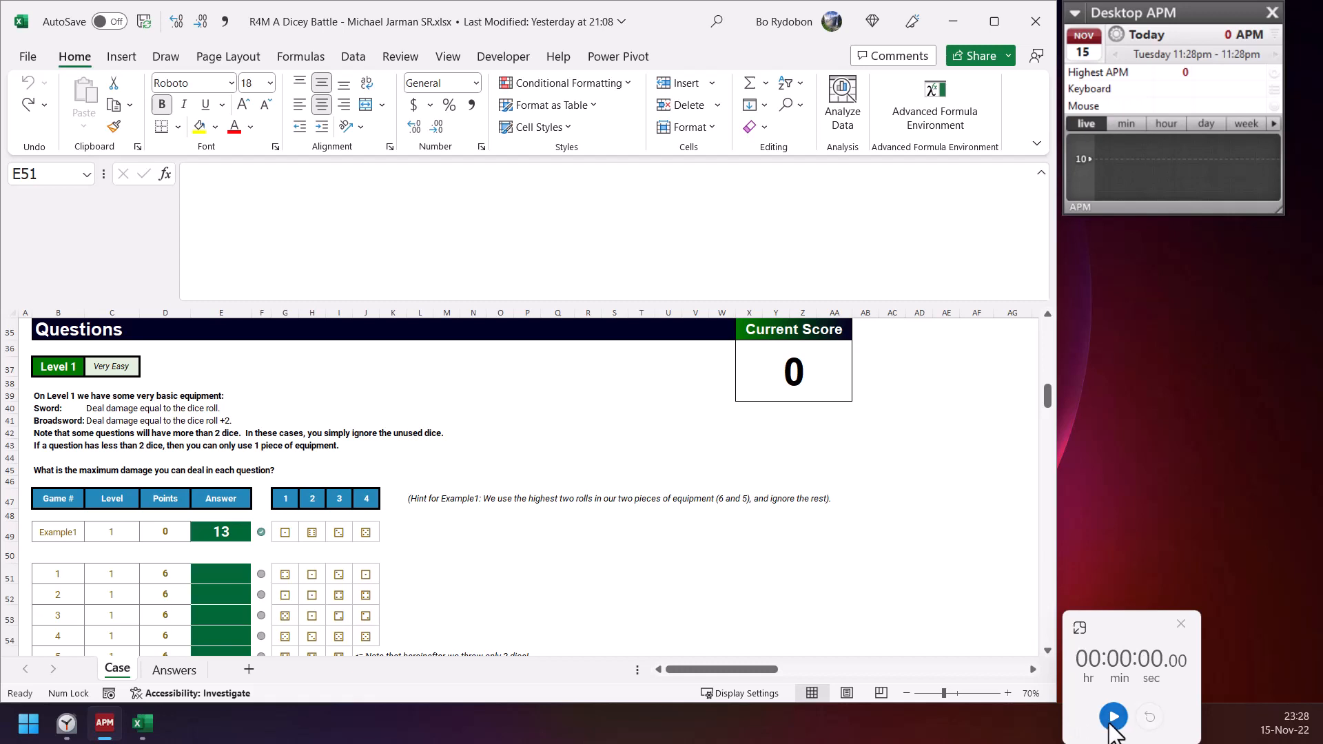
- Start the stopwatch and begin a LET formula in E51 defining z as UNICODE(G51:T51&0)-9855
{"action": "left_click", "coordinate": [1112, 718]}
{"action": "type", "text": "=let"}
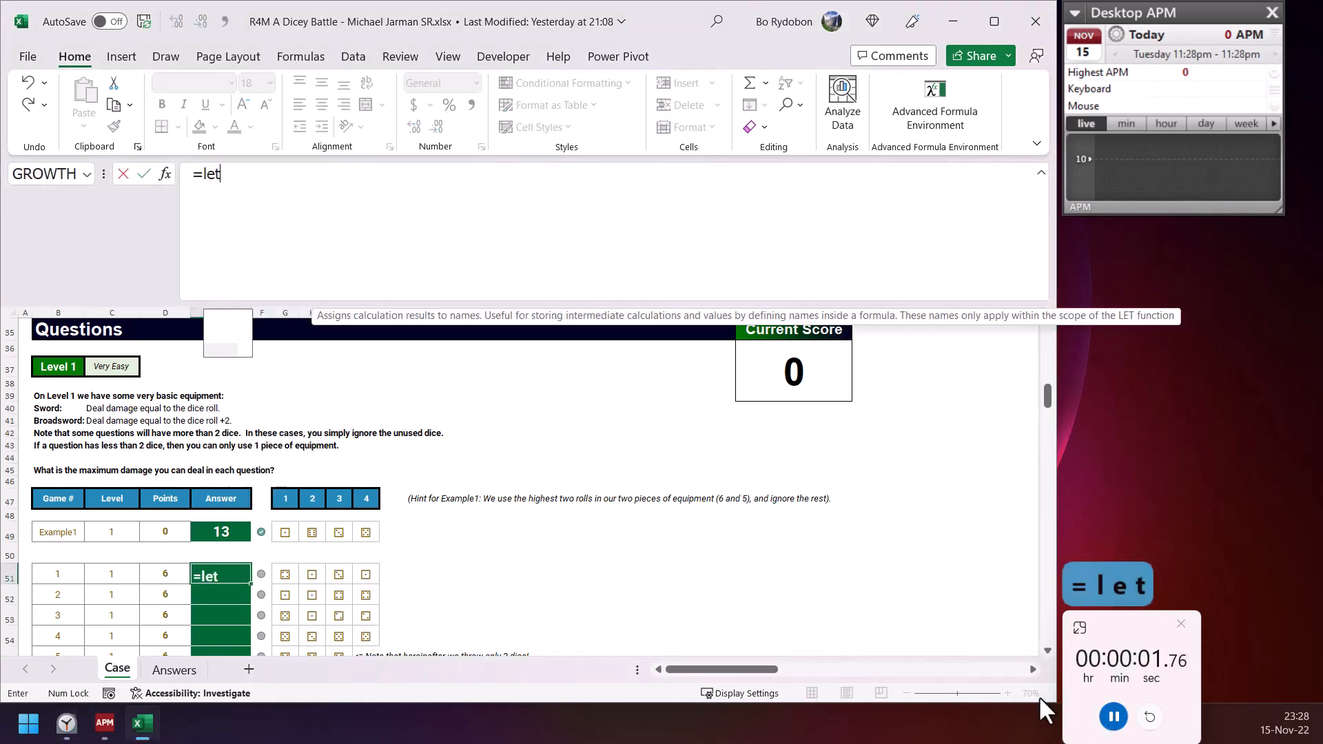
{"action": "key", "text": "Tab"}
{"action": "type", "text": "z,unico"}
{"action": "key", "text": "Tab"}
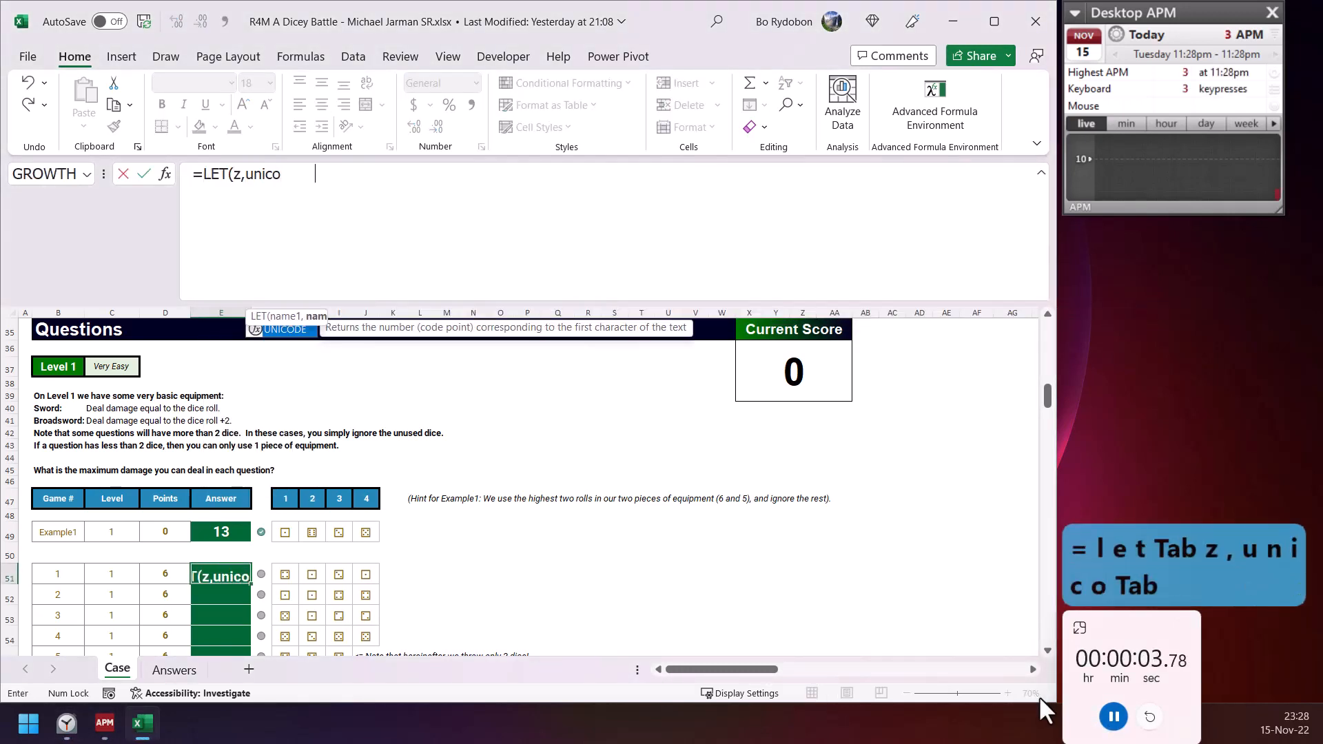
{"action": "key", "text": "Right"}
{"action": "key", "text": "Right"}
{"action": "key", "text": "shift+Right"}
{"action": "key", "text": "shift+Right"}
{"action": "key", "text": "shift+Right"}
{"action": "key", "text": "shift+Right"}
{"action": "key", "text": "shift+Right"}
{"action": "key", "text": "shift+Right"}
{"action": "key", "text": "shift+Right"}
{"action": "key", "text": "shift+Right"}
{"action": "key", "text": "shift+Right"}
{"action": "key", "text": "shift+Right"}
{"action": "key", "text": "shift+Right"}
{"action": "key", "text": "shift+Right"}
{"action": "key", "text": "shift+Right"}
{"action": "key", "text": "shift+Right"}
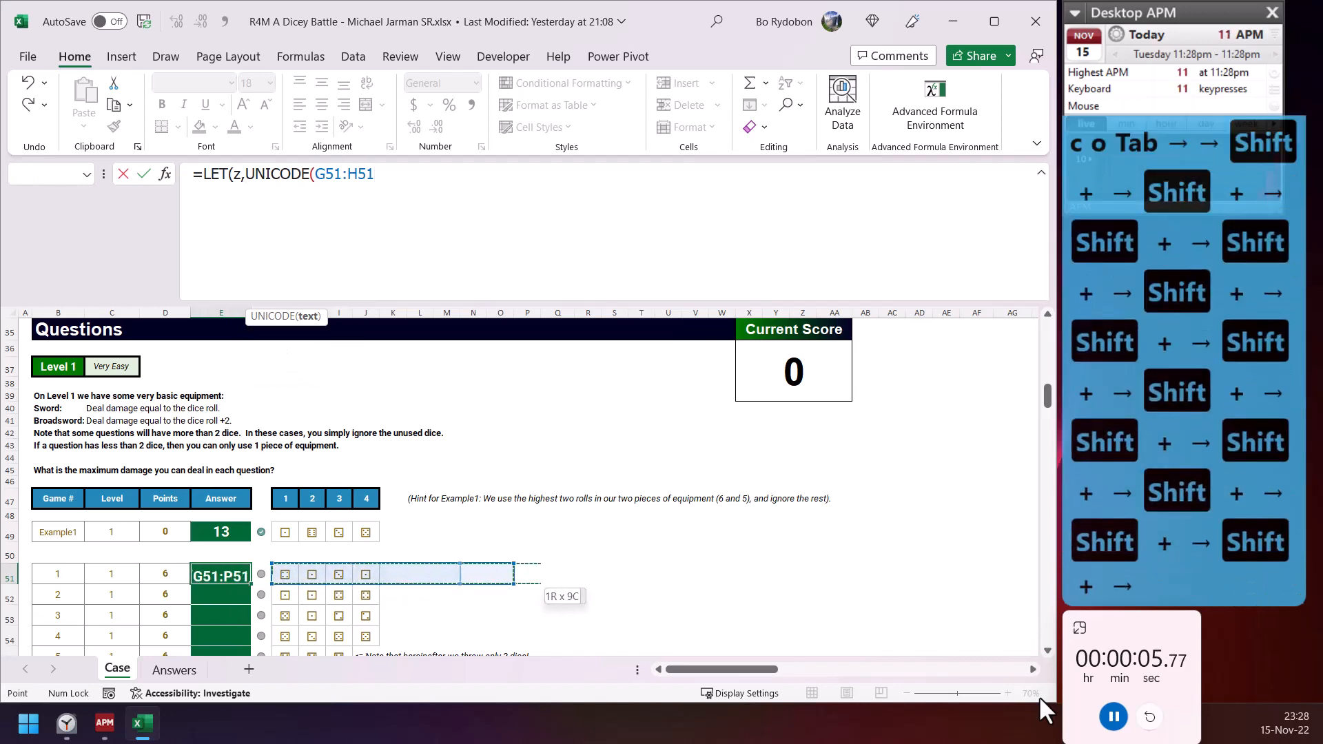
{"action": "key", "text": "shift+Left"}
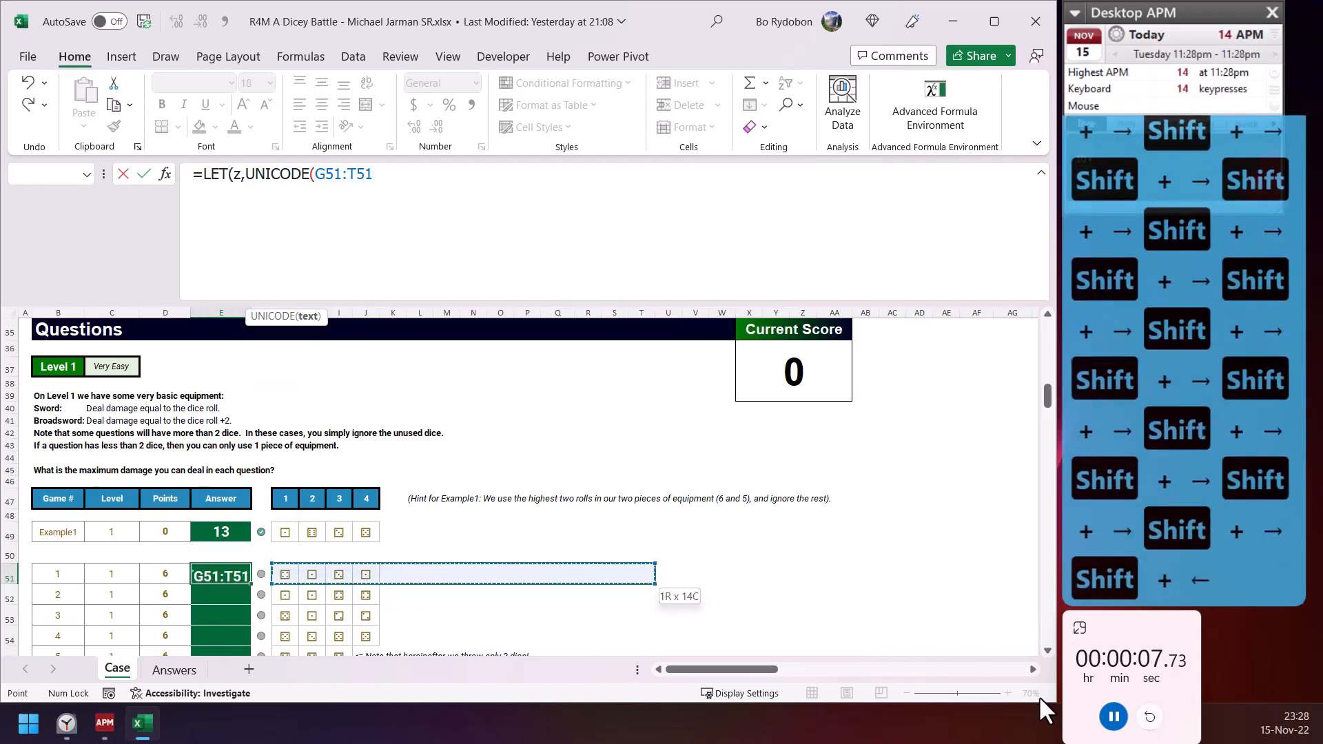
{"action": "type", "text": "&0)-98"}
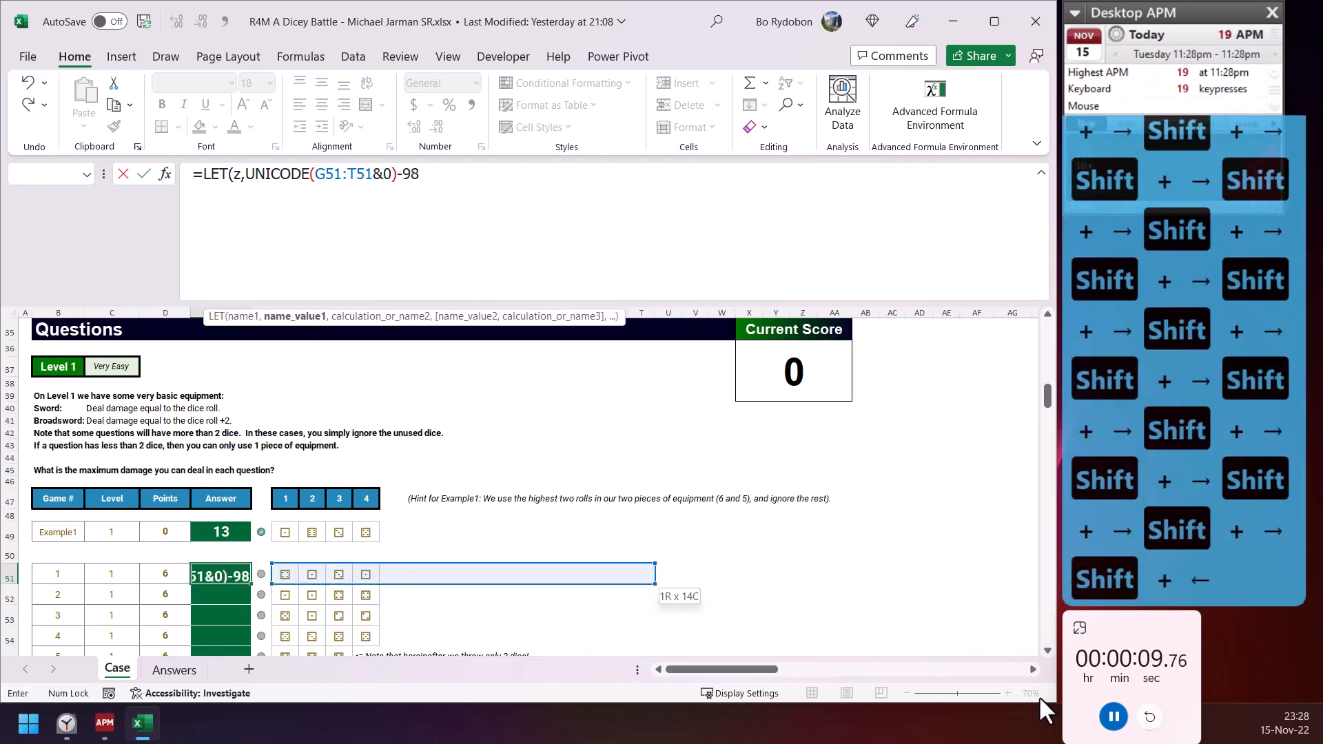
{"action": "type", "text": "55,d,sort"}
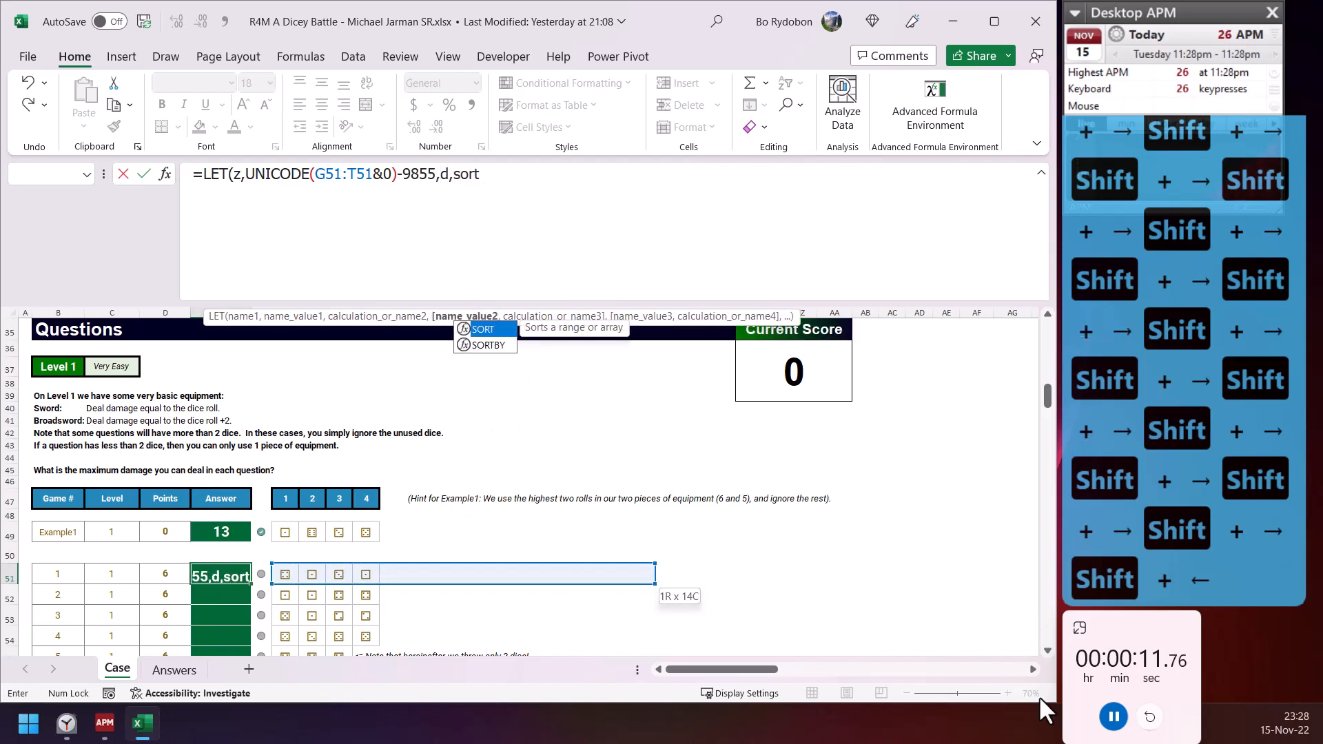
- Define d in the LET formula as SORT(FILTER(z,z>0),,-1,1), sorting the positive dice values in descending order across columns
{"action": "key", "text": "Tab"}
{"action": "type", "text": "fil"}
{"action": "key", "text": "Tab"}
{"action": "type", "text": "z,z"}
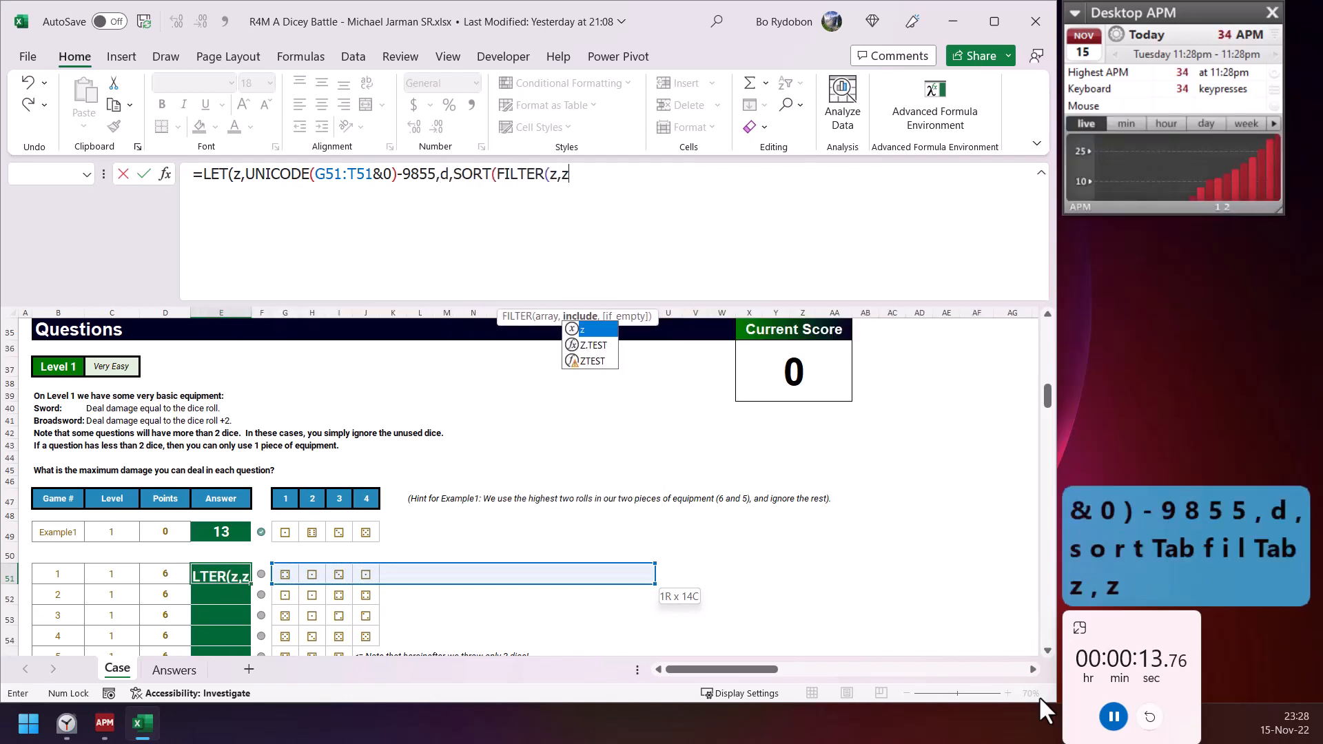
{"action": "type", "text": ">0)"}
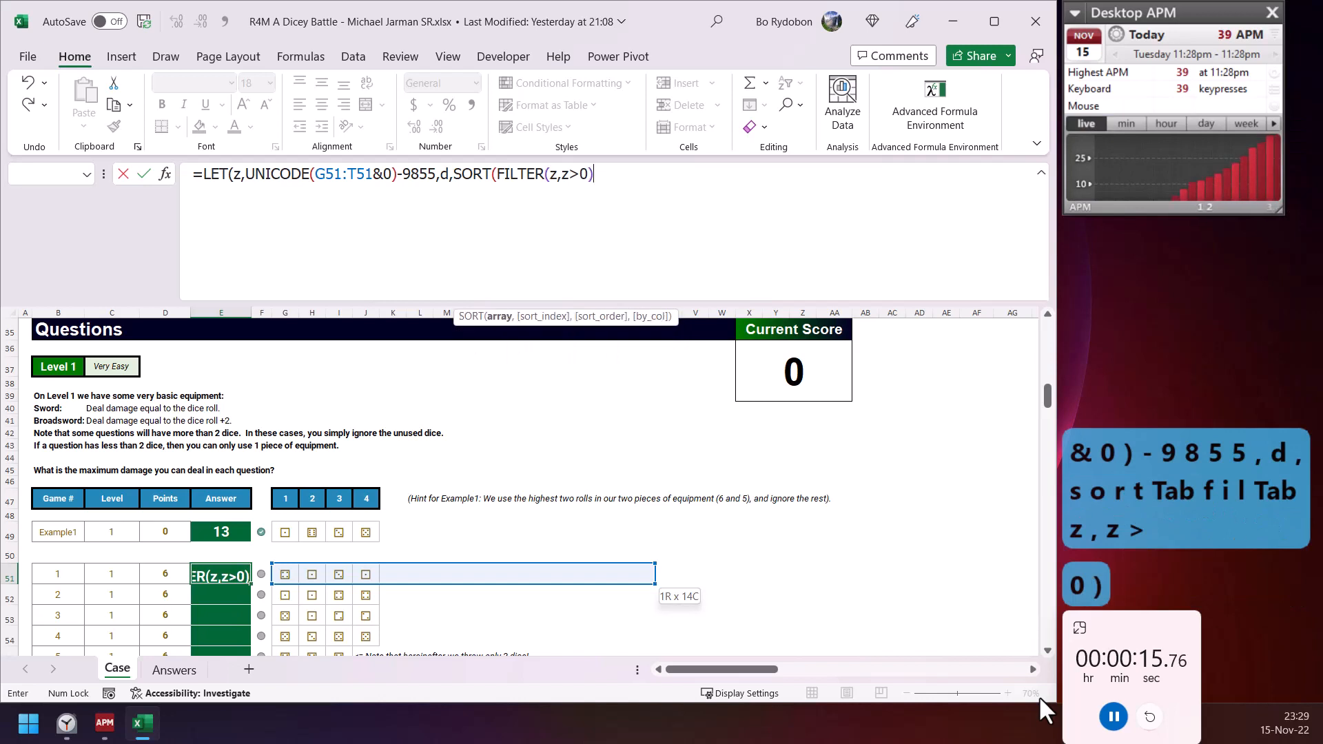
{"action": "type", "text": ",,-1,1)"}
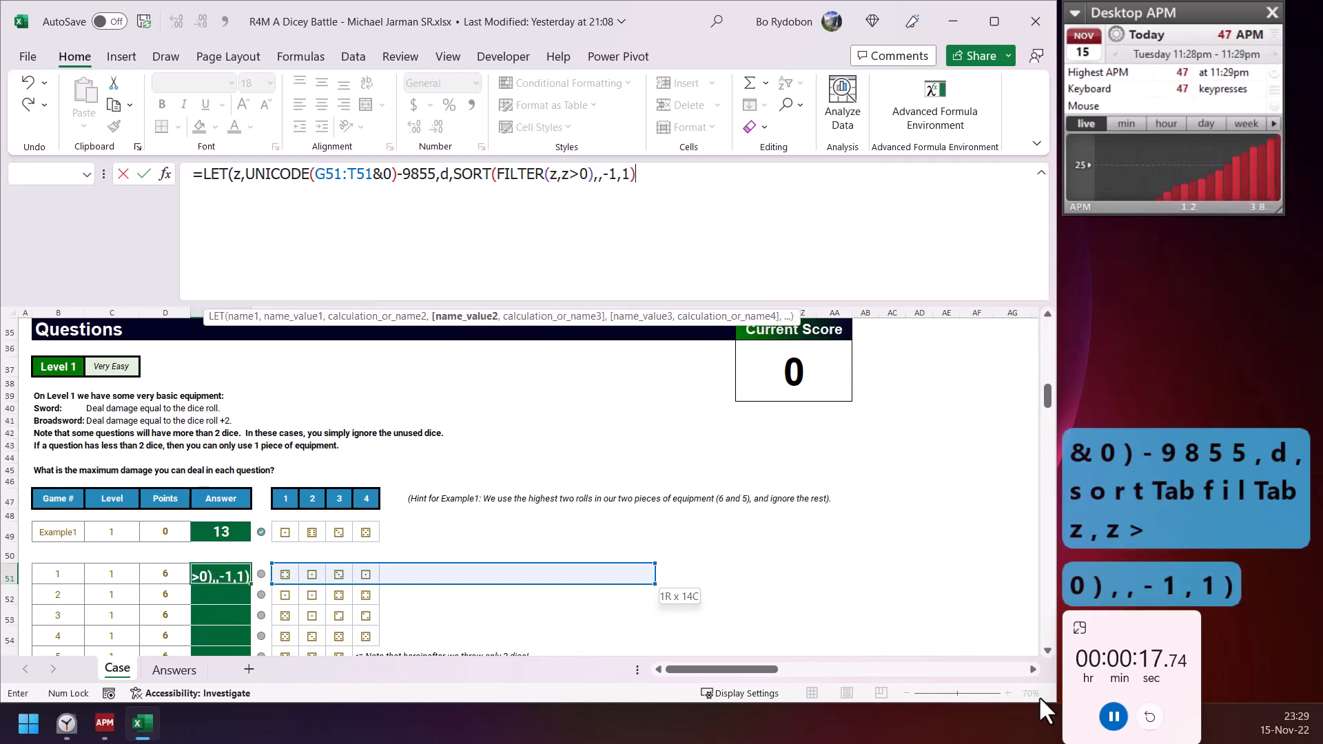
- Add a variable a to the LET formula, defined as MAX(d)
{"action": "type", "text": ",a,maax"}
{"action": "key", "text": "BackSpace"}
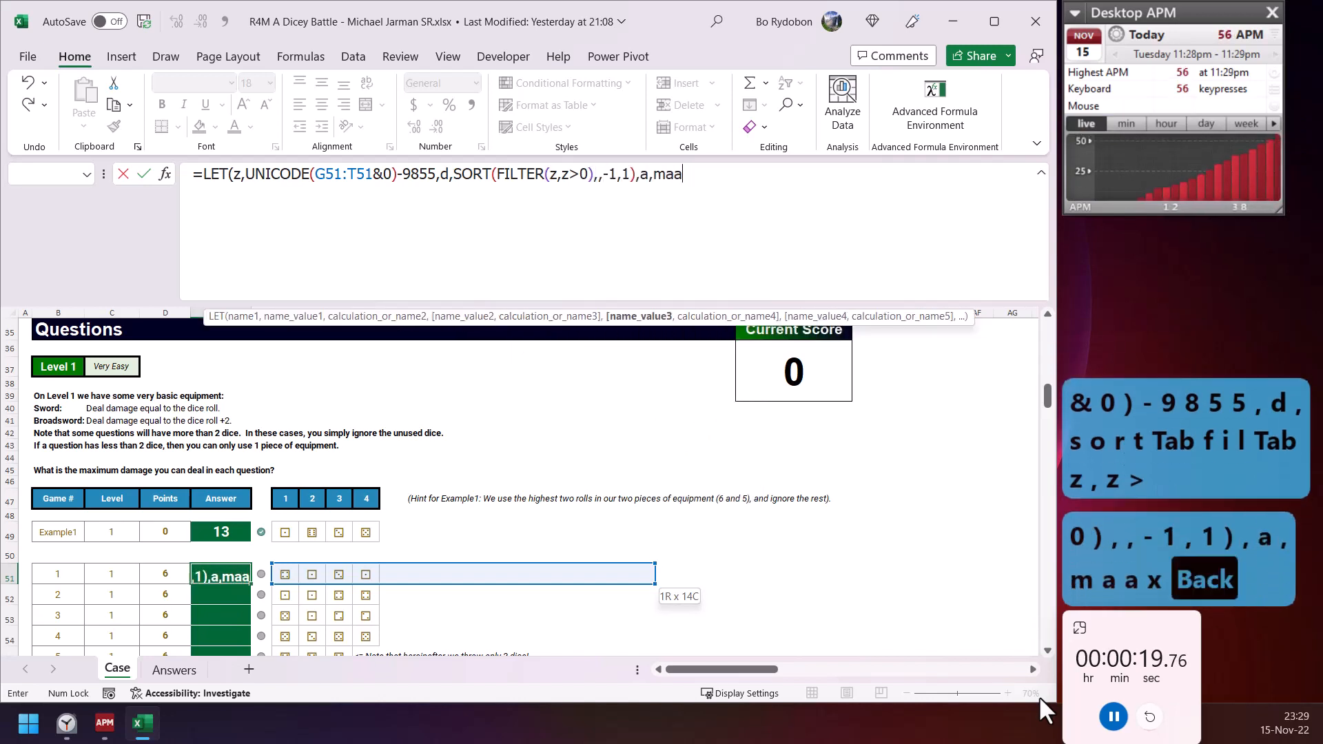
{"action": "key", "text": "BackSpace"}
{"action": "type", "text": "x"}
{"action": "key", "text": "Tab"}
{"action": "type", "text": "d),"}
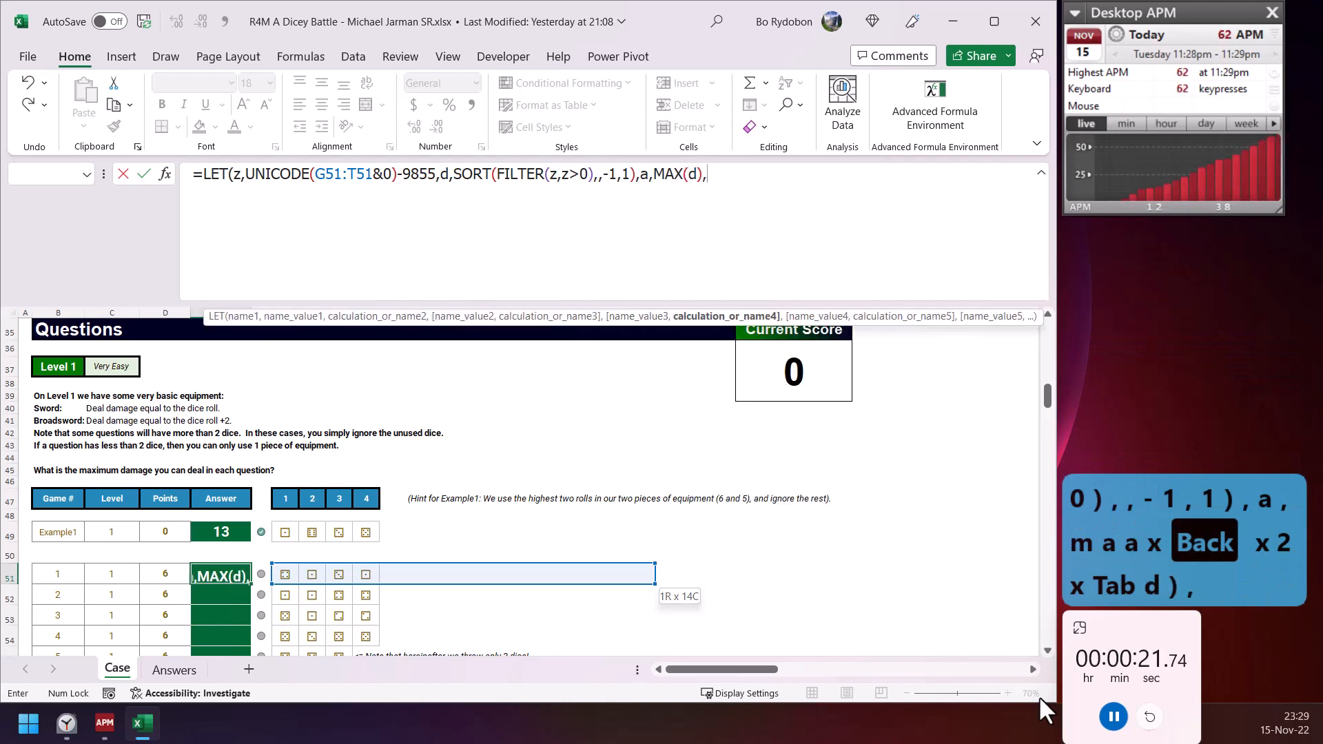
- Finish the E51 formula with the result a+2+IFERROR(LARGE(d,2),) and enter it in the cell
{"action": "type", "text": "a+1"}
{"action": "key", "text": "BackSpace"}
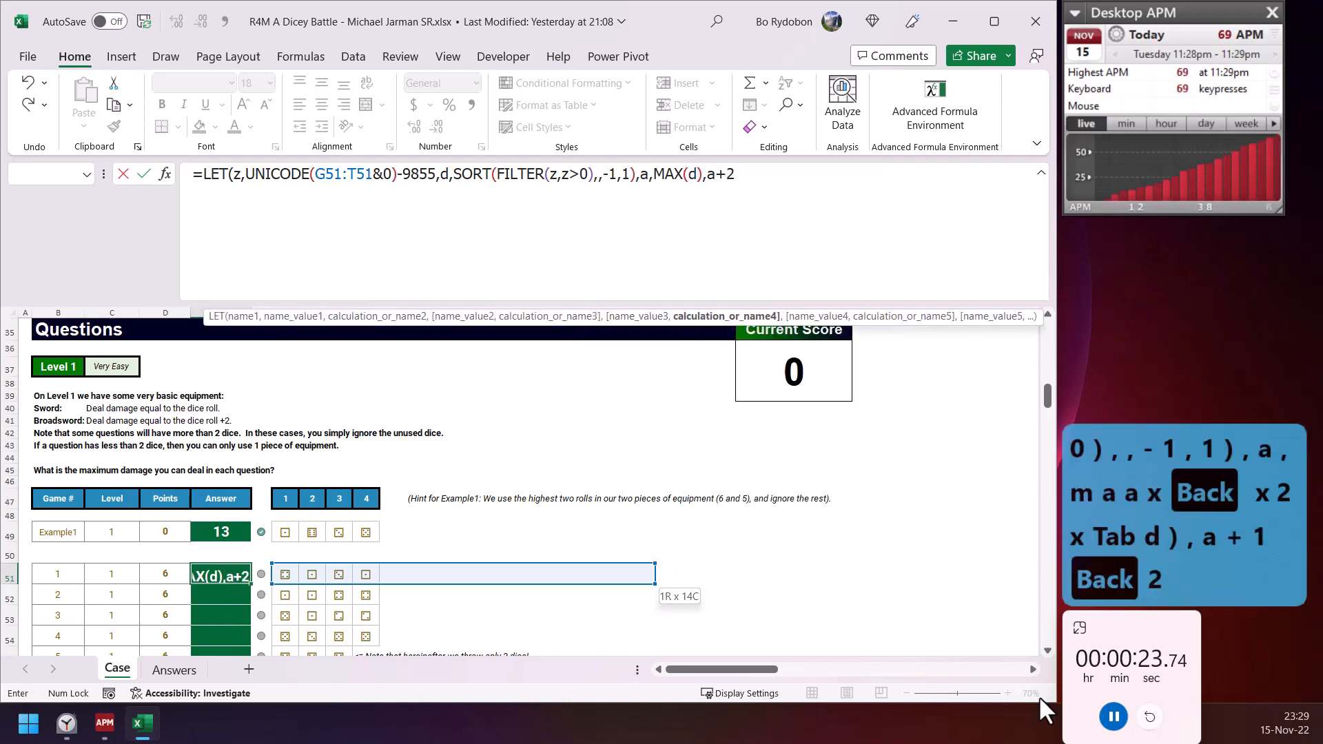
{"action": "type", "text": "2+ifer"}
{"action": "key", "text": "Tab"}
{"action": "type", "text": "lar"}
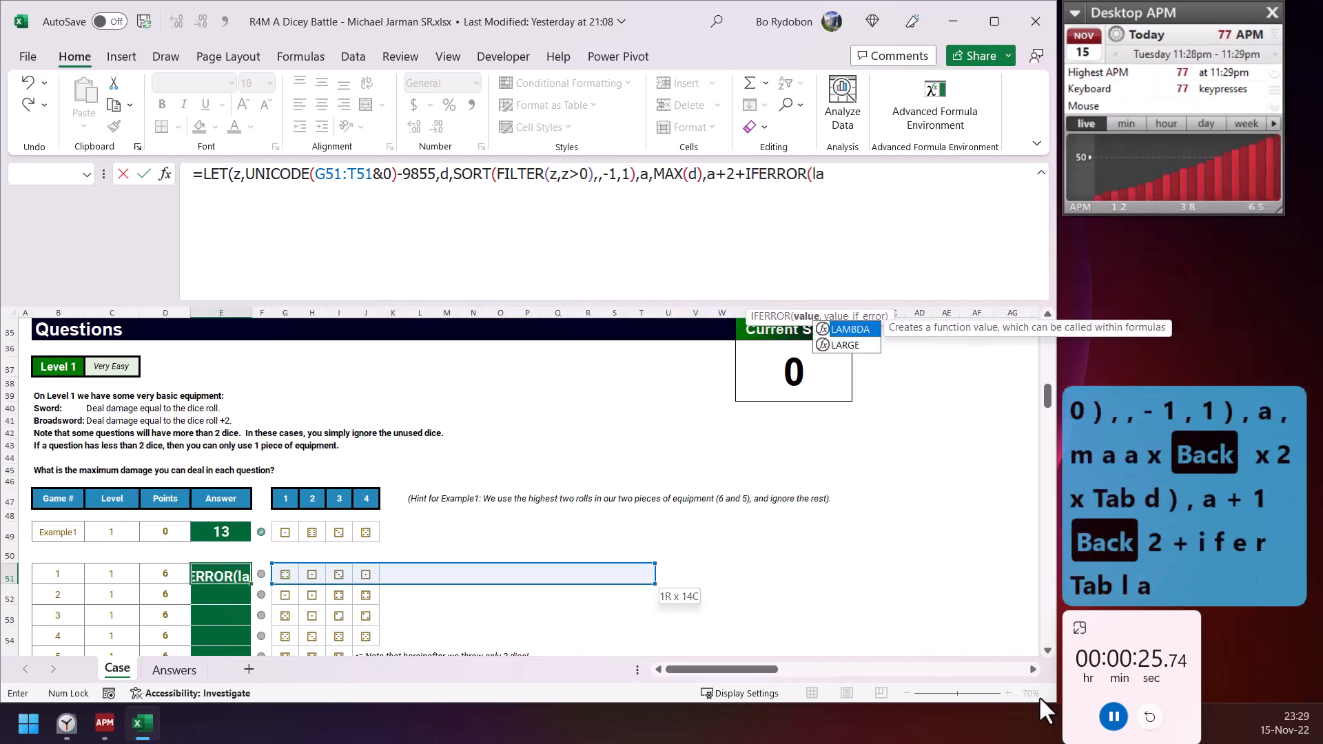
{"action": "key", "text": "Tab"}
{"action": "type", "text": "d,2),))"}
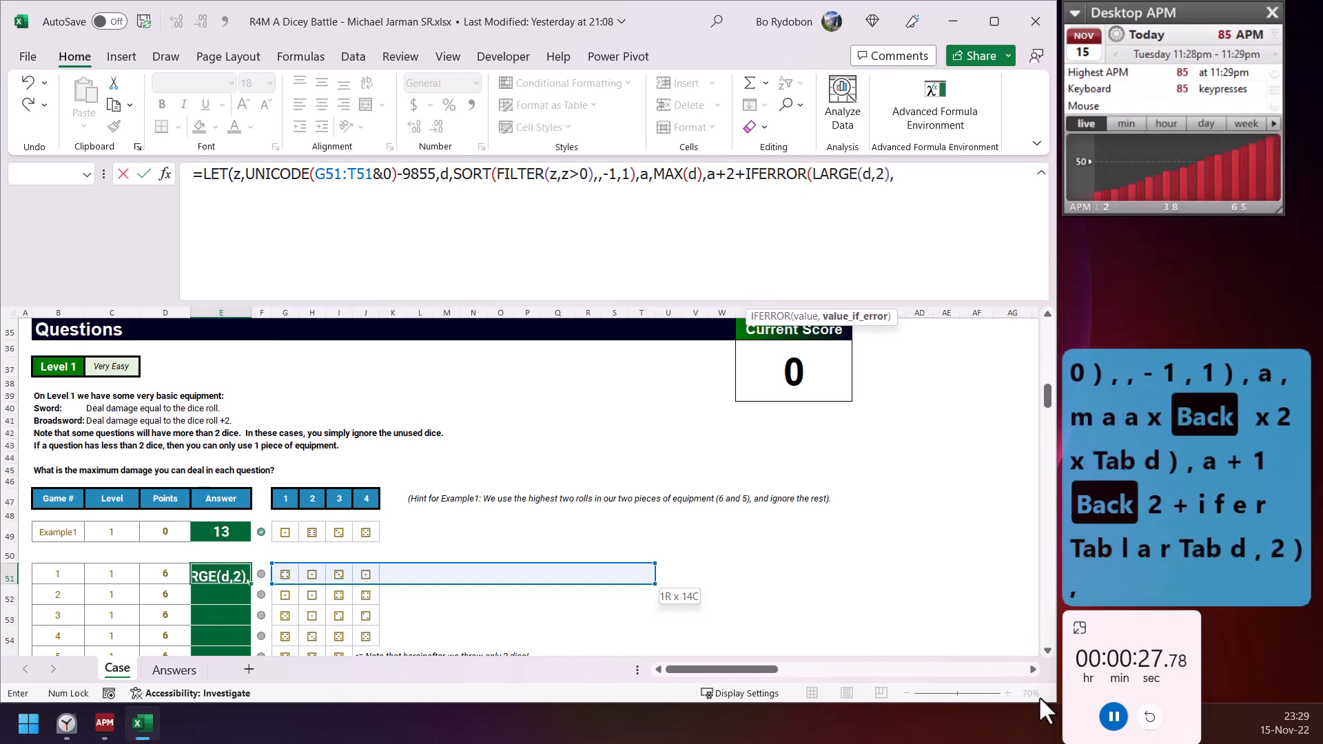
{"action": "key", "text": "ctrl+Return"}
- Fill the E51 formula down through E60 for all ten Level 1 games
{"action": "key", "text": "ctrl+shift+Down"}
{"action": "key", "text": "shift+Up"}
{"action": "key", "text": "shift+Up"}
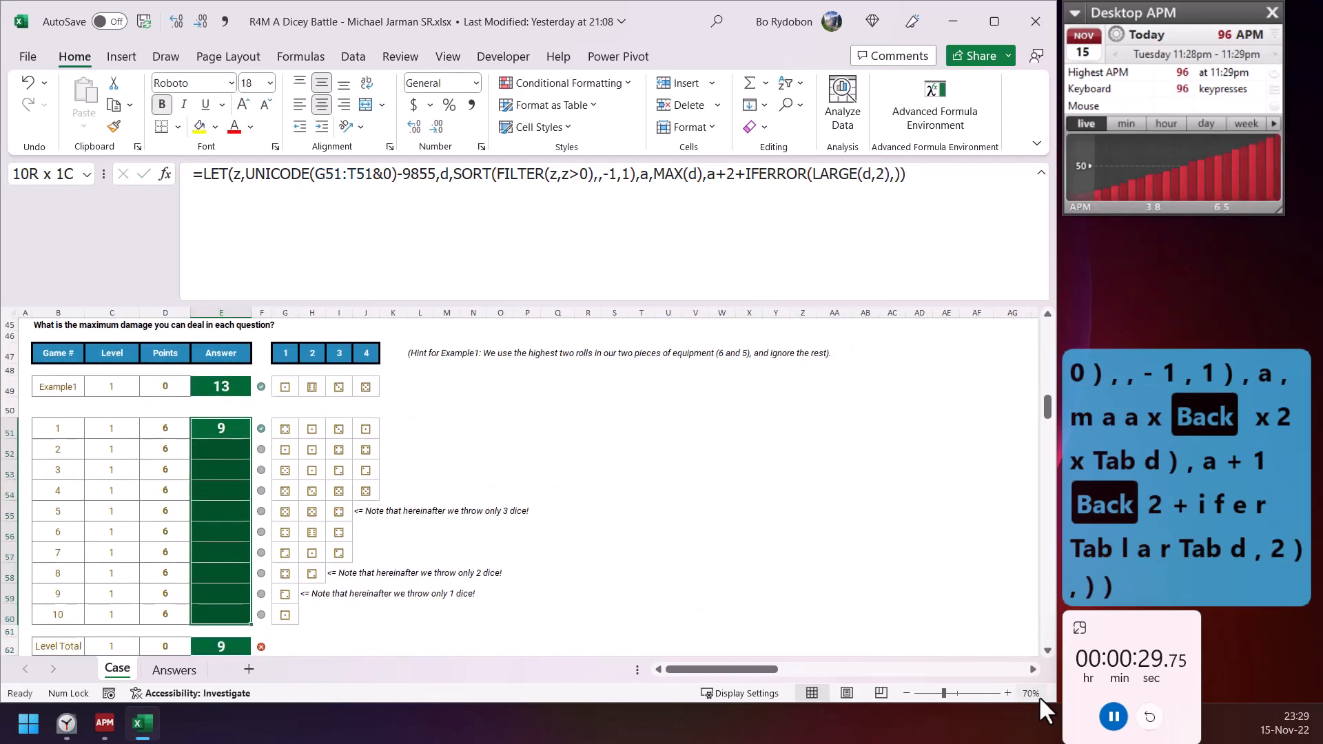
{"action": "key", "text": "ctrl+Down"}
- Copy the Level 1 answer formula into E77, the answer cell of Level 2 game 11
{"action": "key", "text": "ctrl+c"}
{"action": "key", "text": "ctrl+Down"}
{"action": "key", "text": "ctrl+Down"}
{"action": "key", "text": "Down"}
{"action": "key", "text": "Down"}
{"action": "key", "text": "Down"}
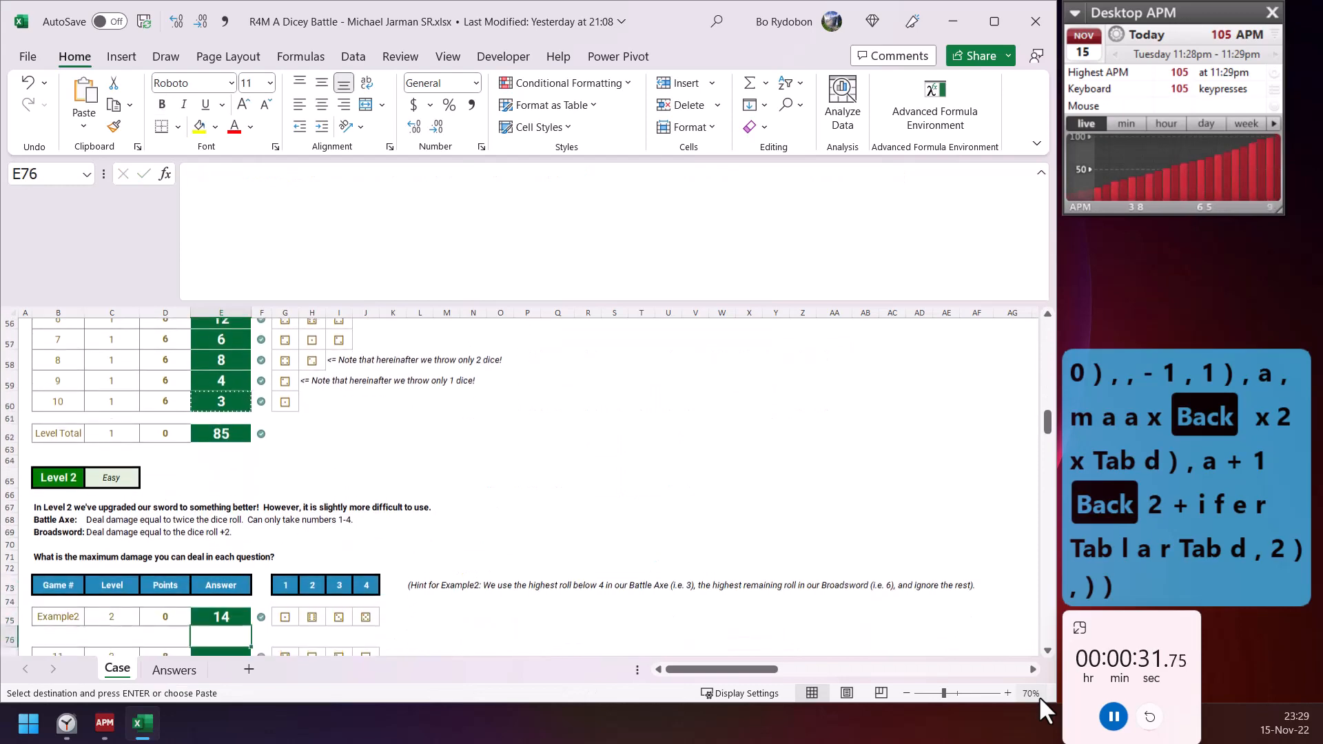
{"action": "key", "text": "Down"}
{"action": "key", "text": "Return"}
- In E77's formula, replace the closing calculation a+2+IFERROR(LARGE(d,2),)) with a new variable name b
{"action": "key", "text": "F2"}
{"action": "key", "text": "shift+Left"}
{"action": "key", "text": "shift+Left"}
{"action": "key", "text": "shift+Left"}
{"action": "key", "text": "shift+Left"}
{"action": "key", "text": "shift+Left"}
{"action": "key", "text": "shift+Left"}
{"action": "key", "text": "shift+Left"}
{"action": "key", "text": "shift+Left"}
{"action": "key", "text": "shift+Left"}
{"action": "key", "text": "shift+Left"}
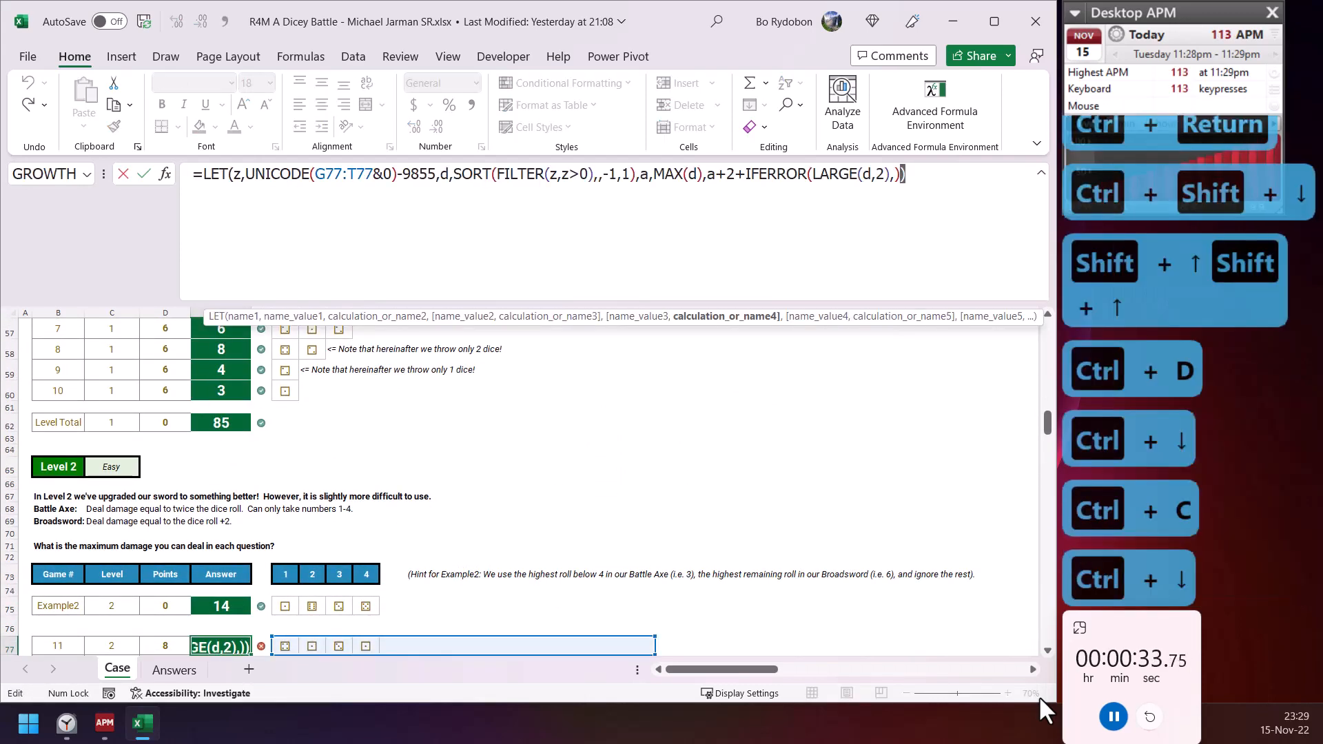
{"action": "key", "text": "shift+Left"}
{"action": "key", "text": "shift+Left"}
{"action": "key", "text": "shift+Left"}
{"action": "key", "text": "shift+Left"}
{"action": "key", "text": "shift+Left"}
{"action": "key", "text": "shift+Left"}
{"action": "key", "text": "shift+Left"}
{"action": "key", "text": "shift+Left"}
{"action": "key", "text": "shift+Left"}
{"action": "key", "text": "shift+Left"}
{"action": "key", "text": "shift+Left"}
{"action": "key", "text": "shift+Left"}
{"action": "key", "text": "shift+Left"}
{"action": "key", "text": "shift+Left"}
{"action": "key", "text": "shift+Left"}
{"action": "type", "text": "b"}
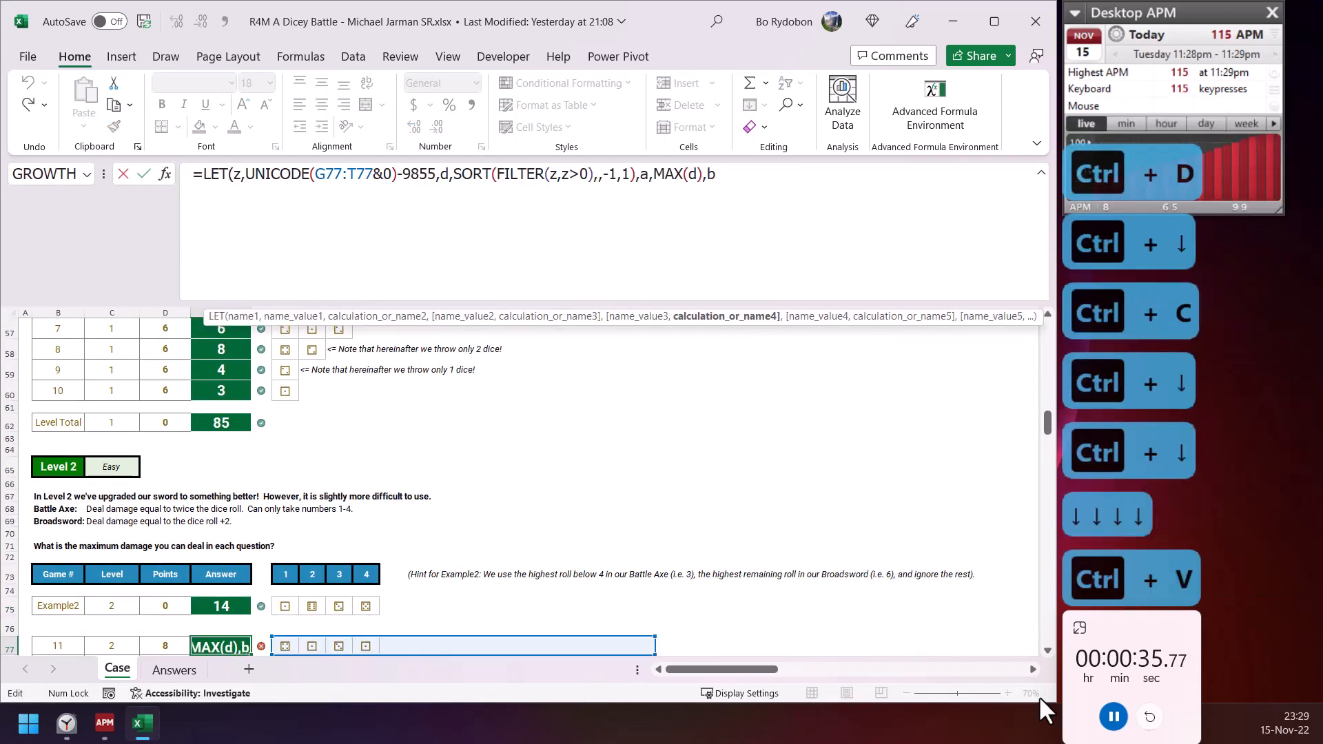
- Define b as IFERROR(DROP(d,,1),) so it holds the dice other than the highest one
{"action": "type", "text": ",ife"}
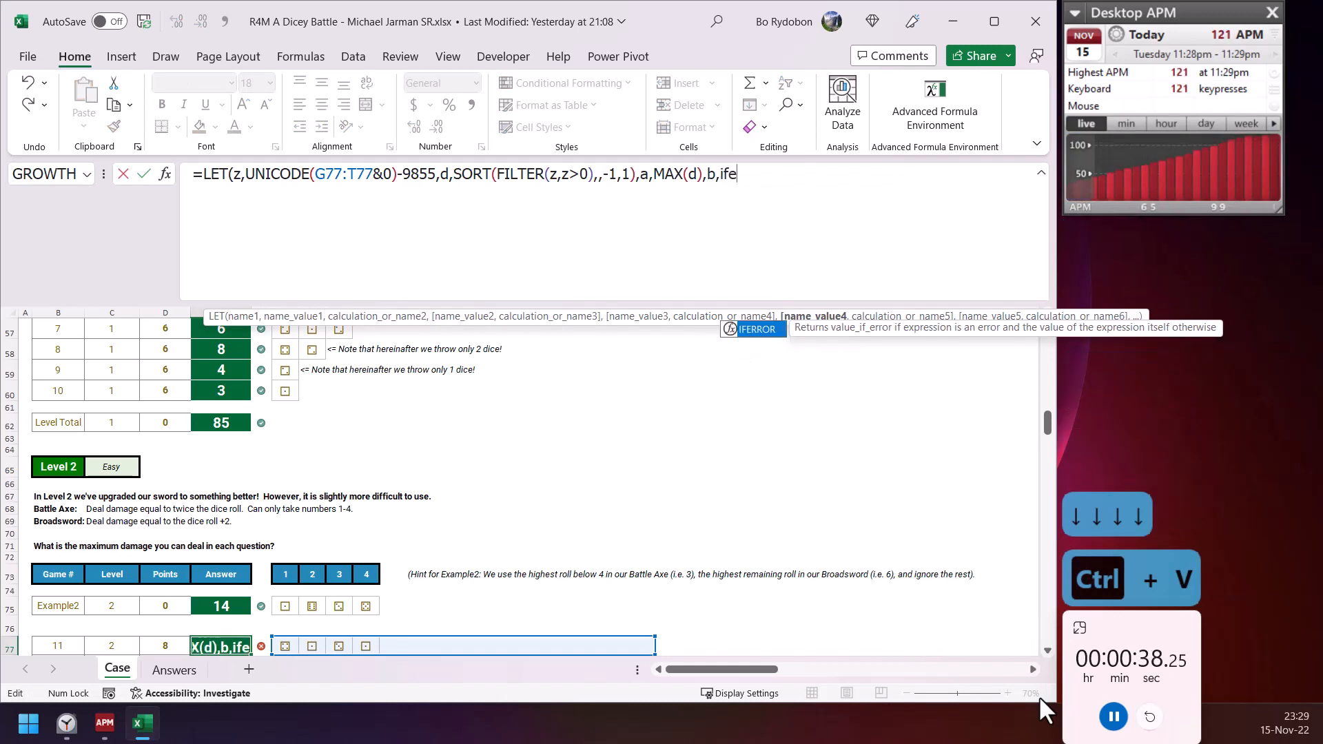
{"action": "key", "text": "Tab"}
{"action": "type", "text": "drop"}
{"action": "key", "text": "Tab"}
{"action": "type", "text": "a"}
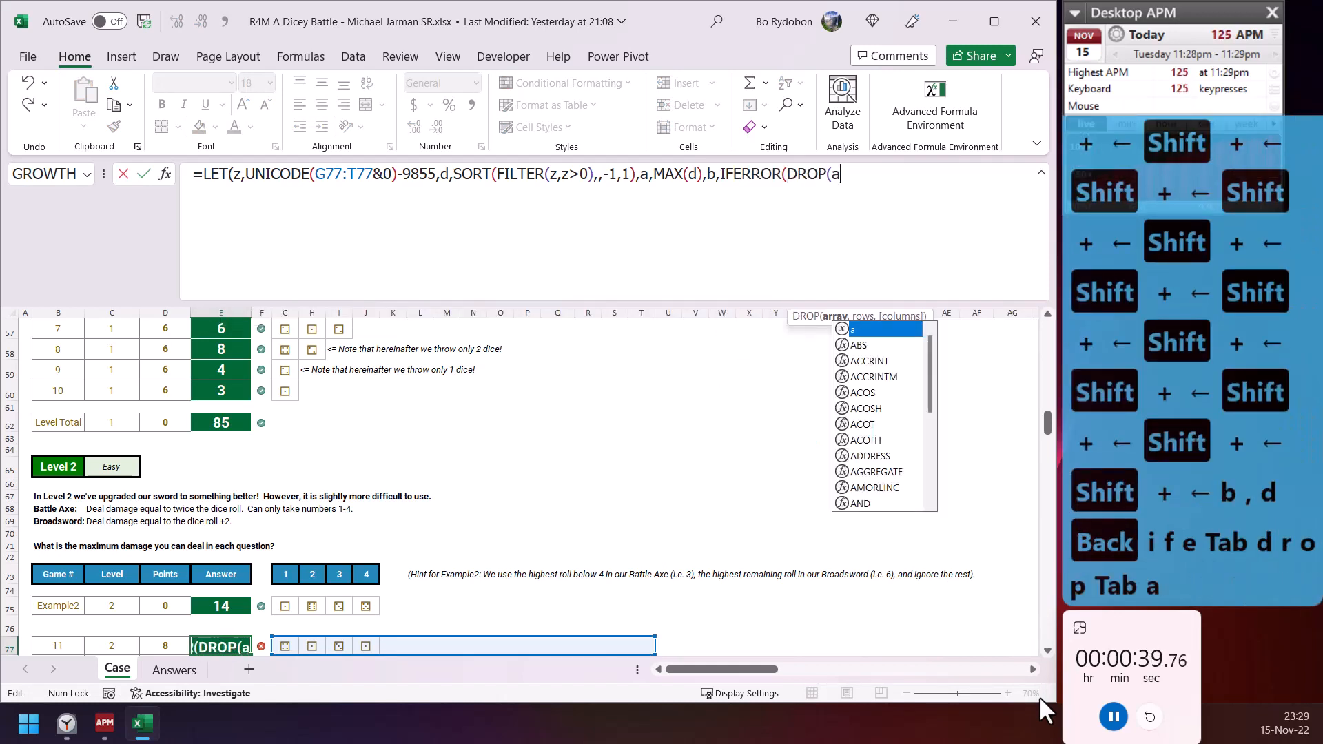
{"action": "key", "text": "BackSpace"}
{"action": "type", "text": "d,,1),),"}
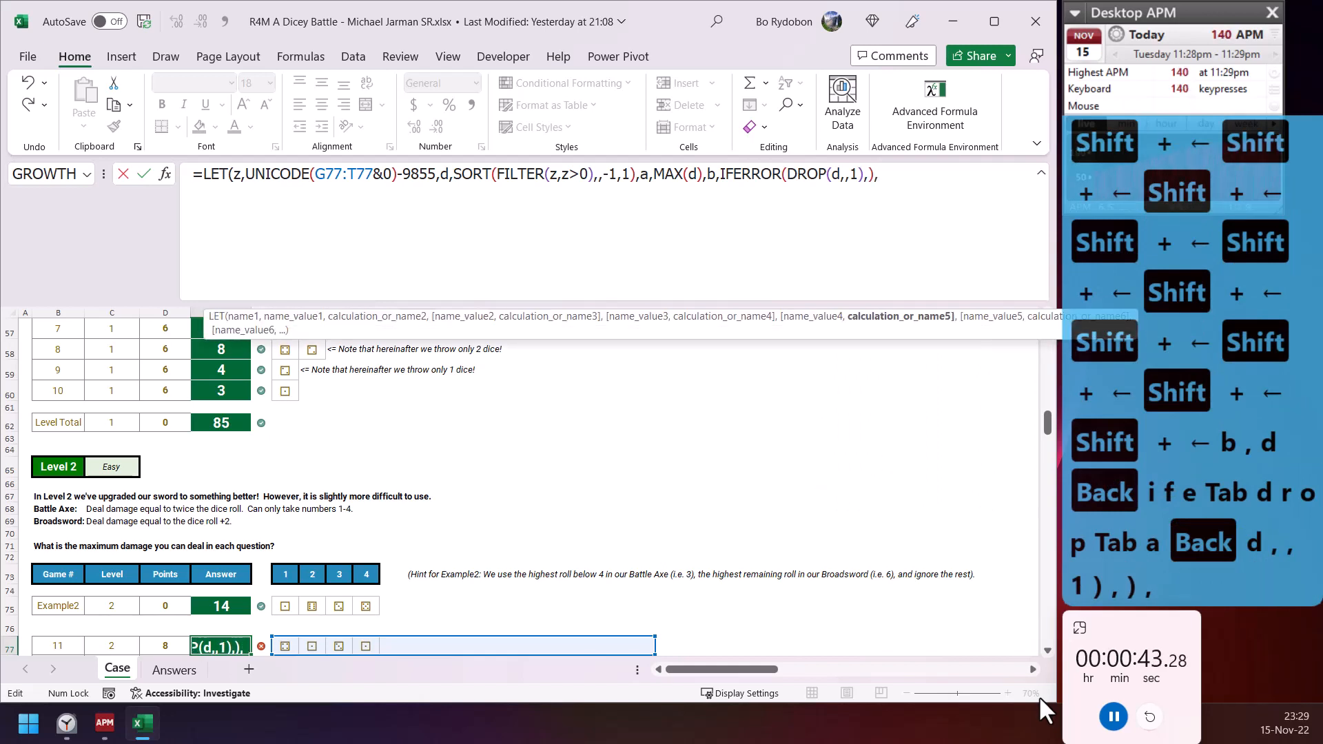
- Start an IF on a new line of the formula with the test (a<5)*(a>1)
{"action": "key", "text": "alt+Return"}
{"action": "type", "text": "if"}
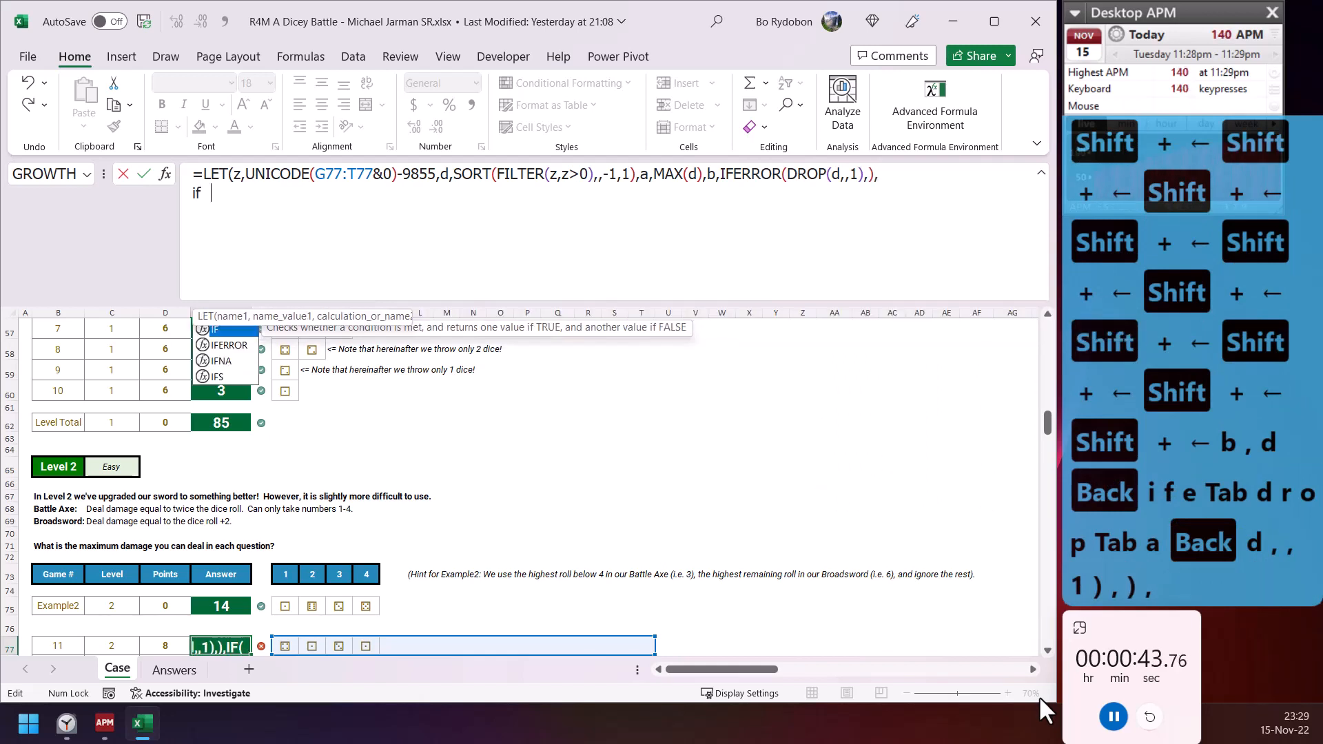
{"action": "key", "text": "Tab"}
{"action": "type", "text": "(a<"}
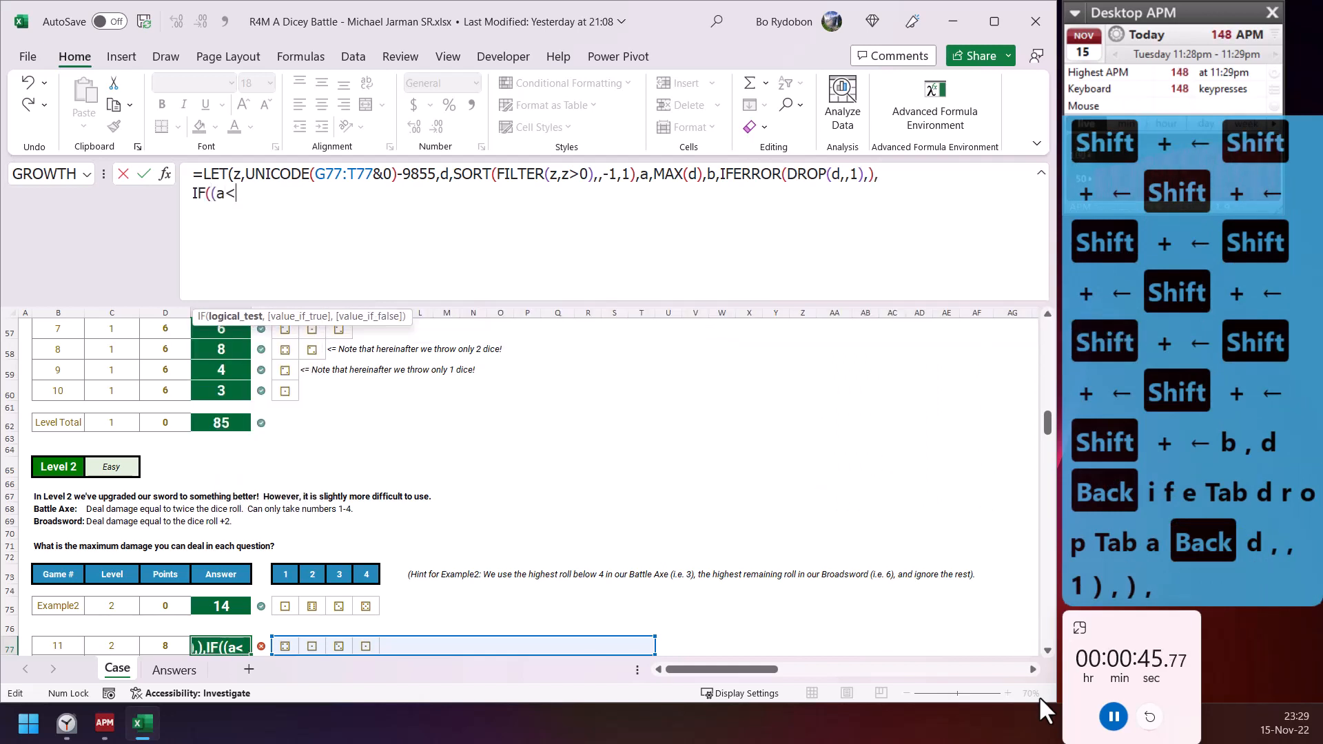
{"action": "type", "text": "5)*(a"}
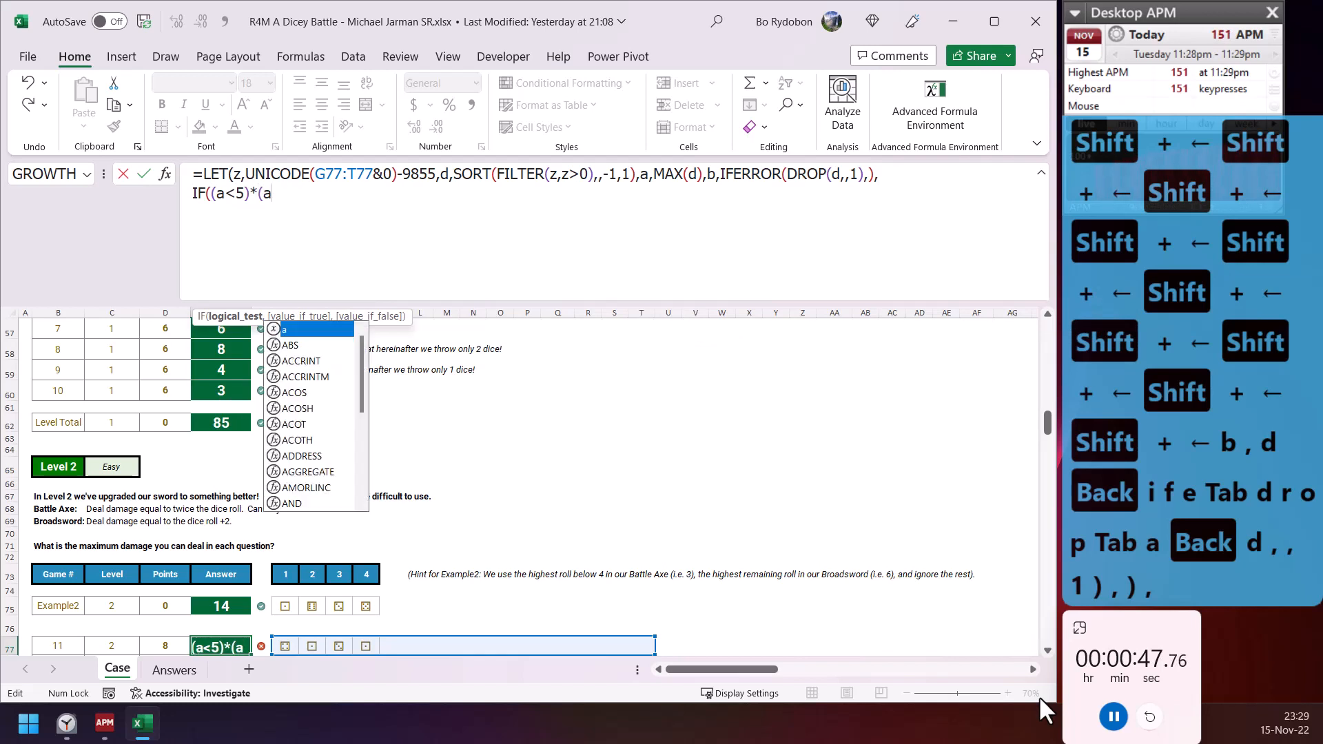
{"action": "type", "text": "><1)"}
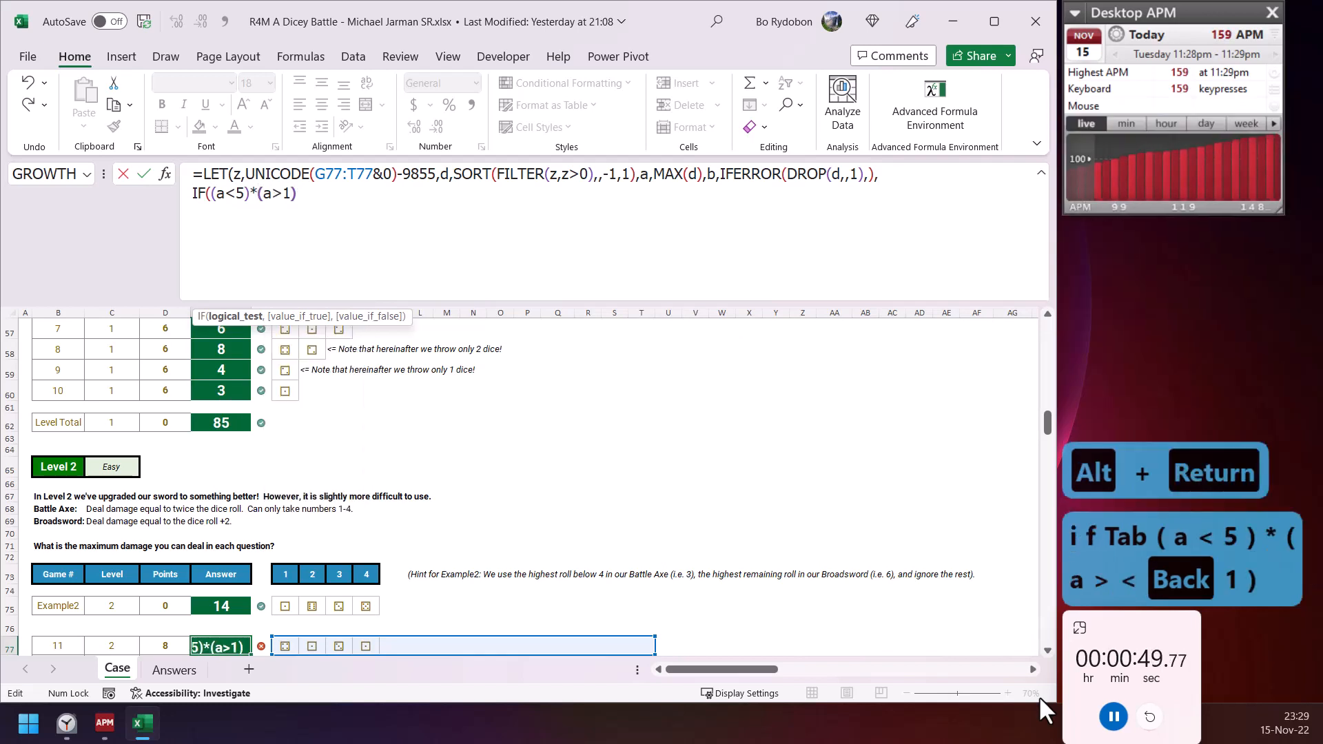
- Set the IF's true result to a*2+IF(MAX(b),MAX(b)+2)
{"action": "type", "text": ",a*"}
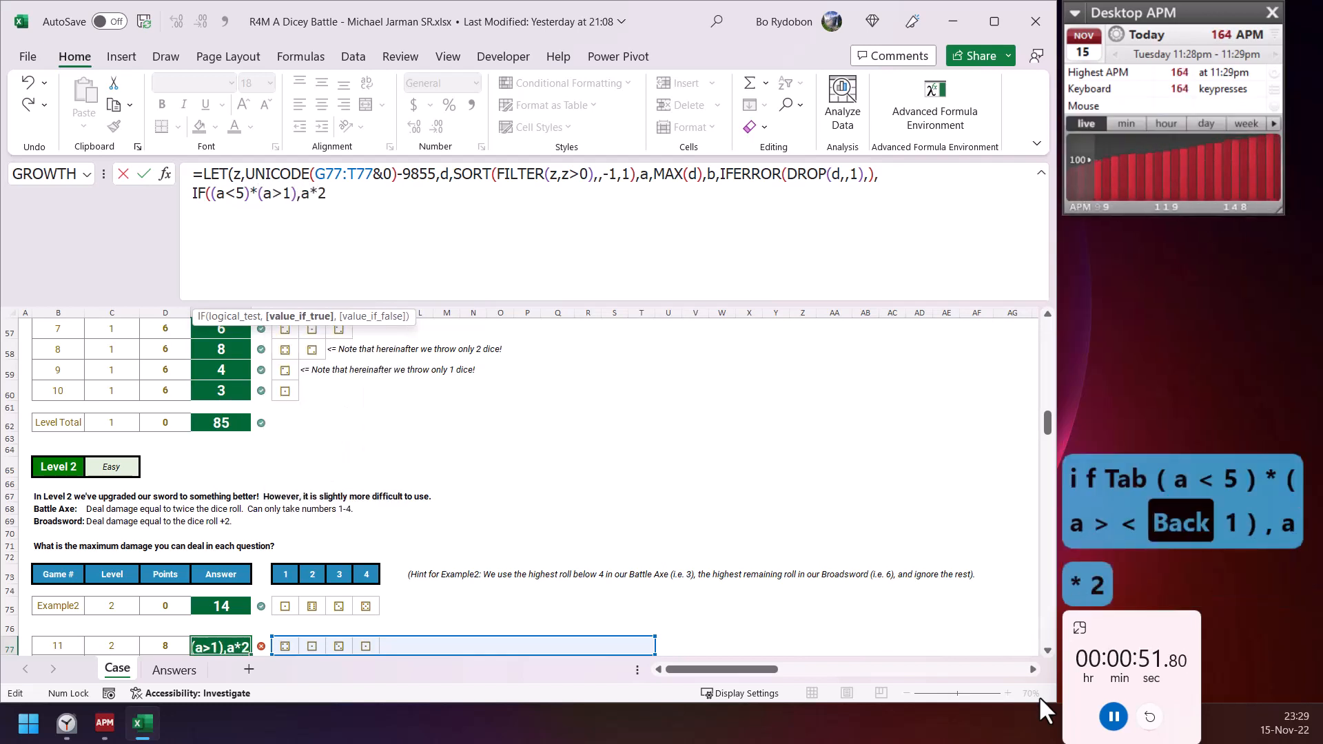
{"action": "type", "text": "2+if"}
{"action": "key", "text": "Tab"}
{"action": "type", "text": "max"}
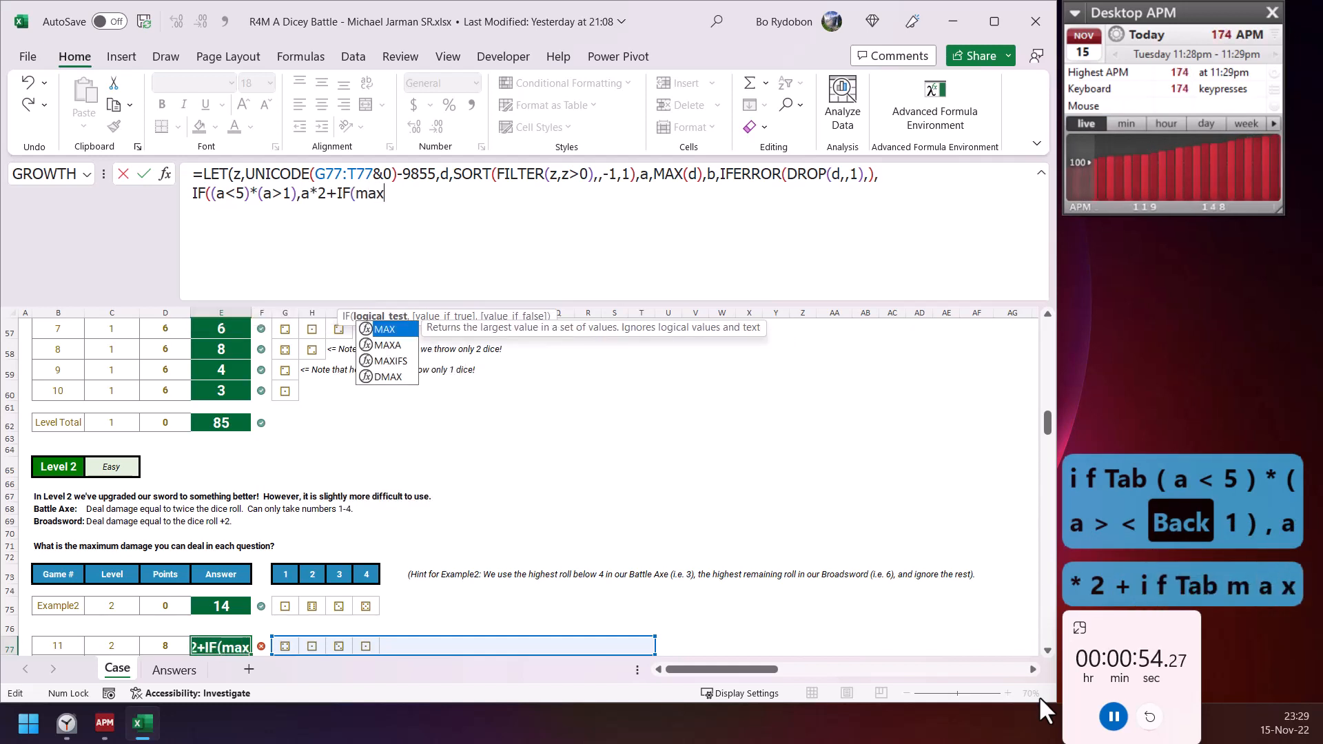
{"action": "key", "text": "Tab"}
{"action": "type", "text": "b),"}
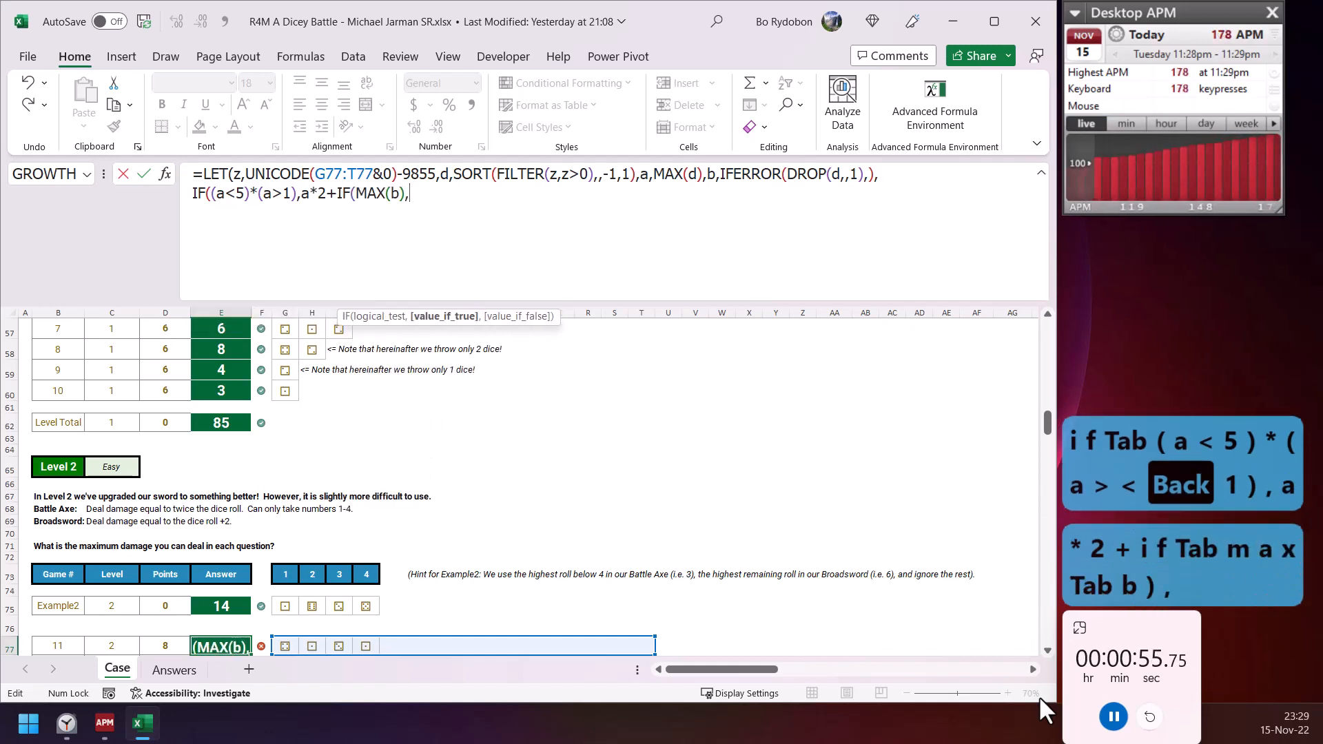
{"action": "type", "text": "max"}
{"action": "key", "text": "Tab"}
{"action": "type", "text": "b)"}
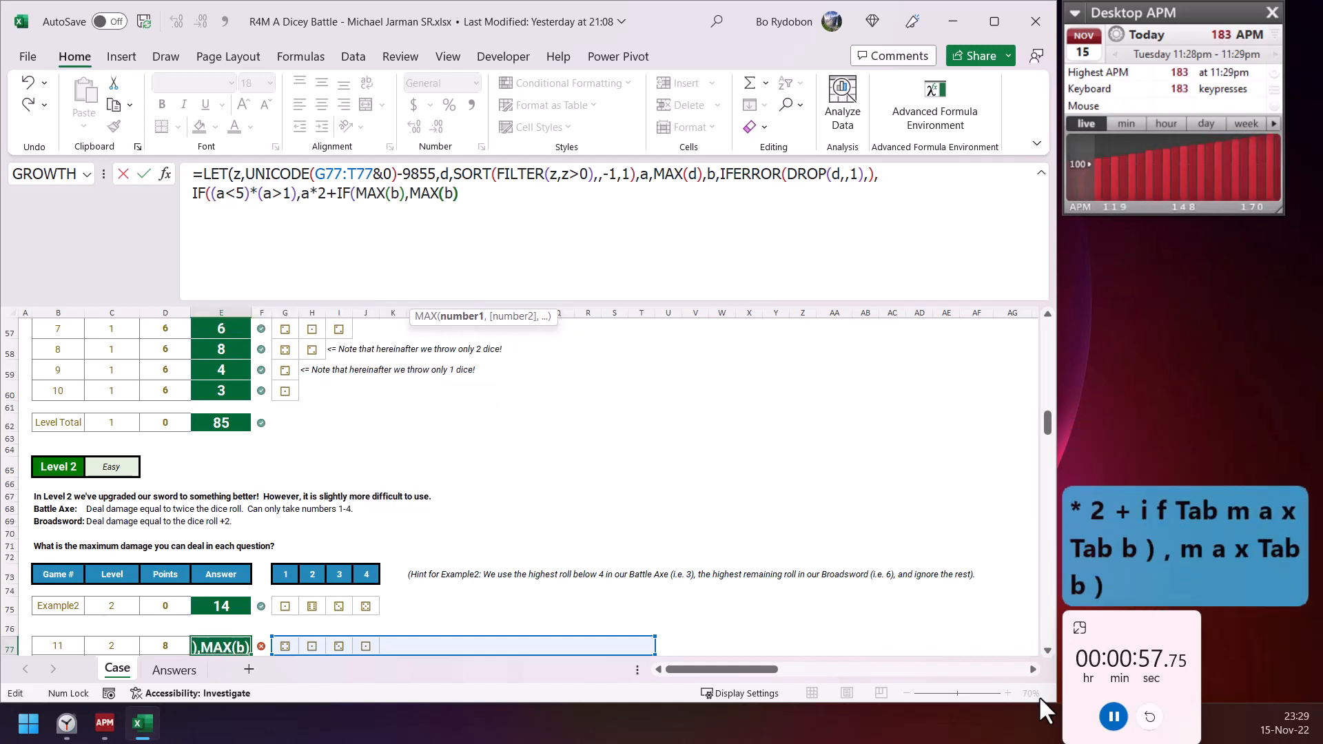
{"action": "type", "text": "+2),"}
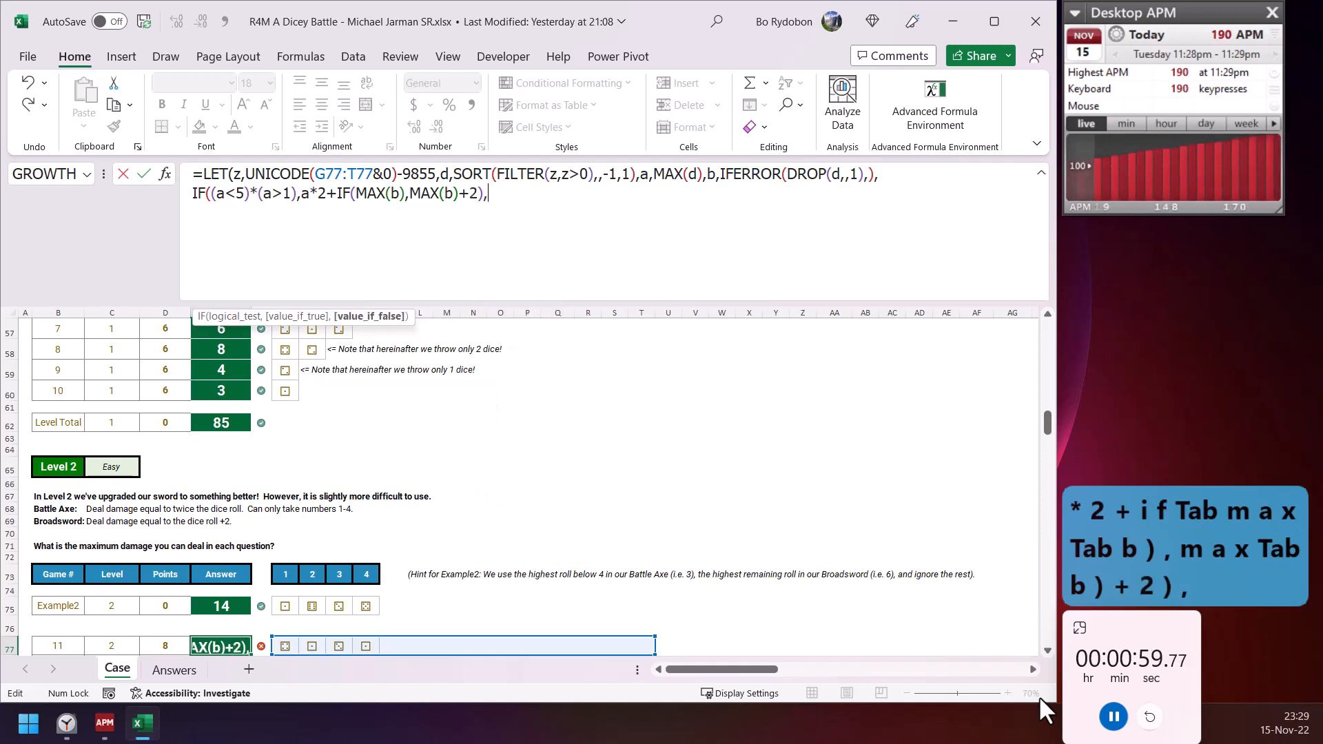
- Set the IF's false result to a+23+2*MAX(b*(b<5)) and close all open parentheses of the formula
{"action": "type", "text": "a+23+"}
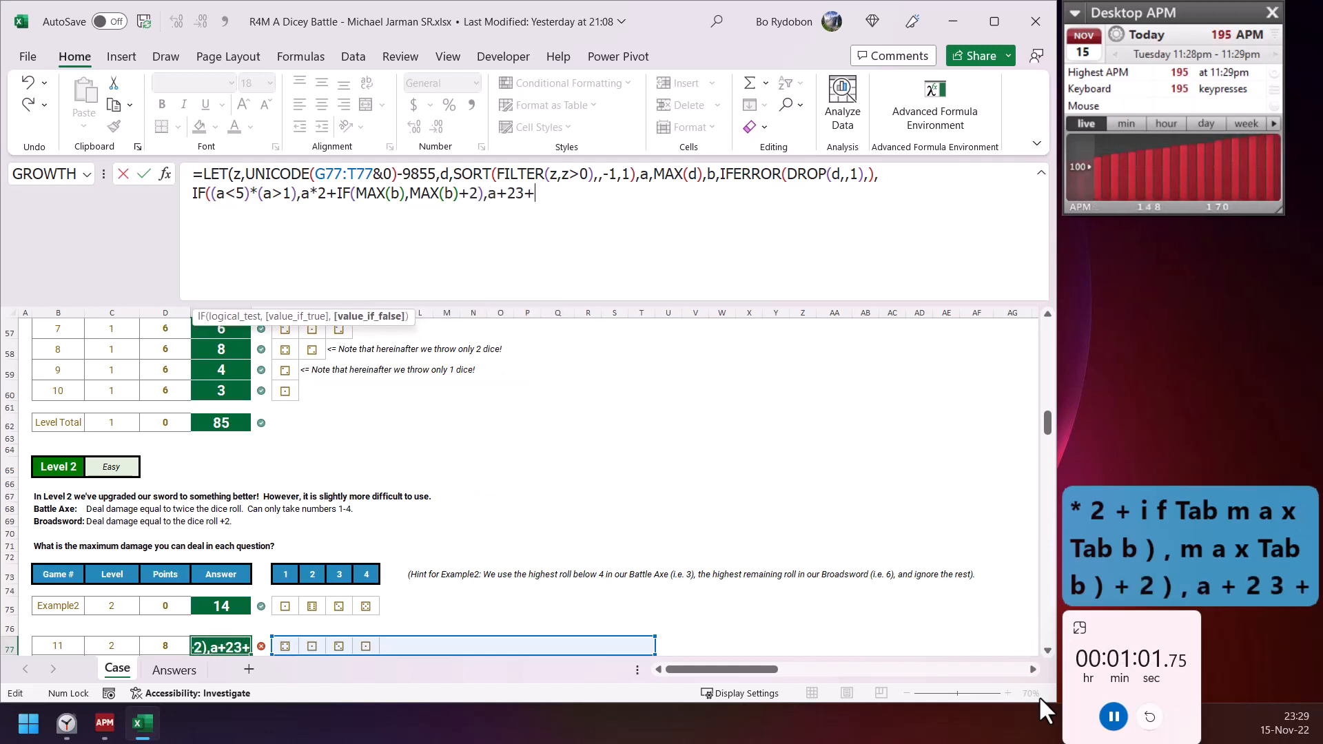
{"action": "type", "text": "2*max"}
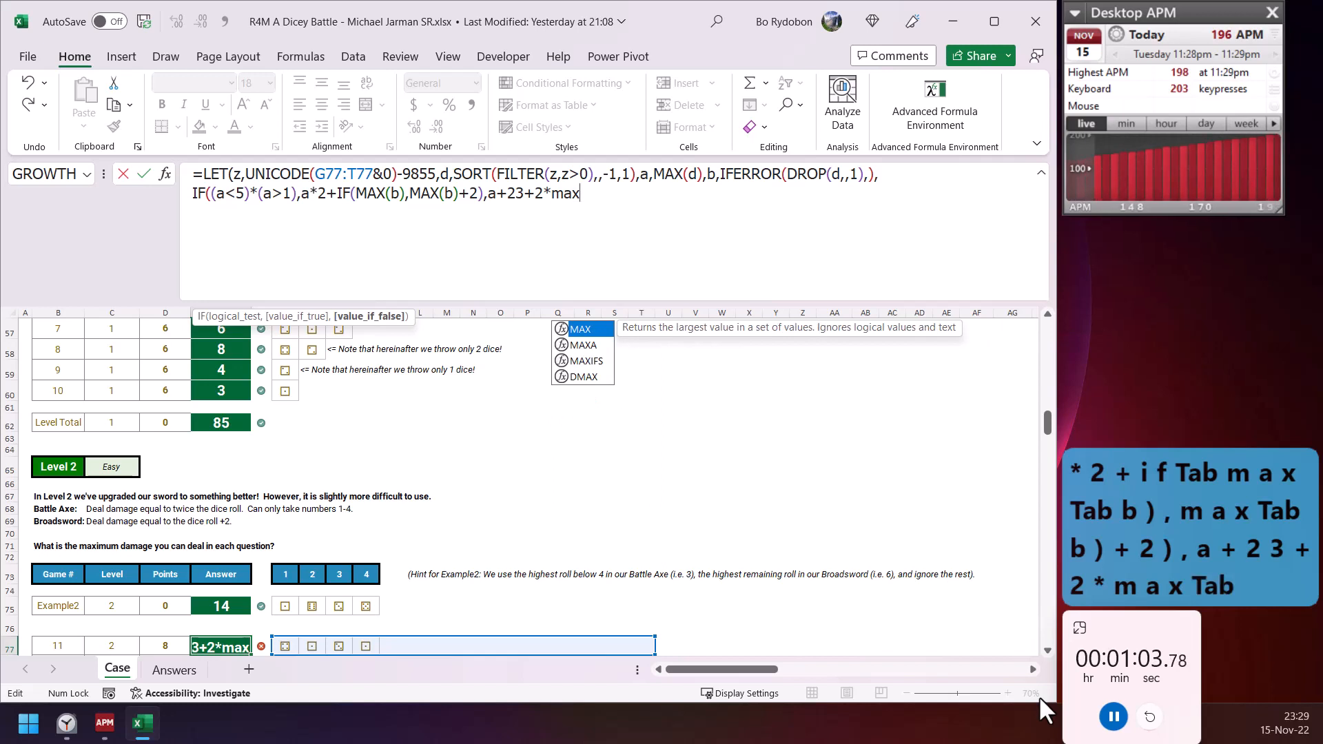
{"action": "key", "text": "Tab"}
{"action": "type", "text": "b*"}
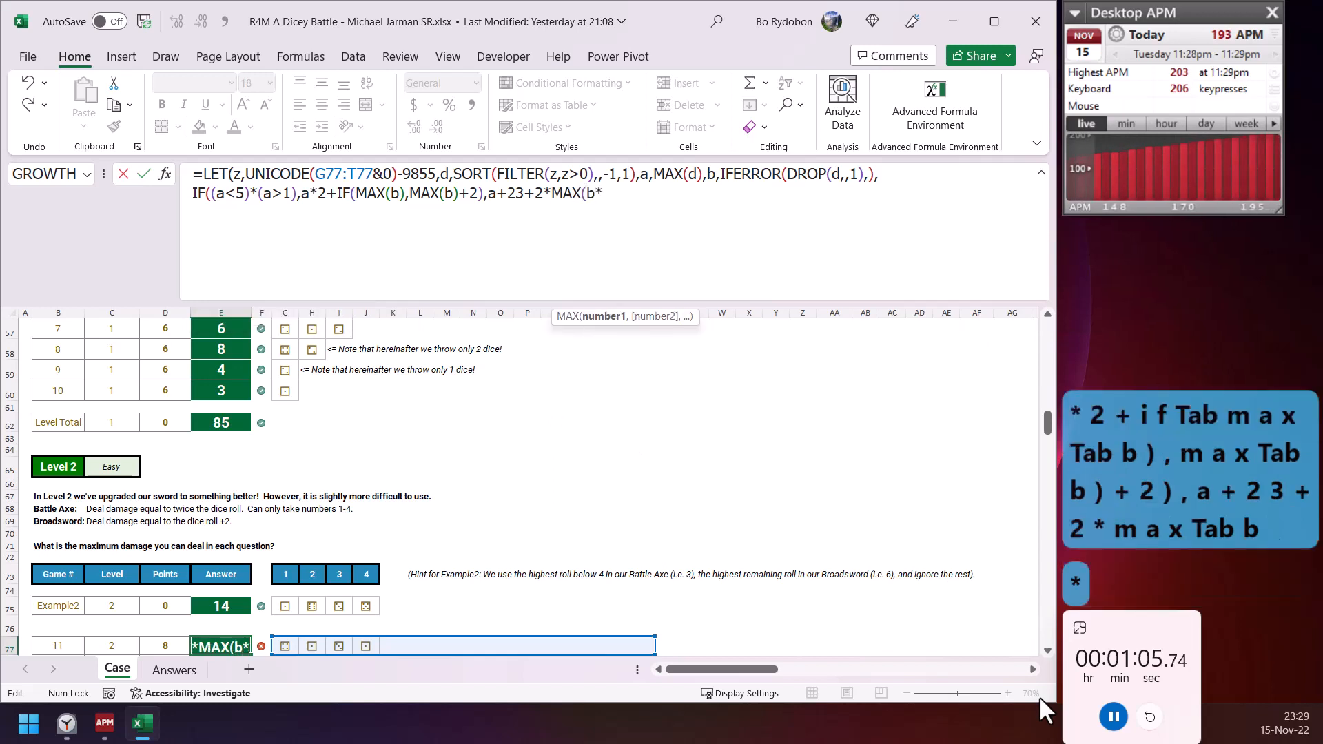
{"action": "type", "text": "(b<"}
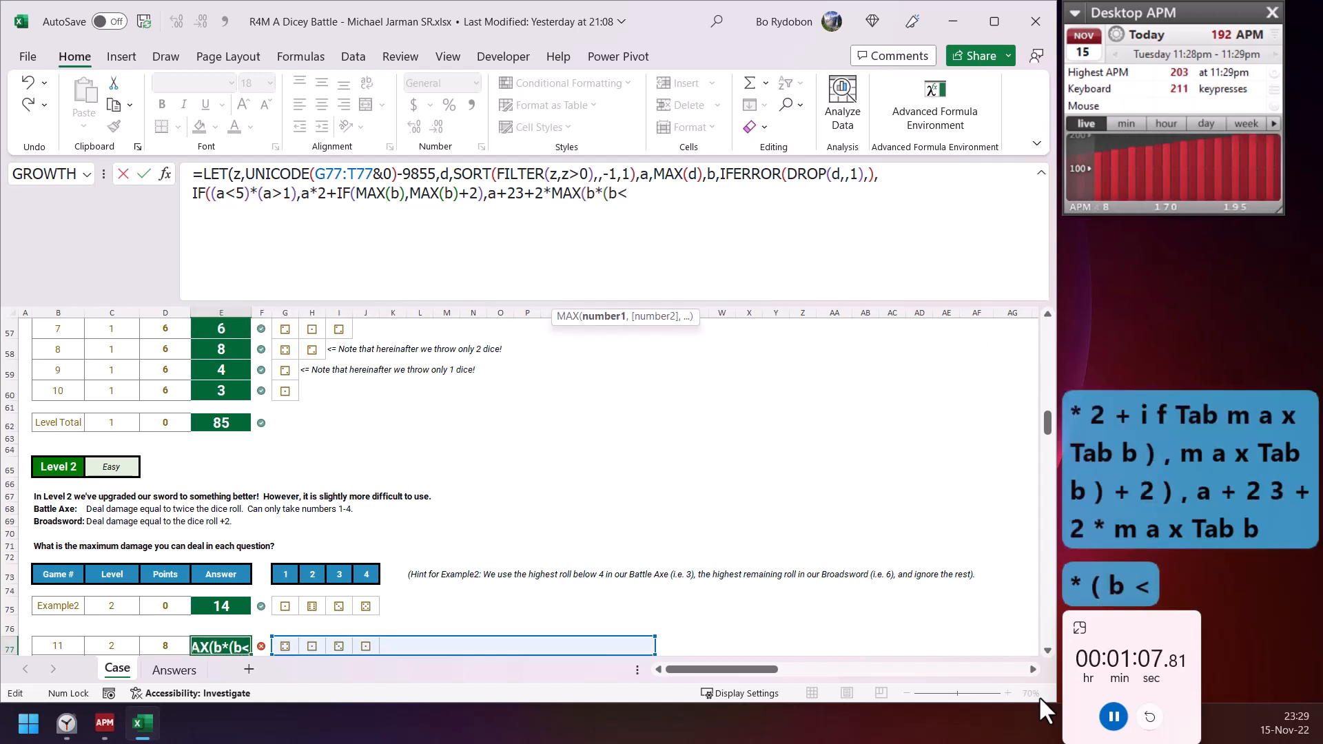
{"action": "type", "text": "5))))"}
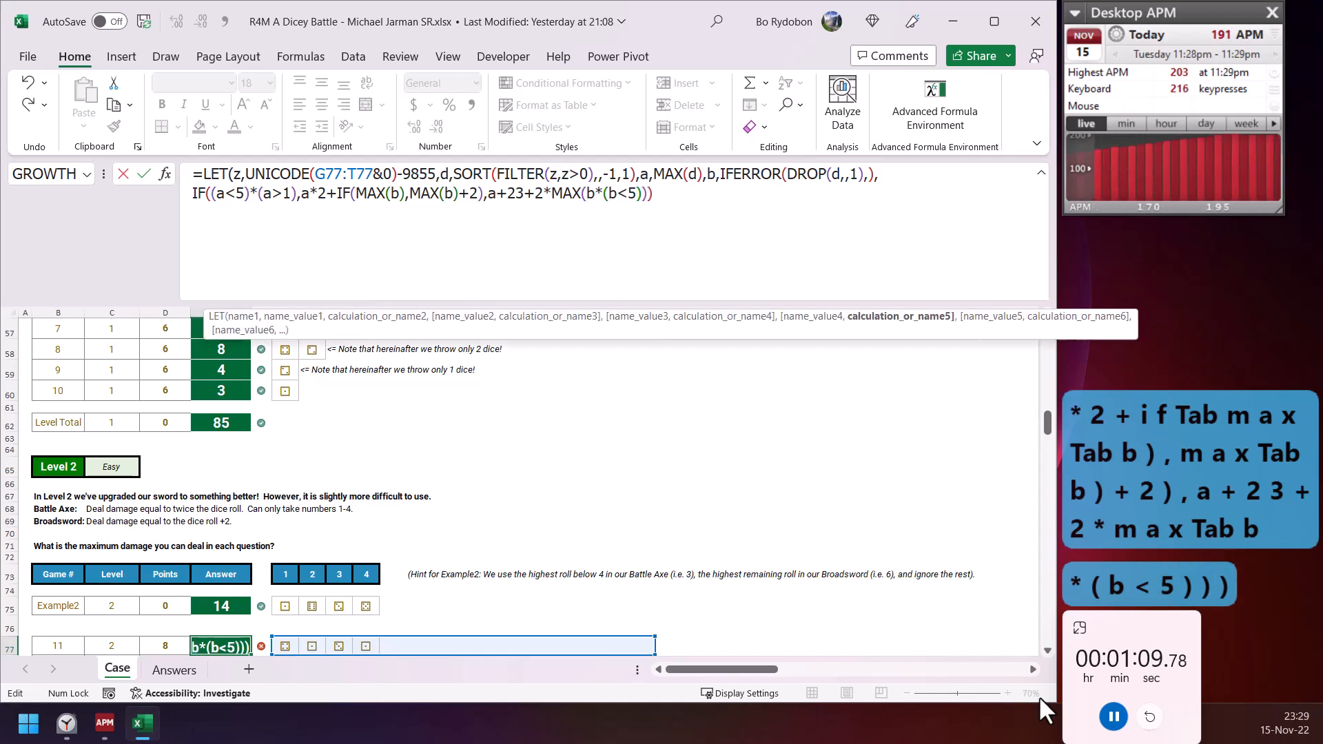
- Change the constant added to a in the IF's false result to 2 and enter the formula in E77
{"action": "key", "text": "Left"}
{"action": "key", "text": "Left"}
{"action": "key", "text": "Left"}
{"action": "key", "text": "Left"}
{"action": "key", "text": "Left"}
{"action": "key", "text": "Left"}
{"action": "key", "text": "Left"}
{"action": "key", "text": "Left"}
{"action": "key", "text": "Left"}
{"action": "key", "text": "Left"}
{"action": "key", "text": "Left"}
{"action": "key", "text": "Left"}
{"action": "key", "text": "Left"}
{"action": "key", "text": "Left"}
{"action": "key", "text": "Left"}
{"action": "key", "text": "Left"}
{"action": "key", "text": "Left"}
{"action": "key", "text": "Left"}
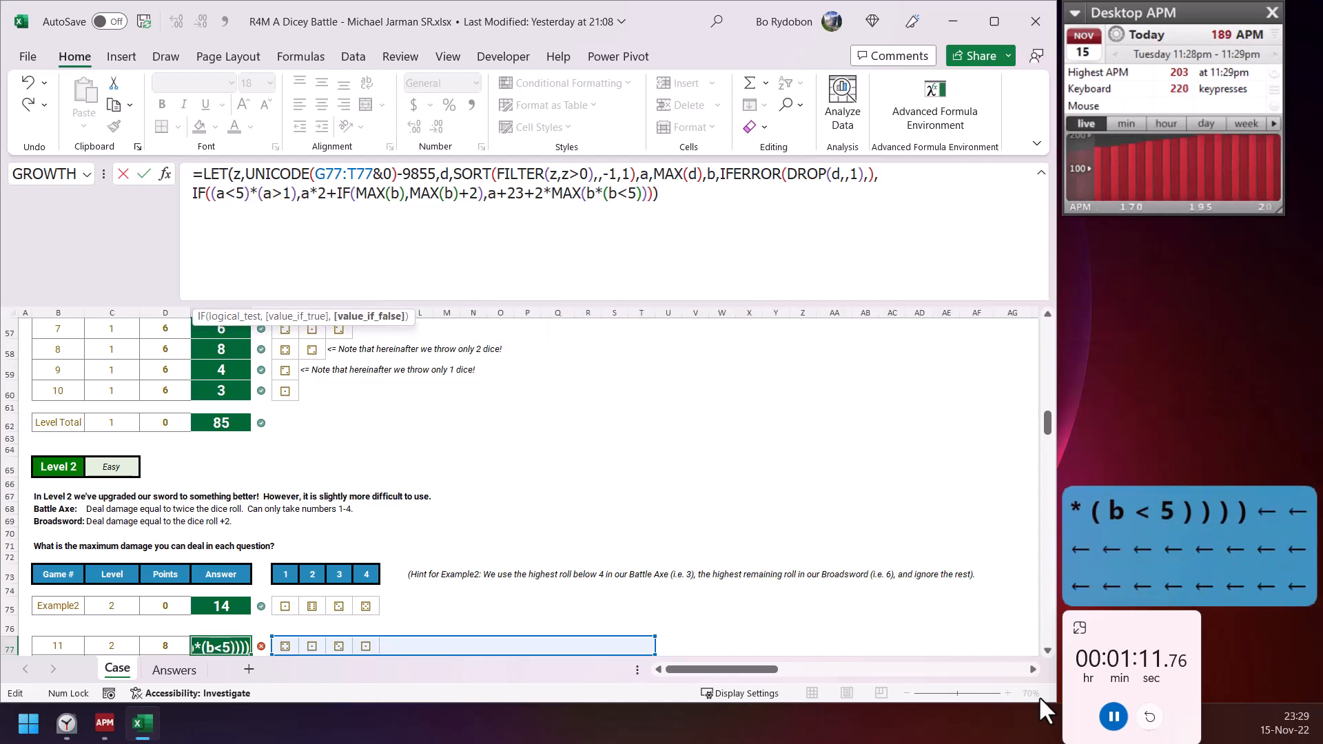
{"action": "key", "text": "Right"}
{"action": "key", "text": "BackSpace"}
{"action": "key", "text": "ctrl+Return"}
- Fill the E77 formula down through E96 for all remaining Level 2 games
{"action": "key", "text": "ctrl+shift+Down"}
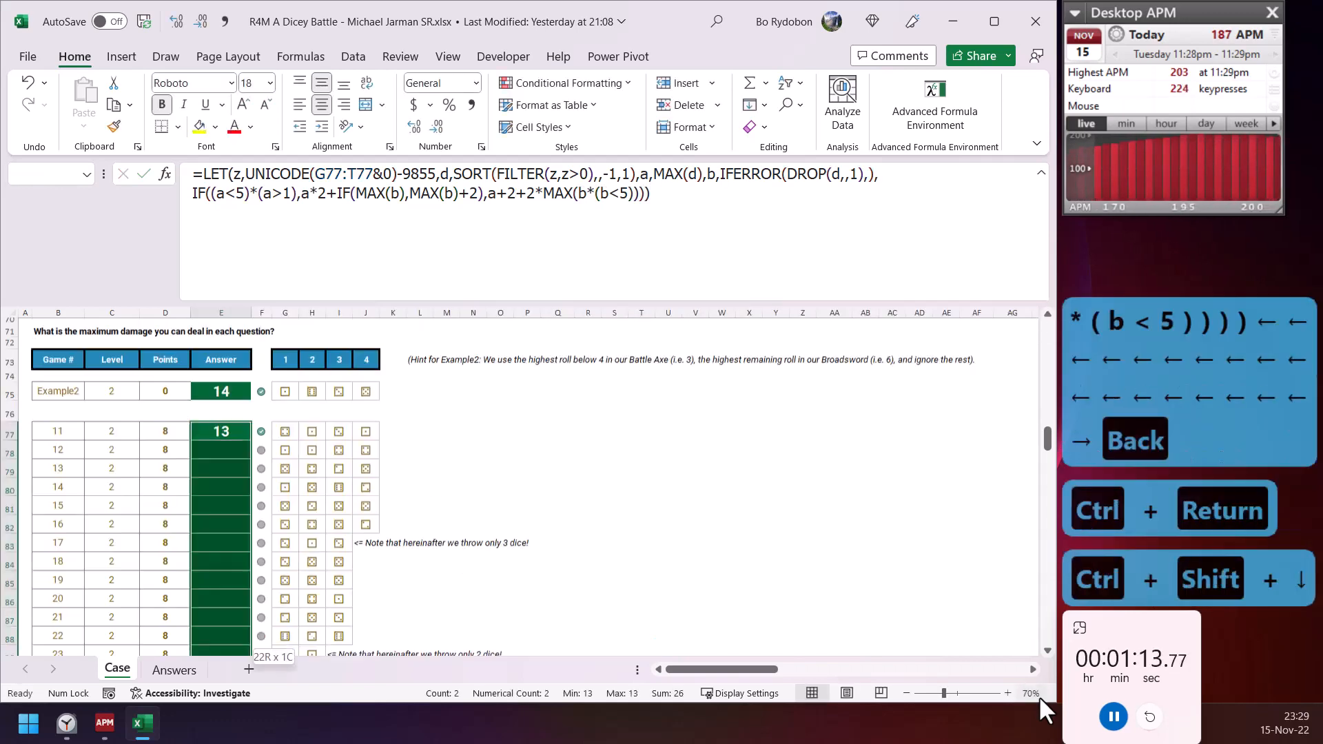
{"action": "key", "text": "shift+Up"}
{"action": "key", "text": "shift+Up"}
{"action": "key", "text": "ctrl+d"}
- Copy the formula in E96 into E121, the answer cell of Level 3 game 31
{"action": "key", "text": "ctrl+c"}
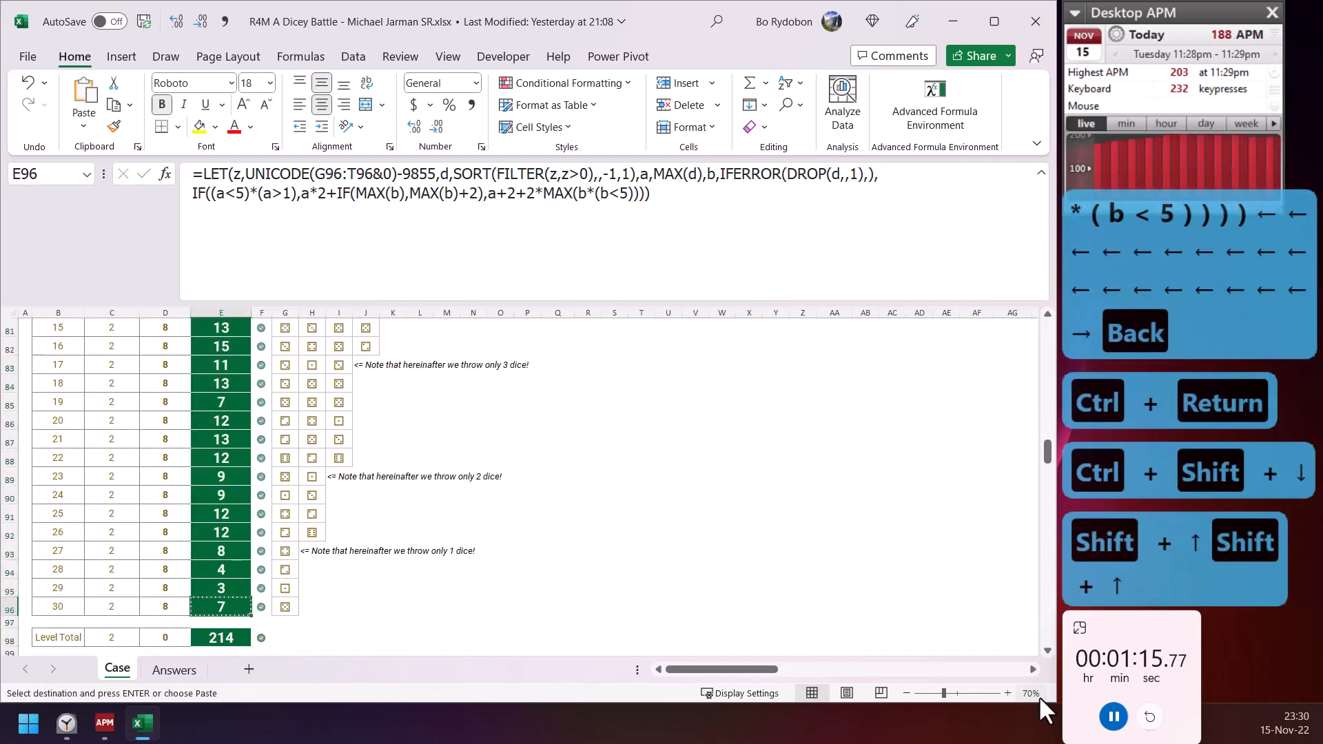
{"action": "key", "text": "ctrl+Down"}
{"action": "key", "text": "ctrl+Down"}
{"action": "key", "text": "ctrl+Down"}
{"action": "key", "text": "Down"}
{"action": "key", "text": "Down"}
{"action": "key", "text": "Down"}
{"action": "key", "text": "Down"}
{"action": "key", "text": "Down"}
{"action": "key", "text": "ctrl+v"}
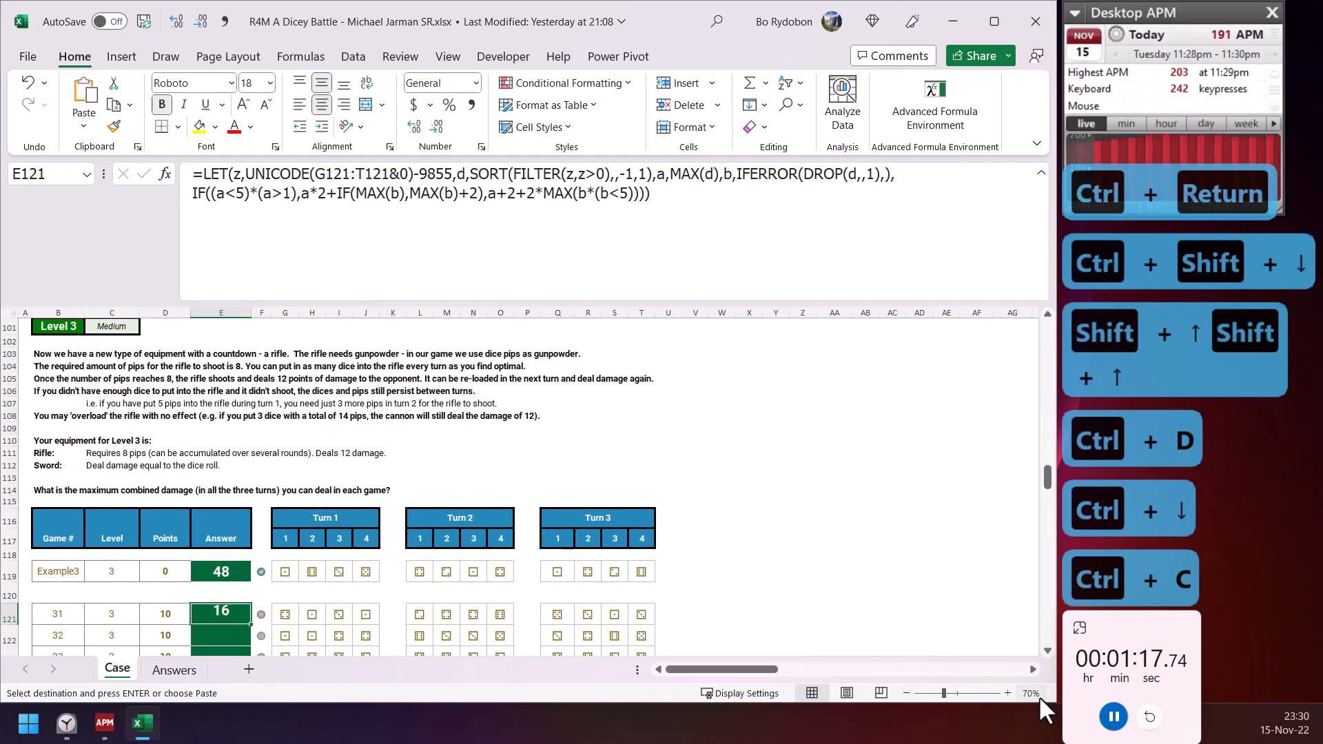
- In E121's formula, replace the SORT function in the definition of d with WRAPROWS
{"action": "key", "text": "F2"}
{"action": "key", "text": "Up"}
{"action": "key", "text": "Left"}
{"action": "key", "text": "Left"}
{"action": "key", "text": "Left"}
{"action": "key", "text": "Left"}
{"action": "key", "text": "Left"}
{"action": "key", "text": "Left"}
{"action": "key", "text": "Left"}
{"action": "key", "text": "Left"}
{"action": "key", "text": "Left"}
{"action": "key", "text": "Left"}
{"action": "key", "text": "Left"}
{"action": "key", "text": "Left"}
{"action": "key", "text": "Left"}
{"action": "key", "text": "Left"}
{"action": "key", "text": "Left"}
{"action": "key", "text": "Left"}
{"action": "key", "text": "Left"}
{"action": "key", "text": "Left"}
{"action": "key", "text": "Left"}
{"action": "key", "text": "Left"}
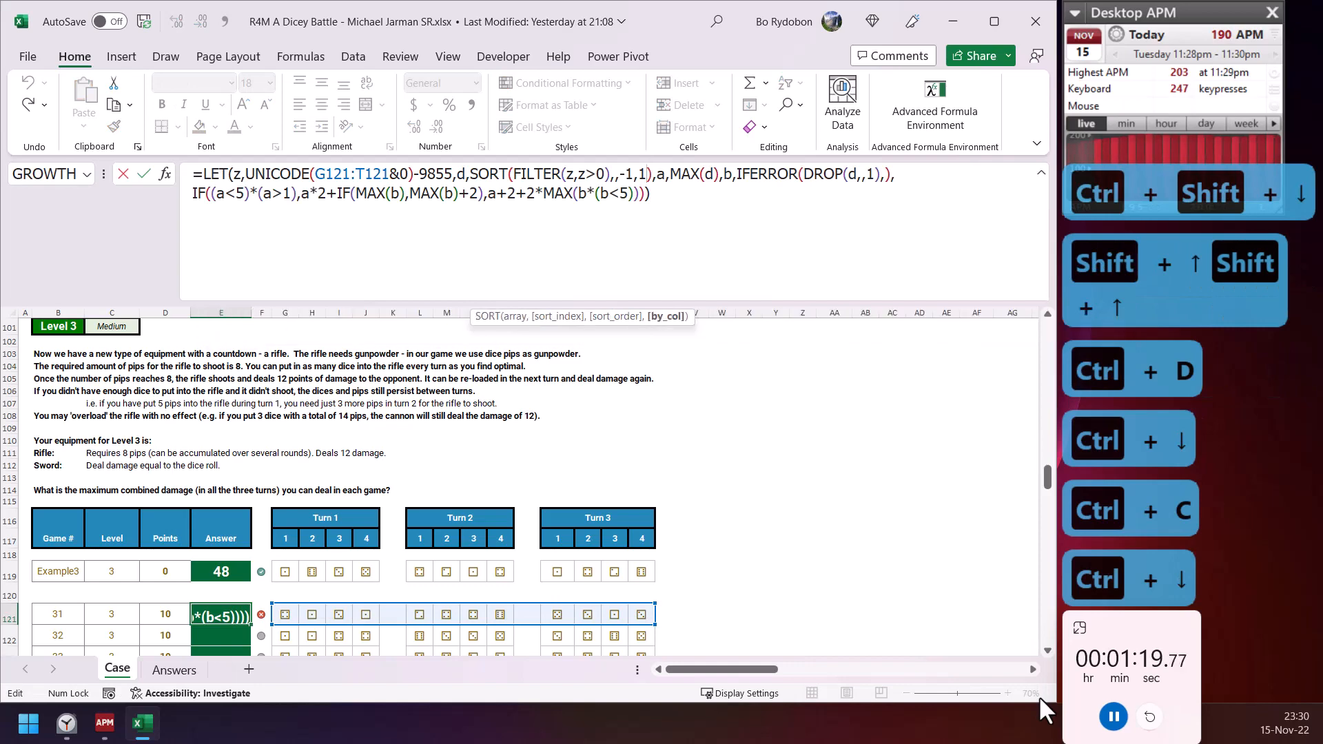
{"action": "key", "text": "BackSpace"}
{"action": "key", "text": "BackSpace"}
{"action": "key", "text": "BackSpace"}
{"action": "key", "text": "BackSpace"}
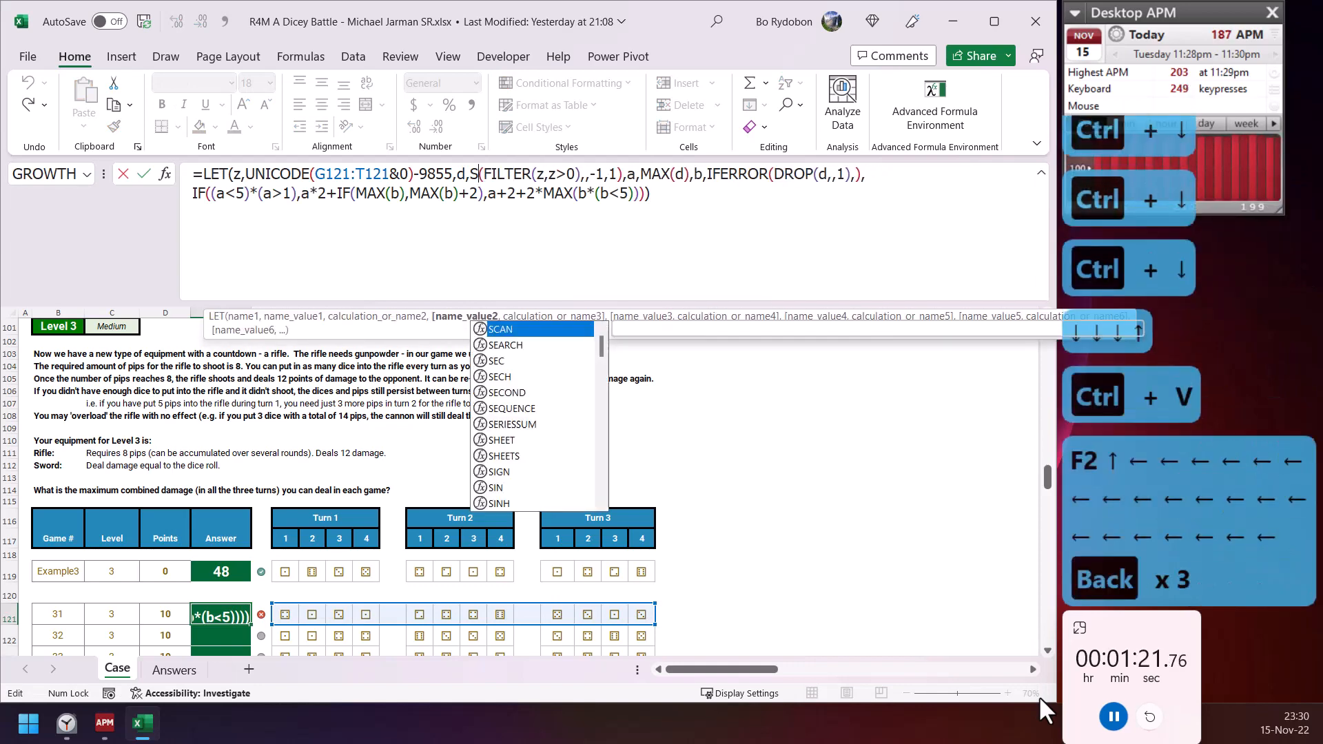
{"action": "type", "text": "wr"}
{"action": "key", "text": "Tab"}
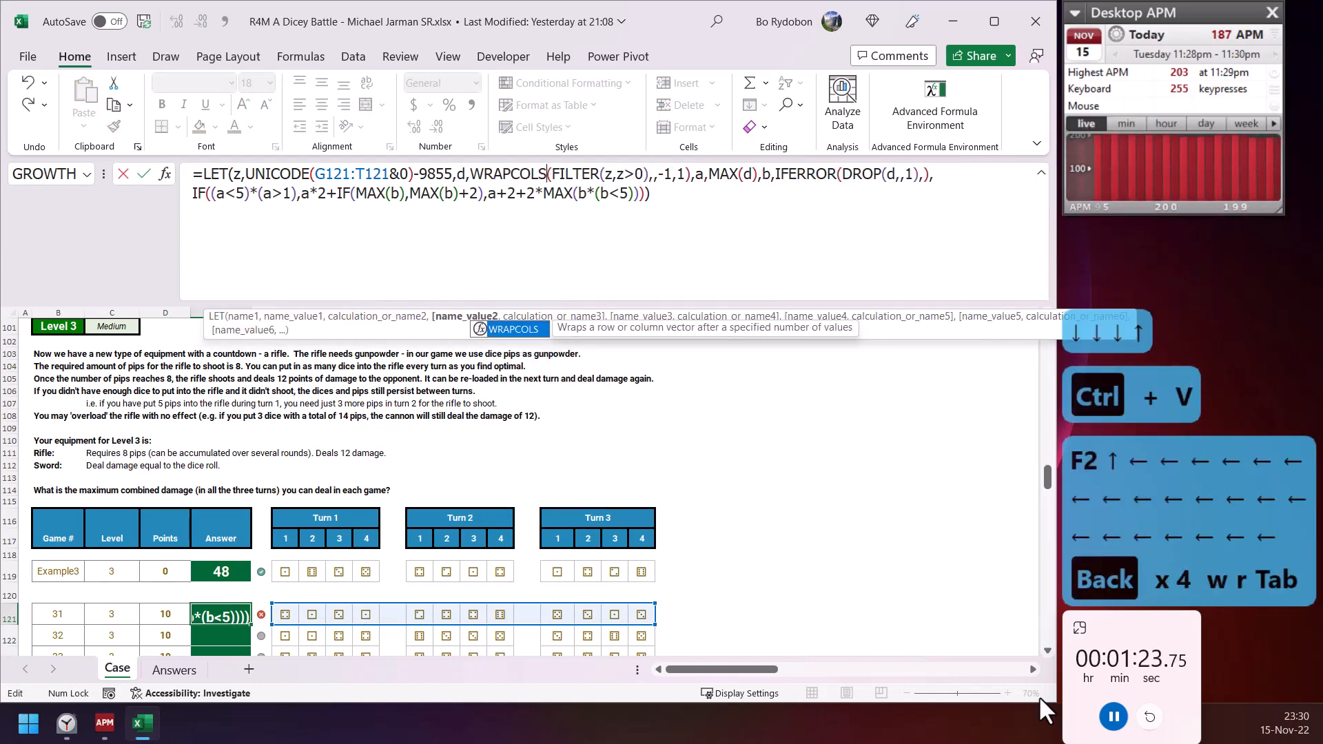
{"action": "key", "text": "BackSpace"}
{"action": "key", "text": "BackSpace"}
{"action": "key", "text": "BackSpace"}
{"action": "key", "text": "BackSpace"}
{"action": "type", "text": "r"}
{"action": "key", "text": "Tab"}
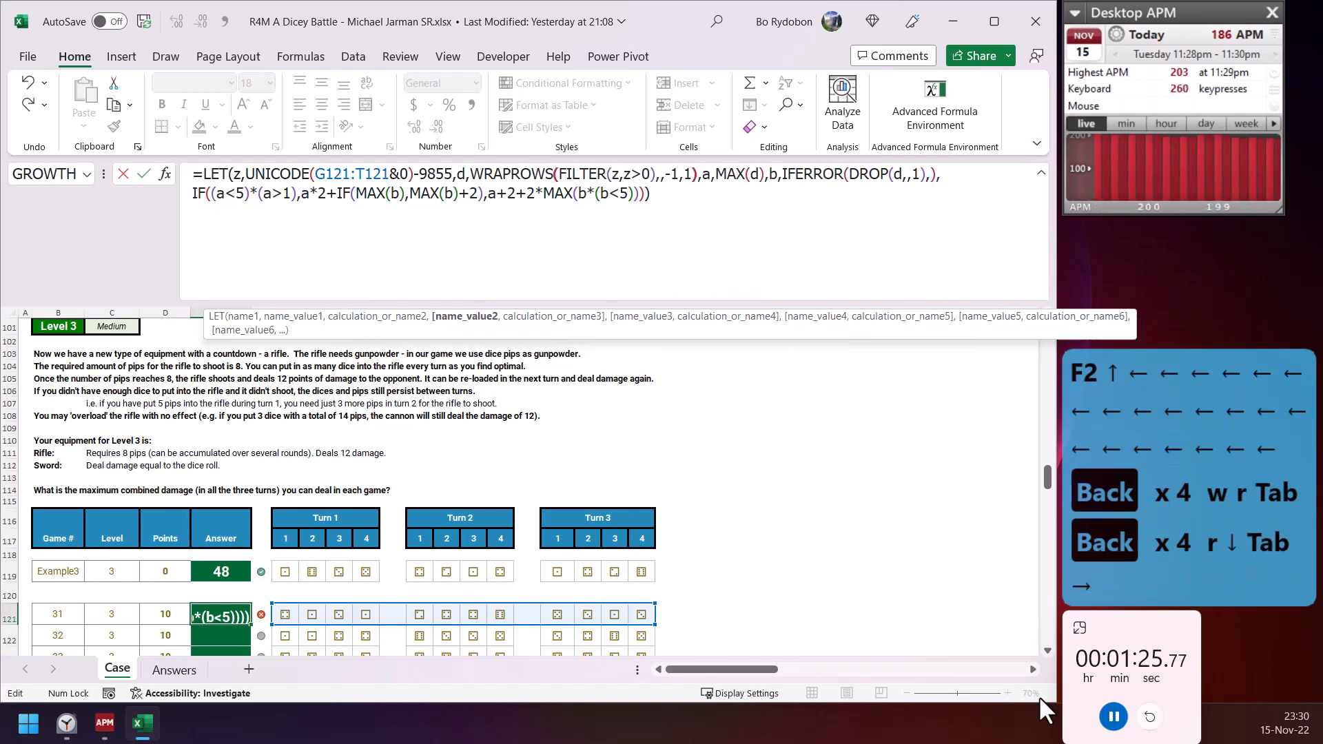
- Set the WRAPROWS wrap count to 4, following the FILTER(z,z>0) argument
{"action": "key", "text": "Right"}
{"action": "key", "text": "Right"}
{"action": "key", "text": "Right"}
{"action": "key", "text": "Right"}
{"action": "key", "text": "Right"}
{"action": "key", "text": "Right"}
{"action": "key", "text": "Right"}
{"action": "key", "text": "Right"}
{"action": "key", "text": "Right"}
{"action": "key", "text": "Right"}
{"action": "key", "text": "Right"}
{"action": "key", "text": "Right"}
{"action": "key", "text": "Right"}
{"action": "key", "text": "Right"}
{"action": "key", "text": "Right"}
{"action": "type", "text": "4"}
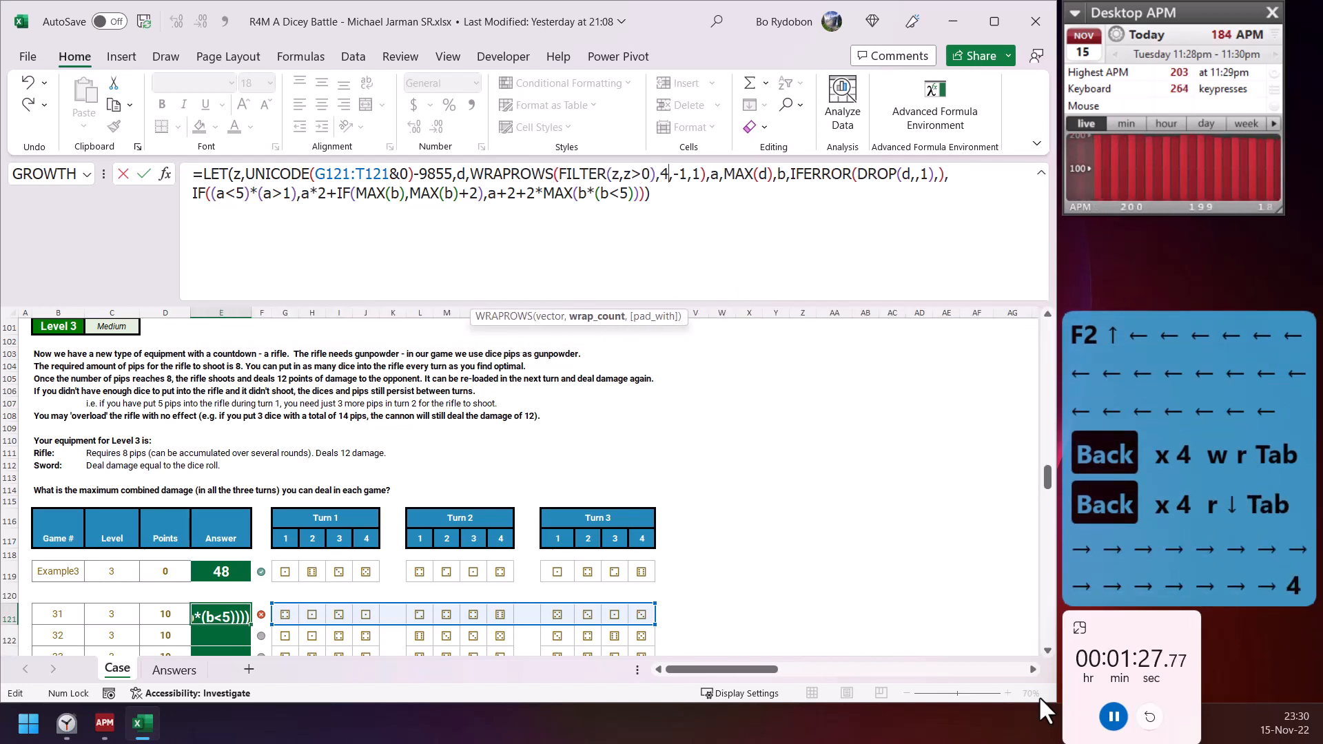
- Close WRAPROWS and define a new variable sq as SEQUENCE(,4), followed by a new line
{"action": "type", "text": "),seq"}
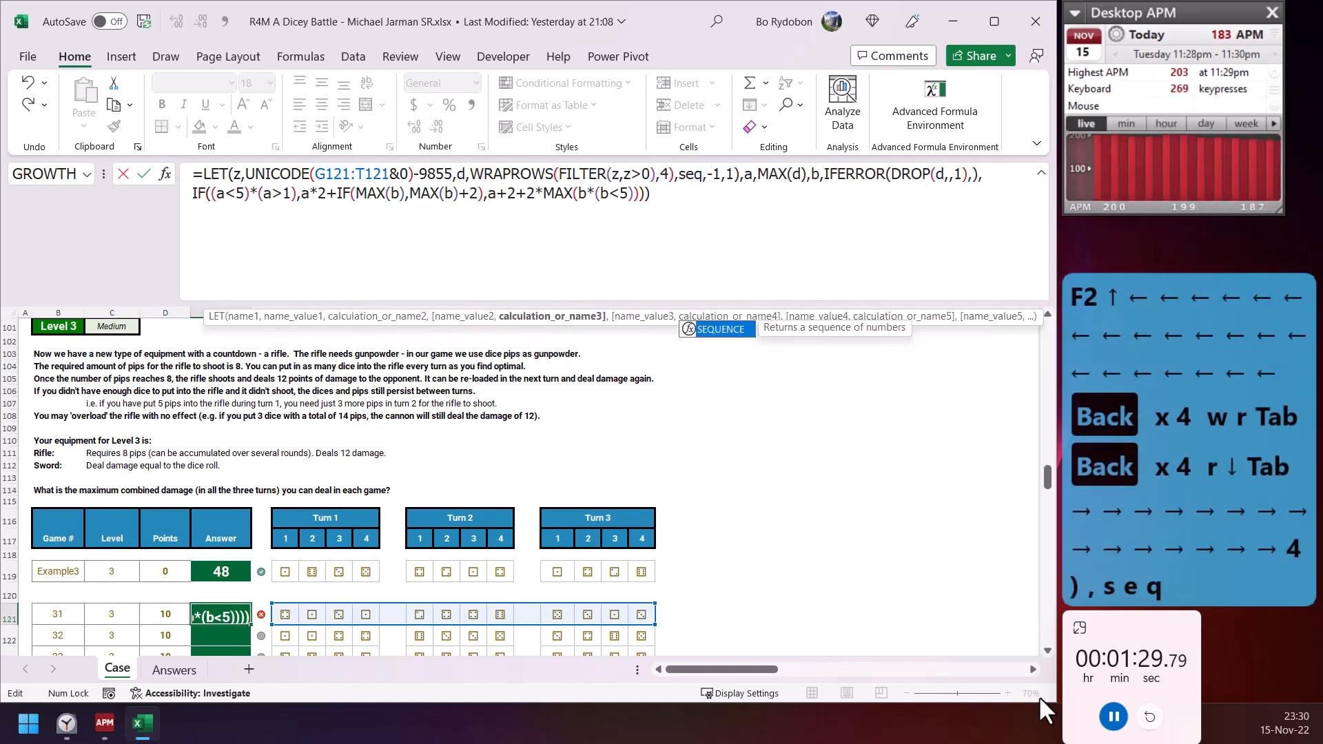
{"action": "key", "text": "BackSpace"}
{"action": "key", "text": "BackSpace"}
{"action": "type", "text": "q,seq"}
{"action": "key", "text": "Tab"}
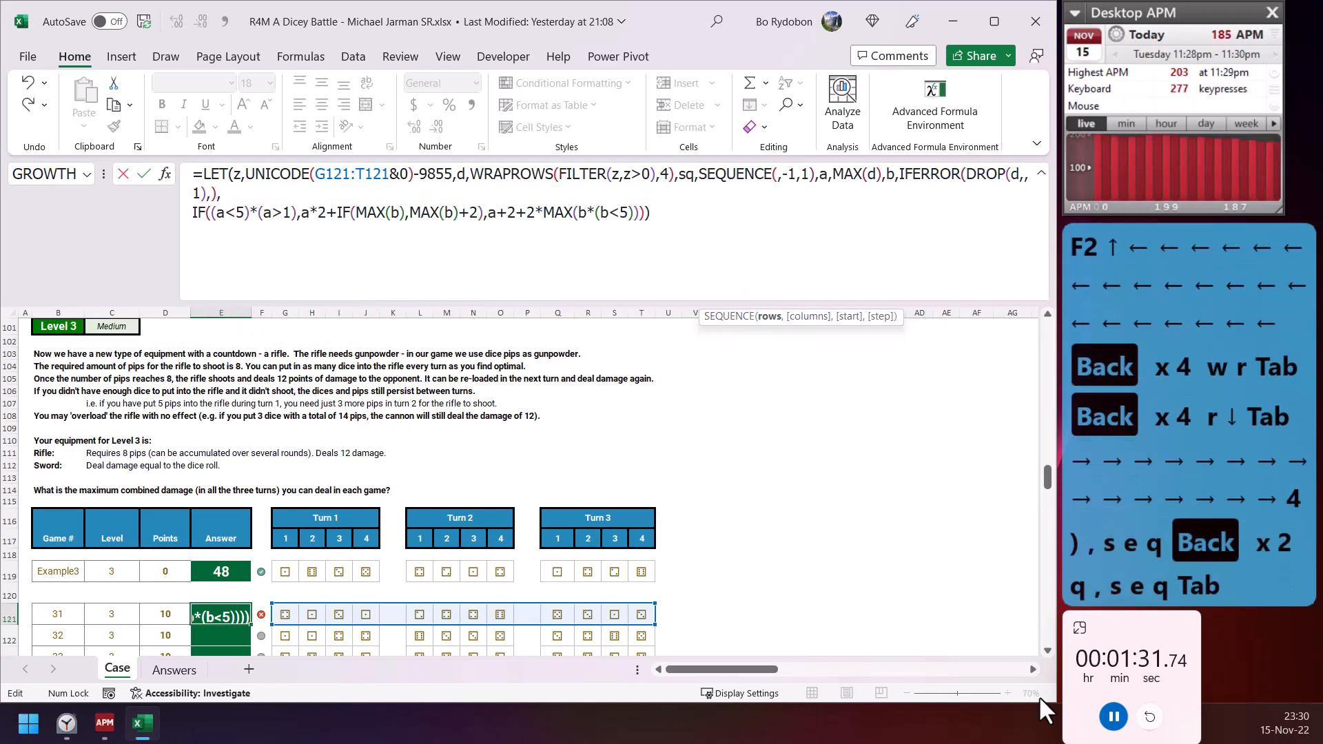
{"action": "type", "text": ",4),,"}
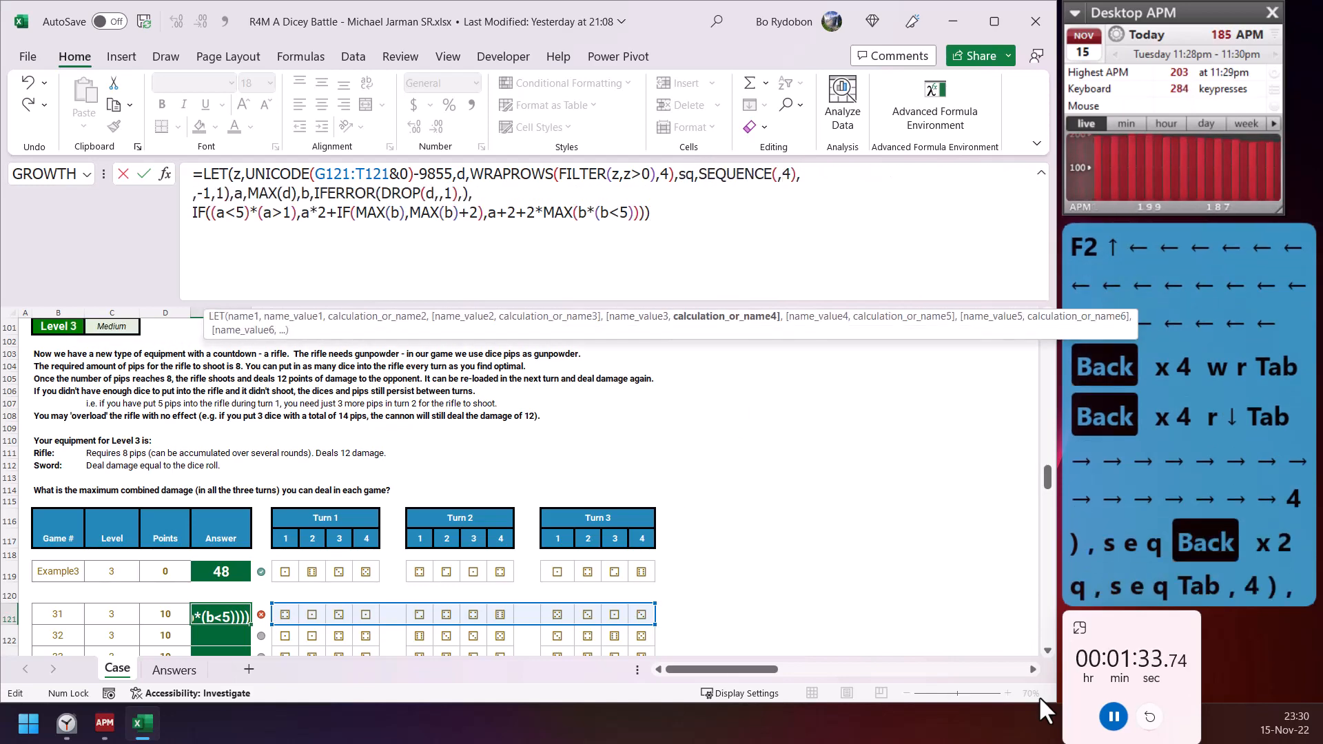
- Replace the rest of the formula with a variable by whose definition starts with BYROW(d,LAMBDA(r,LET(
{"action": "key", "text": "shift+Down"}
{"action": "key", "text": "shift+Down"}
{"action": "type", "text": "by,byor"}
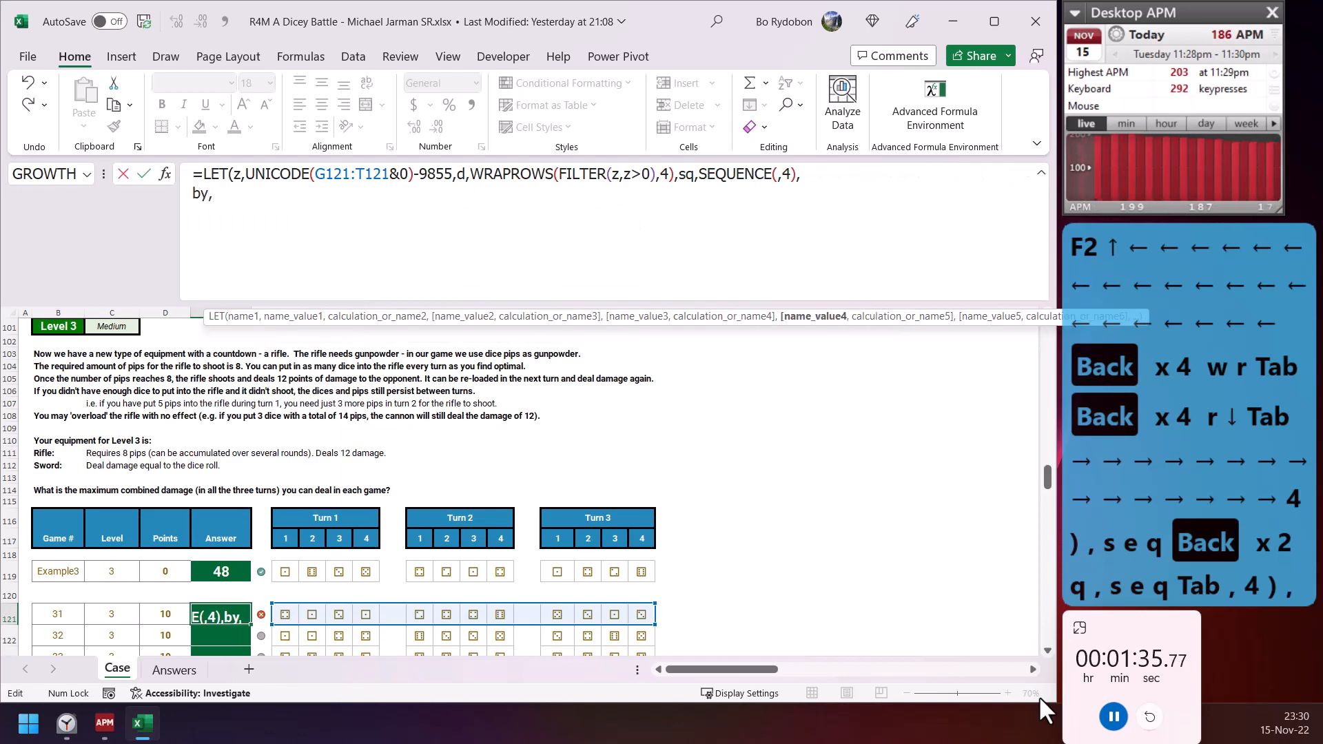
{"action": "key", "text": "BackSpace"}
{"action": "key", "text": "BackSpace"}
{"action": "type", "text": "r"}
{"action": "key", "text": "Tab"}
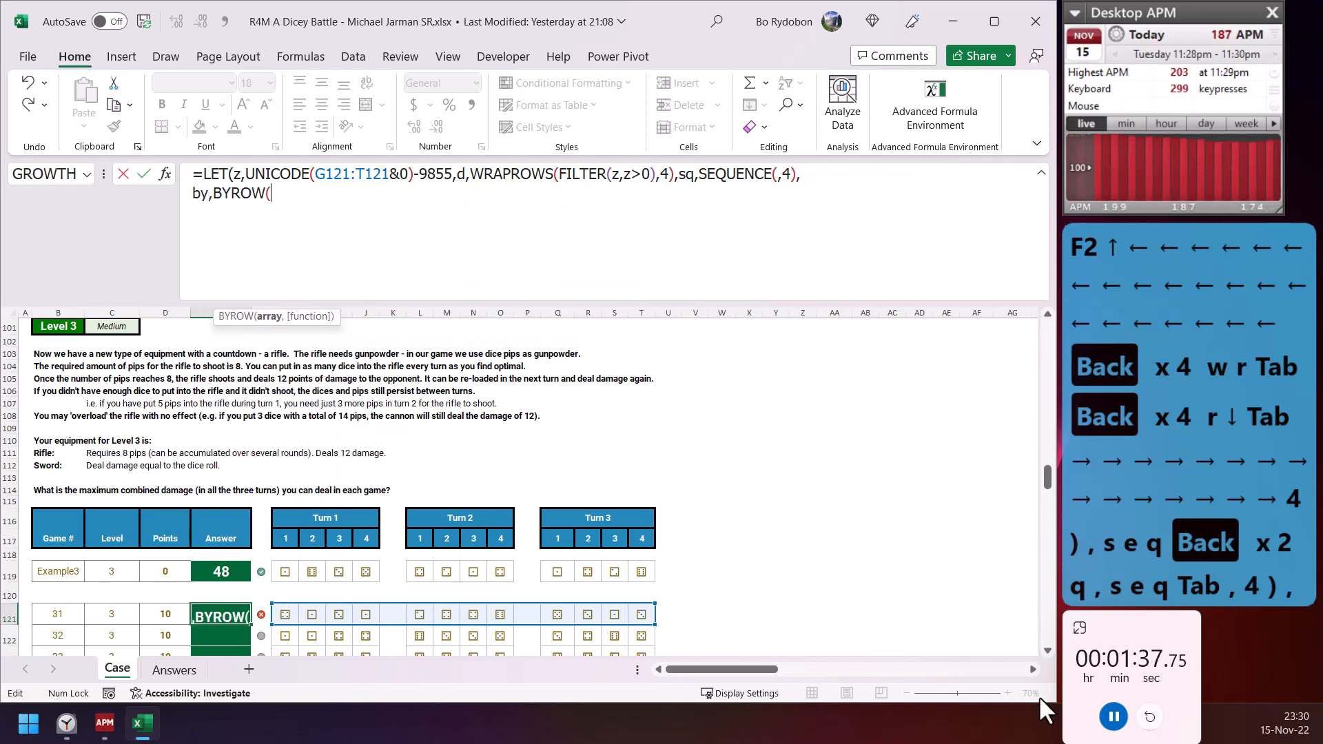
{"action": "type", "text": "d,lam"}
{"action": "key", "text": "Tab"}
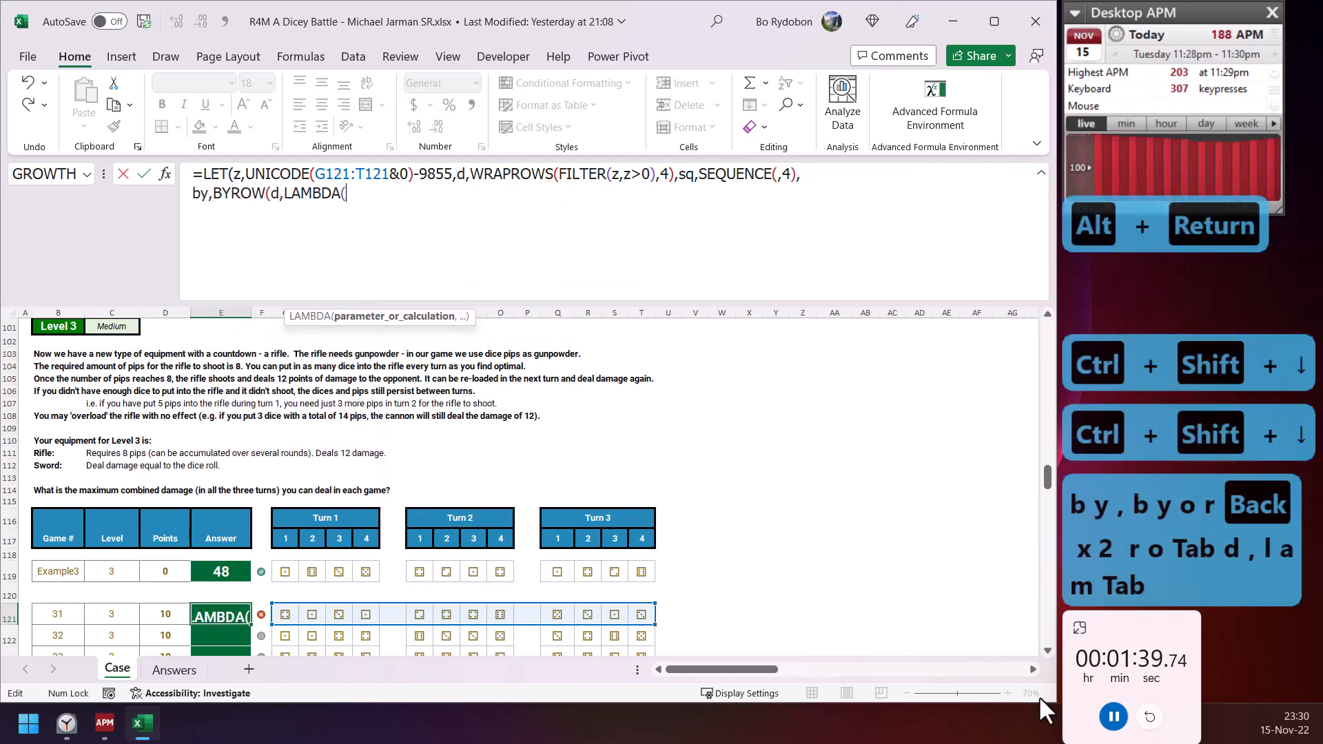
{"action": "type", "text": "r,let"}
{"action": "key", "text": "Tab"}
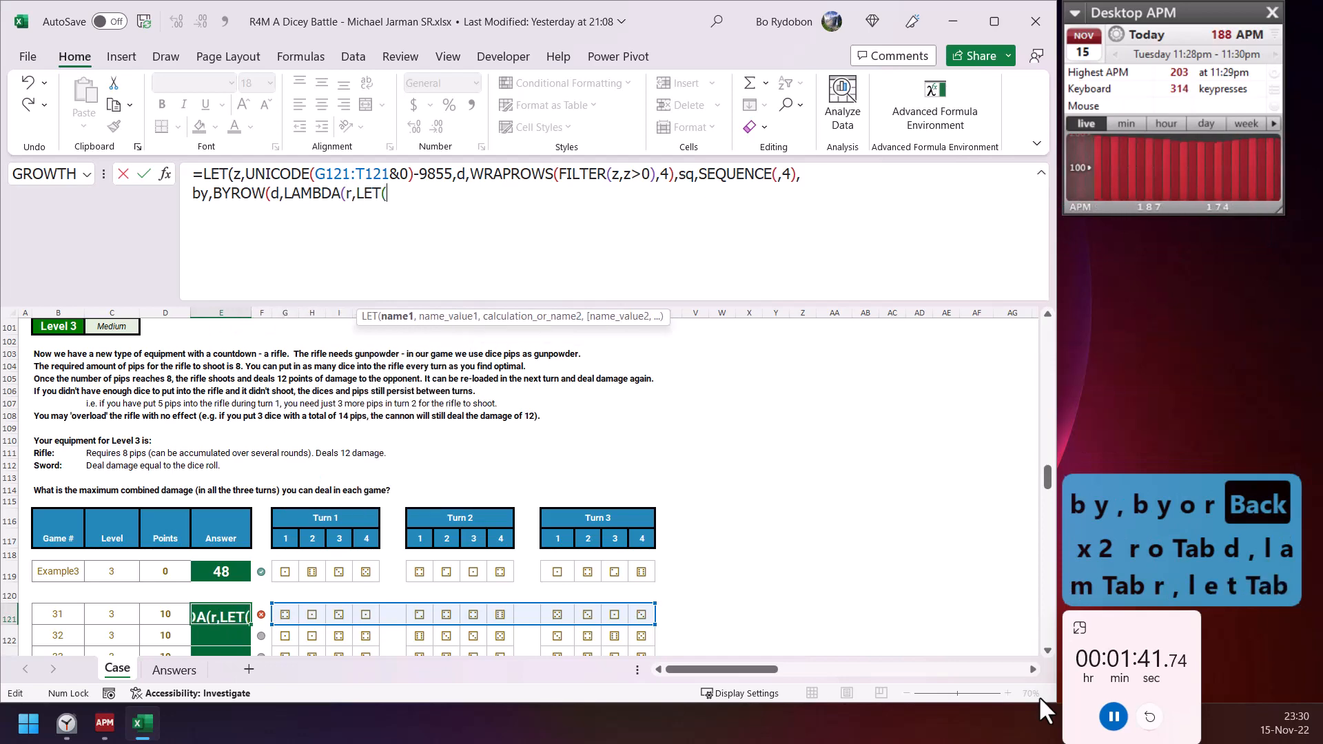
- Inside the nested LET, define s as SORT(r,,-1,1) and t as SUM(s)
{"action": "type", "text": "s,sort"}
{"action": "key", "text": "Tab"}
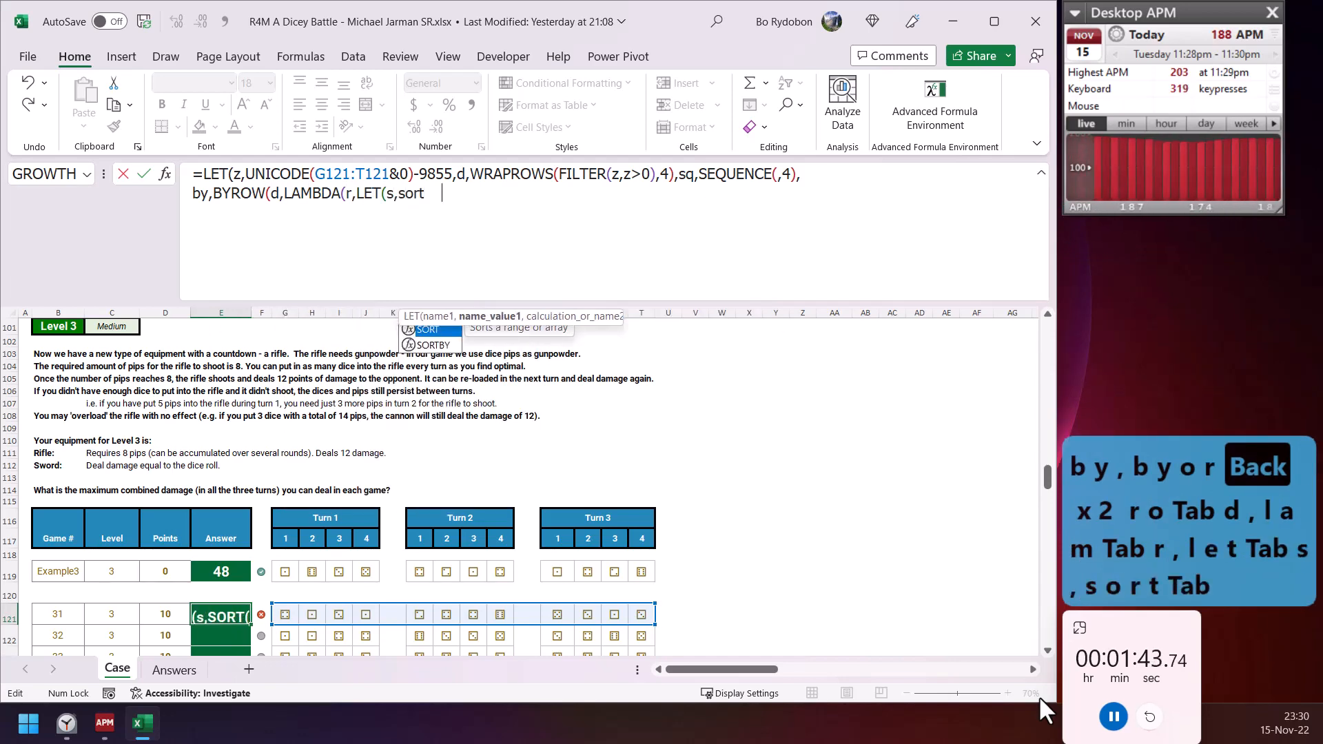
{"action": "type", "text": "r,,--"}
{"action": "key", "text": "BackSpace"}
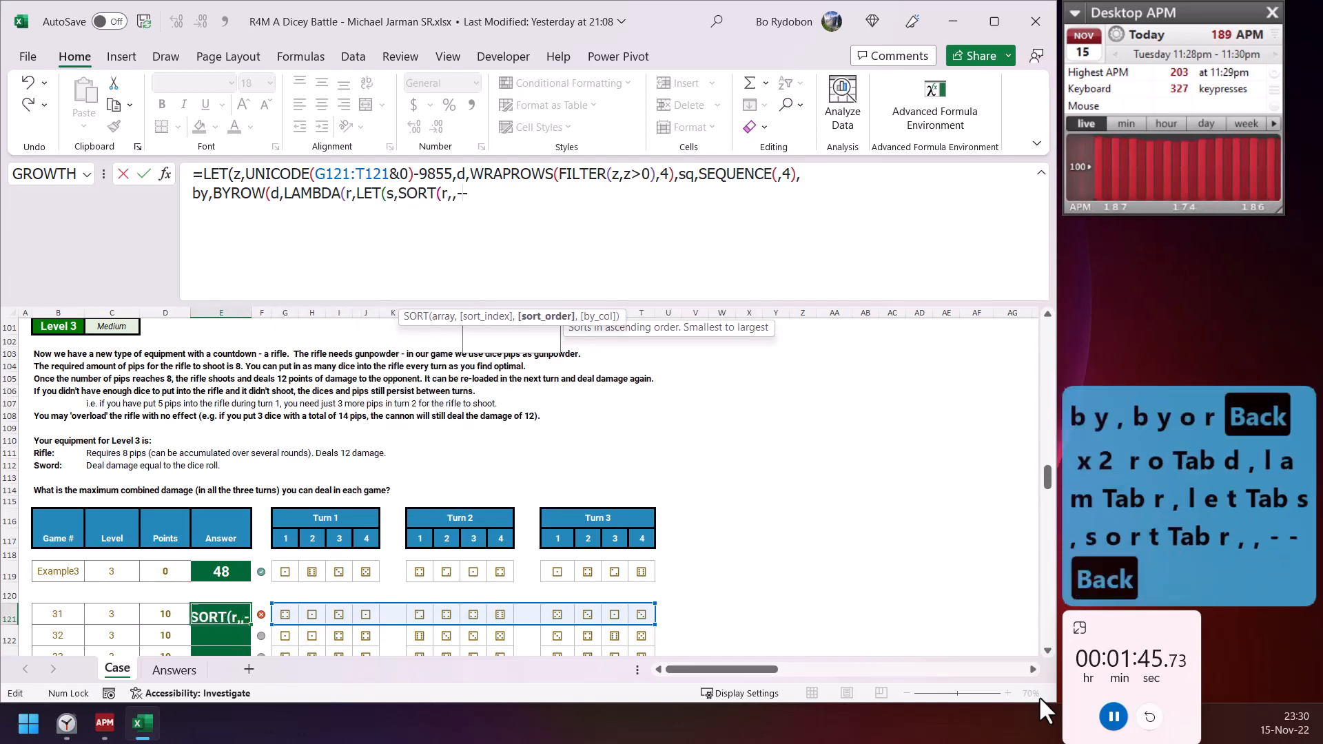
{"action": "type", "text": "1,1),t,sum"}
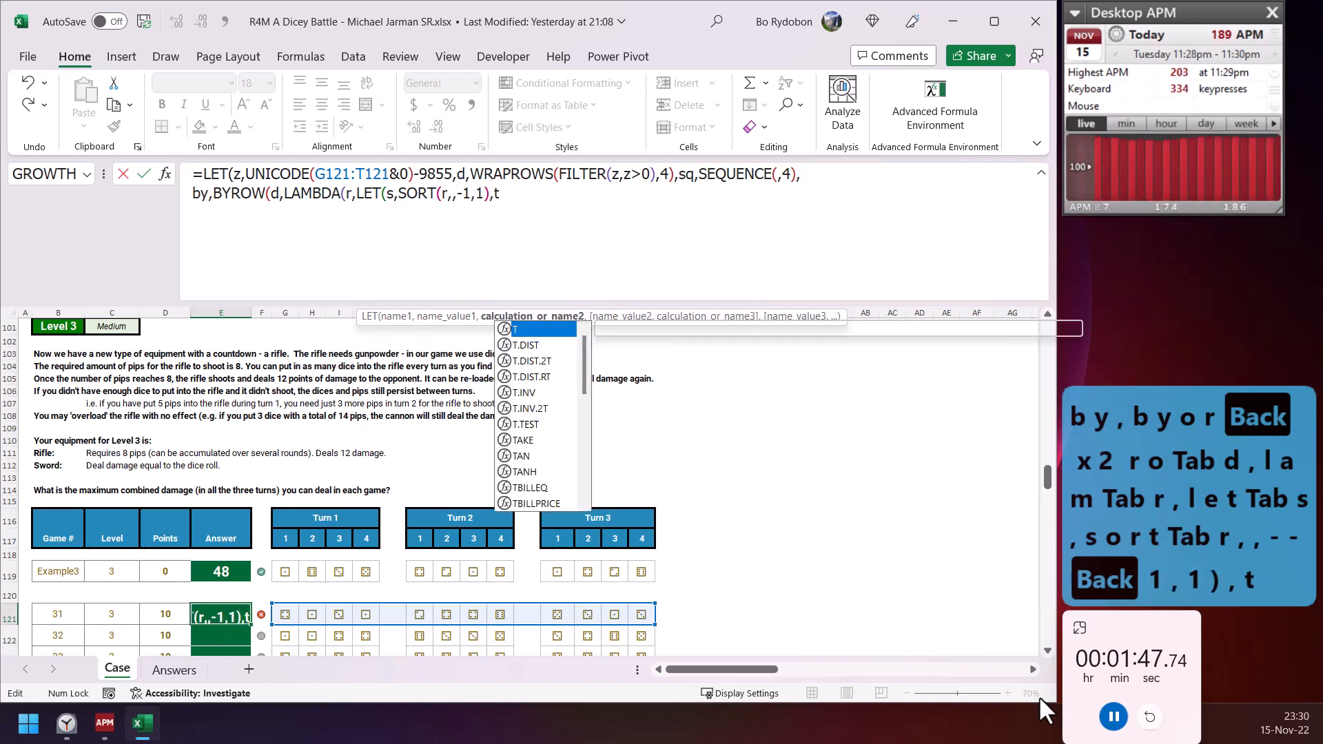
{"action": "key", "text": "Tab"}
{"action": "type", "text": "s),"}
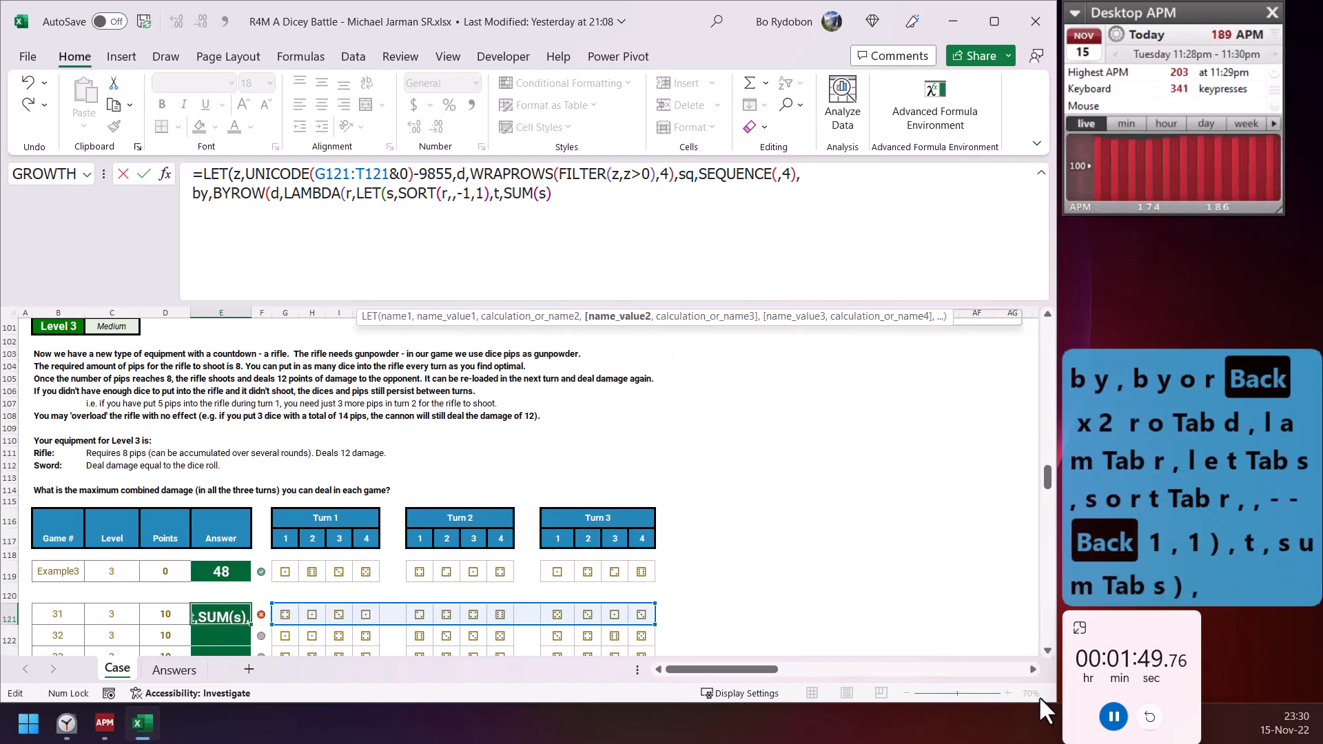
- Define u in the nested LET as HSTACK(t-s,t)
{"action": "type", "text": "s"}
{"action": "key", "text": "BackSpace"}
{"action": "type", "text": "u,s"}
{"action": "key", "text": "BackSpace"}
{"action": "type", "text": "h"}
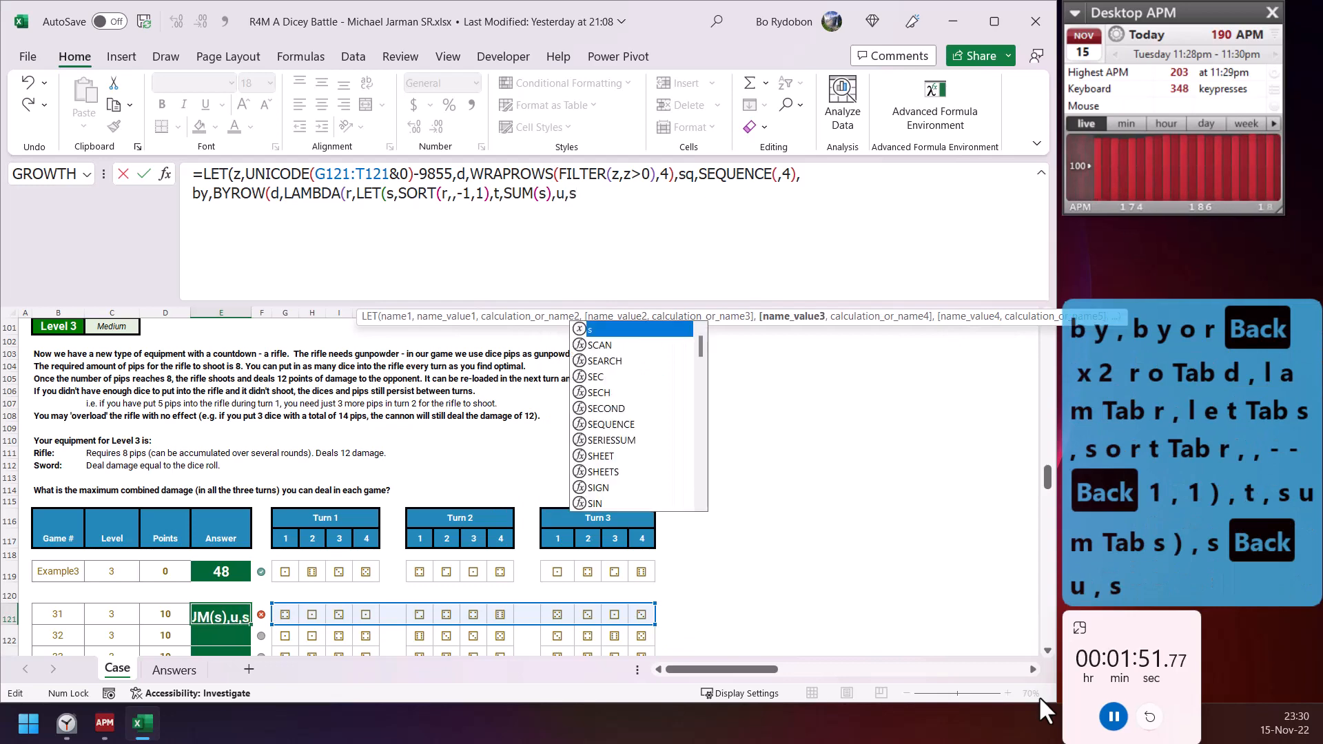
{"action": "type", "text": "st"}
{"action": "key", "text": "Tab"}
{"action": "type", "text": "t"}
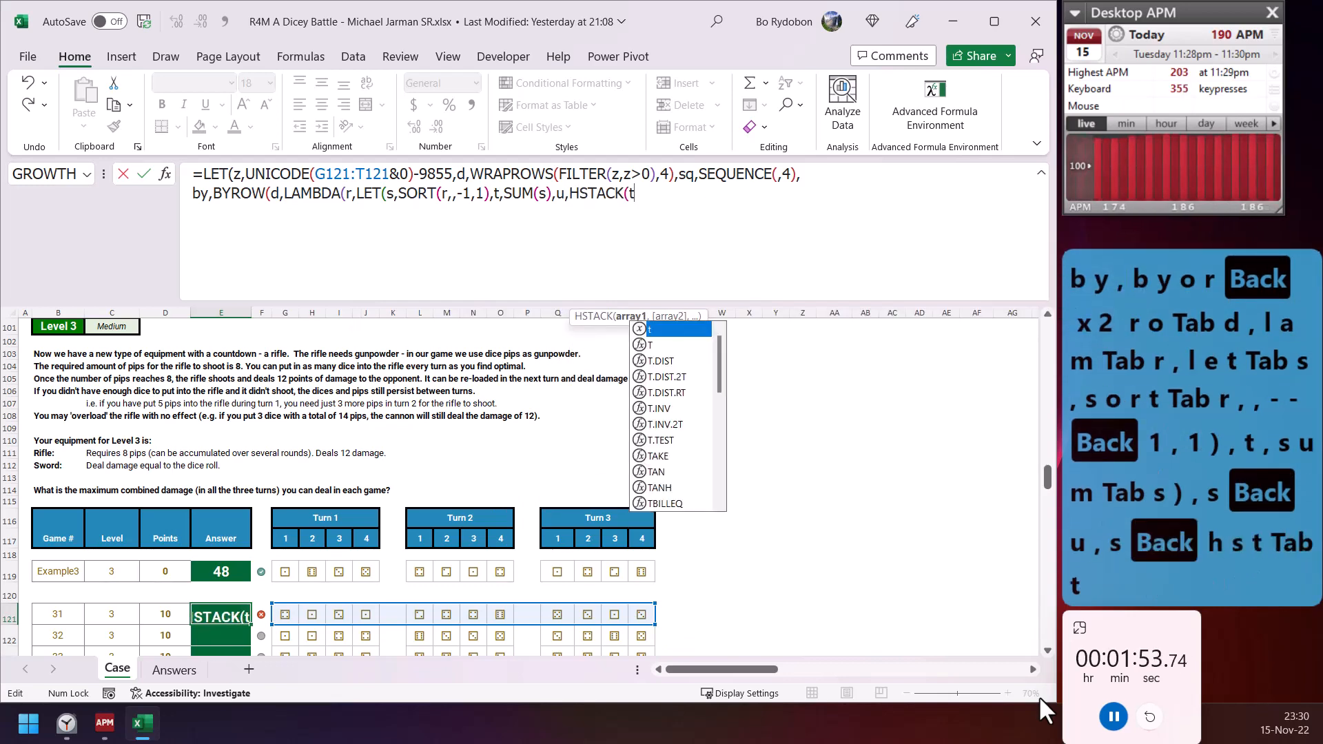
{"action": "type", "text": "-s,t"}
{"action": "key", "text": "BackSpace"}
{"action": "type", "text": ",t), "}
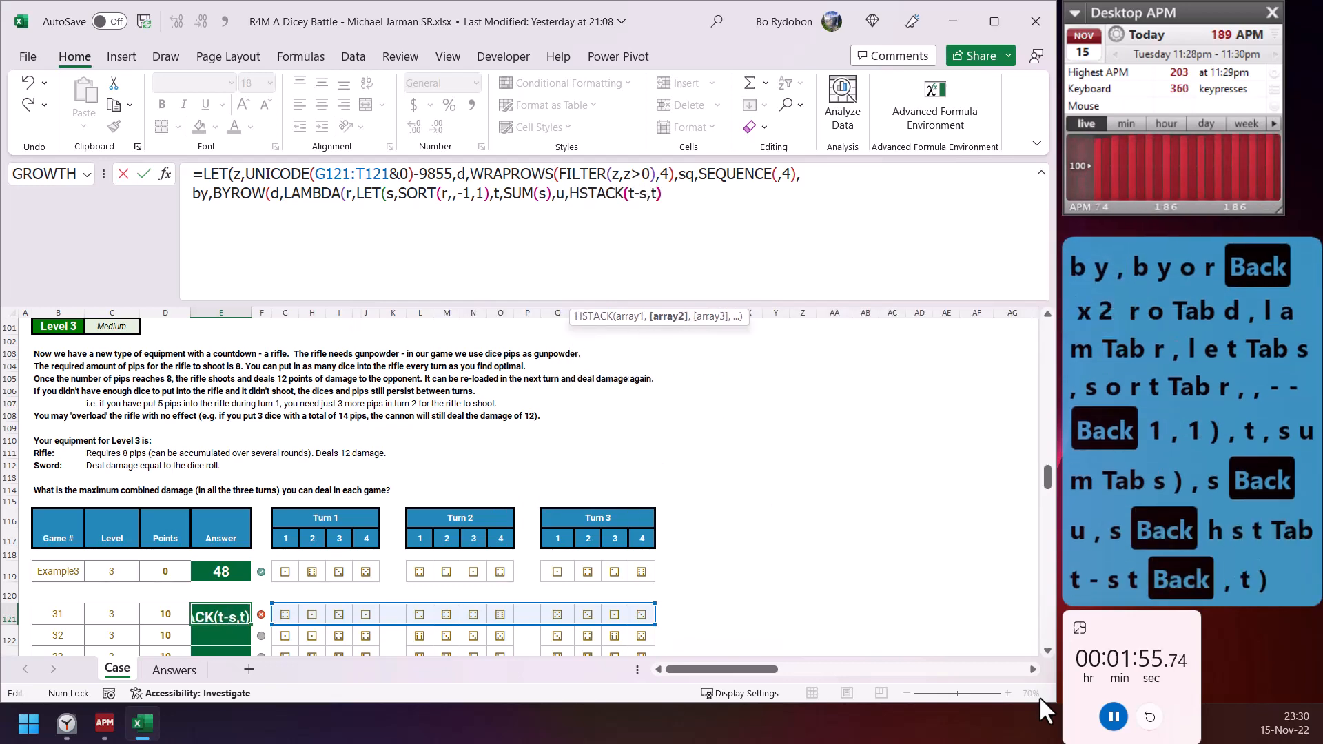
- On a new line of the formula, start the nested LET's calculation with IFERROR(IFNA(INDEX(
{"action": "type", "text": "ief"}
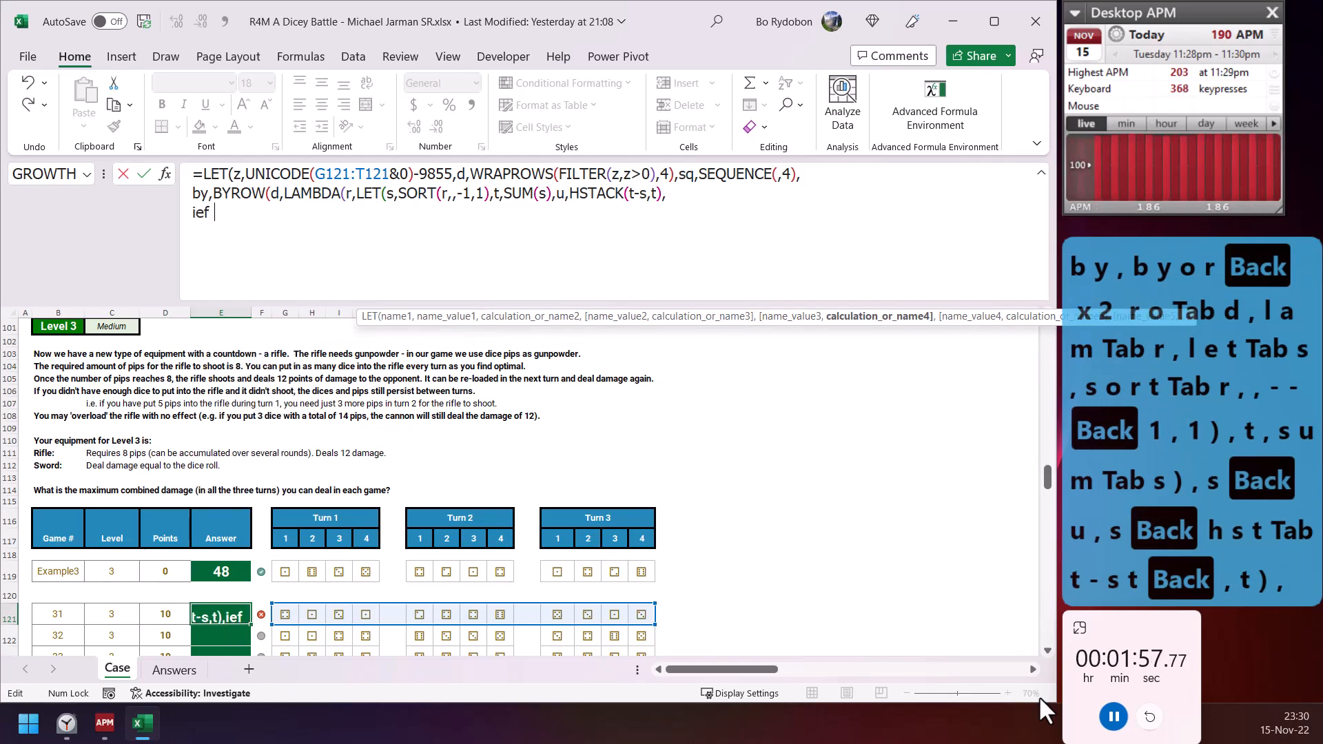
{"action": "key", "text": "Tab"}
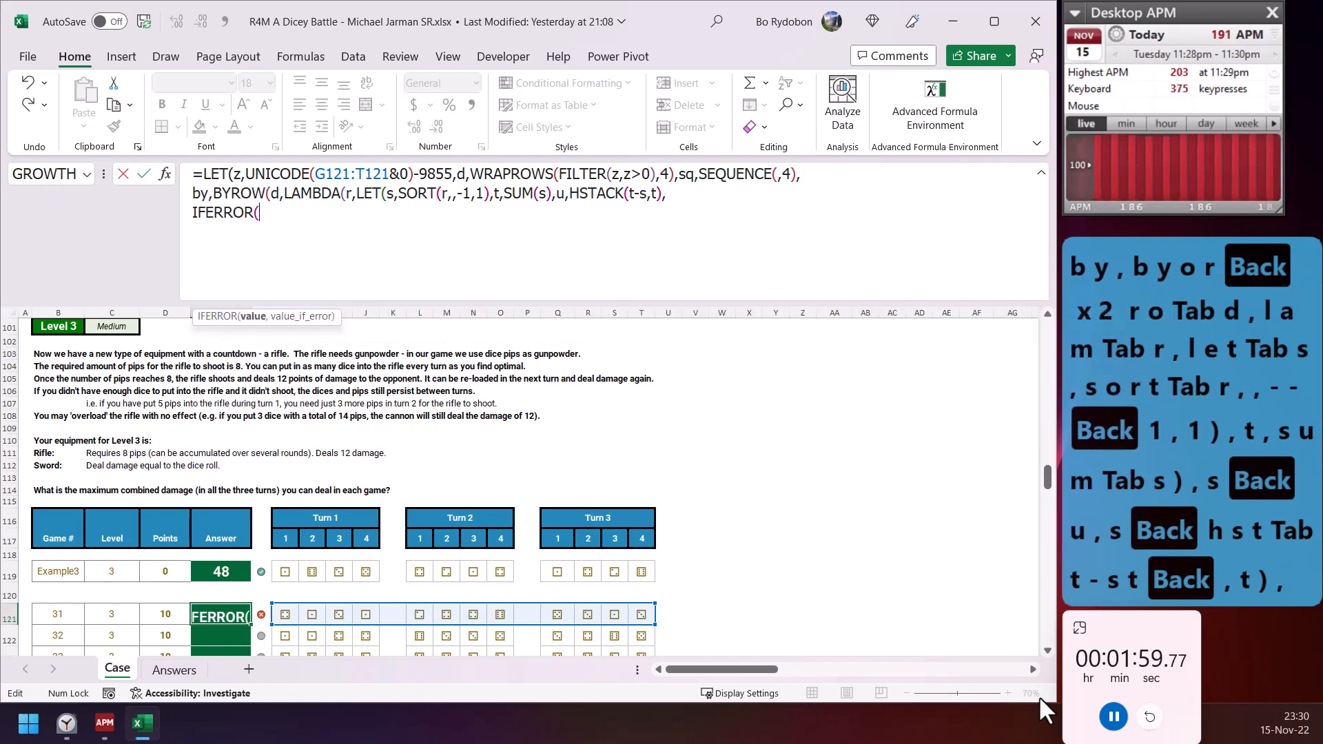
{"action": "type", "text": "ifn"}
{"action": "key", "text": "Tab"}
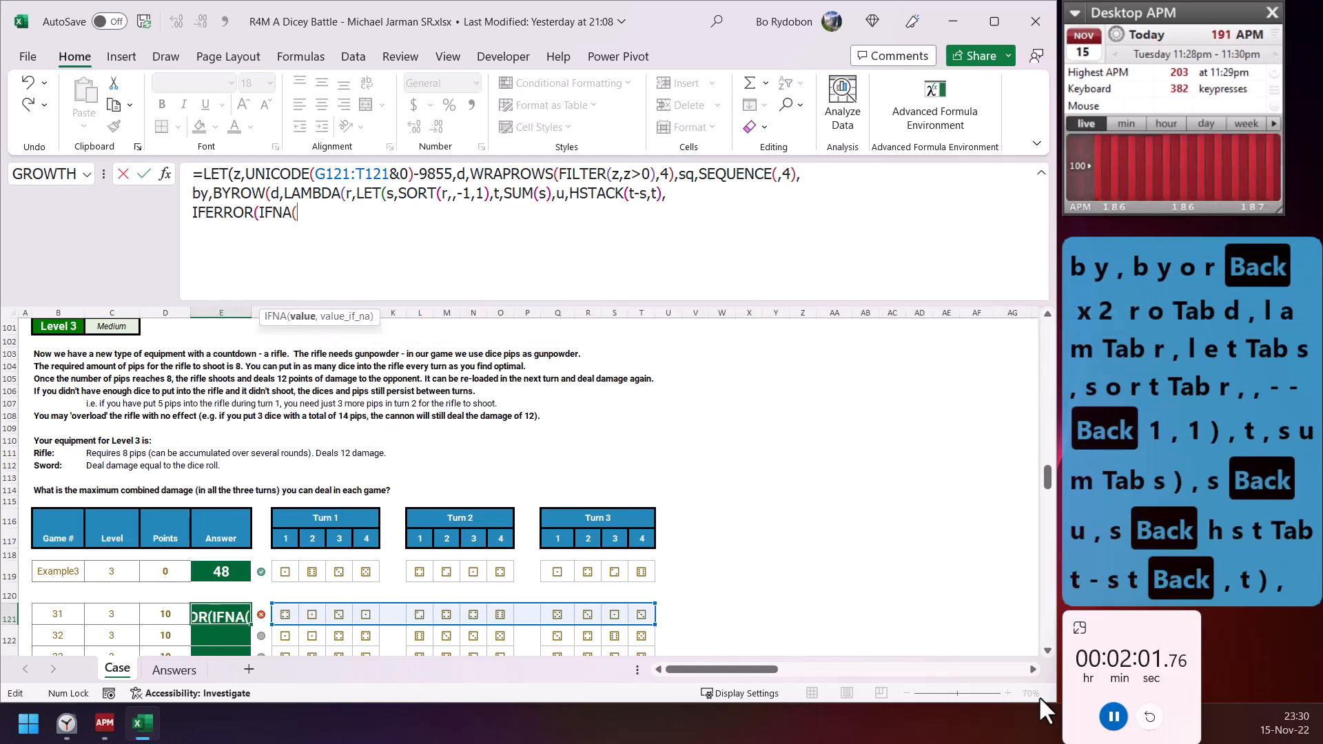
{"action": "type", "text": "indx"}
{"action": "key", "text": "BackSpace"}
{"action": "key", "text": "Tab"}
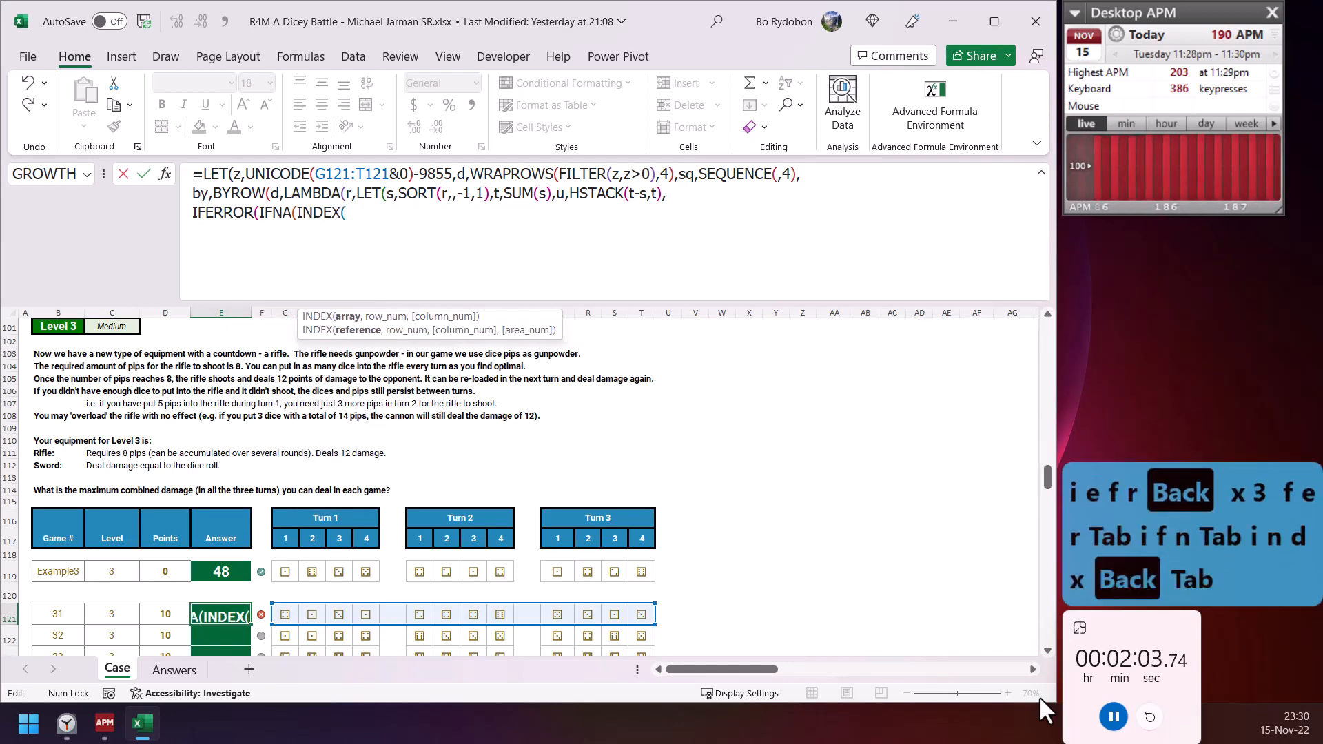
- Complete the lookup as INDEX(s,XMATCH(8,u,1)) and add 12 to it inside the IFNA
{"action": "type", "text": "x"}
{"action": "key", "text": "BackSpace"}
{"action": "type", "text": "s,"}
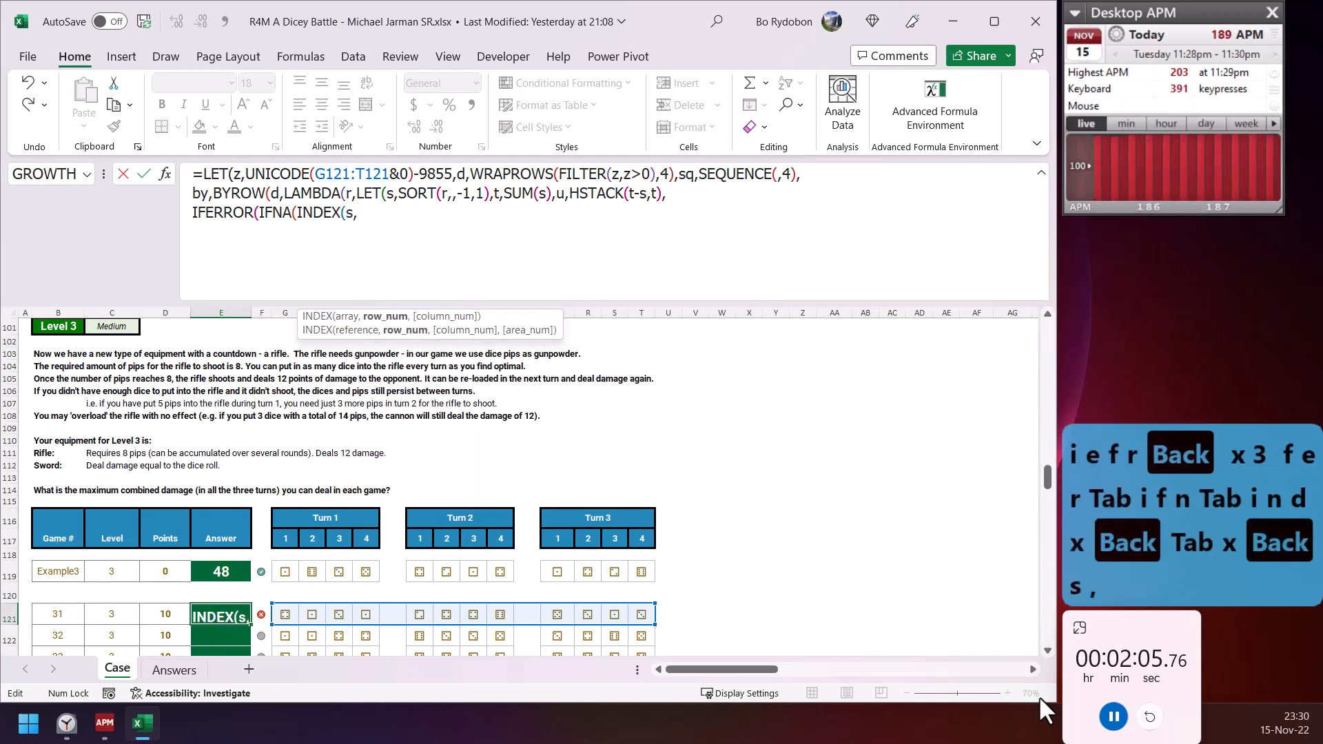
{"action": "type", "text": "xm"}
{"action": "key", "text": "Tab"}
{"action": "type", "text": "8,u,"}
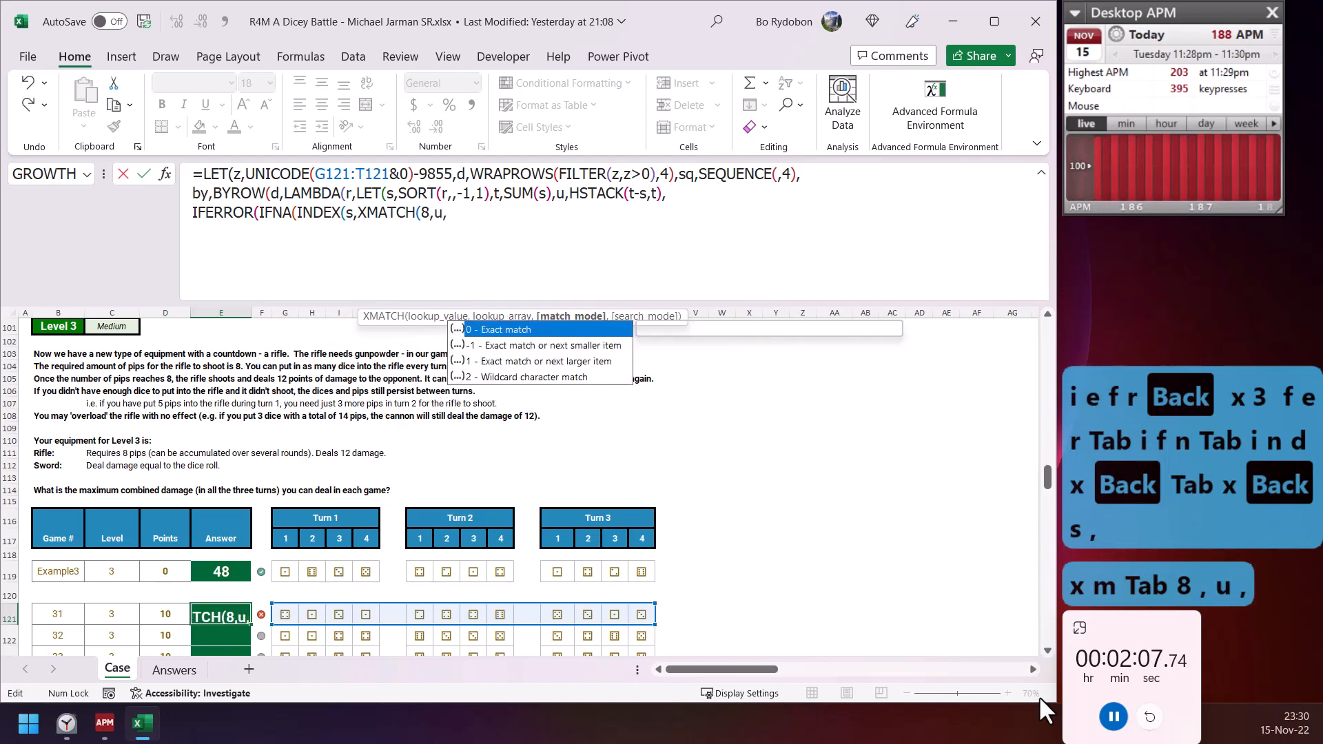
{"action": "type", "text": "1))+12"}
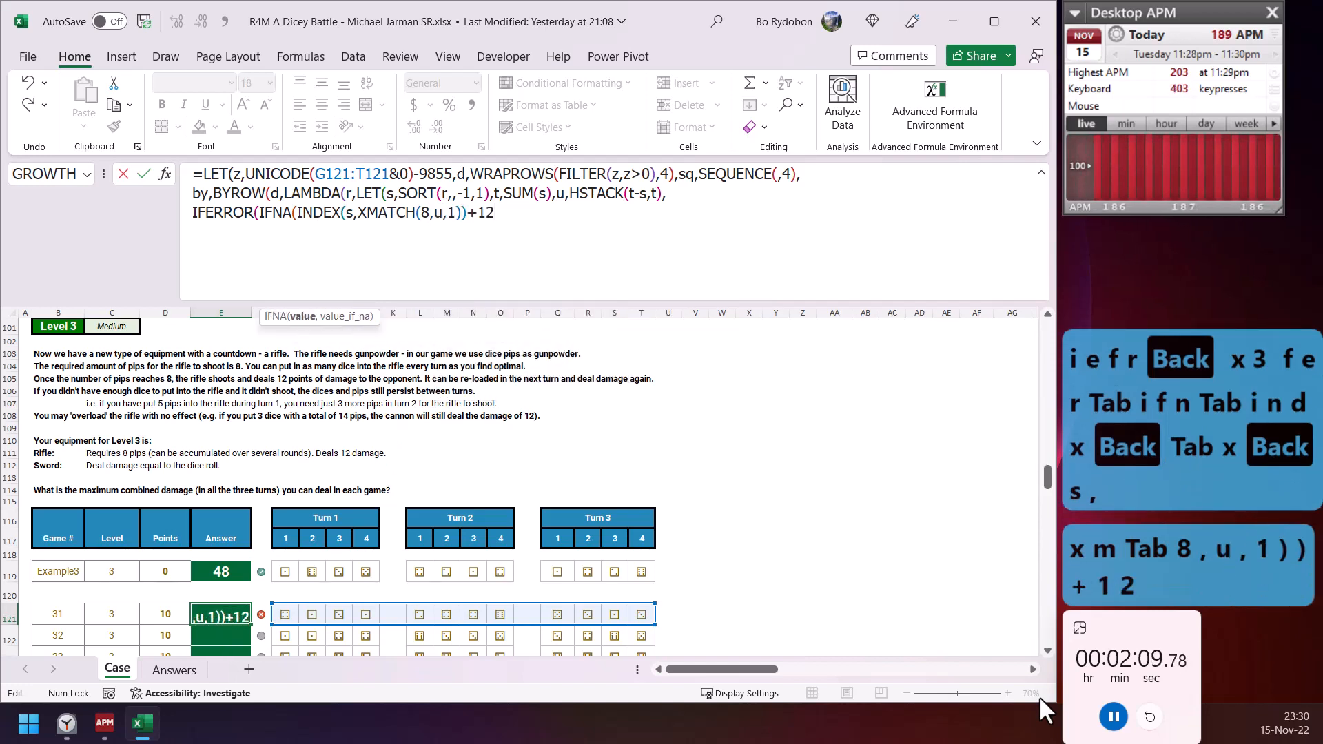
- Give the IFNA the fallback MAX(s) and the IFERROR the fallback 12, closing the nested LET and LAMBDA
{"action": "type", "text": ",max"}
{"action": "key", "text": "Tab"}
{"action": "type", "text": "s))"}
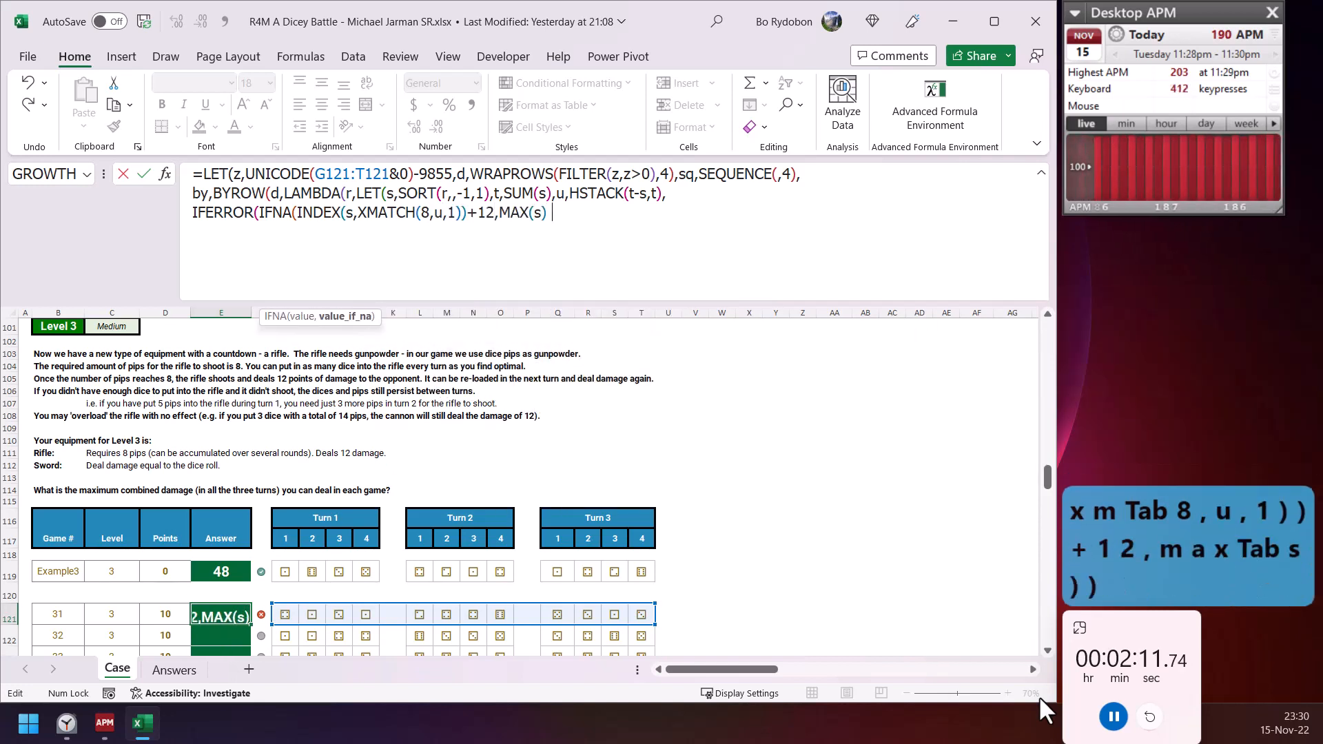
{"action": "type", "text": ",12)))"}
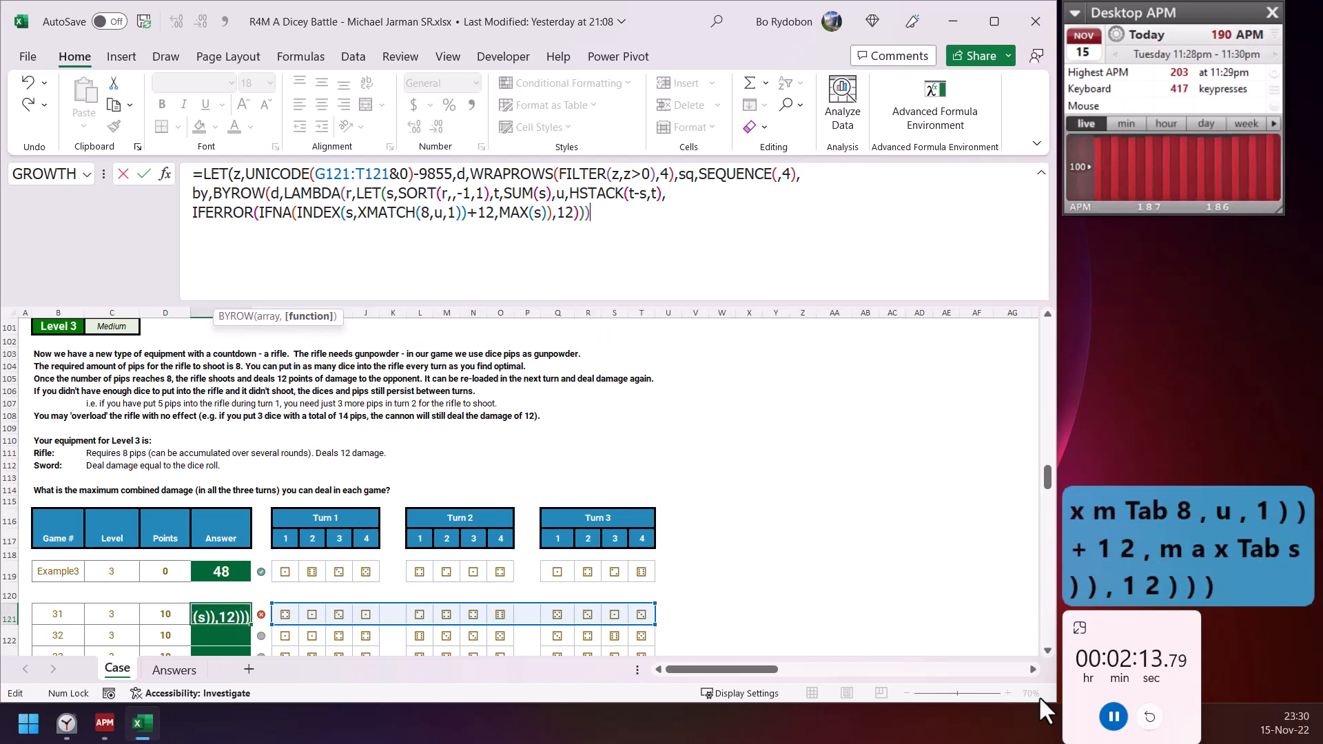
- Make SUM(by) the final result of the game 31 formula and enter it in E121
{"action": "type", "text": ",sum"}
{"action": "key", "text": "Tab"}
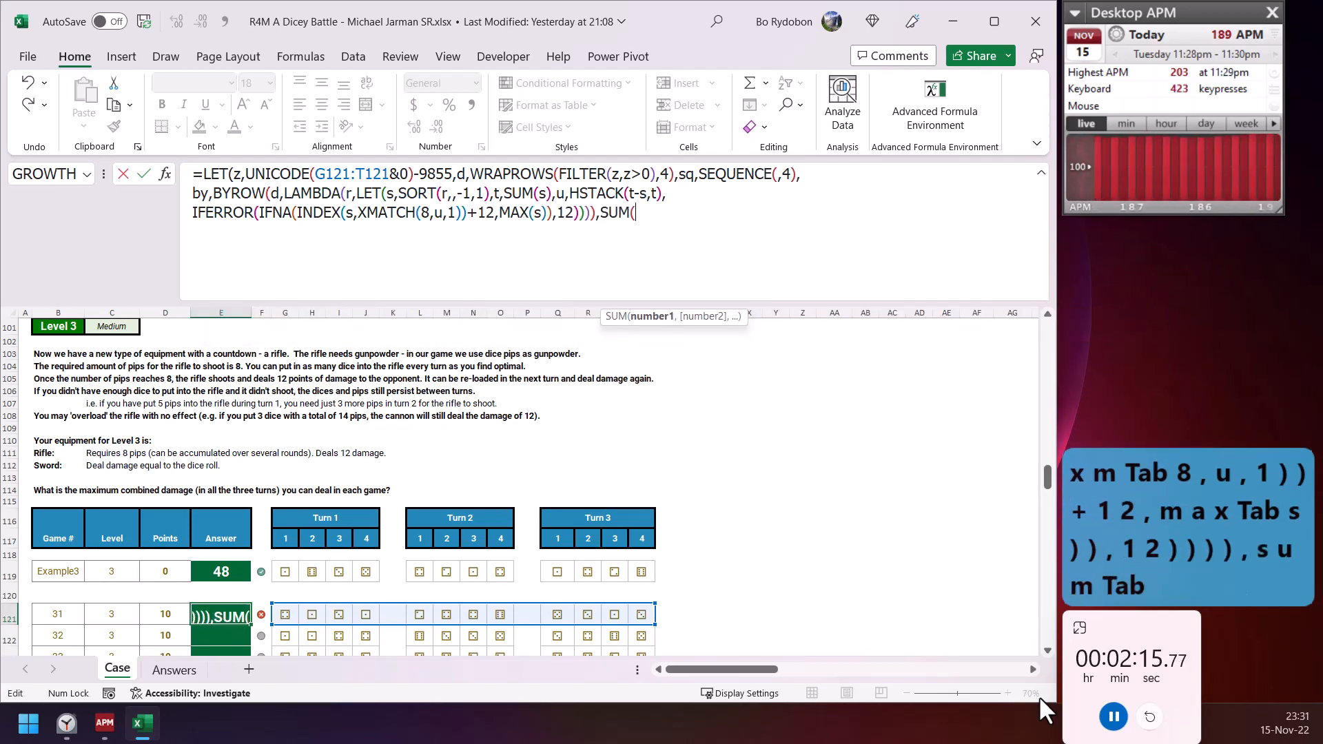
{"action": "type", "text": "by))"}
{"action": "key", "text": "ctrl+Return"}
- Fill the game 31 formula down through all Level 3 games, E121 to E140
{"action": "key", "text": "ctrl+shift+Down"}
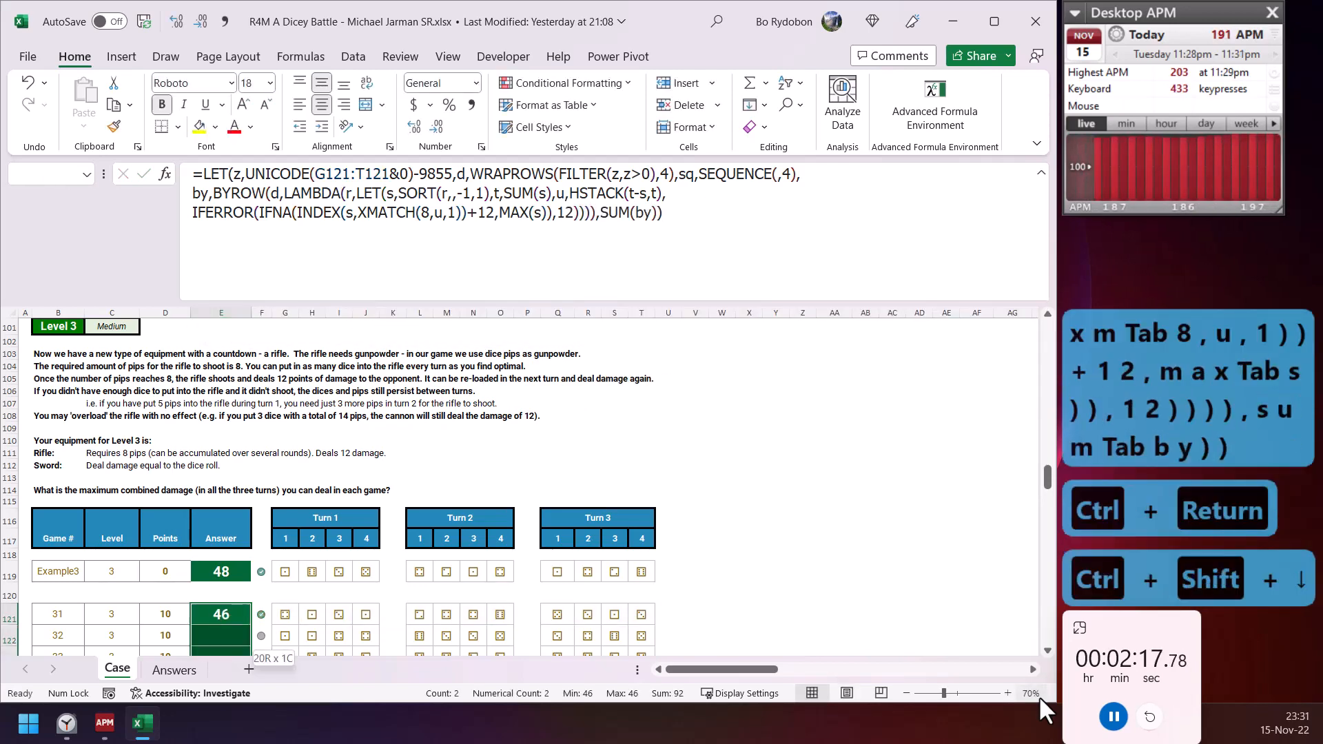
{"action": "key", "text": "shift+Up"}
{"action": "key", "text": "shift+Up"}
{"action": "key", "text": "ctrl+d"}
- Copy the Level 3 formula from E140 into E163, the answer cell of Level 4's game 51
{"action": "key", "text": "ctrl+Down"}
{"action": "key", "text": "ctrl+Down"}
{"action": "key", "text": "ctrl+c"}
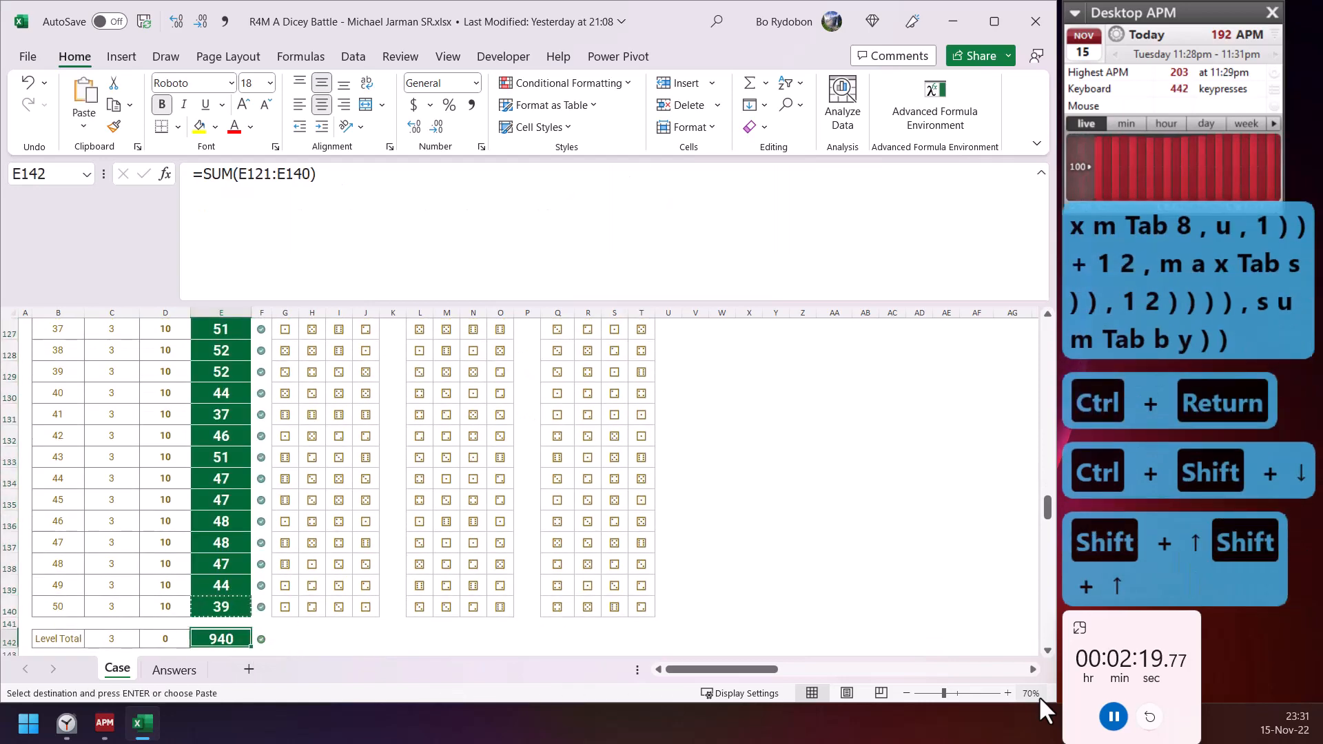
{"action": "key", "text": "ctrl+Down"}
{"action": "key", "text": "ctrl+Down"}
{"action": "key", "text": "ctrl+Down"}
{"action": "key", "text": "ctrl+v"}
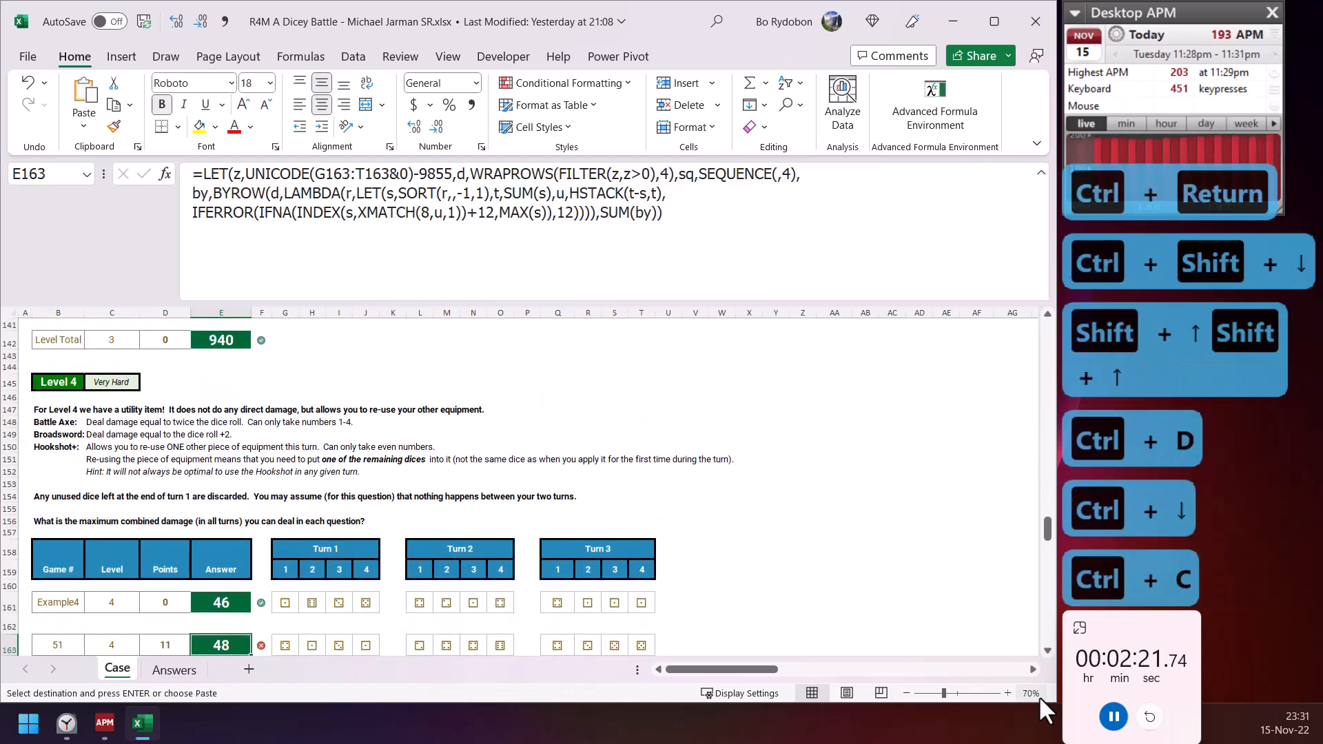
- In the E163 formula, delete everything after s,SORT(r,,-1,1), in the nested LET and start a new line
{"action": "key", "text": "F2"}
{"action": "key", "text": "ctrl+Left"}
{"action": "key", "text": "ctrl+Left"}
{"action": "key", "text": "ctrl+Left"}
{"action": "key", "text": "ctrl+Left"}
{"action": "key", "text": "ctrl+Left"}
{"action": "key", "text": "ctrl+Left"}
{"action": "key", "text": "ctrl+Left"}
{"action": "key", "text": "ctrl+Left"}
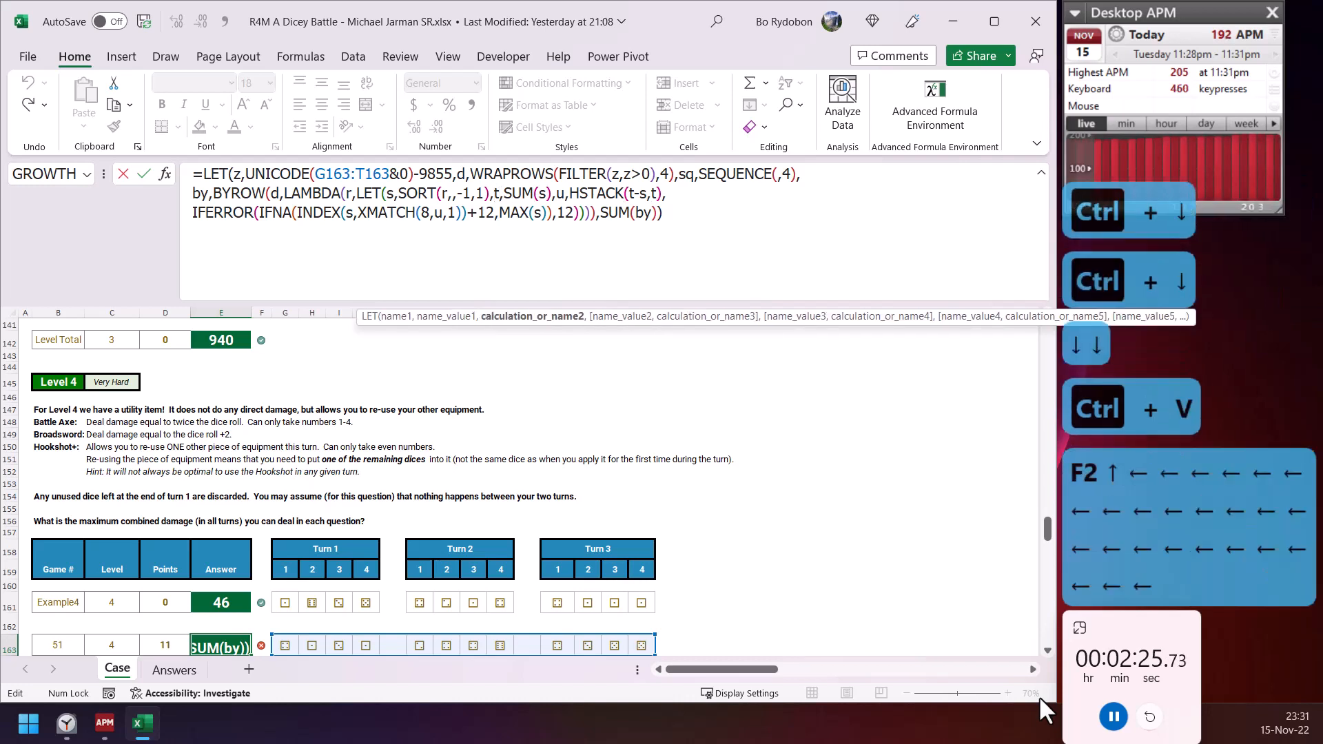
{"action": "key", "text": "shift+Down"}
{"action": "key", "text": "ctrl+shift+Down"}
{"action": "key", "text": "ctrl+shift+Down"}
{"action": "key", "text": "alt+Return"}
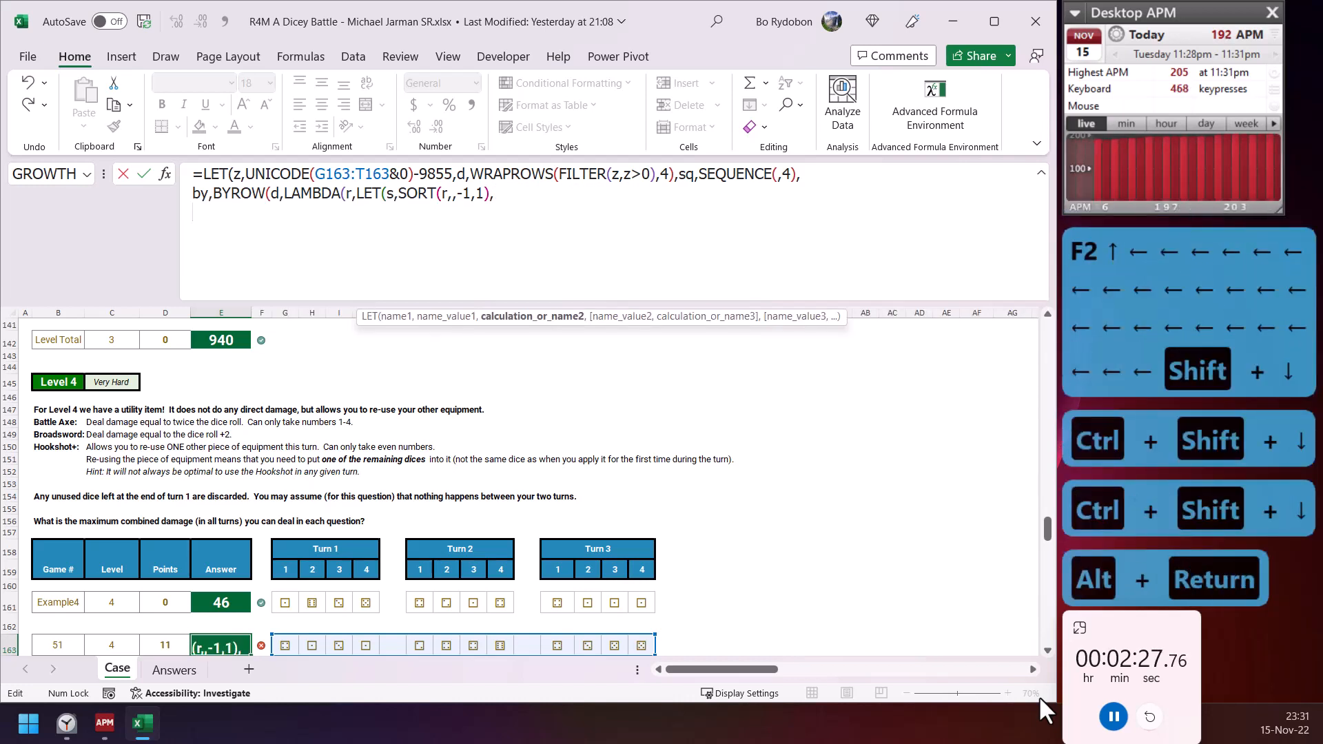
- Define x as s<5 in the nested LET and begin xn with IFNA(XMATCH(
{"action": "type", "text": "x,s<5"}
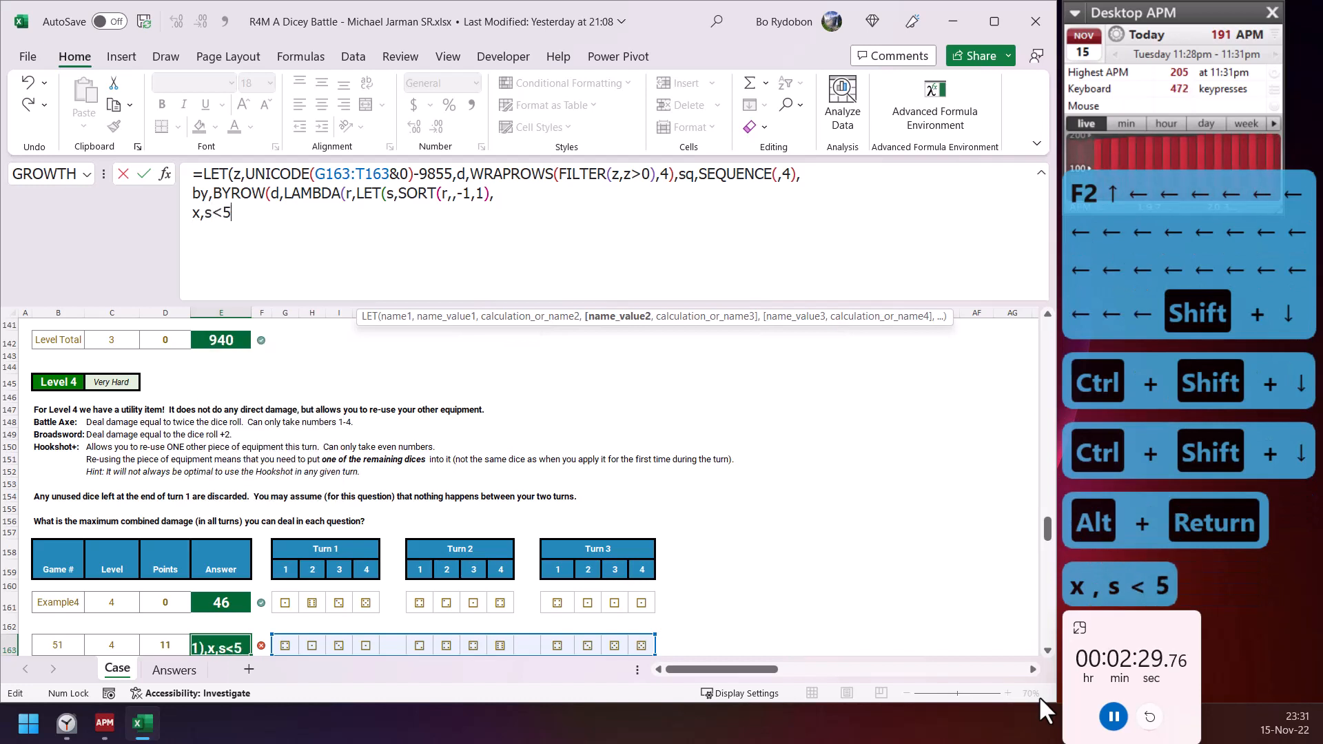
{"action": "type", "text": ",xn,ifna"}
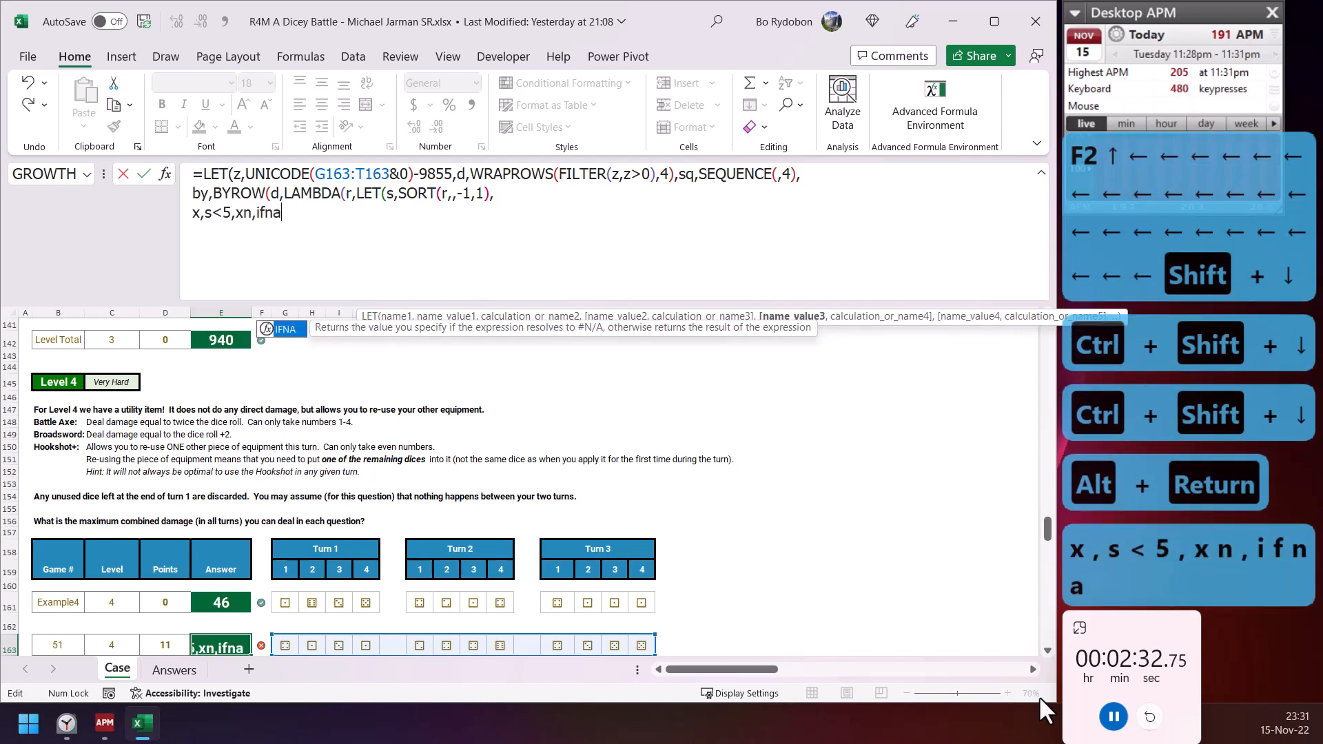
{"action": "key", "text": "Tab"}
{"action": "type", "text": "xm"}
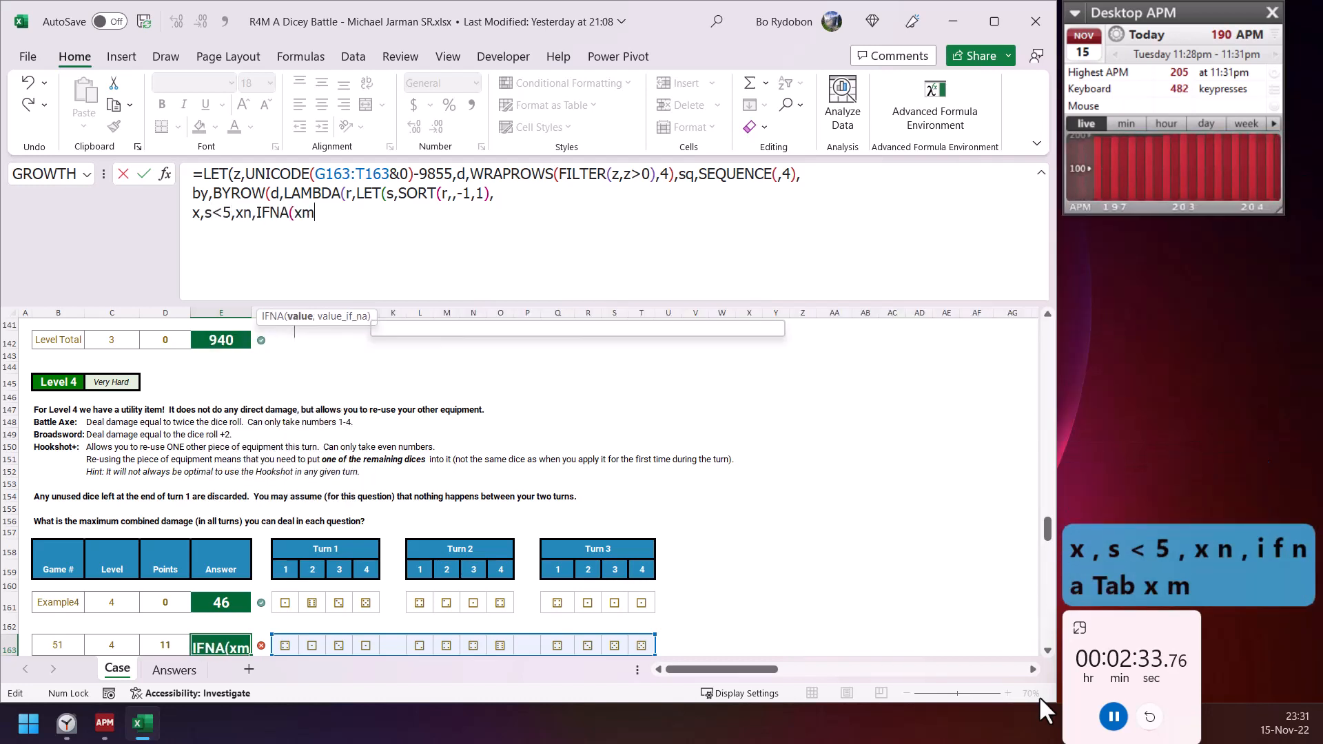
{"action": "key", "text": "Tab"}
{"action": "type", "text": "i"}
{"action": "key", "text": "BackSpace"}
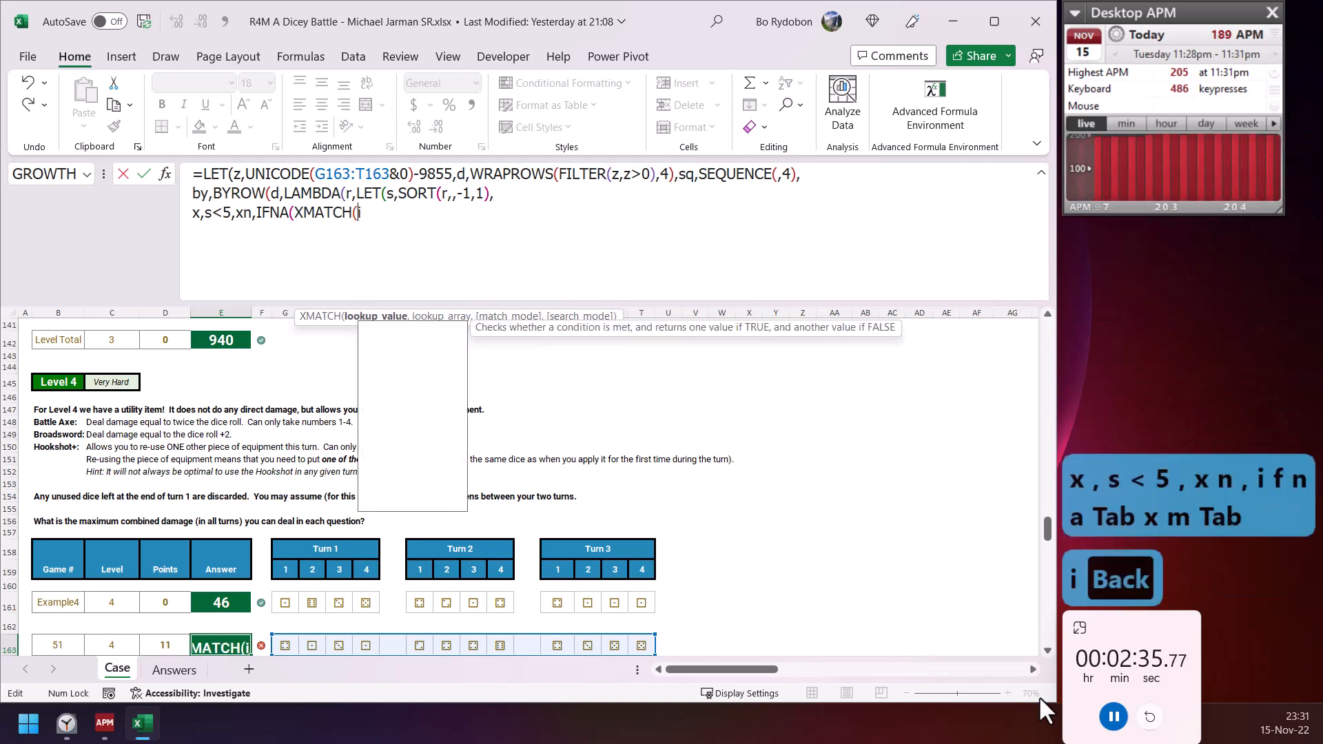
{"action": "key", "text": "BackSpace"}
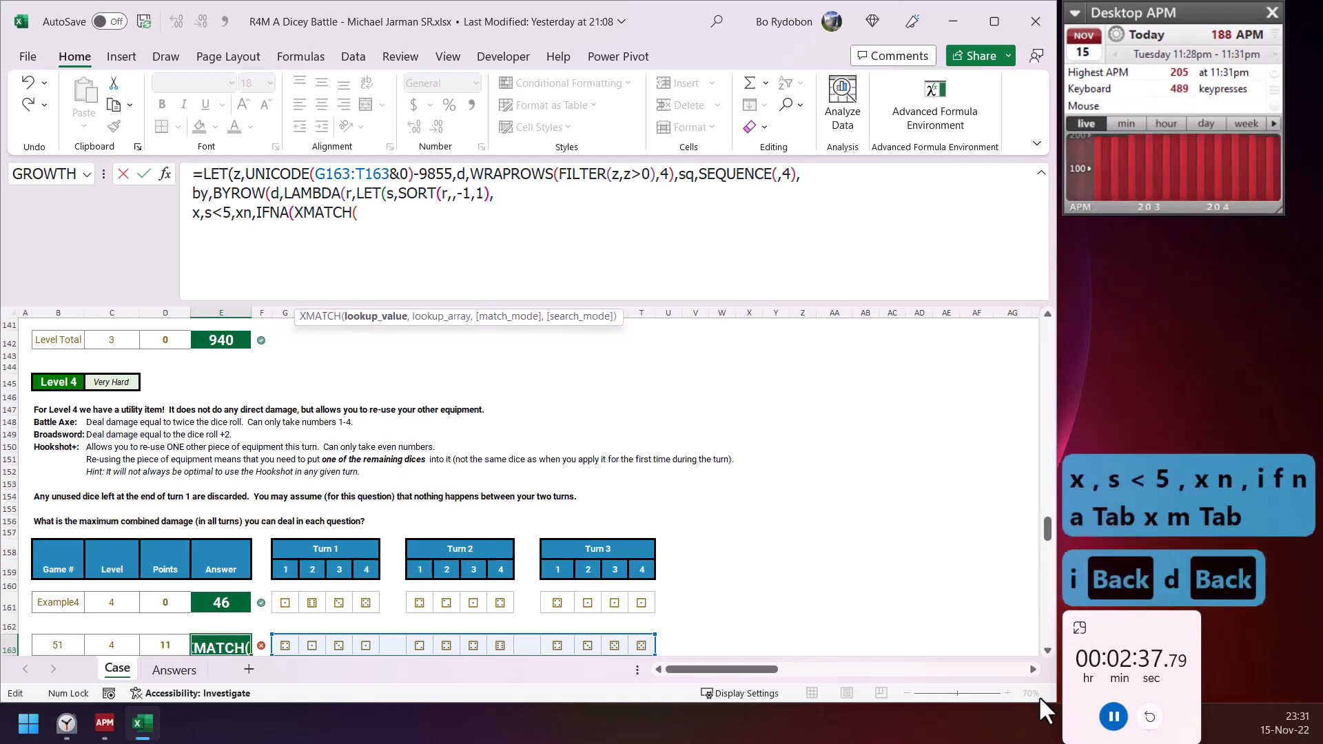
- Complete the definition of xn as IFNA(XMATCH(TRUE,x),0)
{"action": "type", "text": "tru"}
{"action": "key", "text": "Tab"}
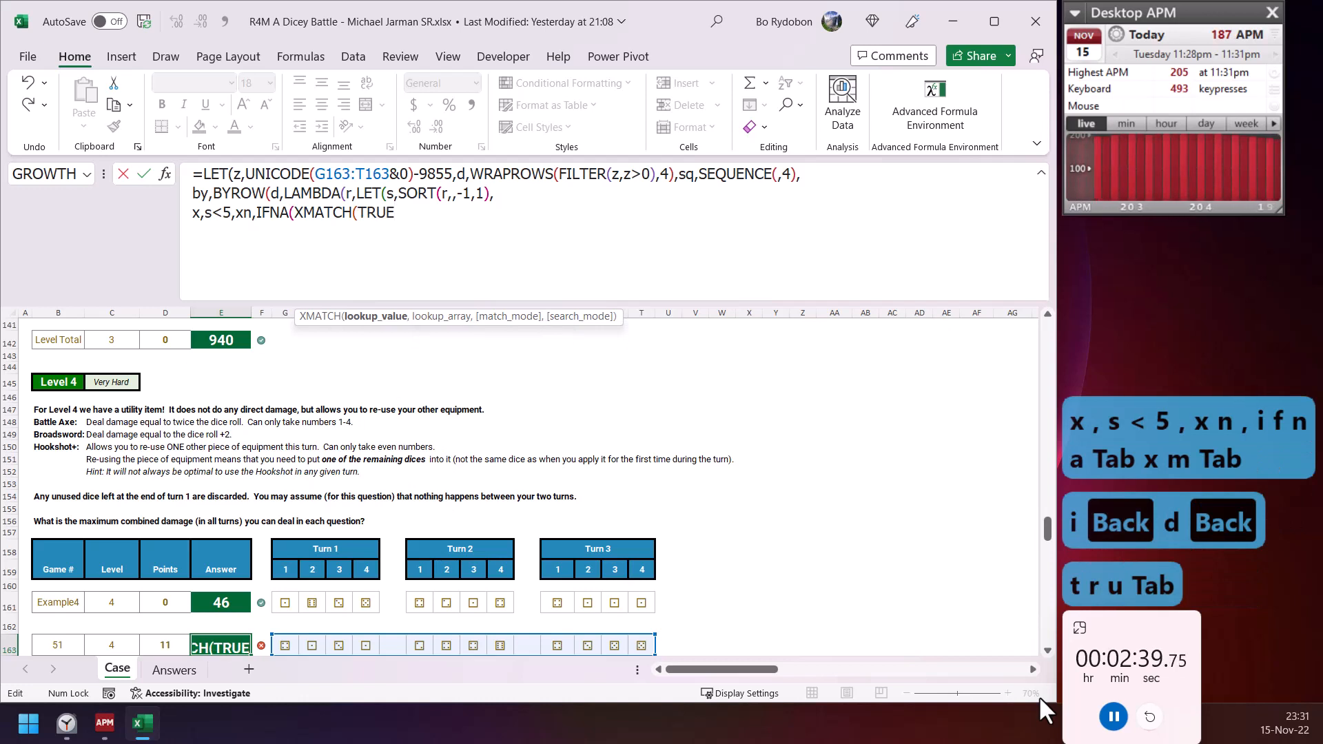
{"action": "type", "text": "x"}
{"action": "key", "text": "BackSpace"}
{"action": "type", "text": ",x)"}
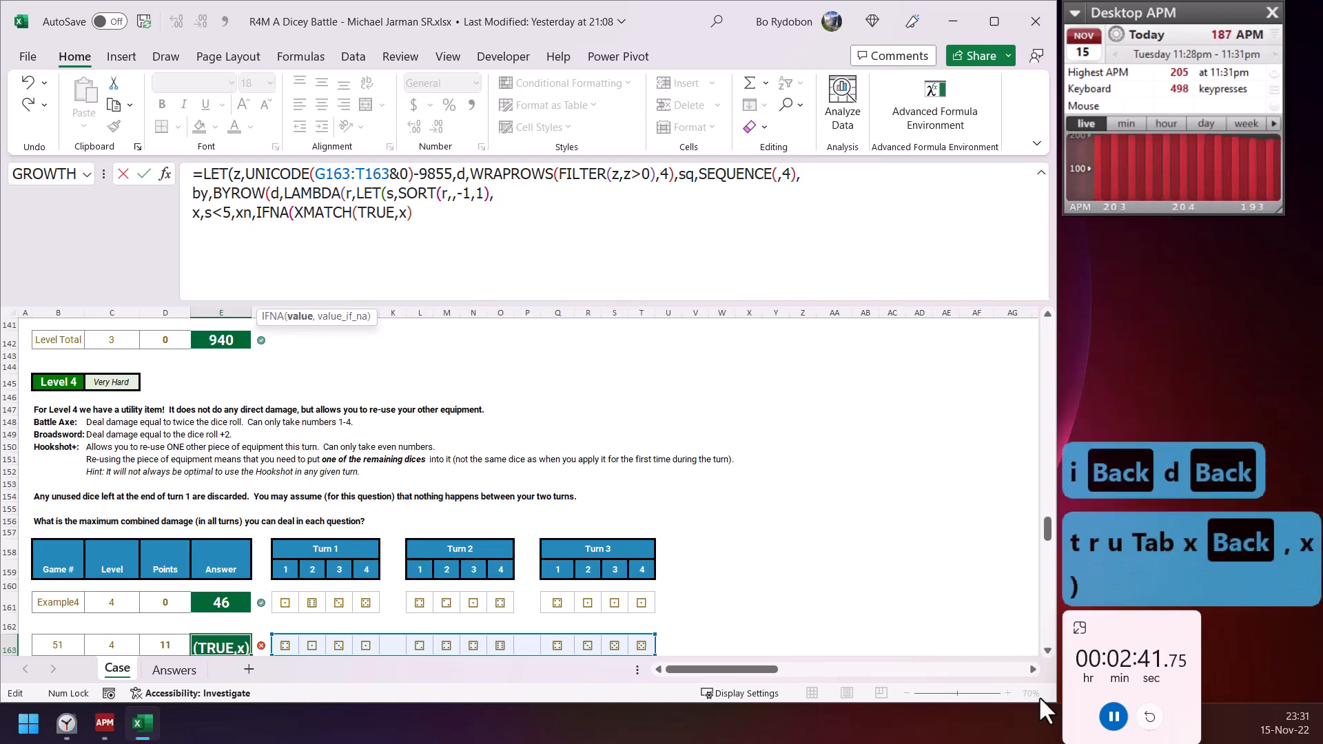
{"action": "type", "text": ",0),"}
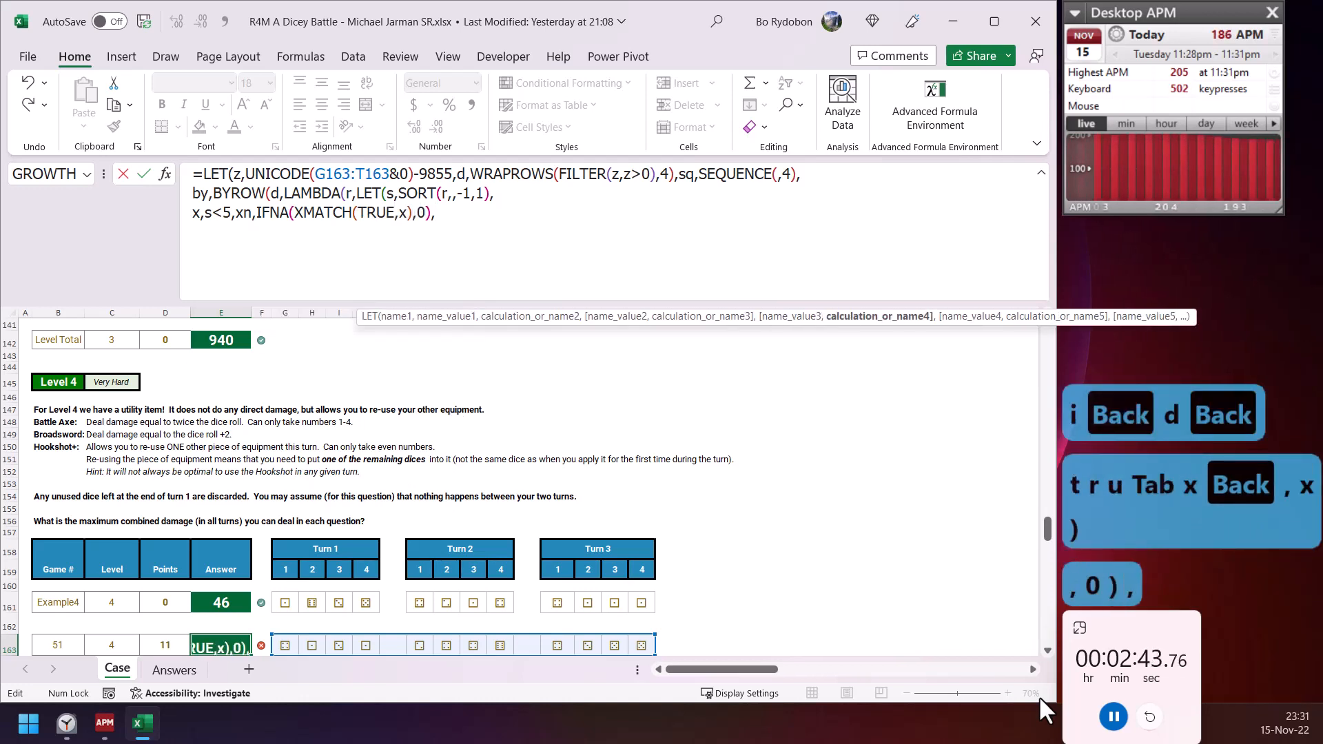
- Begin defining nh as IF(xn,INDEX(s,xn)*2) plus a MAX term
{"action": "type", "text": "nh,if"}
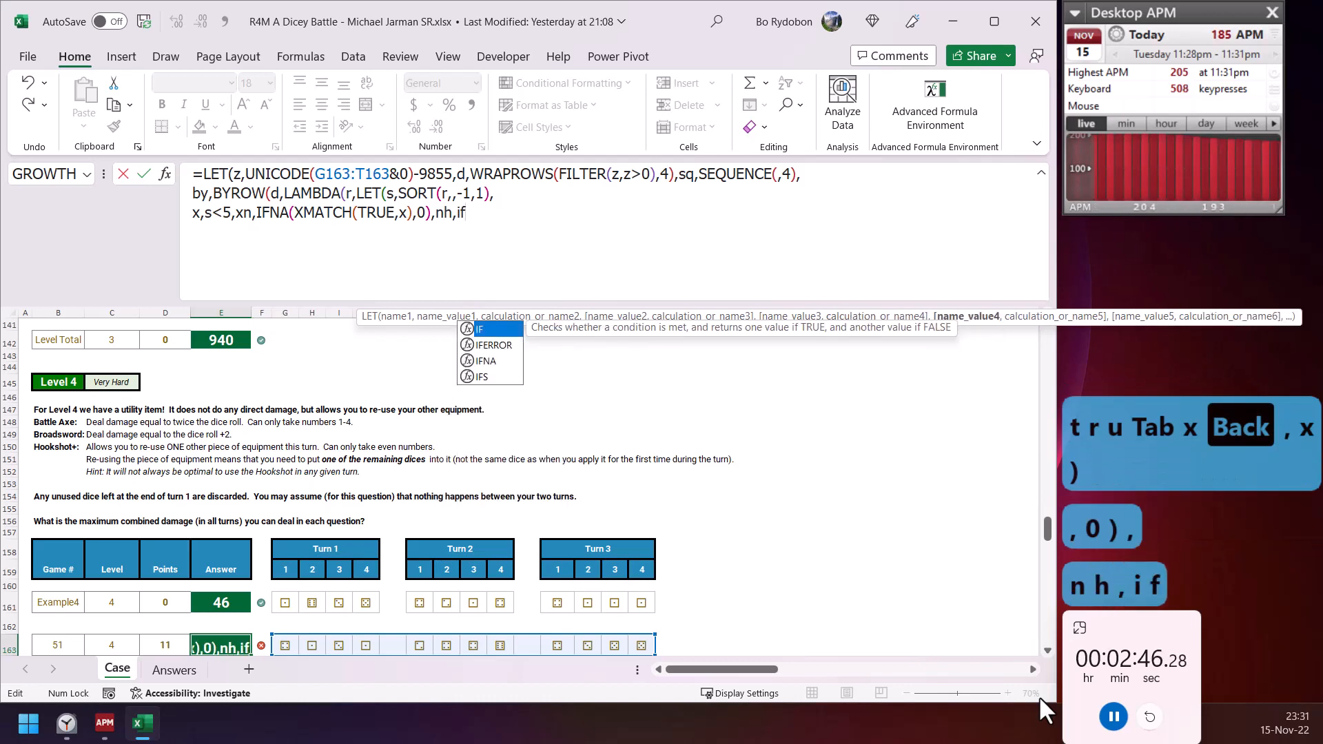
{"action": "key", "text": "Tab"}
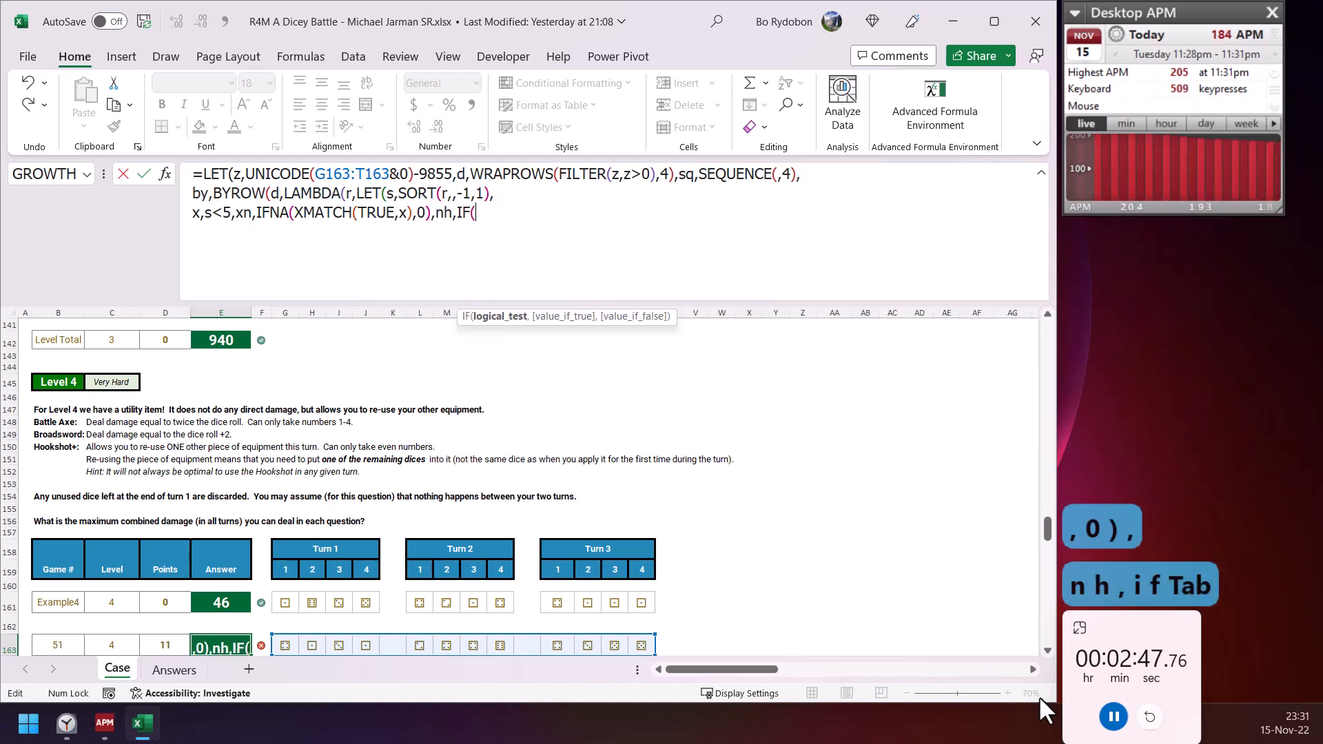
{"action": "type", "text": "xn,"}
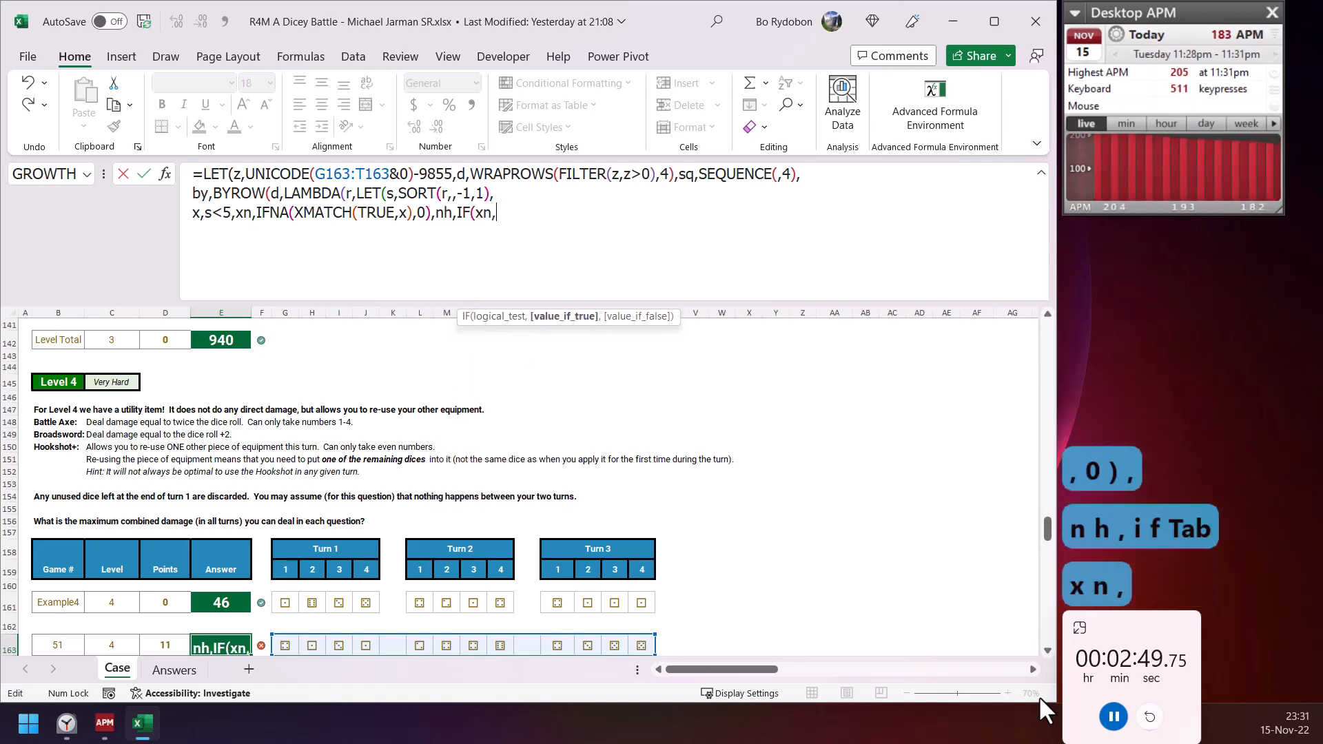
{"action": "type", "text": "index"}
{"action": "key", "text": "Tab"}
{"action": "type", "text": "s,"}
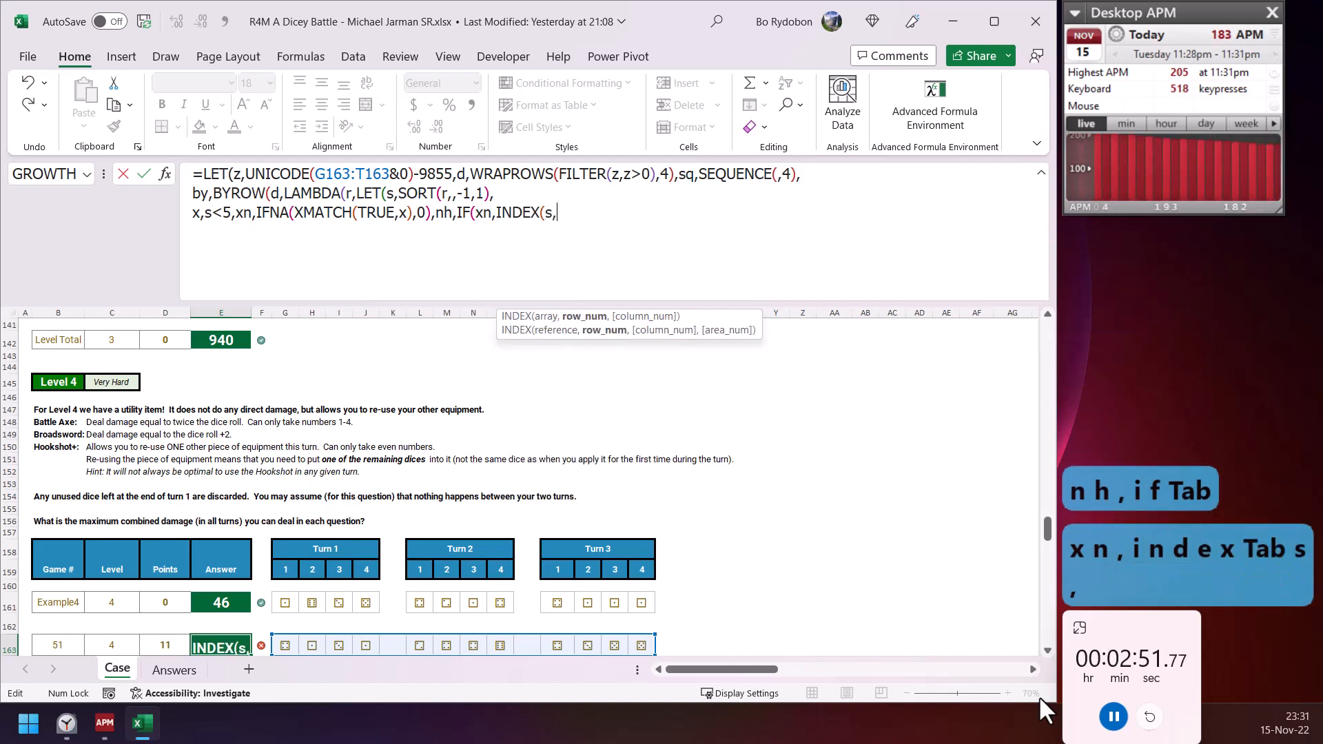
{"action": "type", "text": "xn)*"}
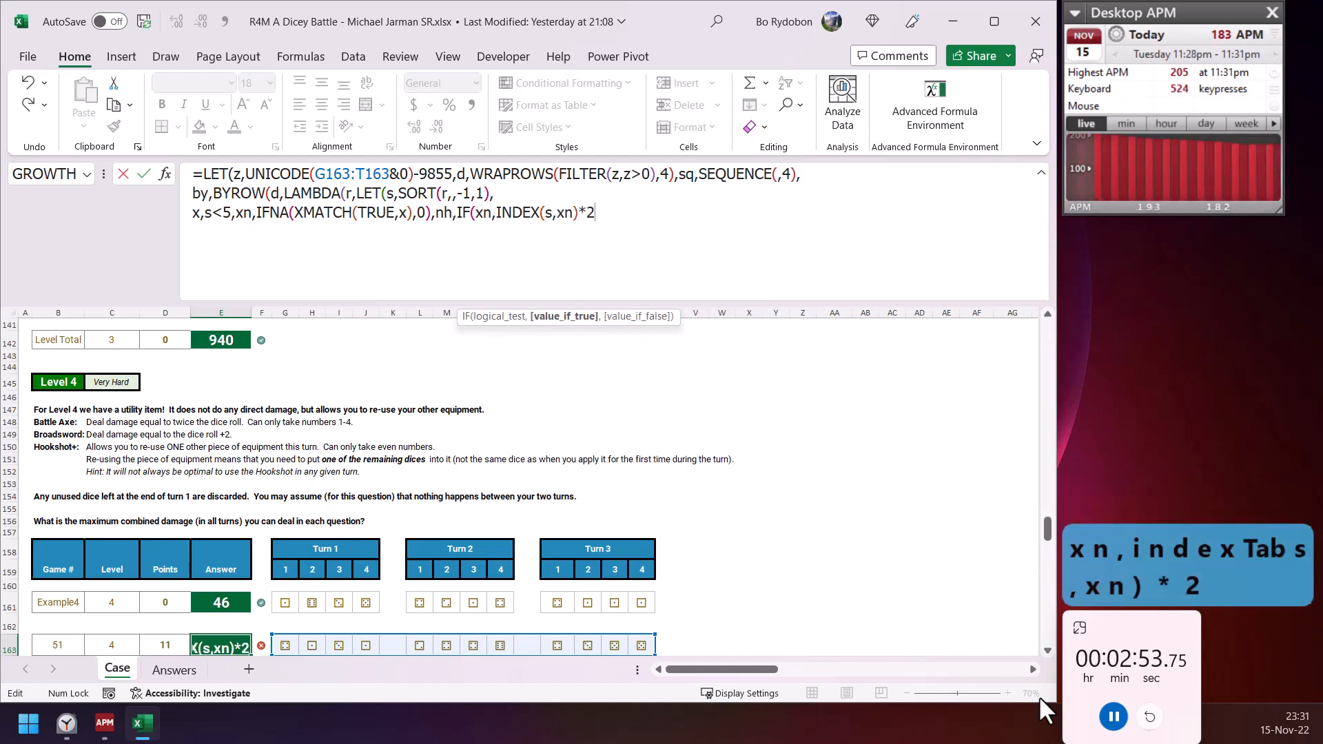
{"action": "type", "text": "2)+max"}
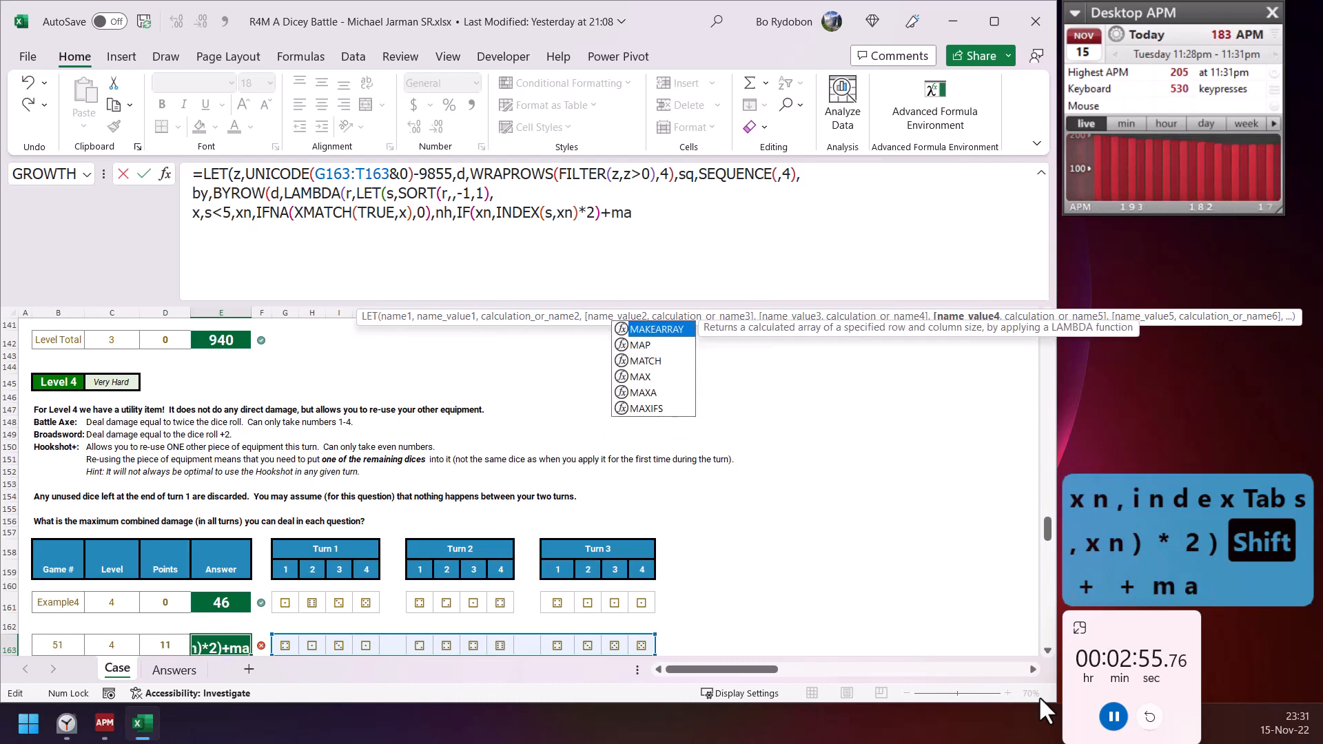
- Complete the MAX term of nh as MAX(s*(sq<>xn)) and add 2 to it
{"action": "key", "text": "Tab"}
{"action": "type", "text": "s*(s<>"}
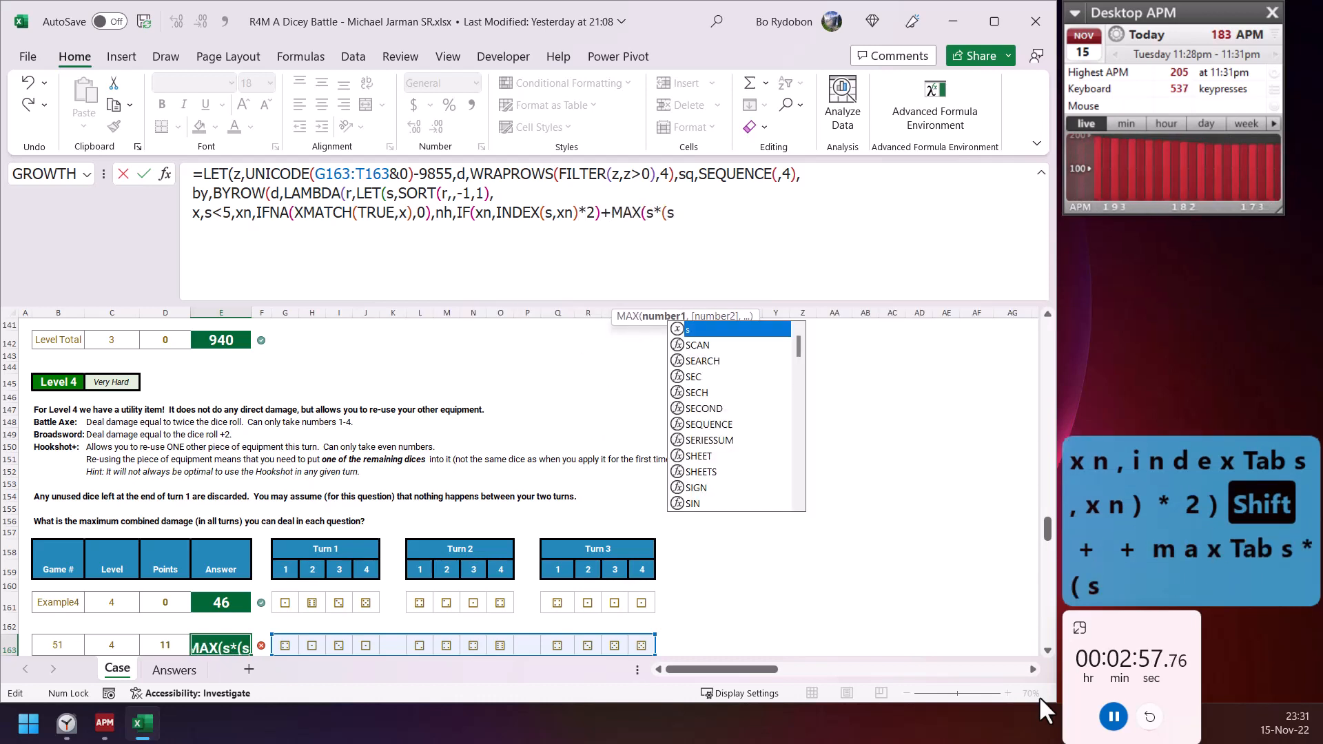
{"action": "key", "text": "BackSpace"}
{"action": "key", "text": "BackSpace"}
{"action": "key", "text": "BackSpace"}
{"action": "type", "text": "q"}
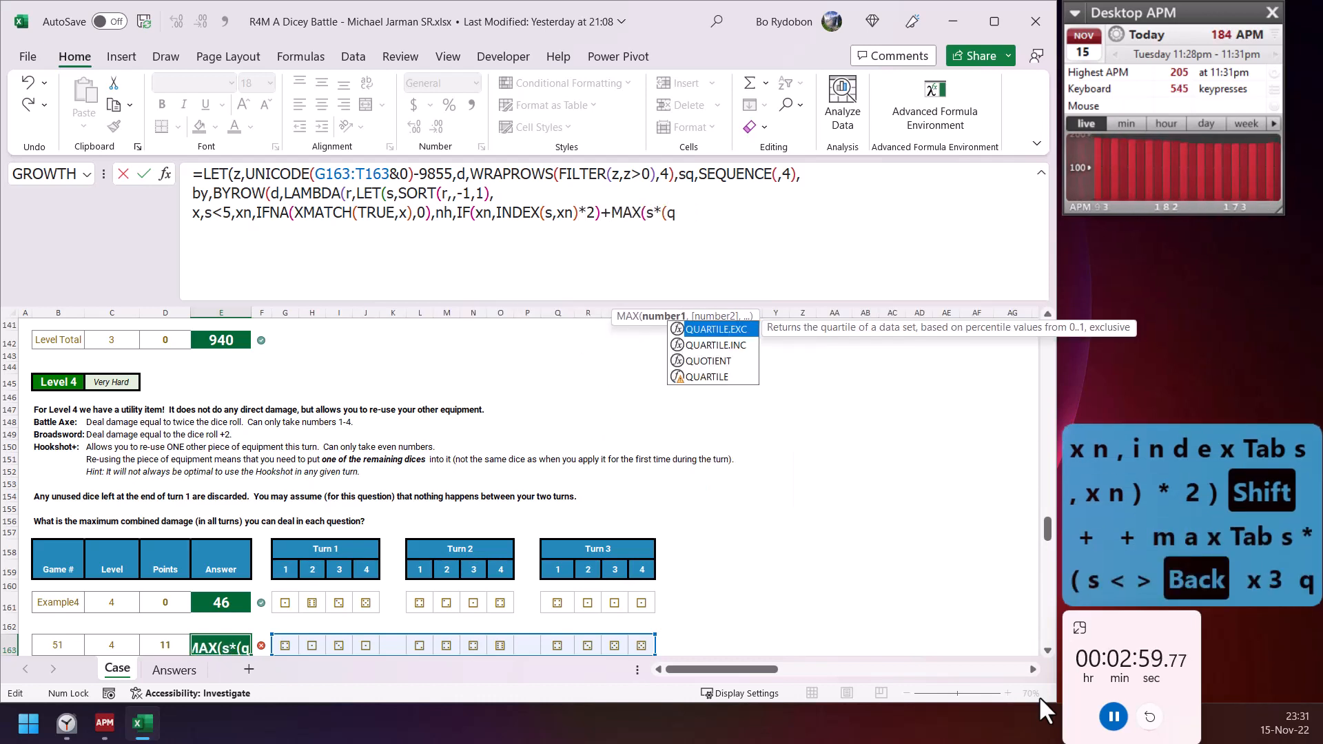
{"action": "key", "text": "BackSpace"}
{"action": "type", "text": "sq>"}
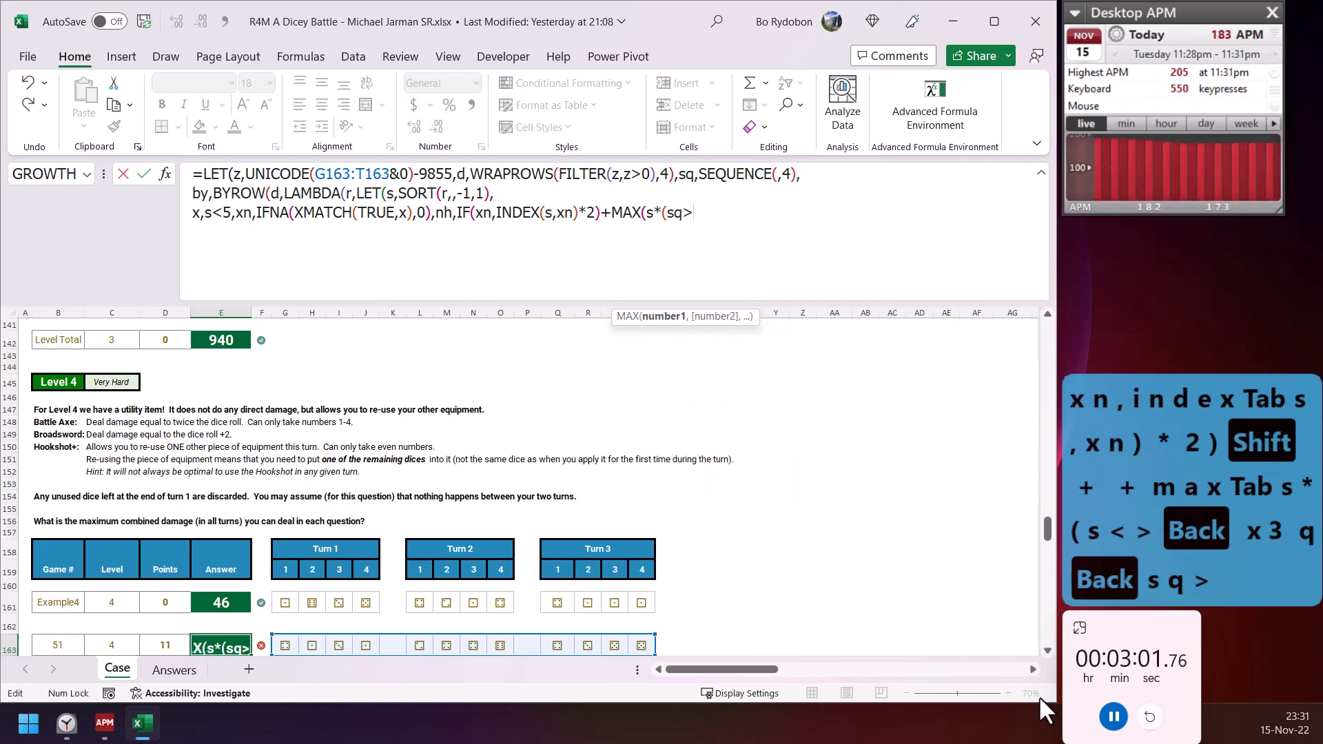
{"action": "key", "text": "BackSpace"}
{"action": "key", "text": "BackSpace"}
{"action": "key", "text": "BackSpace"}
{"action": "key", "text": "BackSpace"}
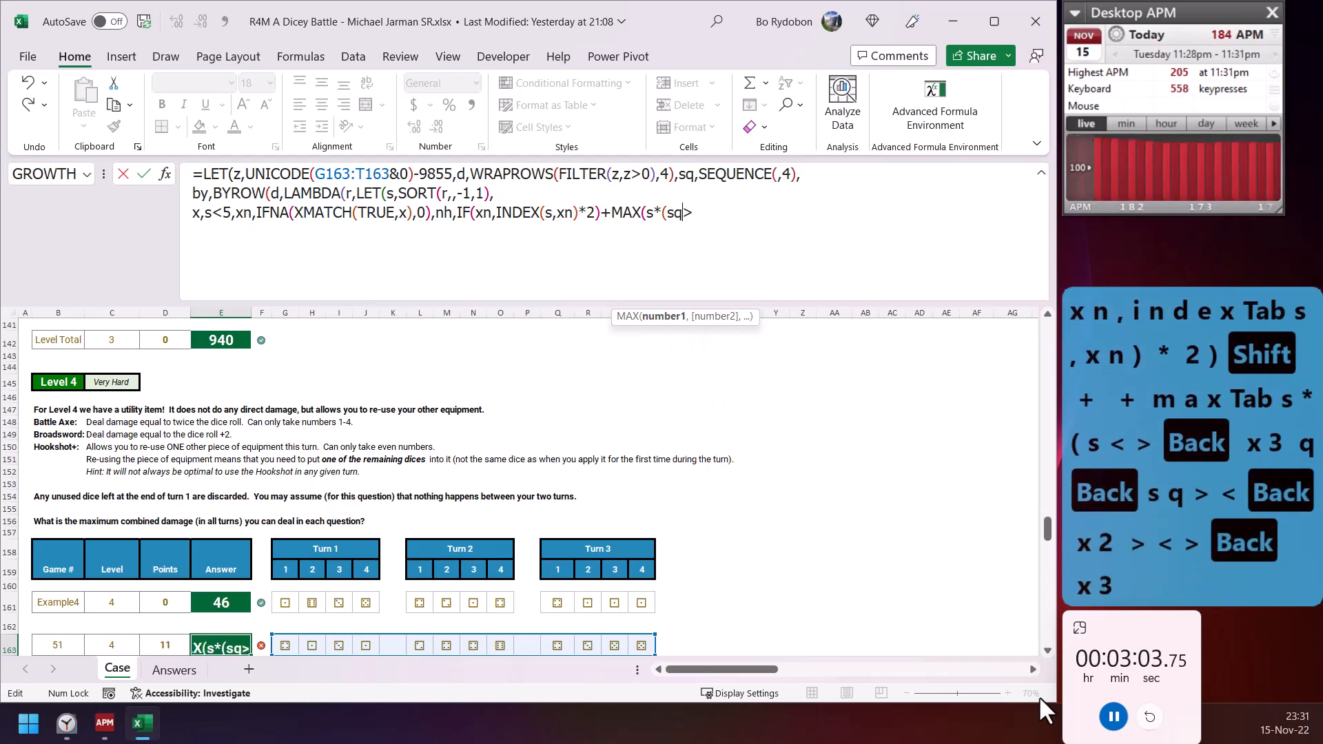
{"action": "type", "text": "<>"}
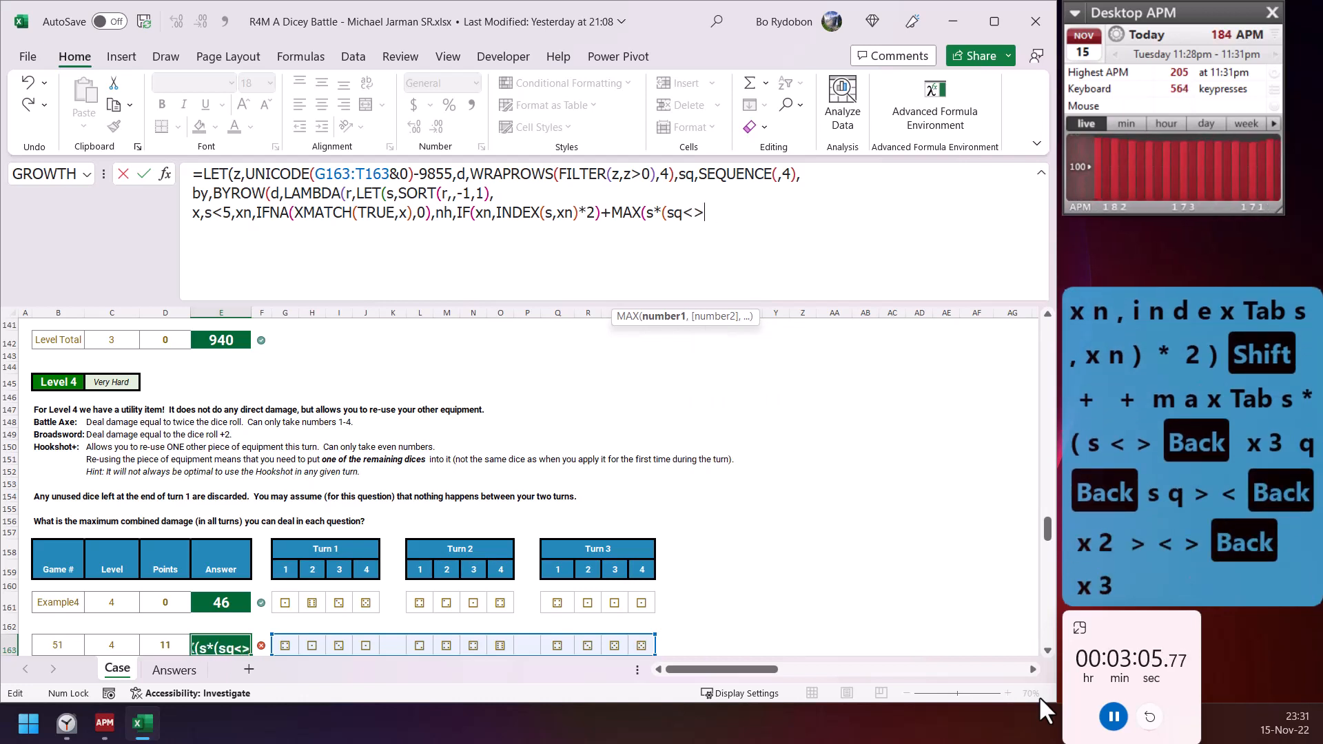
{"action": "type", "text": "xn)"}
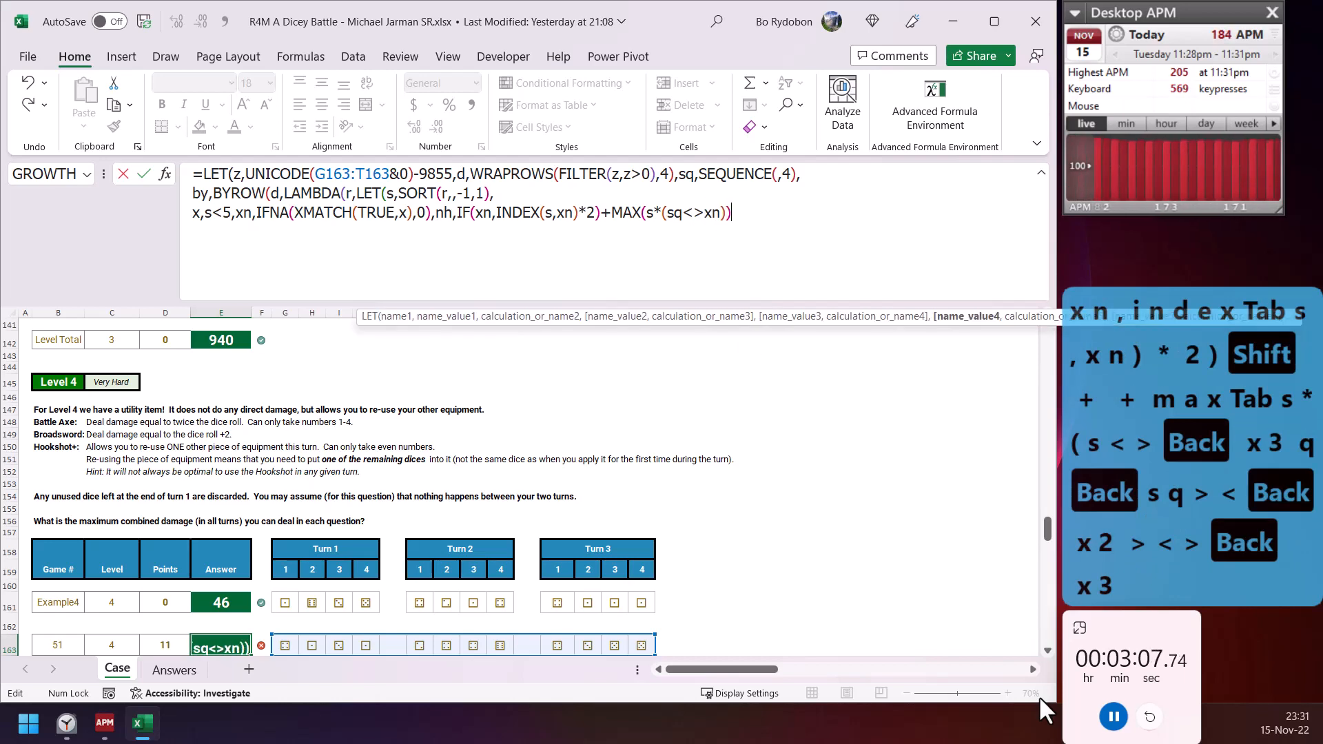
{"action": "type", "text": "+2,"}
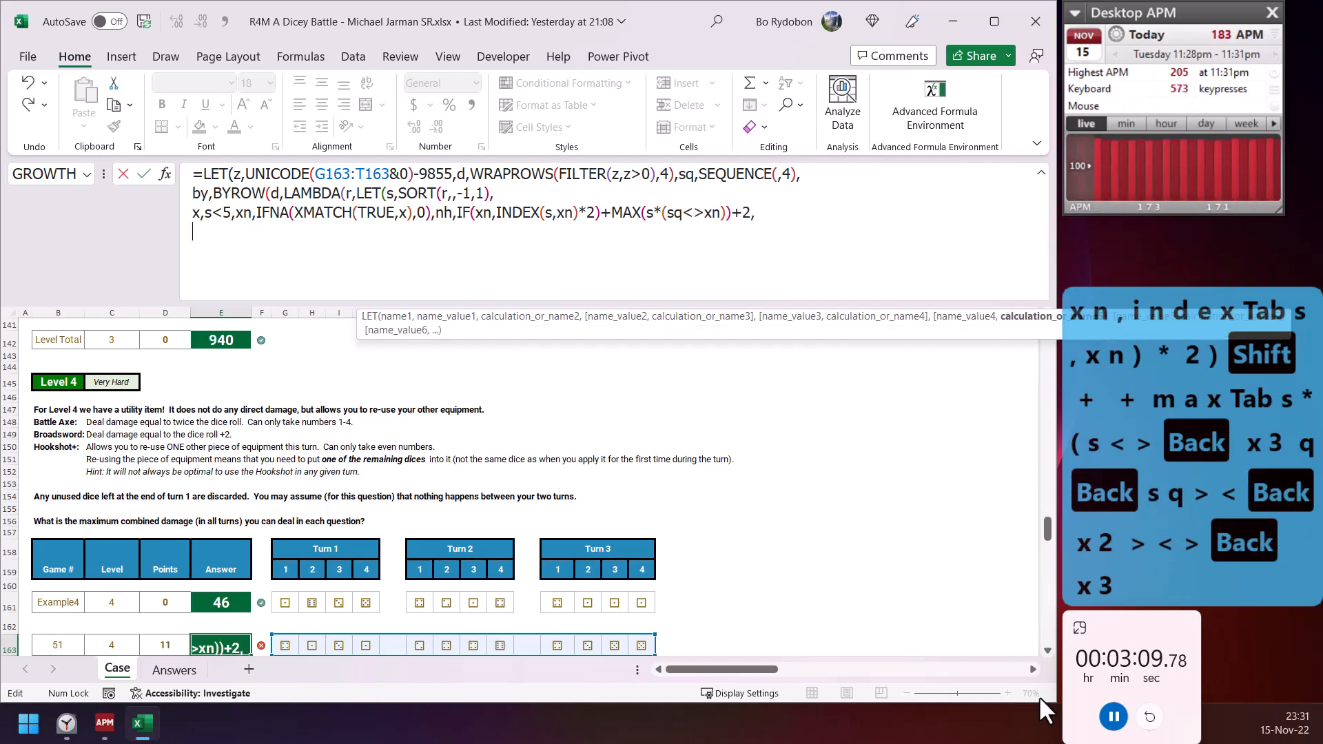
- On a new line of the formula, begin defining hn with IFNA(XMATCH(1,
{"action": "type", "text": "hn,if"}
{"action": "key", "text": "Tab"}
{"action": "key", "text": "BackSpace"}
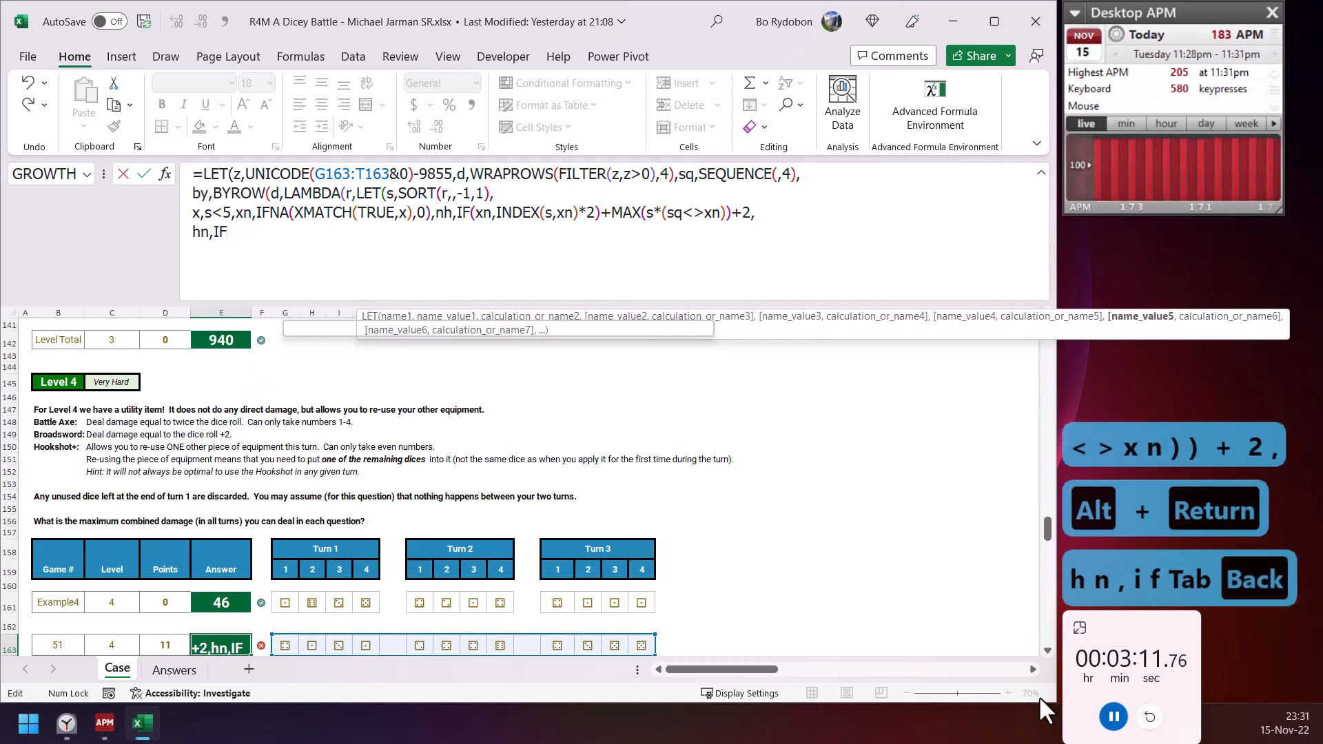
{"action": "type", "text": "na"}
{"action": "key", "text": "Tab"}
{"action": "type", "text": "xm"}
{"action": "key", "text": "Tab"}
{"action": "type", "text": "1,"}
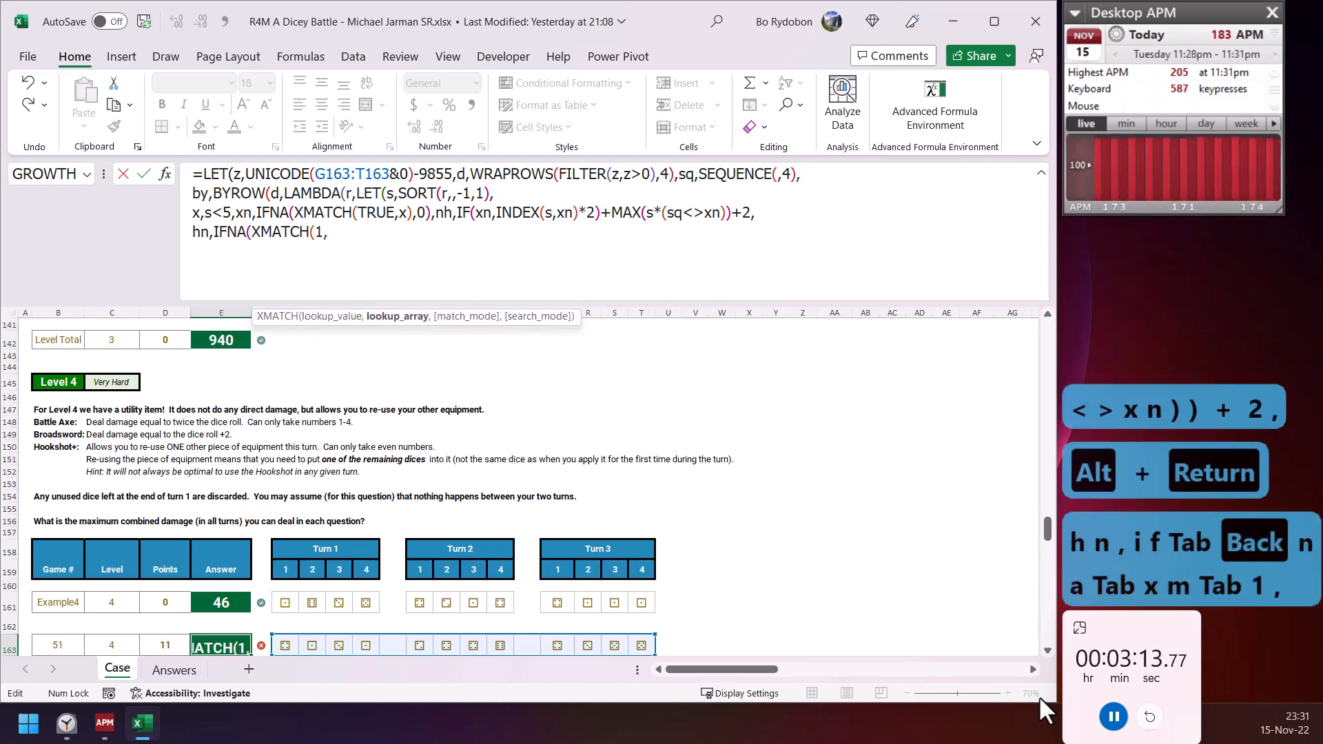
- Enter IF(SUM(--x)=1,1-x,1) as the lookup array of the XMATCH in hn
{"action": "type", "text": "if"}
{"action": "key", "text": "Tab"}
{"action": "type", "text": "("}
{"action": "key", "text": "BackSpace"}
{"action": "type", "text": "s"}
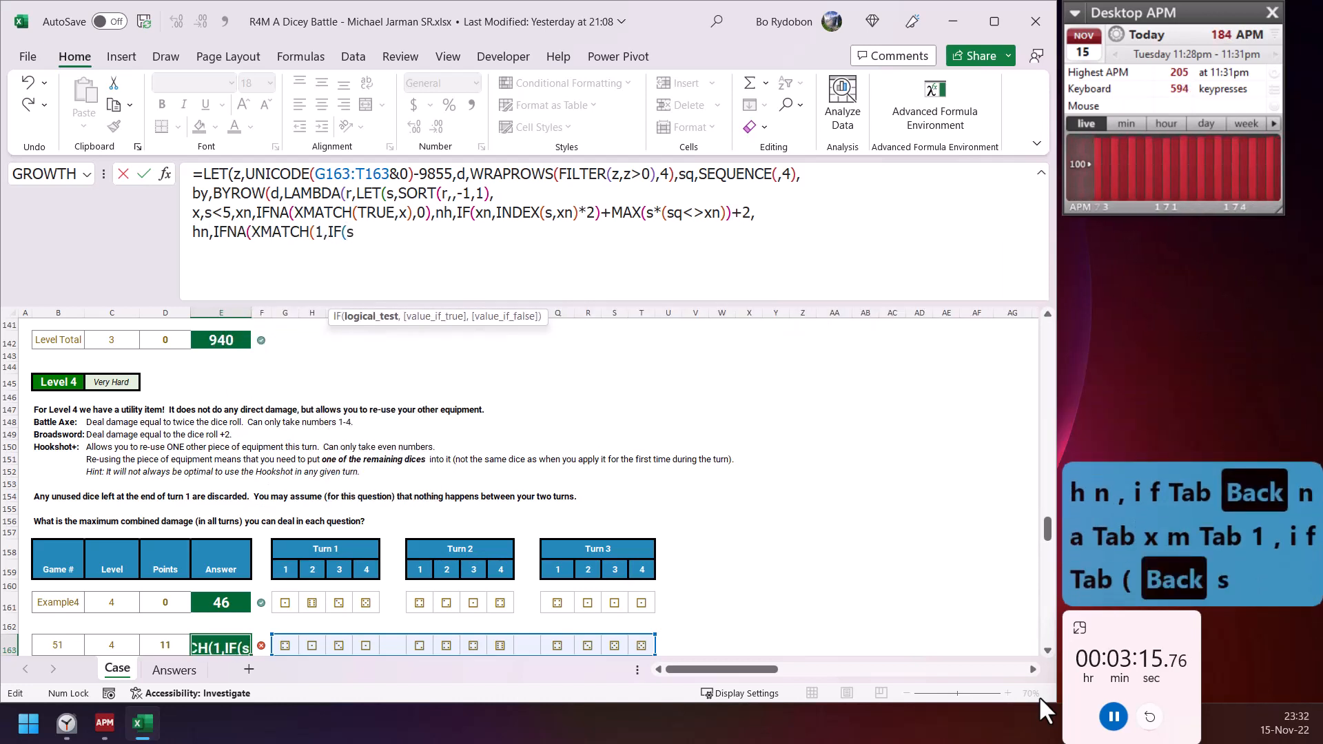
{"action": "key", "text": "BackSpace"}
{"action": "type", "text": "sum"}
{"action": "key", "text": "Tab"}
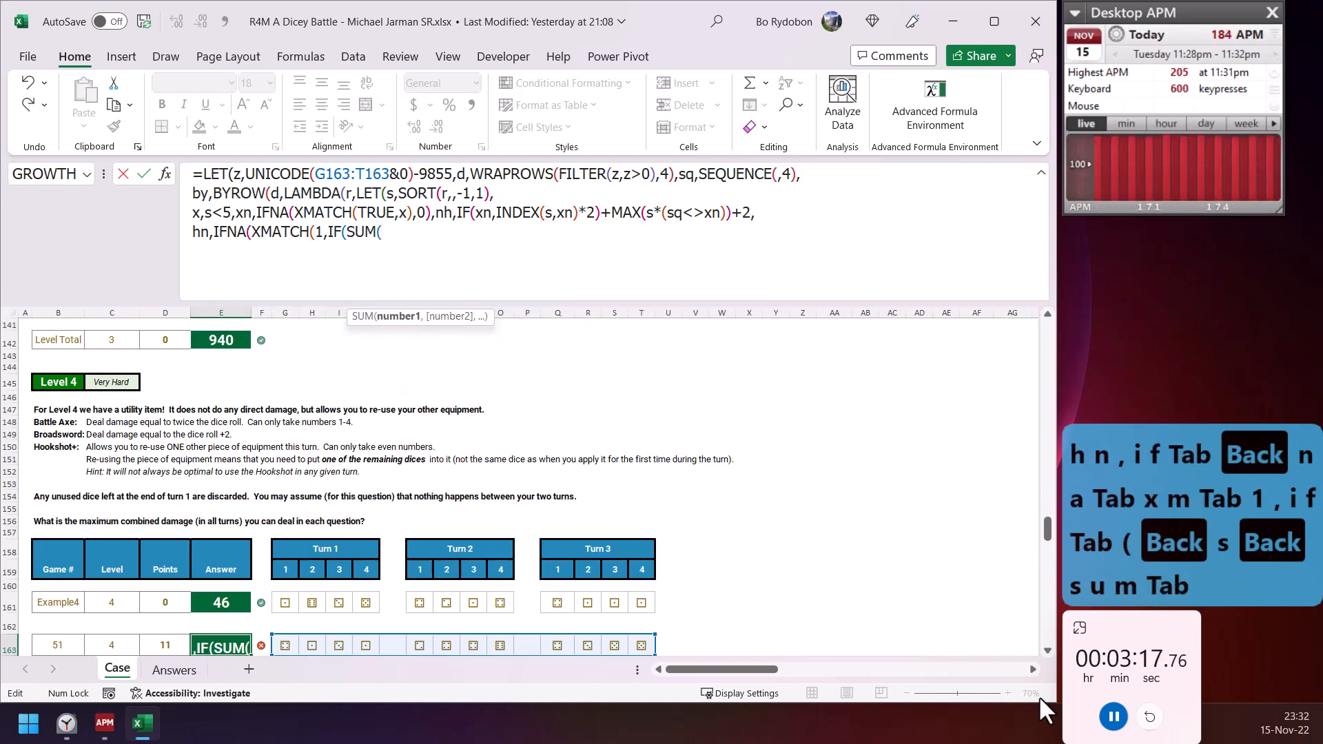
{"action": "type", "text": "--x)=1,1"}
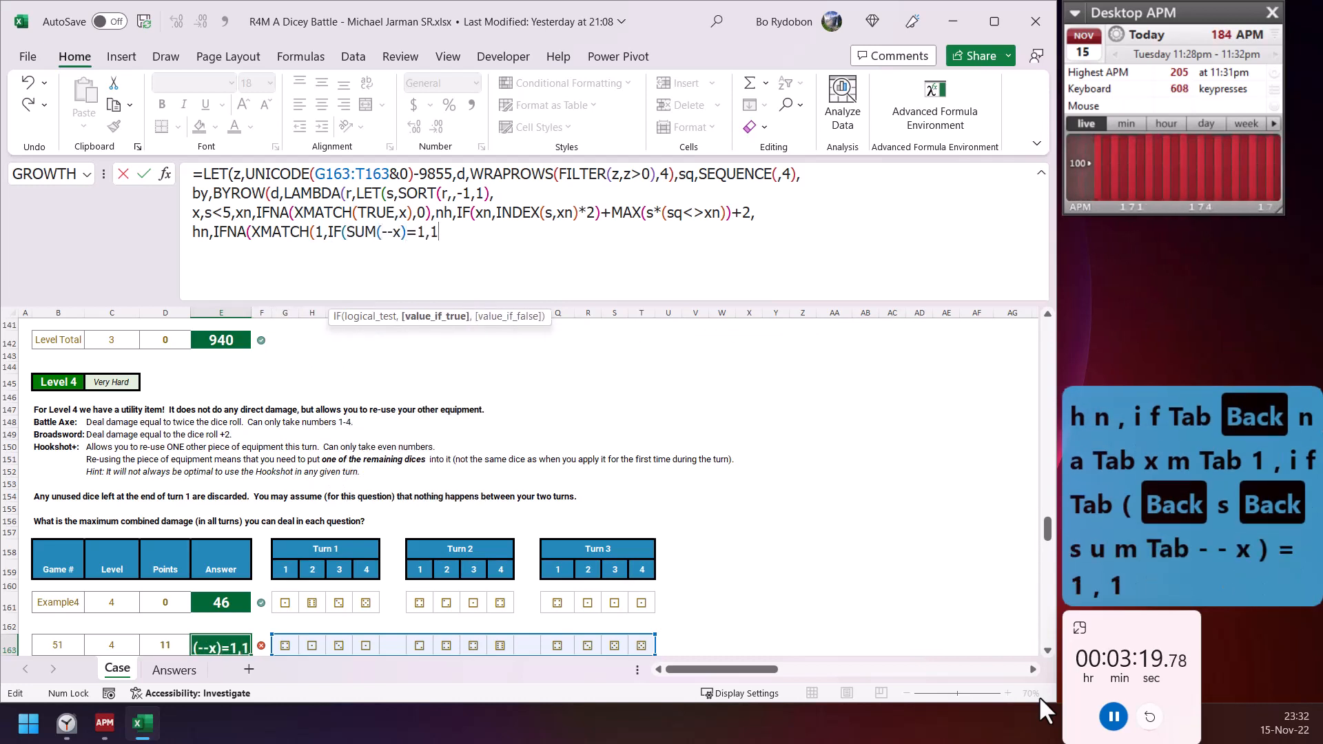
{"action": "type", "text": "-x,1)"}
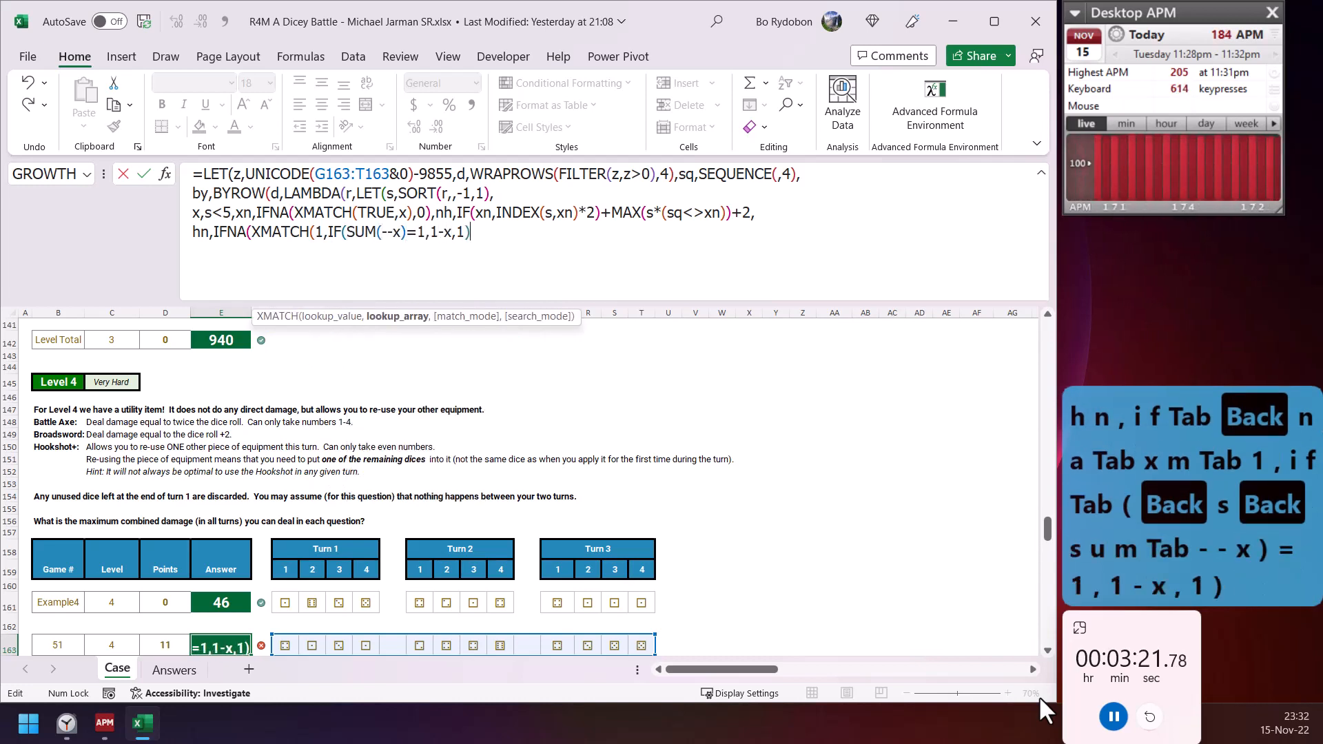
- Complete hn by multiplying the XMATCH lookup array by ISEVEN(s), using search mode -1 and 0 as the IFNA fallback
{"action": "type", "text": "*is"}
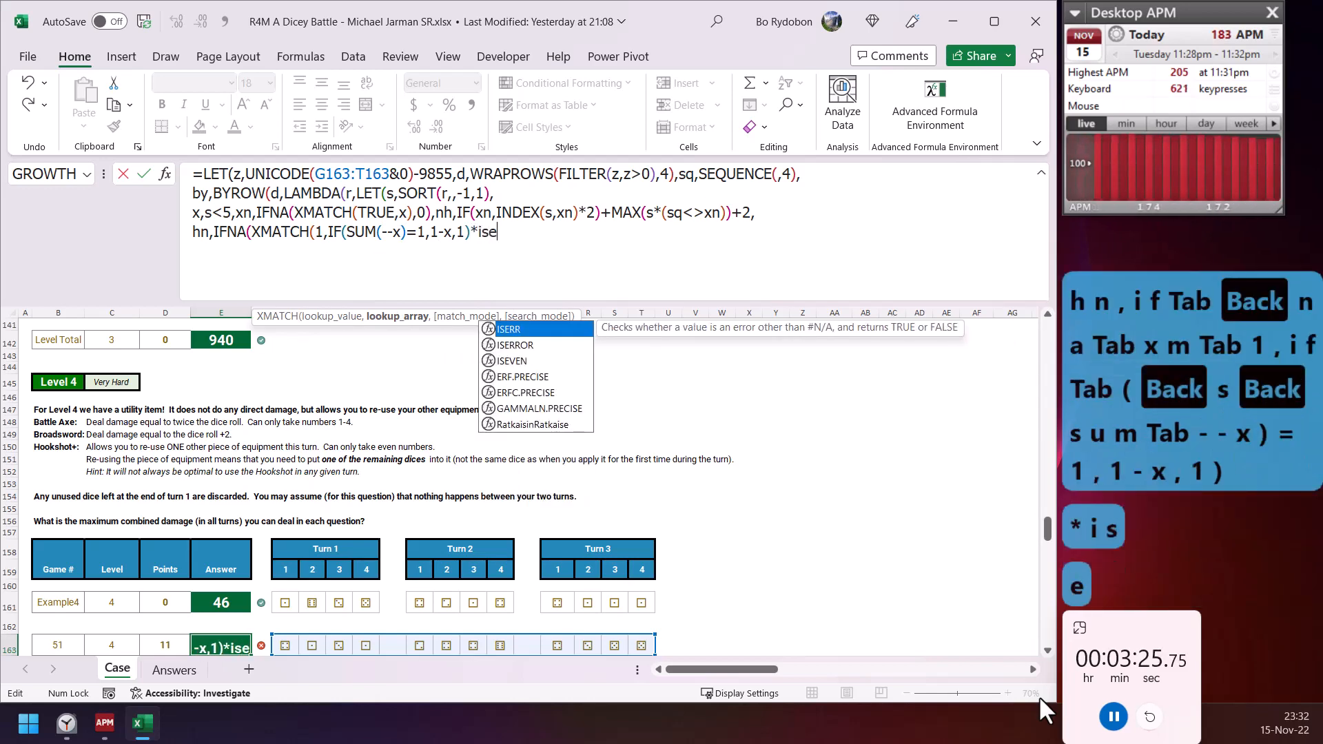
{"action": "type", "text": "e"}
{"action": "key", "text": "Tab"}
{"action": "key", "text": "BackSpace"}
{"action": "key", "text": "BackSpace"}
{"action": "key", "text": "BackSpace"}
{"action": "key", "text": "BackSpace"}
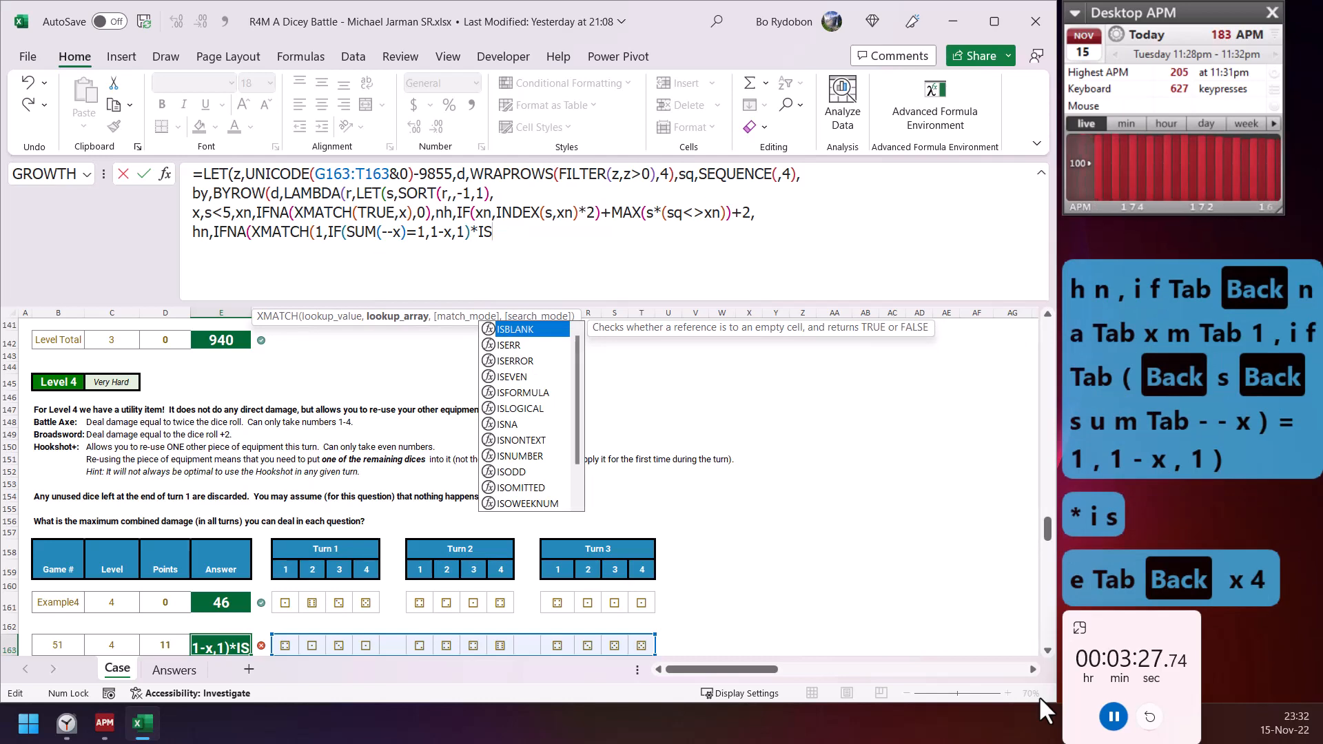
{"action": "type", "text": "ev"}
{"action": "key", "text": "Tab"}
{"action": "type", "text": "s"}
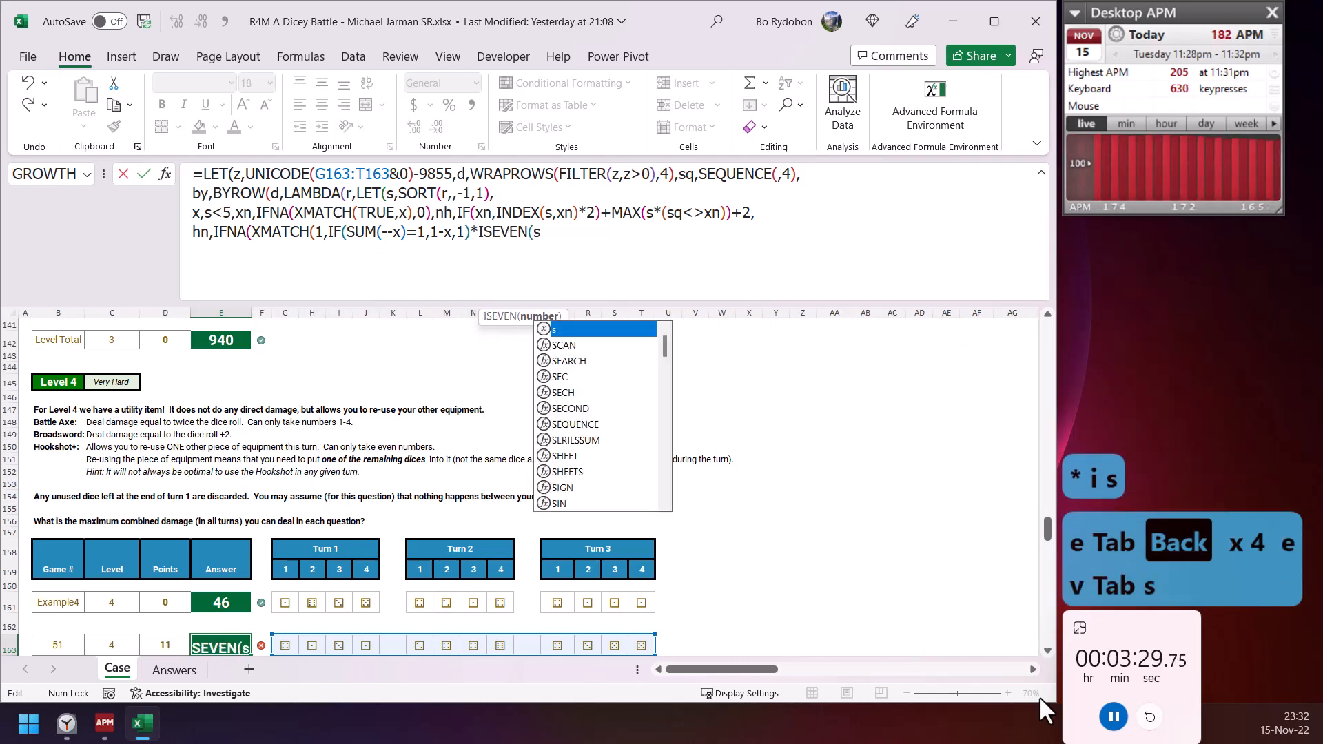
{"action": "type", "text": "),,-1)"}
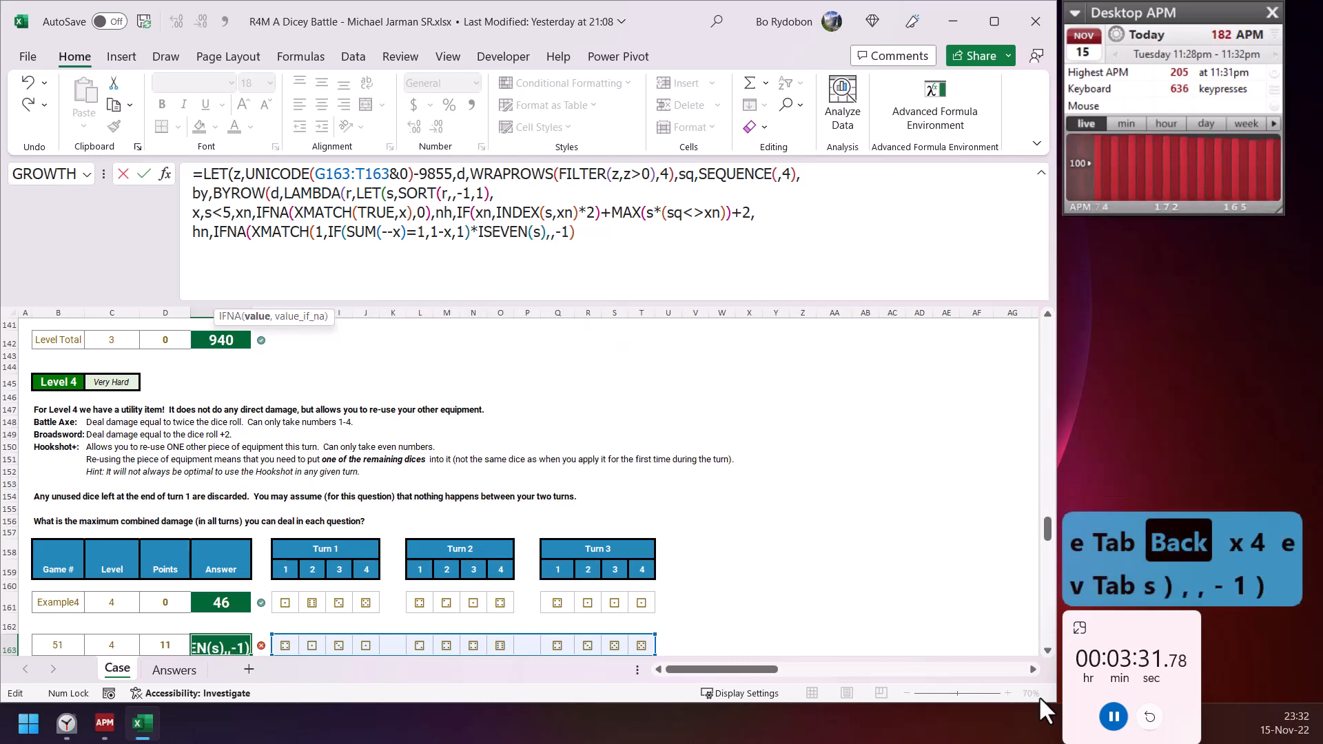
{"action": "type", "text": ",0),"}
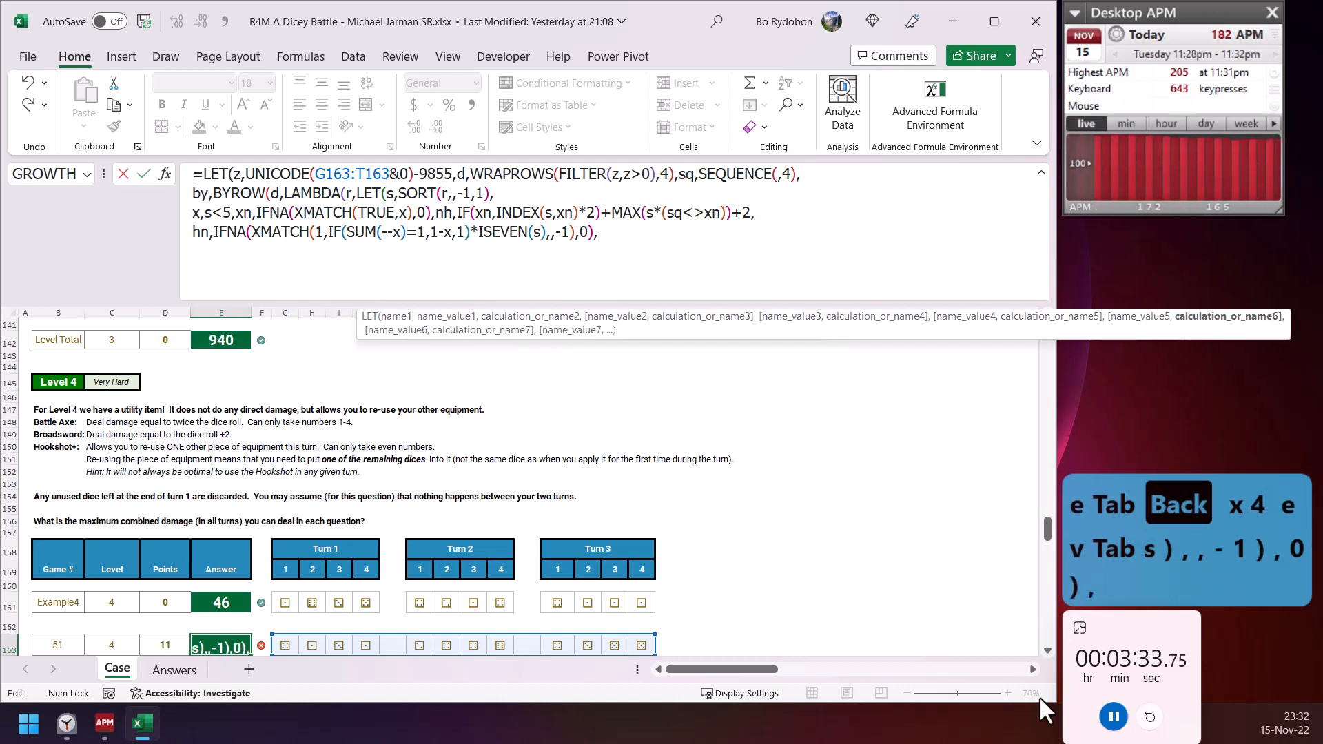
- Define ho in the LET formula as IF(hn,FILTER(s,sq<>hn))
{"action": "type", "text": "ho,if"}
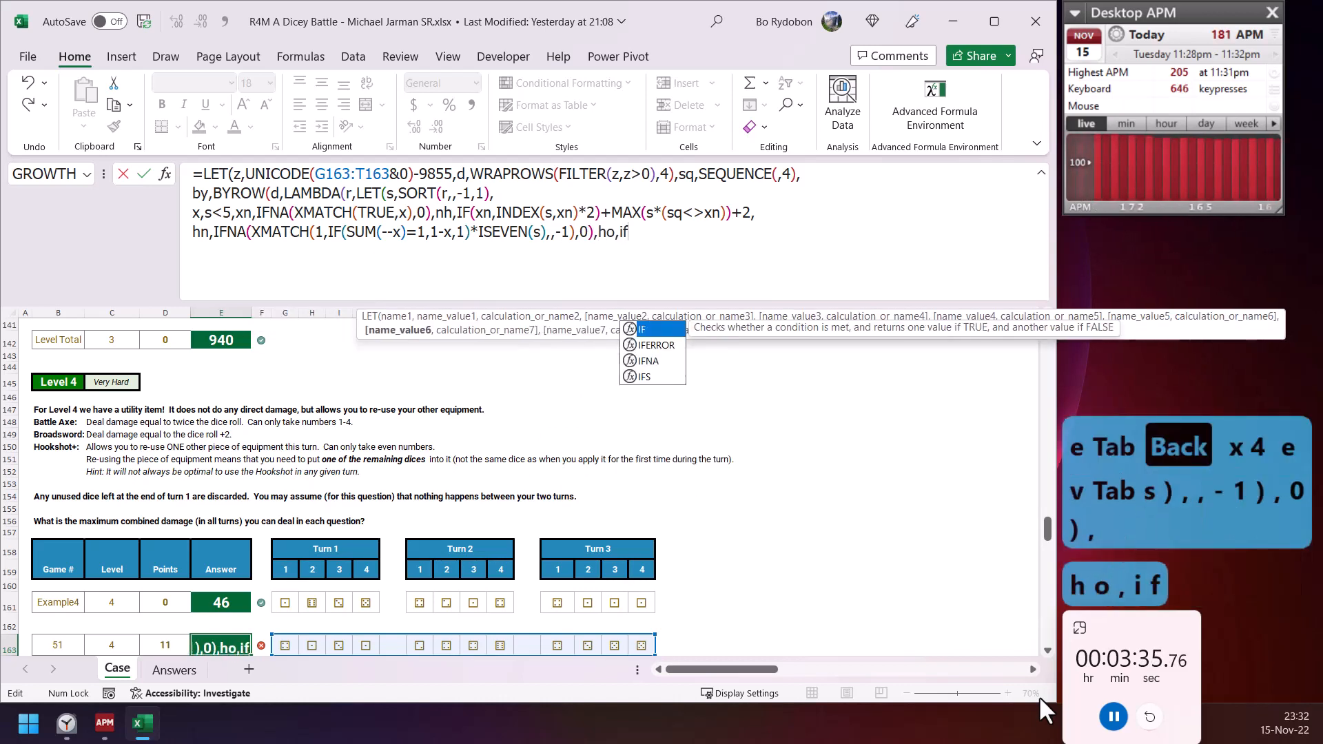
{"action": "key", "text": "Tab"}
{"action": "type", "text": "hn"}
{"action": "type", "text": ",fil"}
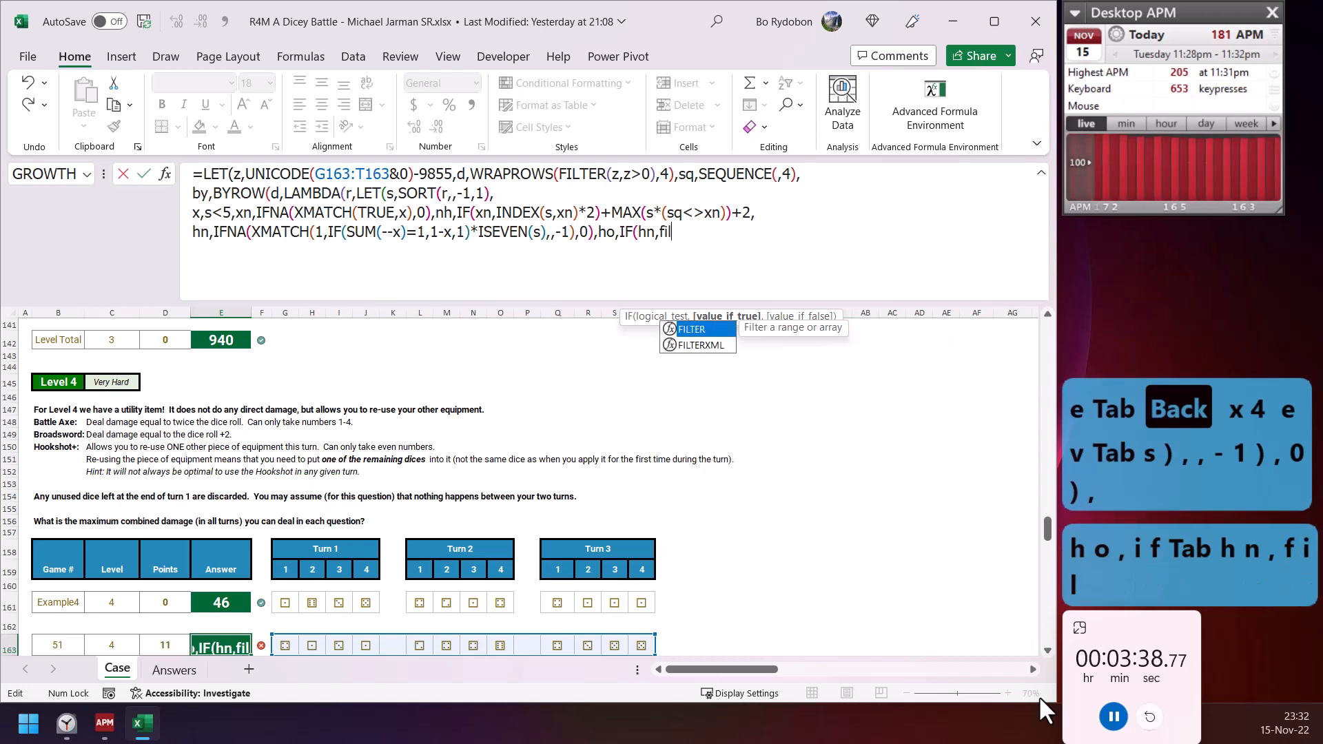
{"action": "key", "text": "Tab"}
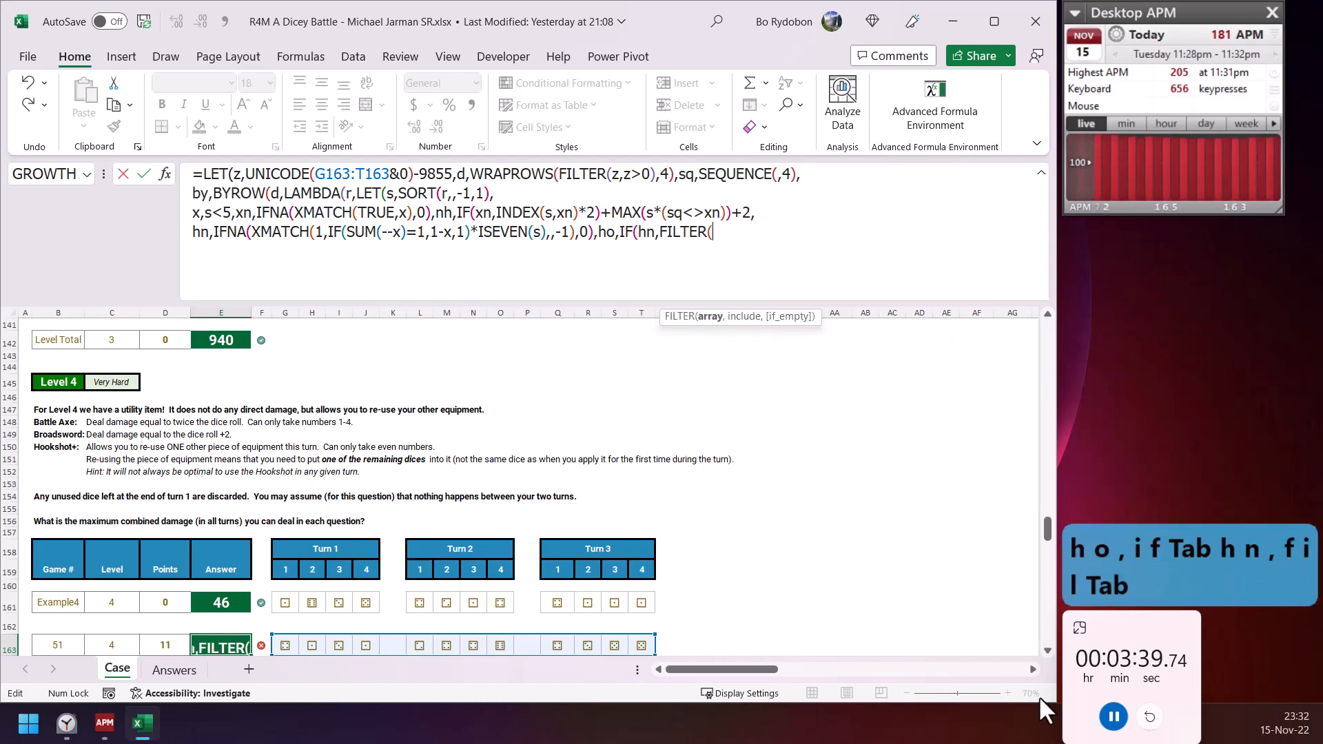
{"action": "type", "text": "s,sq<>"}
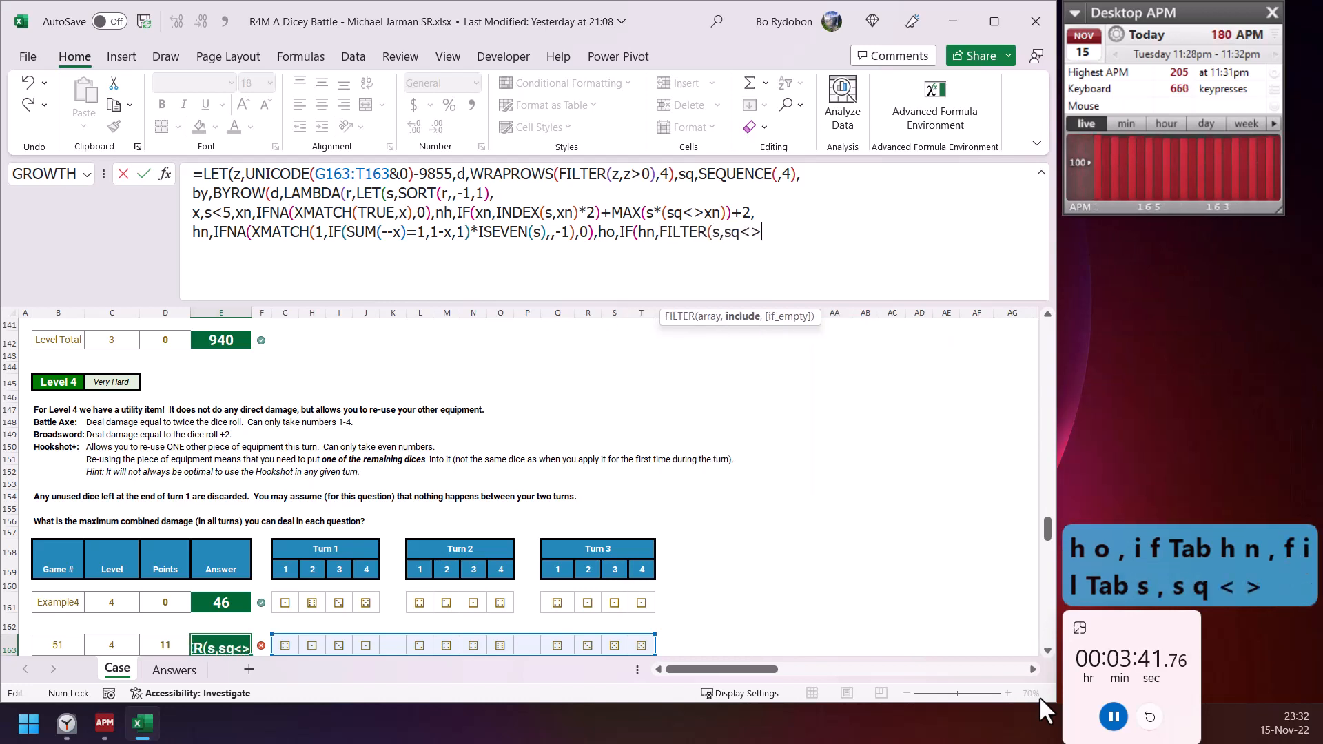
{"action": "type", "text": "hn))"}
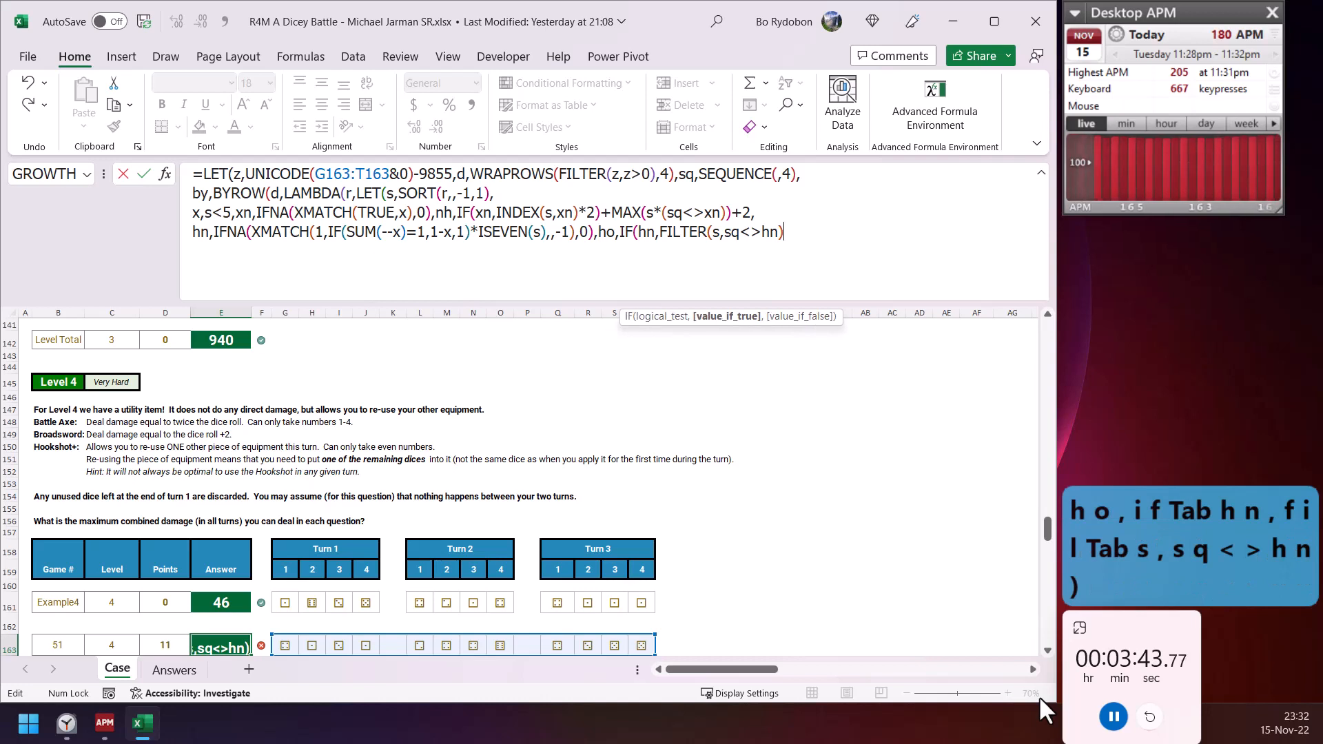
{"action": "type", "text": ","}
- On a new line of the formula, define h as (ho<5)*(ho>1)
{"action": "key", "text": "alt+Return"}
{"action": "type", "text": "h,("}
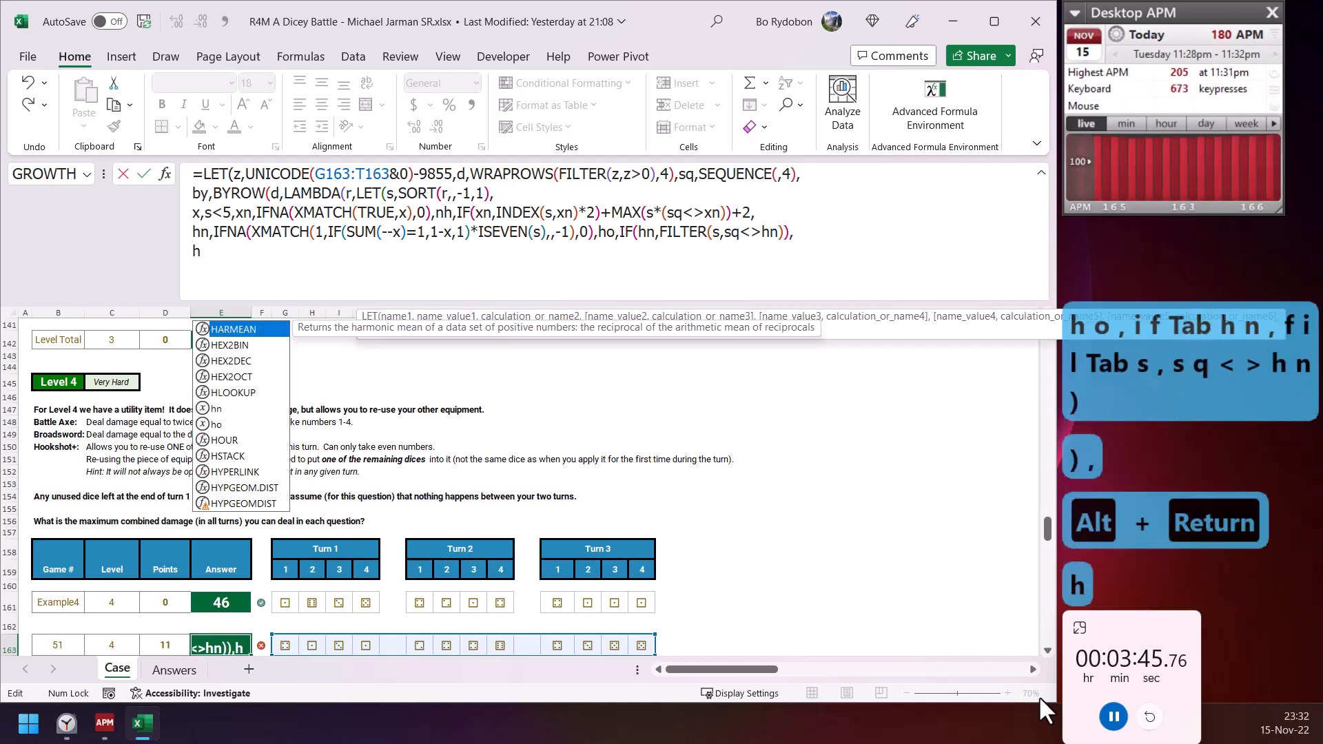
{"action": "type", "text": "h"}
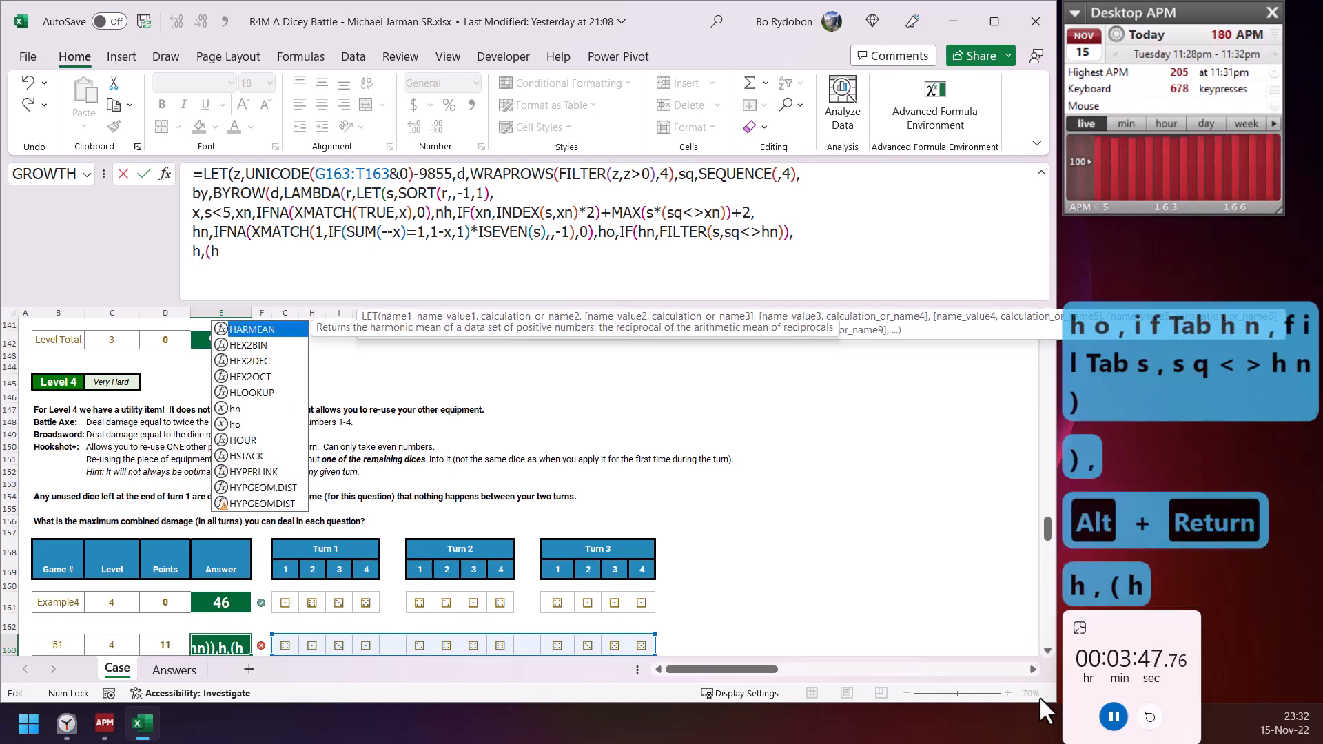
{"action": "type", "text": "oM<"}
{"action": "key", "text": "BackSpace"}
{"action": "key", "text": "BackSpace"}
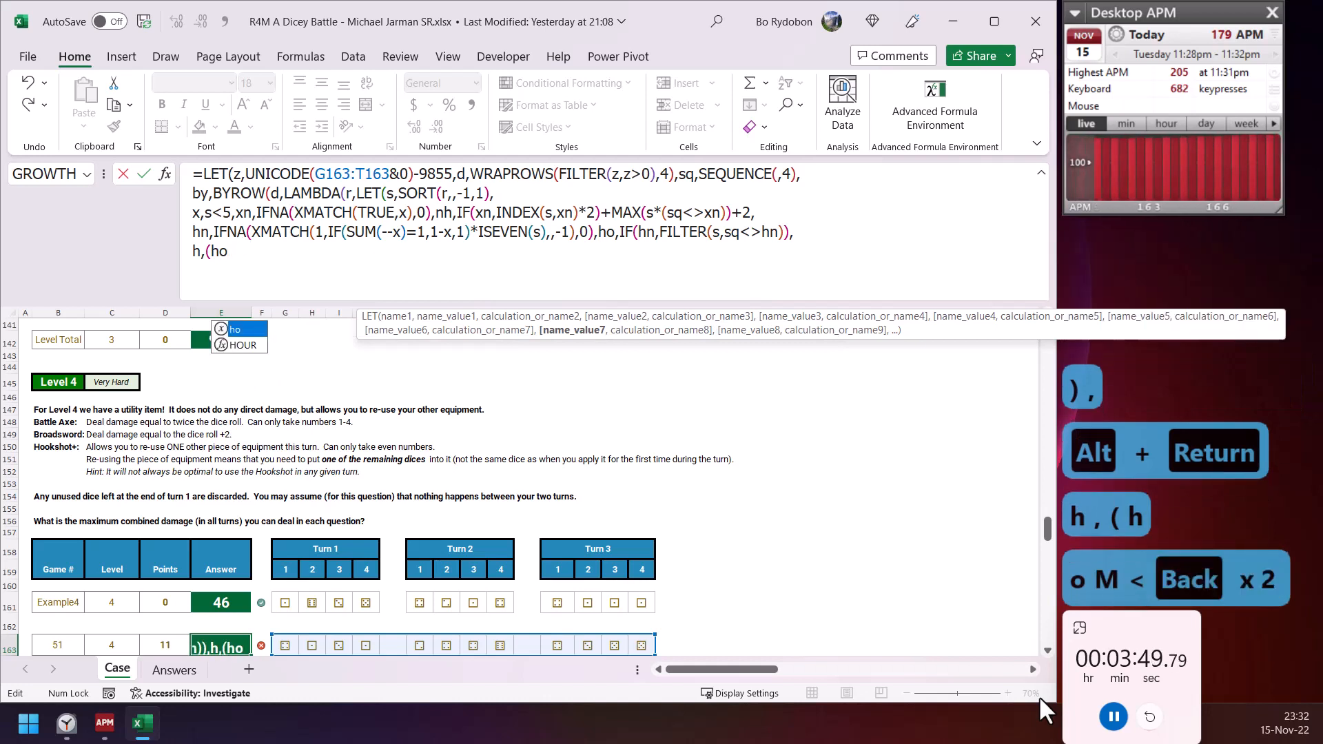
{"action": "type", "text": "<5)*("}
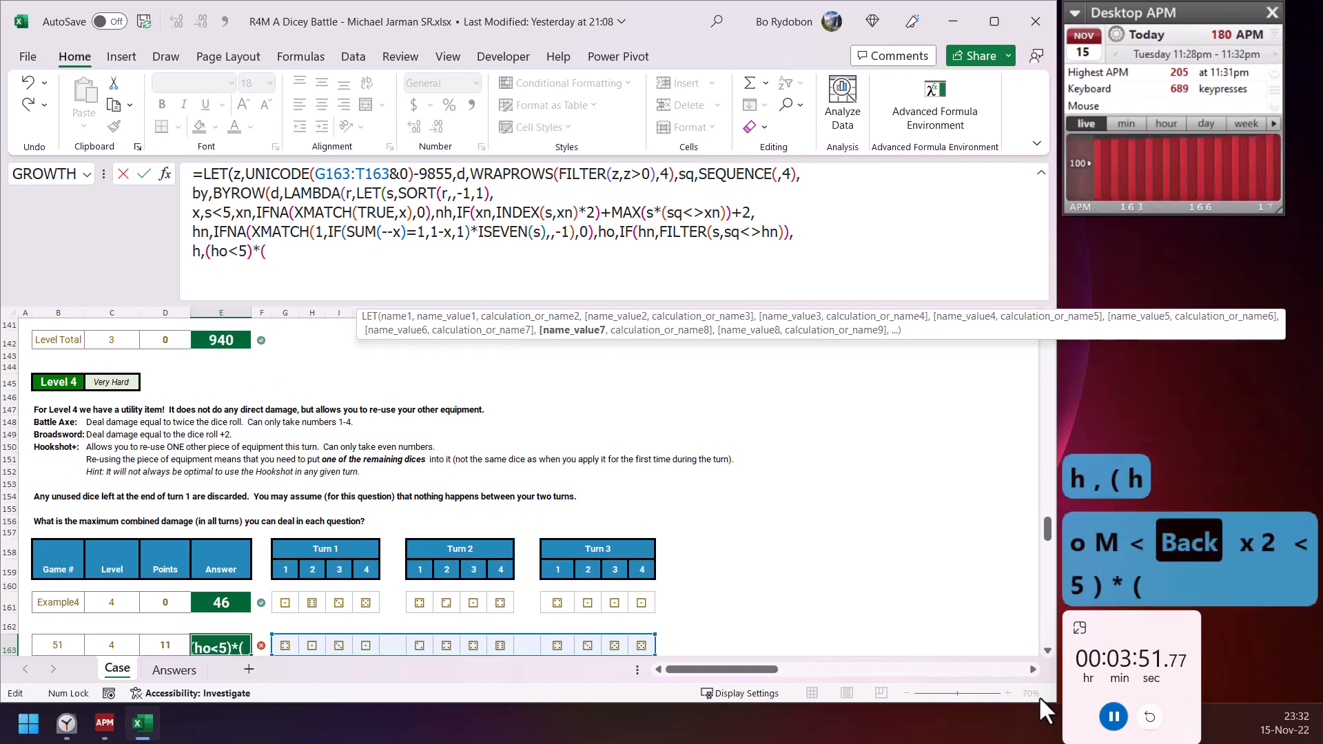
{"action": "type", "text": "ho>1"}
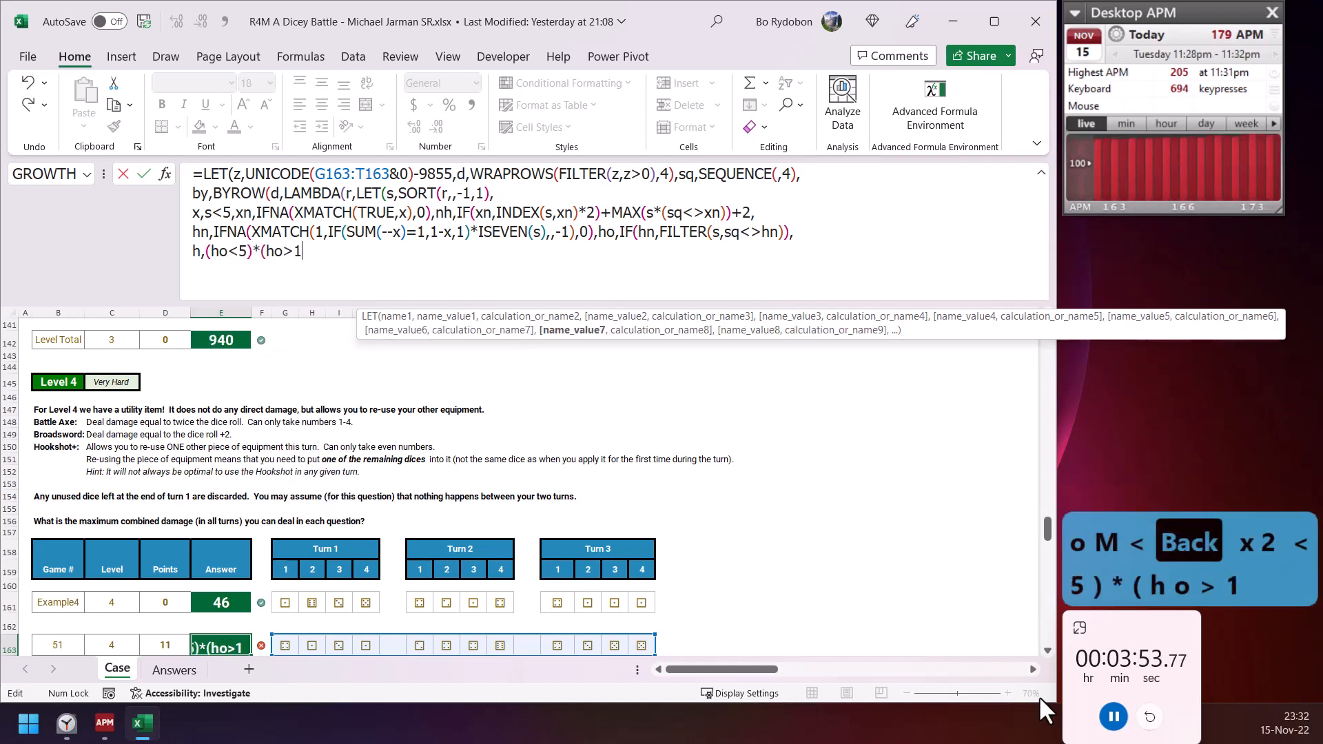
- Add the name j after h, defined as TAKE(h,,2)
{"action": "type", "text": "),j,tak"}
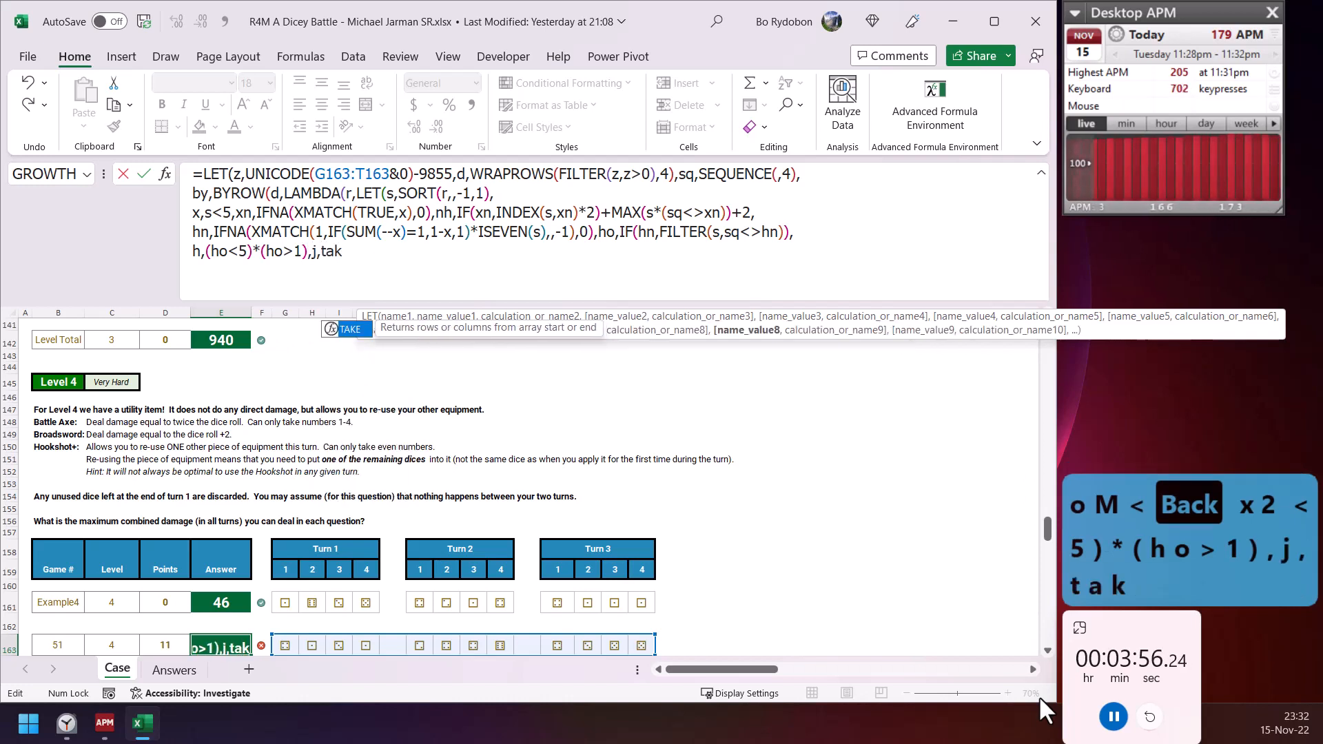
{"action": "key", "text": "Tab"}
{"action": "type", "text": "h,,2"}
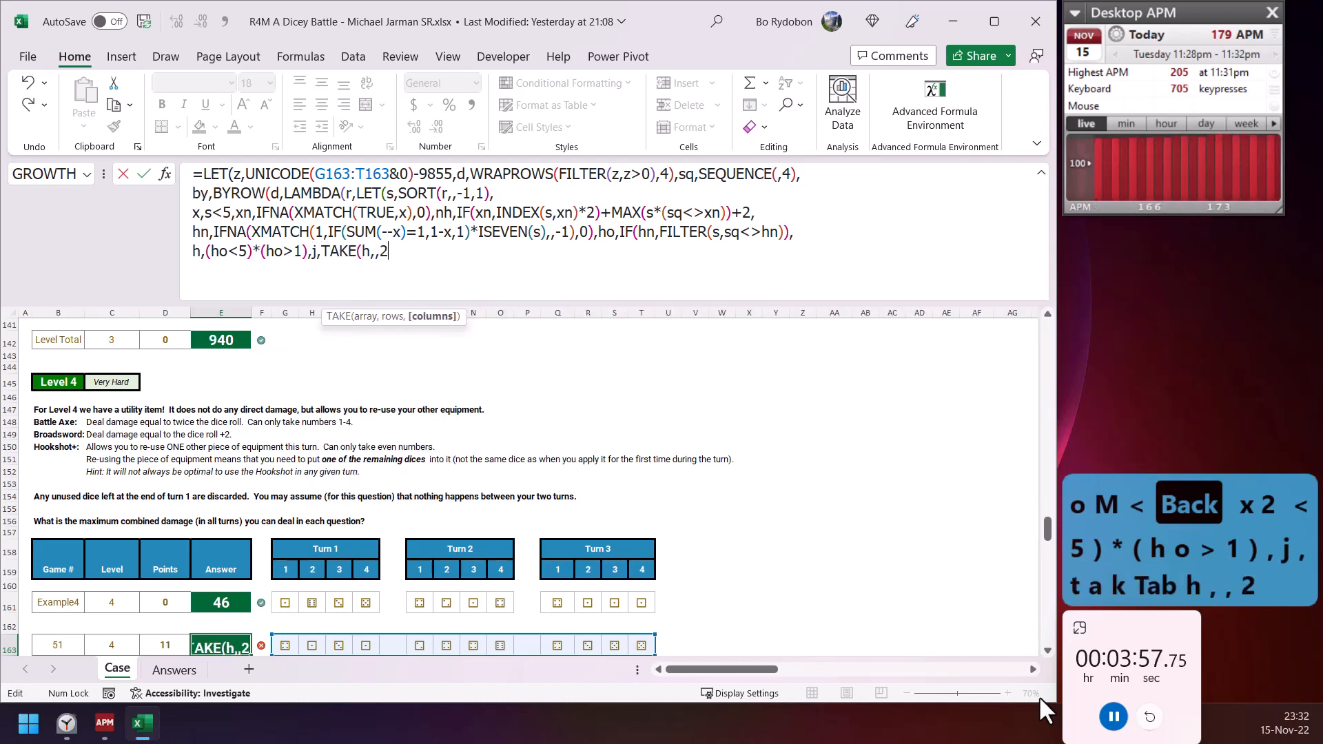
- Define k as IFNA(HSTACK(j,MOD(MODE.MULT(j)+1,2)),h)
{"action": "type", "text": "),k,ifn"}
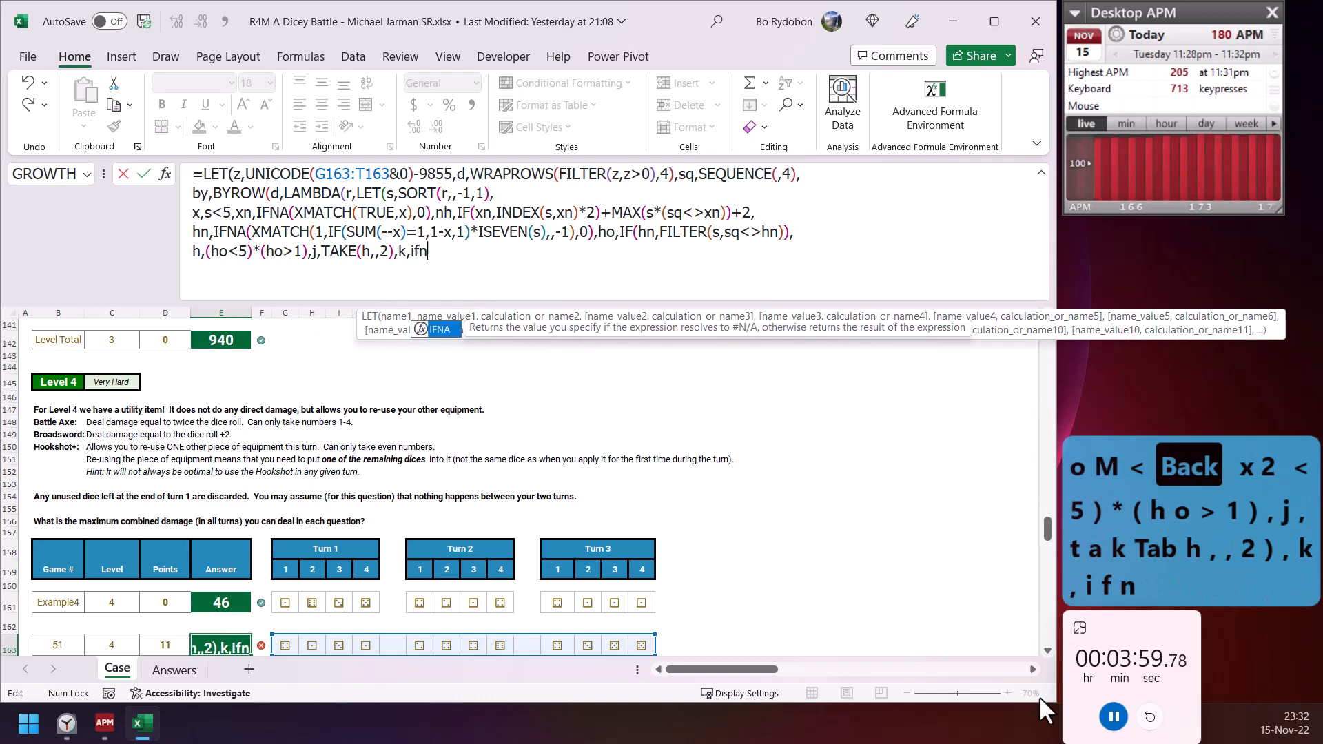
{"action": "key", "text": "Tab"}
{"action": "type", "text": "hst"}
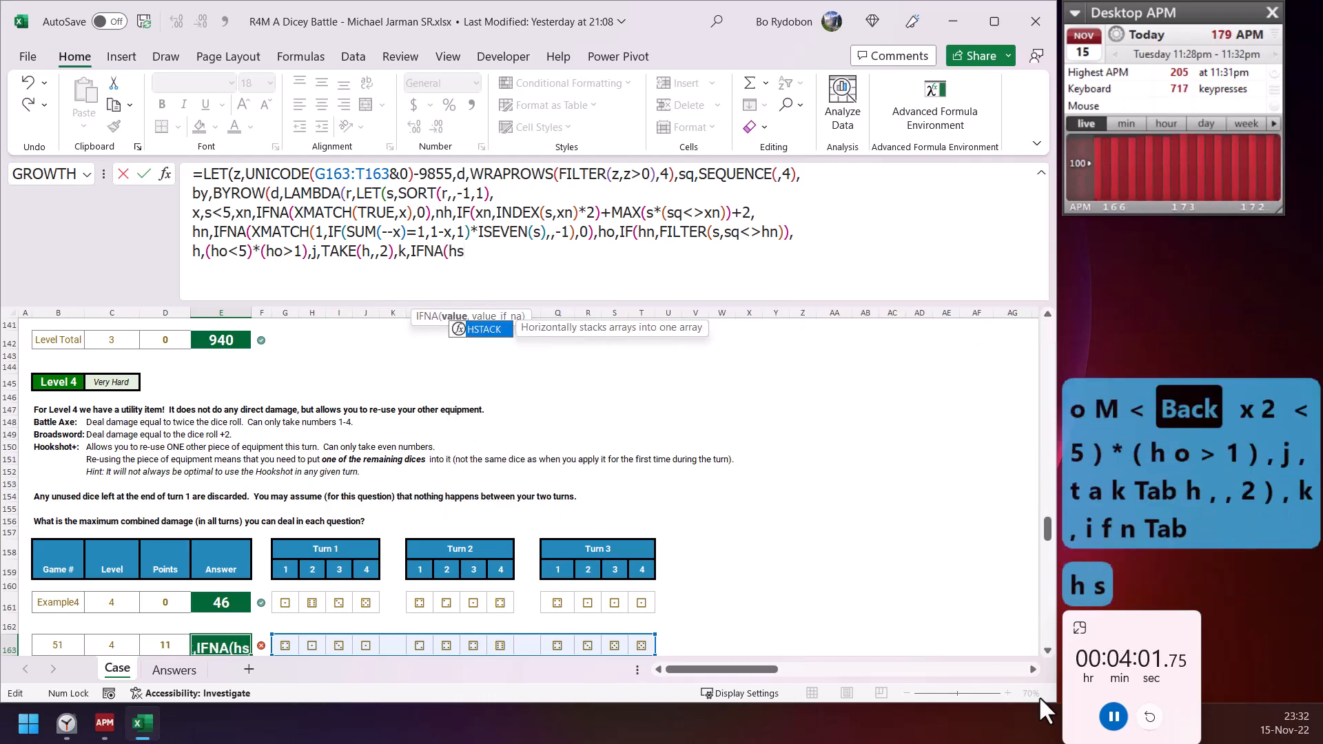
{"action": "key", "text": "Tab"}
{"action": "type", "text": "j,mod"}
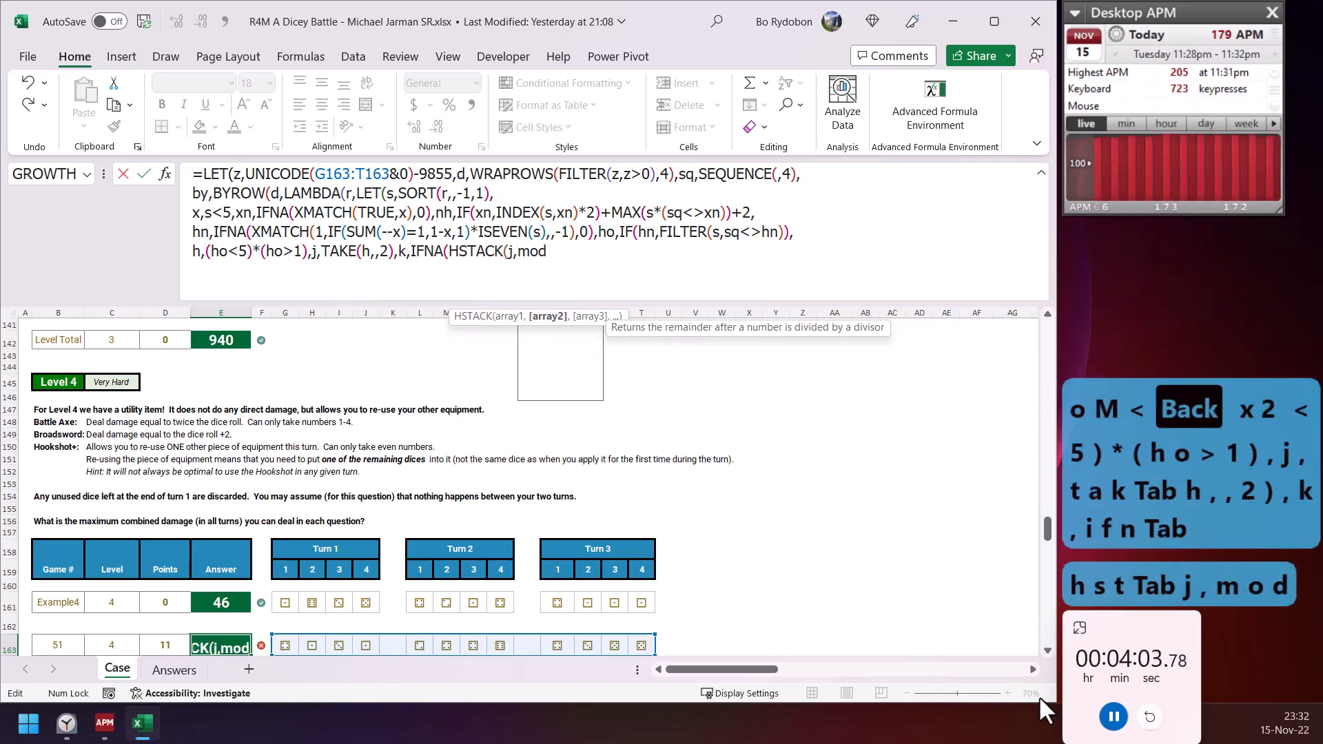
{"action": "key", "text": "Tab"}
{"action": "type", "text": "mode"}
{"action": "key", "text": "Tab"}
{"action": "type", "text": "j"}
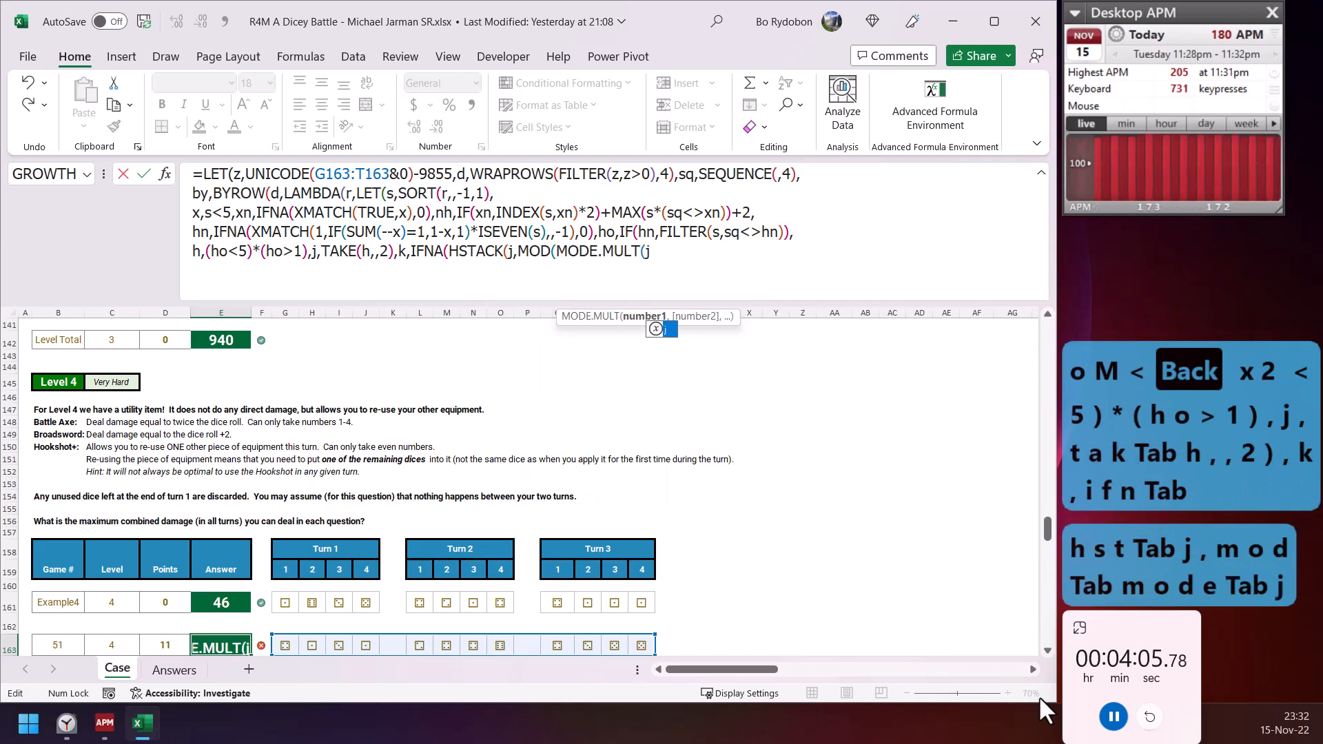
{"action": "type", "text": ")+1,2"}
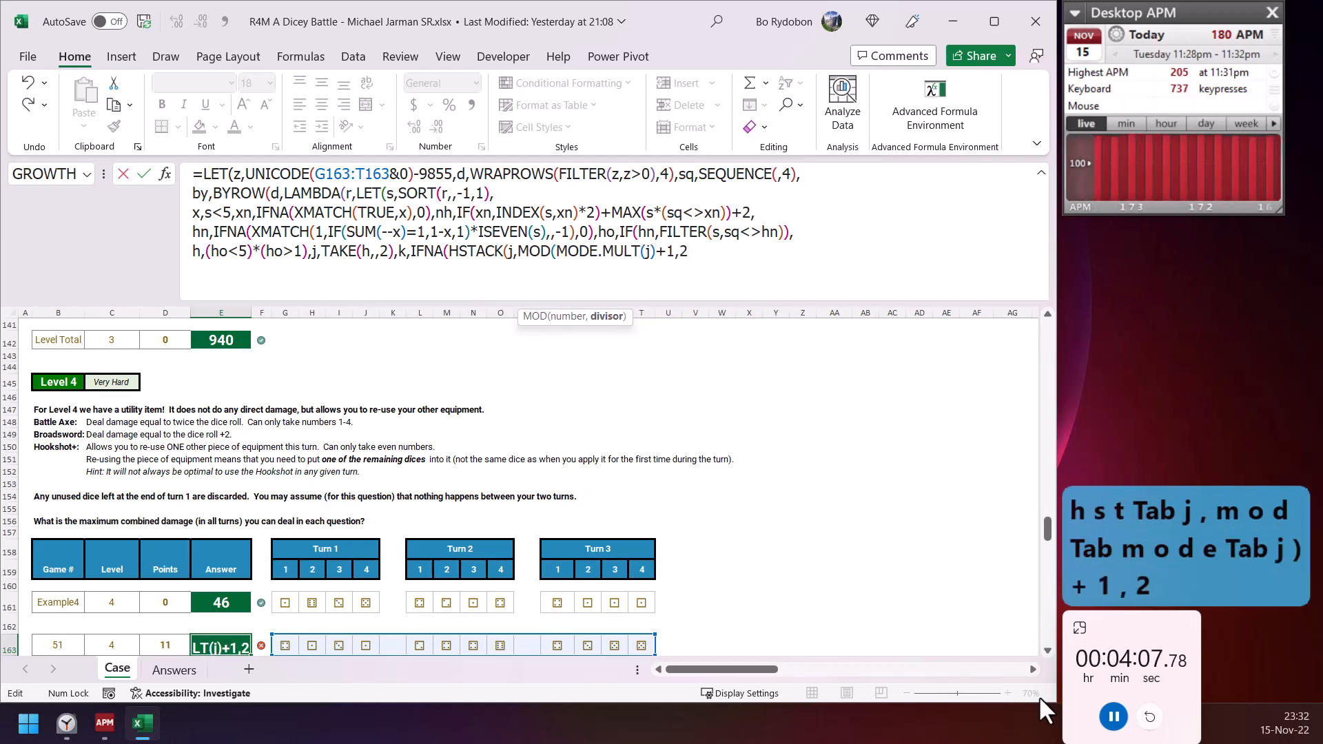
{"action": "type", "text": ")),h"}
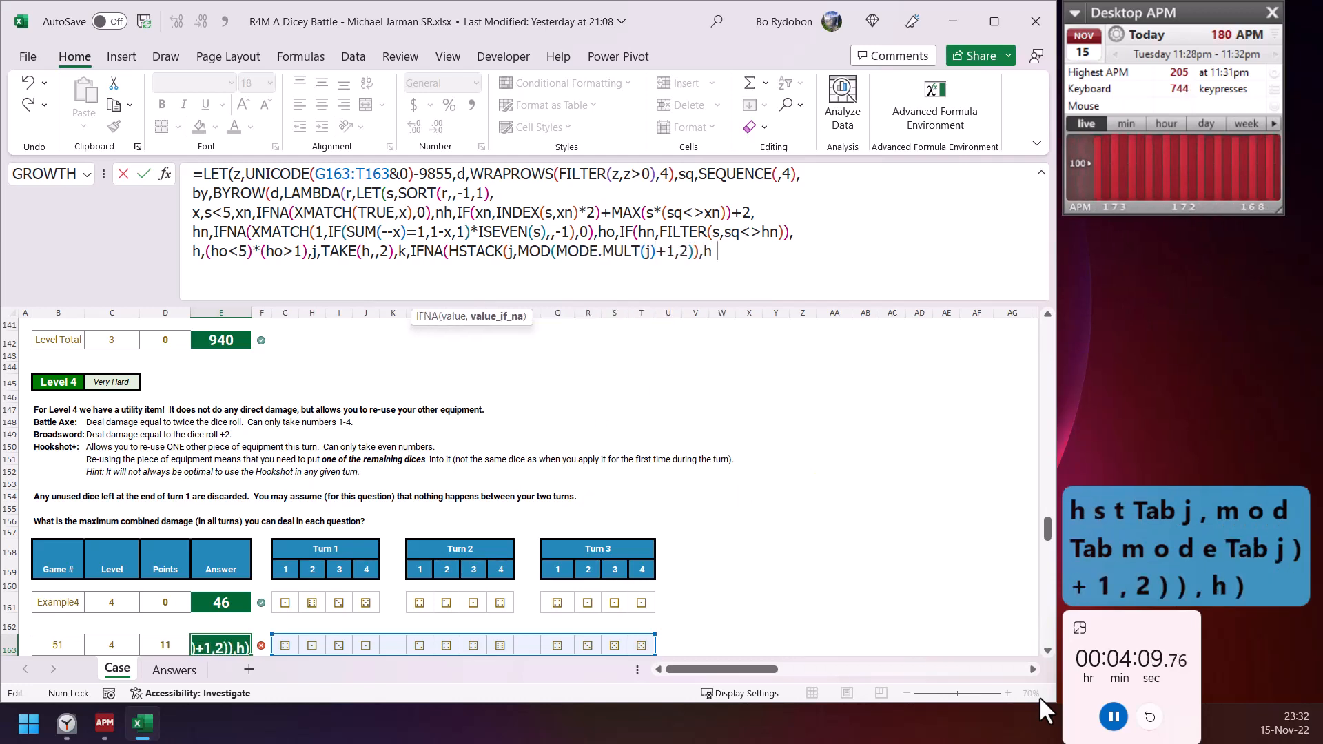
{"action": "type", "text": "))"}
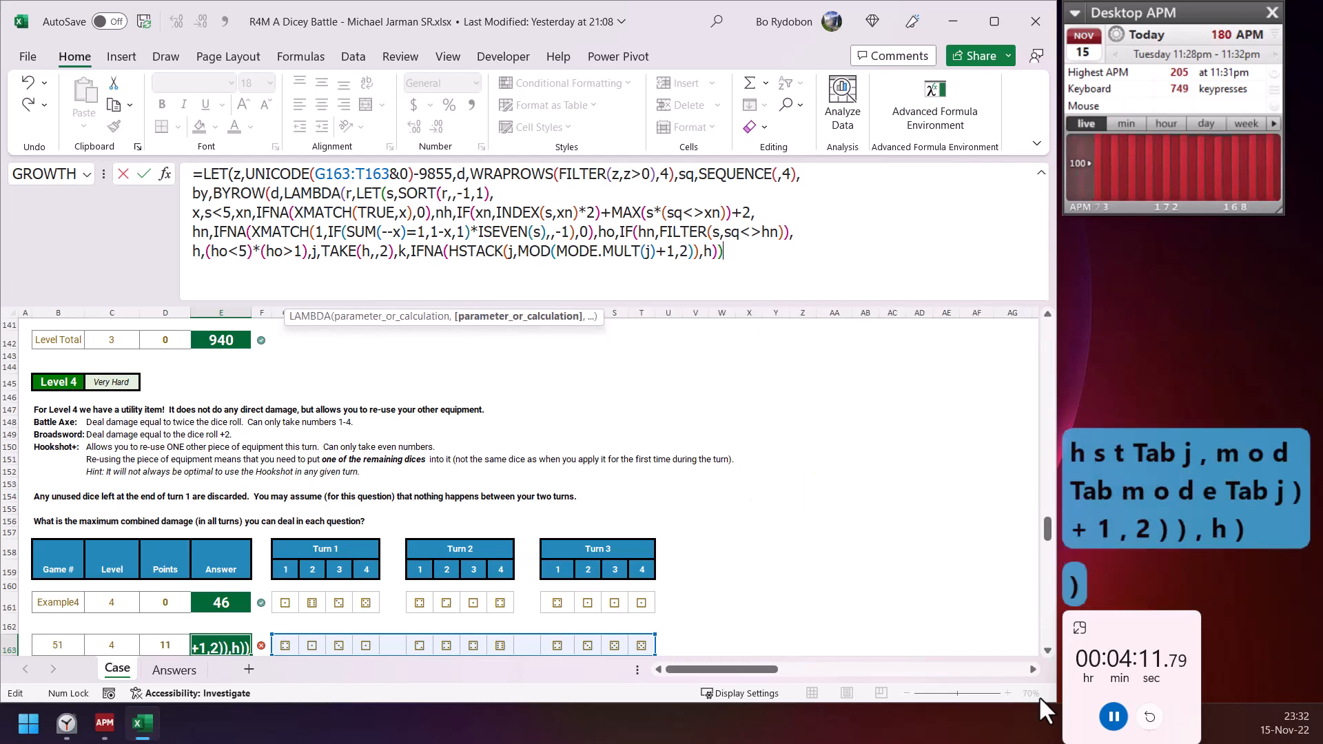
{"action": "key", "text": "BackSpace"}
- Add wh as the next name in the inner LET, after k, and return to the end of the formula
{"action": "type", "text": ",d"}
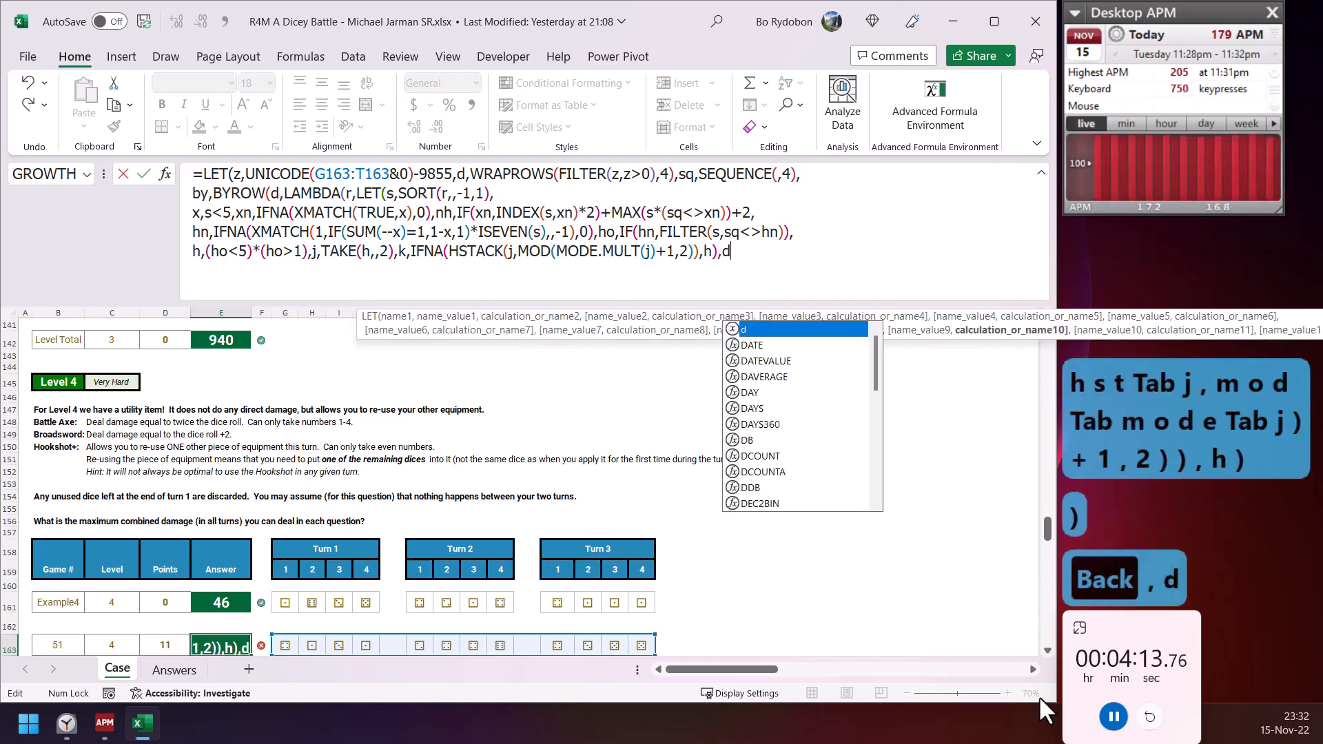
{"action": "key", "text": "BackSpace"}
{"action": "type", "text": "wh"}
{"action": "key", "text": "Tab"}
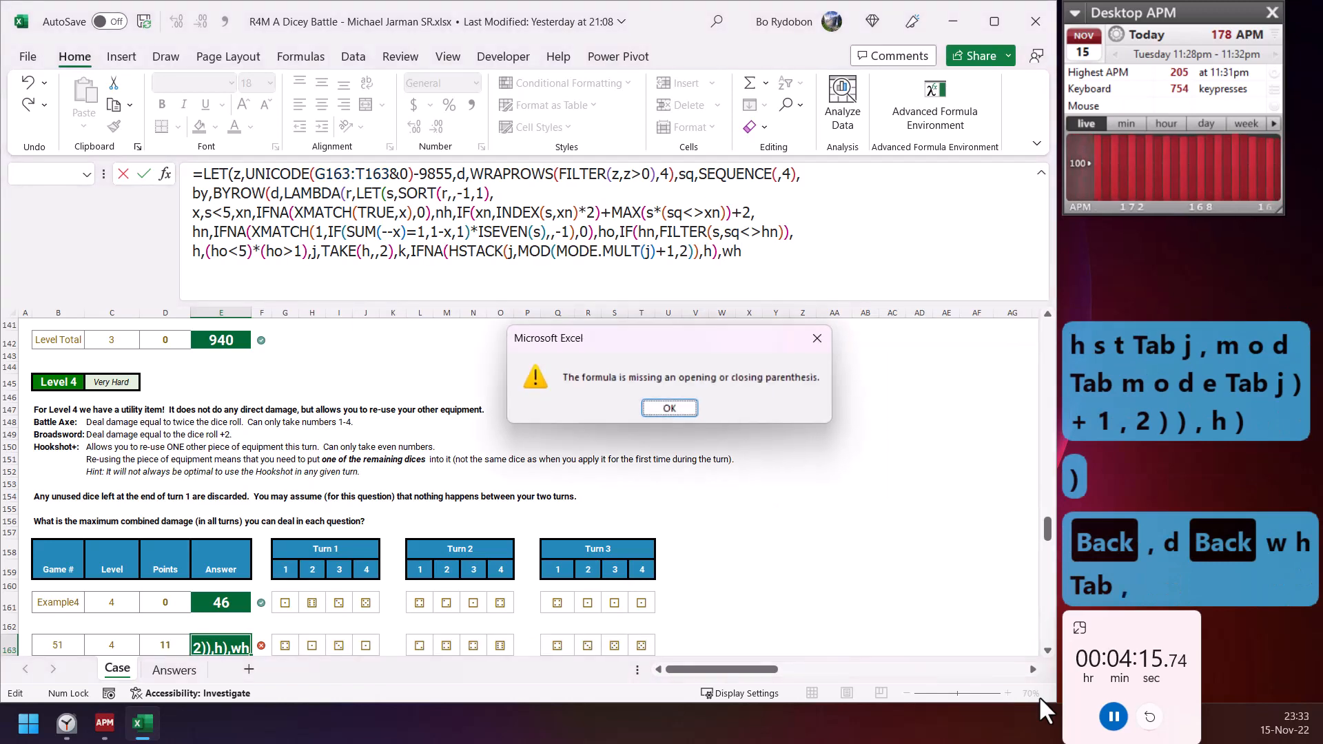
{"action": "key", "text": "comma"}
{"action": "key", "text": "BackSpace"}
{"action": "key", "text": "Escape"}
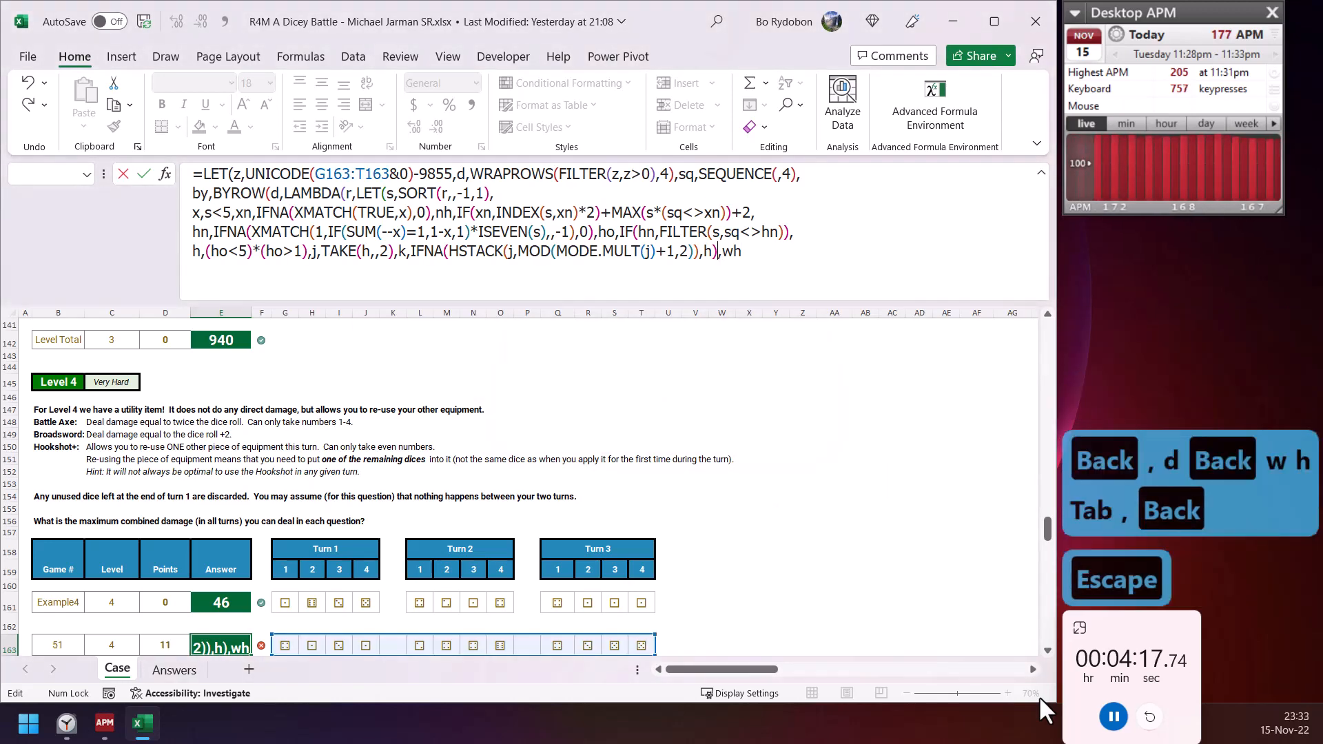
{"action": "key", "text": "Down"}
{"action": "key", "text": "Down"}
- Set the value of wh to SUM(IF(k,(ho<5)*ho*2,ho+2))
{"action": "type", "text": ",sum"}
{"action": "key", "text": "Tab"}
{"action": "type", "text": "if"}
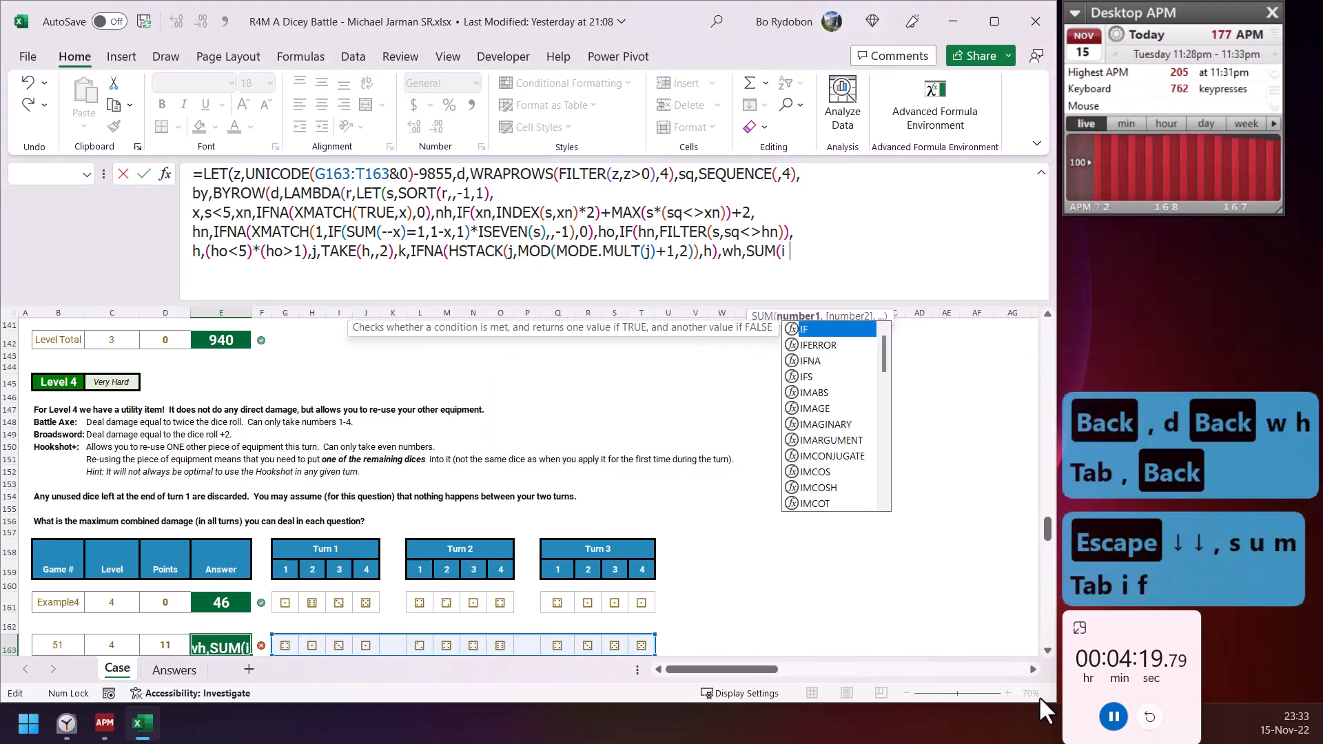
{"action": "key", "text": "Tab"}
{"action": "type", "text": "k,"}
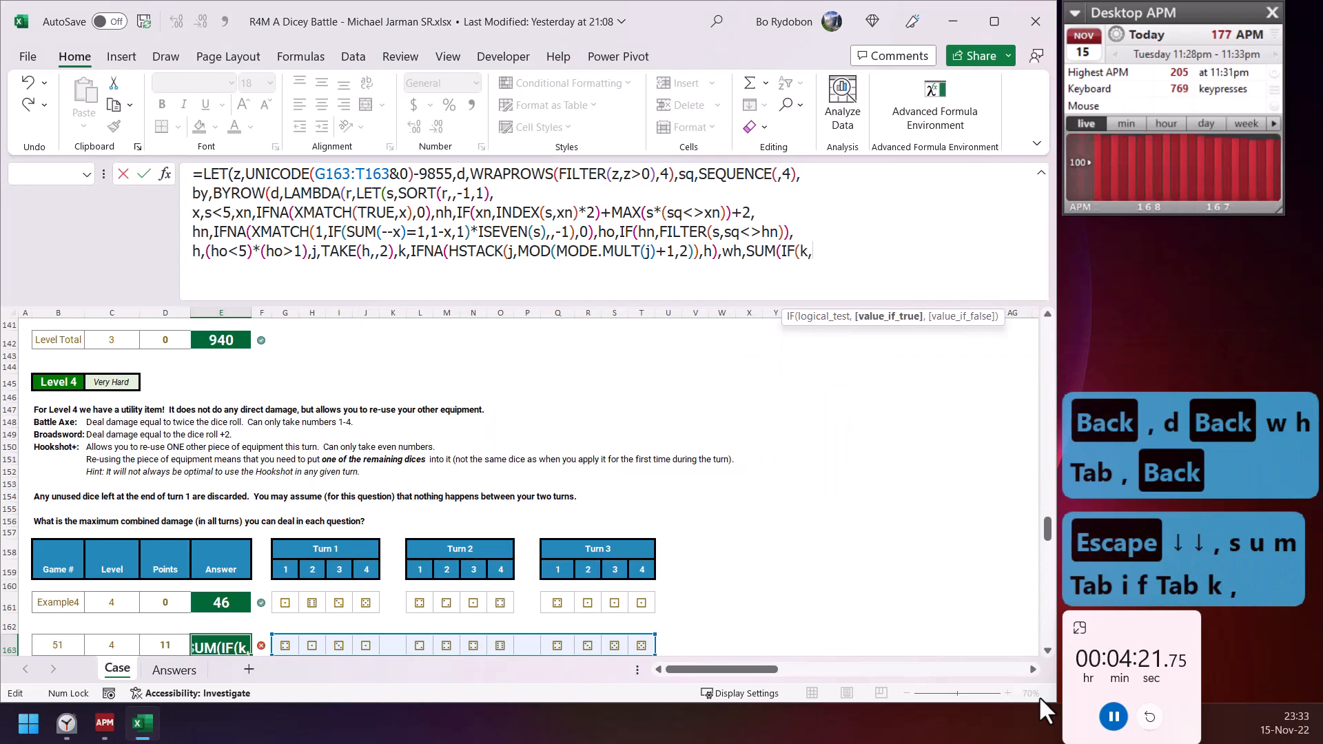
{"action": "type", "text": "(ho<"}
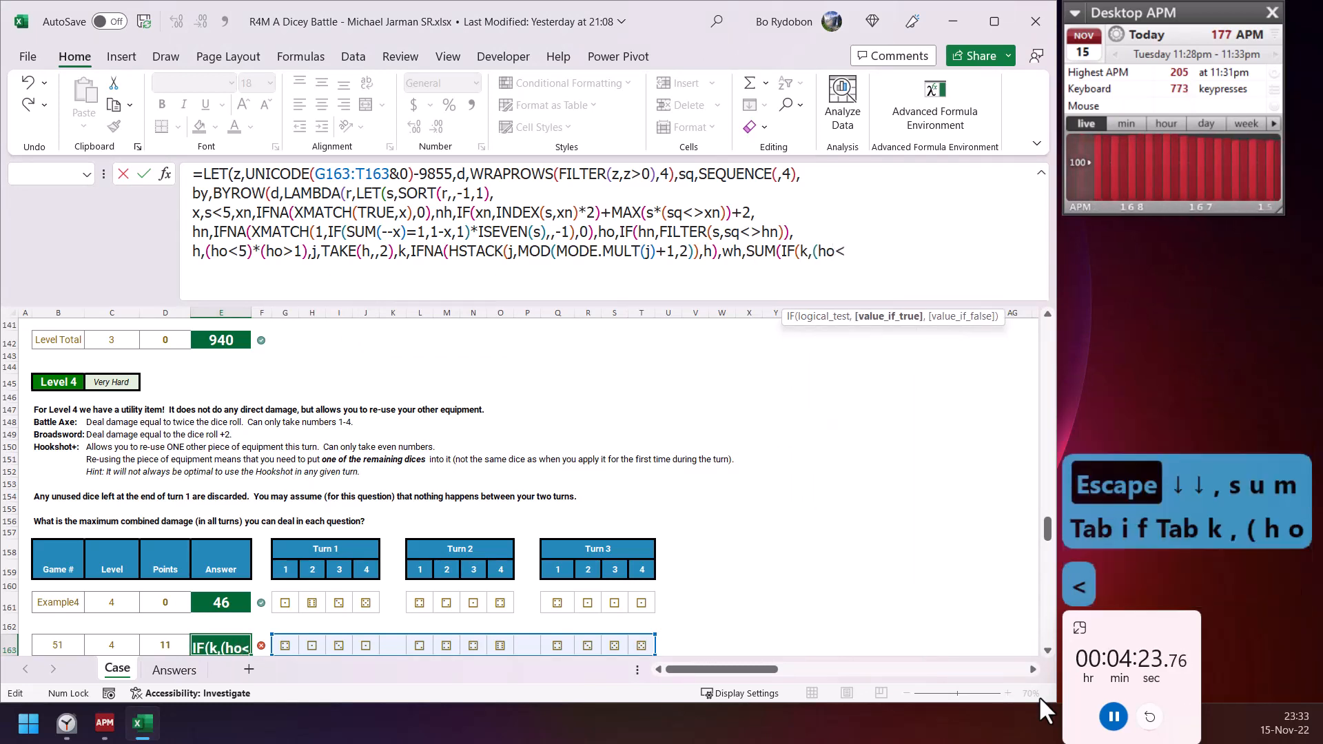
{"action": "type", "text": "5)*h"}
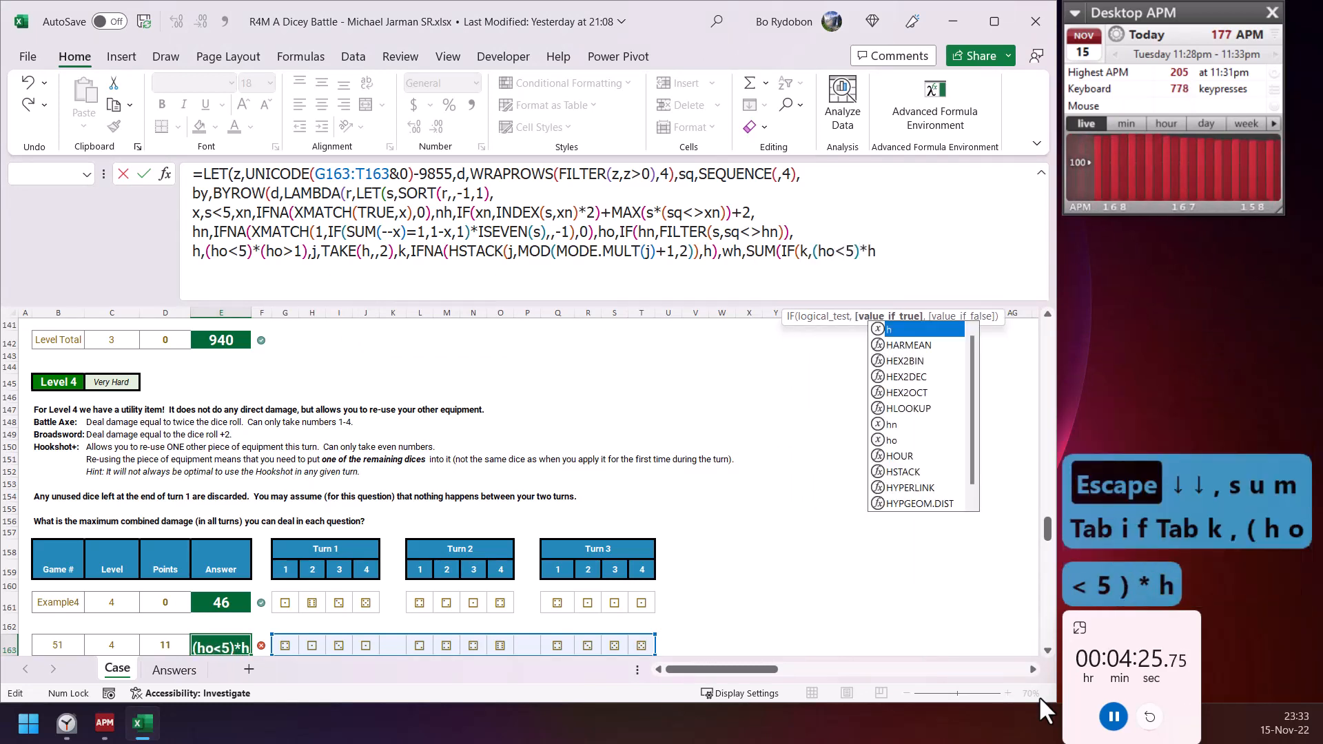
{"action": "type", "text": "o*2,ho"}
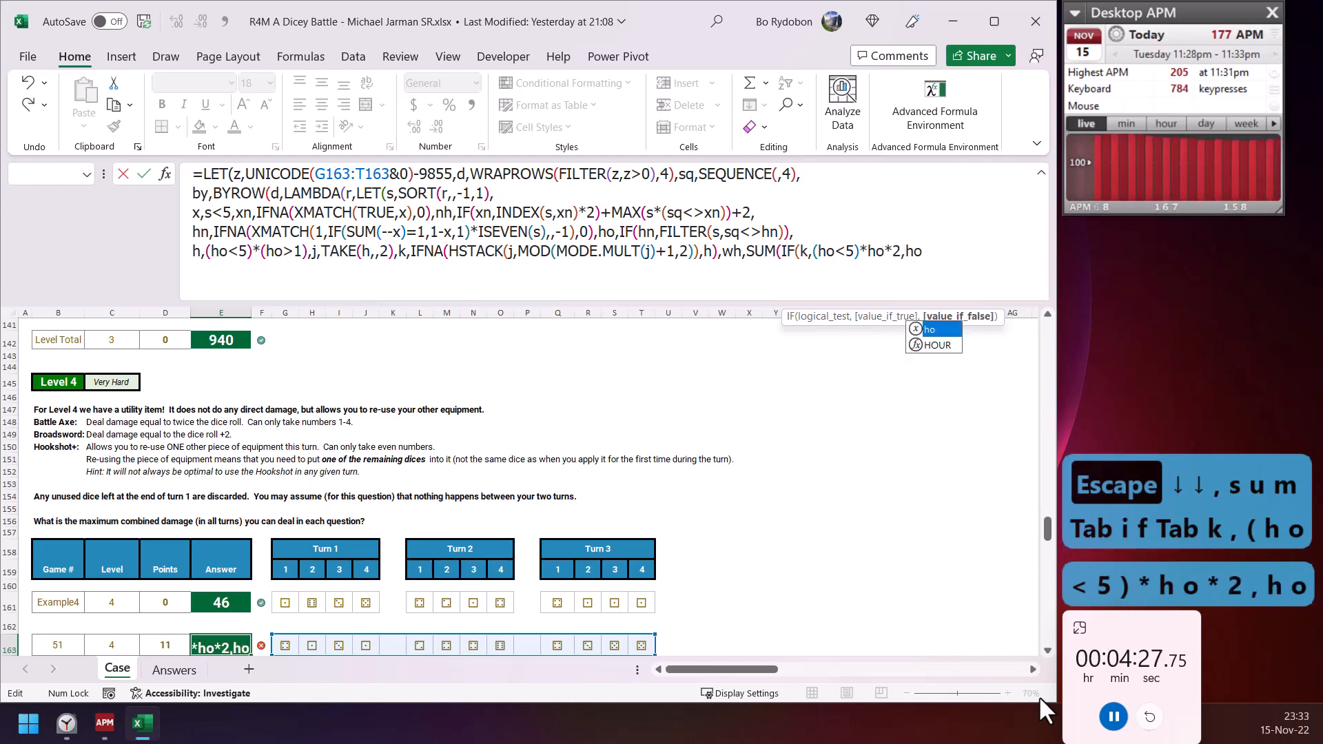
{"action": "type", "text": "+2))"}
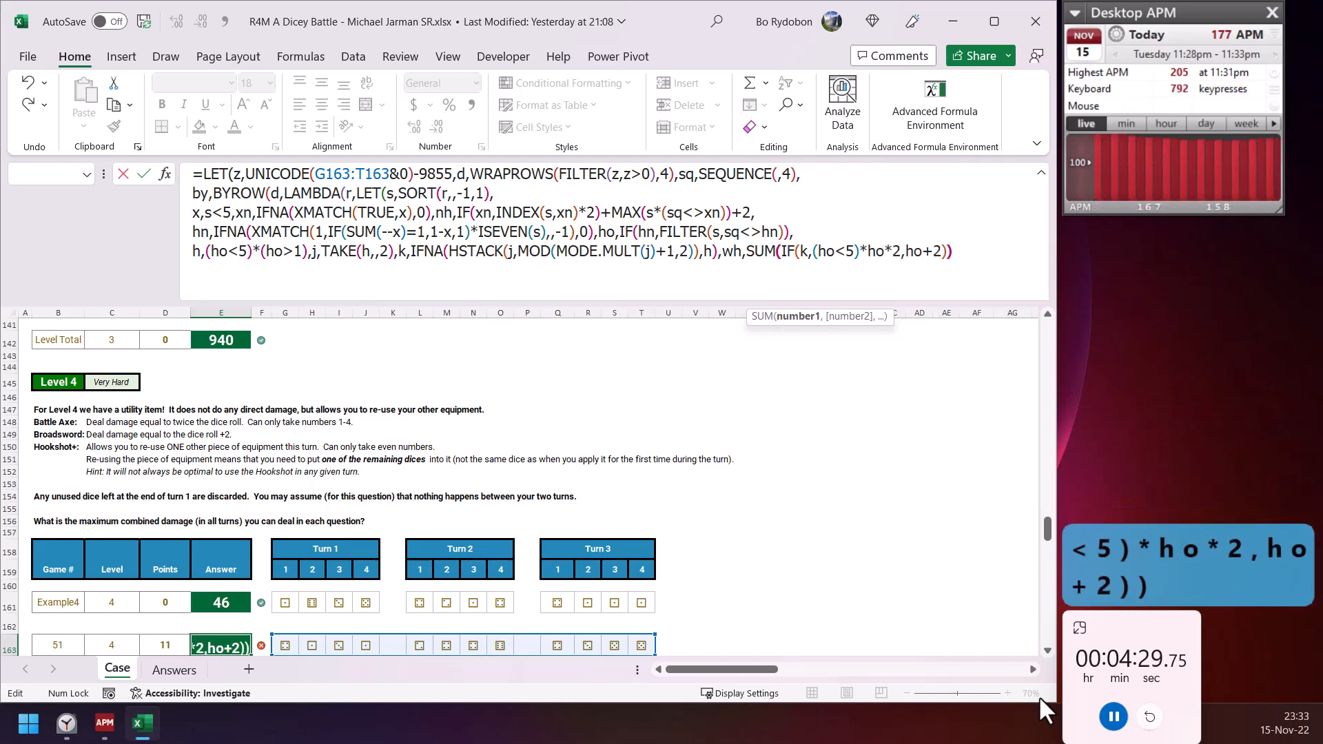
{"action": "type", "text": ","}
- Return MAX(wh,nh) from the inner LET on a new line and close the LAMBDA and BYROW
{"action": "key", "text": "alt+Return"}
{"action": "type", "text": "max"}
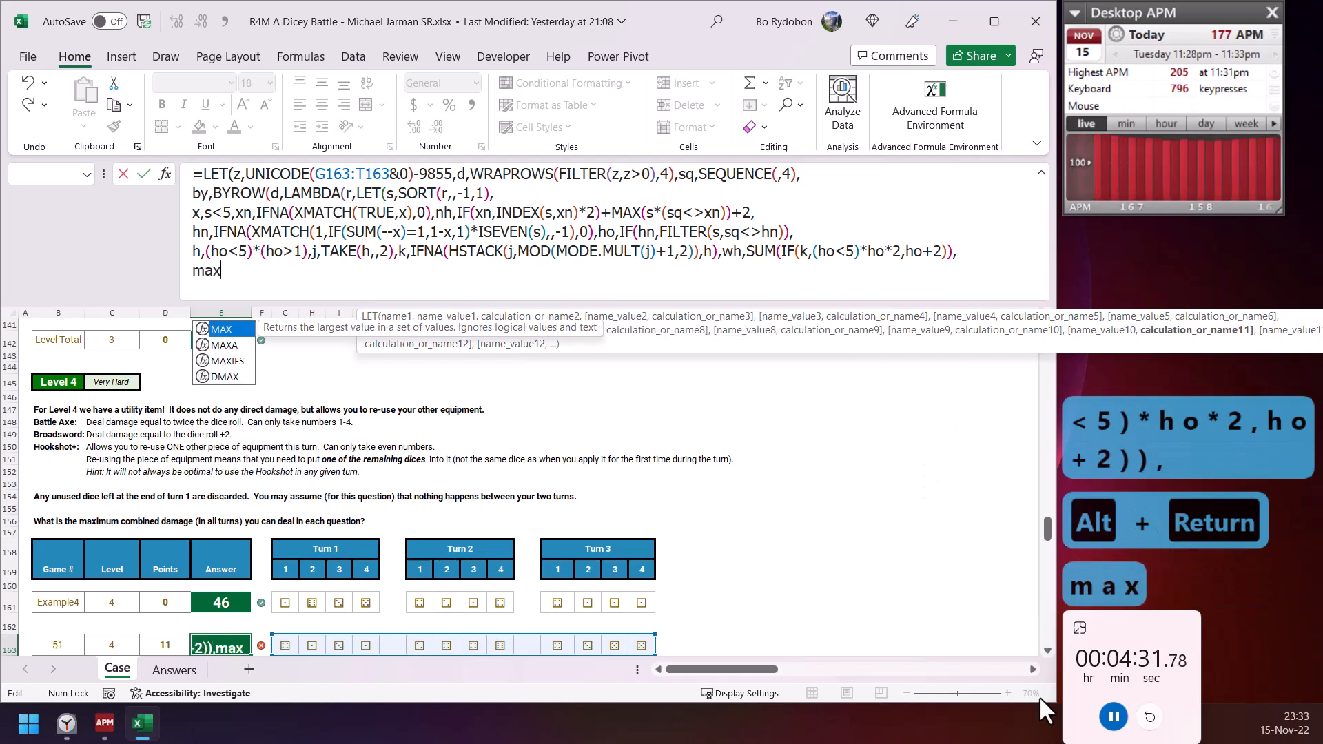
{"action": "key", "text": "Tab"}
{"action": "type", "text": "wh,nh"}
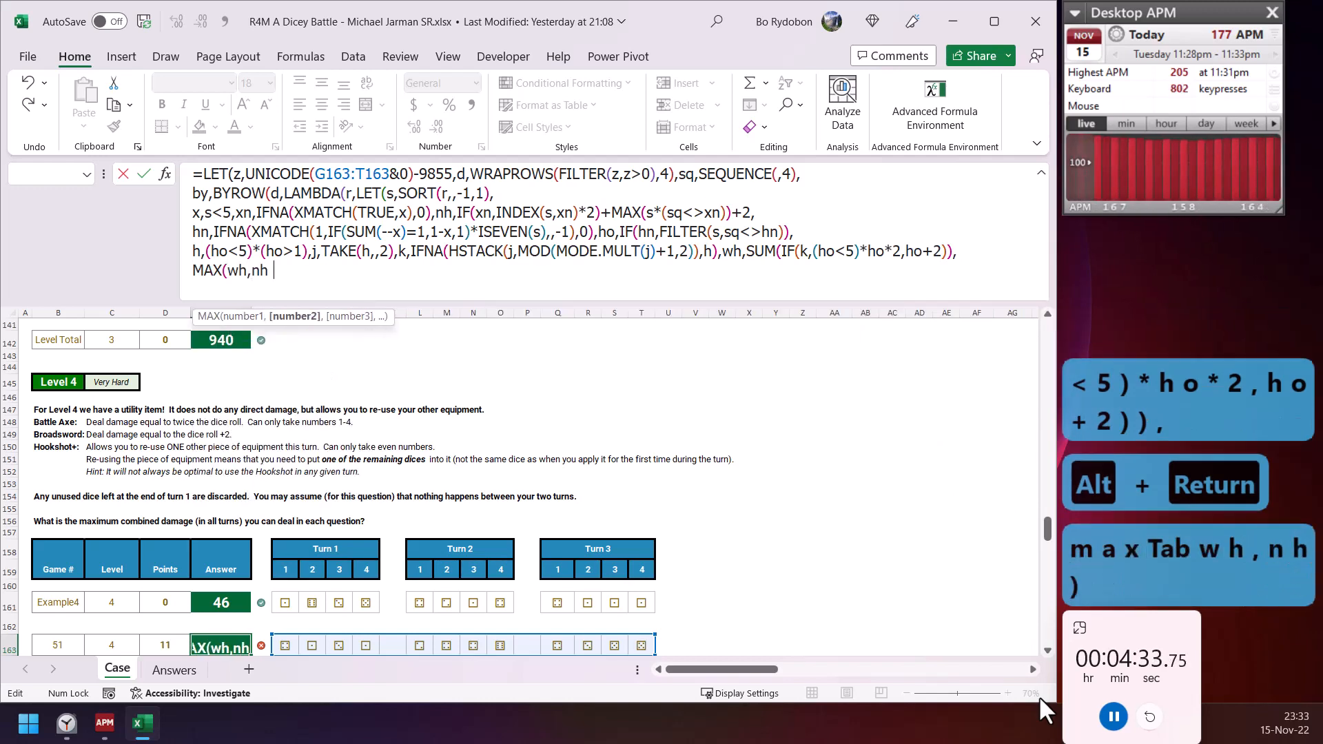
{"action": "type", "text": "))))"}
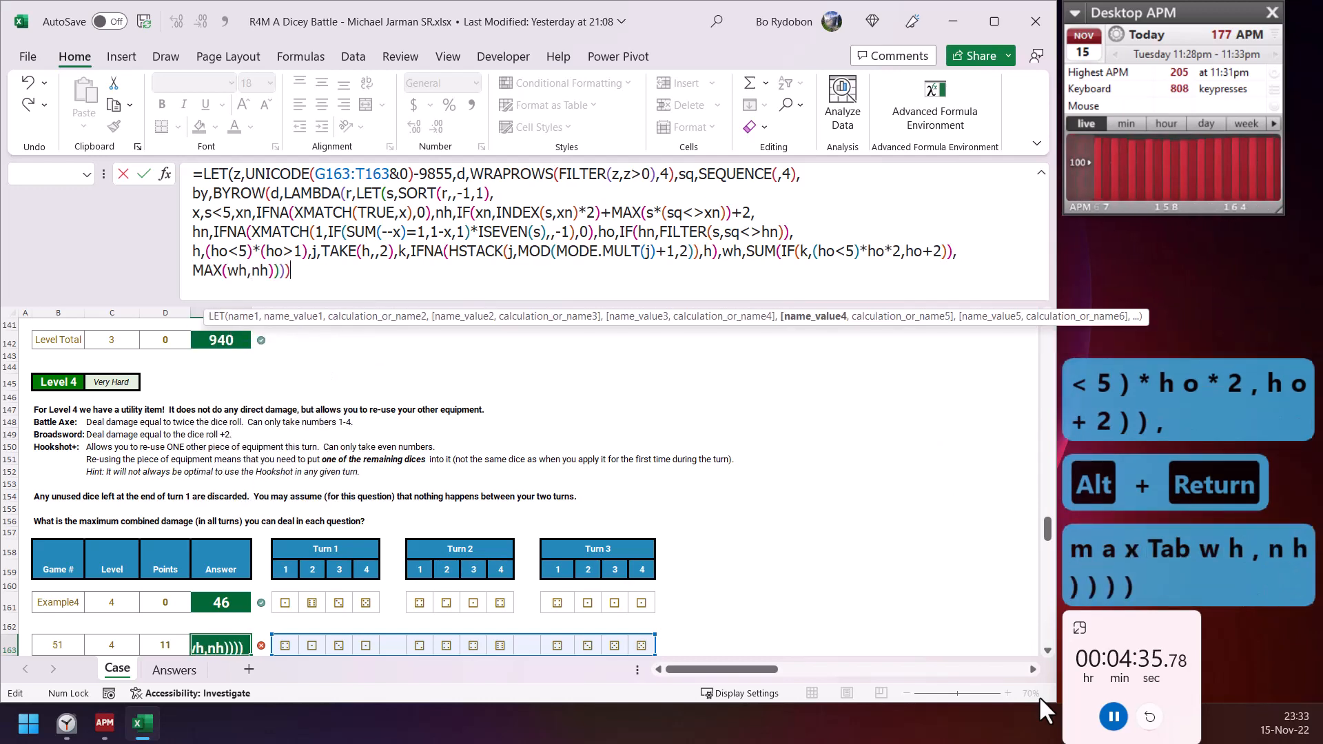
- Make SUM(by) the final result of the outer LET and enter the formula for game 51
{"action": "type", "text": ",sum"}
{"action": "key", "text": "Tab"}
{"action": "type", "text": "by)"}
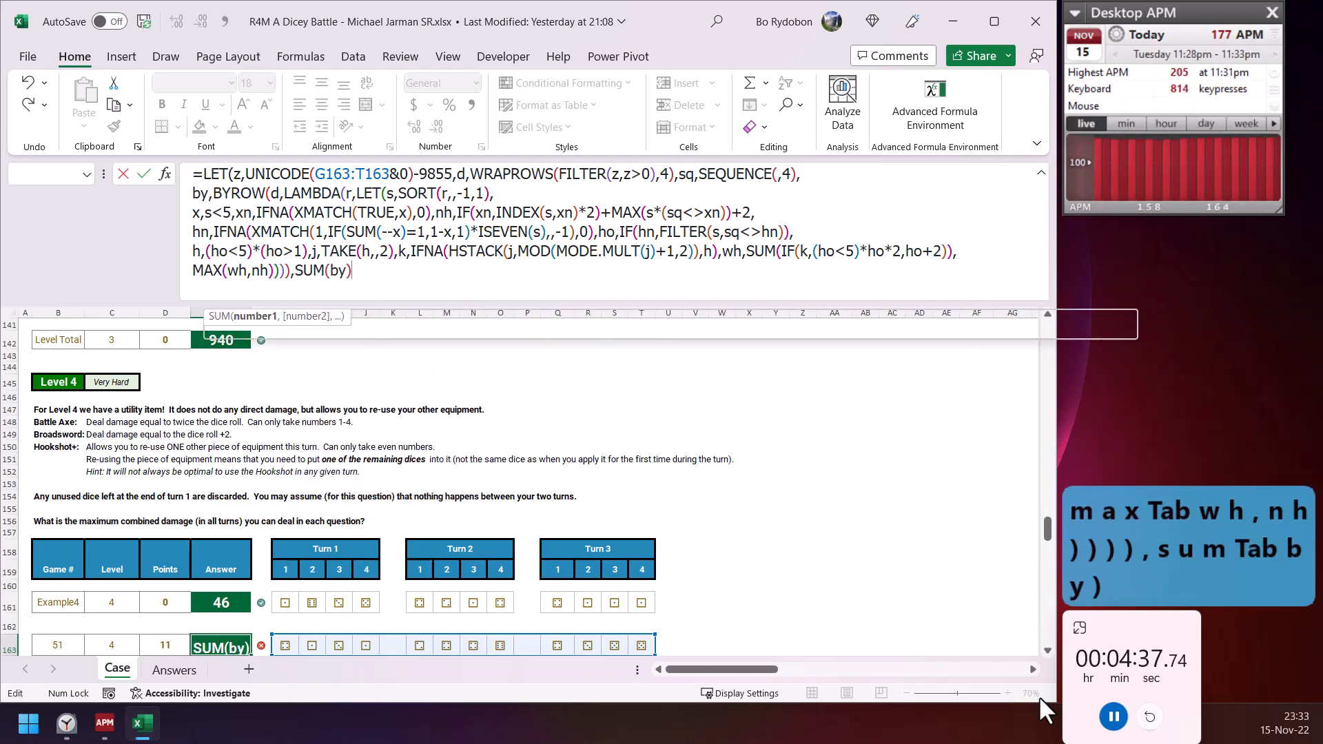
{"action": "type", "text": ")"}
{"action": "key", "text": "ctrl+Return"}
- Fill the game 51 formula down through the game 70 answer
{"action": "key", "text": "ctrl+shift+Down"}
{"action": "key", "text": "shift+Up"}
{"action": "key", "text": "shift+Up"}
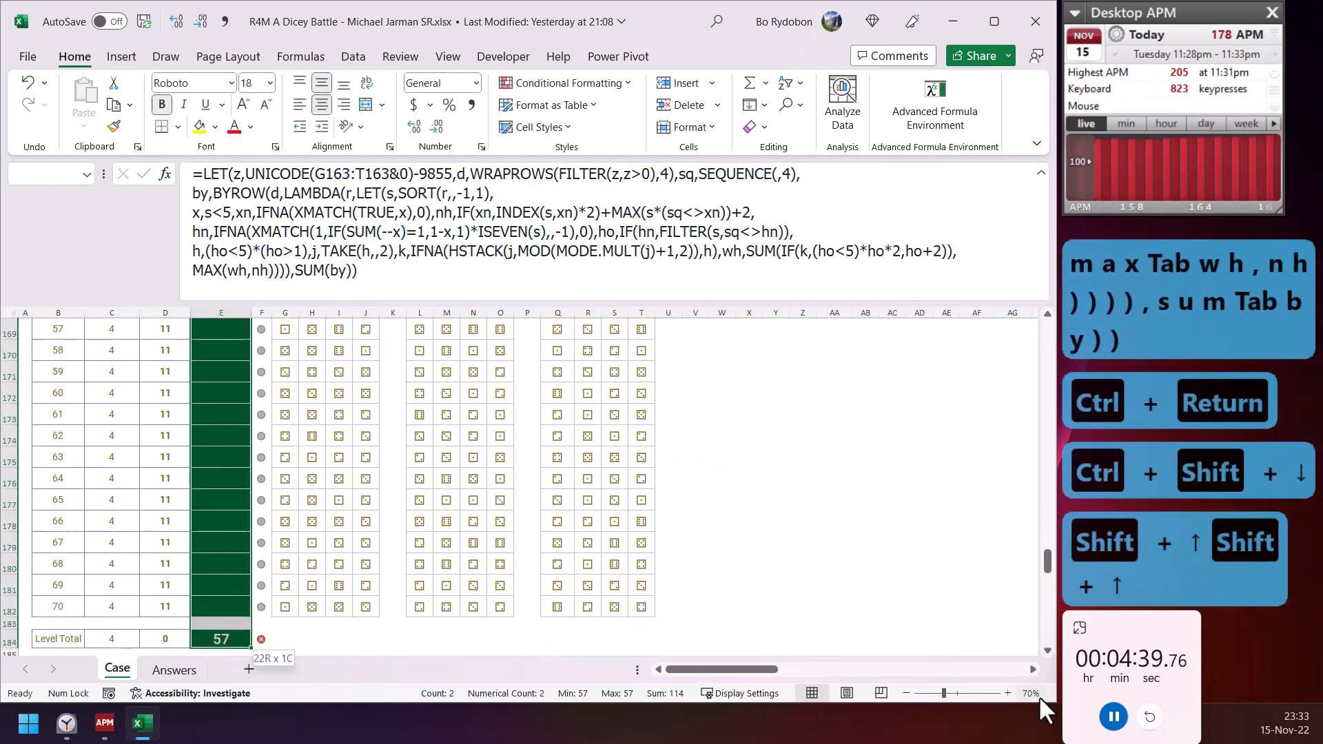
{"action": "key", "text": "ctrl+d"}
- Copy the Level 4 formula from the game 70 answer into the game 71 answer cell of Level 5
{"action": "key", "text": "ctrl+Down"}
{"action": "key", "text": "ctrl+c"}
{"action": "key", "text": "ctrl+Down"}
{"action": "key", "text": "ctrl+Down"}
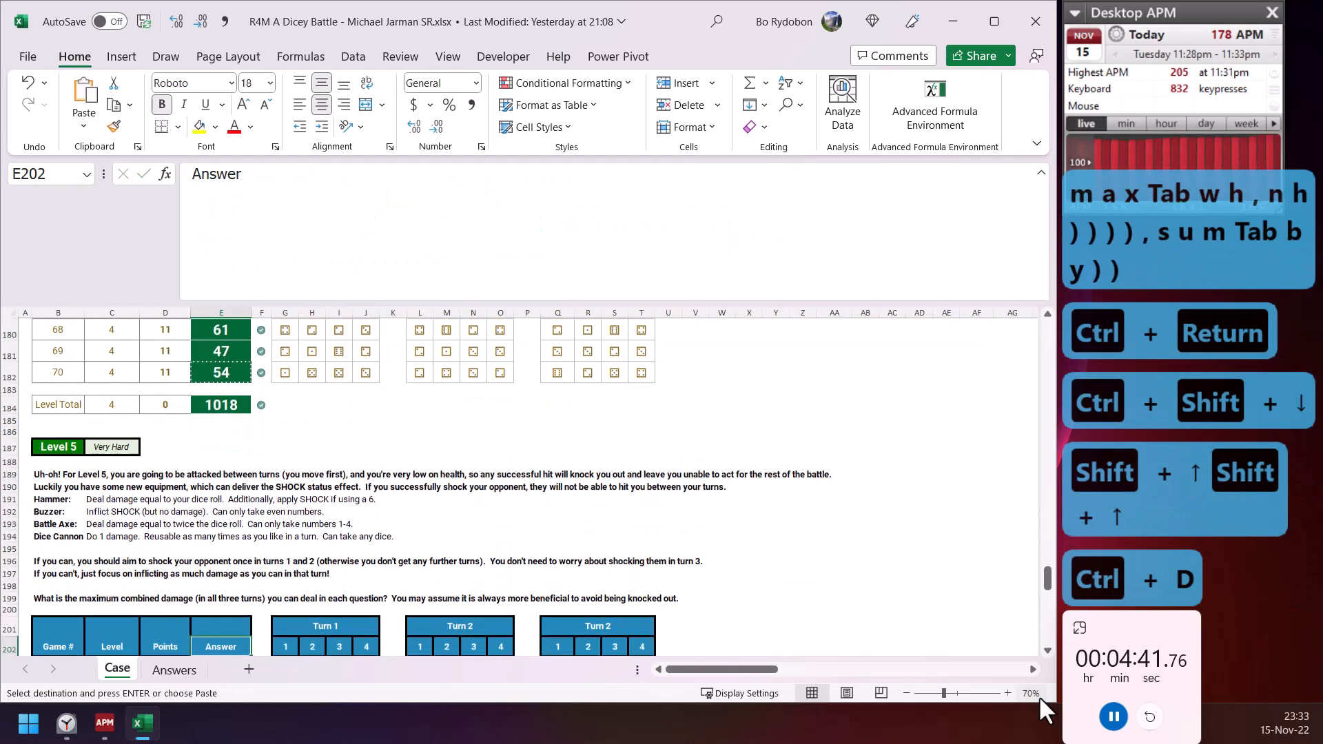
{"action": "key", "text": "ctrl+Down"}
{"action": "key", "text": "Down"}
{"action": "key", "text": "Down"}
{"action": "key", "text": "ctrl+v"}
- Replace the wrap count of WRAPROWS in the game 71 formula with SUM((z>0)/3)
{"action": "key", "text": "F2"}
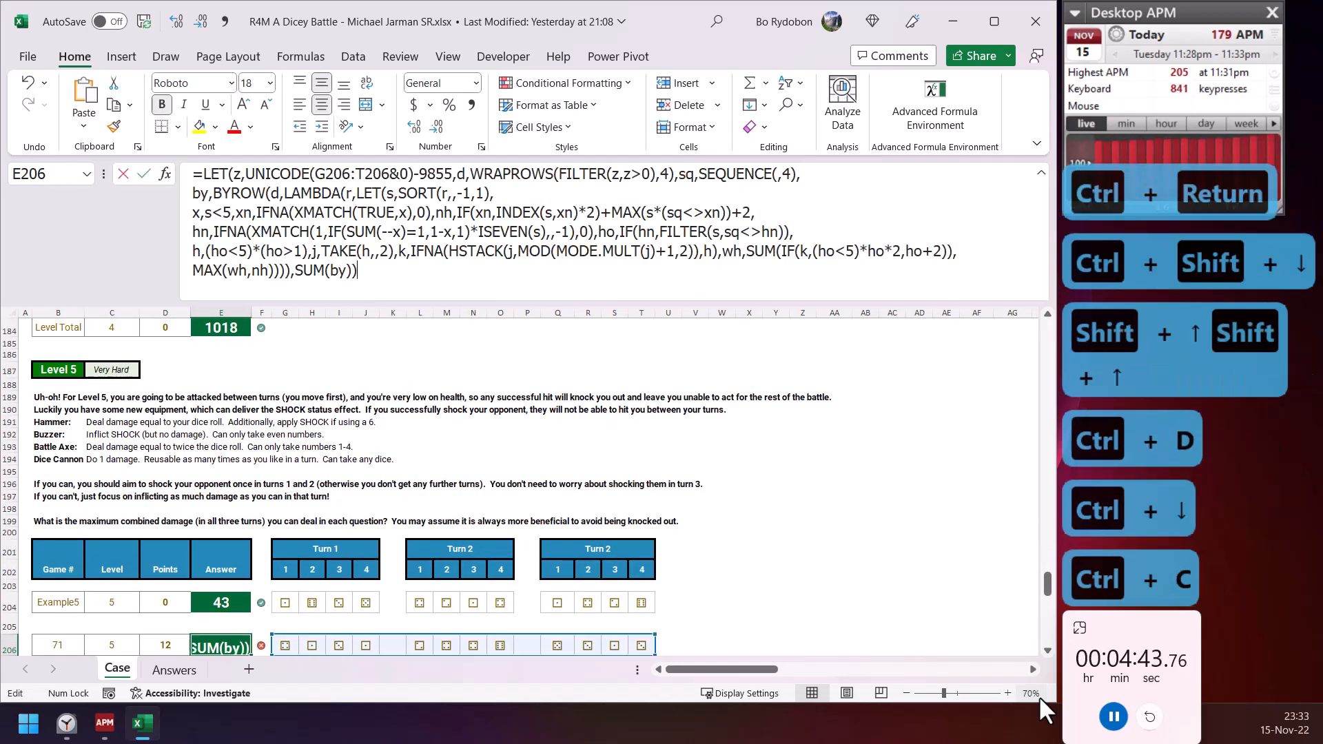
{"action": "key", "text": "Up"}
{"action": "key", "text": "Up"}
{"action": "key", "text": "Up"}
{"action": "key", "text": "Up"}
{"action": "key", "text": "Up"}
{"action": "key", "text": "End"}
{"action": "key", "text": "Left"}
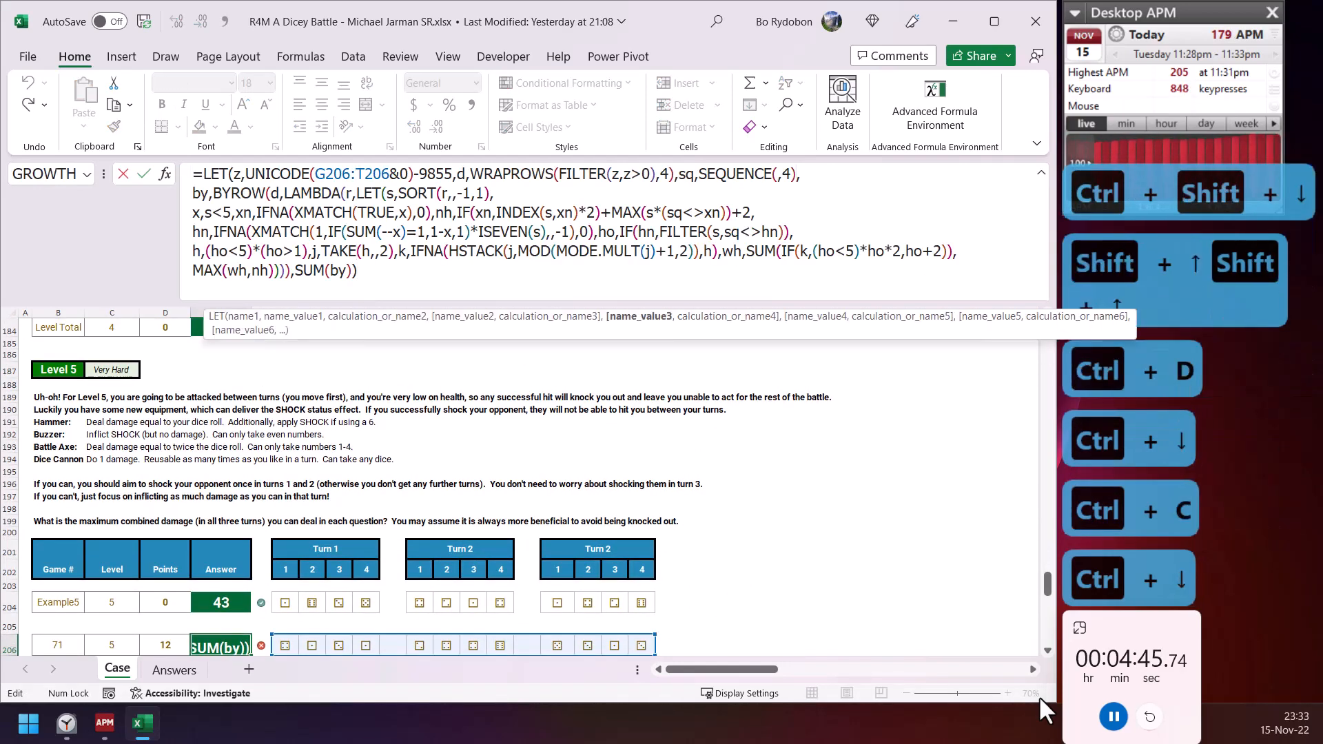
{"action": "key", "text": "Left"}
{"action": "key", "text": "Left"}
{"action": "key", "text": "Left"}
{"action": "key", "text": "Left"}
{"action": "key", "text": "Left"}
{"action": "key", "text": "Left"}
{"action": "key", "text": "Left"}
{"action": "key", "text": "Left"}
{"action": "key", "text": "Left"}
{"action": "key", "text": "Left"}
{"action": "key", "text": "Left"}
{"action": "key", "text": "Left"}
{"action": "key", "text": "Left"}
{"action": "key", "text": "Left"}
{"action": "key", "text": "Left"}
{"action": "key", "text": "Left"}
{"action": "key", "text": "Left"}
{"action": "key", "text": "BackSpace"}
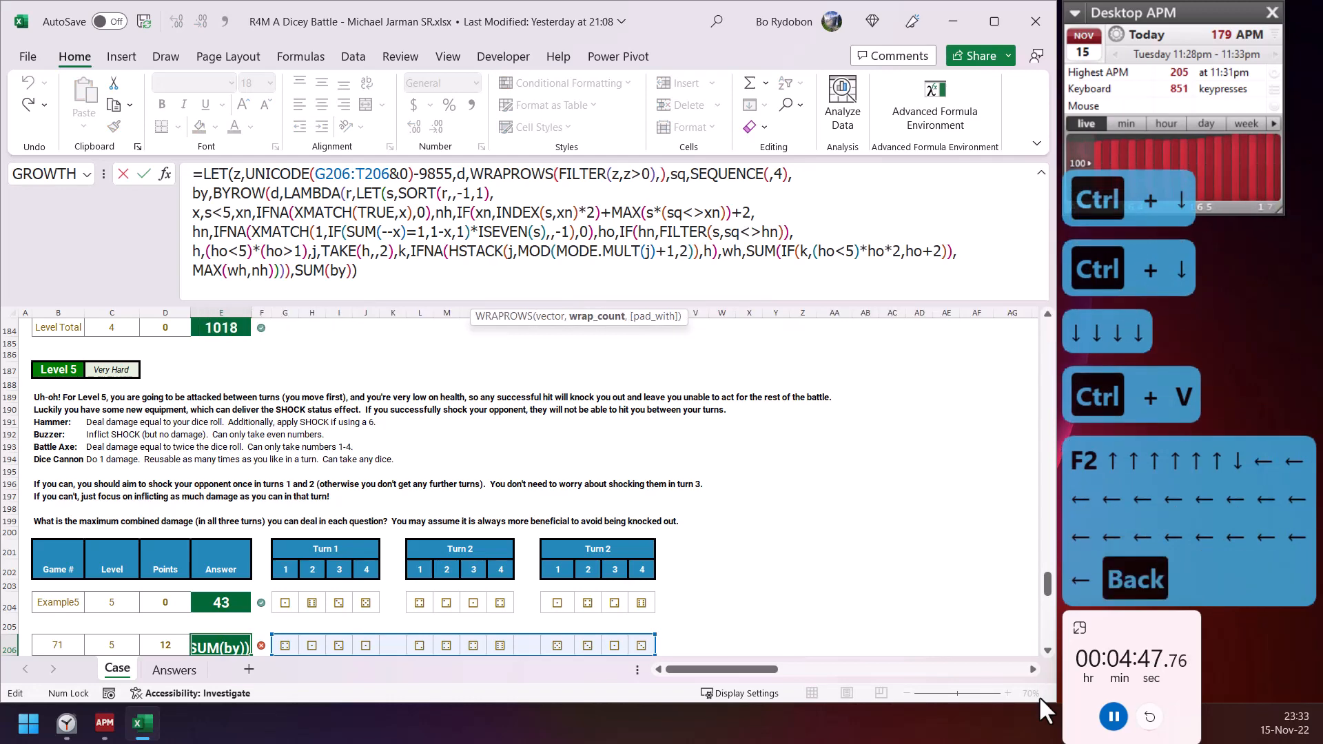
{"action": "type", "text": "sum"}
{"action": "key", "text": "Tab"}
{"action": "type", "text": "(z<"}
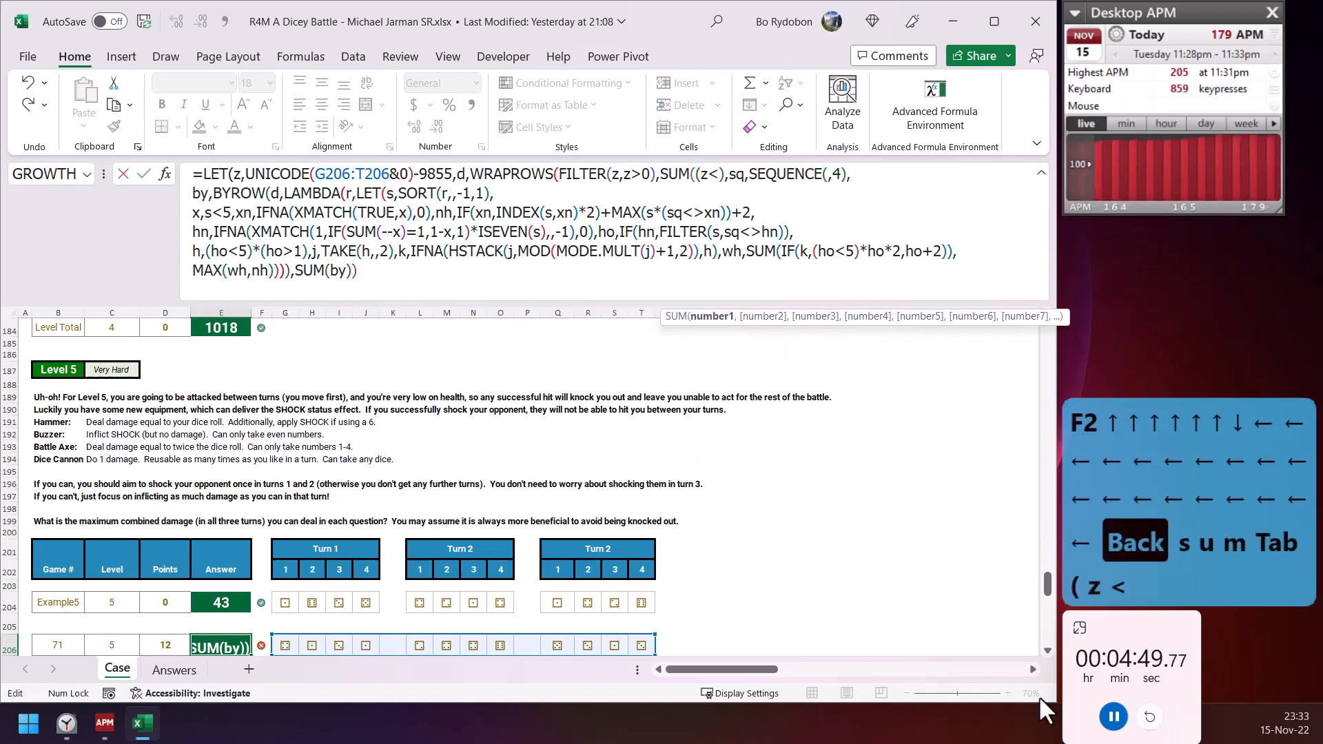
{"action": "type", "text": "0"}
{"action": "key", "text": "BackSpace"}
{"action": "key", "text": "BackSpace"}
{"action": "type", "text": ">0)"}
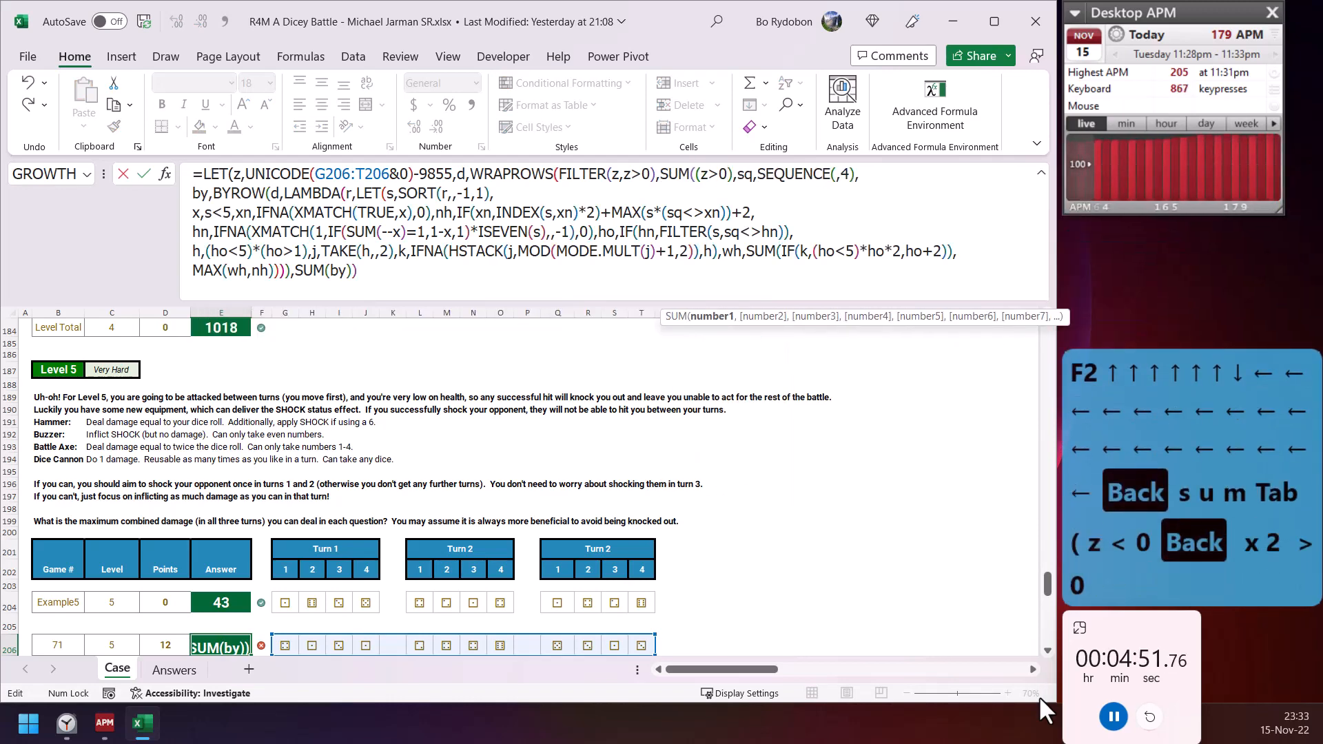
{"action": "type", "text": "/3)"}
- Reuse a copy of SUM((z>0)/3) as the column count of SEQUENCE in the definition of sq
{"action": "key", "text": "shift+Left"}
{"action": "key", "text": "shift+Left"}
{"action": "key", "text": "shift+Left"}
{"action": "key", "text": "shift+Left"}
{"action": "key", "text": "shift+Left"}
{"action": "key", "text": "shift+Left"}
{"action": "key", "text": "shift+Left"}
{"action": "key", "text": "shift+Left"}
{"action": "key", "text": "shift+Left"}
{"action": "key", "text": "shift+Left"}
{"action": "key", "text": "shift+Left"}
{"action": "key", "text": "shift+Left"}
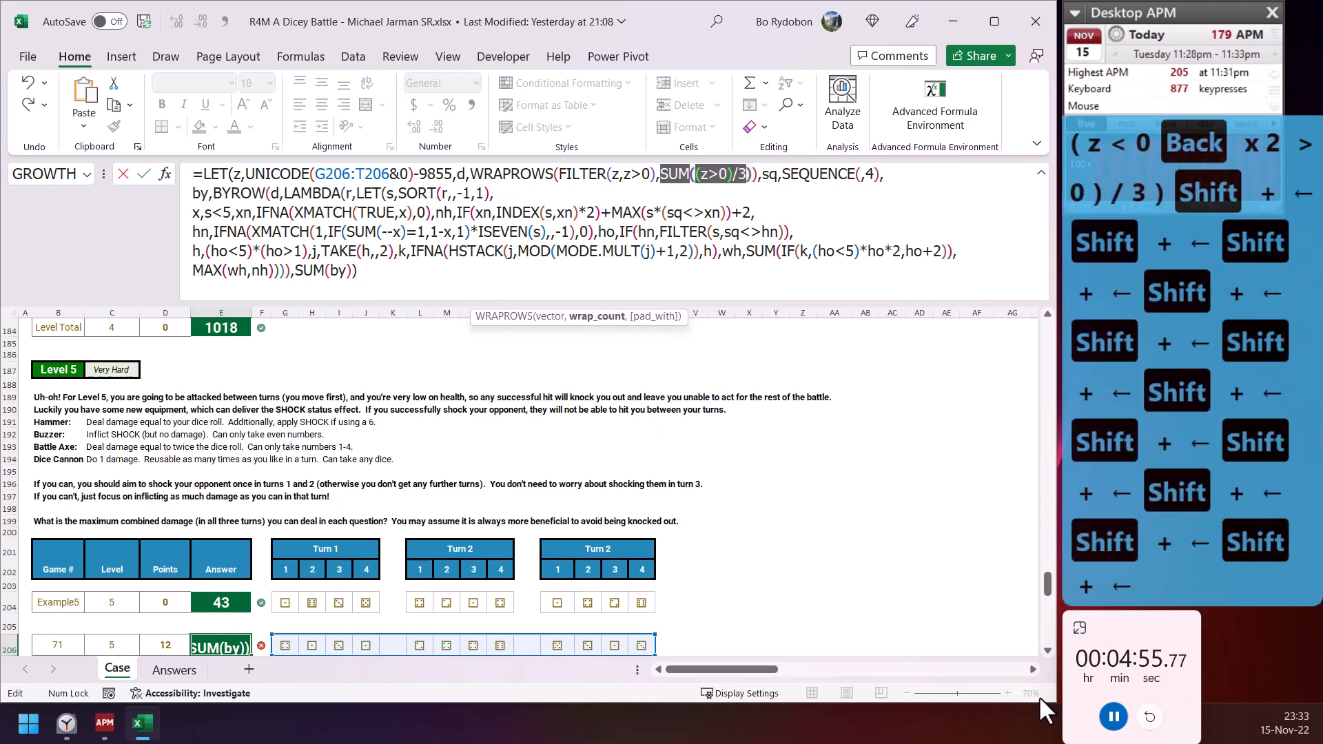
{"action": "key", "text": "Return"}
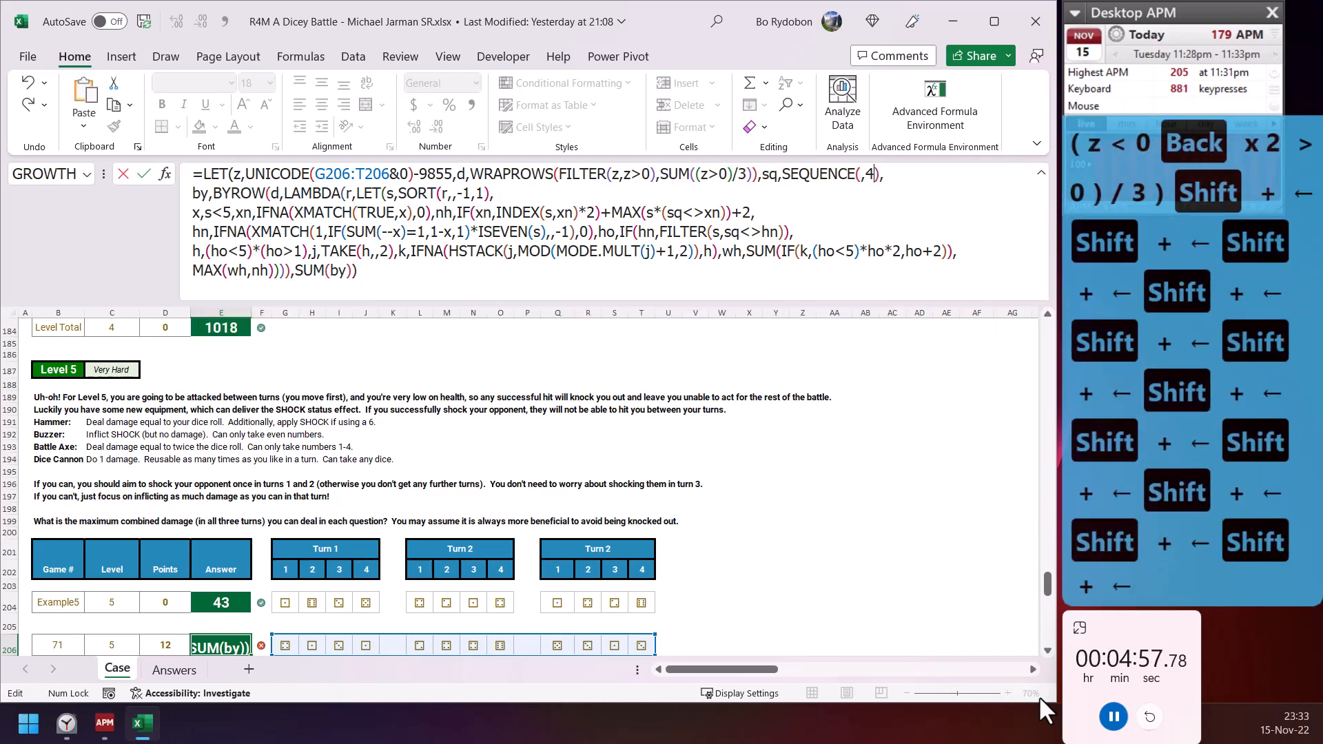
{"action": "key", "text": "Up"}
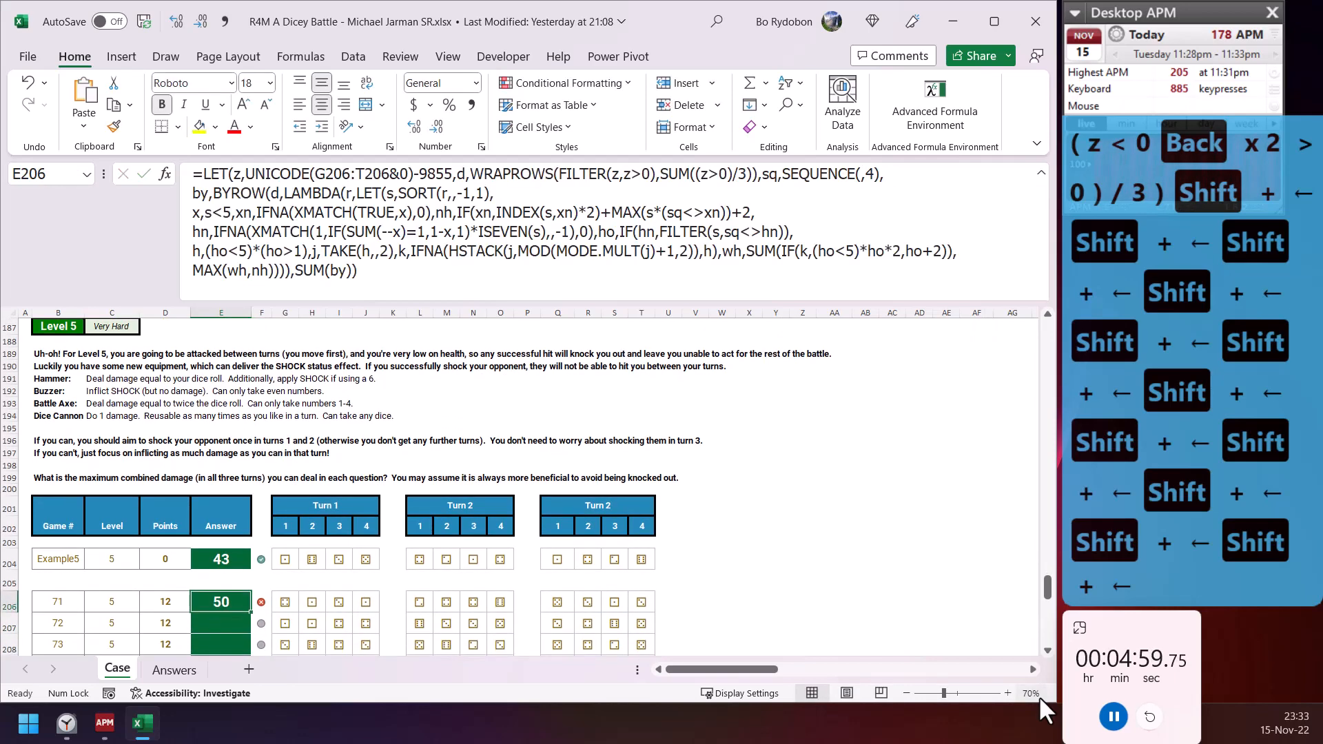
{"action": "key", "text": "F2"}
{"action": "key", "text": "Up"}
{"action": "key", "text": "Up"}
{"action": "key", "text": "Up"}
{"action": "key", "text": "Up"}
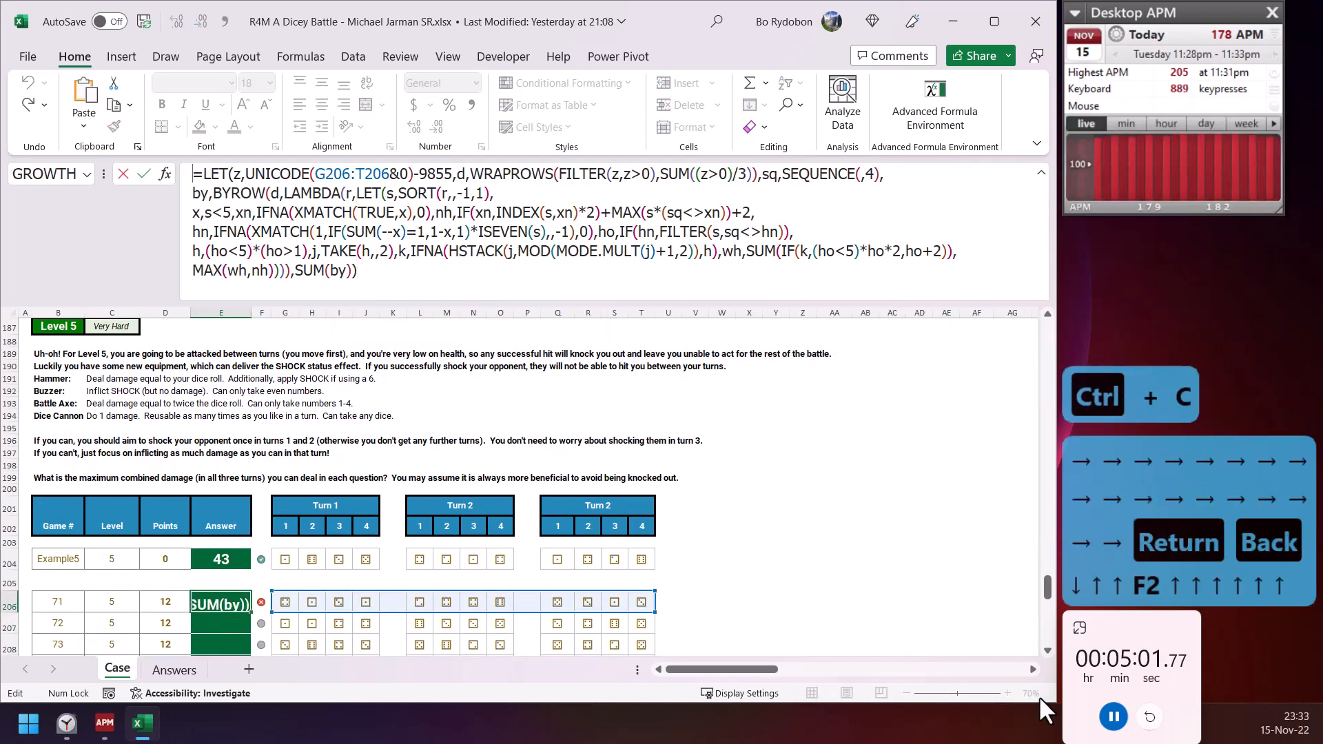
{"action": "key", "text": "Up"}
{"action": "key", "text": "Up"}
{"action": "key", "text": "Down"}
{"action": "key", "text": "Left"}
{"action": "key", "text": "Left"}
{"action": "key", "text": "BackSpace"}
{"action": "key", "text": "ctrl+v"}
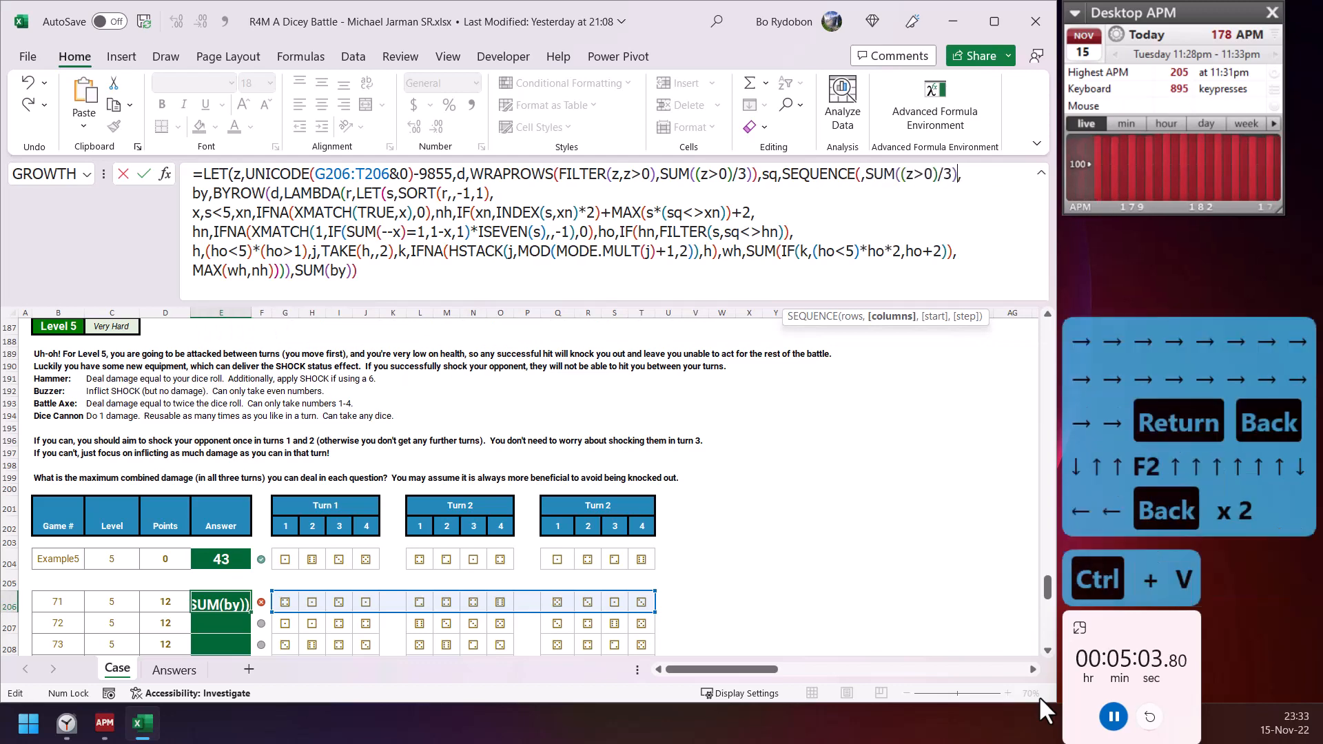
{"action": "type", "text": ")"}
- Replace everything after the sq definition with a new line defining re, starting with REDUCE(100,SEQUENCE(3)
{"action": "key", "text": "alt+Return"}
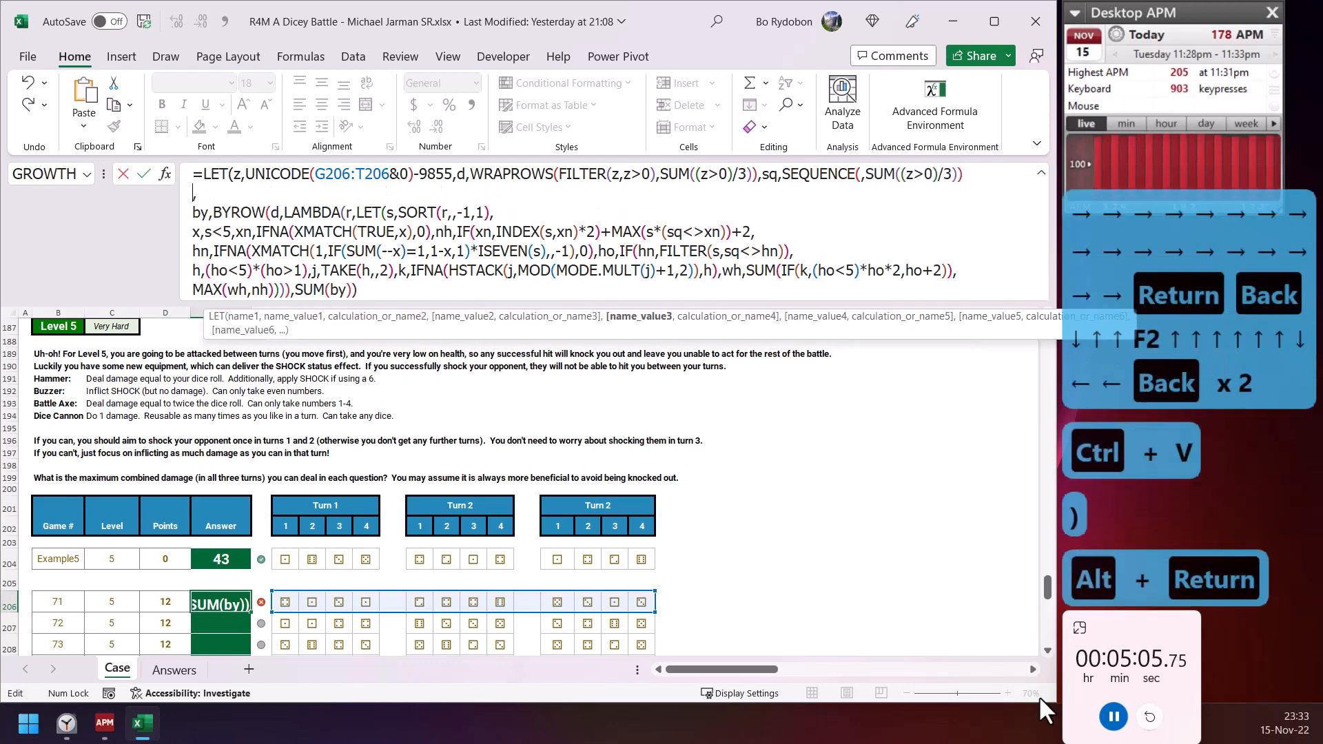
{"action": "key", "text": "BackSpace"}
{"action": "key", "text": "Right"}
{"action": "key", "text": "alt+Return"}
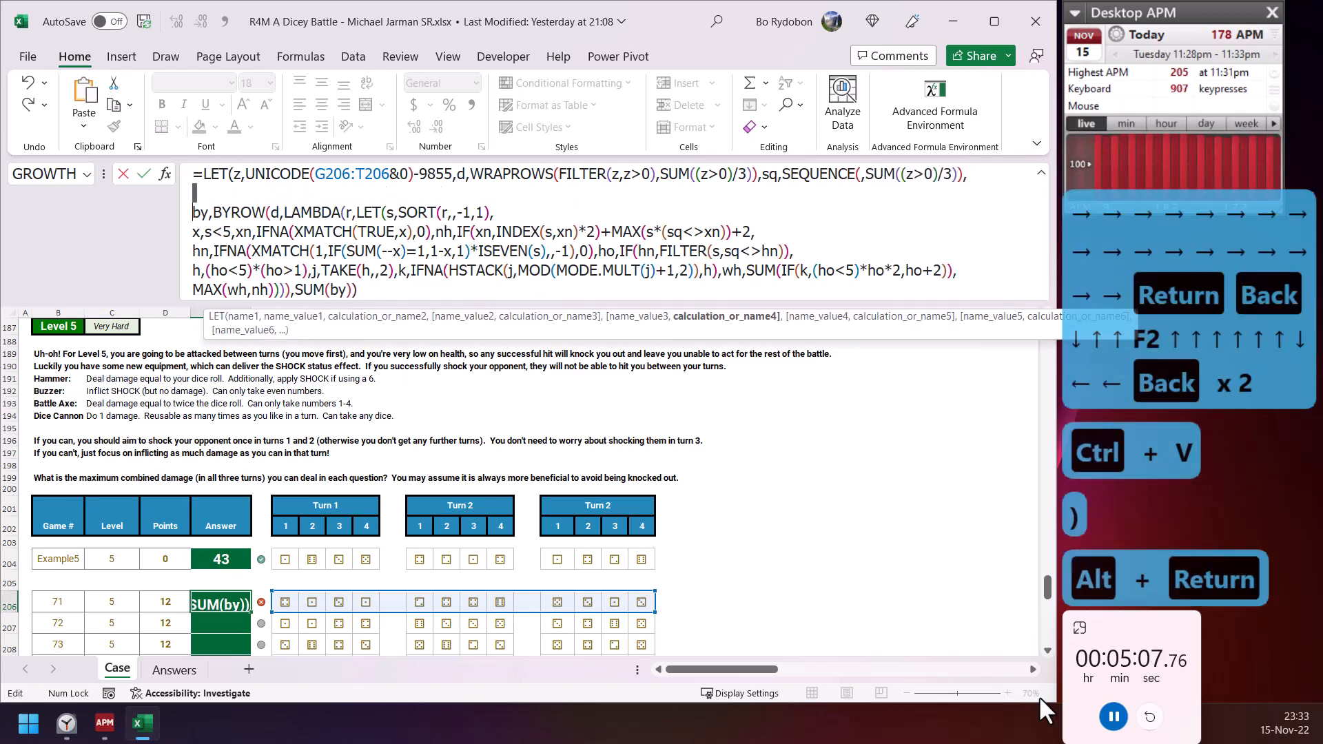
{"action": "key", "text": "ctrl+shift+Down"}
{"action": "key", "text": "ctrl+shift+Down"}
{"action": "key", "text": "ctrl+shift+Down"}
{"action": "key", "text": "ctrl+shift+Down"}
{"action": "key", "text": "ctrl+shift+Down"}
{"action": "key", "text": "ctrl+shift+Down"}
{"action": "key", "text": "ctrl+shift+Down"}
{"action": "type", "text": "re,r"}
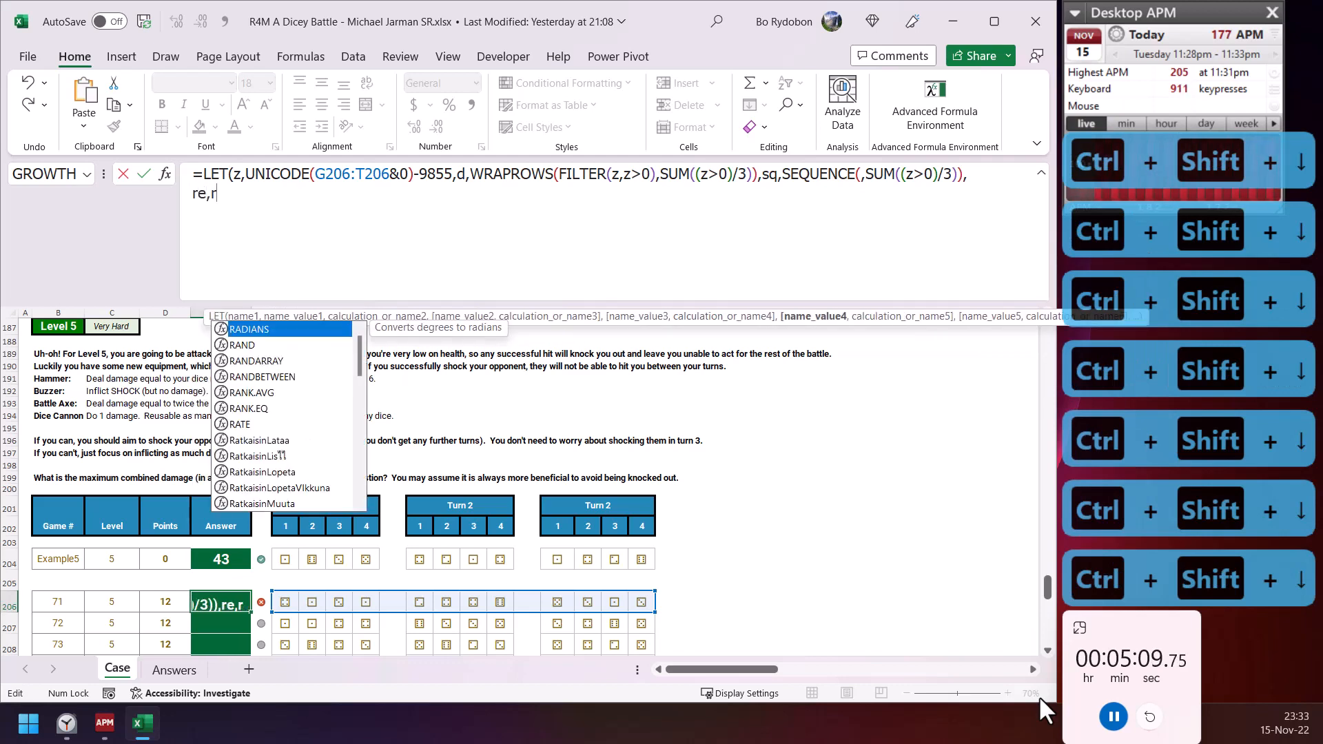
{"action": "type", "text": "ed"}
{"action": "key", "text": "Tab"}
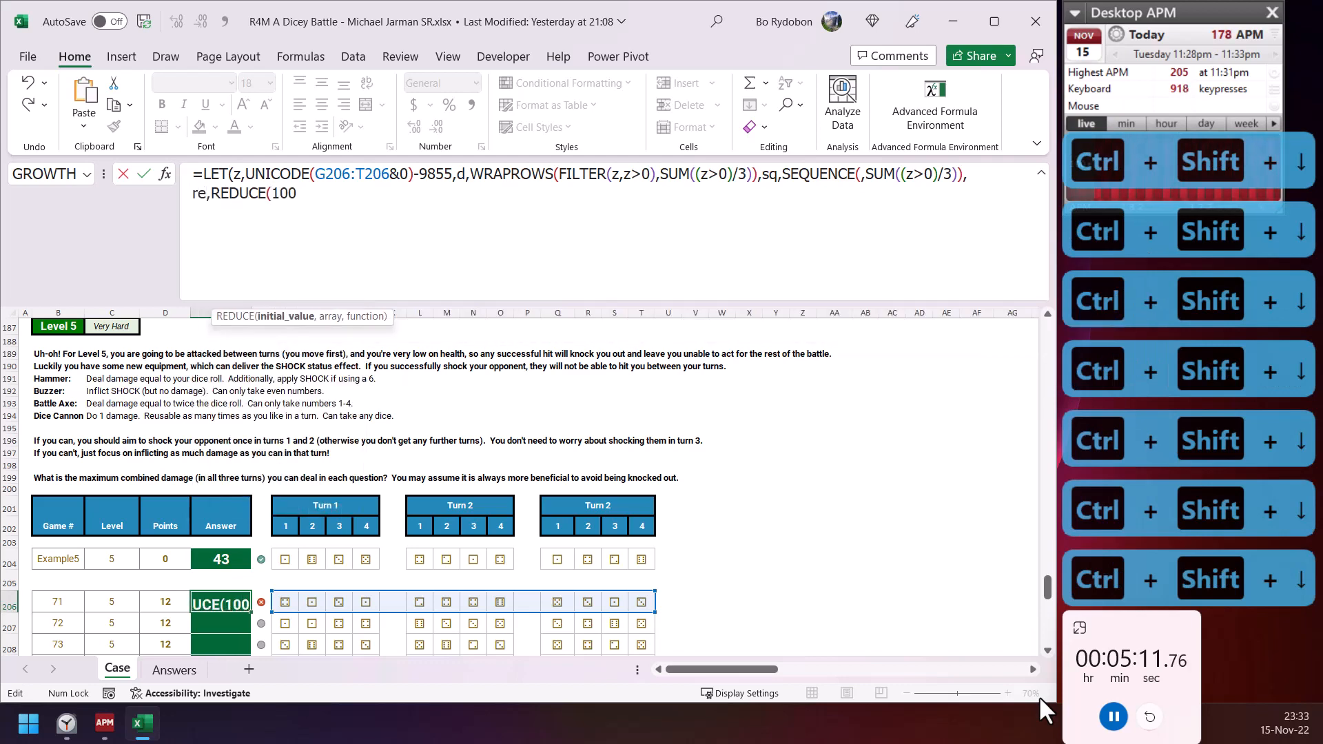
{"action": "type", "text": "100,seq"}
{"action": "key", "text": "Tab"}
{"action": "type", "text": "3)"}
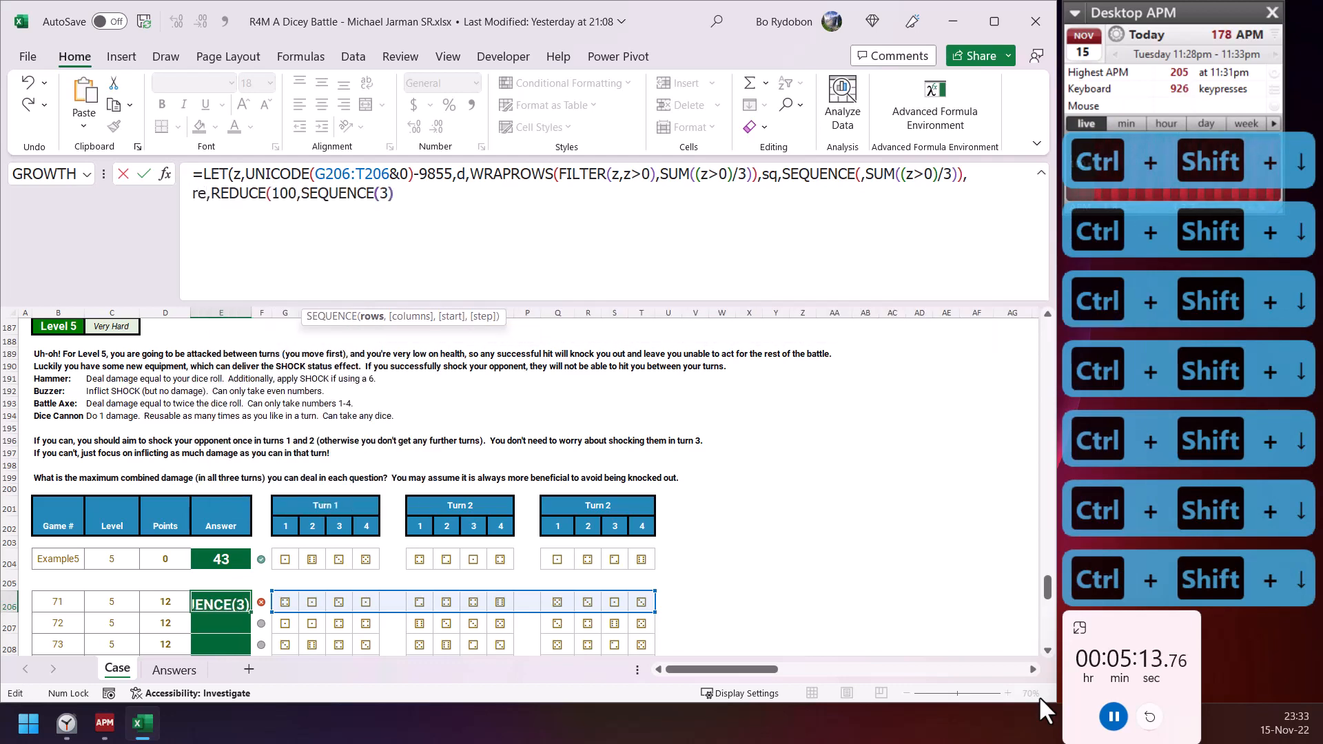
- Give REDUCE a LAMBDA with parameters p and n, and open a LET inside it
{"action": "type", "text": ",lam"}
{"action": "key", "text": "Tab"}
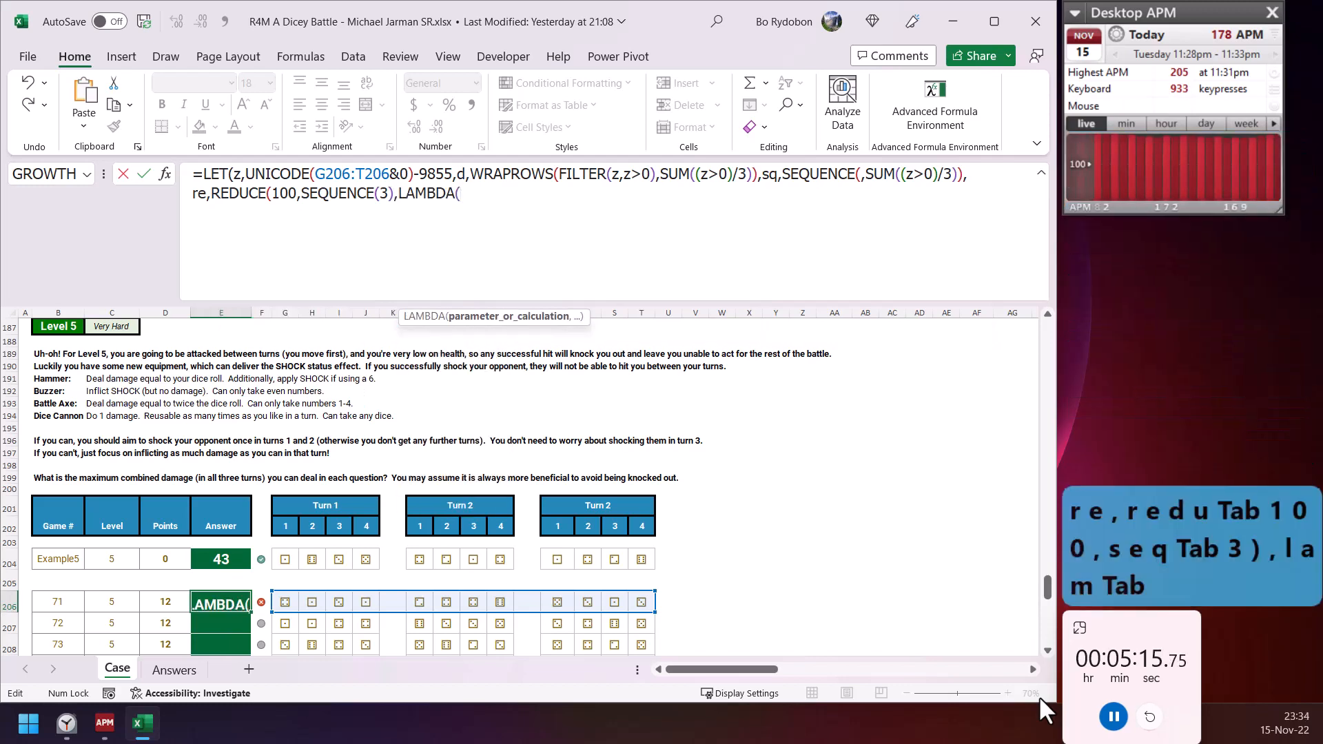
{"action": "type", "text": "p,n,"}
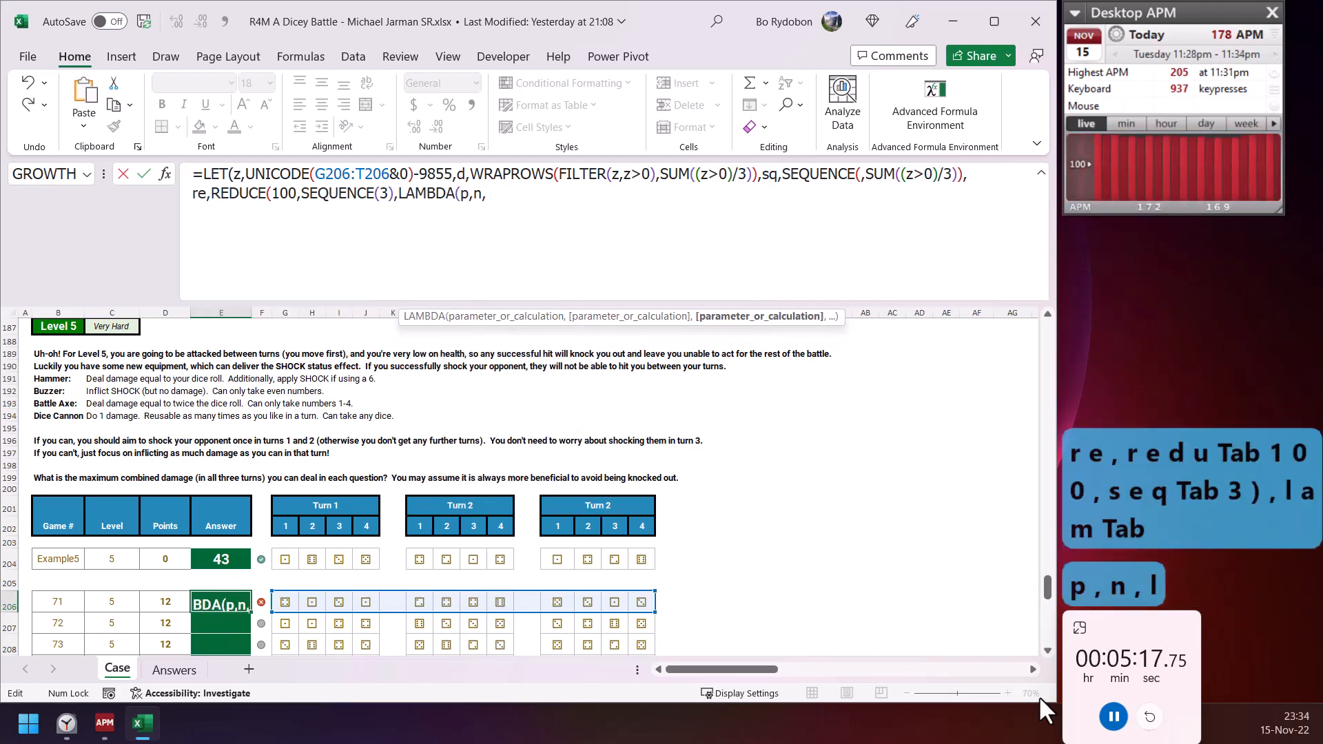
{"action": "type", "text": "let"}
{"action": "key", "text": "Tab"}
- Define s in the inner LET as SORT(INDEX(d,n,),,-1,1)
{"action": "type", "text": "s,sort"}
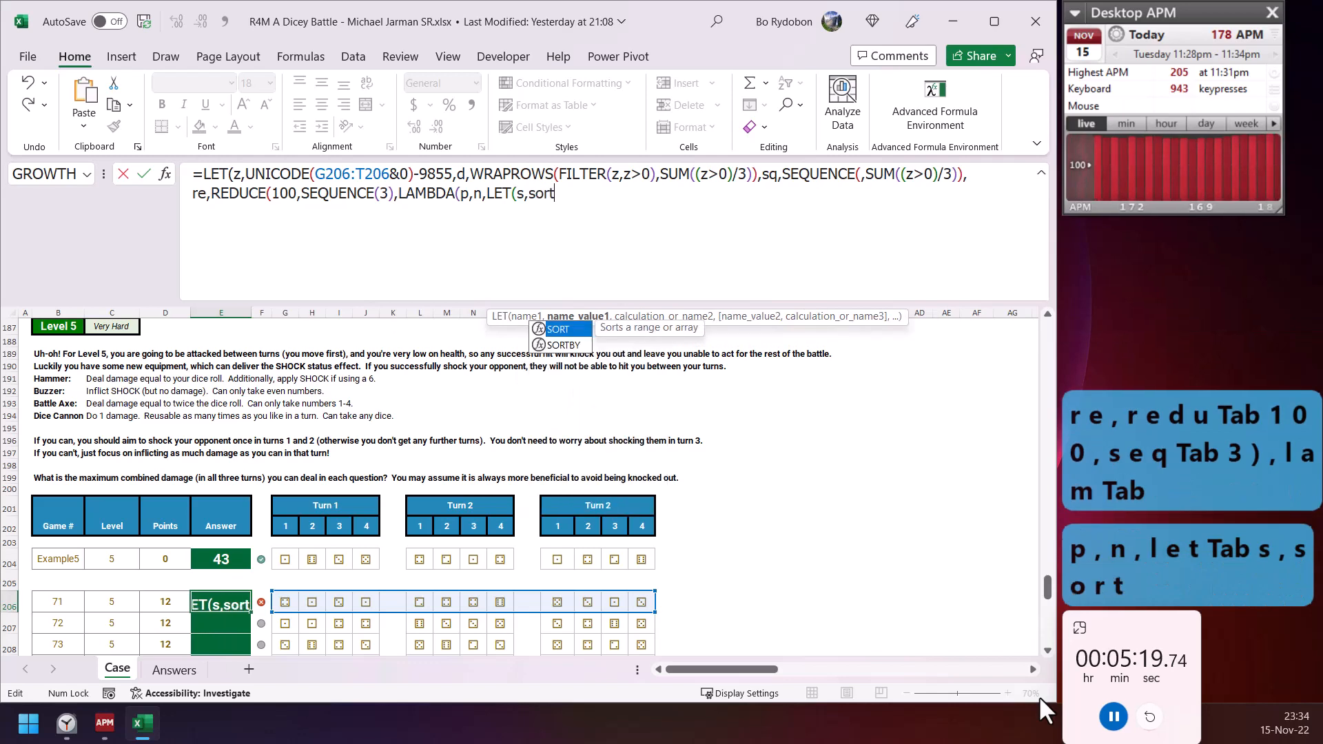
{"action": "key", "text": "Tab"}
{"action": "type", "text": "index"}
{"action": "key", "text": "Tab"}
{"action": "type", "text": "d"}
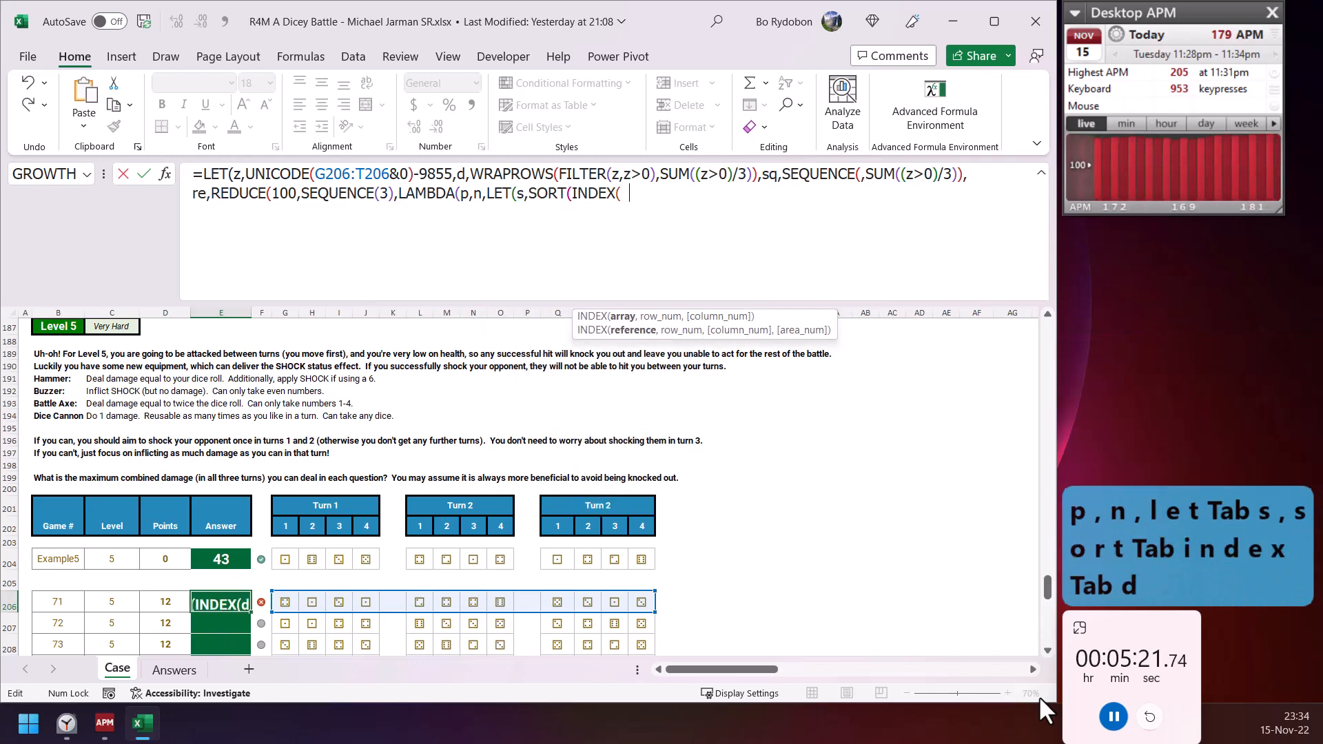
{"action": "type", "text": ",n,"}
{"action": "key", "text": "BackSpace"}
{"action": "type", "text": "n,)"}
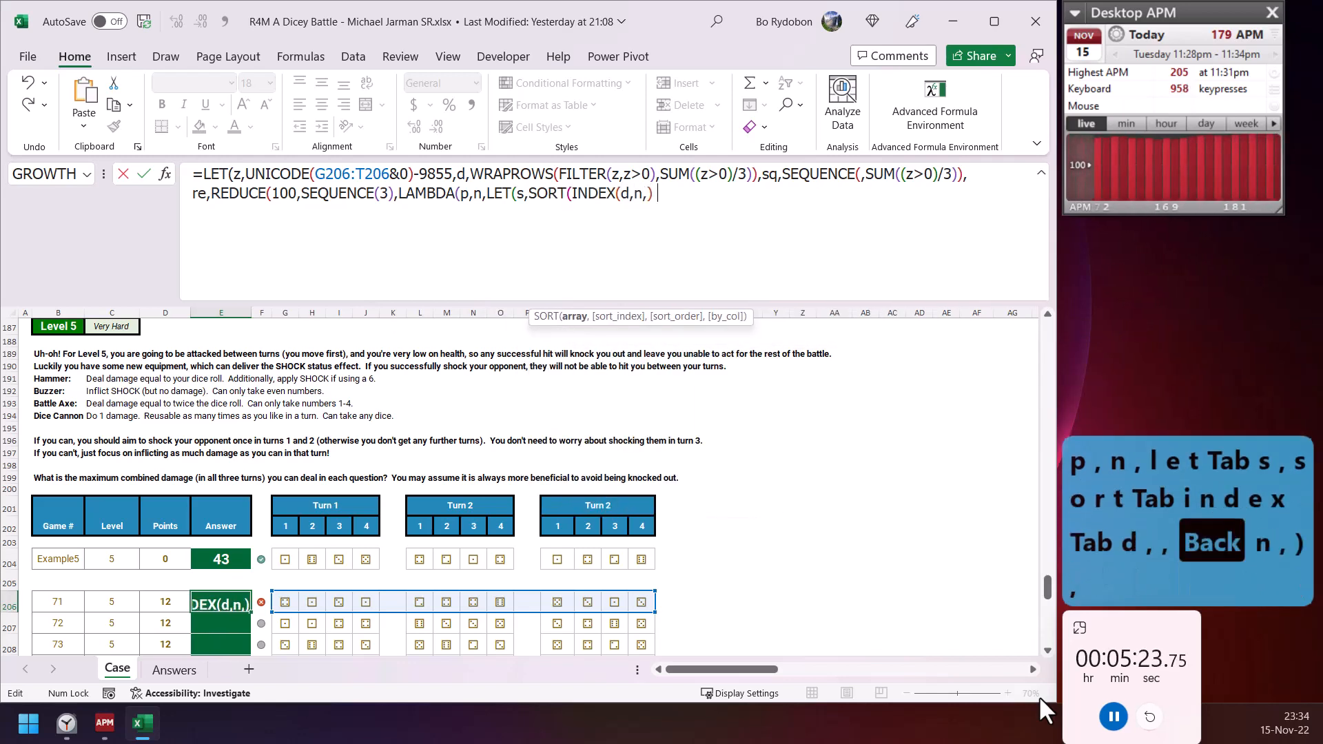
{"action": "type", "text": ",,-1,1)"}
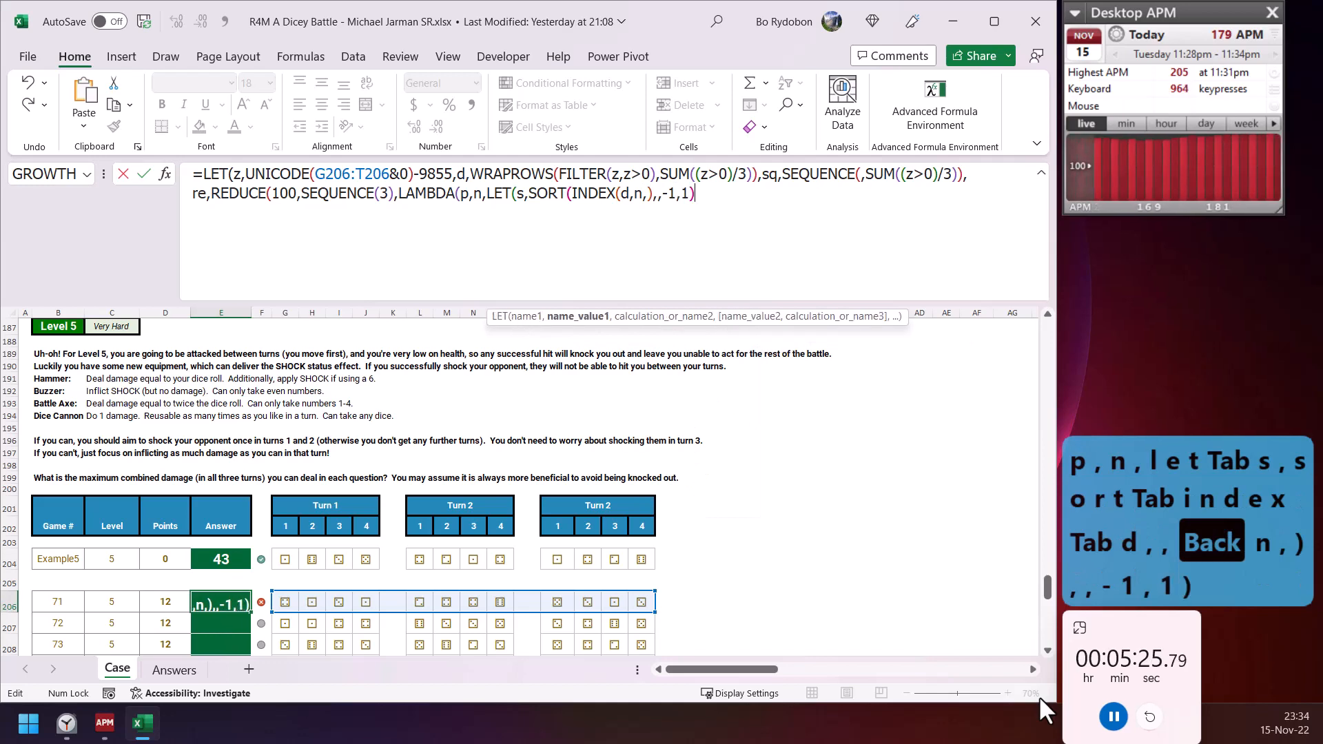
{"action": "type", "text": ","}
- Add the name sh on a new line and begin its value with IF(n=3,0,IFNA(
{"action": "key", "text": "alt+Return"}
{"action": "type", "text": "sh,if"}
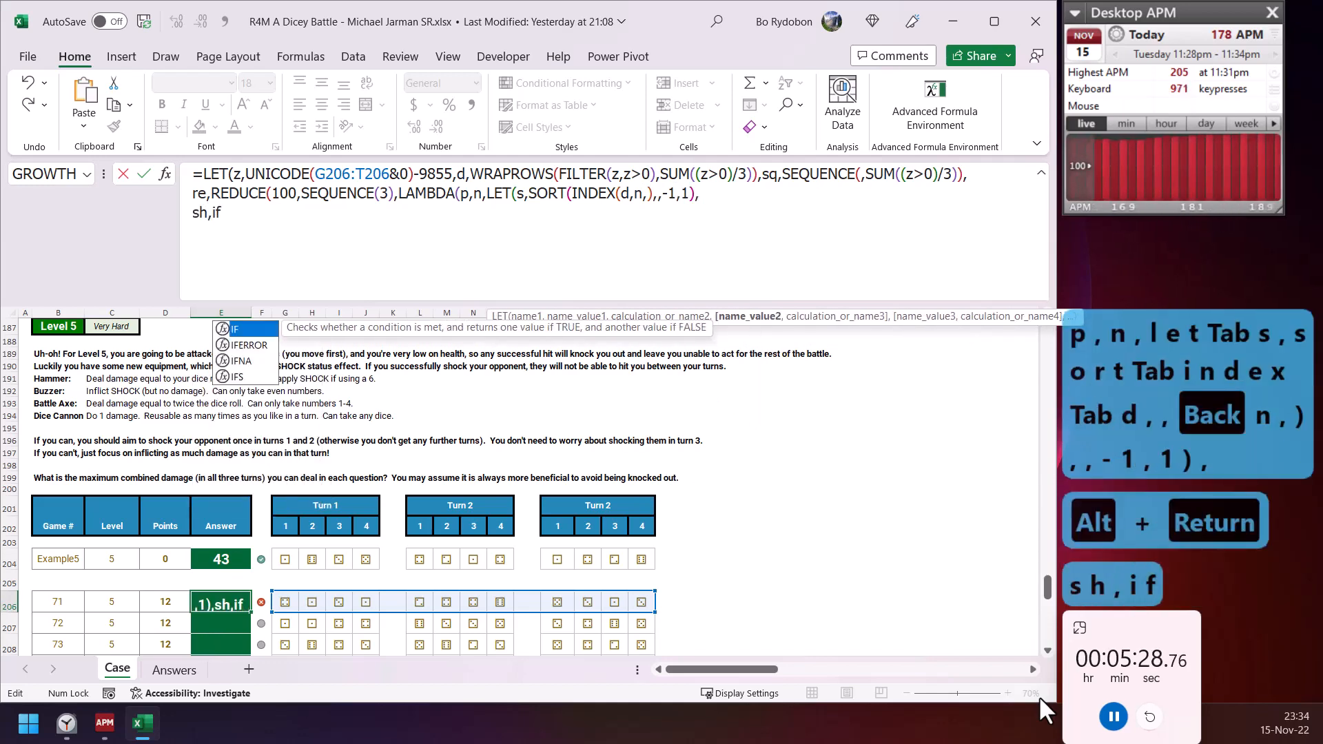
{"action": "key", "text": "Tab"}
{"action": "type", "text": "n"}
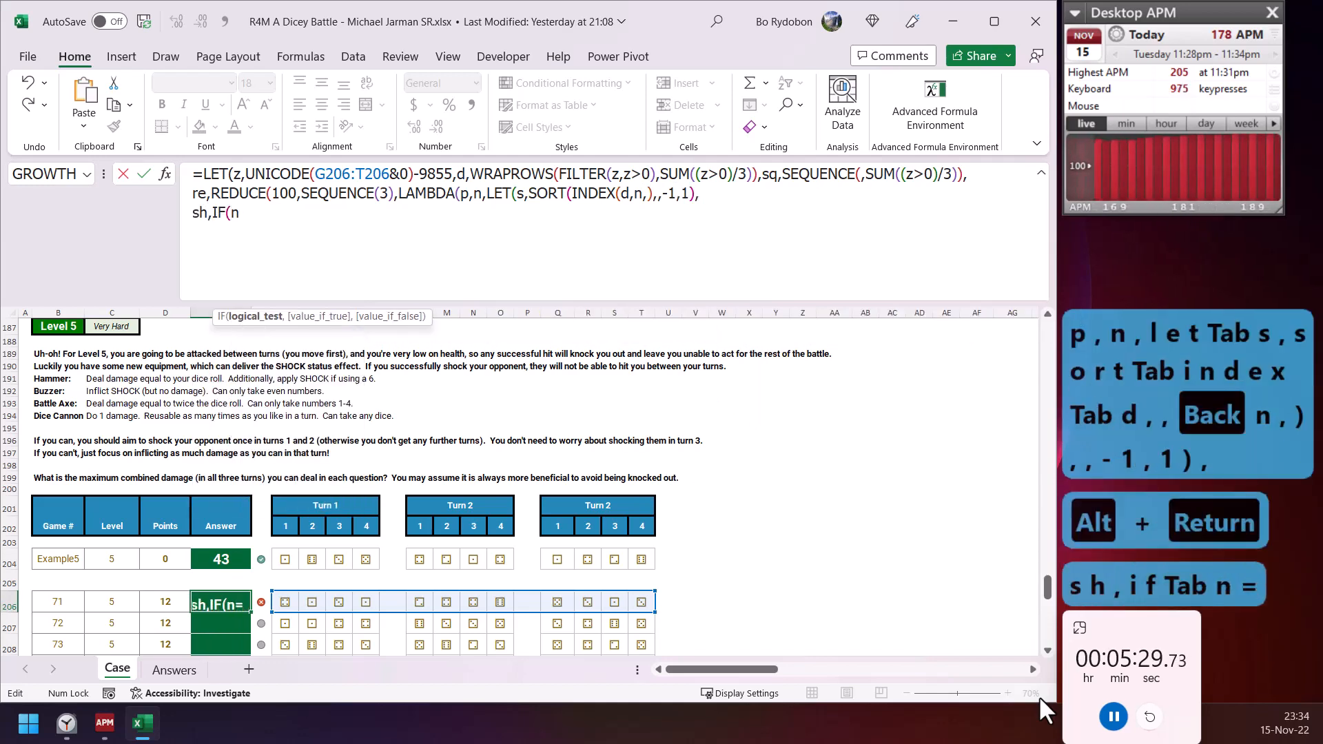
{"action": "type", "text": "=3,0,ifn"}
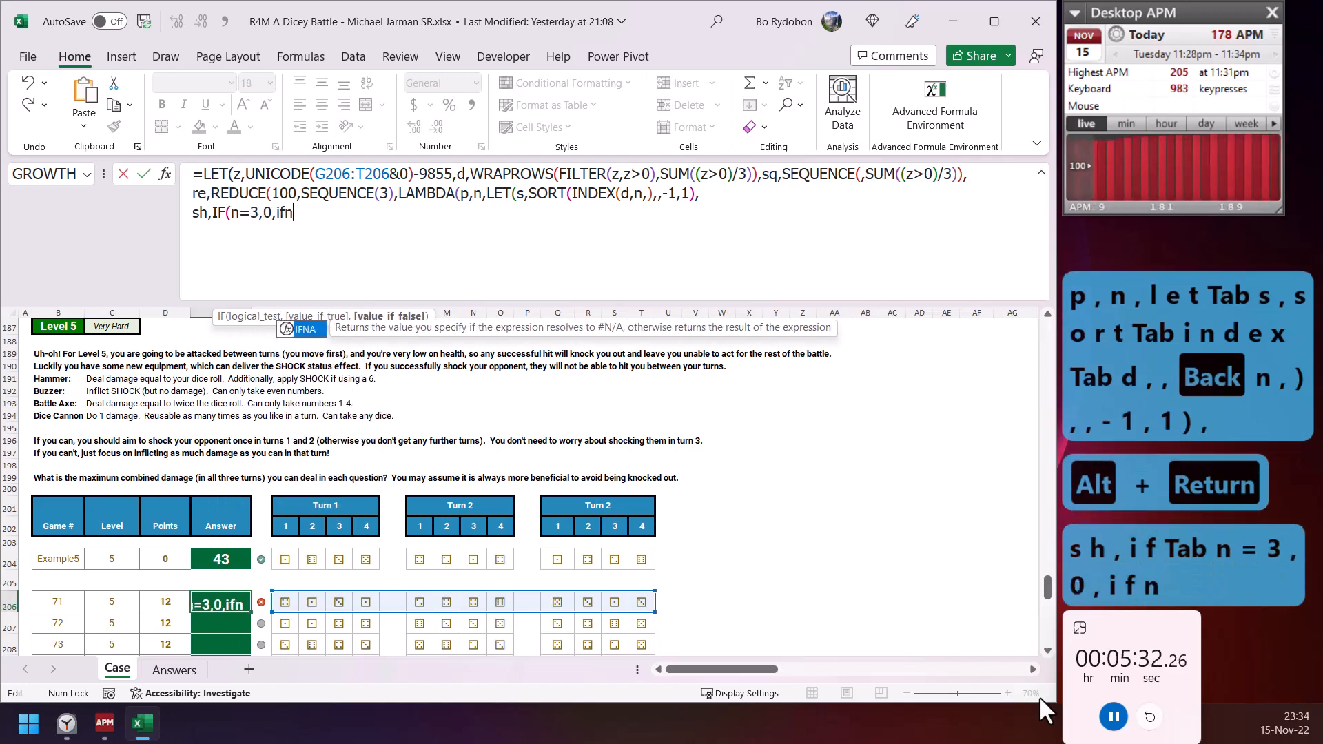
{"action": "key", "text": "Tab"}
- Inside the IFNA of sh, nest LOOKUP with lookup value 9 and the array XMATCH({4,2,6},s)
{"action": "type", "text": "loo"}
{"action": "key", "text": "Tab"}
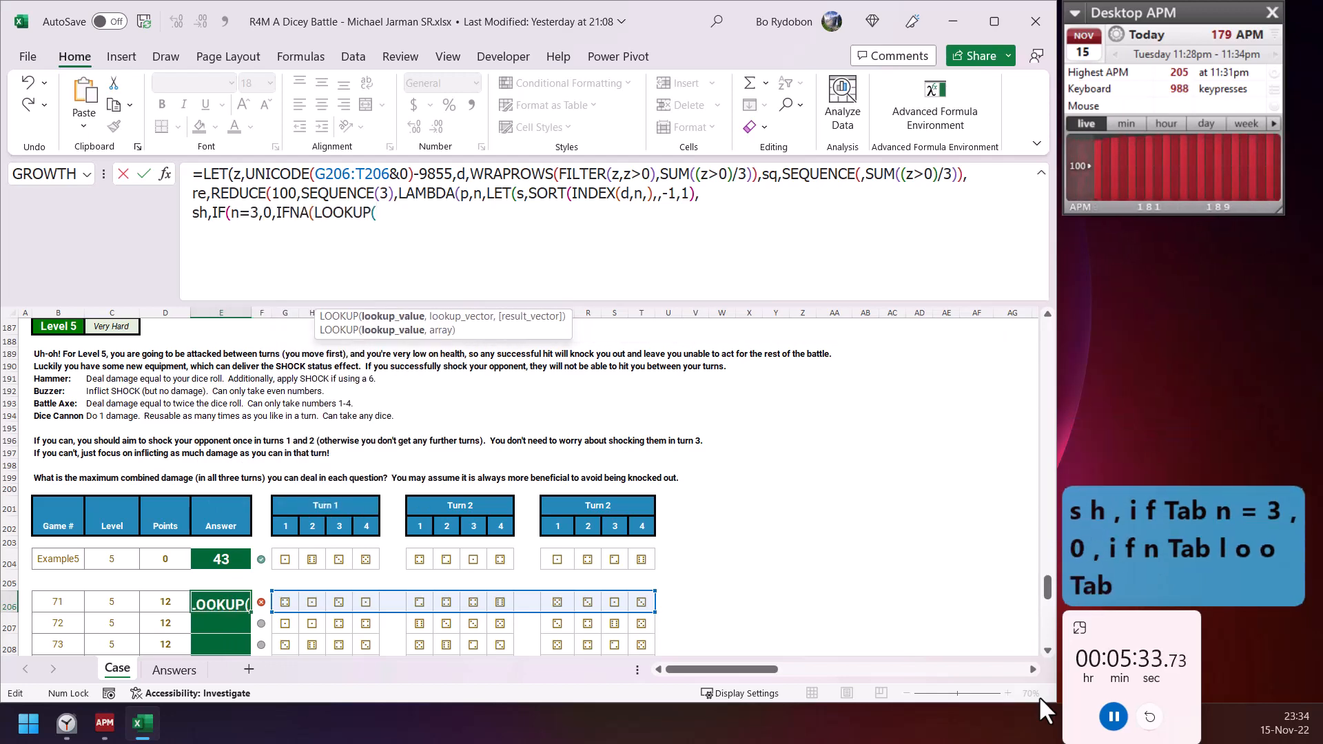
{"action": "type", "text": "9,xm"}
{"action": "key", "text": "Tab"}
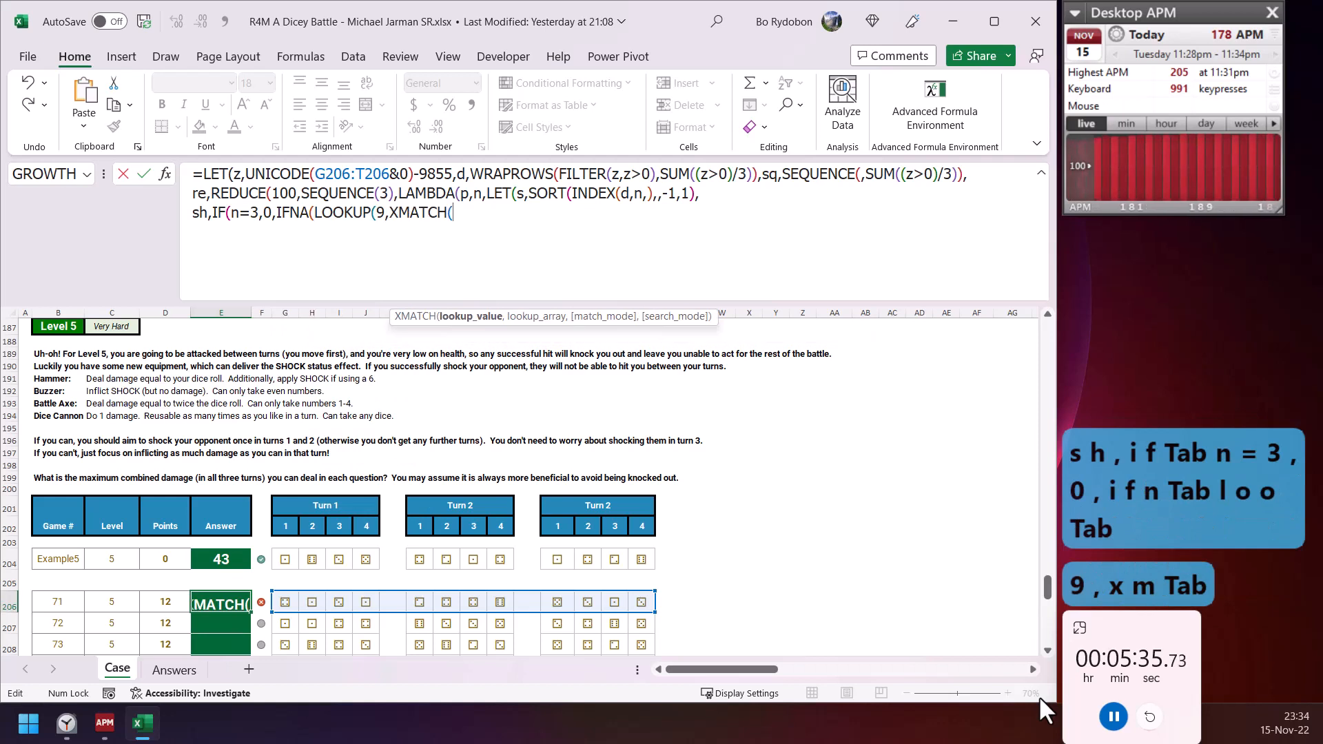
{"action": "type", "text": "{4,2"}
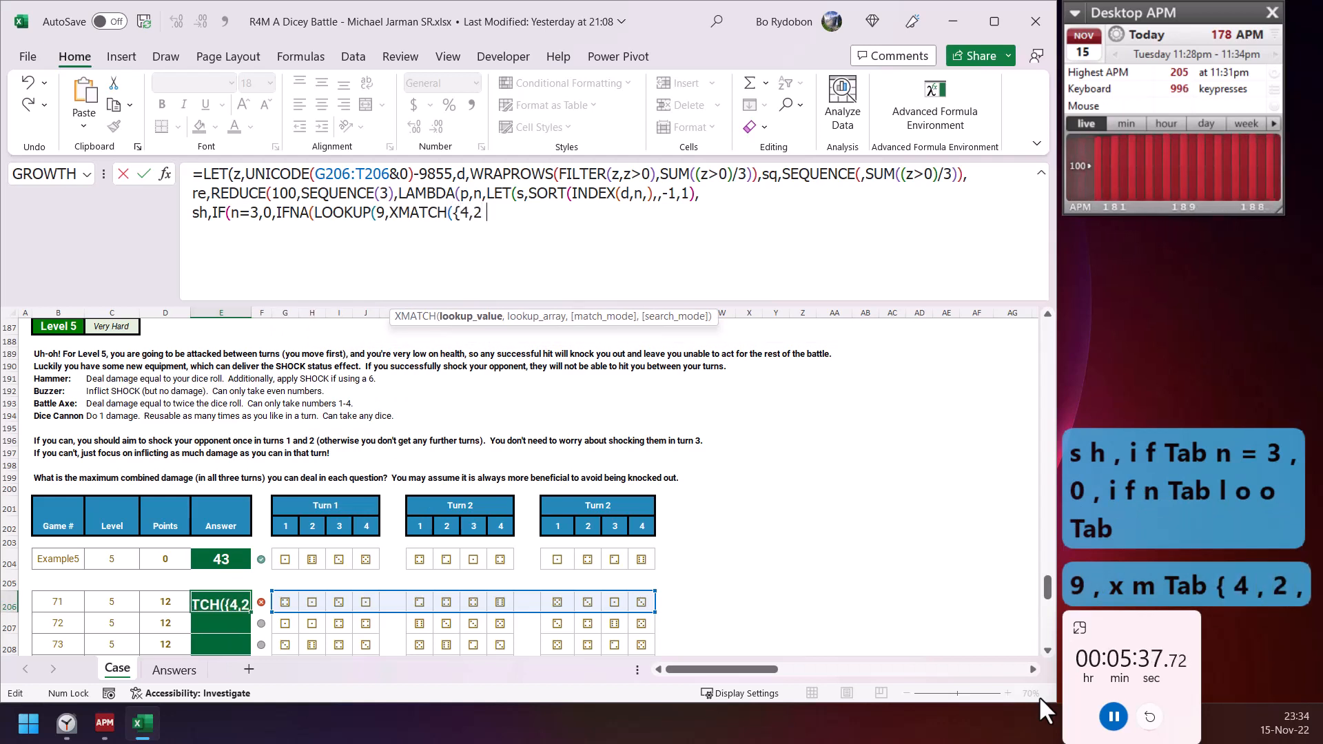
{"action": "type", "text": ",6"}
{"action": "key", "text": "BackSpace"}
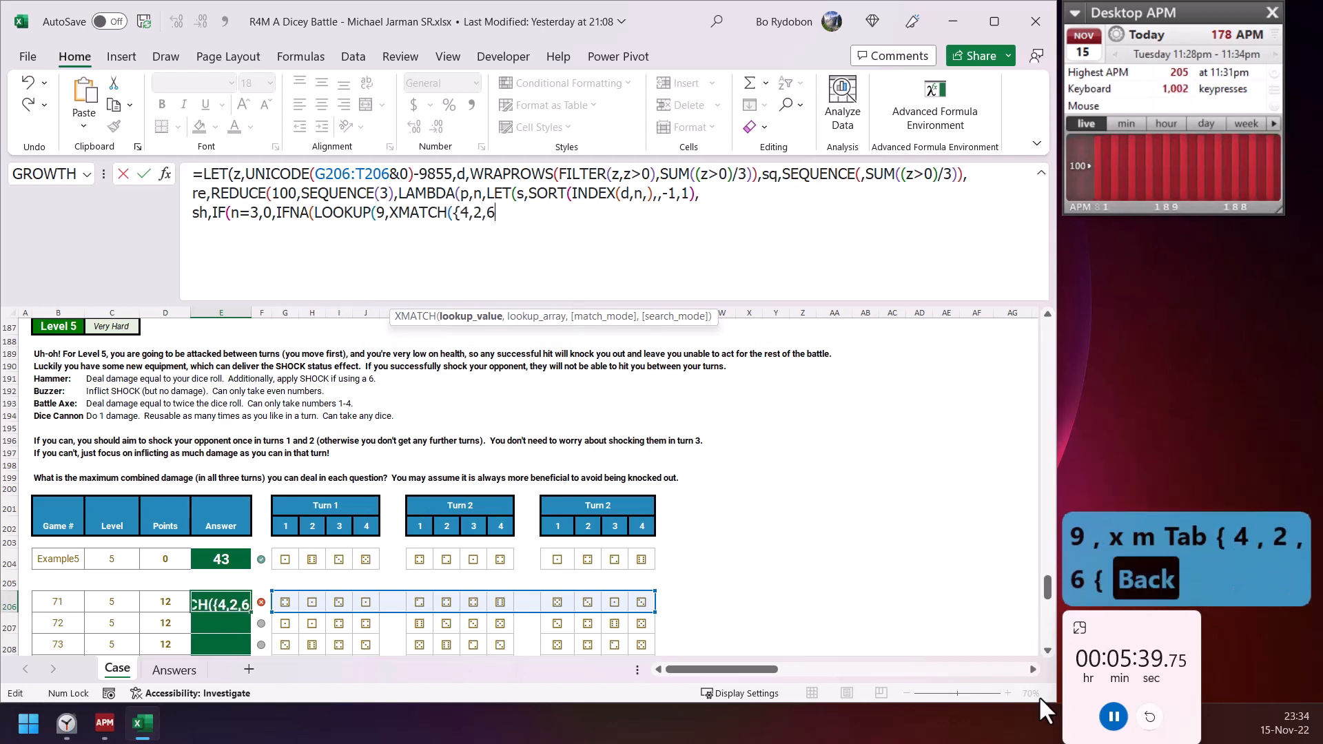
{"action": "type", "text": "},s)"}
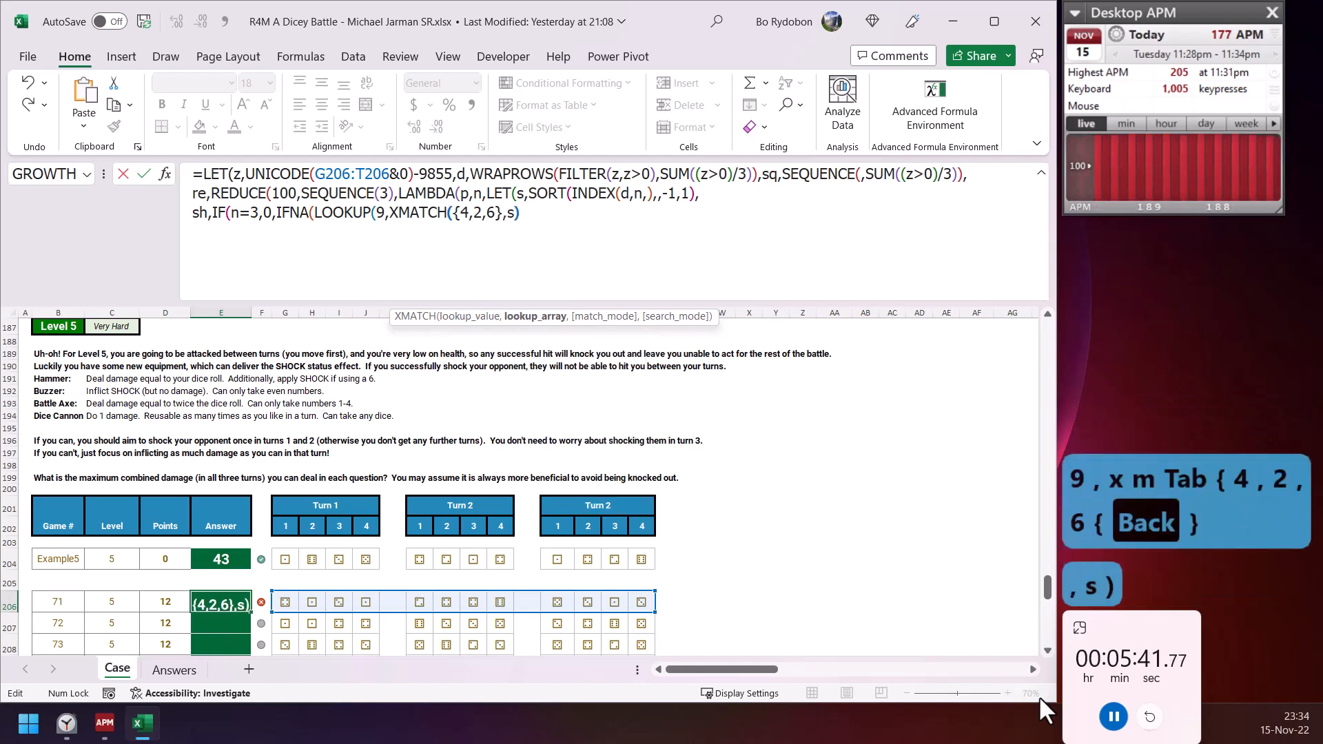
- Close the LOOKUP, give IFNA a fallback of 0, close the IF, and try to commit the formula
{"action": "type", "text": ","}
{"action": "key", "text": "BackSpace"}
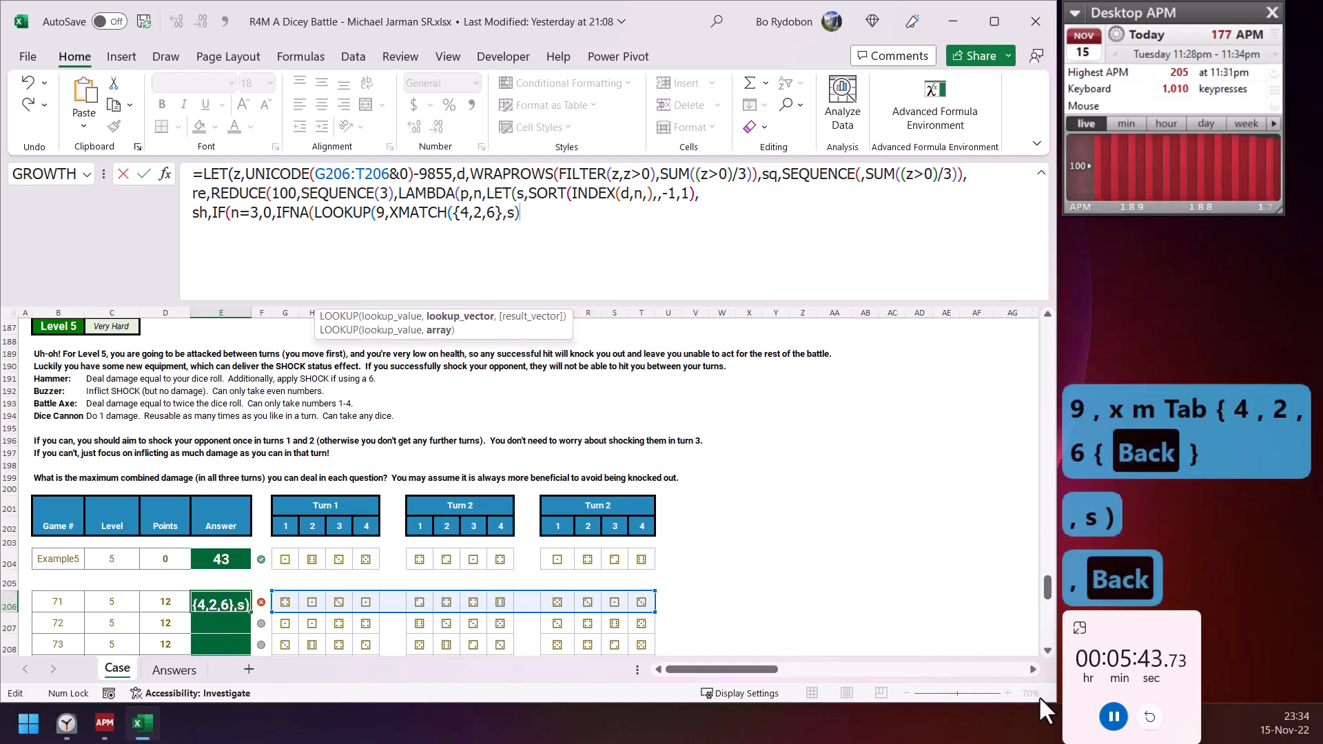
{"action": "type", "text": ")"}
{"action": "key", "text": "BackSpace"}
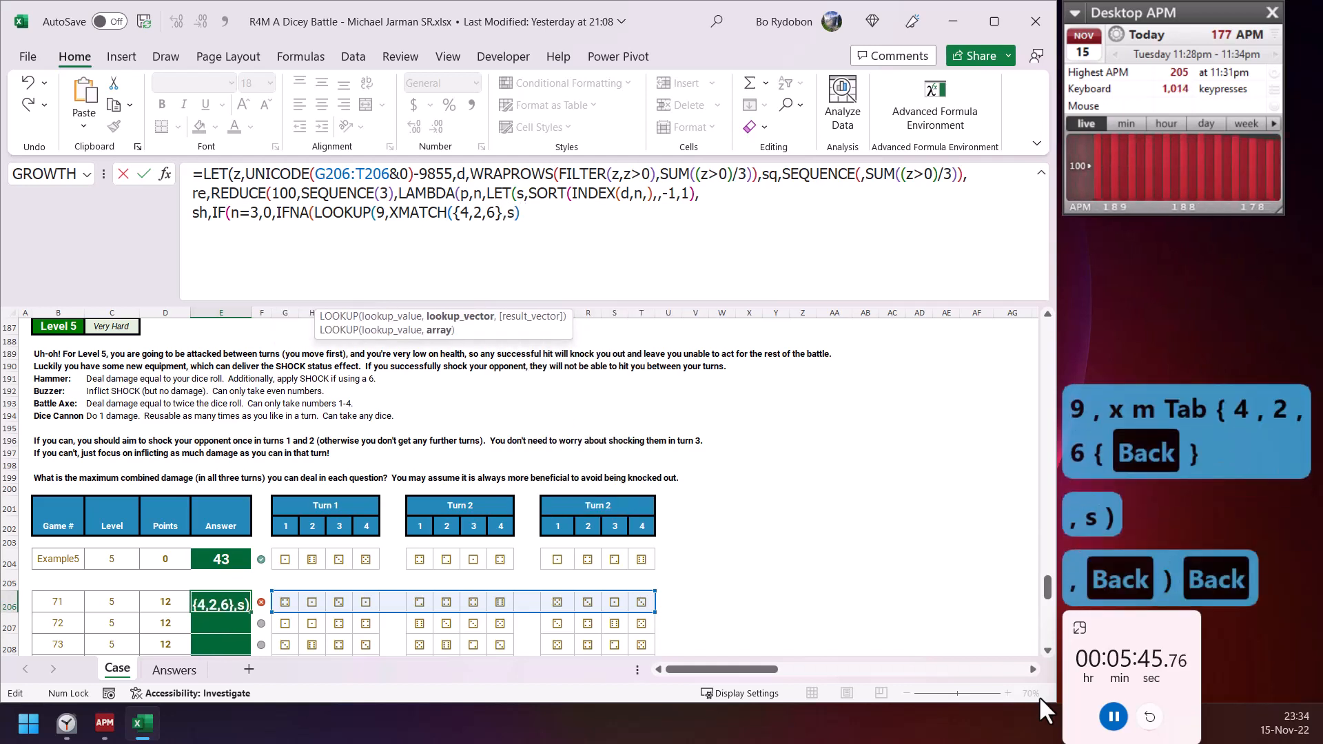
{"action": "key", "text": "Left"}
{"action": "key", "text": "Right"}
{"action": "type", "text": ")"}
{"action": "type", "text": ","}
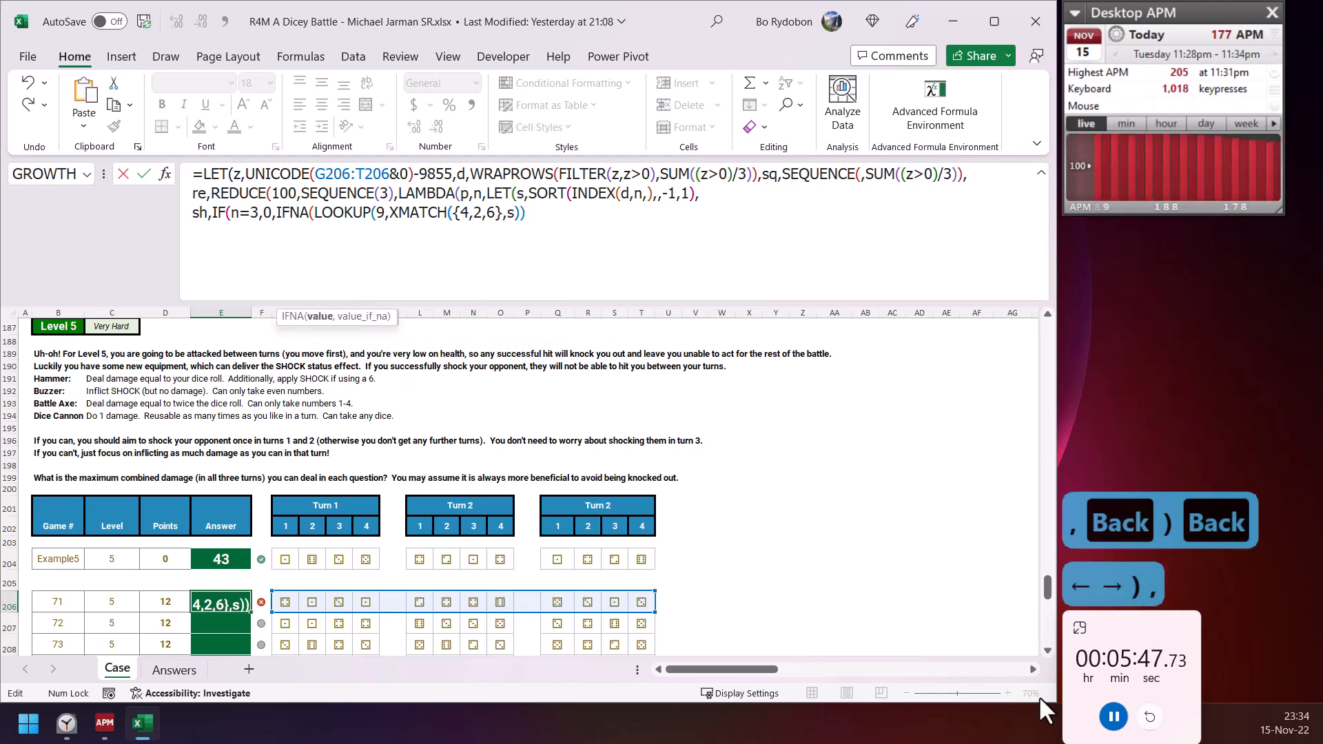
{"action": "type", "text": "0)"}
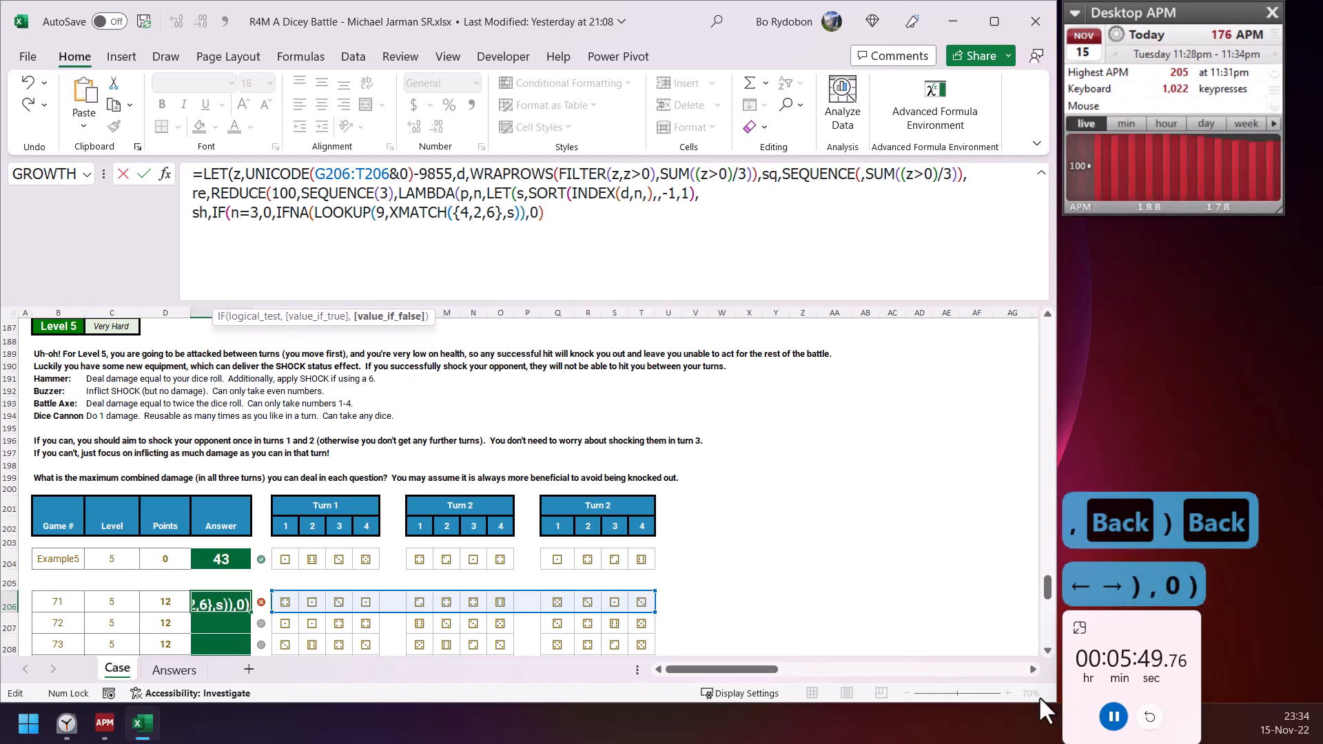
{"action": "type", "text": ")"}
{"action": "key", "text": "ctrl+Return"}
{"action": "key", "text": "Return"}
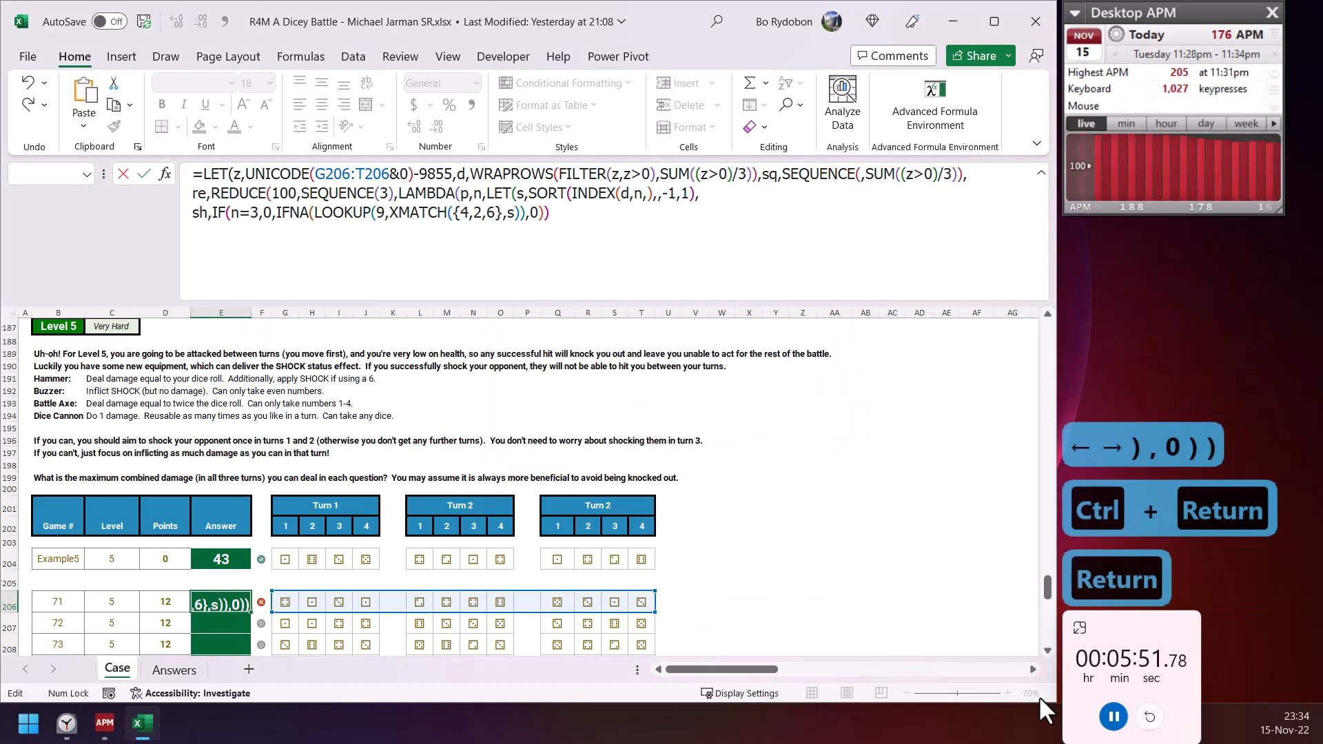
- After the sh definition, add the name shd defined as IF(sh,INDEX(s,sh))
{"action": "key", "text": "Left"}
{"action": "key", "text": "Right"}
{"action": "key", "text": "Right"}
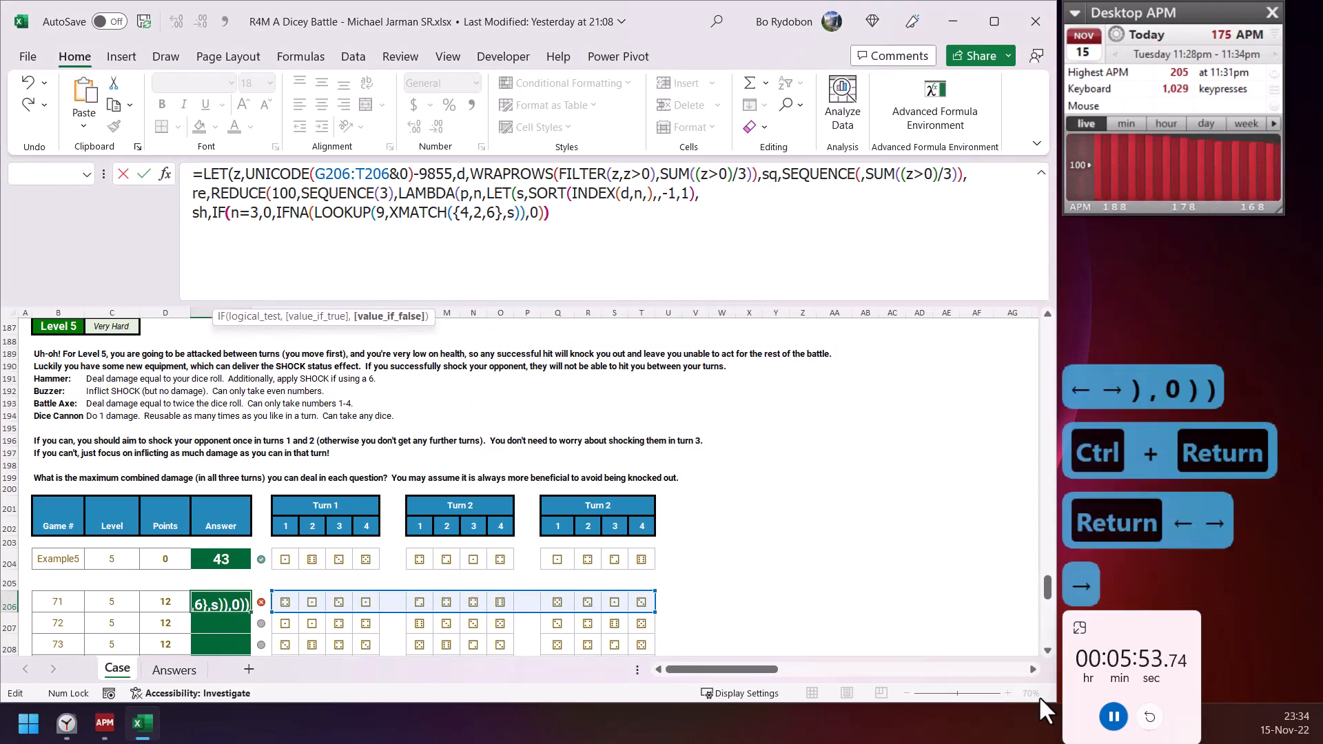
{"action": "type", "text": ",s"}
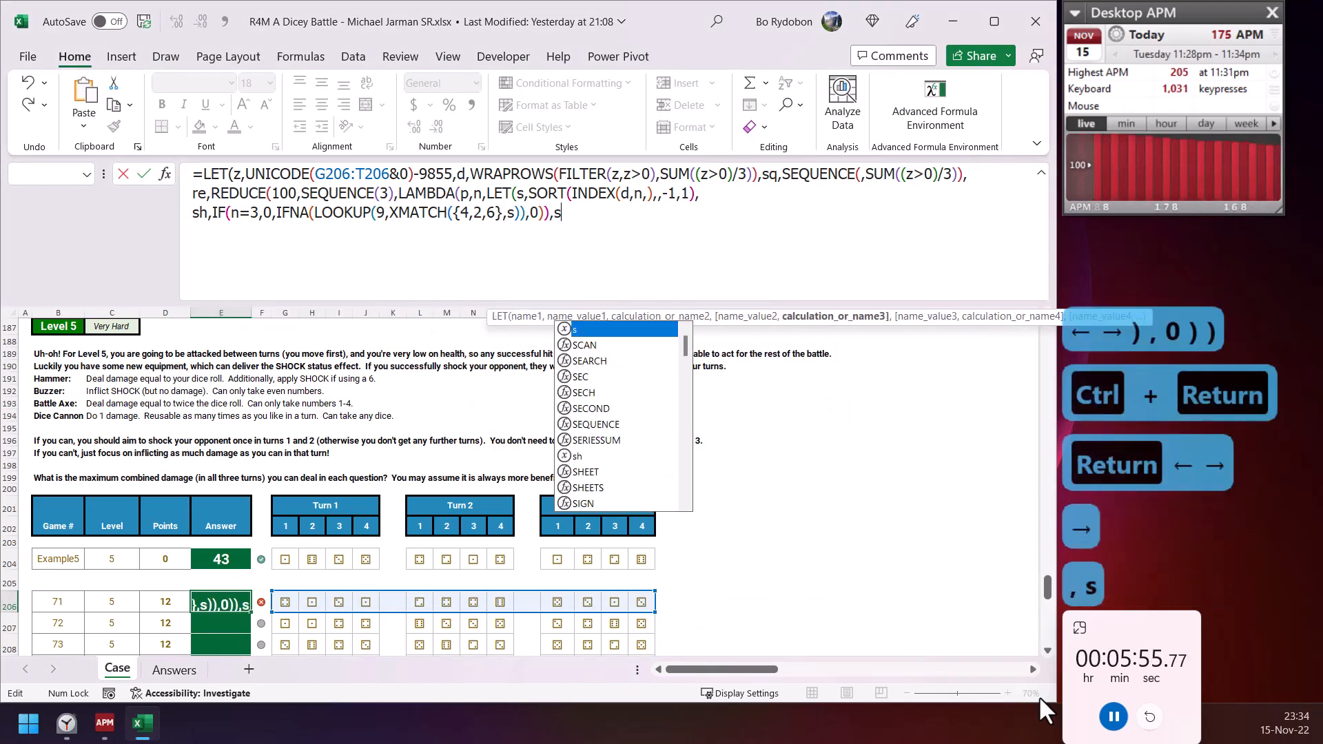
{"action": "type", "text": "hd,"}
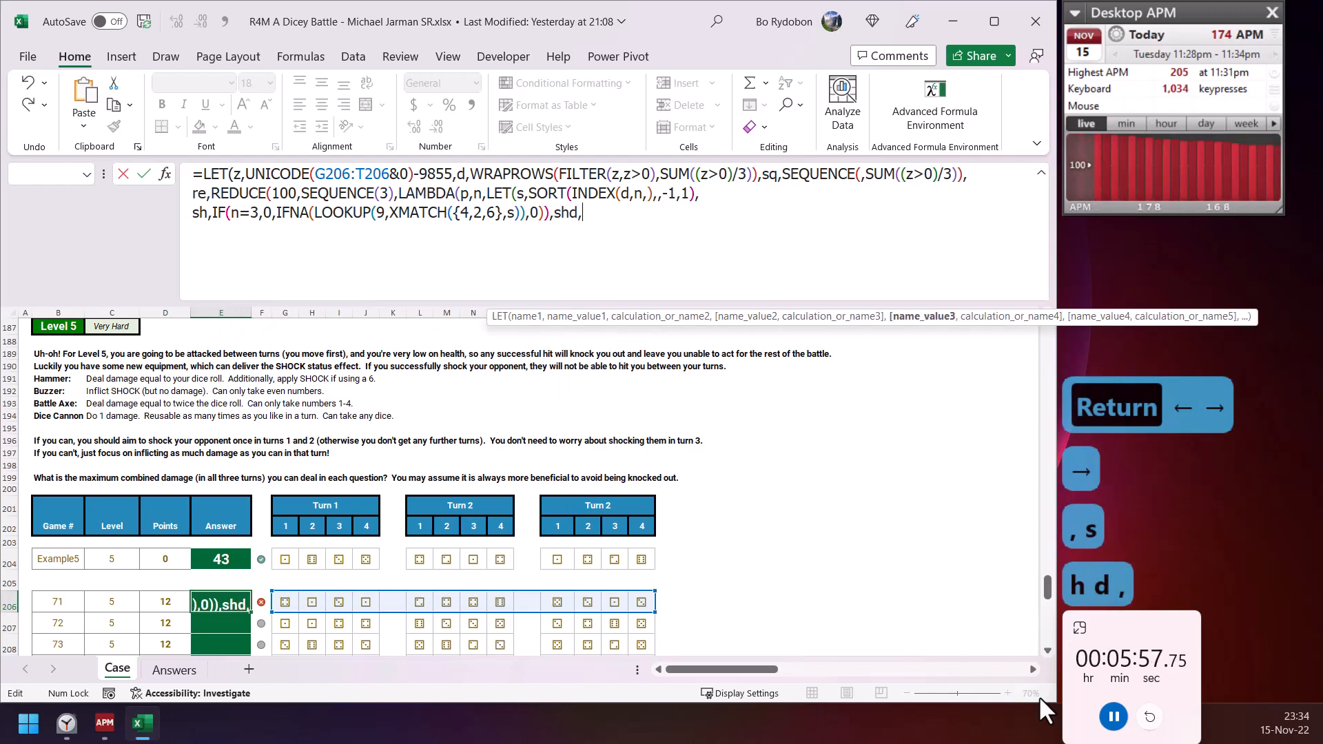
{"action": "type", "text": "if"}
{"action": "key", "text": "Tab"}
{"action": "type", "text": "h"}
{"action": "key", "text": "BackSpace"}
{"action": "type", "text": "sh"}
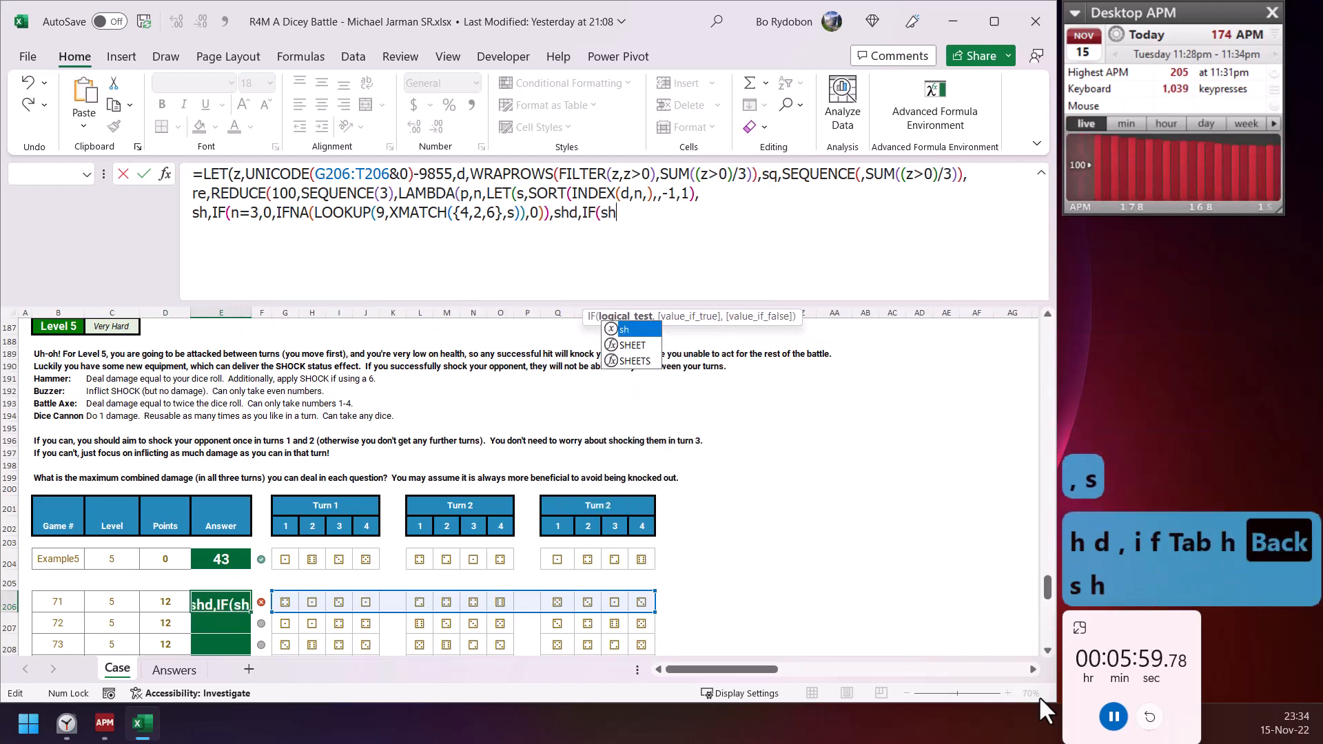
{"action": "type", "text": ",ind"}
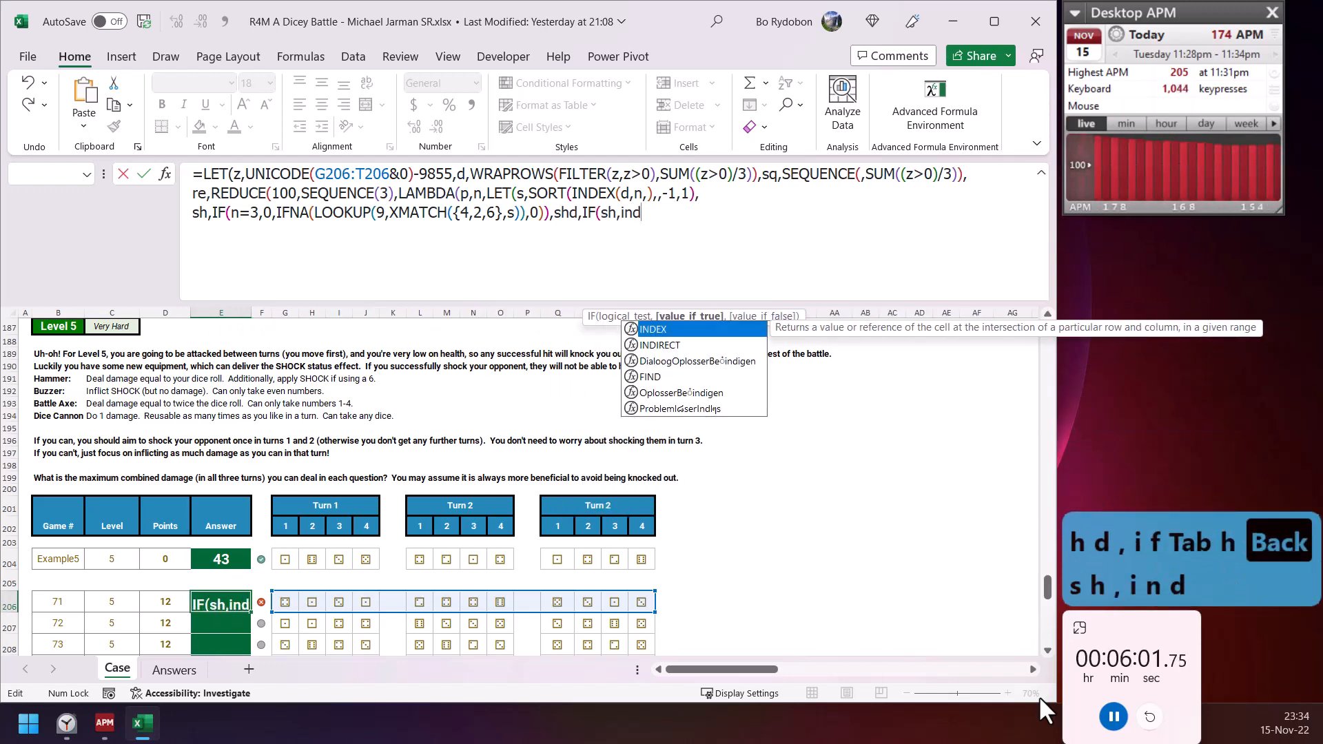
{"action": "key", "text": "Tab"}
{"action": "type", "text": "s,s"}
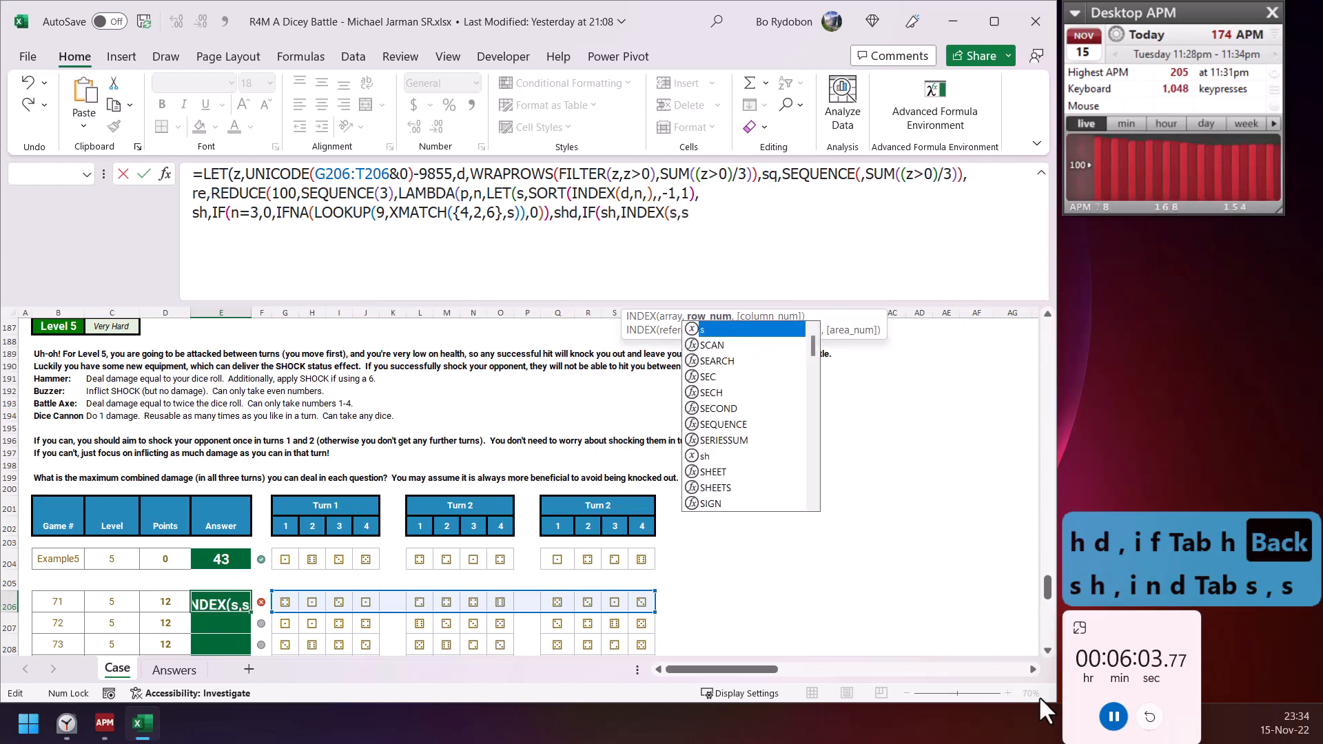
{"action": "type", "text": "h)),"}
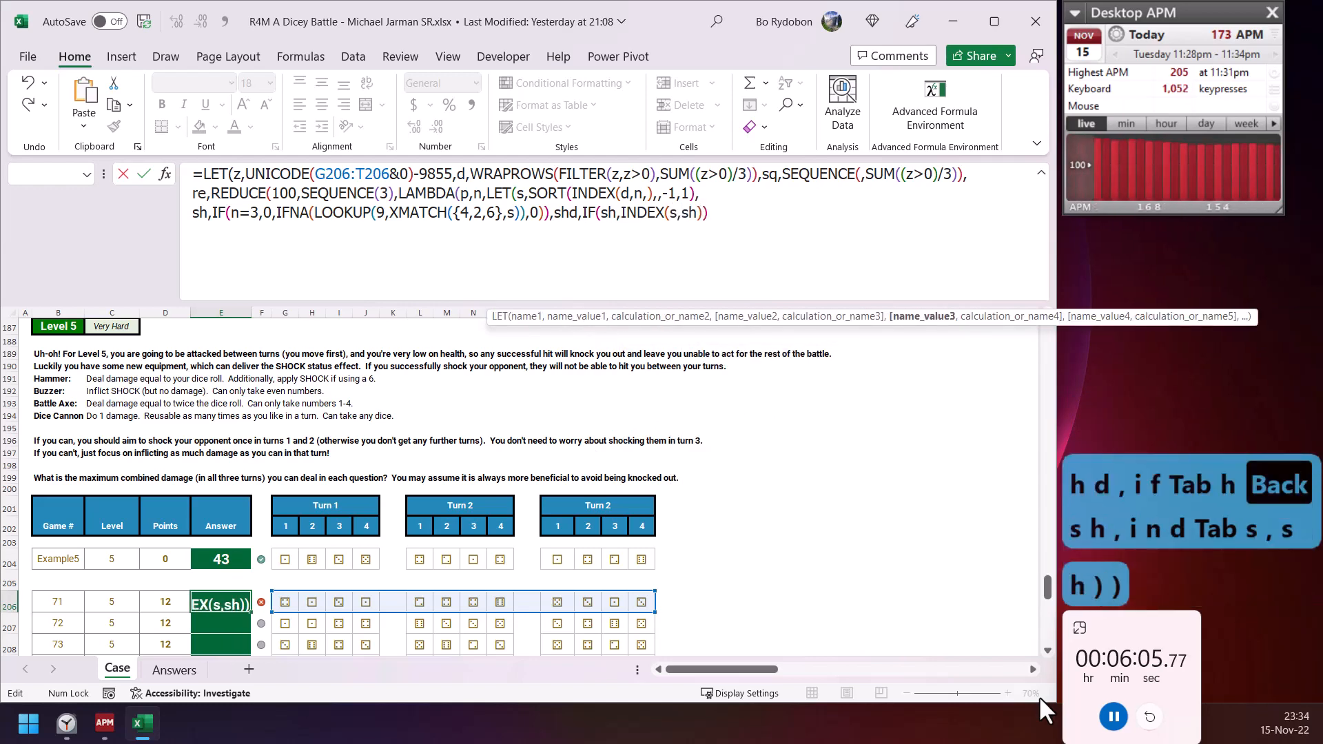
- On a new formula line, define x as IFNA(XMATCH(1,(s<5)*(sq<>sh)),0)
{"action": "key", "text": "alt+Return"}
{"action": "type", "text": "x,ifn"}
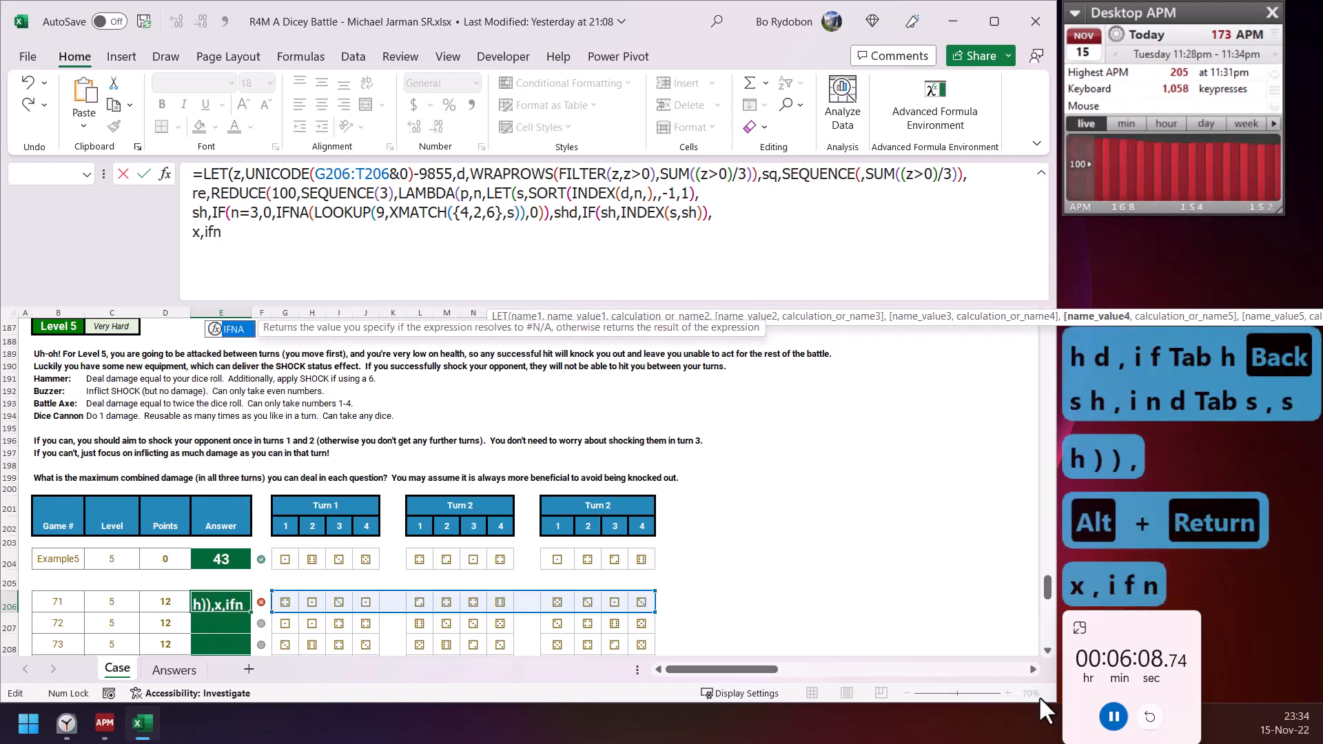
{"action": "key", "text": "Tab"}
{"action": "type", "text": "xm"}
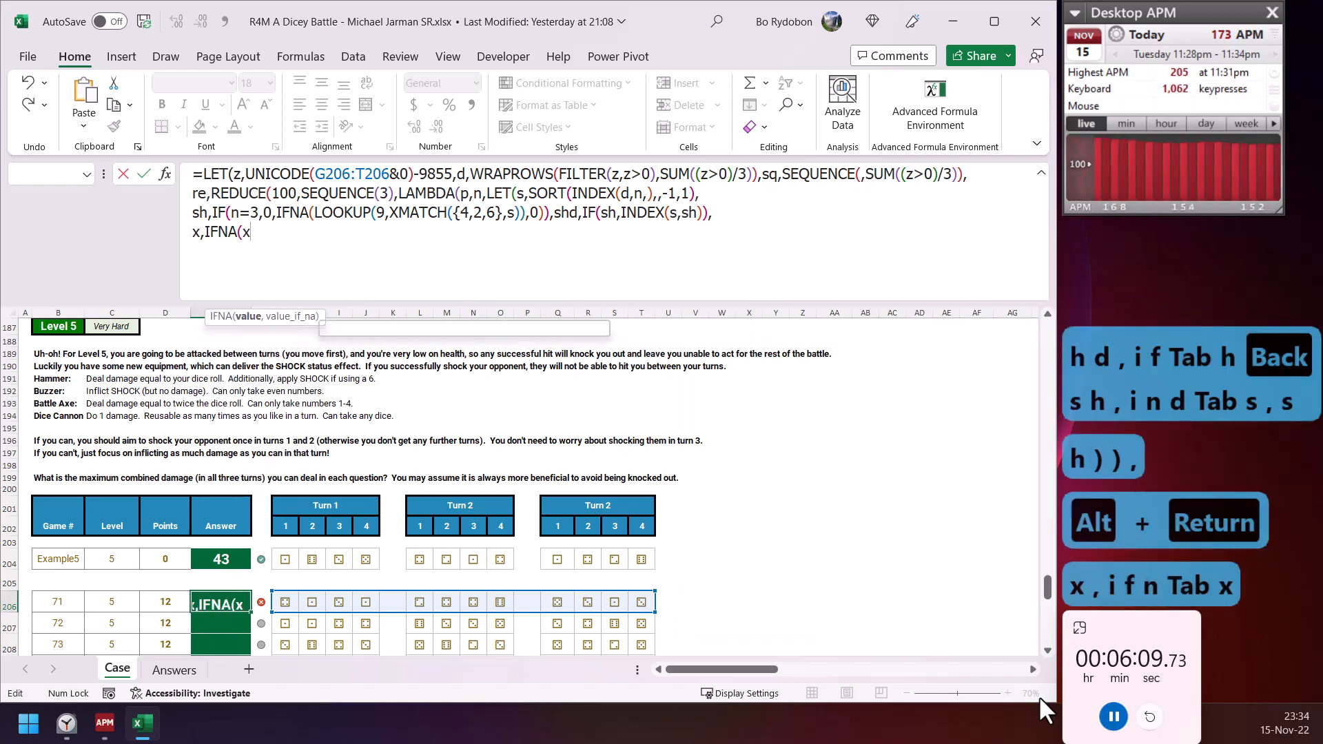
{"action": "key", "text": "Tab"}
{"action": "type", "text": "1,(s<"}
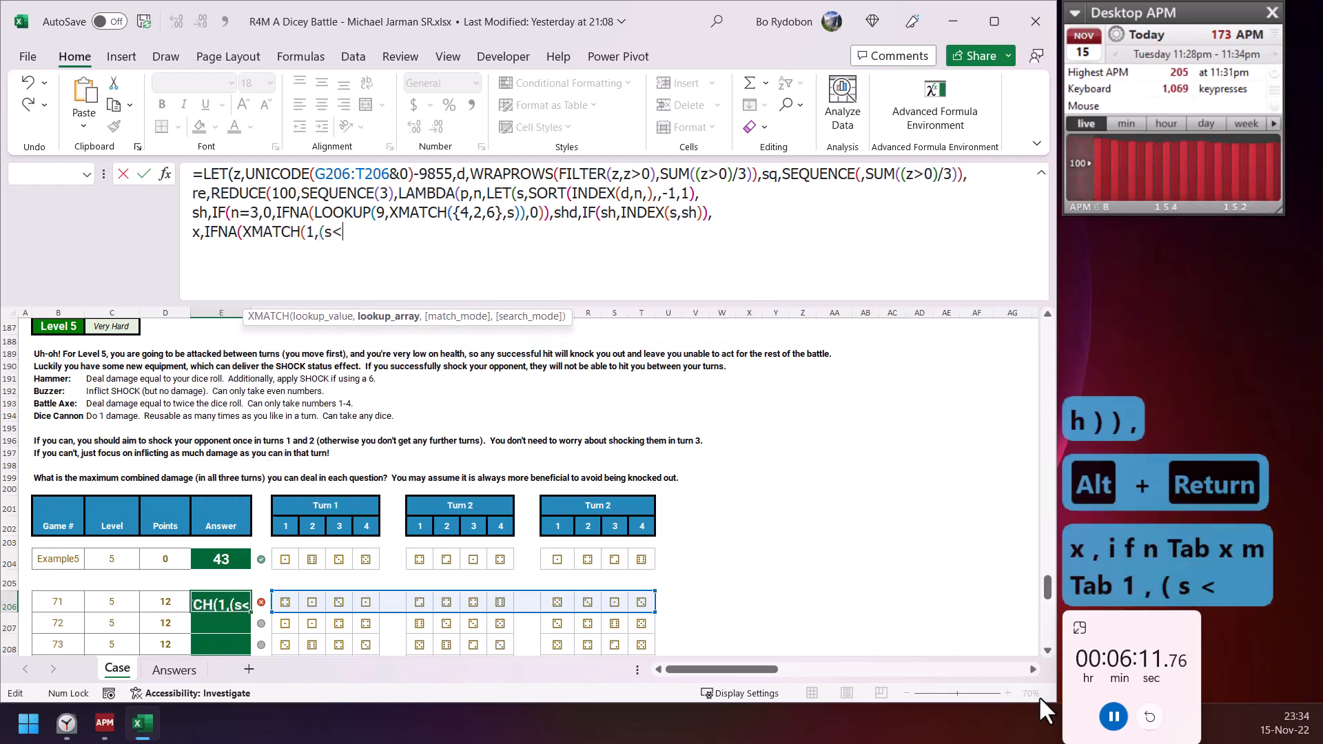
{"action": "type", "text": "5)*"}
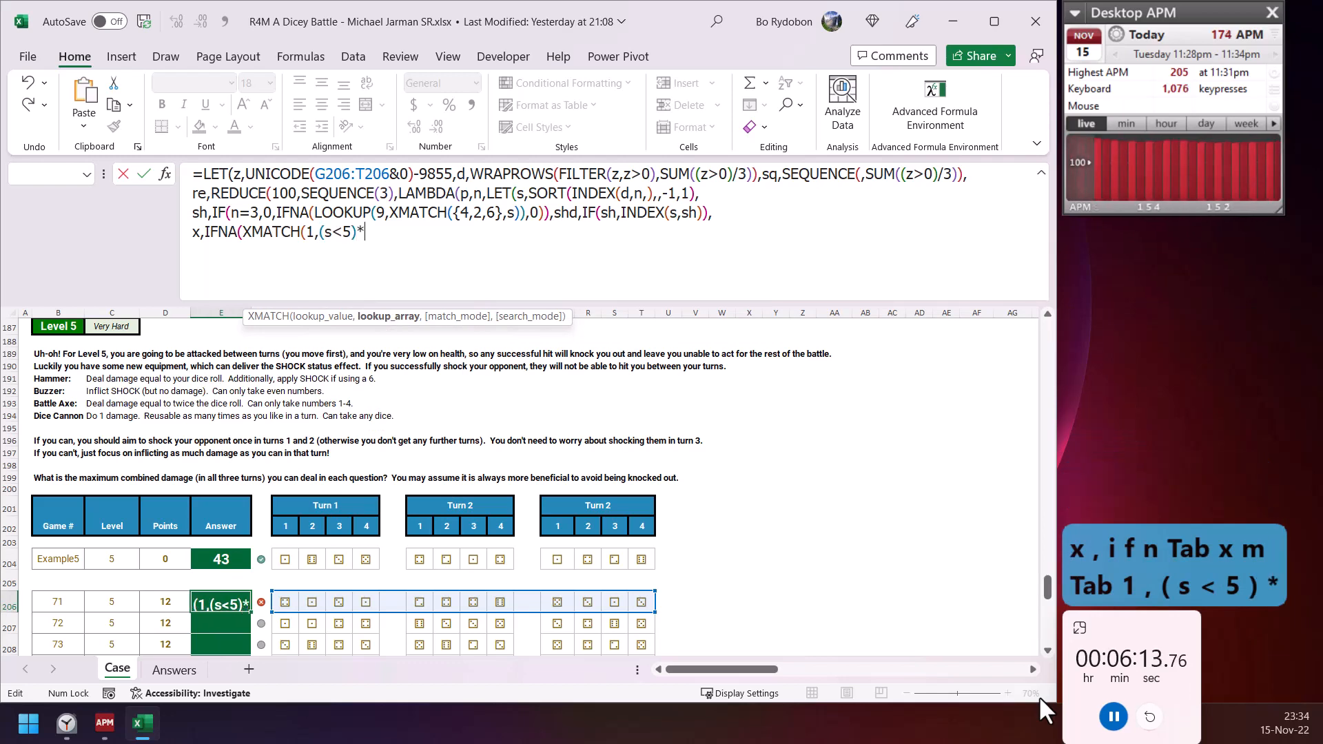
{"action": "type", "text": "(sq<>sh"}
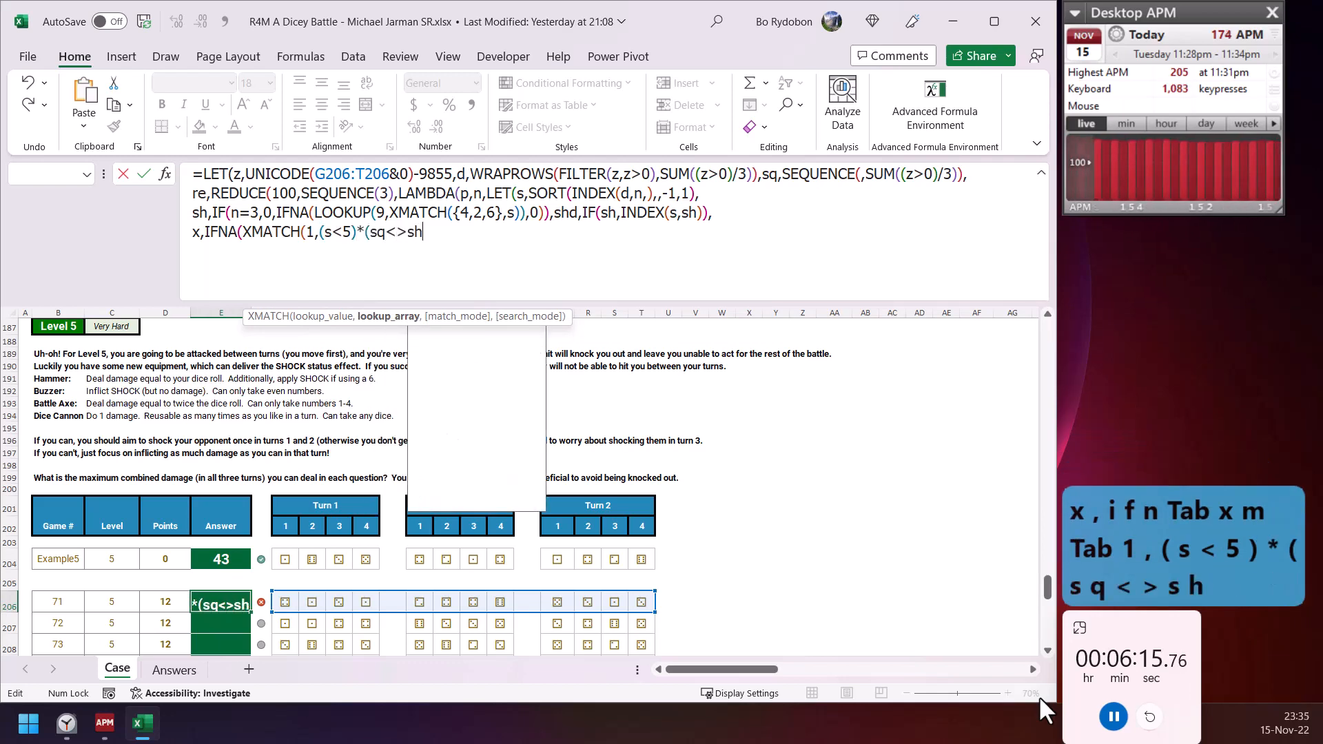
{"action": "type", "text": ")),0"}
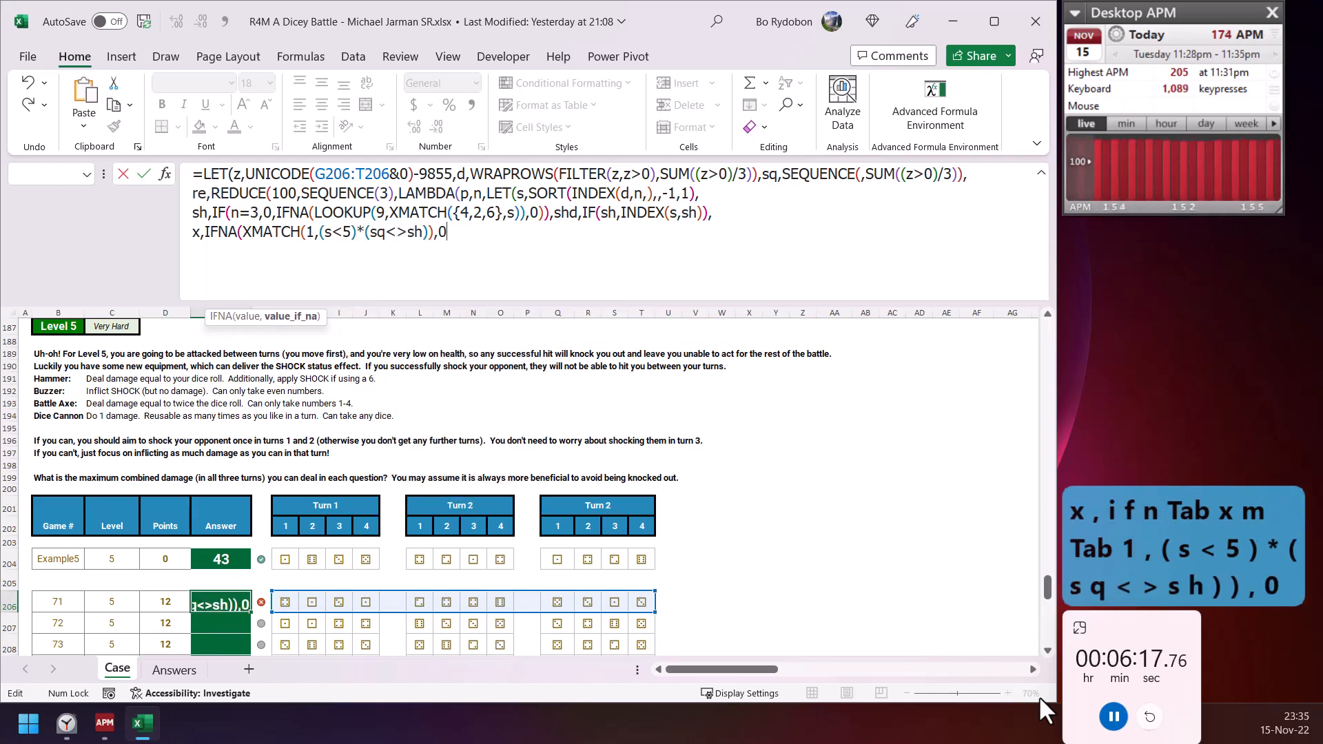
{"action": "type", "text": "),"}
- Add the name xd after x, defined as IF(x,INDEX(s,x)*2)
{"action": "type", "text": "x"}
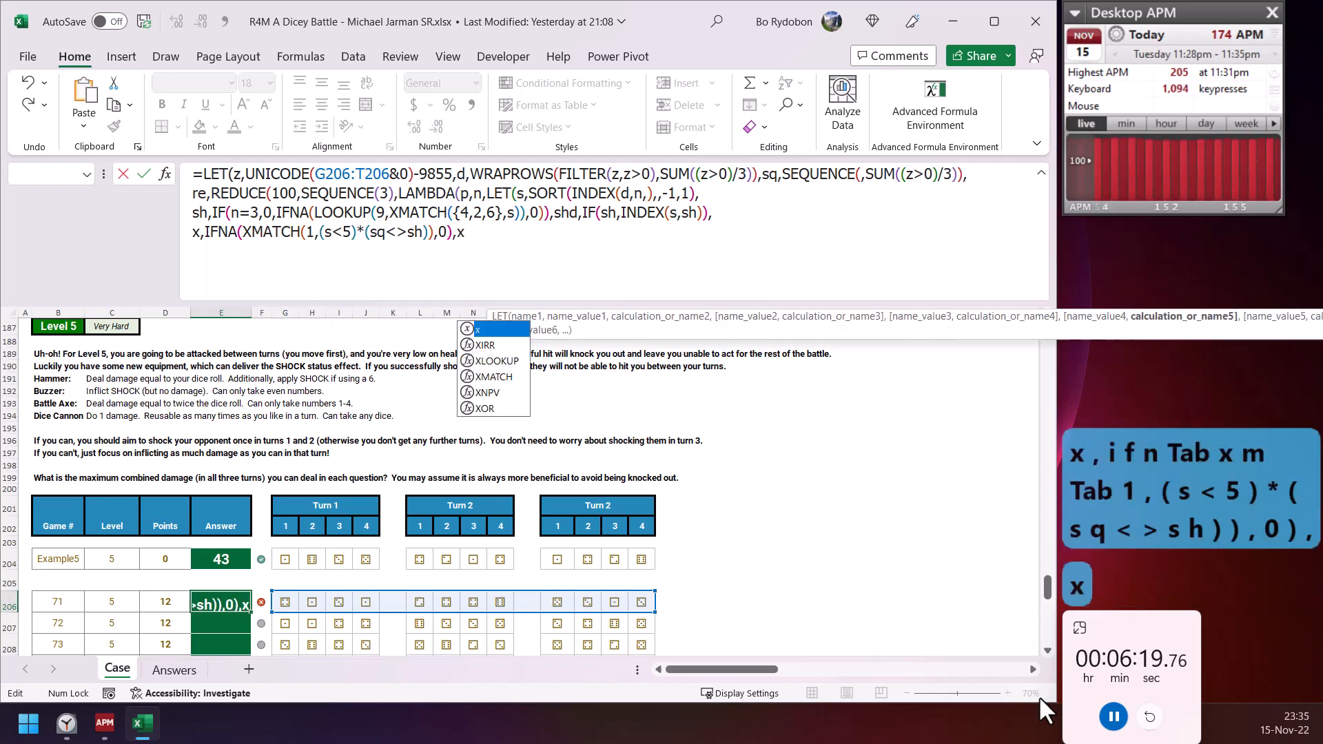
{"action": "type", "text": "d,ind"}
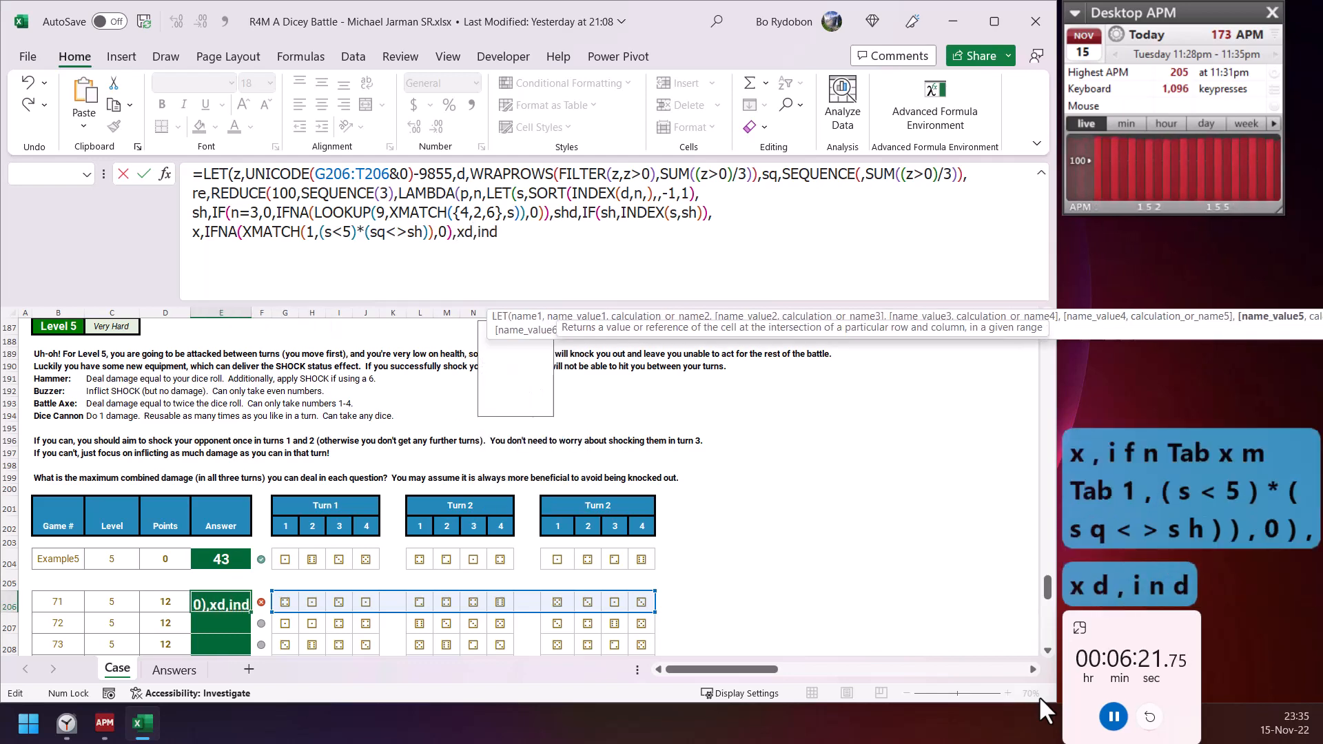
{"action": "key", "text": "Tab"}
{"action": "key", "text": "BackSpace"}
{"action": "key", "text": "BackSpace"}
{"action": "key", "text": "BackSpace"}
{"action": "key", "text": "BackSpace"}
{"action": "key", "text": "BackSpace"}
{"action": "key", "text": "BackSpace"}
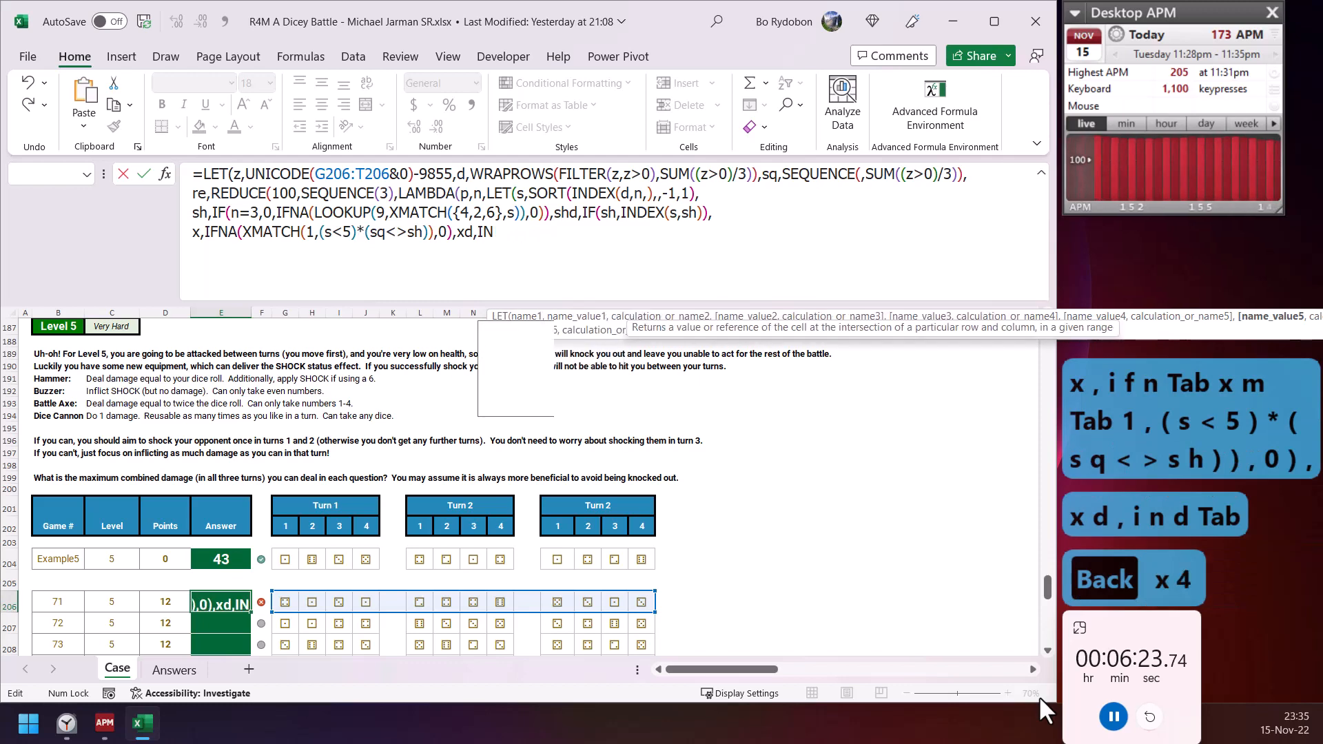
{"action": "type", "text": "if"}
{"action": "key", "text": "Tab"}
{"action": "type", "text": "x,inde"}
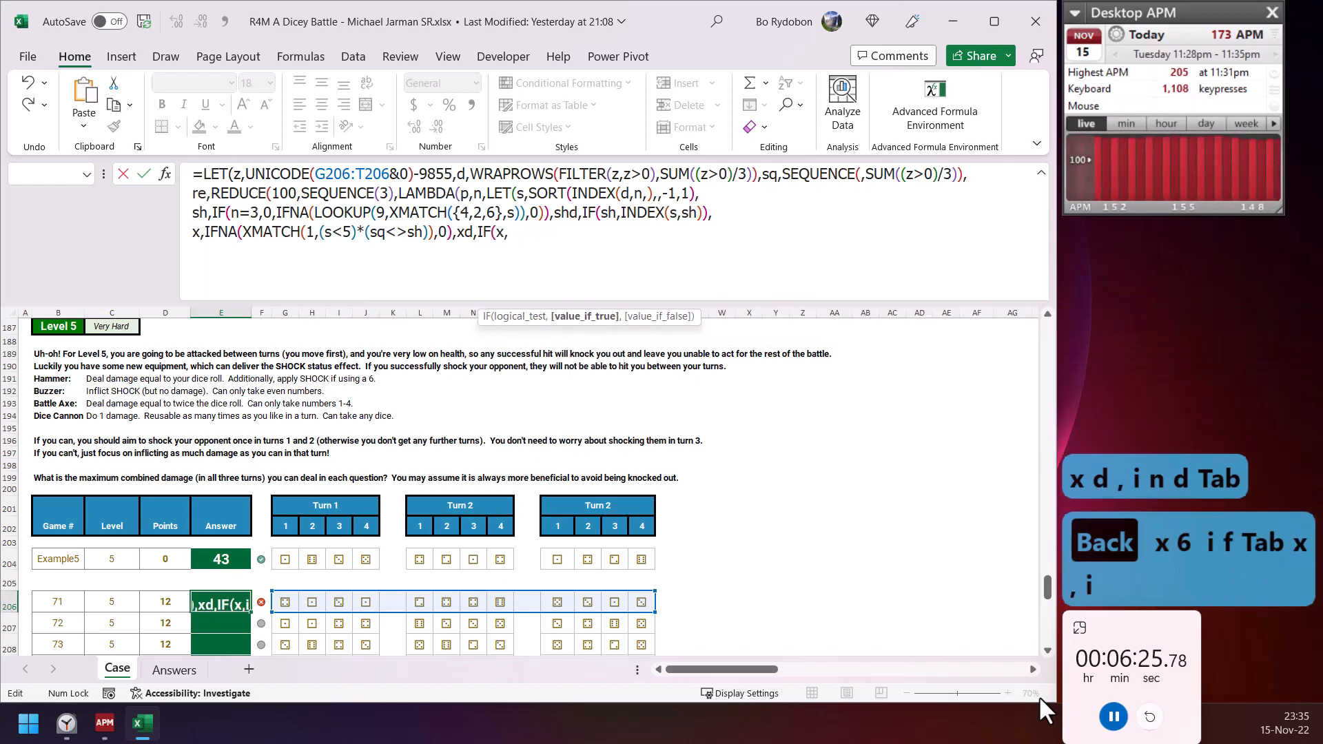
{"action": "key", "text": "Tab"}
{"action": "type", "text": "s,"}
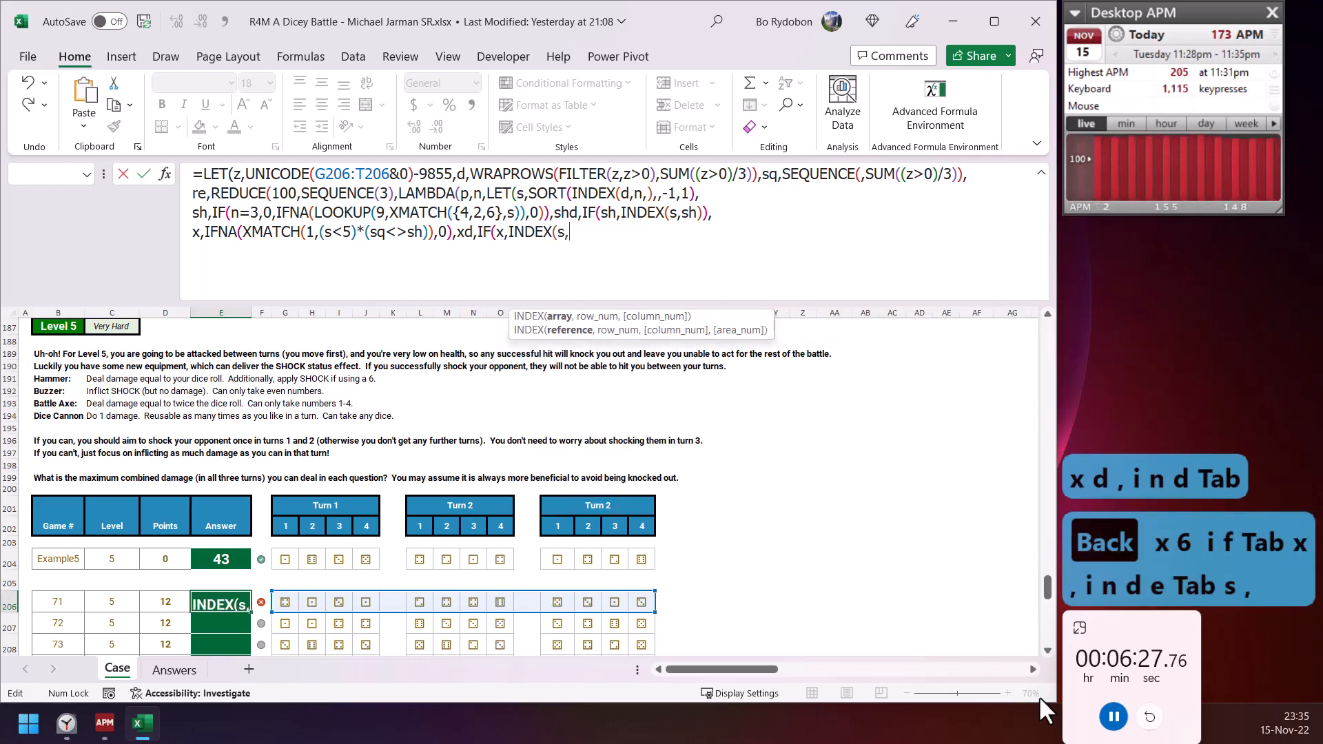
{"action": "type", "text": "x)*2),"}
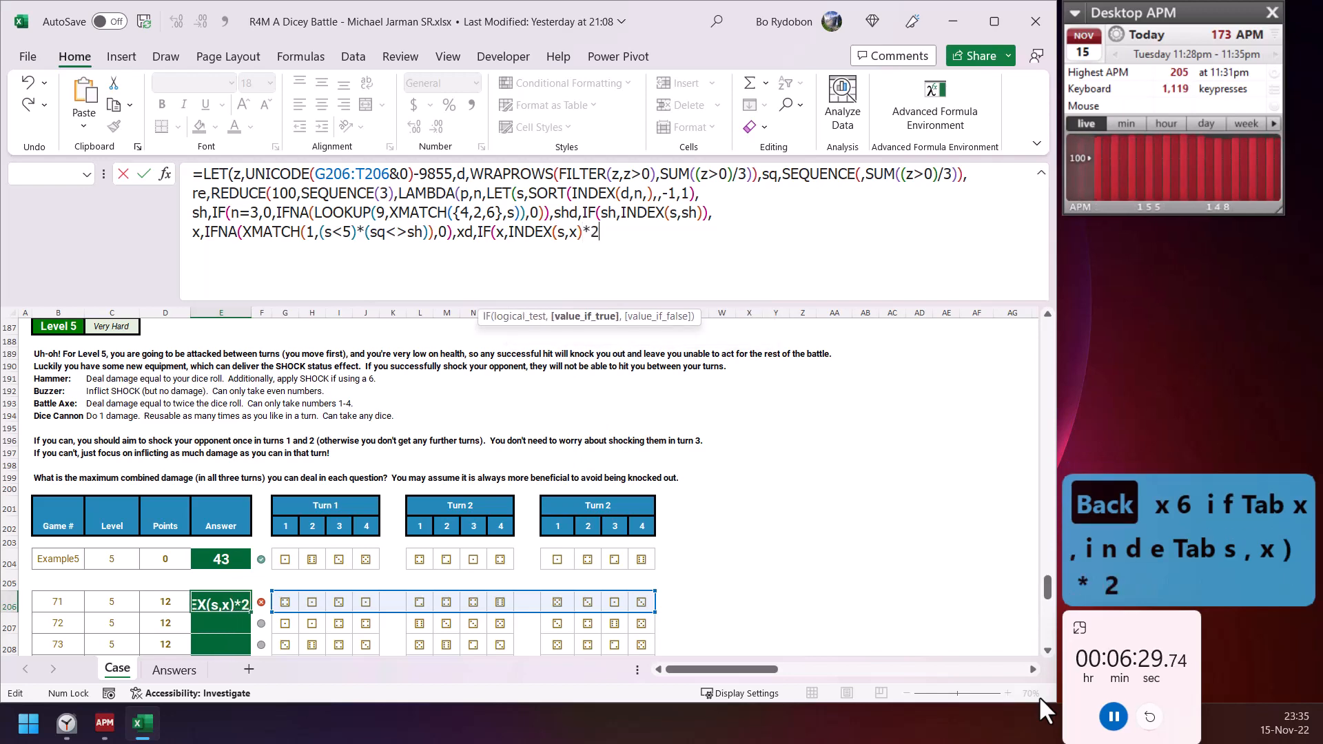
- Add the name hd on a new line and begin its value with IF(shd=6,6,
{"action": "key", "text": "alt+Return"}
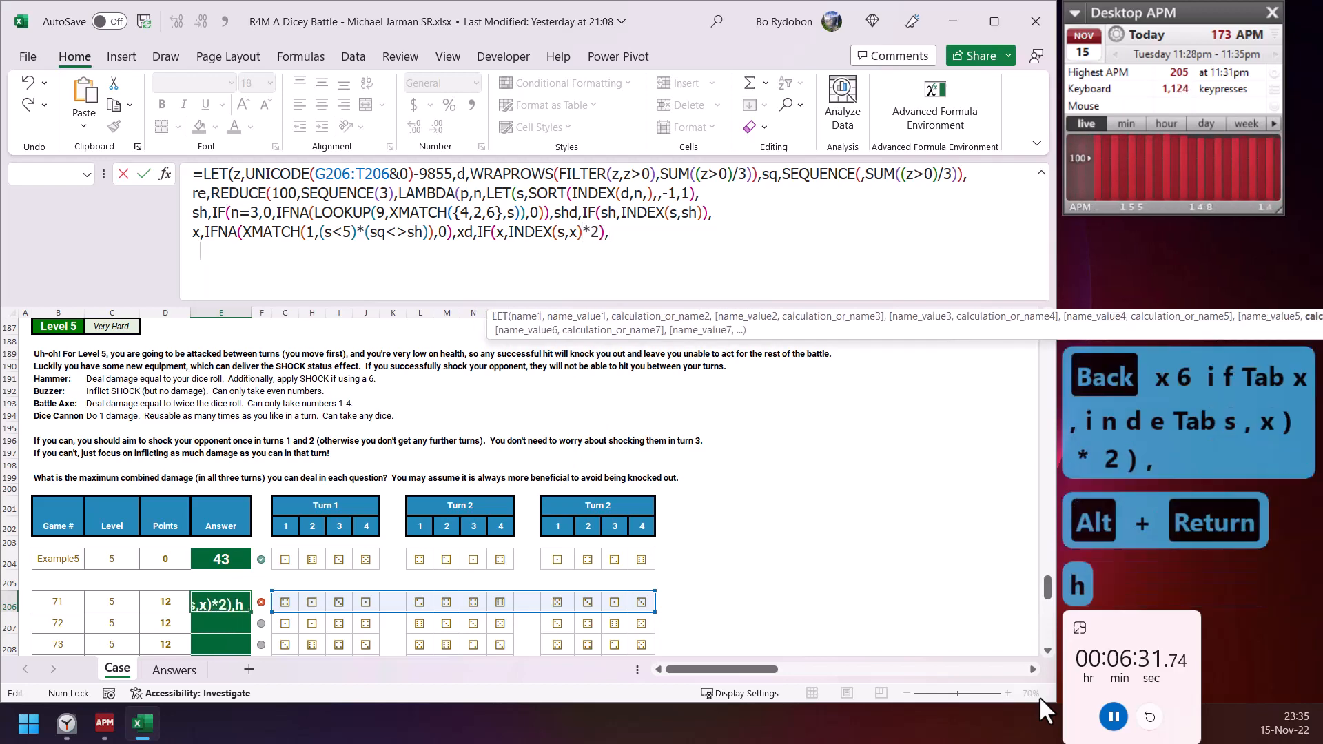
{"action": "type", "text": "hd,if"}
{"action": "key", "text": "Tab"}
{"action": "type", "text": "sh"}
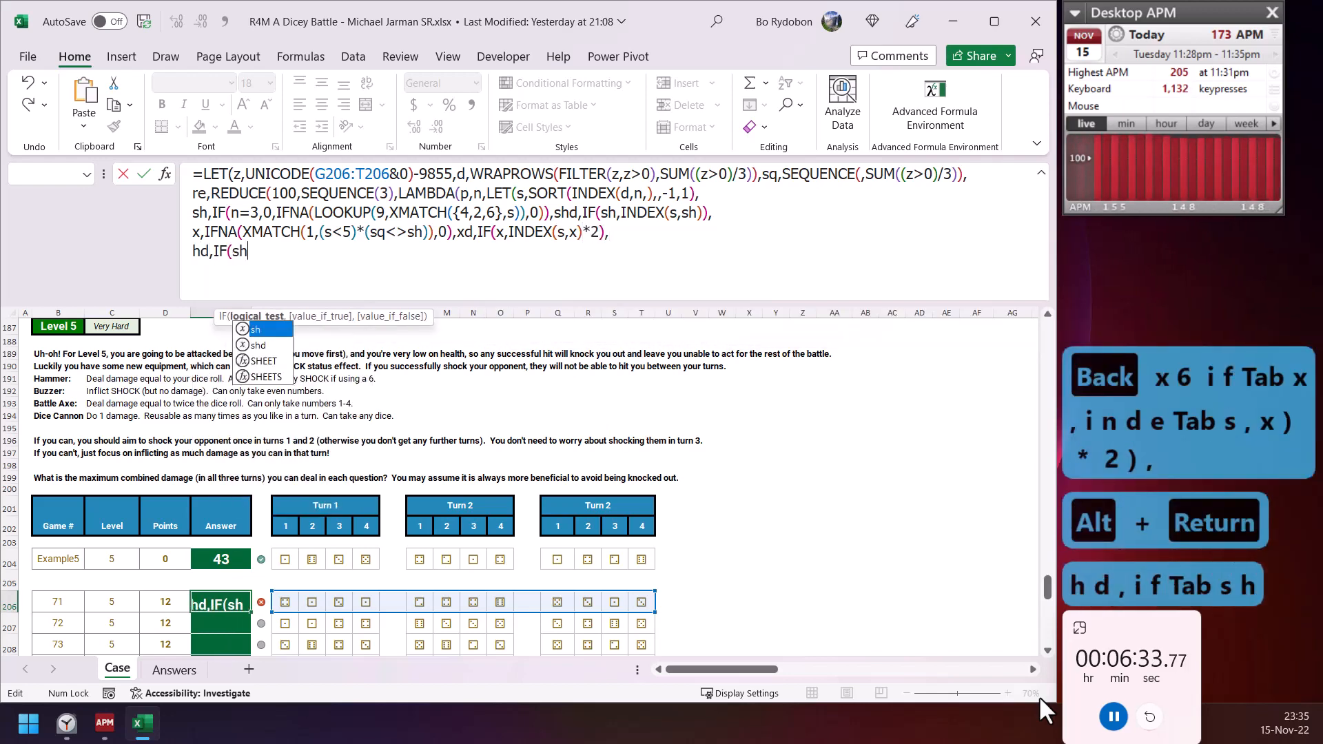
{"action": "type", "text": "d=6,6,l"}
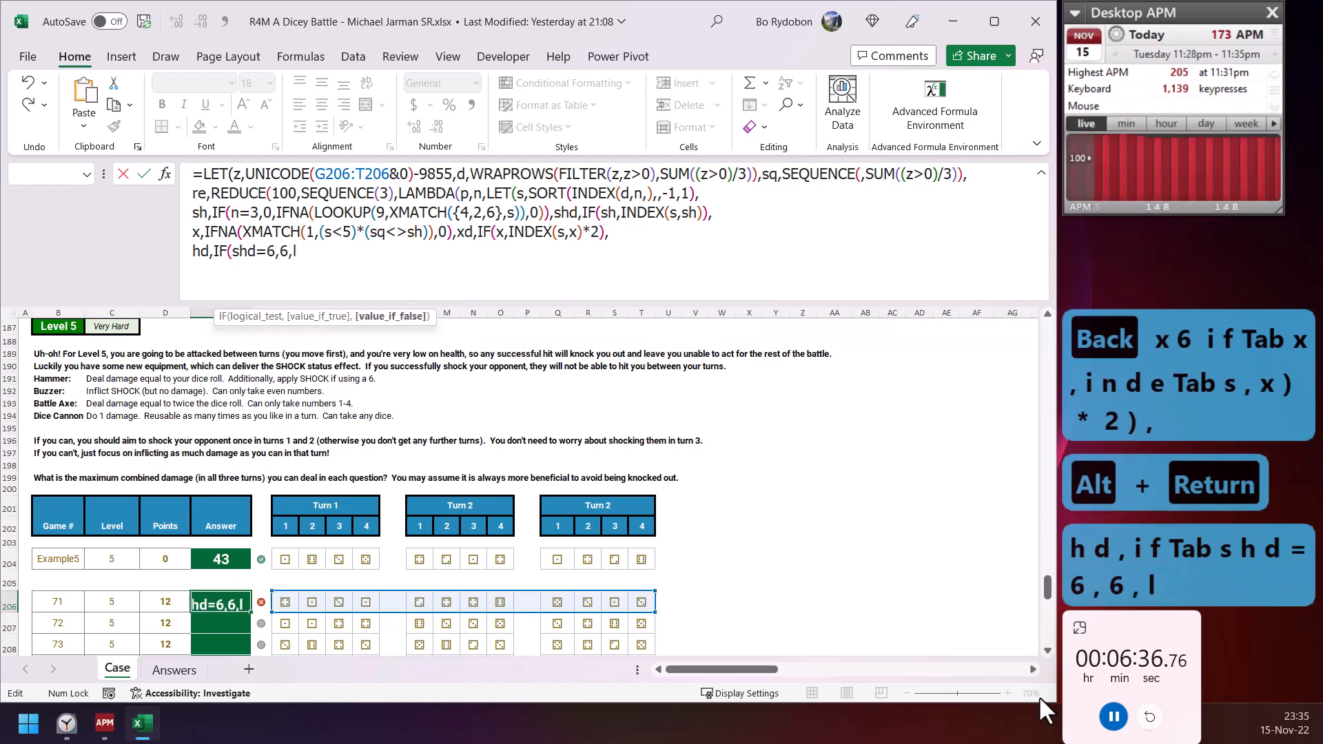
- Continue the hd value with XLOOKUP(TRUE,ISNA( as the IF function's false result
{"action": "key", "text": "BackSpace"}
{"action": "type", "text": "xlo"}
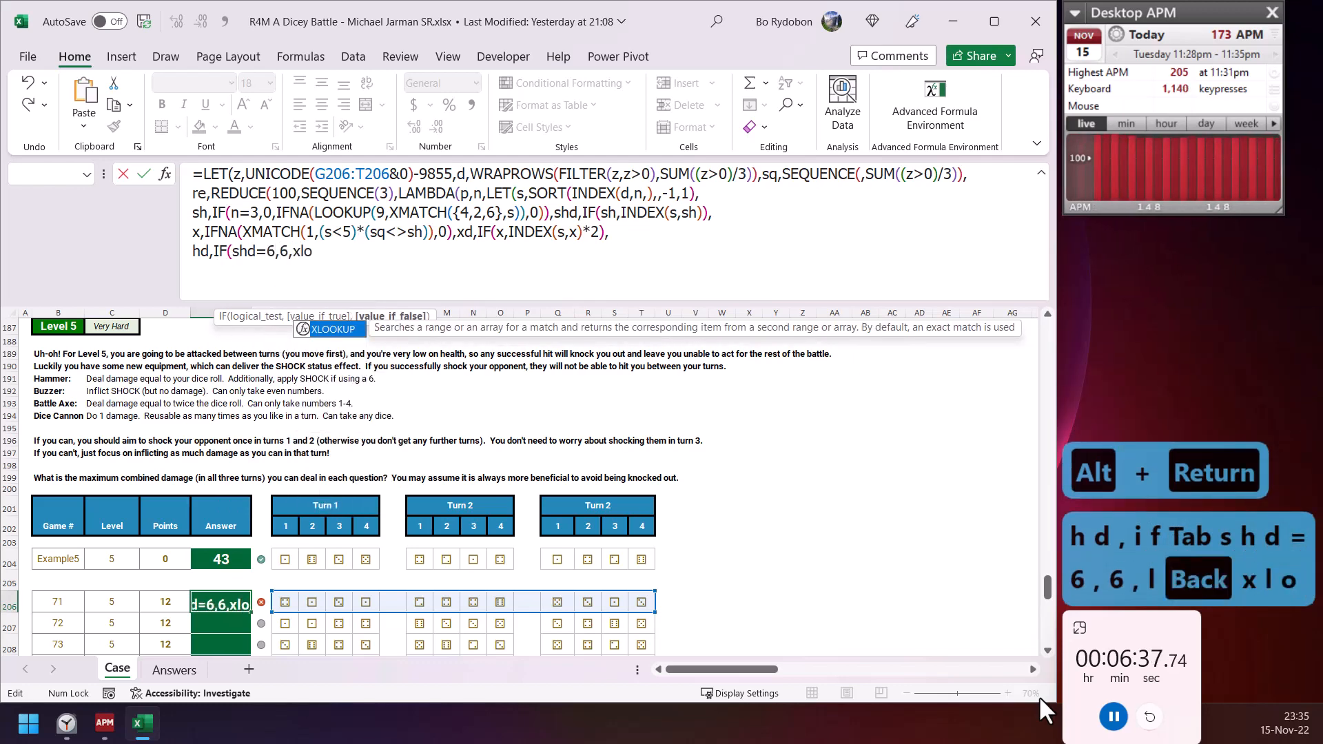
{"action": "key", "text": "Tab"}
{"action": "type", "text": "tru"}
{"action": "key", "text": "Tab"}
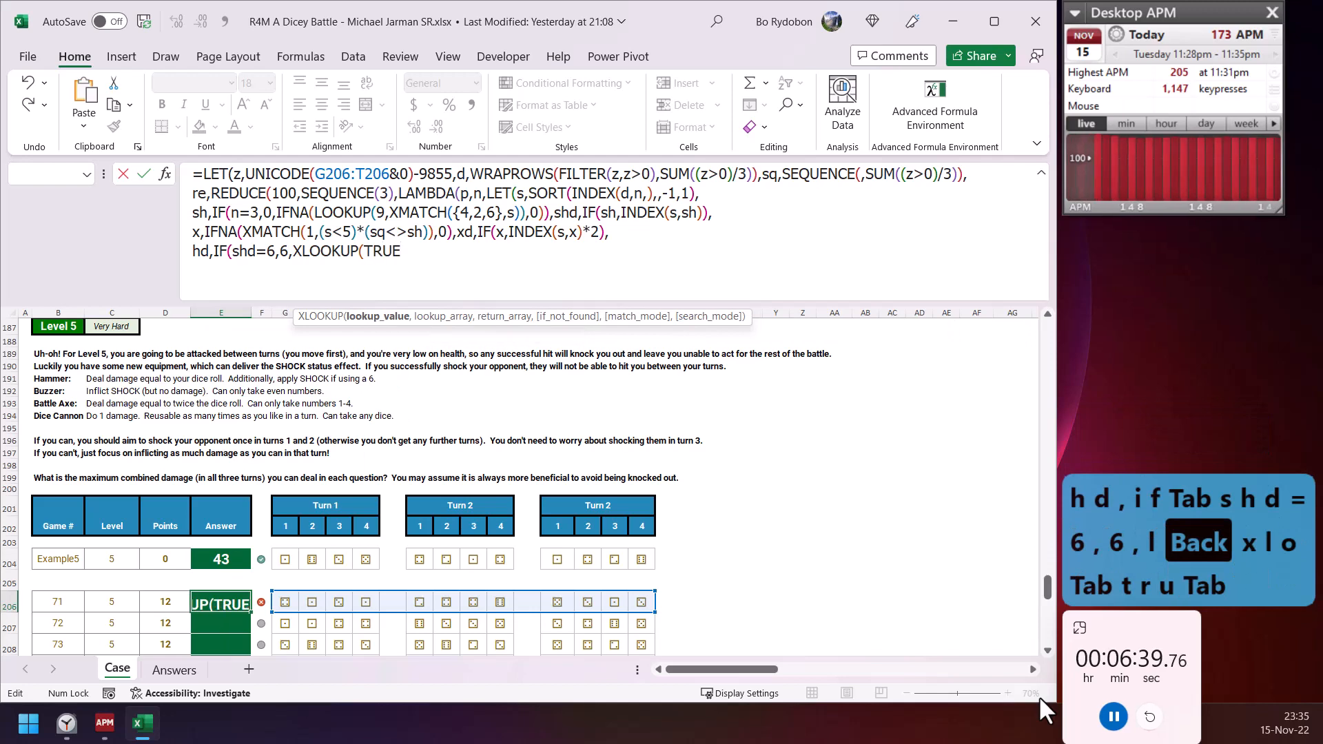
{"action": "type", "text": ",sin"}
{"action": "key", "text": "BackSpace"}
{"action": "key", "text": "BackSpace"}
{"action": "key", "text": "BackSpace"}
{"action": "type", "text": "in"}
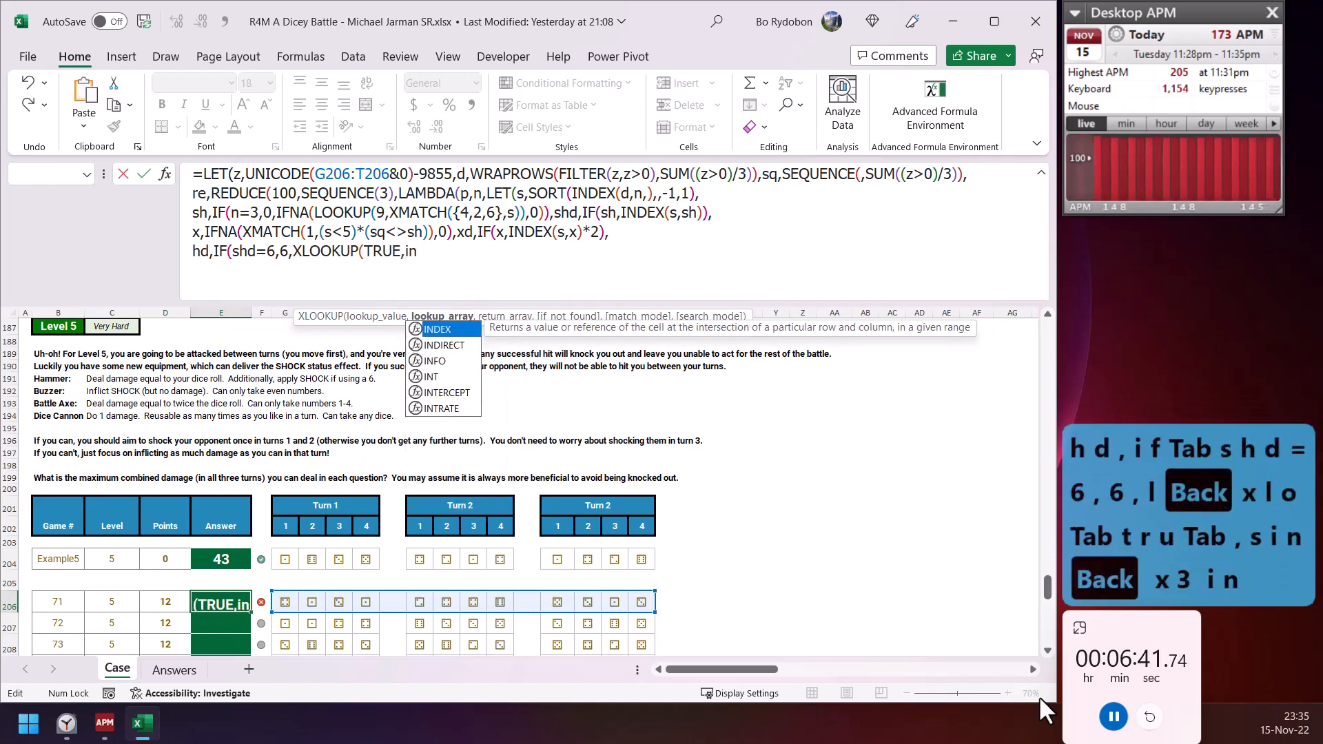
{"action": "key", "text": "BackSpace"}
{"action": "type", "text": "sn"}
{"action": "key", "text": "Tab"}
- Complete the hd lookup with XMATCH(sq,HSTACK(sh,x)) inside ISNA and s as the return array, closing the IF
{"action": "type", "text": "s"}
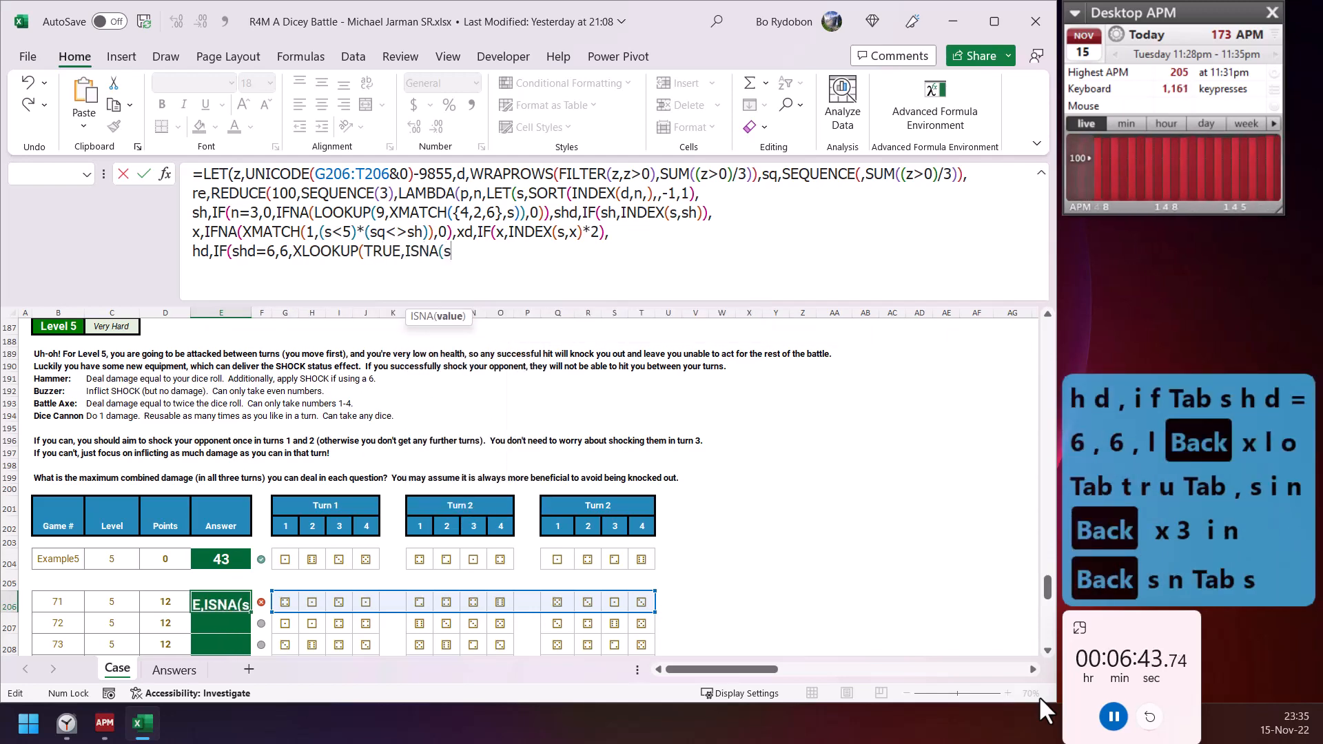
{"action": "key", "text": "BackSpace"}
{"action": "type", "text": "xm"}
{"action": "key", "text": "Tab"}
{"action": "type", "text": "sq,"}
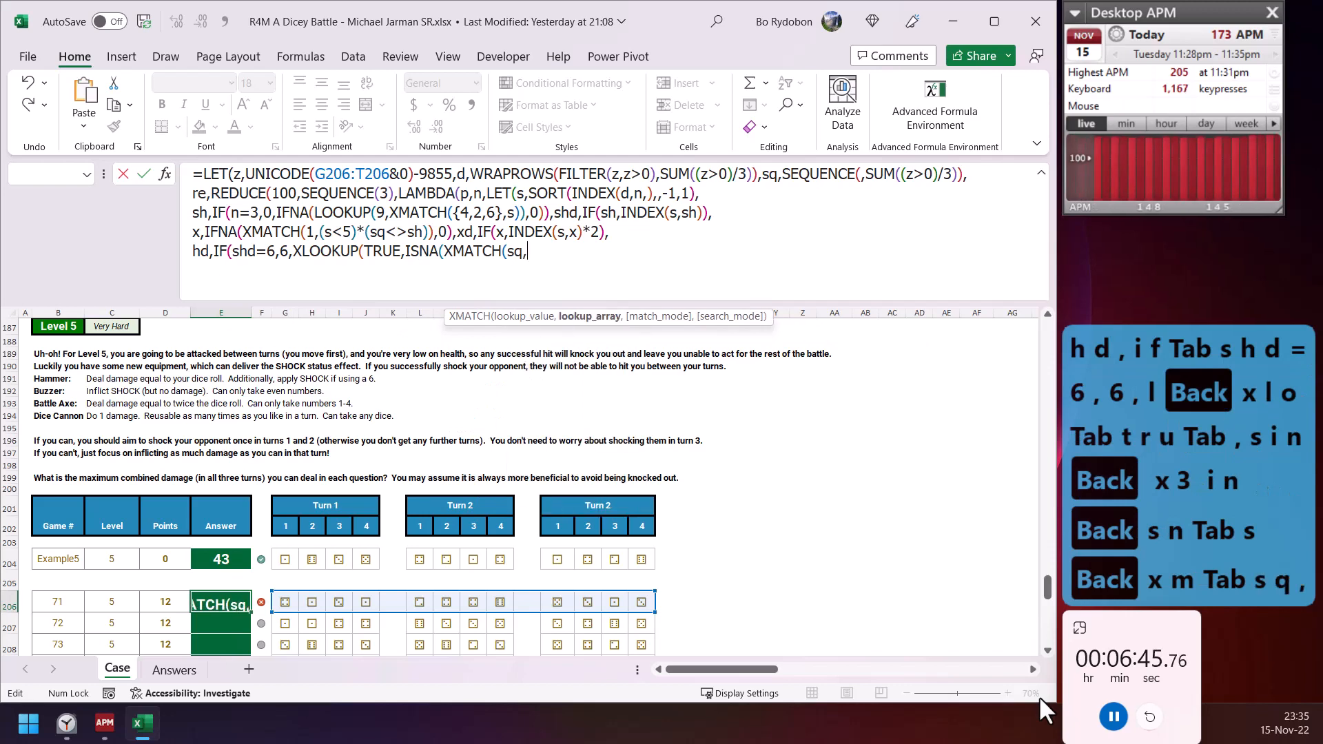
{"action": "type", "text": "sh"}
{"action": "key", "text": "BackSpace"}
{"action": "key", "text": "BackSpace"}
{"action": "type", "text": "hs"}
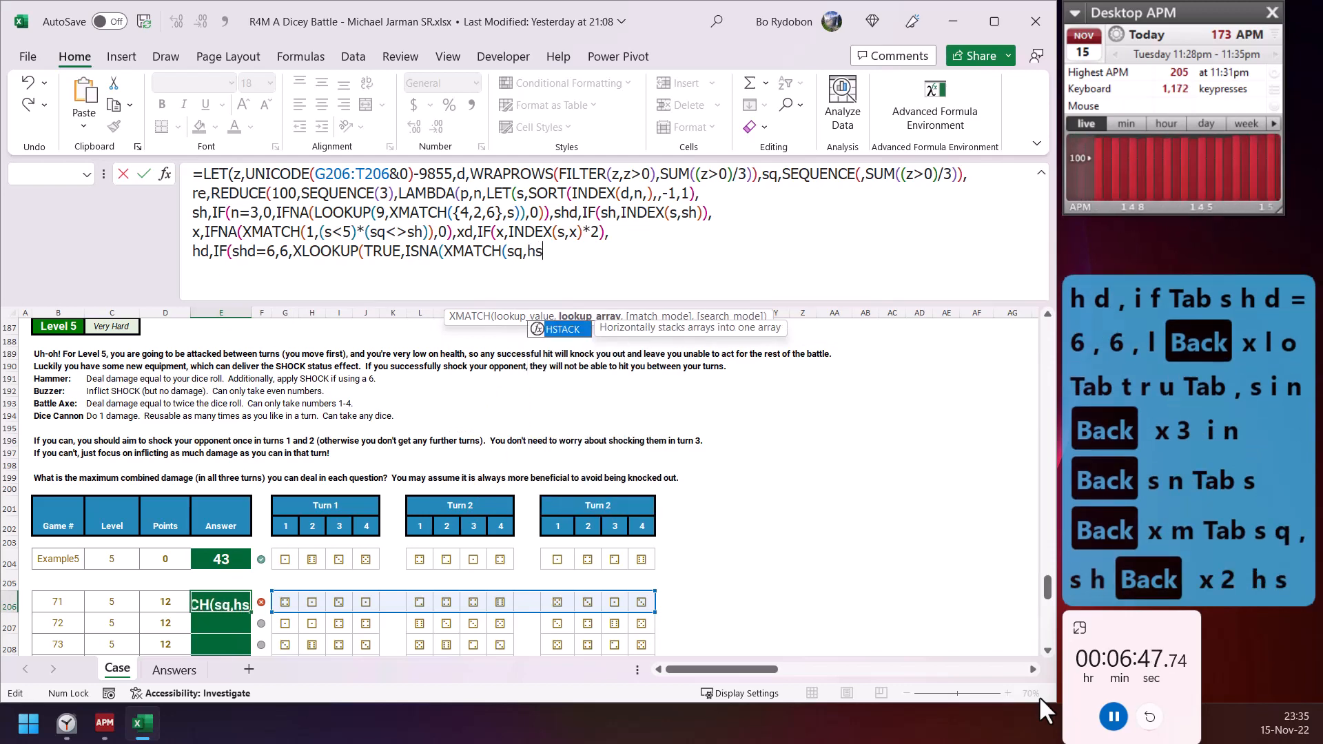
{"action": "type", "text": "t"}
{"action": "key", "text": "Tab"}
{"action": "type", "text": "sh"}
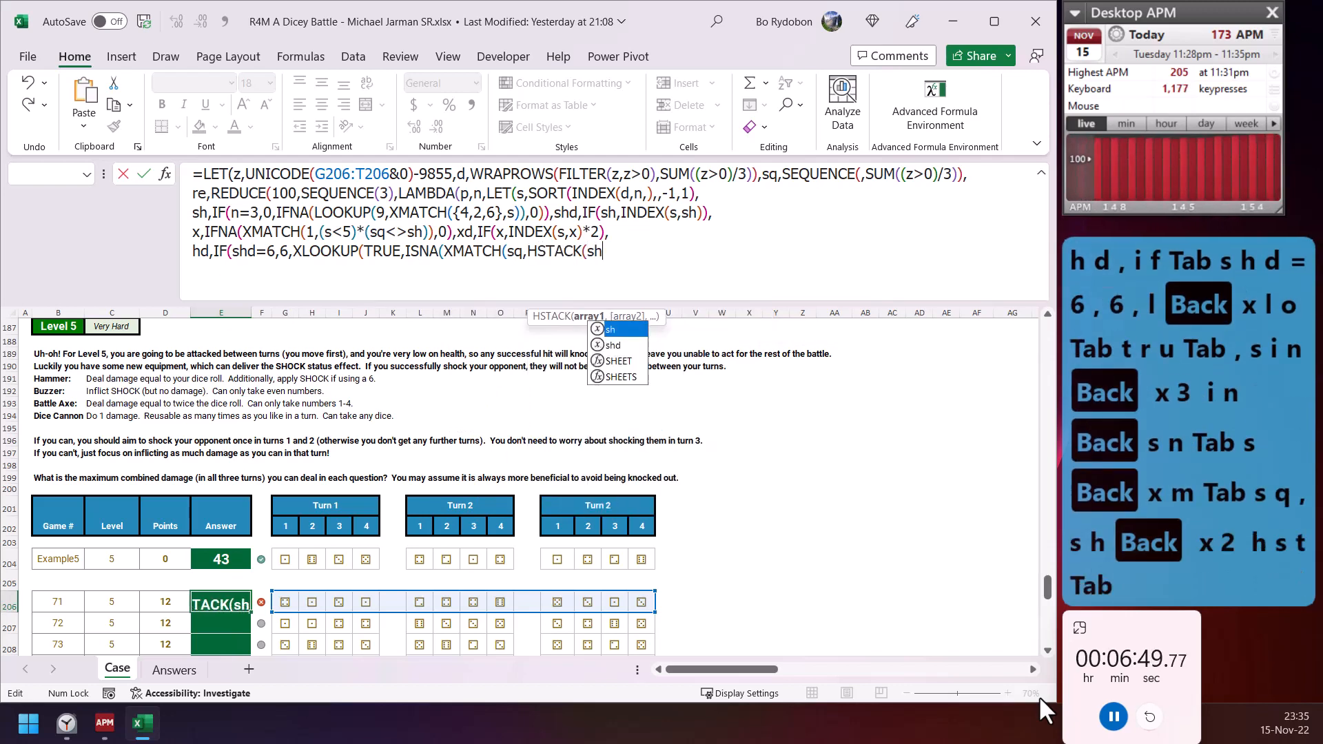
{"action": "type", "text": ",x)))"}
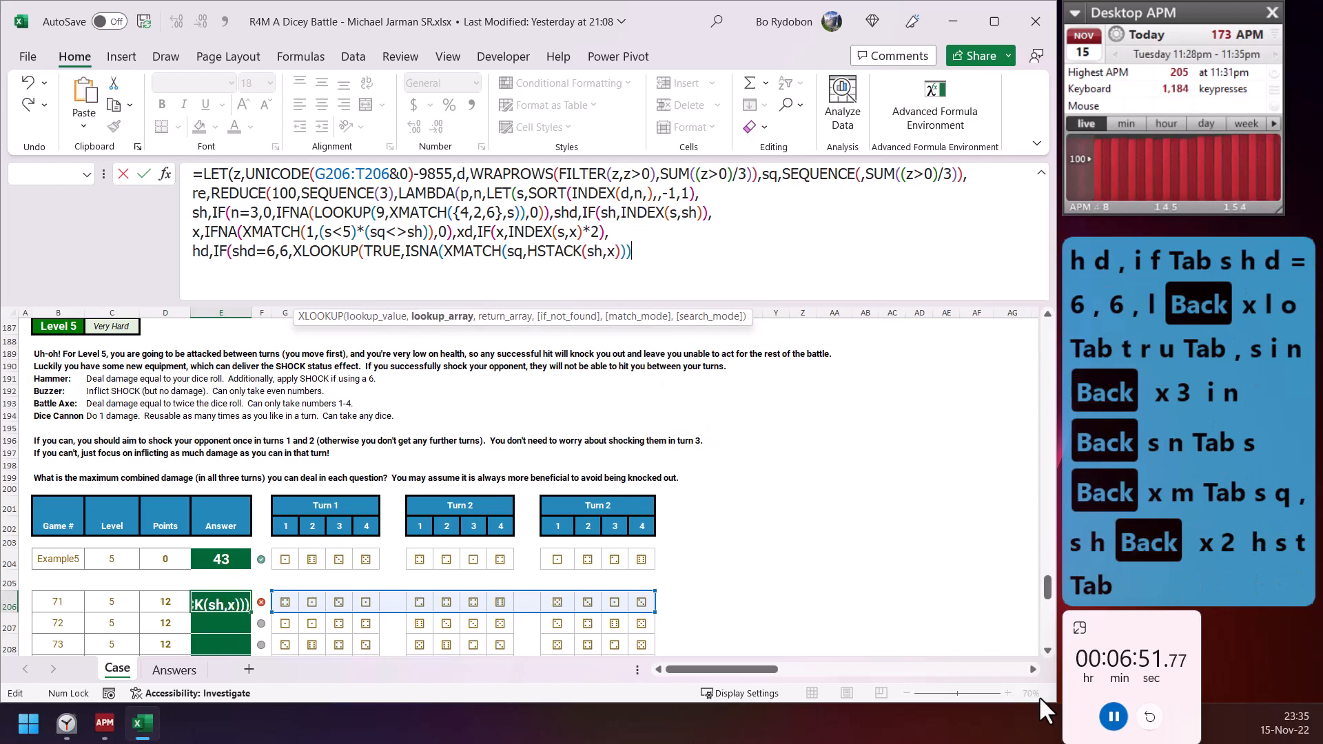
{"action": "type", "text": ",s))"}
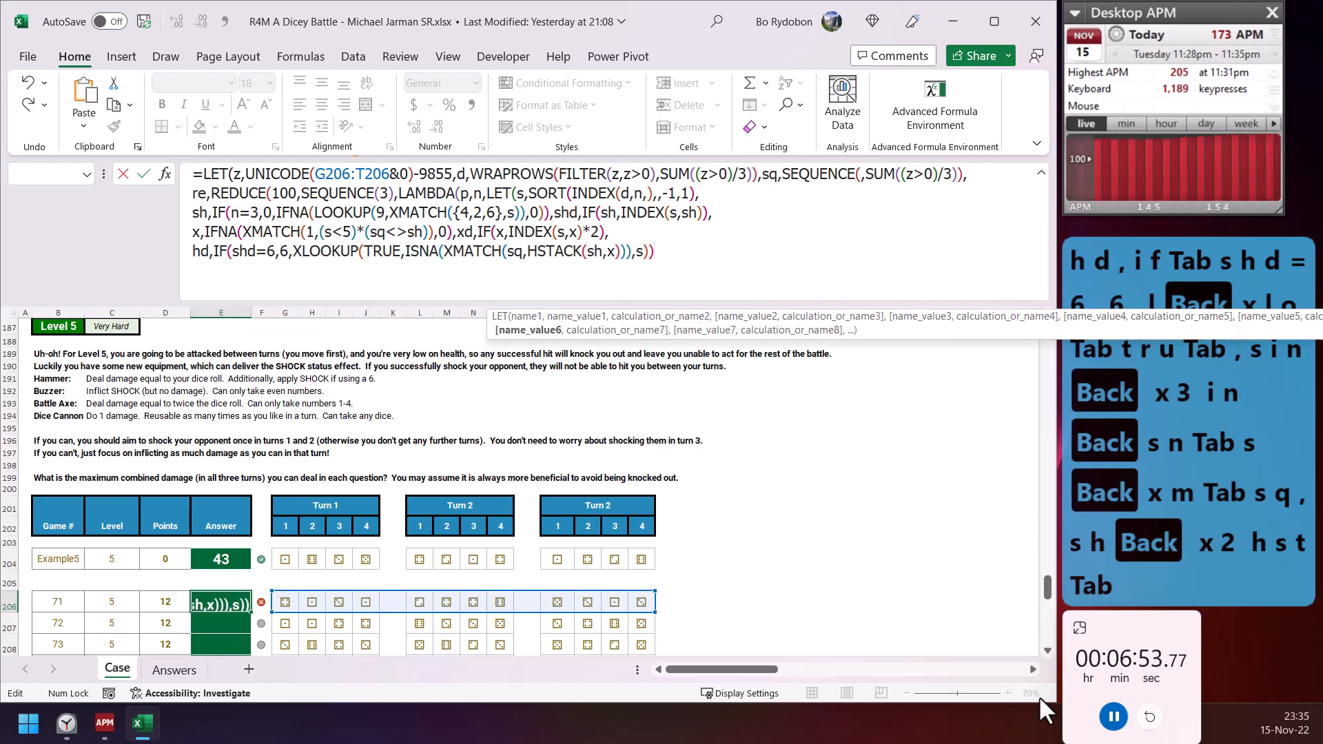
- Add the name d after hd and begin its value with COUNT(s)-(x>0)-(
{"action": "type", "text": ",d,co"}
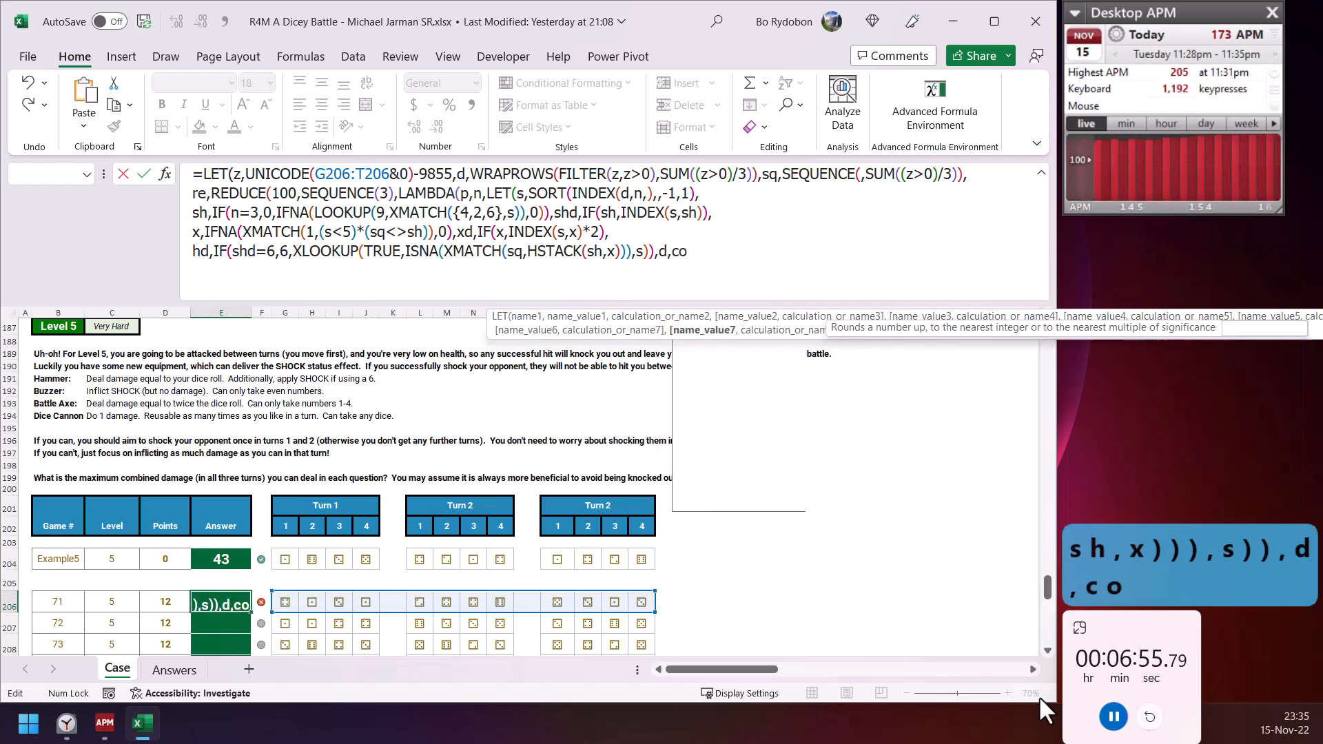
{"action": "type", "text": "unt"}
{"action": "key", "text": "Tab"}
{"action": "type", "text": "s)"}
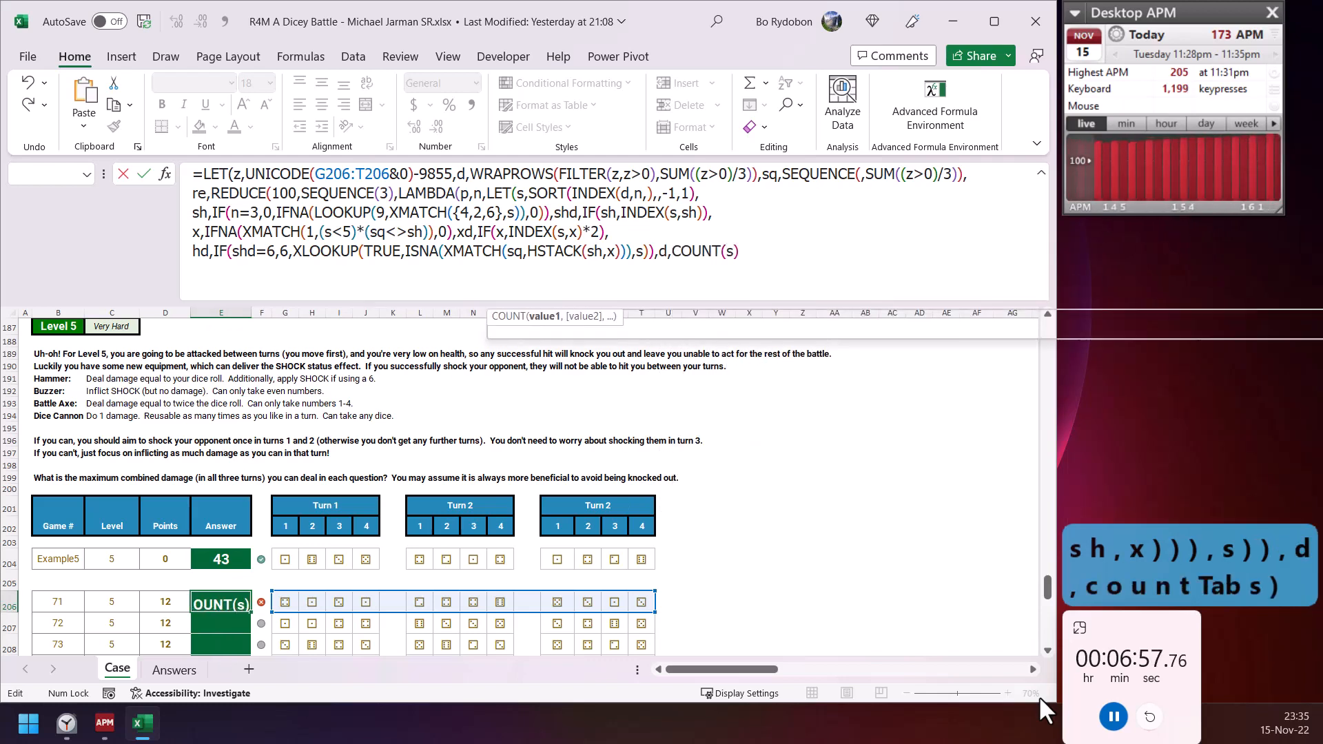
{"action": "type", "text": "-(s"}
{"action": "key", "text": "BackSpace"}
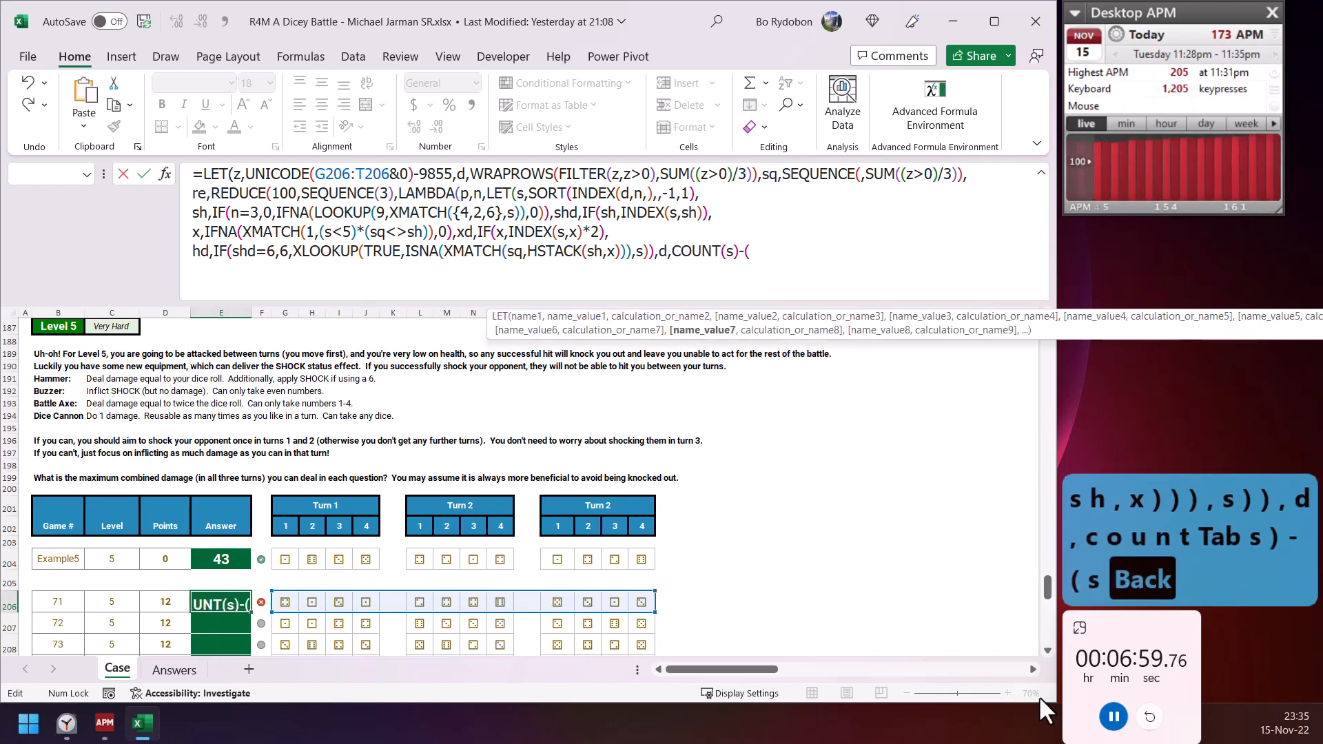
{"action": "type", "text": "x>0J)"}
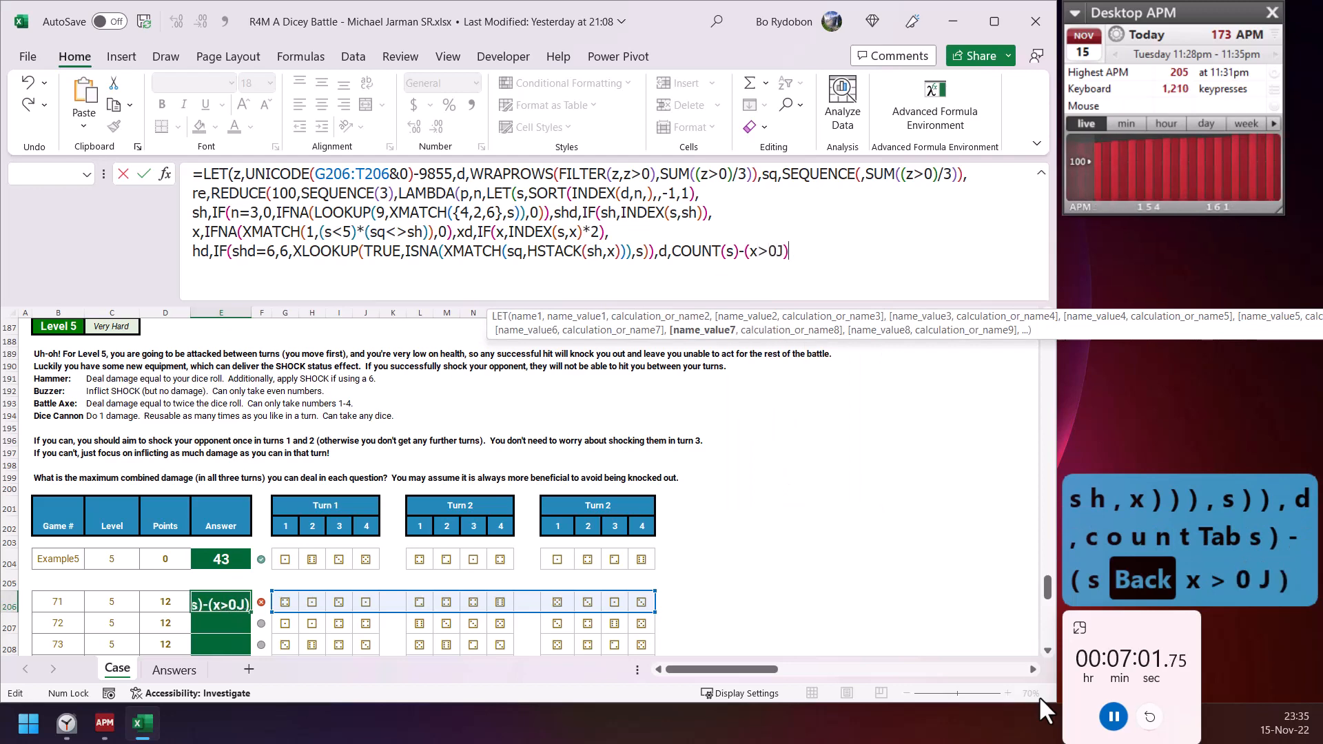
{"action": "type", "text": "-("}
{"action": "key", "text": "BackSpace"}
{"action": "key", "text": "BackSpace"}
{"action": "key", "text": "BackSpace"}
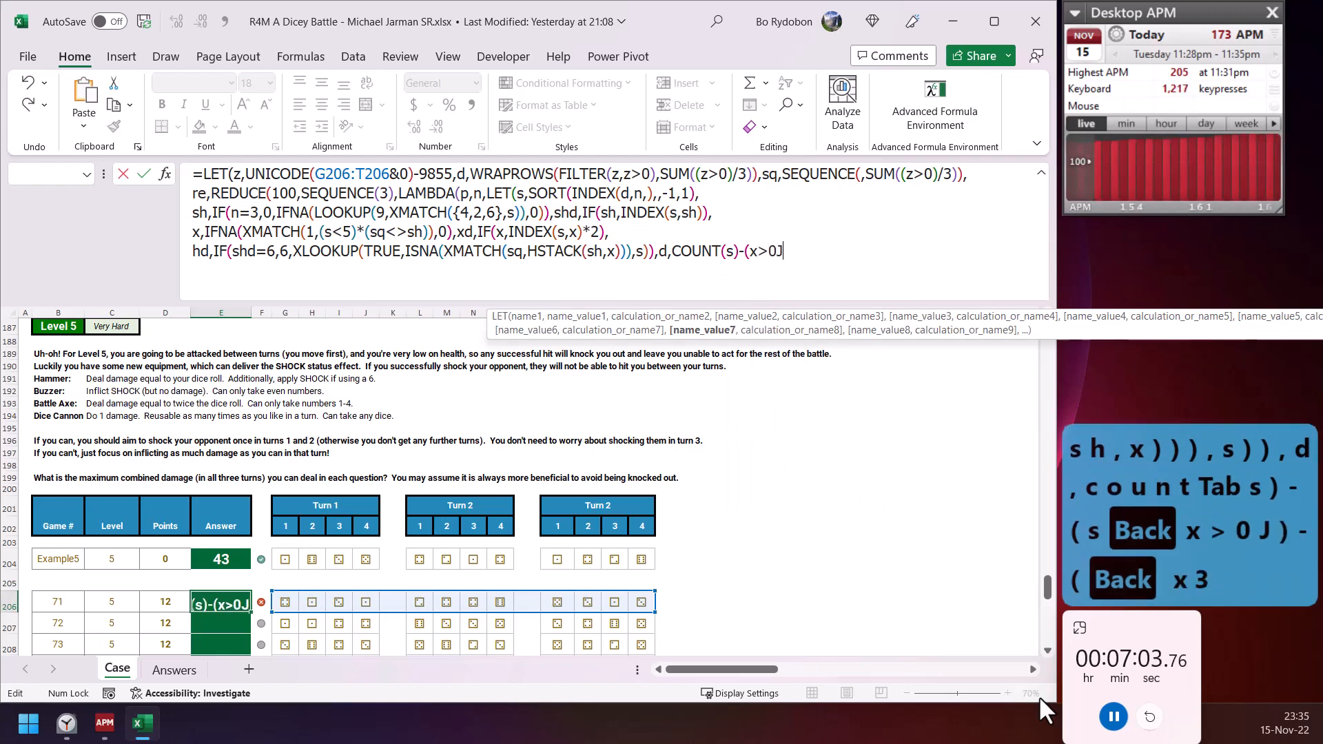
{"action": "key", "text": "BackSpace"}
{"action": "type", "text": ")-("}
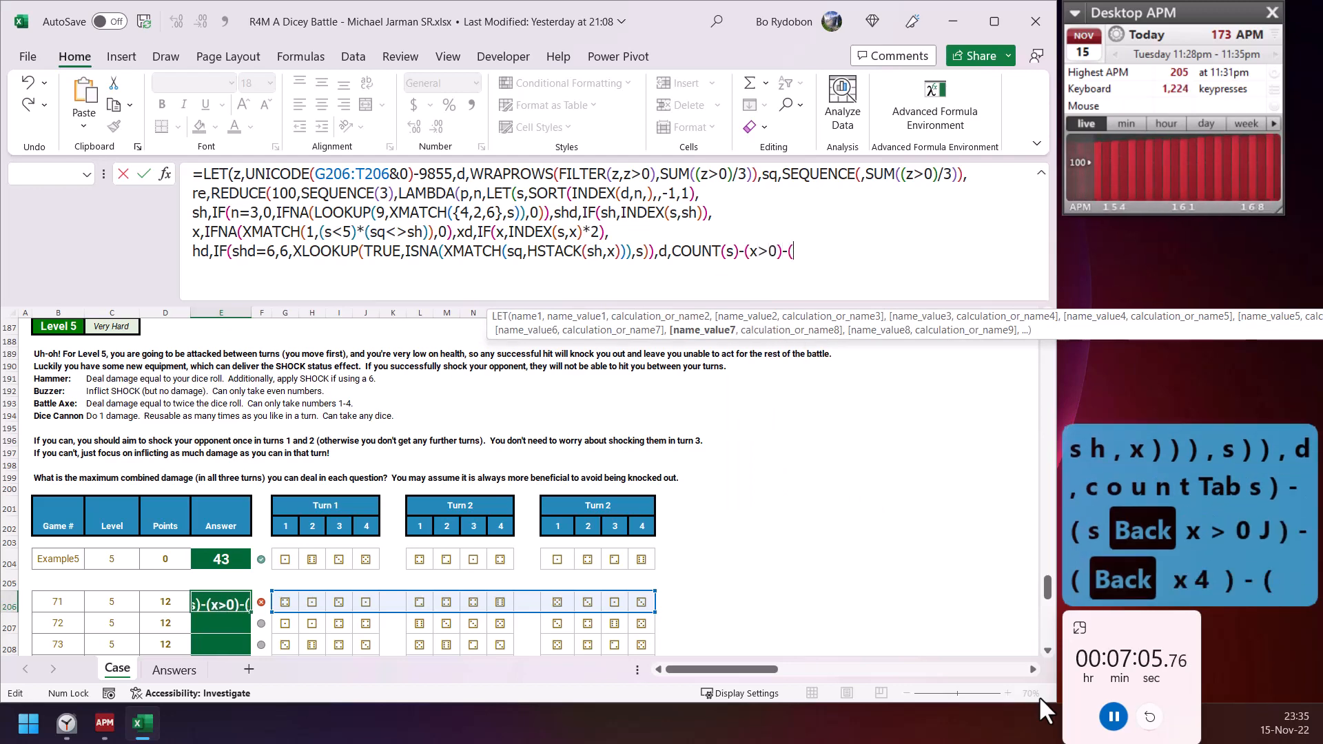
- Finish the d value by subtracting (shd<6) and 1, and start a new formula line
{"action": "type", "text": "sd"}
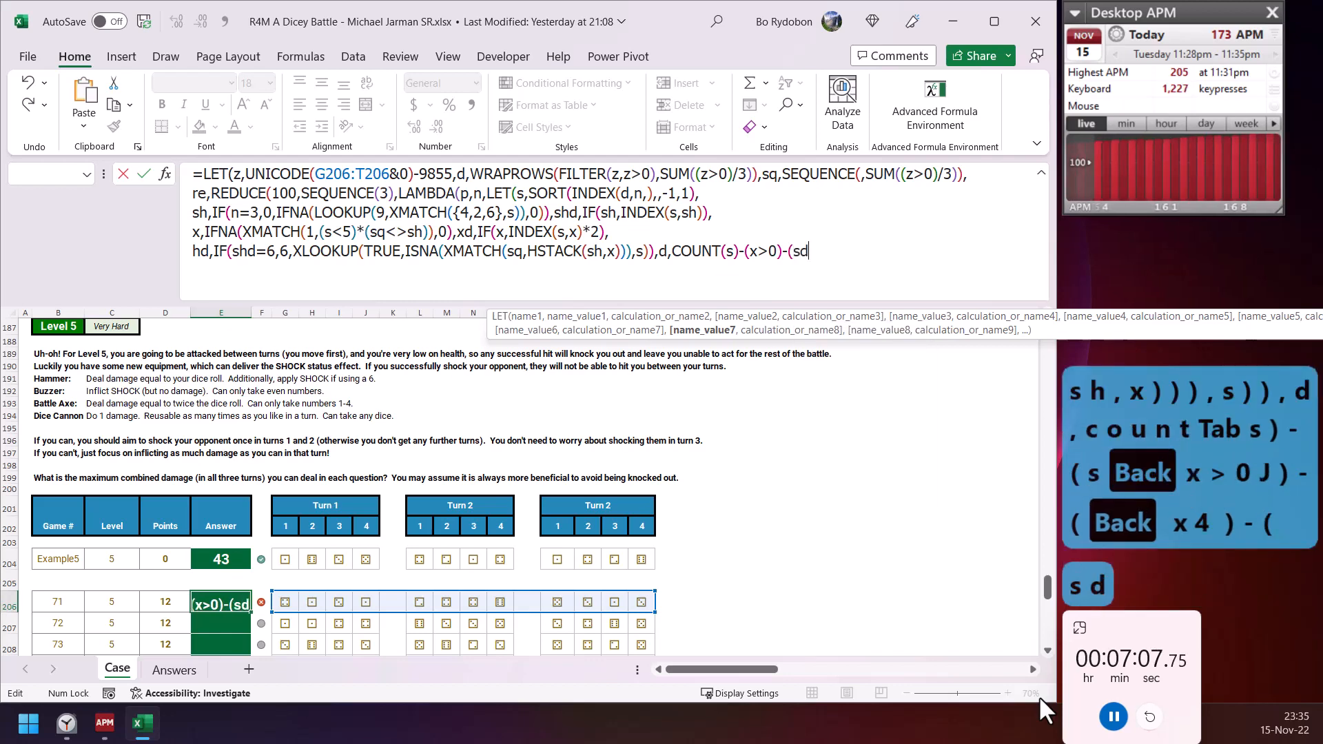
{"action": "key", "text": "BackSpace"}
{"action": "type", "text": "hd<"}
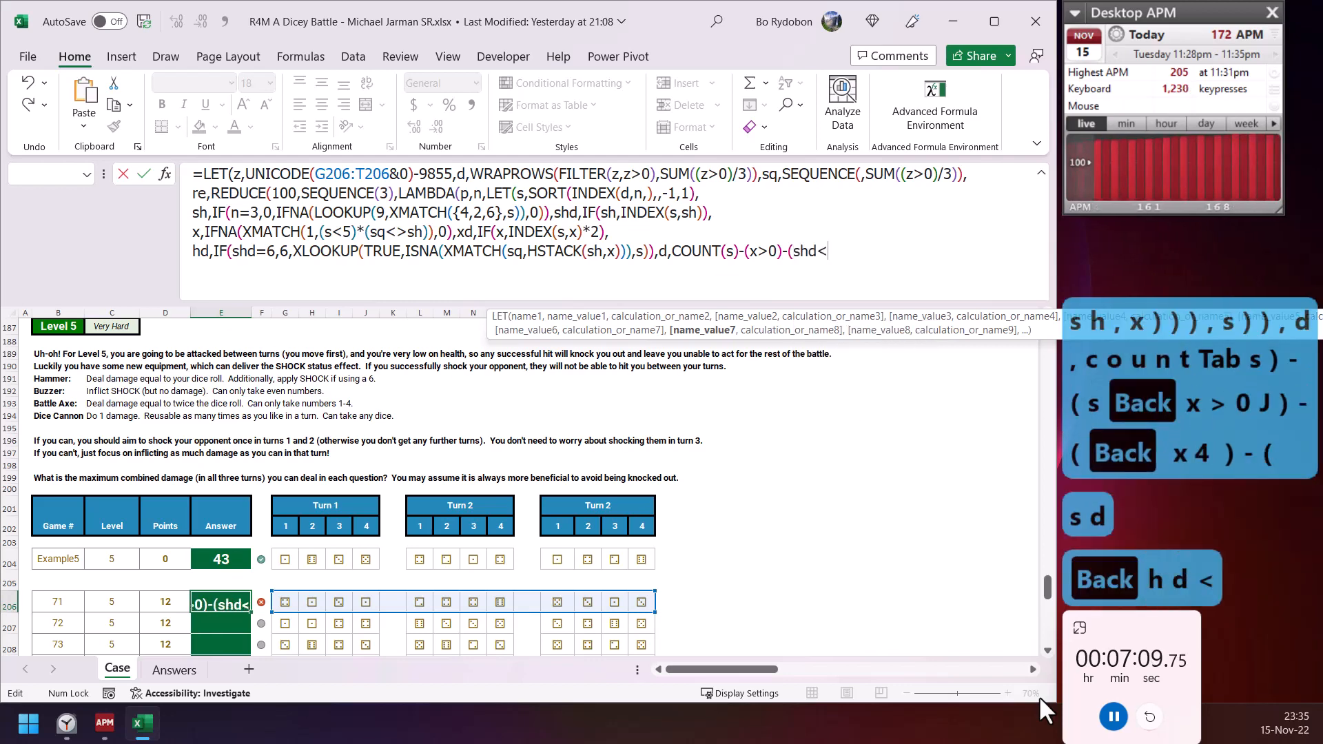
{"action": "type", "text": "6),"}
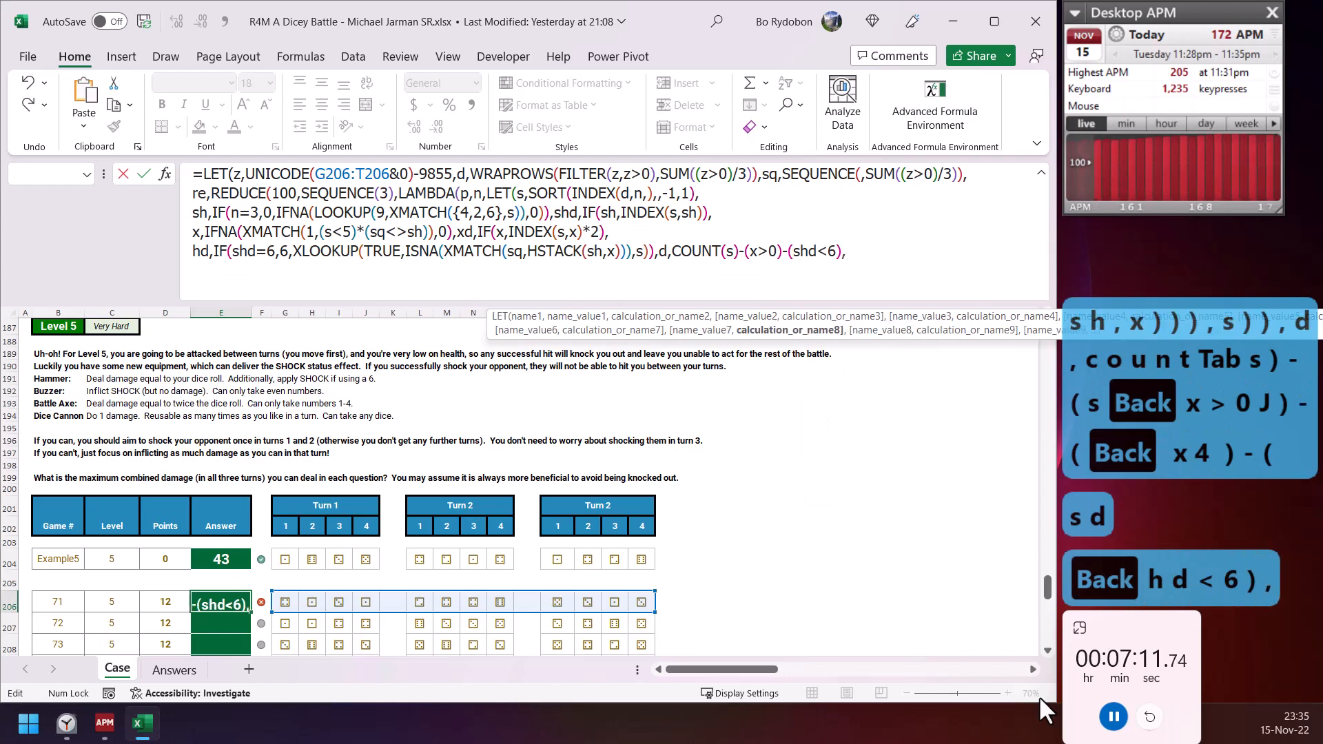
{"action": "key", "text": "BackSpace"}
{"action": "type", "text": "-1,"}
{"action": "key", "text": "alt+Return"}
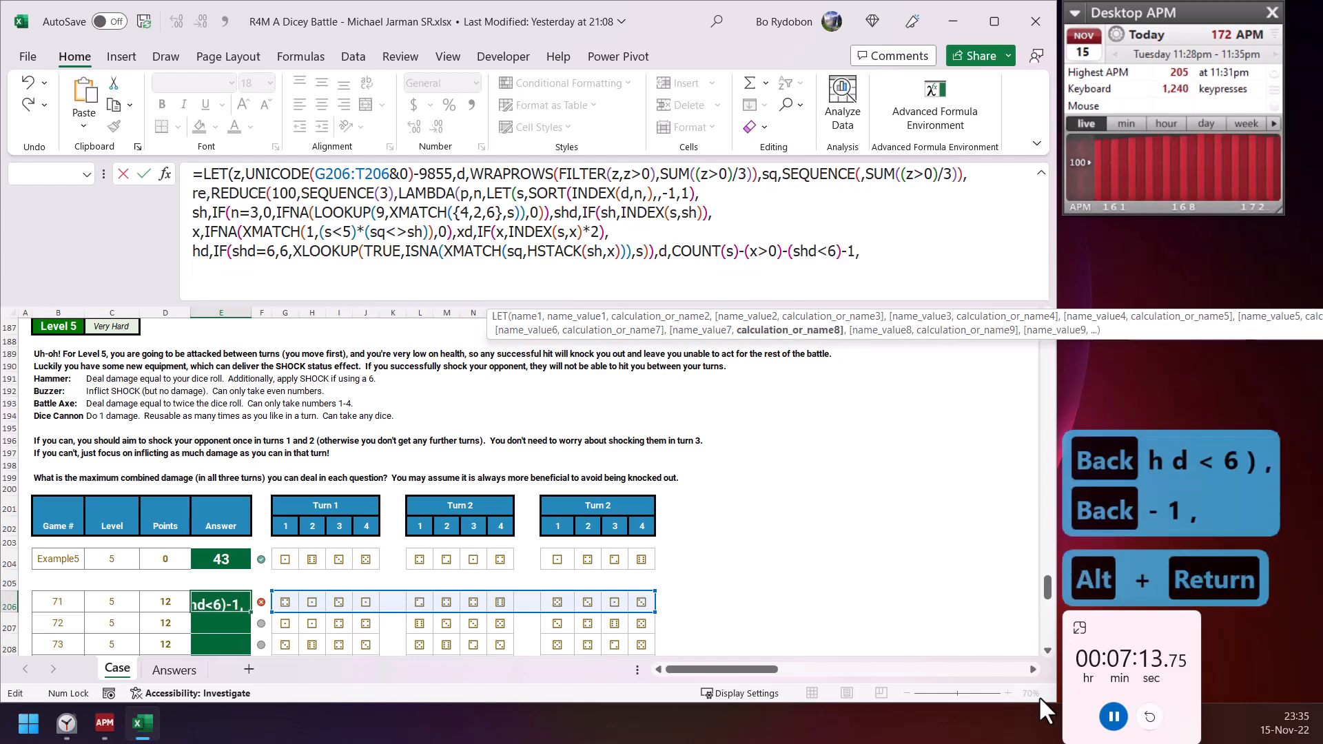
- Make IF(p>99,MOD(p+xd+hd+d,100)+sh*100,p) the LAMBDA's result and close the inner LET, LAMBDA and REDUCE
{"action": "type", "text": "if"}
{"action": "key", "text": "Tab"}
{"action": "type", "text": "p"}
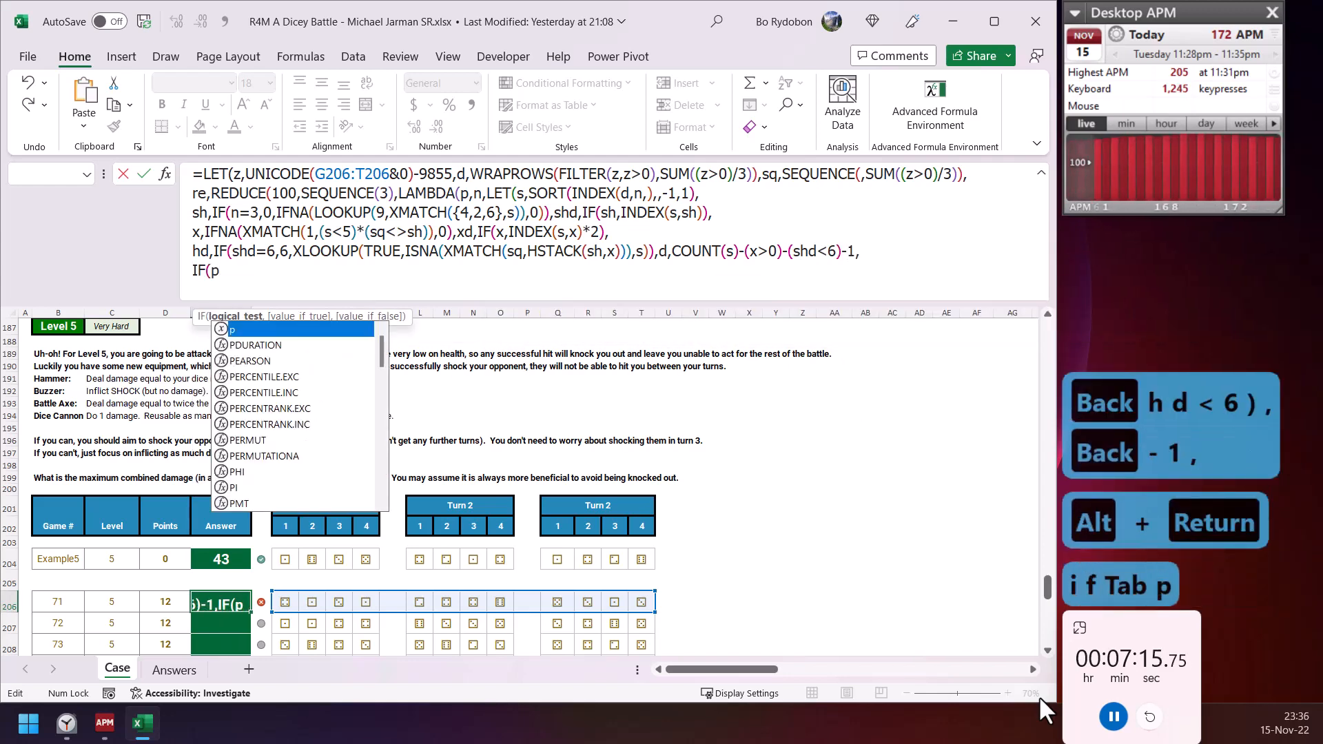
{"action": "type", "text": ">99,"}
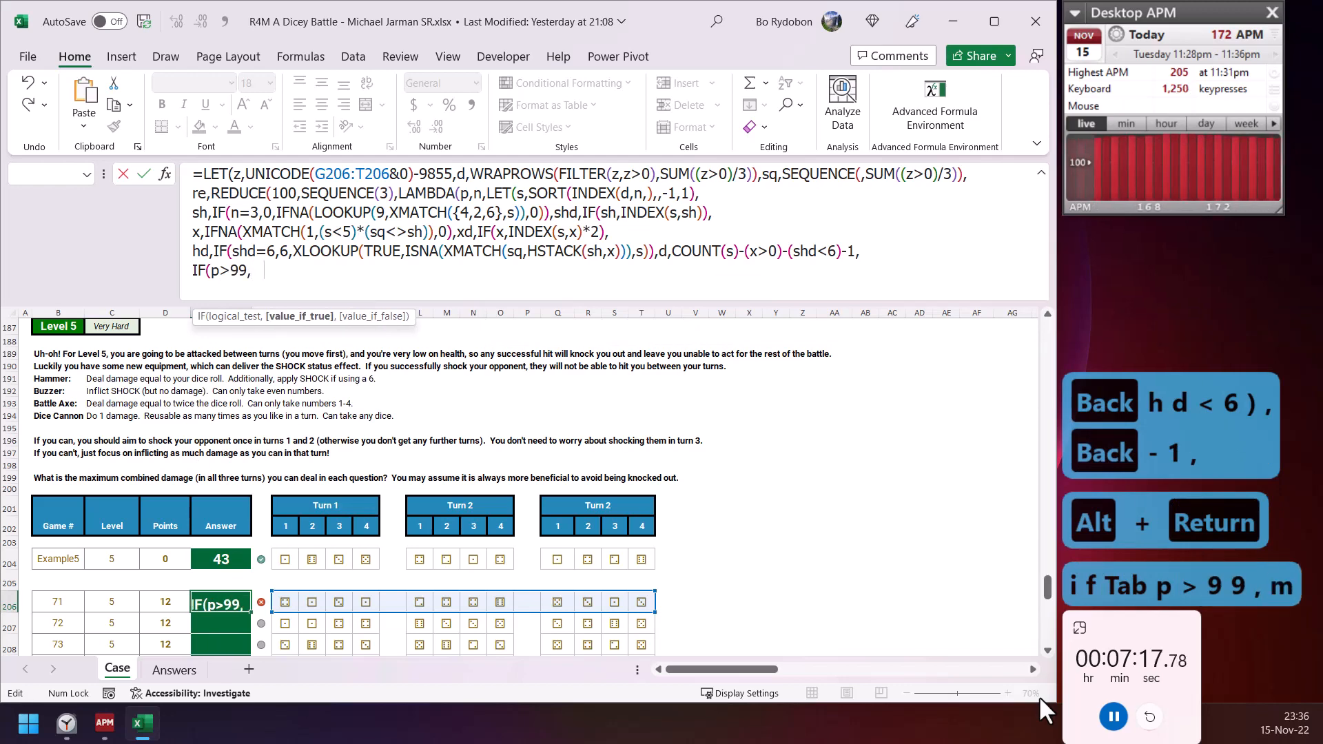
{"action": "type", "text": "mod"}
{"action": "key", "text": "Tab"}
{"action": "type", "text": "p+x"}
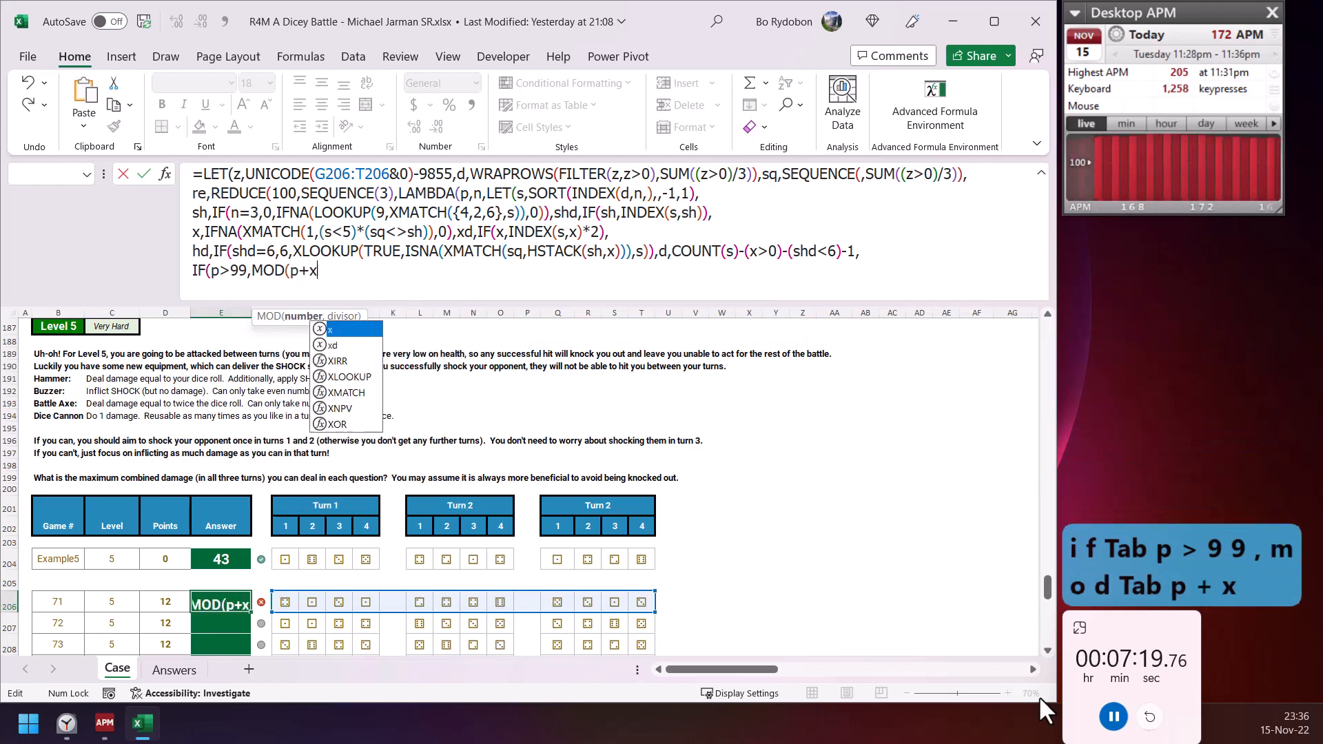
{"action": "type", "text": "d+h"}
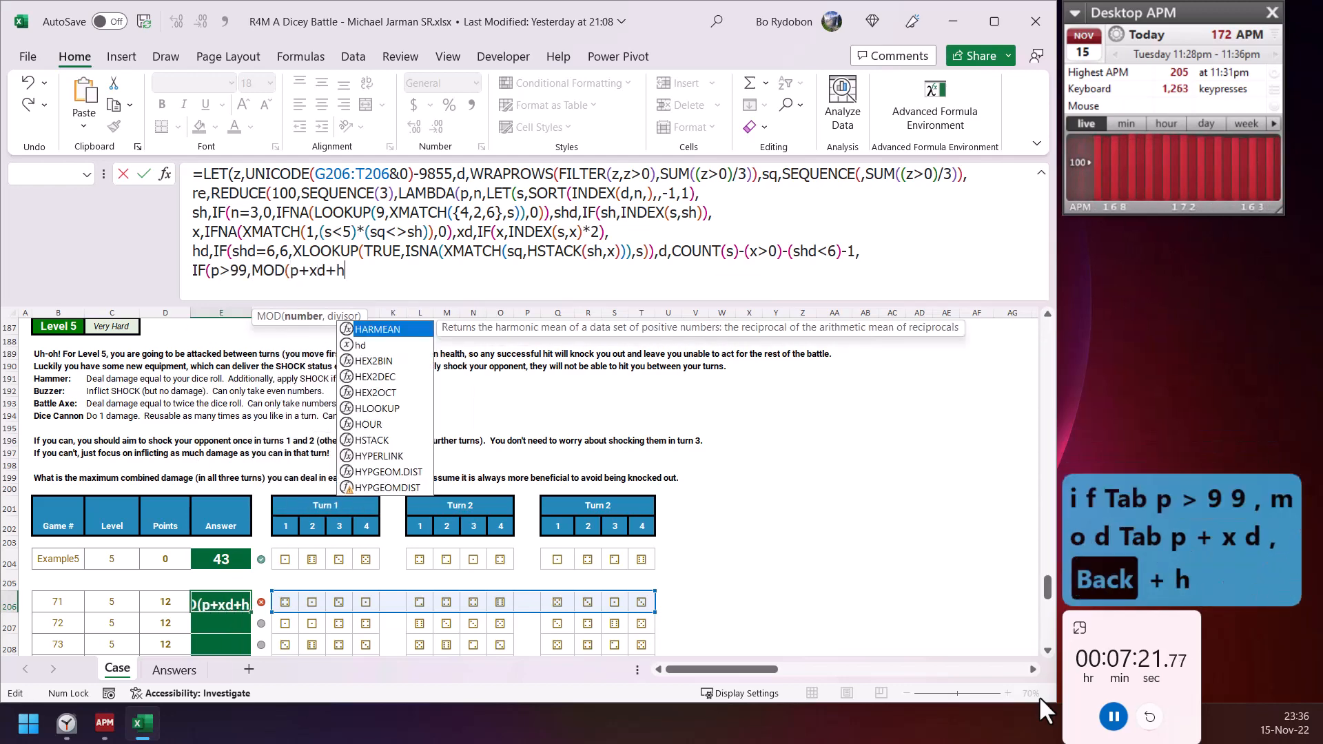
{"action": "type", "text": "d+d,"}
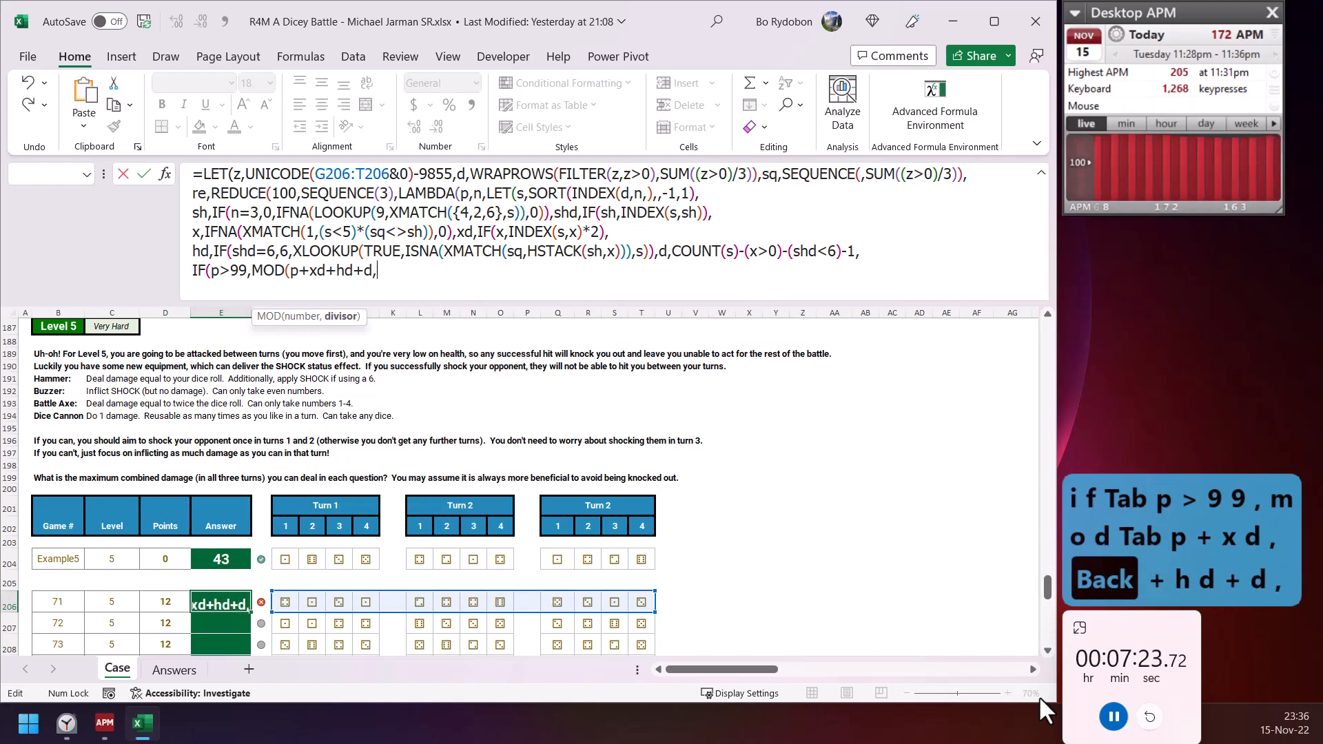
{"action": "type", "text": "100)+"}
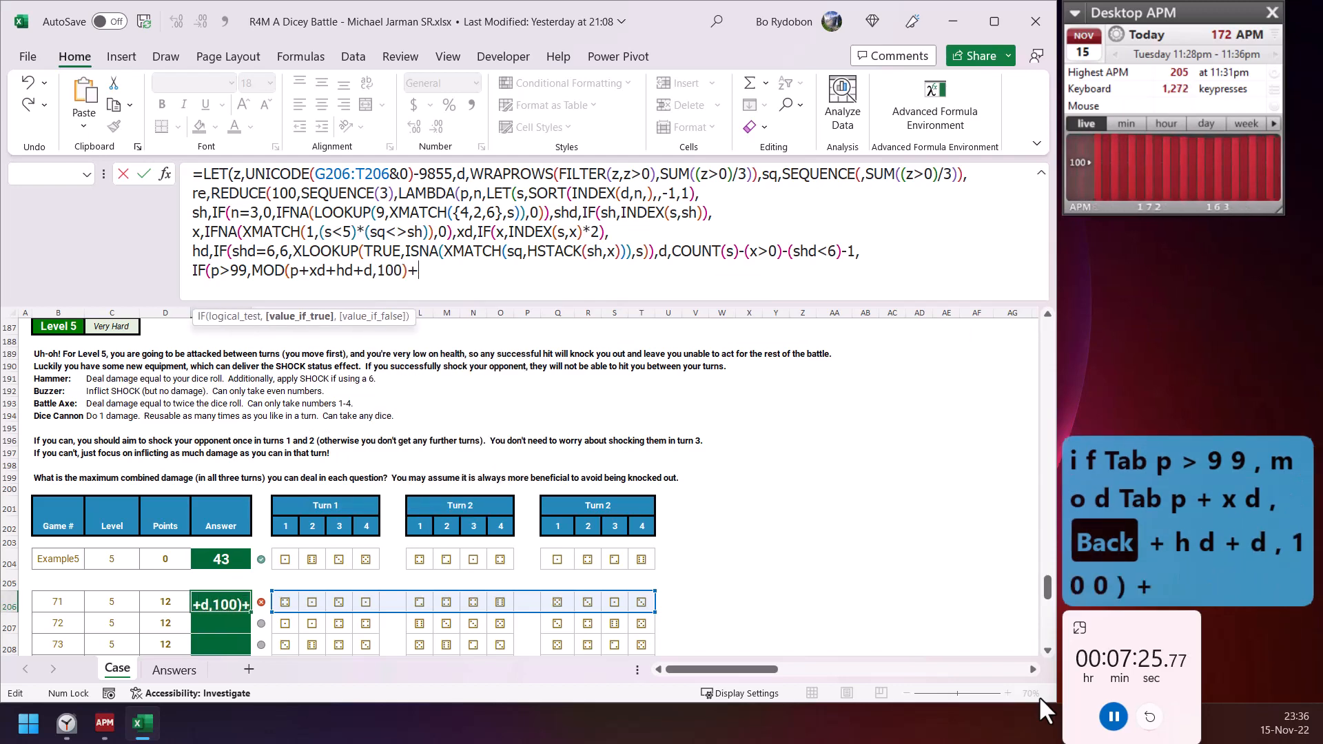
{"action": "type", "text": "sh*100"}
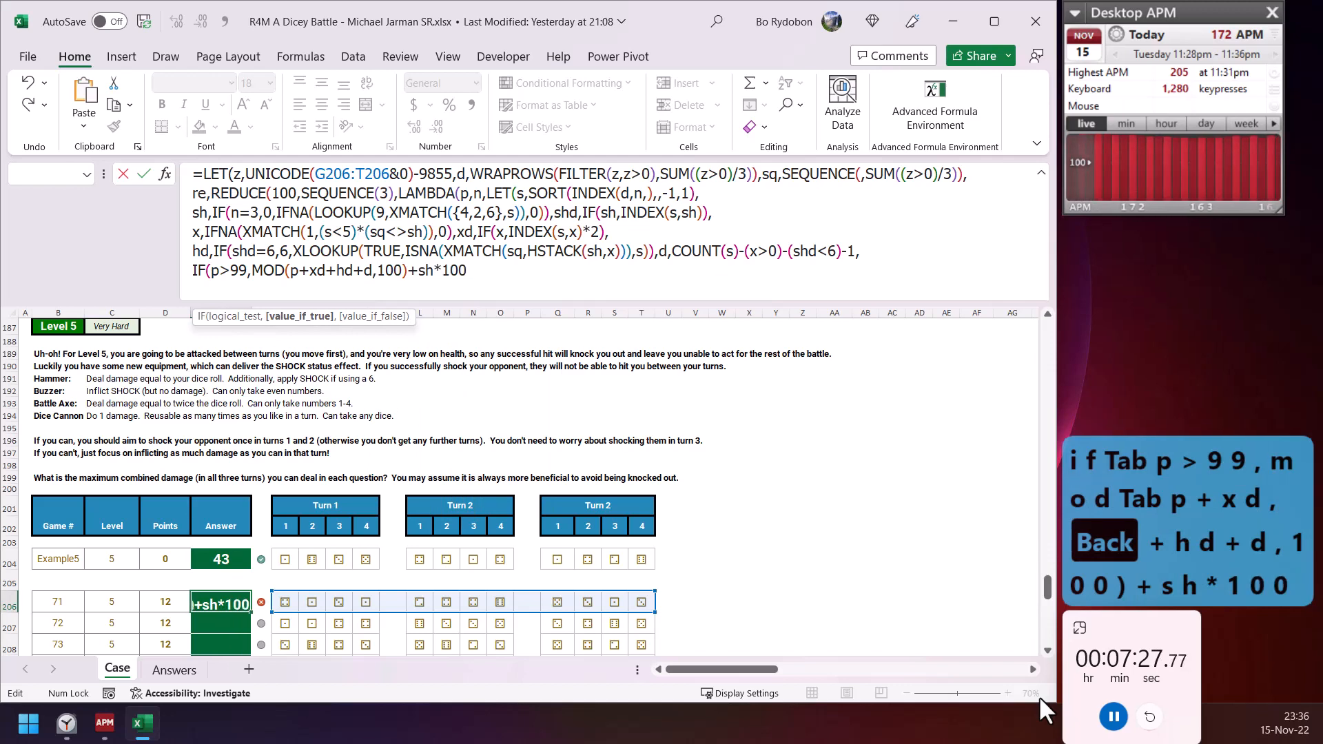
{"action": "type", "text": ",p)))))"}
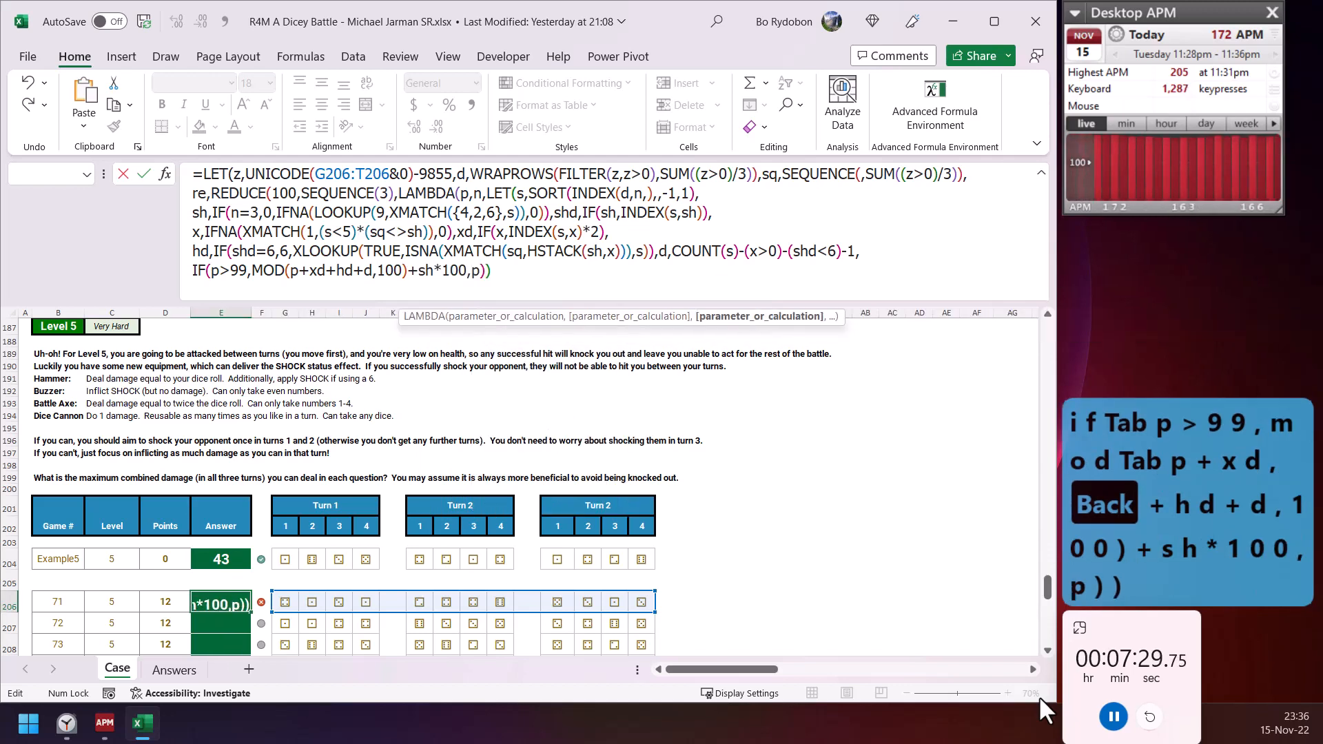
{"action": "key", "text": "BackSpace"}
- Return MOD(re,100) as the final LET result and enter the formula in E206
{"action": "type", "text": ",mod"}
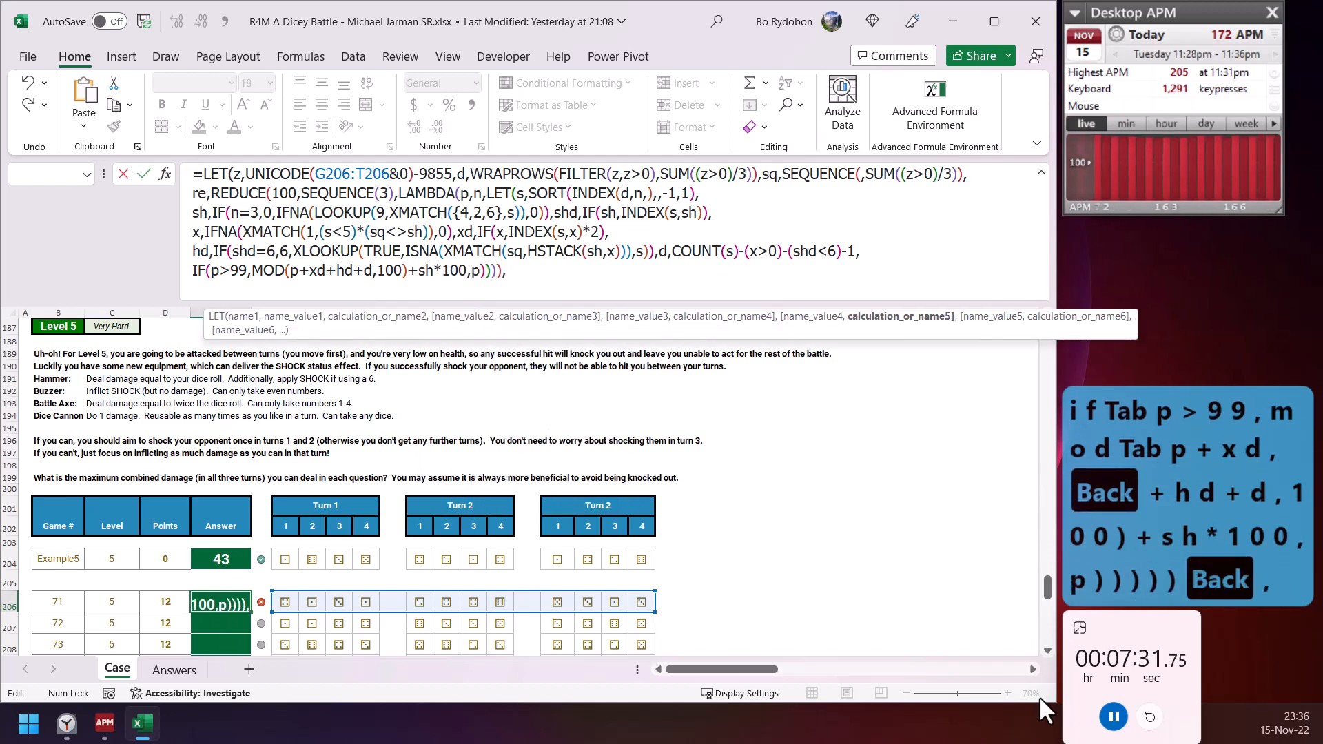
{"action": "key", "text": "Tab"}
{"action": "type", "text": "re"}
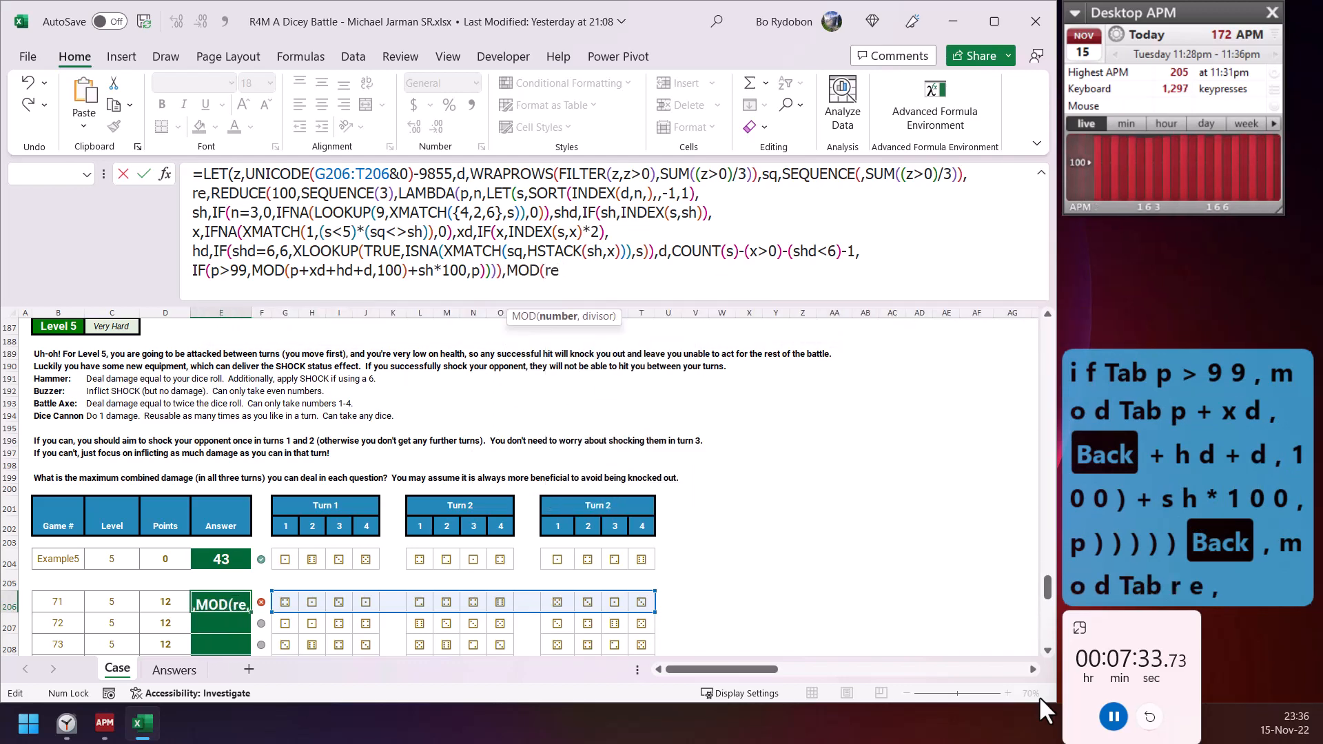
{"action": "type", "text": ",100))"}
{"action": "key", "text": "ctrl+Return"}
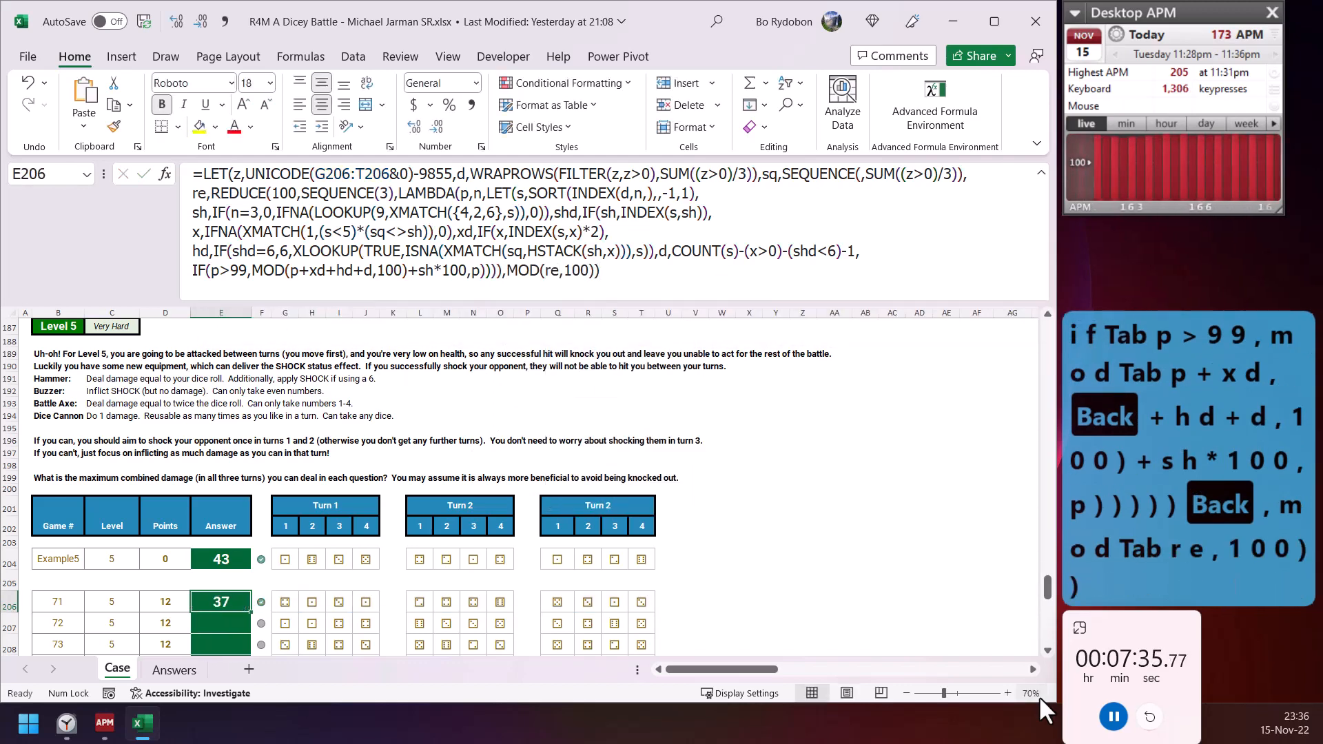
- Fill the E206 formula down the Level 5 answers through game 100 and pause the stopwatch
{"action": "key", "text": "ctrl+shift+Down"}
{"action": "key", "text": "ctrl+d"}
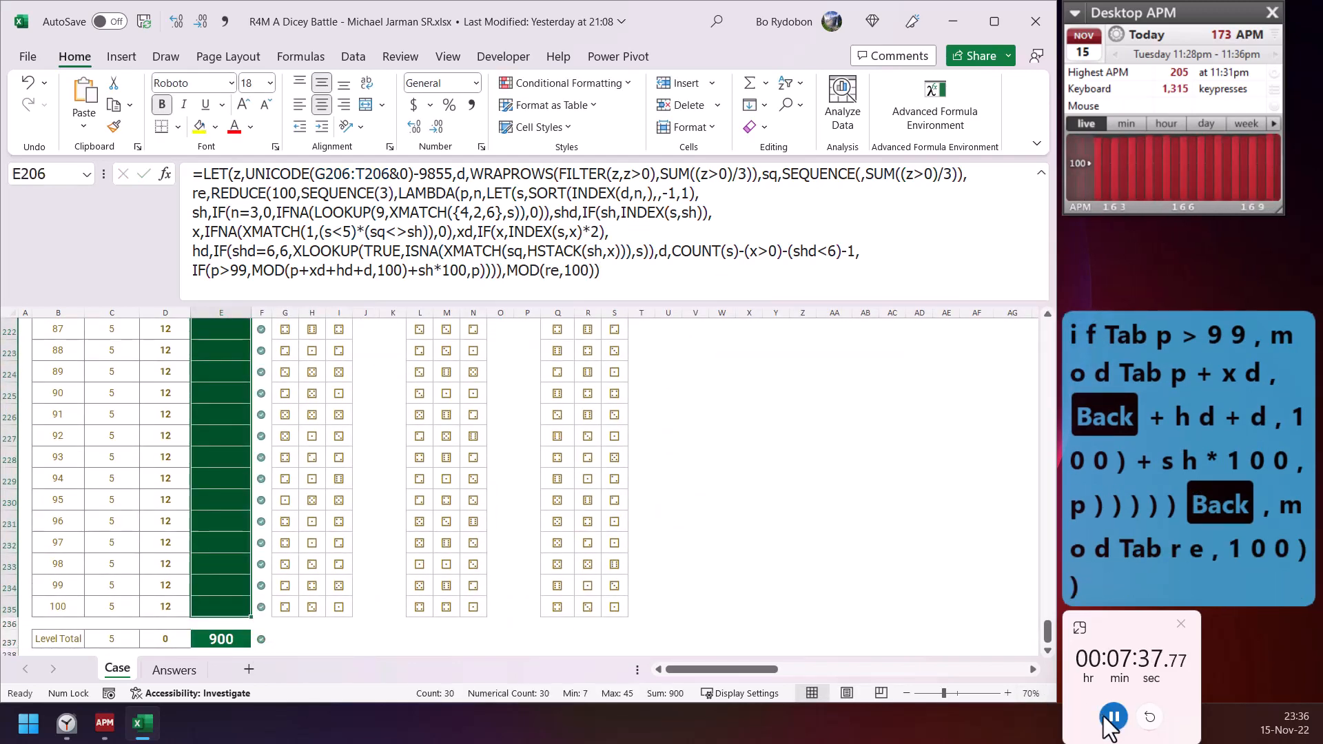
{"action": "left_click", "coordinate": [1113, 717]}
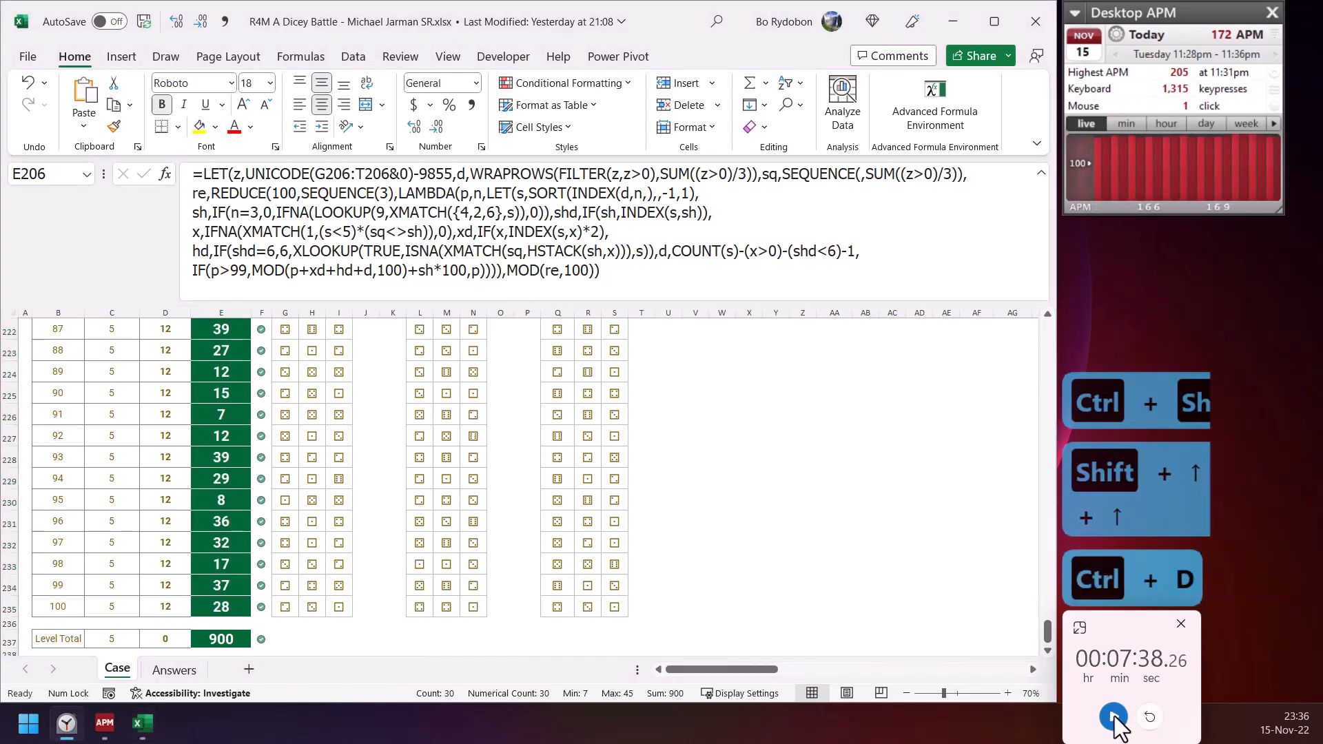
{"action": "key", "text": "alt+Tab"}
{"action": "key", "text": "ctrl+Page_Up"}
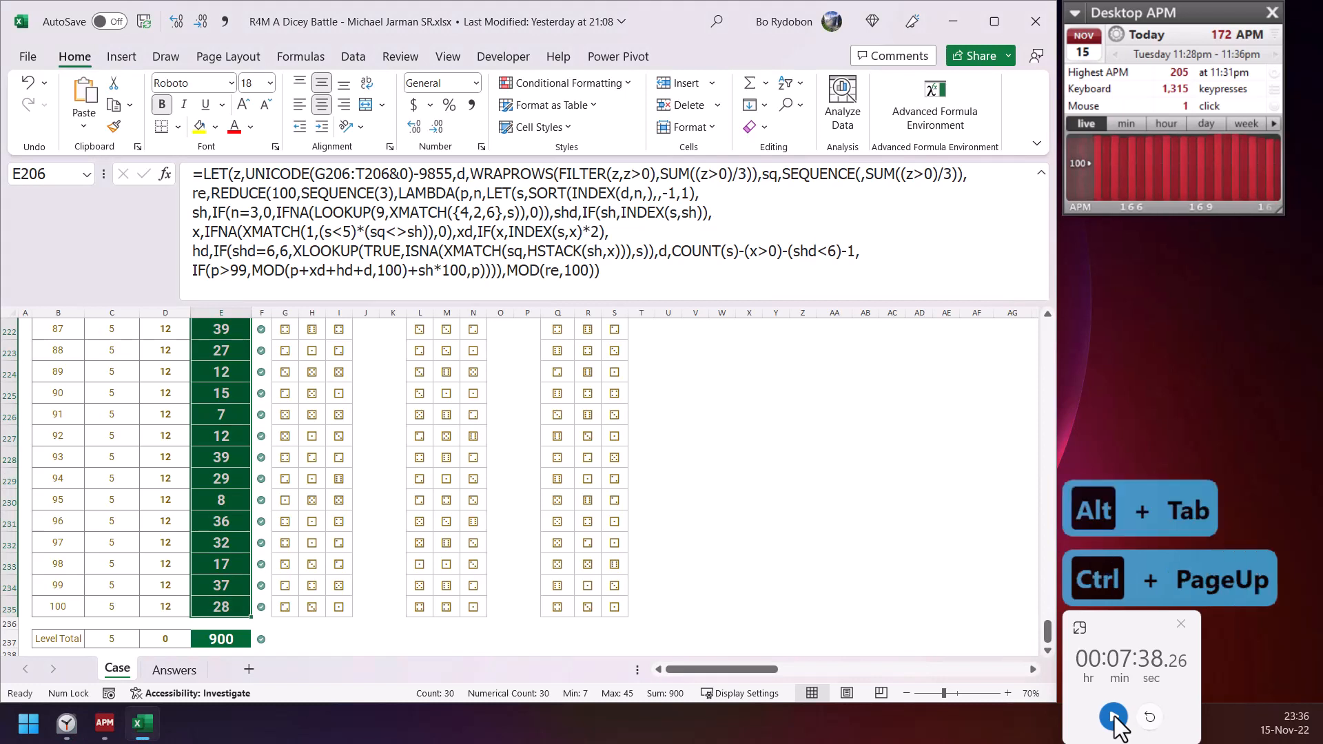
{"action": "key", "text": "alt+Tab"}
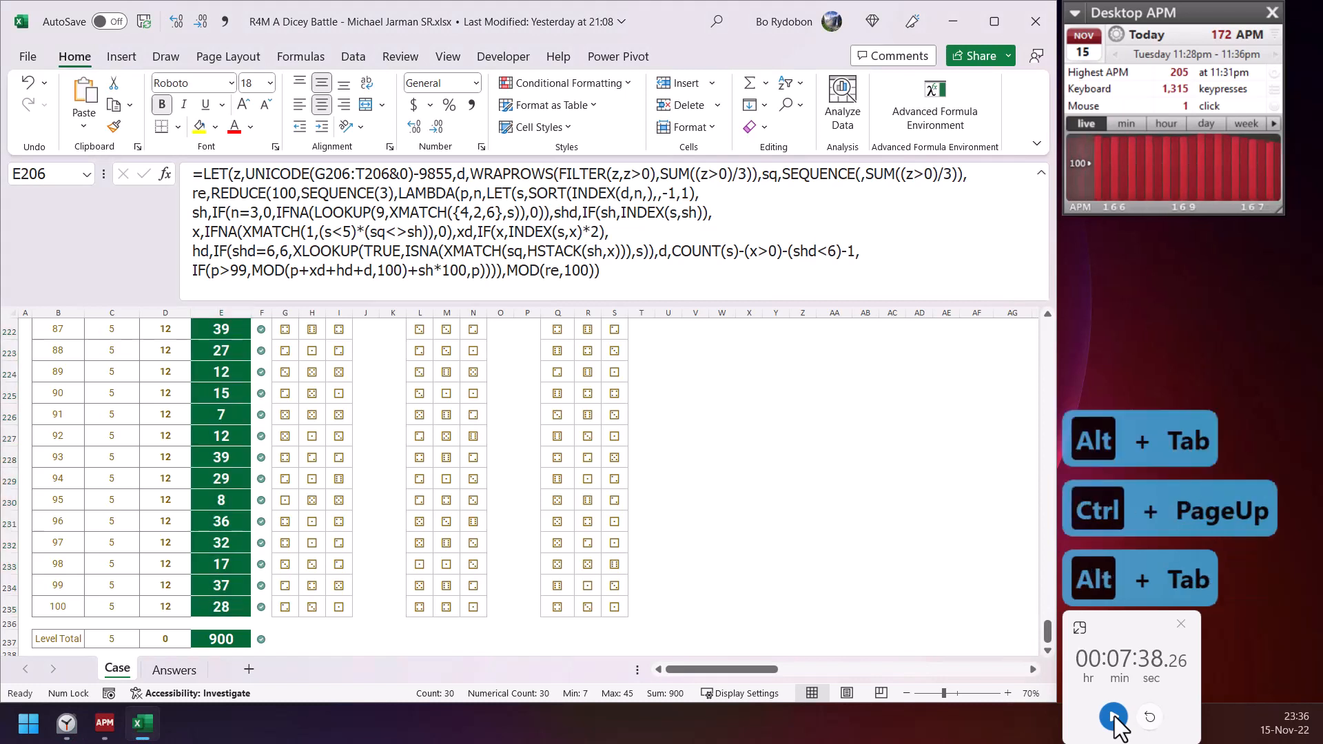
{"action": "key", "text": "alt+Left"}
{"action": "key", "text": "ctrl+Page_Up"}
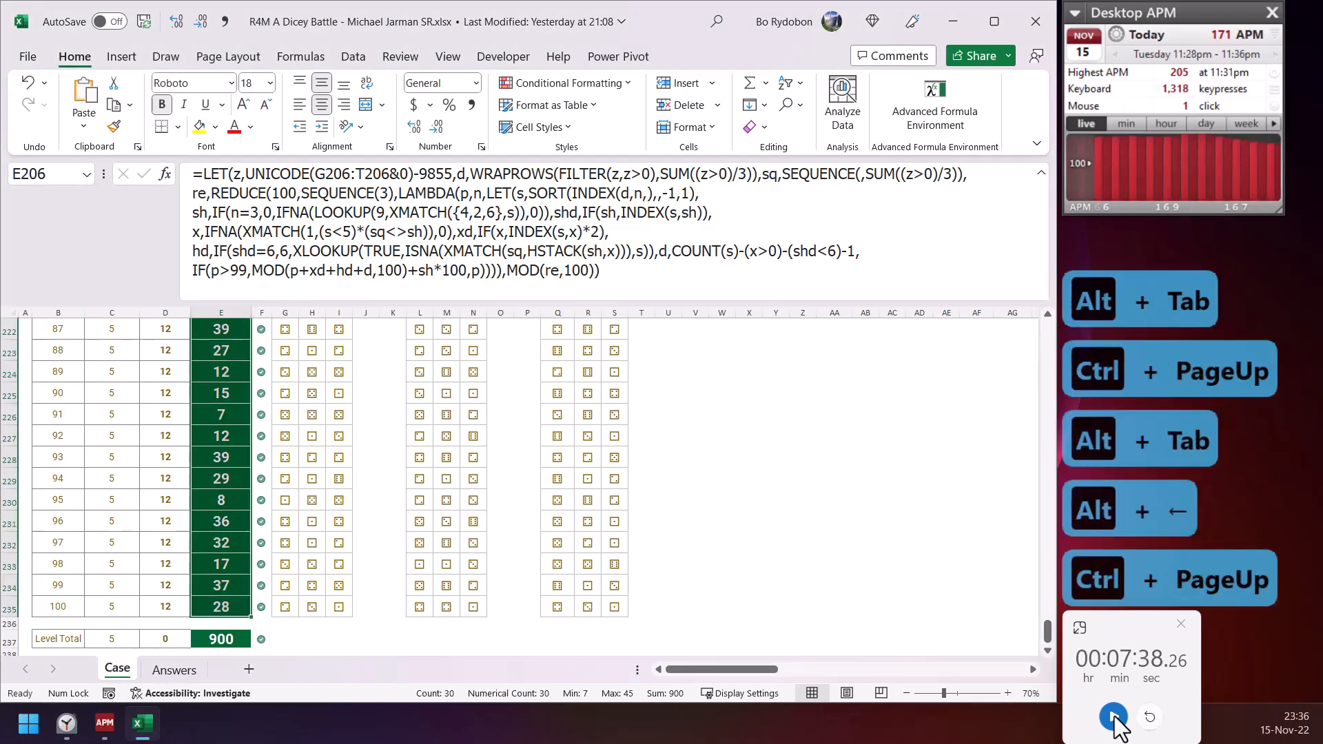
- Return to the start of the Case sheet and read the three bonus questions above Level 1
{"action": "key", "text": "Down"}
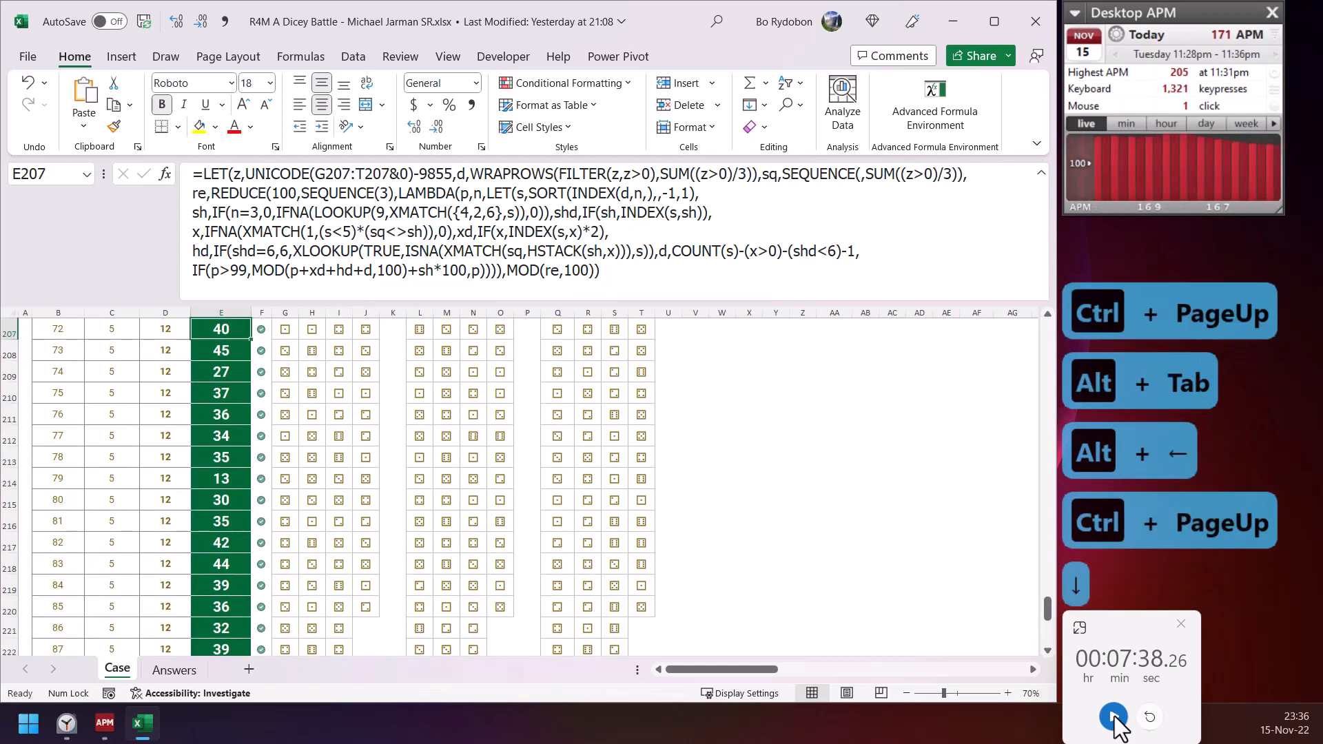
{"action": "key", "text": "ctrl+Home"}
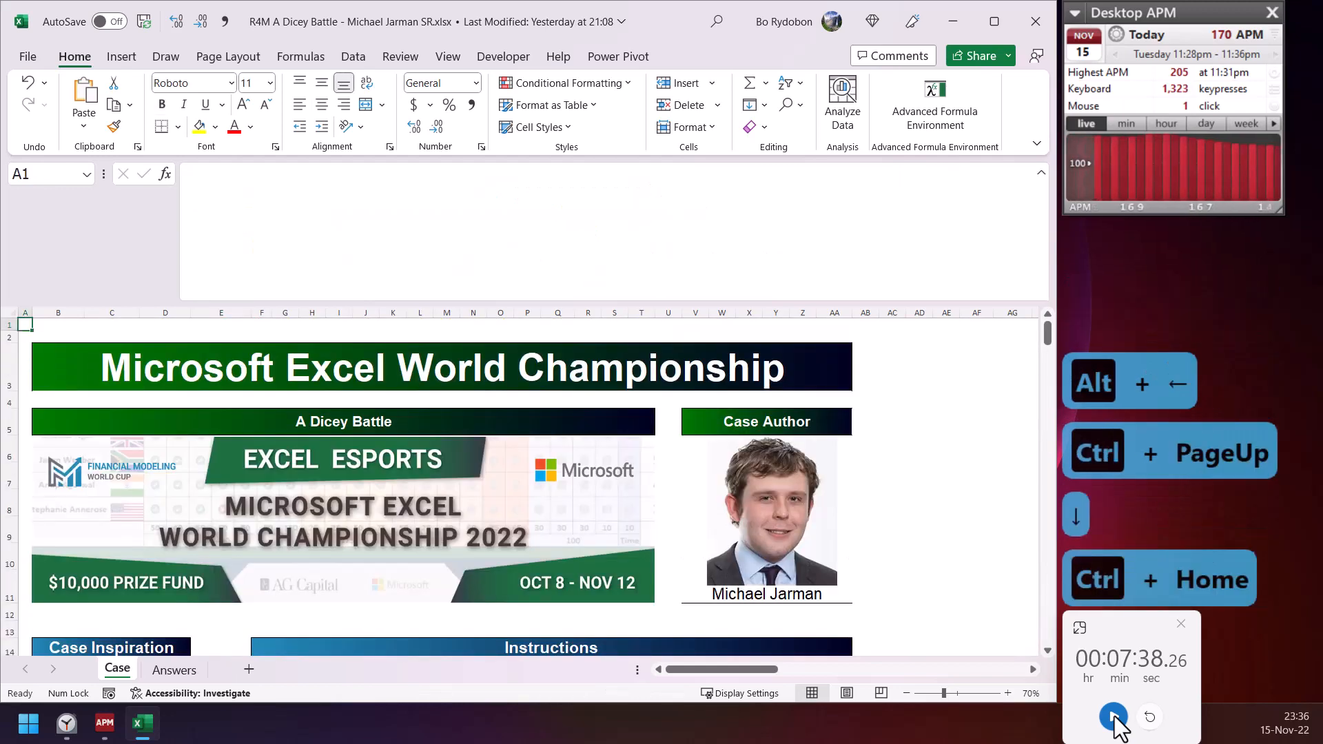
{"action": "key", "text": "Down"}
{"action": "key", "text": "Down"}
{"action": "key", "text": "Down"}
{"action": "key", "text": "Down"}
{"action": "key", "text": "Down"}
{"action": "key", "text": "Down"}
{"action": "key", "text": "Down"}
{"action": "key", "text": "Down"}
{"action": "key", "text": "Down"}
{"action": "key", "text": "Down"}
{"action": "key", "text": "Down"}
{"action": "key", "text": "Down"}
{"action": "key", "text": "Down"}
{"action": "key", "text": "Down"}
{"action": "key", "text": "Down"}
{"action": "key", "text": "Down"}
{"action": "key", "text": "Down"}
{"action": "key", "text": "Down"}
{"action": "key", "text": "Down"}
{"action": "key", "text": "Down"}
{"action": "key", "text": "Down"}
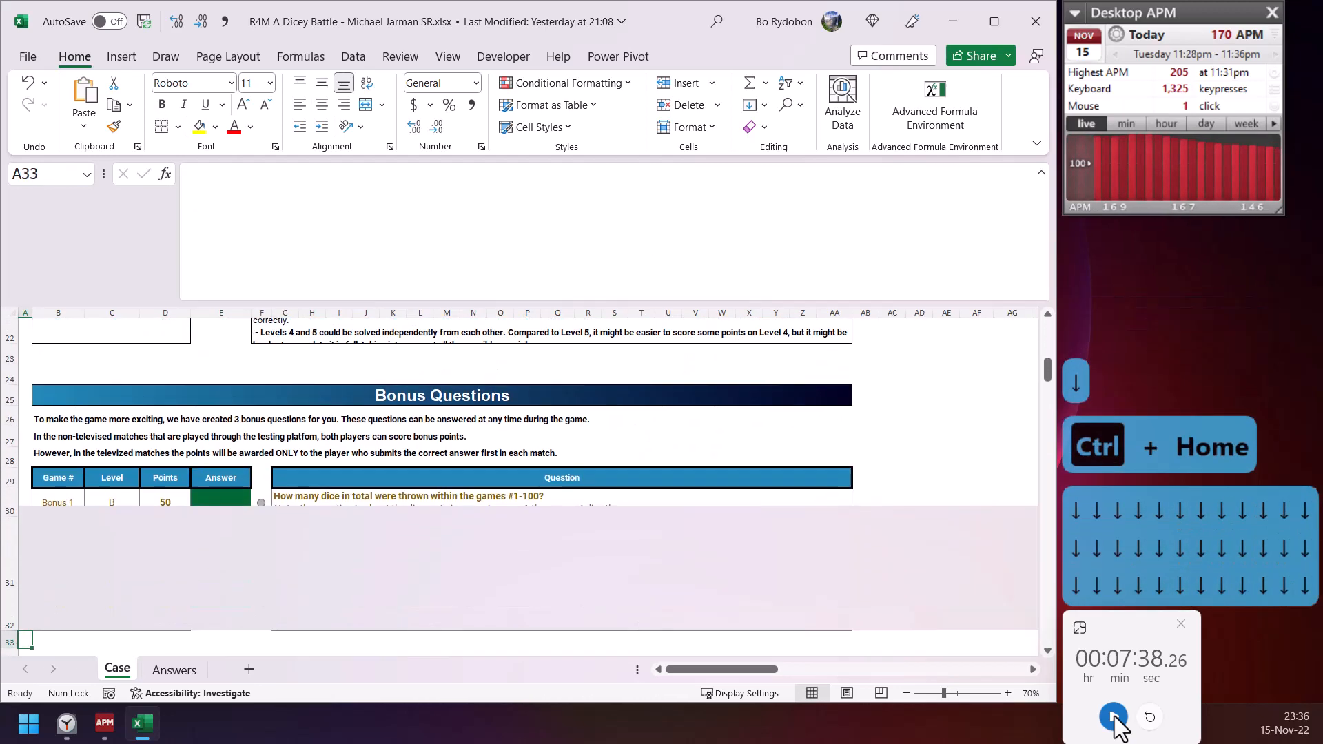
{"action": "key", "text": "Down"}
{"action": "key", "text": "Down"}
{"action": "key", "text": "Down"}
{"action": "key", "text": "Down"}
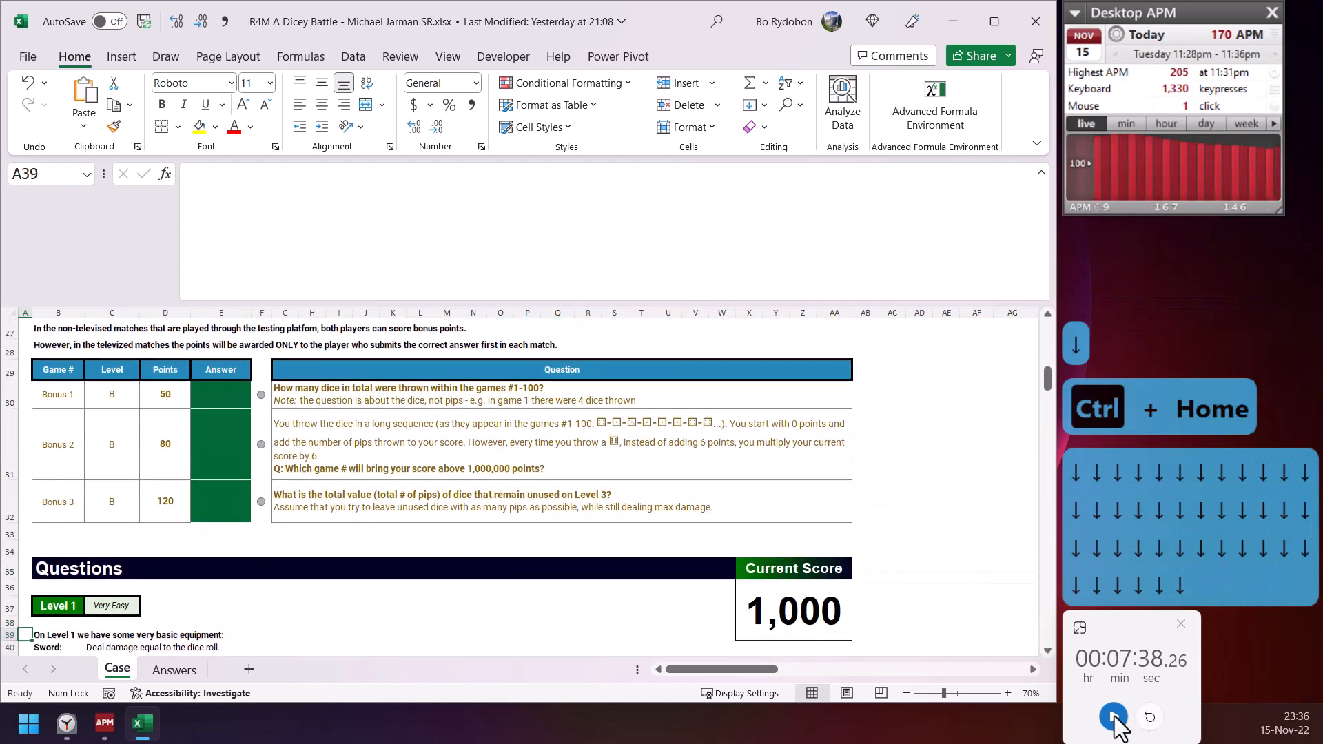
{"action": "key", "text": "Down"}
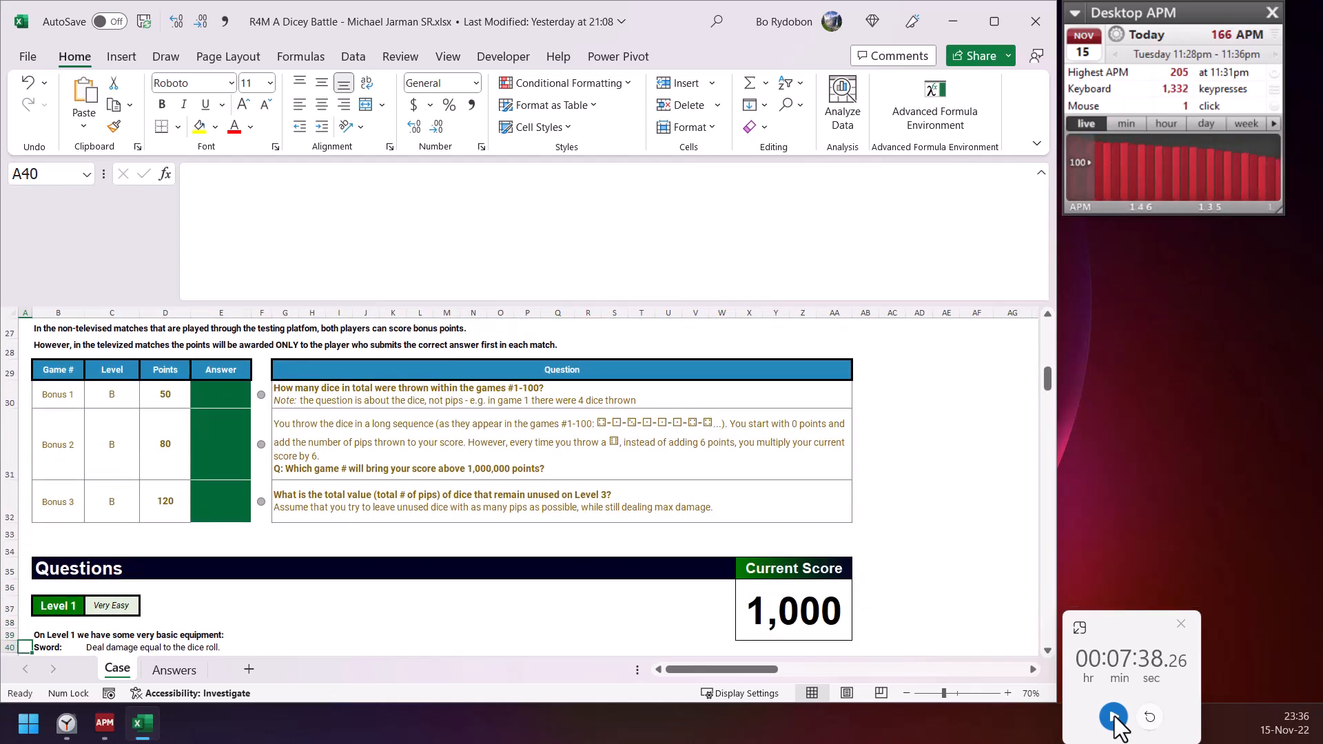
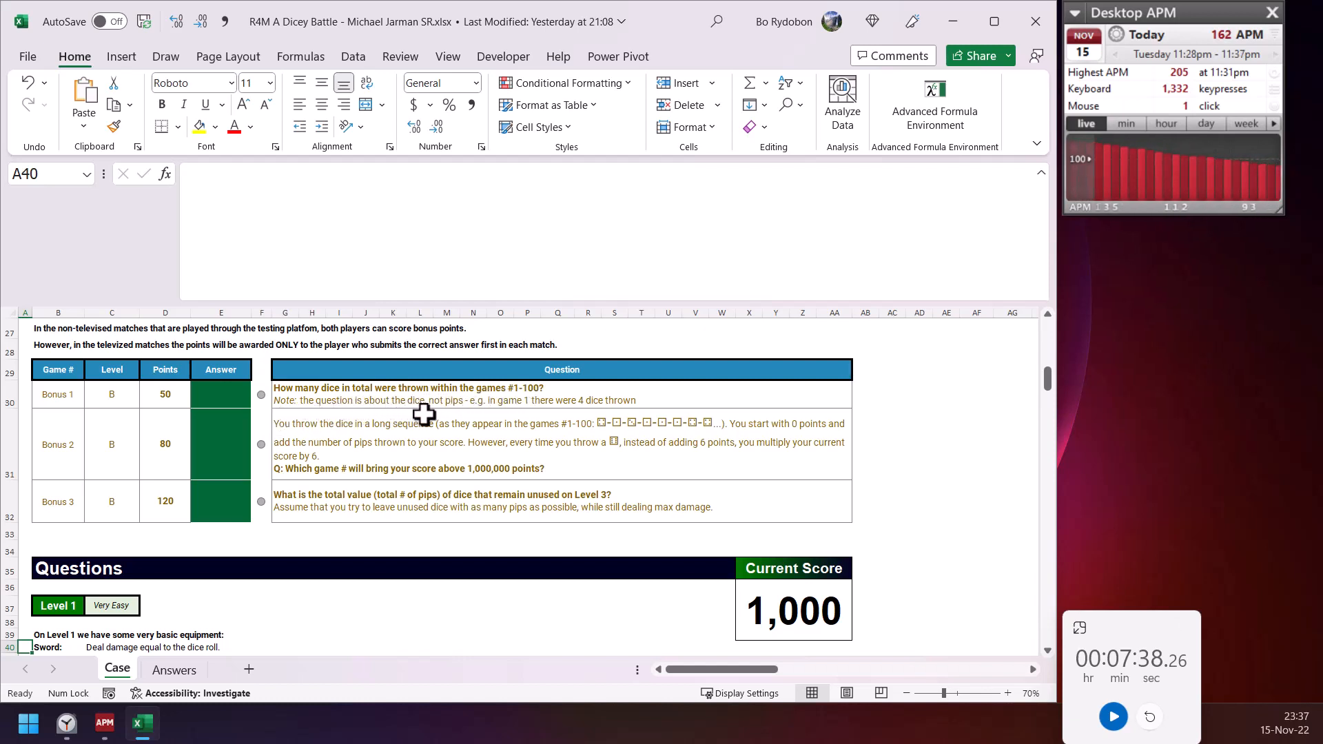
- Begin a LET formula in AR30, beside the Bonus 1 question, defining z with the FILTER function
{"action": "left_click", "coordinate": [929, 406]}
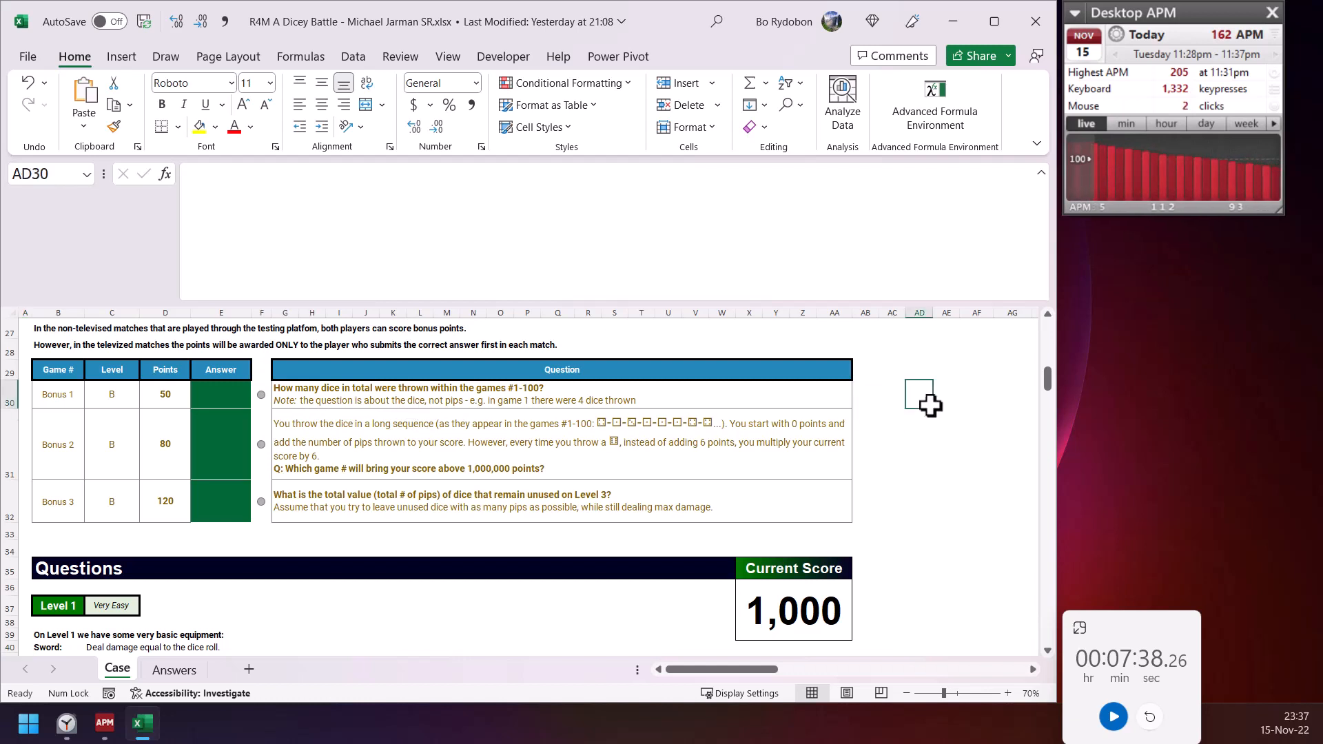
{"action": "left_click", "coordinate": [986, 407]}
{"action": "key", "text": "Right"}
{"action": "key", "text": "Right"}
{"action": "key", "text": "Right"}
{"action": "key", "text": "Right"}
{"action": "key", "text": "Right"}
{"action": "key", "text": "Right"}
{"action": "key", "text": "Right"}
{"action": "key", "text": "Right"}
{"action": "key", "text": "Right"}
{"action": "key", "text": "Right"}
{"action": "key", "text": "Right"}
{"action": "key", "text": "Right"}
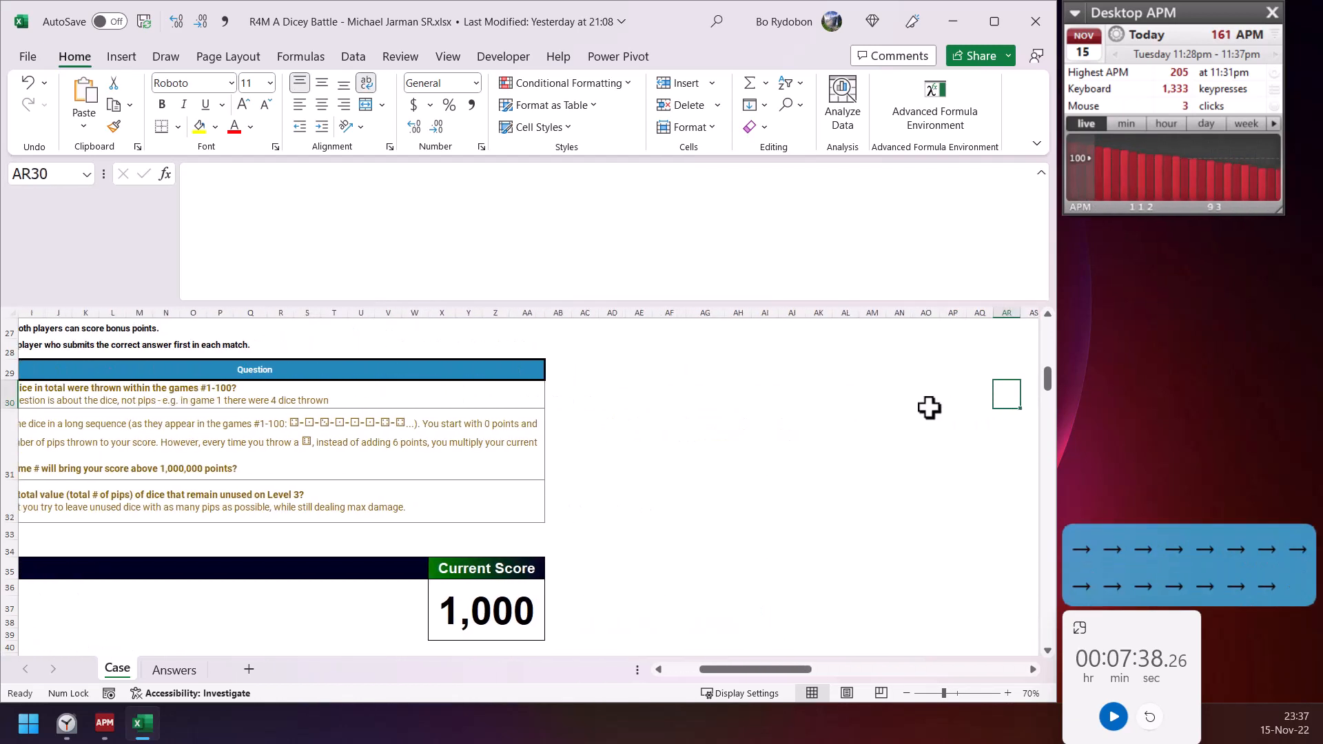
{"action": "type", "text": "=let"}
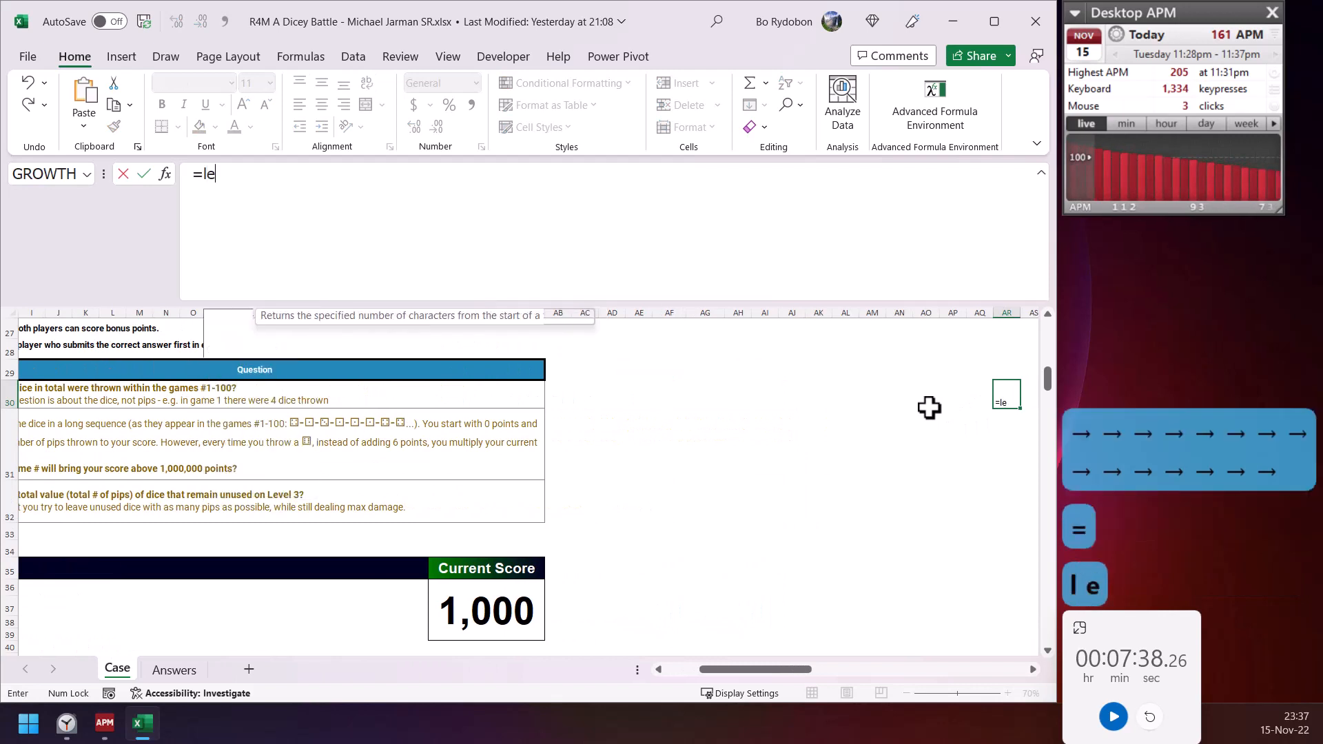
{"action": "key", "text": "Tab"}
{"action": "type", "text": "z,filer"}
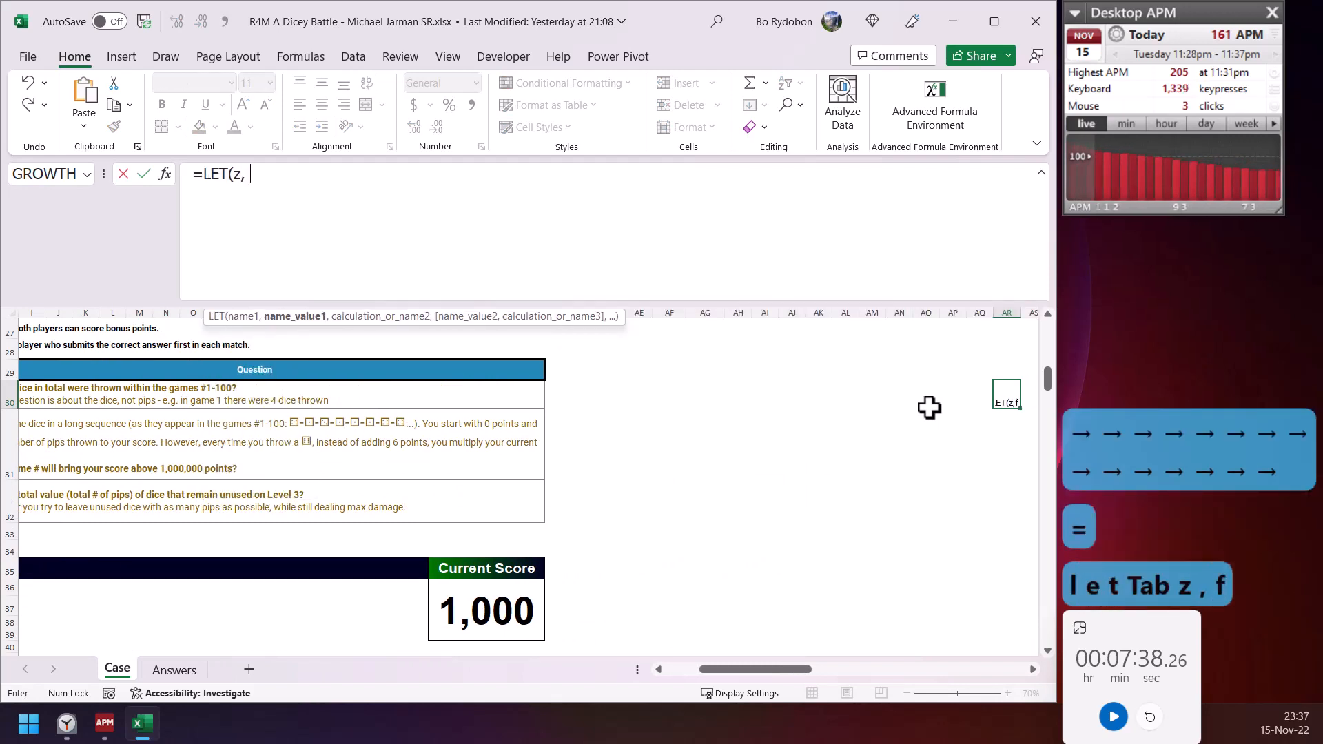
{"action": "key", "text": "Tab"}
{"action": "key", "text": "Escape"}
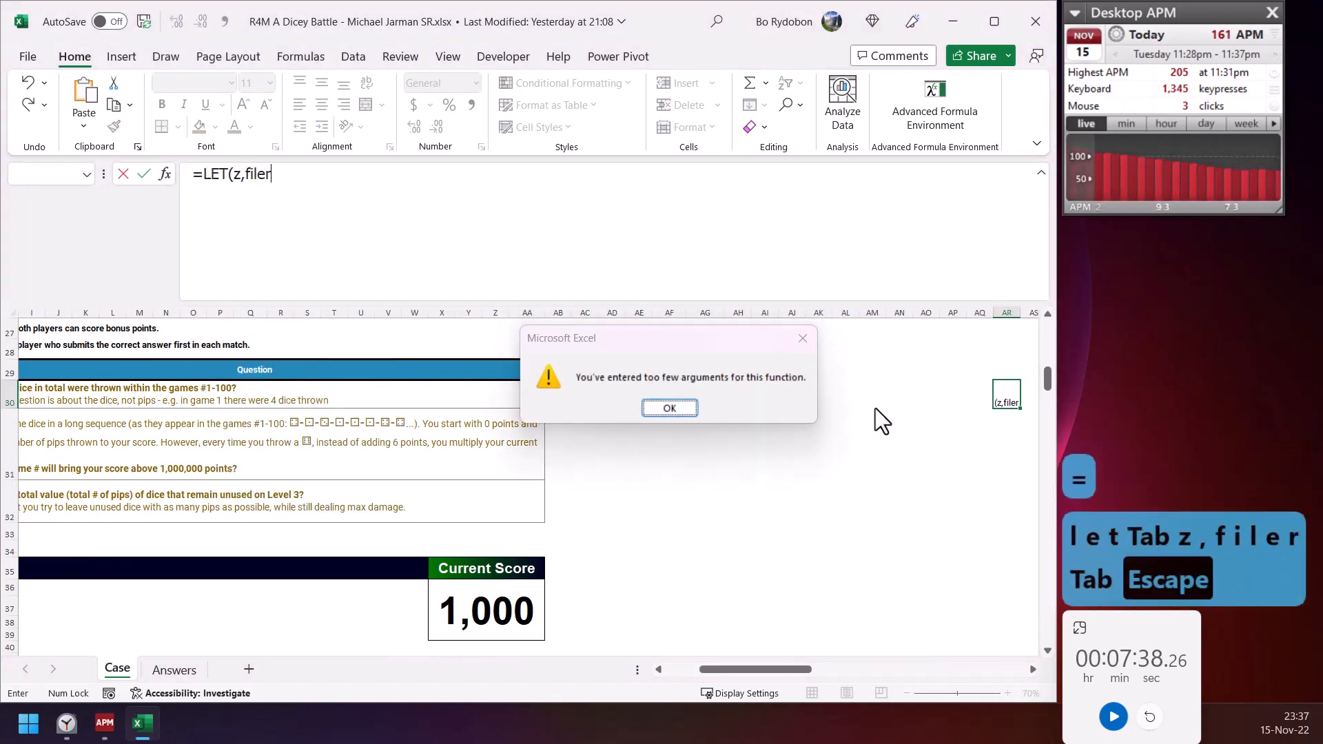
{"action": "type", "text": "fil"}
{"action": "key", "text": "Tab"}
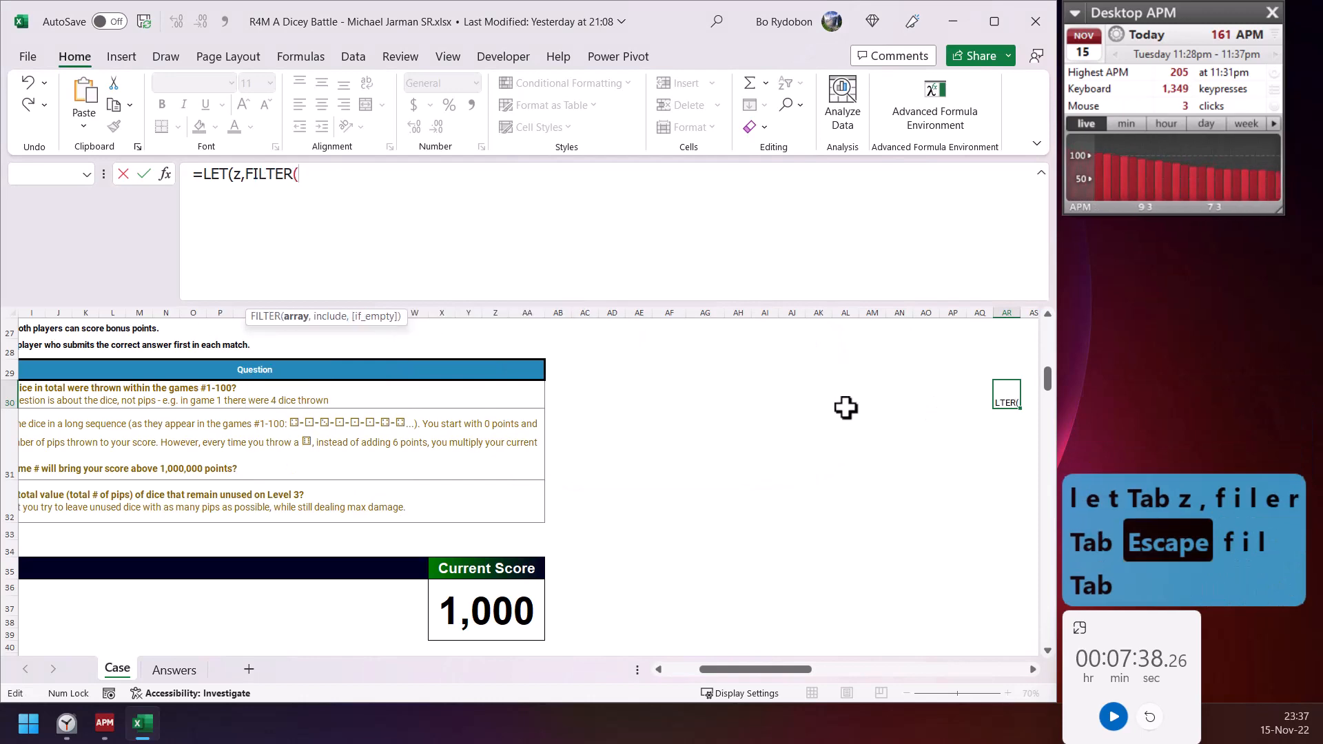
- Reference G49:U237, spanning the dice of all levels, as the FILTER array
{"action": "scroll", "coordinate": [475, 505], "scroll_direction": "down", "scroll_amount": 11}
{"action": "left_click_drag", "start_coordinate": [722, 671], "coordinate": [654, 667]}
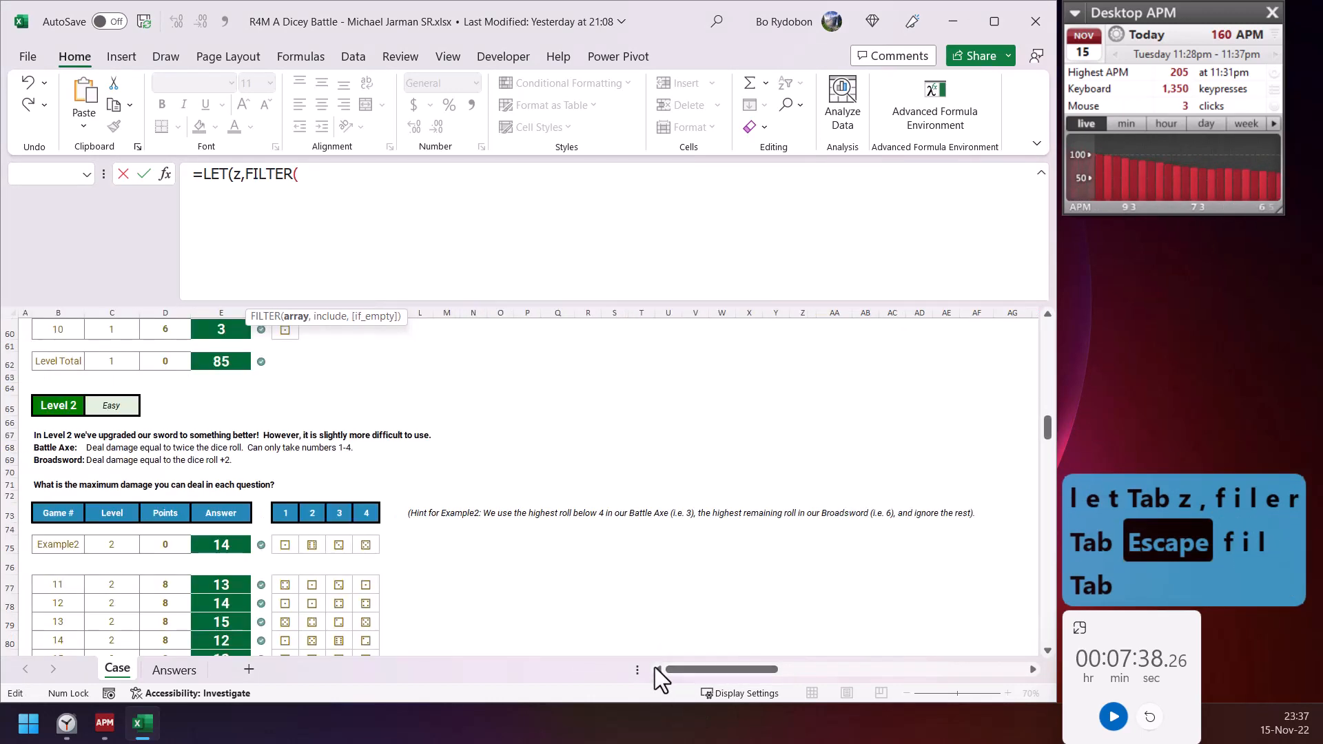
{"action": "scroll", "coordinate": [349, 528], "scroll_direction": "up", "scroll_amount": 9}
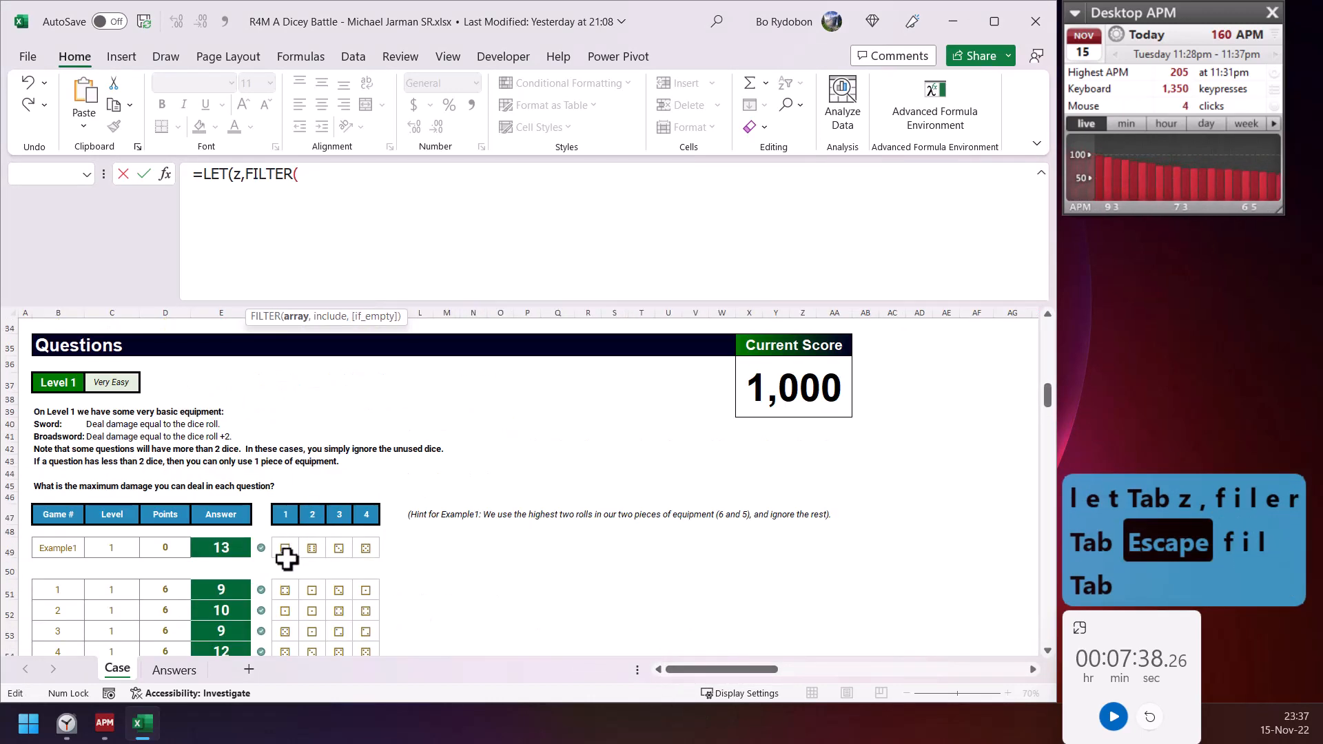
{"action": "left_click", "coordinate": [286, 548]}
{"action": "scroll", "coordinate": [284, 549], "scroll_direction": "up", "scroll_amount": 1}
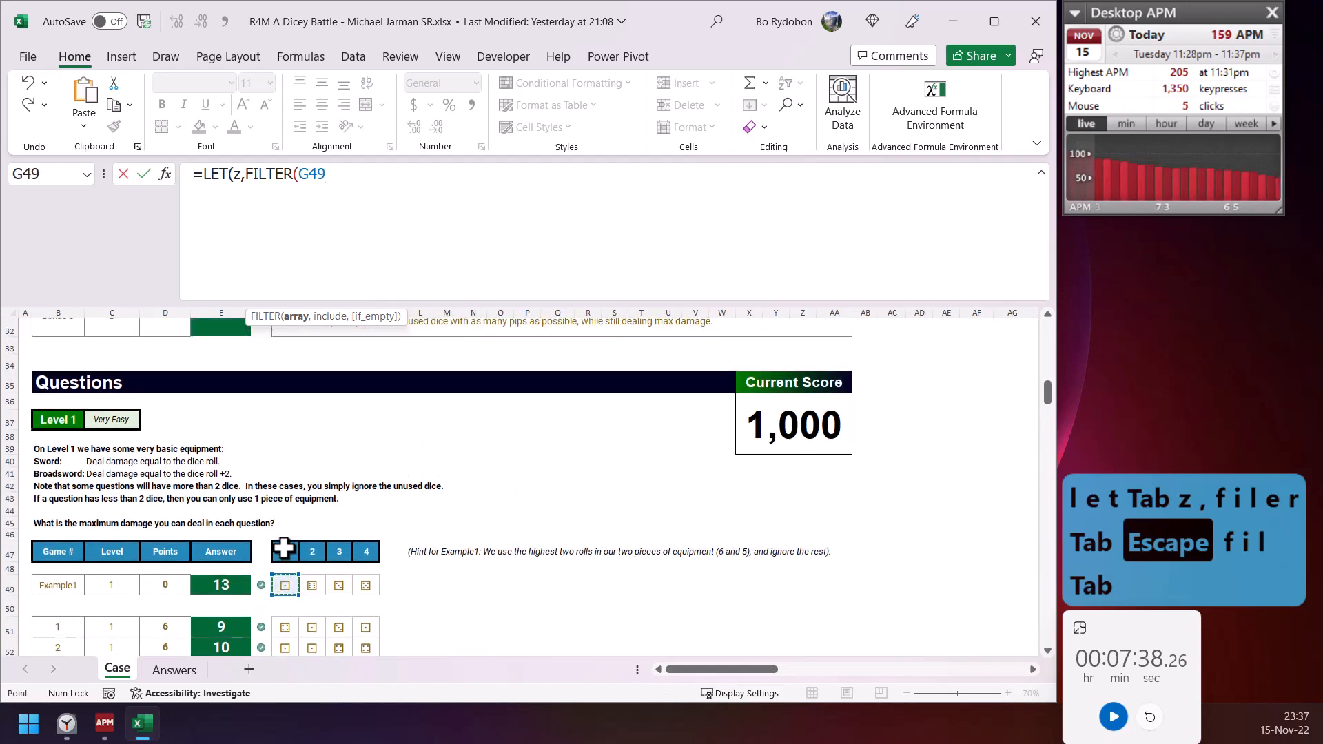
{"action": "key", "text": "ctrl+shift+End"}
{"action": "key", "text": "ctrl+shift+Left"}
{"action": "key", "text": "shift+Right"}
{"action": "key", "text": "shift+Right"}
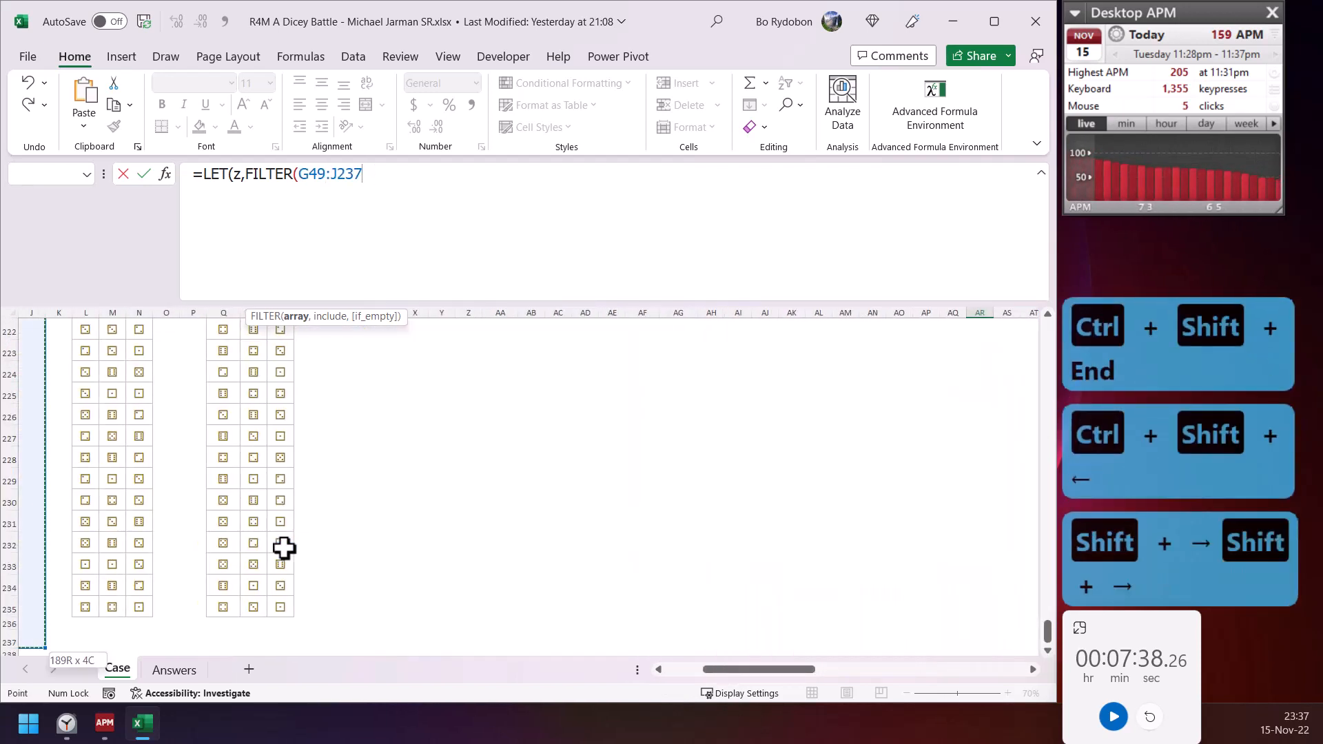
{"action": "key", "text": "shift+Right"}
{"action": "key", "text": "shift+Right"}
{"action": "key", "text": "shift+Right"}
{"action": "key", "text": "shift+Right"}
{"action": "key", "text": "shift+Right"}
{"action": "key", "text": "shift+Right"}
{"action": "key", "text": "shift+Right"}
{"action": "key", "text": "shift+Right"}
{"action": "key", "text": "shift+Right"}
{"action": "key", "text": "shift+Right"}
{"action": "key", "text": "shift+Right"}
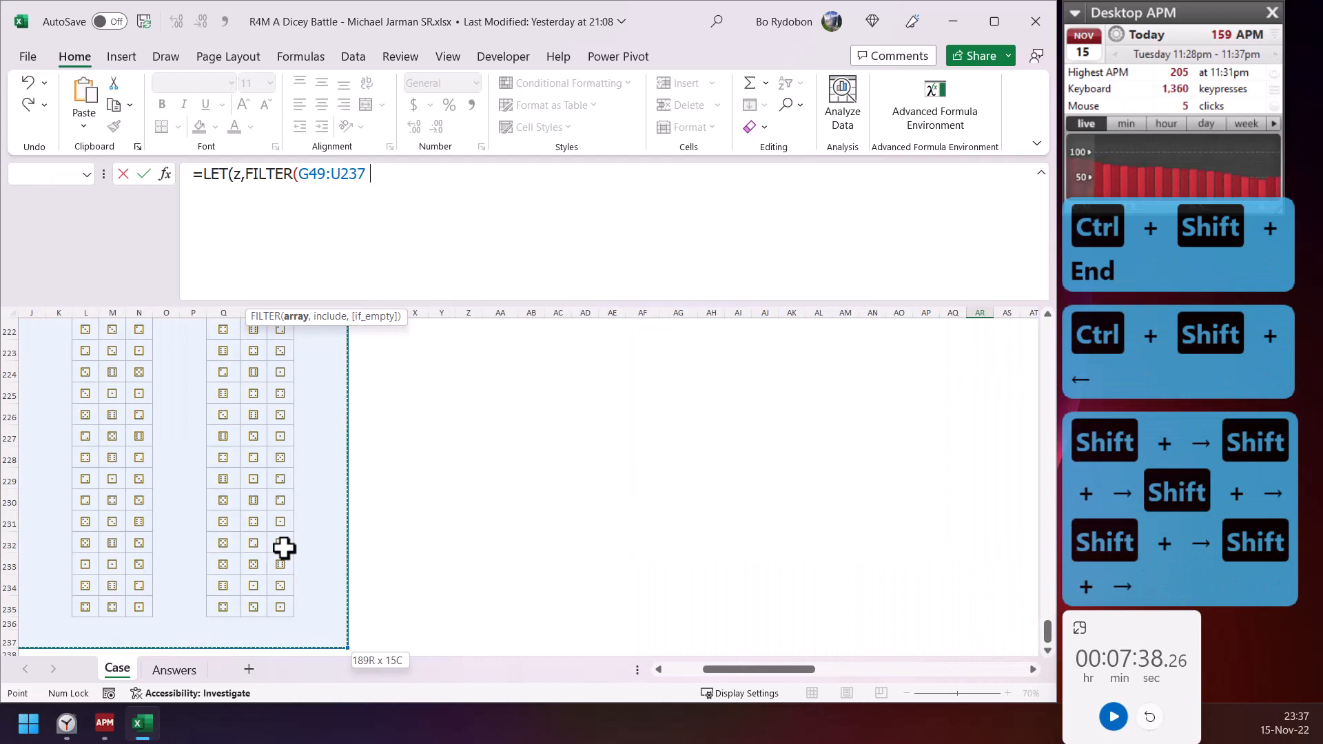
- Use N(+B49:B237) on the Game # column as the FILTER include argument and close the function
{"action": "type", "text": ",n("}
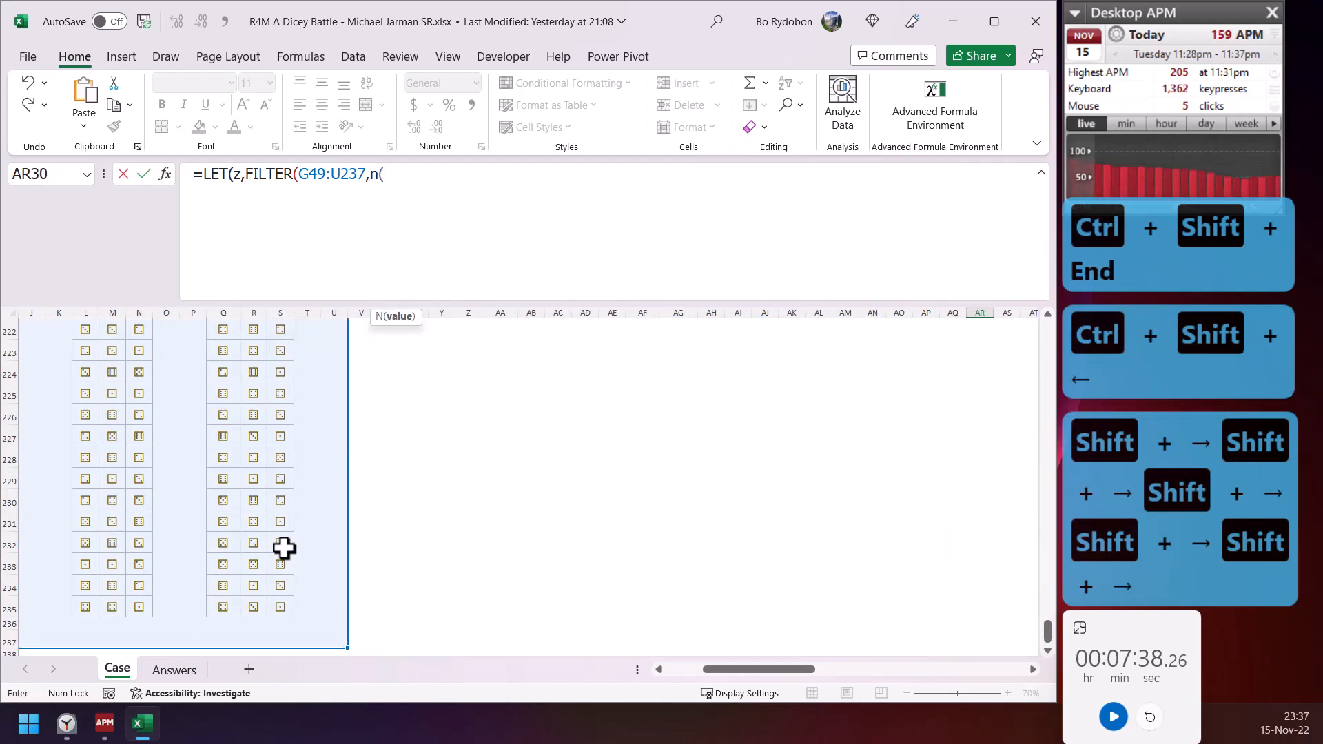
{"action": "type", "text": "+"}
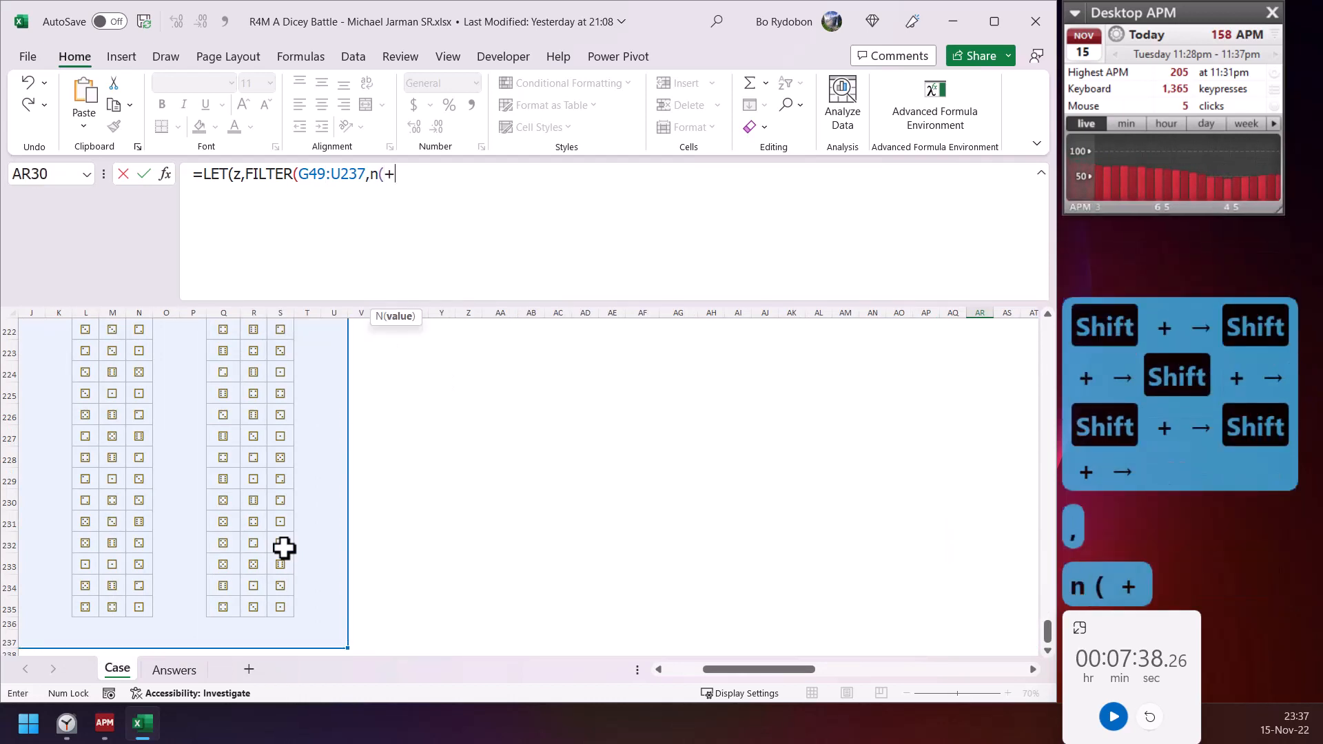
{"action": "key", "text": "Left"}
{"action": "key", "text": "Left"}
{"action": "key", "text": "Left"}
{"action": "key", "text": "Left"}
{"action": "key", "text": "Left"}
{"action": "key", "text": "Left"}
{"action": "key", "text": "Left"}
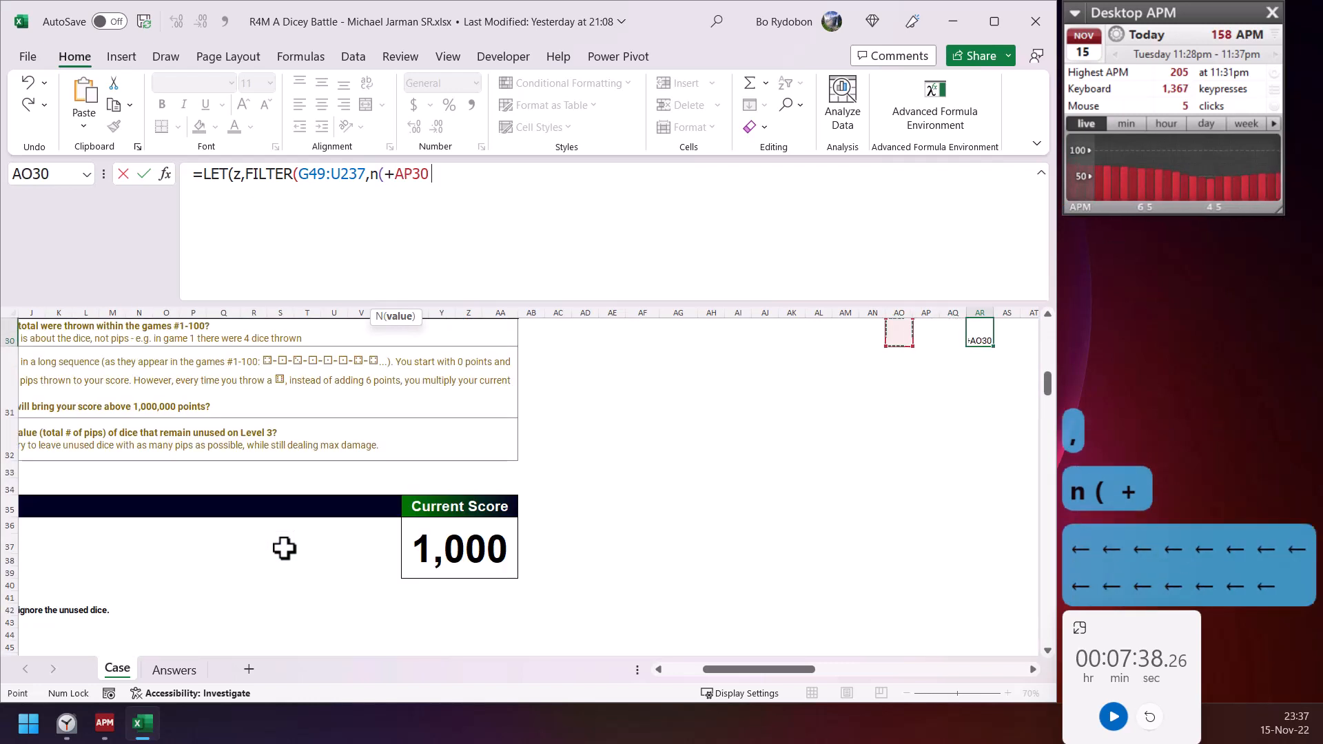
{"action": "key", "text": "Down"}
{"action": "key", "text": "Down"}
{"action": "key", "text": "ctrl+Left"}
{"action": "key", "text": "ctrl+Left"}
{"action": "key", "text": "ctrl+Left"}
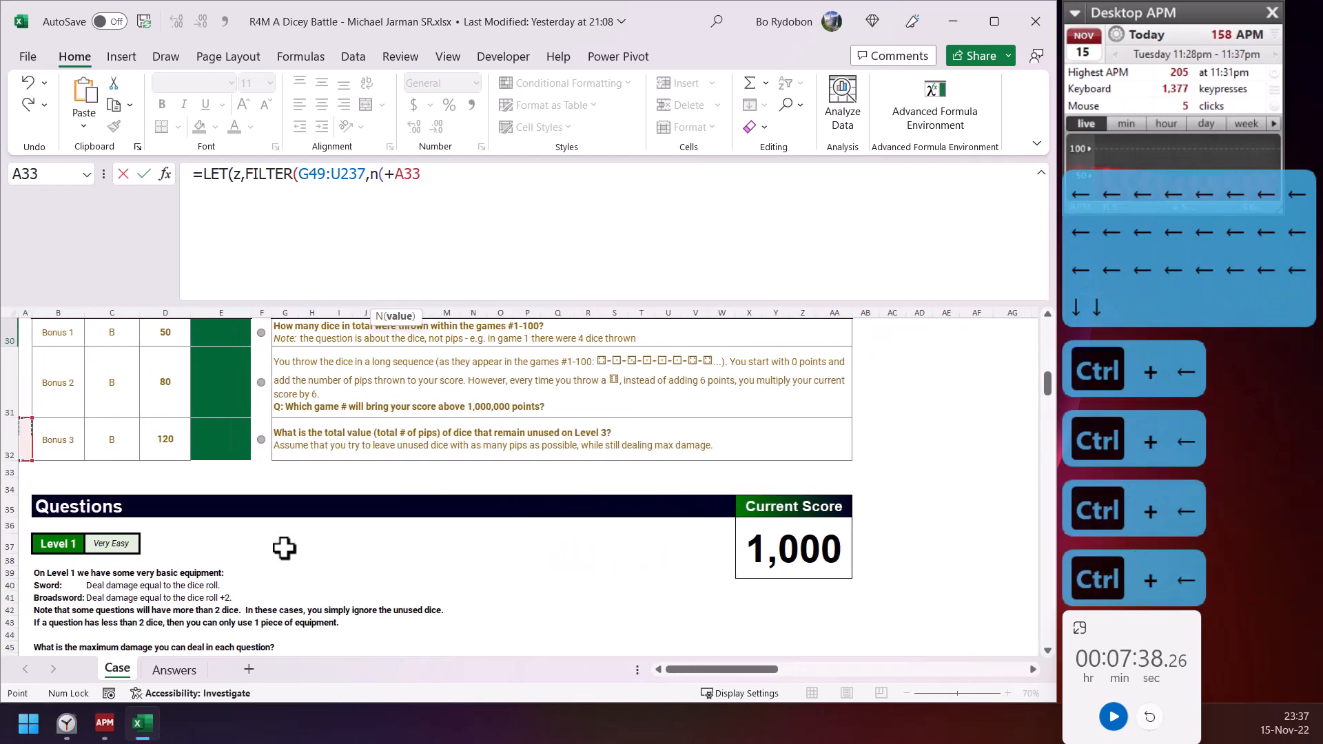
{"action": "key", "text": "Down"}
{"action": "key", "text": "Right"}
{"action": "key", "text": "Right"}
{"action": "key", "text": "Down"}
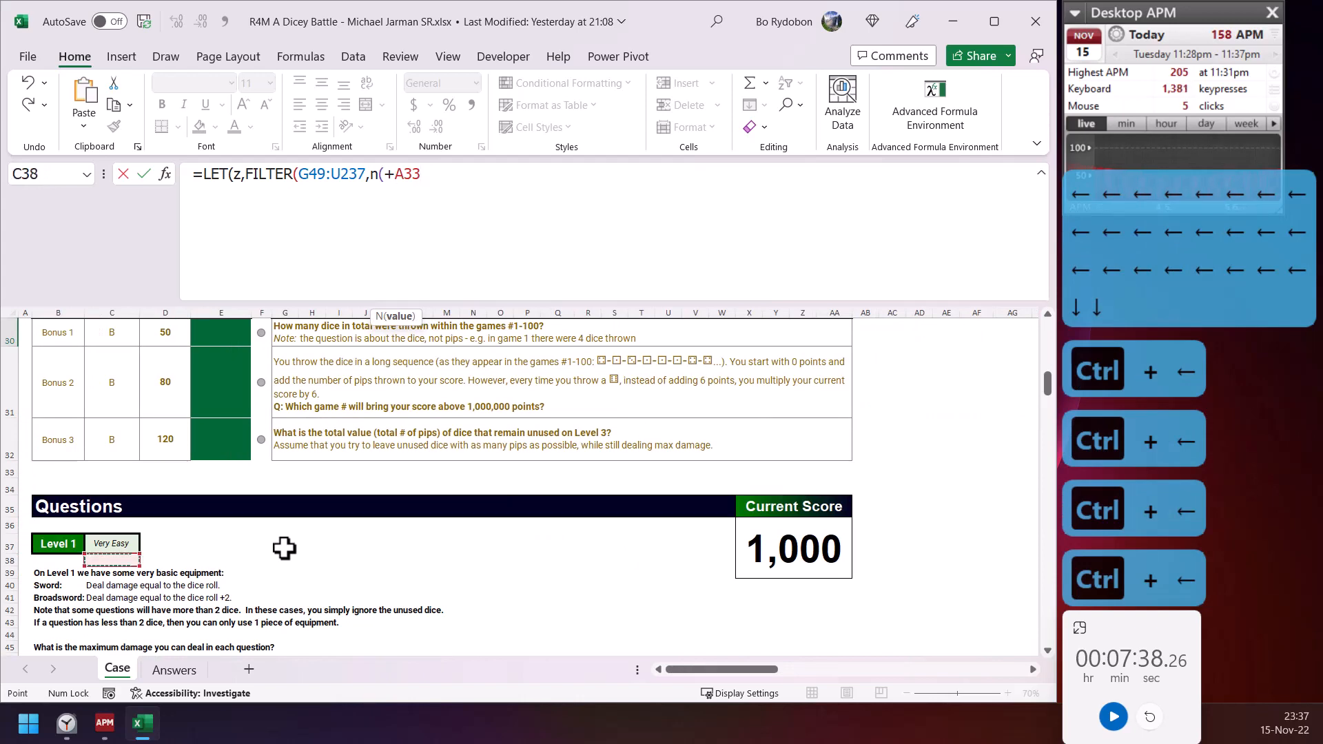
{"action": "key", "text": "Down"}
{"action": "key", "text": "Down"}
{"action": "key", "text": "Left"}
{"action": "key", "text": "Down"}
{"action": "key", "text": "Down"}
{"action": "key", "text": "Down"}
{"action": "key", "text": "Down"}
{"action": "key", "text": "Down"}
{"action": "key", "text": "Down"}
{"action": "key", "text": "Down"}
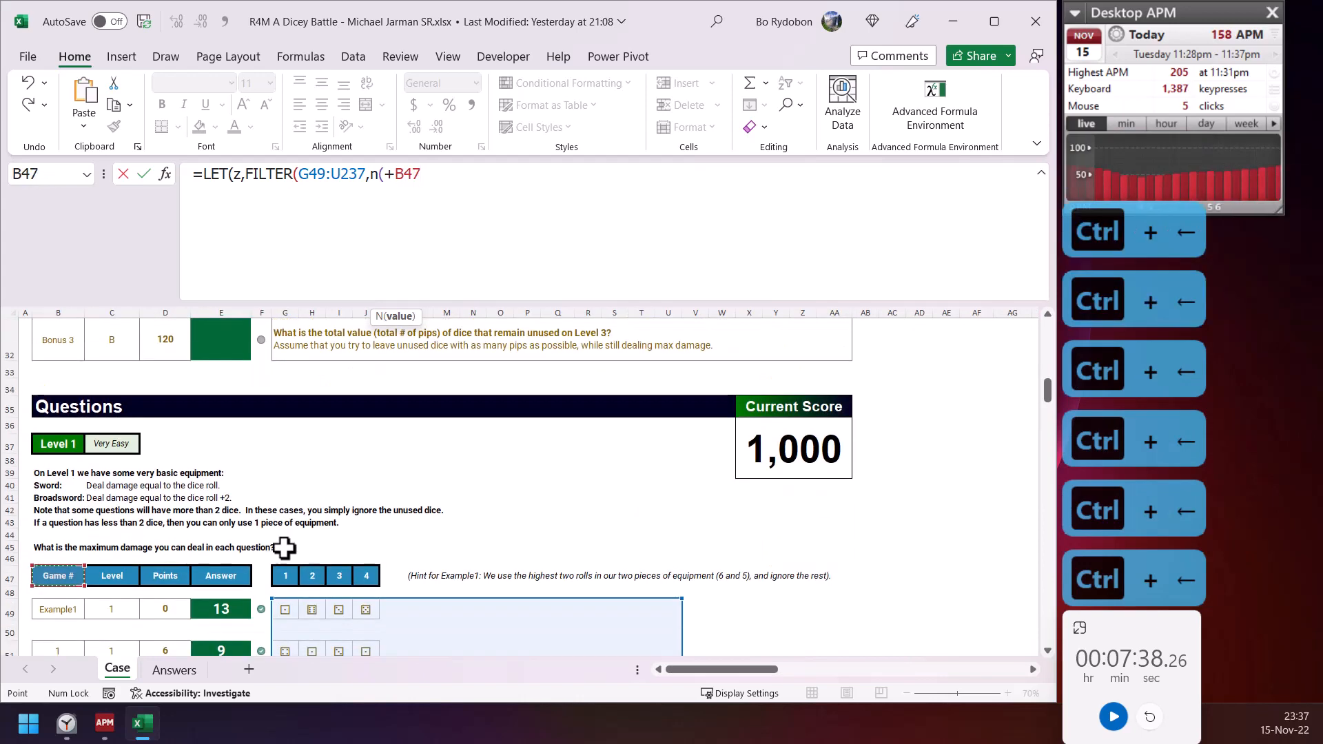
{"action": "key", "text": "Down"}
{"action": "key", "text": "Down"}
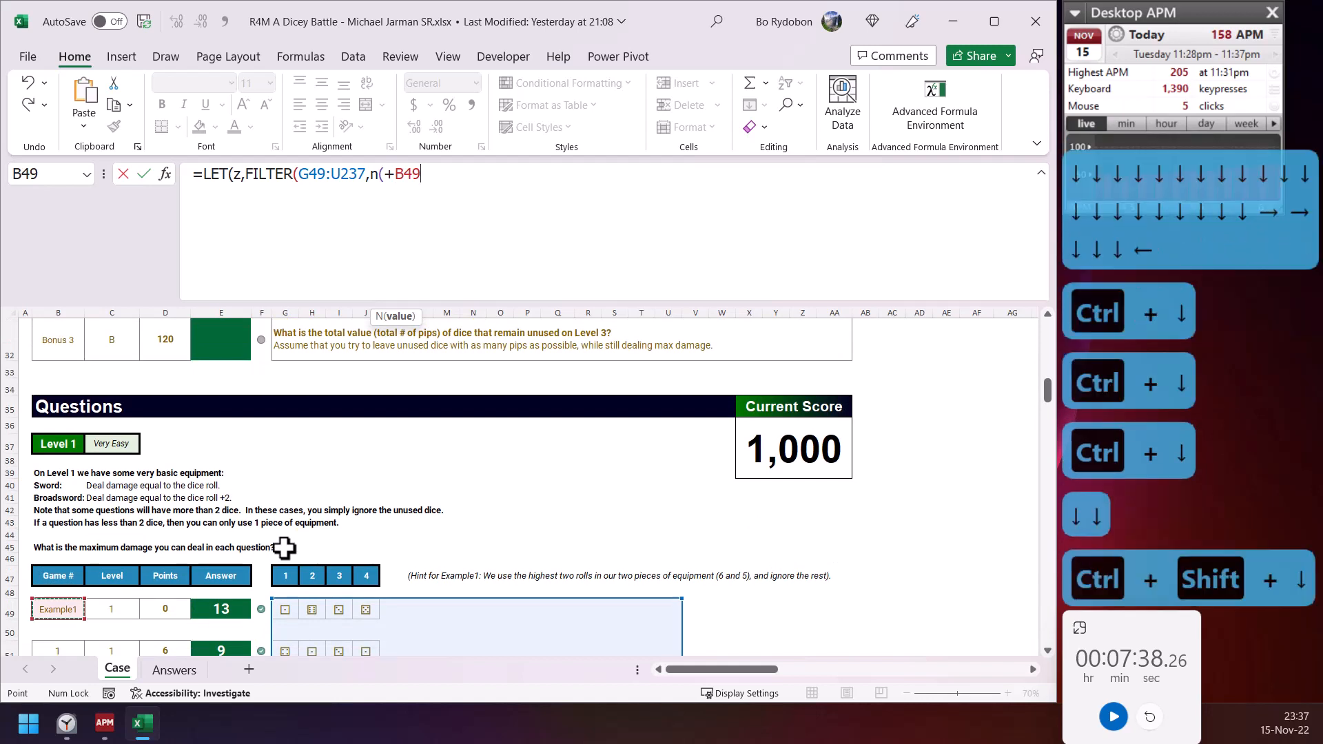
{"action": "key", "text": "ctrl+shift+Down"}
{"action": "key", "text": "BackSpace"}
{"action": "key", "text": "BackSpace"}
{"action": "type", "text": "2"}
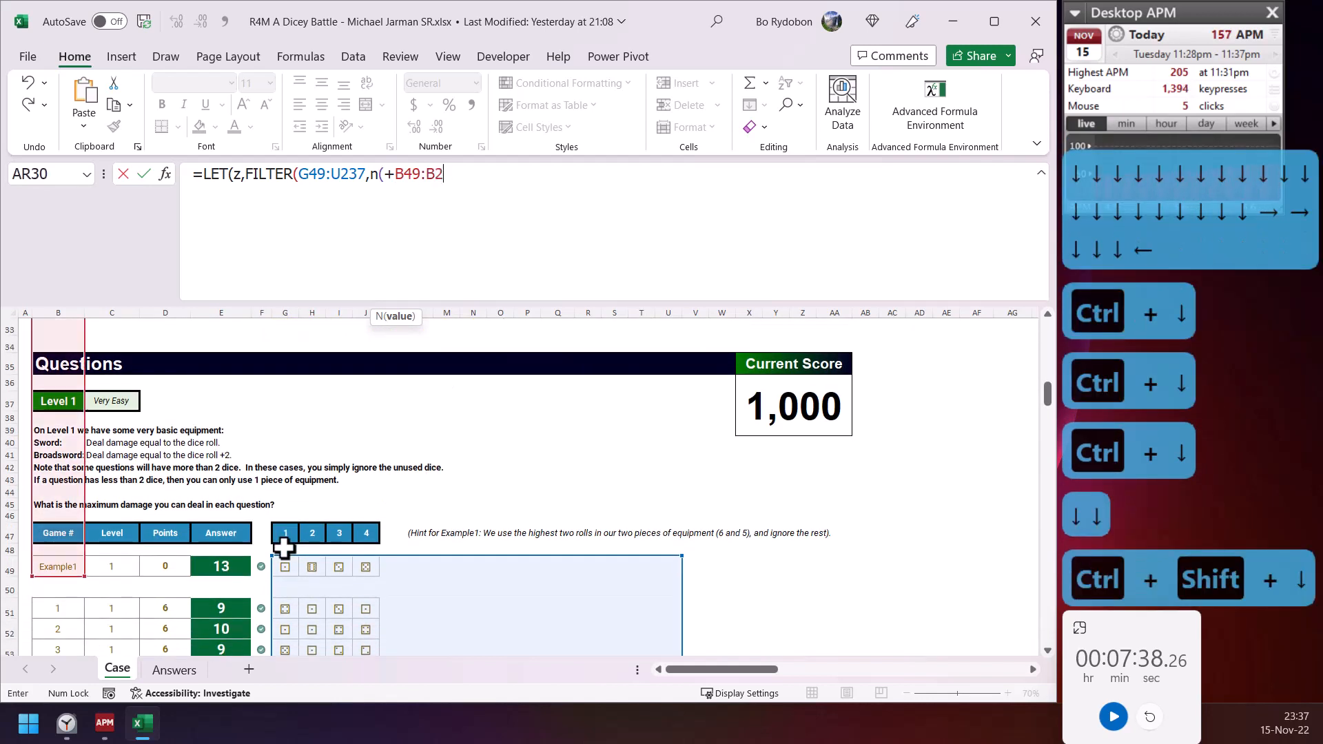
{"action": "type", "text": "37))"}
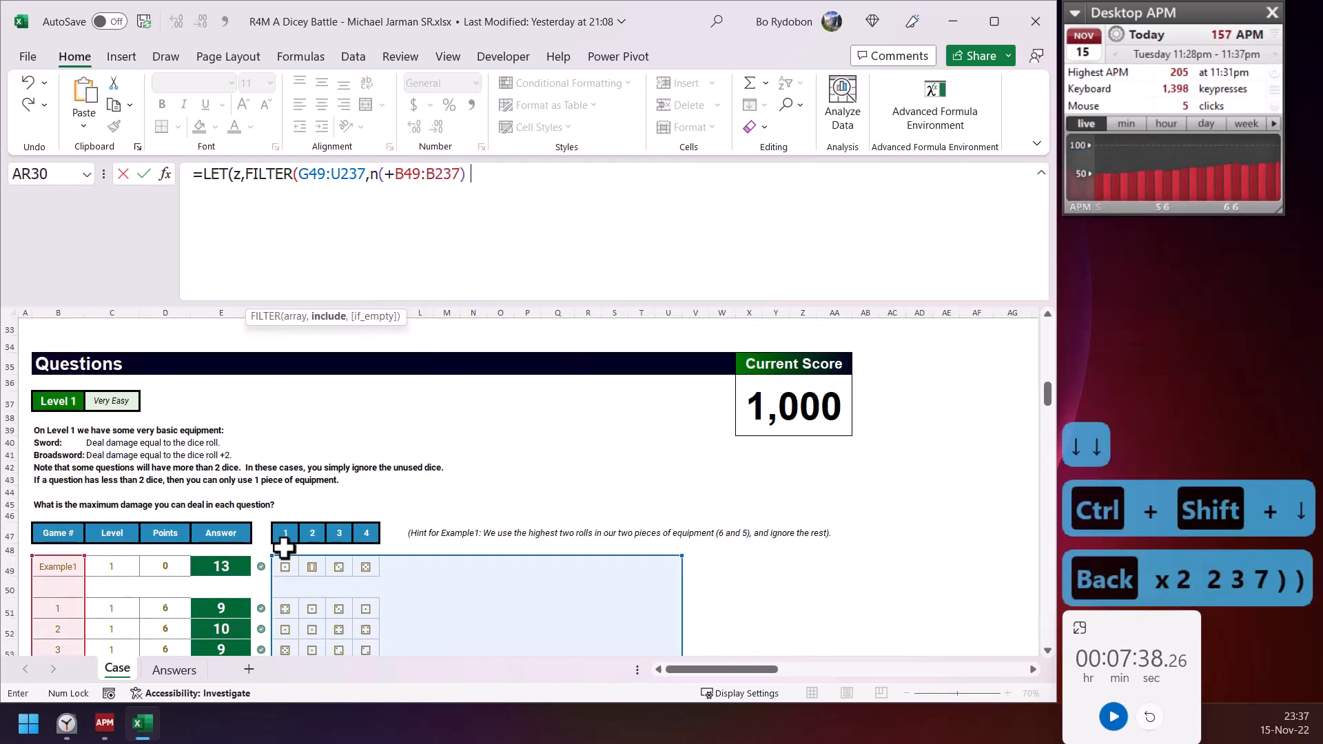
- Return z as the LET result and enter the formula in AR30
{"action": "type", "text": ","}
{"action": "type", "text": "z)"}
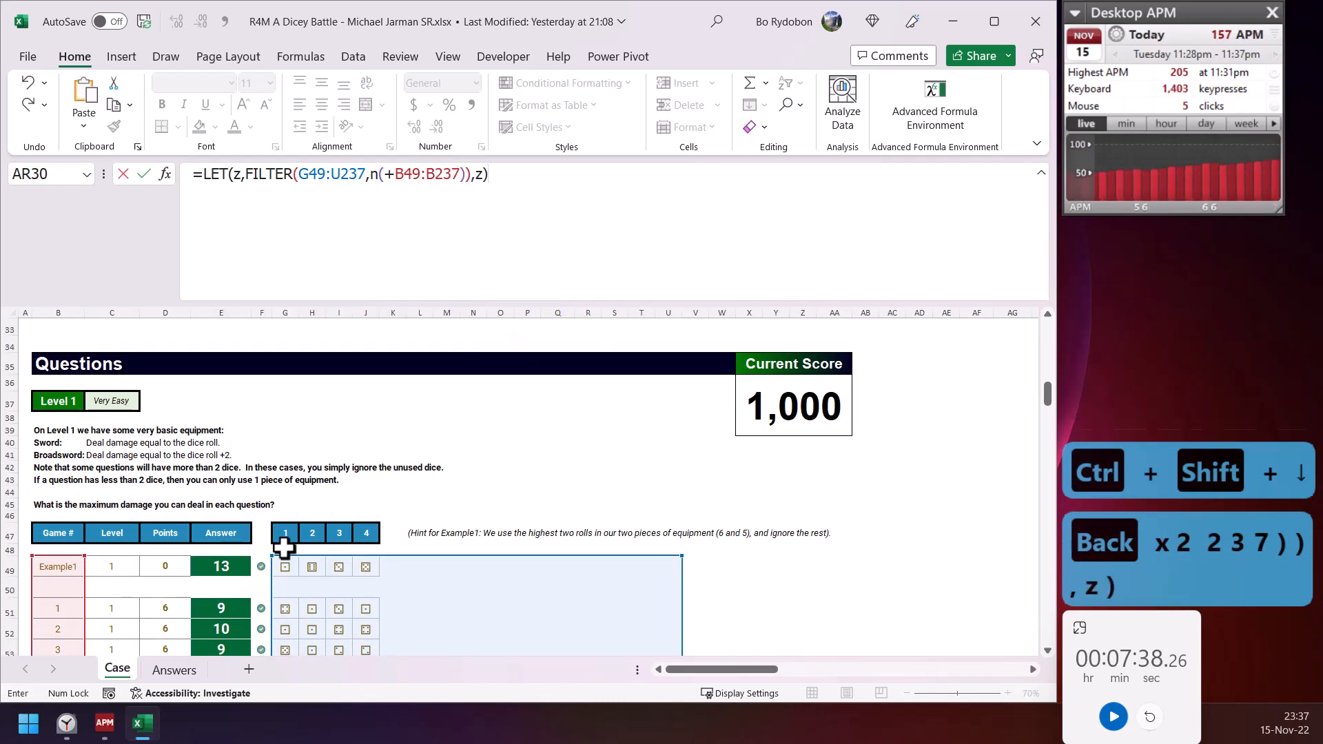
{"action": "key", "text": "Return"}
- Examine the filtered dice array spilling from AR30 and the blank columns beside it
{"action": "key", "text": "Right"}
{"action": "key", "text": "Up"}
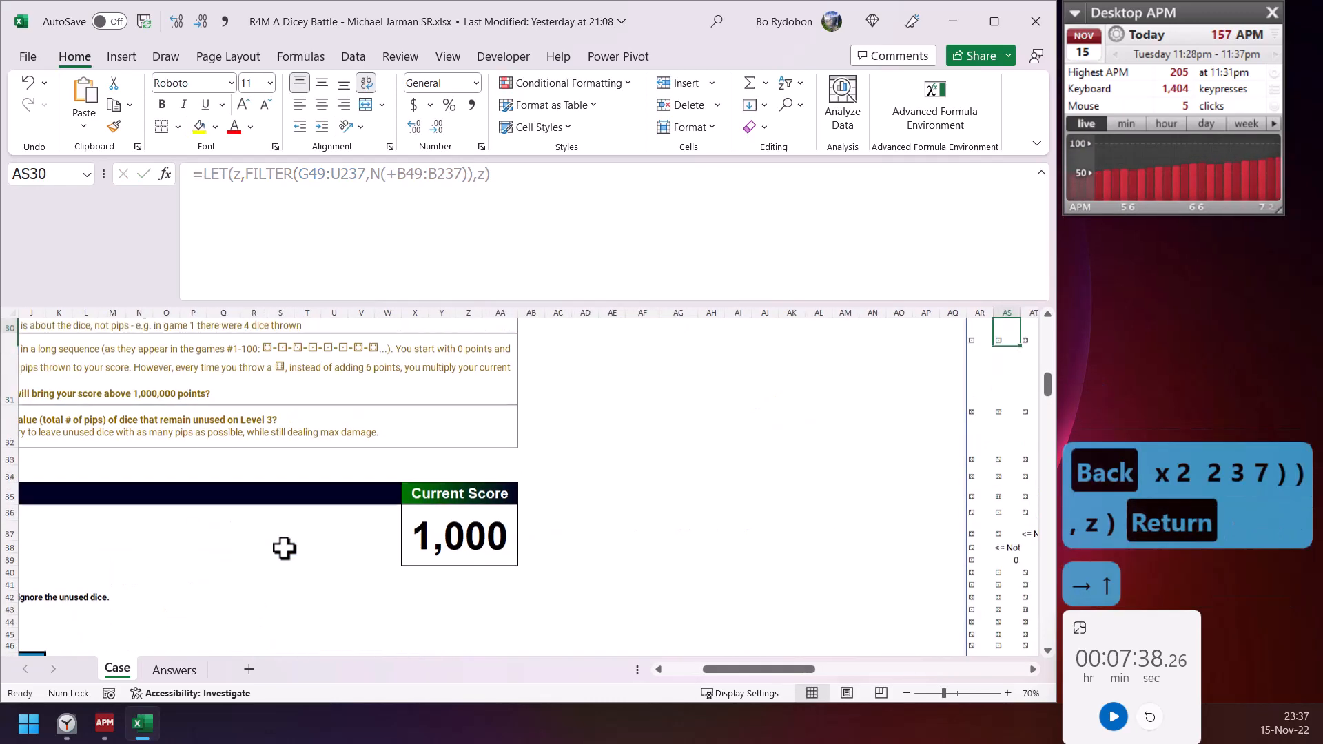
{"action": "key", "text": "Up"}
{"action": "key", "text": "Right"}
{"action": "key", "text": "Right"}
{"action": "key", "text": "Right"}
{"action": "key", "text": "Right"}
{"action": "key", "text": "Right"}
{"action": "key", "text": "Right"}
{"action": "key", "text": "Right"}
{"action": "key", "text": "Right"}
{"action": "key", "text": "Right"}
{"action": "key", "text": "Right"}
{"action": "key", "text": "Right"}
{"action": "key", "text": "Right"}
{"action": "key", "text": "Right"}
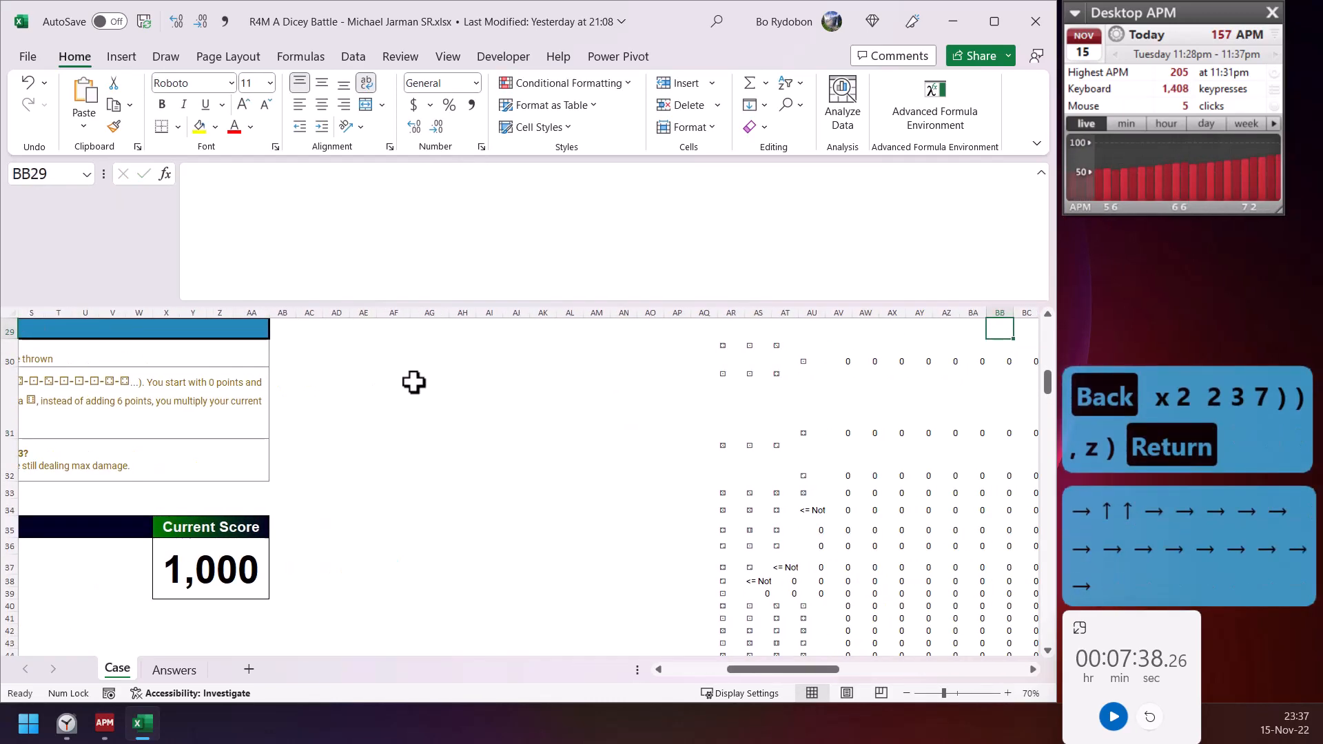
{"action": "left_click", "coordinate": [644, 345]}
{"action": "key", "text": "Right"}
{"action": "key", "text": "Right"}
{"action": "key", "text": "Right"}
{"action": "key", "text": "Right"}
{"action": "key", "text": "Right"}
{"action": "key", "text": "Right"}
{"action": "key", "text": "Right"}
{"action": "key", "text": "Right"}
{"action": "key", "text": "Right"}
{"action": "key", "text": "Right"}
{"action": "key", "text": "Right"}
{"action": "key", "text": "Right"}
{"action": "key", "text": "Right"}
{"action": "key", "text": "Right"}
{"action": "key", "text": "Right"}
{"action": "key", "text": "Right"}
{"action": "key", "text": "Right"}
{"action": "key", "text": "Right"}
{"action": "key", "text": "Right"}
{"action": "key", "text": "Right"}
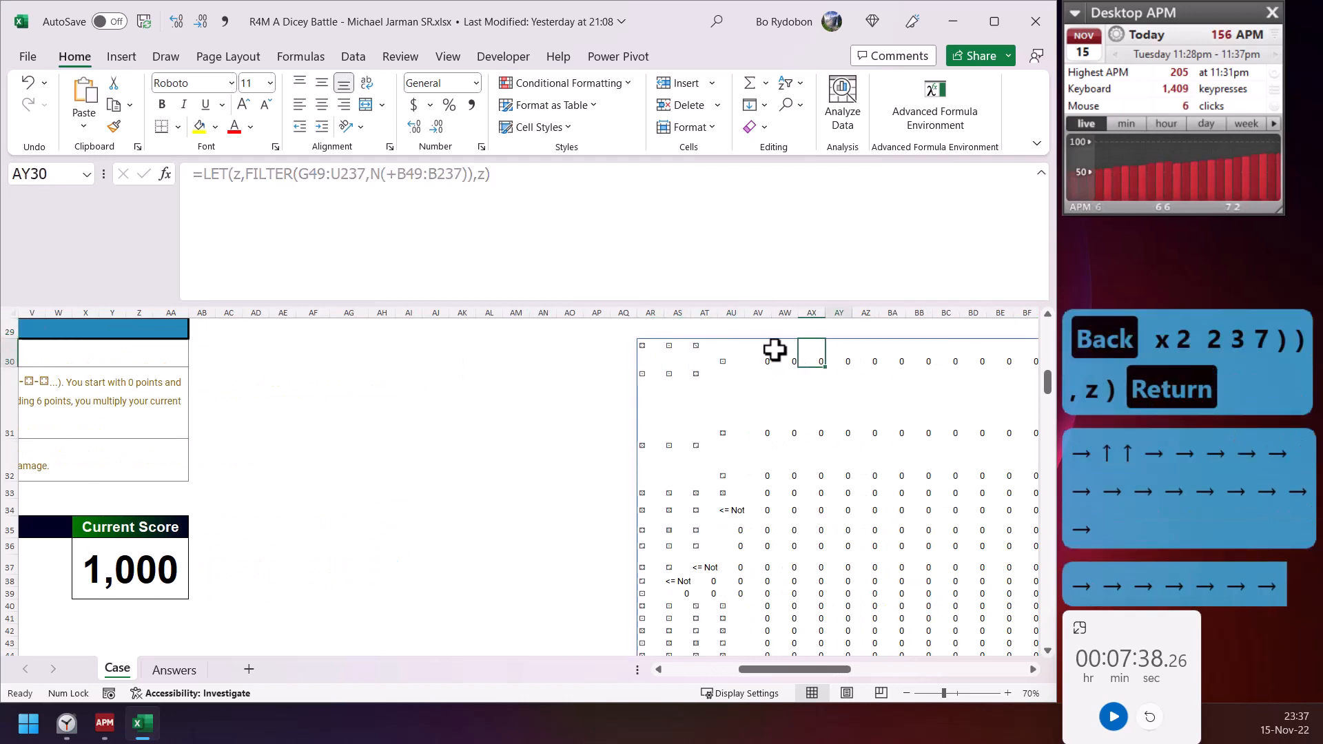
{"action": "key", "text": "Left"}
{"action": "key", "text": "Left"}
{"action": "key", "text": "Left"}
{"action": "key", "text": "Left"}
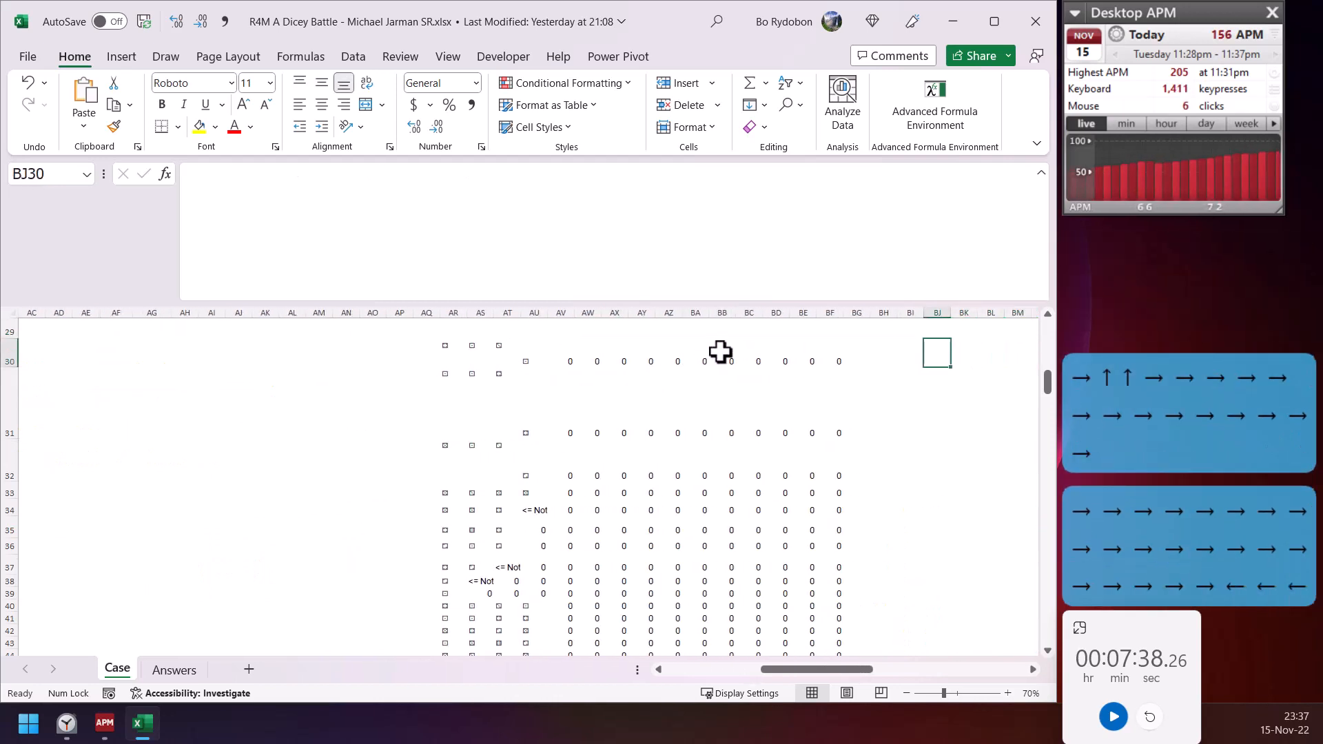
{"action": "scroll", "coordinate": [854, 392], "scroll_direction": "up", "scroll_amount": 1}
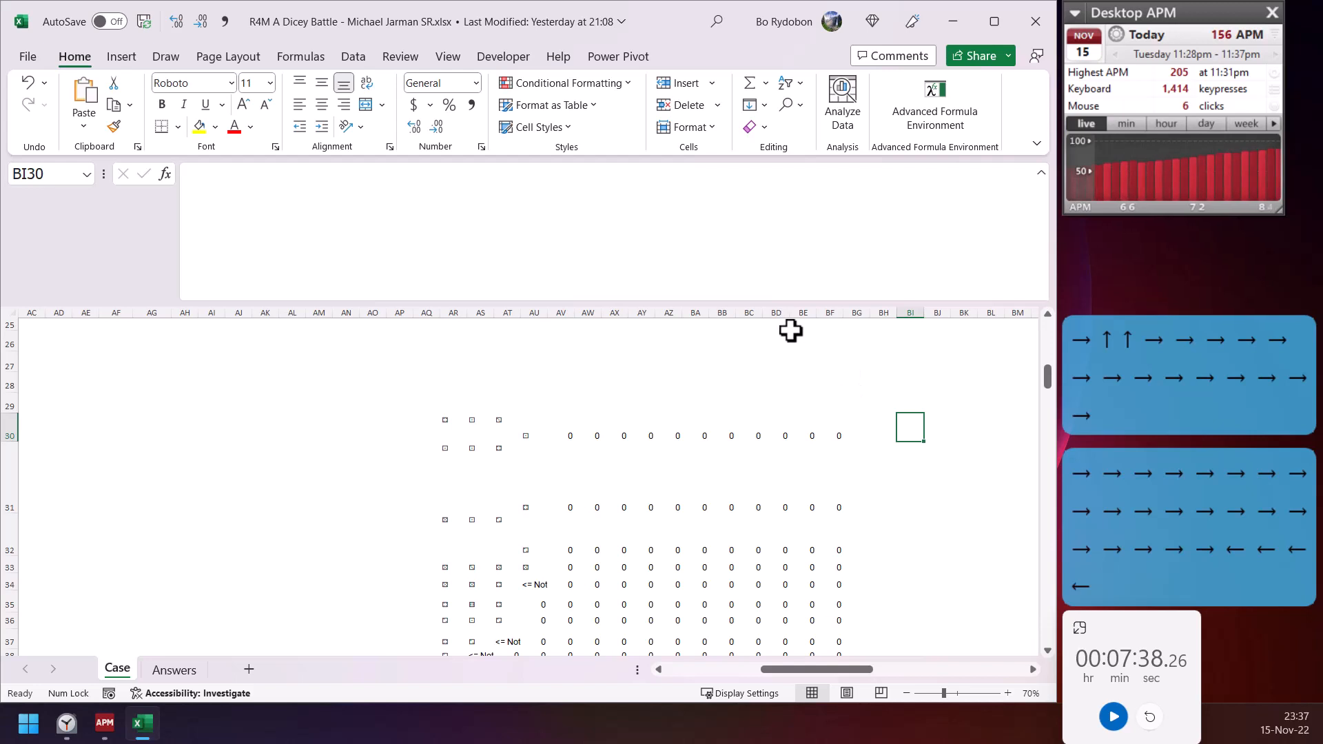
{"action": "left_click", "coordinate": [916, 346]}
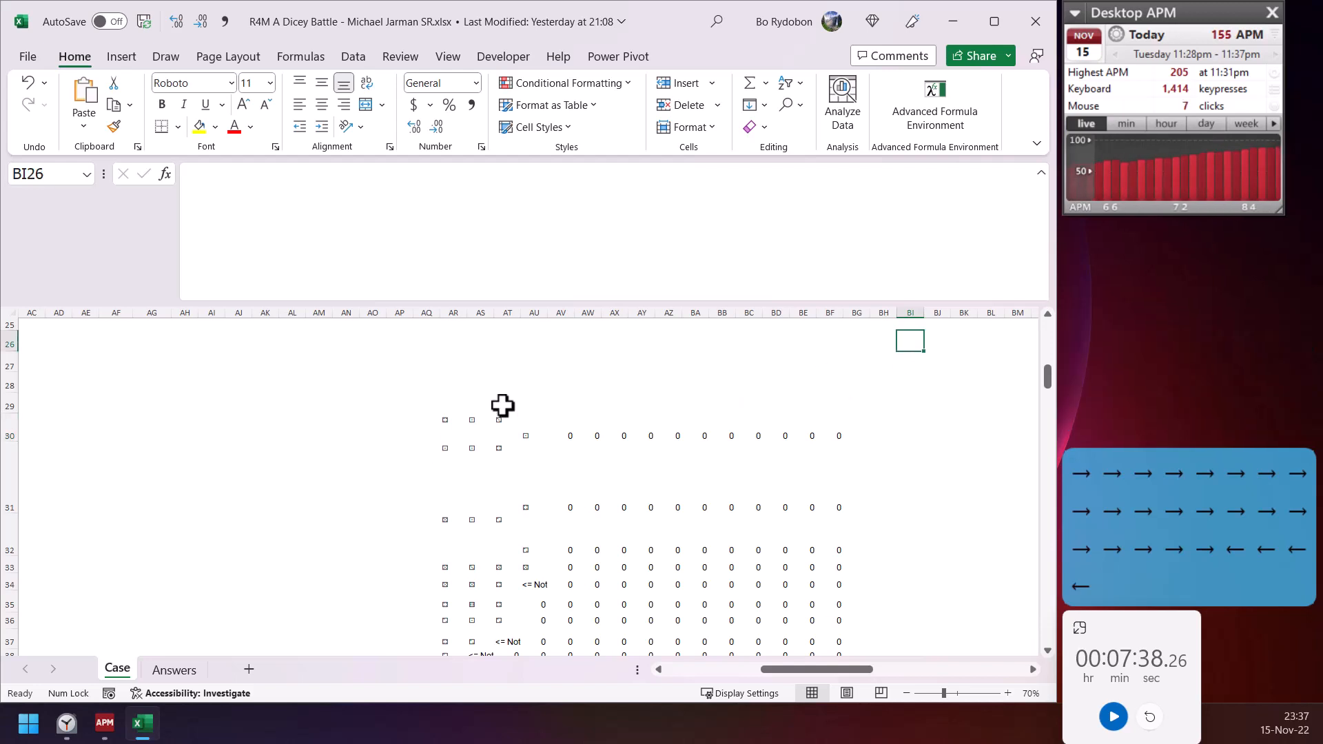
- Copy the FILTER include argument N(+B49:B237) from the AR30 formula and leave editing
{"action": "left_click", "coordinate": [447, 422]}
{"action": "left_click", "coordinate": [381, 173]}
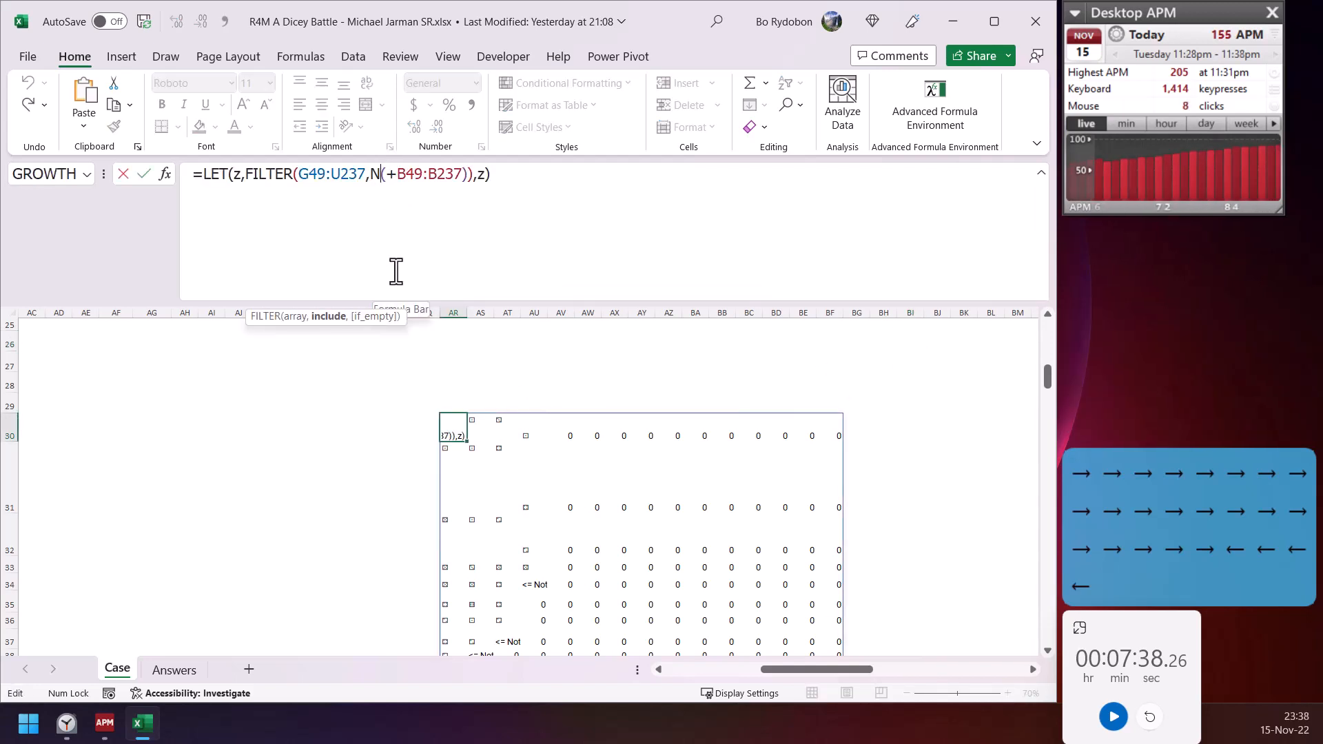
{"action": "left_click", "coordinate": [340, 325]}
{"action": "key", "text": "ctrl+c"}
{"action": "key", "text": "Escape"}
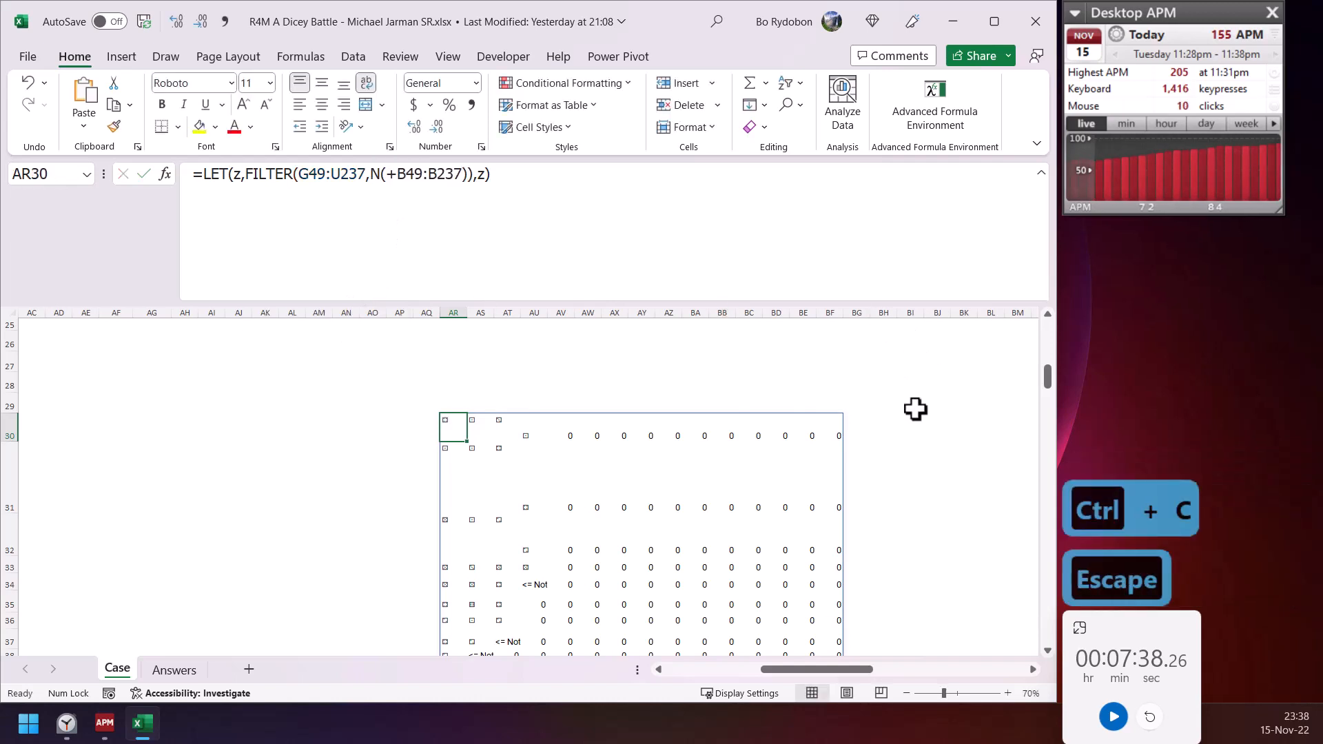
- Enter the plain Game # reference =B49:B237 as a test formula in BI30
{"action": "left_click", "coordinate": [912, 423]}
{"action": "key", "text": "ctrl+v"}
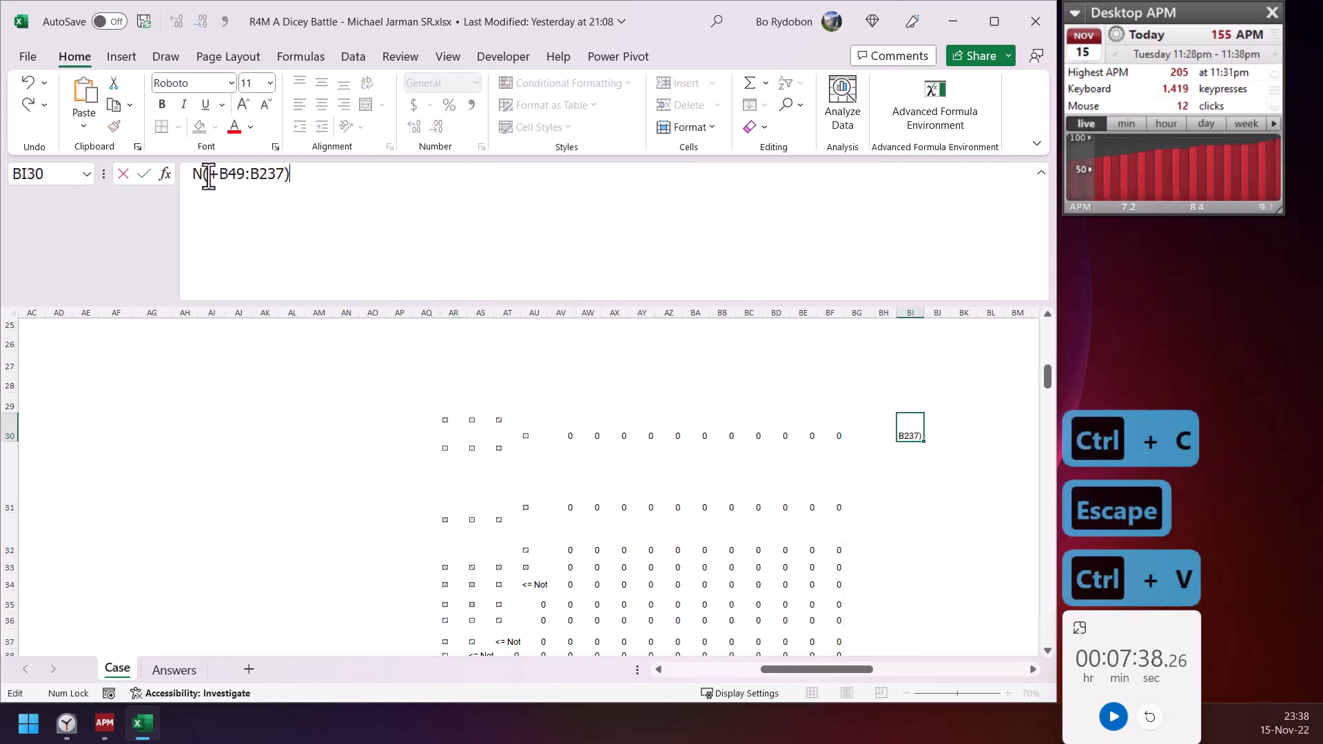
{"action": "type", "text": "="}
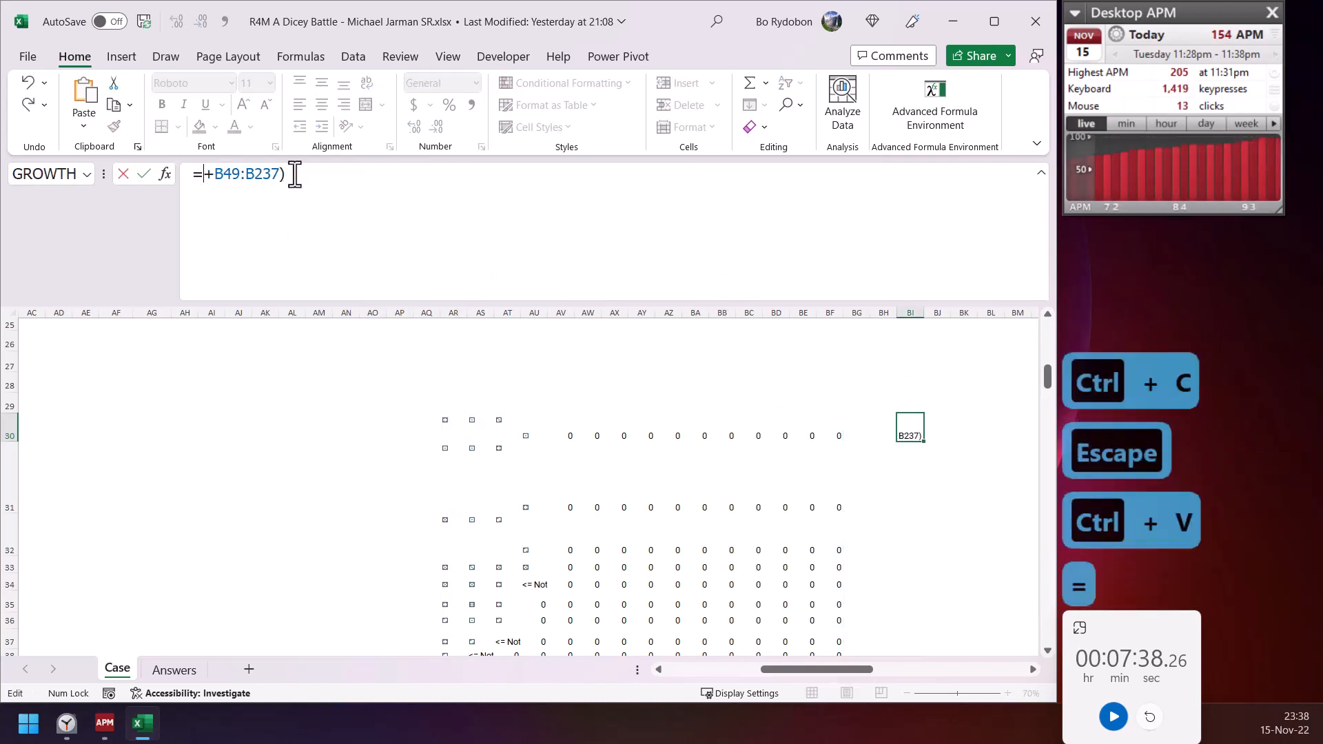
{"action": "key", "text": "Delete"}
{"action": "left_click", "coordinate": [313, 180]}
{"action": "key", "text": "BackSpace"}
{"action": "key", "text": "Return"}
{"action": "key", "text": "Up"}
- Enter =N(+B49:B237) in BJ30 and compare its spilled values with those in column BI
{"action": "key", "text": "Right"}
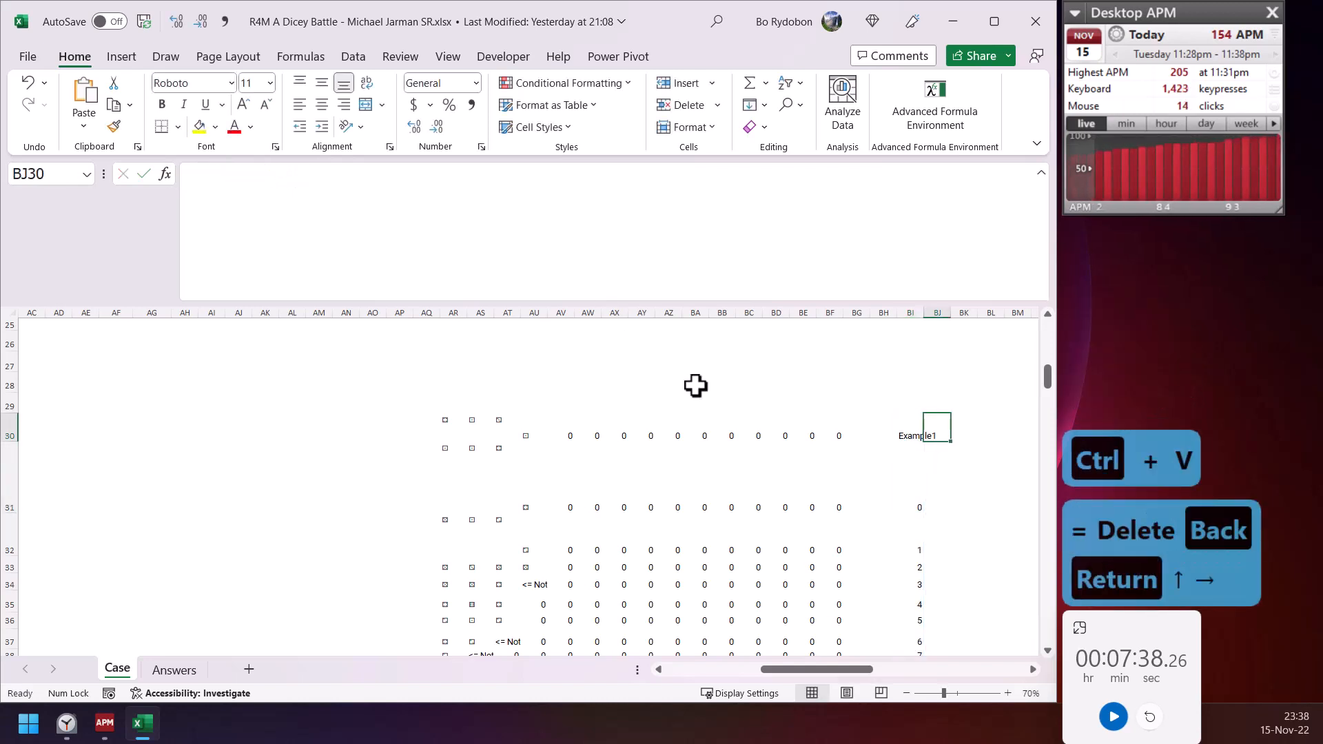
{"action": "left_click", "coordinate": [345, 208]}
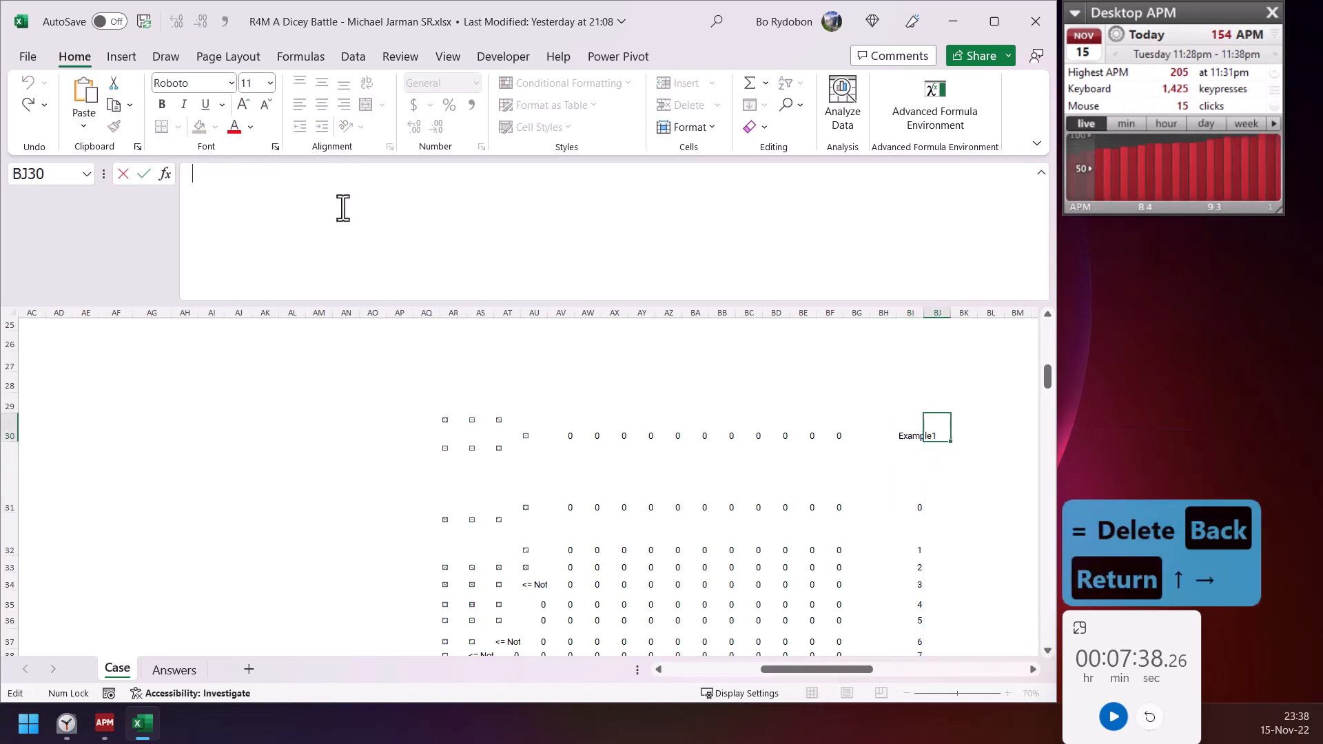
{"action": "type", "text": "="}
{"action": "key", "text": "ctrl+v"}
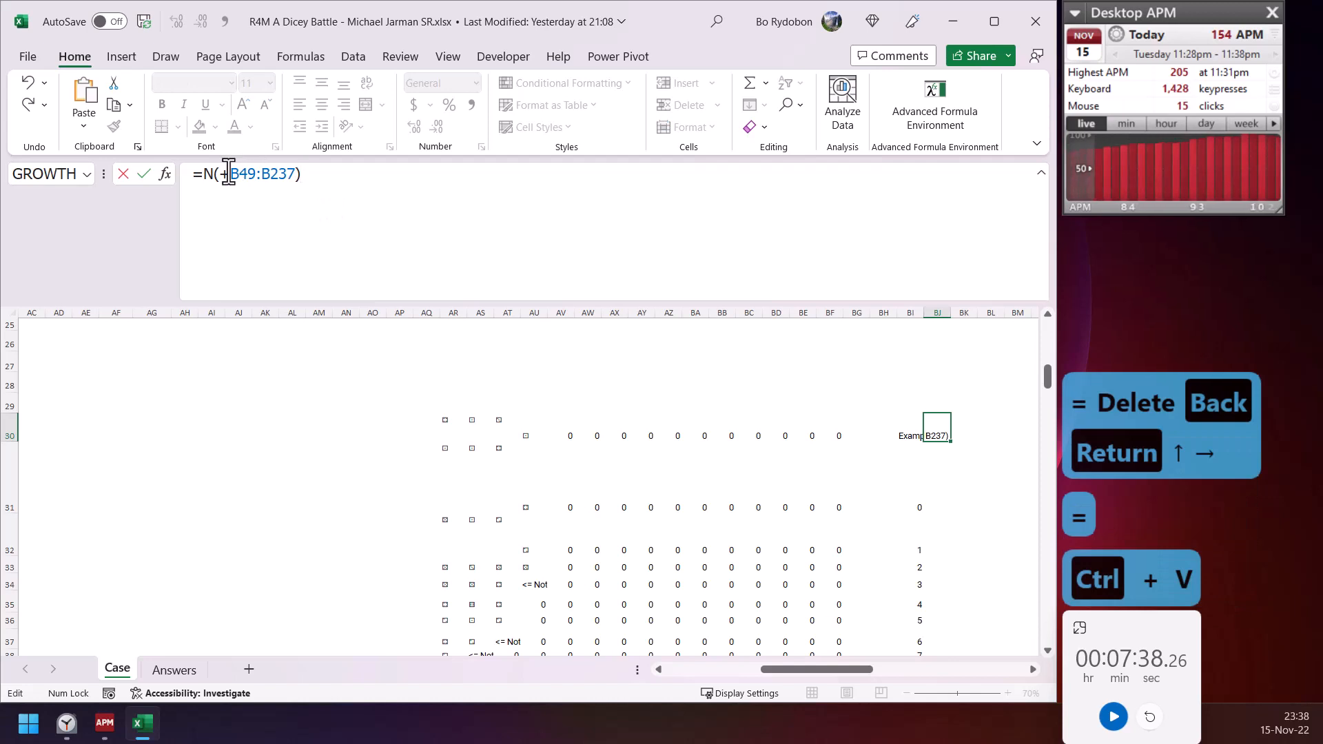
{"action": "key", "text": "Return"}
{"action": "key", "text": "Up"}
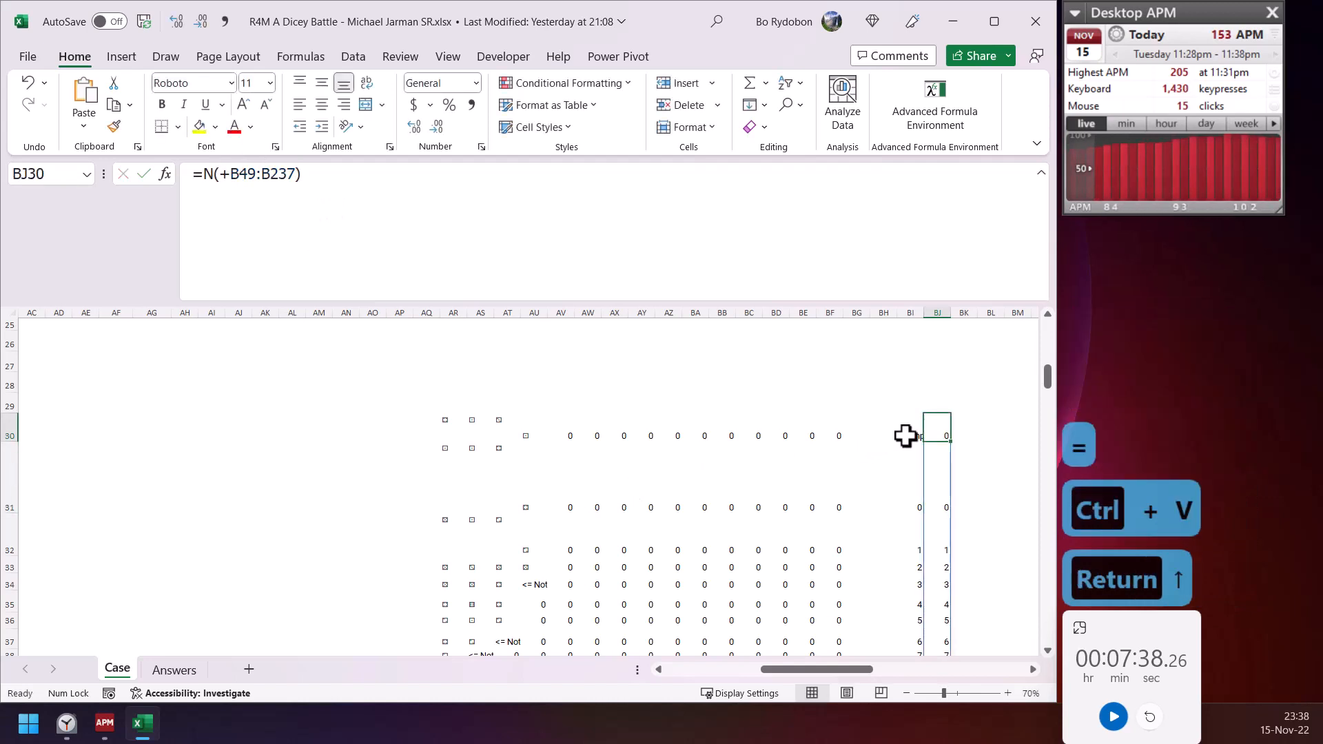
{"action": "left_click_drag", "start_coordinate": [903, 434], "coordinate": [939, 496]}
{"action": "scroll", "coordinate": [940, 502], "scroll_direction": "down", "scroll_amount": 1}
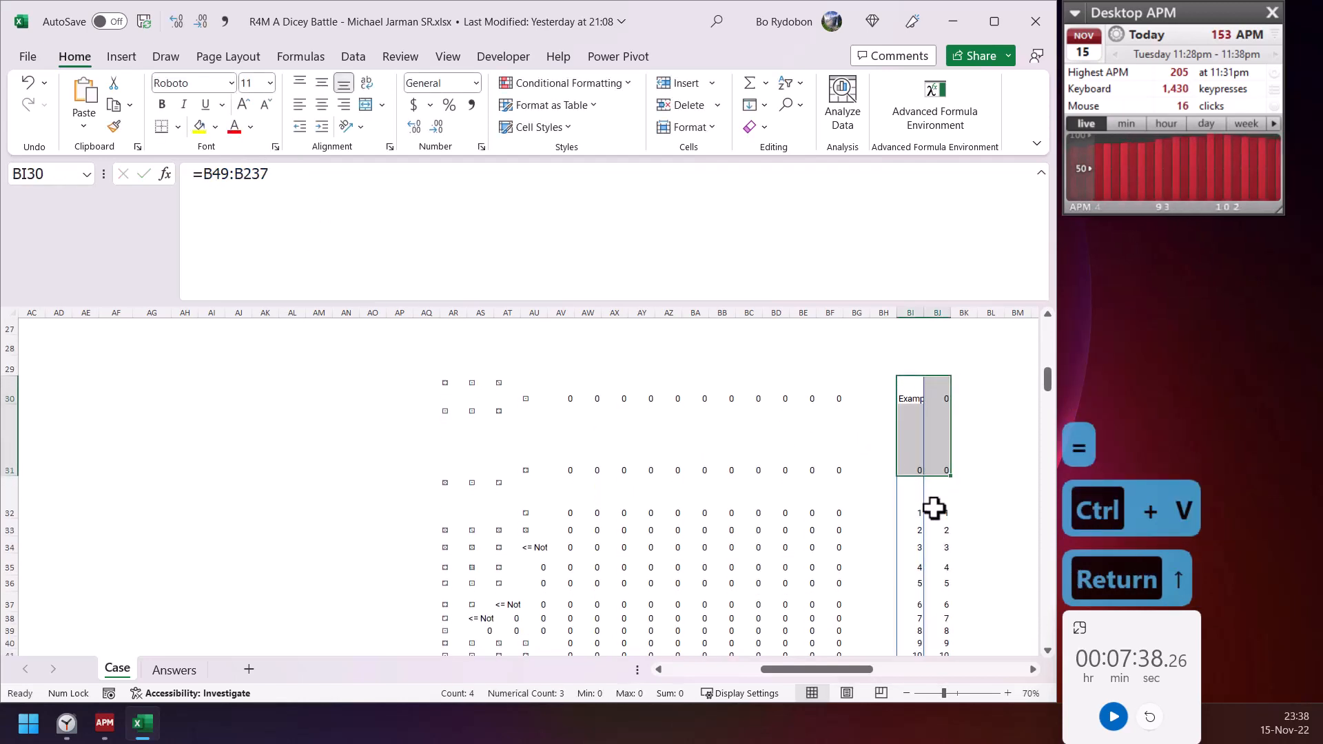
{"action": "scroll", "coordinate": [934, 508], "scroll_direction": "down", "scroll_amount": 1}
{"action": "scroll", "coordinate": [939, 395], "scroll_direction": "up", "scroll_amount": 2}
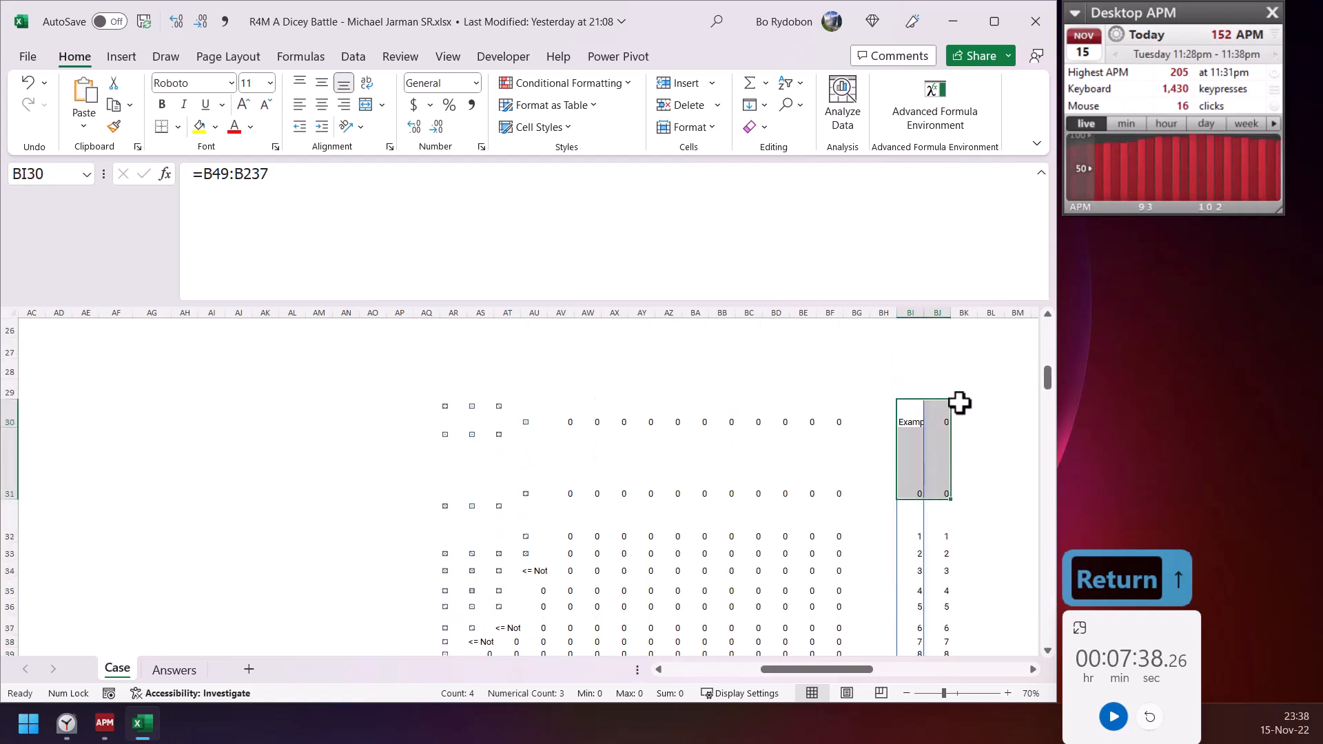
{"action": "scroll", "coordinate": [954, 413], "scroll_direction": "up", "scroll_amount": 1}
- Remove the plus sign from the BJ30 test formula so it reads =N(B49:B237)
{"action": "left_click", "coordinate": [946, 441]}
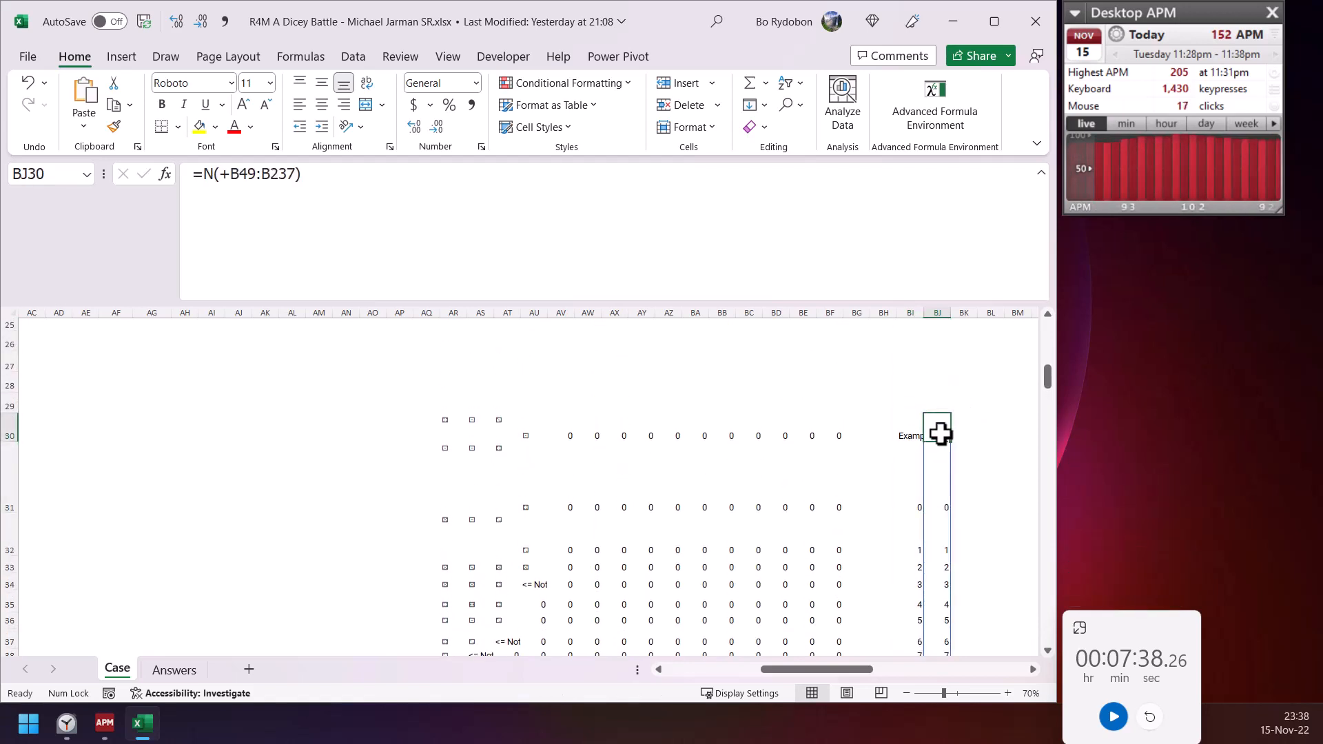
{"action": "left_click", "coordinate": [228, 176]}
{"action": "key", "text": "BackSpace"}
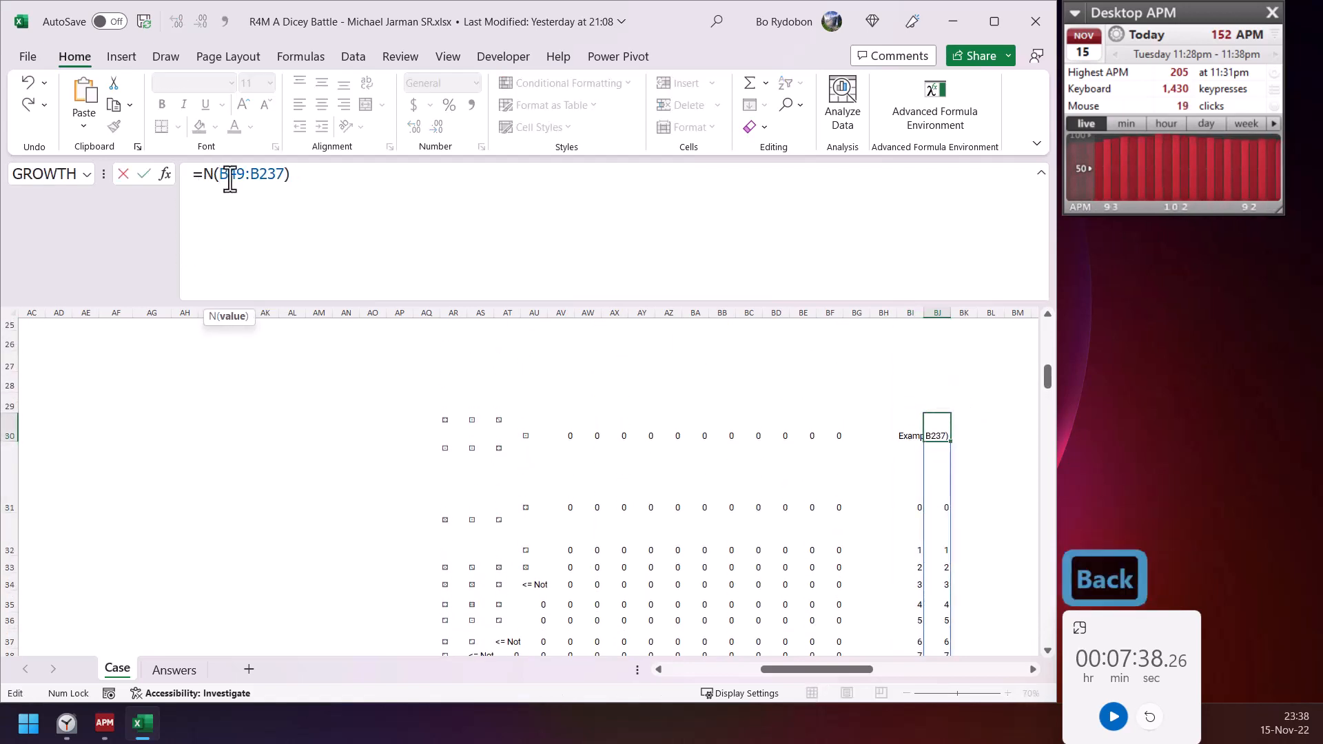
{"action": "left_click", "coordinate": [235, 318]}
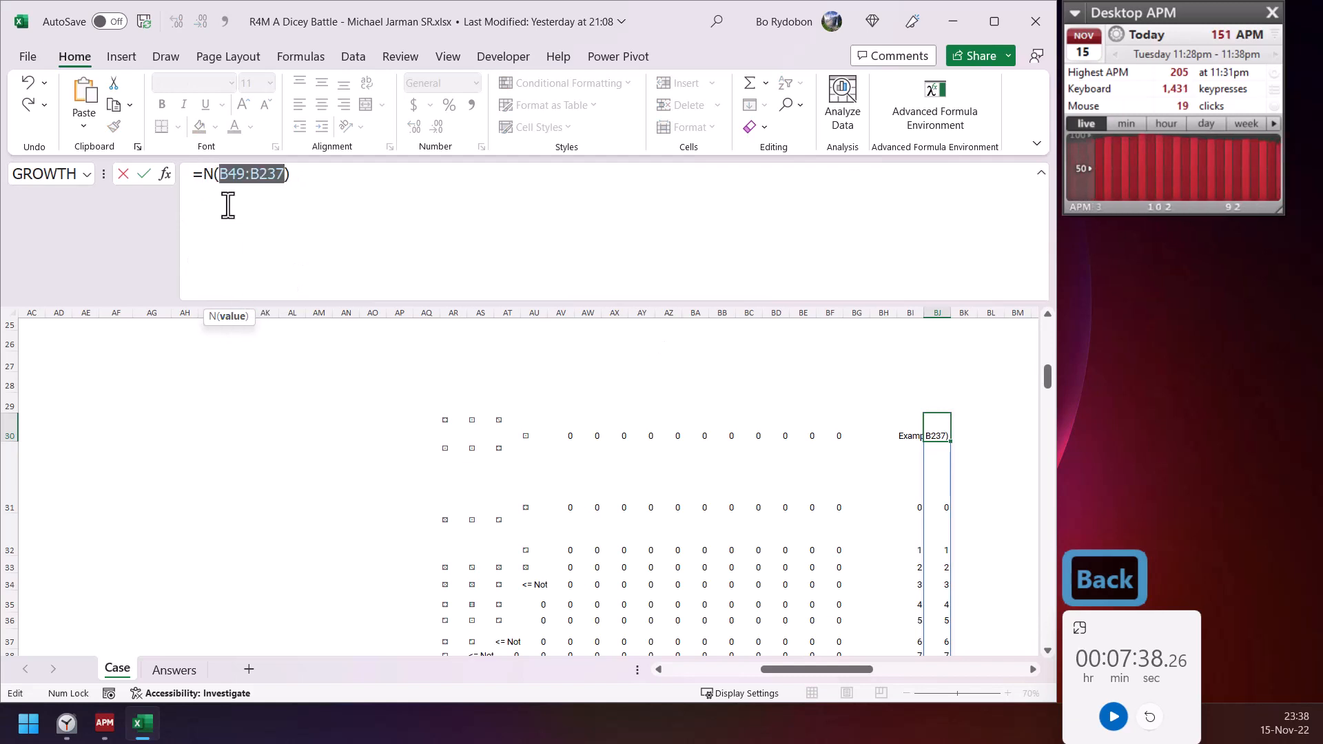
{"action": "left_click", "coordinate": [320, 173]}
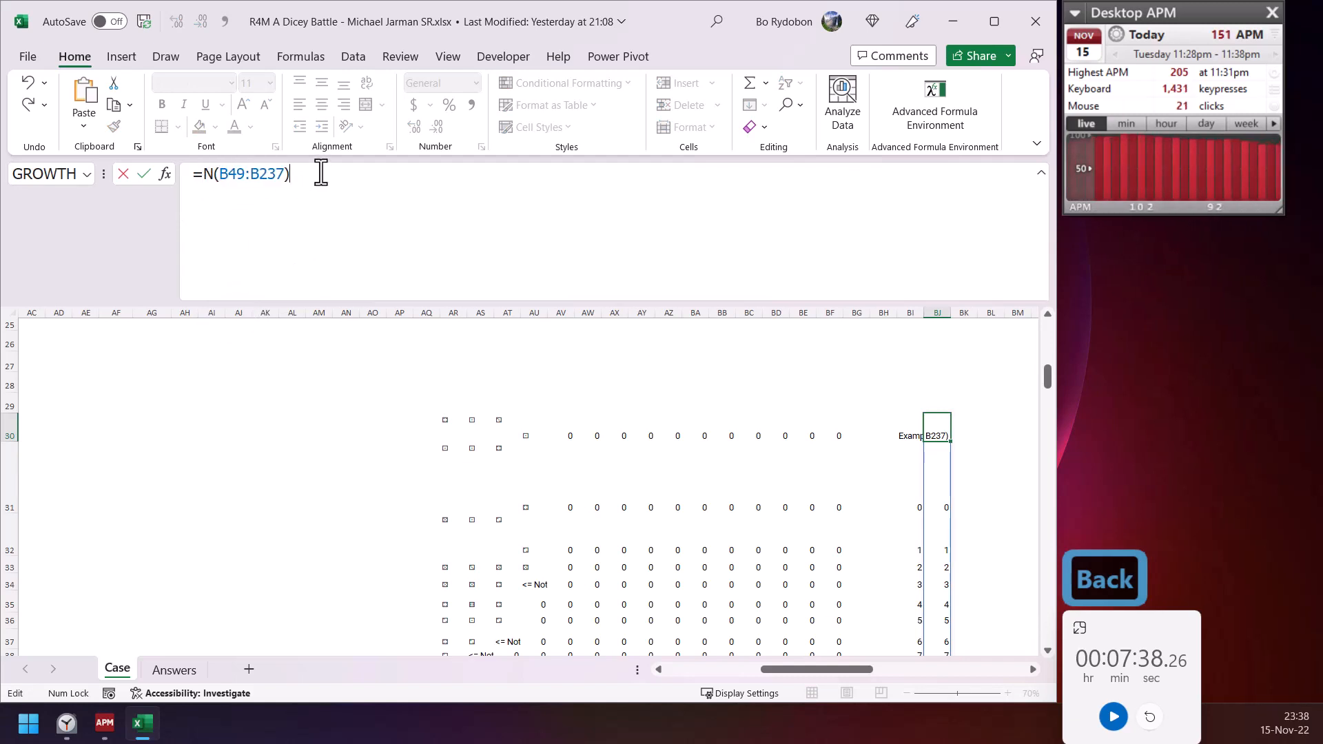
{"action": "key", "text": "Return"}
{"action": "left_click", "coordinate": [923, 432]}
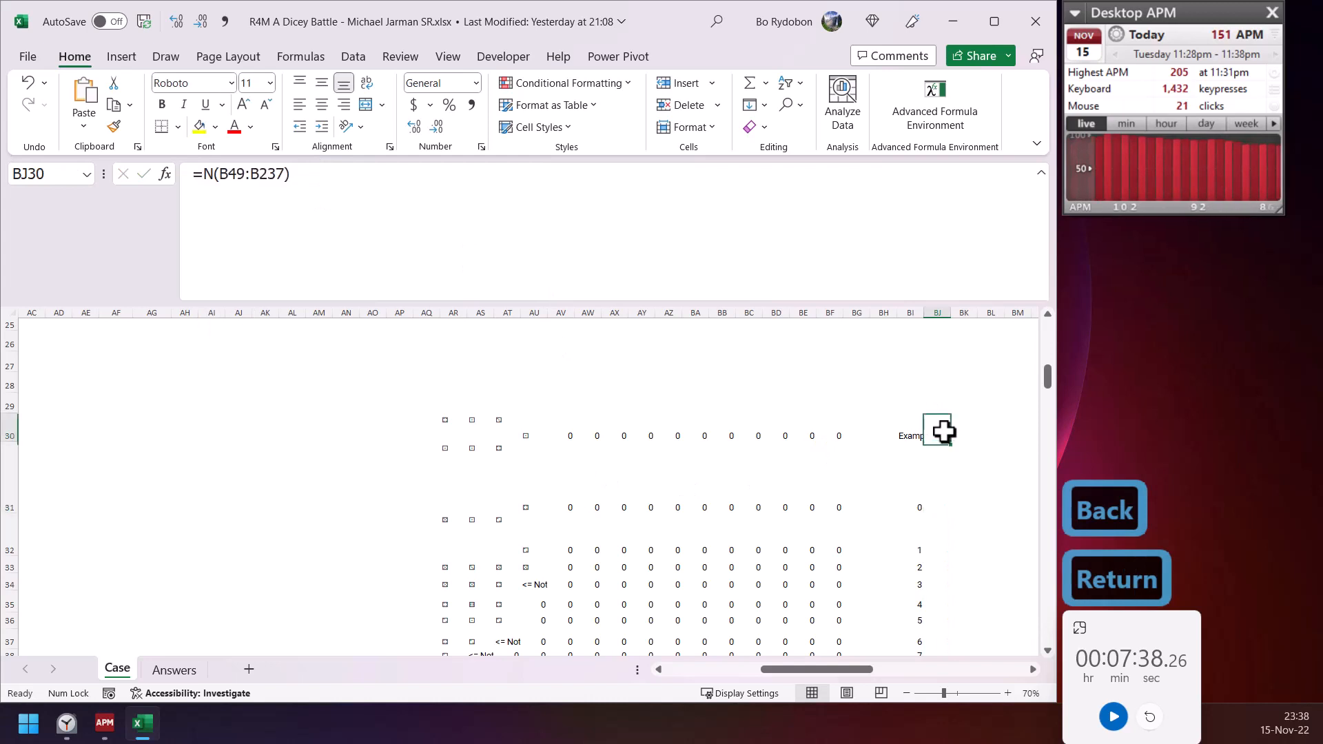
- Clear the test formulas in BI30 and BJ30 and return to the LET formula cell AR30
{"action": "left_click_drag", "start_coordinate": [912, 434], "coordinate": [935, 527]}
{"action": "key", "text": "Delete"}
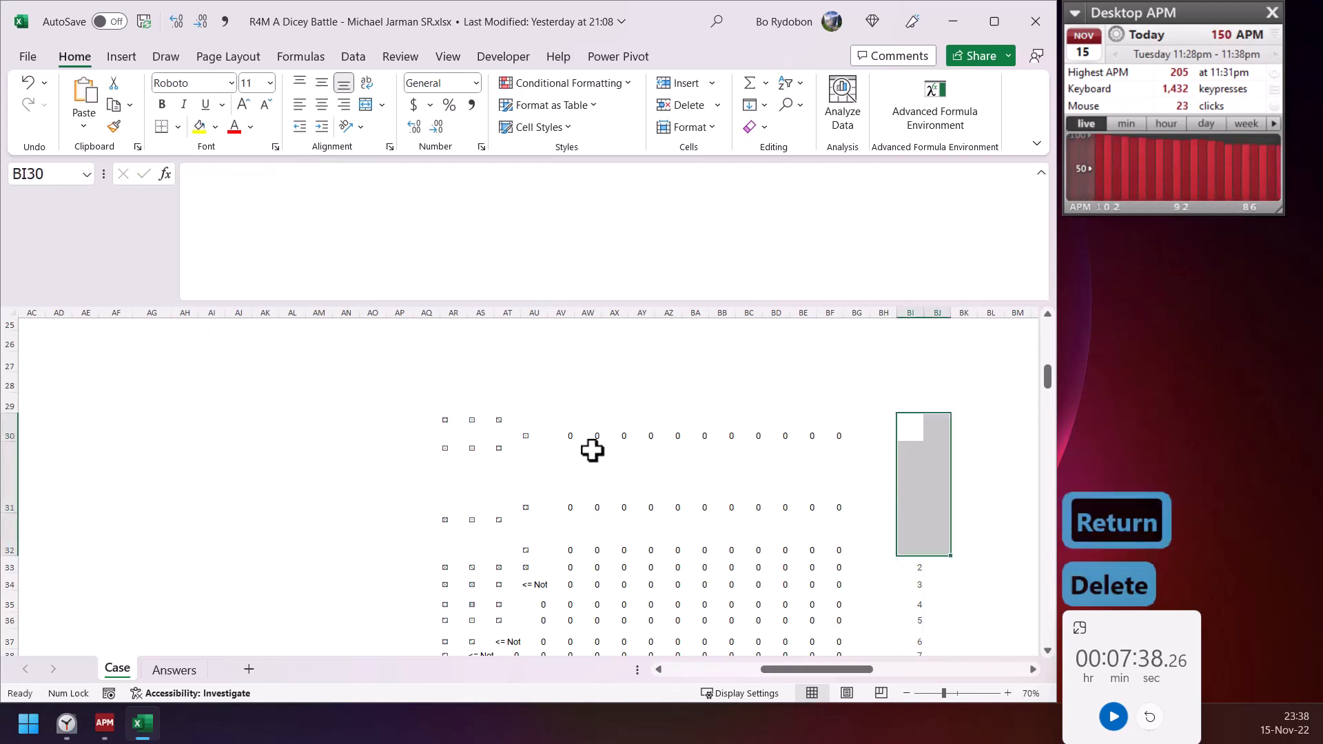
{"action": "left_click", "coordinate": [444, 419]}
{"action": "left_click", "coordinate": [391, 172]}
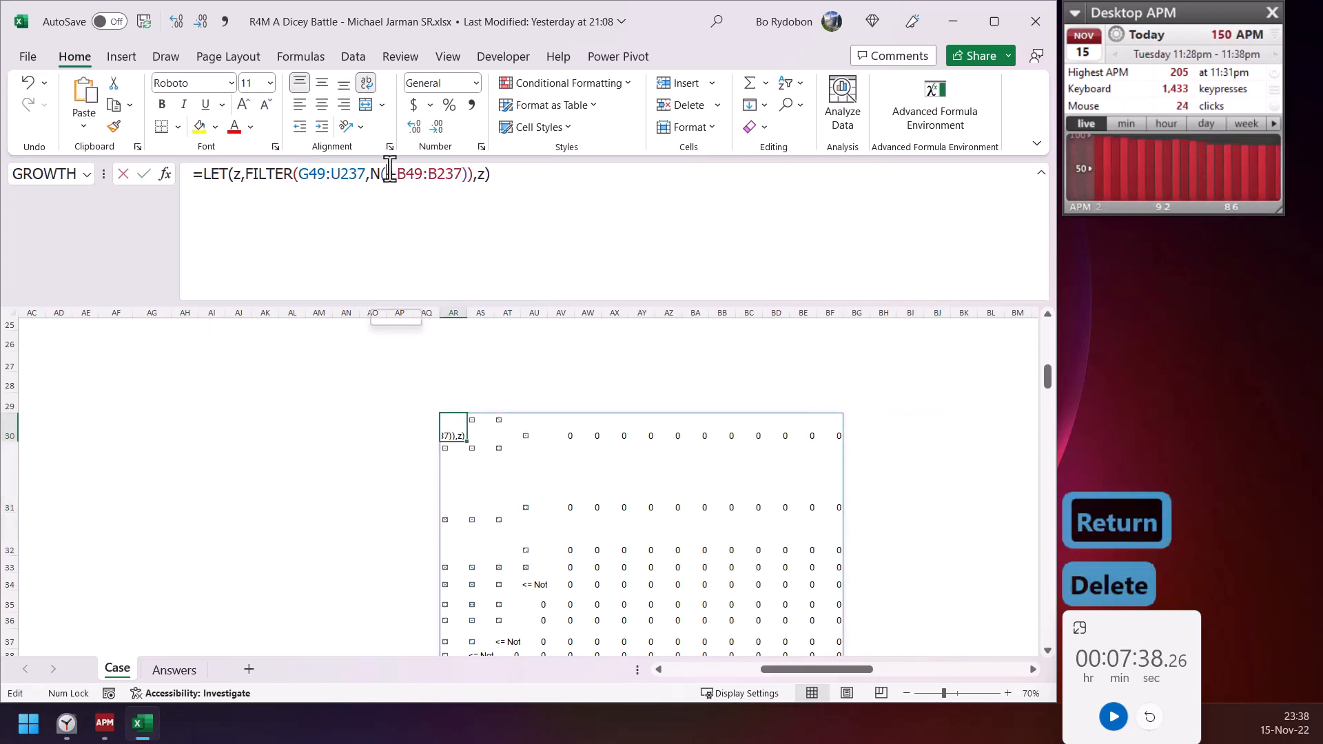
{"action": "key", "text": "Escape"}
- Wrap the LET result in AR30 as UNICODE(z) and enter the formula
{"action": "left_click", "coordinate": [480, 177]}
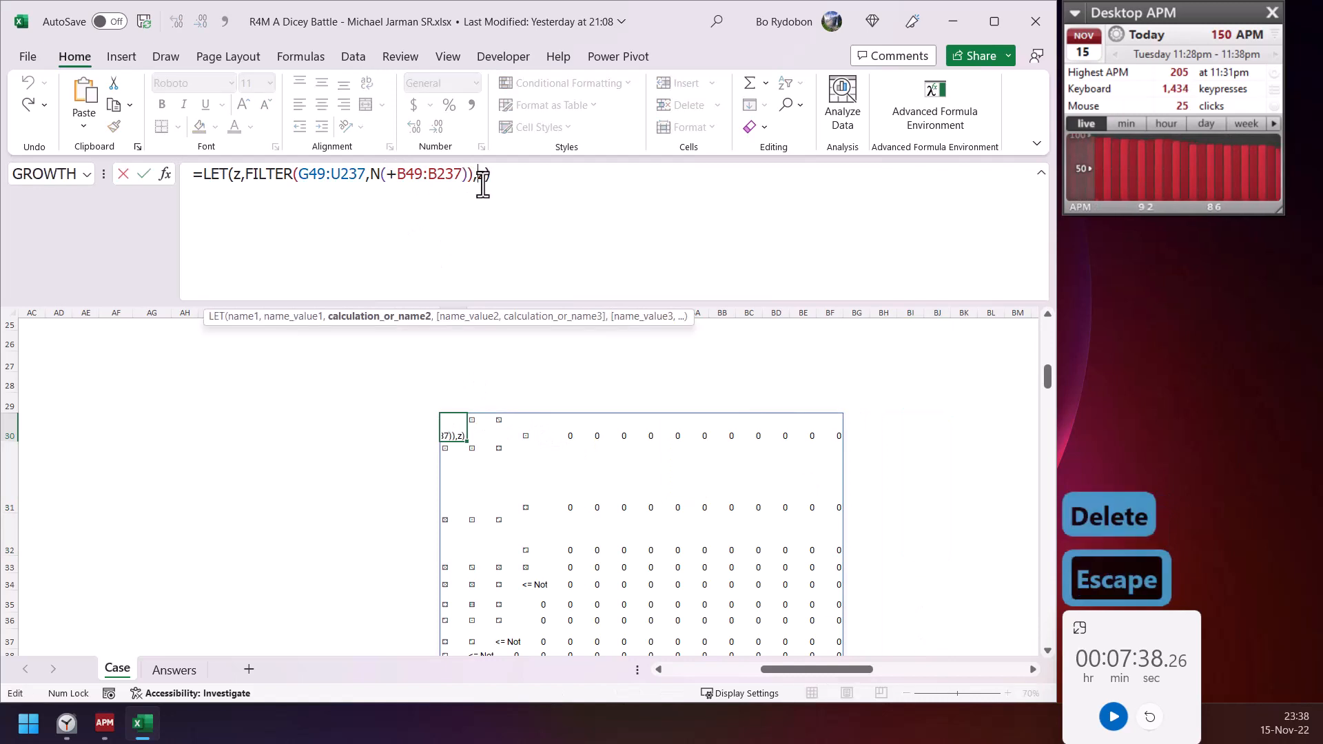
{"action": "type", "text": "u"}
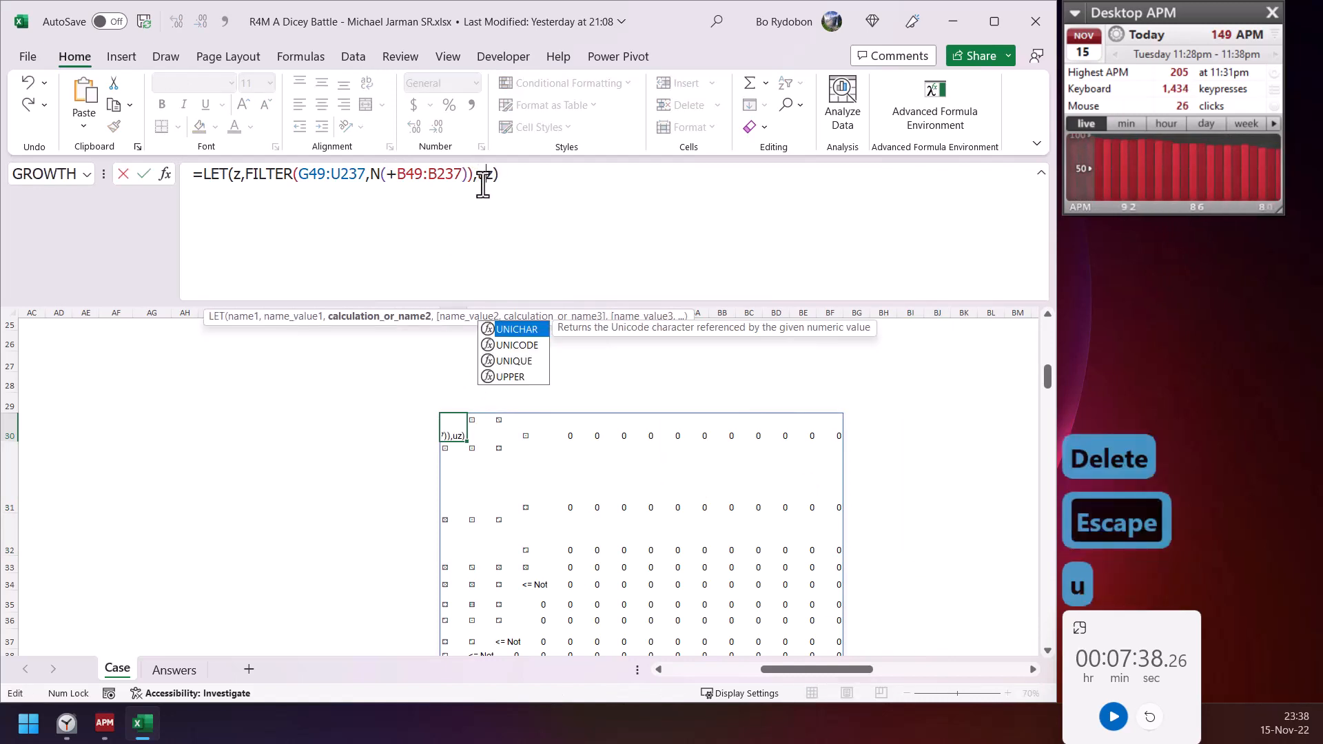
{"action": "type", "text": "nico"}
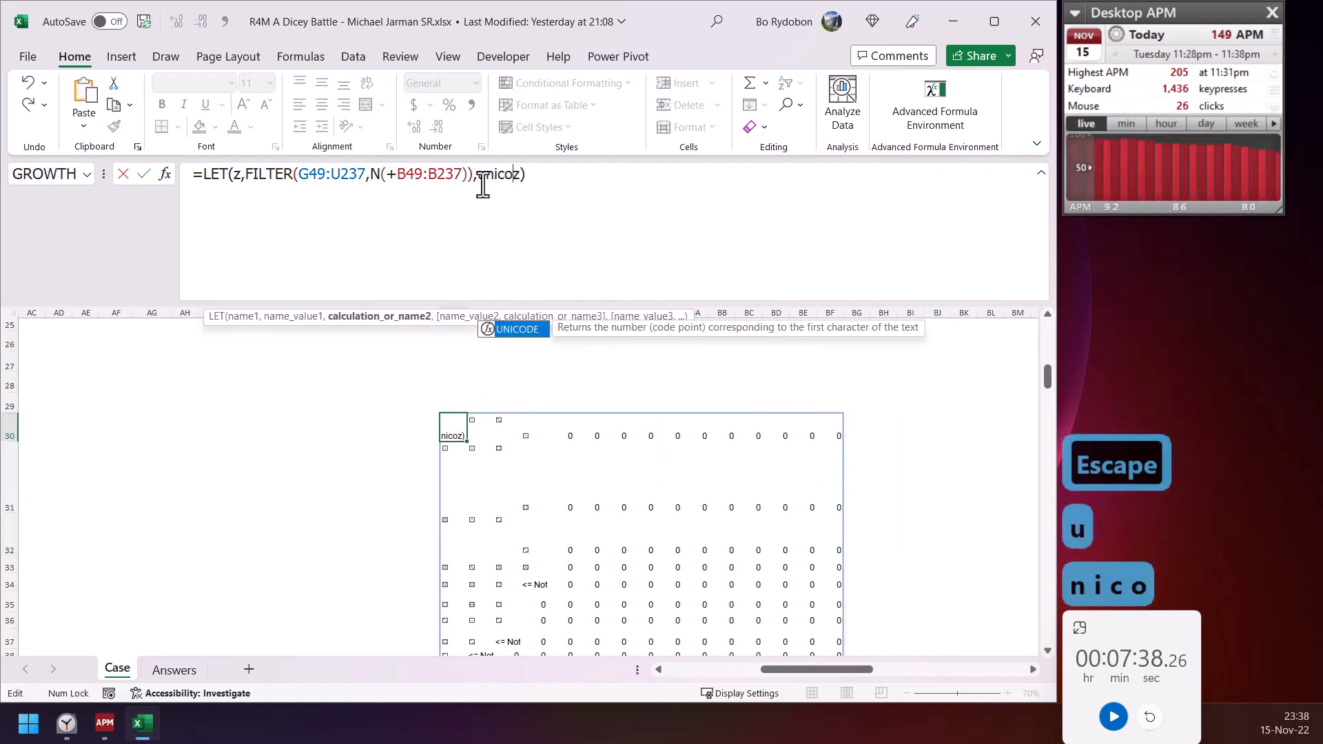
{"action": "key", "text": "Tab"}
{"action": "key", "text": "Right"}
{"action": "key", "text": "Right"}
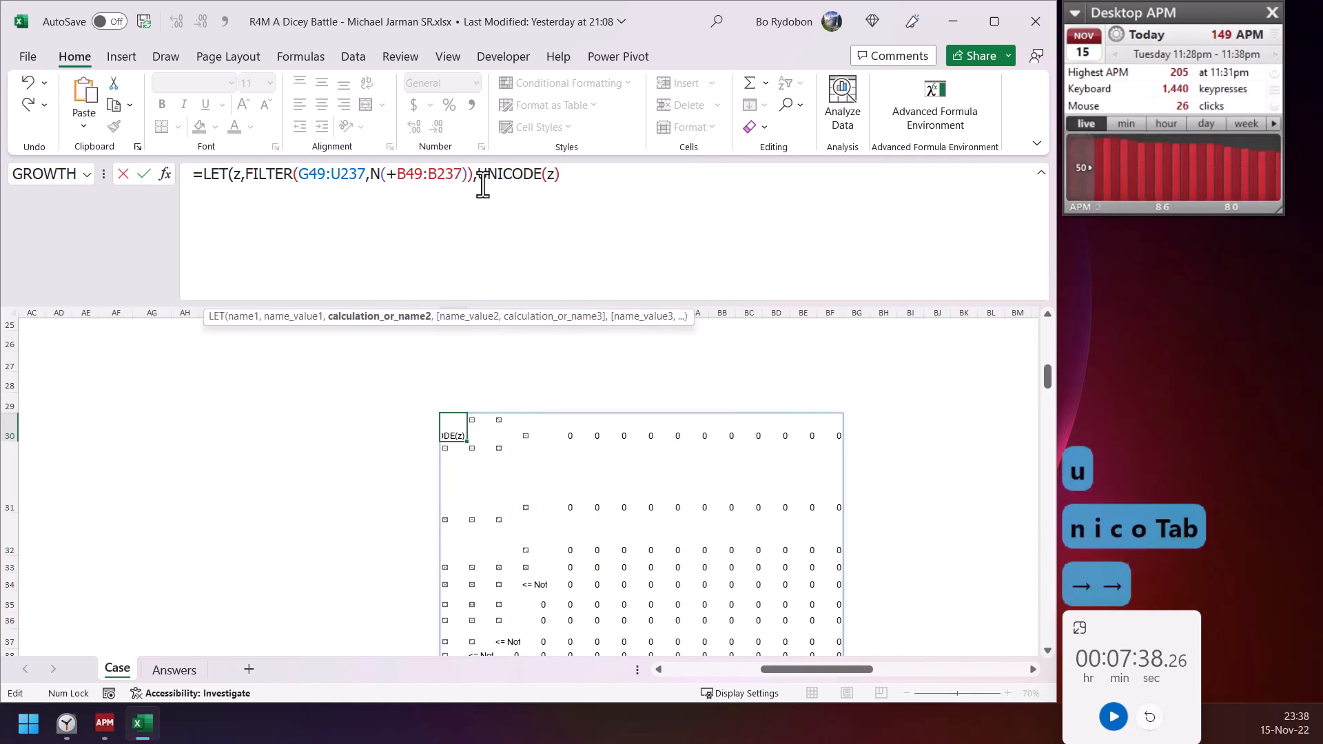
{"action": "type", "text": ")"}
{"action": "key", "text": "ctrl+Return"}
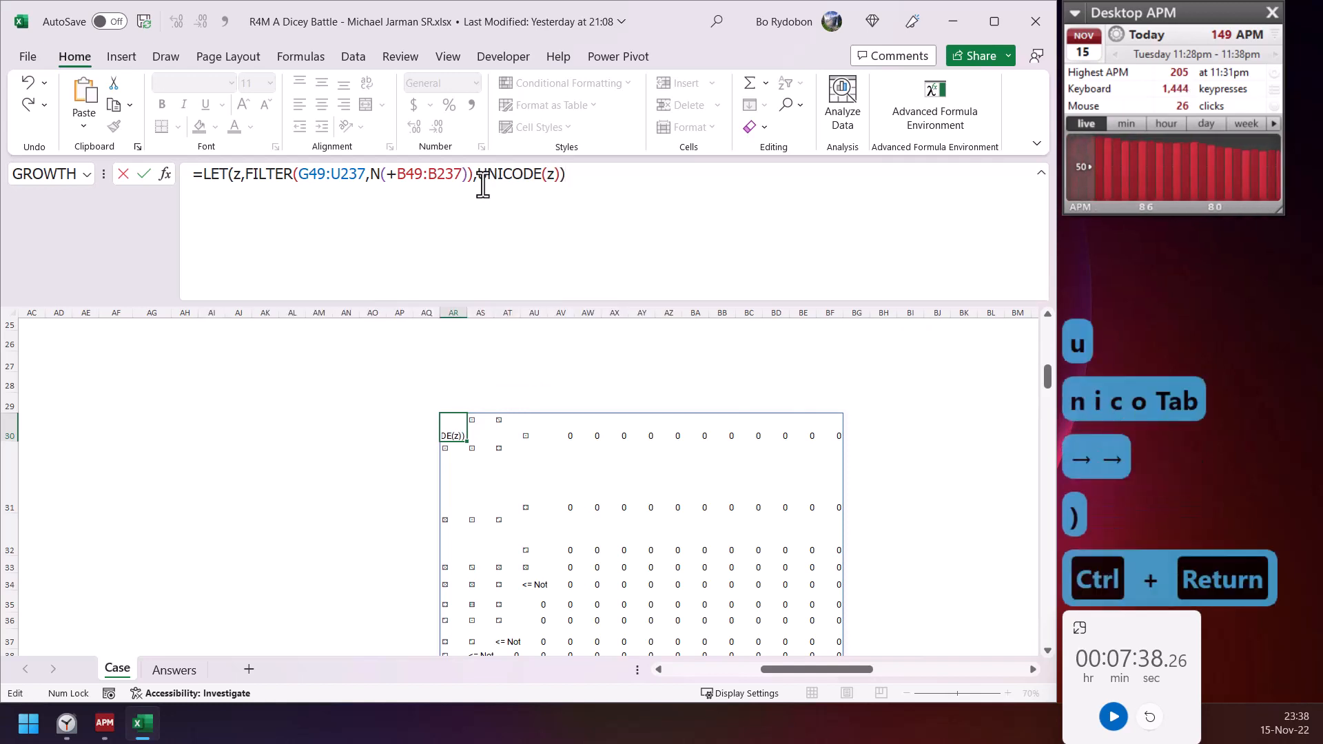
- Widen column AV slightly and inspect the spilled UNICODE results in AV30 and AU34
{"action": "key", "text": "Right"}
{"action": "key", "text": "Right"}
{"action": "key", "text": "Right"}
{"action": "key", "text": "Right"}
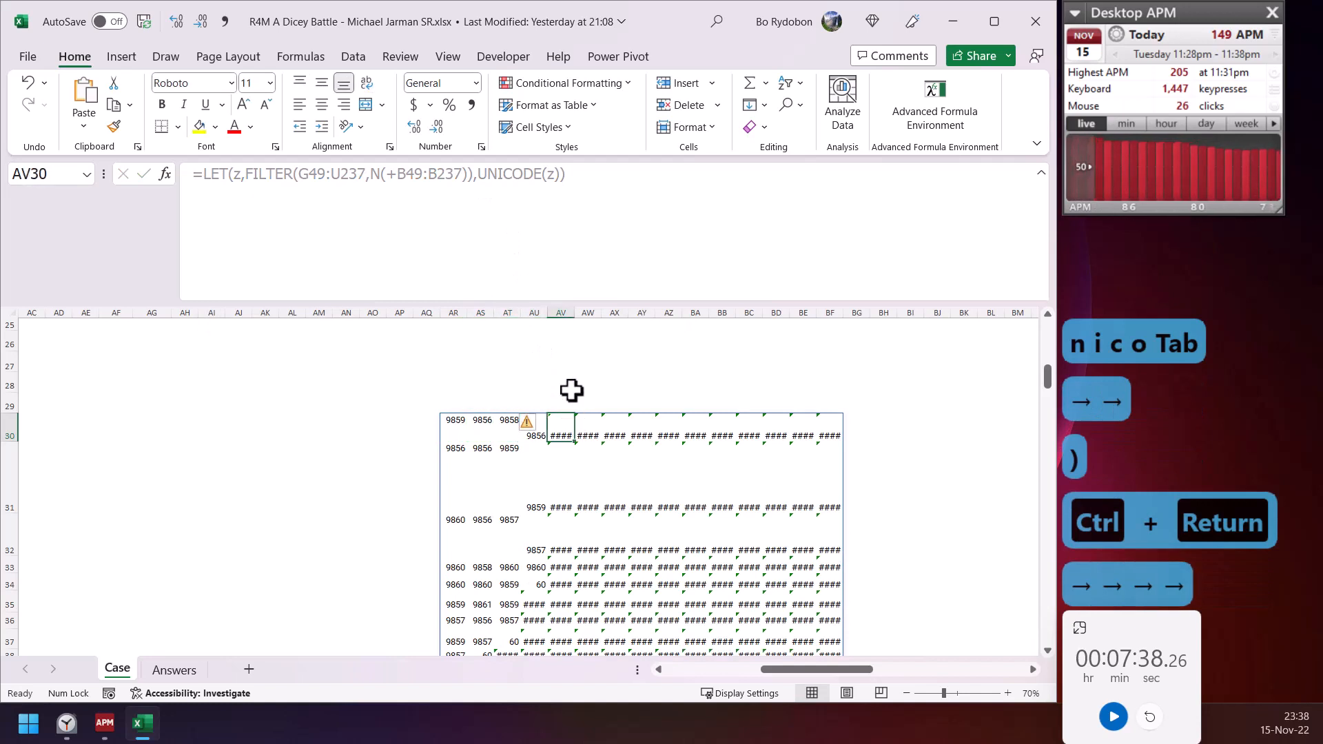
{"action": "left_click_drag", "start_coordinate": [584, 317], "coordinate": [576, 317]}
{"action": "left_click", "coordinate": [534, 585]}
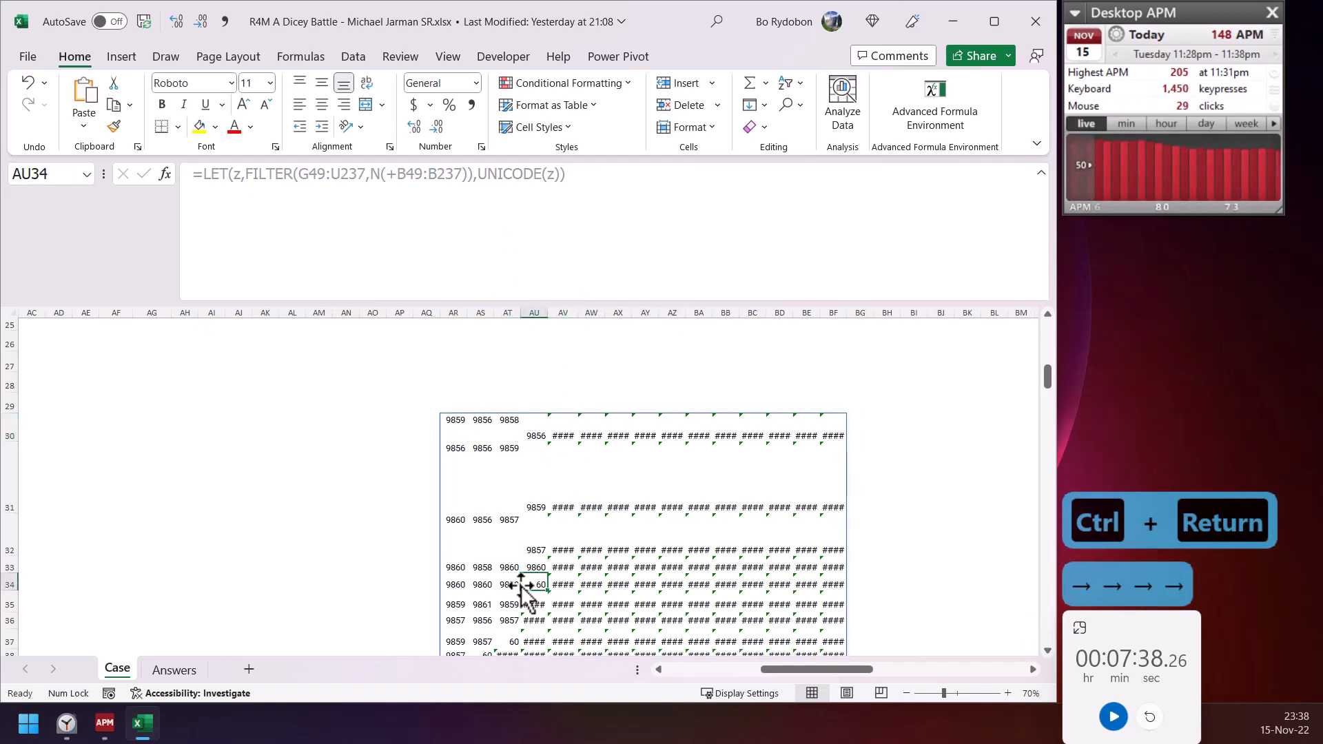
- Append &0 to z inside the UNICODE function of the AR30 formula
{"action": "left_click", "coordinate": [456, 427]}
{"action": "left_click", "coordinate": [558, 174]}
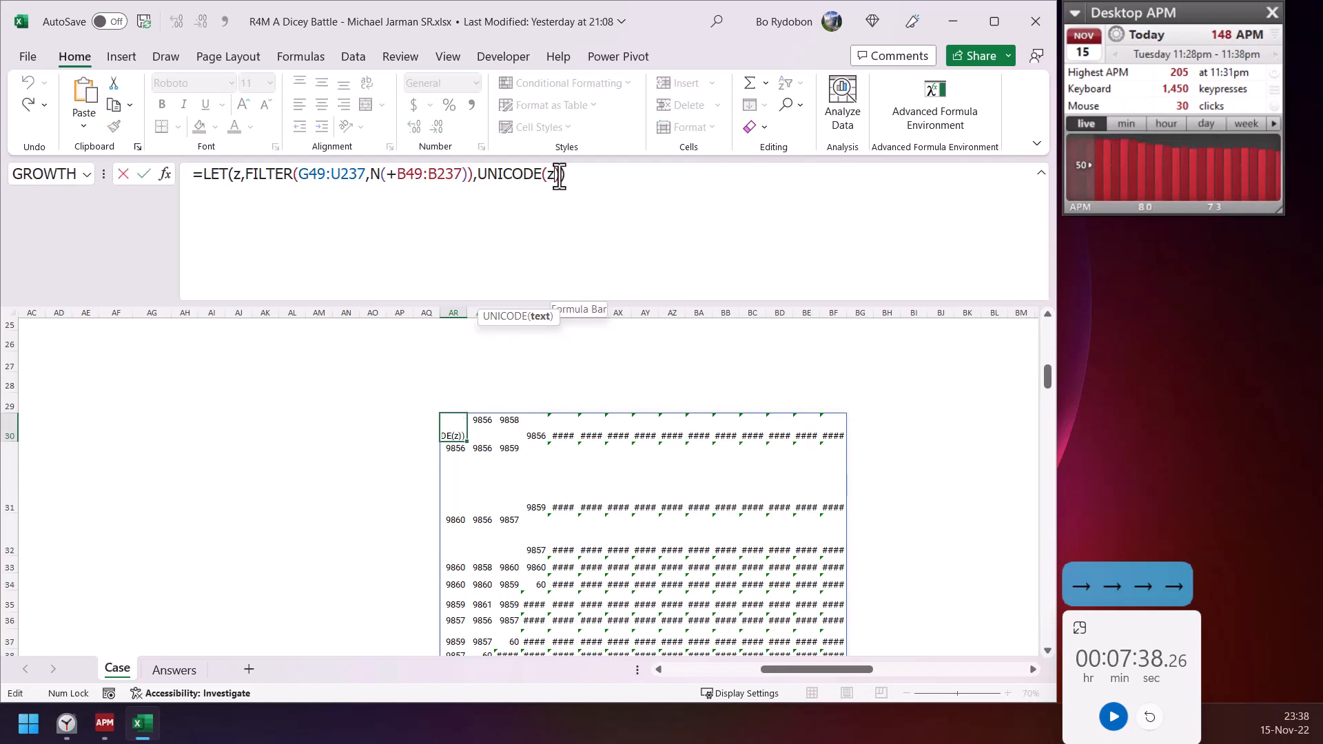
{"action": "type", "text": "&0"}
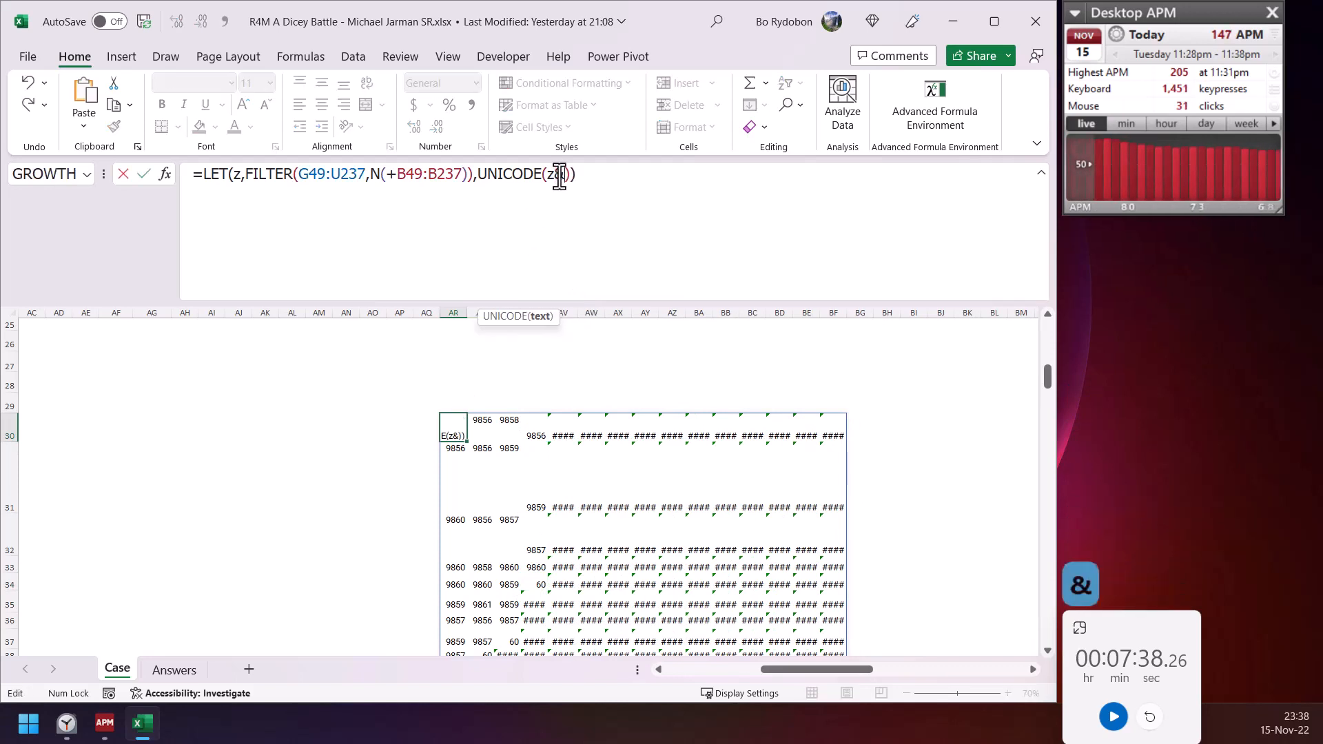
{"action": "key", "text": "Return"}
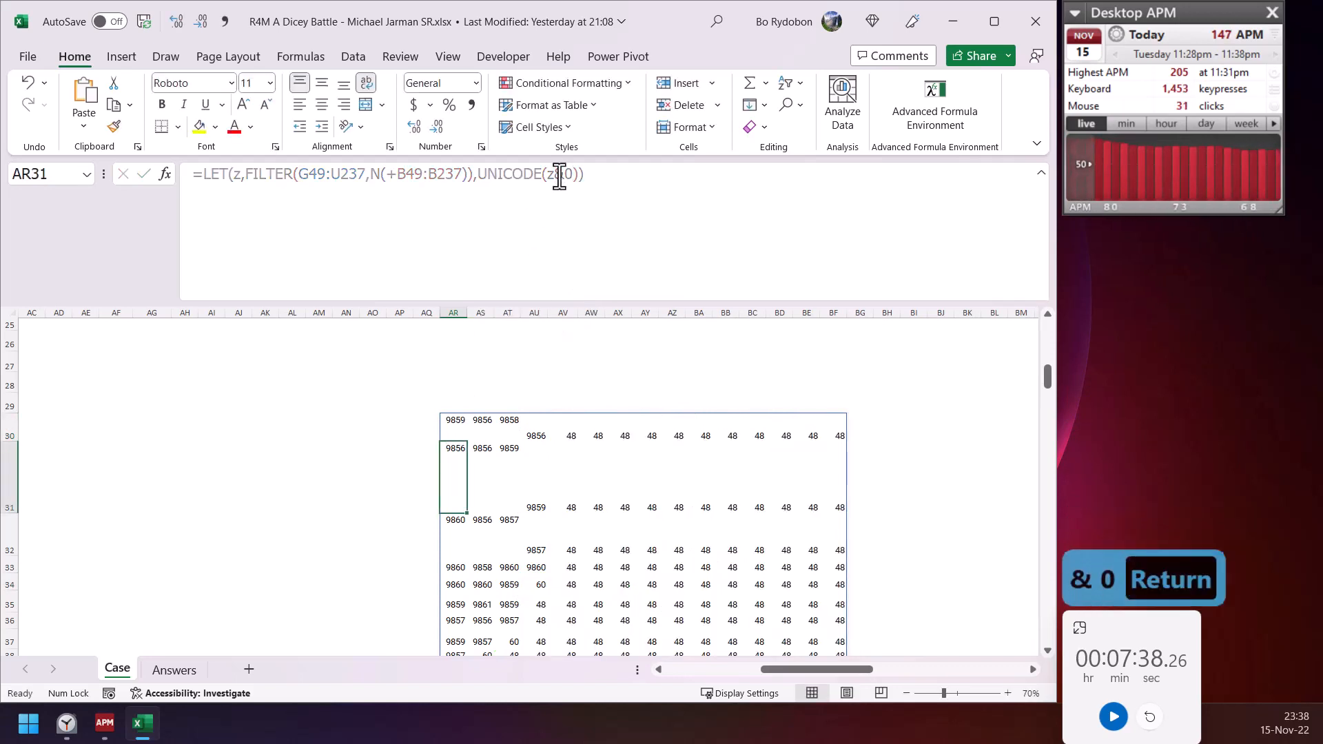
- Subtract 9855 from UNICODE(z&0) in the AR30 formula to convert the dice codes to face values
{"action": "key", "text": "Up"}
{"action": "left_click", "coordinate": [573, 172]}
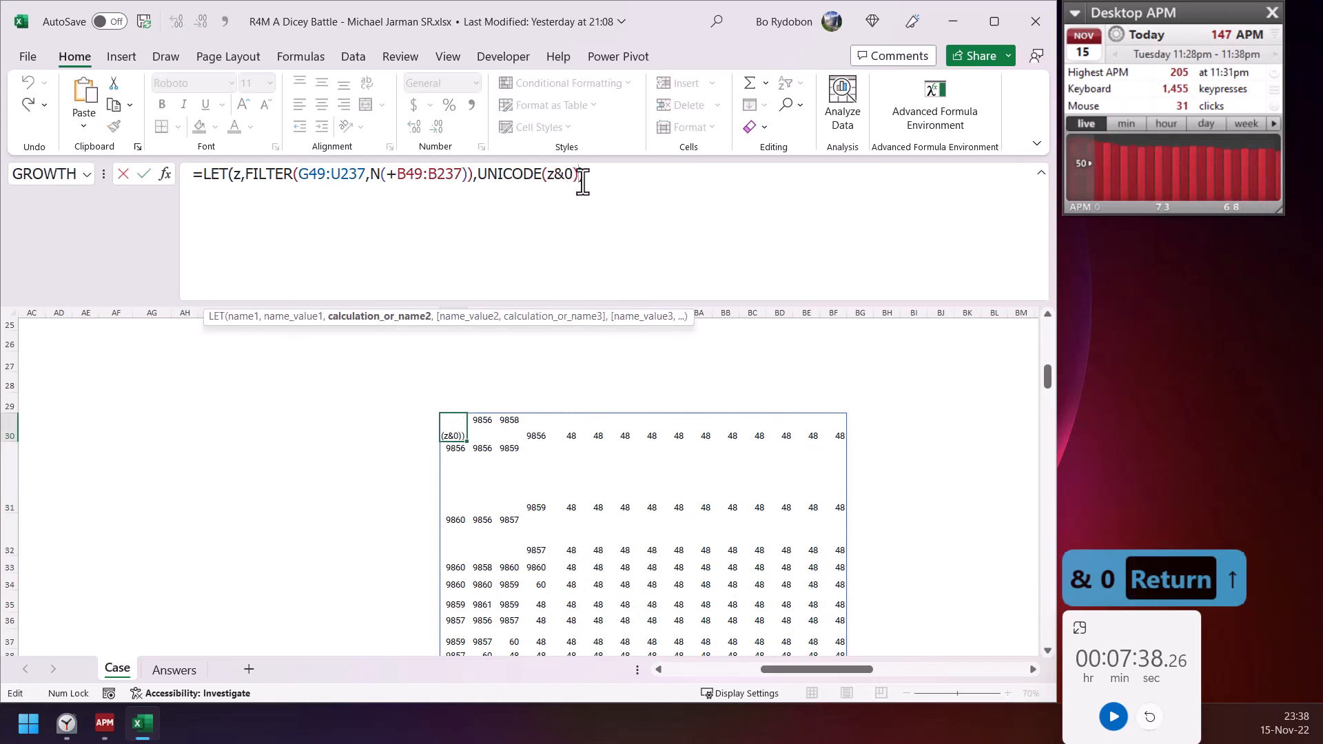
{"action": "type", "text": "-9855"}
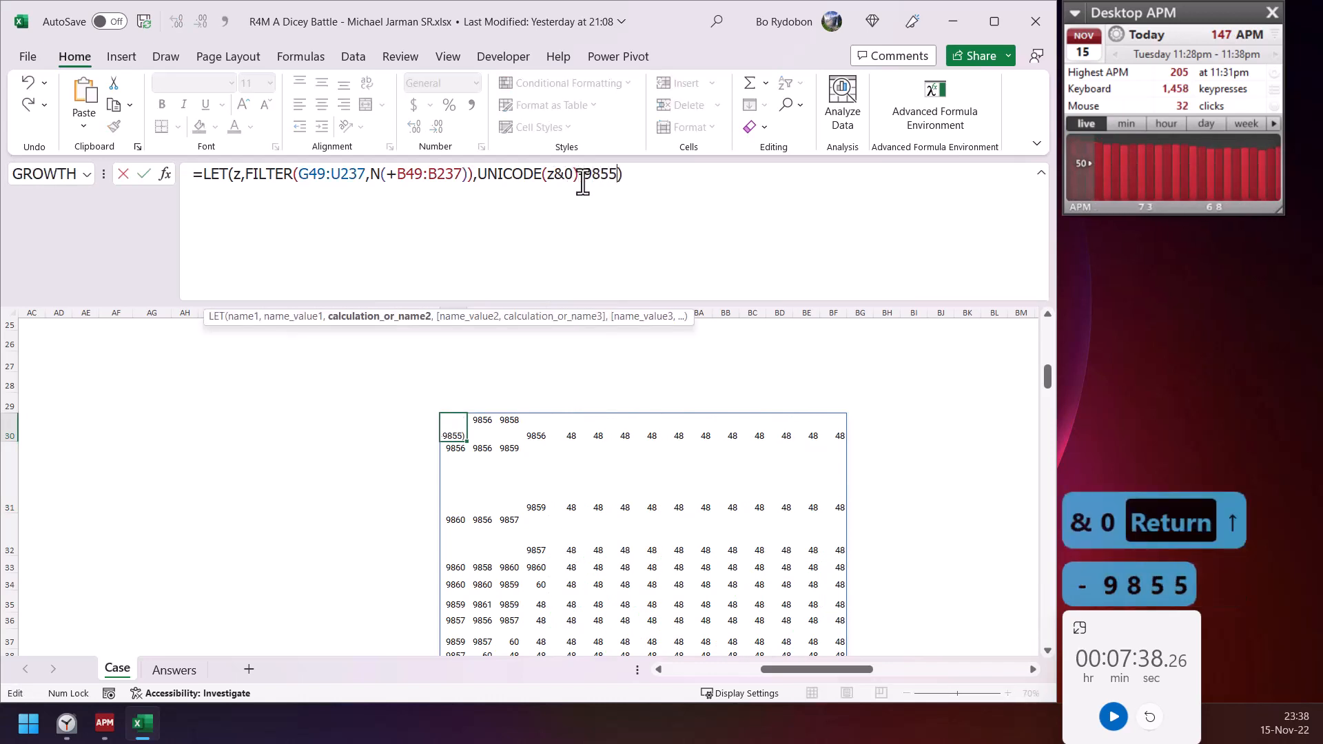
{"action": "key", "text": "Return"}
- Name UNICODE(z&0)-9855 as u in the AR30 LET formula and return u as the result
{"action": "key", "text": "Up"}
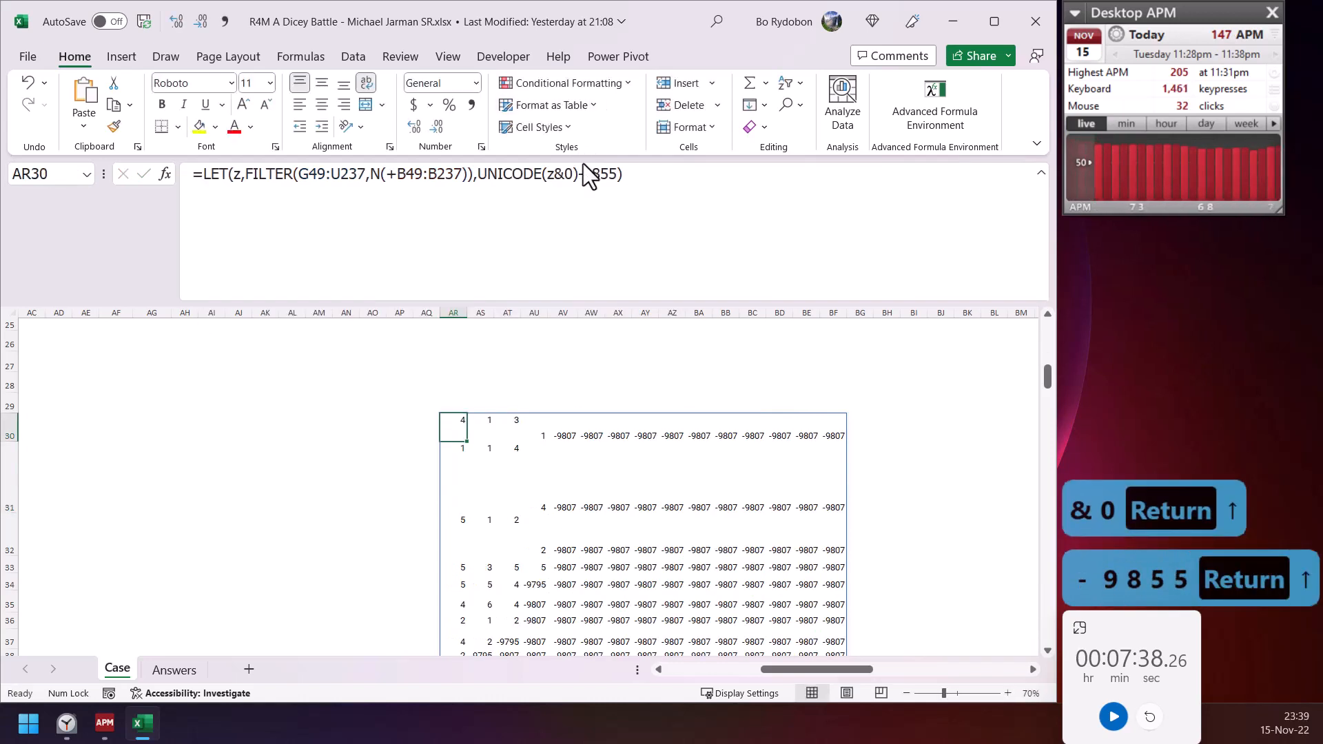
{"action": "left_click", "coordinate": [479, 175]}
{"action": "type", "text": "u,"}
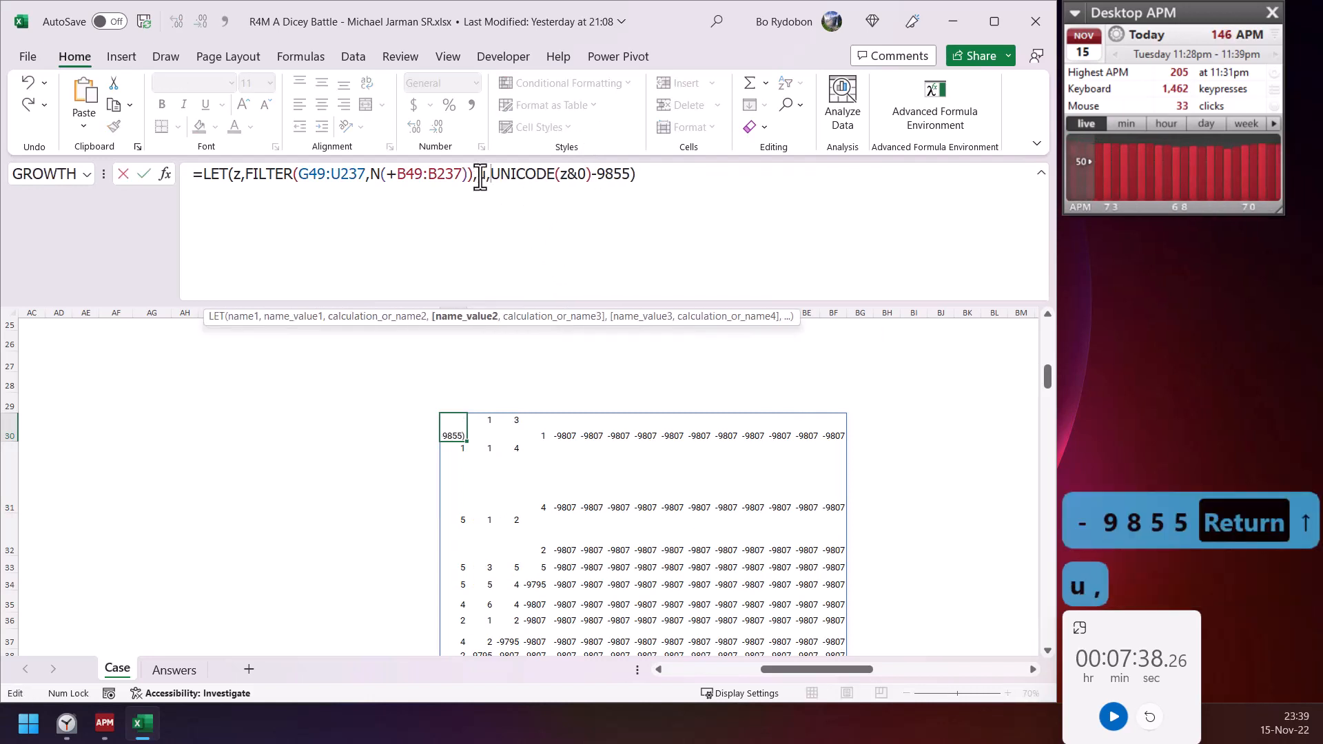
{"action": "key", "text": "Down"}
{"action": "key", "text": "Left"}
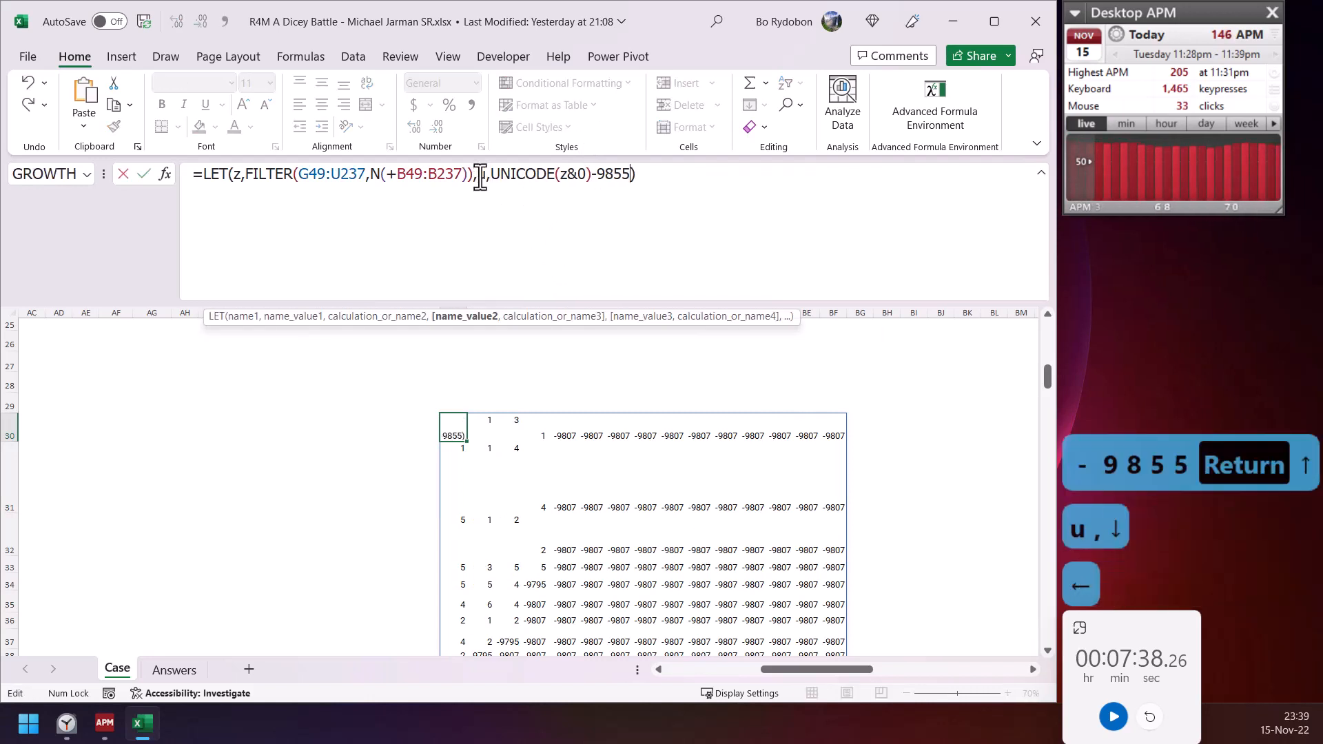
{"action": "type", "text": ",u"}
{"action": "key", "text": "Return"}
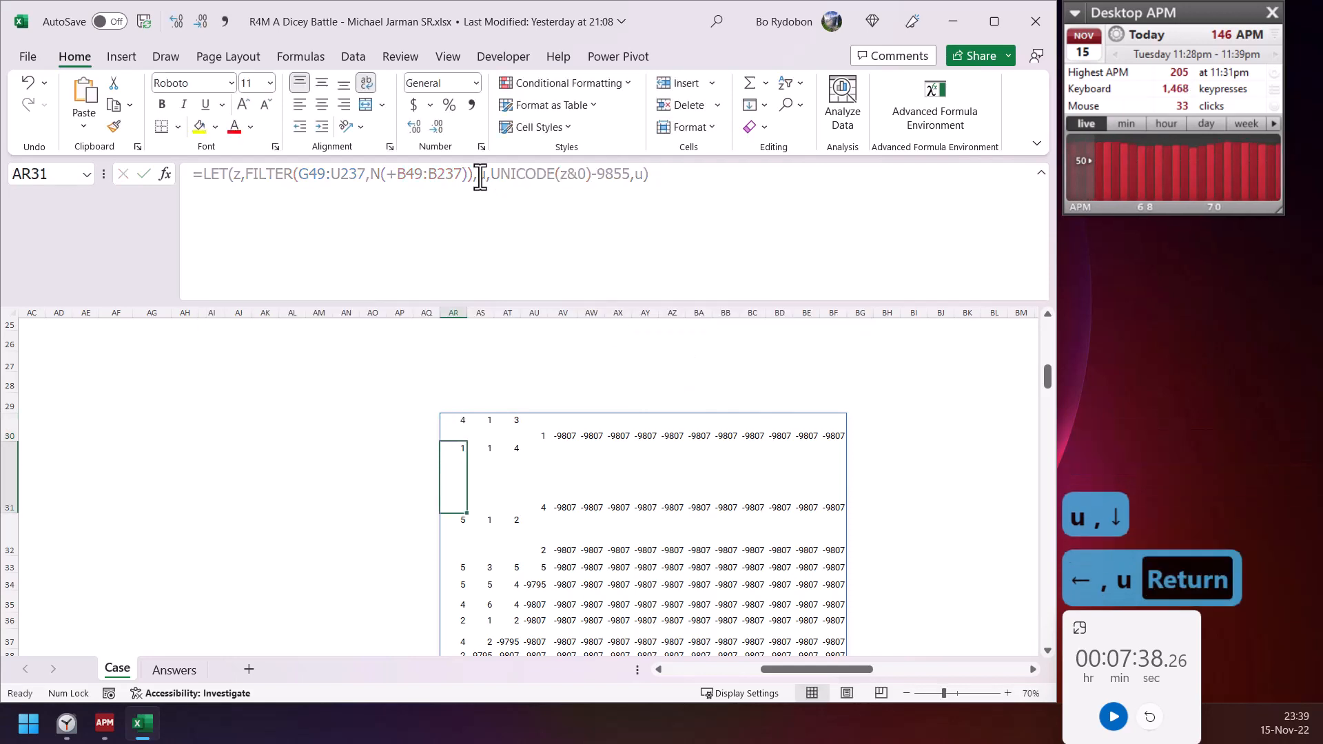
- Copy the complete LET formula from AR30 and leave editing
{"action": "key", "text": "Up"}
{"action": "left_click_drag", "start_coordinate": [703, 177], "coordinate": [39, 216]}
{"action": "key", "text": "ctrl+c"}
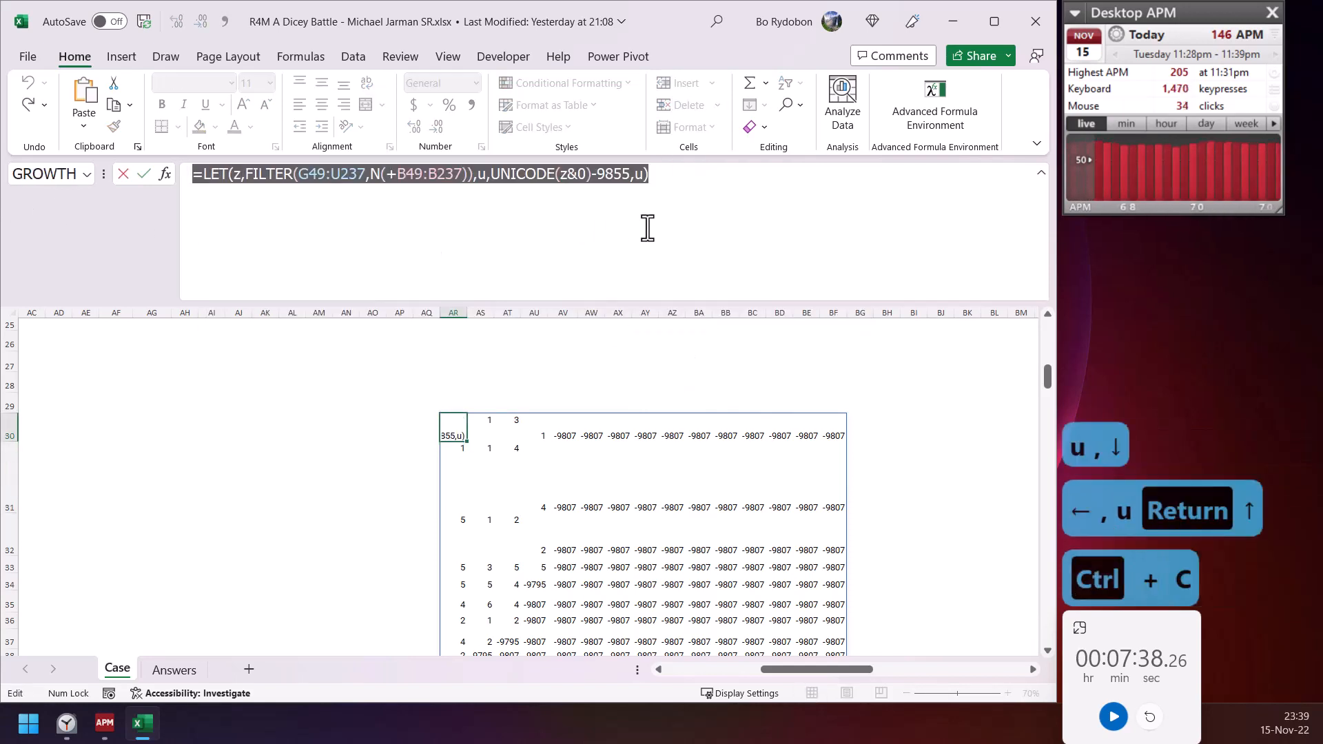
{"action": "key", "text": "Escape"}
- Change the final result of the AR30 LET formula to N(u>0), flagging every cell that holds a die
{"action": "left_click", "coordinate": [638, 175]}
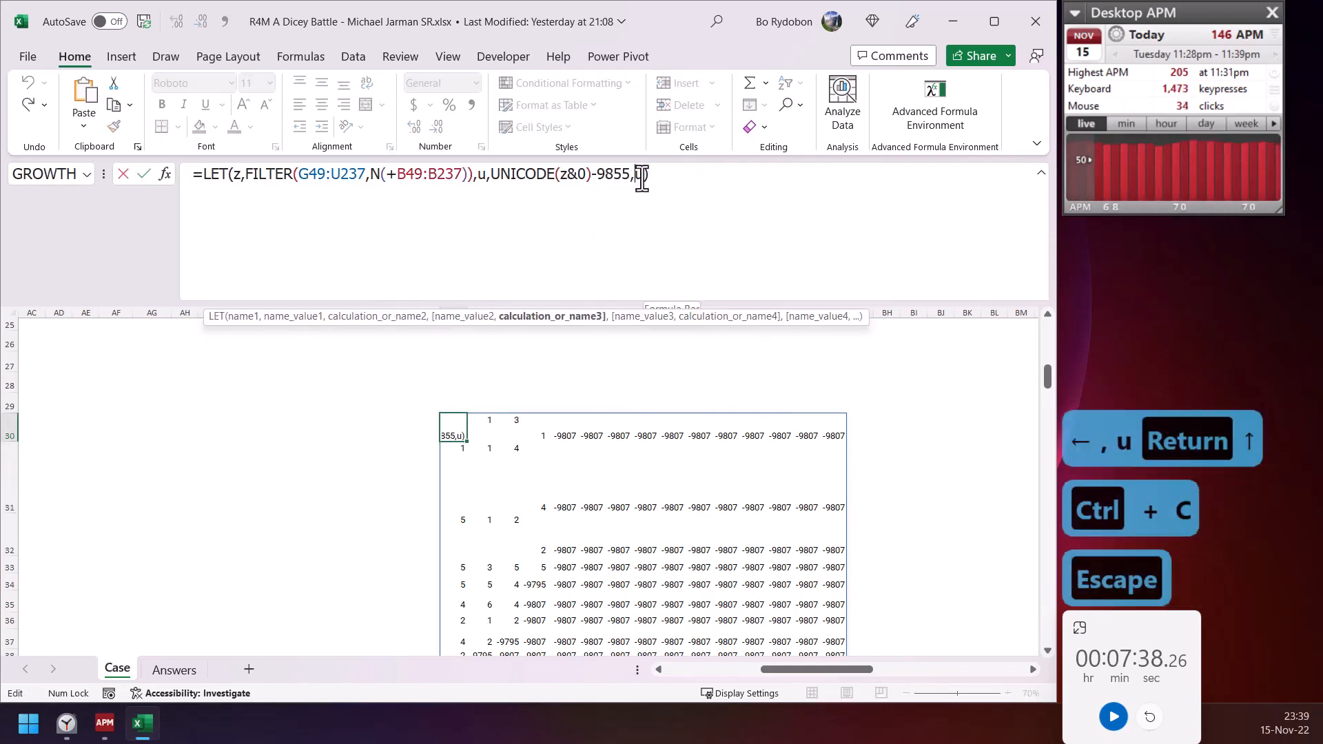
{"action": "key", "text": "Right"}
{"action": "type", "text": ">"}
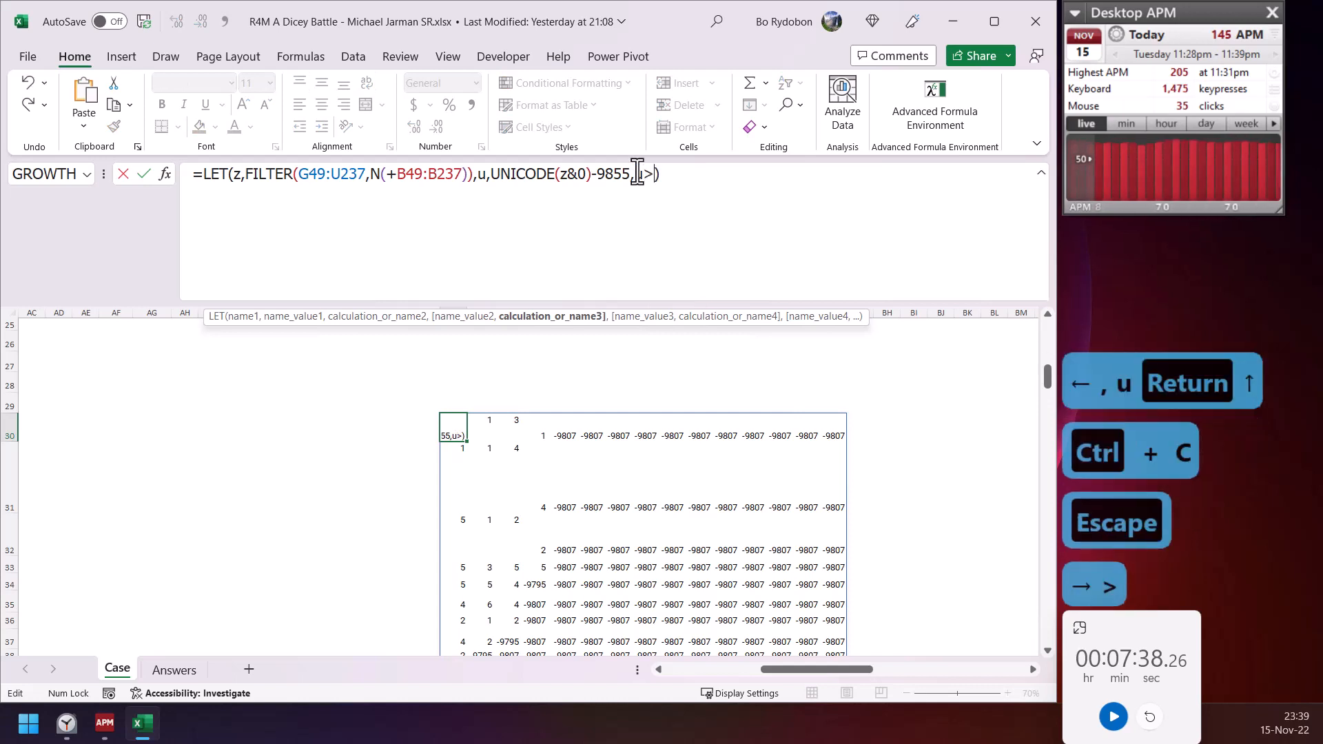
{"action": "type", "text": "0"}
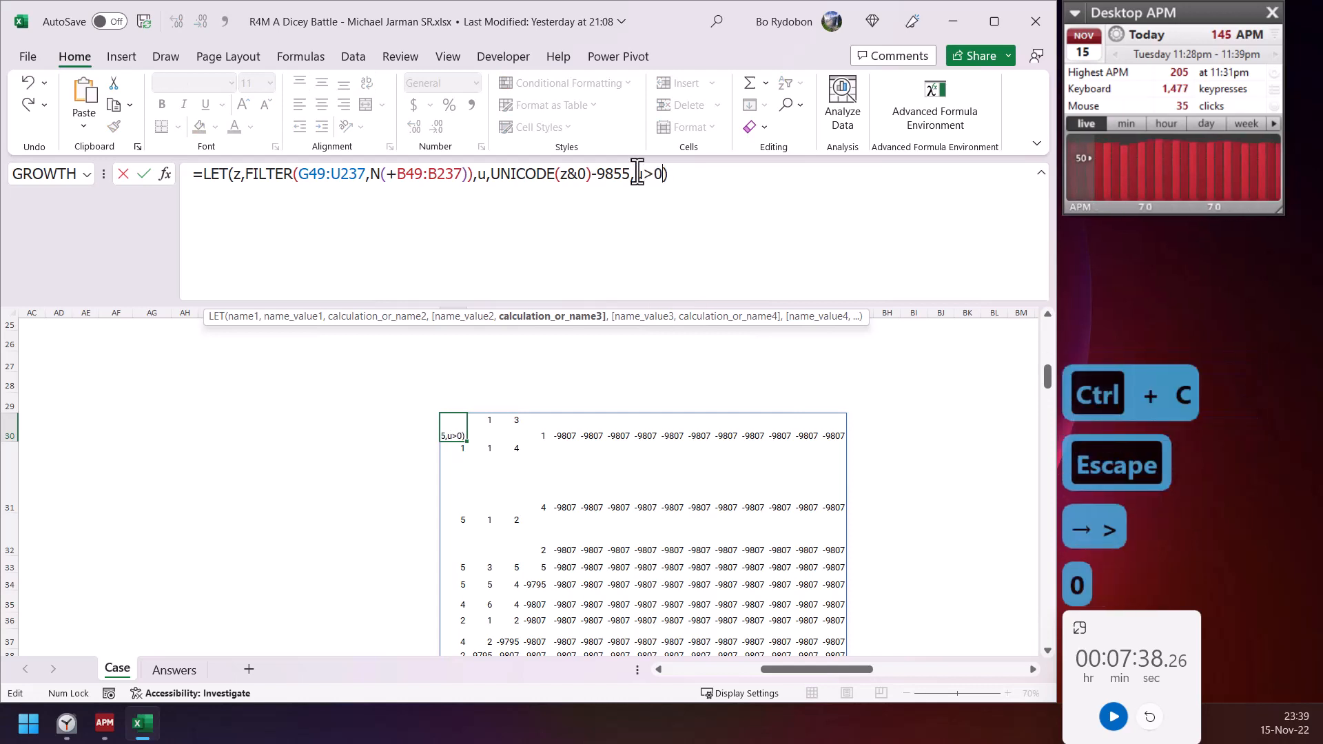
{"action": "key", "text": "Left"}
{"action": "key", "text": "Left"}
{"action": "key", "text": "Left"}
{"action": "type", "text": "N("}
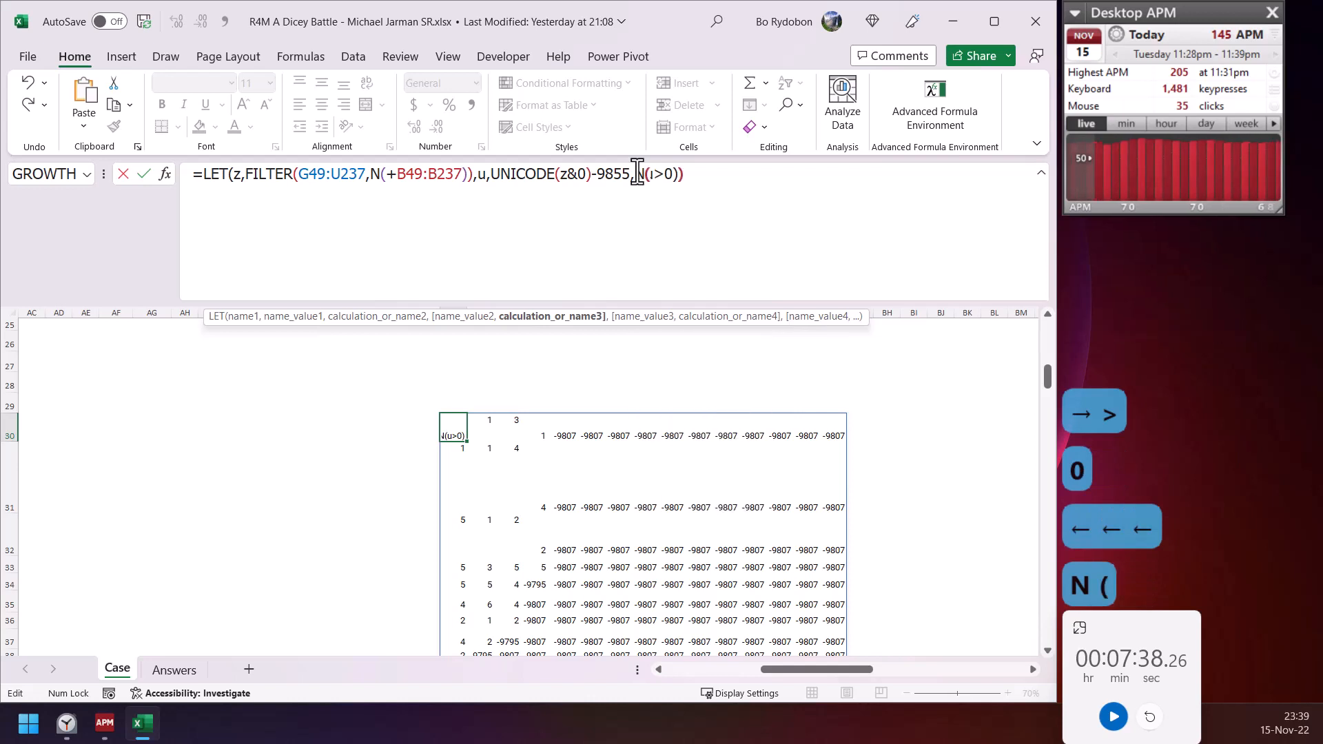
{"action": "key", "text": "Down"}
{"action": "type", "text": ")"}
{"action": "key", "text": "ctrl+Return"}
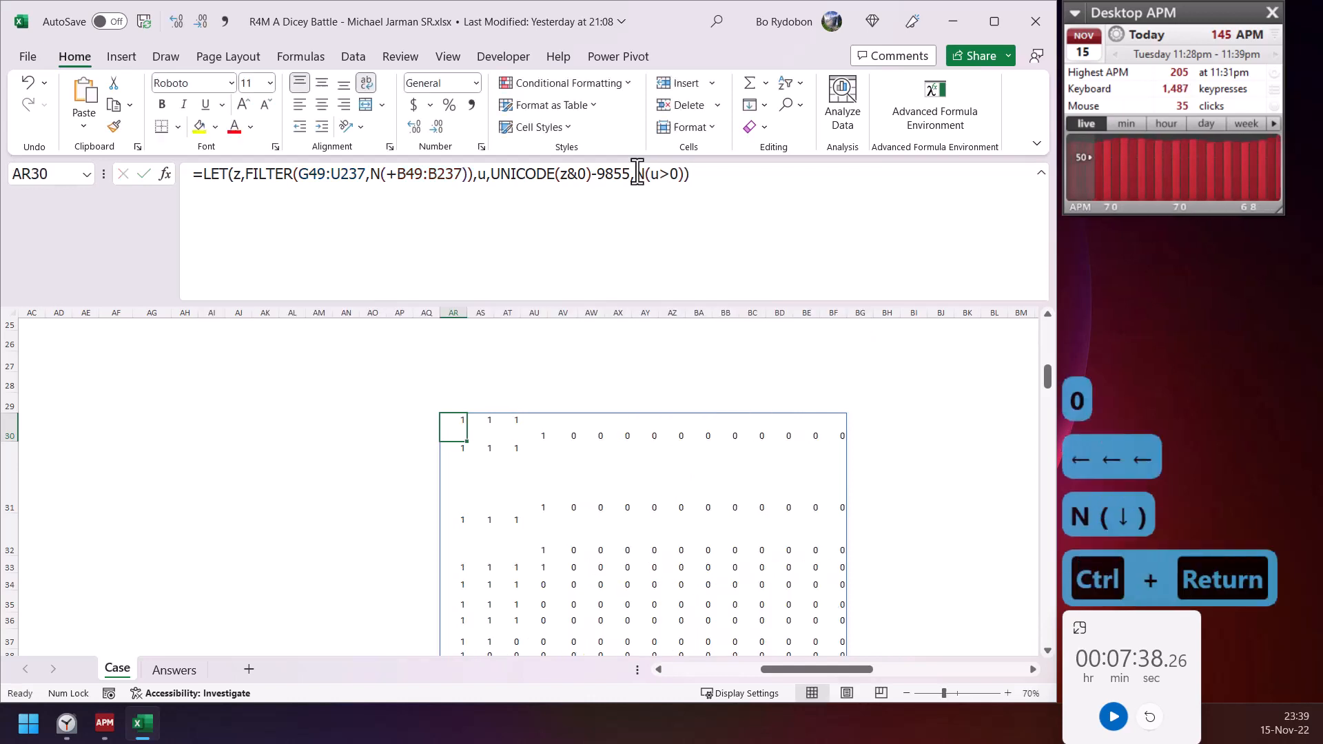
- Copy the full AR30 formula text into the Bonus 1 answer cell E30
{"action": "triple_click", "coordinate": [735, 177]}
{"action": "key", "text": "ctrl+c"}
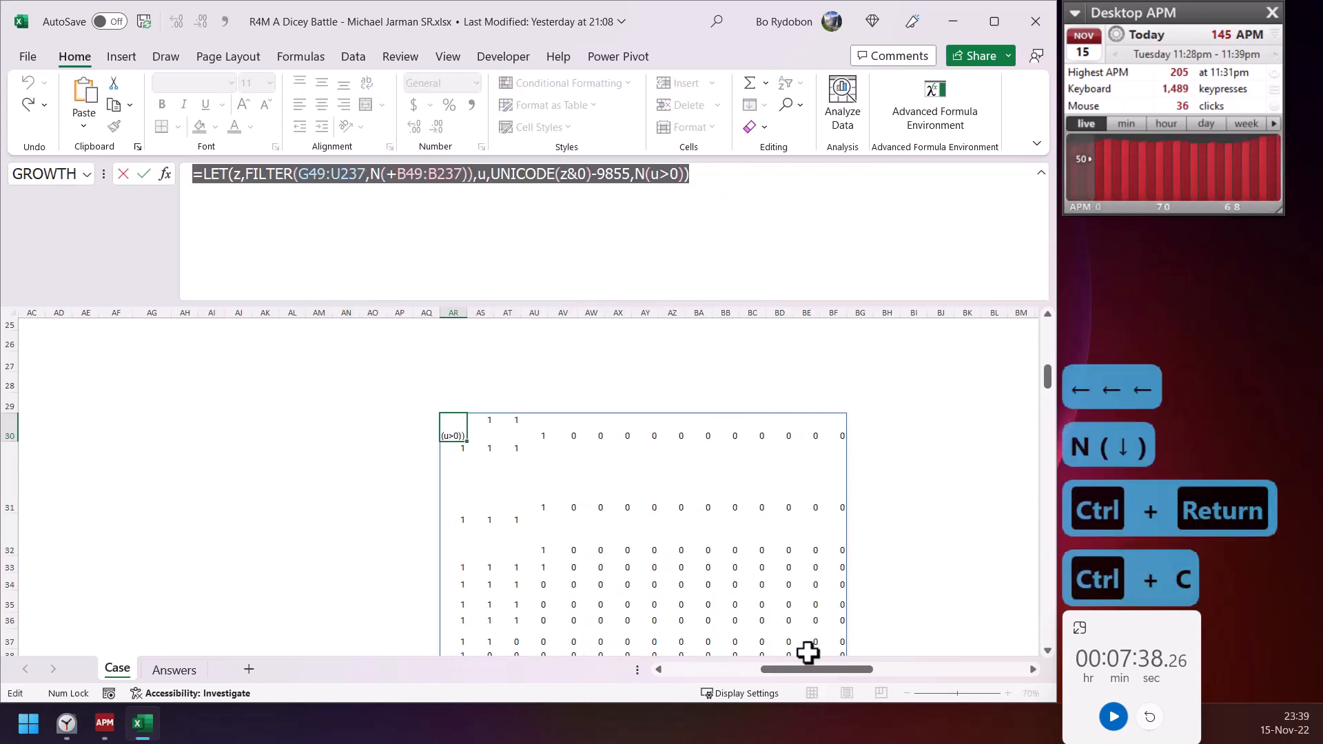
{"action": "key", "text": "Escape"}
{"action": "left_click", "coordinate": [713, 669]}
{"action": "left_click", "coordinate": [207, 425]}
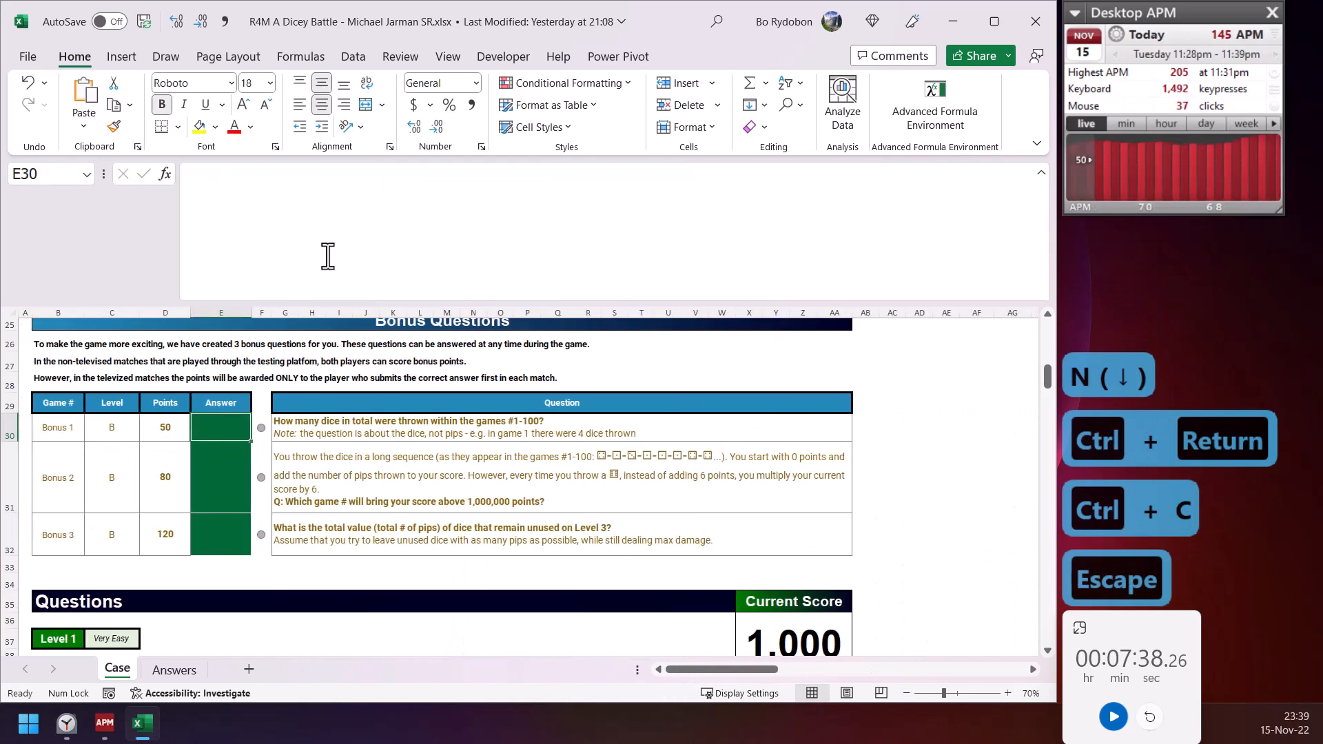
{"action": "left_click", "coordinate": [443, 222]}
{"action": "key", "text": "ctrl+v"}
- Wrap N(u>0) in SUM in the E30 formula and enter it as the Bonus 1 answer
{"action": "left_click", "coordinate": [637, 174]}
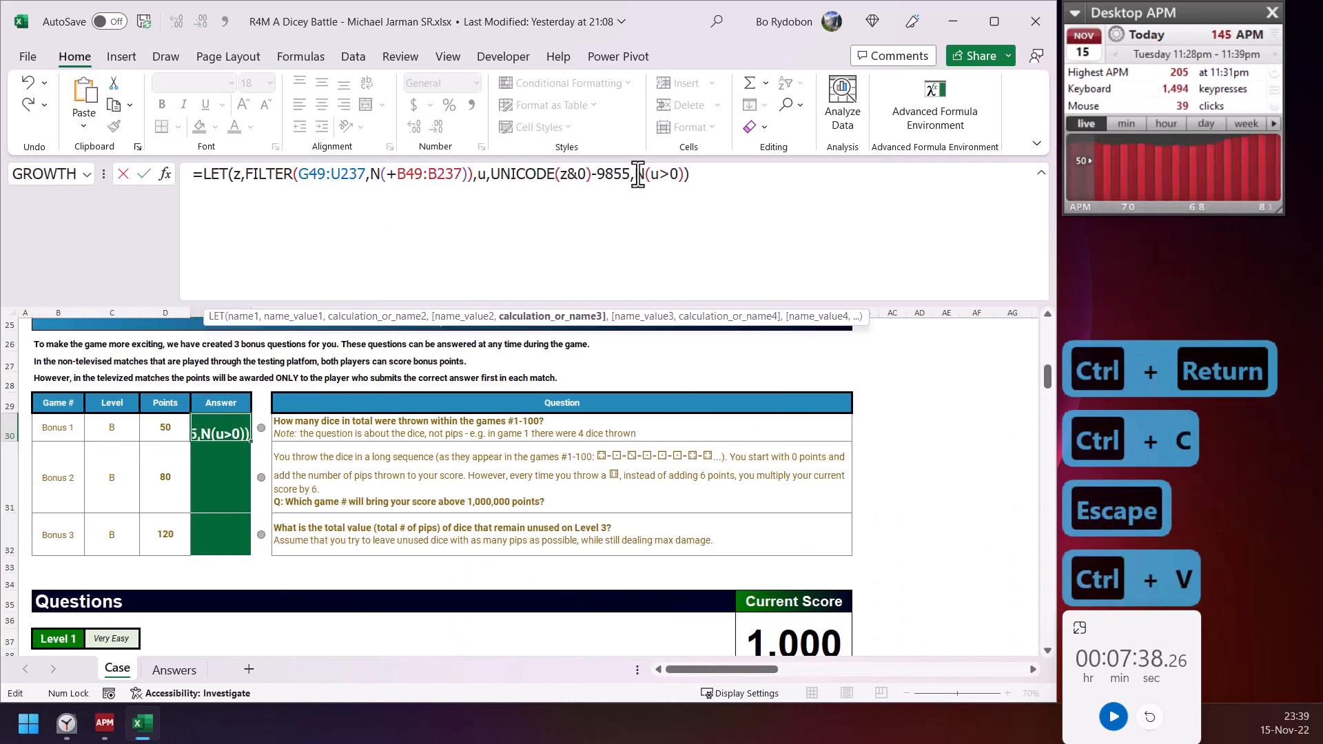
{"action": "type", "text": "sum"}
{"action": "key", "text": "Tab"}
{"action": "type", "text": ")"}
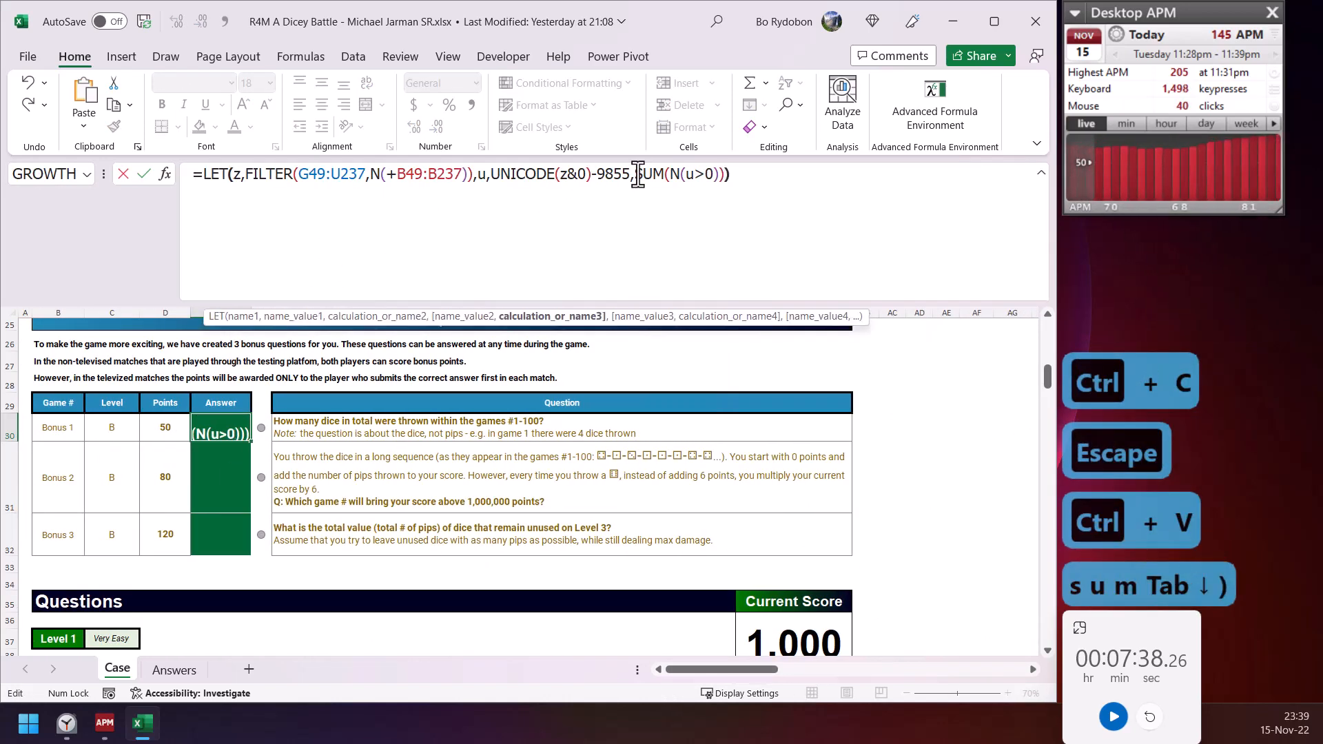
{"action": "key", "text": "ctrl+Return"}
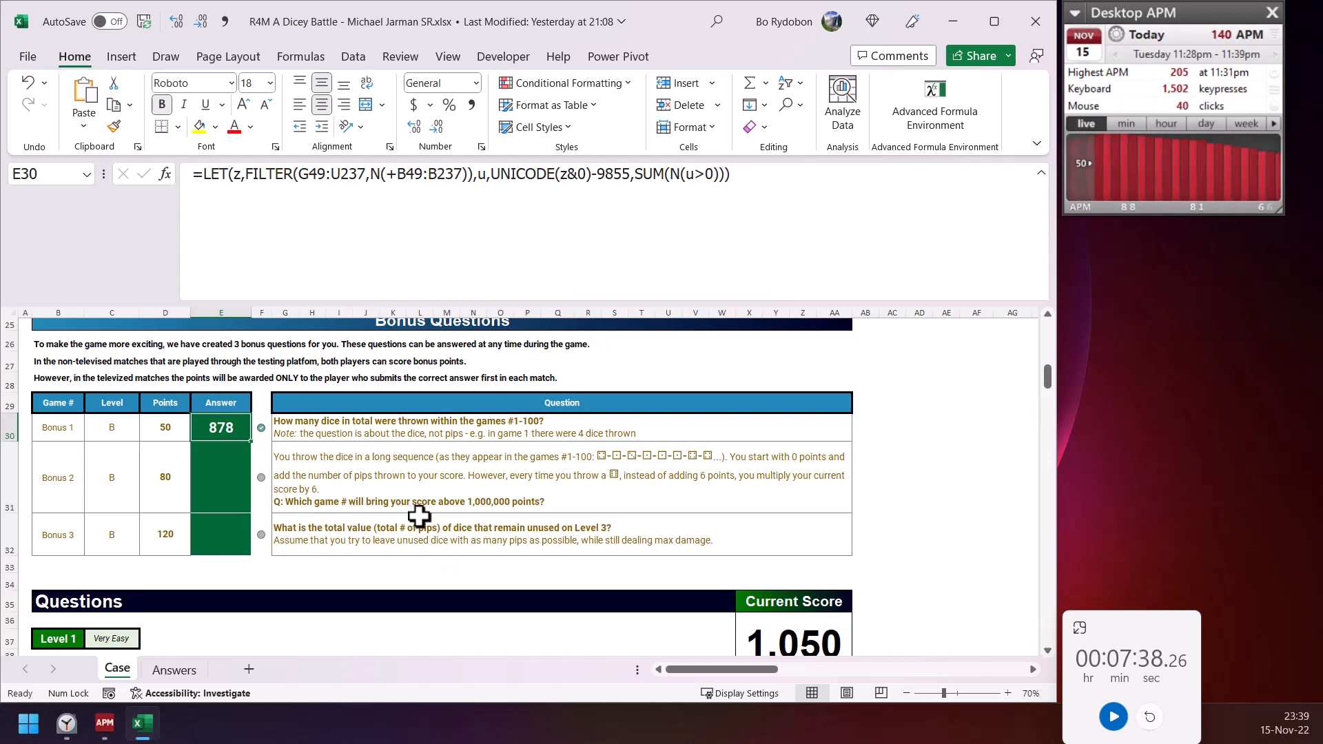
- Change the final result of the AR30 LET formula to u*(u>0), turning the negative codes into zeros
{"action": "left_click_drag", "start_coordinate": [712, 669], "coordinate": [822, 669]}
{"action": "left_click", "coordinate": [393, 421]}
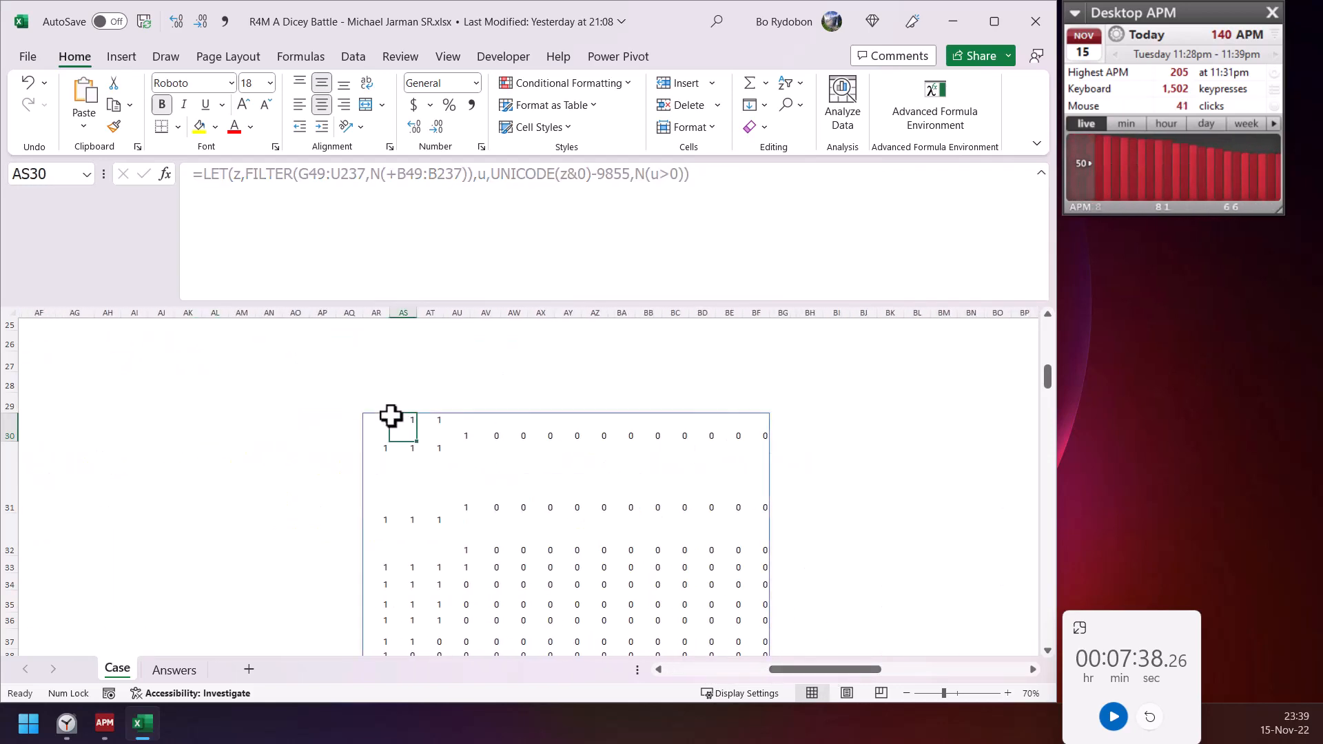
{"action": "left_click", "coordinate": [383, 421]}
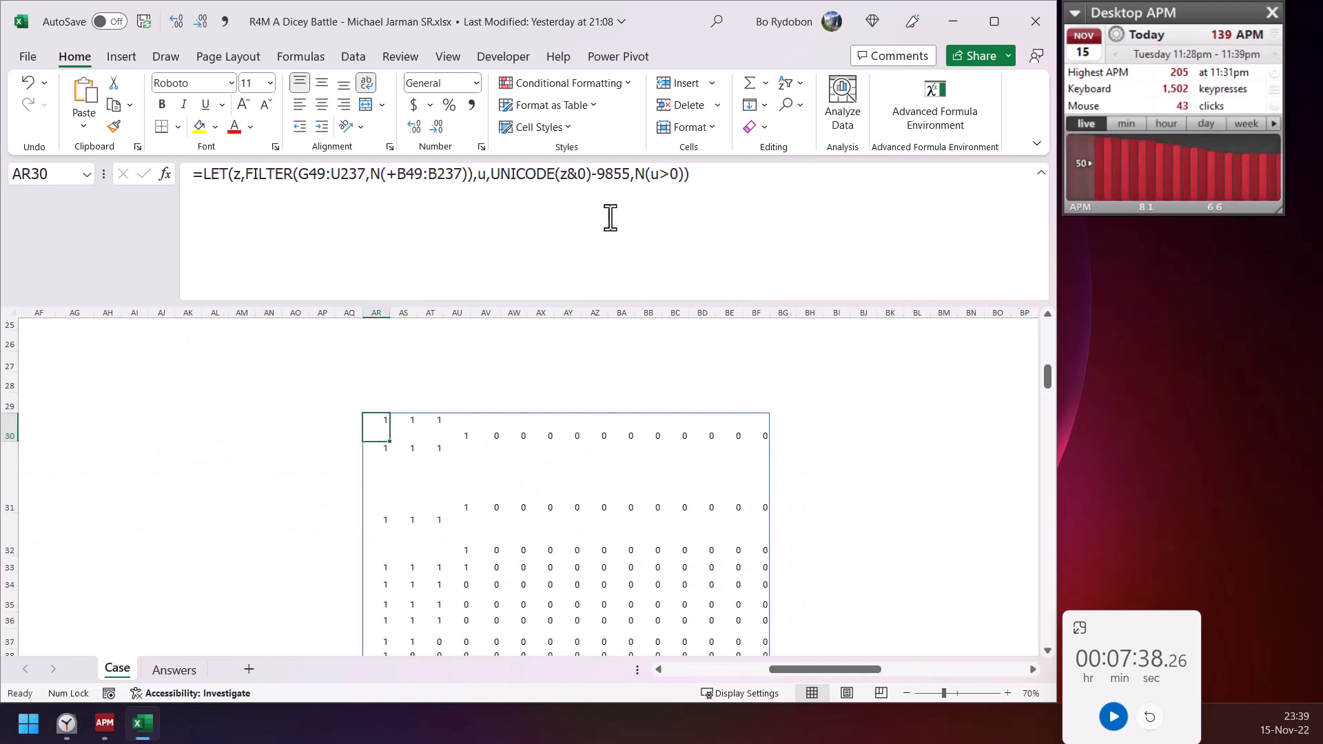
{"action": "left_click", "coordinate": [640, 173]}
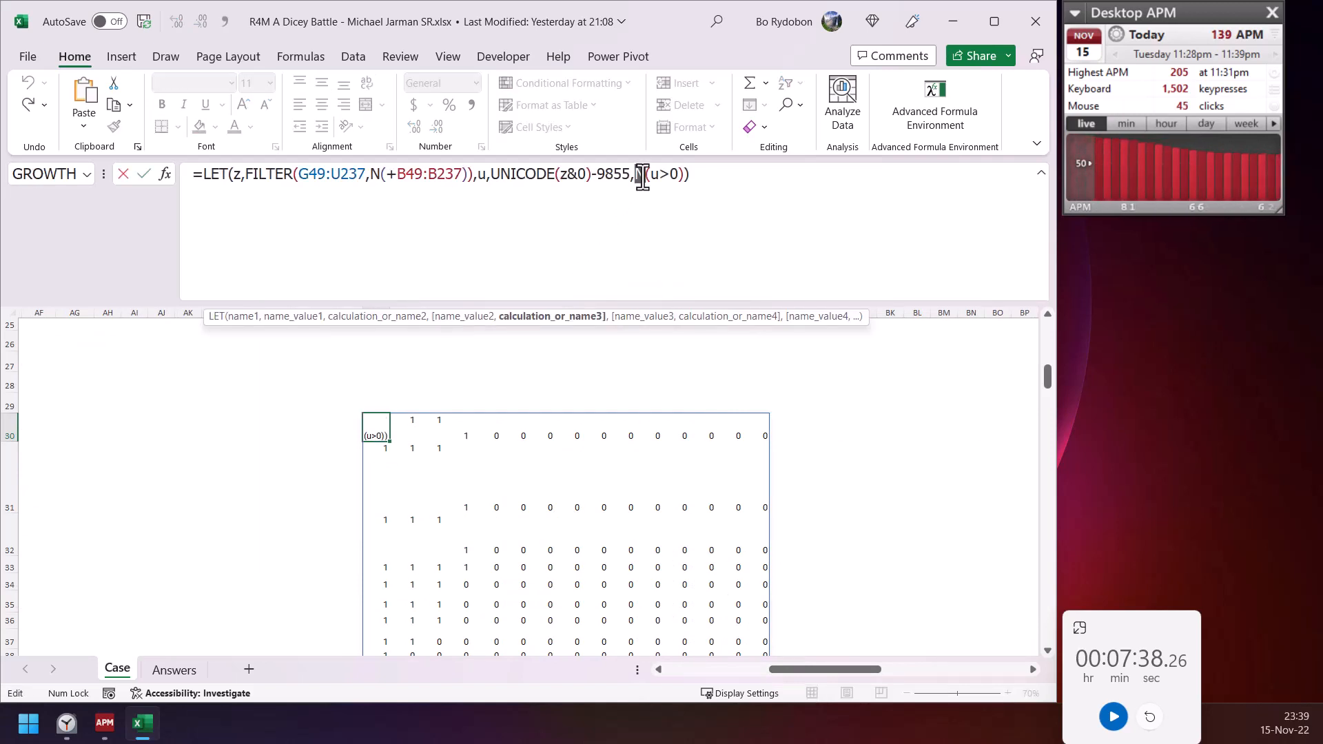
{"action": "type", "text": "u"}
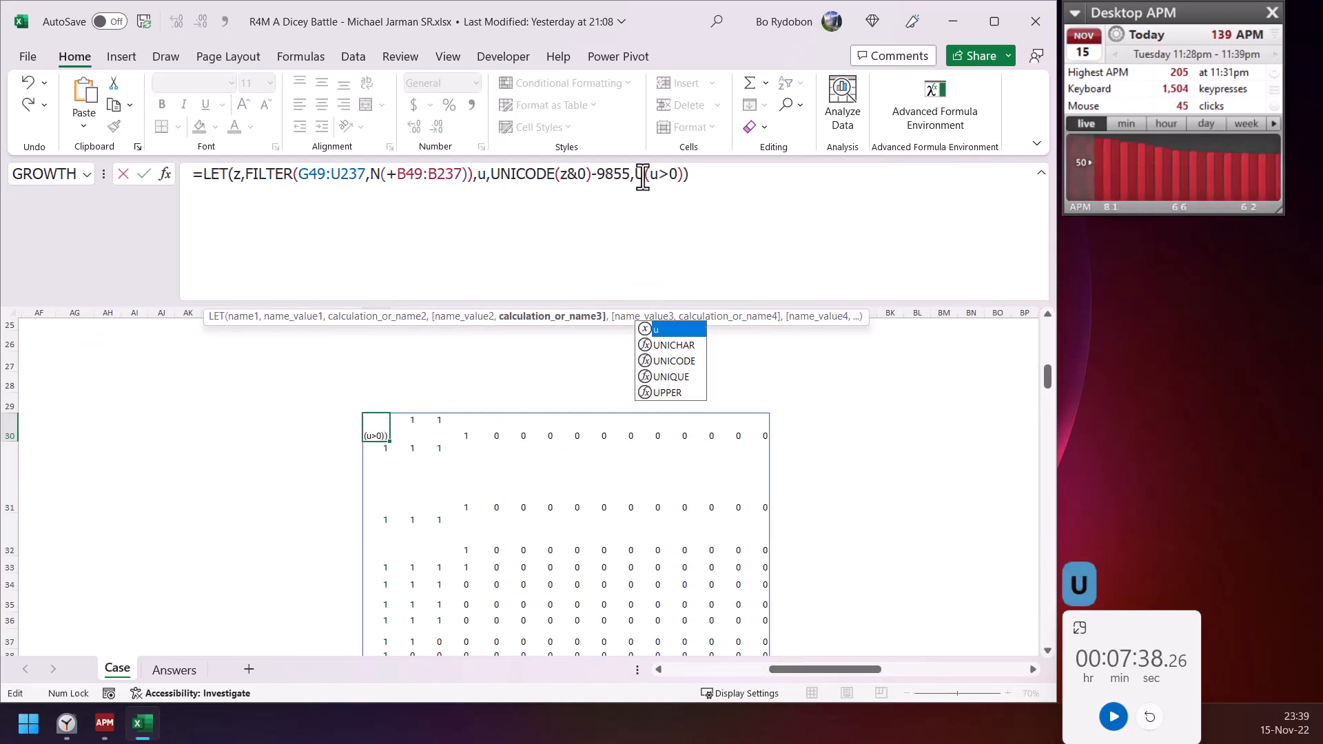
{"action": "type", "text": "*"}
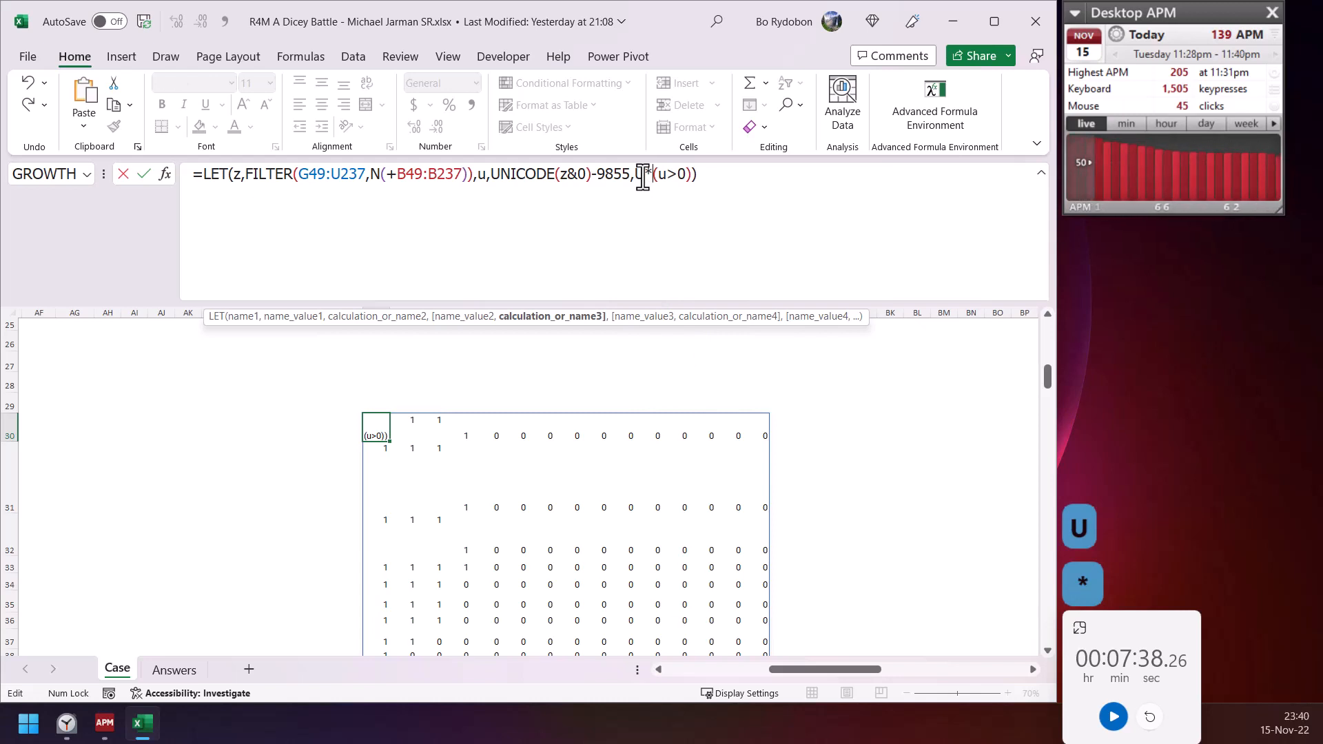
{"action": "key", "text": "Return"}
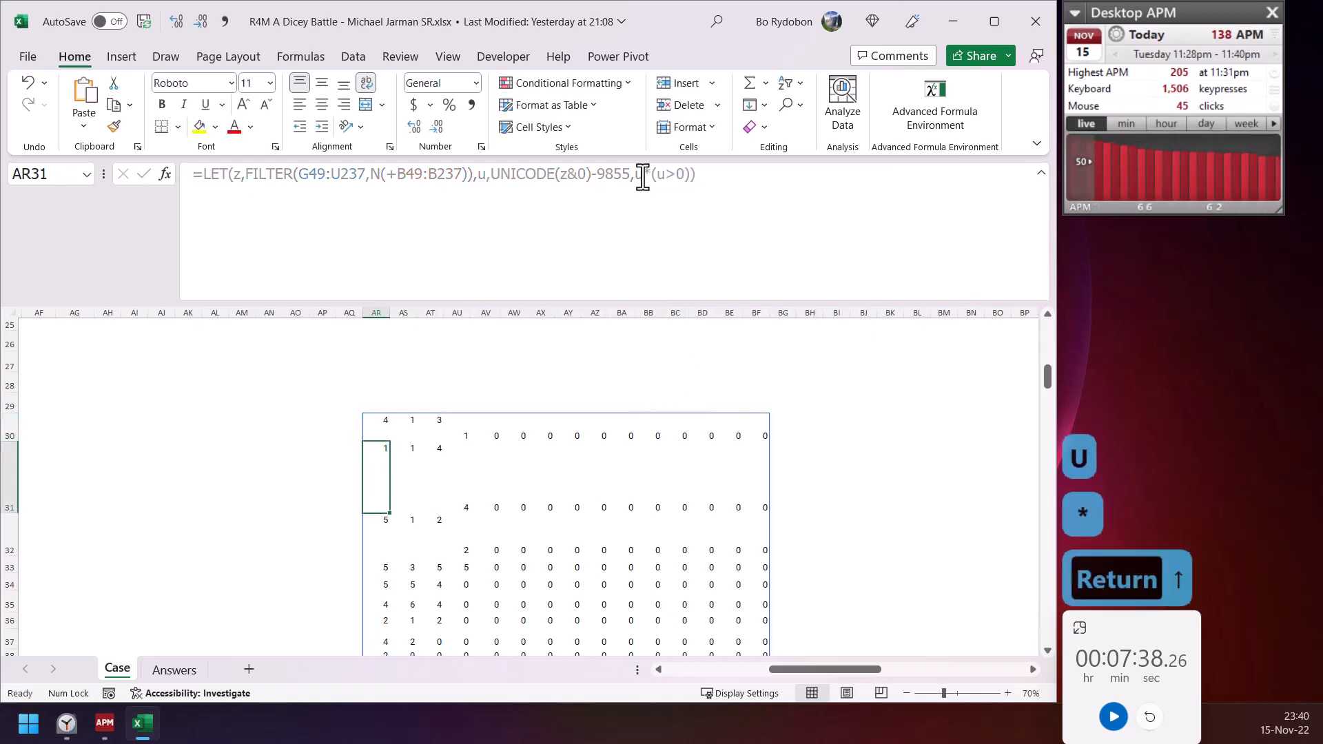
{"action": "key", "text": "shift+Return"}
- Bottom-align all cells from column AR through the last column of the sheet
{"action": "left_click_drag", "start_coordinate": [376, 309], "coordinate": [1127, 312]}
{"action": "key", "text": "ctrl+shift+Right"}
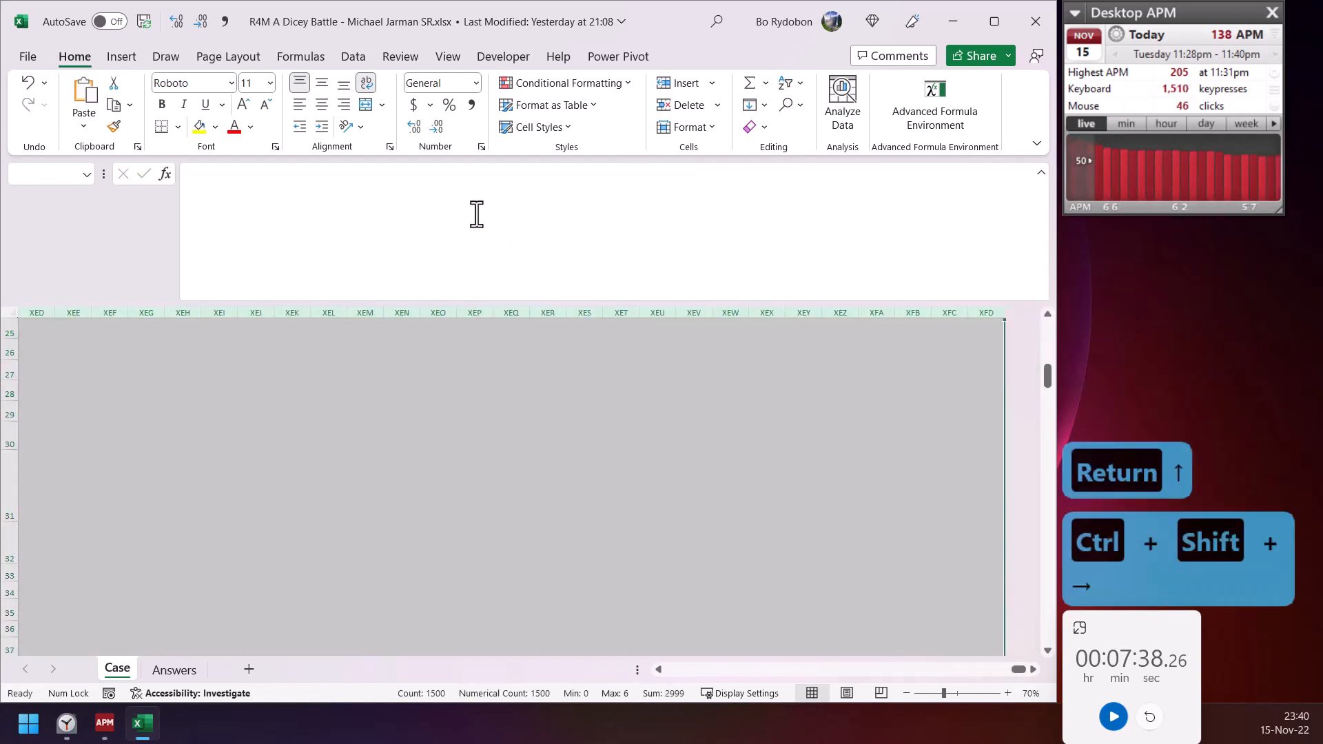
{"action": "left_click", "coordinate": [344, 83]}
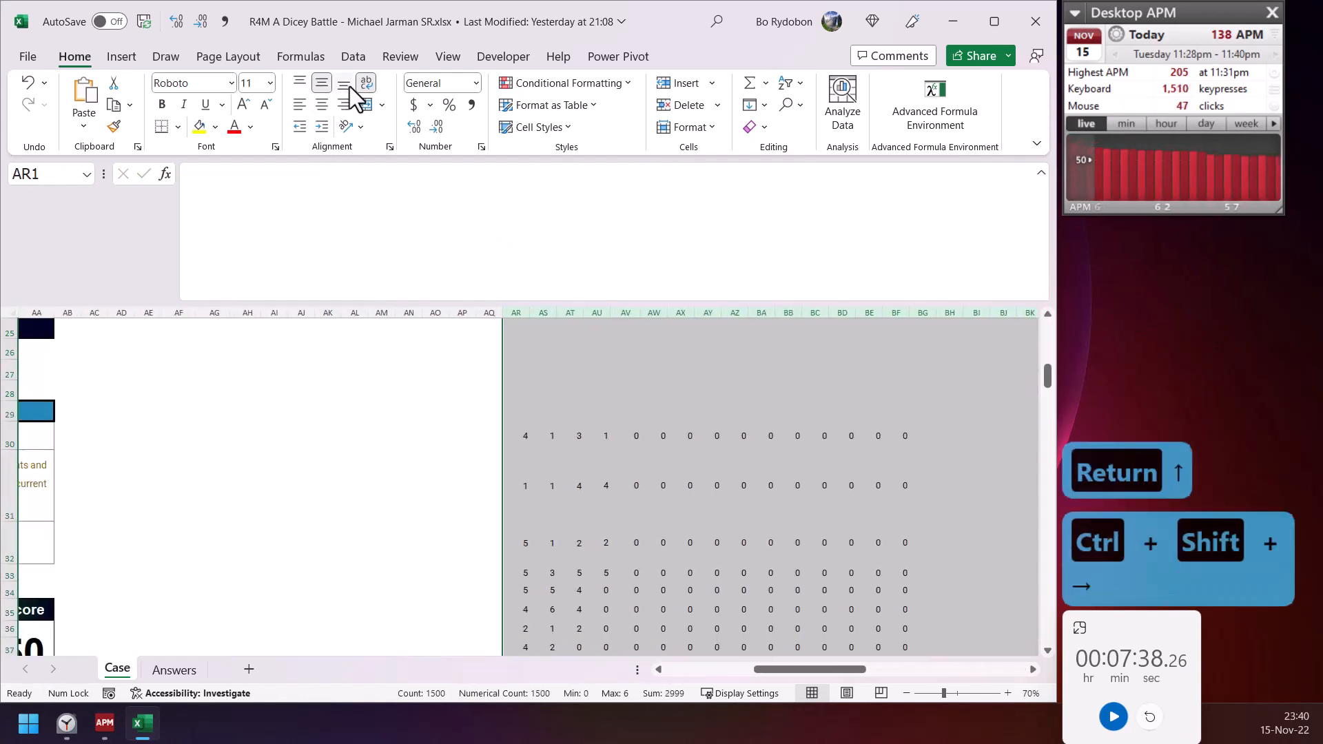
{"action": "left_click", "coordinate": [596, 427]}
- Copy the full AR30 formula text into cell BH30 and keep it open for editing
{"action": "scroll", "coordinate": [567, 463], "scroll_direction": "down", "scroll_amount": 8}
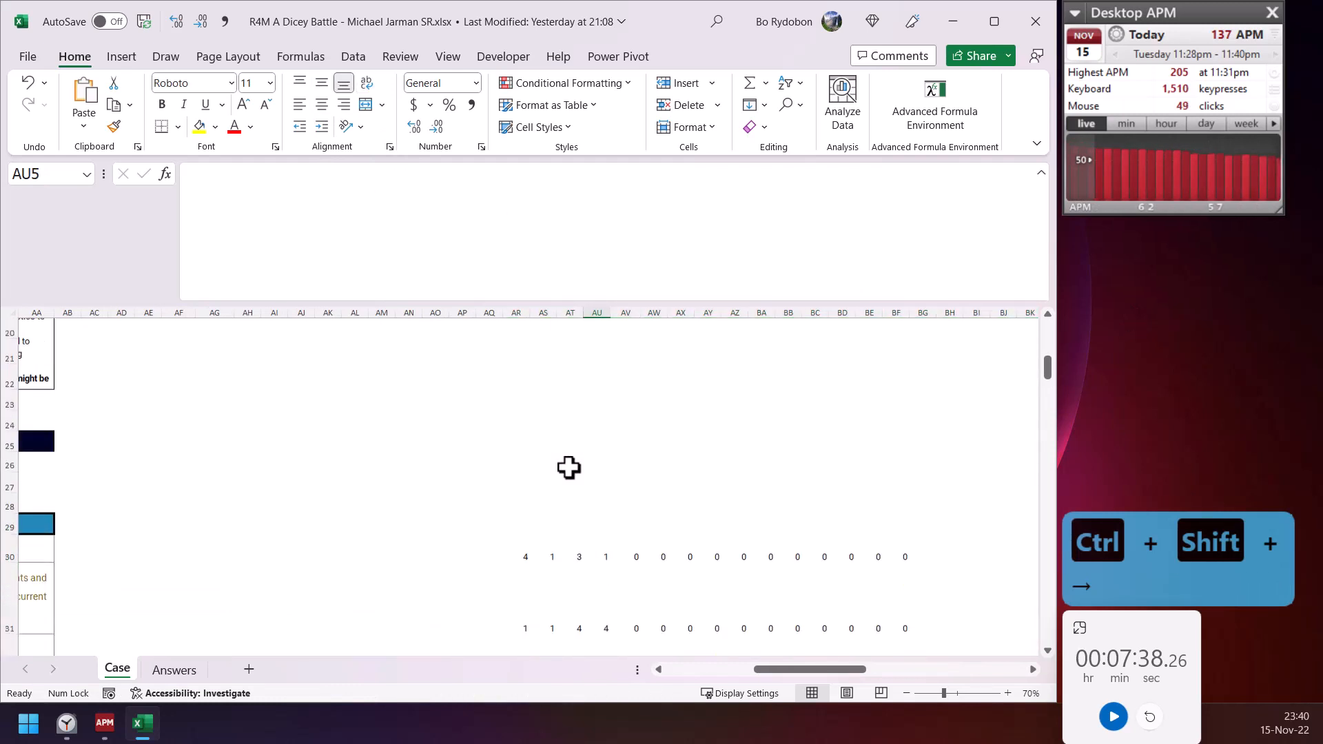
{"action": "left_click", "coordinate": [522, 383]}
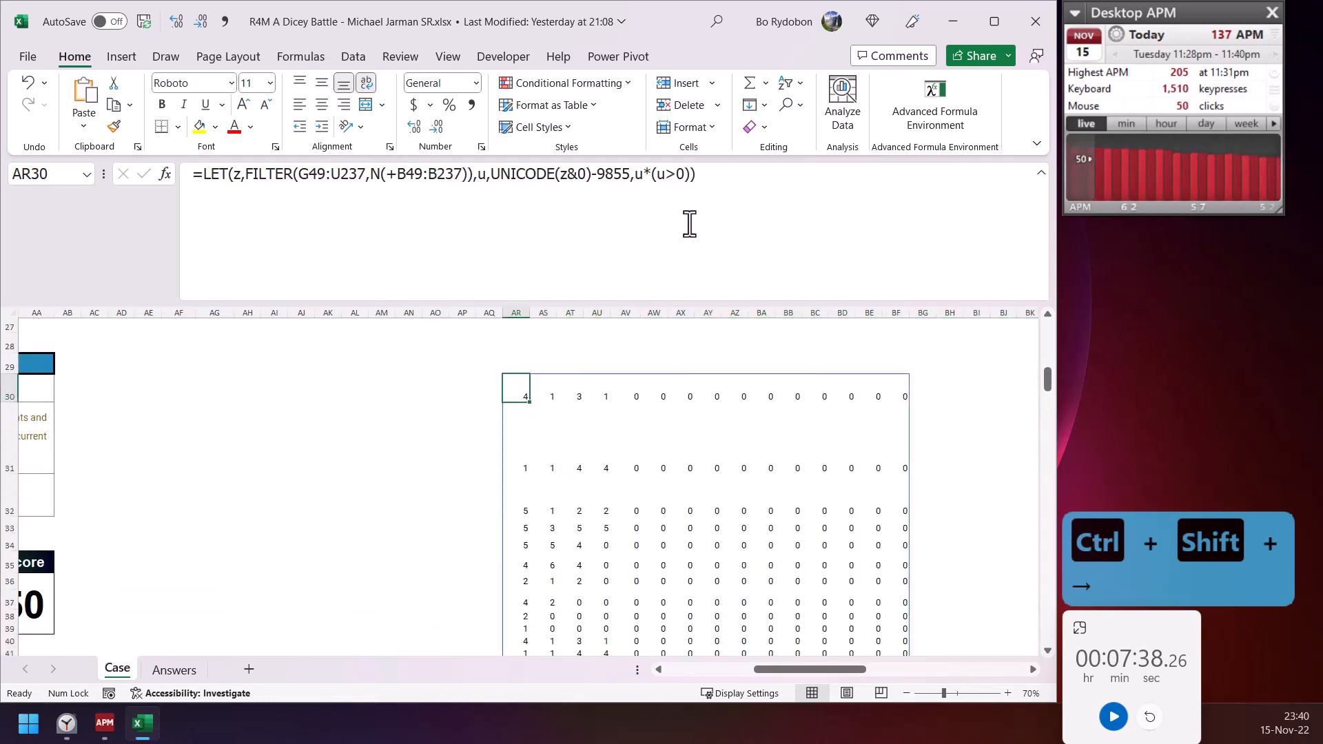
{"action": "triple_click", "coordinate": [650, 177]}
{"action": "key", "text": "ctrl+c"}
{"action": "key", "text": "Escape"}
{"action": "left_click", "coordinate": [949, 389]}
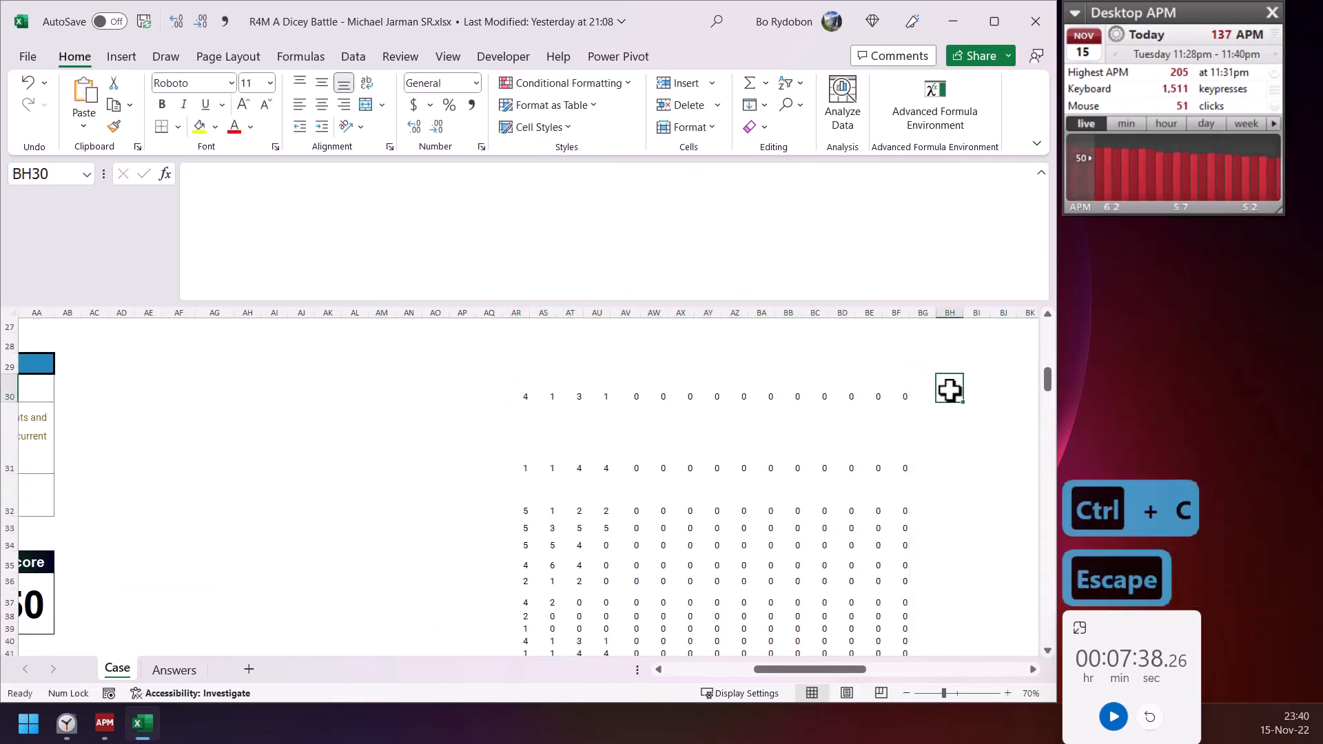
{"action": "key", "text": "ctrl+v"}
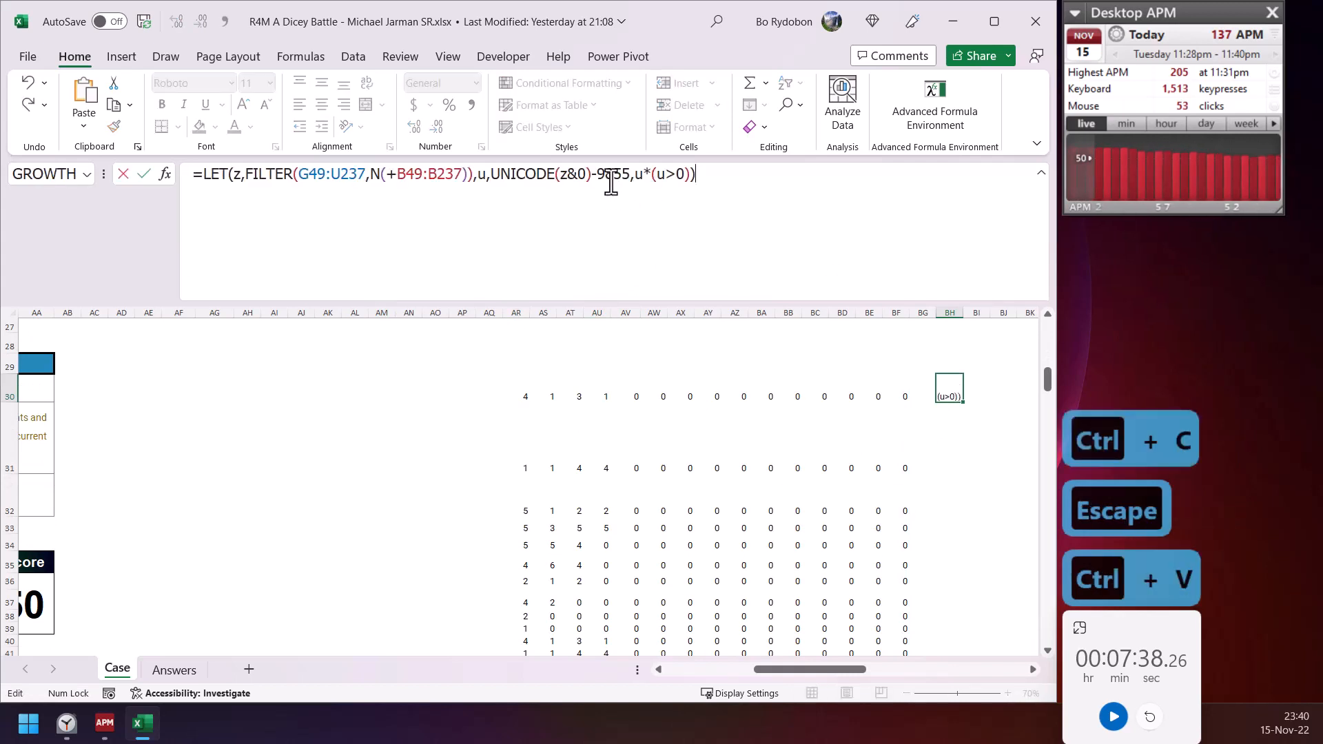
- On a new line of the BH30 formula, make u*(u>0) the array of a SCAN function with initial value 0
{"action": "left_click", "coordinate": [638, 175]}
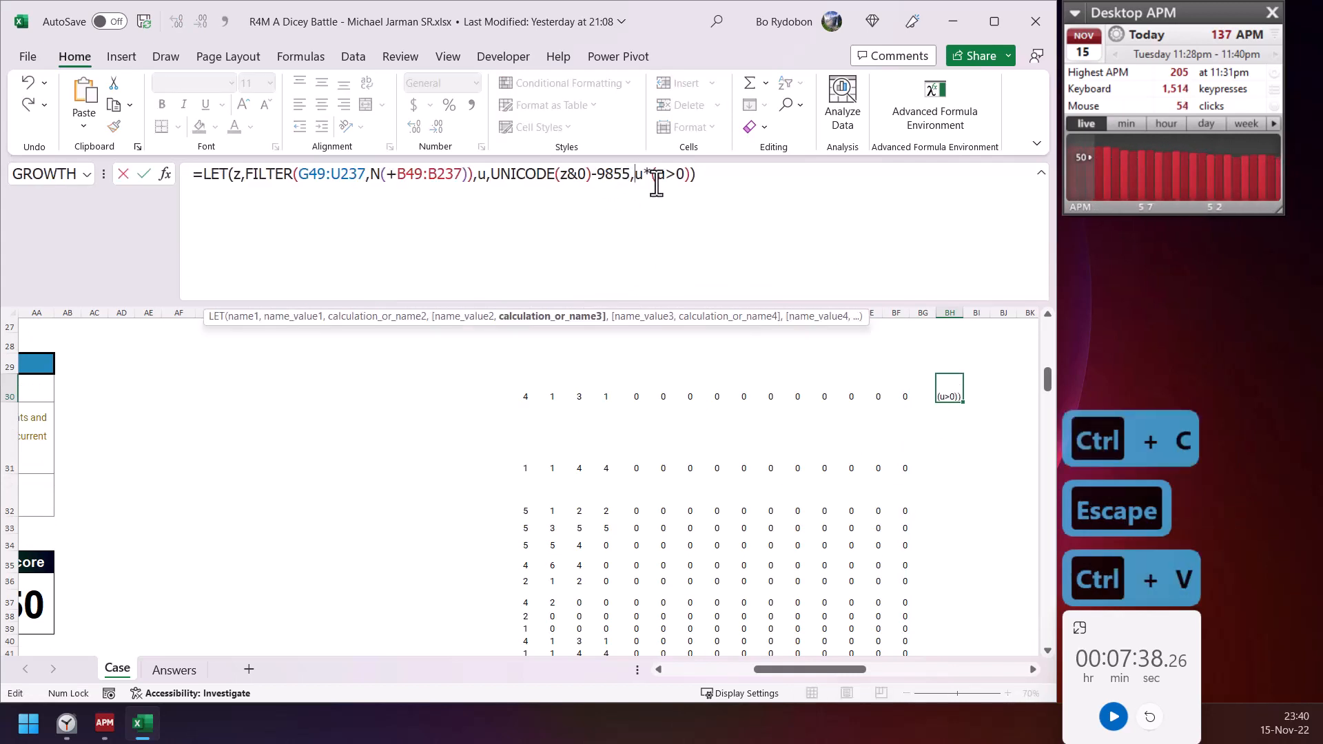
{"action": "key", "text": "alt+Return"}
{"action": "type", "text": "sc"}
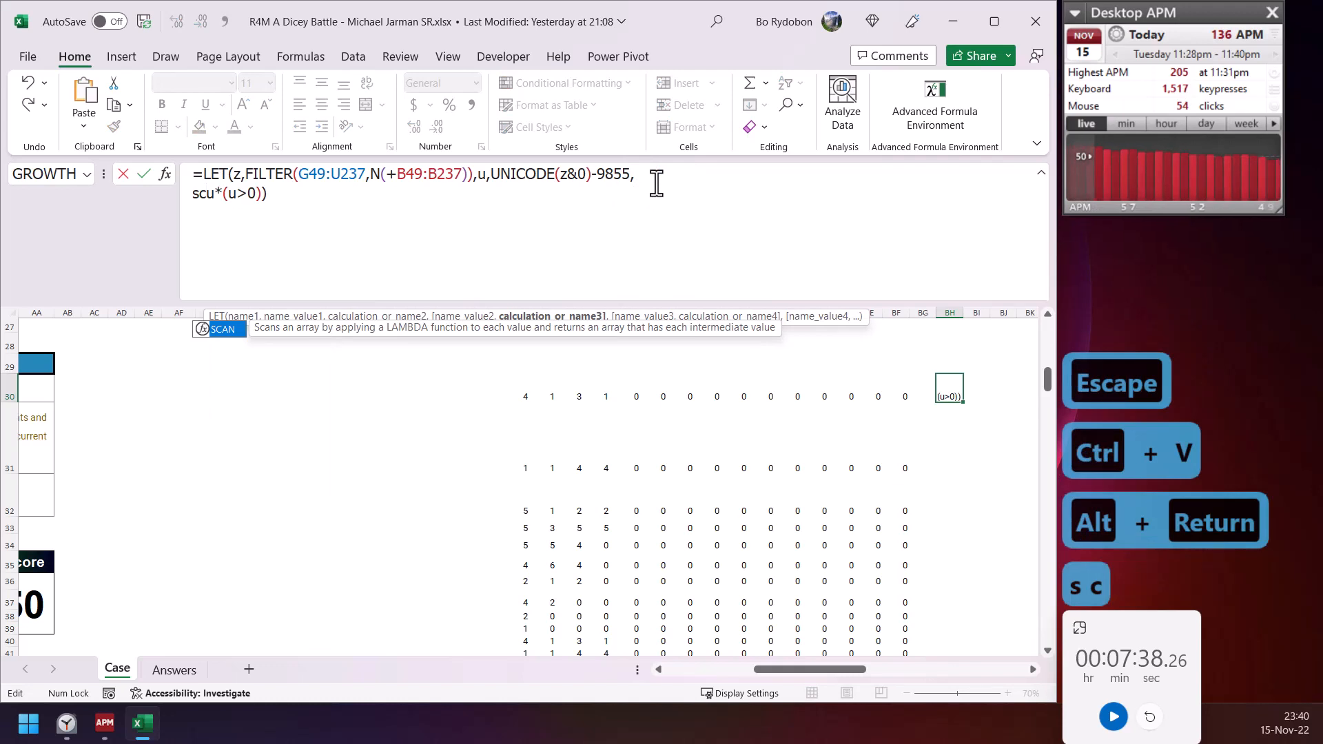
{"action": "key", "text": "Tab"}
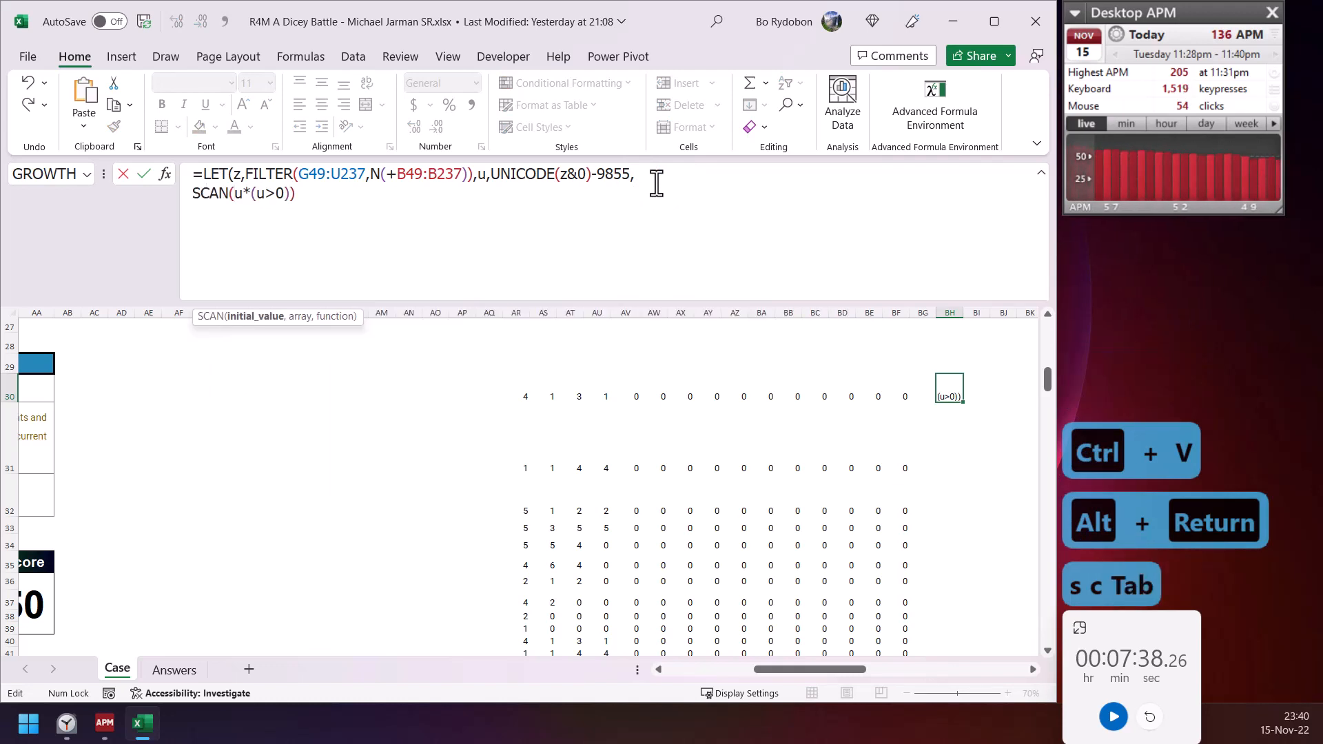
{"action": "type", "text": "0,"}
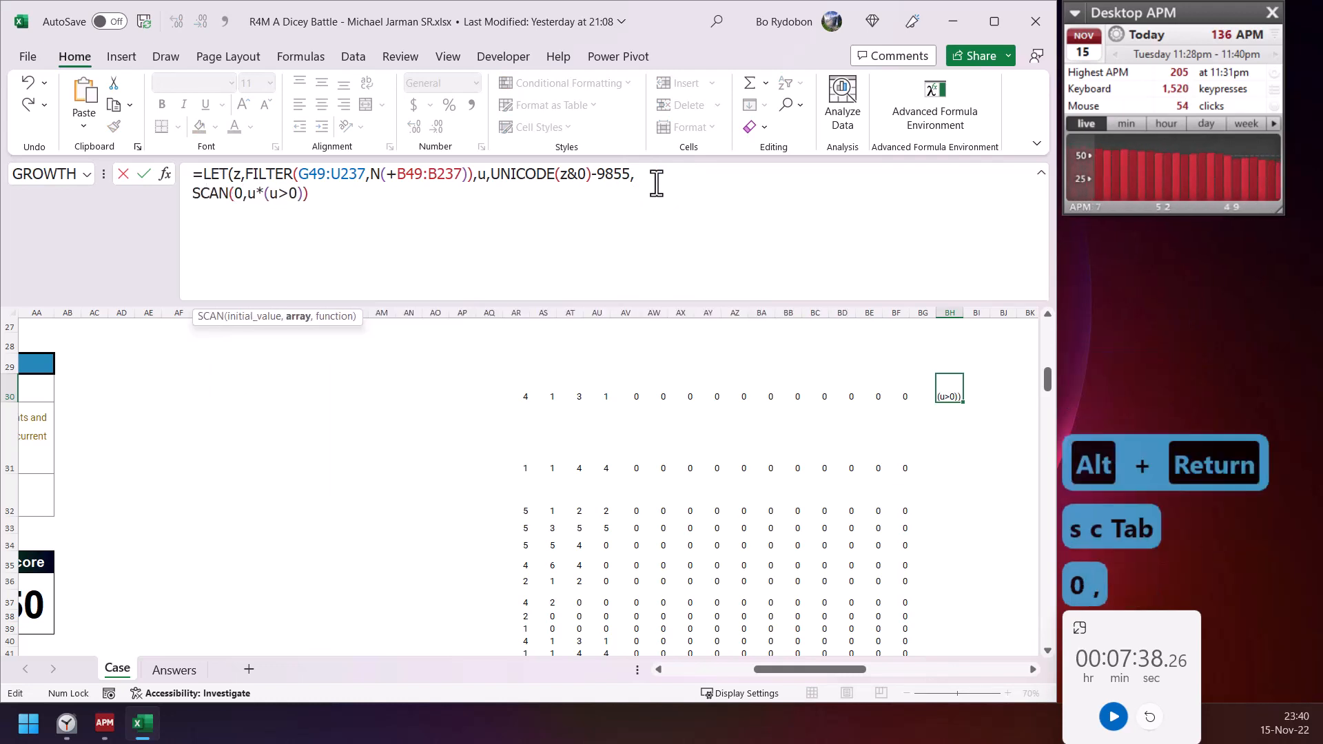
- Add a LAMBDA with parameters a and pip as the function argument of SCAN in BH30
{"action": "left_click", "coordinate": [307, 200]}
{"action": "type", "text": ",la"}
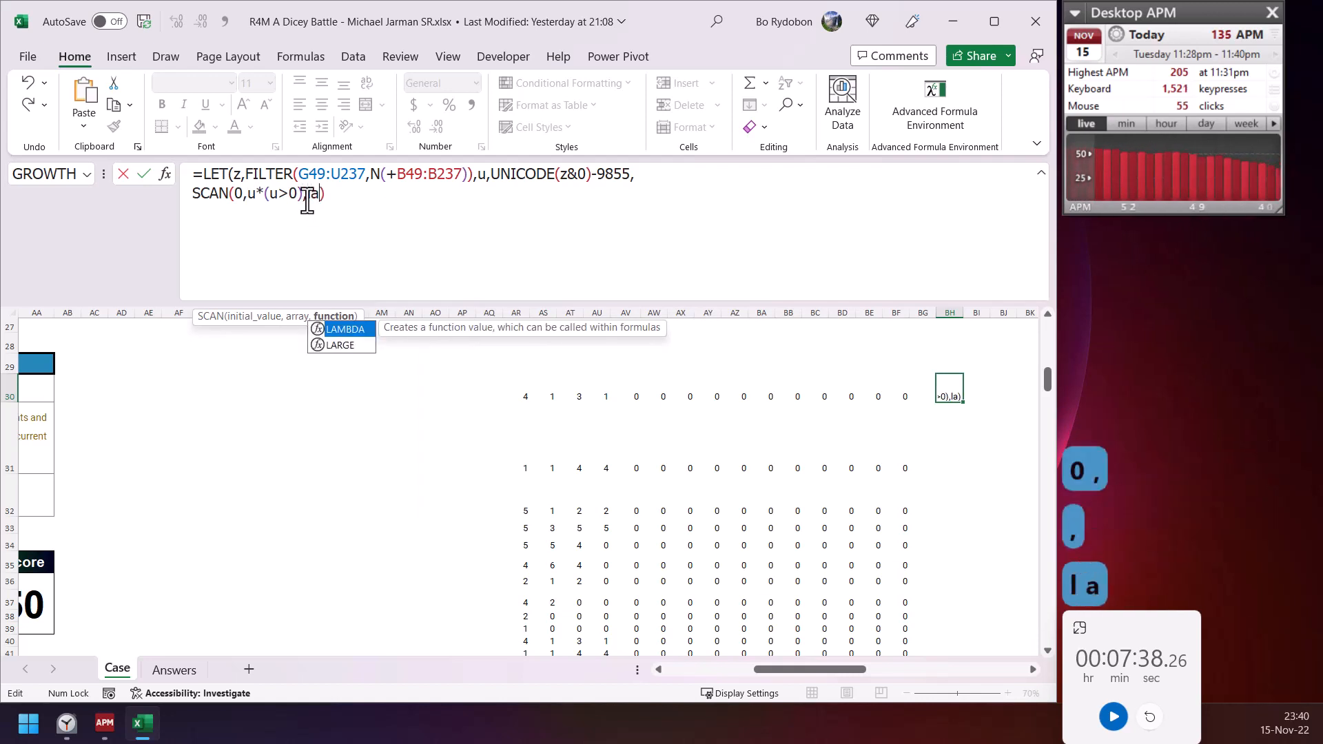
{"action": "key", "text": "Tab"}
{"action": "type", "text": "a"}
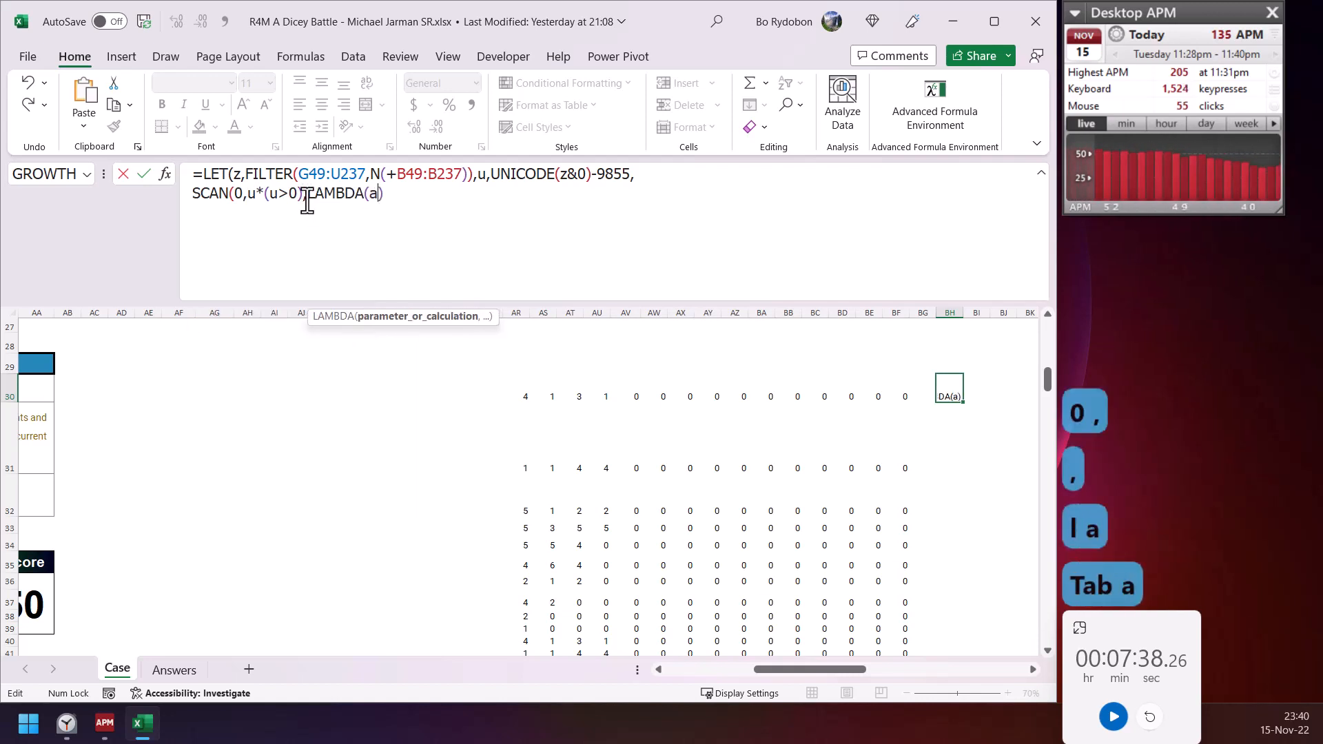
{"action": "type", "text": ","}
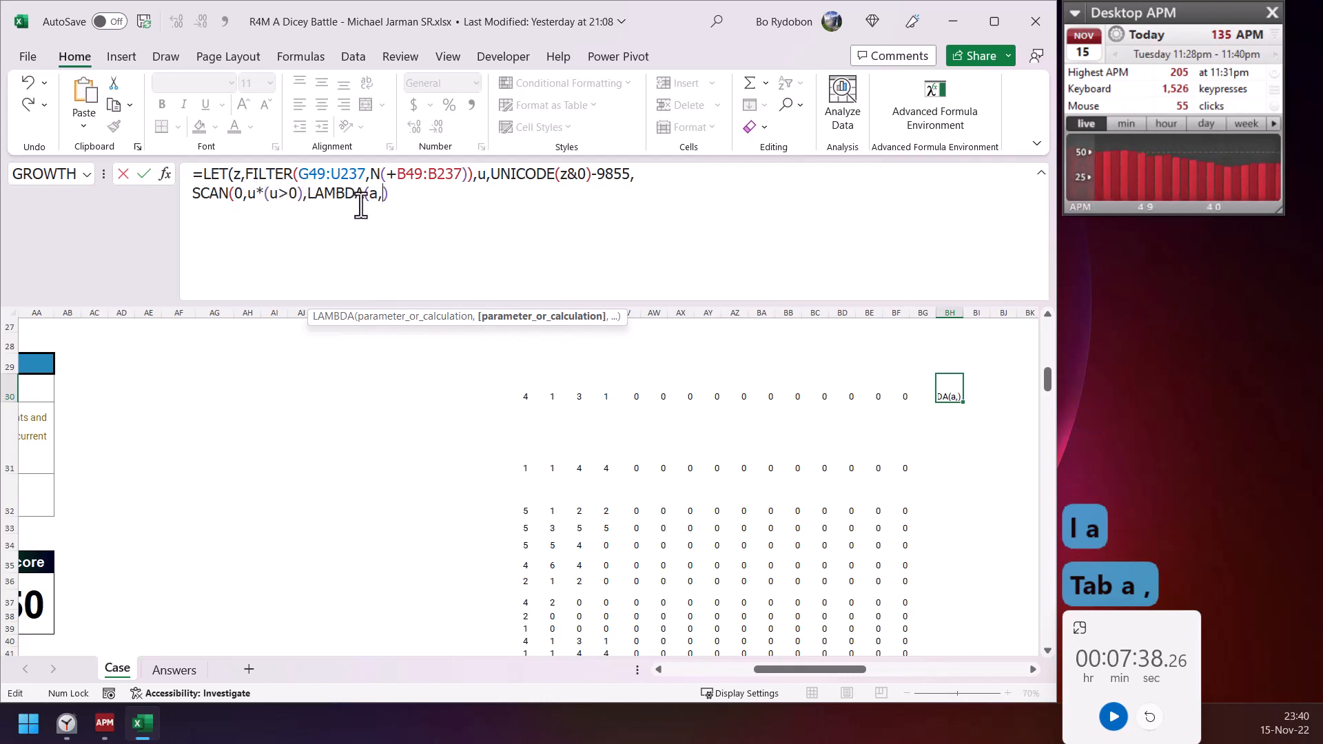
{"action": "type", "text": "v"}
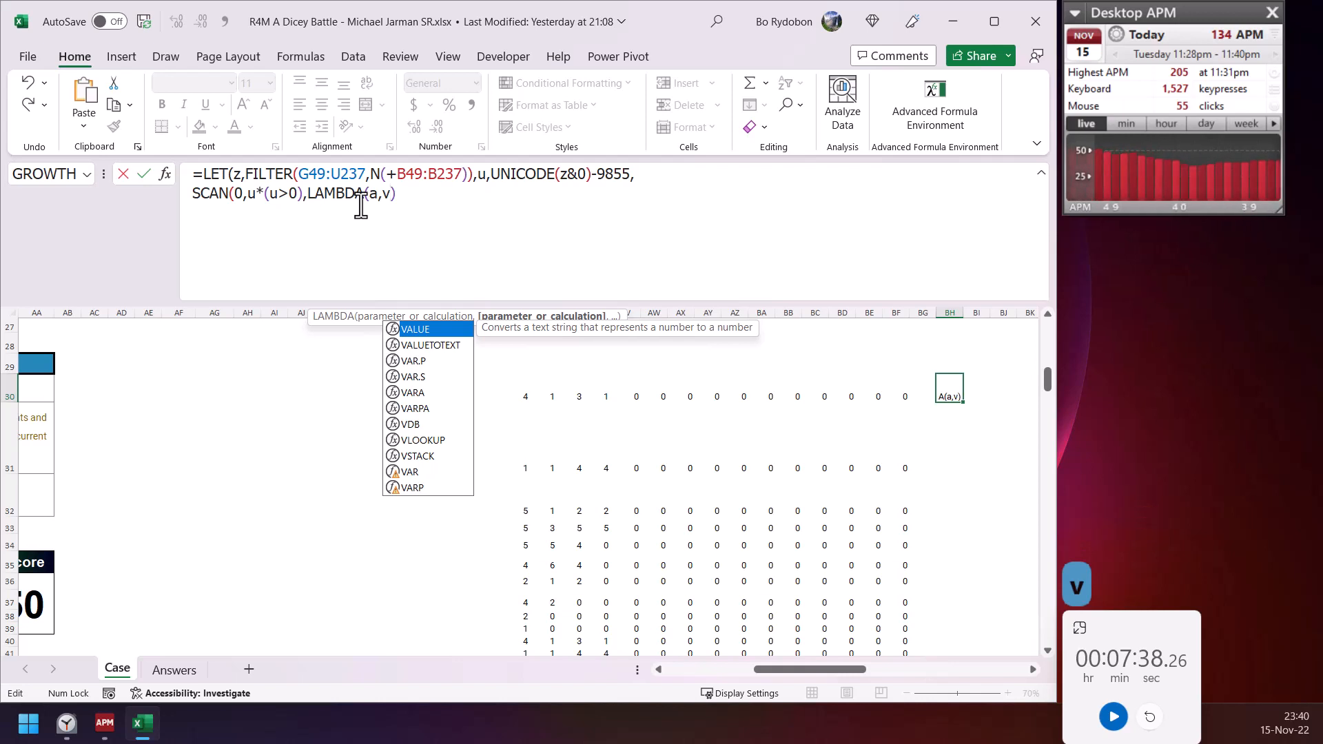
{"action": "key", "text": "BackSpace"}
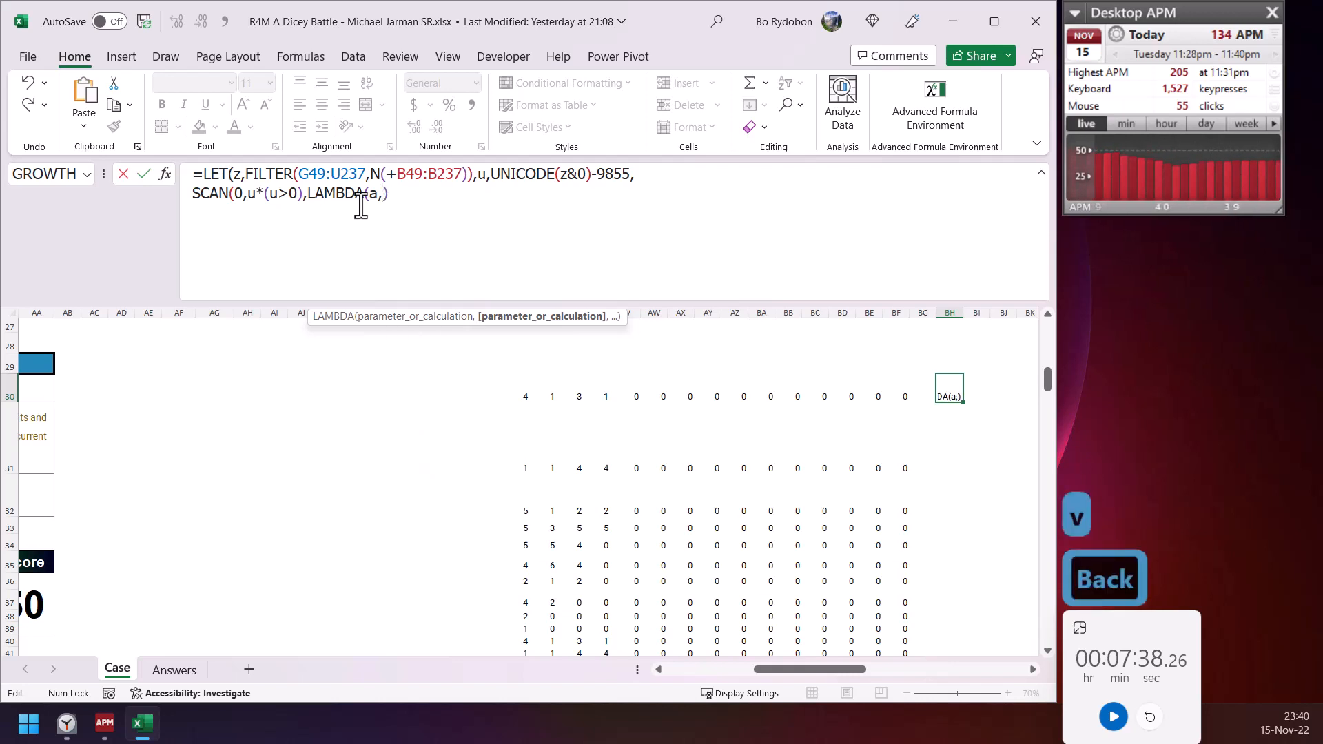
{"action": "type", "text": "p"}
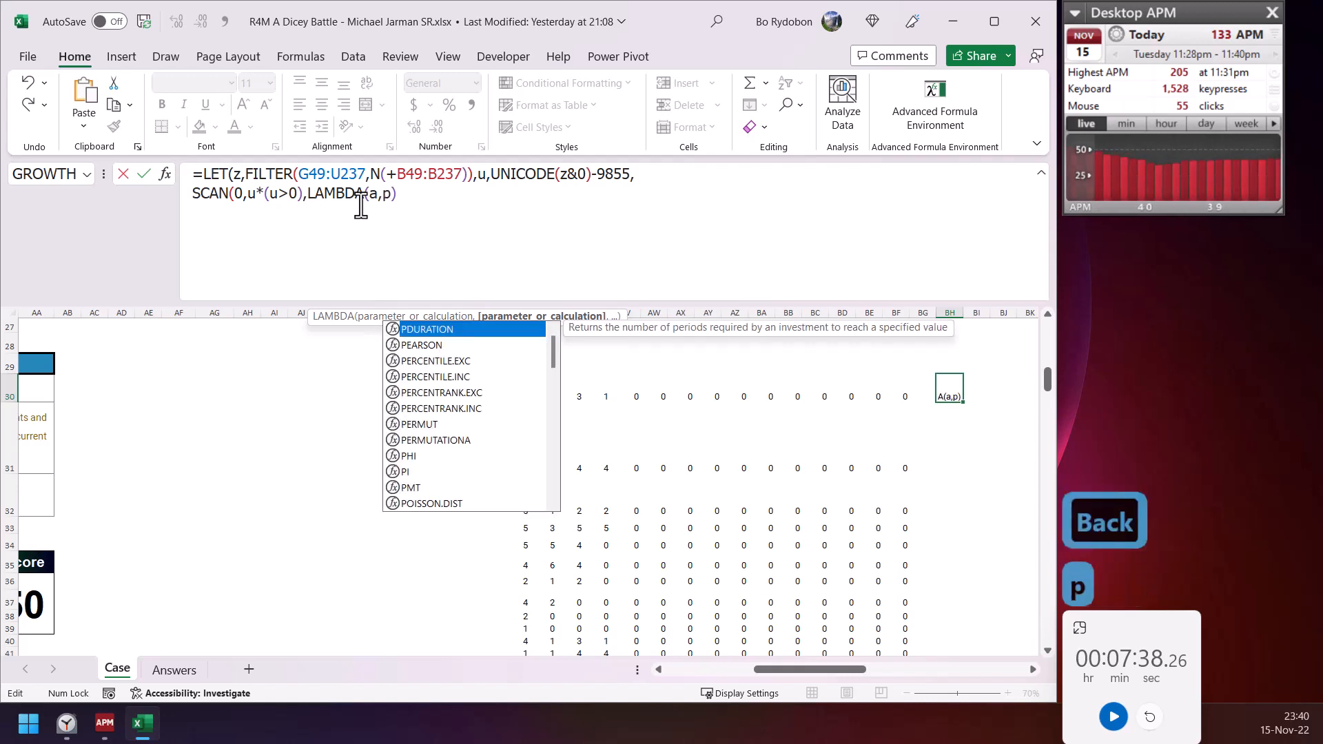
{"action": "type", "text": "ip,"}
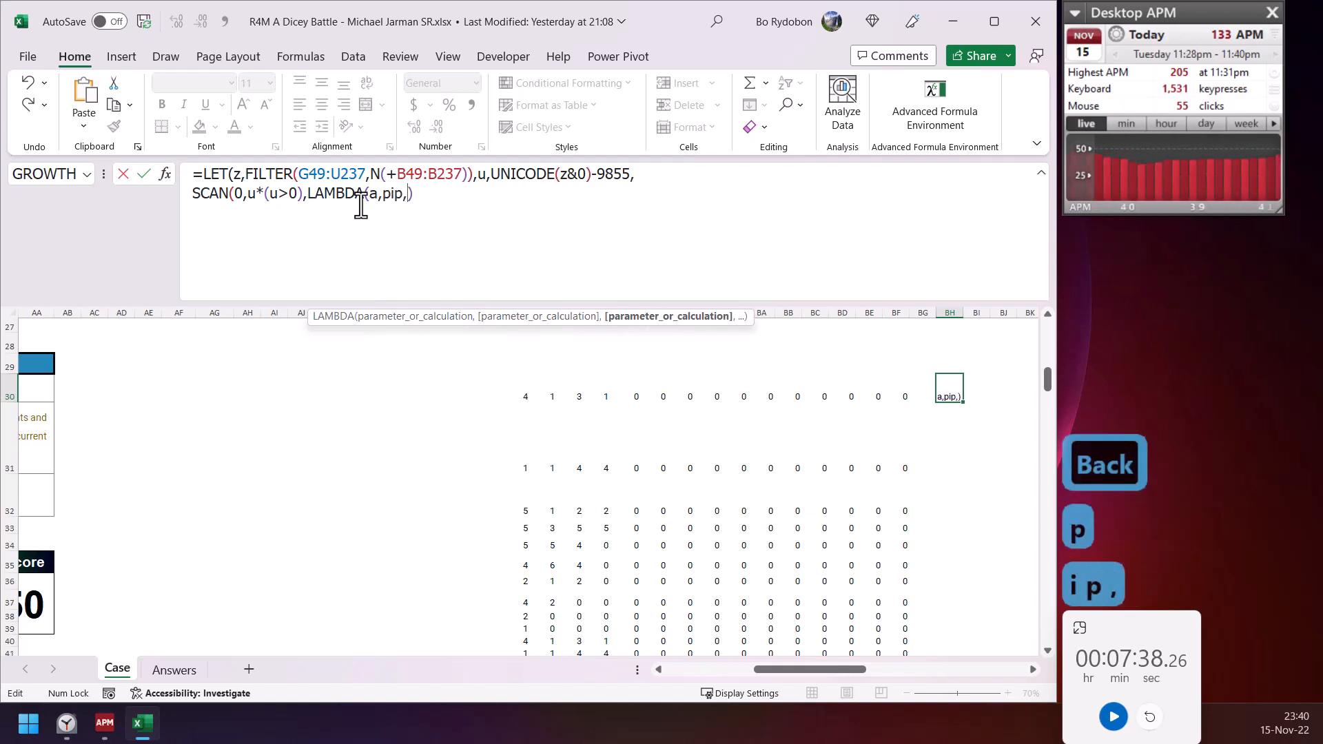
- Start the LAMBDA calculation in BH30 with an IF that returns a*6 when pip=6
{"action": "type", "text": "if"}
{"action": "key", "text": "Tab"}
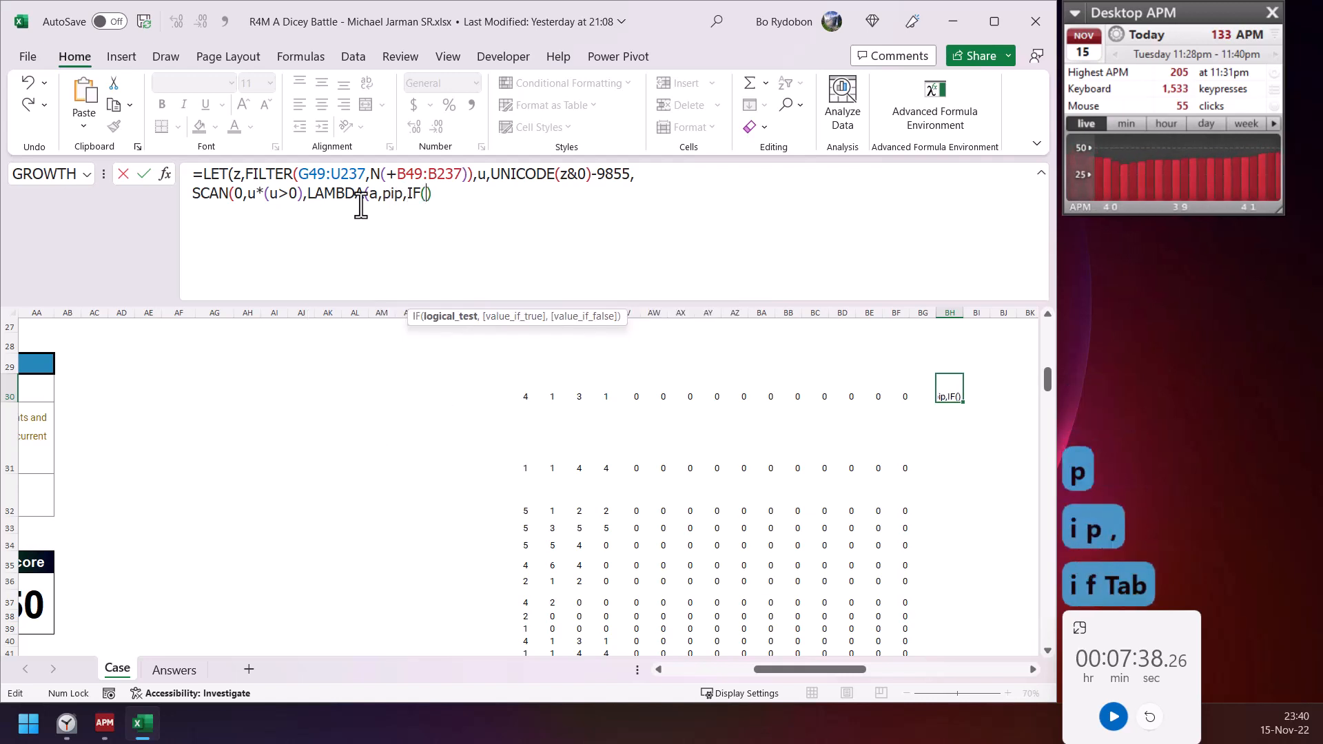
{"action": "type", "text": "pip=6,"}
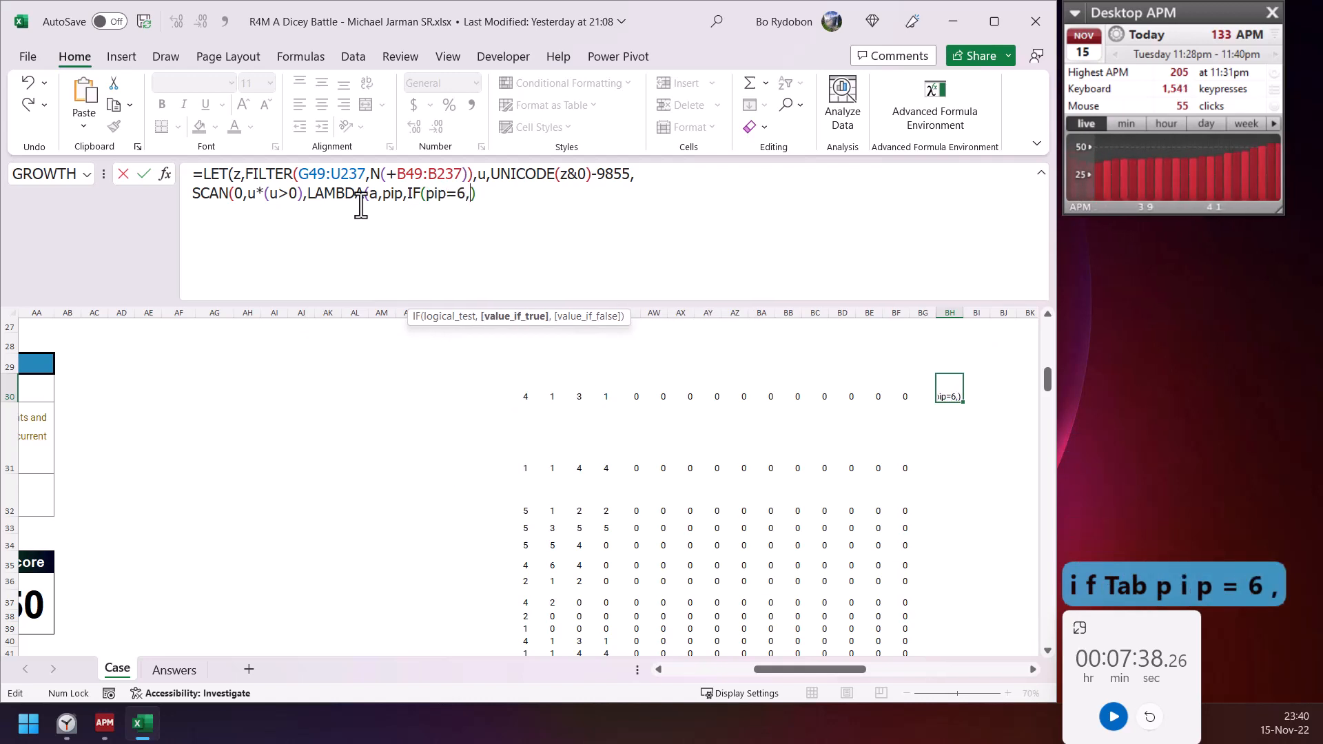
{"action": "type", "text": "a"}
{"action": "type", "text": "*+"}
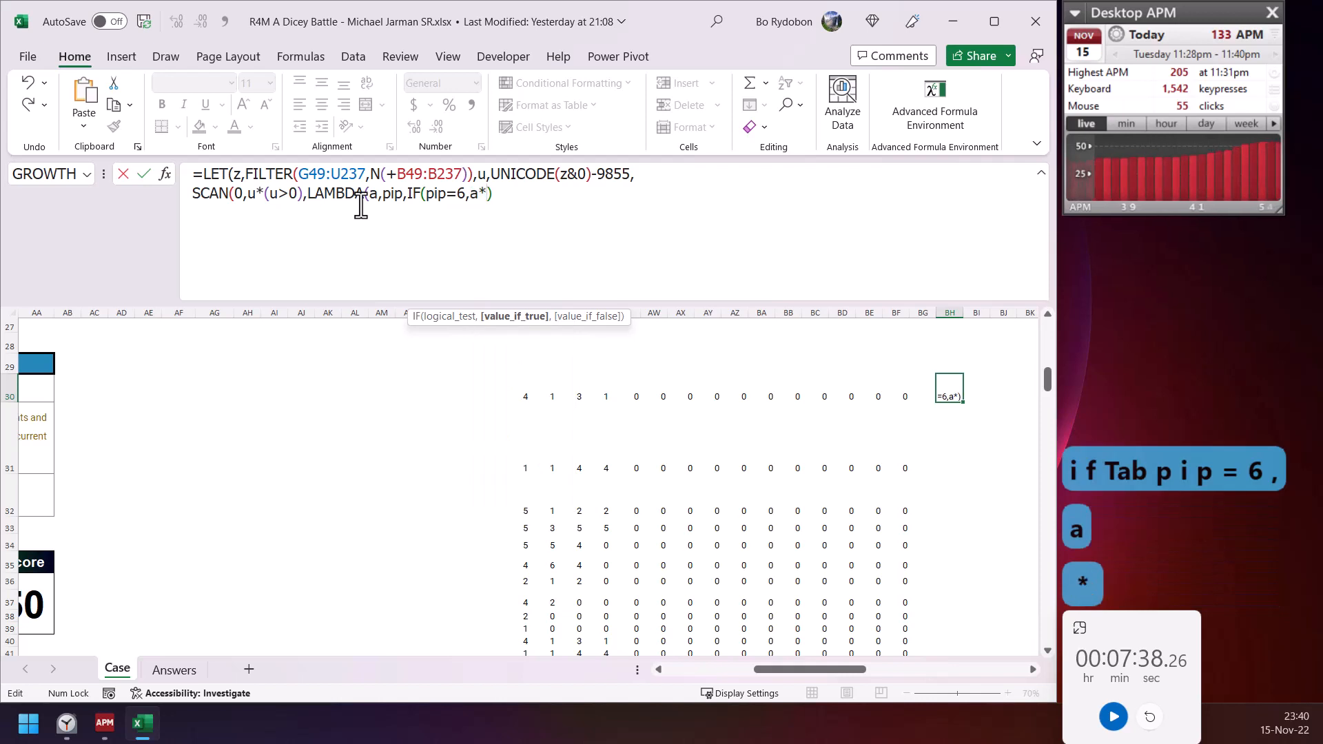
{"action": "key", "text": "BackSpace"}
{"action": "type", "text": "6"}
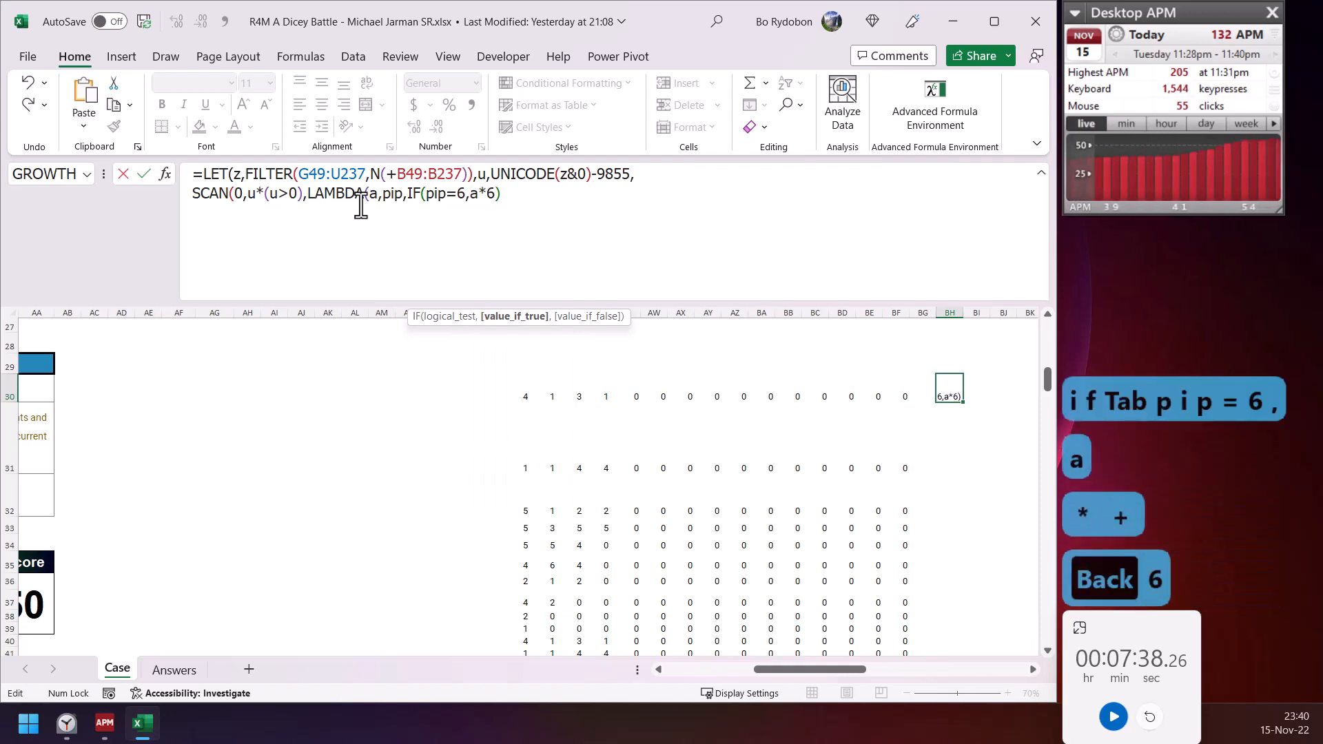
- Make a+pip the IF's alternative result, close all the functions and enter the formula in BH30
{"action": "type", "text": ",a+pip"}
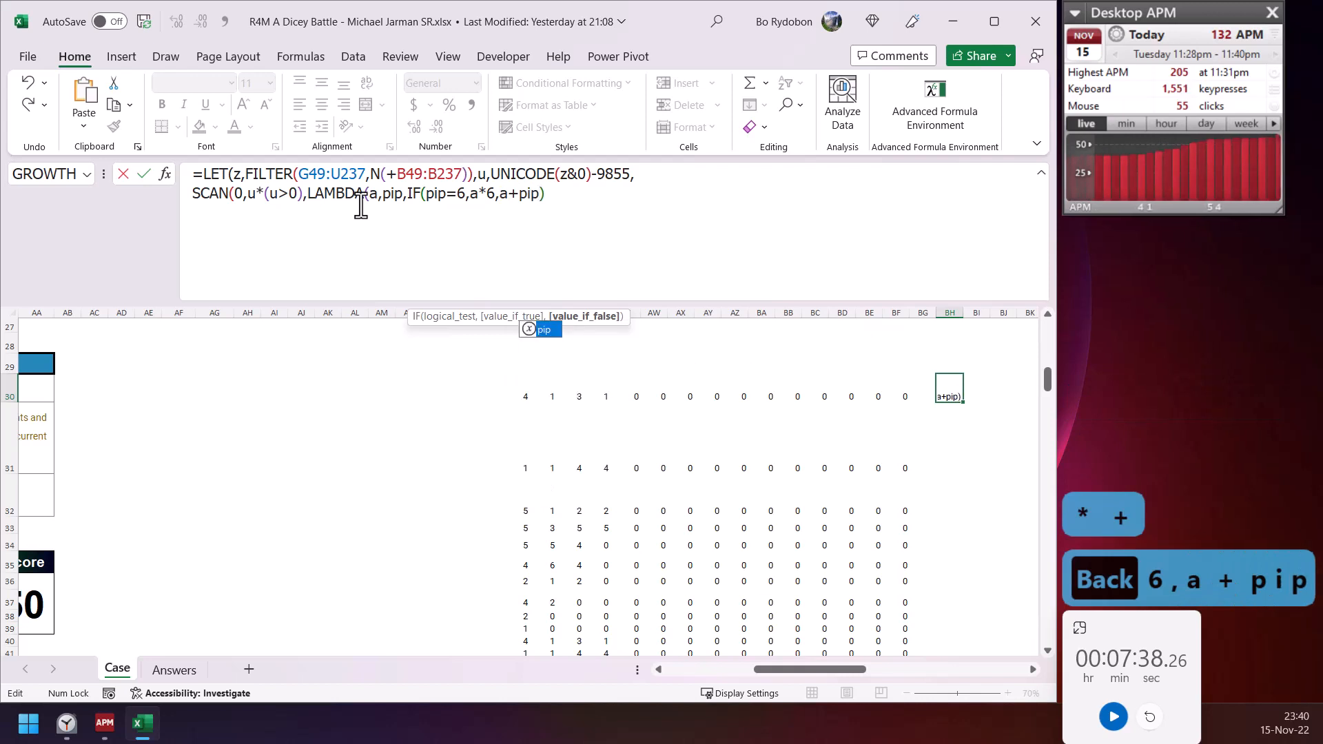
{"action": "key", "text": "Right"}
{"action": "type", "text": ")"}
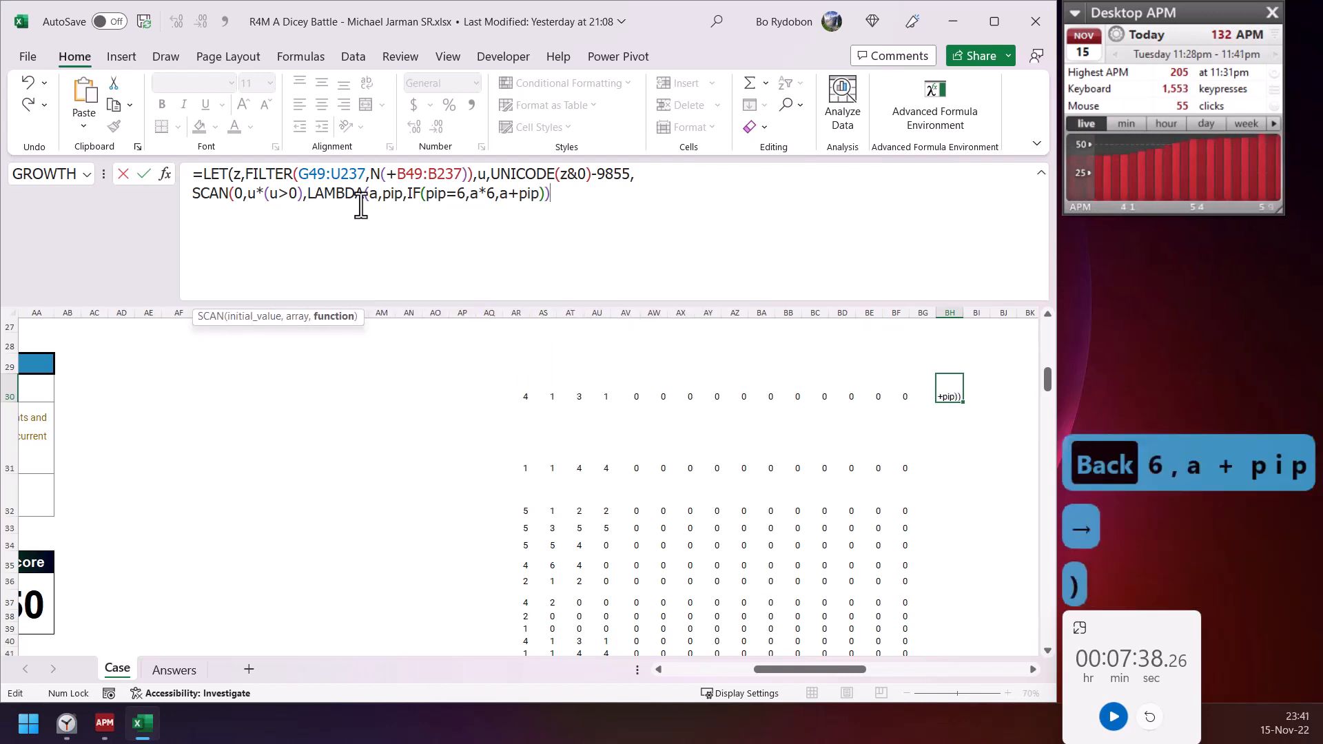
{"action": "type", "text": "))"}
{"action": "key", "text": "Return"}
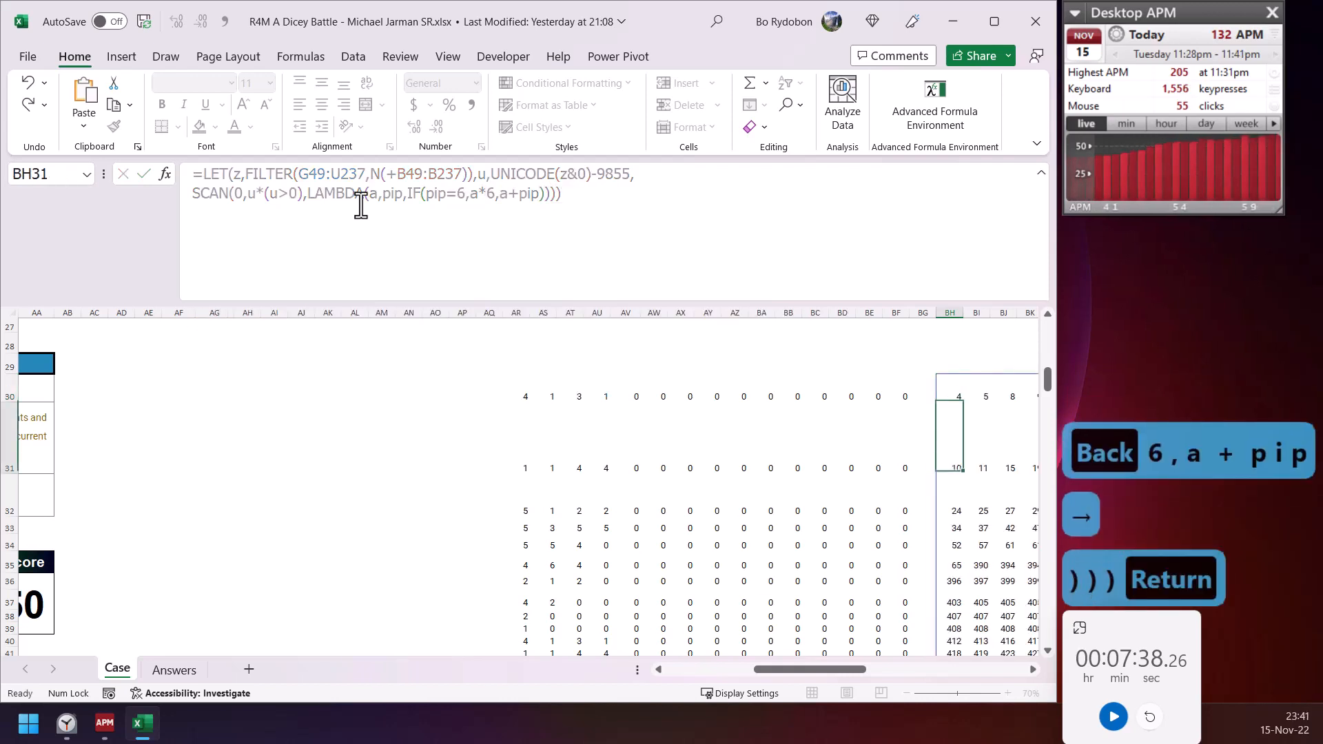
- Compare the running scores spilled from BH30 with the dice values starting in column AR, down to row 55
{"action": "key", "text": "Return"}
{"action": "key", "text": "Up"}
{"action": "key", "text": "Up"}
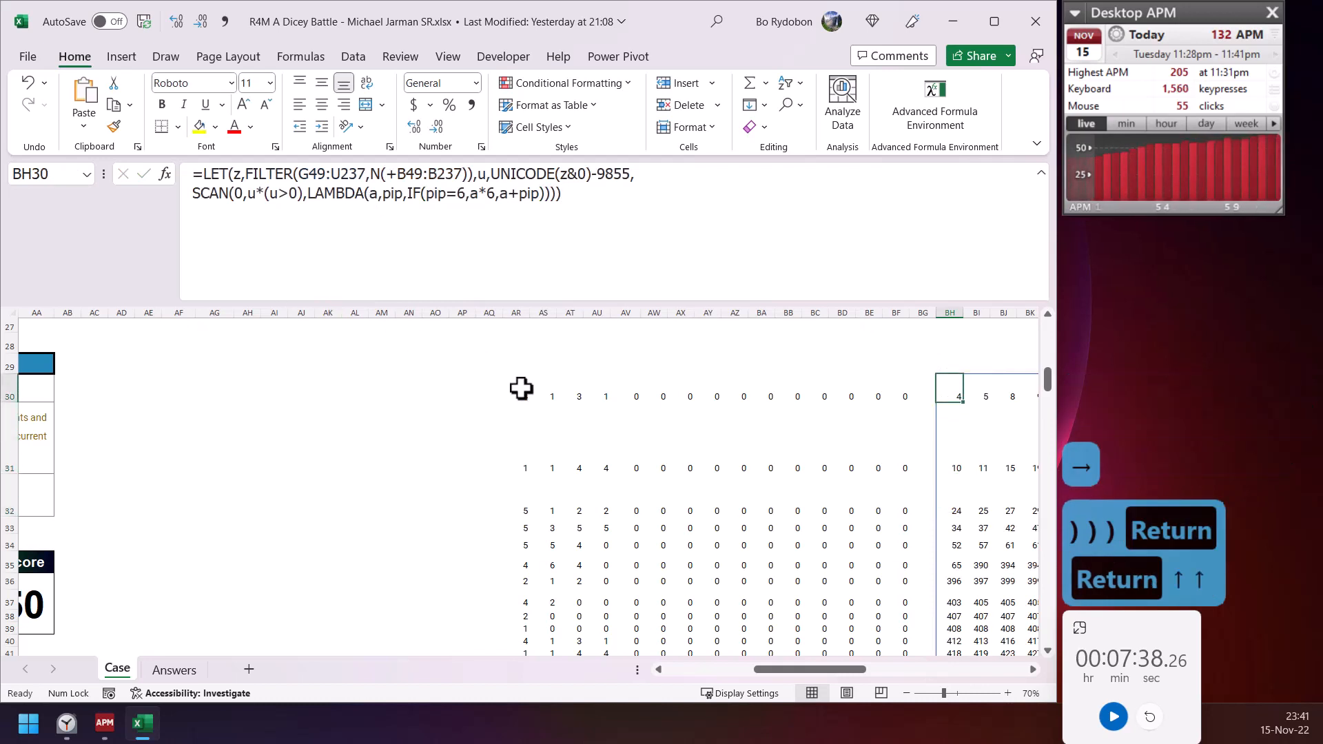
{"action": "key", "text": "Right"}
{"action": "key", "text": "Right"}
{"action": "key", "text": "Right"}
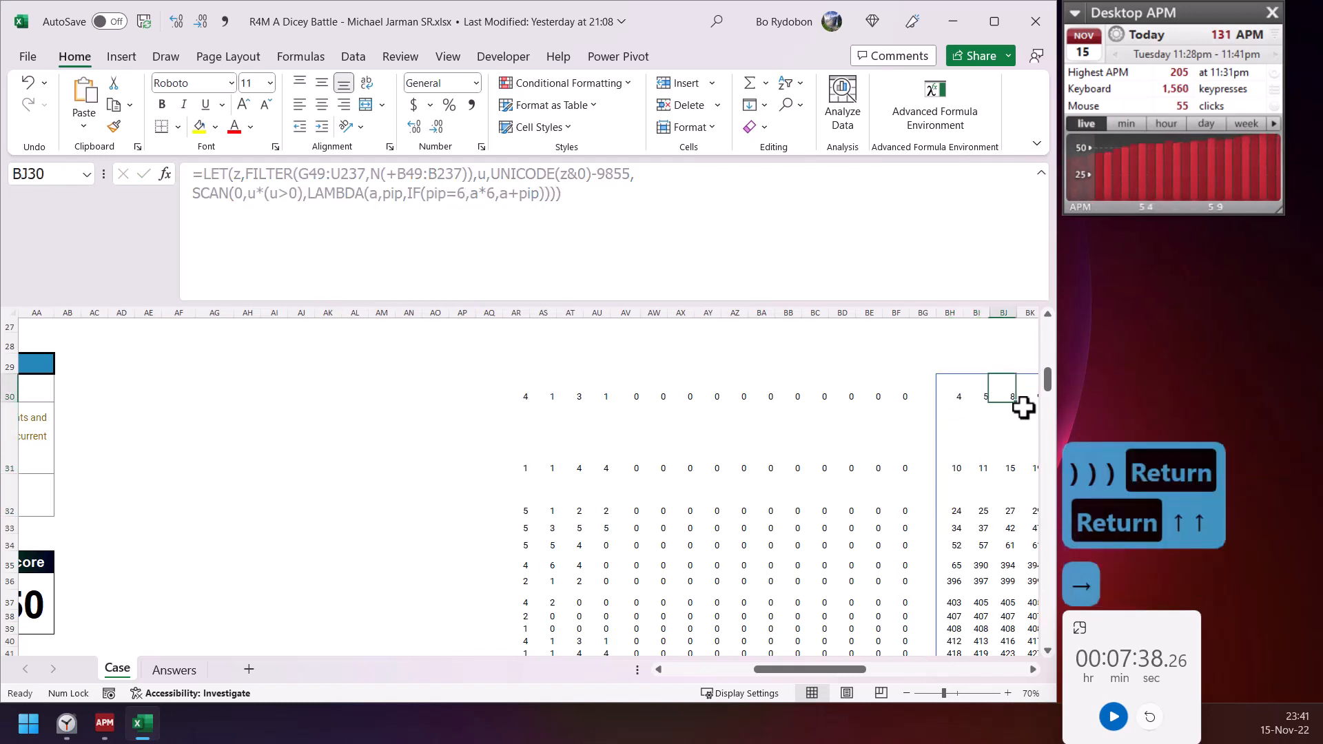
{"action": "left_click_drag", "start_coordinate": [1003, 401], "coordinate": [1017, 399]}
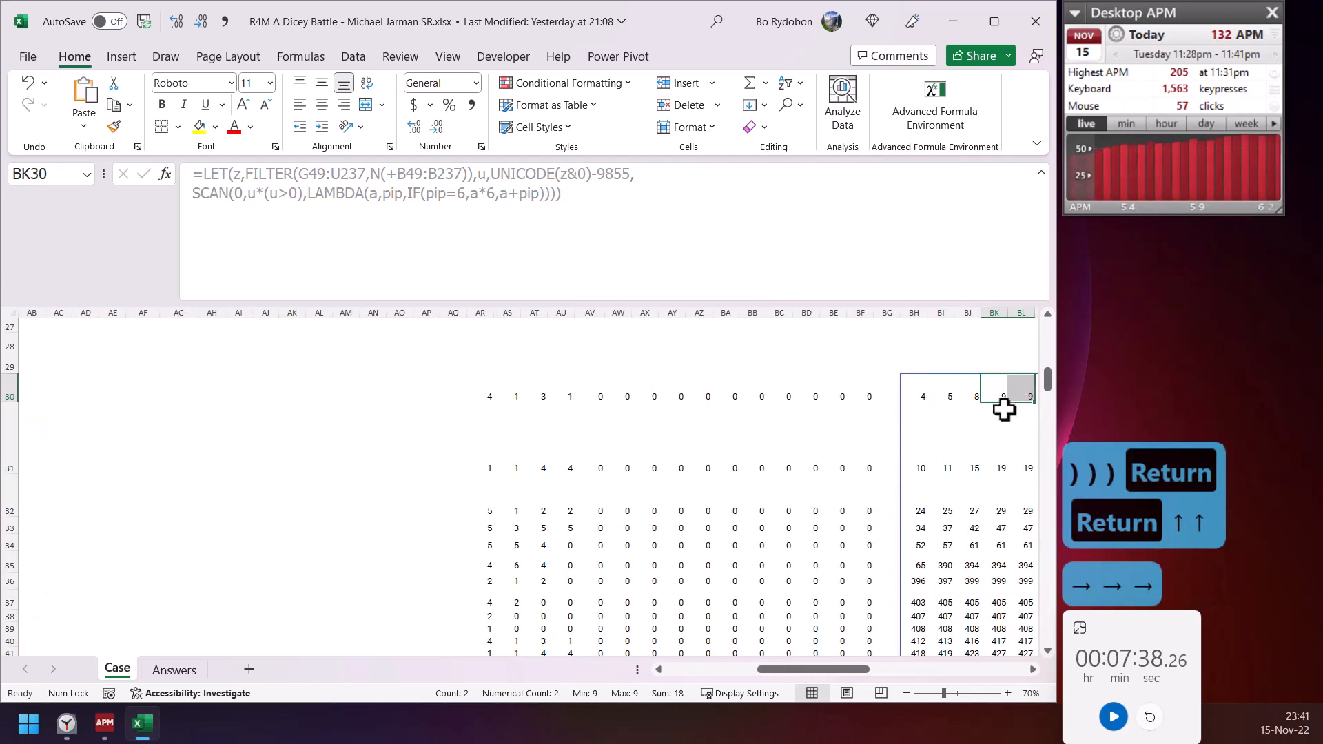
{"action": "scroll", "coordinate": [708, 463], "scroll_direction": "down", "scroll_amount": 1}
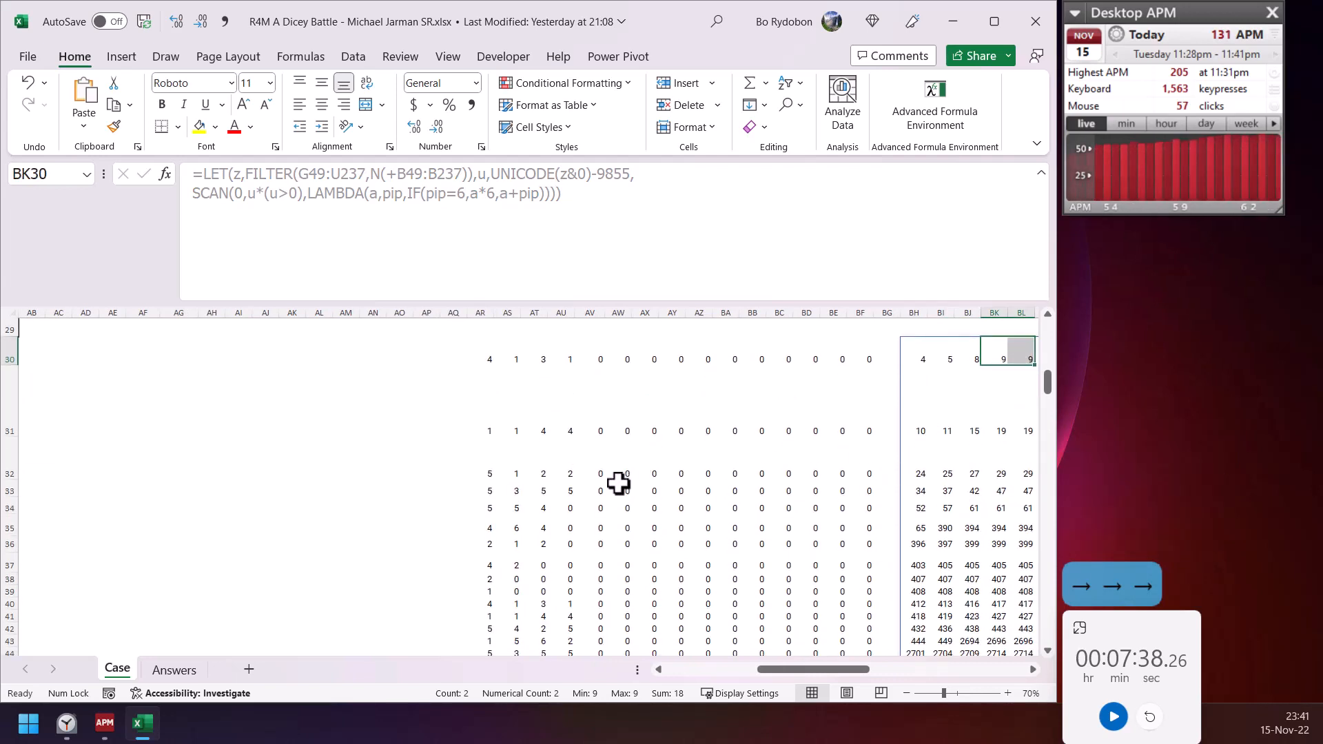
{"action": "scroll", "coordinate": [534, 538], "scroll_direction": "down", "scroll_amount": 6}
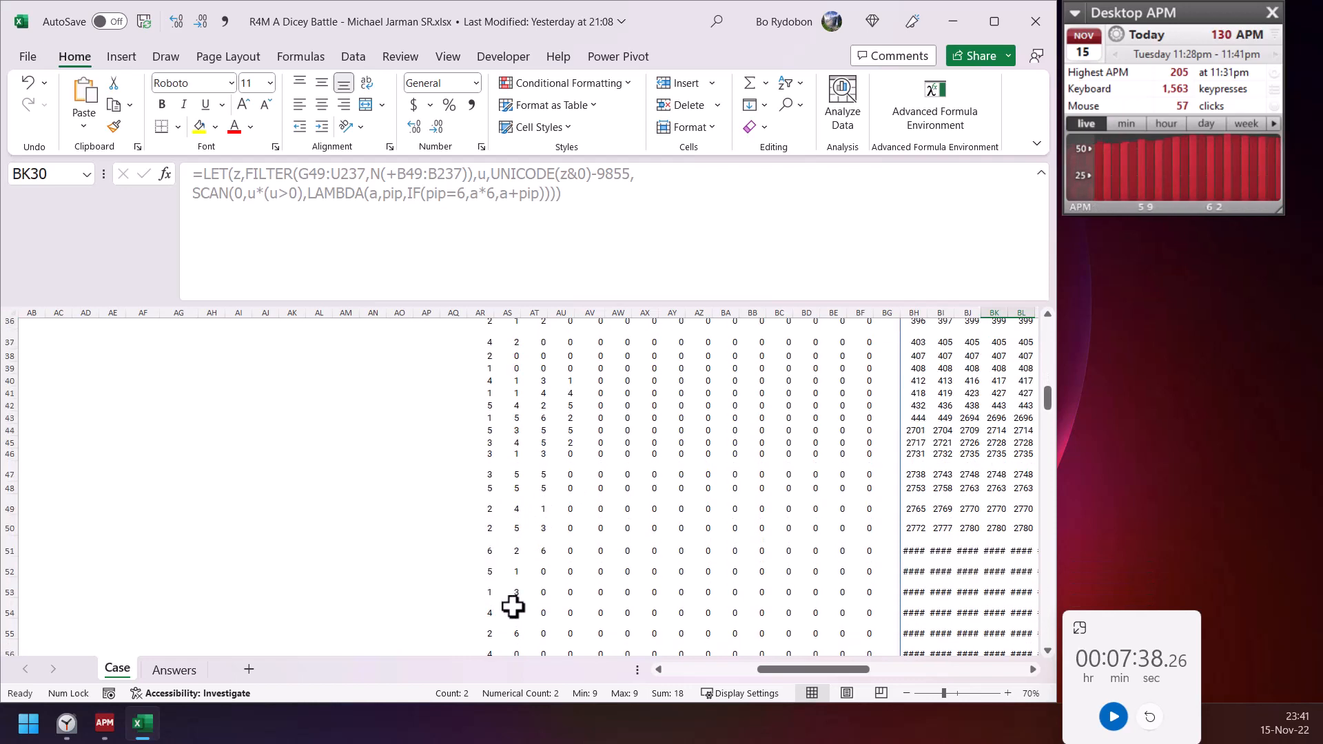
{"action": "scroll", "coordinate": [511, 594], "scroll_direction": "down", "scroll_amount": 2}
{"action": "left_click_drag", "start_coordinate": [490, 561], "coordinate": [511, 559]}
{"action": "left_click", "coordinate": [919, 558]}
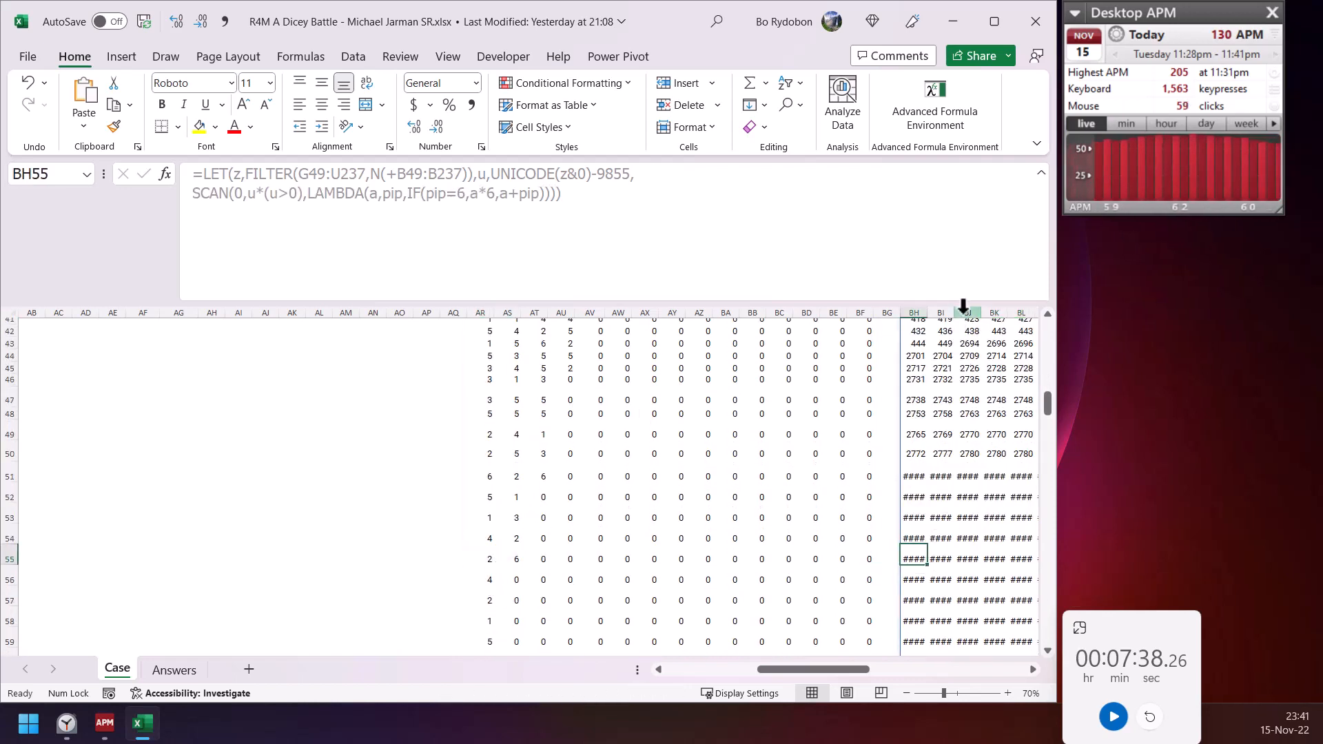
- Widen columns BH and BI to show the large running scores, check row 55 and return to BH30
{"action": "left_click_drag", "start_coordinate": [927, 313], "coordinate": [938, 313]}
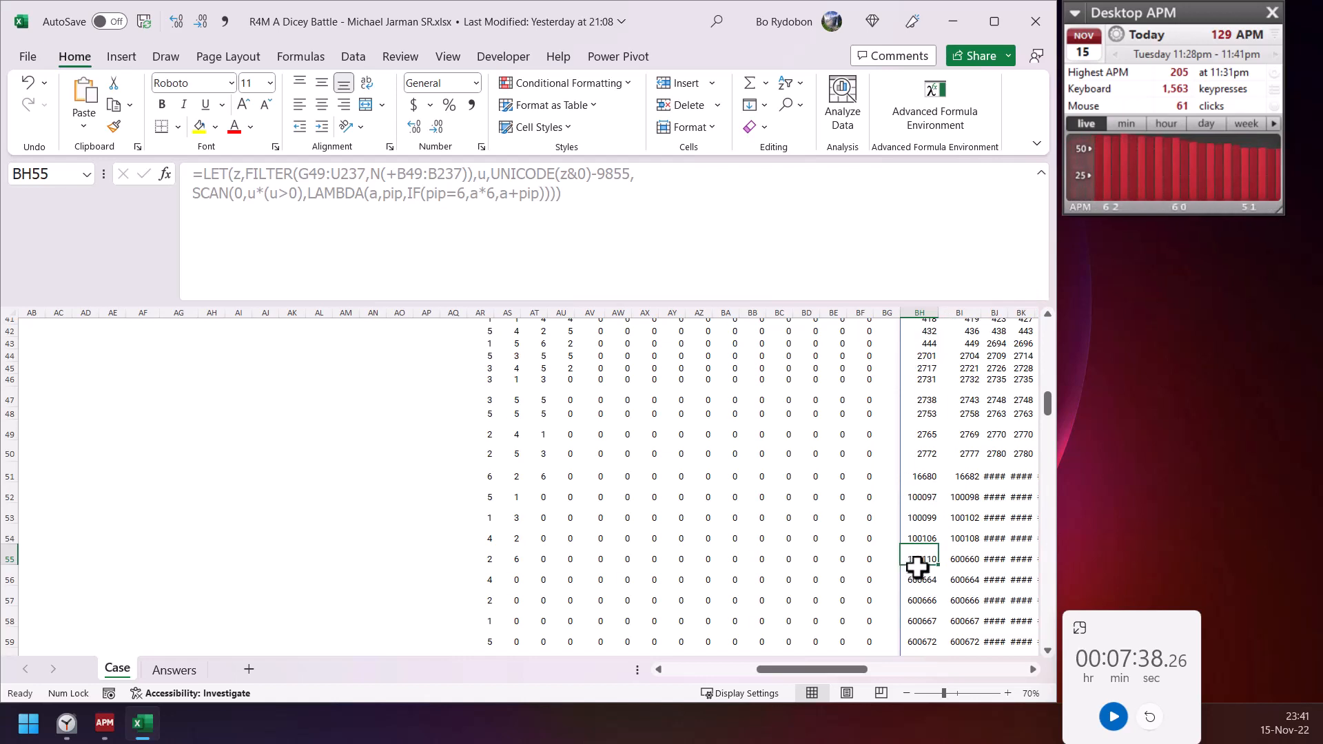
{"action": "left_click", "coordinate": [958, 564]}
{"action": "left_click", "coordinate": [922, 556]}
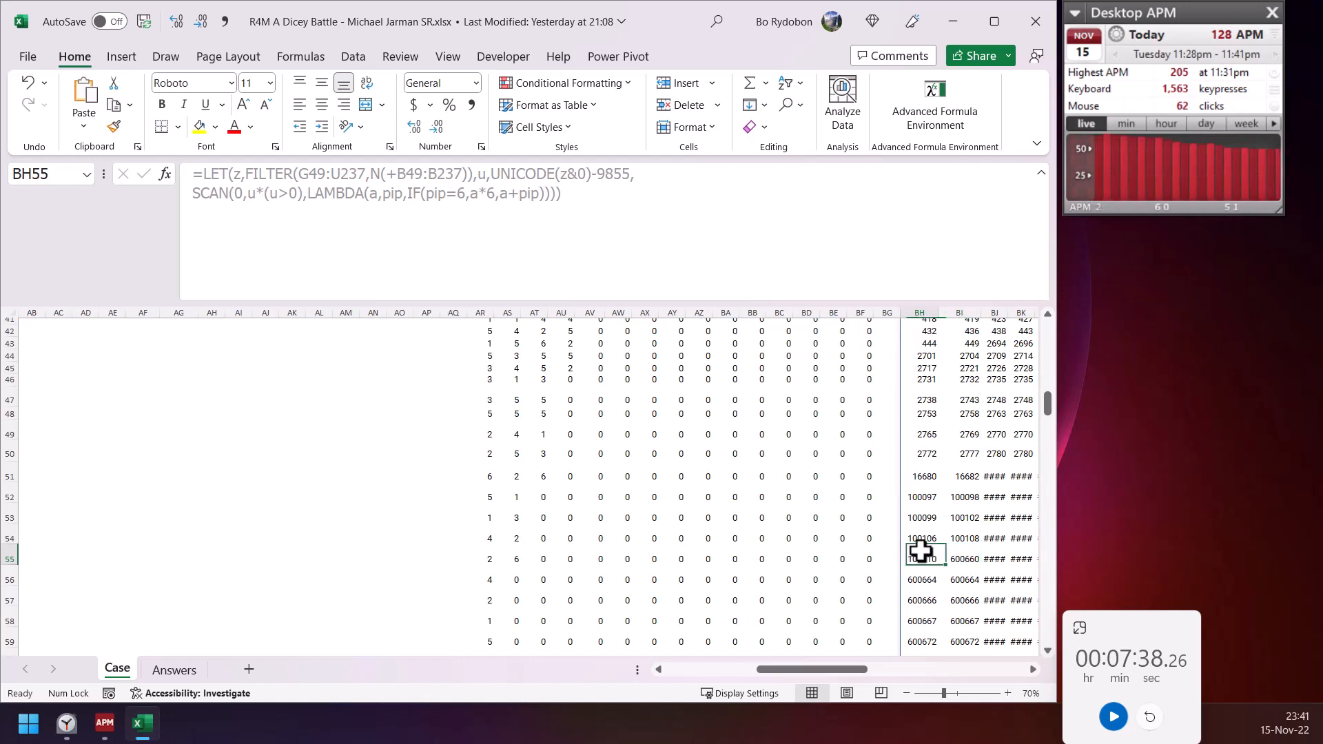
{"action": "scroll", "coordinate": [924, 535], "scroll_direction": "up", "scroll_amount": 6}
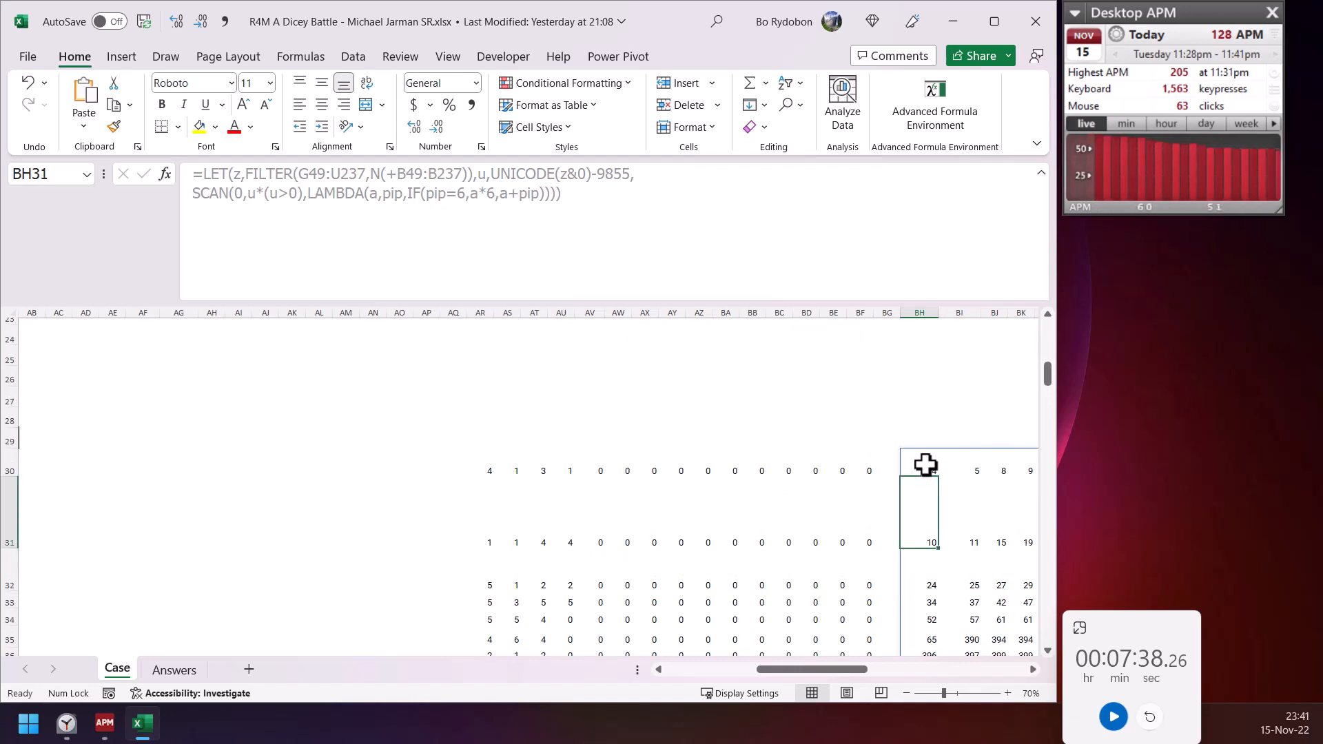
{"action": "left_click", "coordinate": [924, 463]}
- Enter the test values 1, 8 and 11 in cells BY30 to BY32
{"action": "left_click_drag", "start_coordinate": [820, 673], "coordinate": [885, 663]}
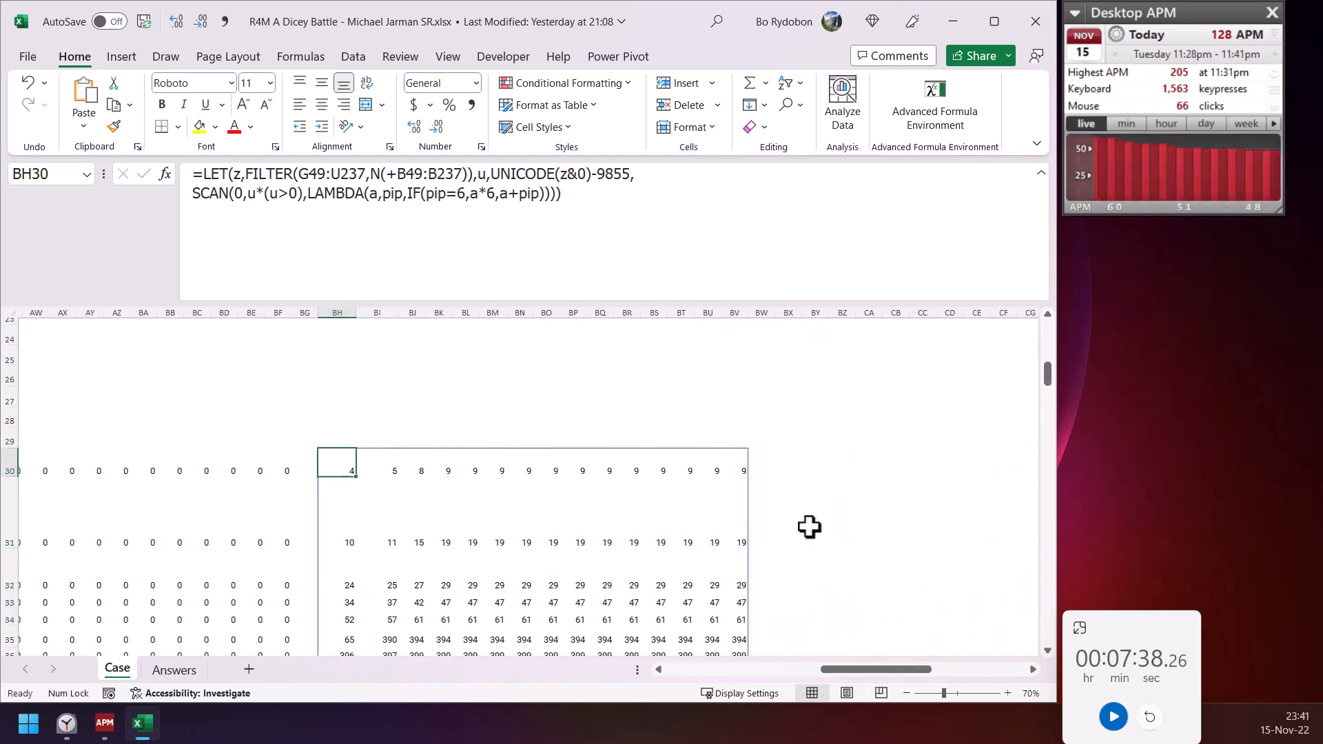
{"action": "left_click", "coordinate": [793, 466]}
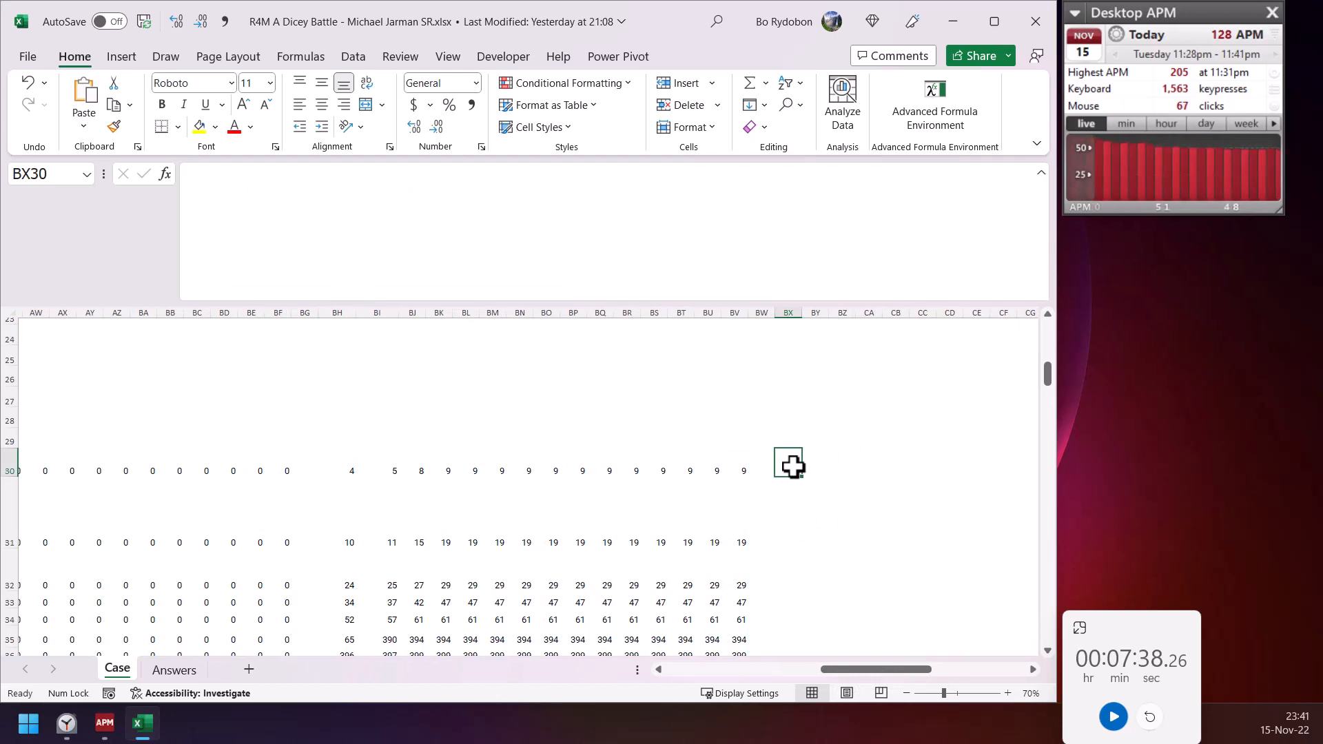
{"action": "key", "text": "Down"}
{"action": "key", "text": "Right"}
{"action": "key", "text": "Up"}
{"action": "type", "text": "1"}
{"action": "key", "text": "Down"}
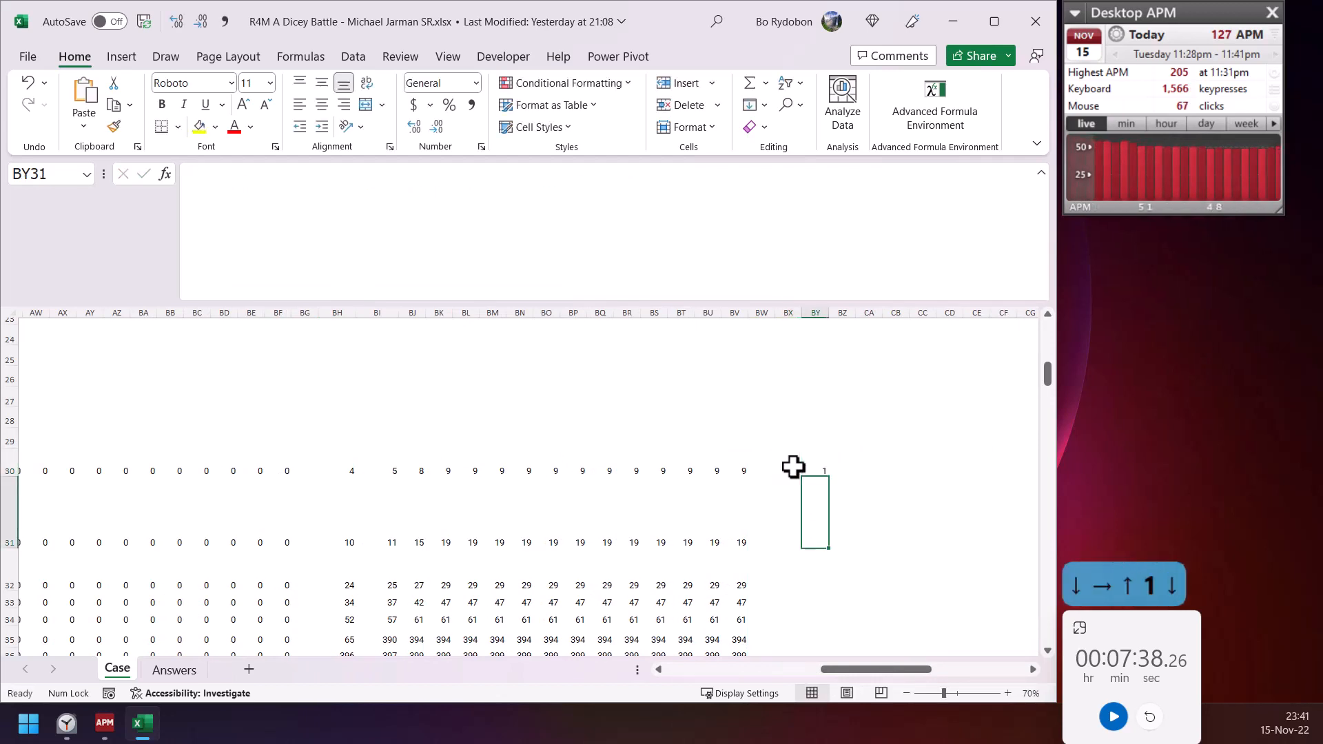
{"action": "type", "text": "8"}
{"action": "key", "text": "Down"}
{"action": "type", "text": "11"}
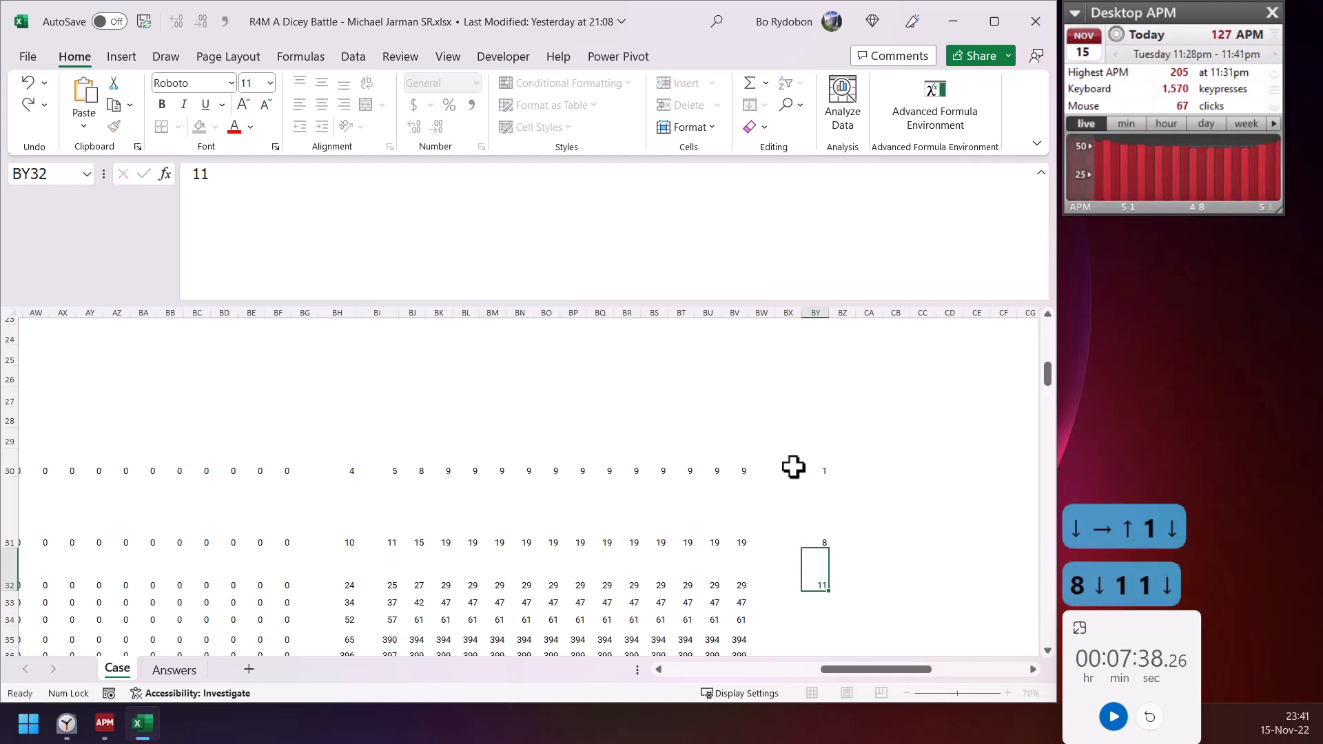
{"action": "key", "text": "Down"}
- Enter the test value 10 in cell BZ31, beside the test list
{"action": "key", "text": "Up"}
{"action": "key", "text": "Up"}
{"action": "key", "text": "Right"}
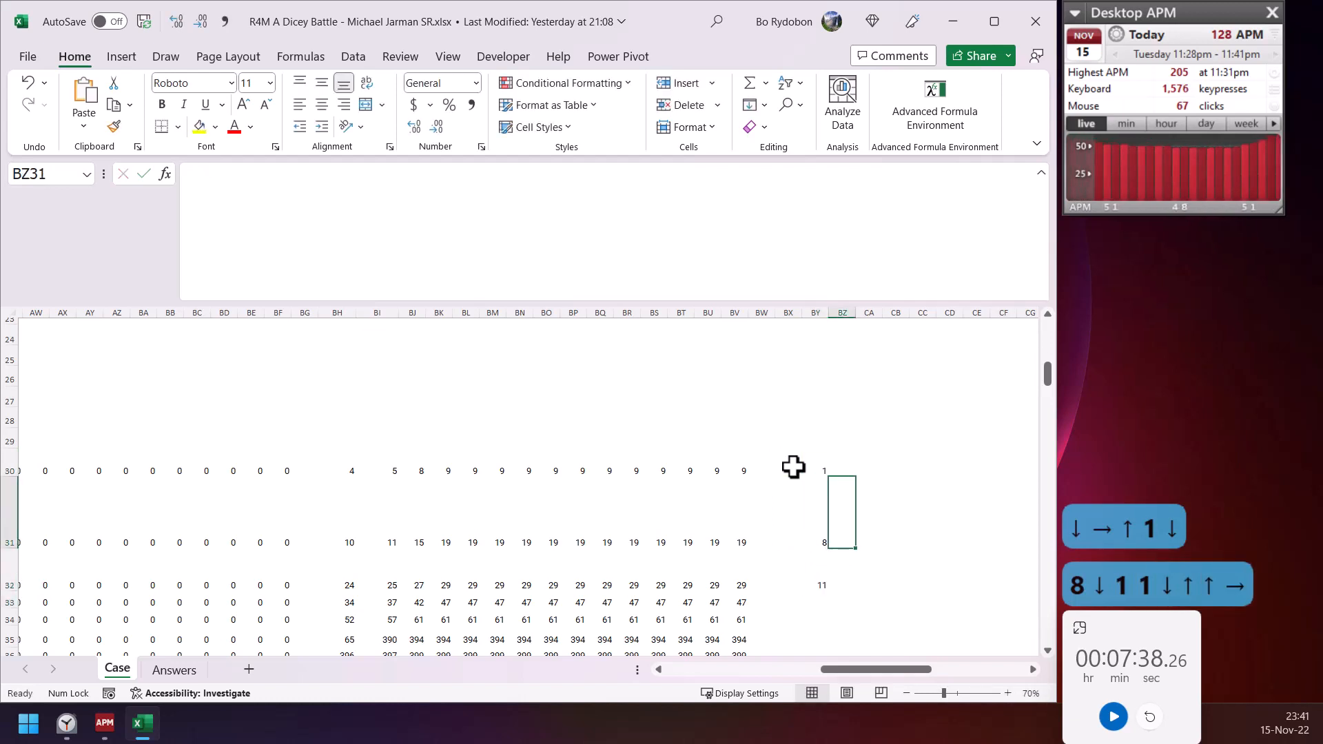
{"action": "type", "text": "10"}
{"action": "key", "text": "Return"}
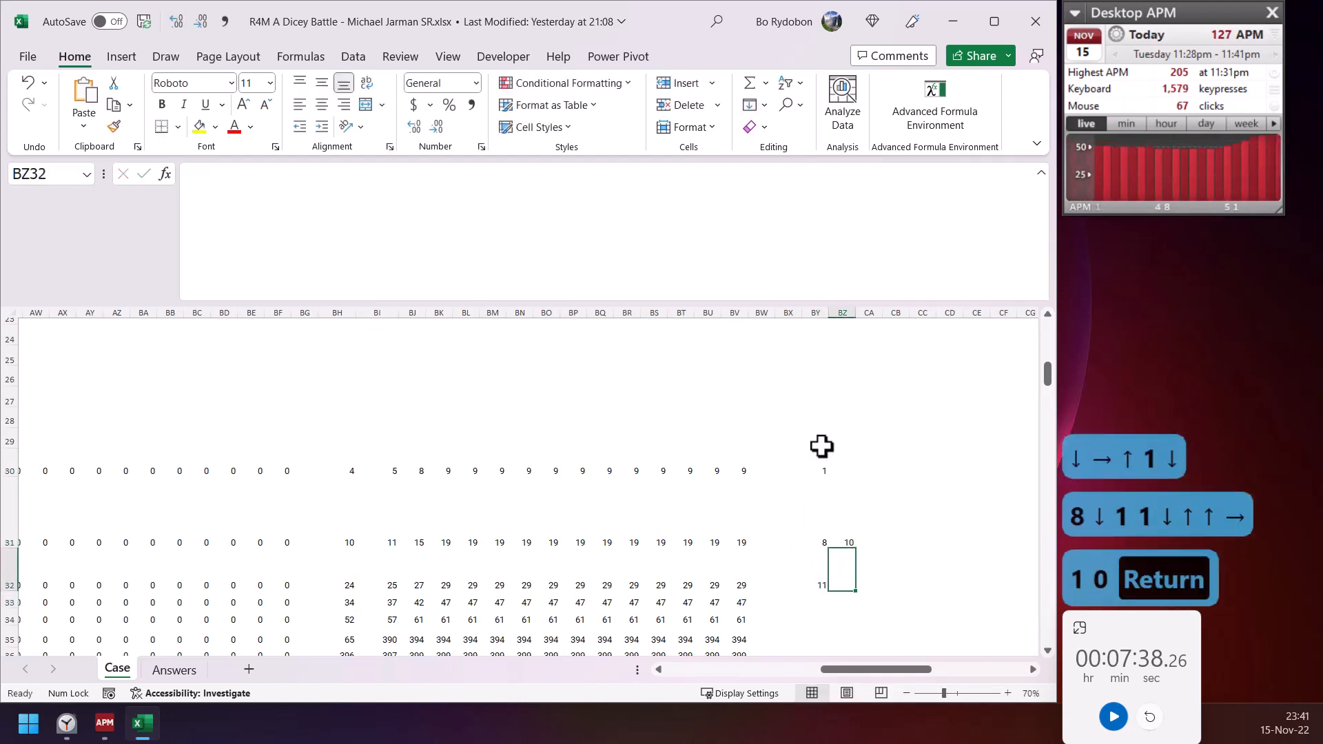
- Enter =XMATCH(10,BY30:BY32,-1) in BX30 to test matching the exact or next smaller item
{"action": "left_click", "coordinate": [791, 460]}
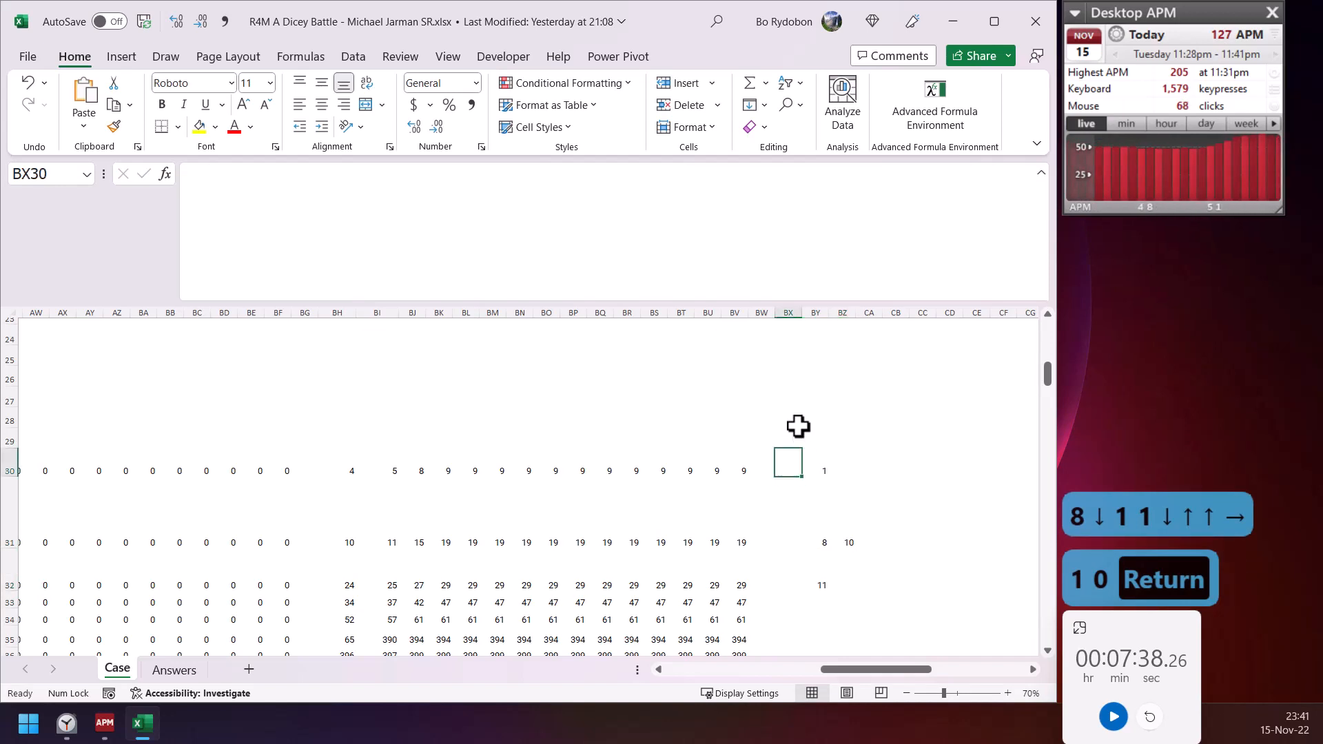
{"action": "type", "text": "=xm"}
{"action": "key", "text": "Tab"}
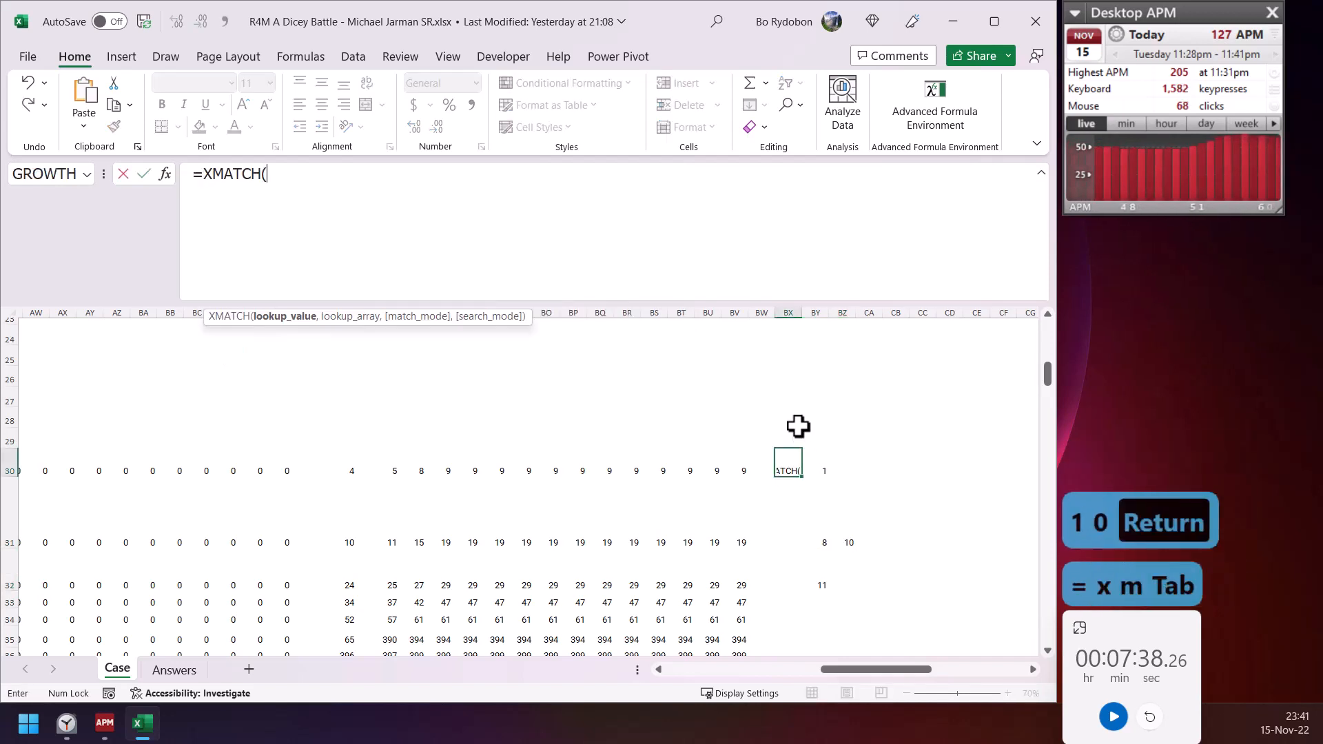
{"action": "type", "text": "10,"}
{"action": "key", "text": "Right"}
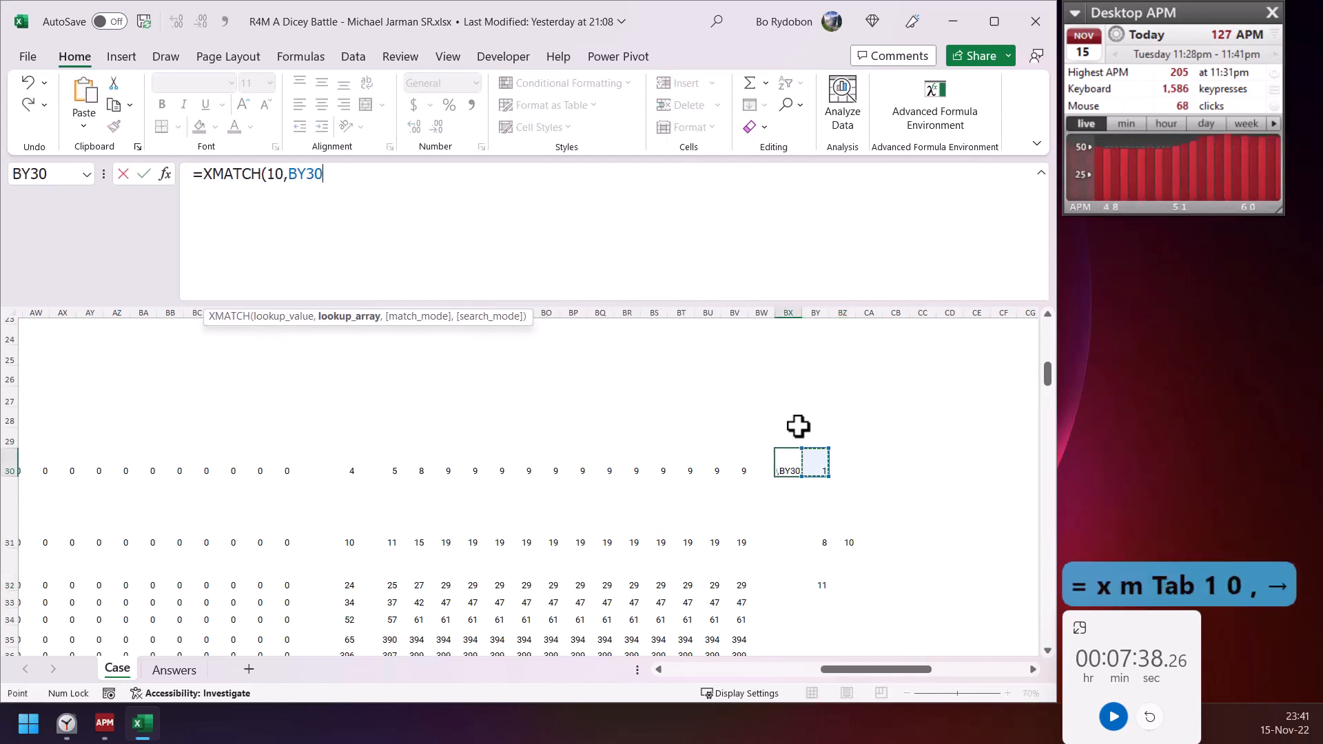
{"action": "key", "text": "ctrl+shift+Down"}
{"action": "type", "text": ","}
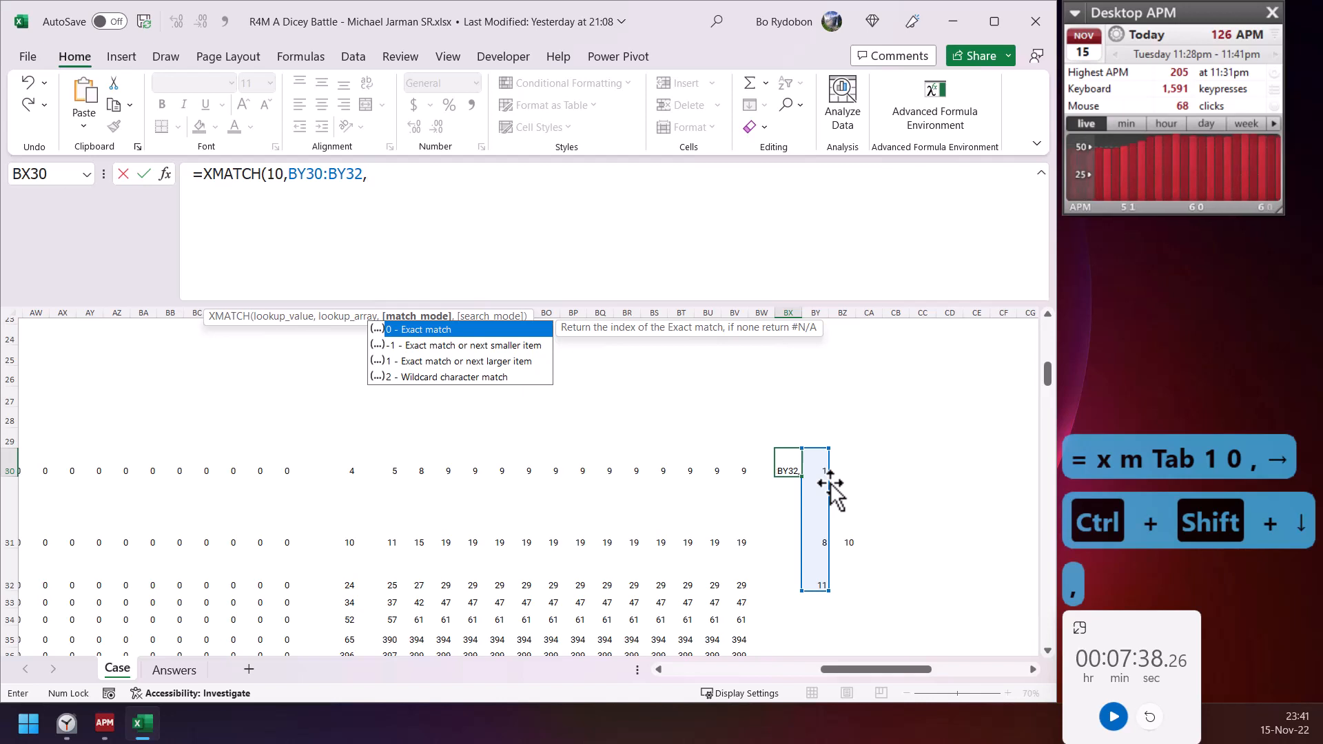
{"action": "type", "text": "-1"}
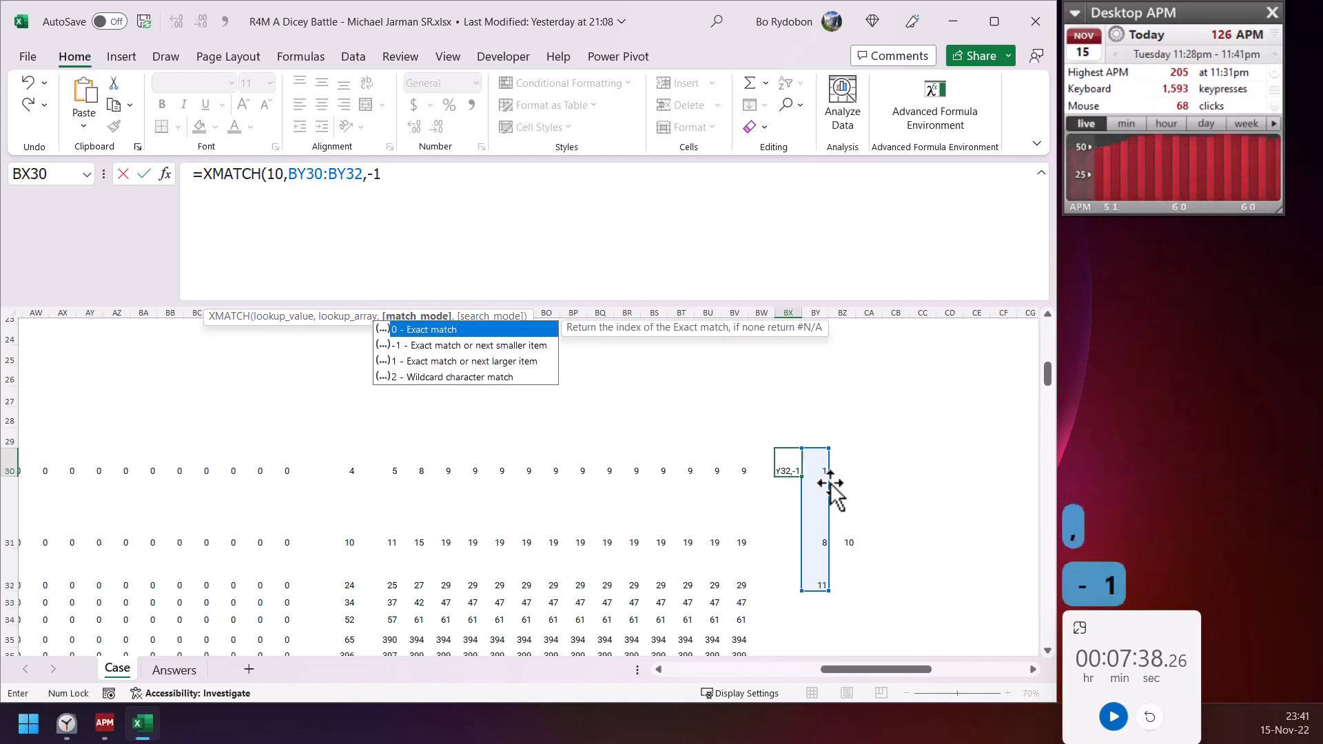
{"action": "type", "text": ")"}
{"action": "key", "text": "ctrl+Return"}
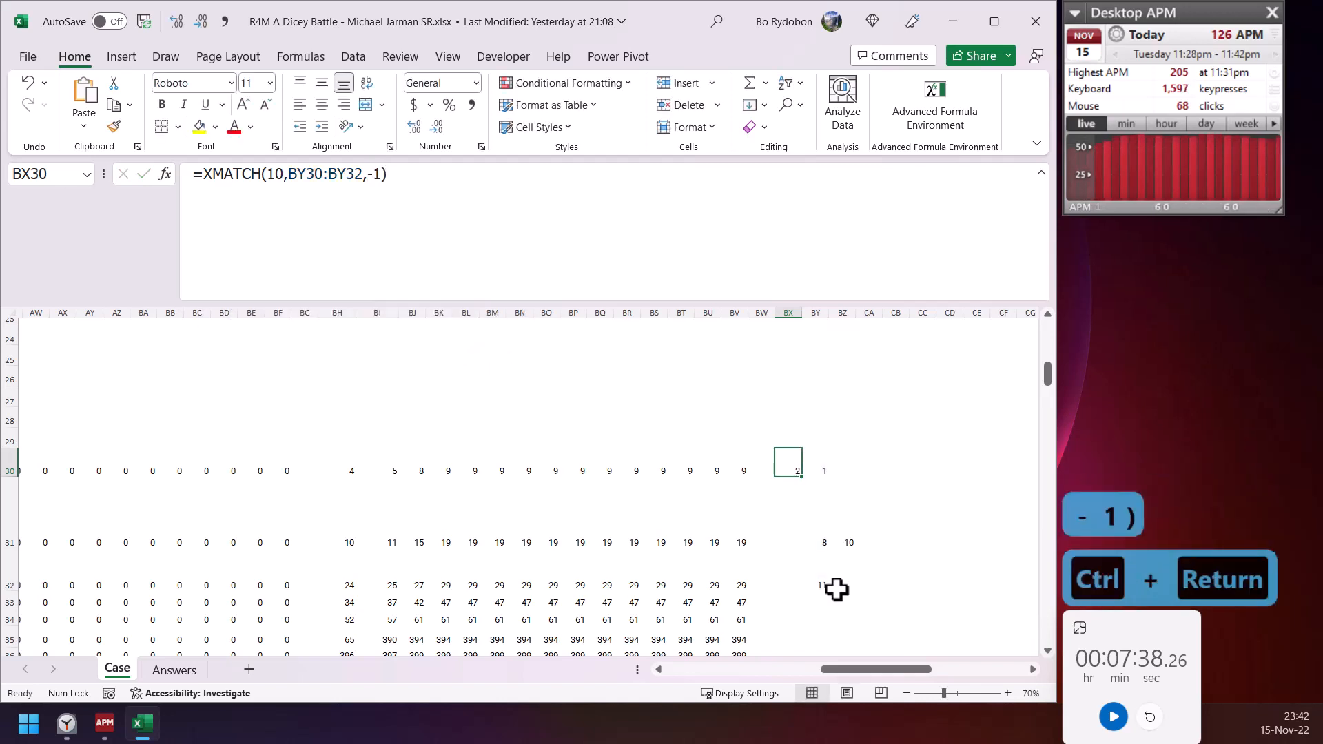
- Set BZ31 to 9 and BY32 to 10, and check the XMATCH result in BX30
{"action": "left_click", "coordinate": [824, 585]}
{"action": "left_click", "coordinate": [847, 546]}
{"action": "type", "text": "9"}
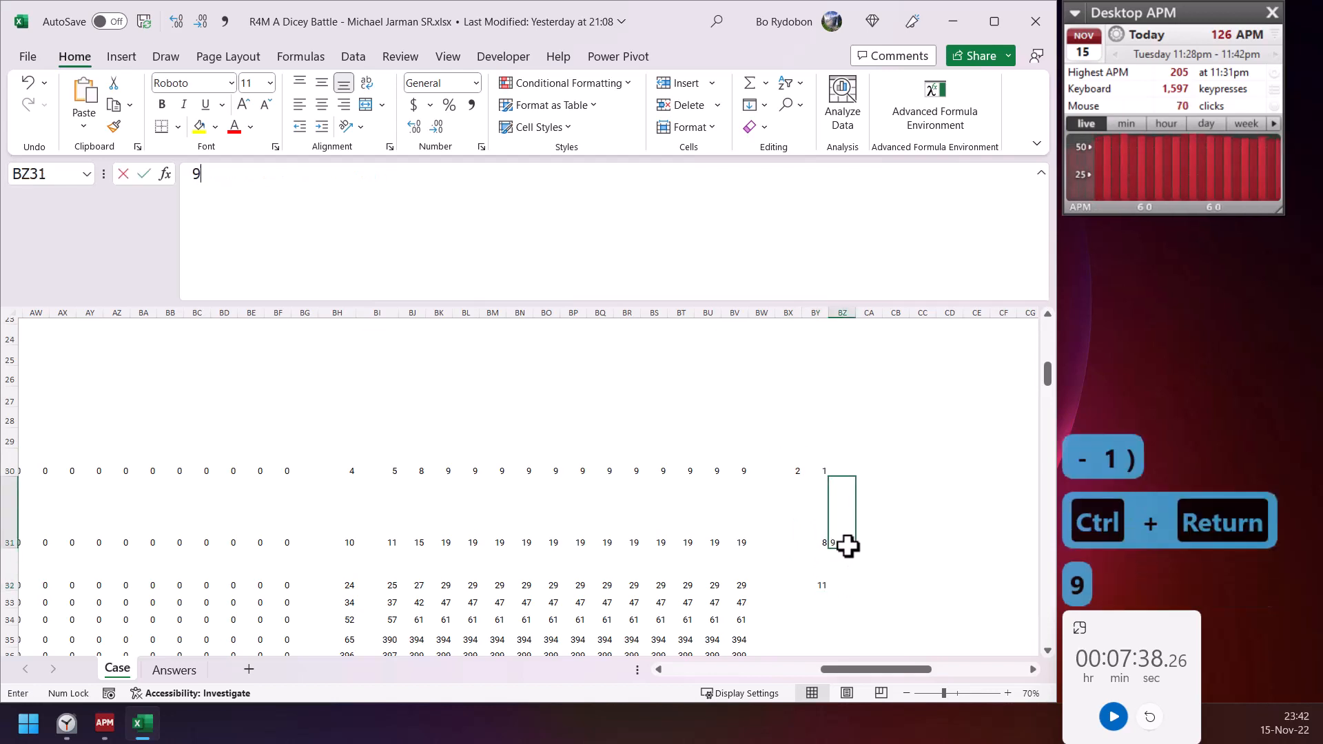
{"action": "key", "text": "Down"}
{"action": "key", "text": "Left"}
{"action": "type", "text": "10"}
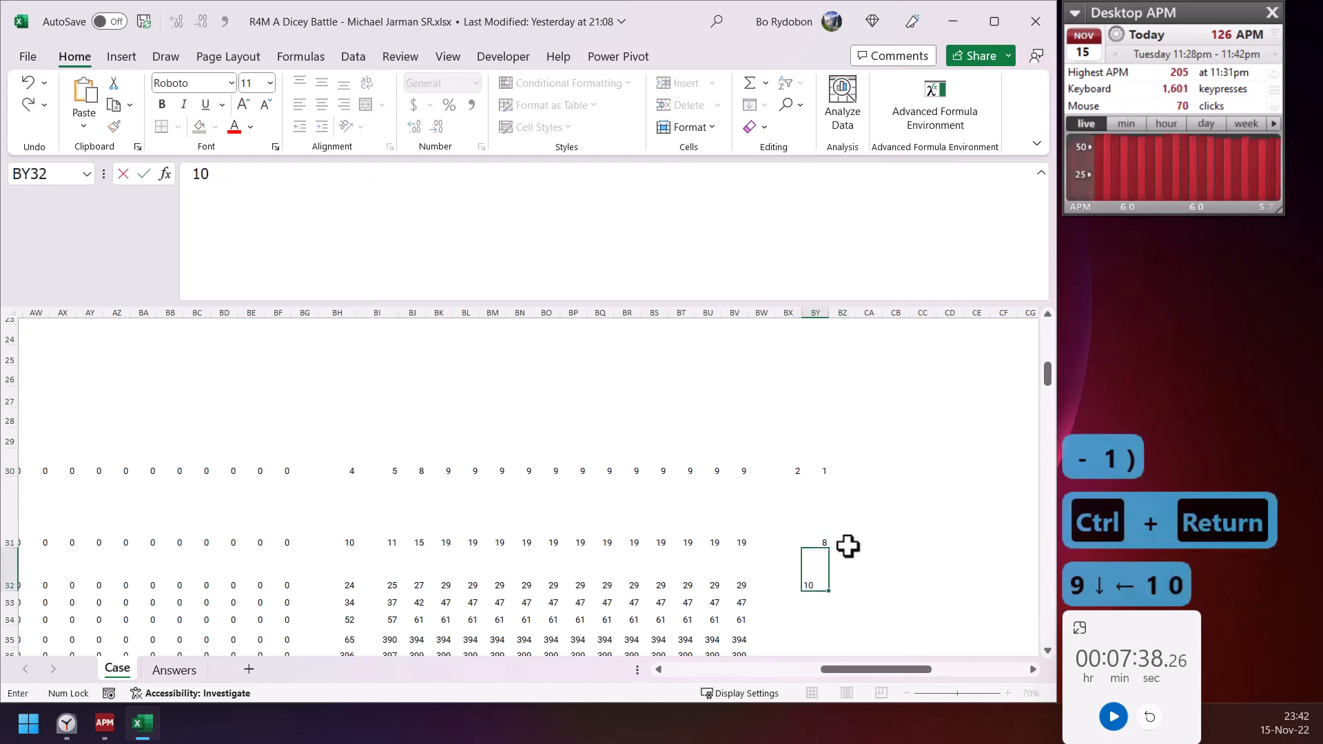
{"action": "key", "text": "Return"}
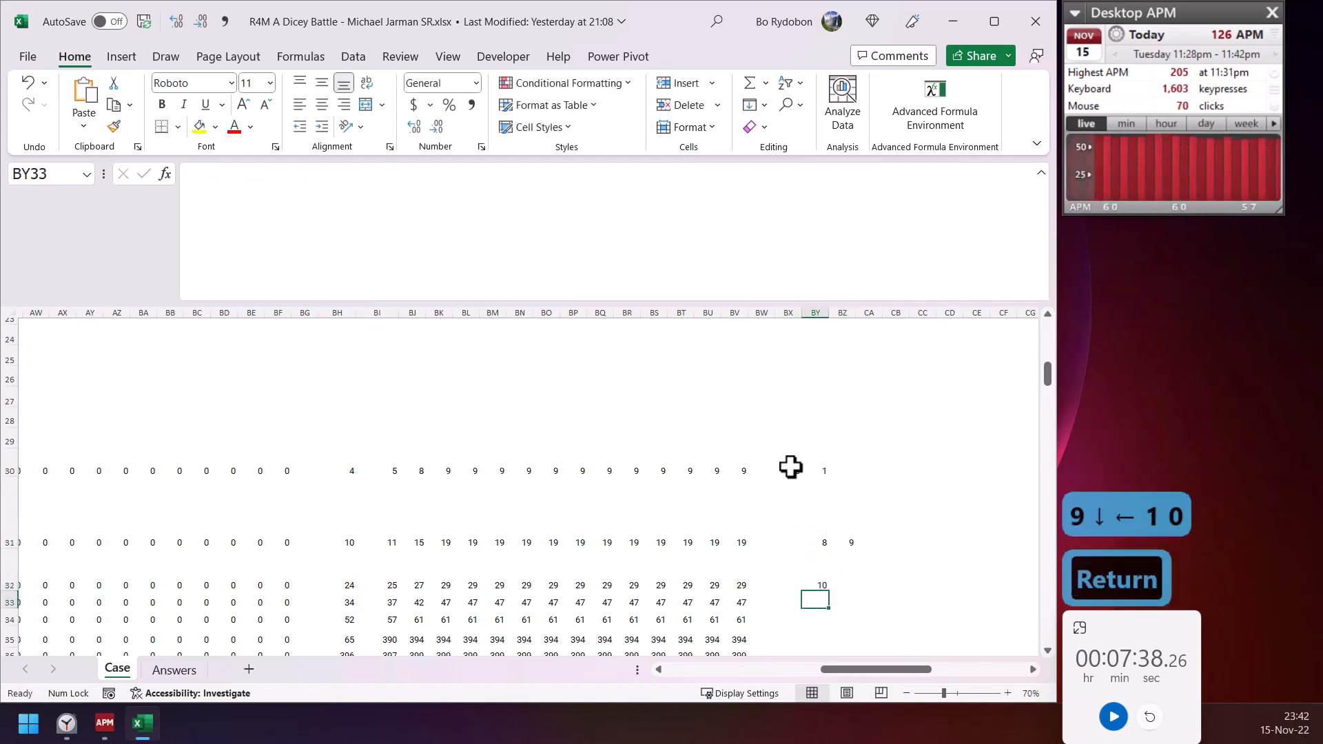
{"action": "left_click", "coordinate": [790, 467]}
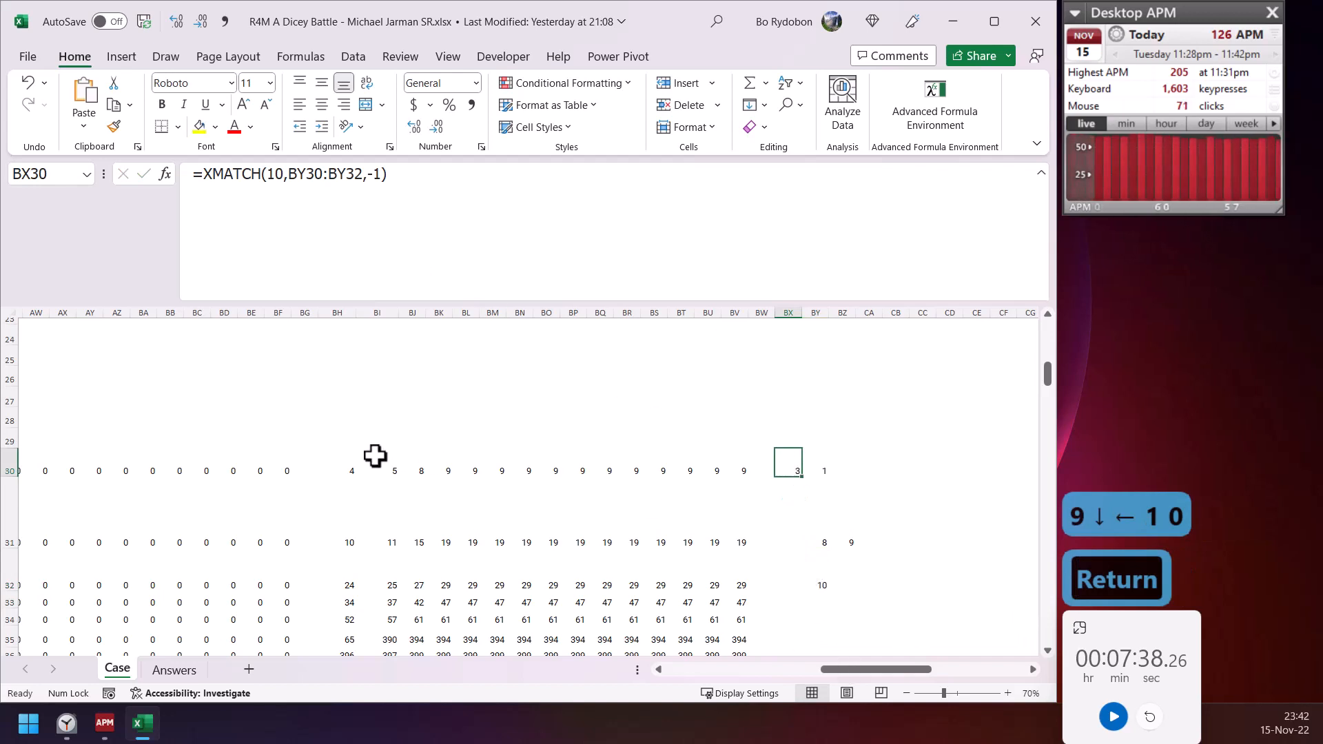
- Clear the XMATCH test formula and sample values from the range BX30:CA32
{"action": "left_click", "coordinate": [350, 466]}
{"action": "left_click_drag", "start_coordinate": [792, 467], "coordinate": [869, 585]}
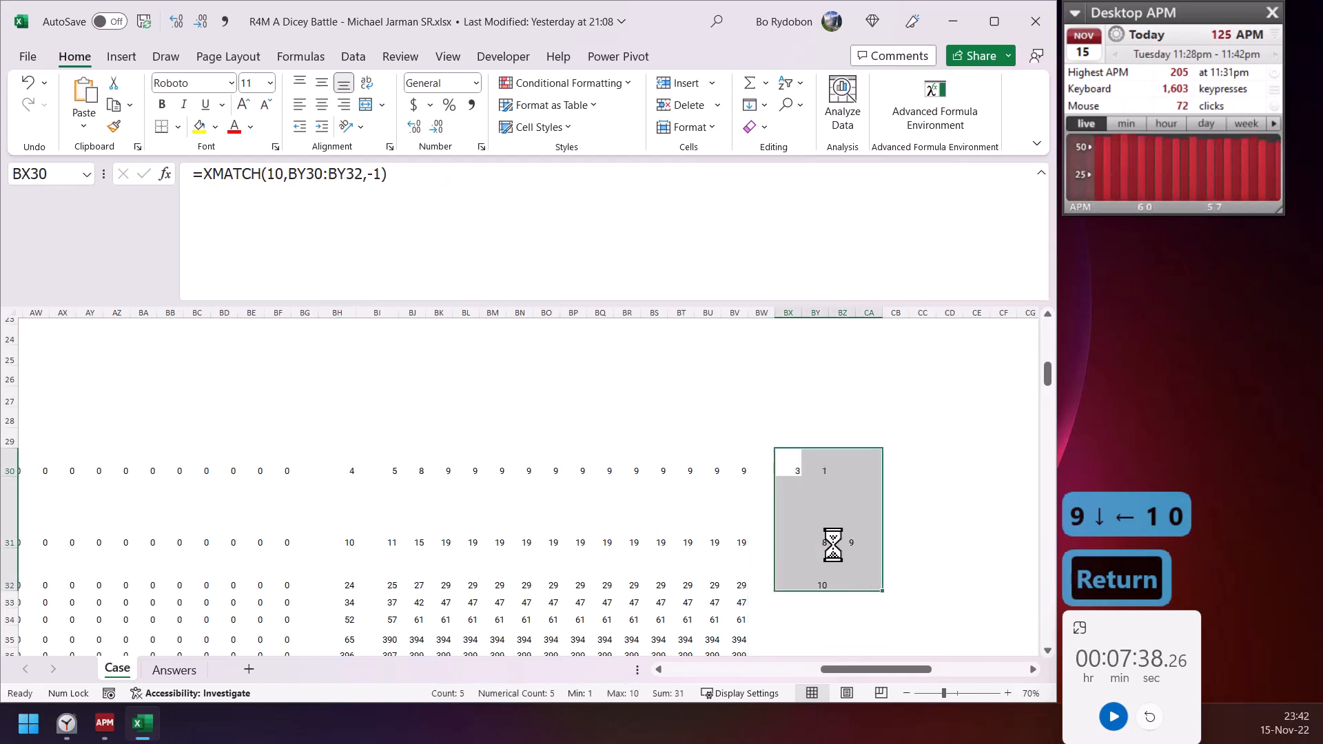
{"action": "key", "text": "Delete"}
- Copy the SCAN running score formula text from BH30 and paste it into the empty cell BX30
{"action": "left_click", "coordinate": [341, 476]}
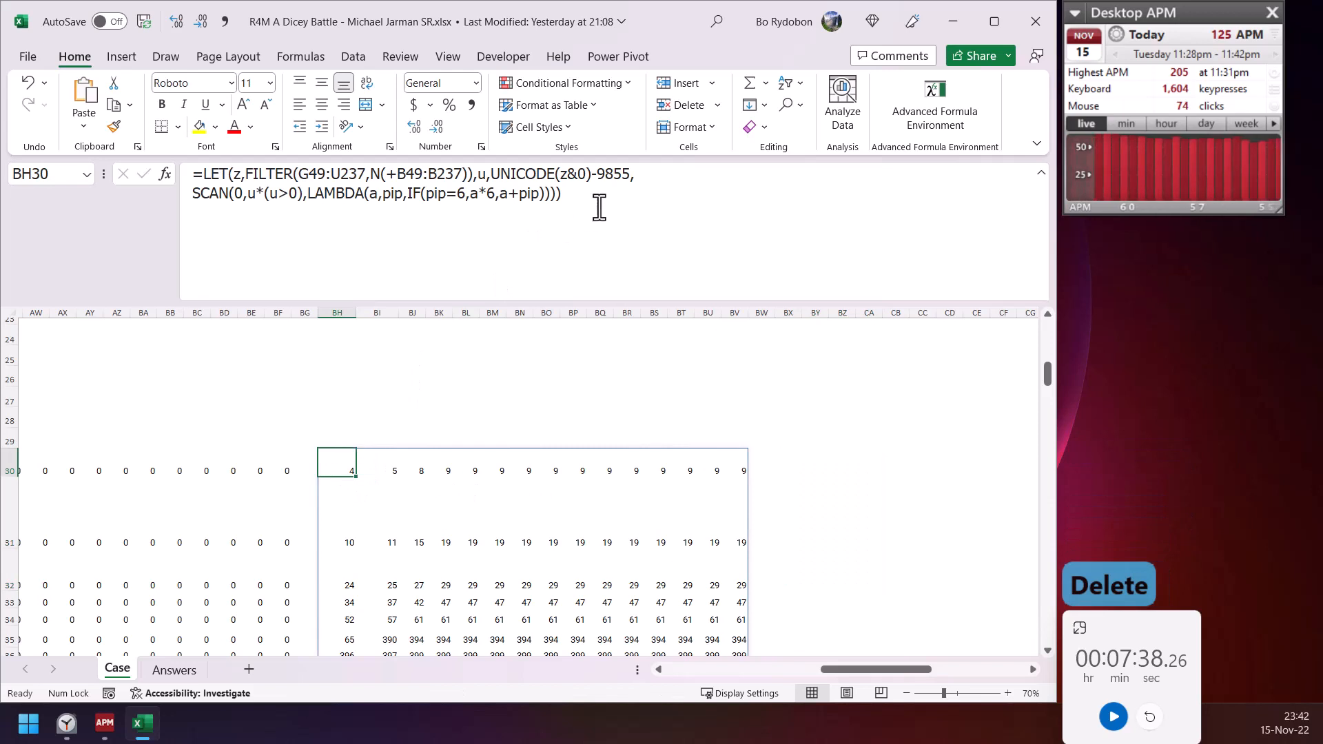
{"action": "left_click_drag", "start_coordinate": [599, 206], "coordinate": [194, 173]}
{"action": "key", "text": "ctrl+c"}
{"action": "key", "text": "Escape"}
{"action": "left_click", "coordinate": [785, 465]}
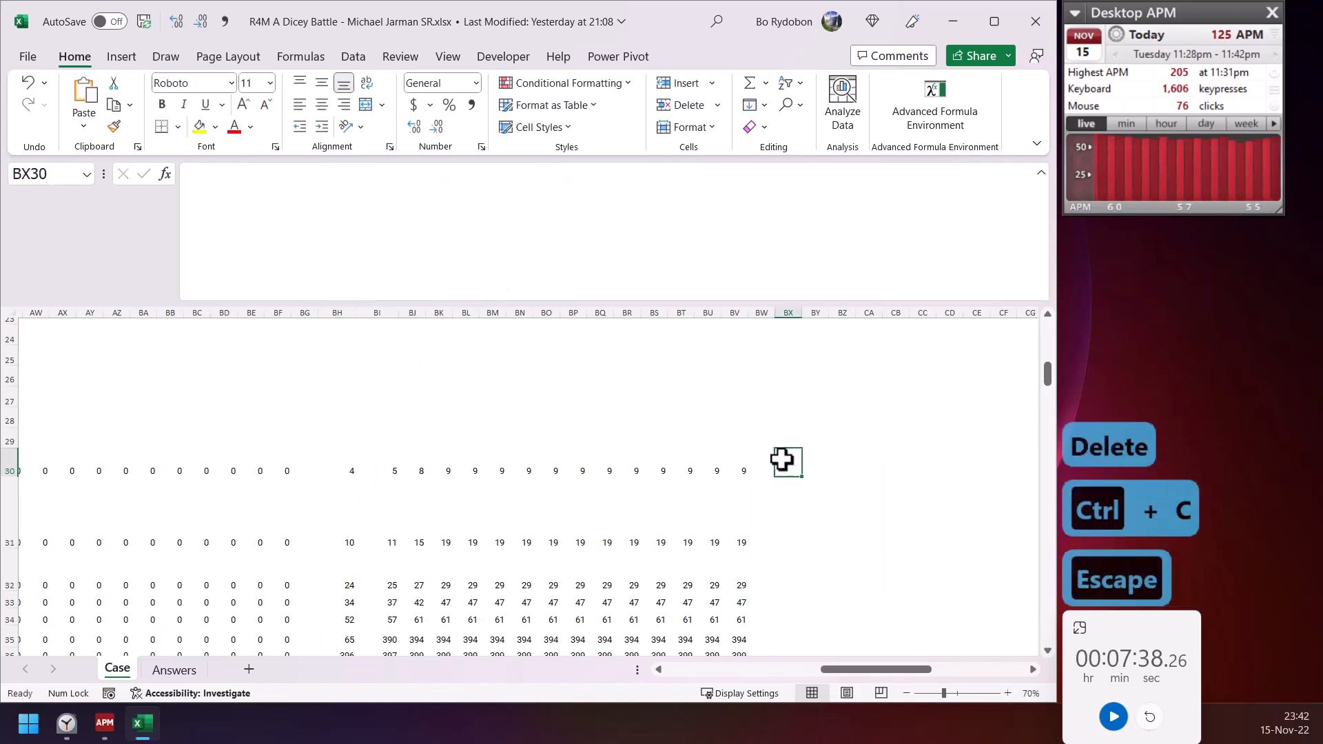
{"action": "left_click", "coordinate": [589, 246]}
{"action": "key", "text": "ctrl+v"}
- Wrap the SCAN part of the BX30 formula in TAKE(…,,1) to return only the first column of running scores
{"action": "left_click", "coordinate": [198, 202]}
{"action": "type", "text": "tak"}
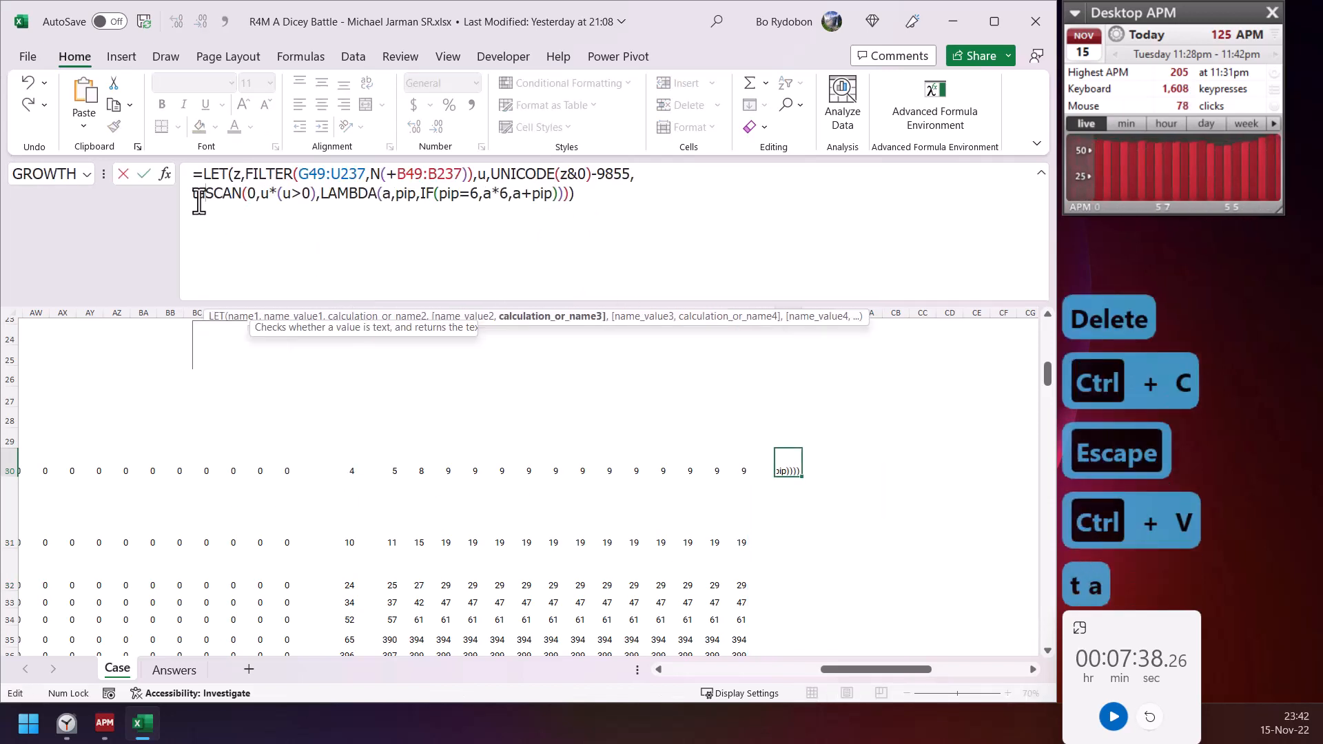
{"action": "key", "text": "Tab"}
{"action": "key", "text": "Left"}
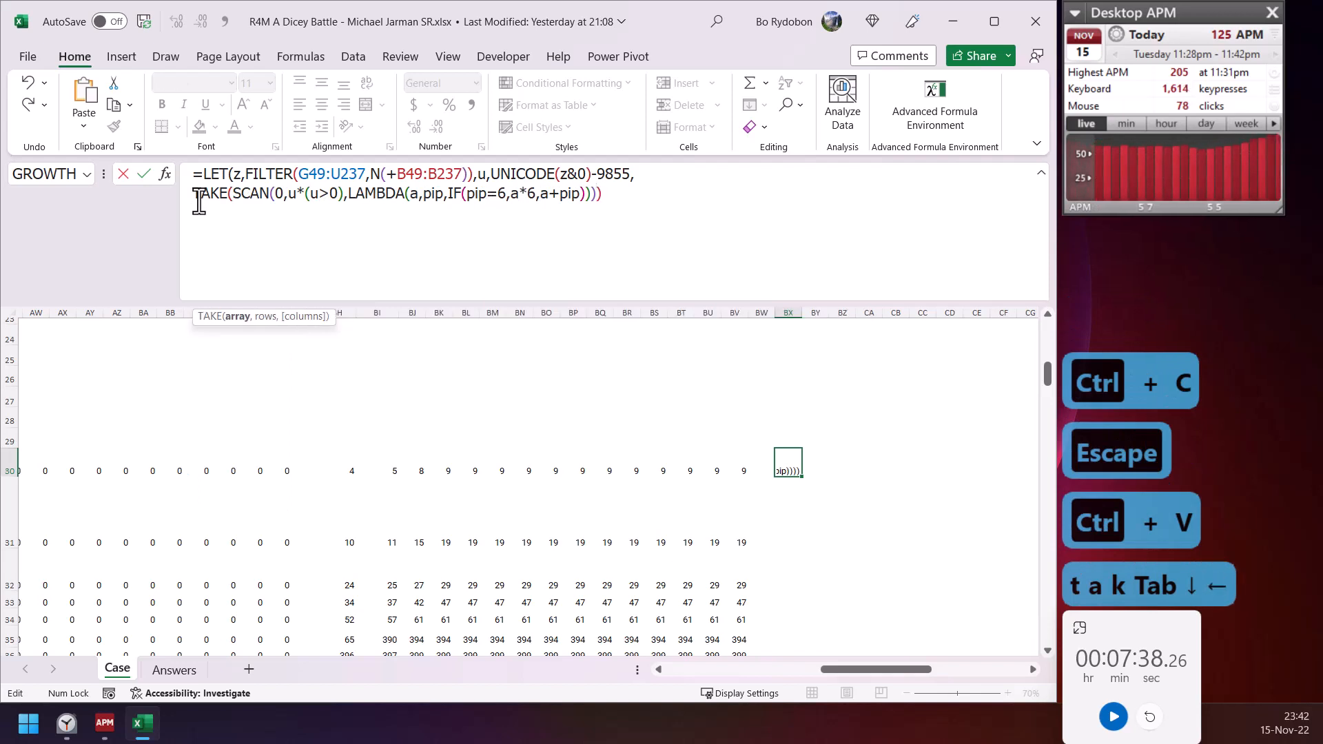
{"action": "type", "text": ",,1"}
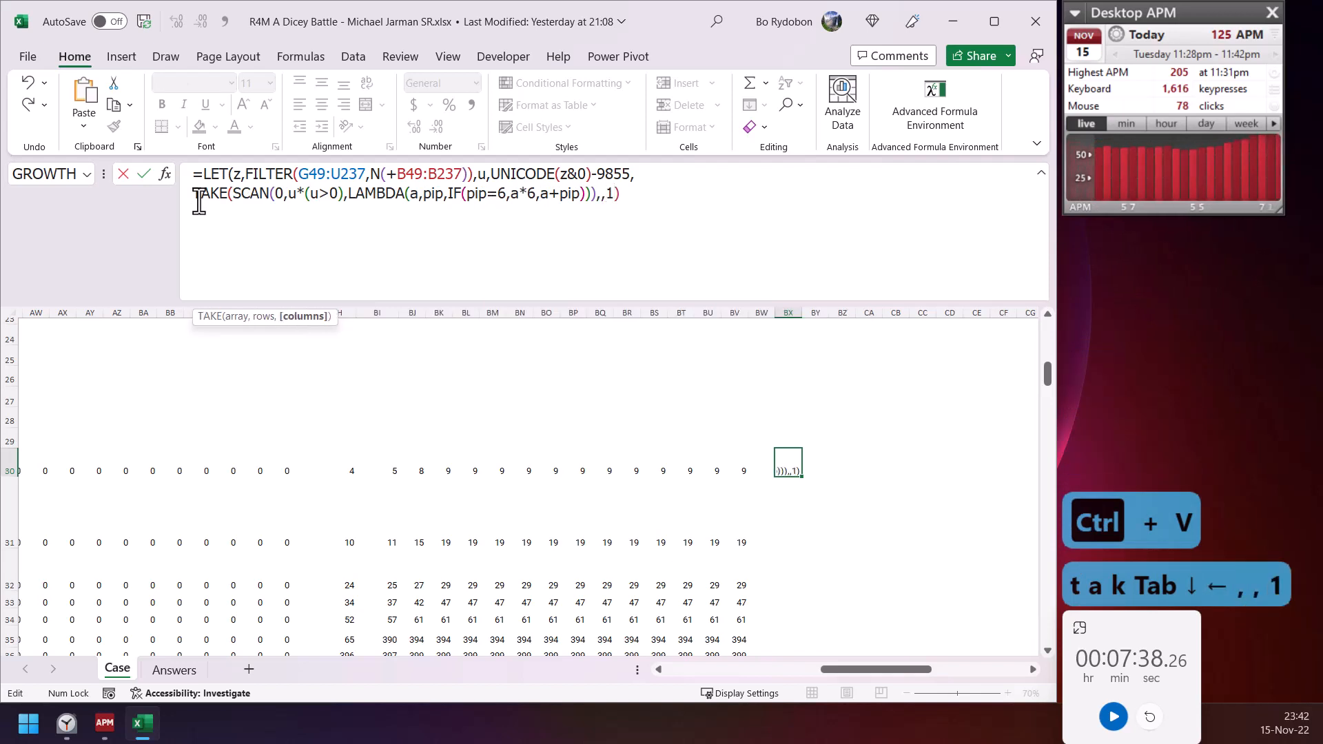
{"action": "type", "text": ")"}
{"action": "key", "text": "ctrl+Return"}
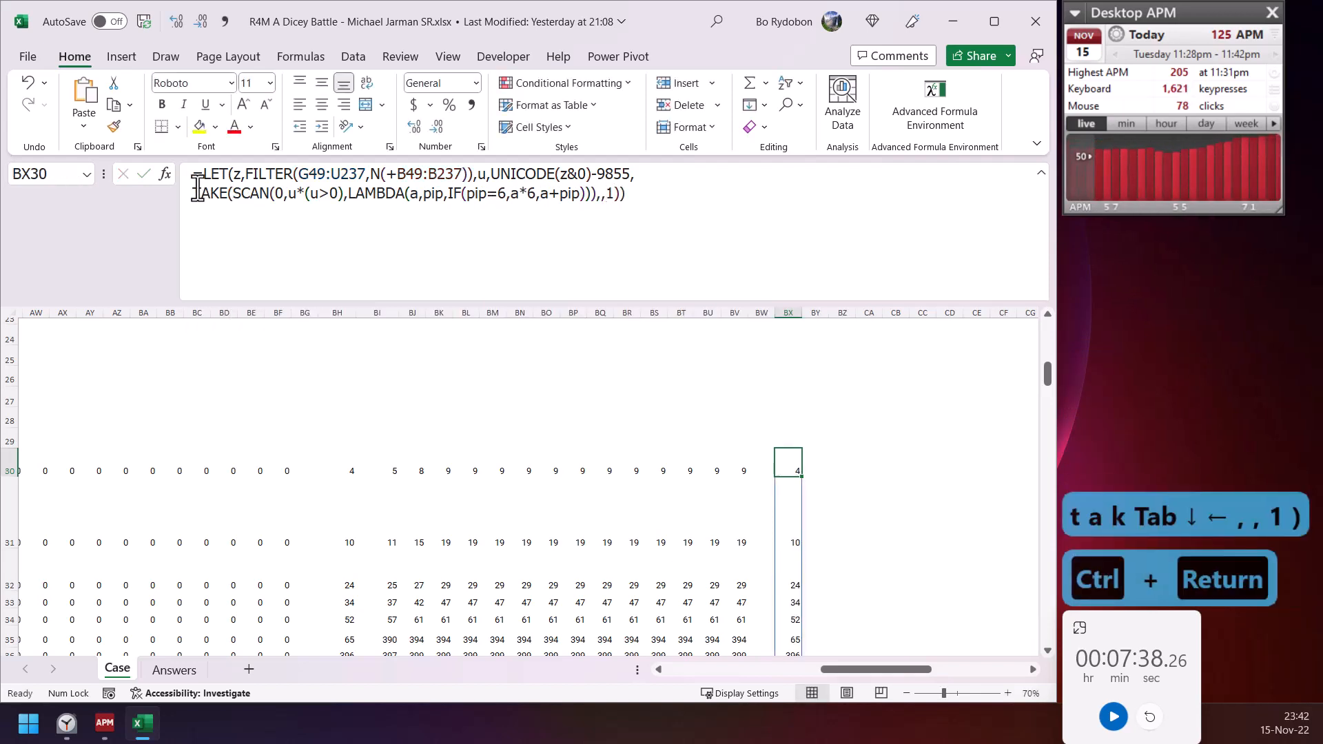
- Wrap the TAKE expression in BX30 in XMATCH with lookup value 10^6 and match mode -1
{"action": "left_click", "coordinate": [199, 193]}
{"action": "type", "text": "xm"}
{"action": "key", "text": "Tab"}
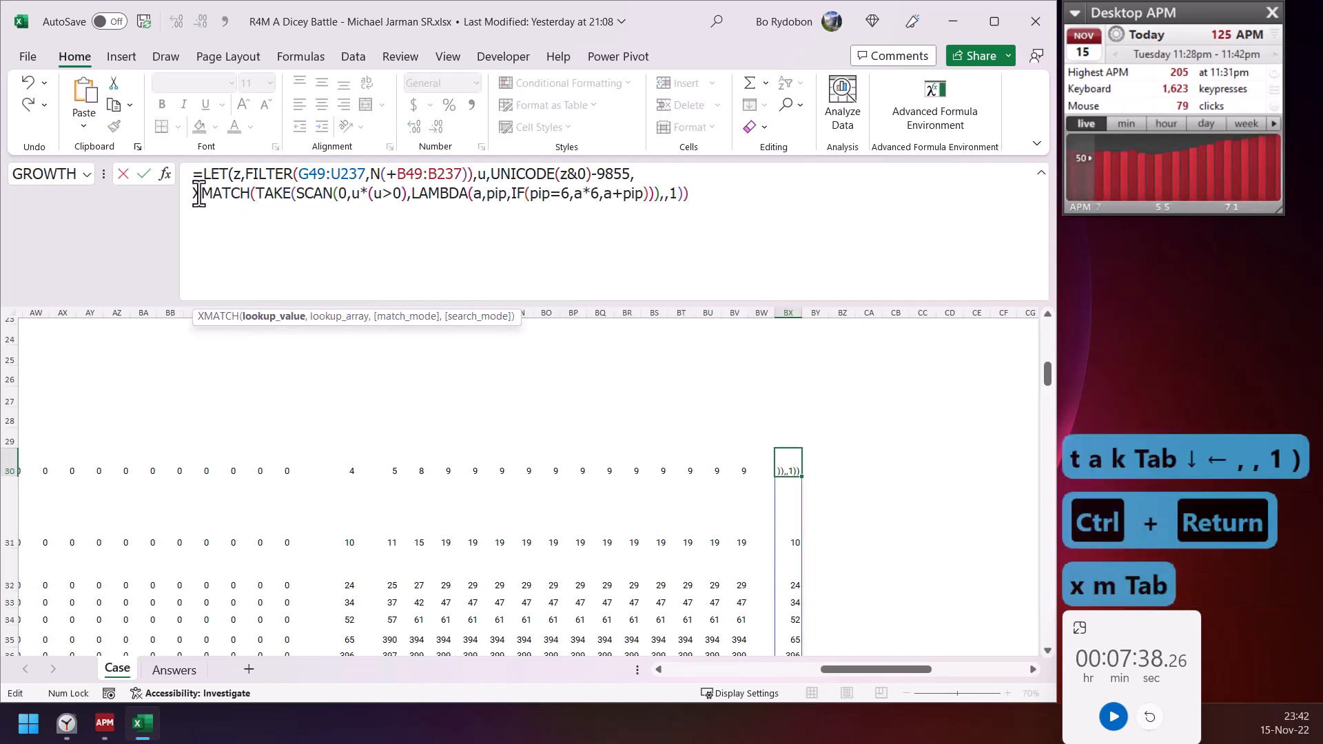
{"action": "type", "text": "10^6,"}
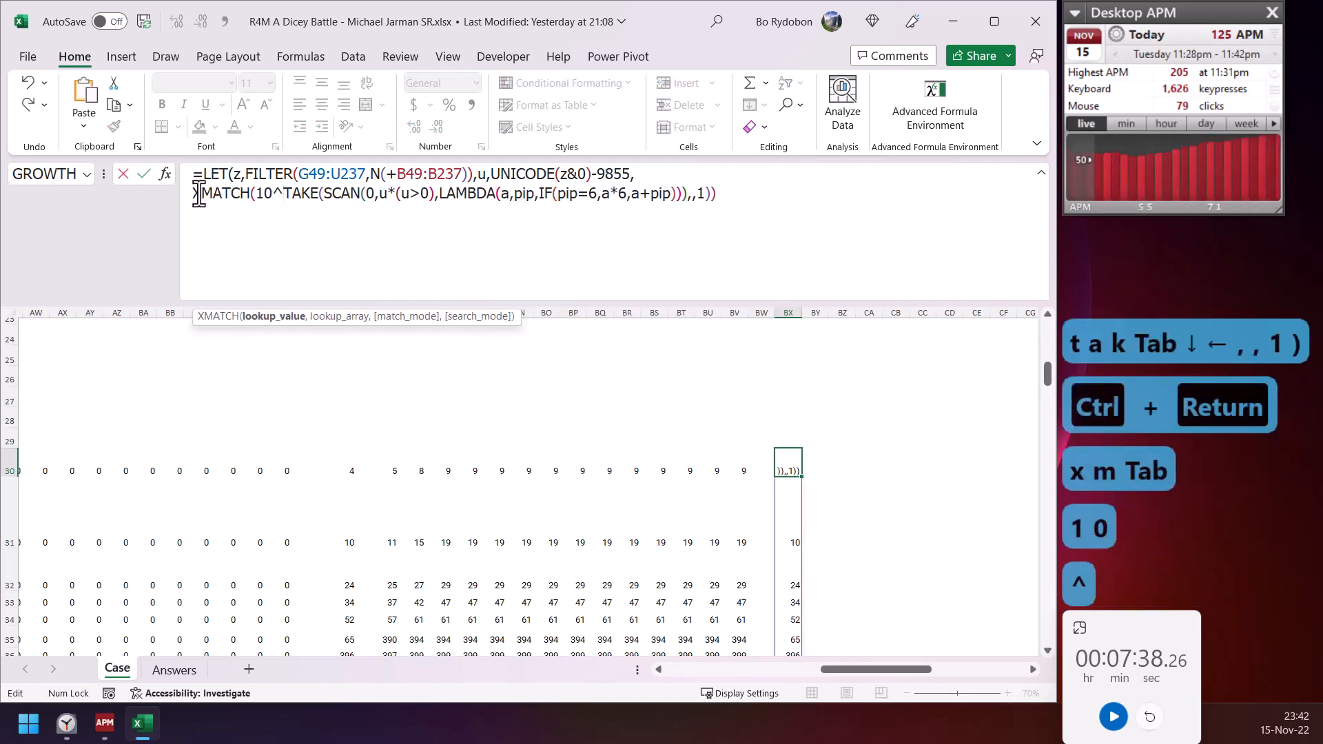
{"action": "key", "text": "Down"}
{"action": "key", "text": "Left"}
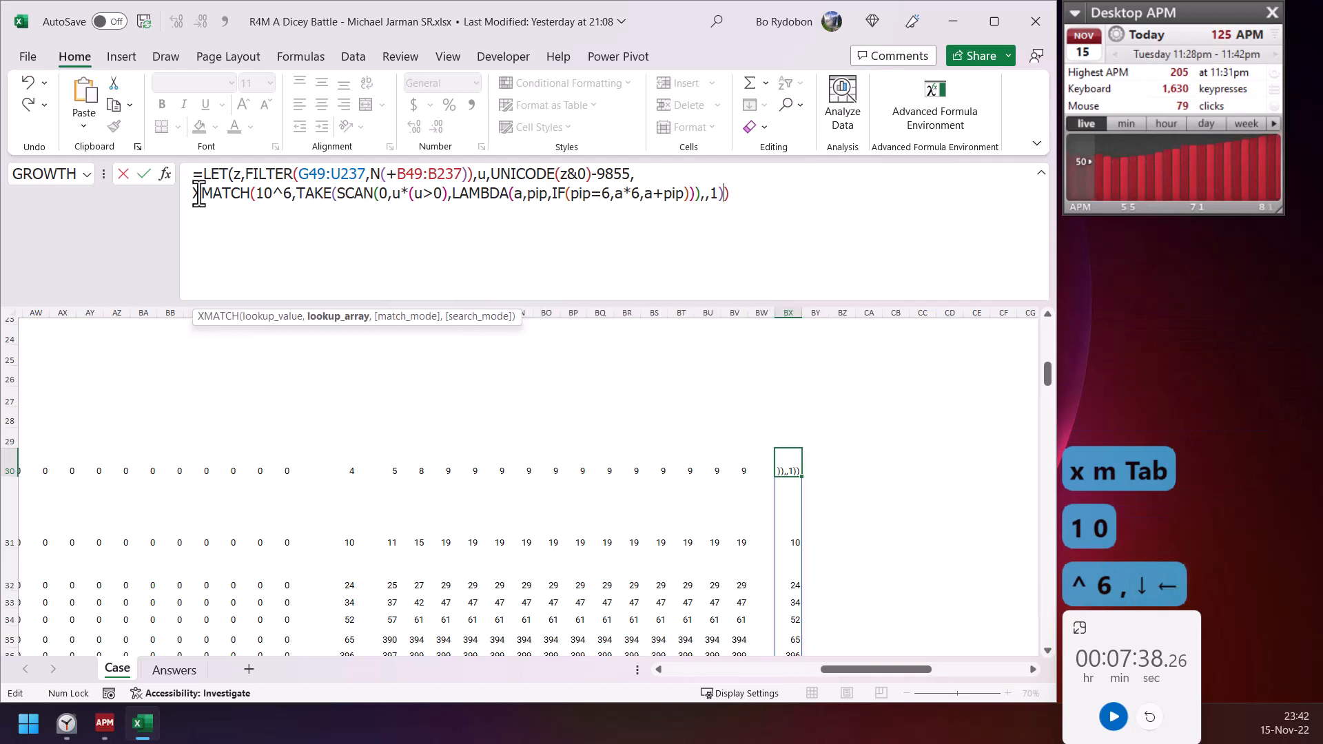
{"action": "type", "text": ","}
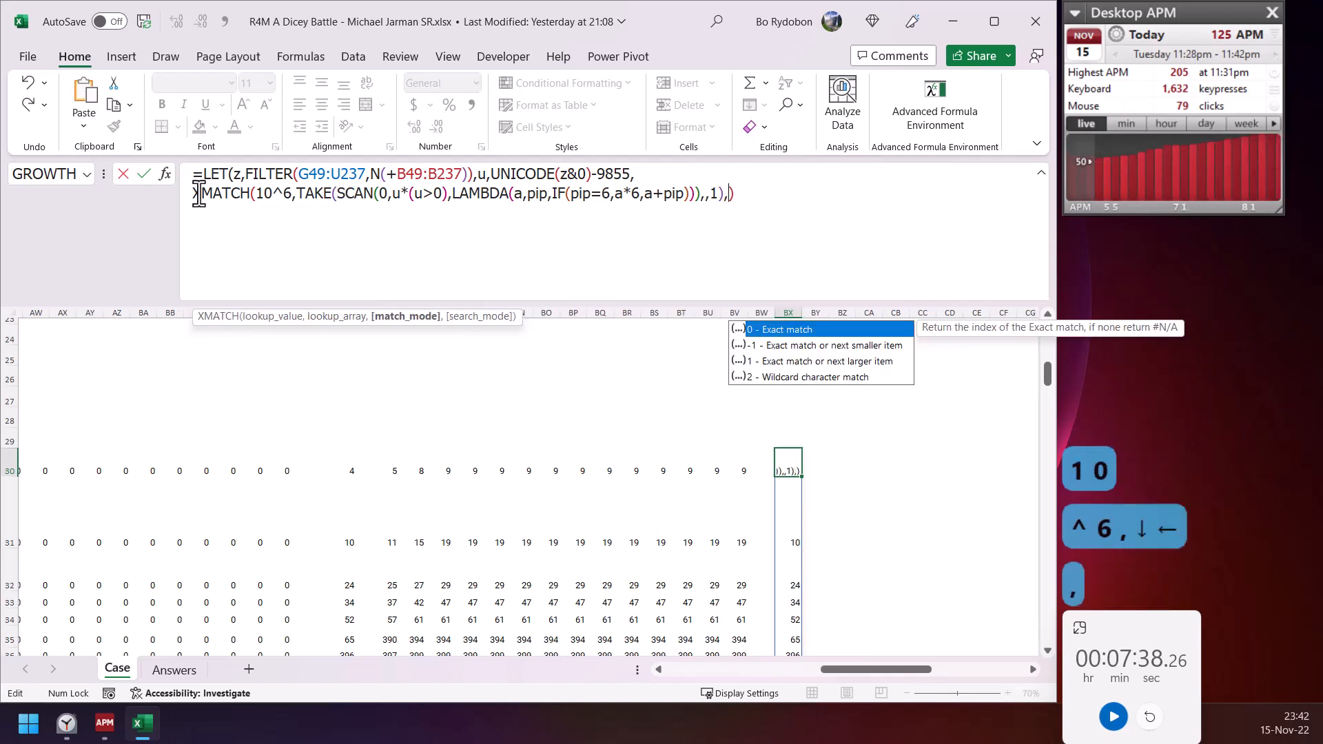
{"action": "type", "text": "-1)"}
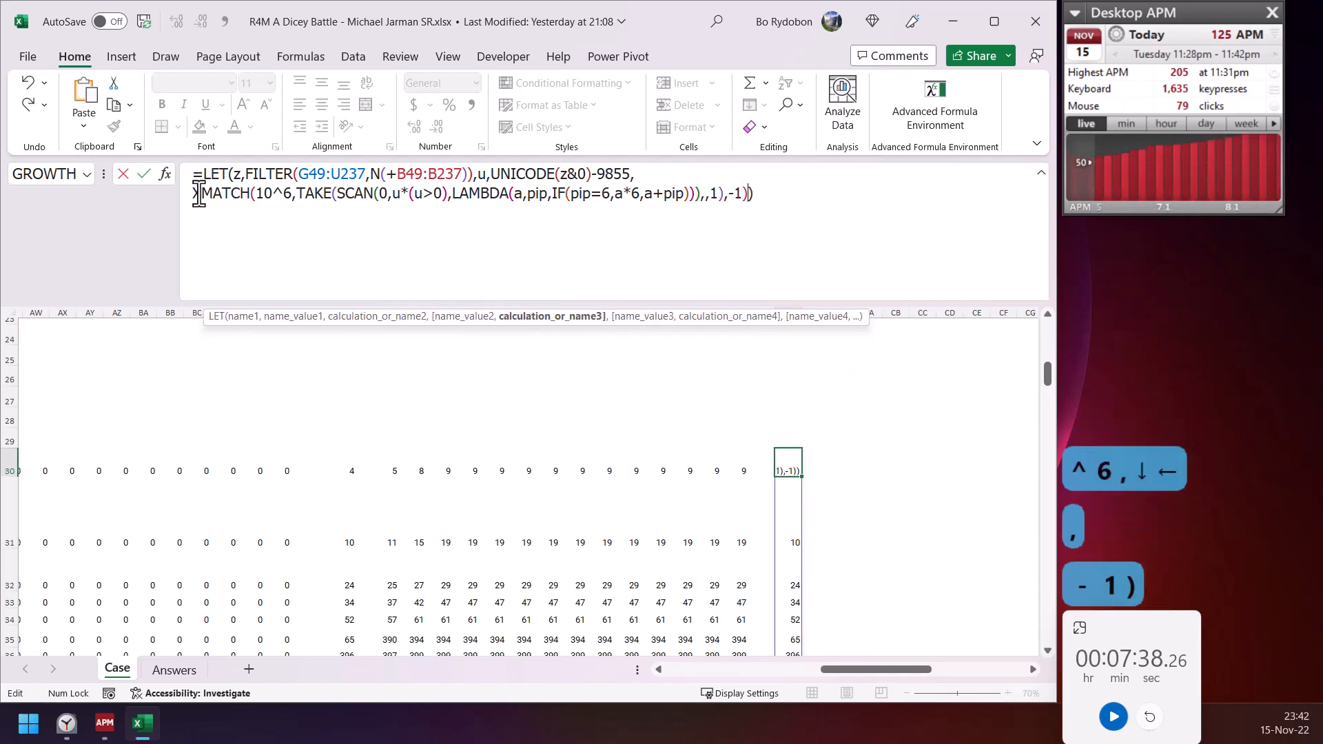
{"action": "key", "text": "ctrl+Return"}
- Copy the full LET formula text from BX30 and go back to the Bonus Questions table at A30
{"action": "left_click_drag", "start_coordinate": [844, 201], "coordinate": [26, 193]}
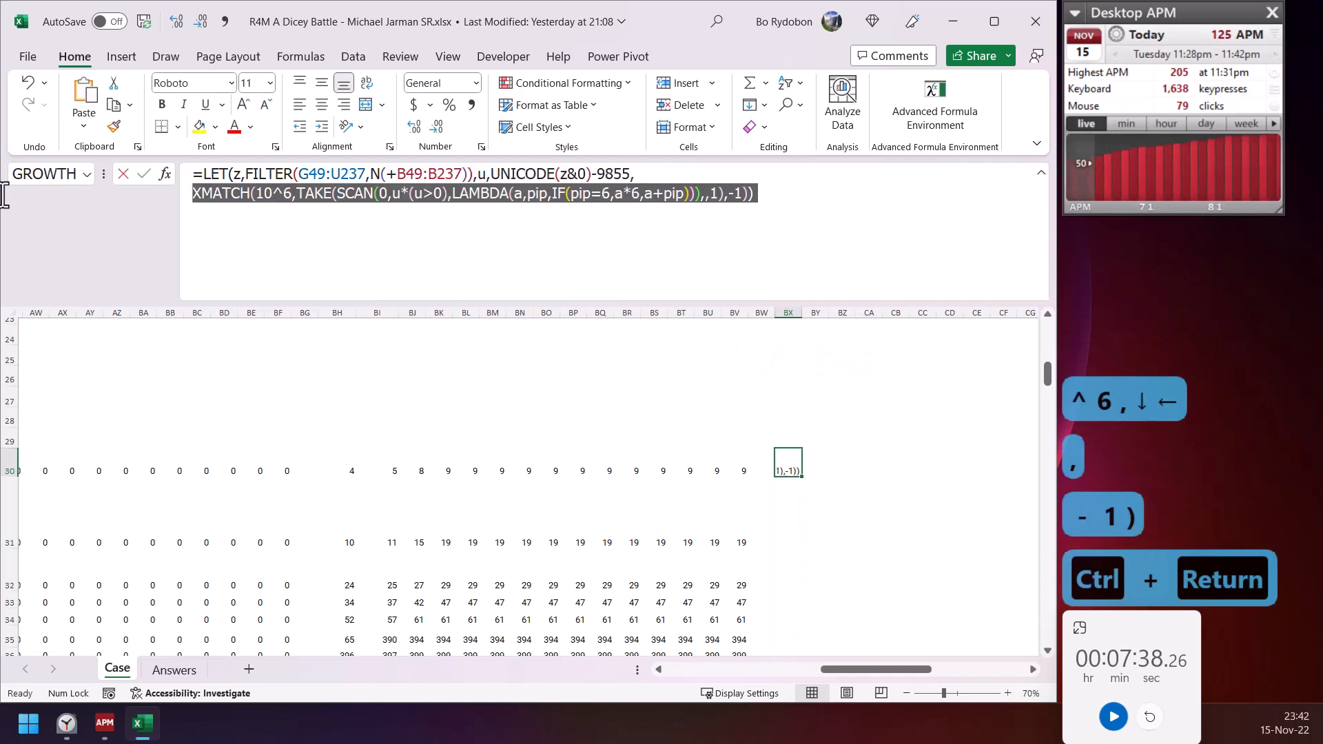
{"action": "key", "text": "ctrl+c"}
{"action": "left_click_drag", "start_coordinate": [804, 202], "coordinate": [17, 153]}
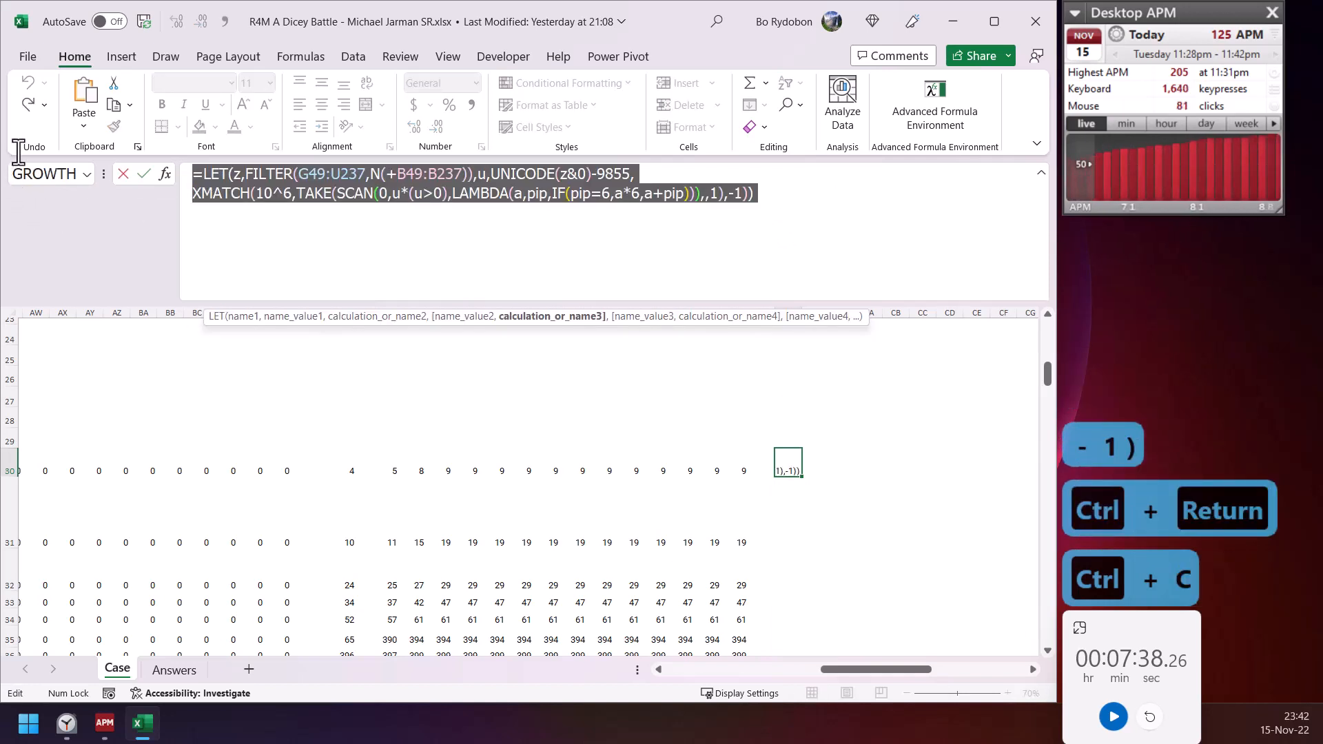
{"action": "key", "text": "ctrl+c"}
{"action": "left_click", "coordinate": [680, 668]}
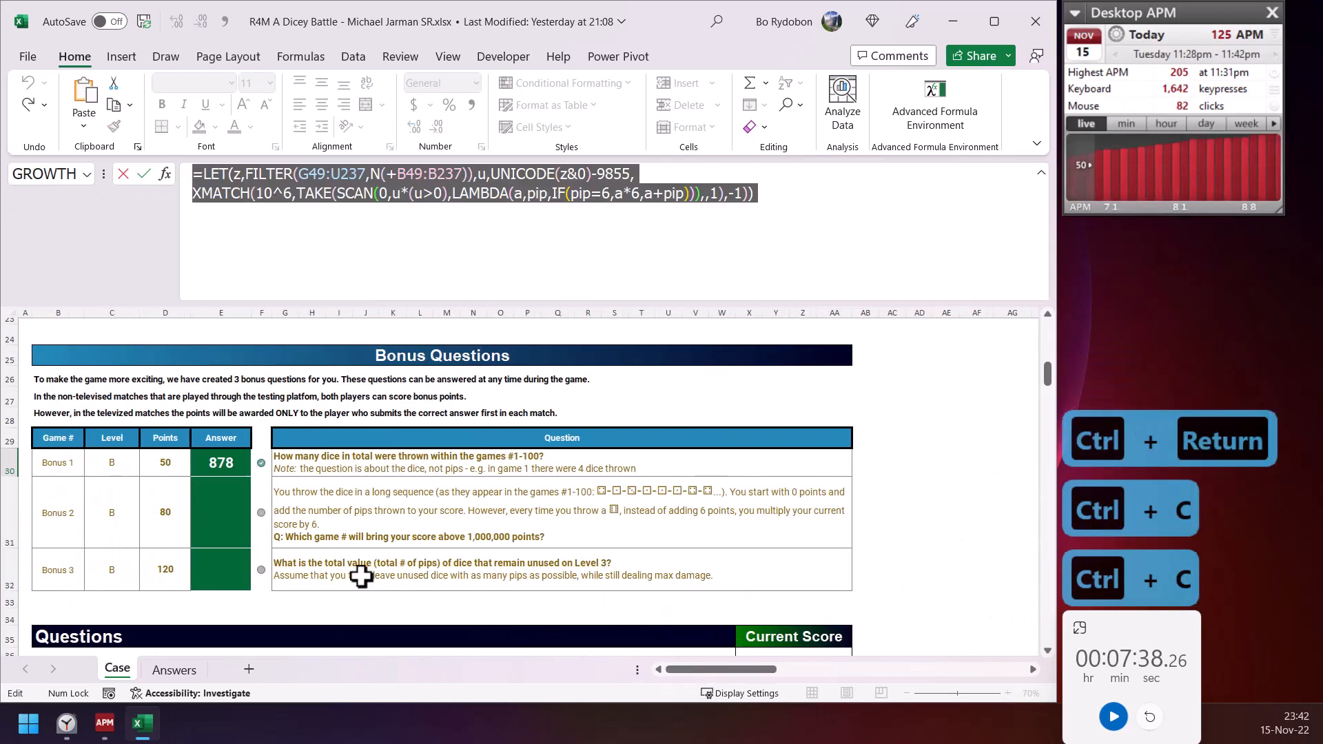
{"action": "left_click", "coordinate": [214, 506]}
{"action": "key", "text": "Escape"}
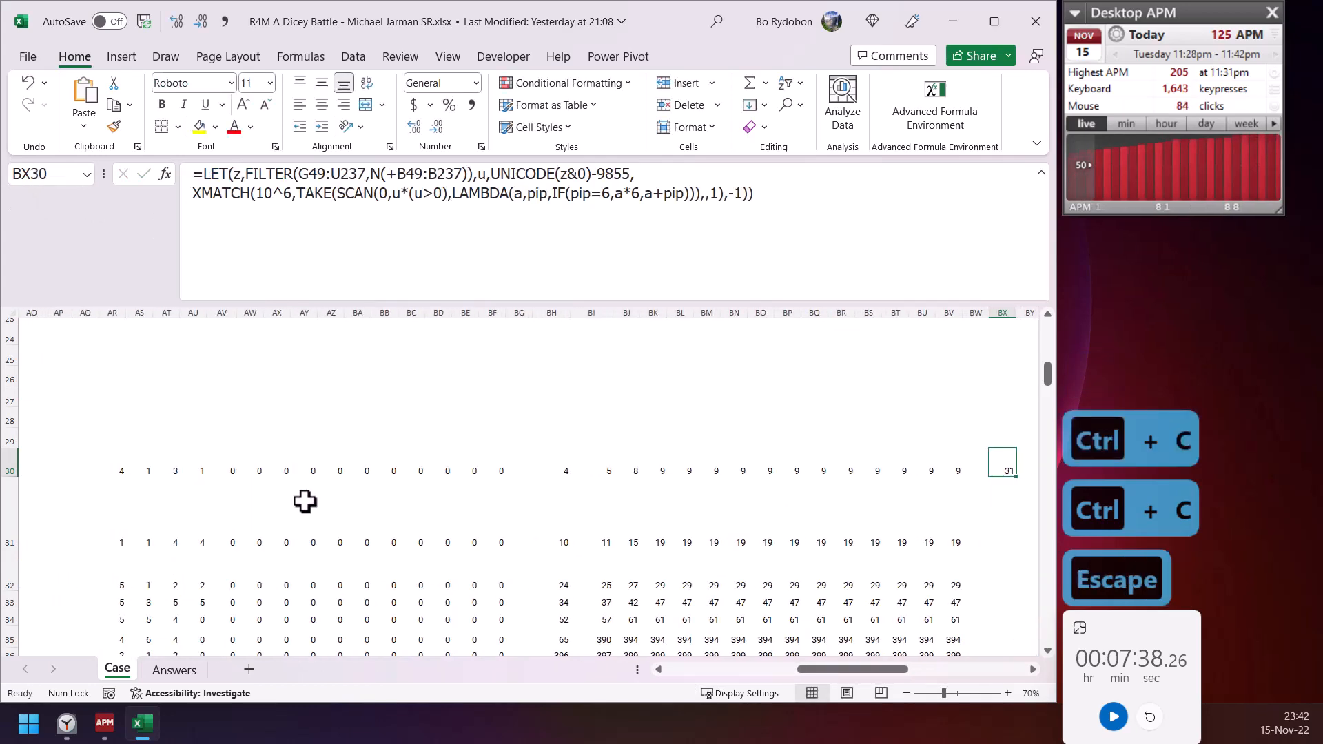
{"action": "key", "text": "ctrl+Left"}
{"action": "key", "text": "ctrl+Left"}
{"action": "key", "text": "ctrl+Left"}
{"action": "key", "text": "ctrl+Left"}
{"action": "key", "text": "ctrl+Left"}
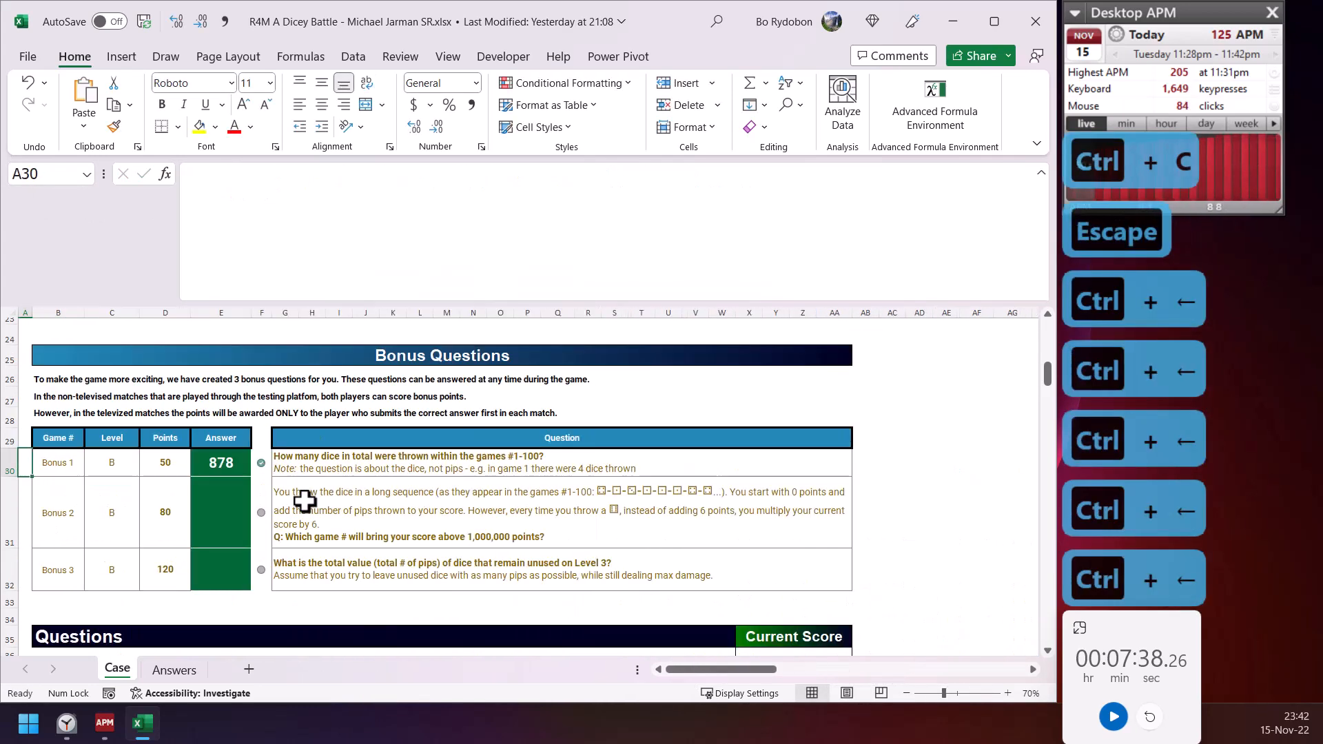
- Paste the Bonus 2 formula into E31, using SCAN and XMATCH to find the game whose score exceeds 10^6
{"action": "double_click", "coordinate": [231, 505]}
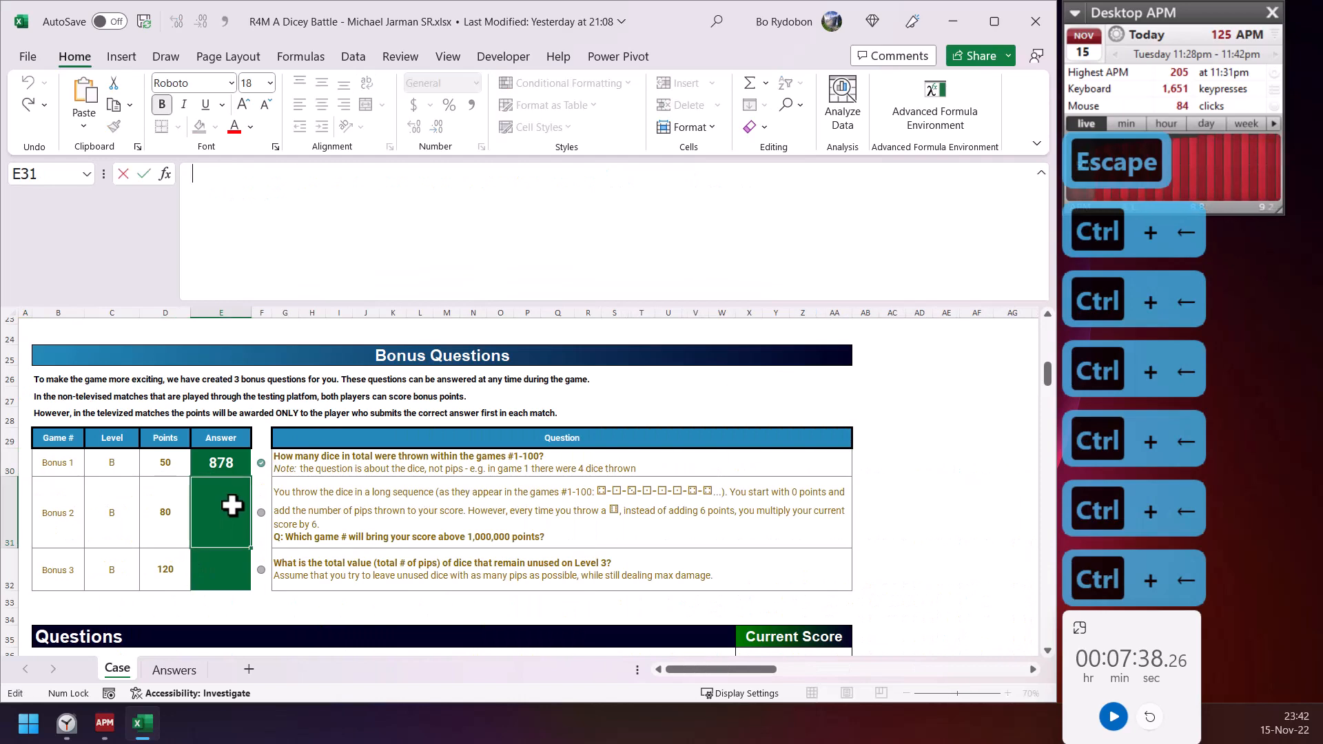
{"action": "key", "text": "ctrl+Return"}
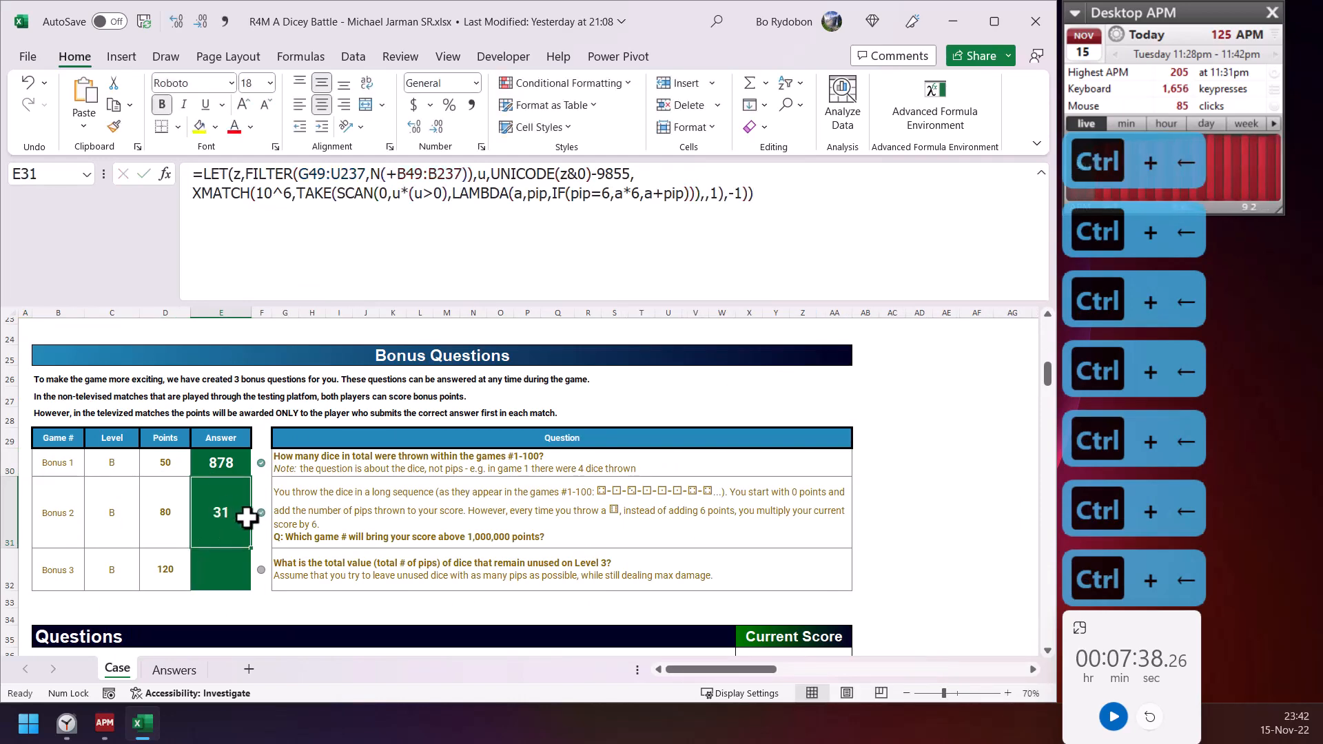
- Examine the Bonus 3 question about unused dice and the Level 3 games table with its three turns
{"action": "scroll", "coordinate": [266, 508], "scroll_direction": "down", "scroll_amount": 2}
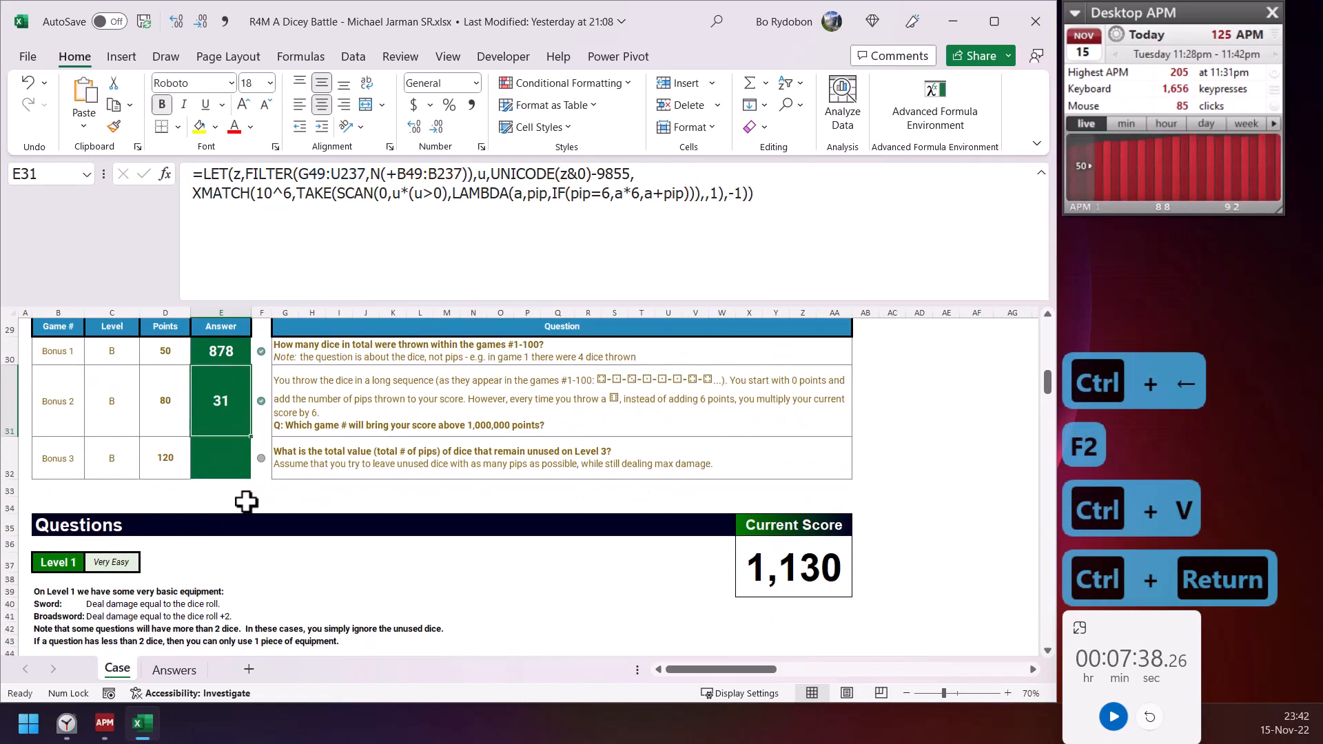
{"action": "left_click", "coordinate": [245, 500]}
{"action": "left_click", "coordinate": [229, 458]}
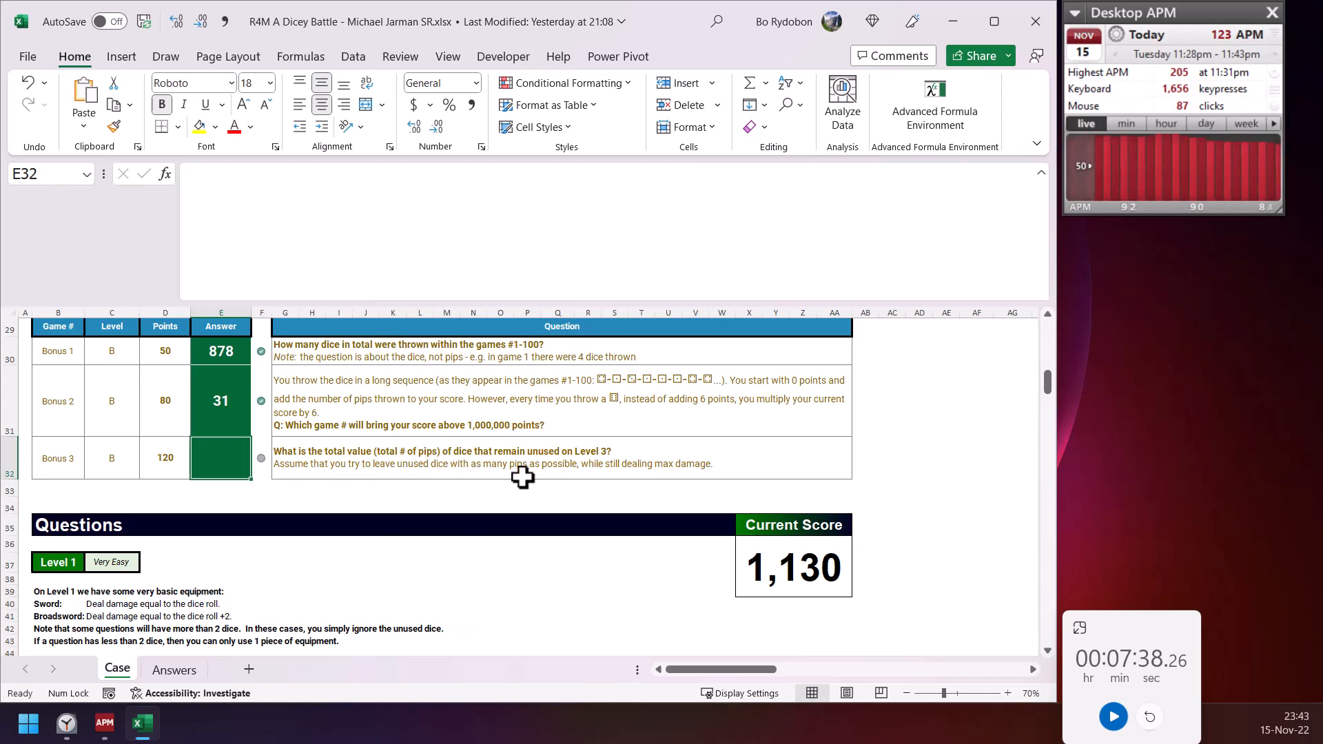
{"action": "scroll", "coordinate": [604, 477], "scroll_direction": "down", "scroll_amount": 3}
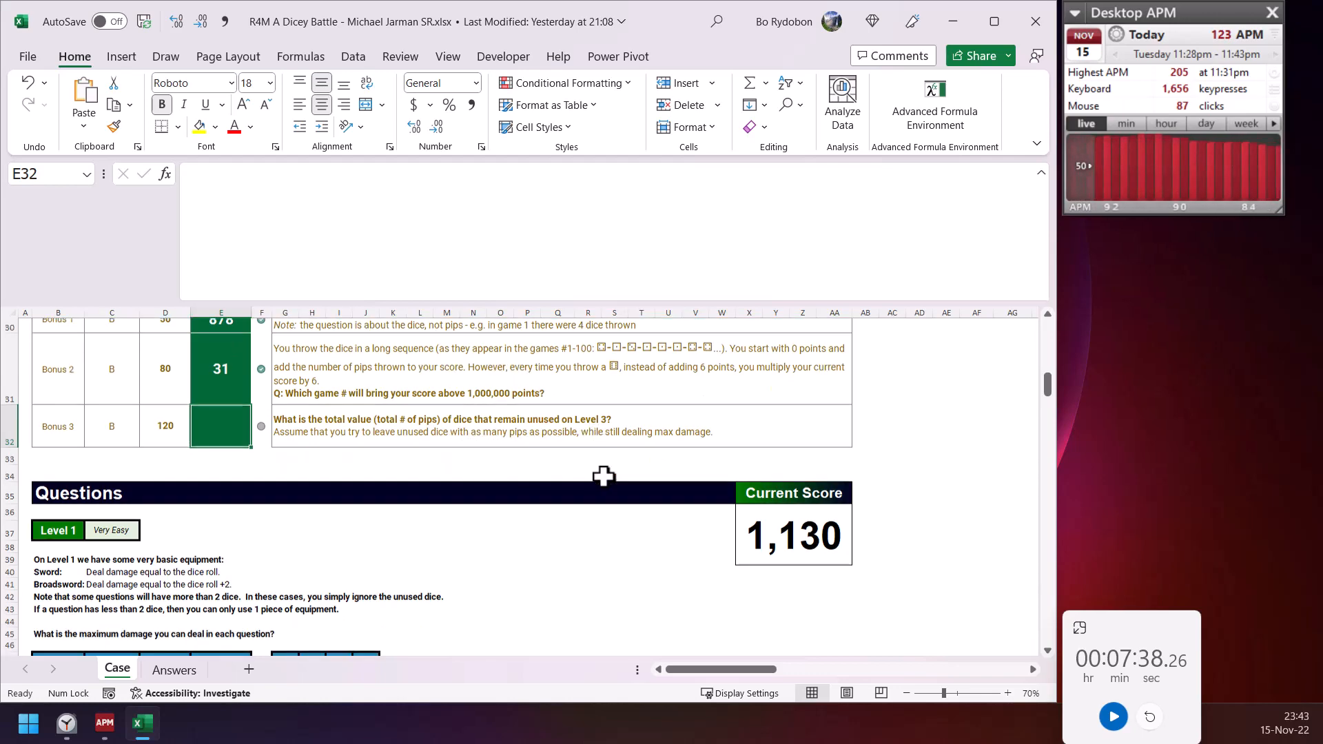
{"action": "scroll", "coordinate": [620, 456], "scroll_direction": "down", "scroll_amount": 15}
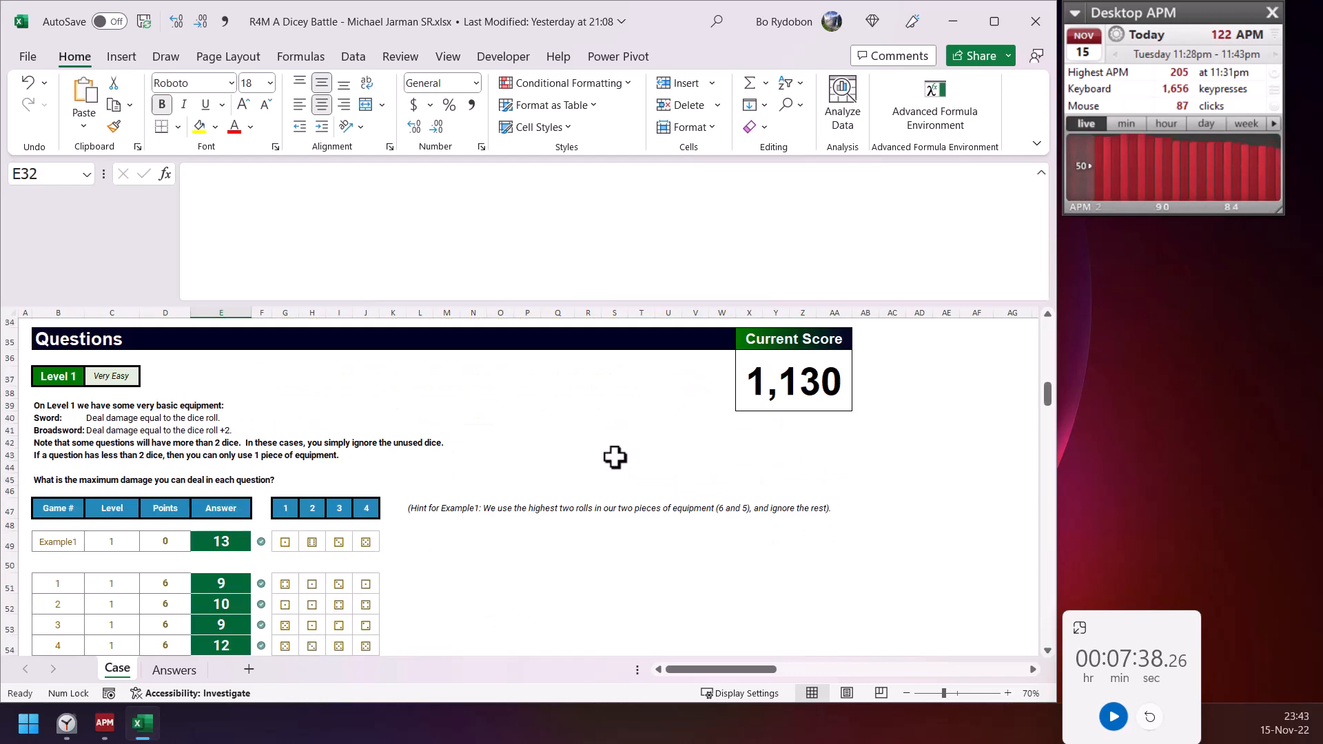
{"action": "scroll", "coordinate": [595, 474], "scroll_direction": "down", "scroll_amount": 12}
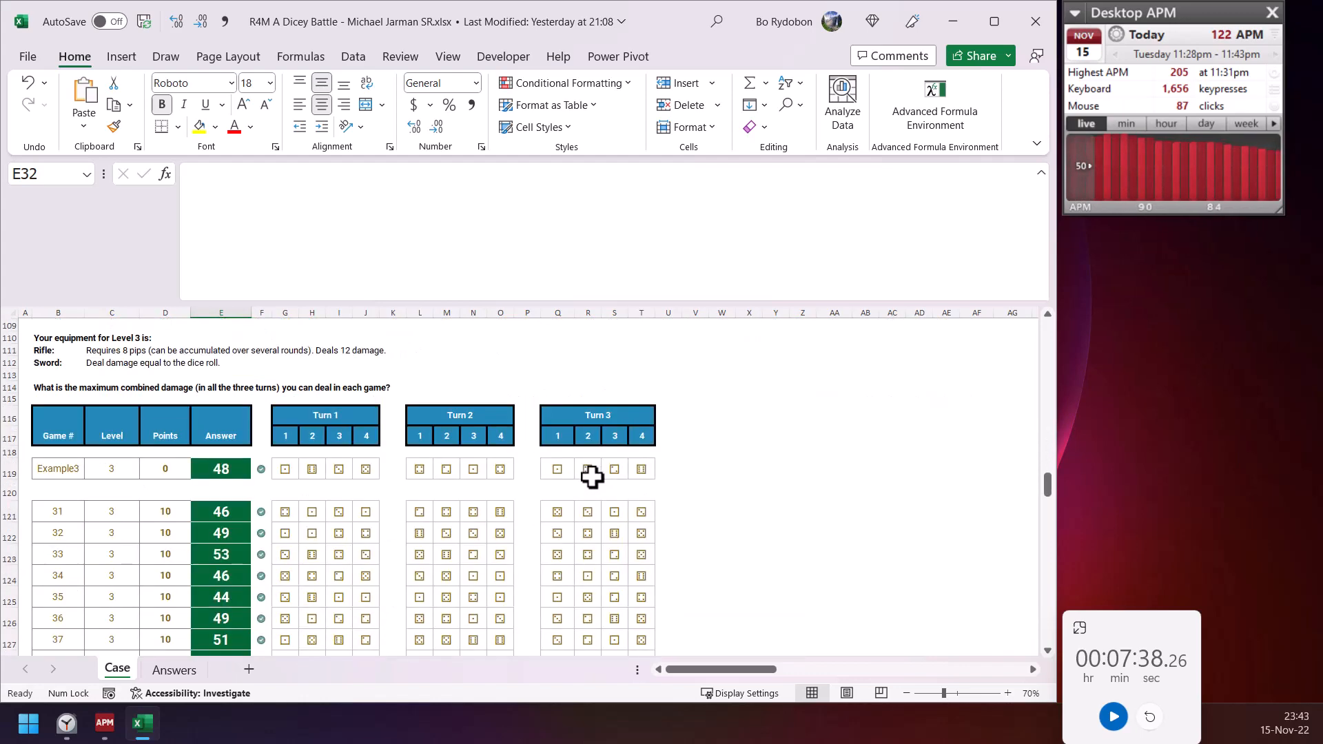
{"action": "scroll", "coordinate": [594, 480], "scroll_direction": "up", "scroll_amount": 6}
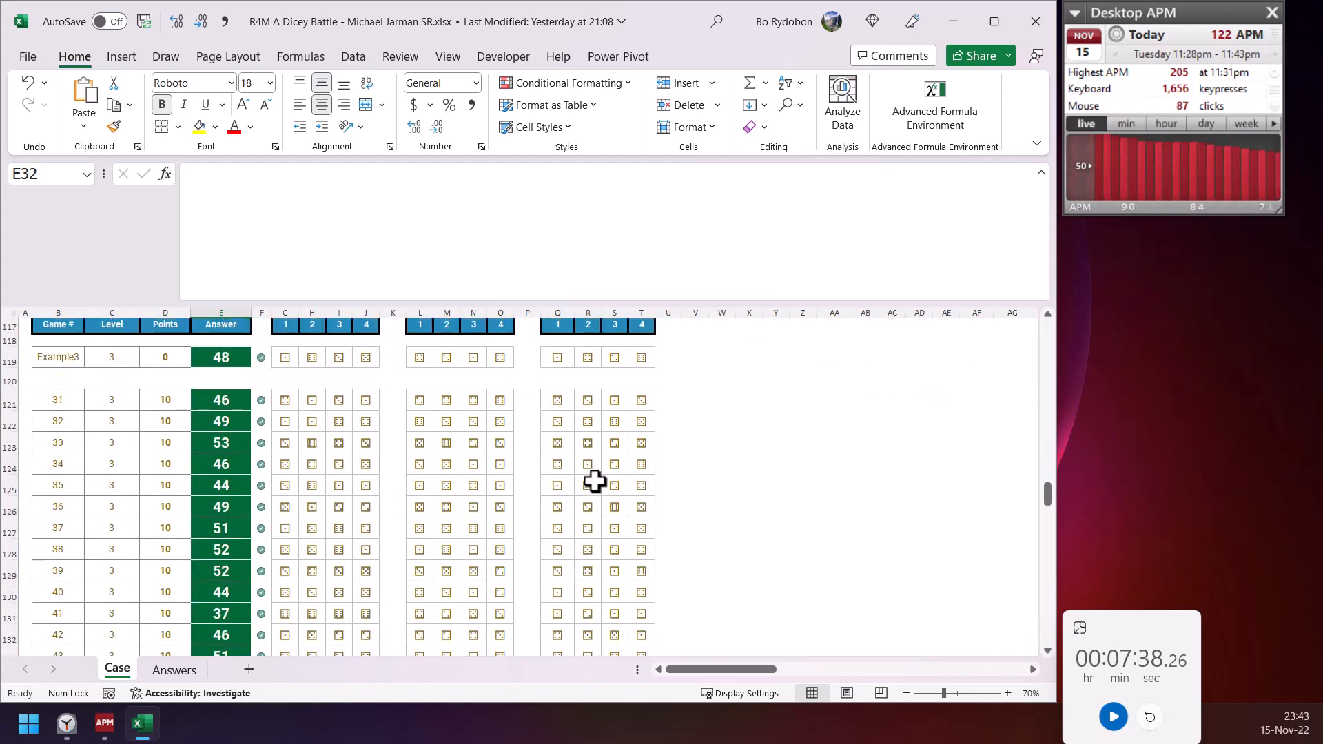
{"action": "left_click", "coordinate": [558, 473]}
- Copy the formula text of game 31's answer in E121 into the empty cell V121
{"action": "left_click", "coordinate": [216, 475]}
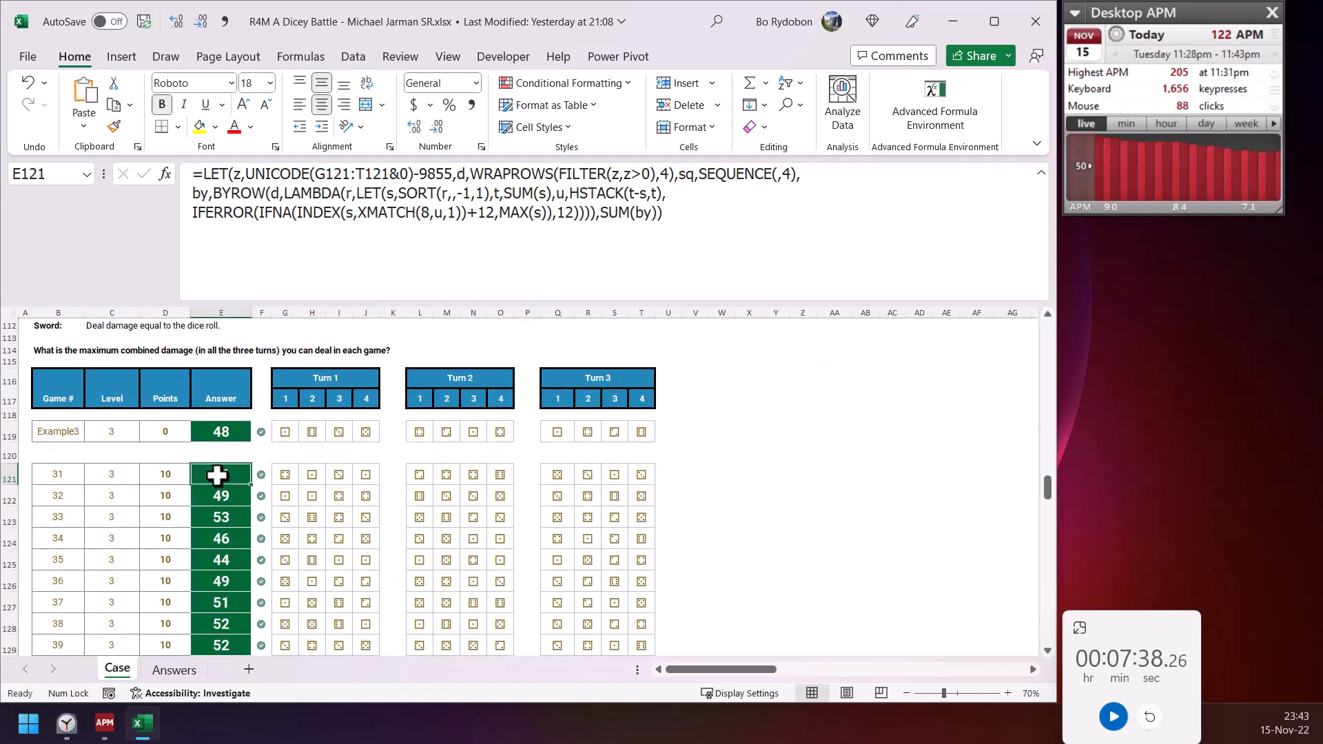
{"action": "triple_click", "coordinate": [693, 248]}
{"action": "key", "text": "ctrl+c"}
{"action": "key", "text": "Escape"}
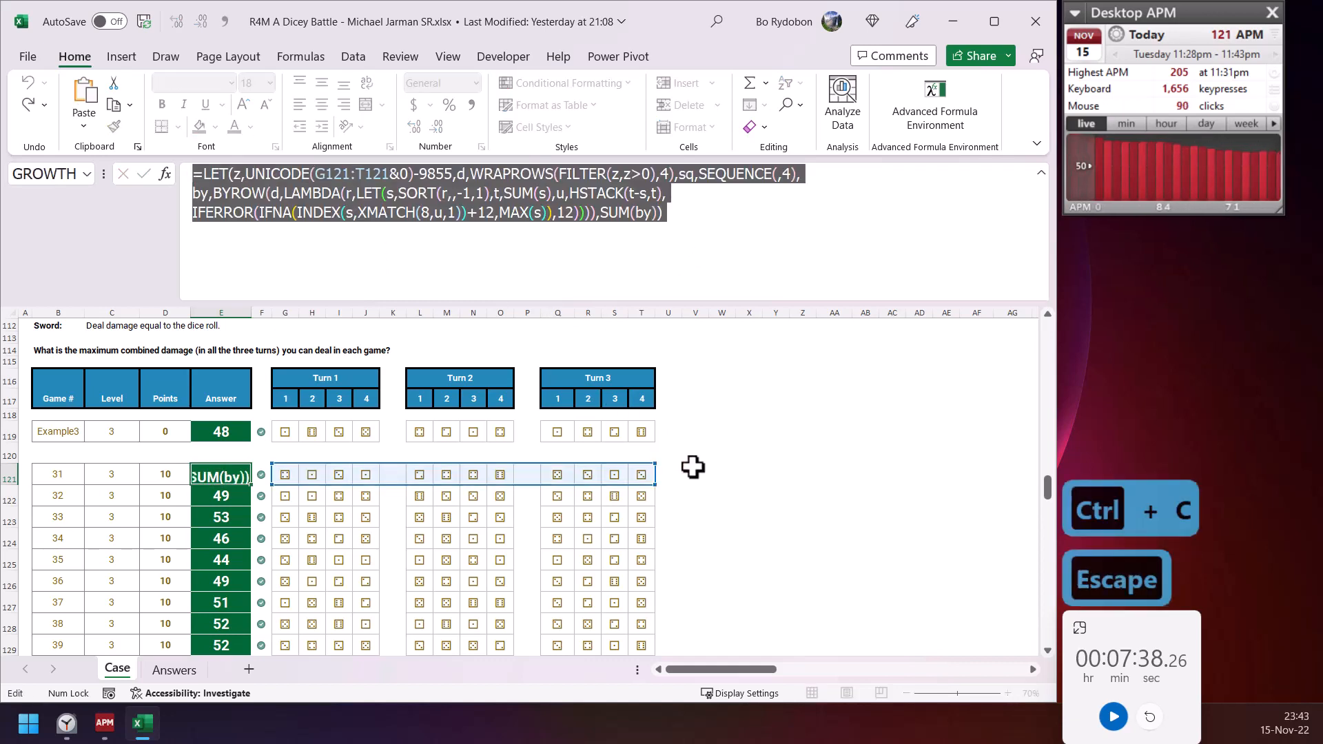
{"action": "left_click", "coordinate": [692, 472]}
{"action": "left_click", "coordinate": [544, 205]}
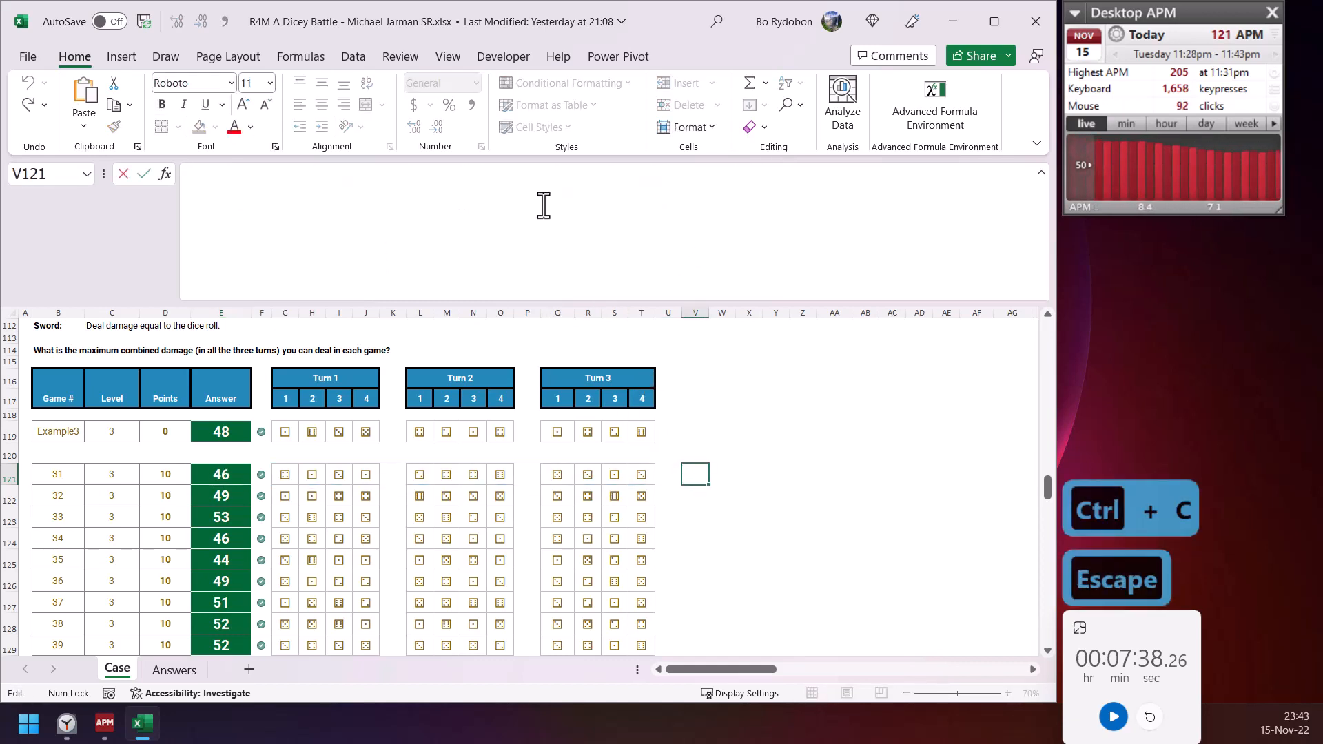
{"action": "key", "text": "ctrl+v"}
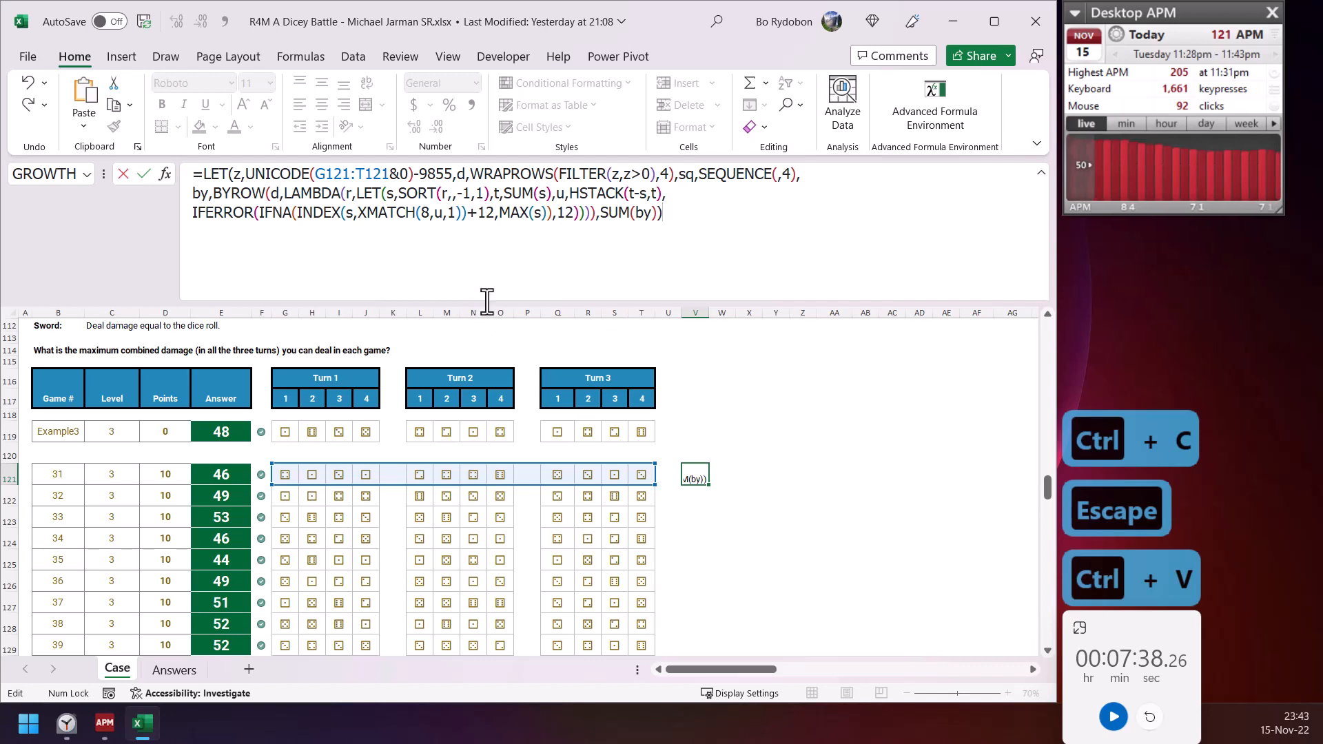
- Replace the IFERROR calculation inside the V121 formula's inner LET with its XMATCH(8,u,1) part
{"action": "left_click", "coordinate": [386, 215]}
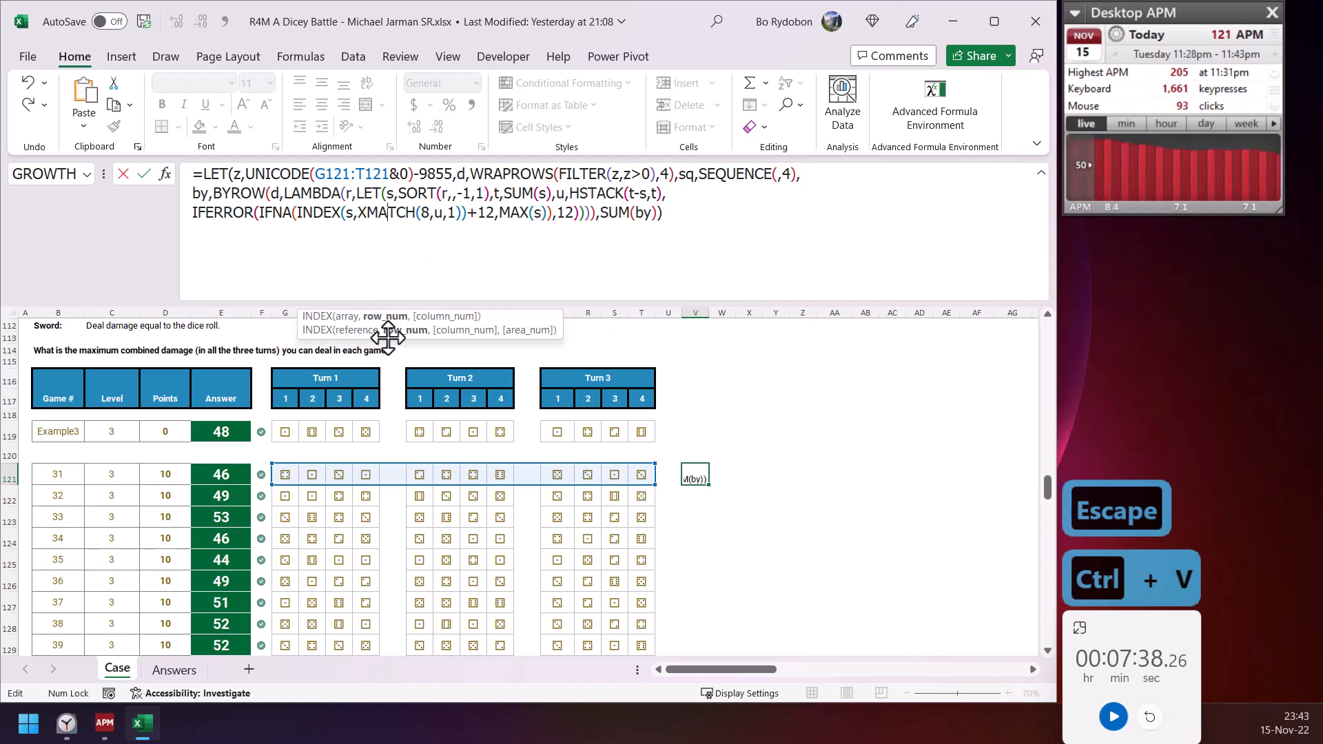
{"action": "left_click", "coordinate": [394, 317]}
{"action": "key", "text": "ctrl+x"}
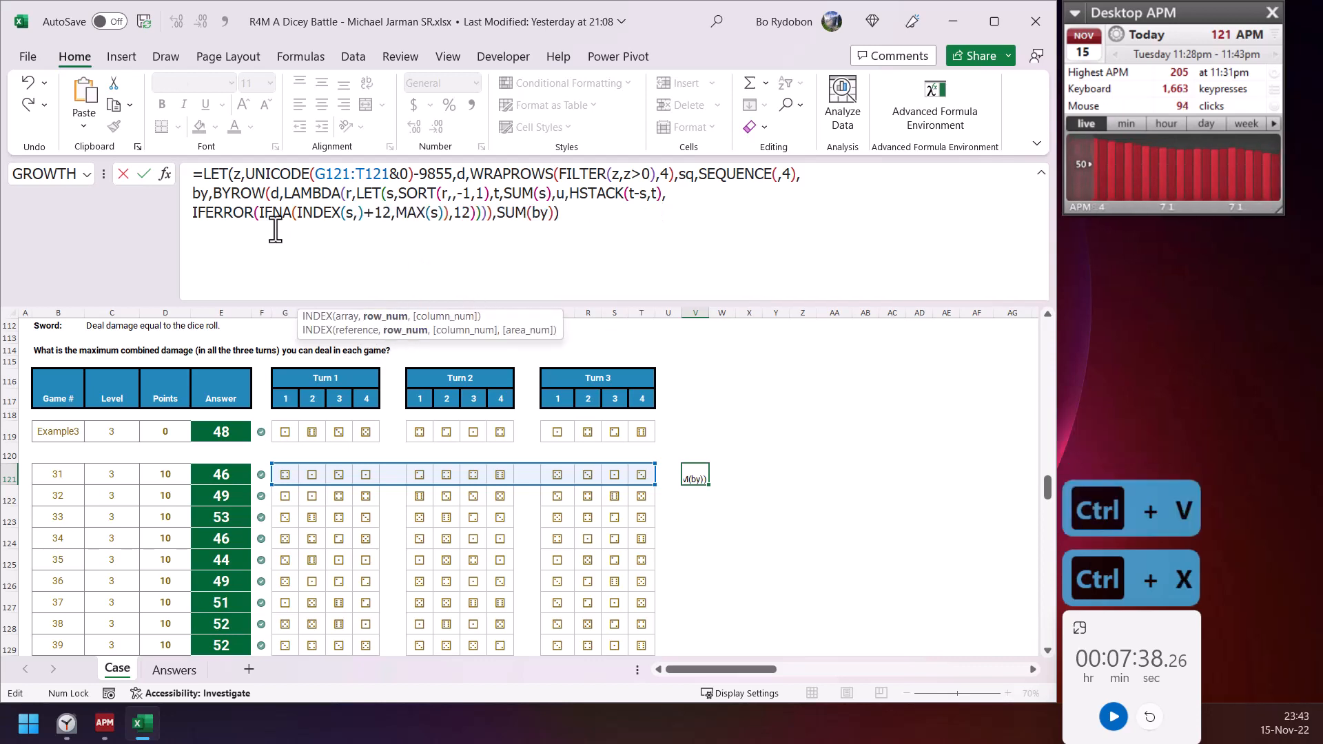
{"action": "left_click", "coordinate": [207, 214]}
{"action": "left_click", "coordinate": [846, 318]}
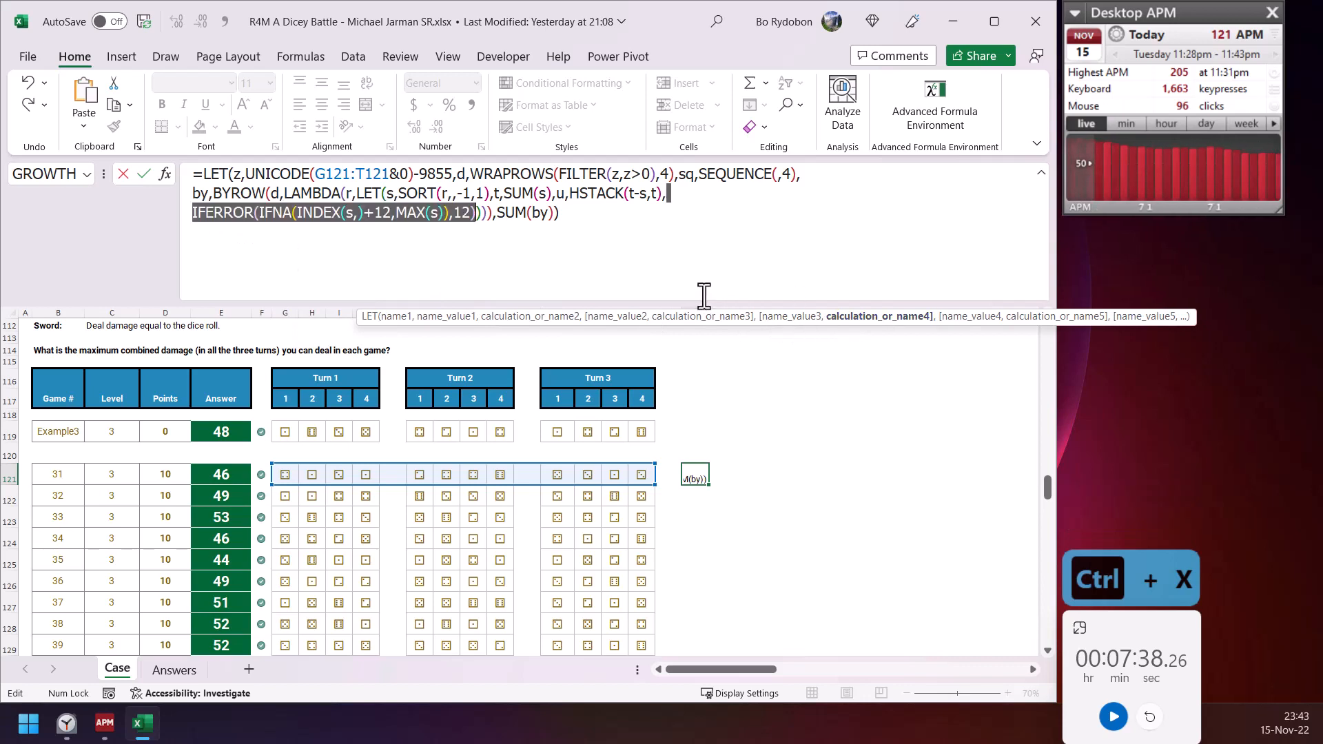
{"action": "key", "text": "ctrl+v"}
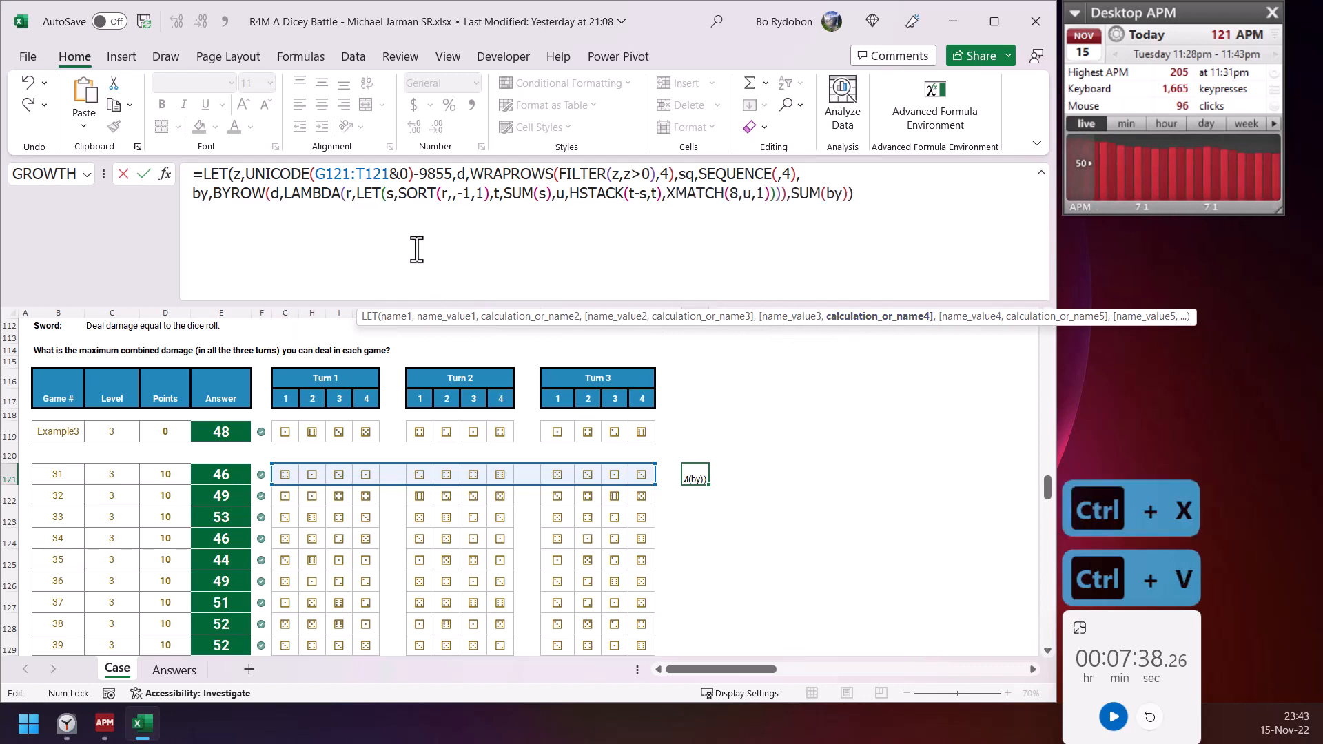
- Change the V121 formula's final SUM(by) to TOROW(by) to return each turn separately
{"action": "left_click", "coordinate": [804, 199]}
{"action": "type", "text": "to"}
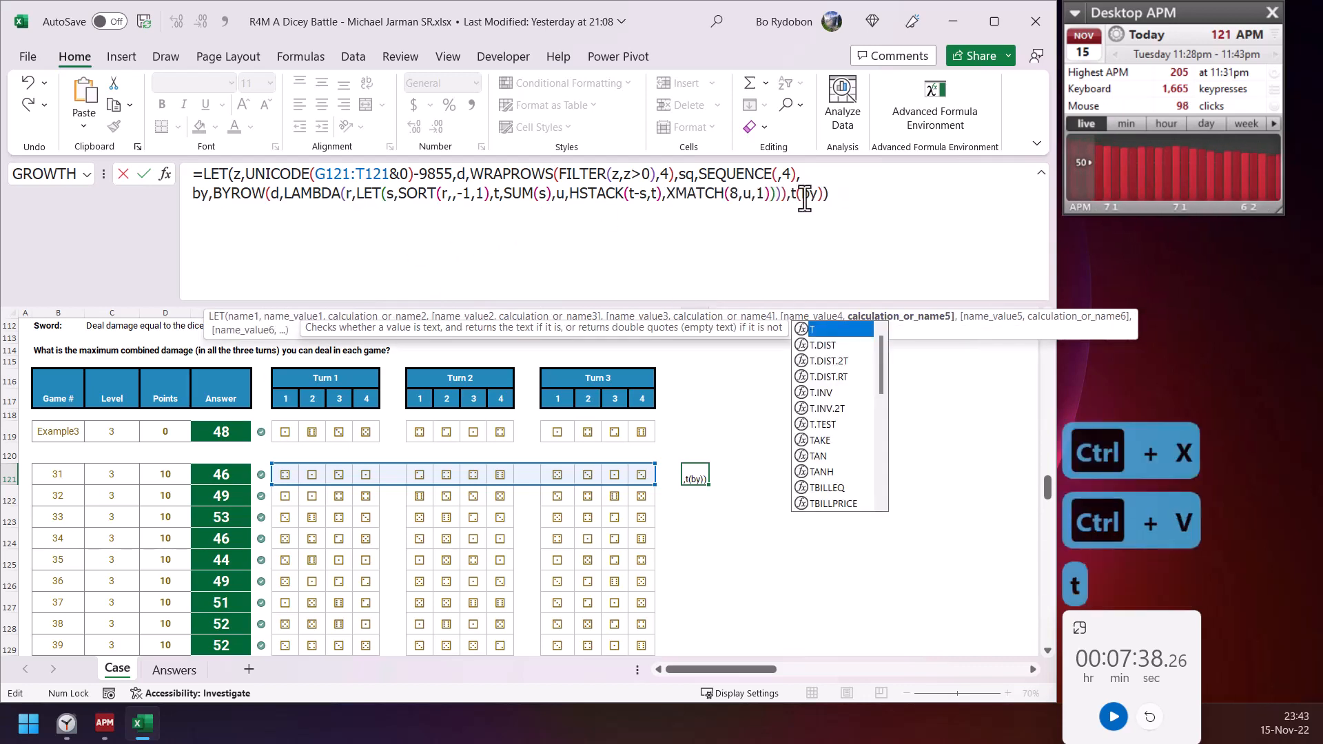
{"action": "type", "text": "row"}
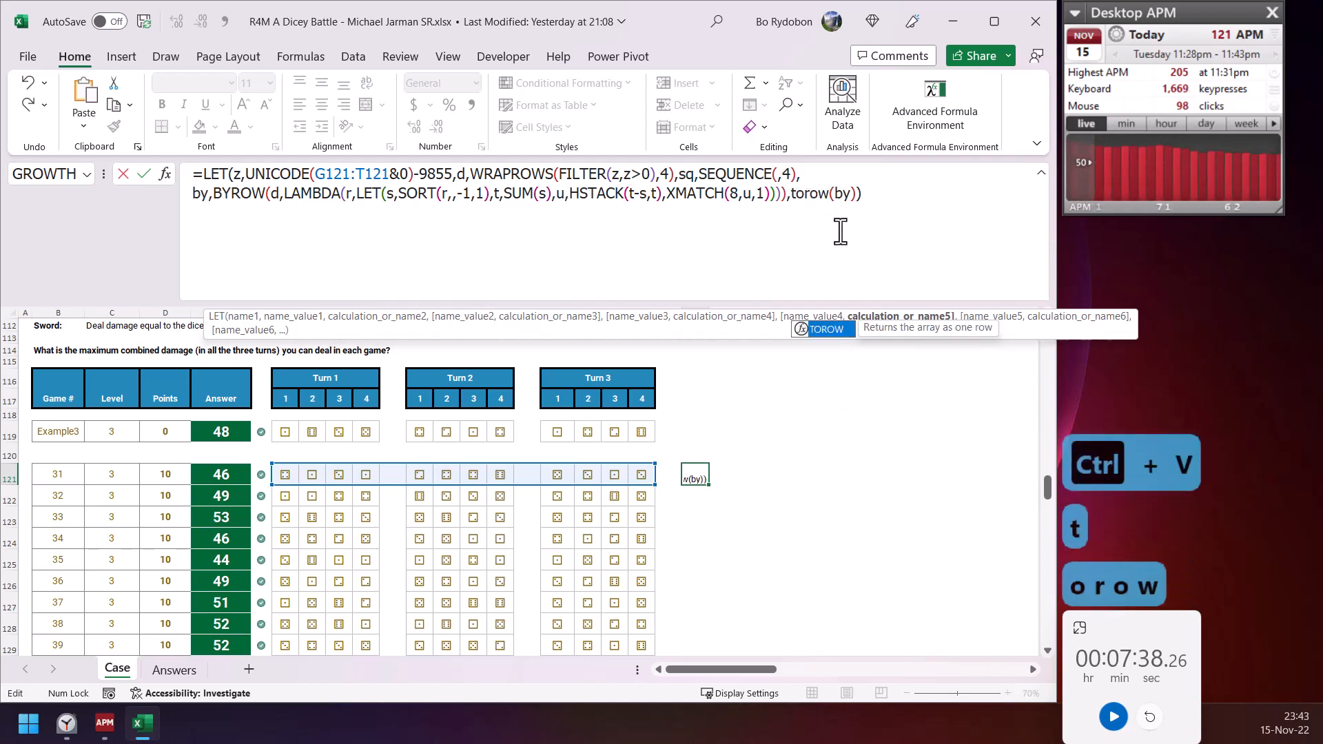
- Replace XMATCH in the V121 formula with XLOOKUP(8,u,u,,1) and enter the formula
{"action": "double_click", "coordinate": [710, 193]}
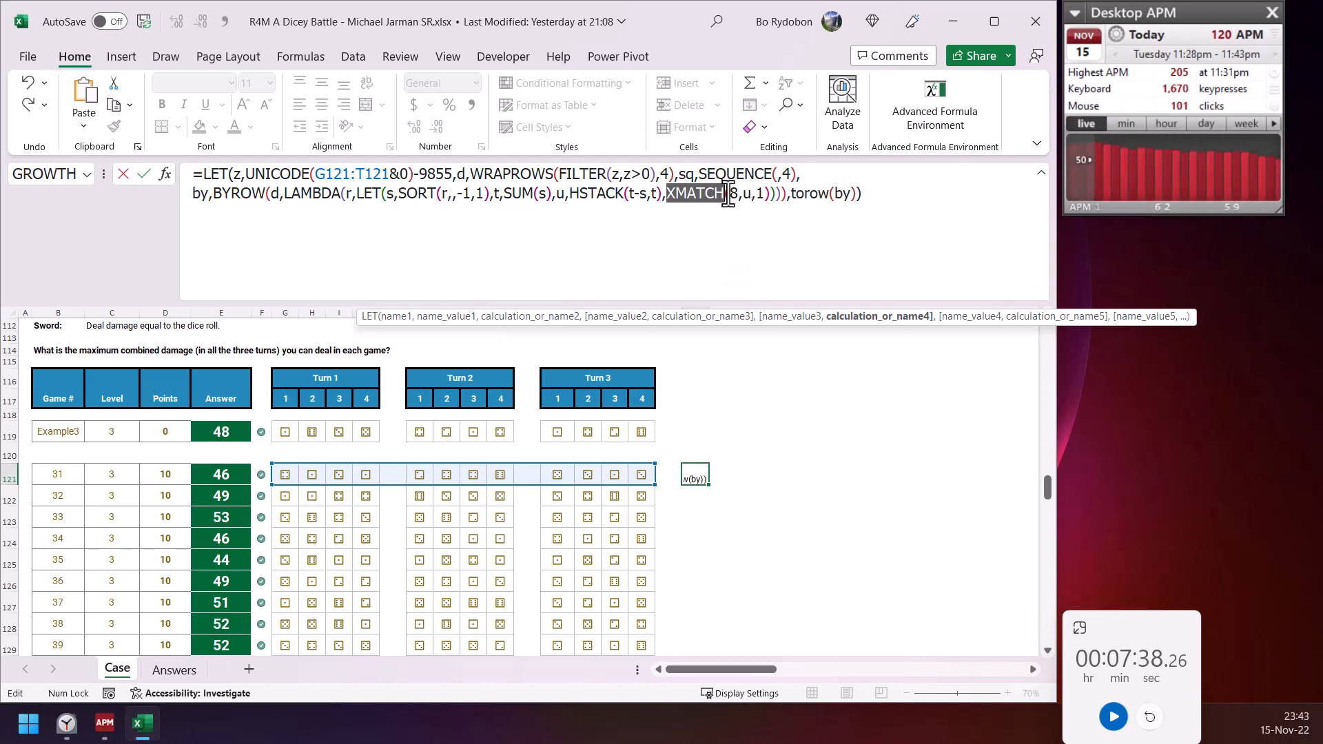
{"action": "type", "text": "xlo"}
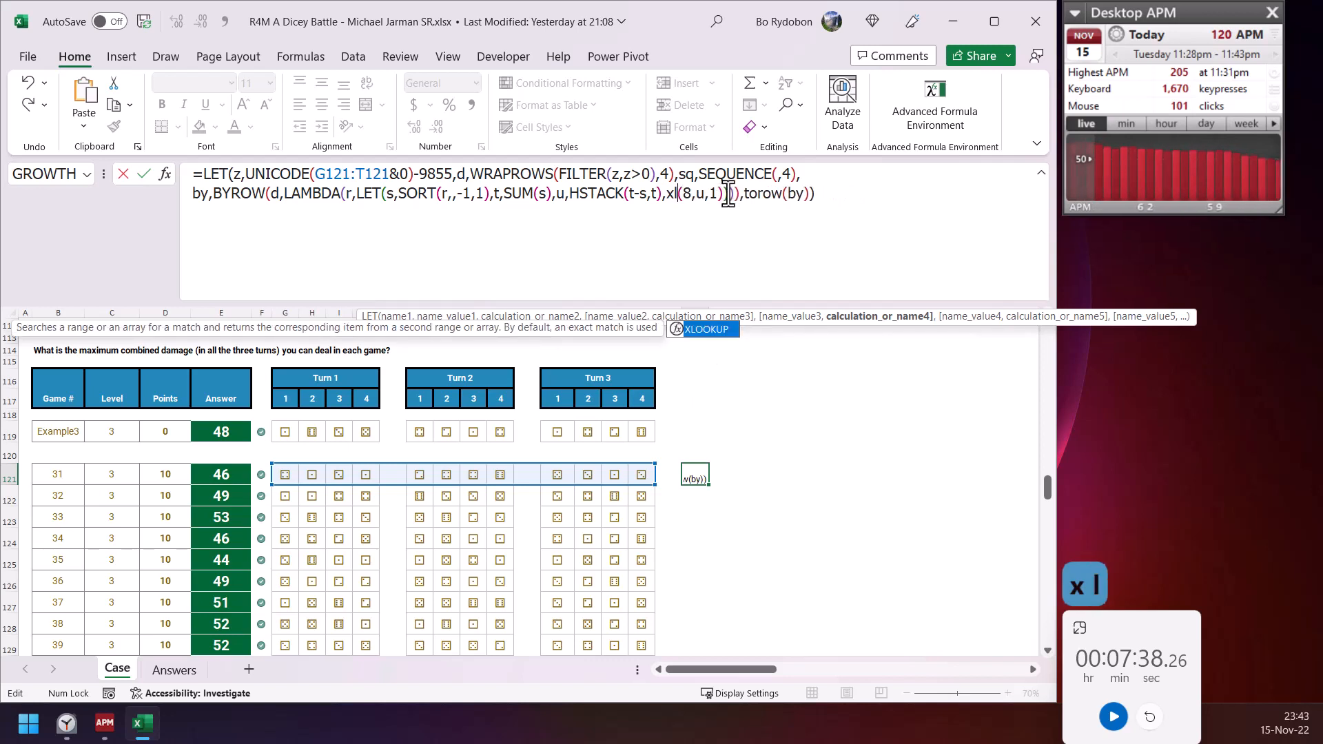
{"action": "key", "text": "Tab"}
{"action": "left_click", "coordinate": [750, 196]}
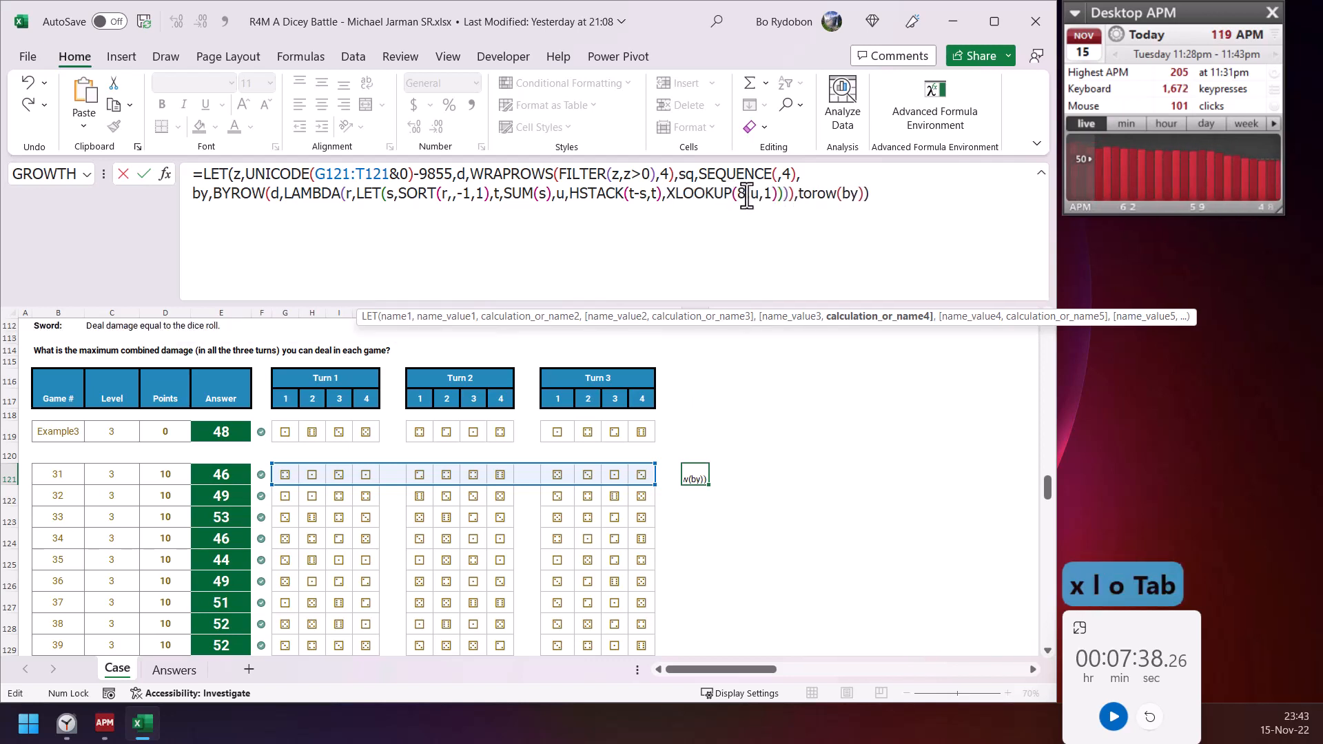
{"action": "key", "text": "Right"}
{"action": "key", "text": "Right"}
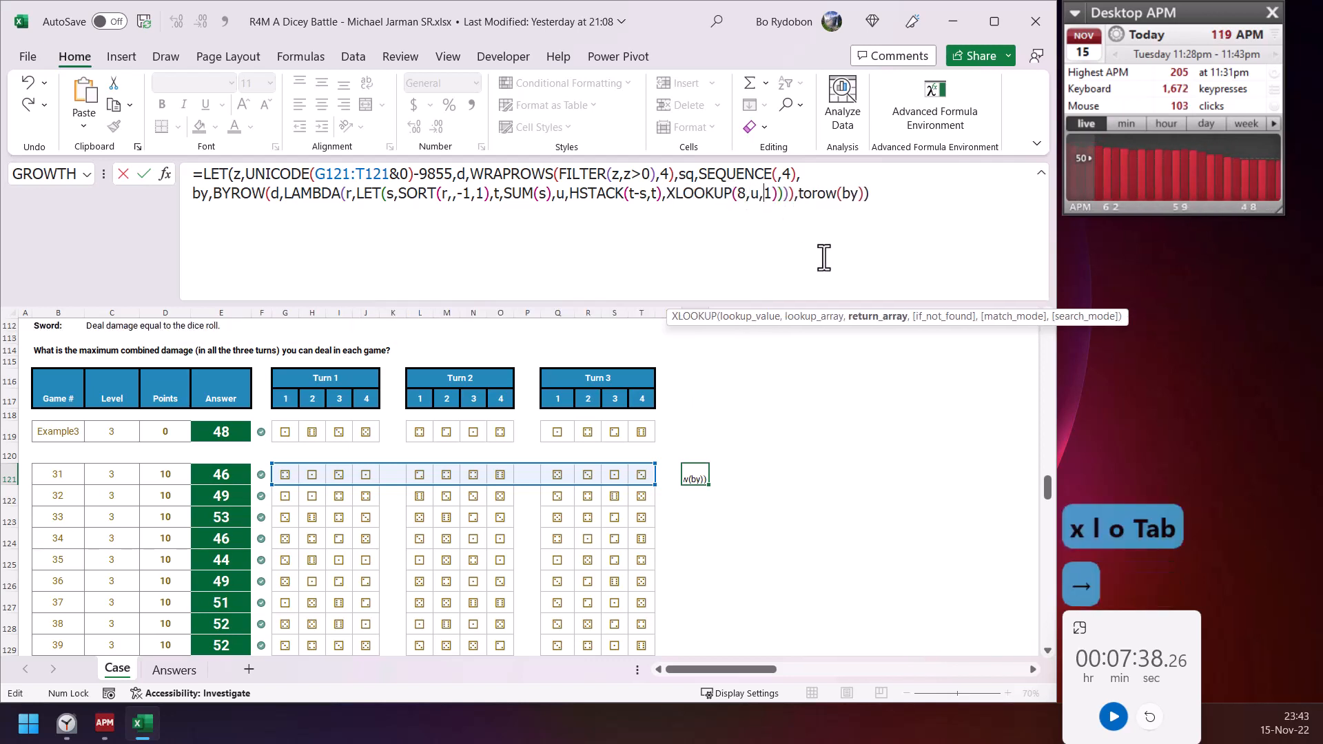
{"action": "type", "text": "u,"}
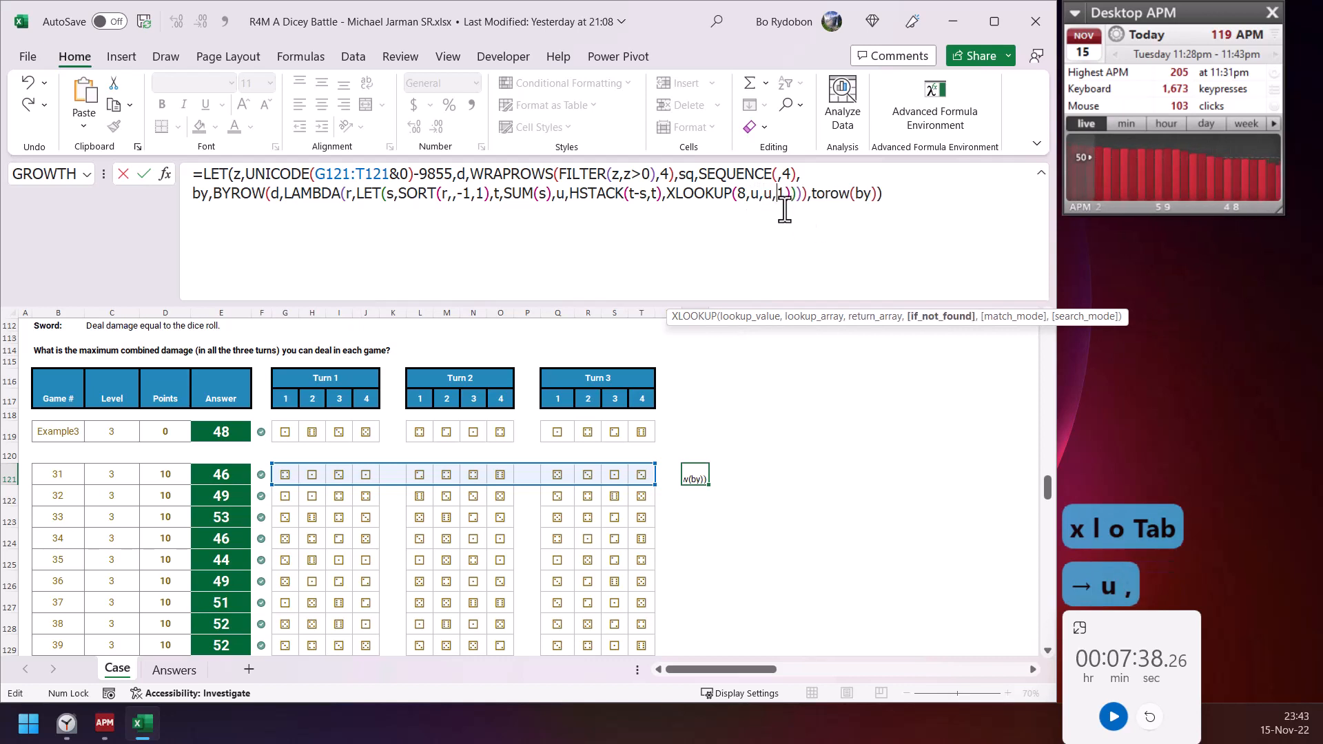
{"action": "key", "text": "Right"}
{"action": "key", "text": "Left"}
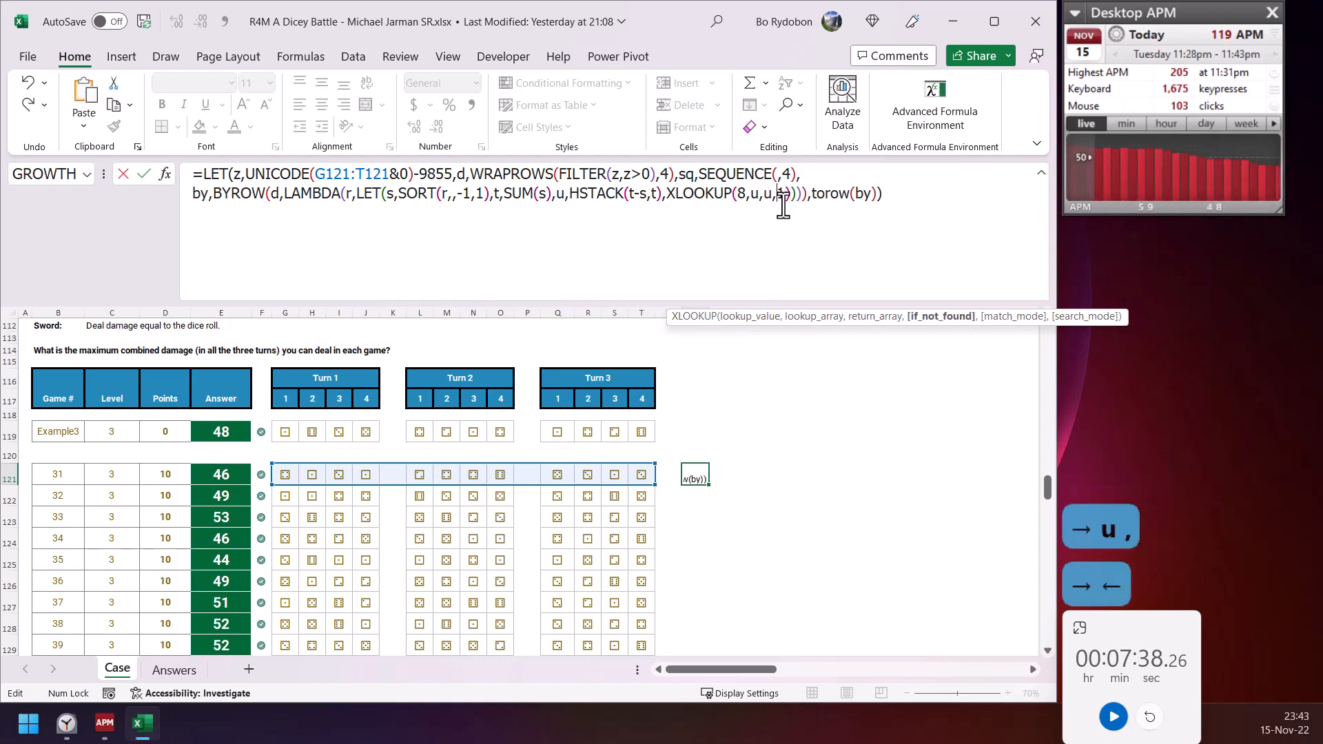
{"action": "type", "text": ","}
{"action": "key", "text": "Right"}
{"action": "key", "text": "Right"}
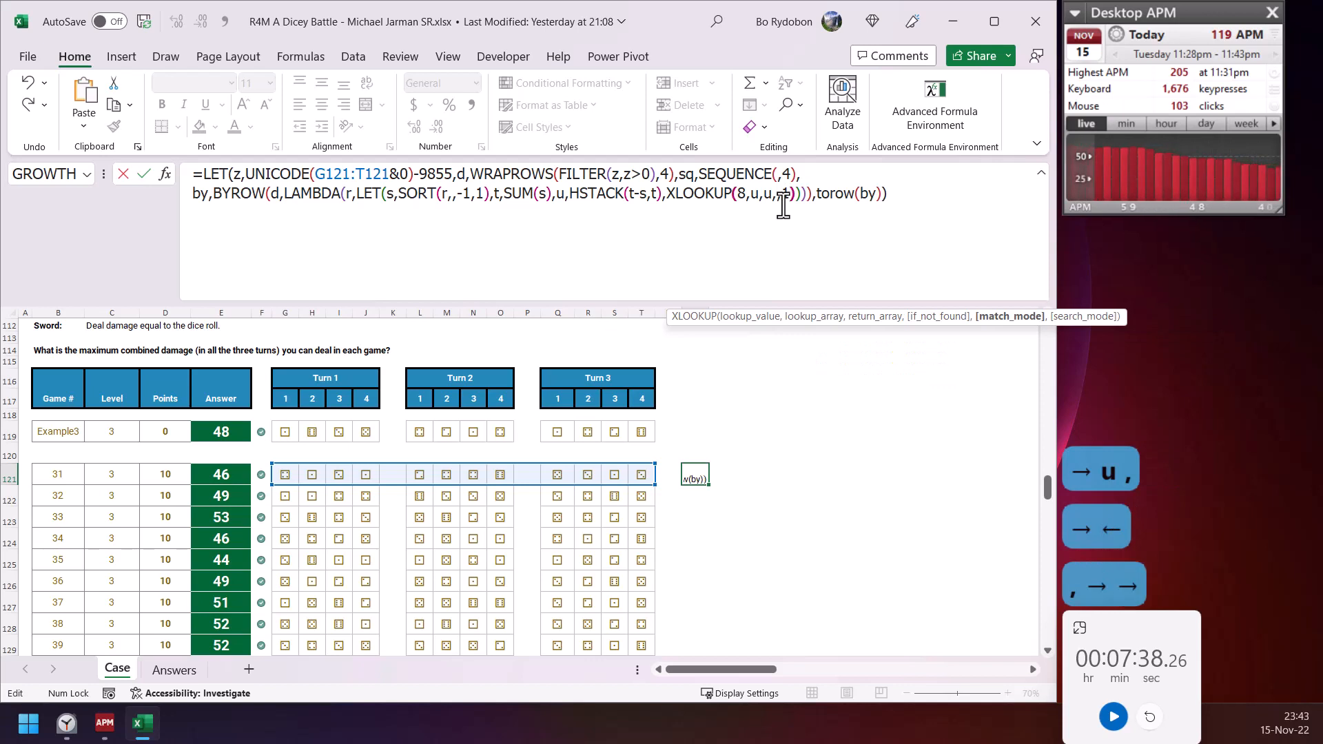
{"action": "key", "text": "Right"}
{"action": "key", "text": "Right"}
{"action": "key", "text": "Right"}
{"action": "key", "text": "Right"}
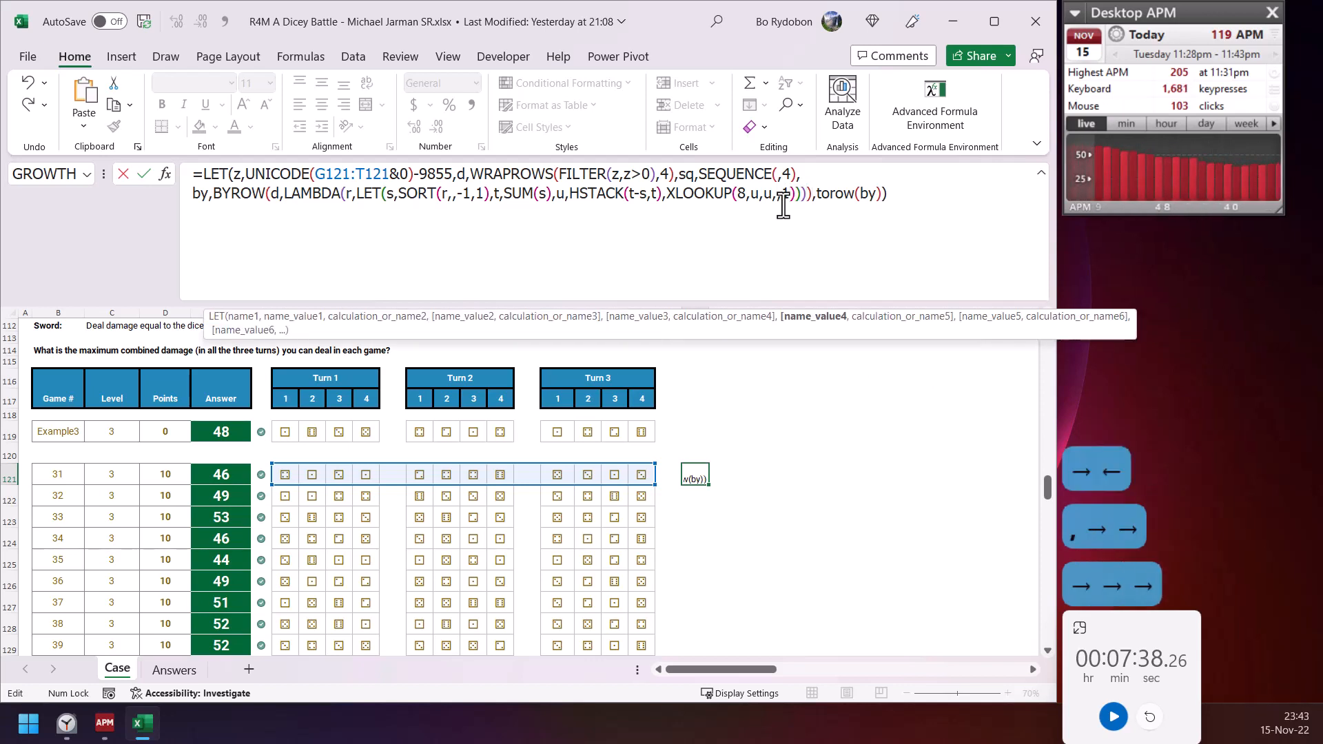
{"action": "key", "text": "ctrl+Return"}
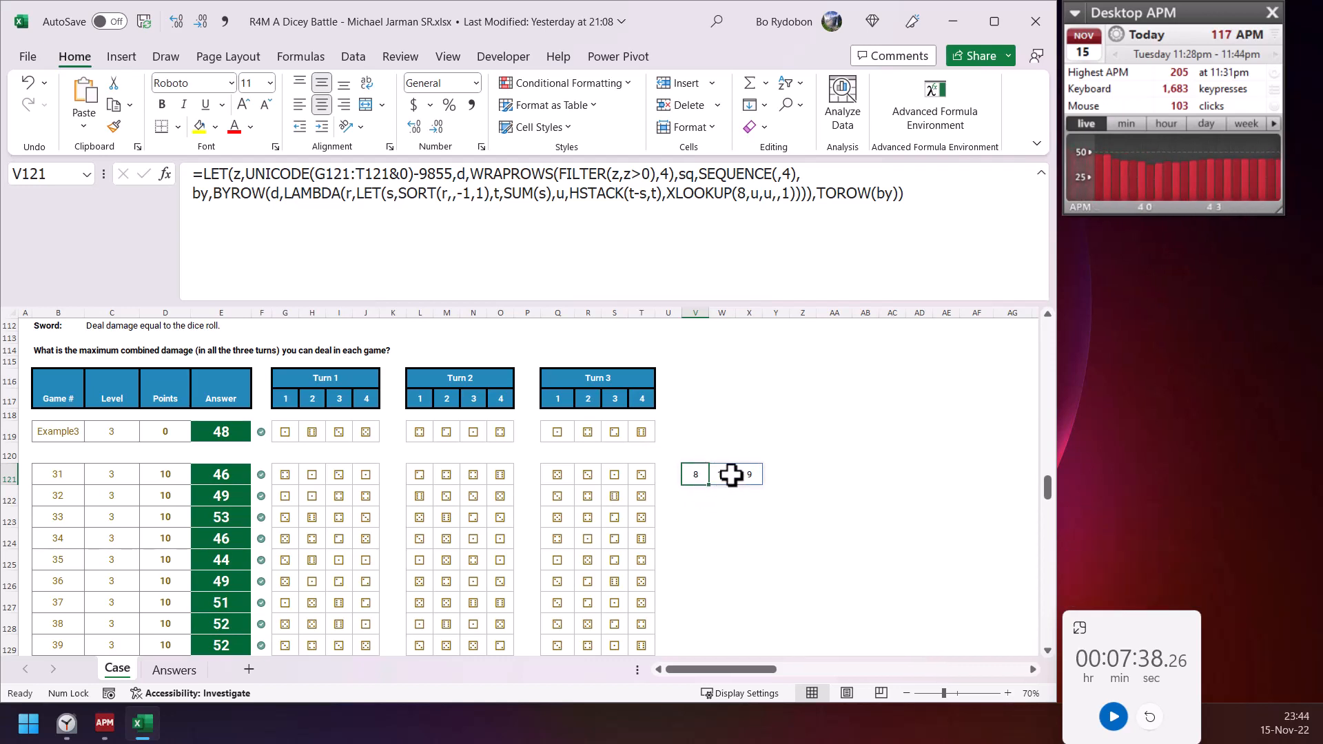
- Compare the spilled per-turn values in V121:X121 with game 31's dice in each turn
{"action": "left_click", "coordinate": [417, 474]}
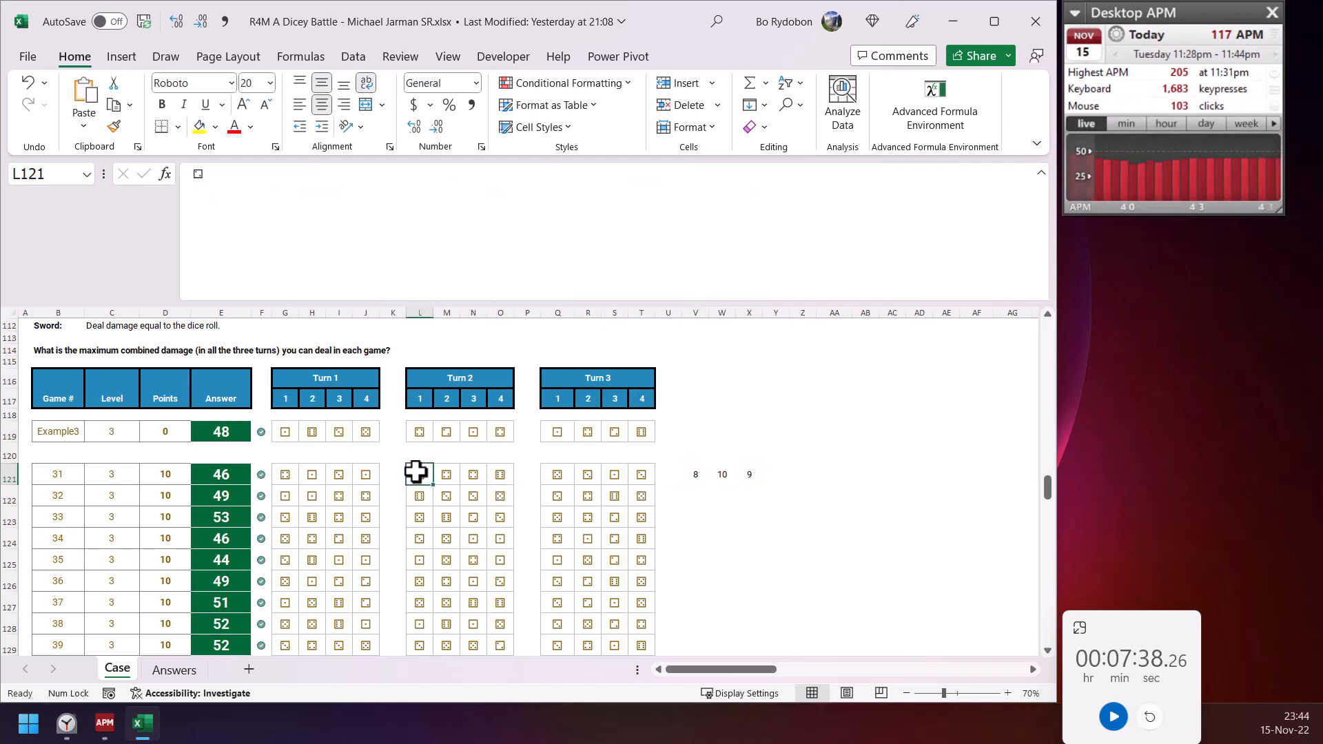
{"action": "left_click", "coordinate": [696, 474]}
{"action": "left_click", "coordinate": [748, 476]}
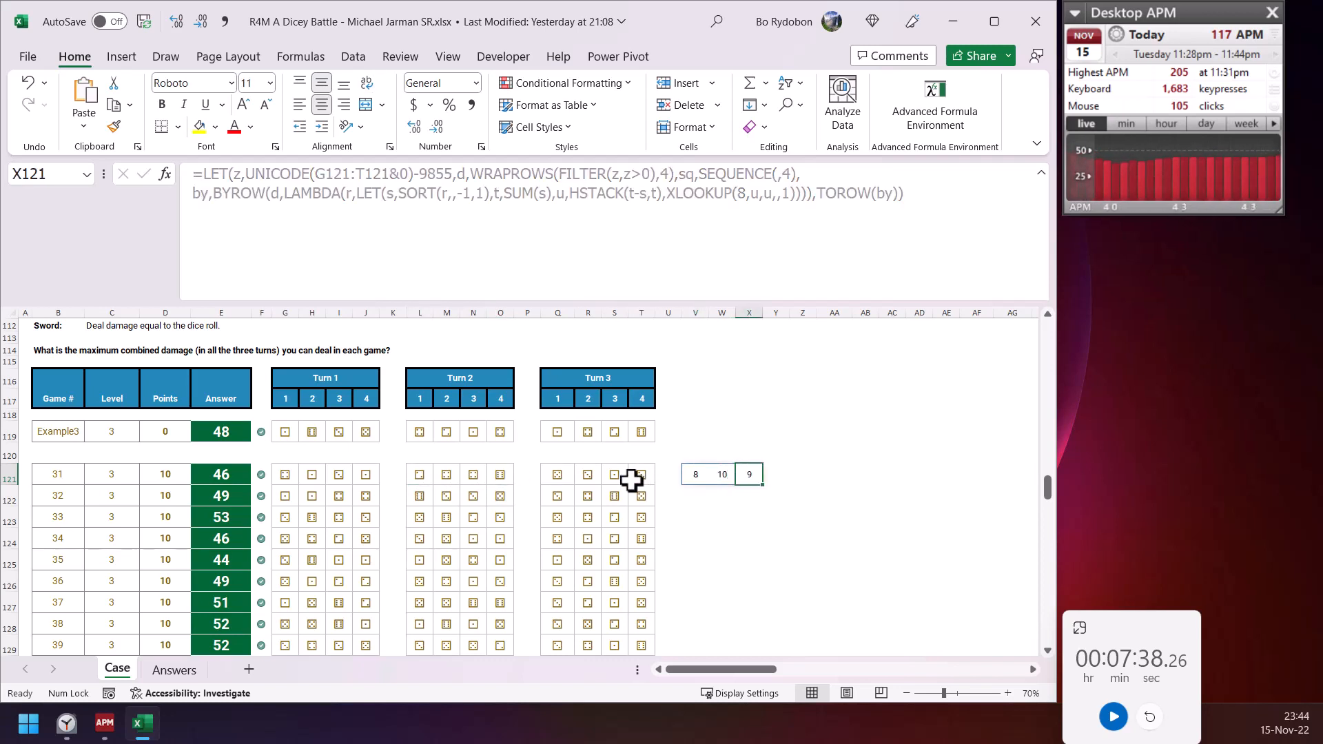
{"action": "left_click", "coordinate": [617, 472]}
- Subtract 8 from the XLOOKUP result inside the V121 formula and enter it
{"action": "left_click", "coordinate": [696, 476]}
{"action": "scroll", "coordinate": [687, 480], "scroll_direction": "down", "scroll_amount": 2}
{"action": "scroll", "coordinate": [696, 448], "scroll_direction": "down", "scroll_amount": 1}
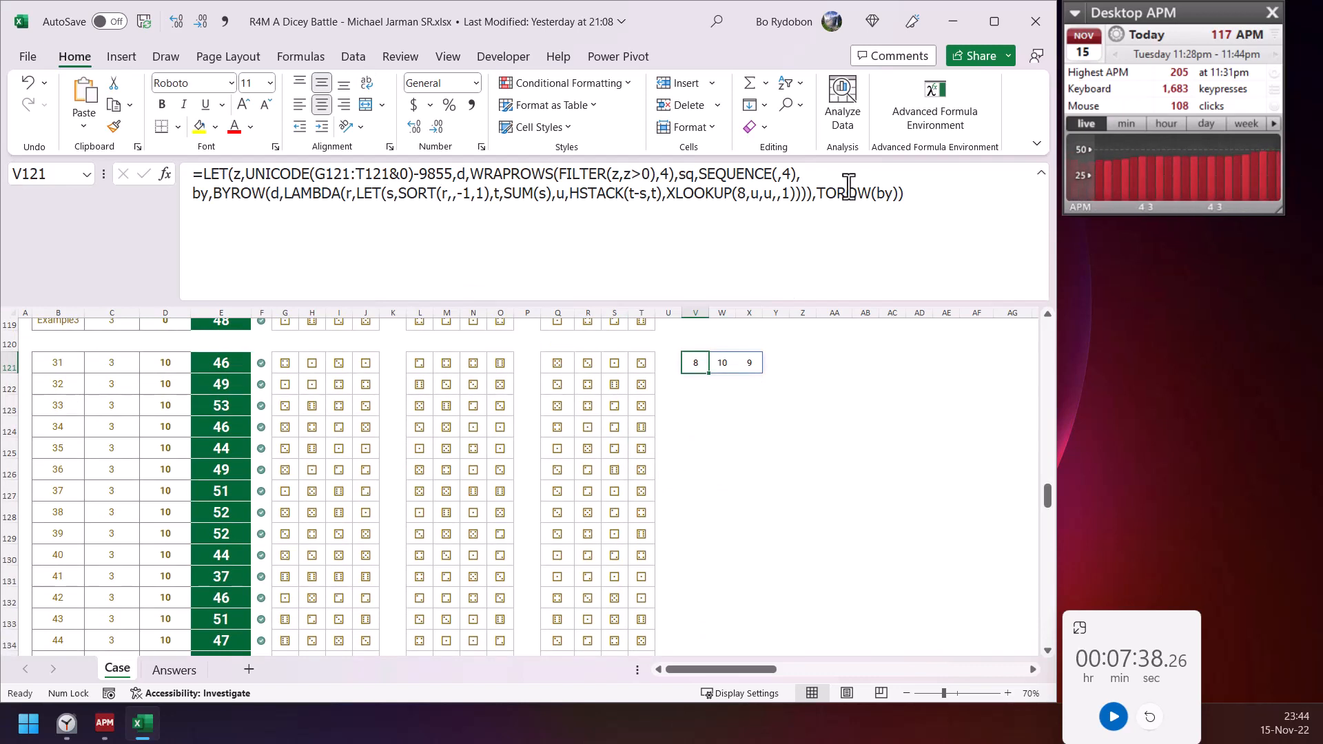
{"action": "left_click", "coordinate": [814, 200]}
{"action": "key", "text": "Left"}
{"action": "key", "text": "Left"}
{"action": "key", "text": "Left"}
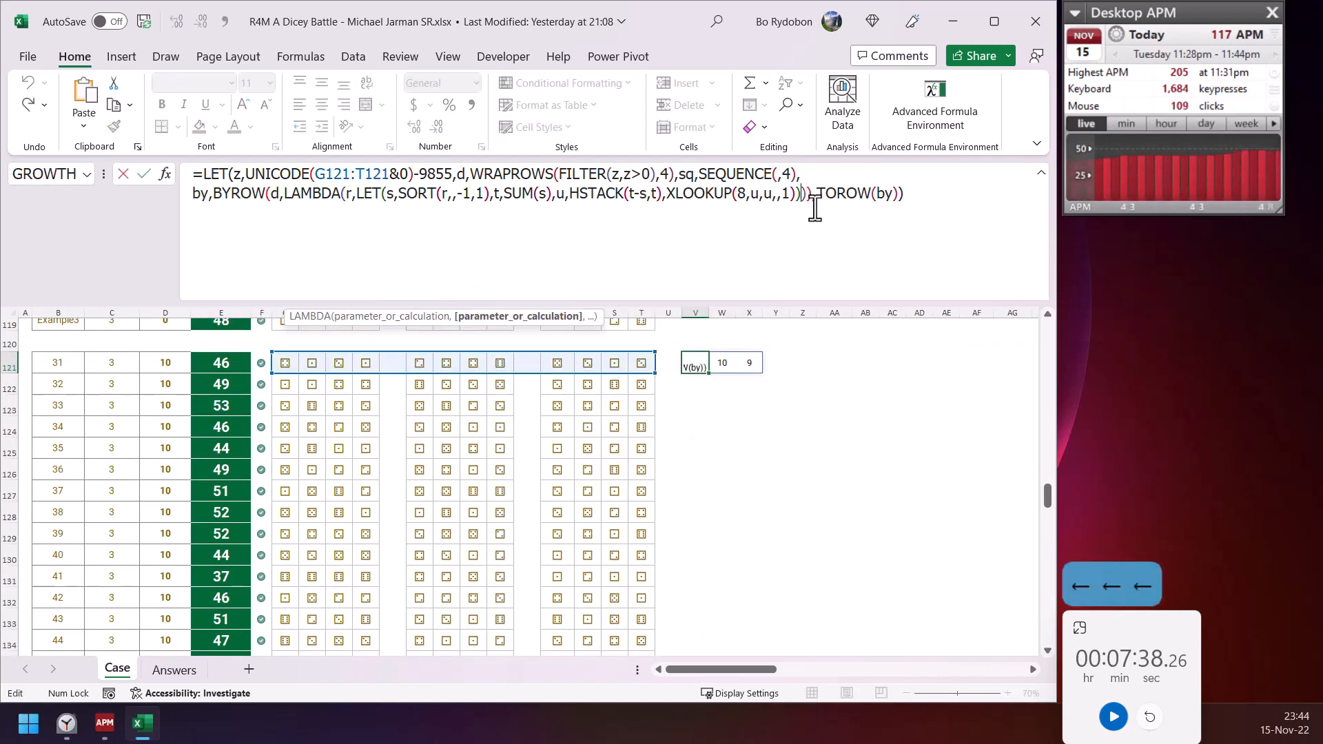
{"action": "key", "text": "Right"}
{"action": "key", "text": "Left"}
{"action": "key", "text": "Left"}
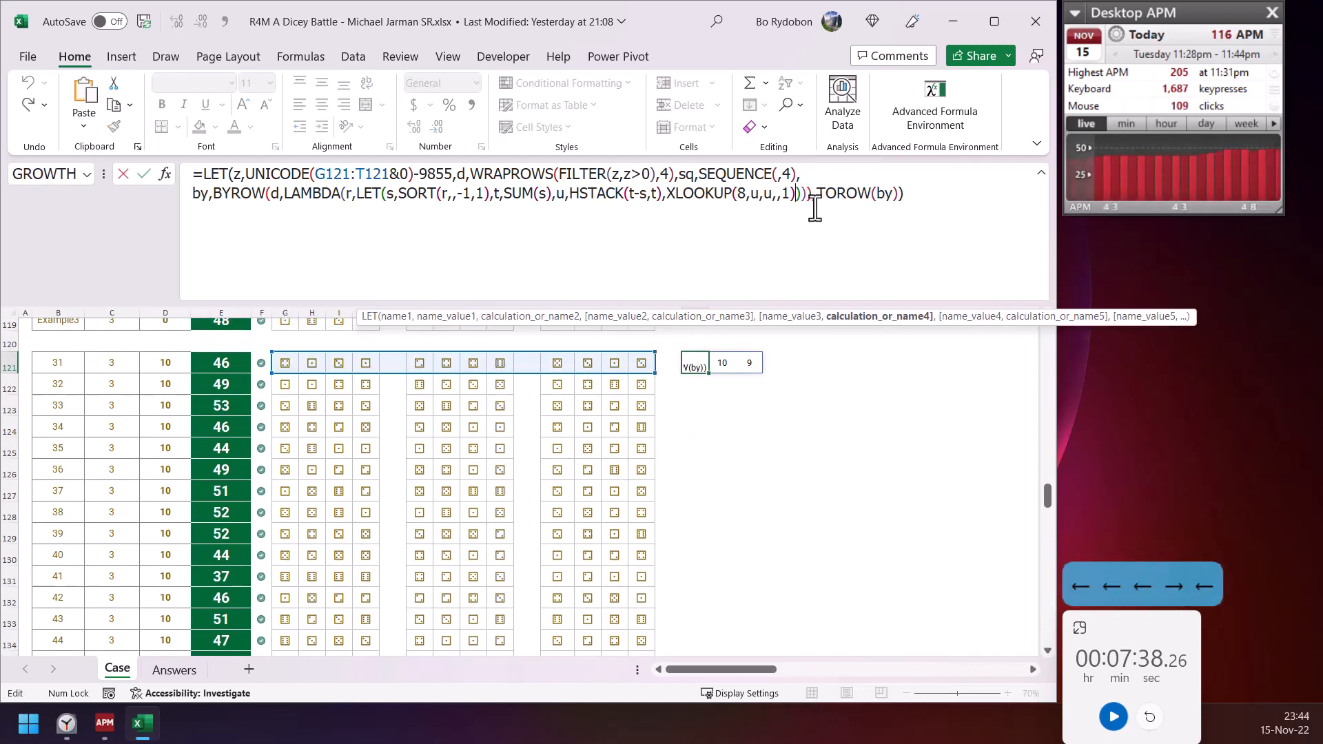
{"action": "key", "text": "Right"}
{"action": "type", "text": "-8"}
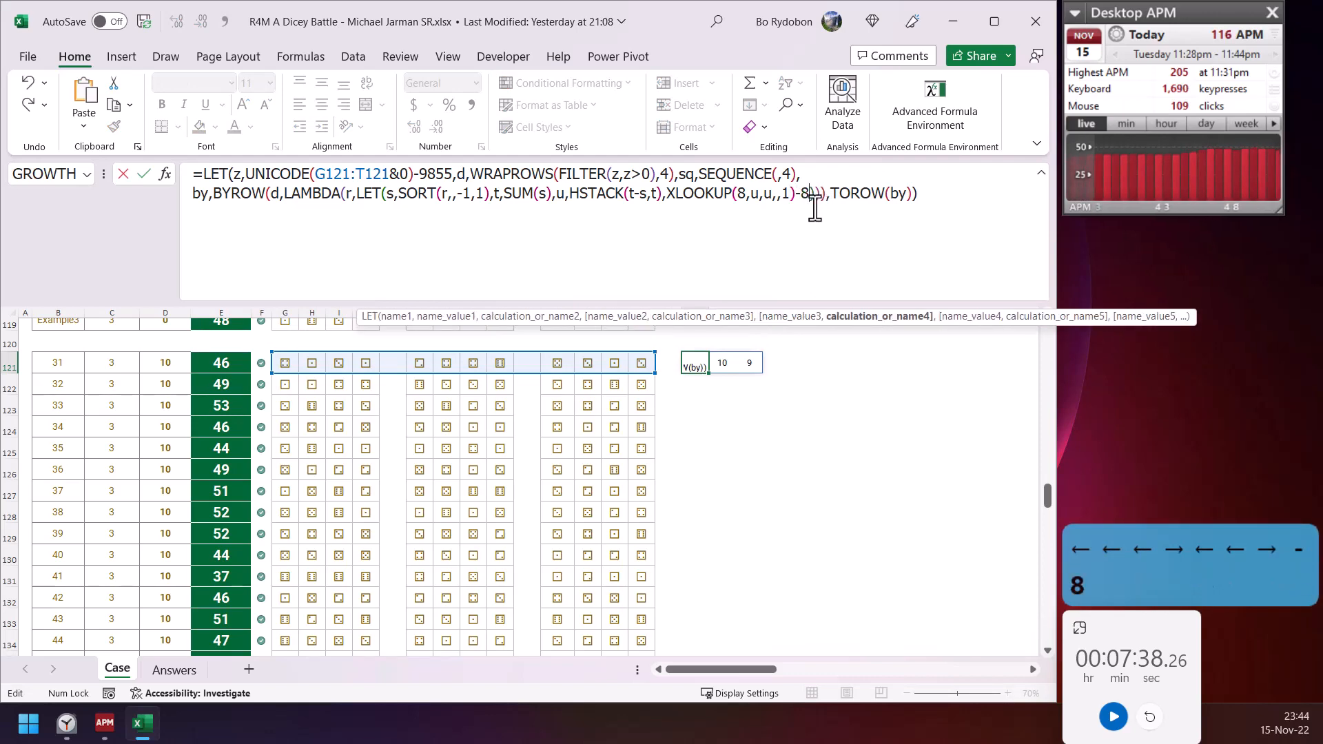
{"action": "key", "text": "Return"}
{"action": "key", "text": "Up"}
- Fill the V121 formula down column V for the remaining Level 3 games
{"action": "scroll", "coordinate": [717, 337], "scroll_direction": "down", "scroll_amount": 1}
{"action": "scroll", "coordinate": [712, 336], "scroll_direction": "up", "scroll_amount": 2}
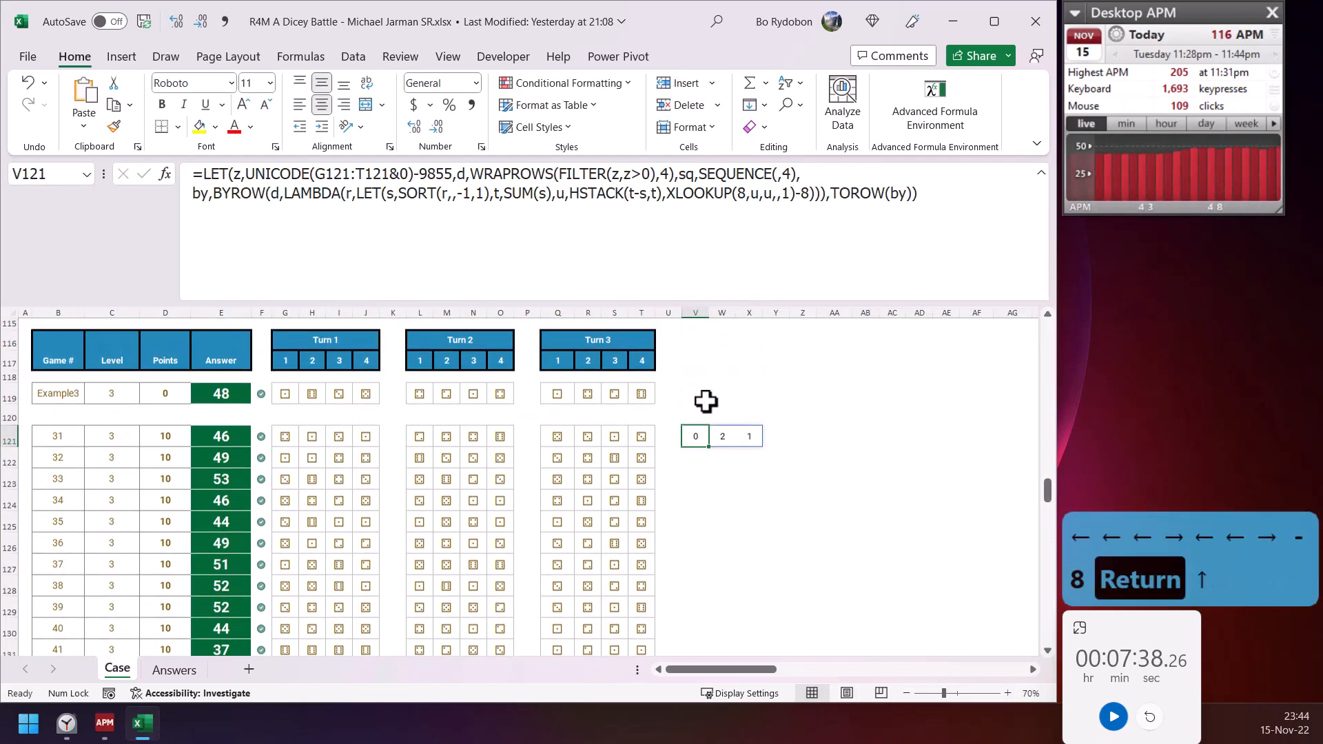
{"action": "left_click_drag", "start_coordinate": [709, 440], "coordinate": [710, 615]}
{"action": "scroll", "coordinate": [700, 554], "scroll_direction": "up", "scroll_amount": 4}
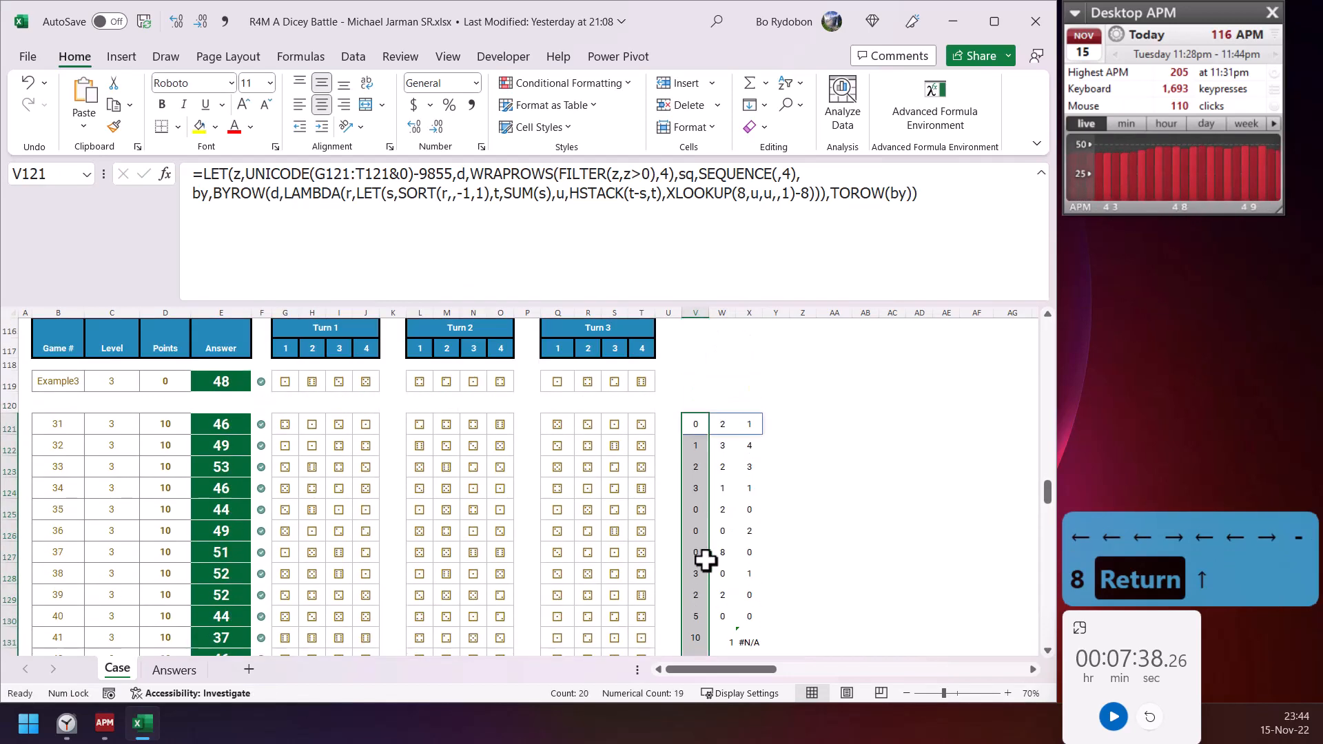
- Align all cells from V121 through the end of the used range to the bottom and to the right
{"action": "scroll", "coordinate": [704, 552], "scroll_direction": "down", "scroll_amount": 2}
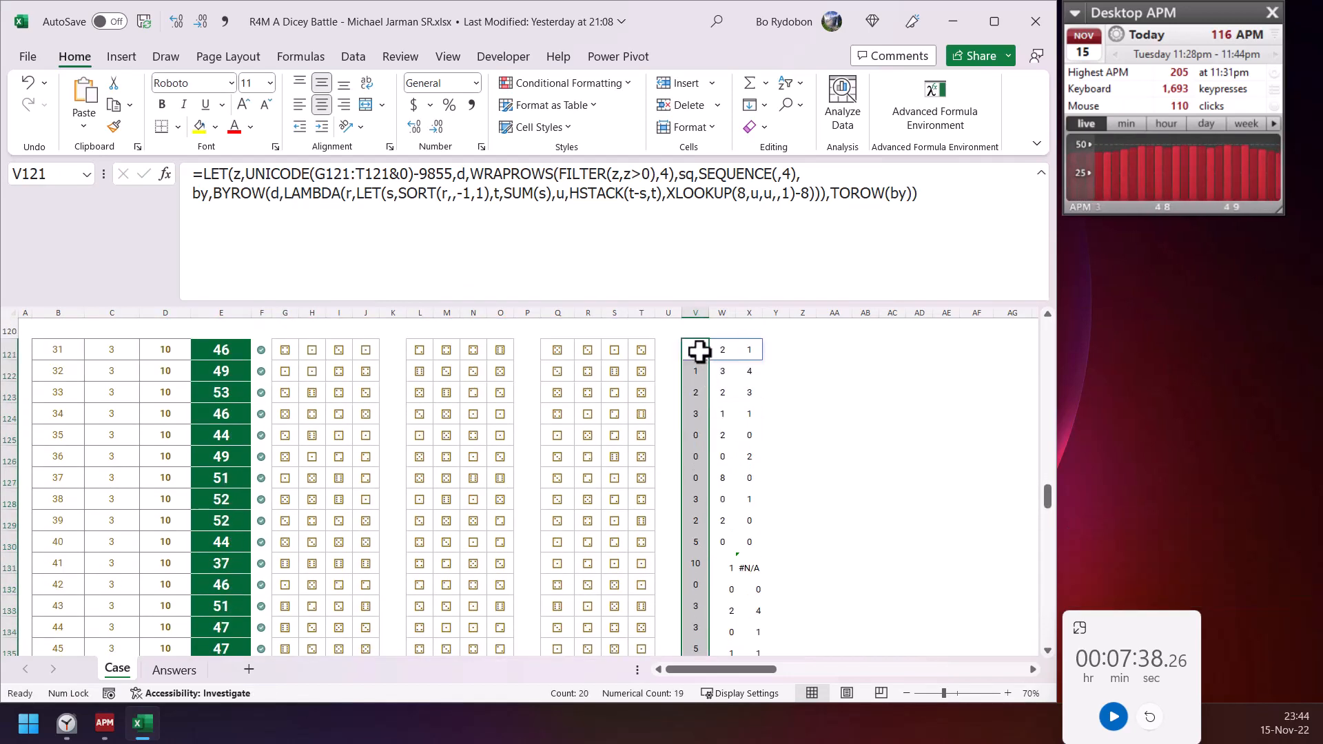
{"action": "left_click_drag", "start_coordinate": [696, 350], "coordinate": [1026, 696]}
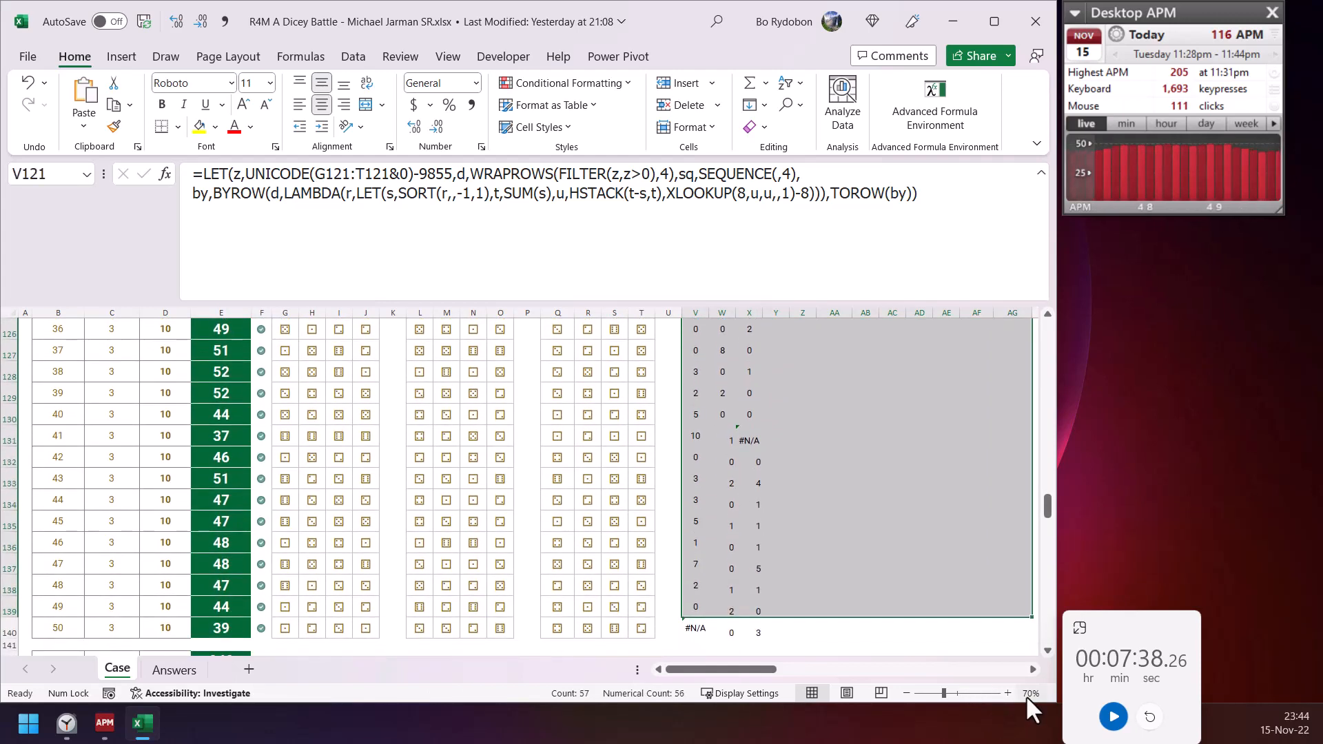
{"action": "key", "text": "ctrl+shift+End"}
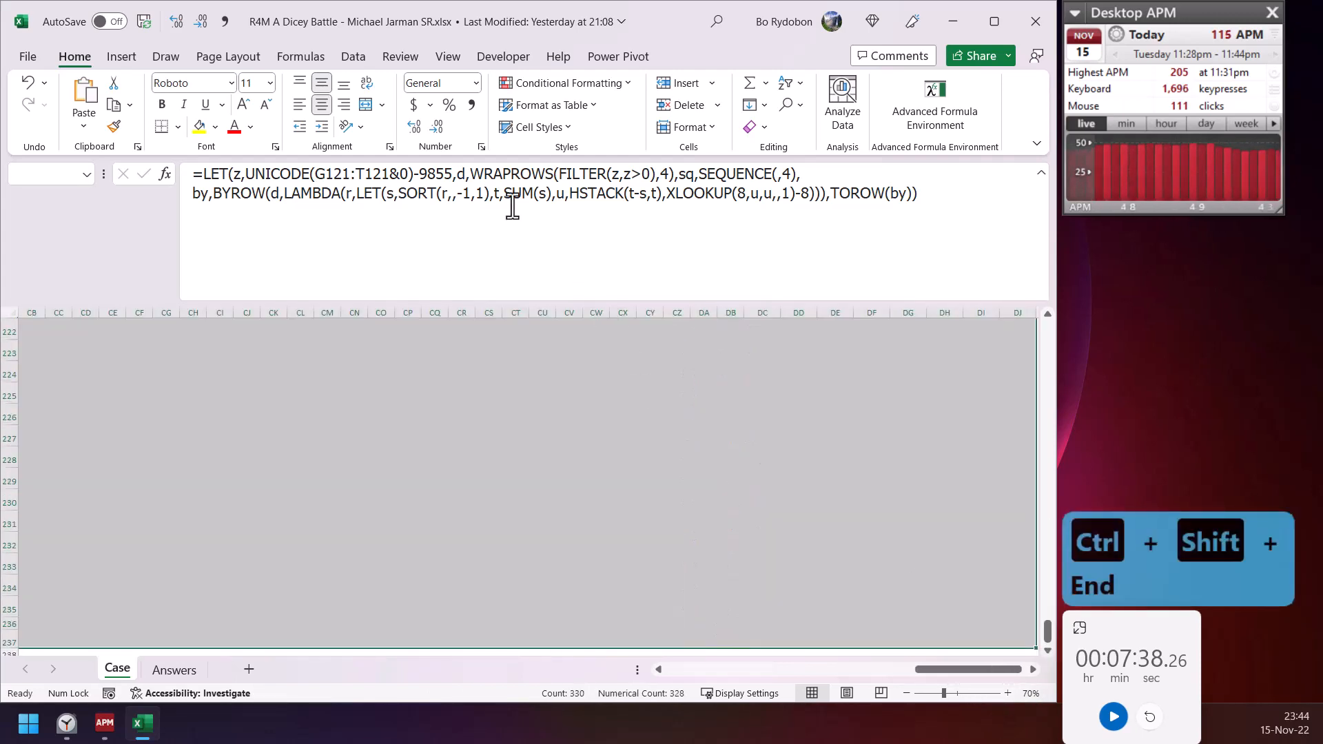
{"action": "left_click", "coordinate": [344, 84]}
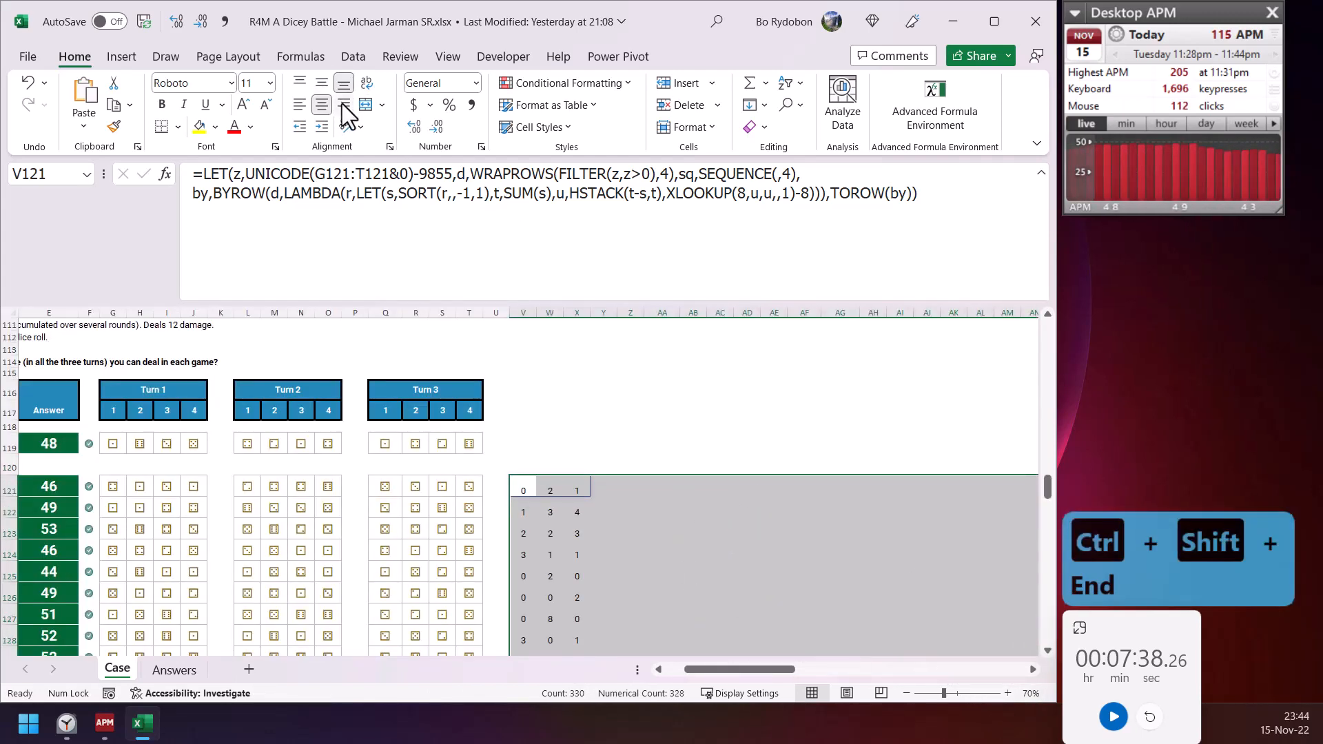
{"action": "left_click", "coordinate": [344, 104]}
{"action": "left_click", "coordinate": [605, 487]}
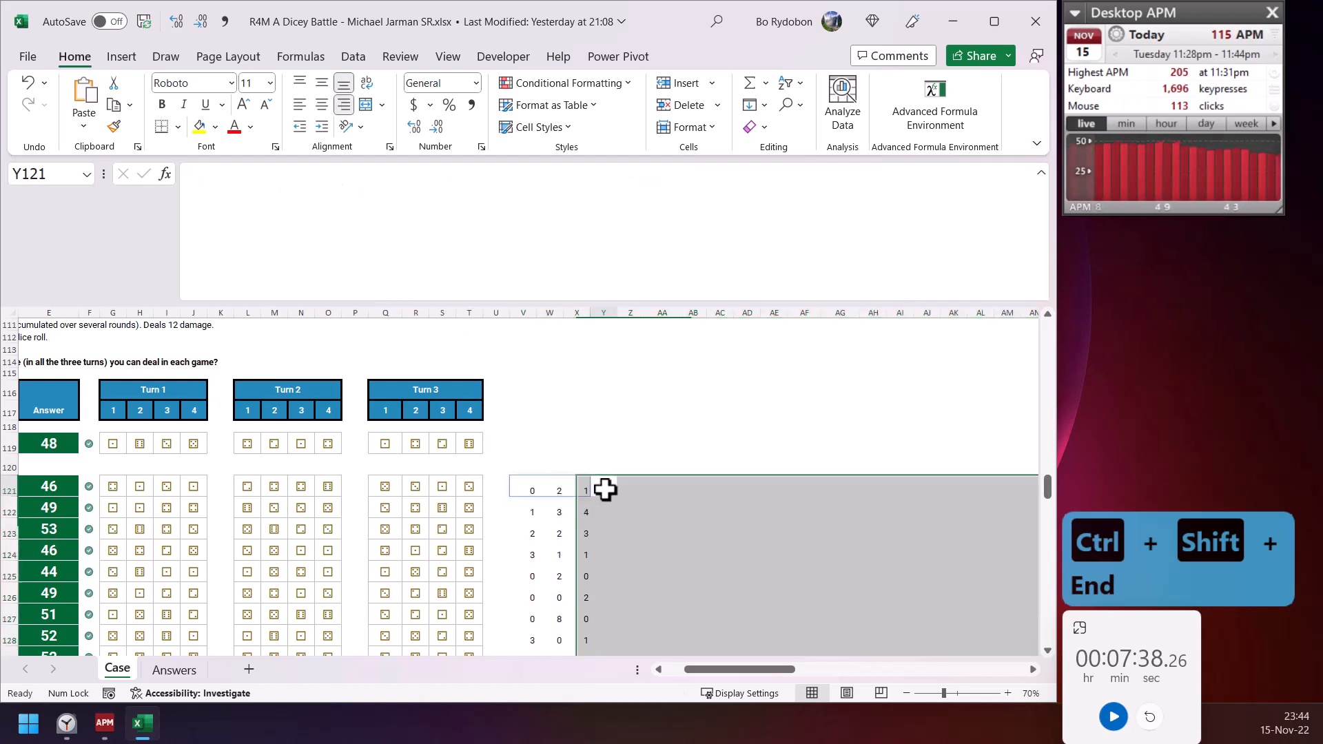
- Examine the leftover pip values for games 40 and 41 in columns V to X against their dice
{"action": "scroll", "coordinate": [574, 483], "scroll_direction": "down", "scroll_amount": 1}
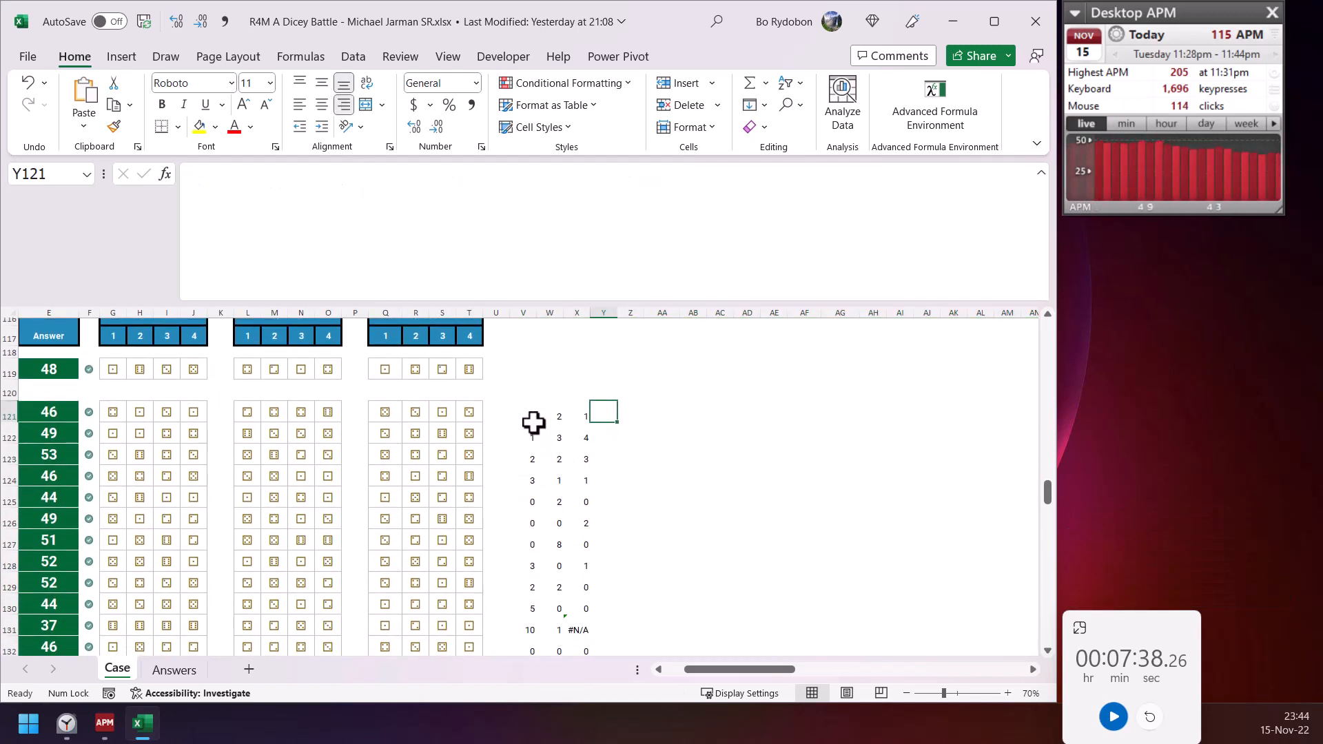
{"action": "left_click_drag", "start_coordinate": [531, 437], "coordinate": [532, 416]}
{"action": "scroll", "coordinate": [554, 513], "scroll_direction": "down", "scroll_amount": 1}
{"action": "left_click", "coordinate": [529, 555]}
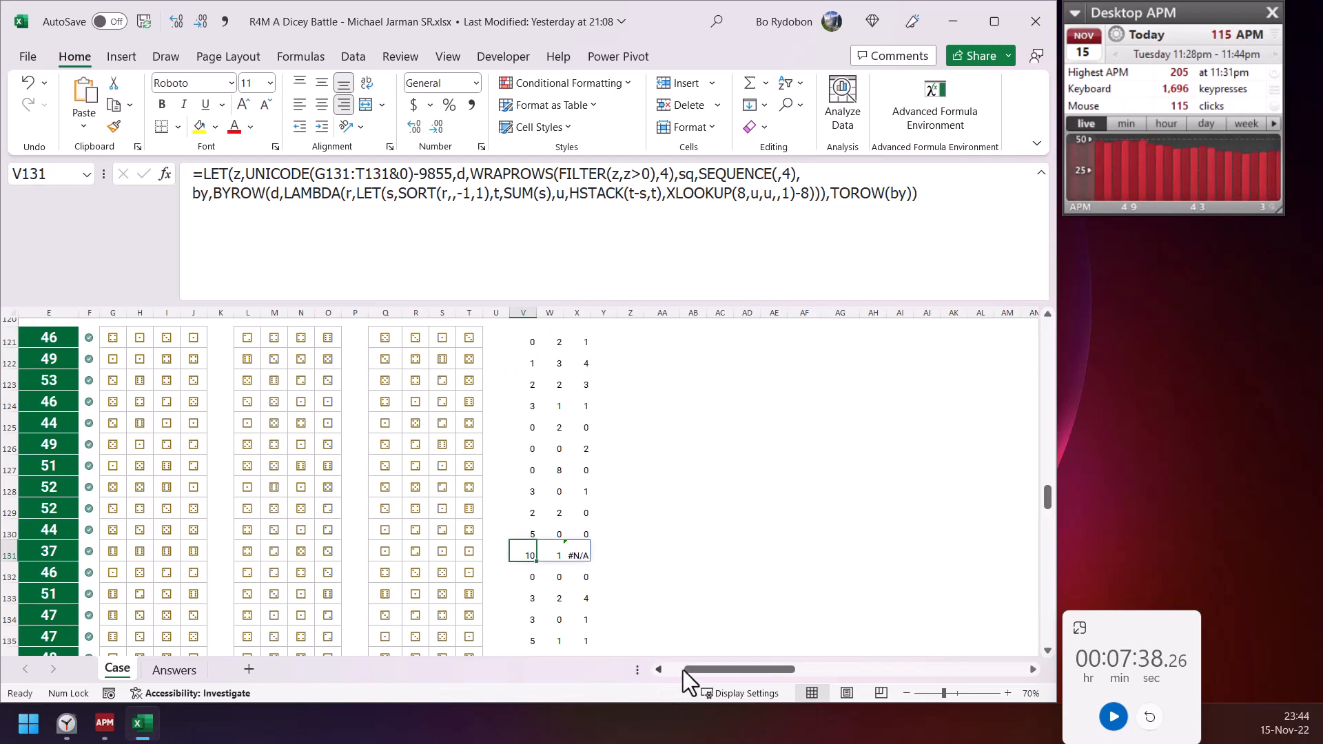
{"action": "left_click_drag", "start_coordinate": [683, 670], "coordinate": [673, 667]}
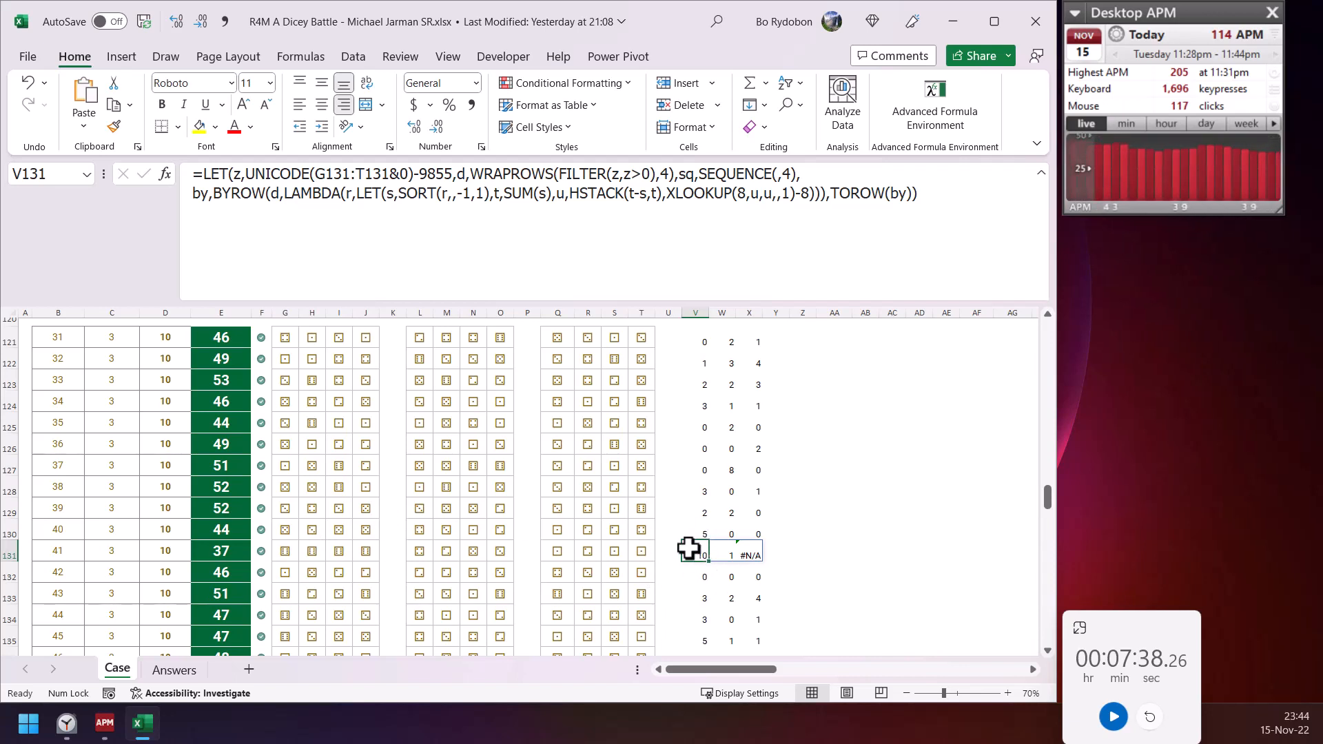
{"action": "left_click", "coordinate": [753, 533]}
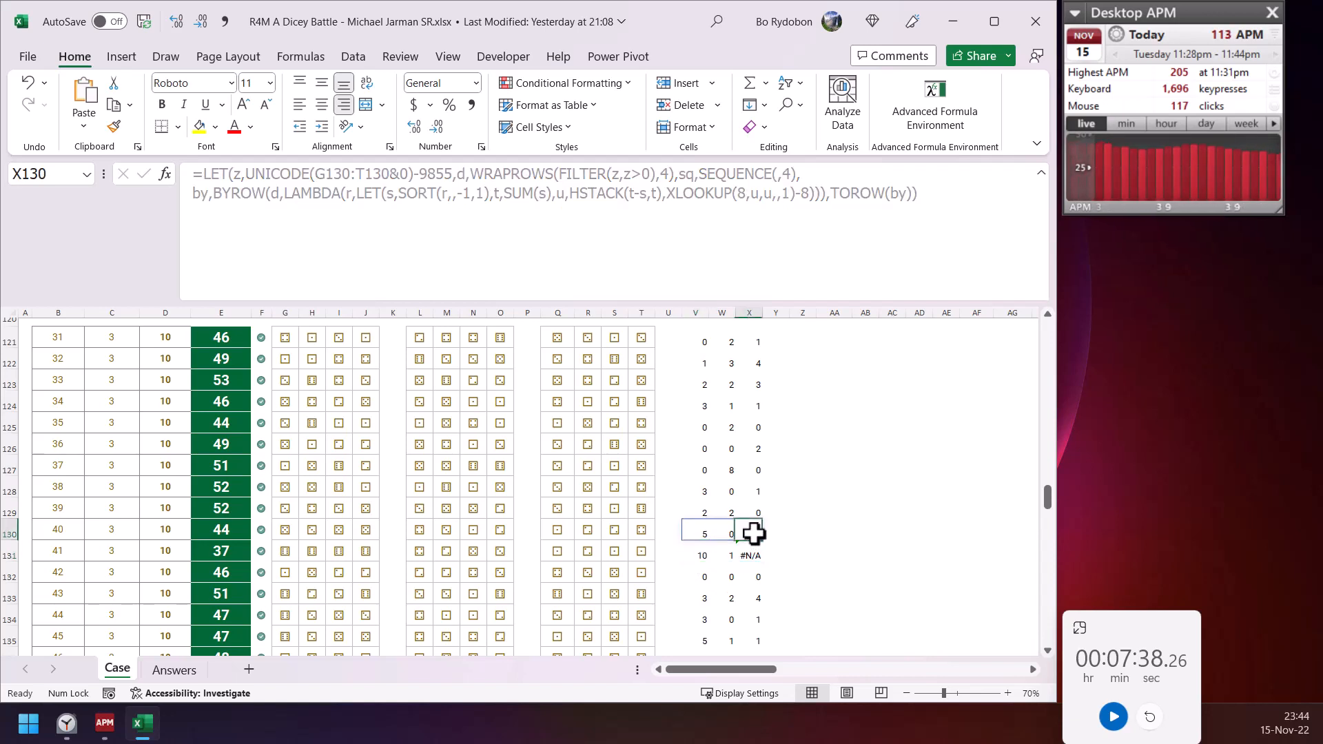
{"action": "left_click", "coordinate": [724, 532]}
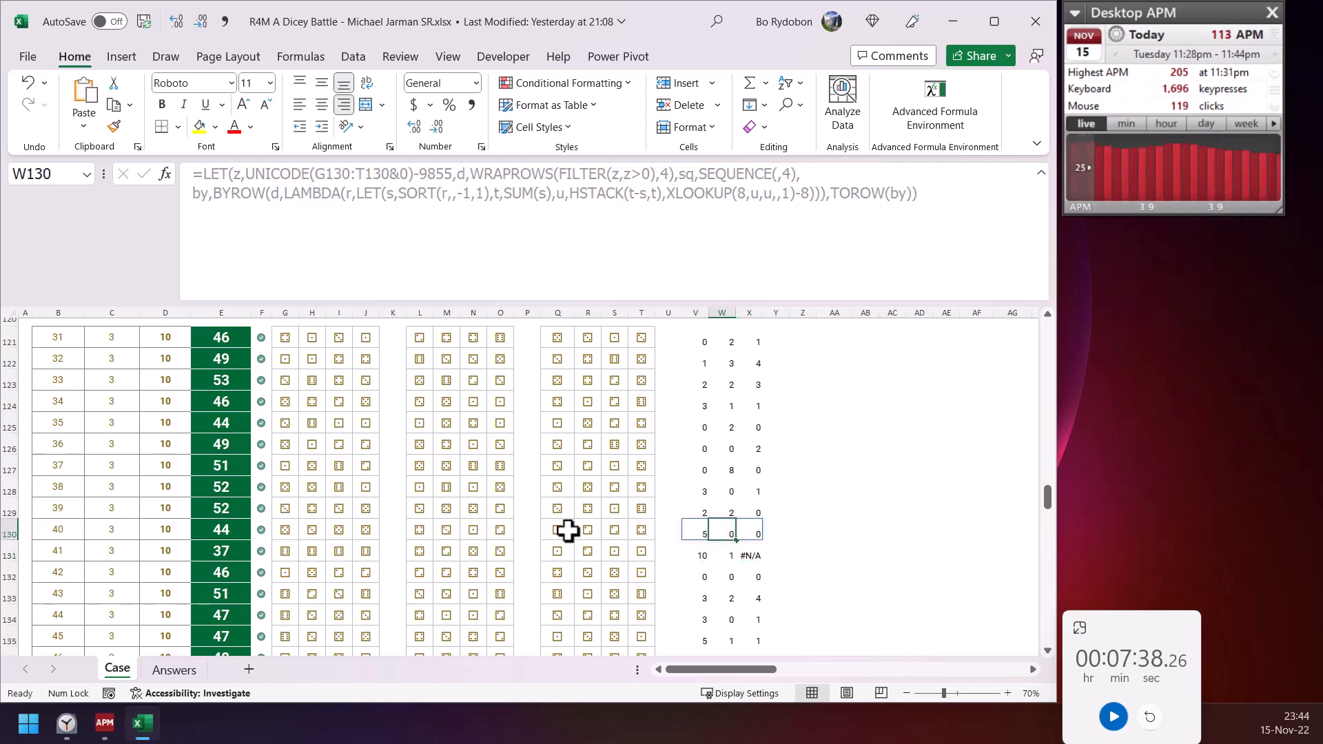
{"action": "left_click", "coordinate": [709, 556]}
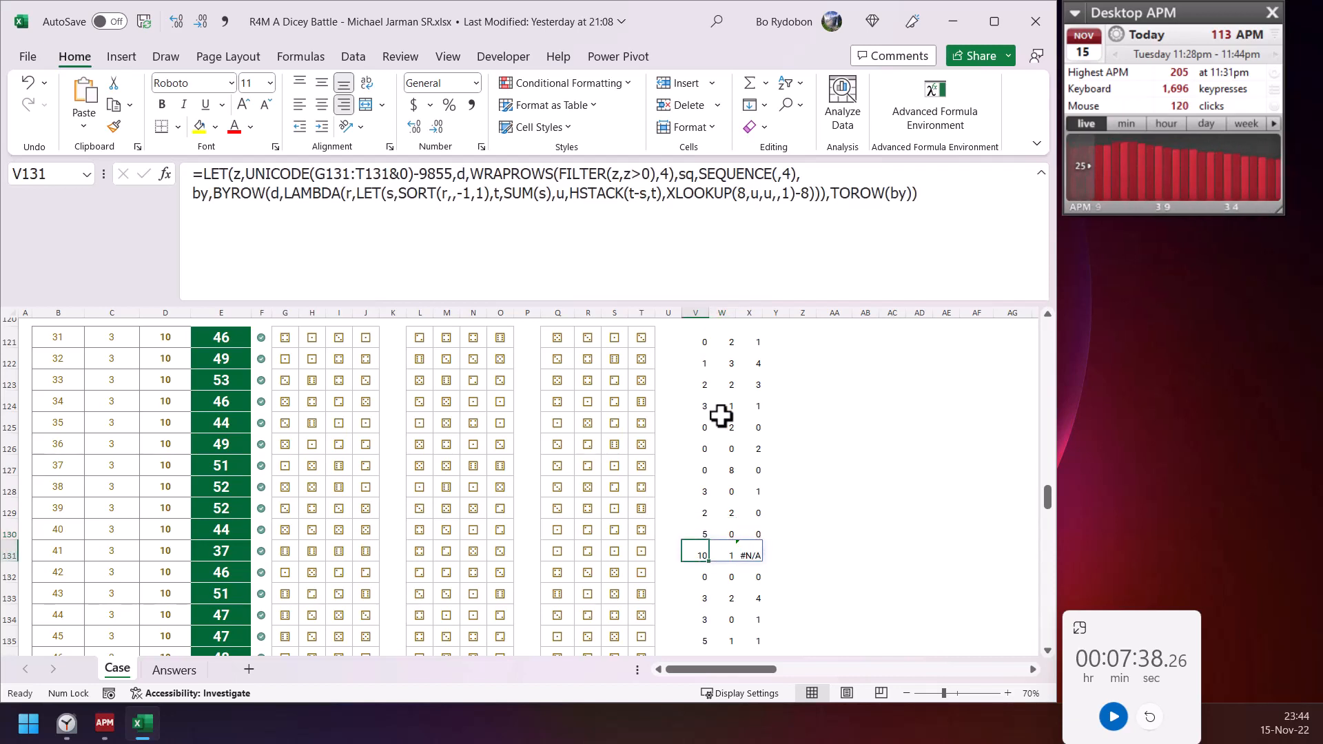
- Copy the V131 formula text unchanged into Z131, keeping its reference to G131:T131
{"action": "triple_click", "coordinate": [994, 208]}
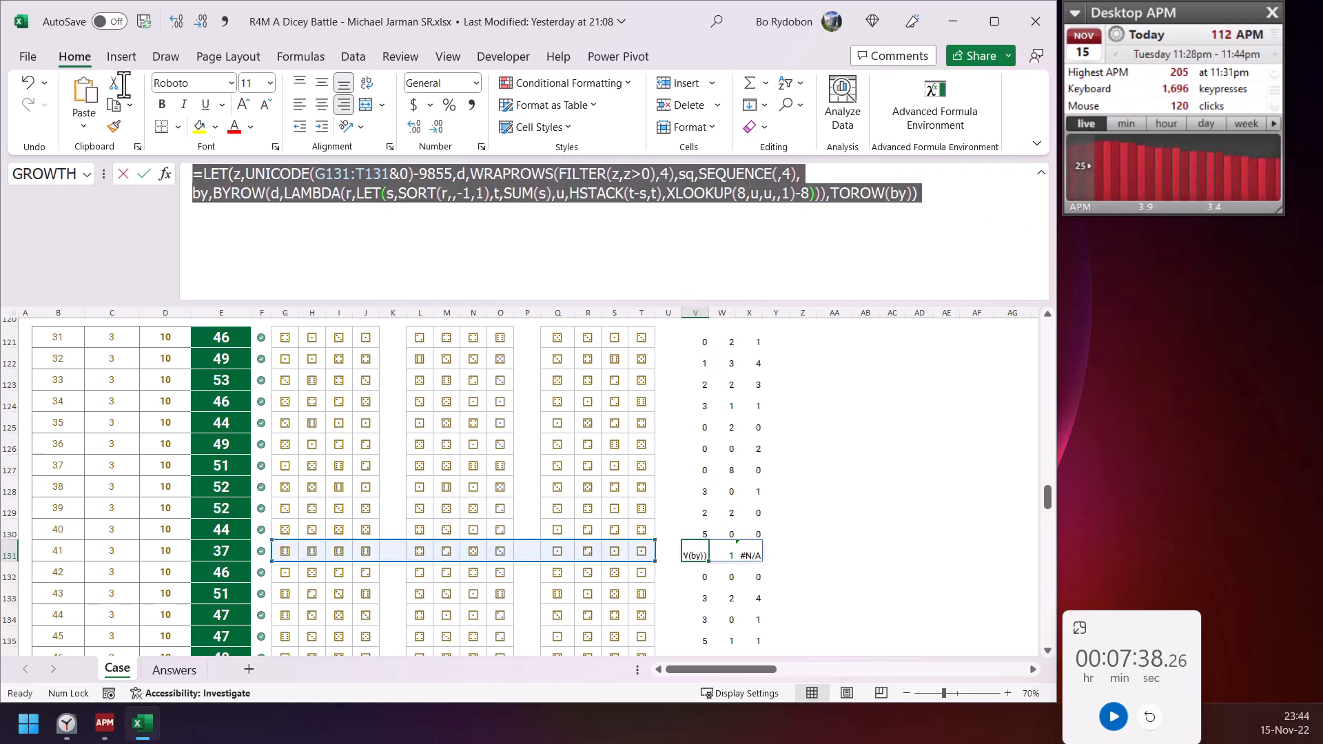
{"action": "key", "text": "ctrl+c"}
{"action": "key", "text": "Escape"}
{"action": "left_click", "coordinate": [799, 551]}
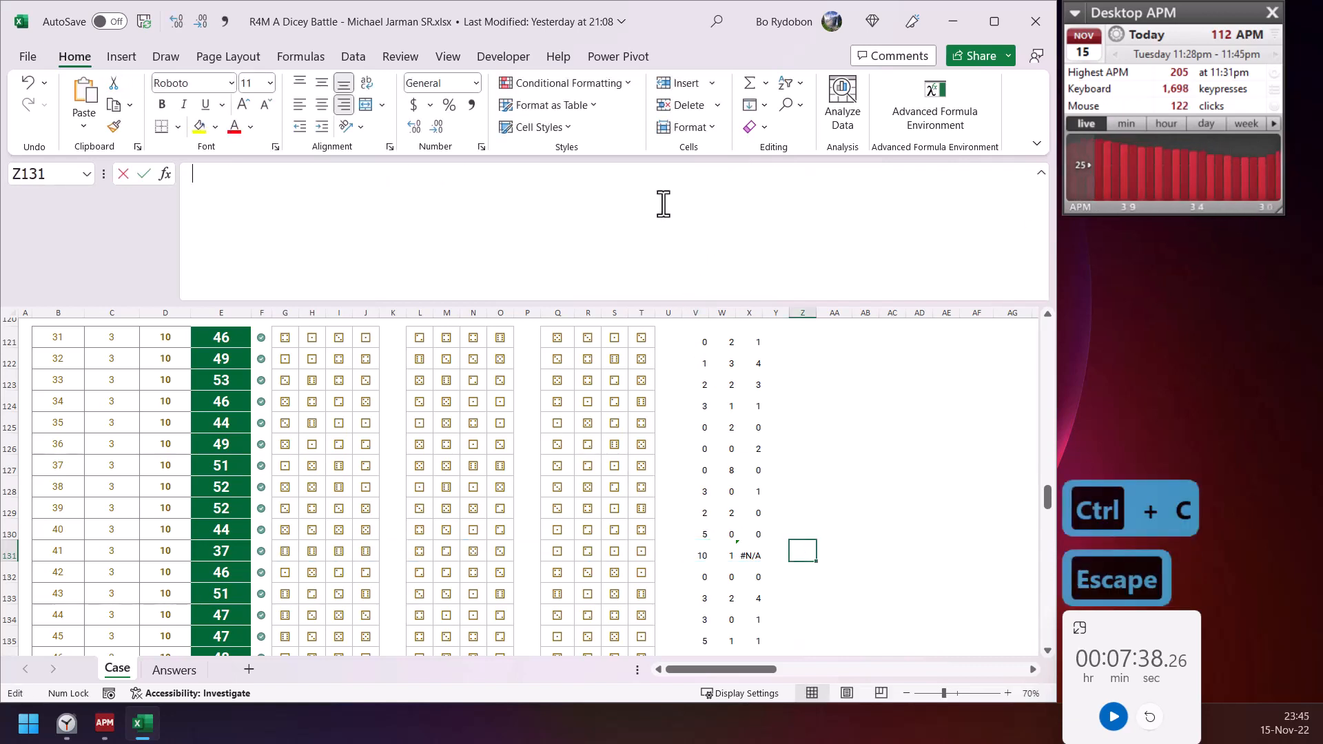
{"action": "key", "text": "ctrl+v"}
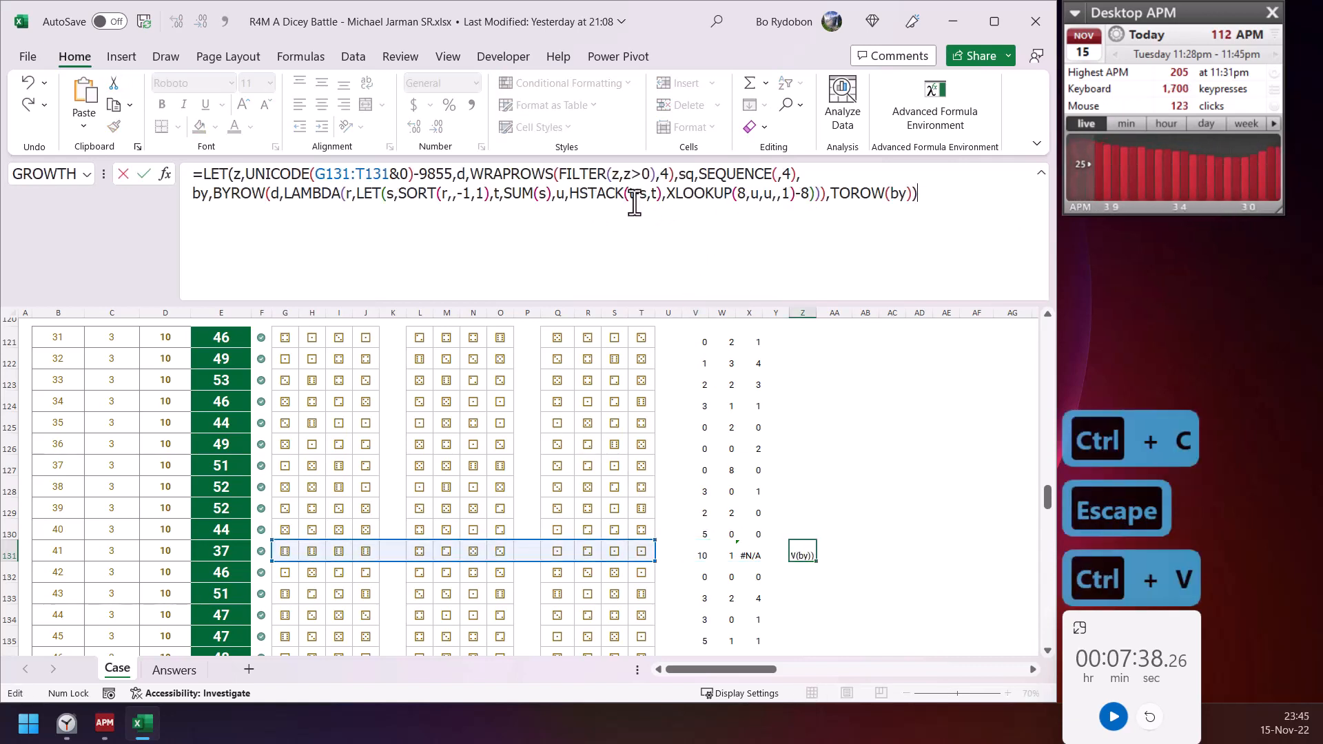
- Put the XLOOKUP in the Z131 formula on a new line and nest it, including the -8, as the lookup value of an outer XLOOKUP
{"action": "left_click", "coordinate": [665, 197]}
{"action": "key", "text": "alt+Return"}
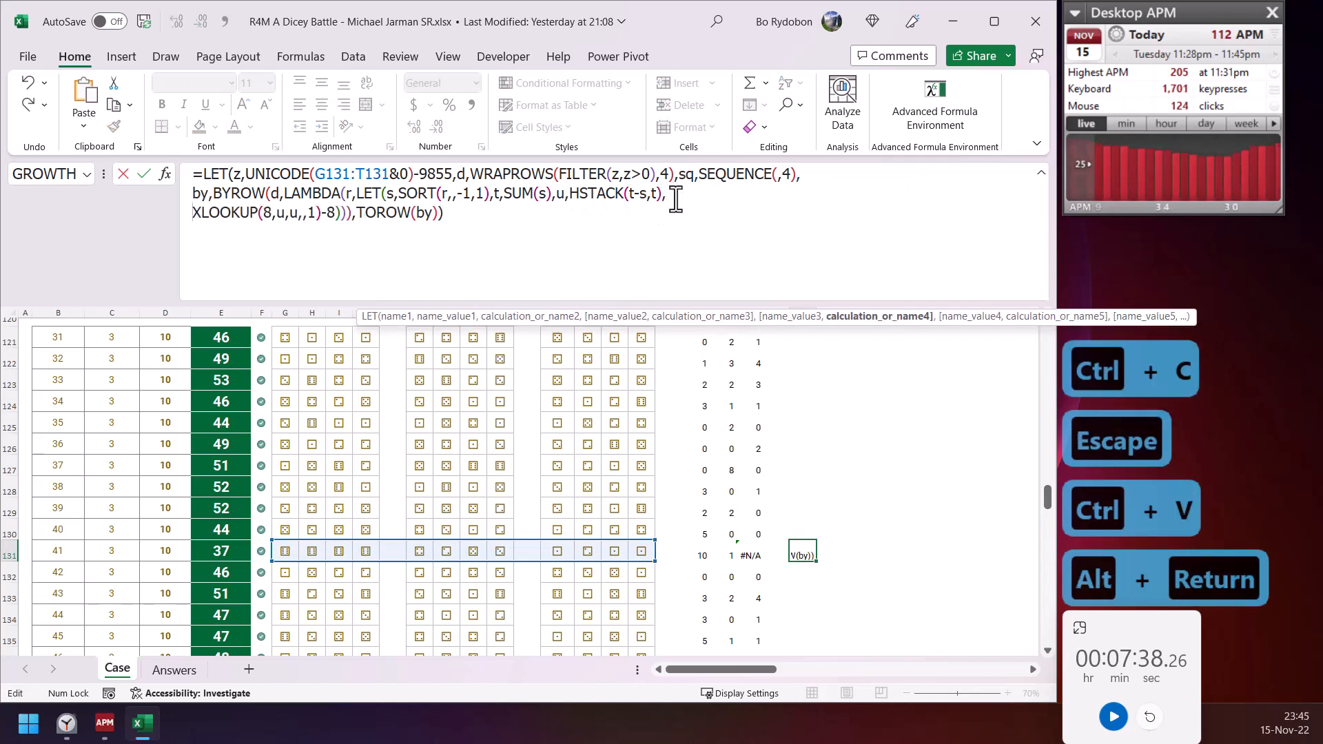
{"action": "type", "text": "xlo"}
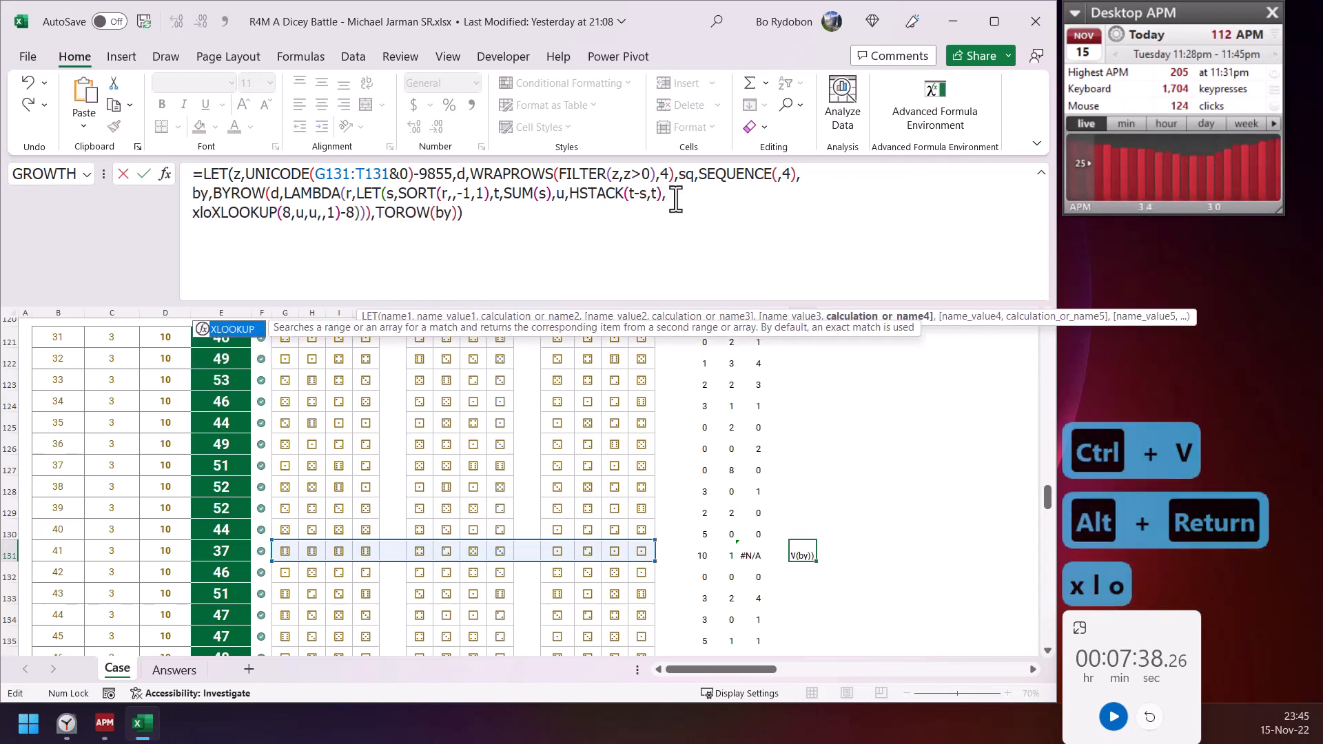
{"action": "key", "text": "Tab"}
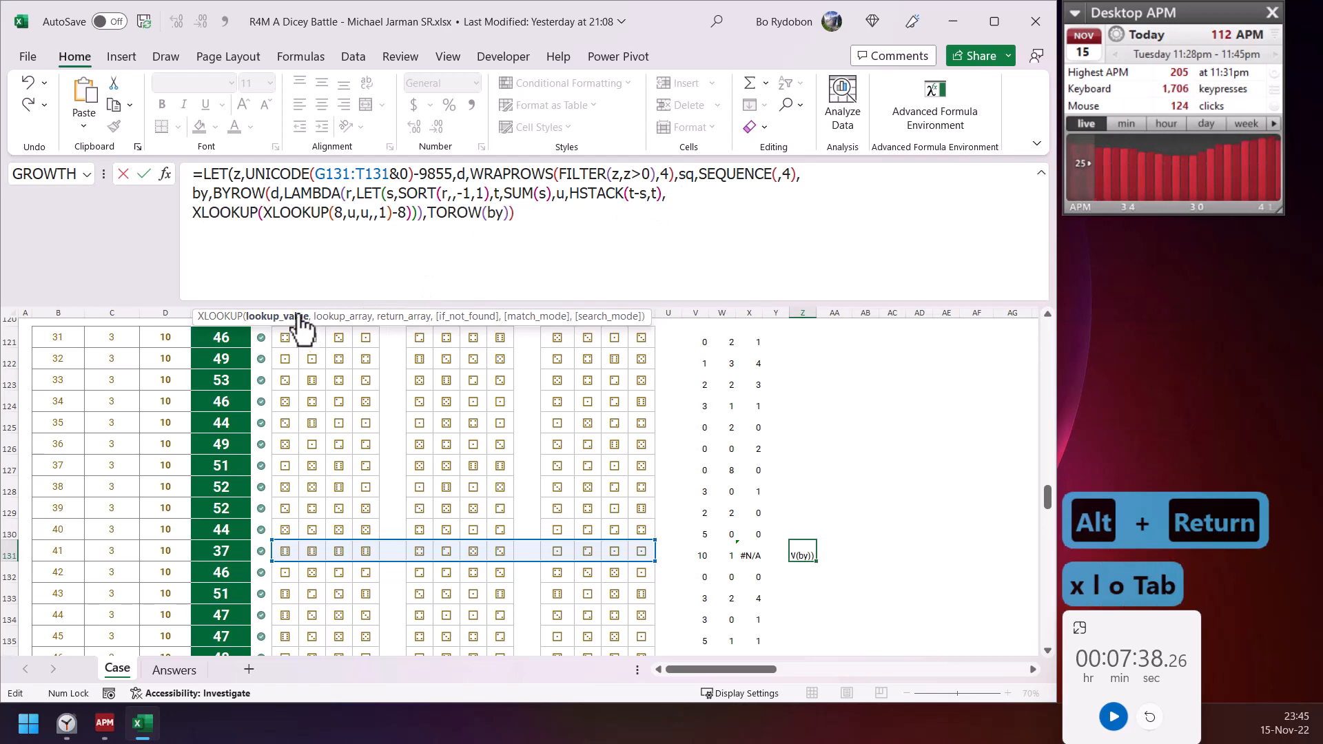
{"action": "left_click_drag", "start_coordinate": [263, 212], "coordinate": [406, 214]}
{"action": "left_click", "coordinate": [408, 219]}
{"action": "type", "text": ","}
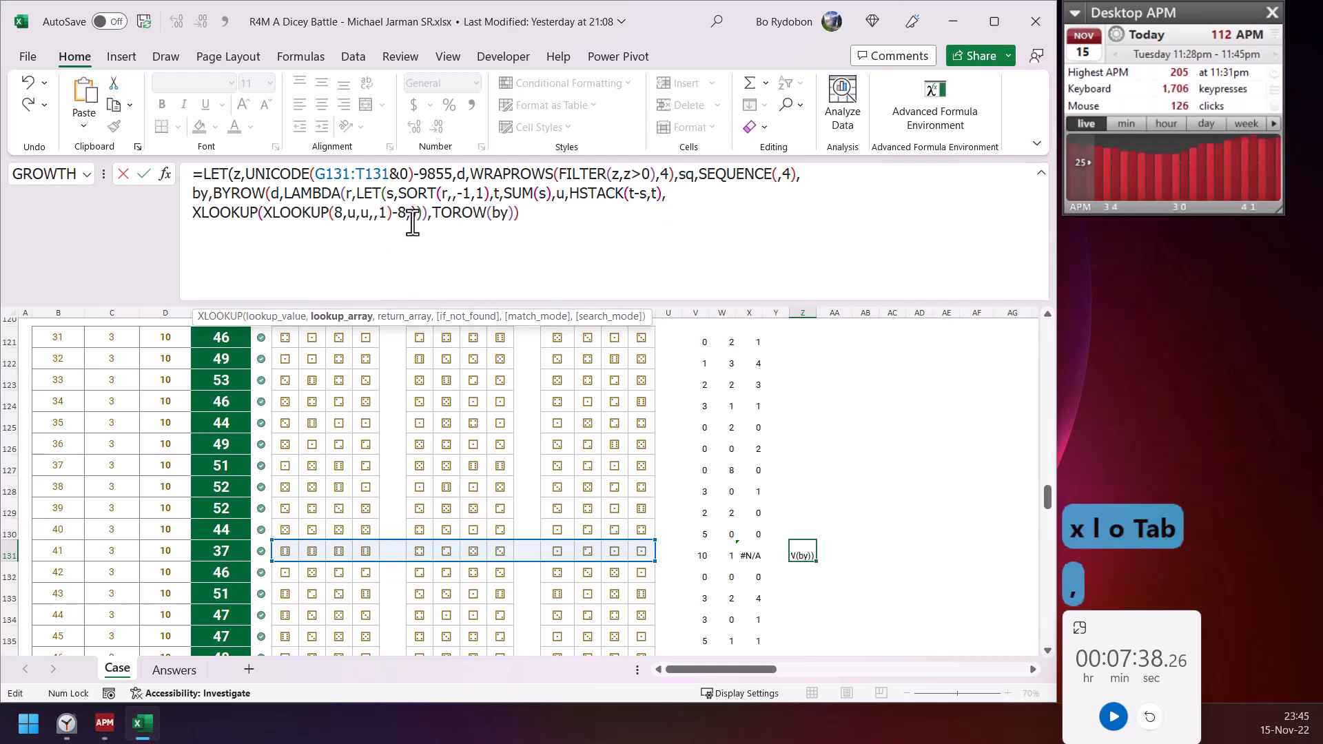
- Complete the outer XLOOKUP in Z131 with s as lookup and return array and match mode -1, and enter the formula
{"action": "scroll", "coordinate": [516, 443], "scroll_direction": "up", "scroll_amount": 1}
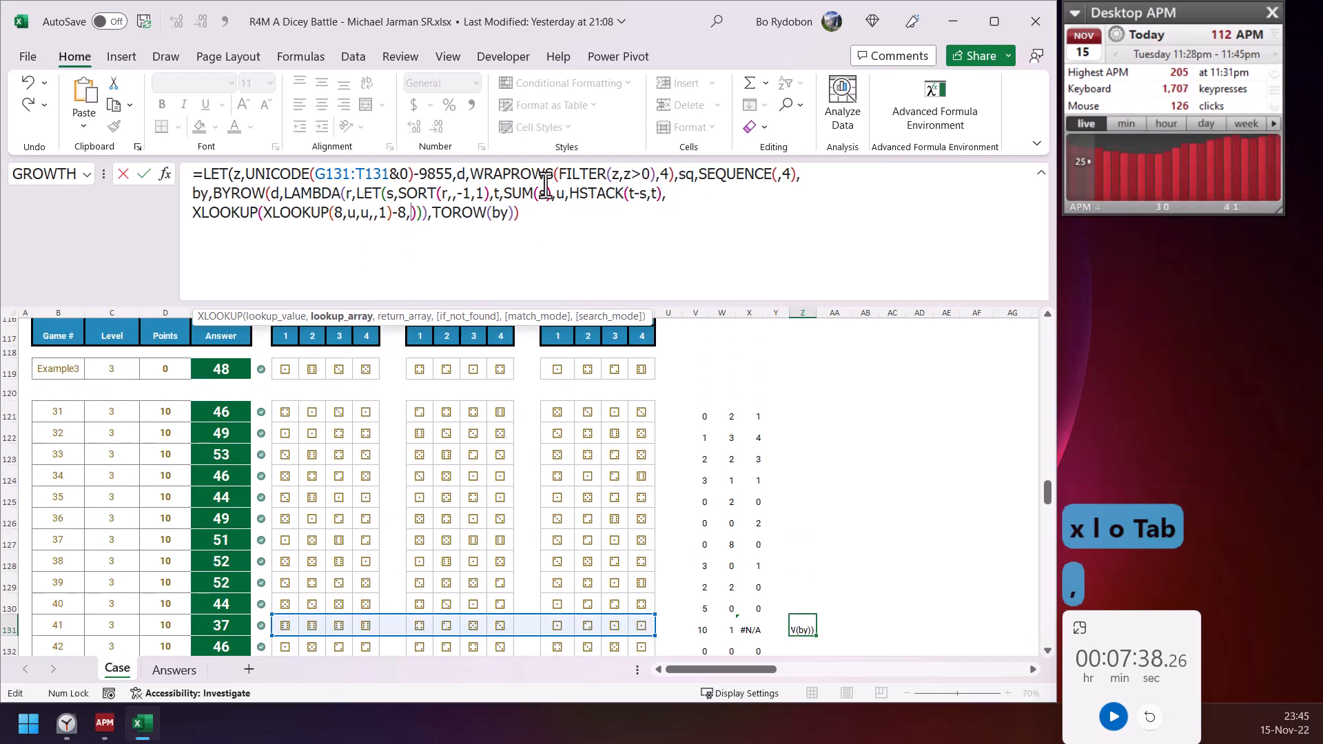
{"action": "type", "text": "s,s"}
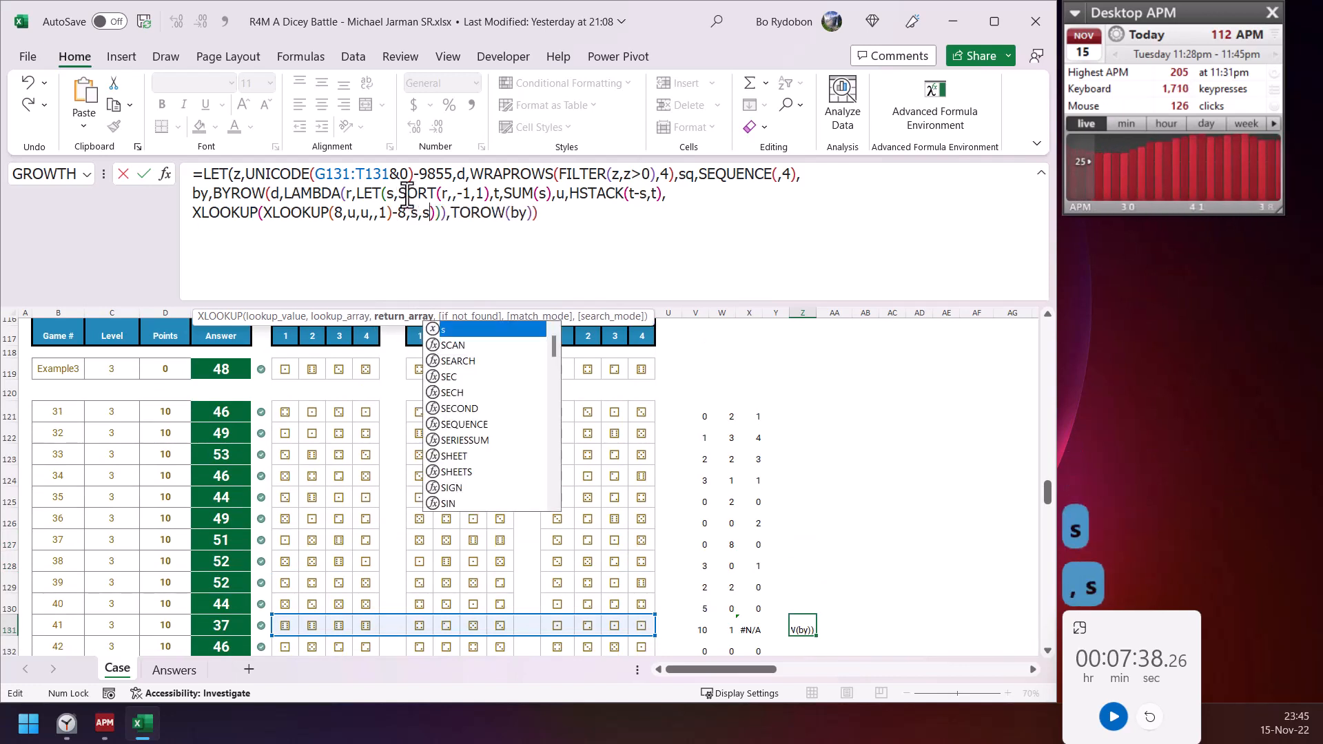
{"action": "type", "text": ",,"}
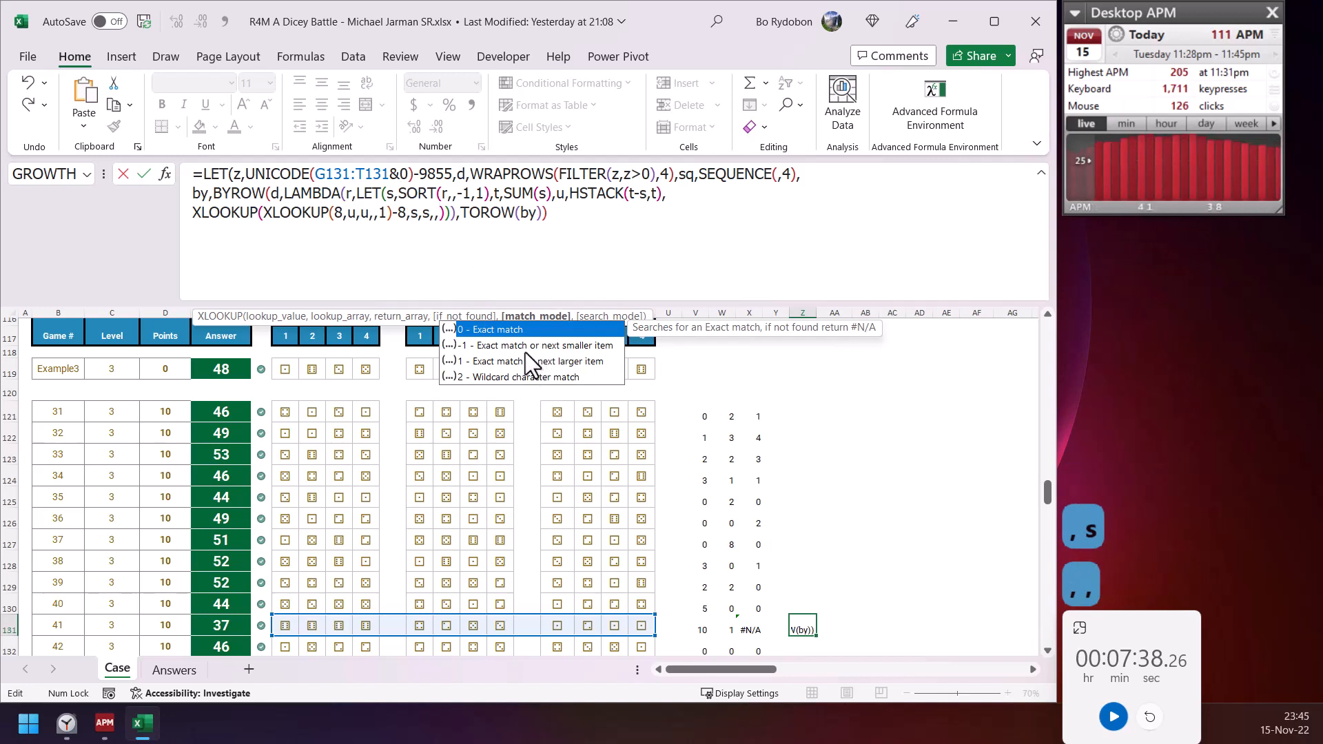
{"action": "type", "text": "-1"}
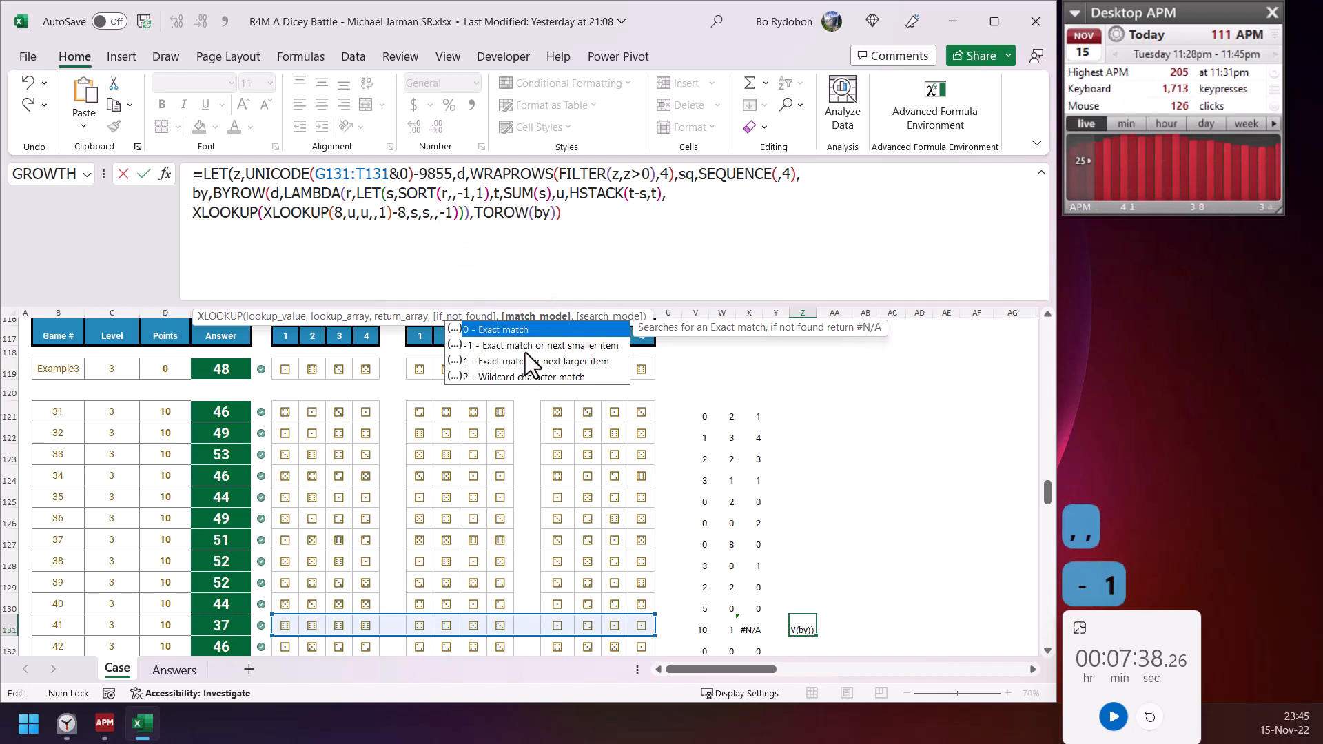
{"action": "type", "text": ")"}
{"action": "key", "text": "Right"}
{"action": "key", "text": "ctrl+Return"}
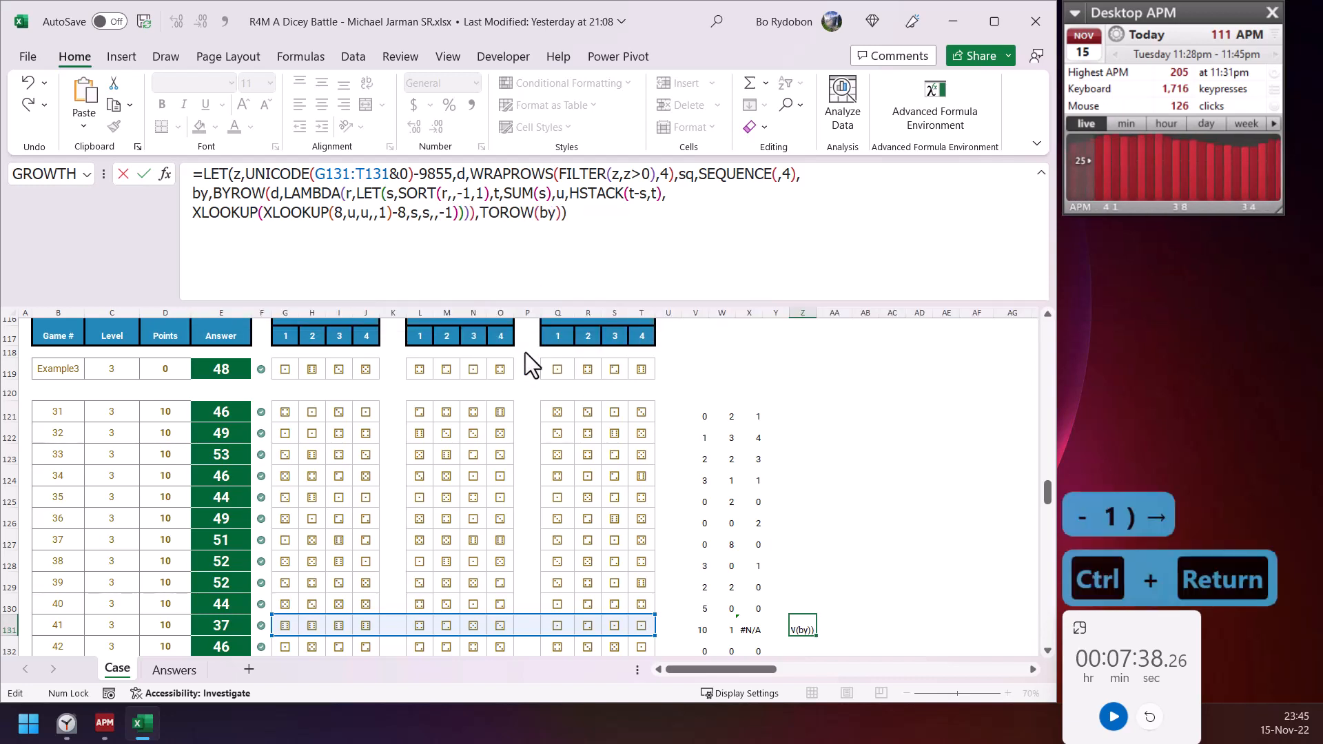
- Set the if-not-found argument of the outer XLOOKUP in Z131 to 0 and enter the formula
{"action": "left_click", "coordinate": [726, 629]}
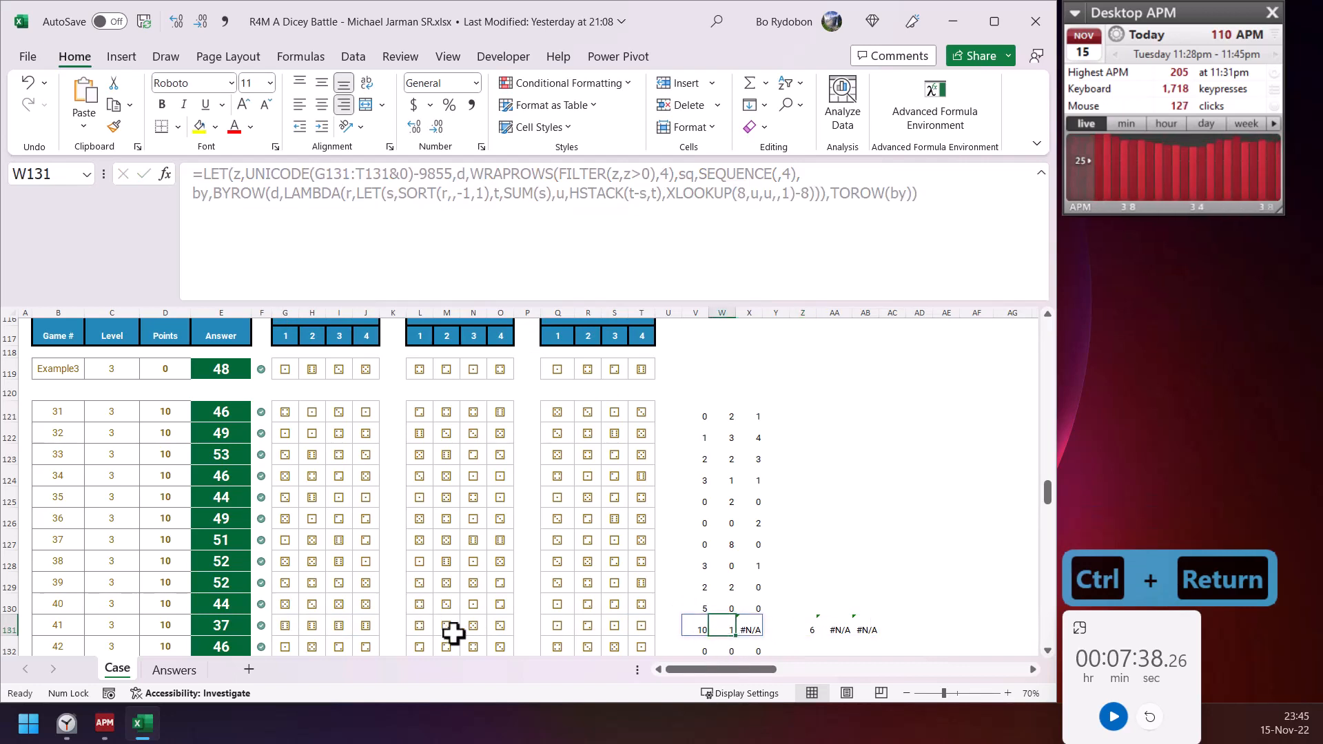
{"action": "left_click", "coordinate": [702, 624]}
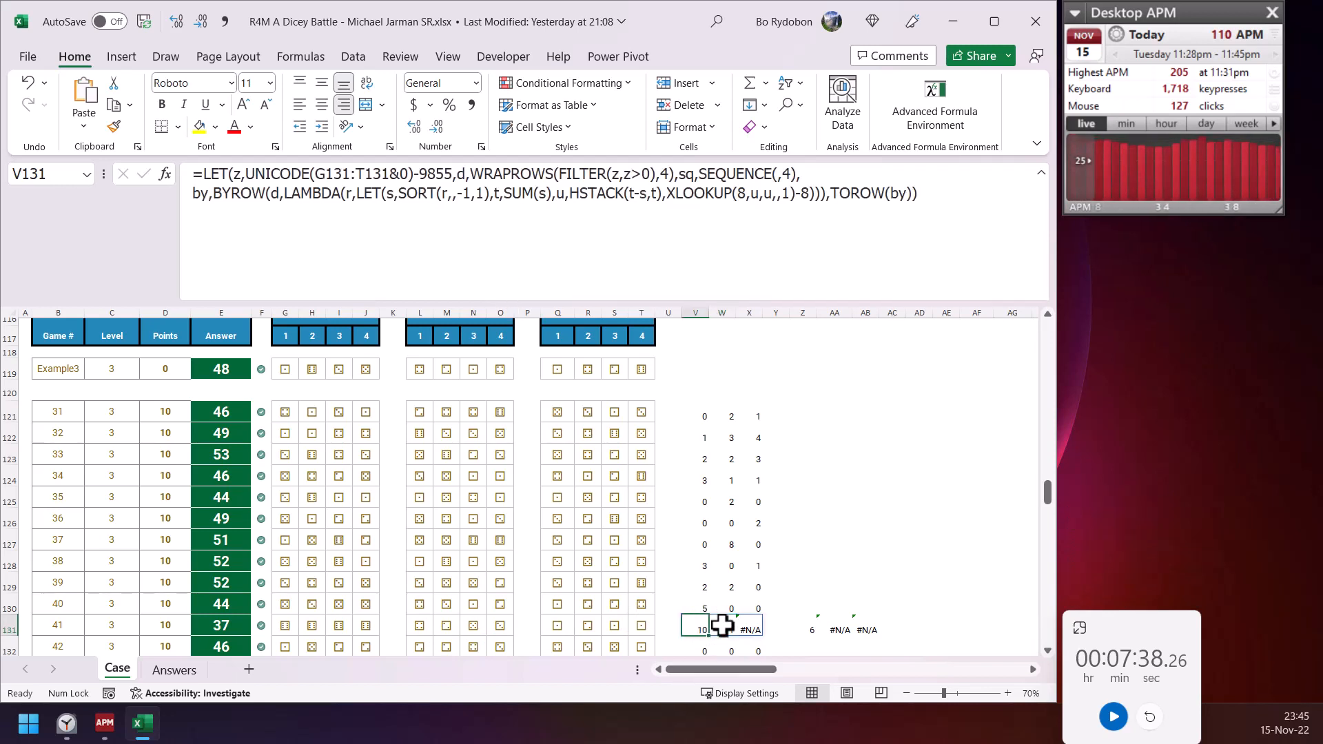
{"action": "left_click", "coordinate": [810, 628]}
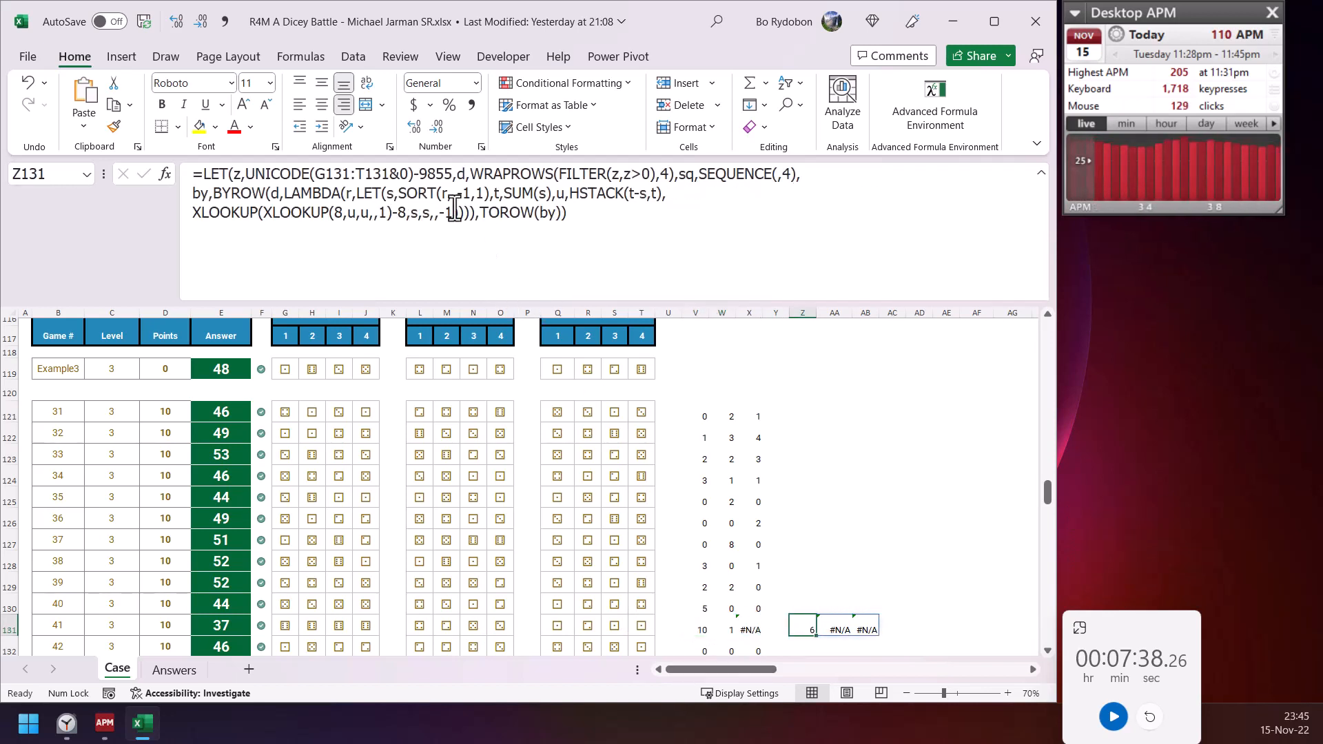
{"action": "left_click", "coordinate": [436, 218]}
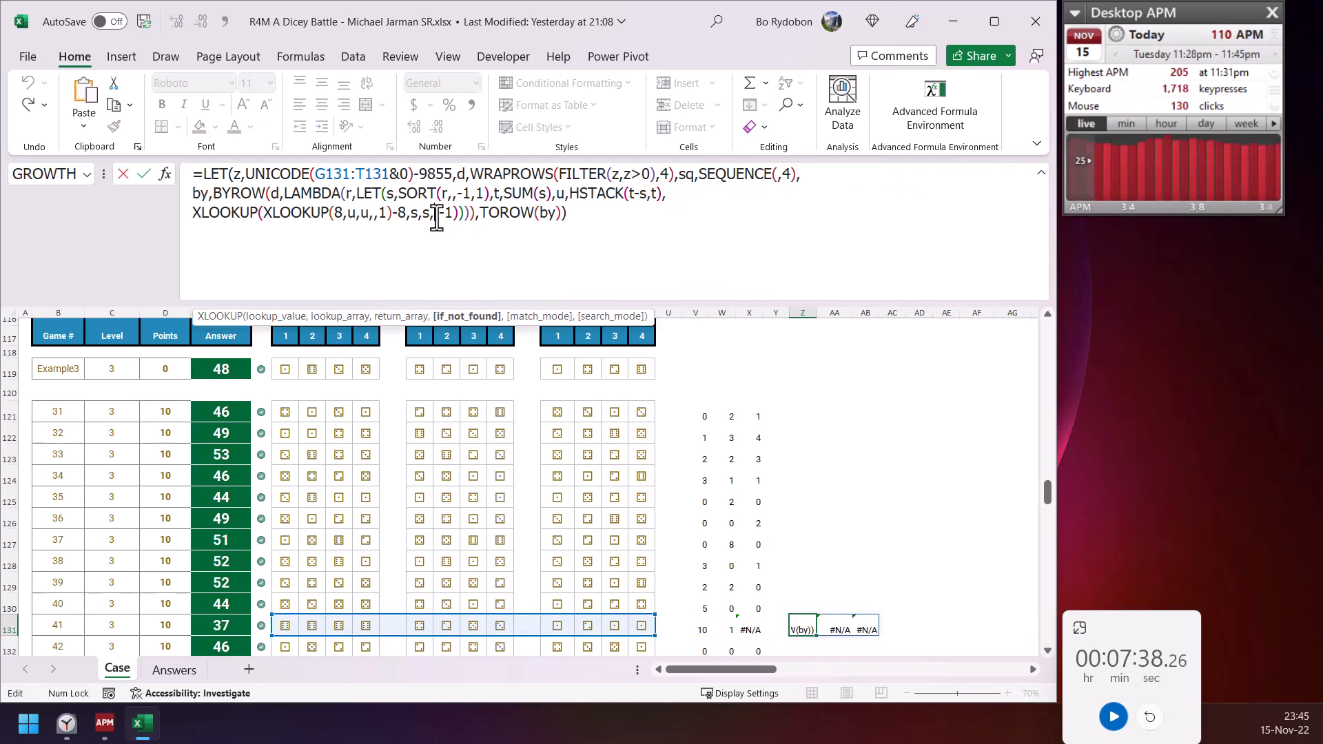
{"action": "type", "text": "0,"}
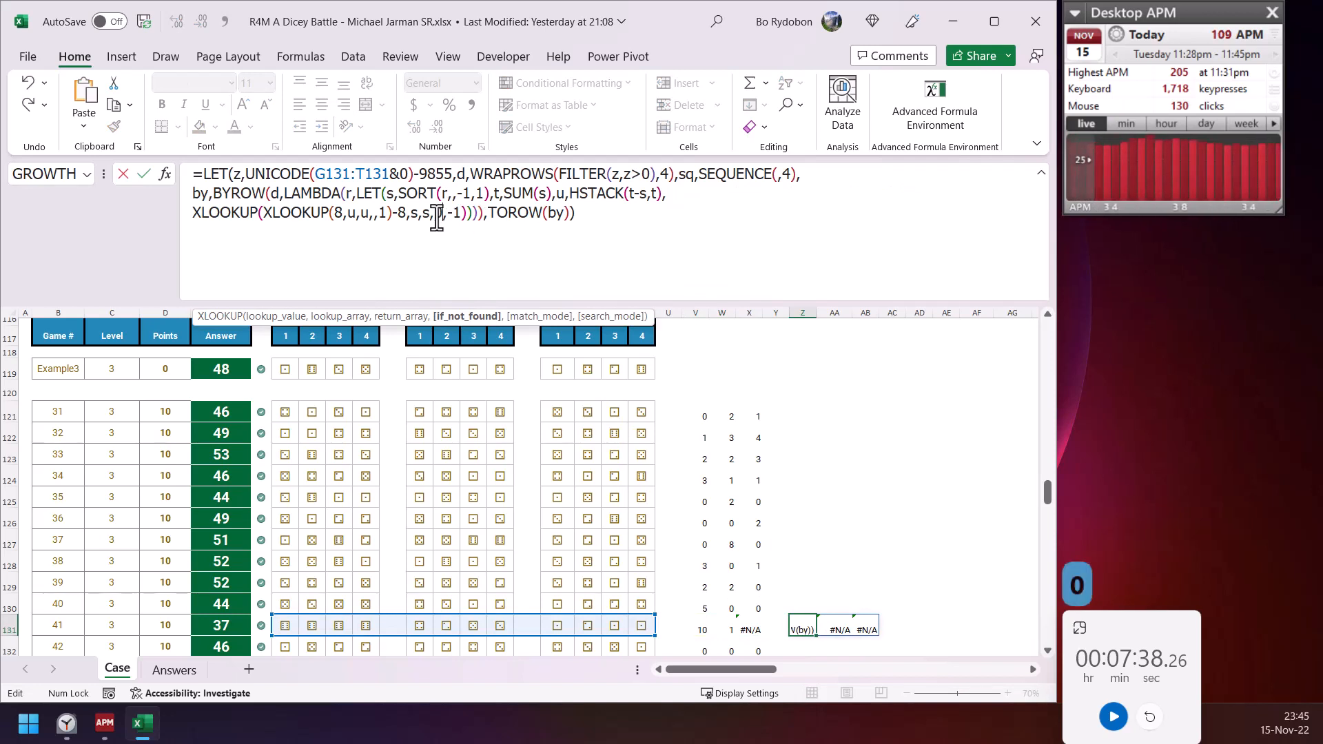
{"action": "key", "text": "ctrl+Return"}
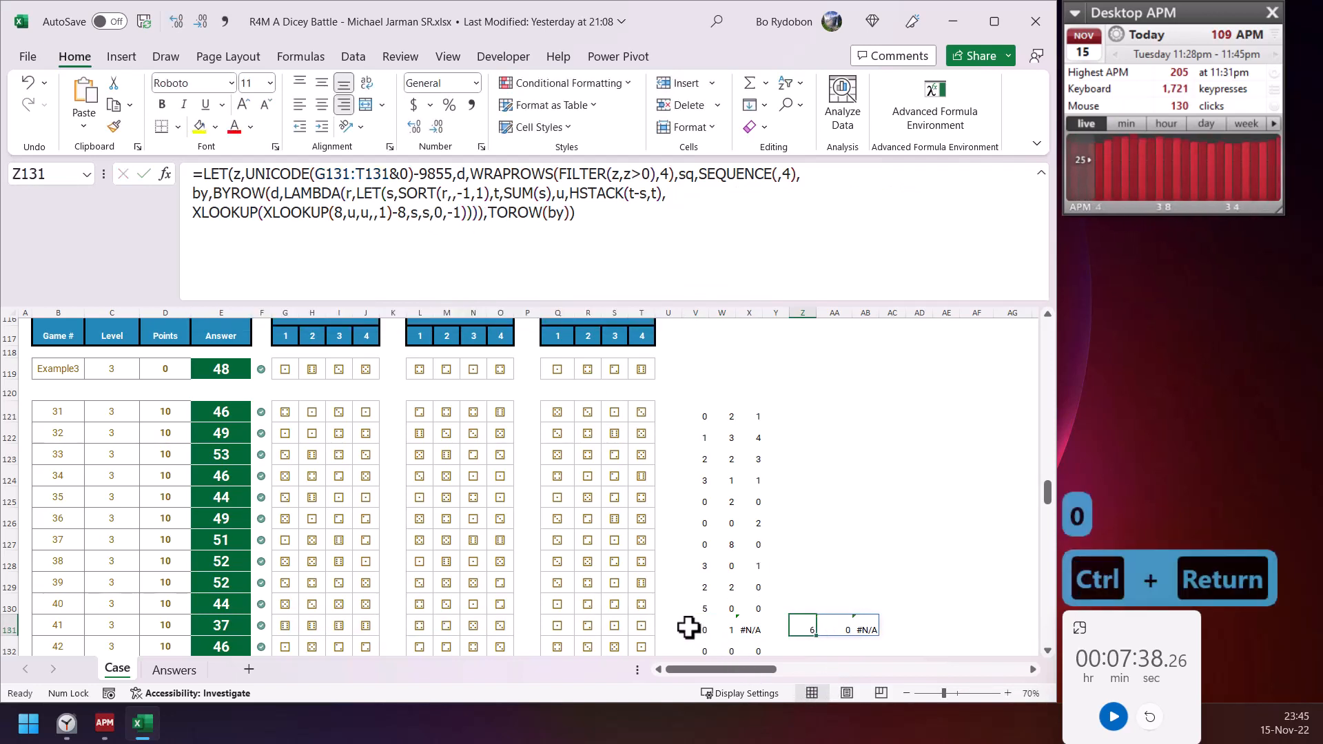
- Compare the spilled results in V131:X131 and Z131:AB131 with game 41's dice, especially those of turn 3
{"action": "left_click", "coordinate": [693, 628]}
{"action": "left_click", "coordinate": [747, 628]}
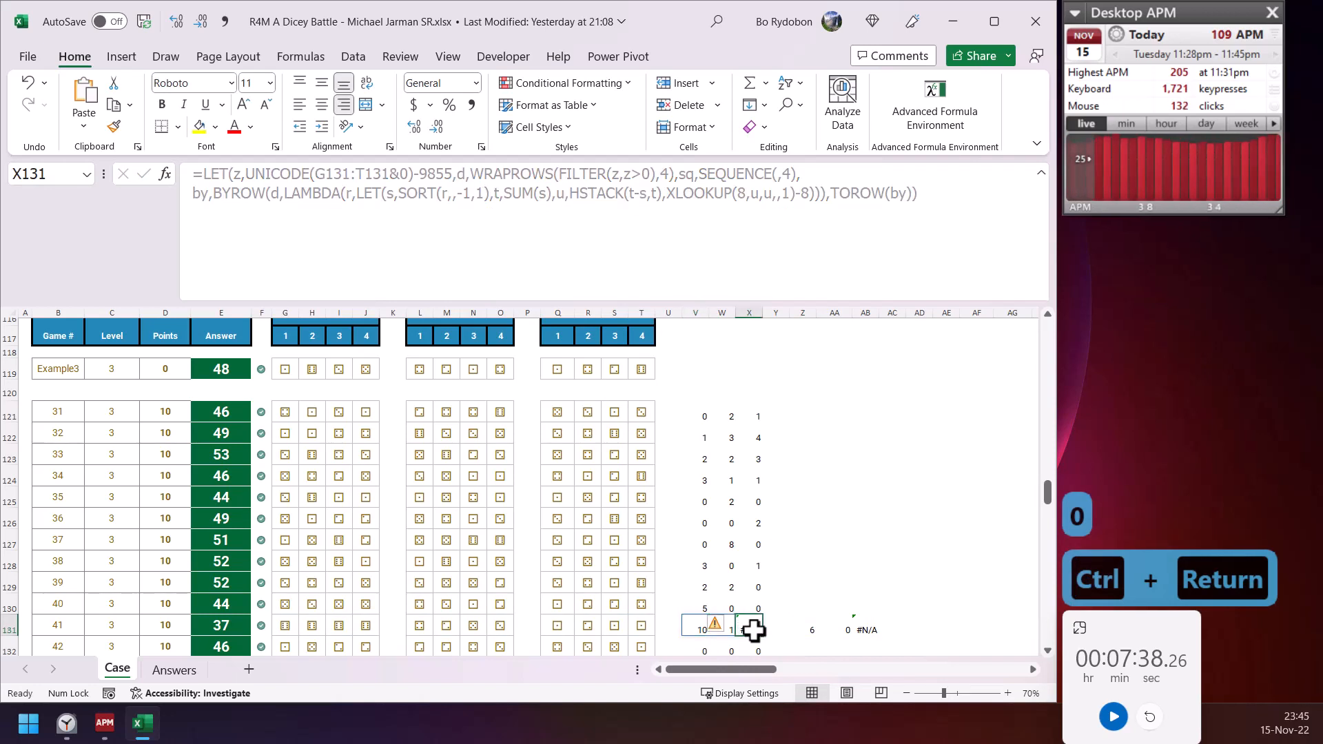
{"action": "mouse_move", "coordinate": [553, 630]}
{"action": "left_mouse_down"}
{"action": "mouse_move", "coordinate": [594, 629]}
{"action": "mouse_move", "coordinate": [559, 630]}
{"action": "left_mouse_up"}
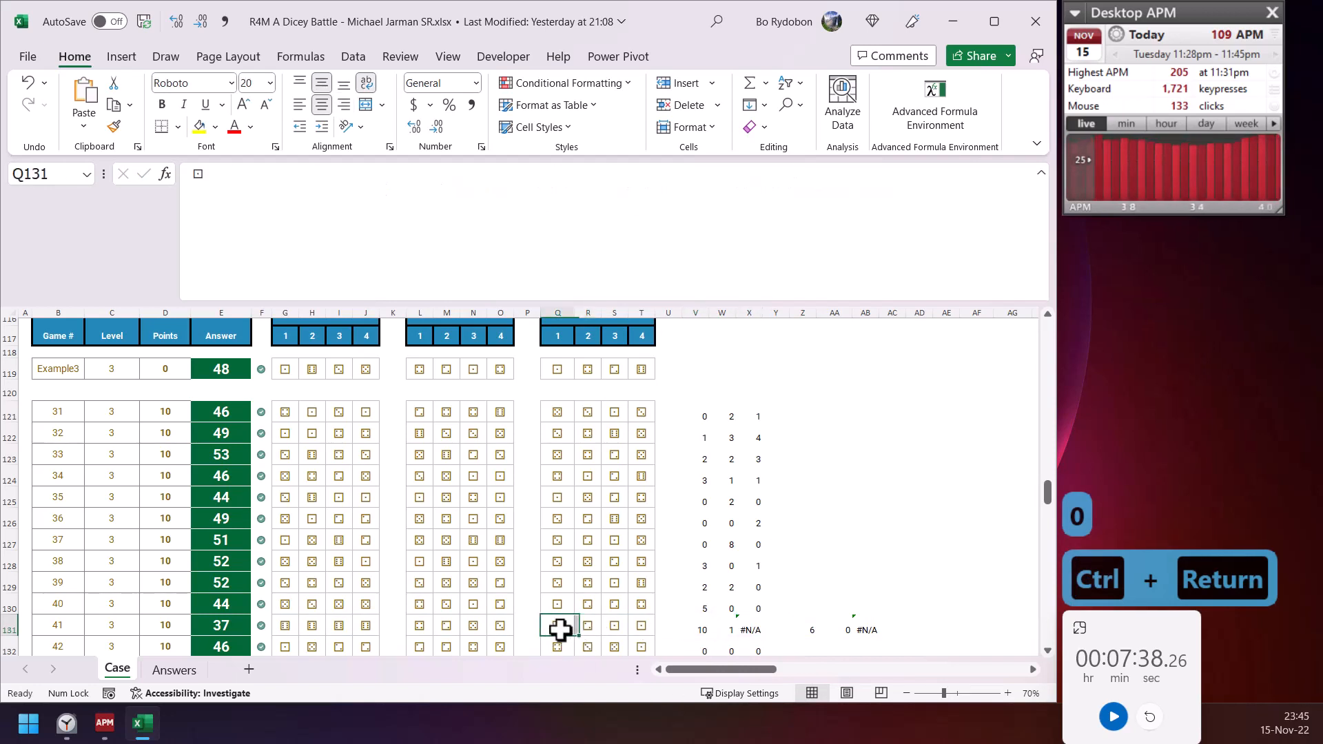
{"action": "left_click", "coordinate": [589, 626]}
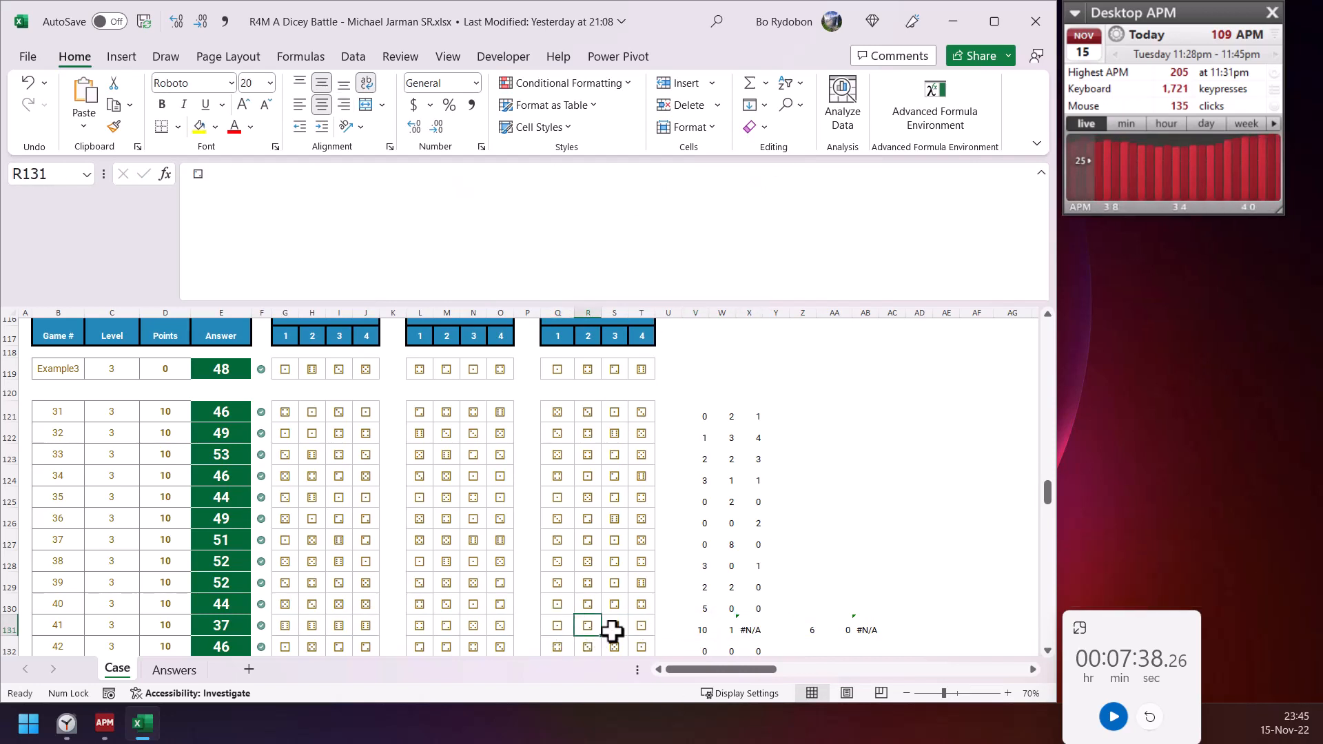
{"action": "left_click", "coordinate": [635, 626]}
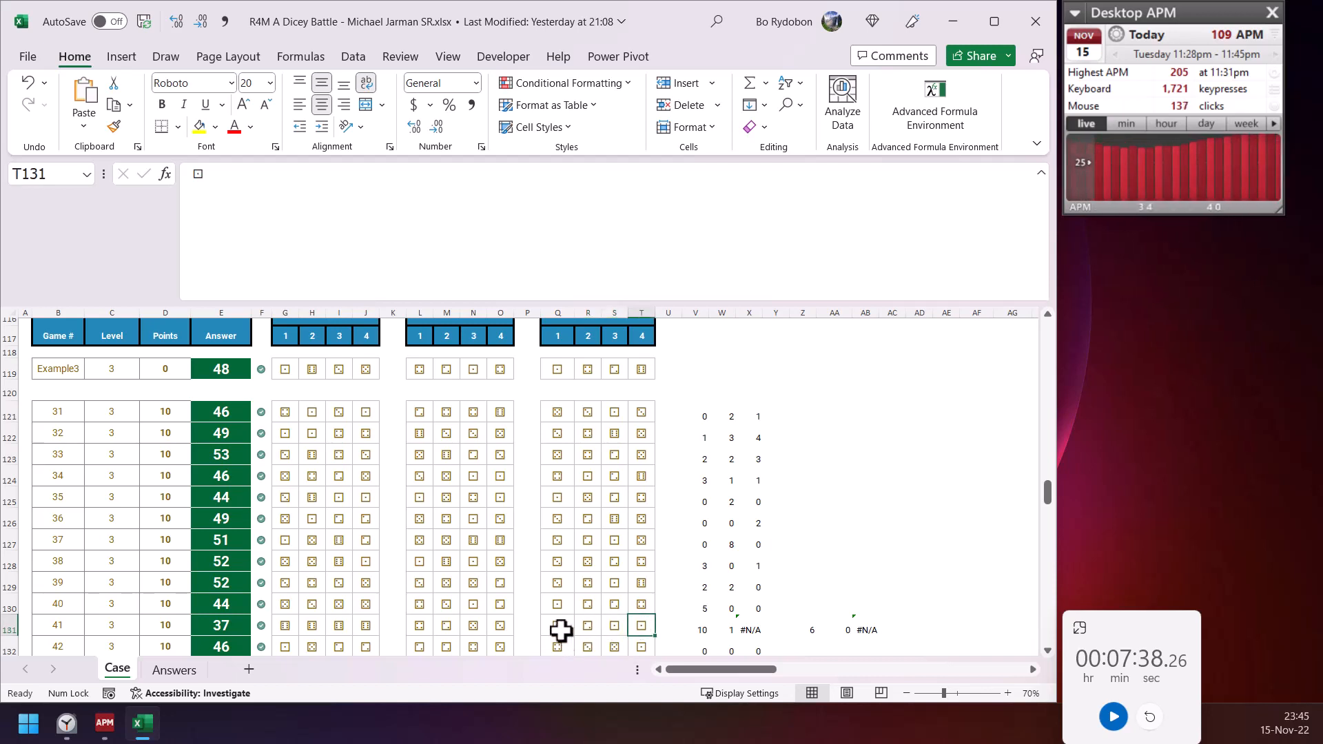
{"action": "left_click", "coordinate": [701, 630]}
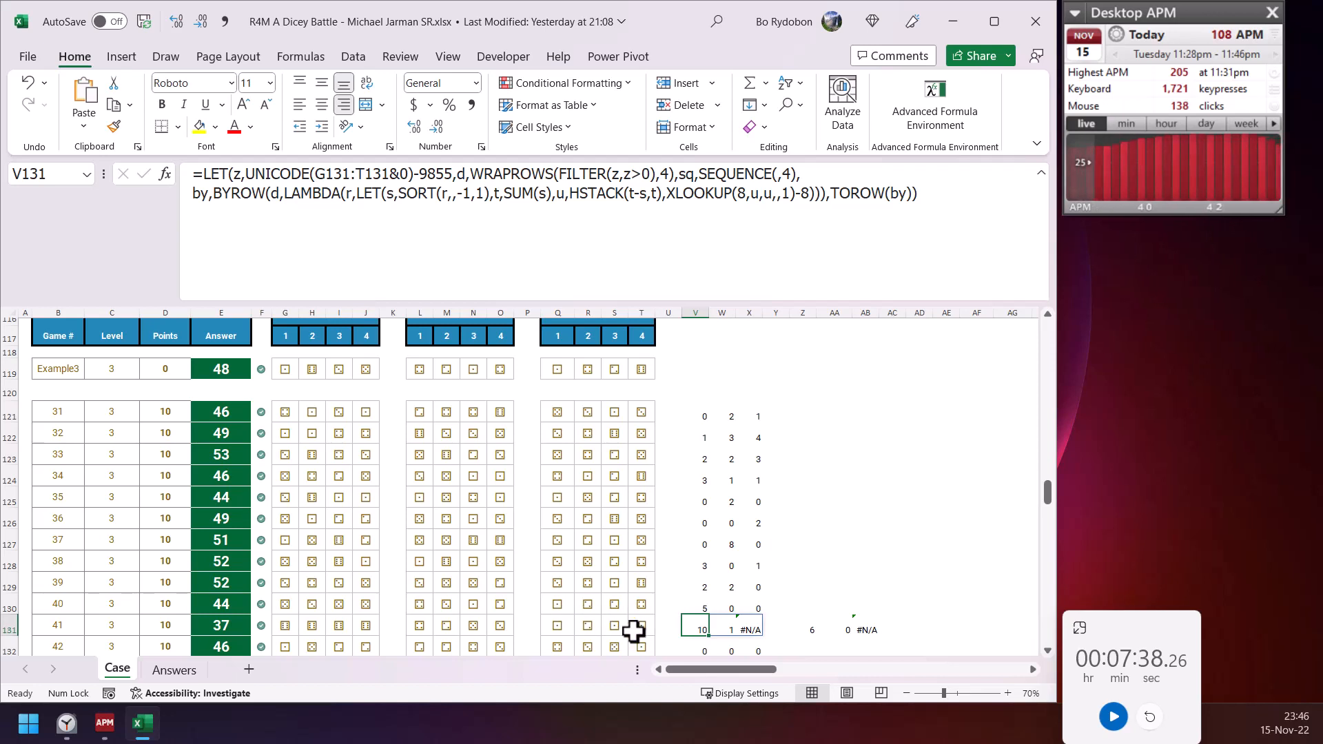
{"action": "left_click", "coordinate": [803, 629]}
{"action": "key", "text": "Left"}
{"action": "key", "text": "Left"}
{"action": "left_click", "coordinate": [800, 629]}
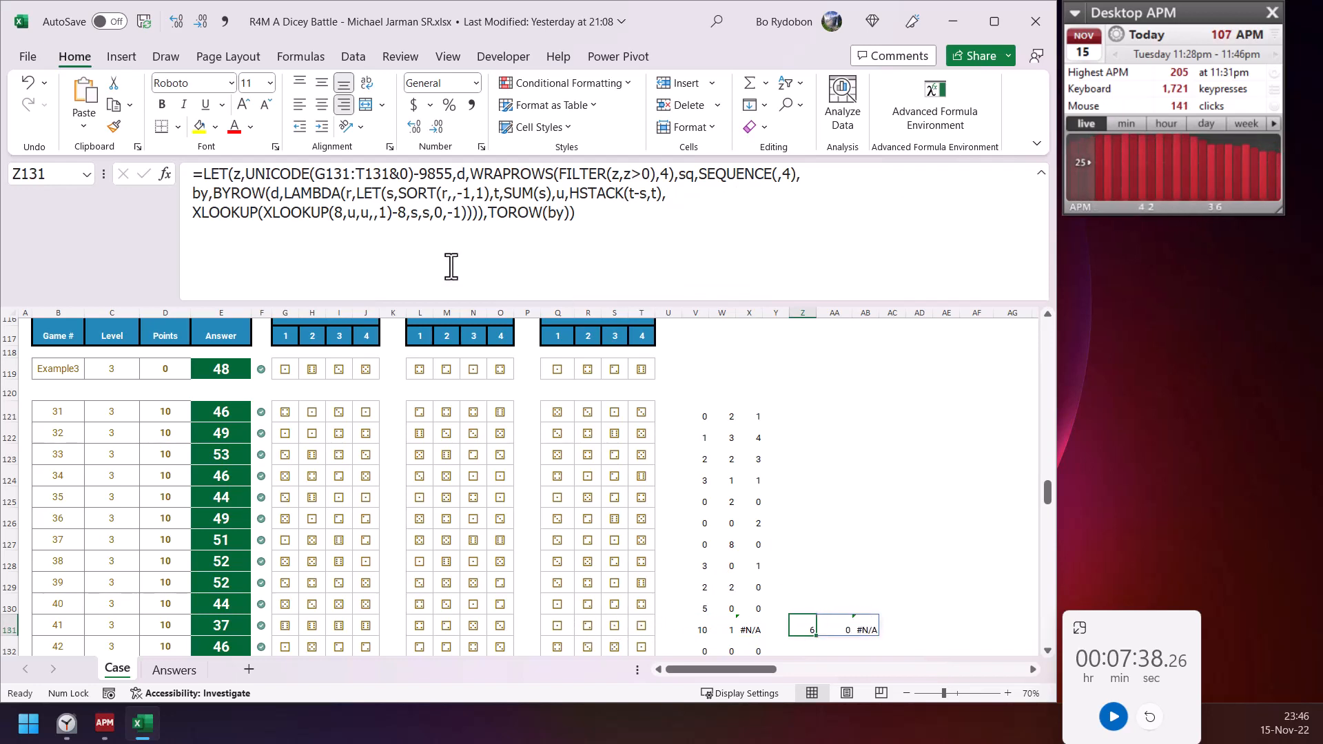
- Wrap the nested XLOOKUP expression in the Z131 formula in an IFNA function
{"action": "left_click", "coordinate": [194, 220]}
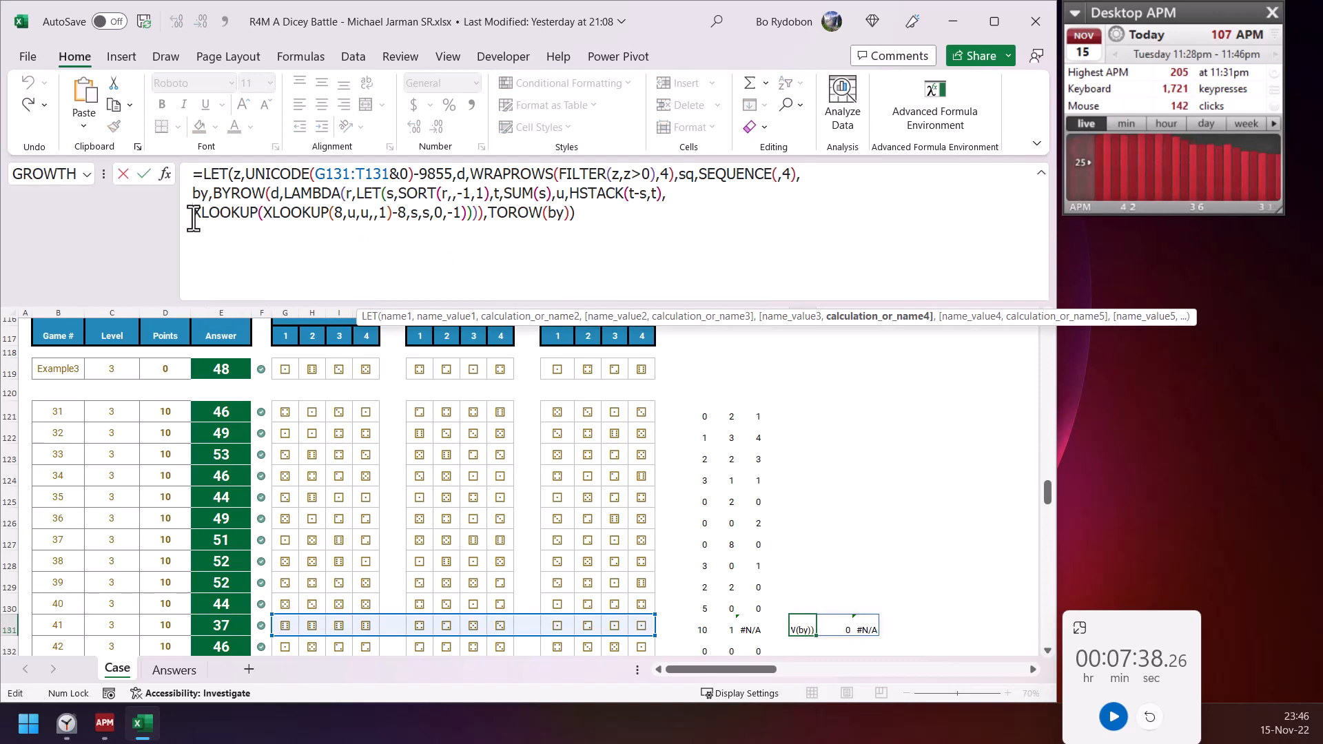
{"action": "type", "text": "ifna"}
{"action": "key", "text": "Tab"}
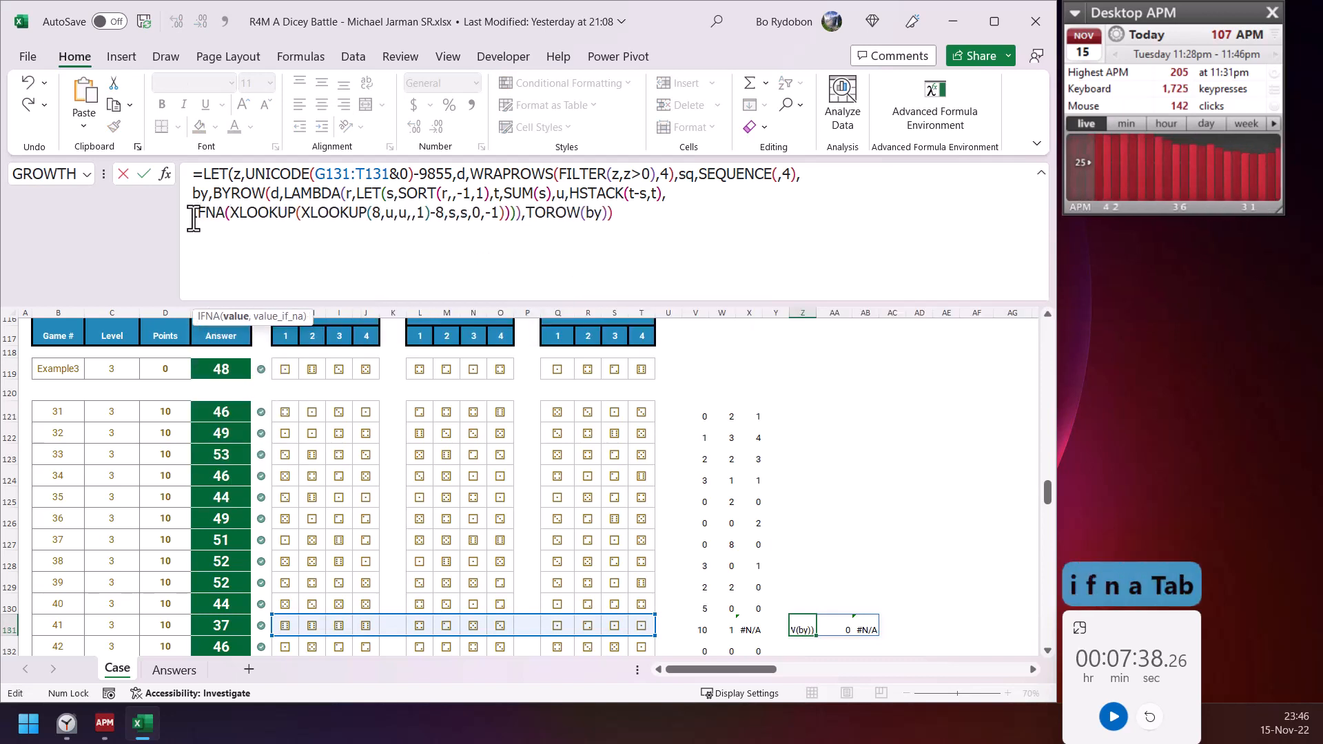
{"action": "left_click", "coordinate": [234, 316]}
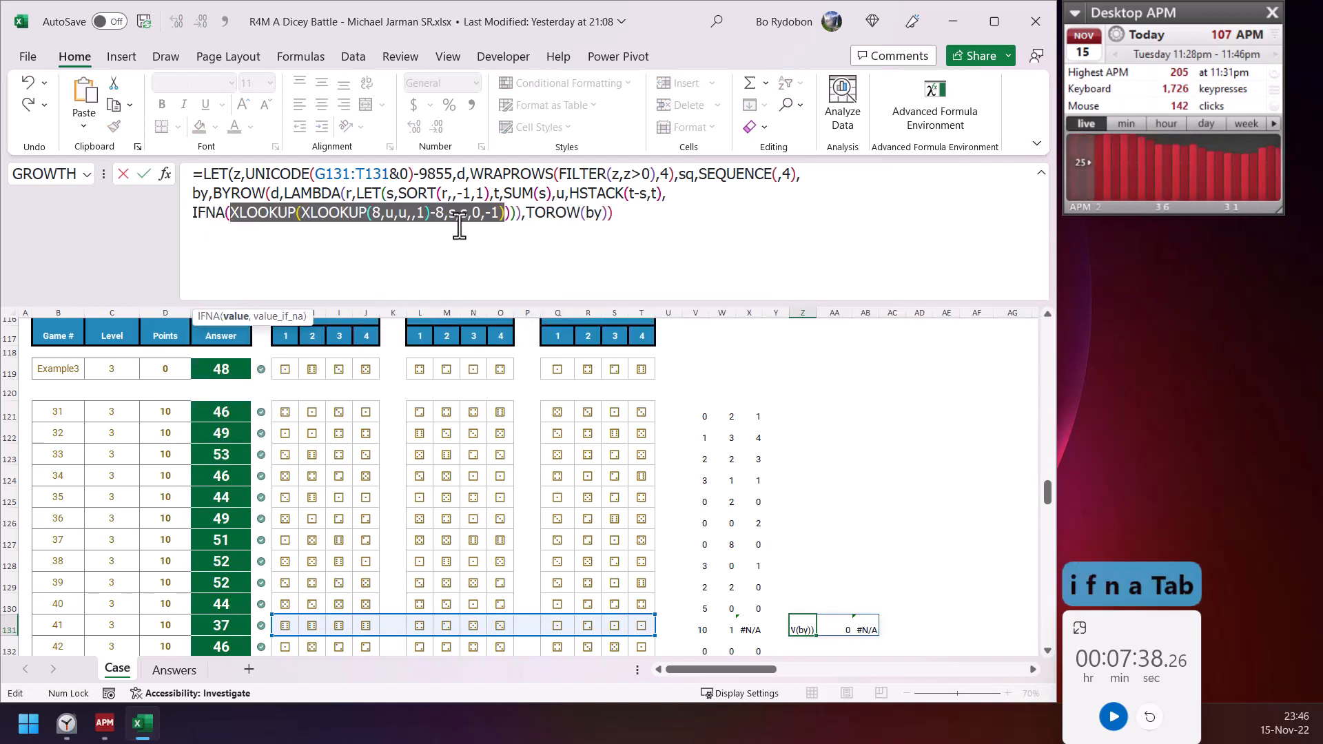
{"action": "left_click", "coordinate": [515, 215]}
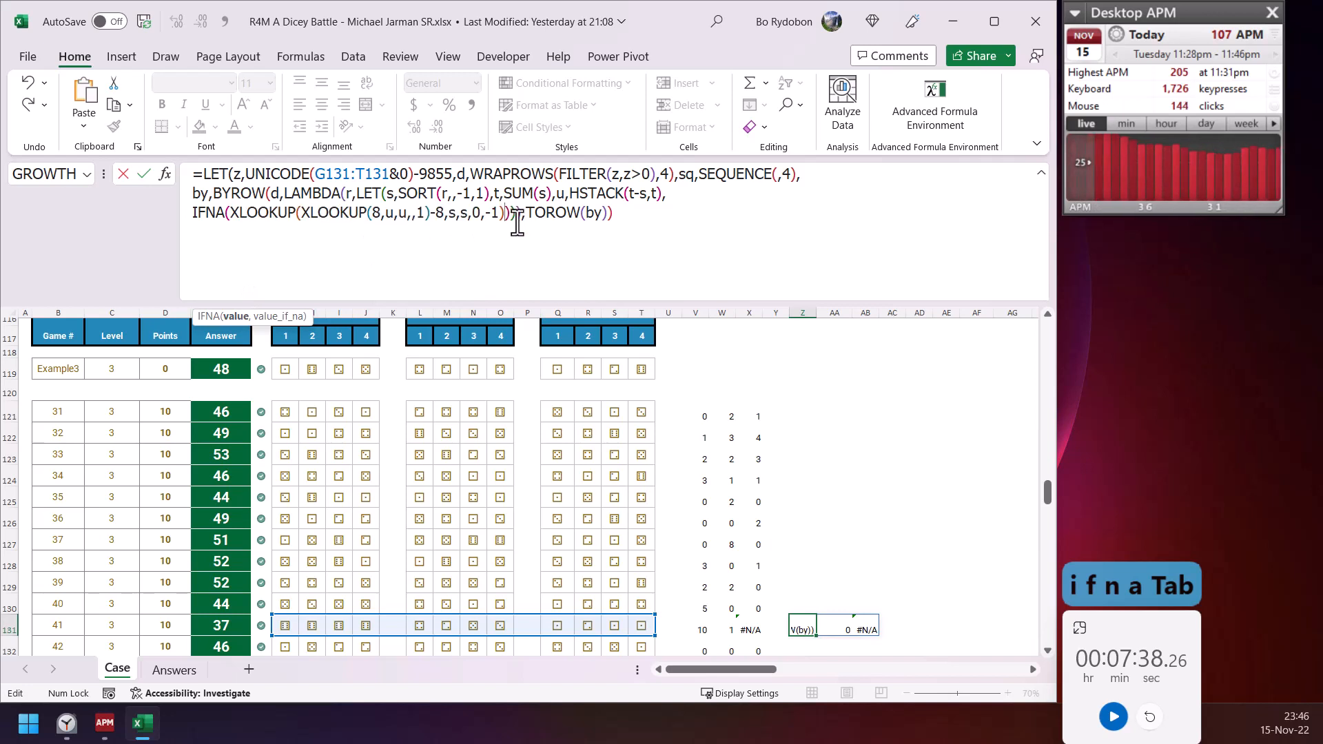
- Set the value_if_na argument of IFNA in Z131 to SUM(DROP(s,,1)), close the brackets and enter the formula
{"action": "type", "text": ",sum"}
{"action": "key", "text": "Tab"}
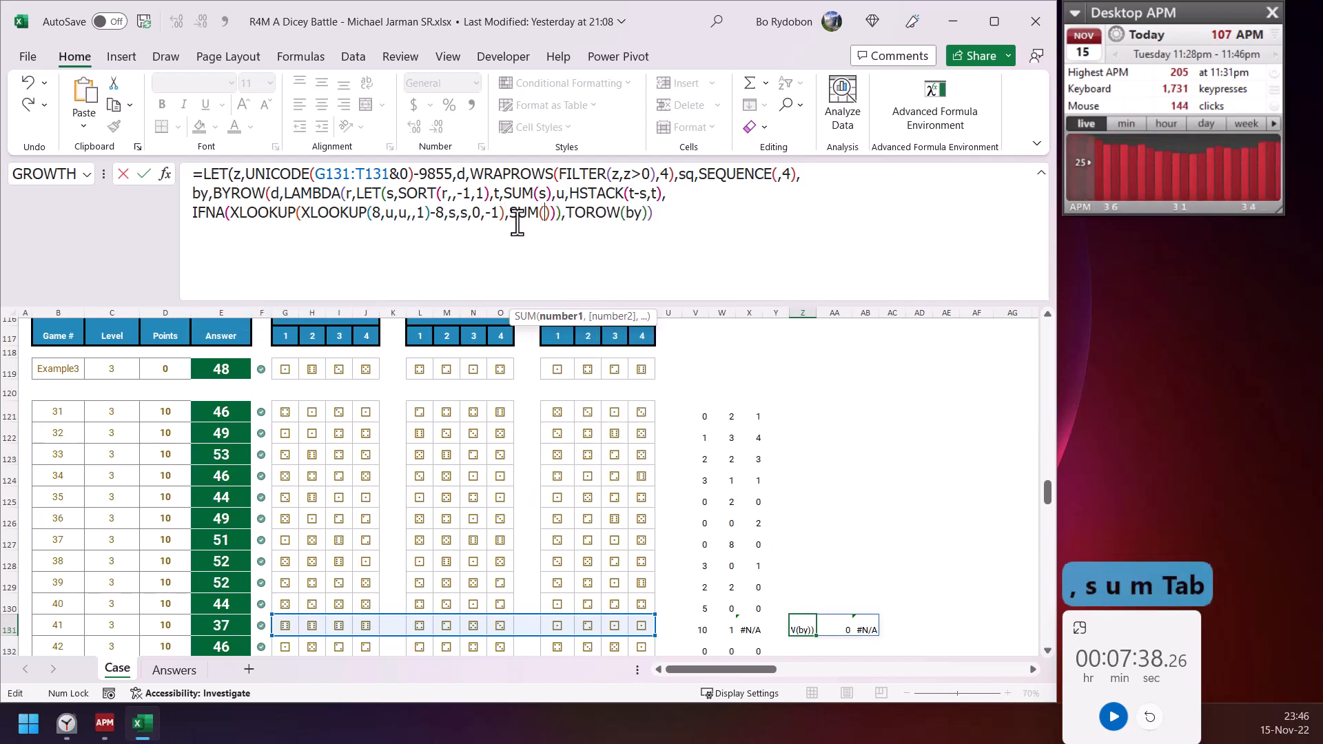
{"action": "type", "text": "s"}
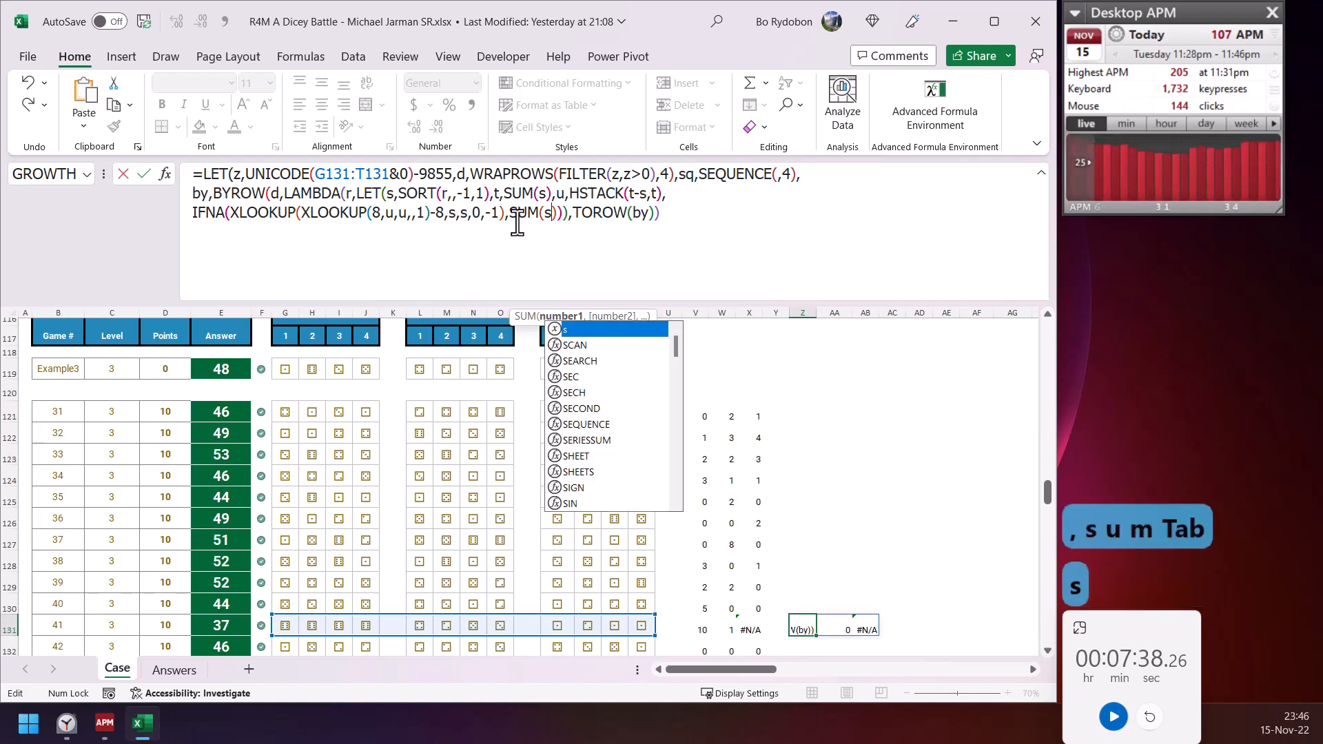
{"action": "key", "text": "BackSpace"}
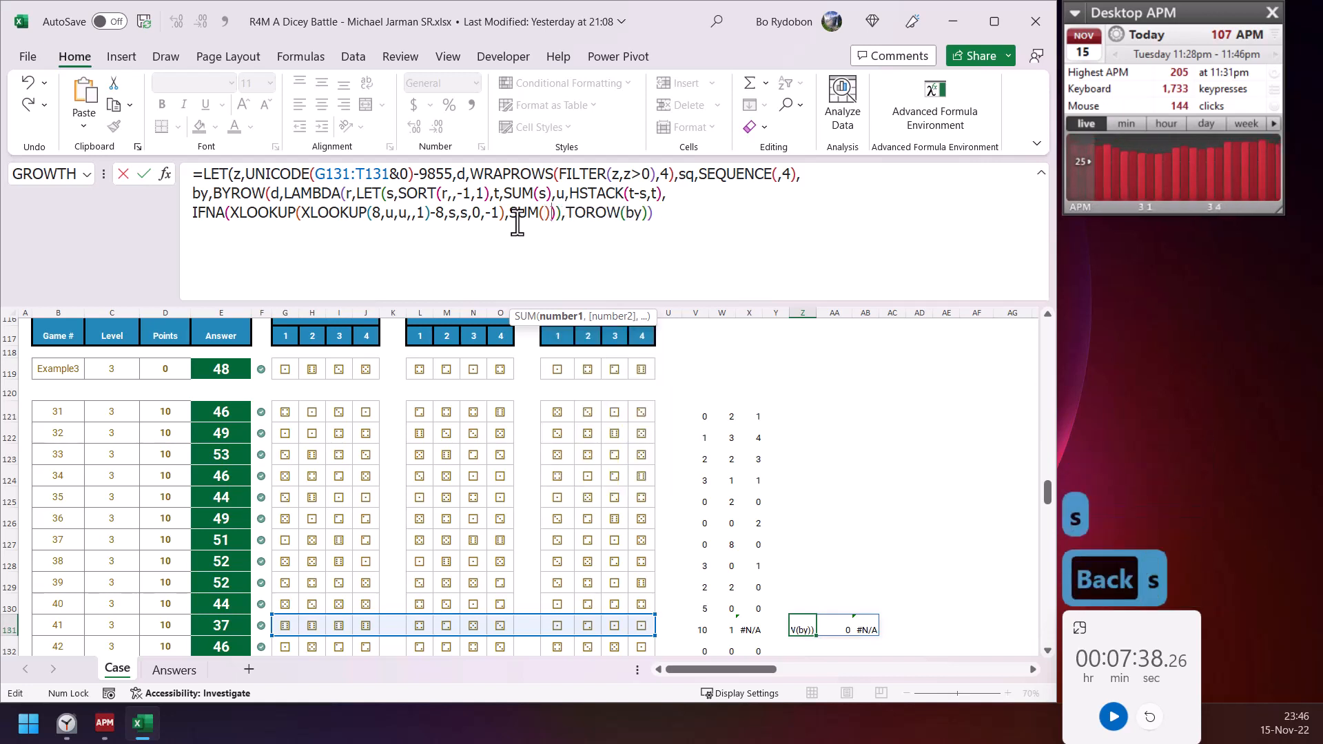
{"action": "type", "text": "s"}
{"action": "key", "text": "BackSpace"}
{"action": "type", "text": "drop"}
{"action": "key", "text": "Tab"}
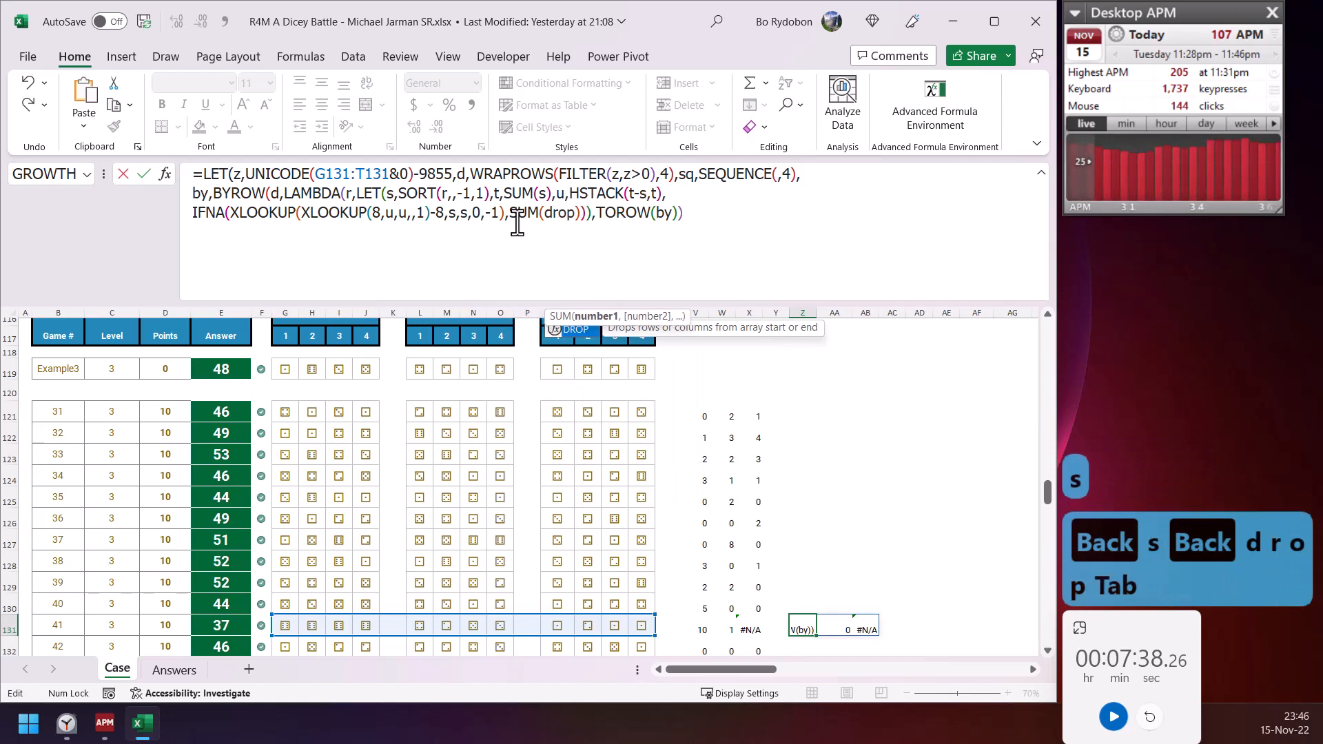
{"action": "type", "text": "s,,1)"}
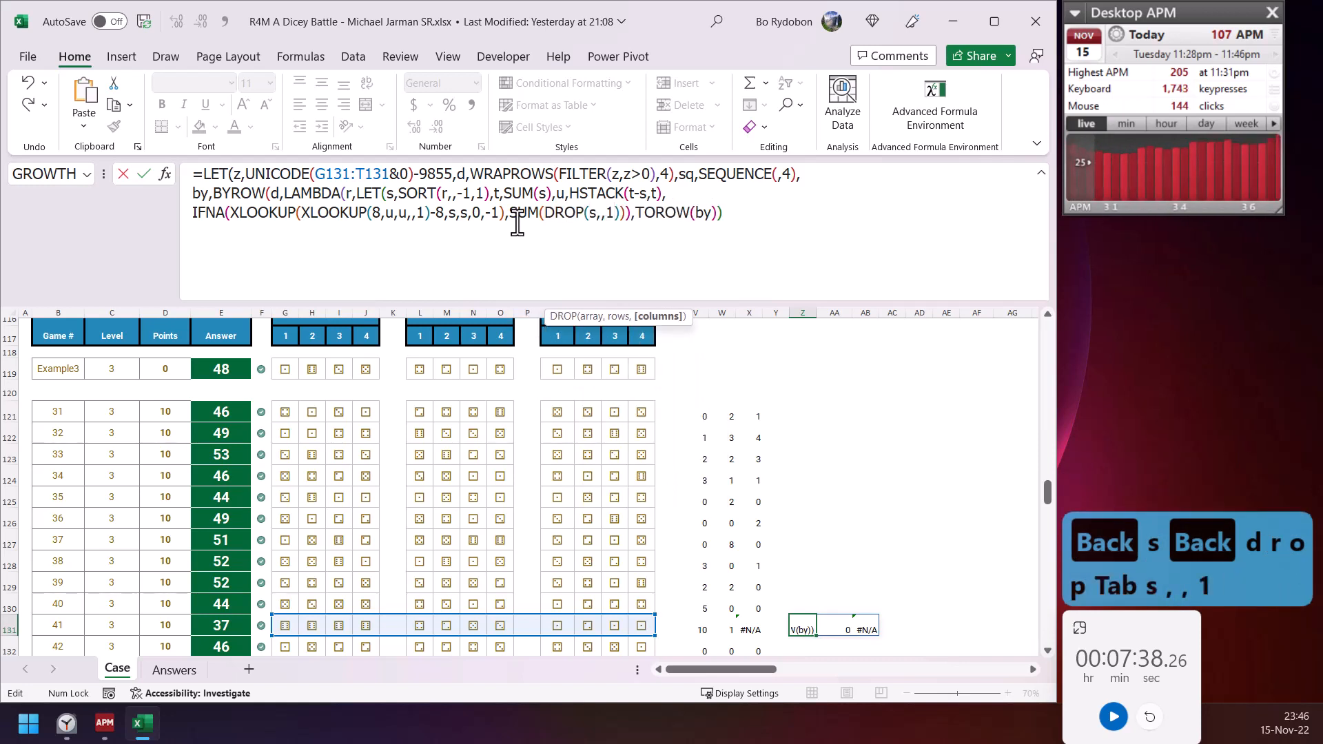
{"action": "key", "text": "Right"}
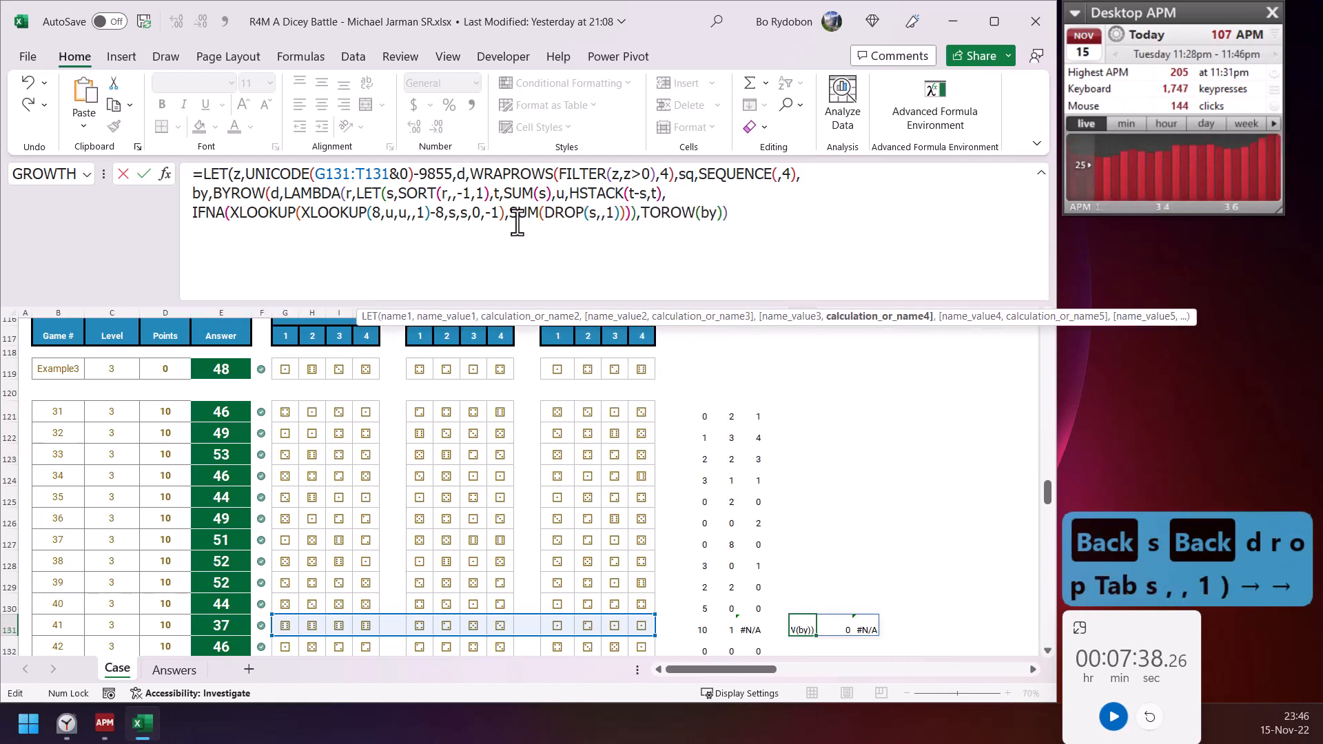
{"action": "key", "text": "Right"}
{"action": "type", "text": ")"}
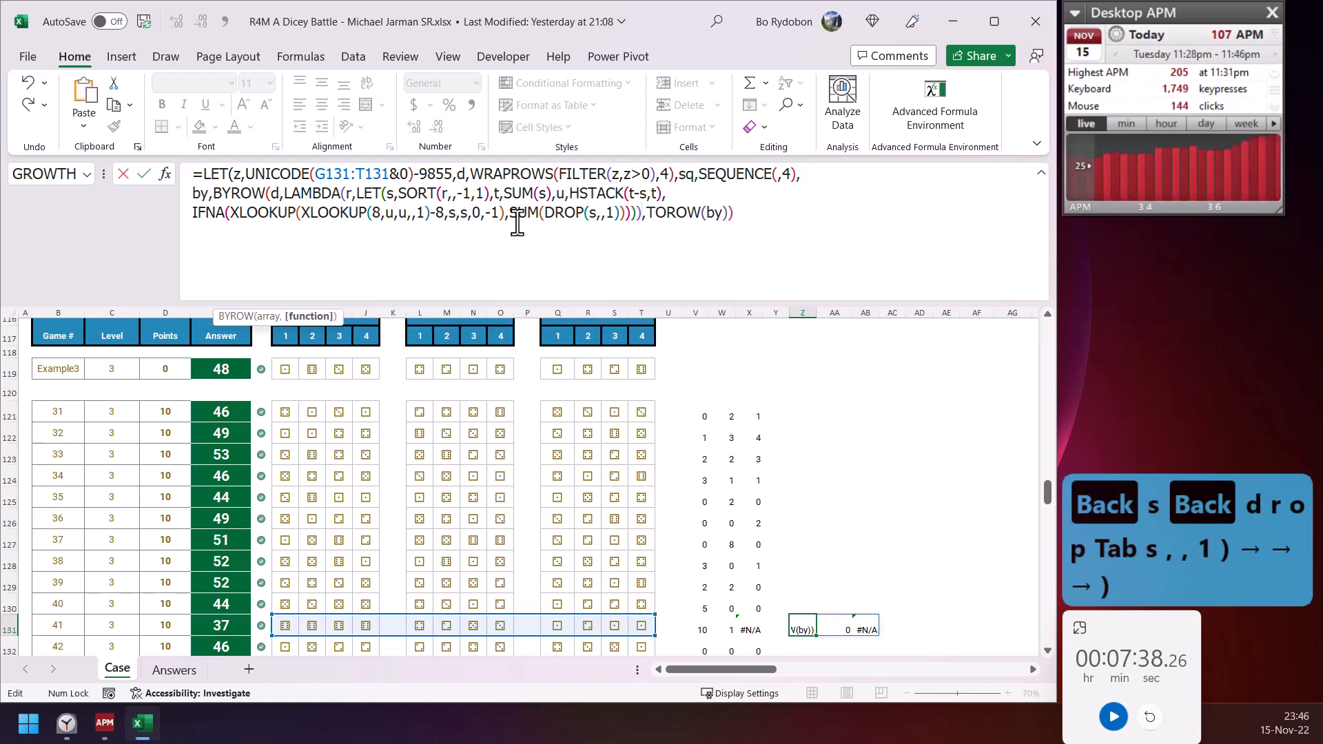
{"action": "type", "text": ")"}
{"action": "key", "text": "ctrl+Return"}
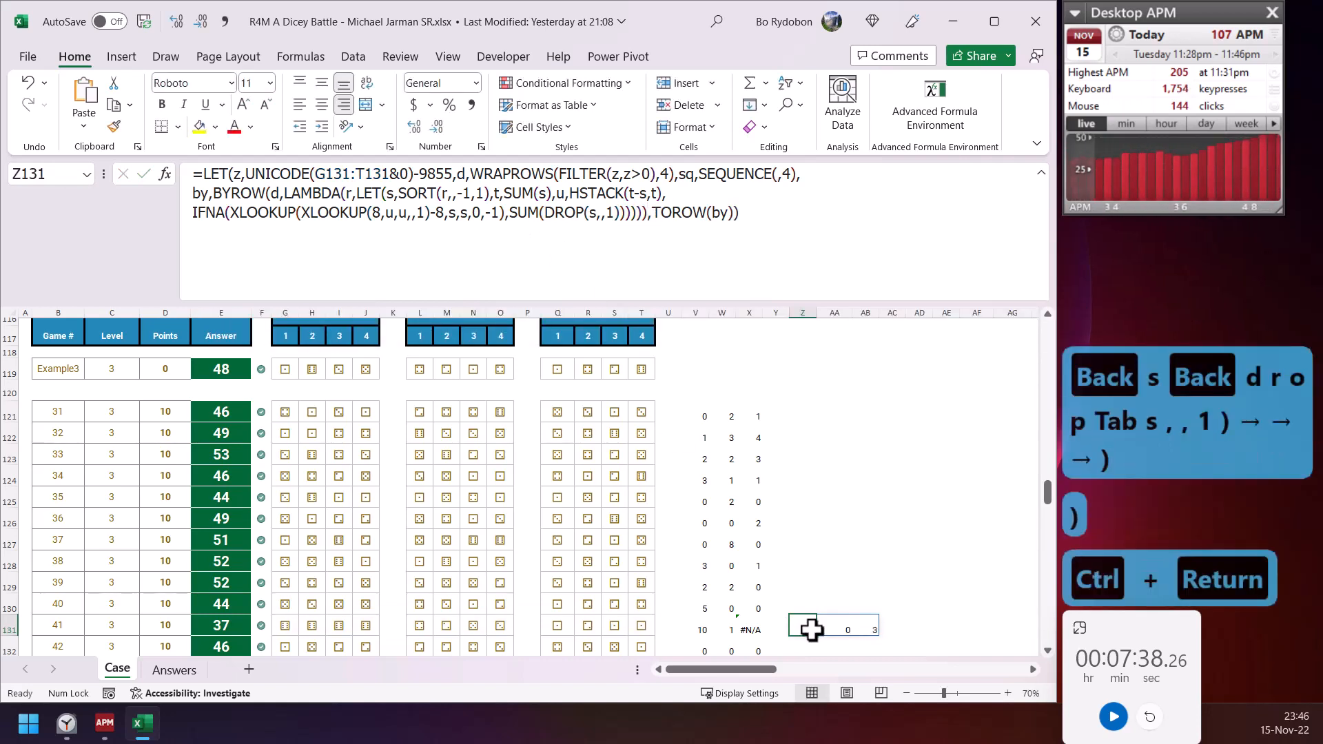
- Copy the Z131 formula up through Z121 and down through Z140 to cover all Level 3 games
{"action": "left_click_drag", "start_coordinate": [820, 637], "coordinate": [798, 419]}
{"action": "left_click", "coordinate": [797, 417]}
{"action": "scroll", "coordinate": [796, 434], "scroll_direction": "down", "scroll_amount": 2}
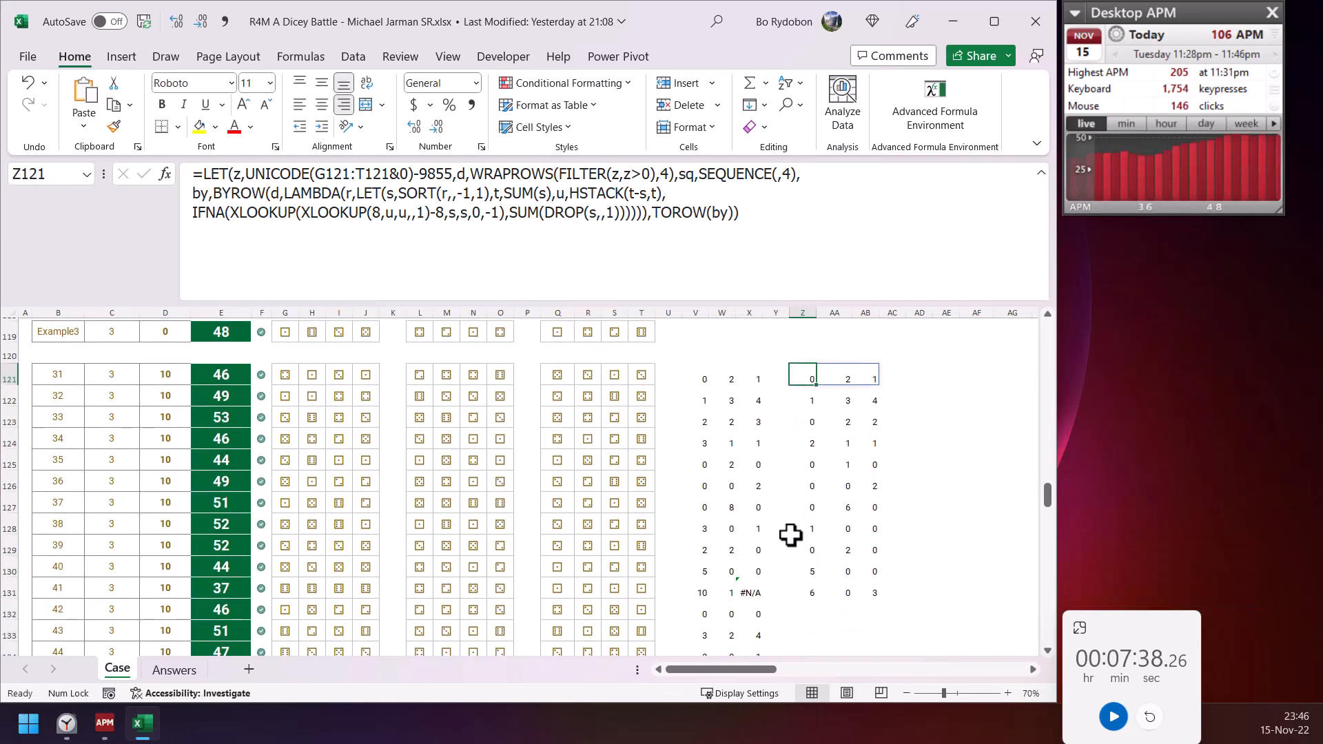
{"action": "left_click", "coordinate": [808, 516]}
{"action": "left_click_drag", "start_coordinate": [818, 525], "coordinate": [810, 476]}
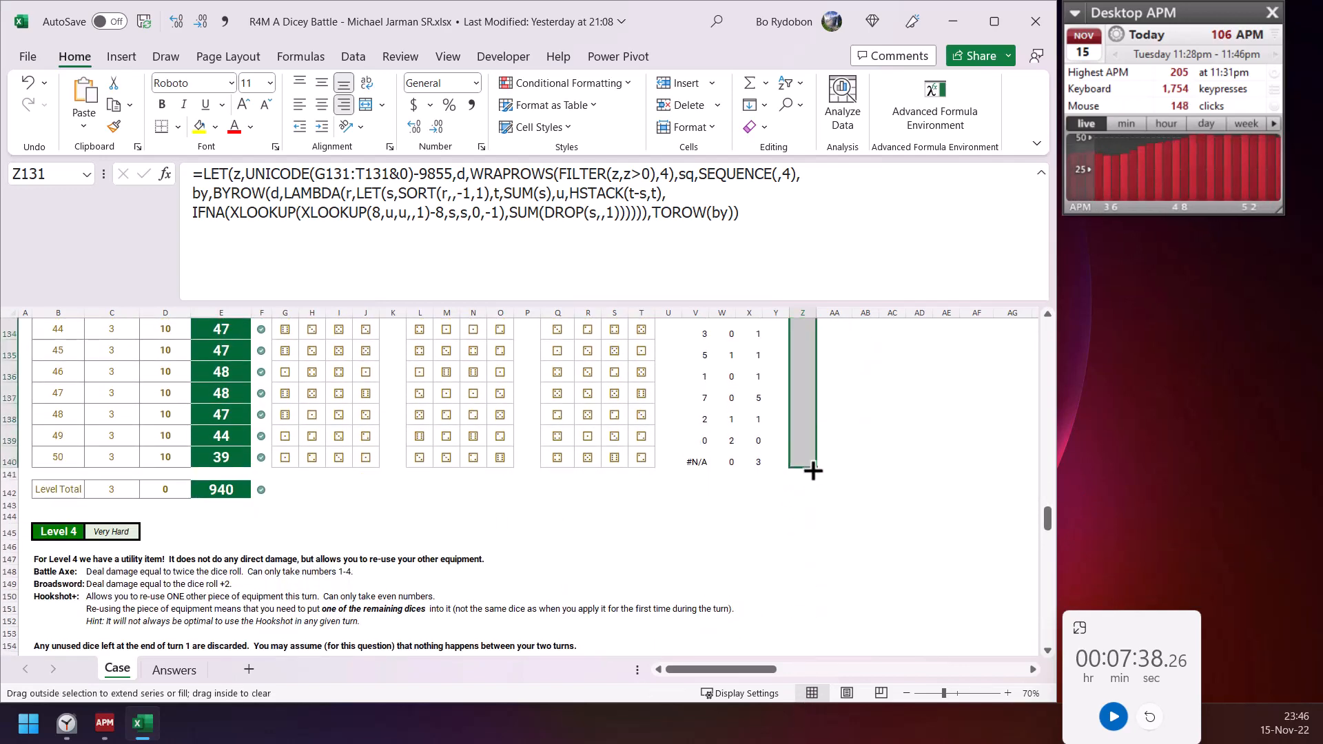
- Enter =SUM(Z121#) in AC121 to total game 31's unused pips, and fill it down to AC140
{"action": "scroll", "coordinate": [815, 481], "scroll_direction": "up", "scroll_amount": 7}
{"action": "left_click", "coordinate": [893, 462]}
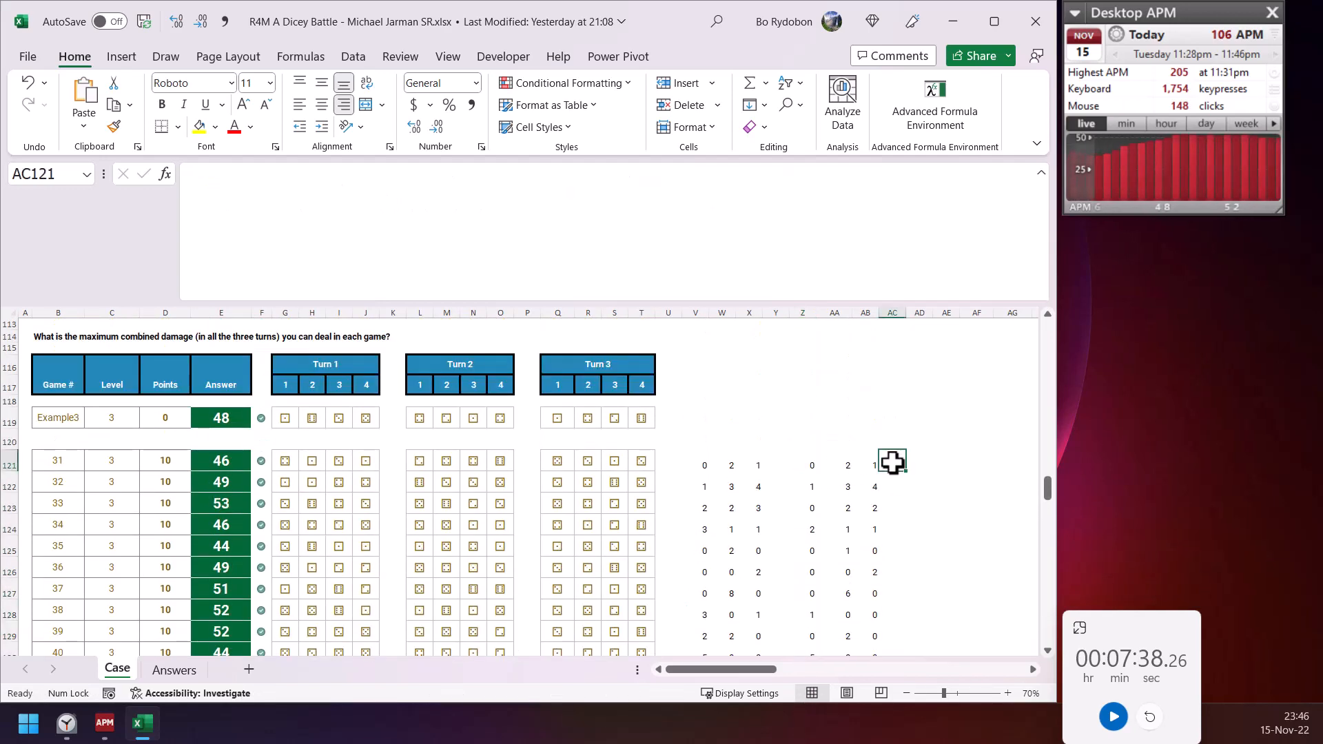
{"action": "type", "text": "=sum"}
{"action": "key", "text": "Tab"}
{"action": "key", "text": "Left"}
{"action": "key", "text": "Left"}
{"action": "key", "text": "Left"}
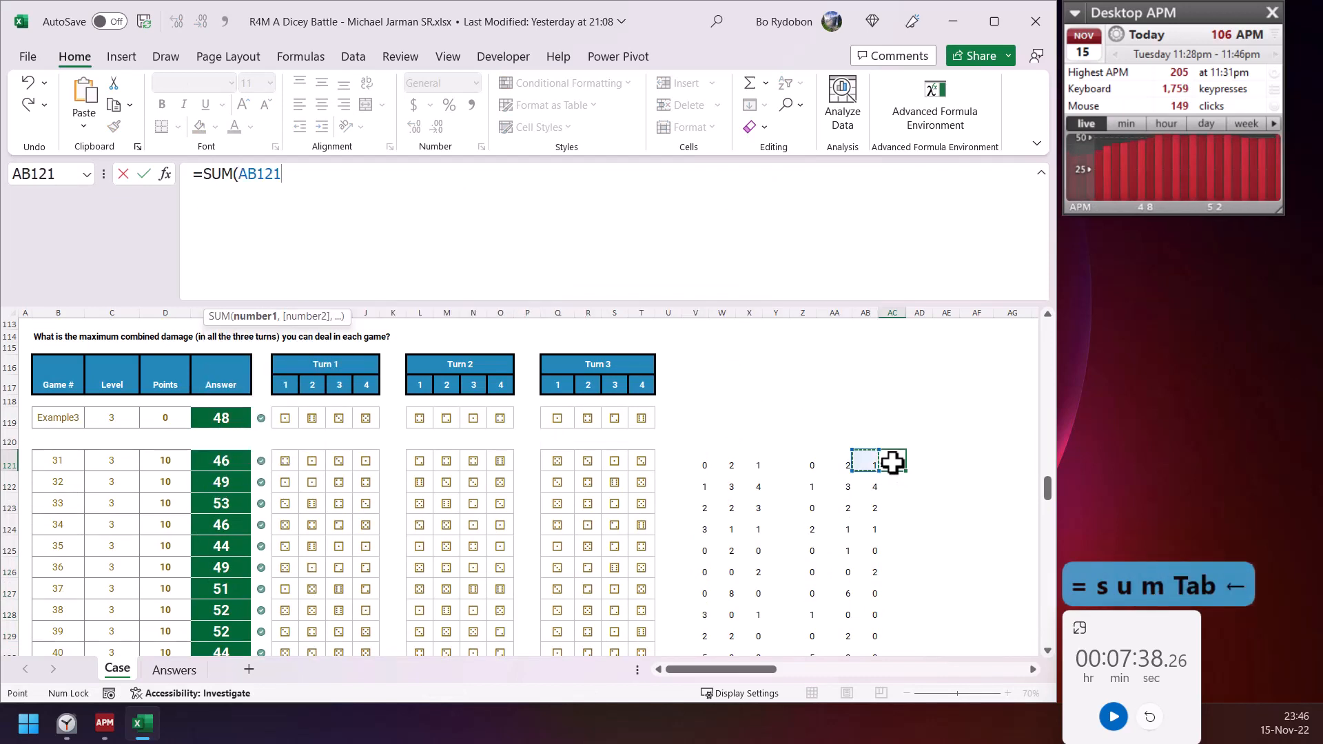
{"action": "type", "text": "#)"}
{"action": "key", "text": "ctrl+Return"}
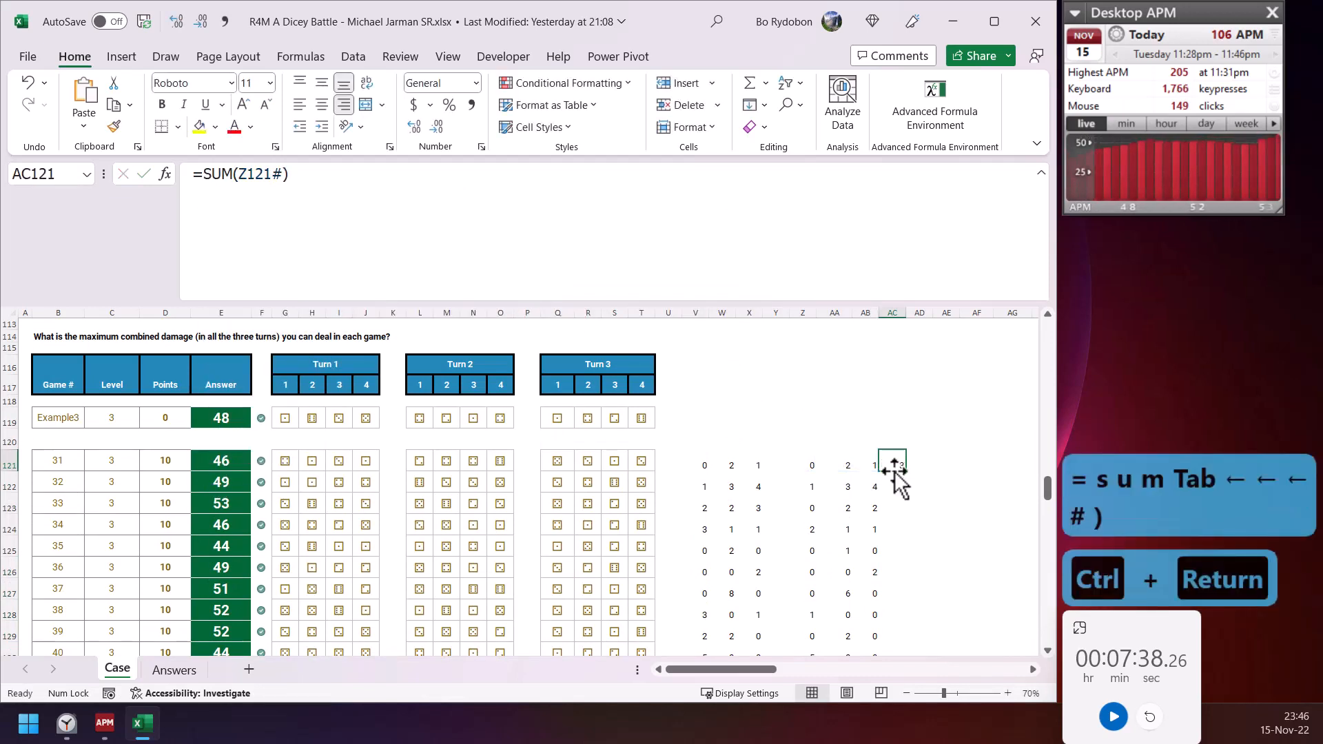
- Enter =SUM(AC121:AC140) in AC120 to total the unused pips of all Level 3 games
{"action": "left_click", "coordinate": [901, 435]}
{"action": "type", "text": "=sum"}
{"action": "key", "text": "Tab"}
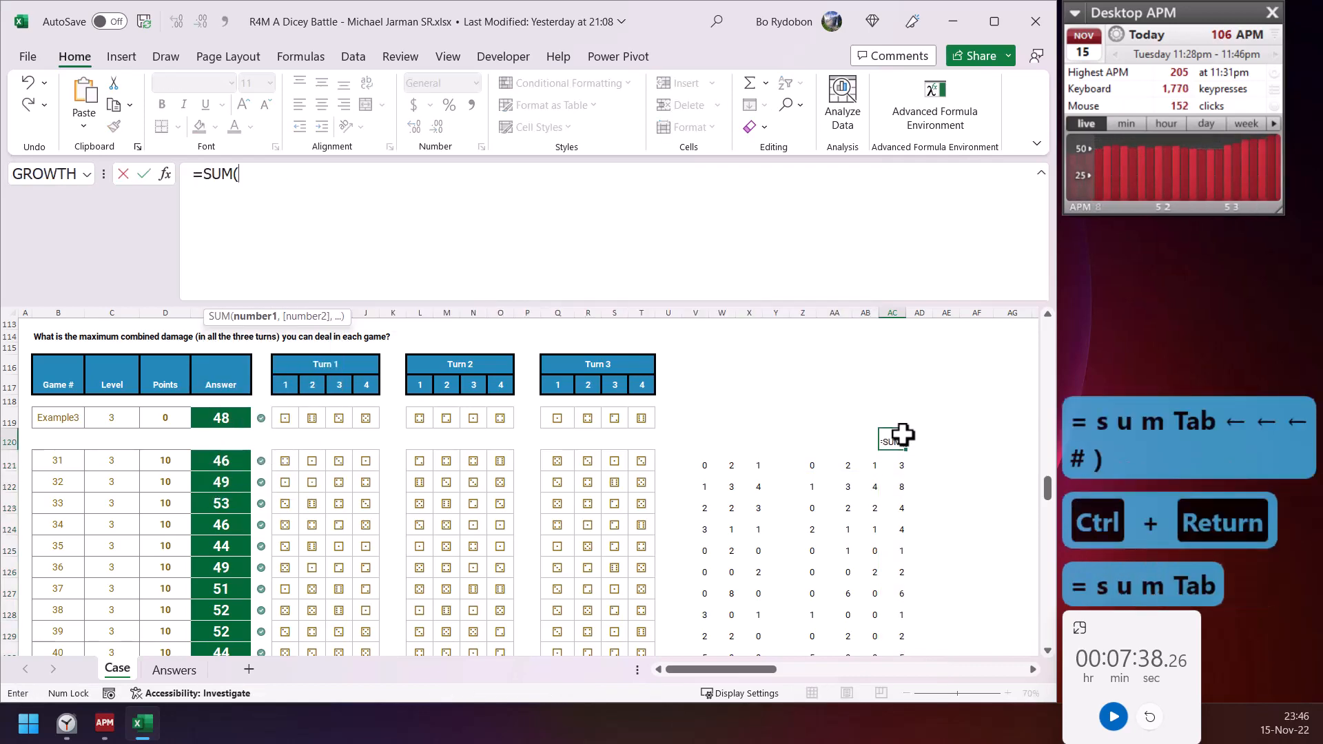
{"action": "key", "text": "Down"}
{"action": "key", "text": "ctrl+shift+Down"}
{"action": "key", "text": "ctrl+Return"}
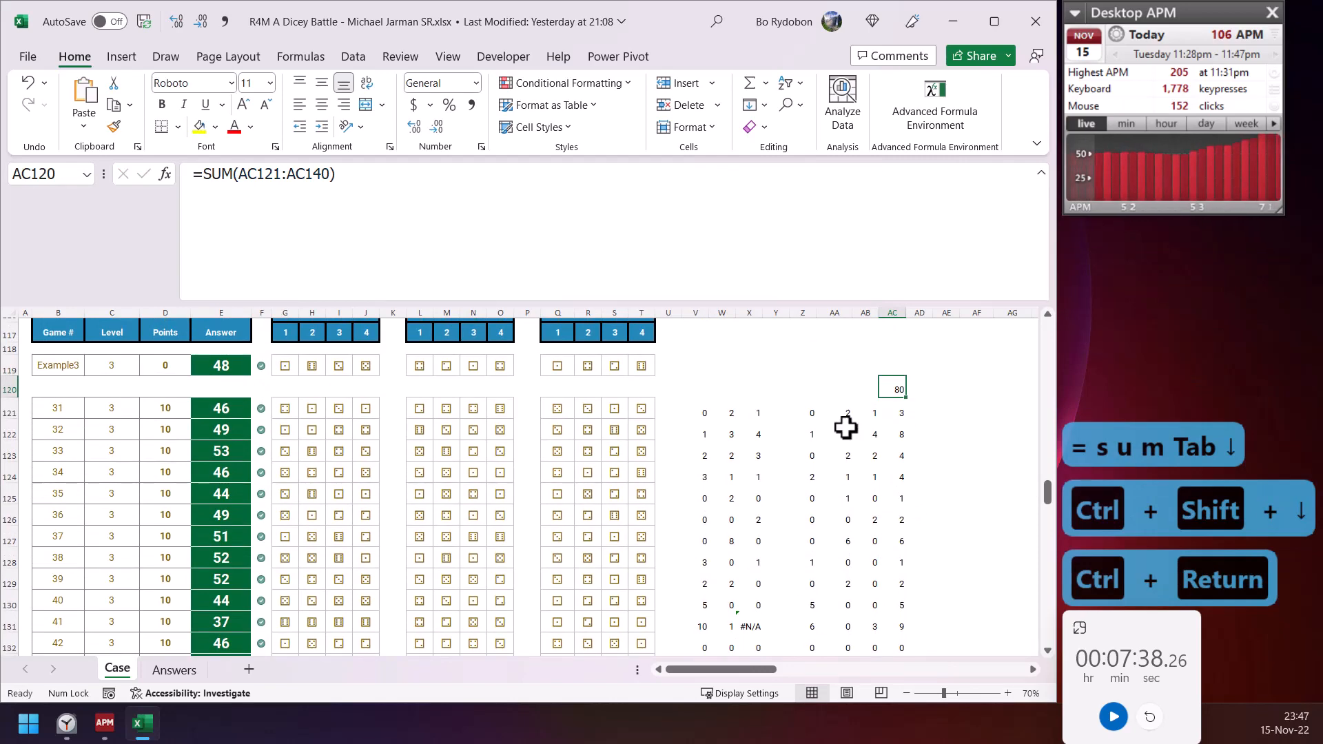
- Copy the formula =SUM(AC121:AC140) from AC120 into the Bonus 3 answer cell E32
{"action": "left_click_drag", "start_coordinate": [408, 178], "coordinate": [188, 182]}
{"action": "key", "text": "ctrl+c"}
{"action": "key", "text": "Escape"}
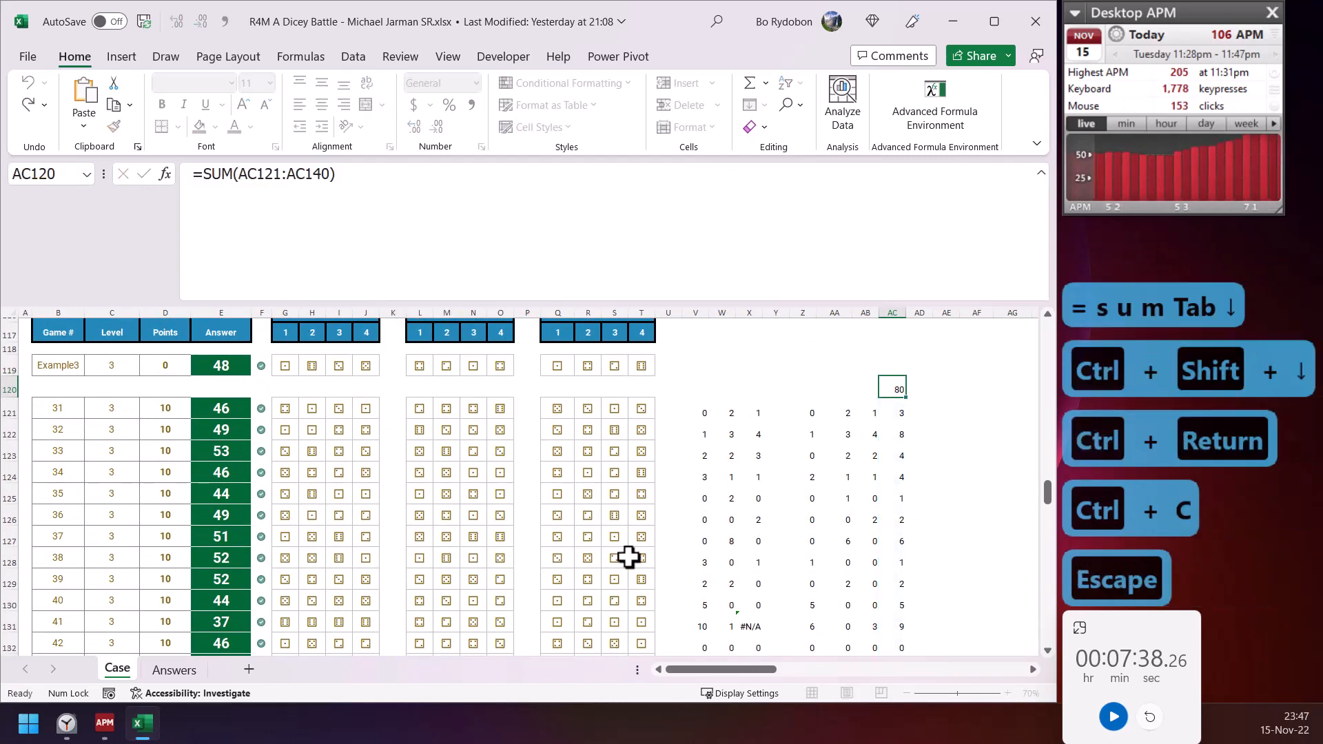
{"action": "left_click_drag", "start_coordinate": [671, 669], "coordinate": [663, 666]}
{"action": "scroll", "coordinate": [274, 413], "scroll_direction": "up", "scroll_amount": 20}
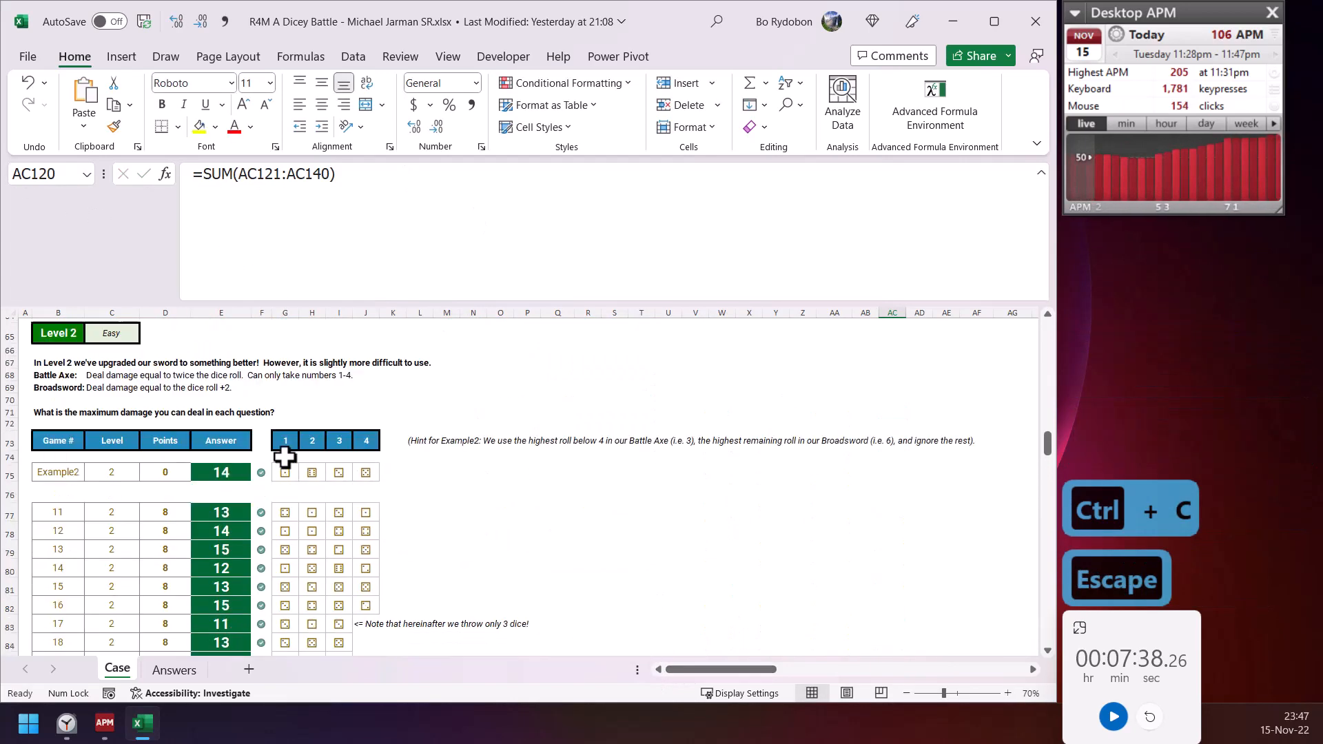
{"action": "scroll", "coordinate": [237, 480], "scroll_direction": "down", "scroll_amount": 2}
{"action": "left_click", "coordinate": [216, 472]}
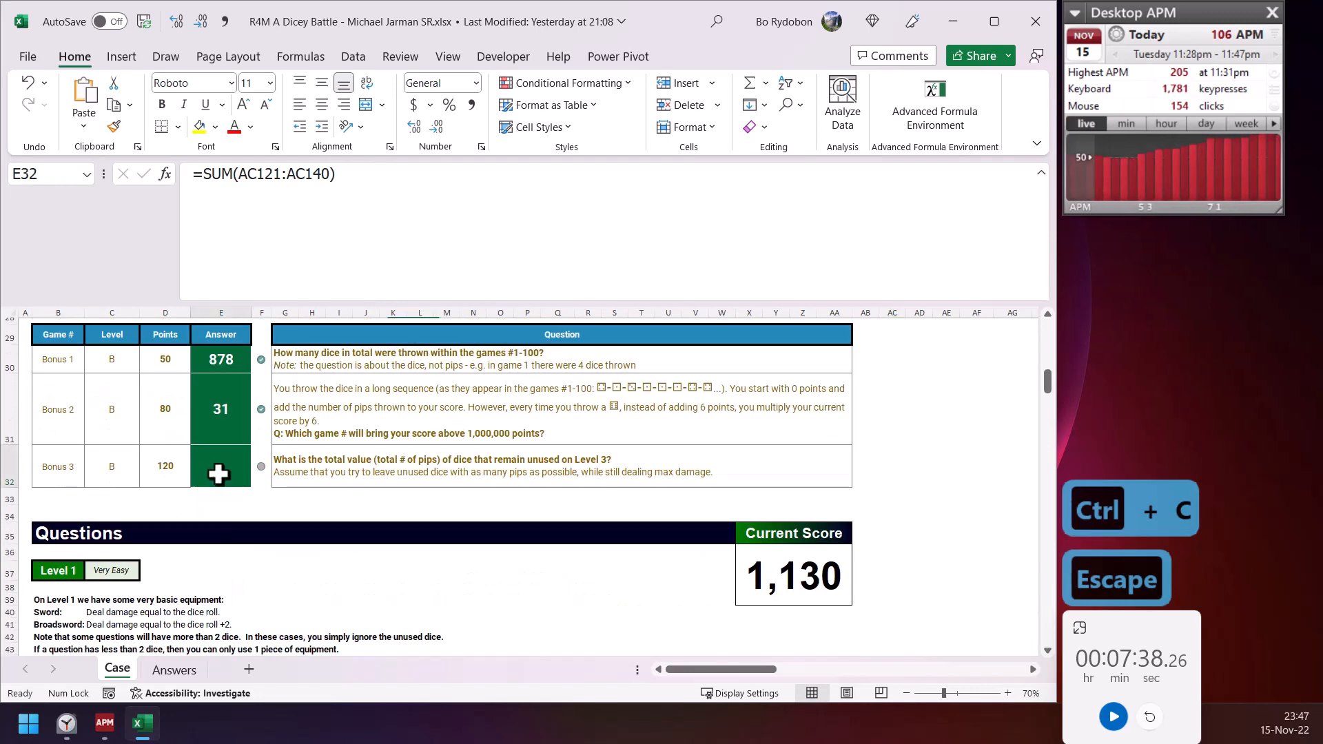
{"action": "left_click", "coordinate": [295, 228]}
{"action": "key", "text": "ctrl+v"}
{"action": "key", "text": "ctrl+Return"}
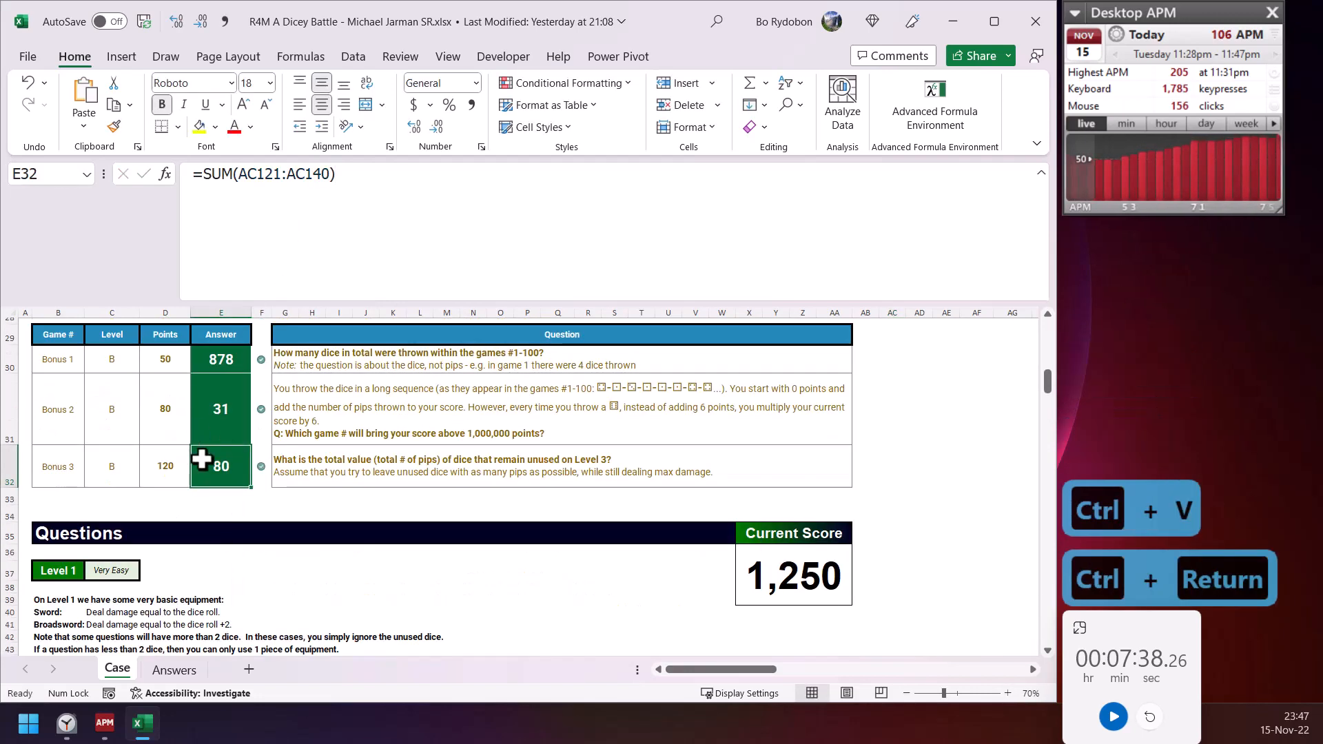
- Copy the full text of the LET formula in Z121 without changing the cell
{"action": "scroll", "coordinate": [804, 571], "scroll_direction": "down", "scroll_amount": 3}
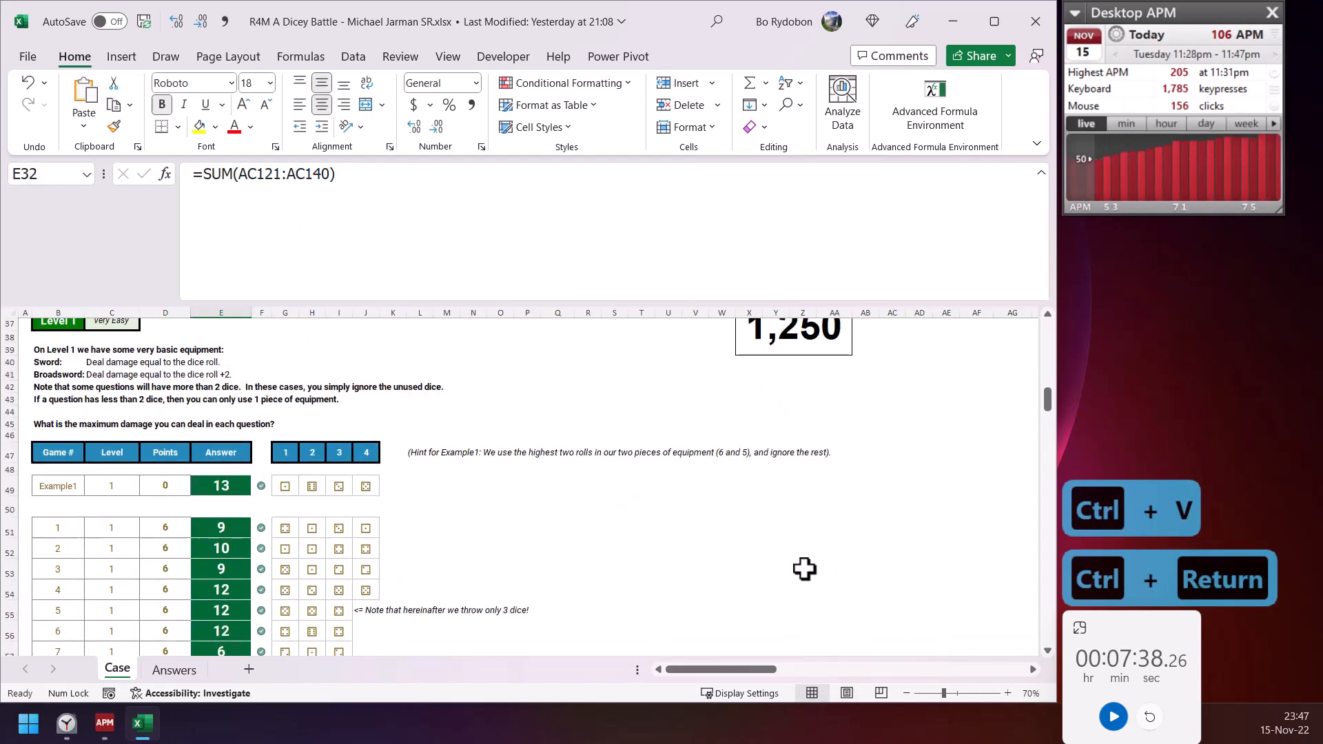
{"action": "scroll", "coordinate": [799, 551], "scroll_direction": "up", "scroll_amount": 2}
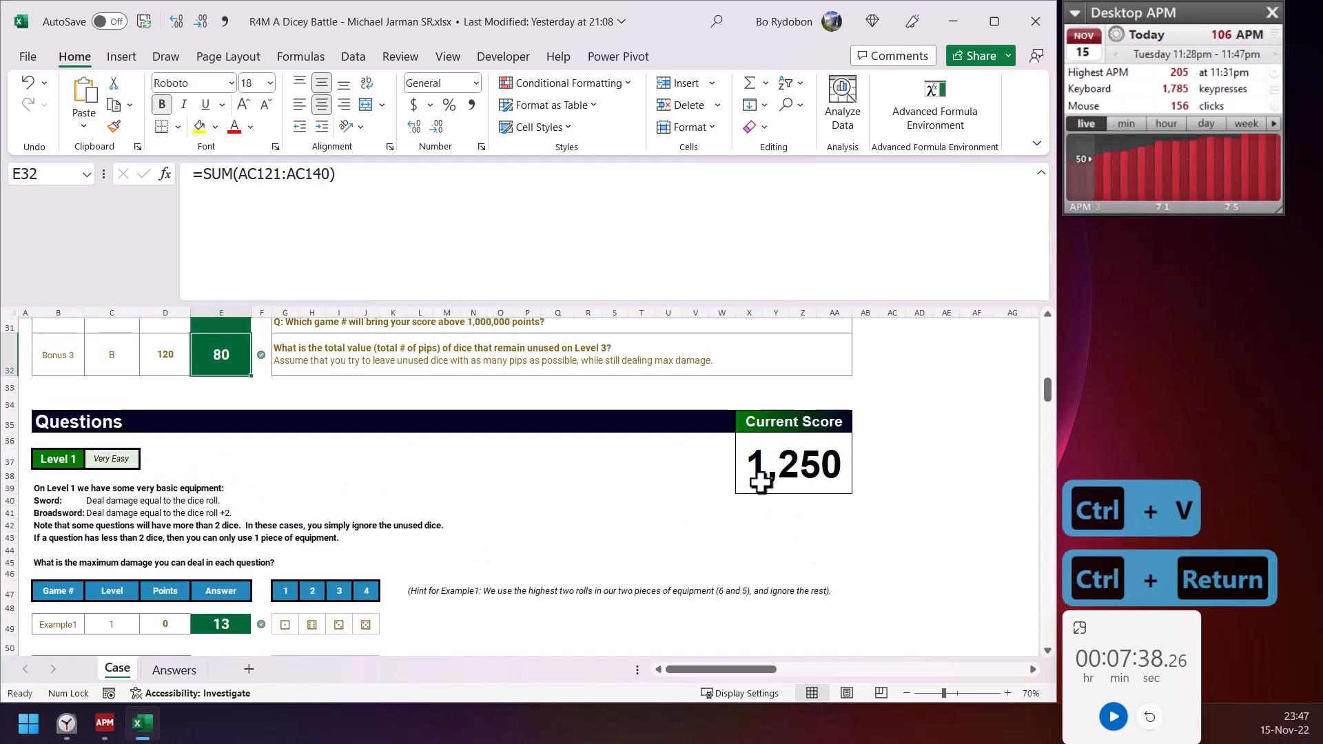
{"action": "scroll", "coordinate": [791, 496], "scroll_direction": "down", "scroll_amount": 10}
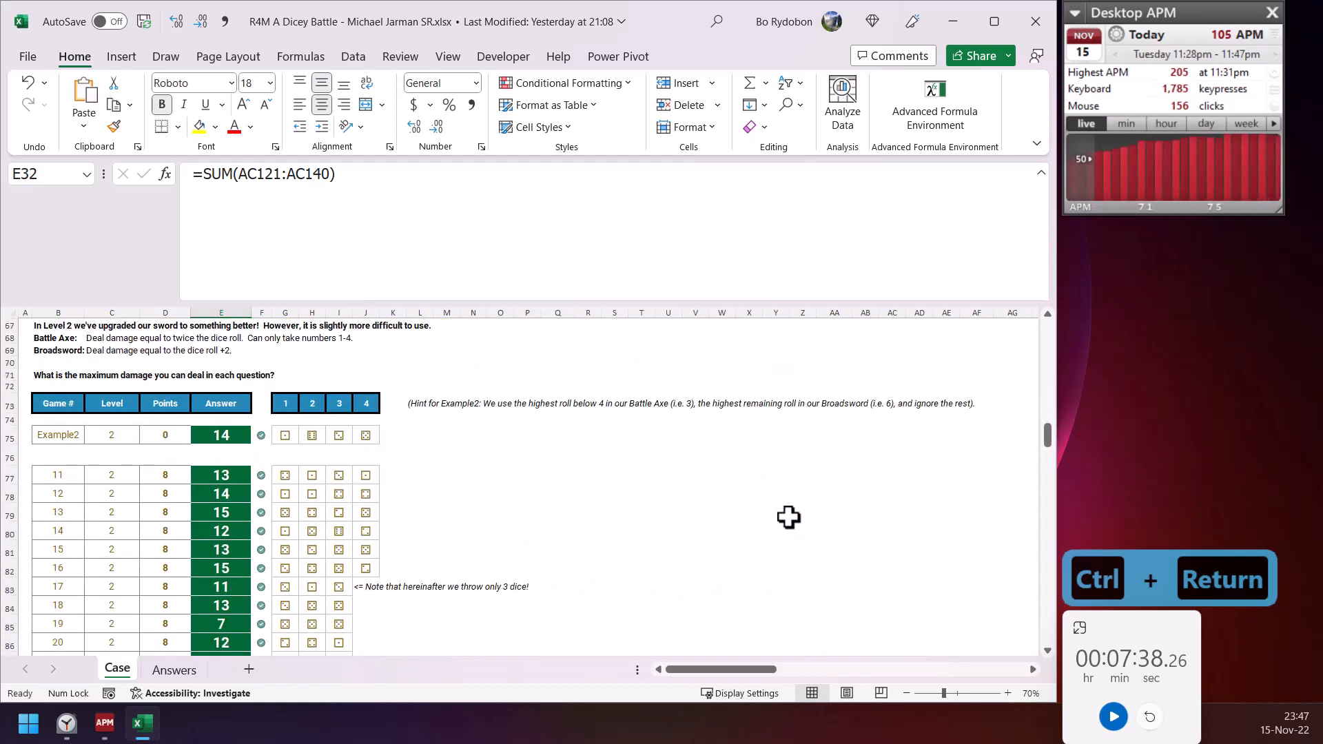
{"action": "scroll", "coordinate": [789, 517], "scroll_direction": "down", "scroll_amount": 17}
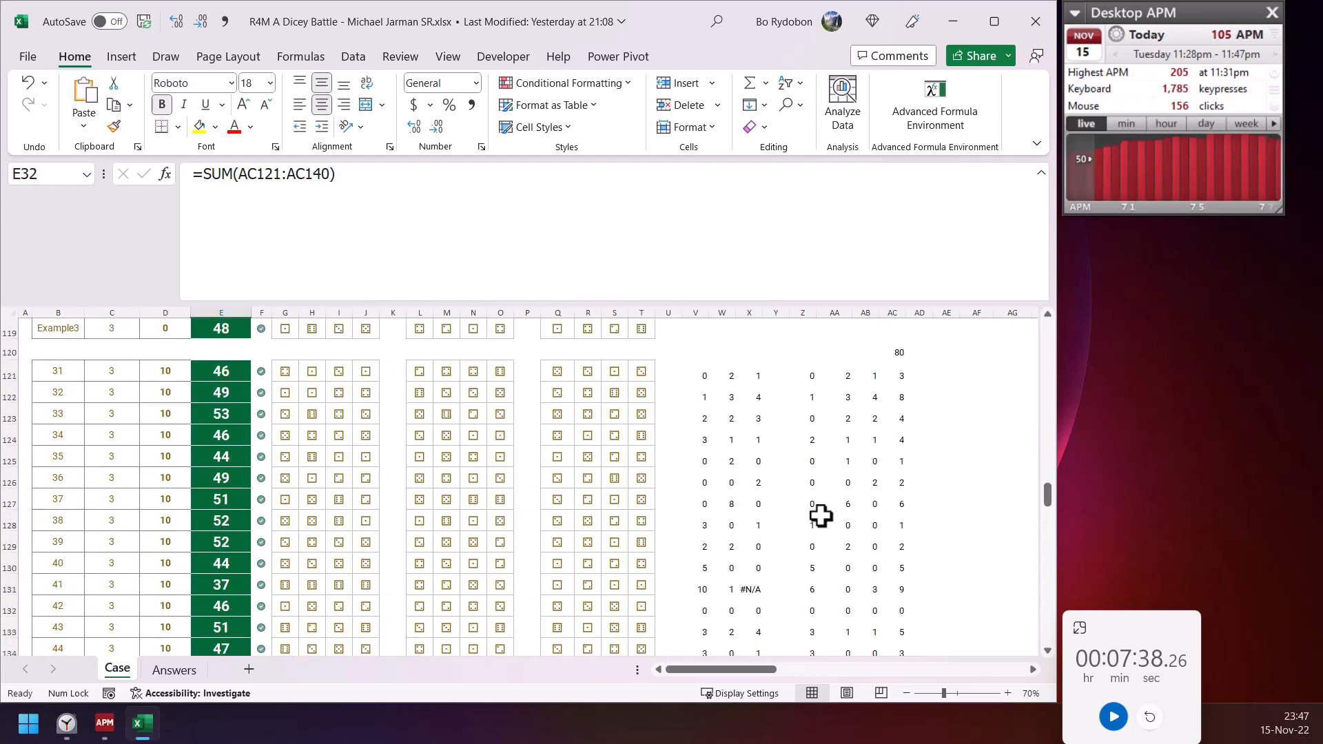
{"action": "left_click", "coordinate": [900, 376]}
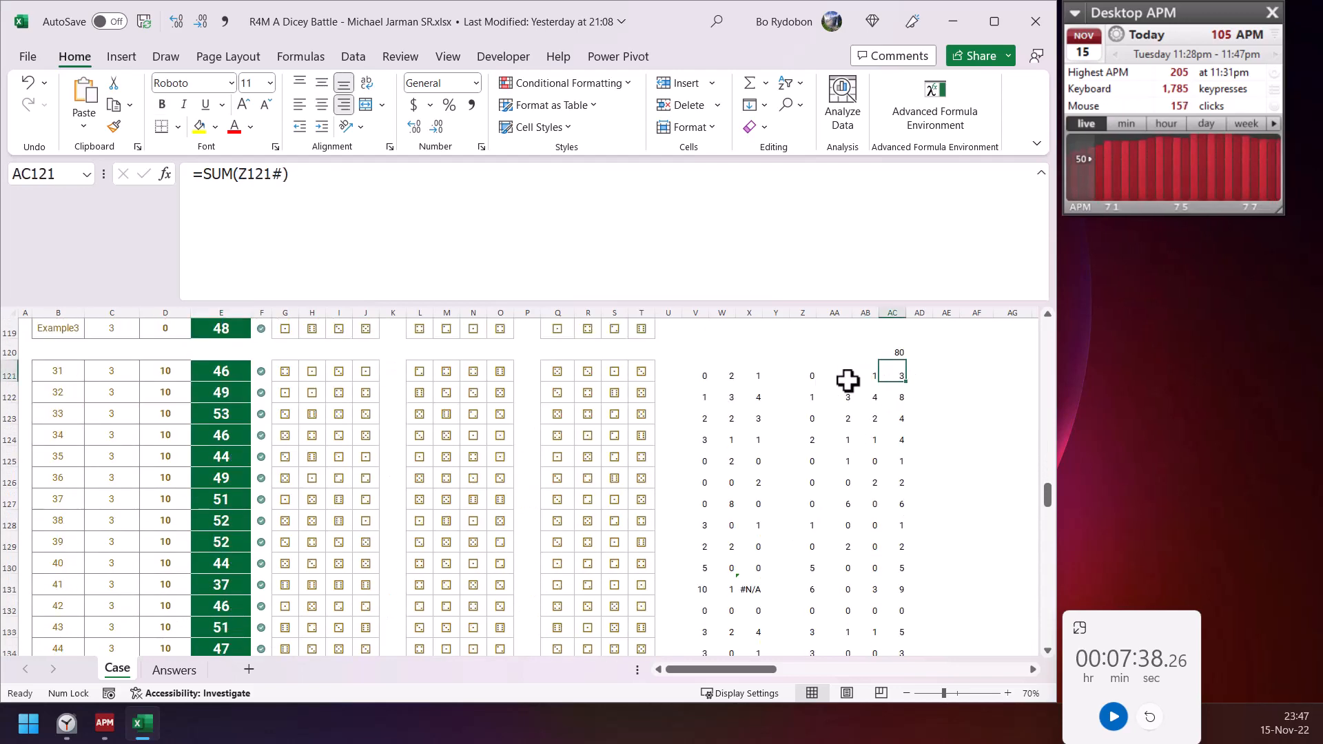
{"action": "left_click", "coordinate": [799, 376]}
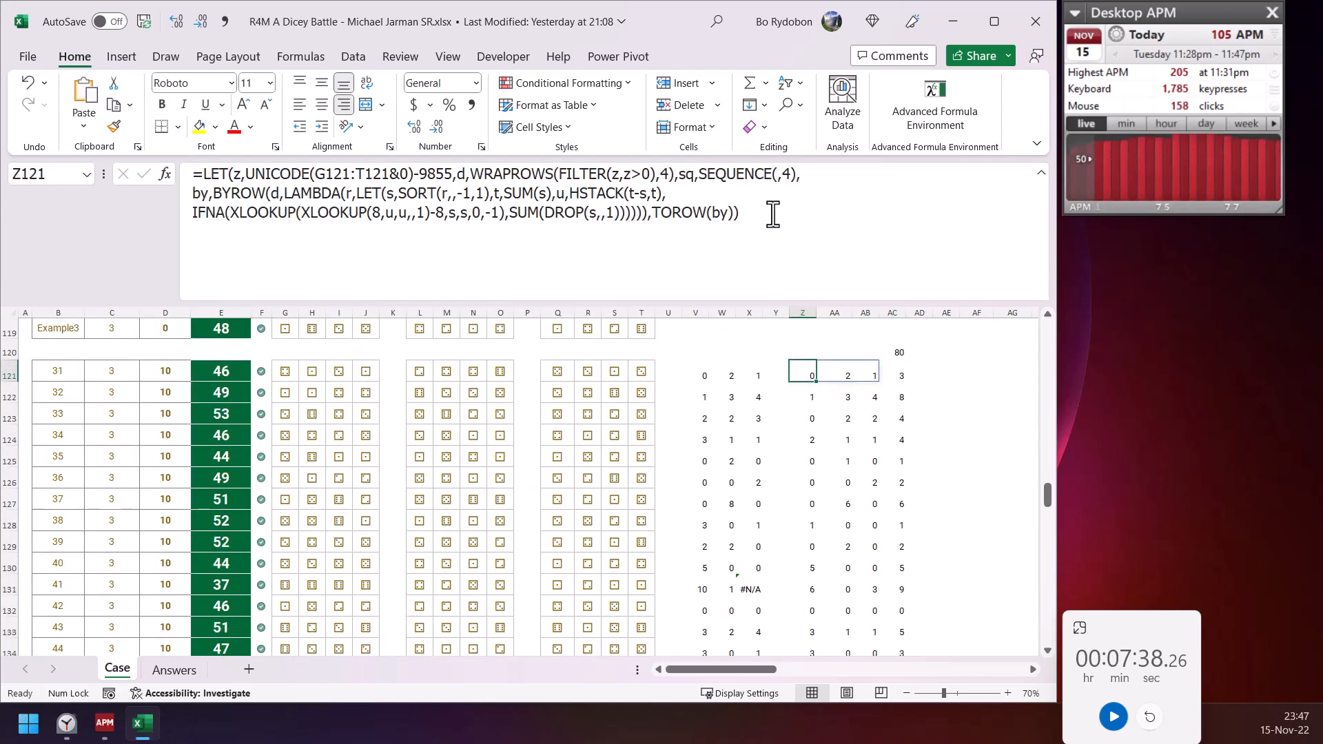
{"action": "left_click_drag", "start_coordinate": [772, 215], "coordinate": [23, 142]}
{"action": "key", "text": "ctrl+c"}
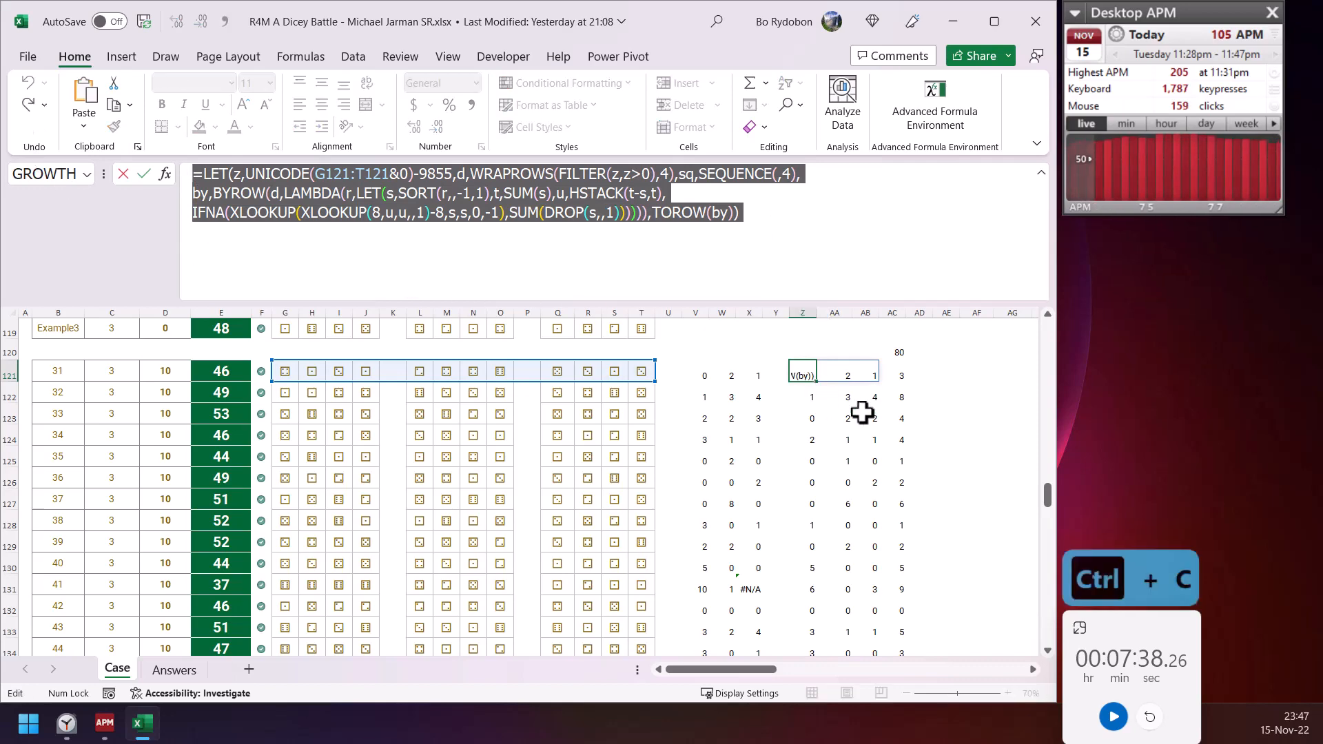
{"action": "key", "text": "Escape"}
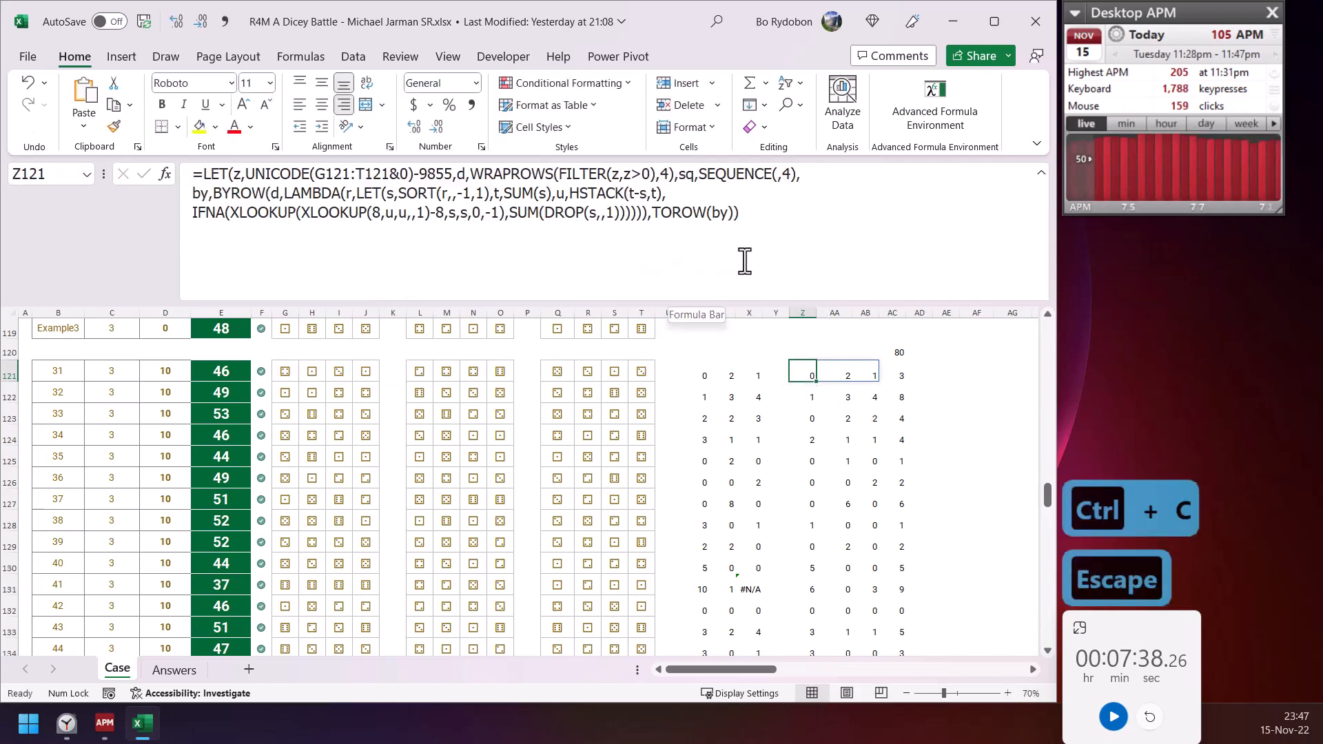
- Paste the LET formula into AE121, replace its final TOROW with SUM, and enter it
{"action": "left_click", "coordinate": [946, 375]}
{"action": "left_click", "coordinate": [643, 246]}
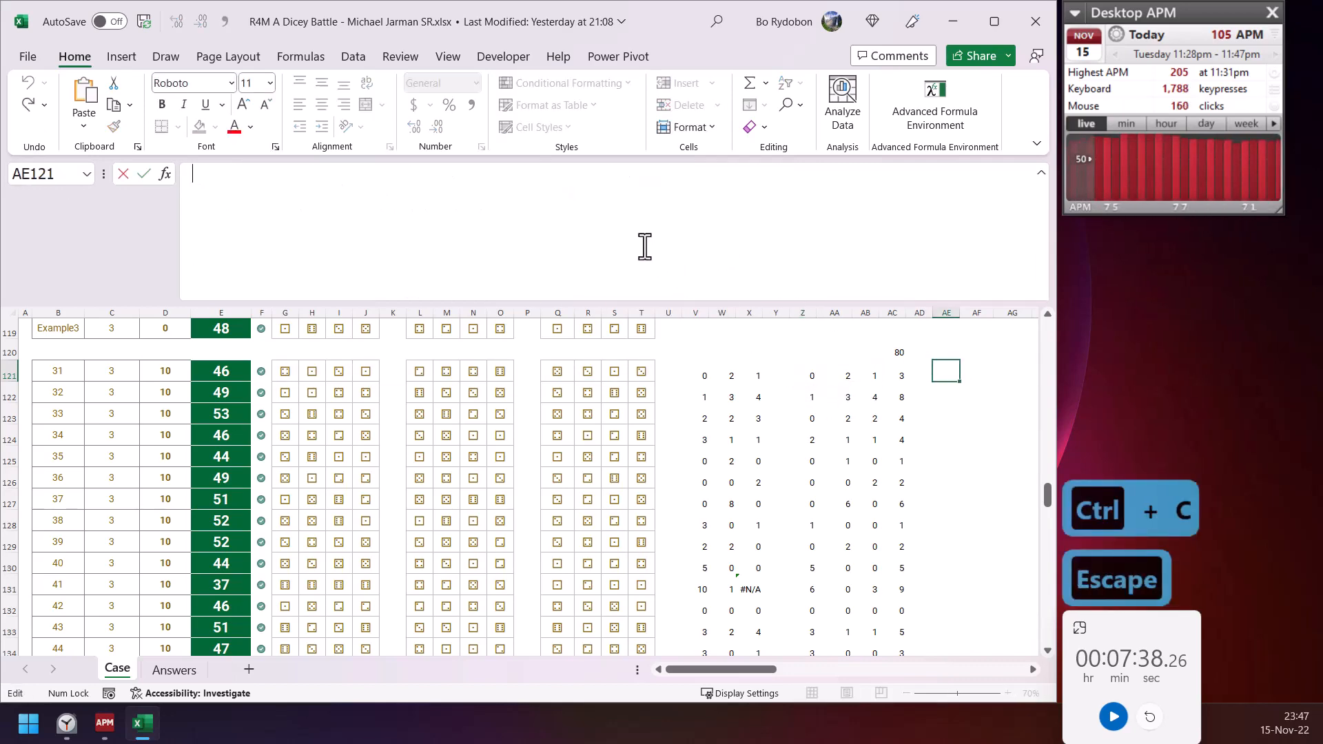
{"action": "key", "text": "ctrl+v"}
{"action": "double_click", "coordinate": [667, 219]}
{"action": "type", "text": "sum"}
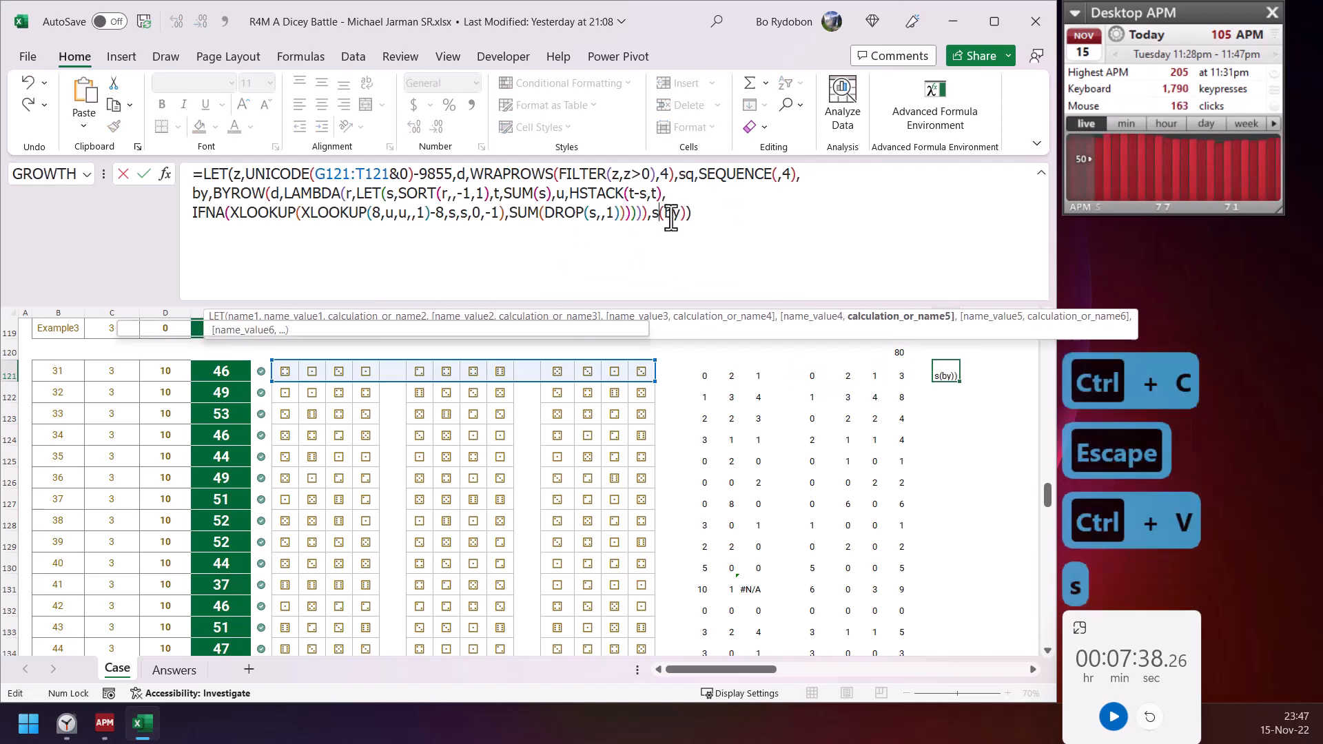
{"action": "key", "text": "Tab"}
{"action": "key", "text": "Return"}
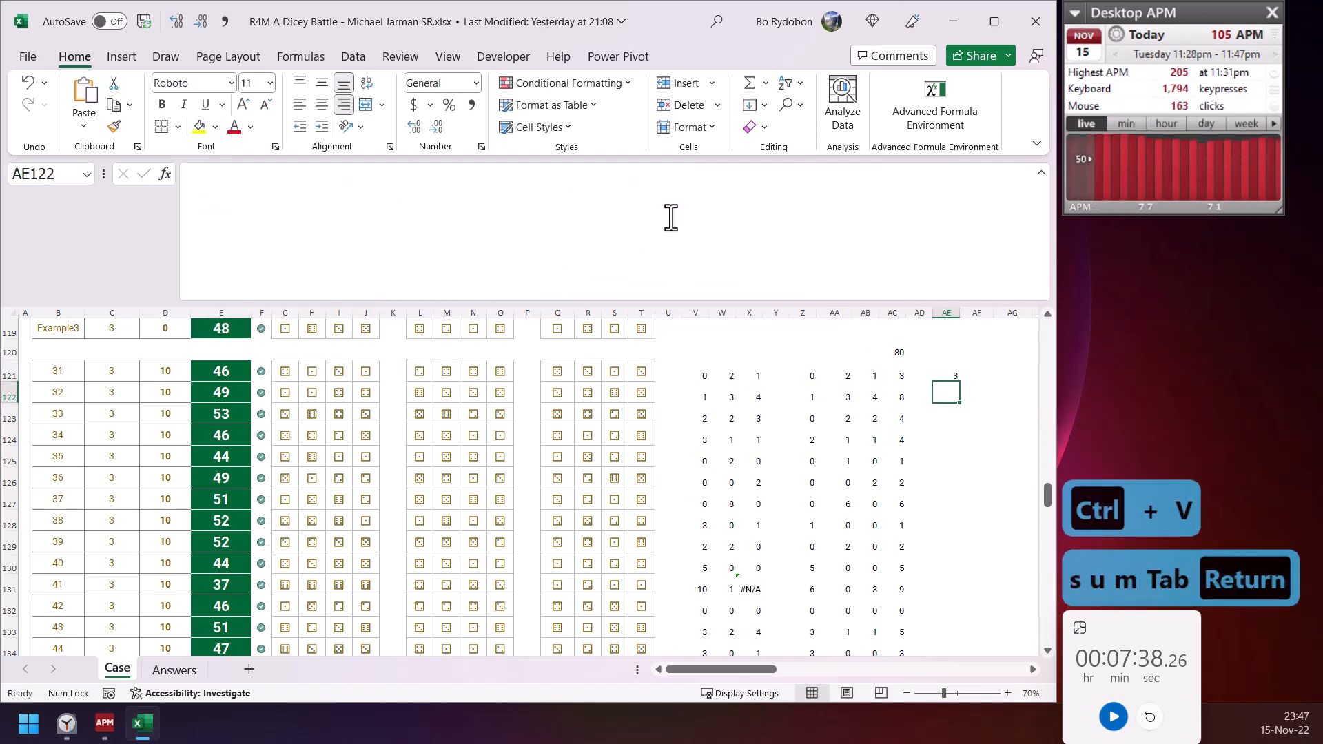
- Move the AE121 formula to AD121 and fill it down through row 140
{"action": "key", "text": "Up"}
{"action": "left_click_drag", "start_coordinate": [942, 383], "coordinate": [933, 385]}
{"action": "double_click", "coordinate": [932, 383]}
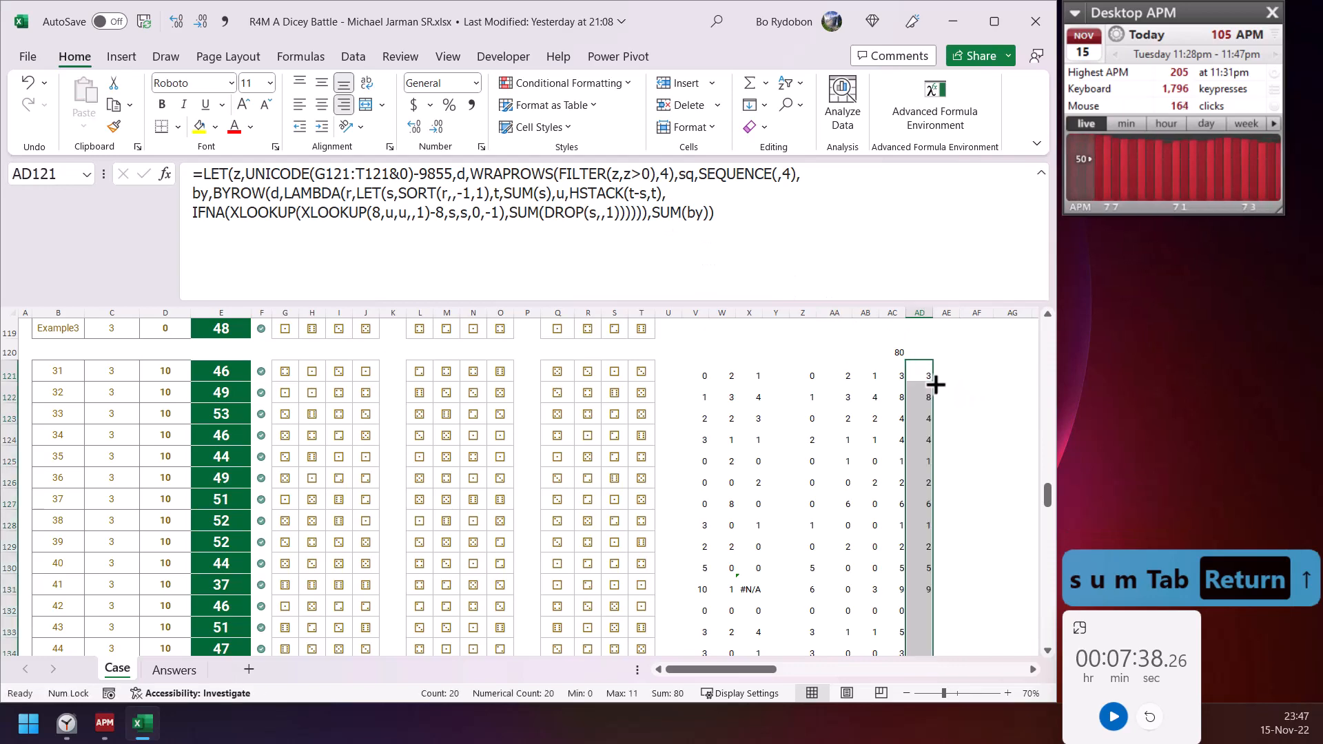
- Copy the full text of the LET formula in AD121 and paste it into AE121
{"action": "left_click", "coordinate": [922, 376]}
{"action": "left_click_drag", "start_coordinate": [738, 235], "coordinate": [193, 172]}
{"action": "key", "text": "ctrl+c"}
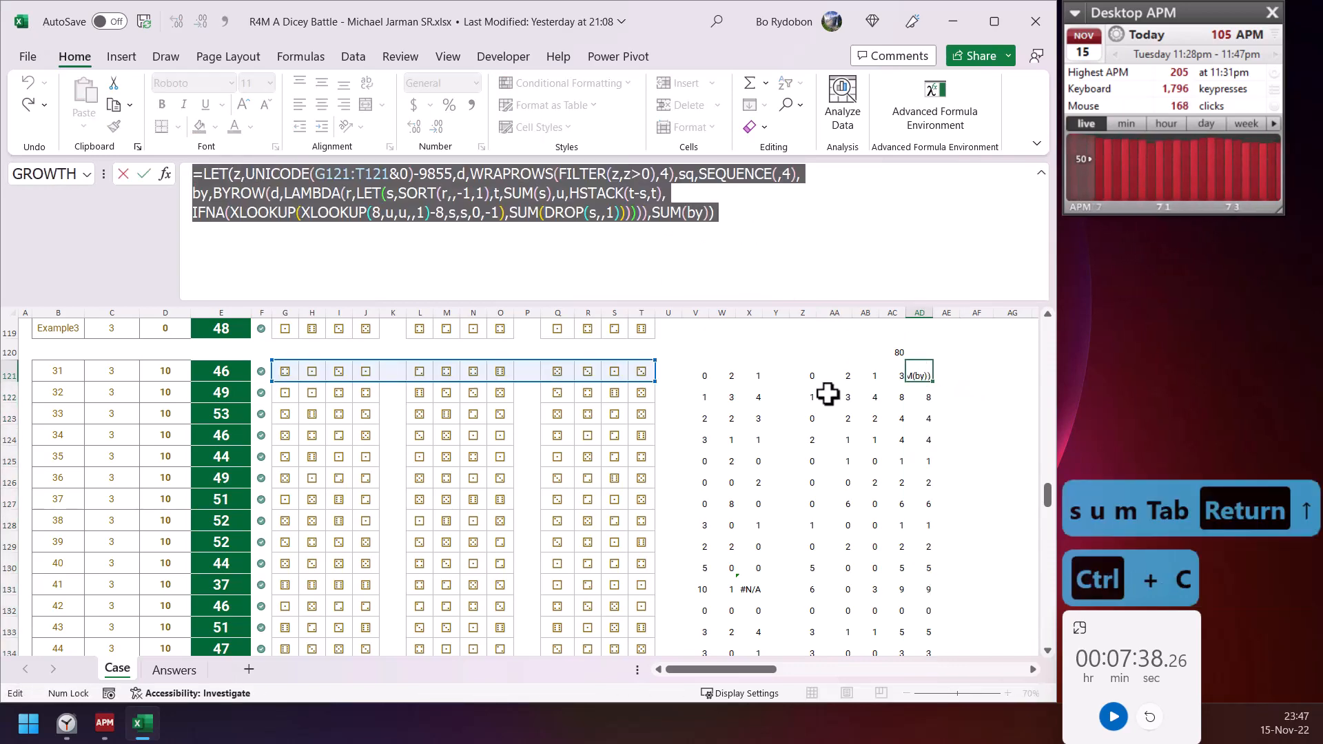
{"action": "key", "text": "Escape"}
{"action": "left_click", "coordinate": [945, 367]}
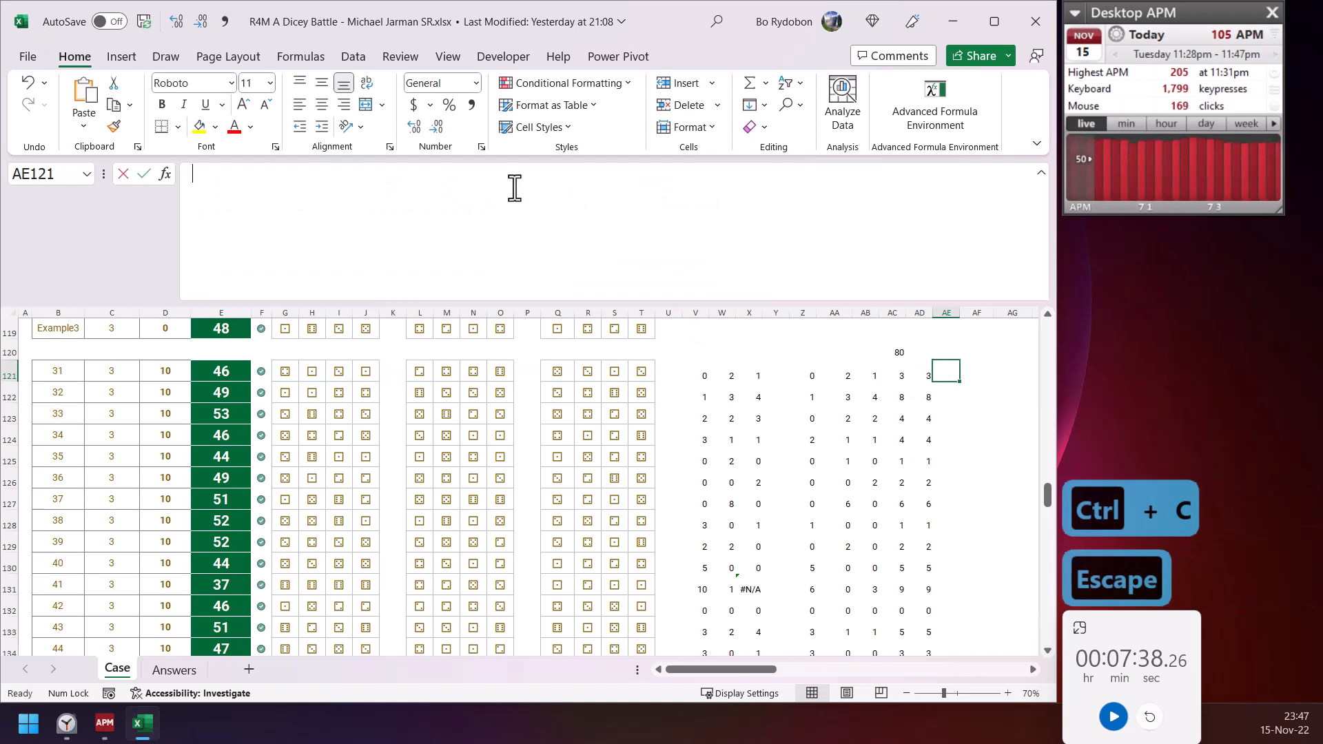
{"action": "key", "text": "ctrl+v"}
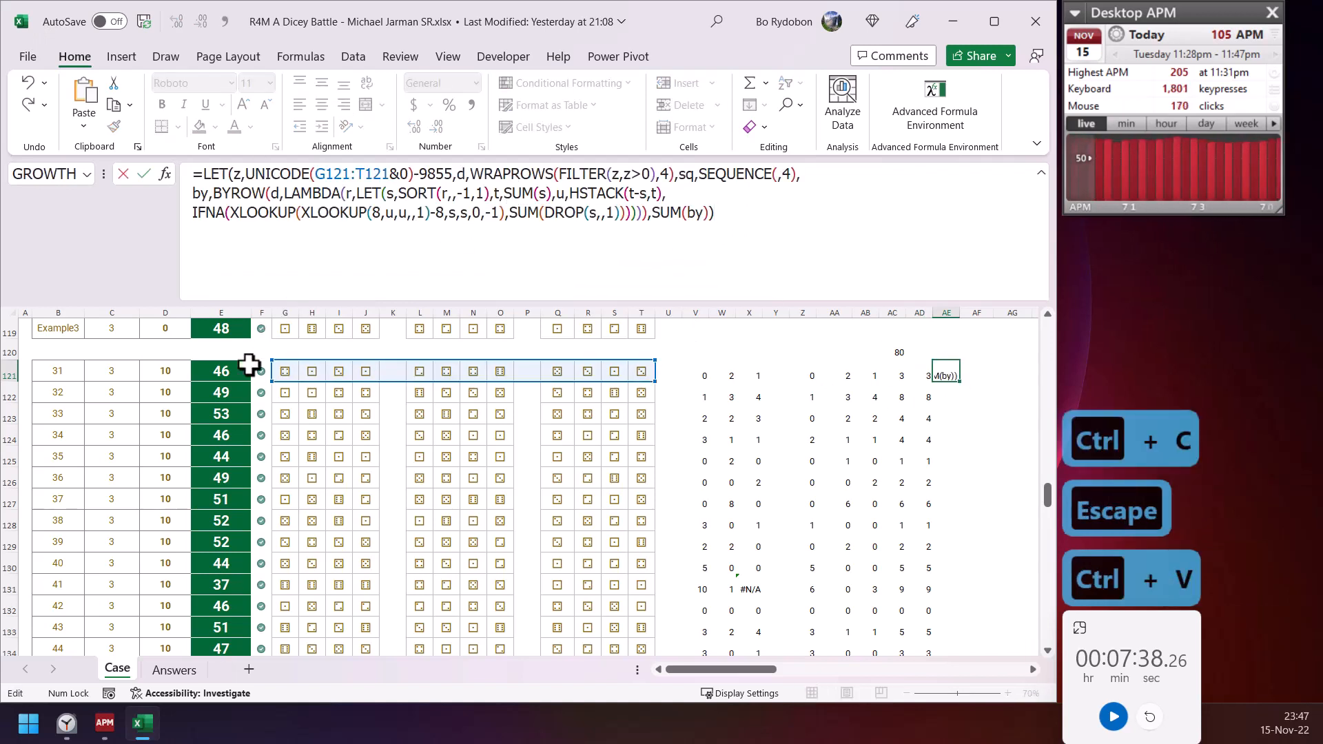
- Wrap the AE121 formula in BYROW, moving UNICODE(G121:T121&0)-9855 out of LET to serve as the BYROW array
{"action": "left_click", "coordinate": [211, 172]}
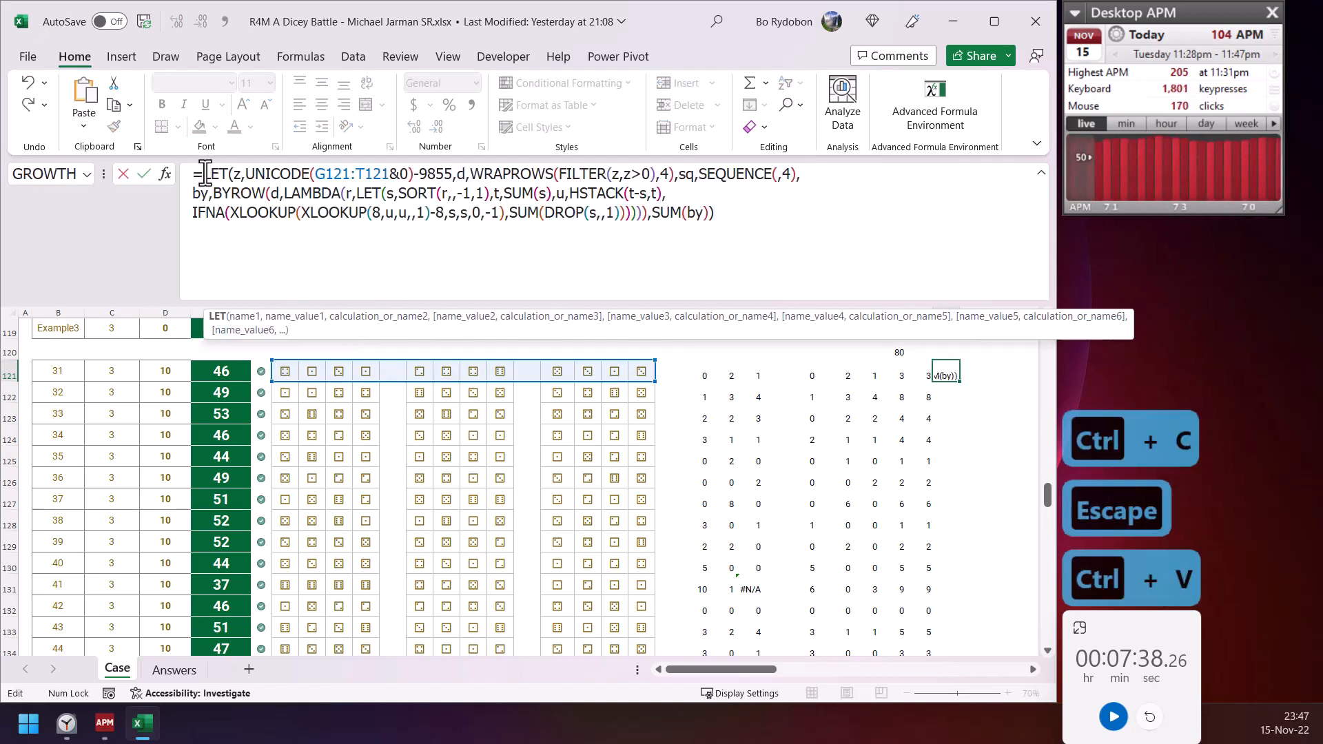
{"action": "left_click", "coordinate": [205, 172]}
{"action": "type", "text": "byro"}
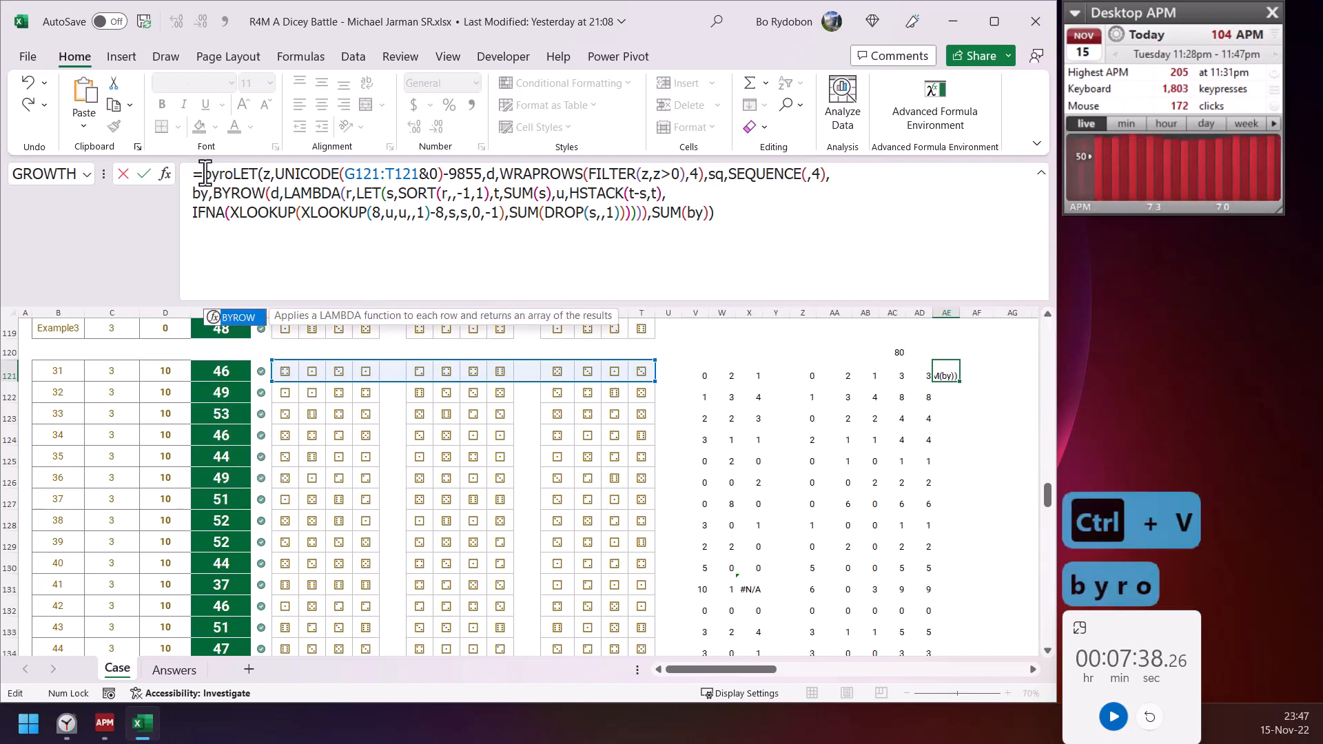
{"action": "key", "text": "Tab"}
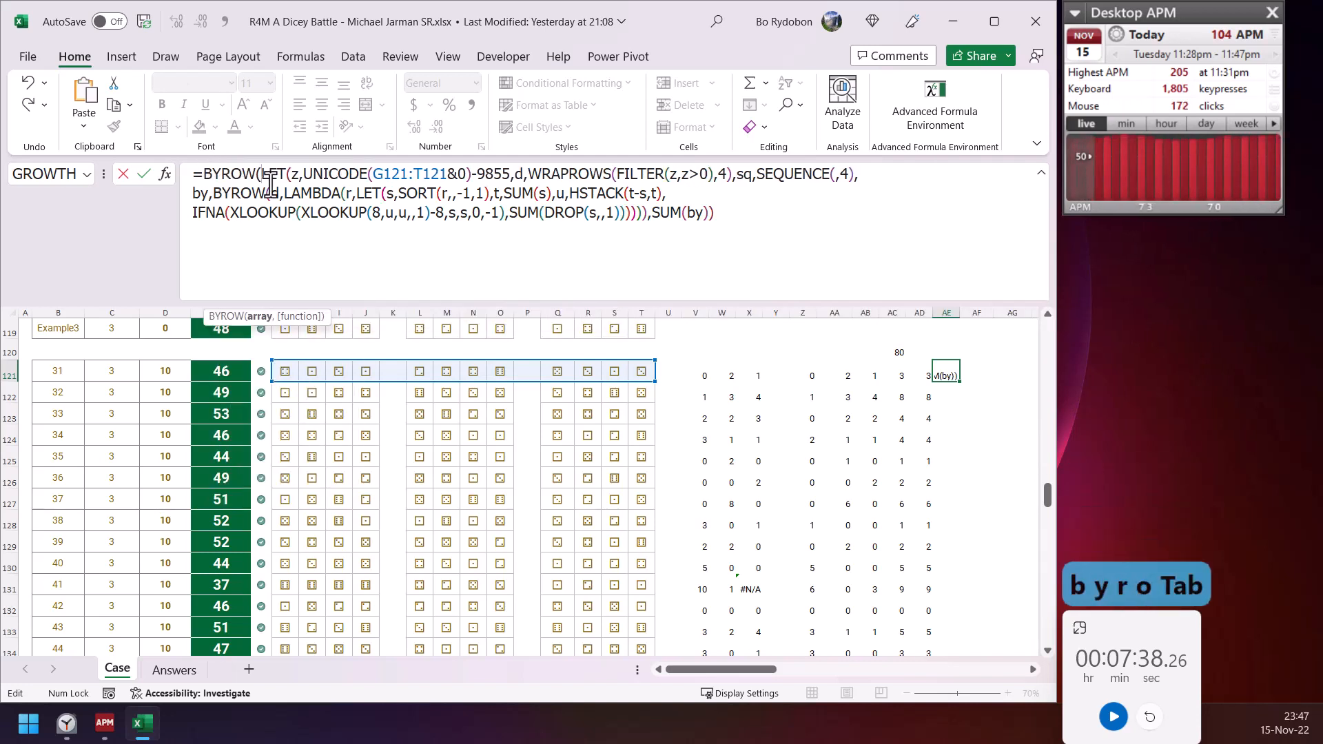
{"action": "left_click", "coordinate": [315, 176]}
{"action": "left_click", "coordinate": [353, 317]}
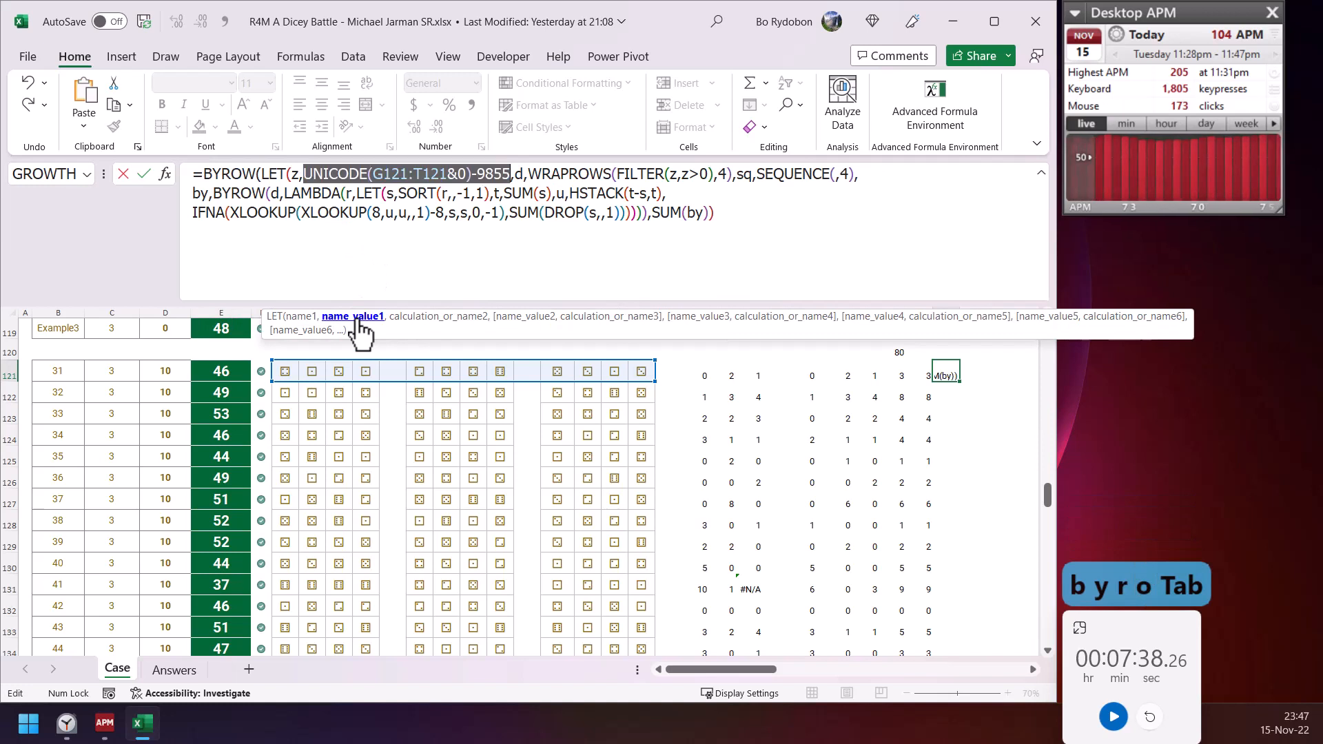
{"action": "key", "text": "ctrl+x"}
{"action": "left_click", "coordinate": [262, 174]}
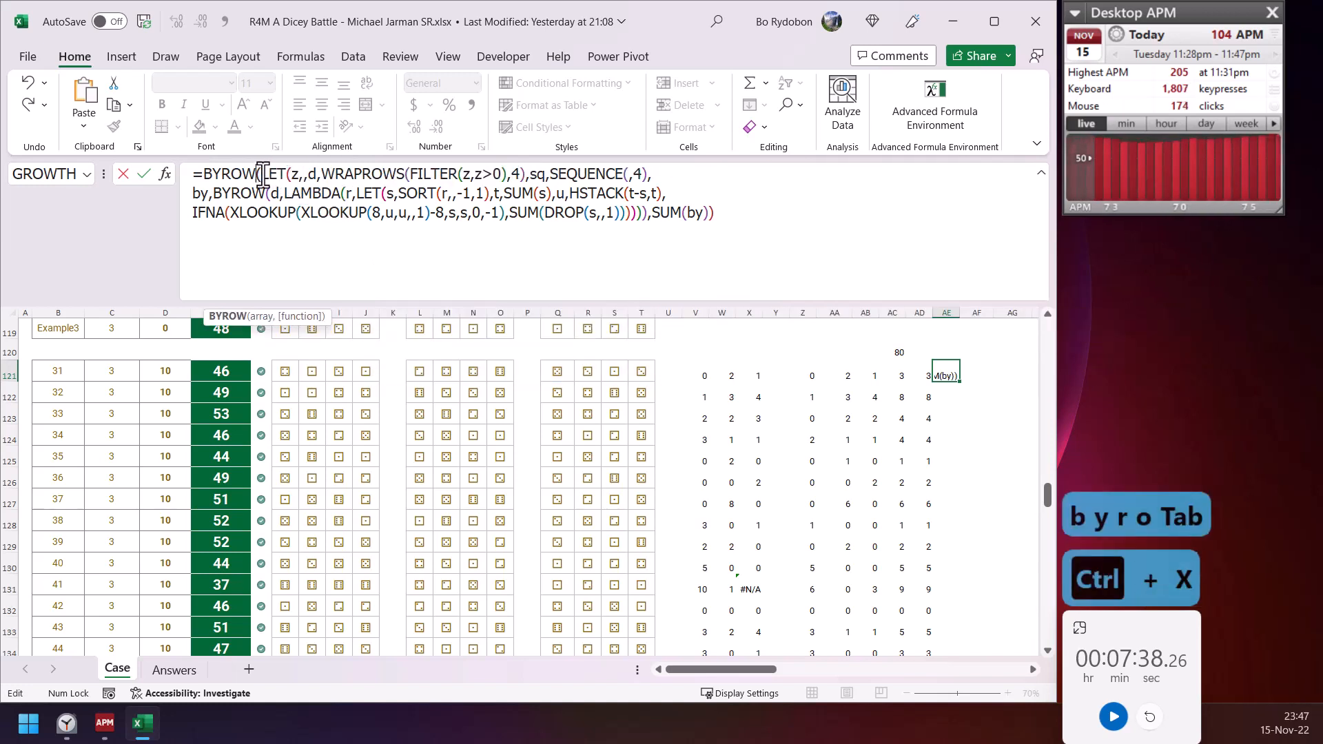
{"action": "key", "text": "ctrl+v"}
{"action": "type", "text": ","}
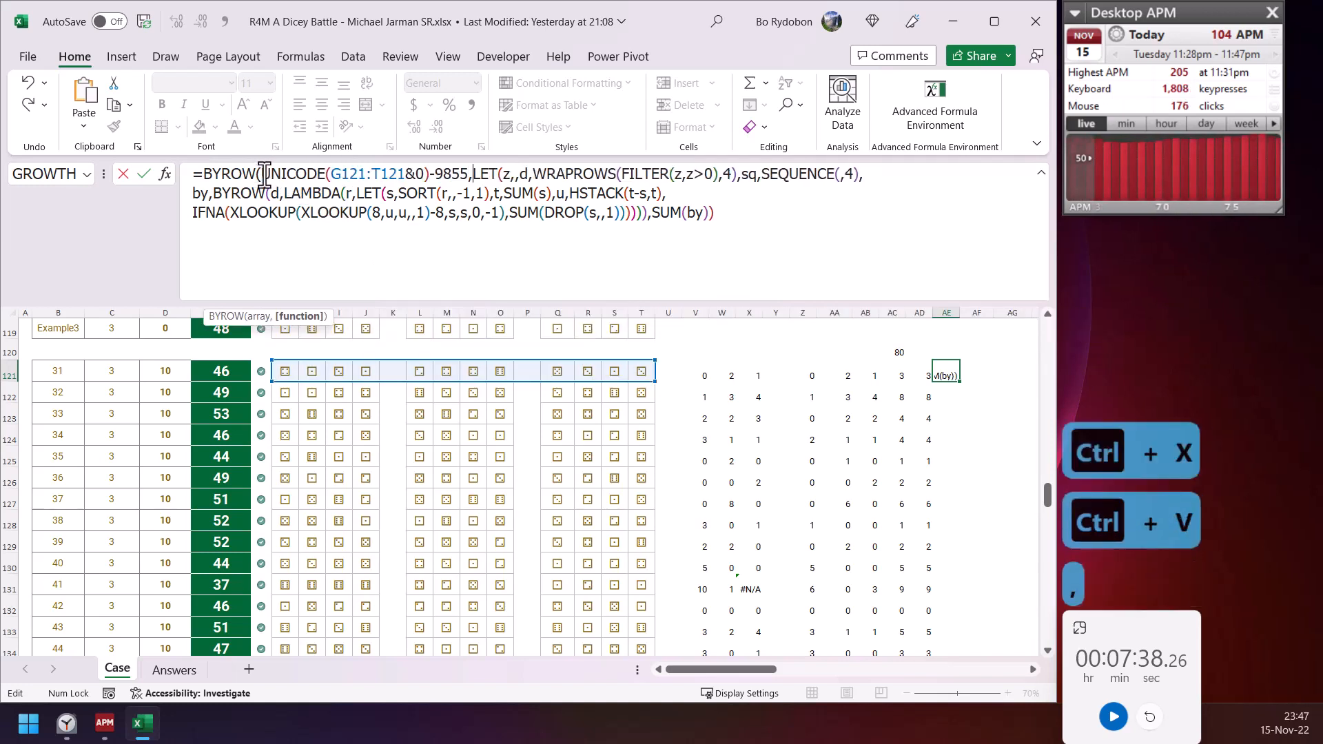
- Insert LAMBDA(z, before LET as the row function and remove the z name and its empty value from LET
{"action": "type", "text": "lamb"}
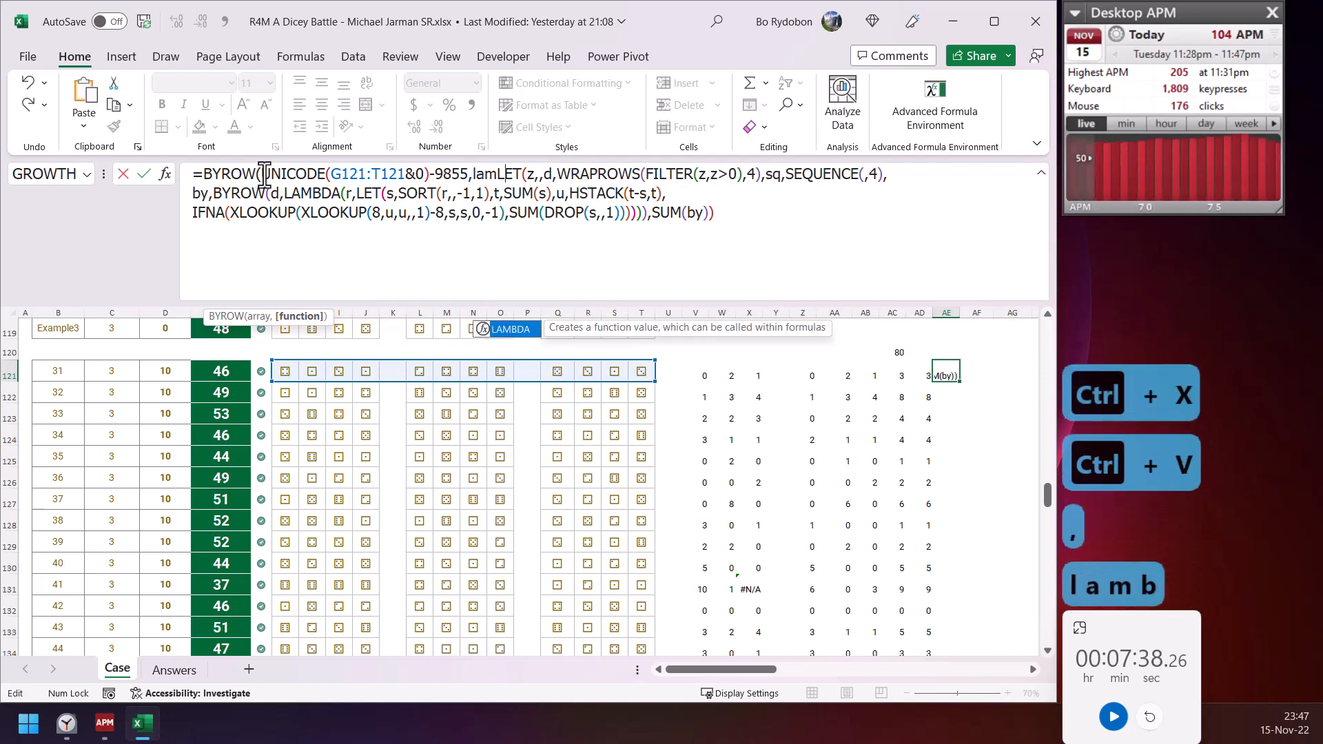
{"action": "key", "text": "Tab"}
{"action": "type", "text": "z,"}
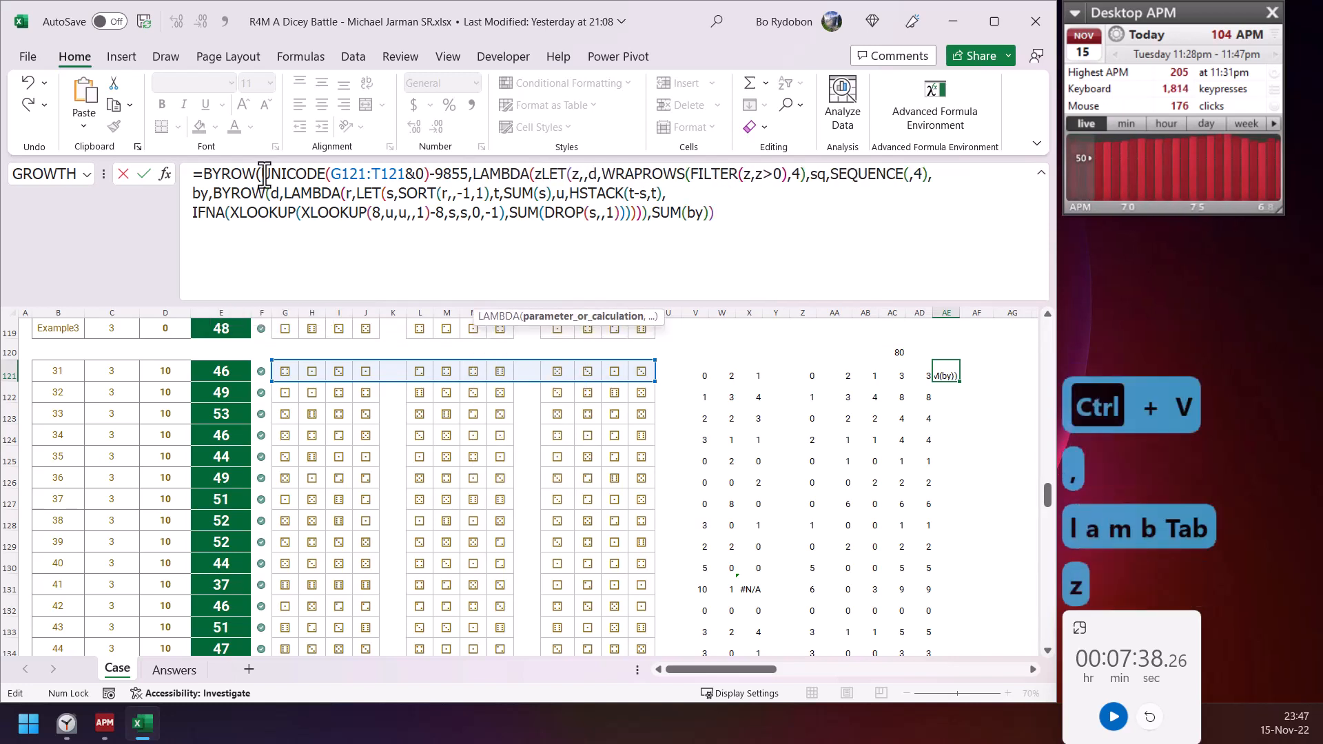
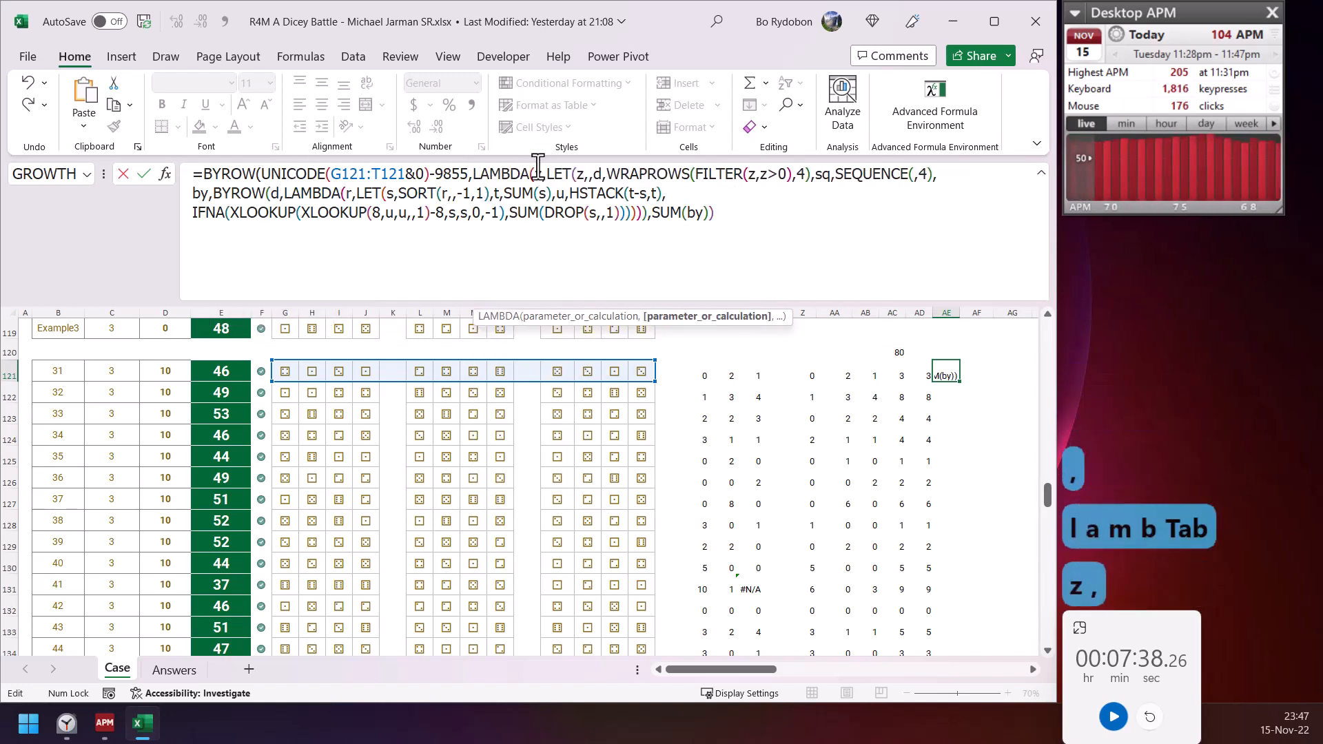
{"action": "left_click", "coordinate": [591, 181]}
{"action": "key", "text": "BackSpace"}
{"action": "key", "text": "BackSpace"}
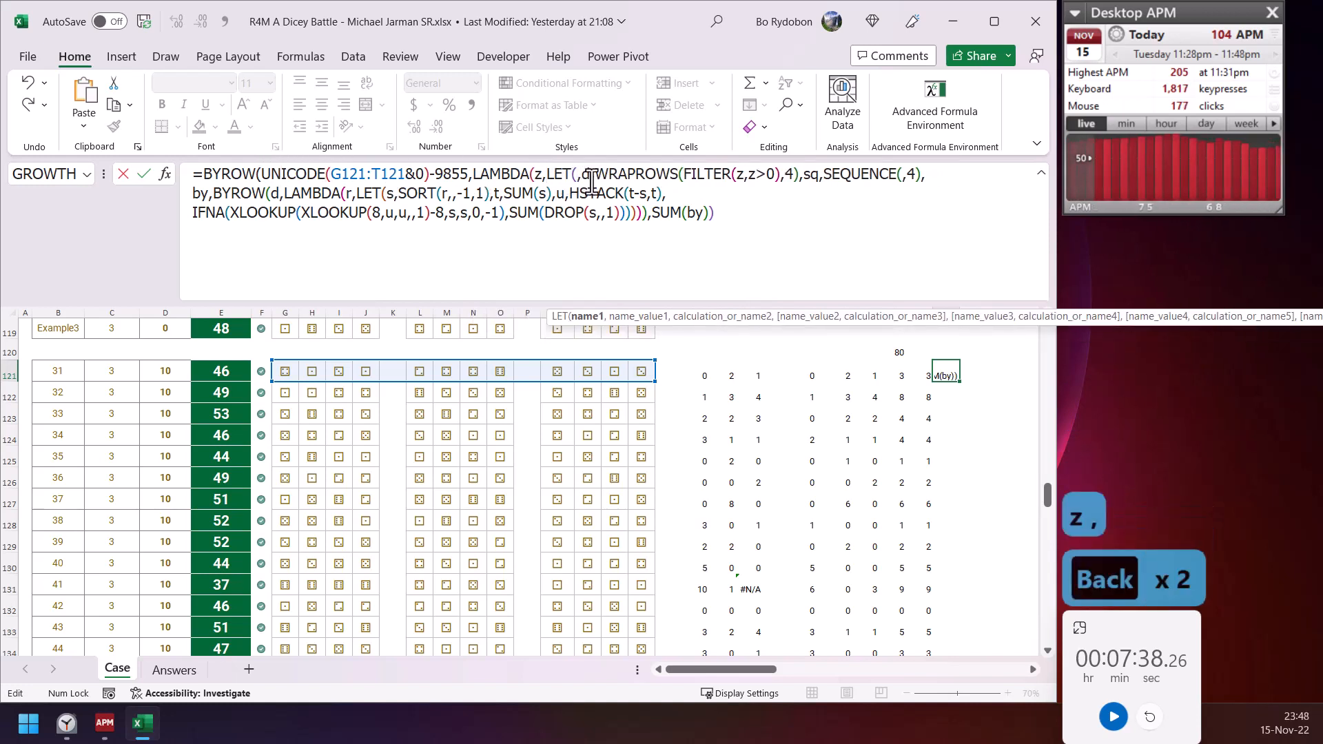
{"action": "key", "text": "Delete"}
- Extend the UNICODE range in the formula to G121:T140 so it covers all Level 3 games
{"action": "double_click", "coordinate": [369, 174]}
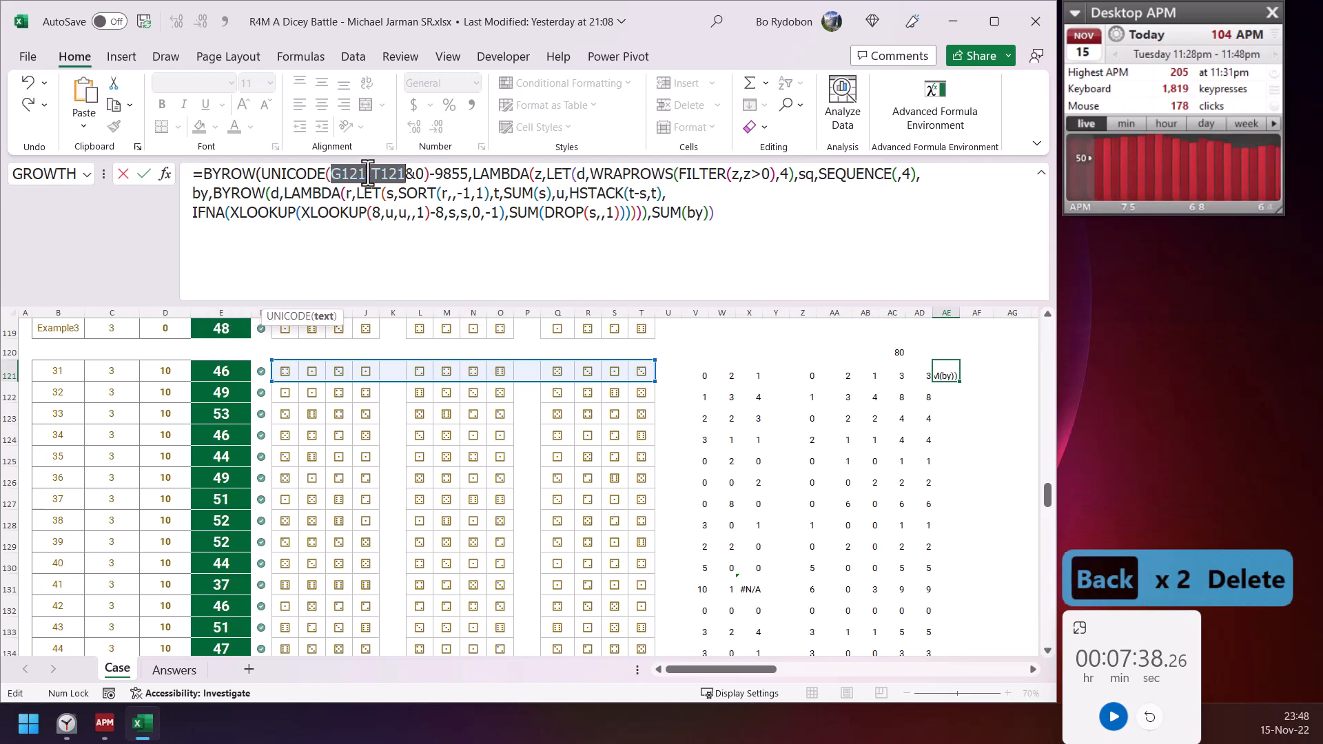
{"action": "left_click", "coordinate": [284, 370]}
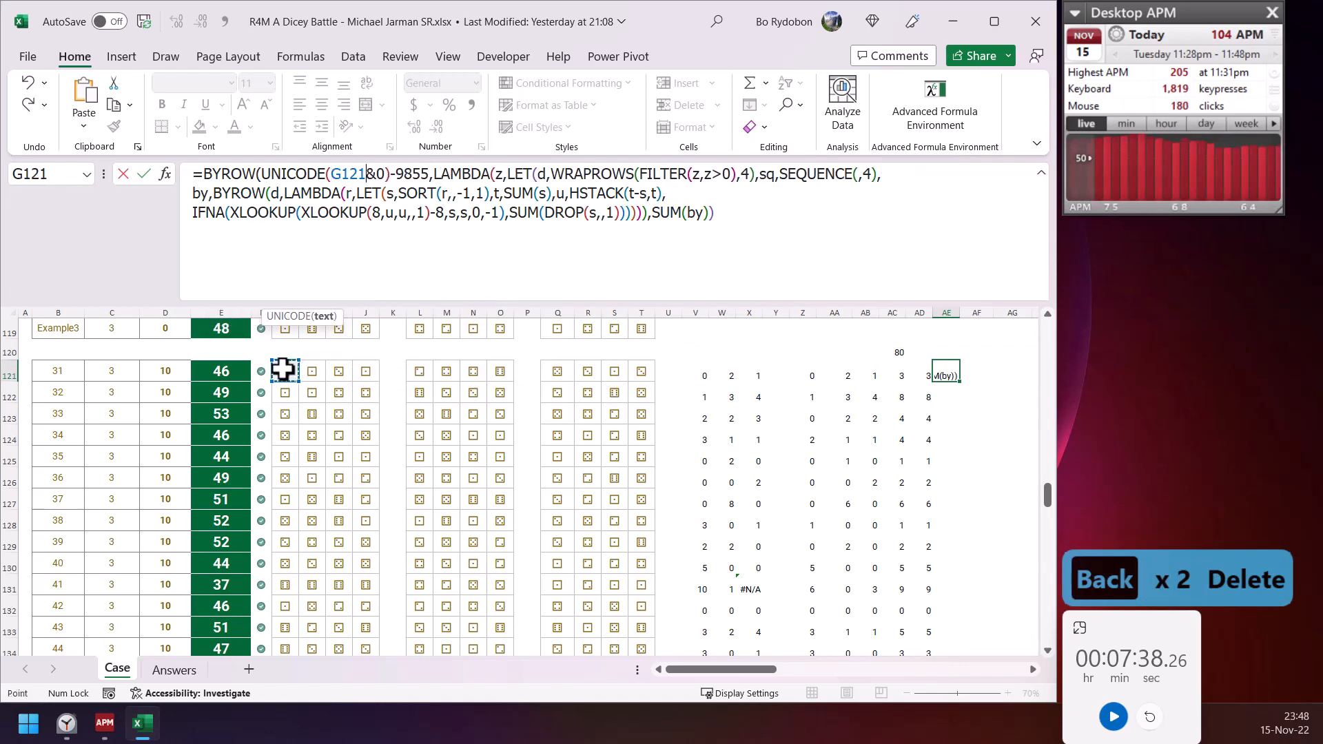
{"action": "key", "text": "ctrl+shift+Right"}
{"action": "key", "text": "ctrl+shift+Right"}
{"action": "key", "text": "ctrl+shift+Right"}
{"action": "key", "text": "ctrl+shift+Right"}
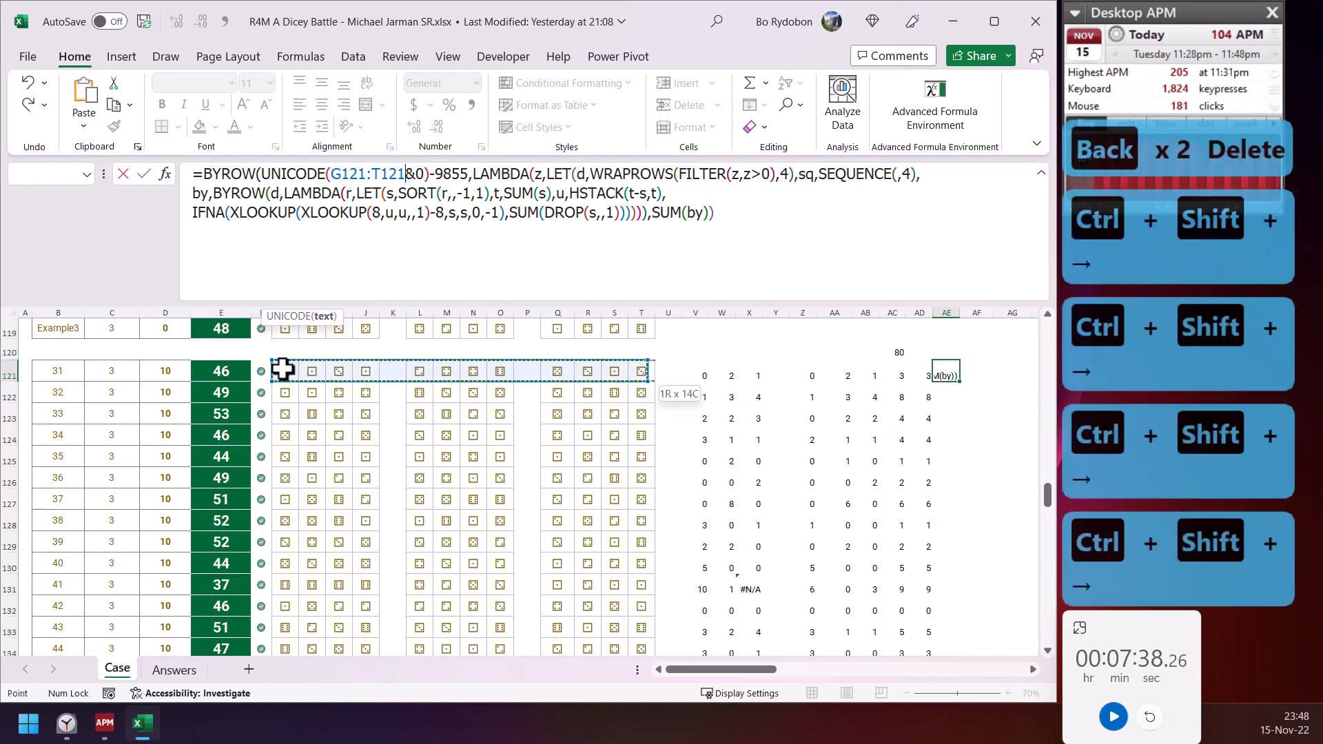
{"action": "key", "text": "ctrl+shift+Down"}
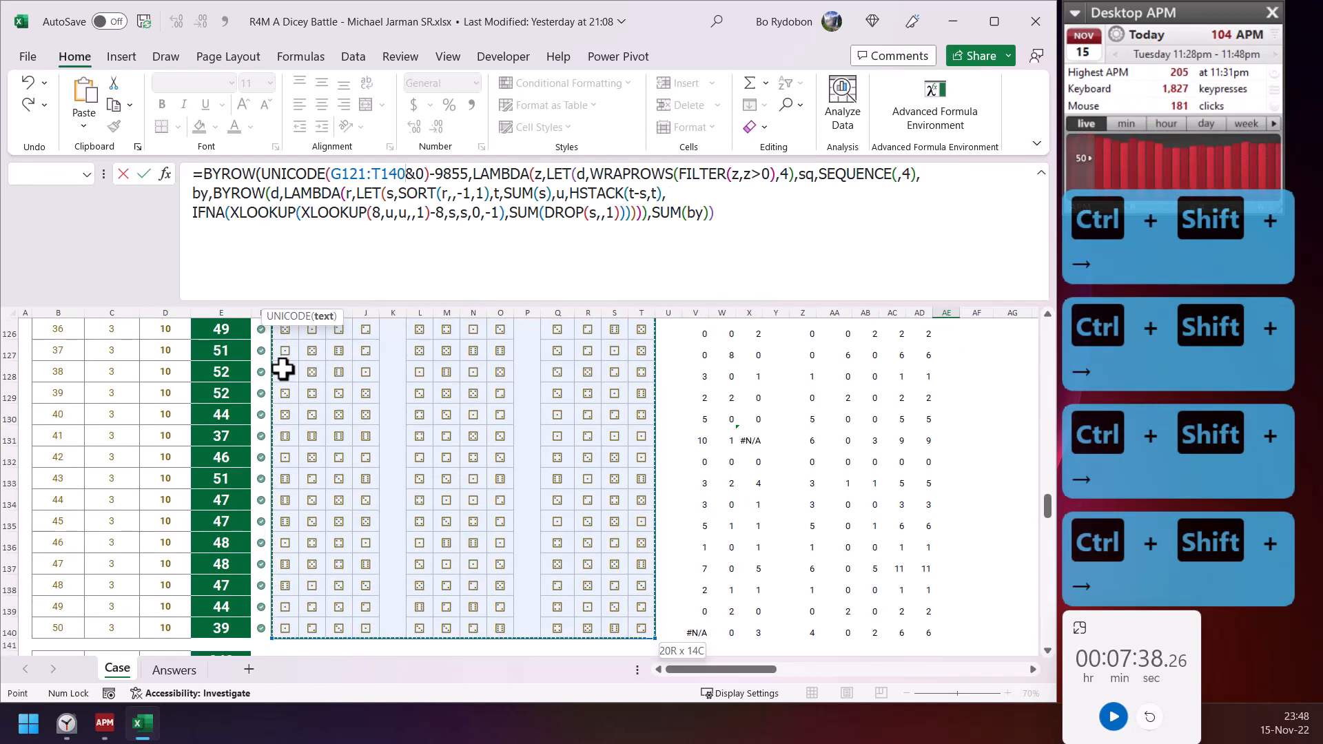
- Add the two missing closing parentheses at the end of the BYROW formula and enter it in AE121
{"action": "left_click", "coordinate": [732, 219]}
{"action": "key", "text": "Left"}
{"action": "key", "text": "Right"}
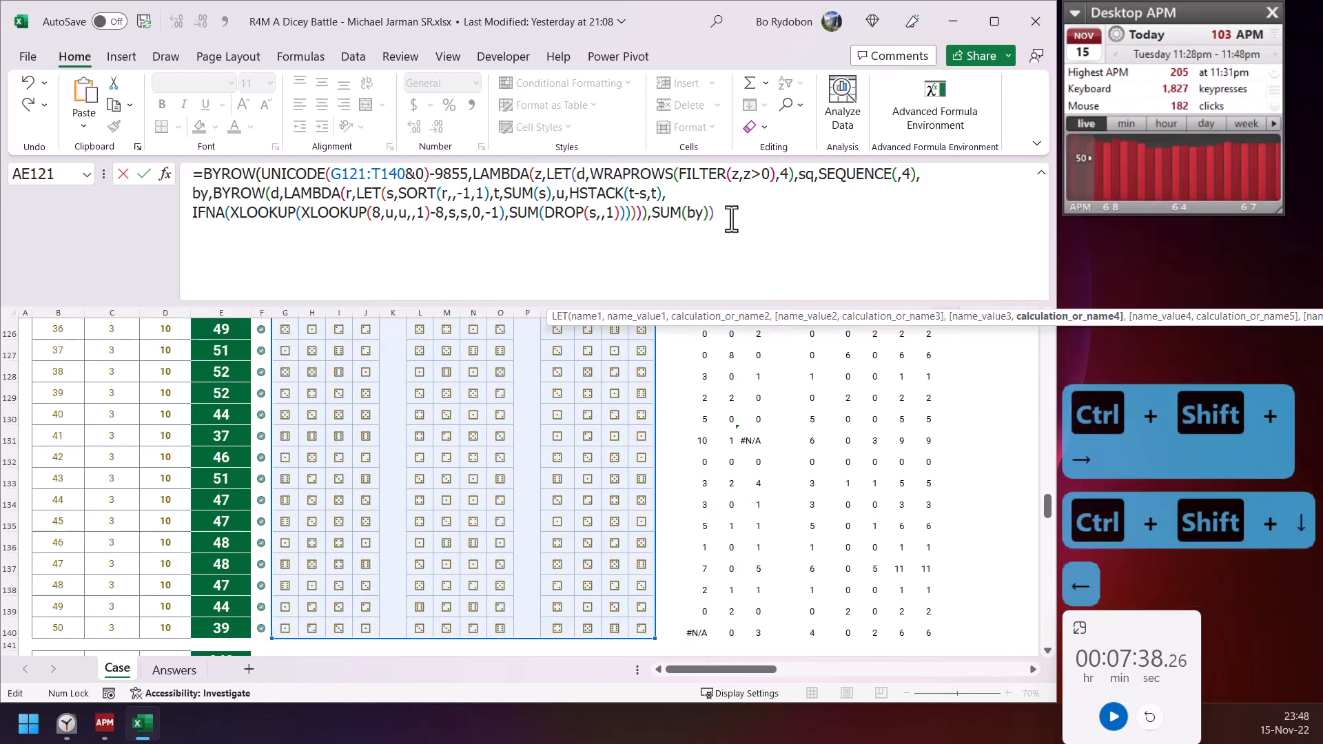
{"action": "type", "text": "))"}
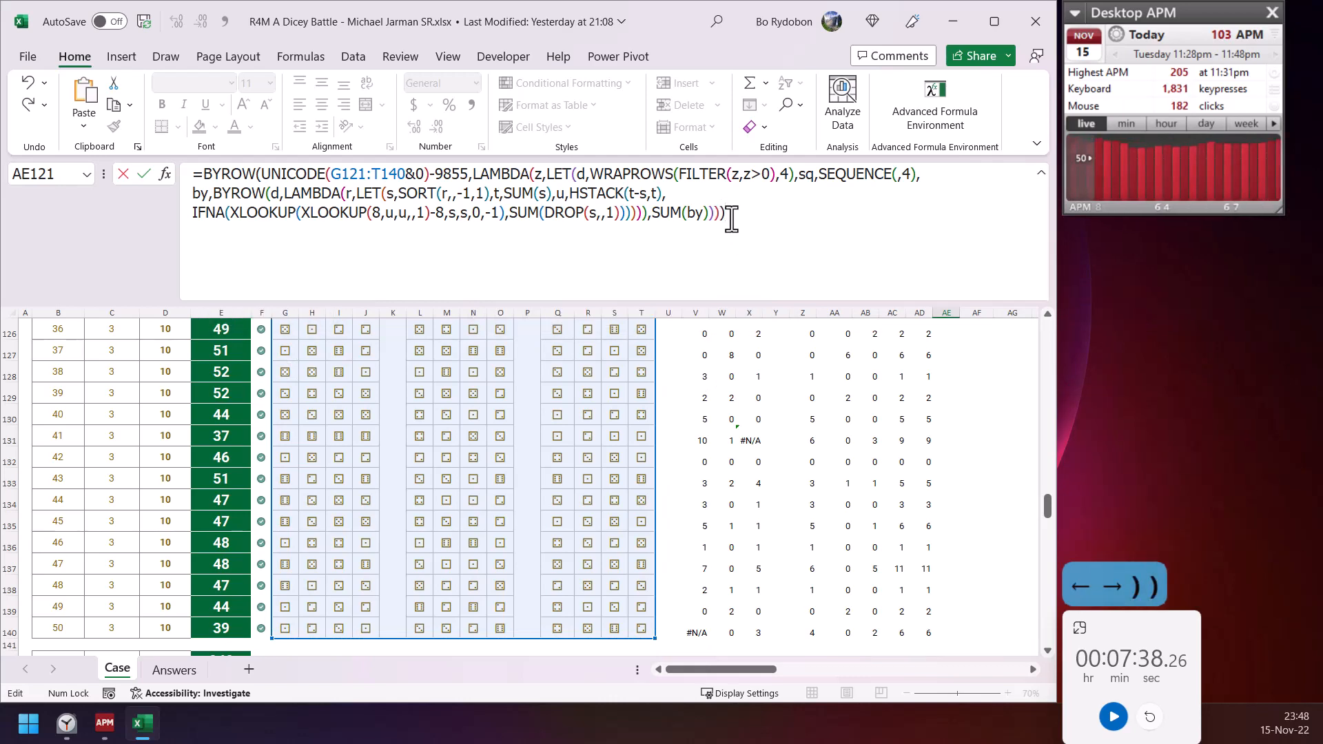
{"action": "key", "text": "Left"}
{"action": "key", "text": "Right"}
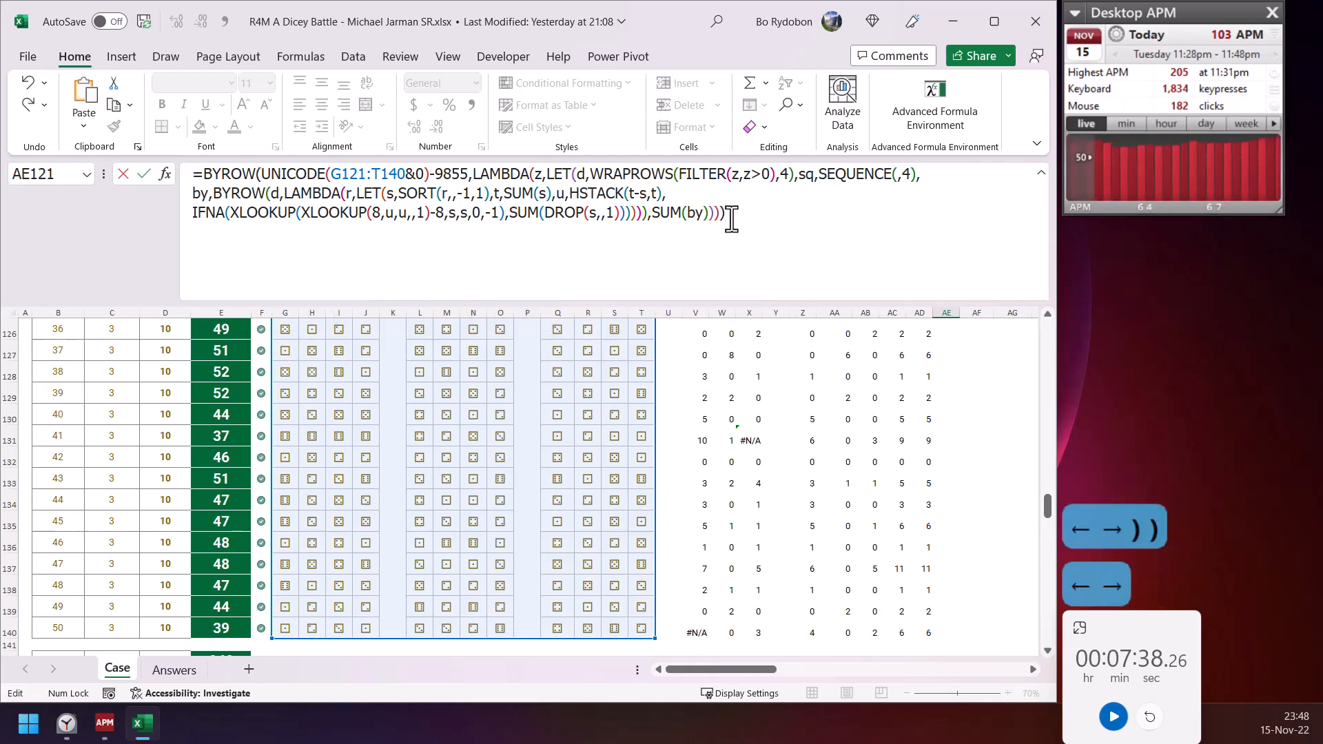
{"action": "key", "text": "ctrl+Return"}
{"action": "key", "text": "Up"}
{"action": "key", "text": "Down"}
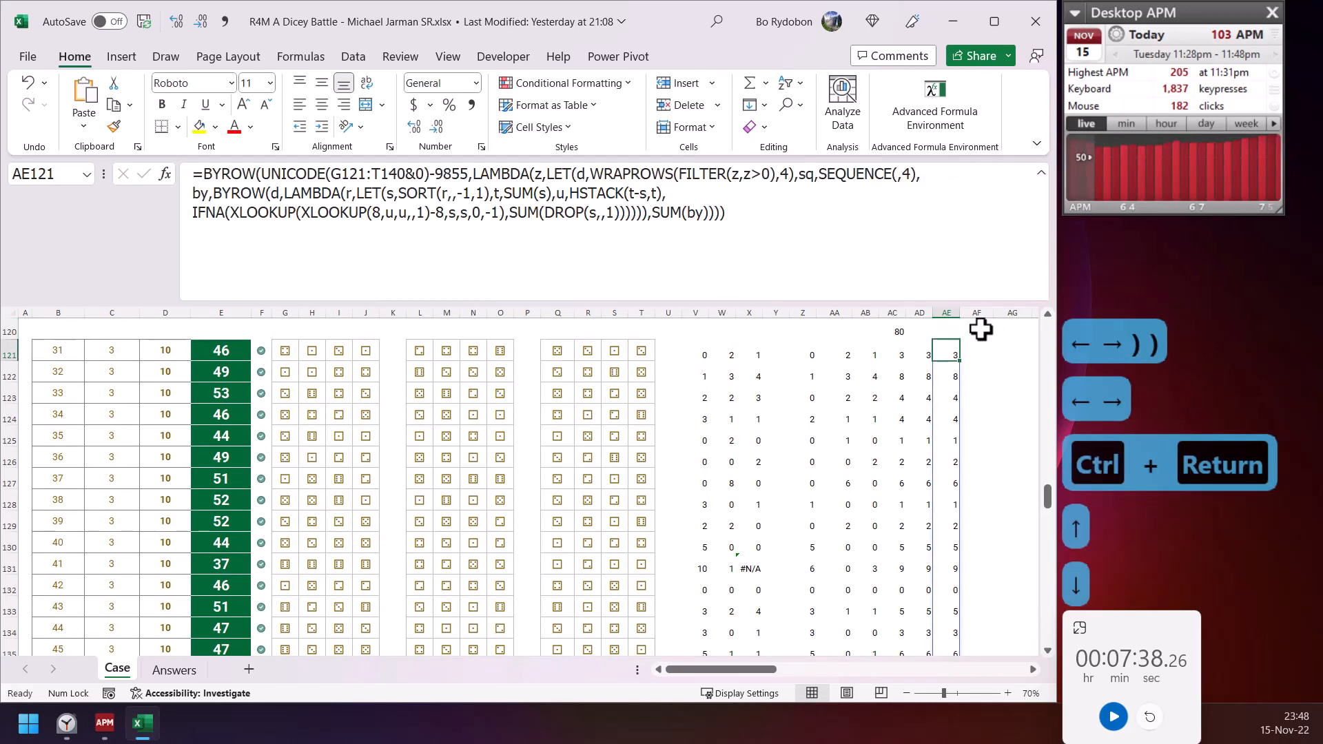
{"action": "left_click", "coordinate": [768, 231]}
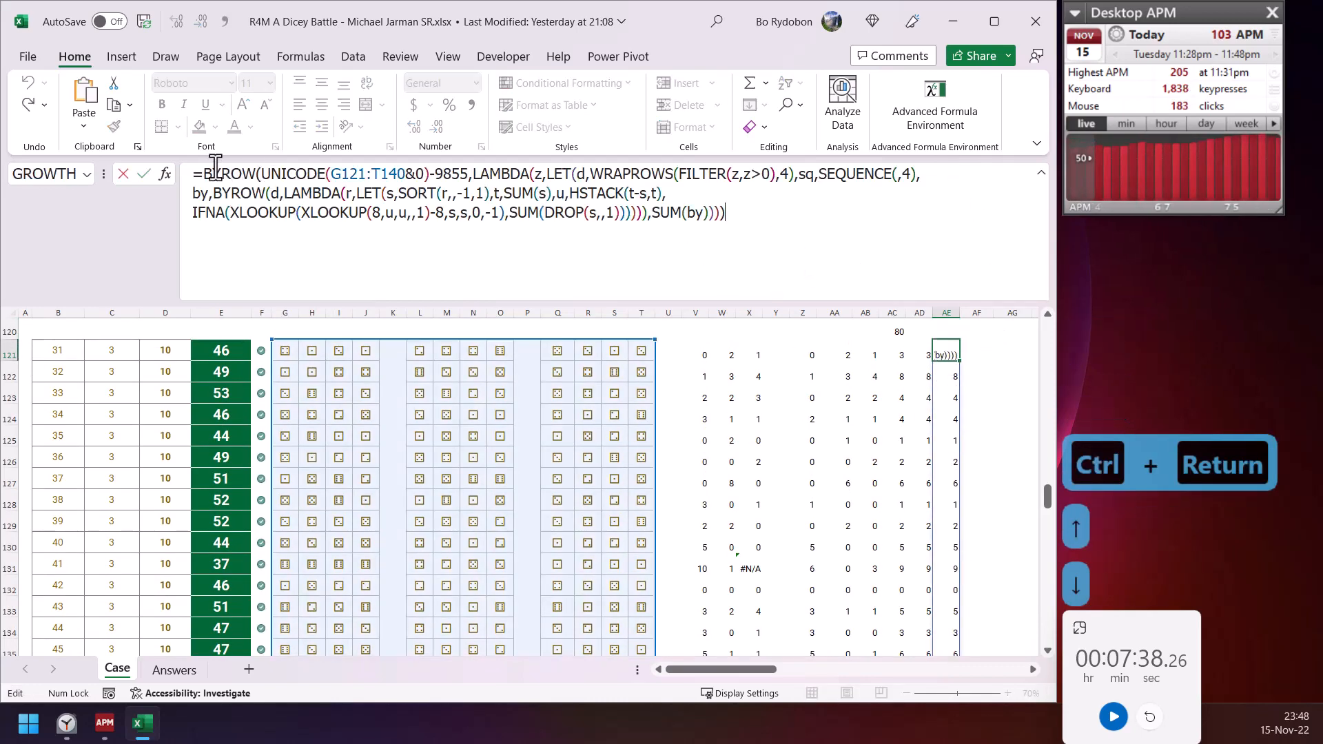
{"action": "type", "text": "sum"}
{"action": "key", "text": "Tab"}
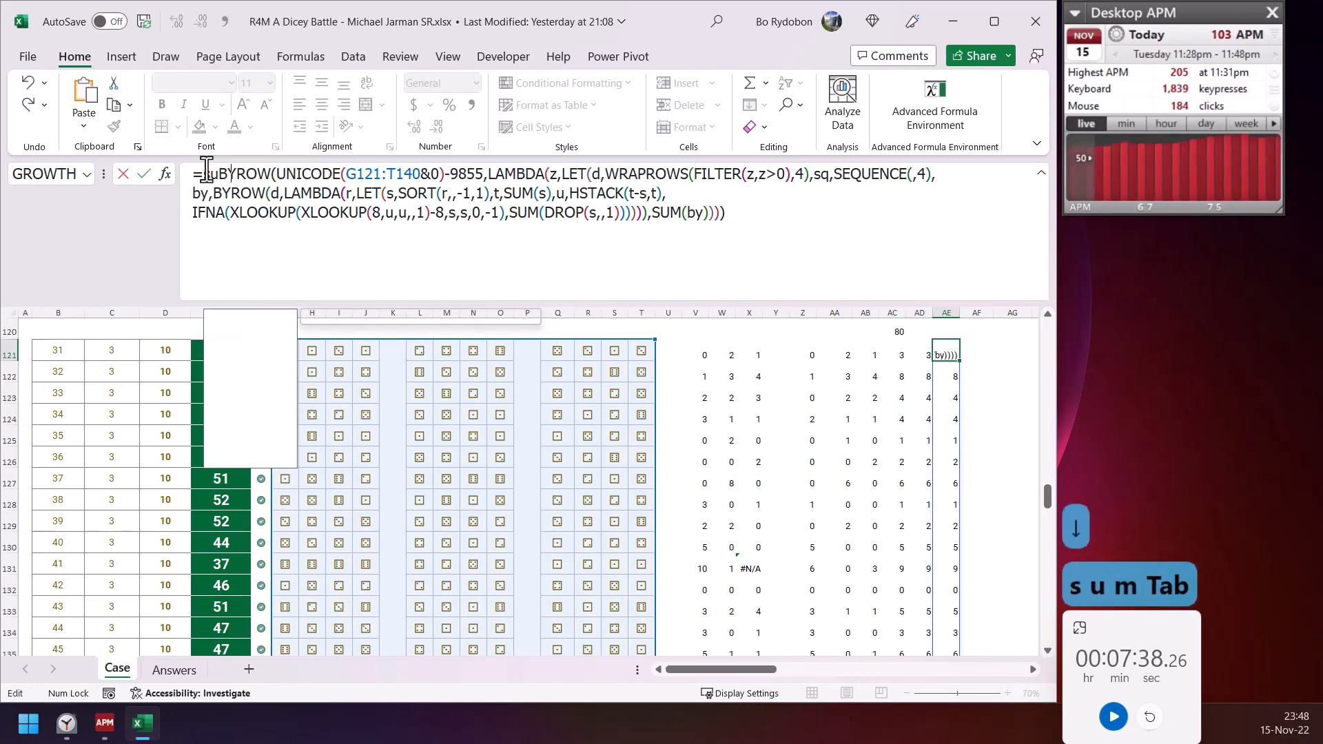
{"action": "key", "text": "Down"}
{"action": "key", "text": "Down"}
{"action": "key", "text": "ctrl+z"}
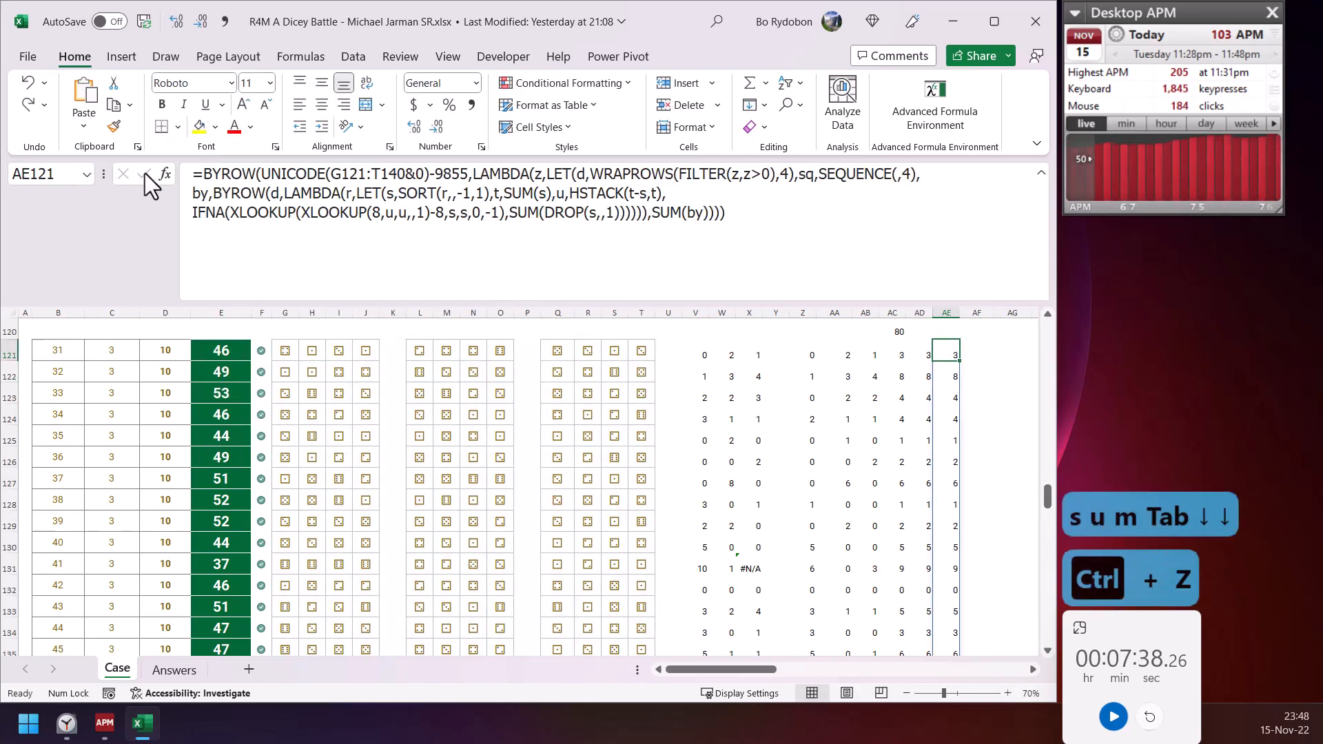
- Wrap the whole AE121 BYROW formula in SUM, add the closing parenthesis, and enter it
{"action": "left_click", "coordinate": [209, 173]}
{"action": "type", "text": "sum"}
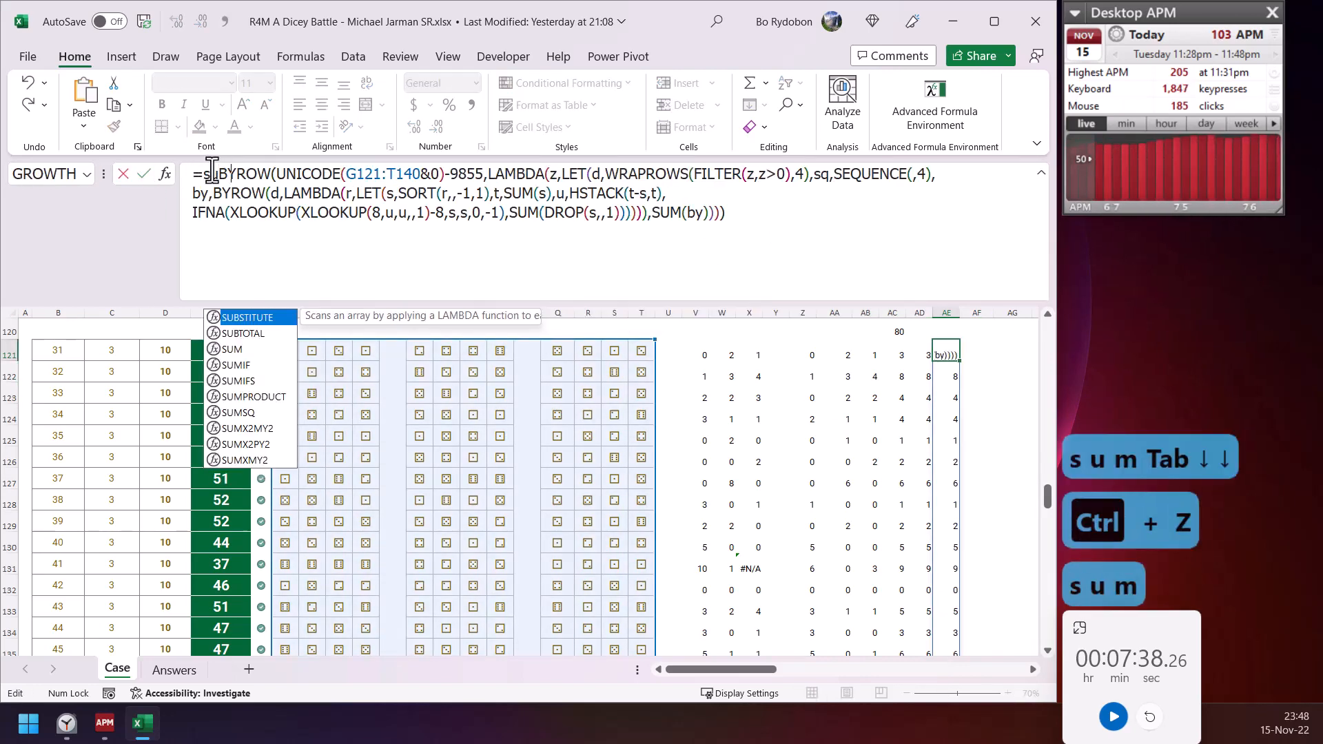
{"action": "key", "text": "Tab"}
{"action": "key", "text": "Down"}
{"action": "key", "text": "Down"}
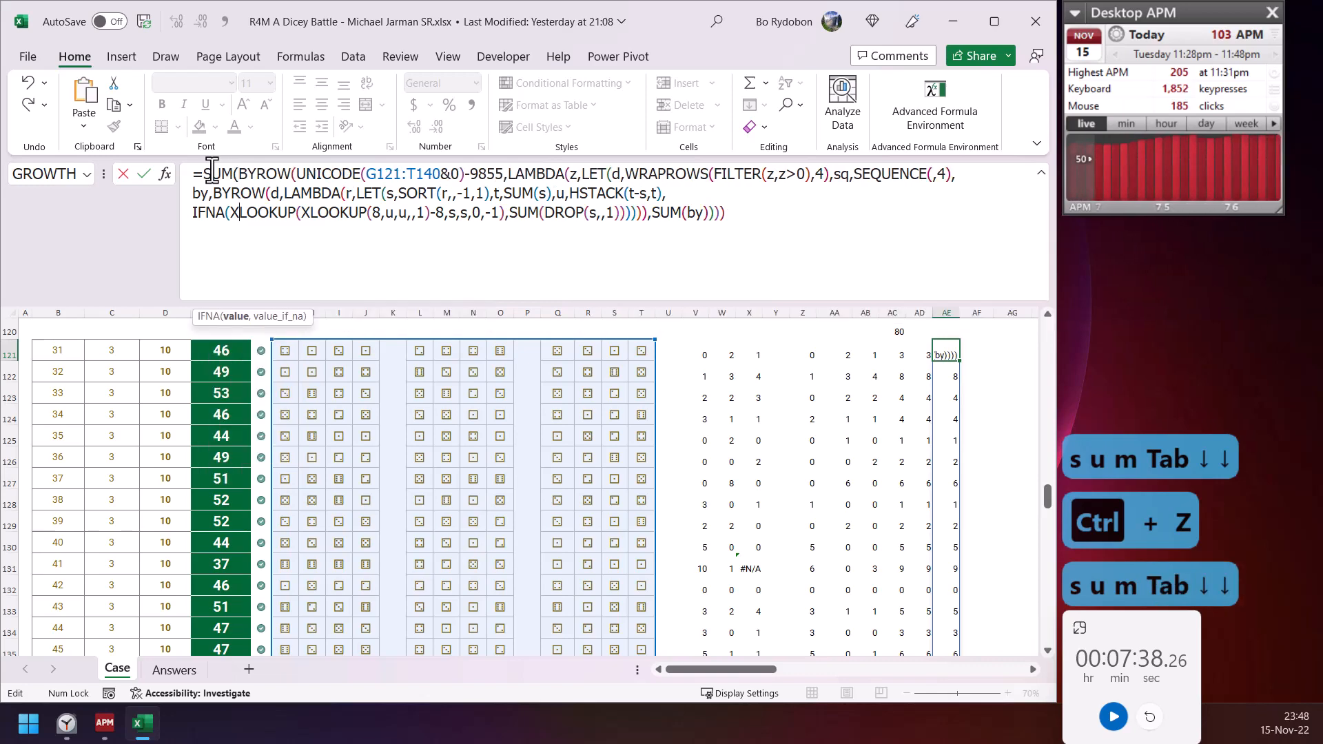
{"action": "key", "text": "Down"}
{"action": "key", "text": "Down"}
{"action": "type", "text": ")"}
{"action": "key", "text": "ctrl+Return"}
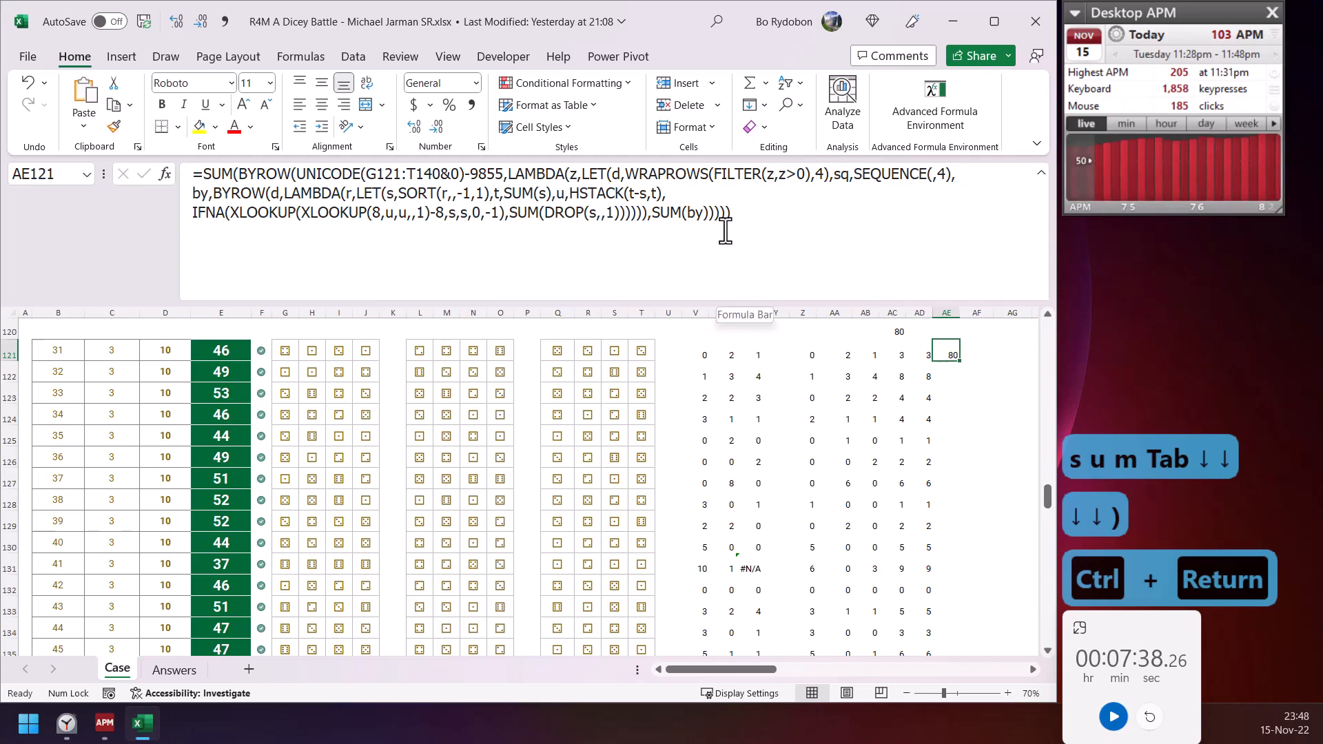
- Copy the full text of the Level 1 LET formula in answer cell E51 without changing the cell
{"action": "left_click", "coordinate": [918, 350]}
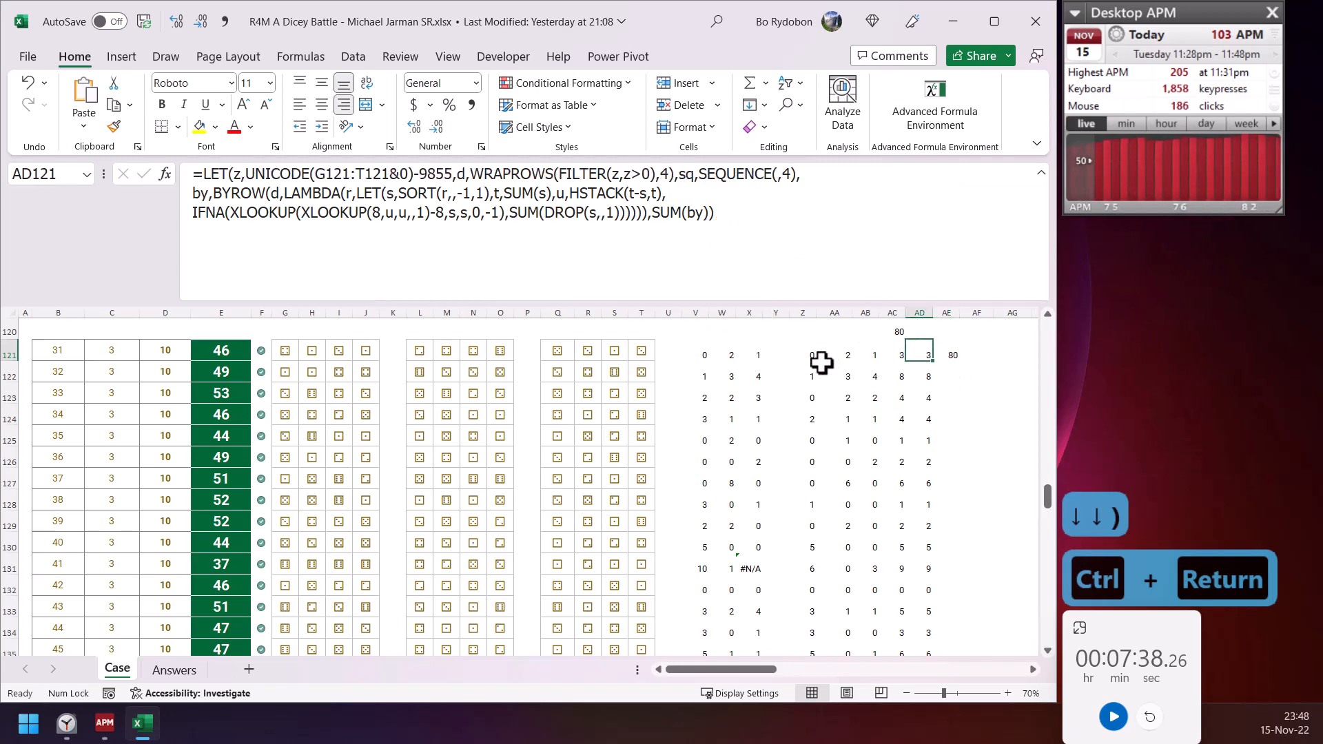
{"action": "scroll", "coordinate": [791, 407], "scroll_direction": "up", "scroll_amount": 2}
{"action": "scroll", "coordinate": [780, 414], "scroll_direction": "up", "scroll_amount": 14}
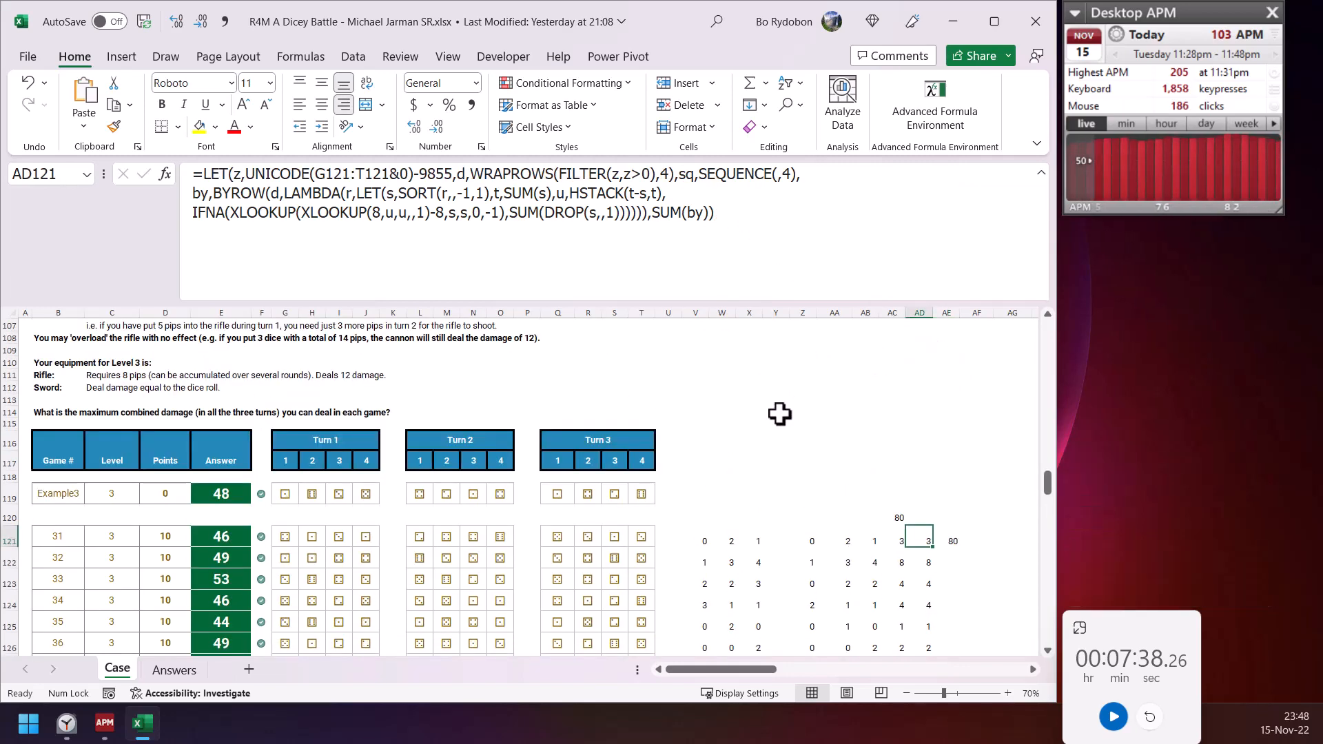
{"action": "scroll", "coordinate": [613, 451], "scroll_direction": "up", "scroll_amount": 13}
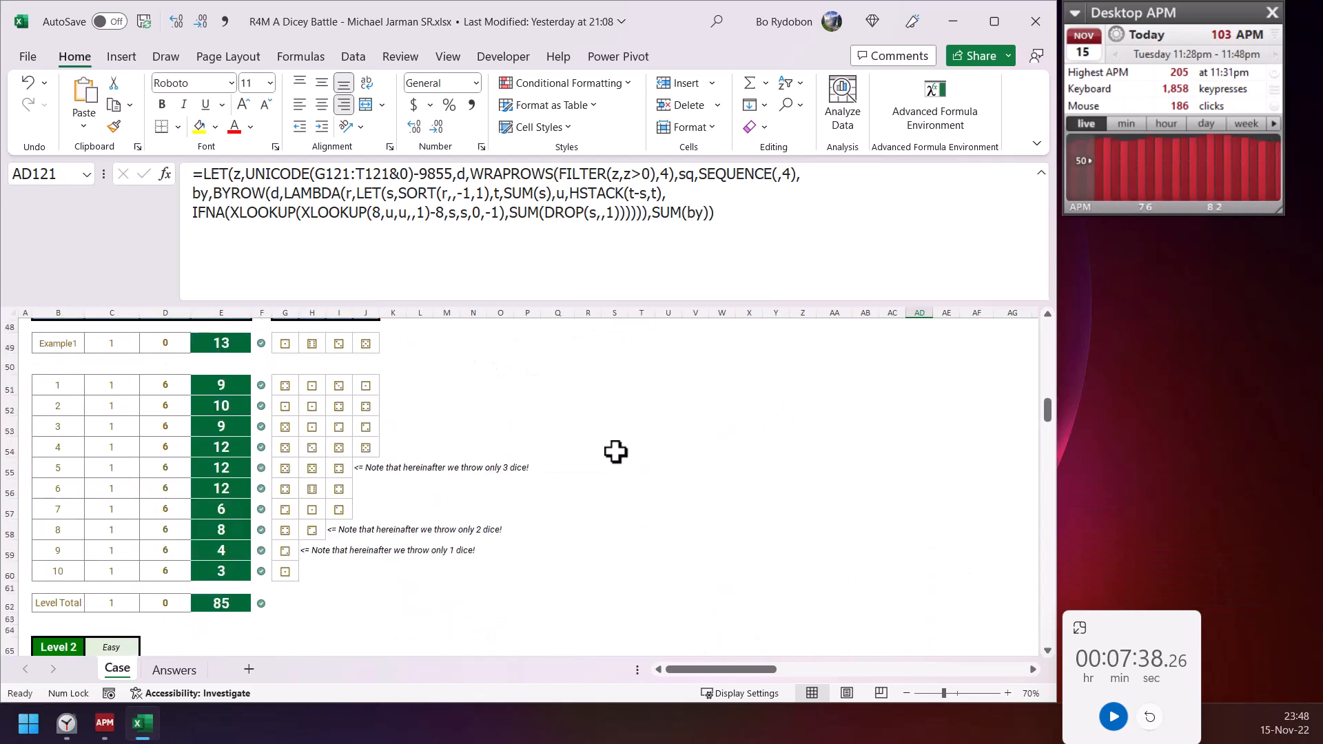
{"action": "scroll", "coordinate": [481, 462], "scroll_direction": "down", "scroll_amount": 4}
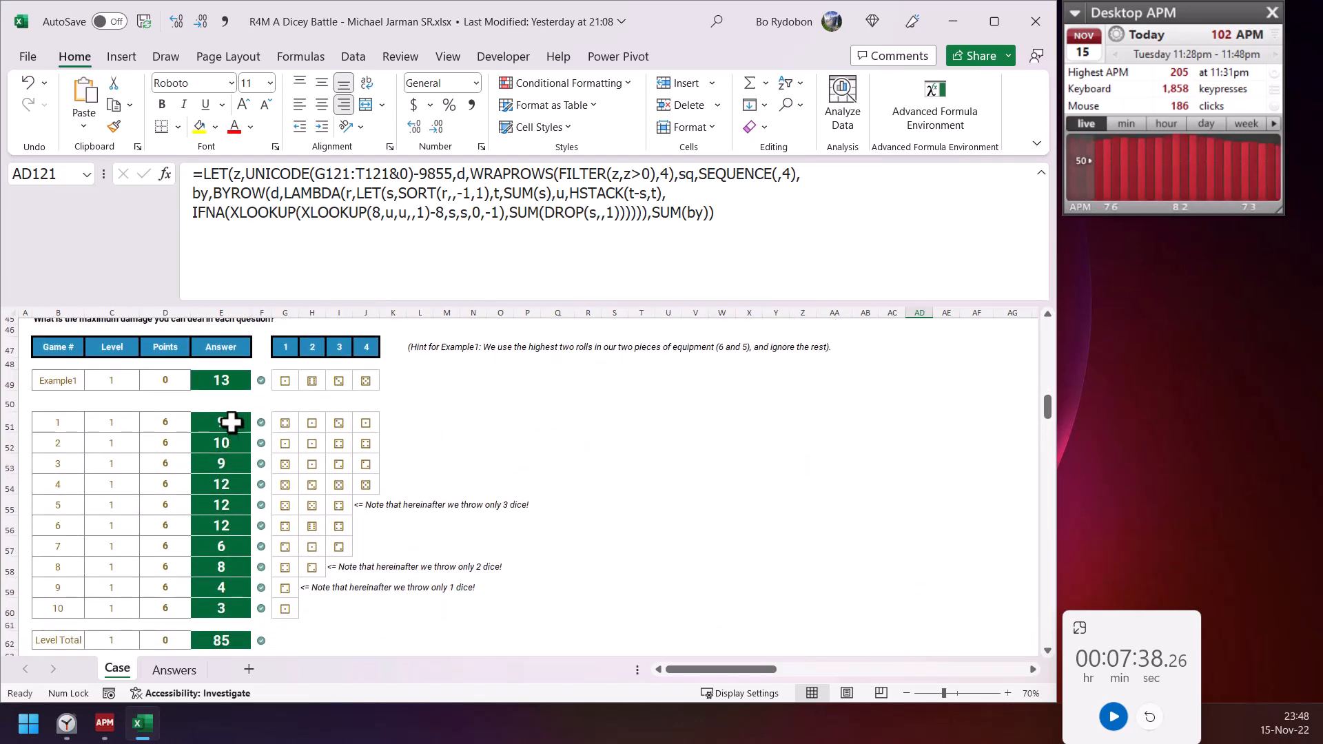
{"action": "left_click", "coordinate": [232, 422]}
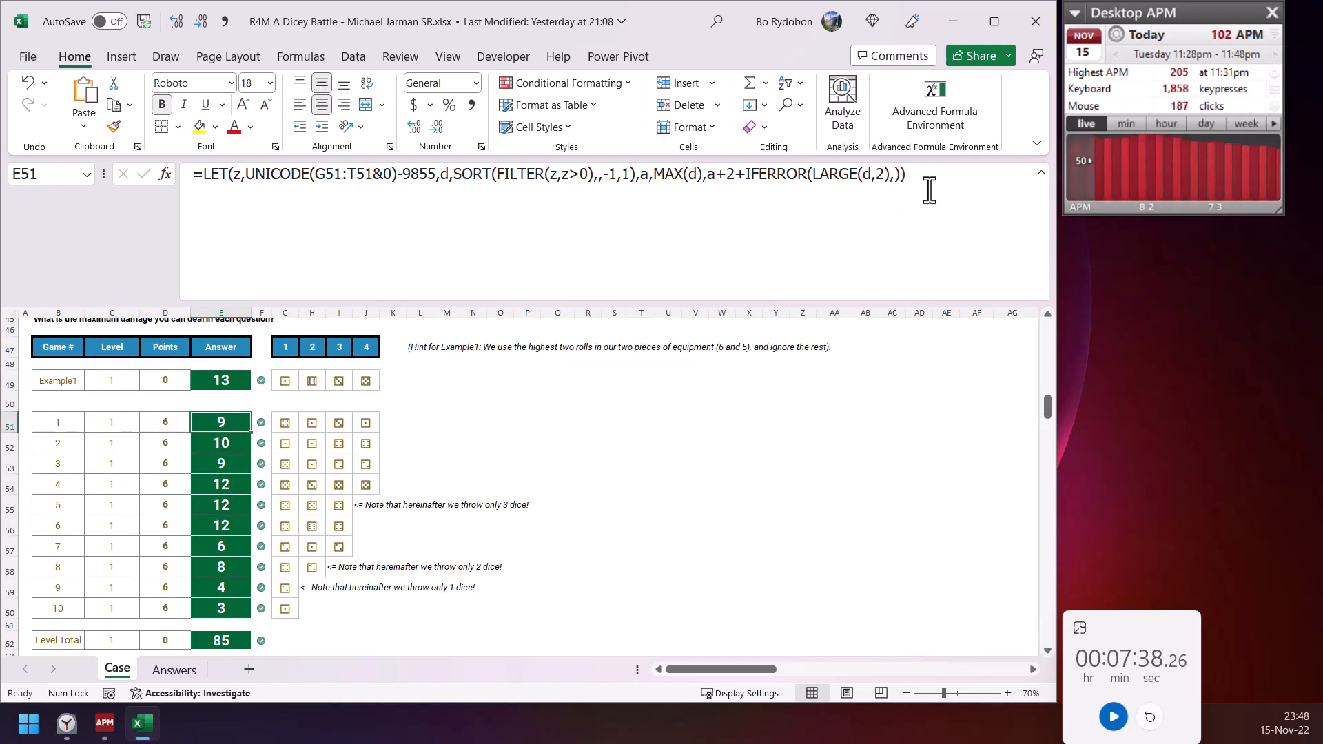
{"action": "left_click_drag", "start_coordinate": [908, 174], "coordinate": [194, 174]}
{"action": "key", "text": "ctrl+c"}
{"action": "key", "text": "Escape"}
- Paste the copied Level 1 LET formula into empty cell V51
{"action": "left_click", "coordinate": [696, 422]}
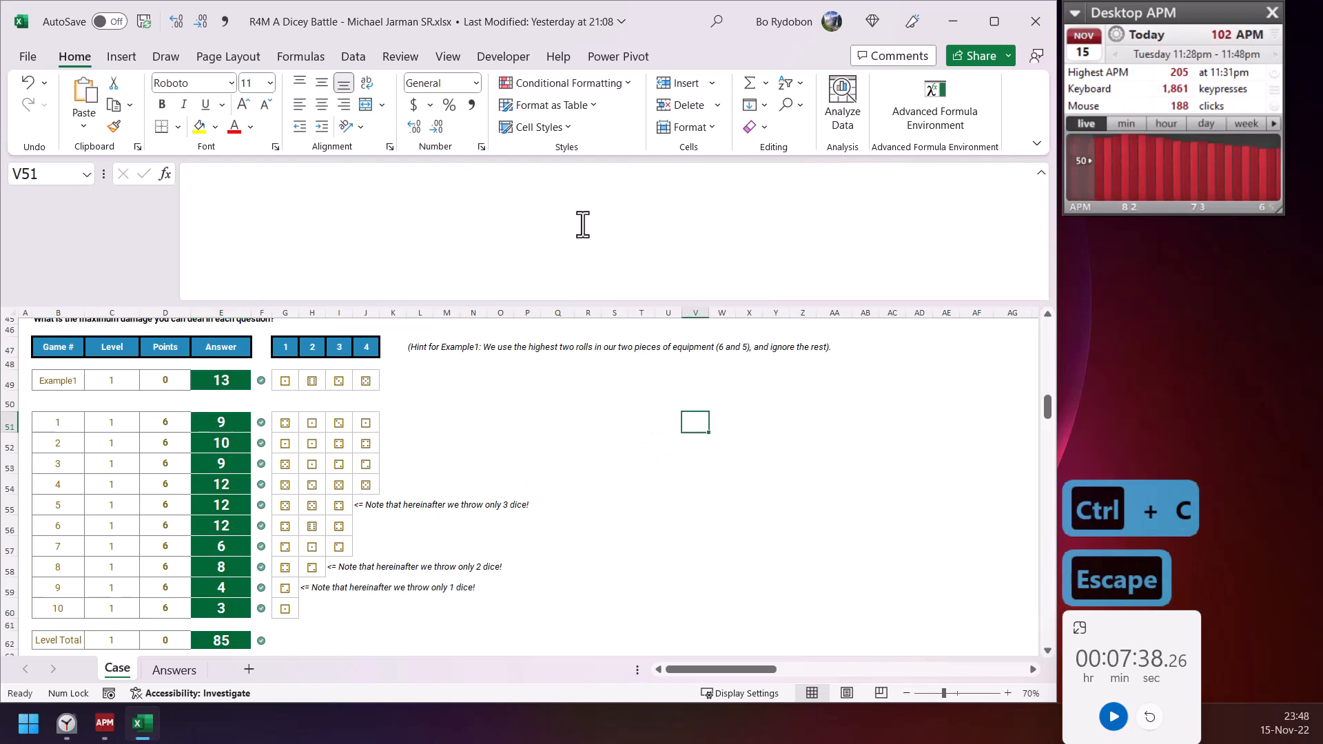
{"action": "left_click", "coordinate": [582, 223]}
{"action": "key", "text": "ctrl+v"}
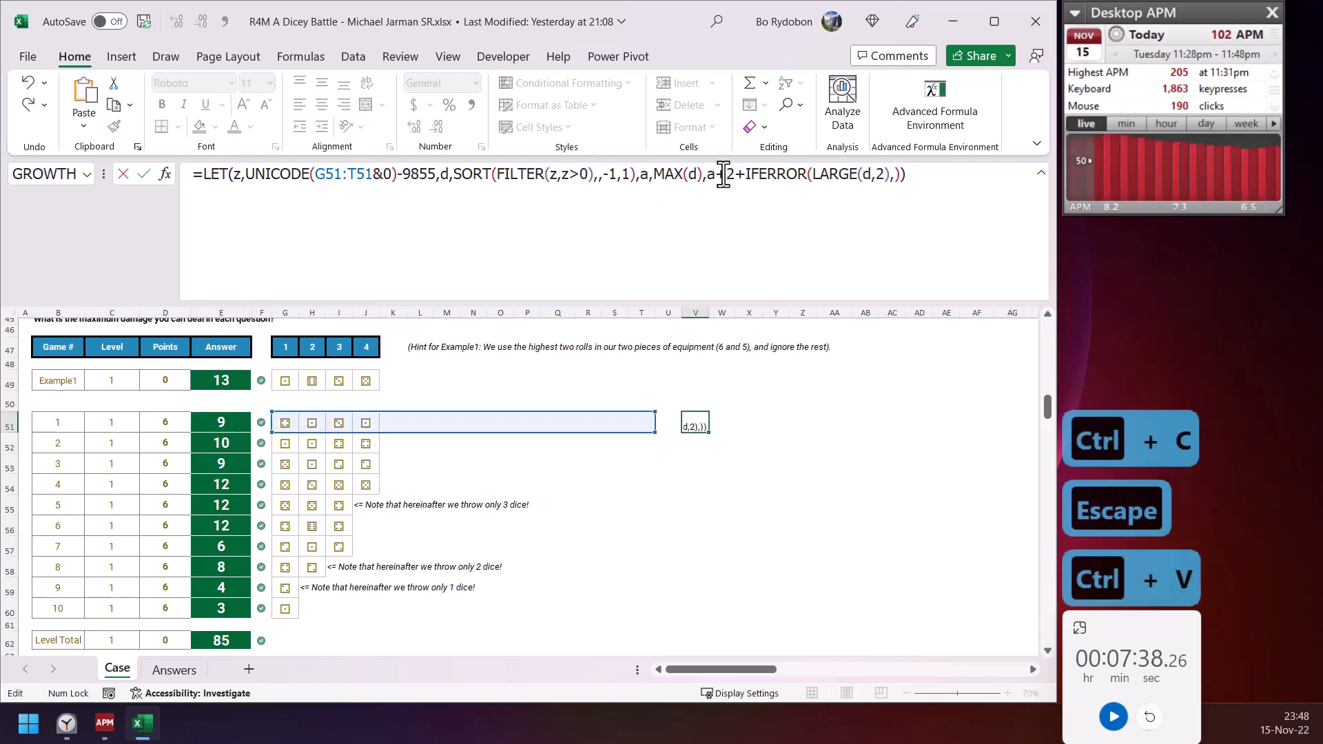
- Name the final calculation rs on its own line in the V51 formula, return z instead, and enter it
{"action": "left_click", "coordinate": [718, 174]}
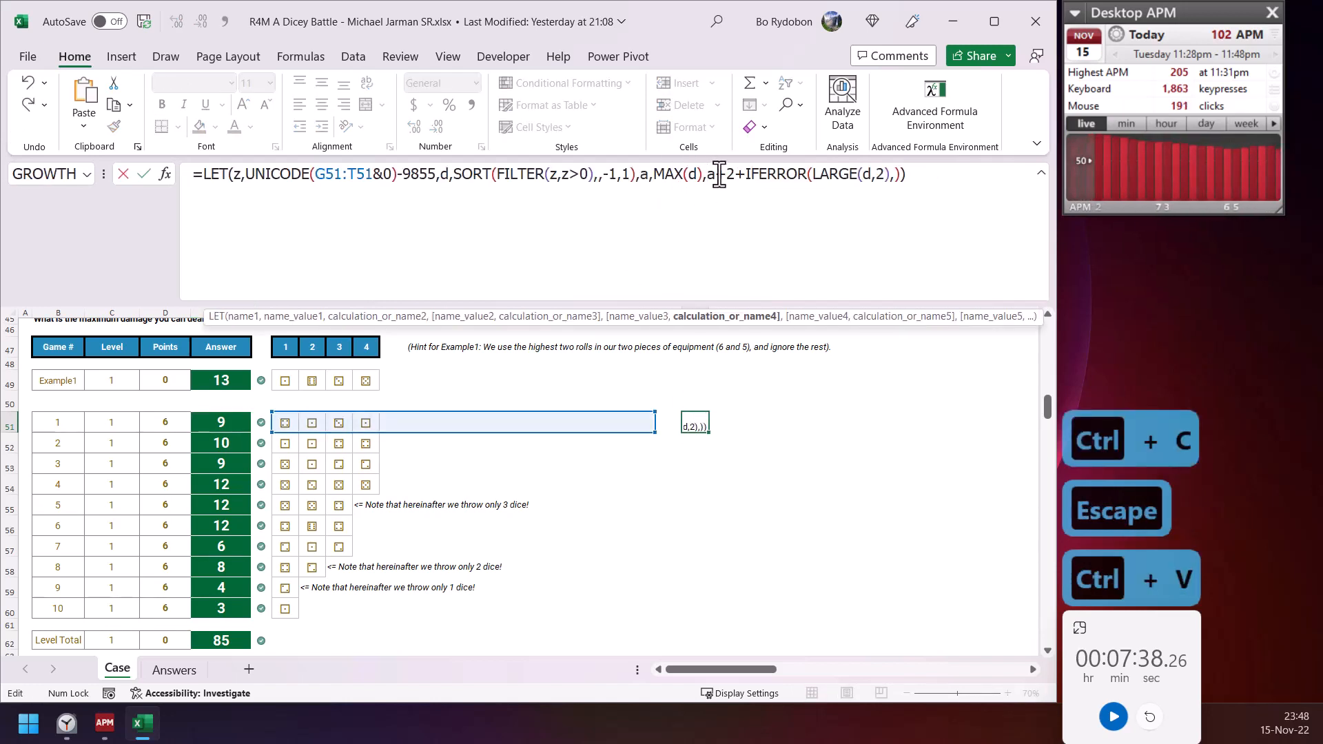
{"action": "key", "text": "alt+Return"}
{"action": "type", "text": "rs,"}
{"action": "key", "text": "Down"}
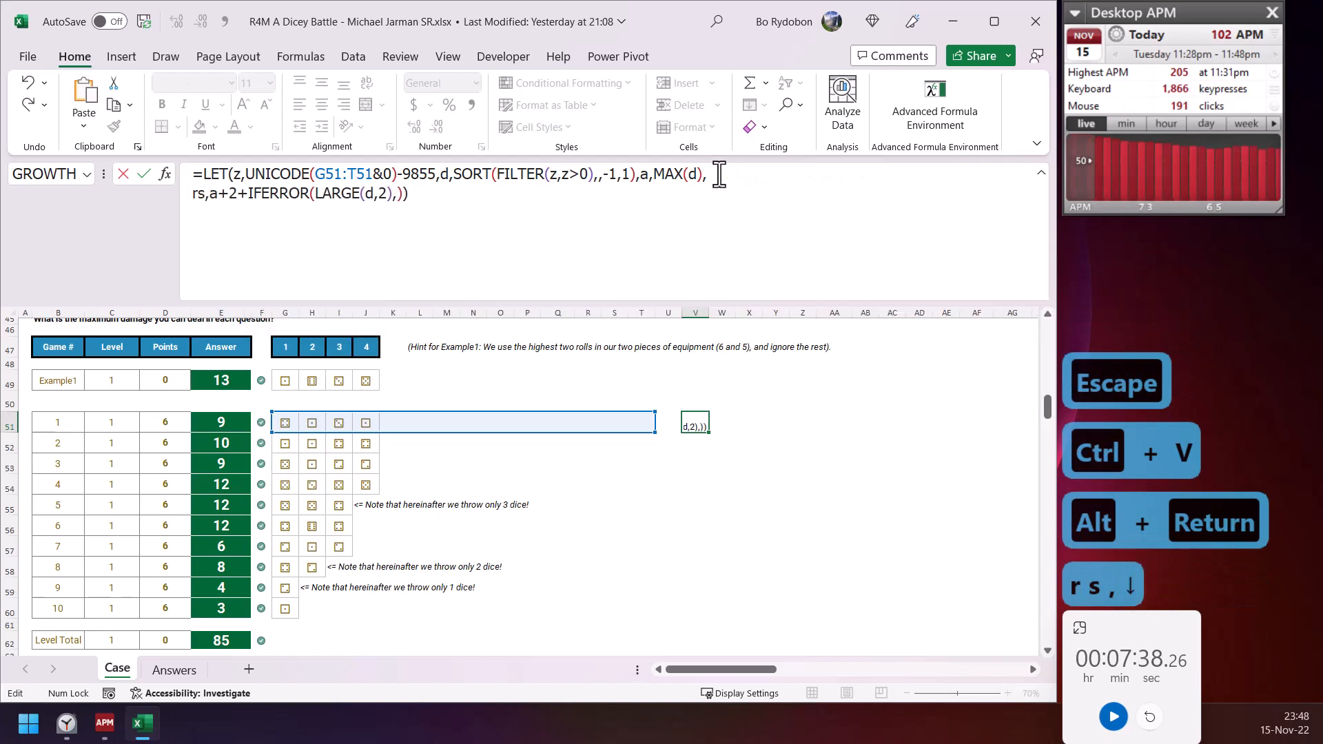
{"action": "key", "text": "Left"}
{"action": "type", "text": ","}
{"action": "key", "text": "alt+Return"}
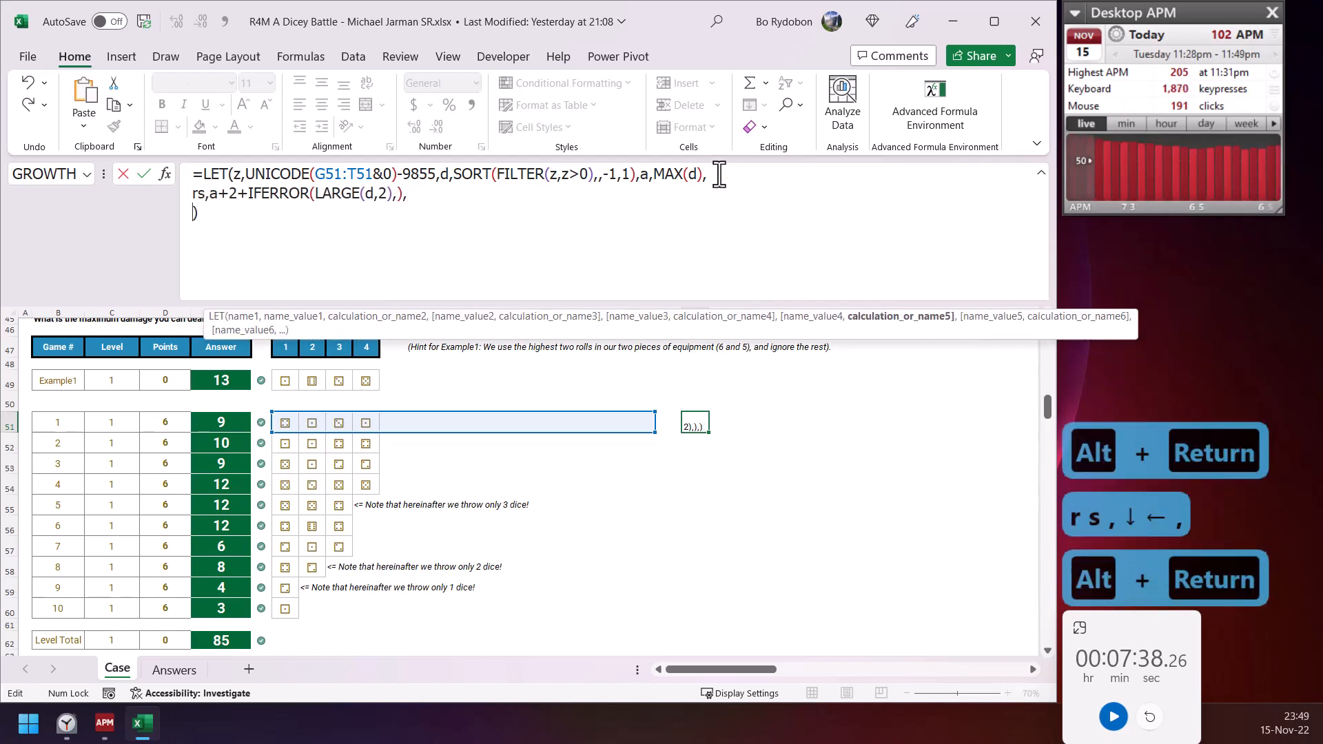
{"action": "type", "text": "z"}
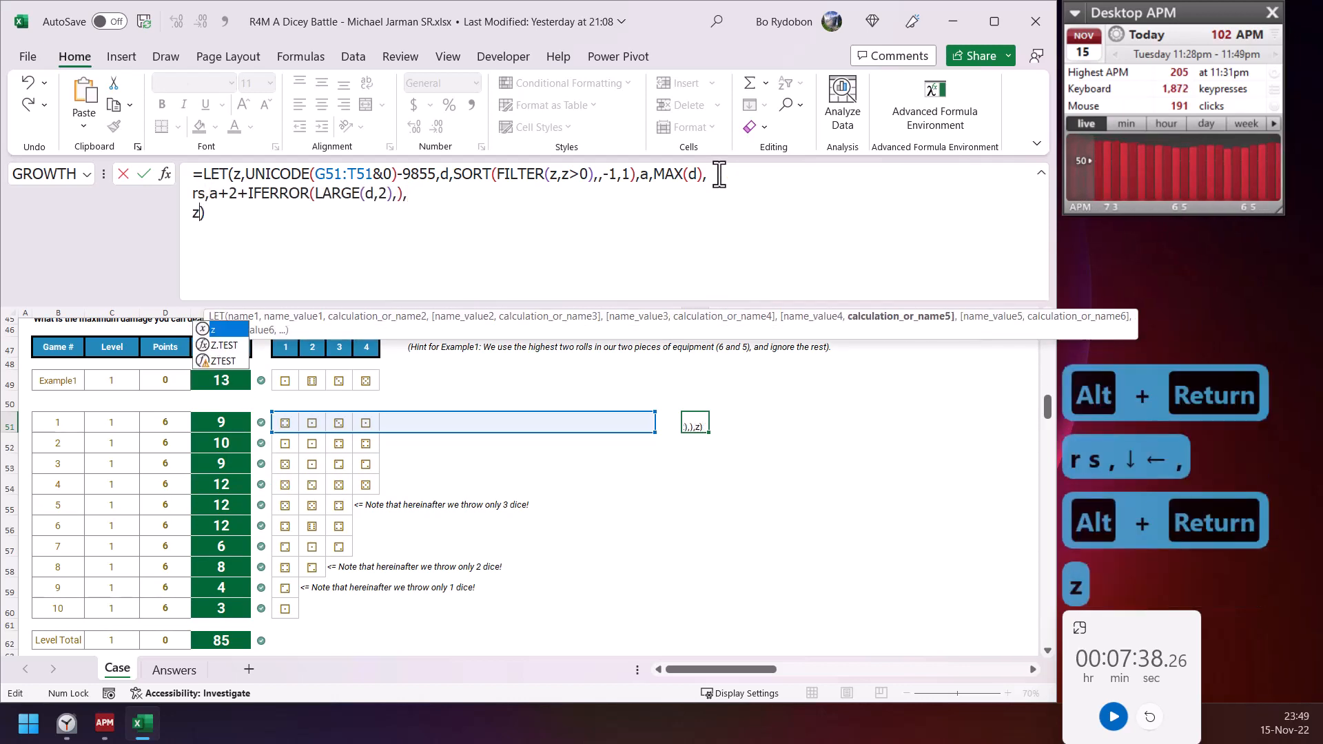
{"action": "key", "text": "Return"}
{"action": "key", "text": "Up"}
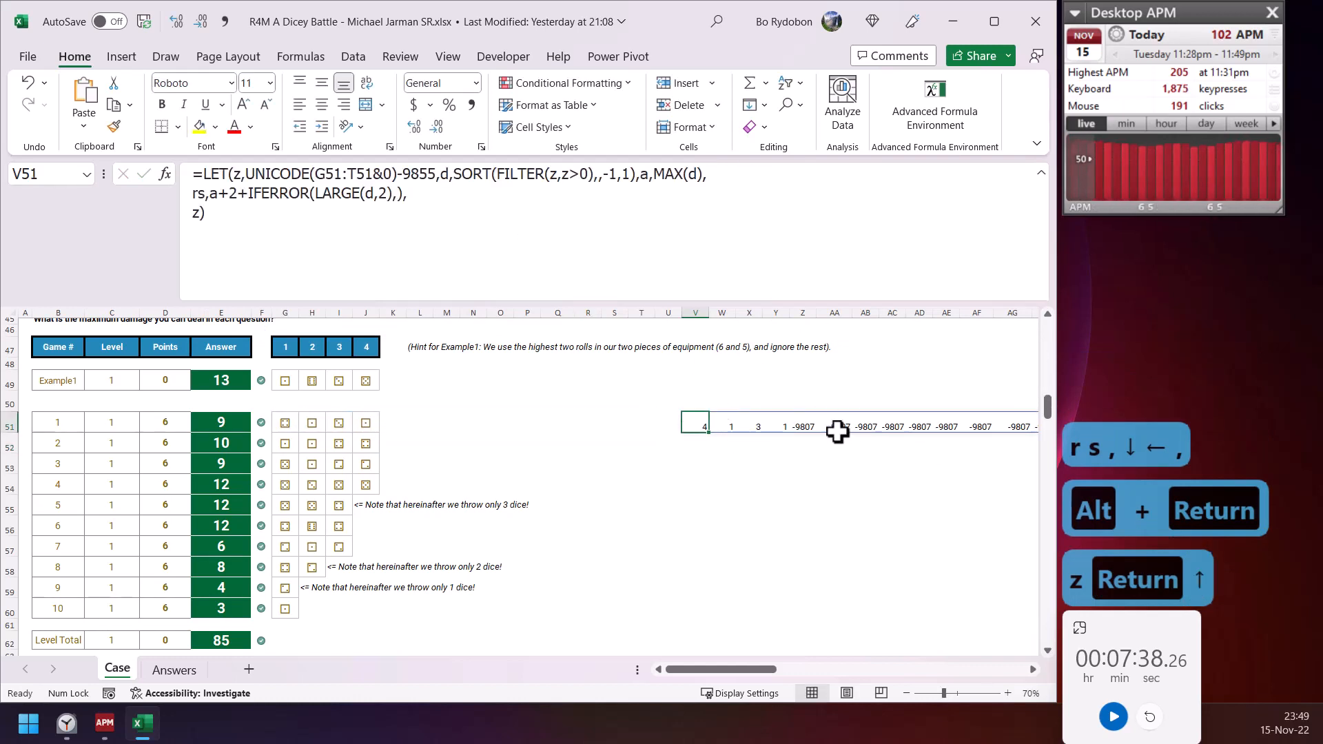
- Make the V51 formula return d instead of z, enter it, and fill it down to V55
{"action": "double_click", "coordinate": [445, 174]}
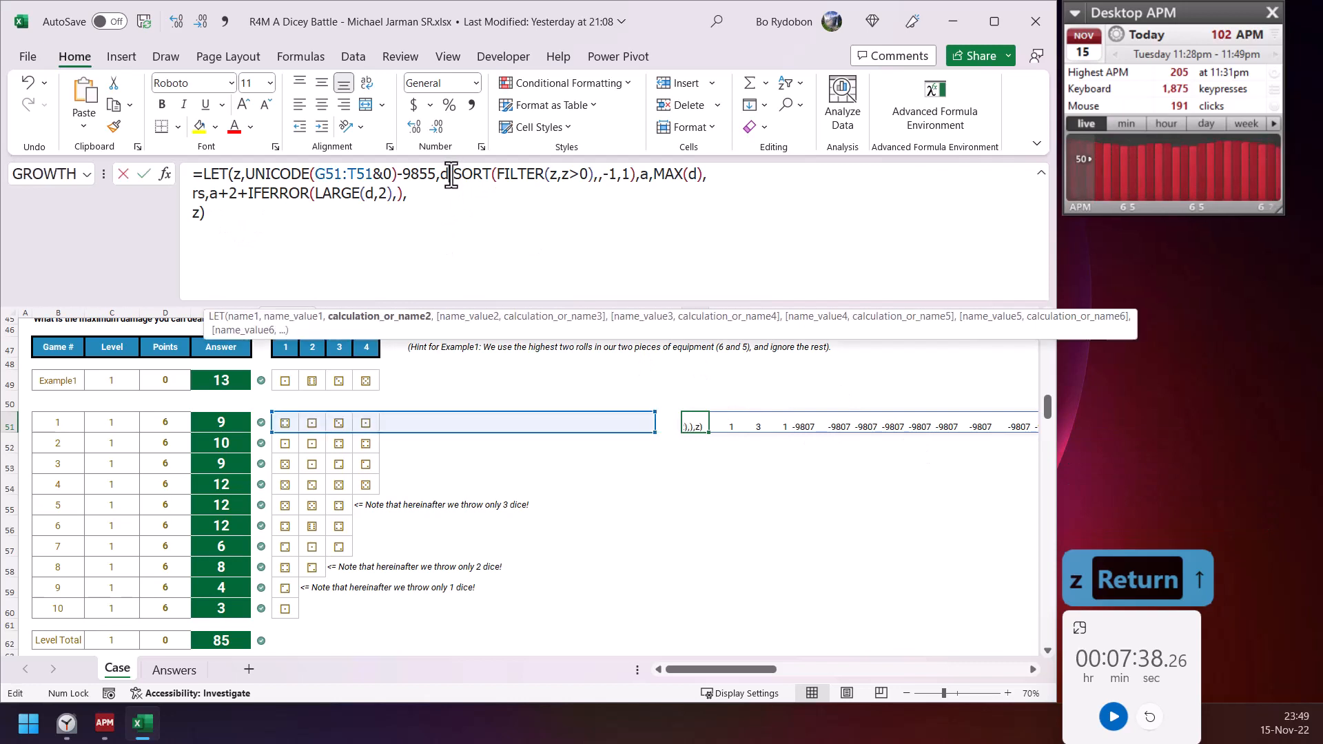
{"action": "double_click", "coordinate": [197, 214]}
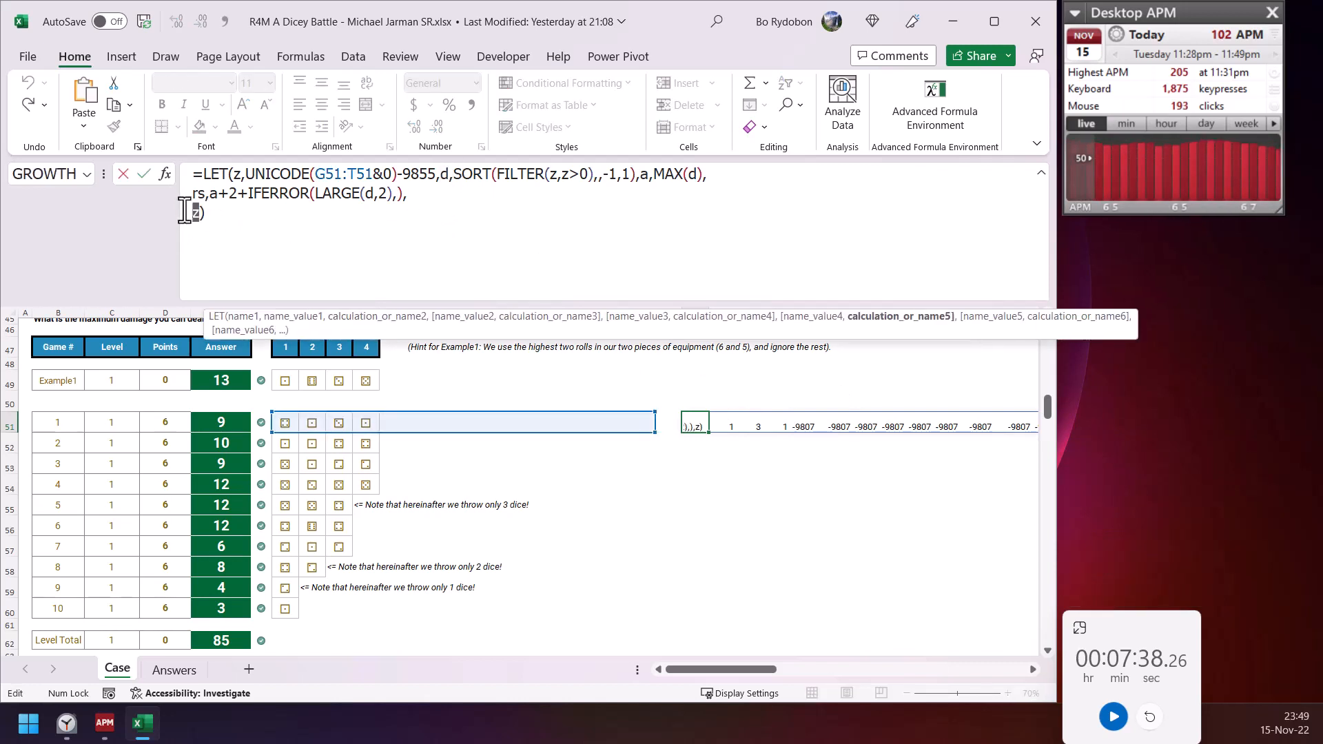
{"action": "type", "text": "D"}
{"action": "key", "text": "BackSpace"}
{"action": "type", "text": "d"}
{"action": "key", "text": "Return"}
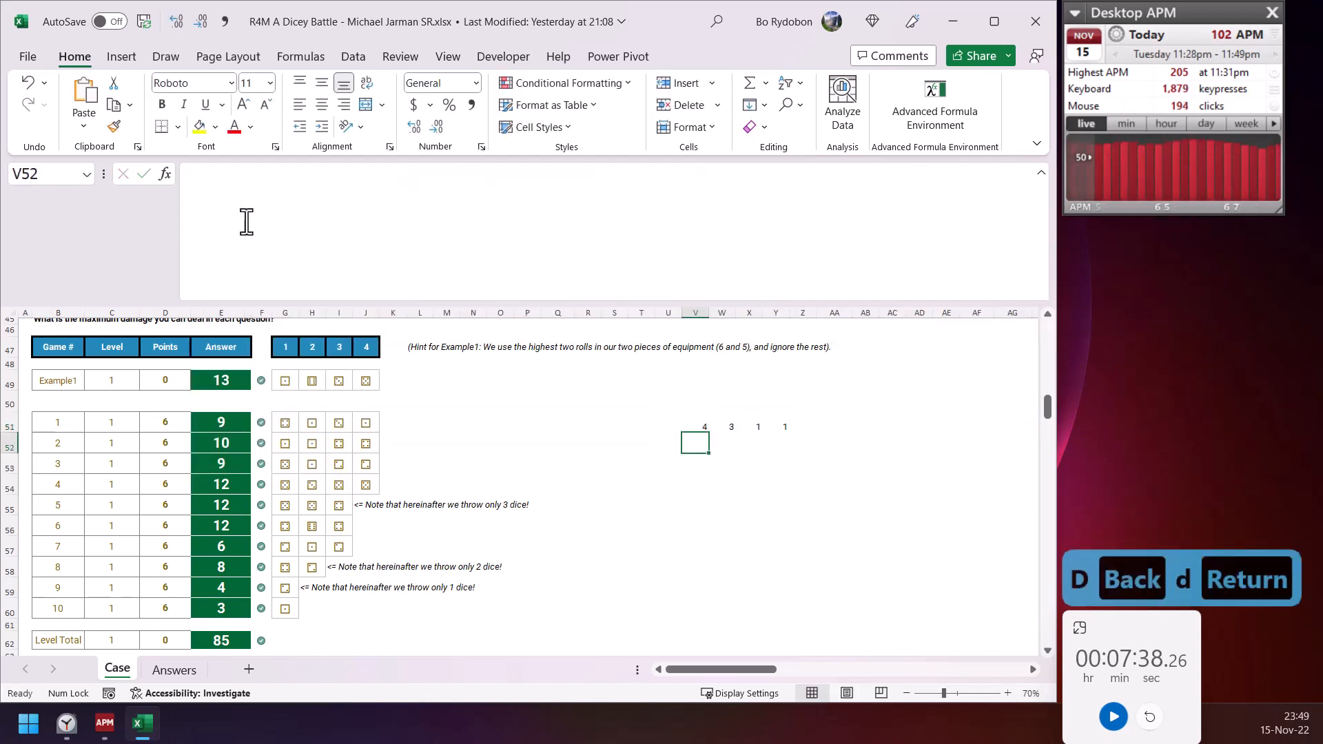
{"action": "key", "text": "Up"}
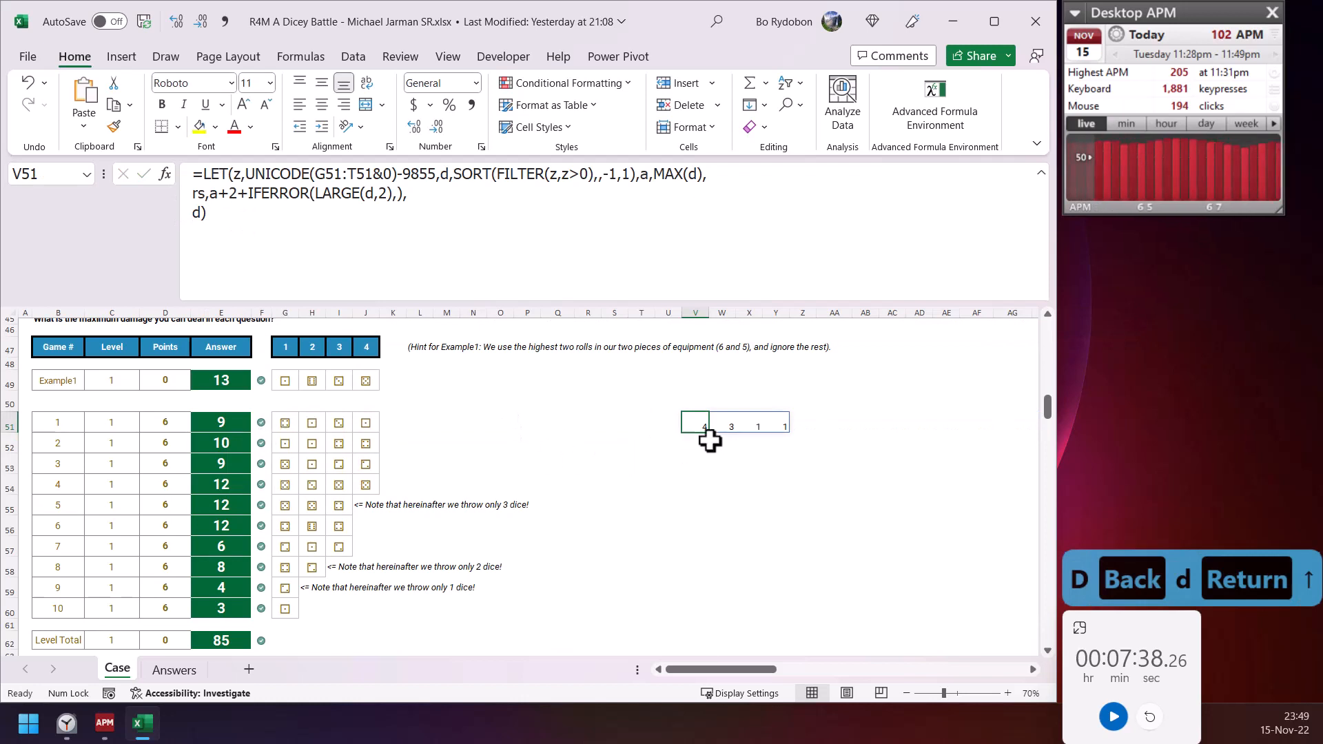
{"action": "left_click_drag", "start_coordinate": [708, 436], "coordinate": [708, 525]}
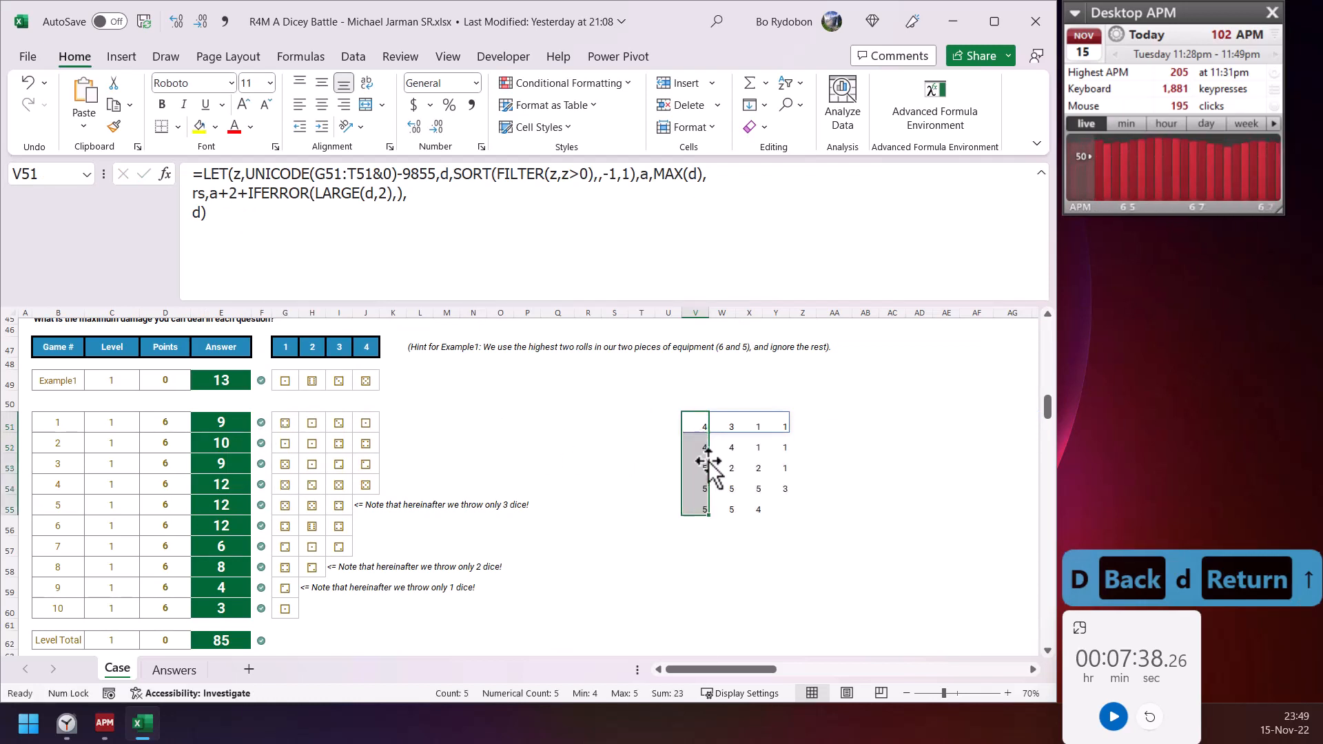
- Copy the full formula text of V51 and paste it into cell AA51
{"action": "left_click", "coordinate": [697, 423]}
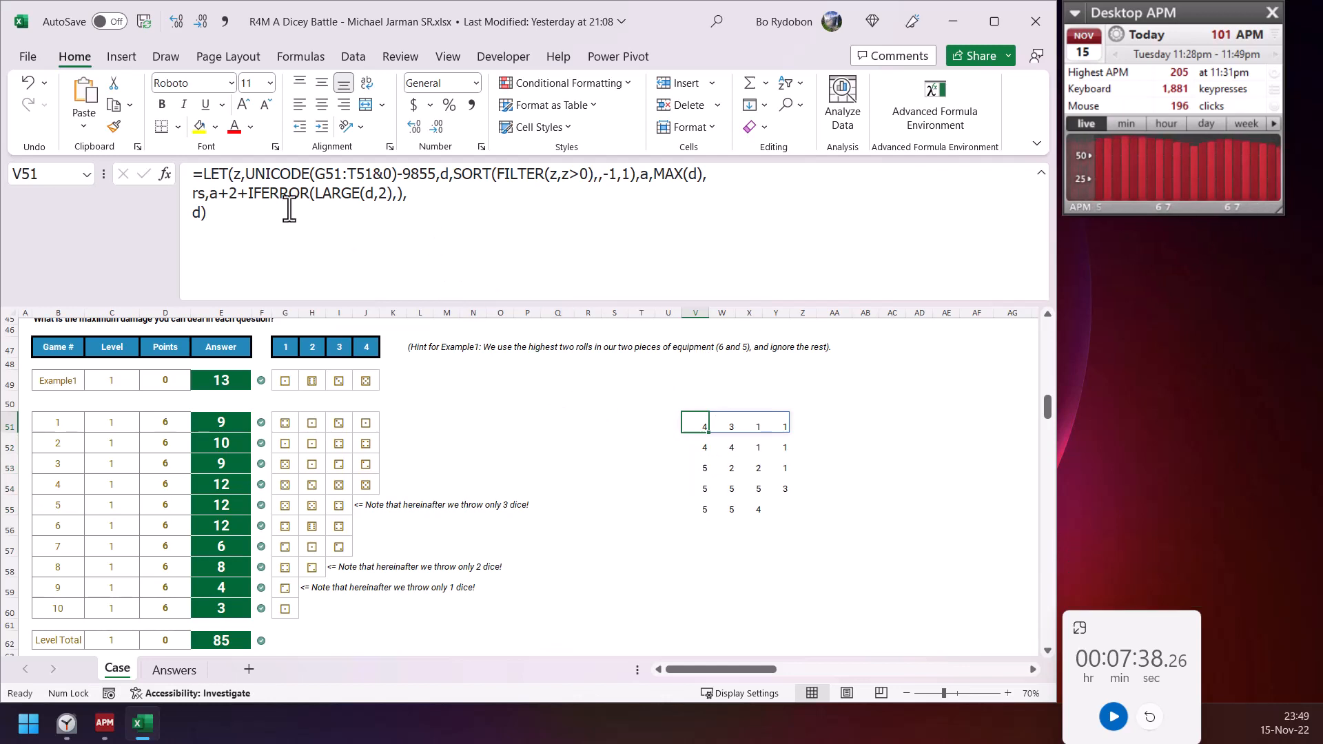
{"action": "left_click_drag", "start_coordinate": [290, 219], "coordinate": [53, 136]}
{"action": "key", "text": "ctrl+c"}
{"action": "key", "text": "Escape"}
{"action": "left_click", "coordinate": [819, 425]}
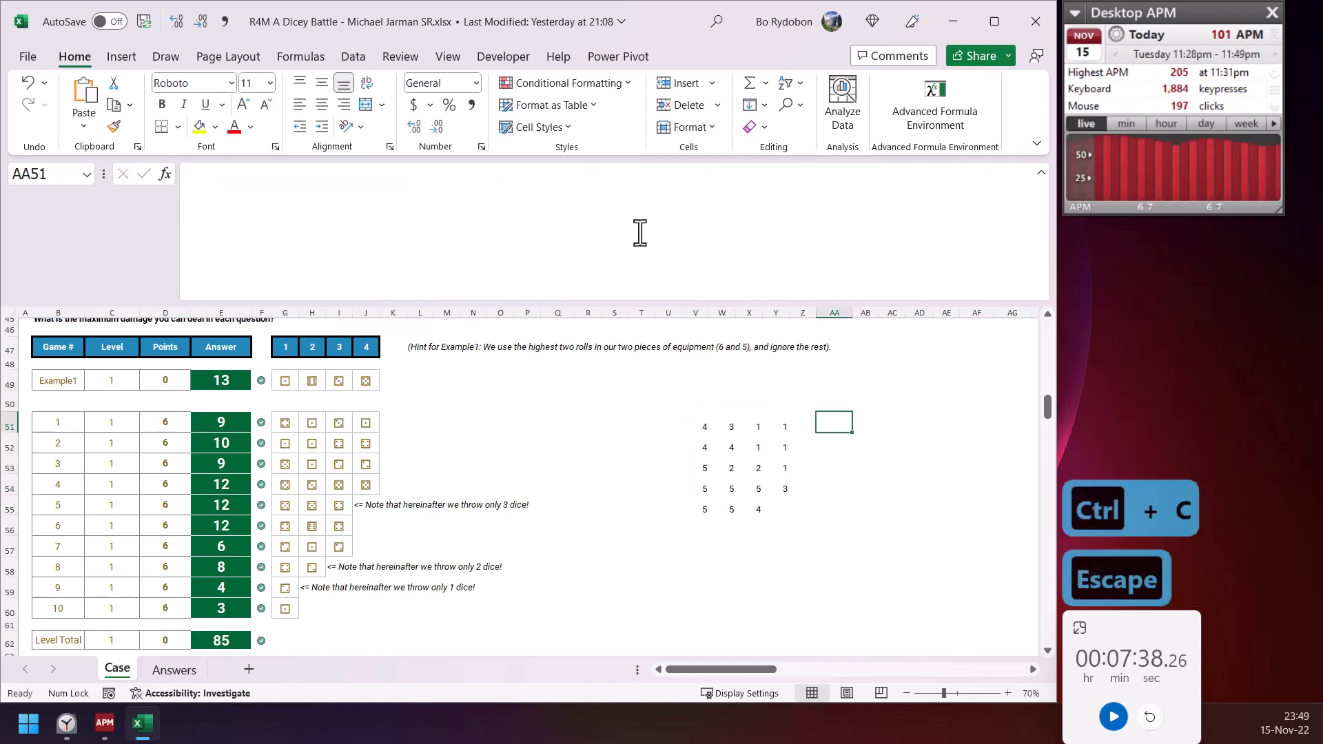
{"action": "left_click", "coordinate": [357, 241]}
{"action": "key", "text": "ctrl+v"}
- Make the AA51 formula return a instead of d, enter it, and fill it down to AA55
{"action": "left_click", "coordinate": [665, 173]}
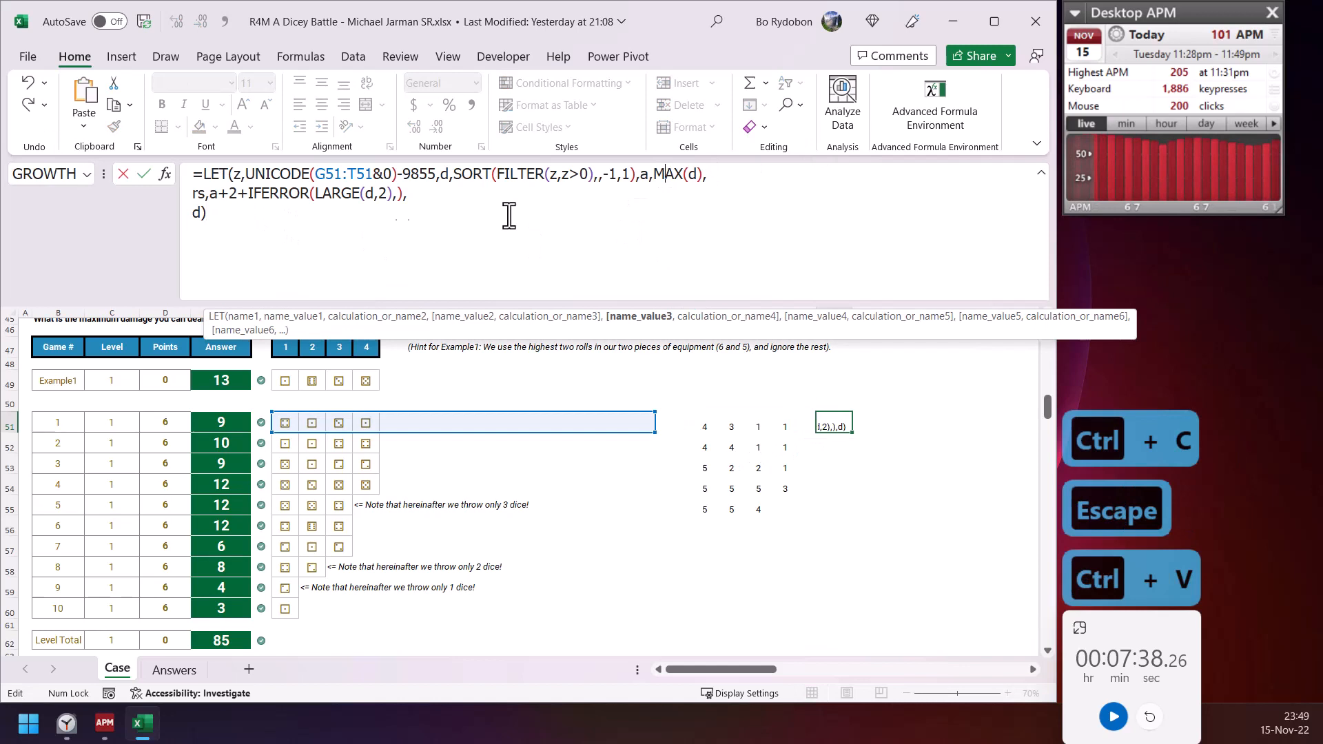
{"action": "double_click", "coordinate": [186, 217]}
{"action": "type", "text": "a"}
{"action": "key", "text": "Return"}
{"action": "key", "text": "Up"}
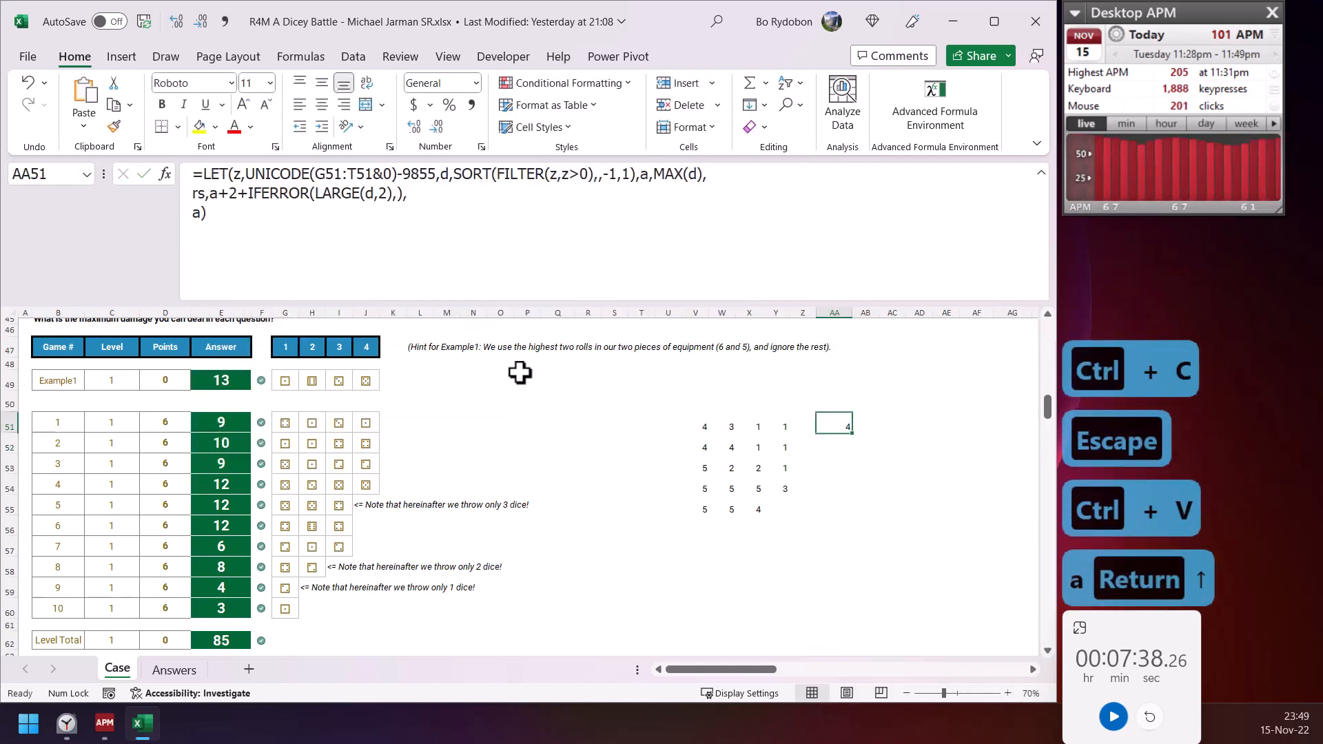
{"action": "left_click_drag", "start_coordinate": [851, 433], "coordinate": [844, 516]}
- Examine the a+2 part of the AA51 formula against the Level 1 equipment rules, the V55 formula and the one-die games
{"action": "left_click", "coordinate": [649, 173]}
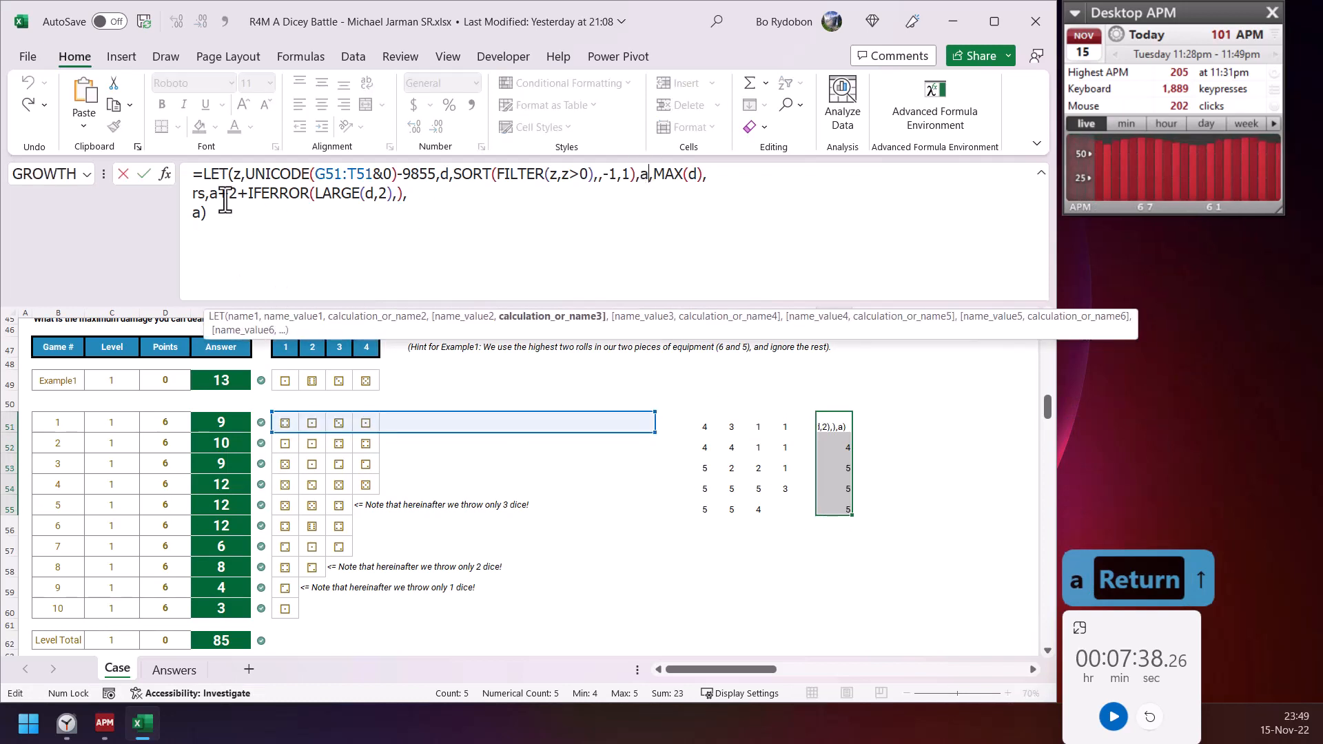
{"action": "left_click", "coordinate": [218, 194]}
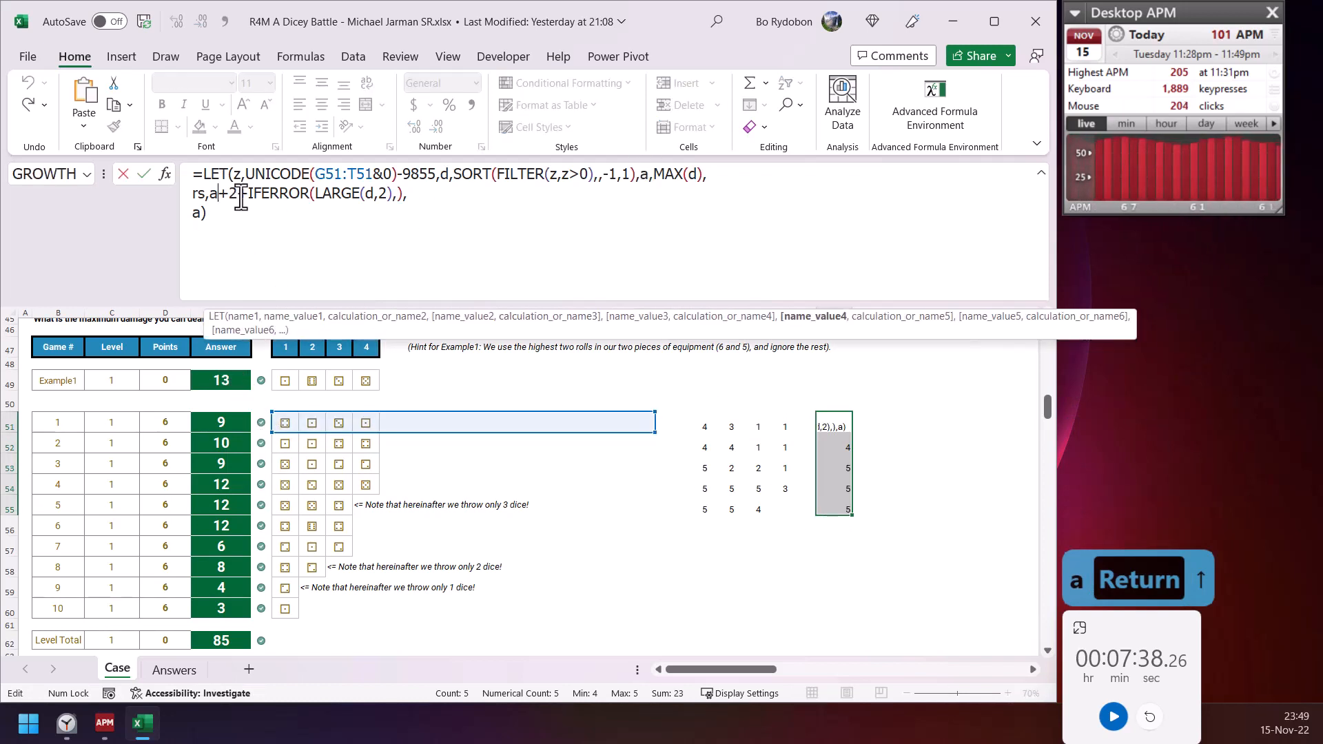
{"action": "left_click_drag", "start_coordinate": [239, 195], "coordinate": [210, 194]}
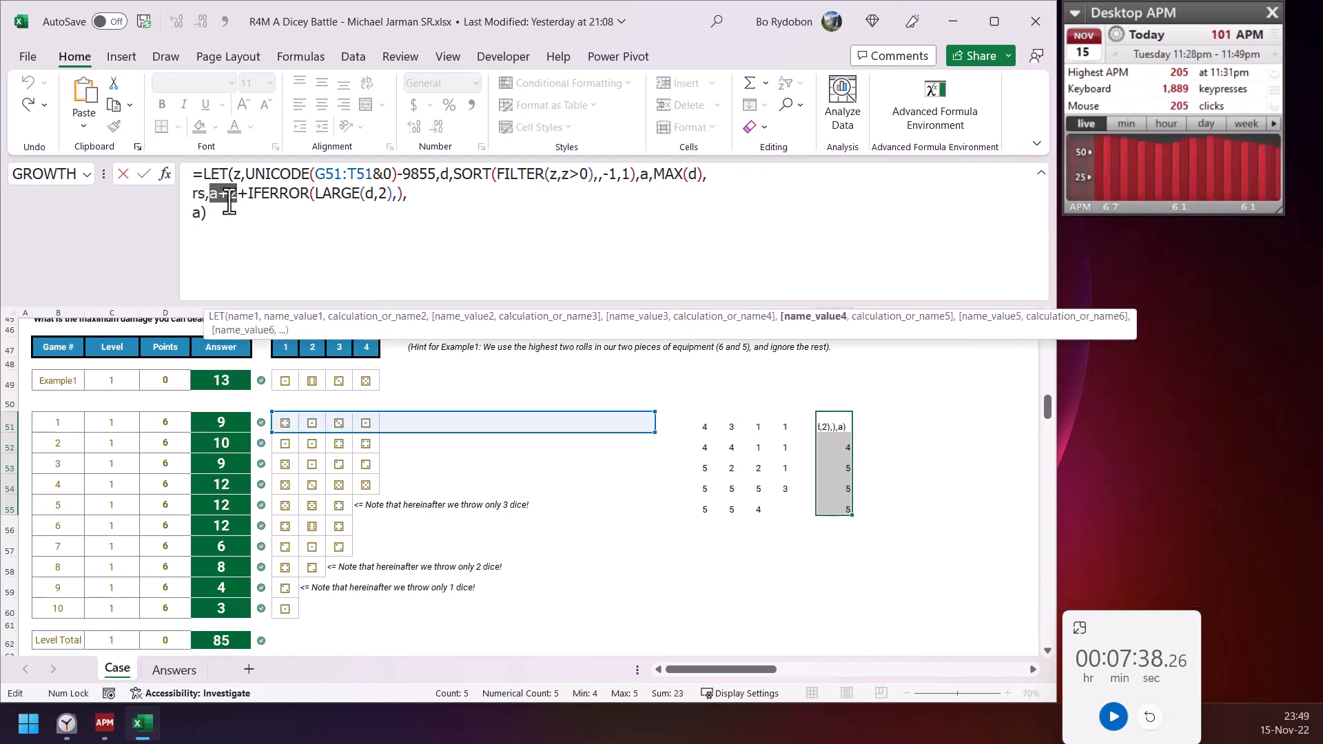
{"action": "left_click", "coordinate": [267, 205]}
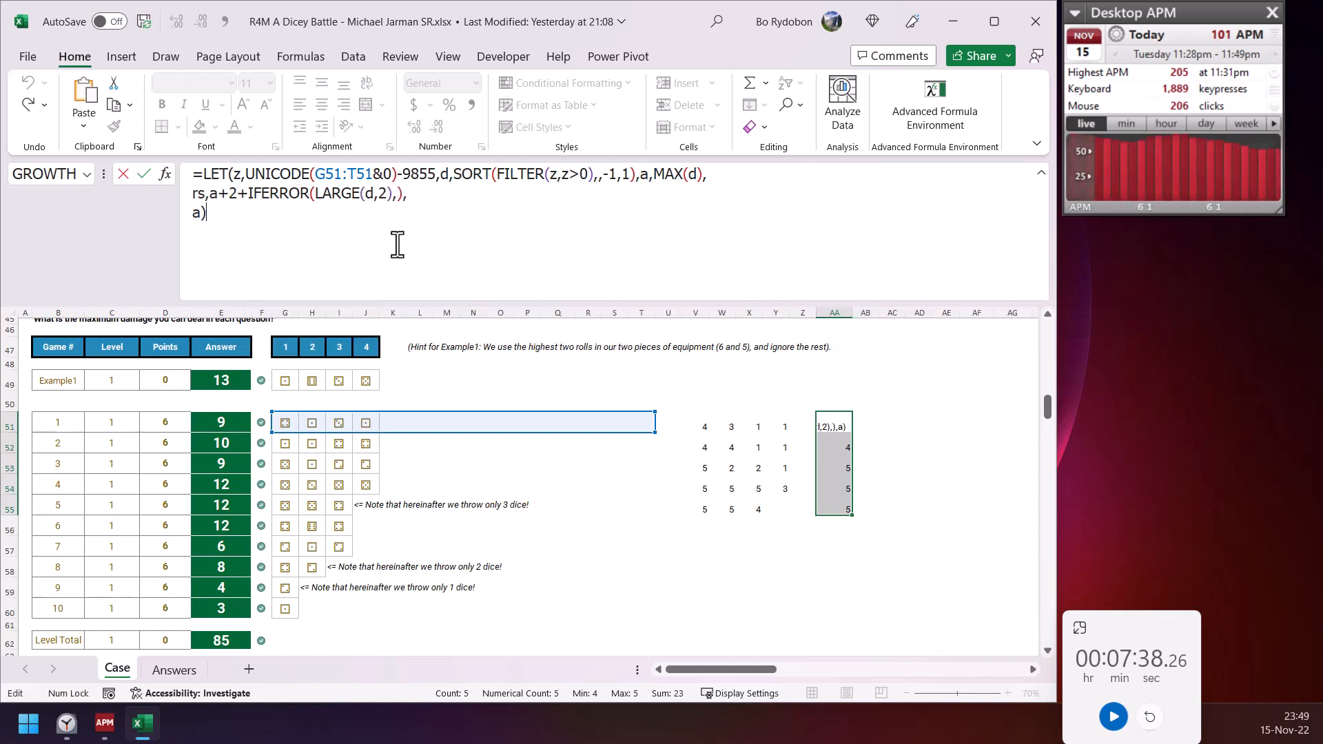
{"action": "key", "text": "Escape"}
{"action": "scroll", "coordinate": [344, 420], "scroll_direction": "up", "scroll_amount": 3}
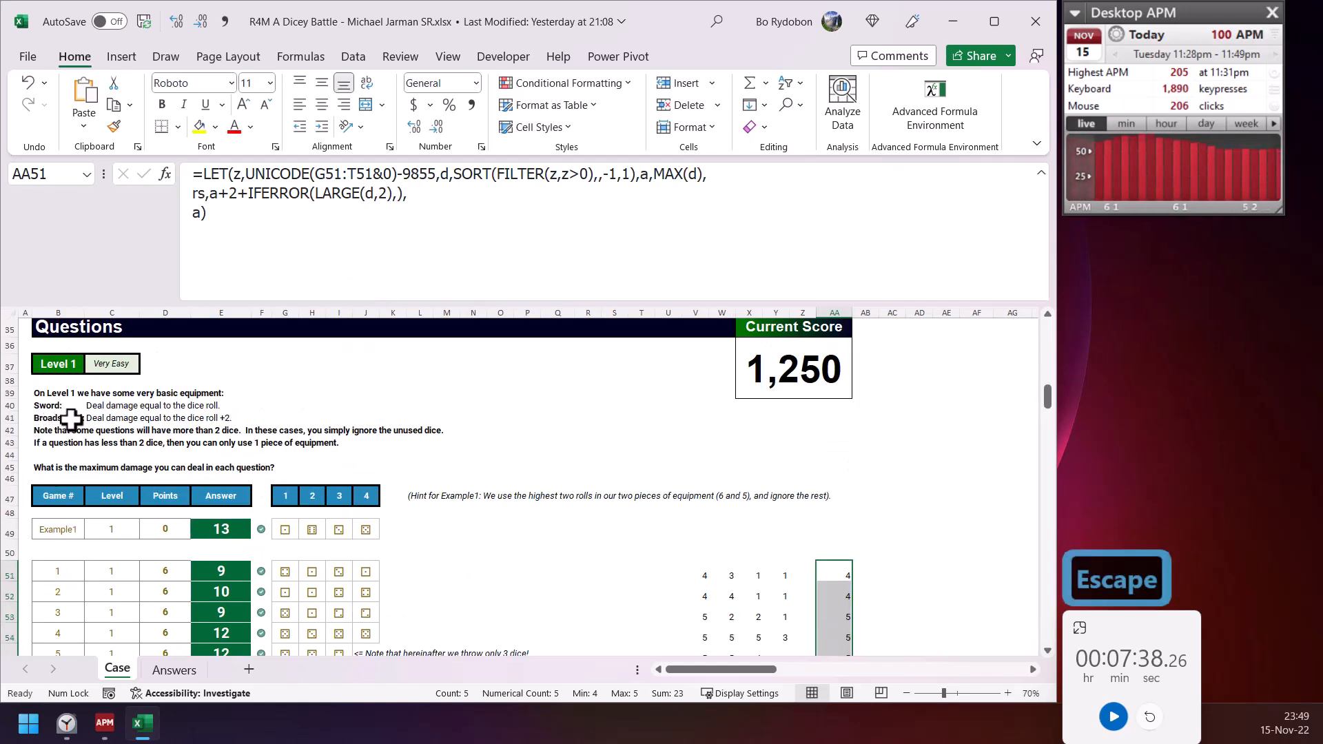
{"action": "scroll", "coordinate": [71, 418], "scroll_direction": "down", "scroll_amount": 5}
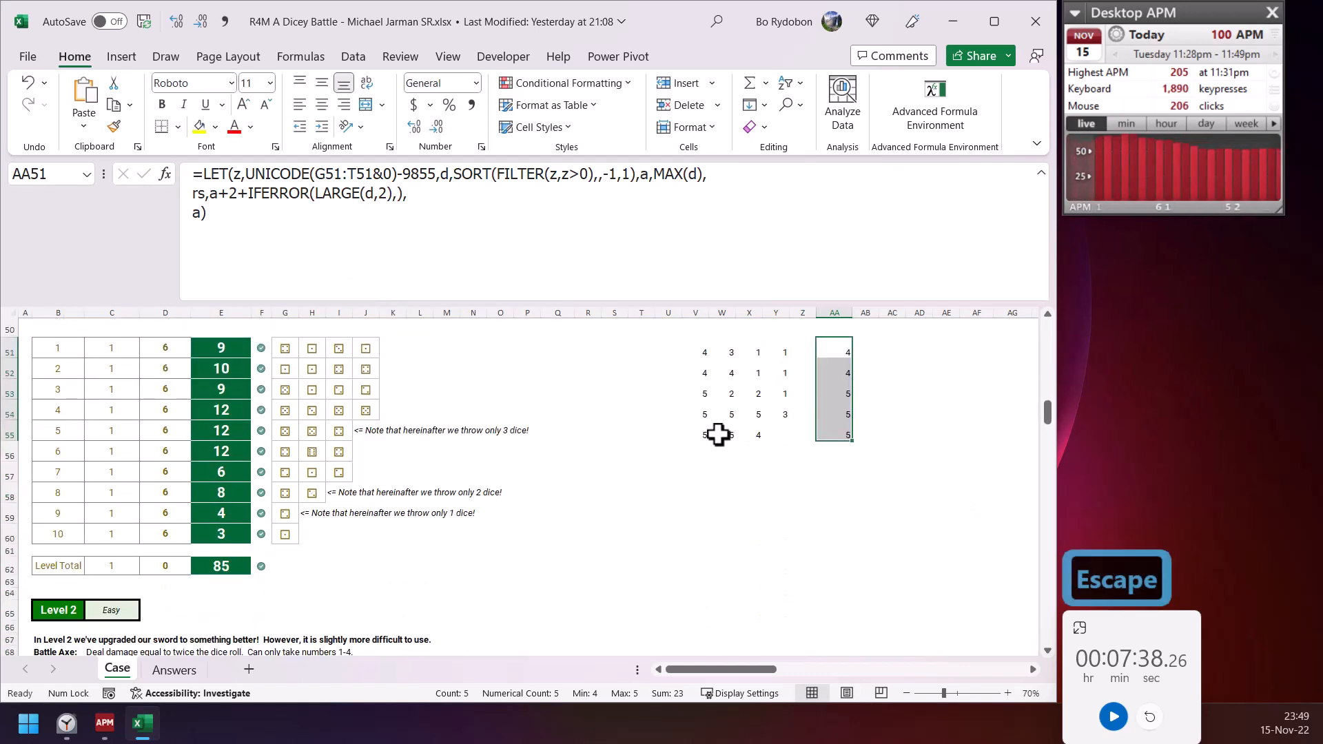
{"action": "left_click", "coordinate": [704, 434]}
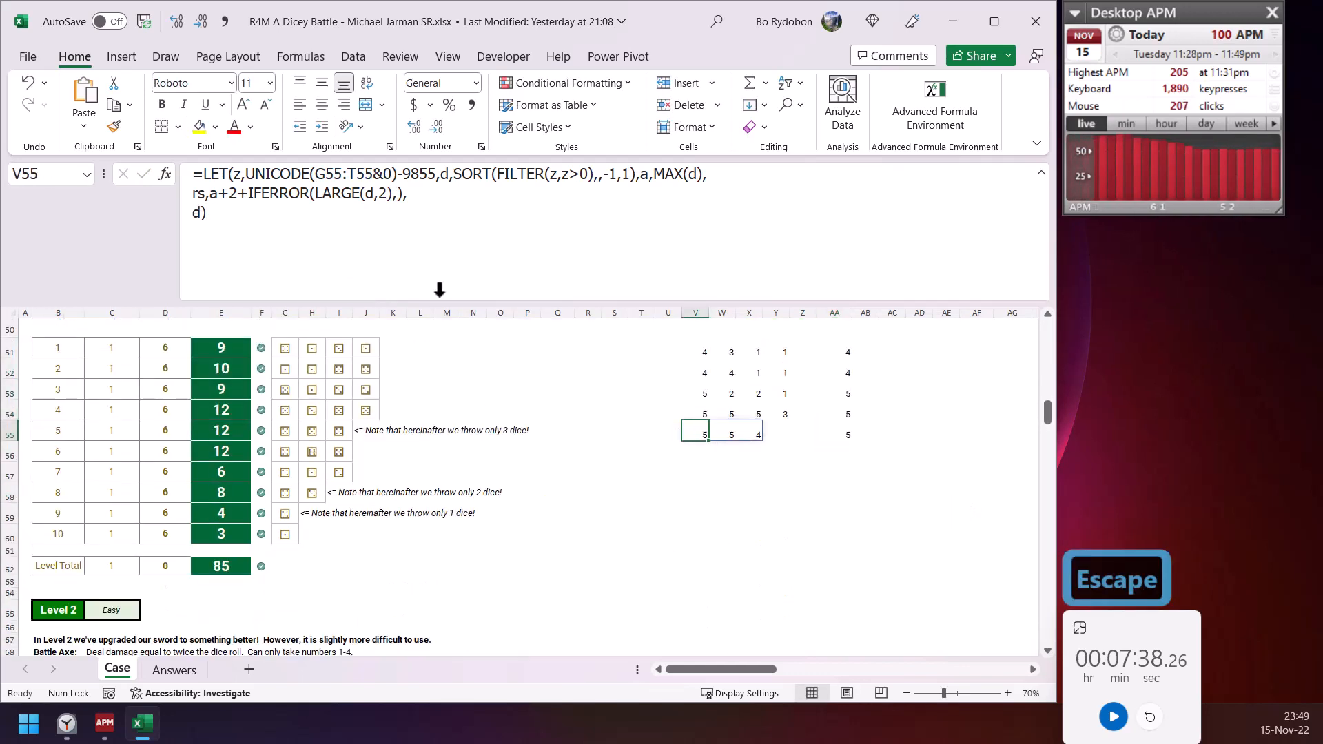
{"action": "left_click_drag", "start_coordinate": [283, 510], "coordinate": [283, 526]}
{"action": "left_click", "coordinate": [283, 527]}
- Copy the full text of the Level 2 LET formula in answer cell E77 and paste it into W77
{"action": "scroll", "coordinate": [373, 527], "scroll_direction": "down", "scroll_amount": 1}
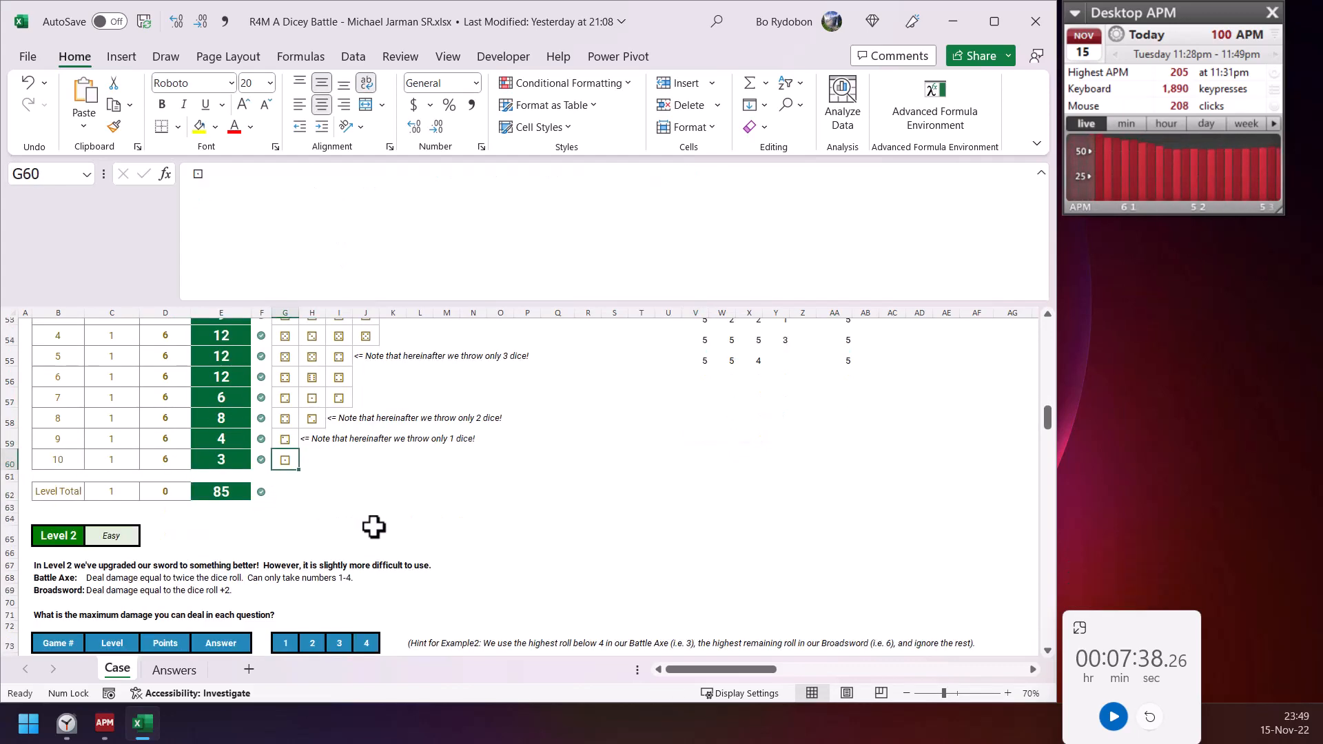
{"action": "scroll", "coordinate": [374, 527], "scroll_direction": "down", "scroll_amount": 3}
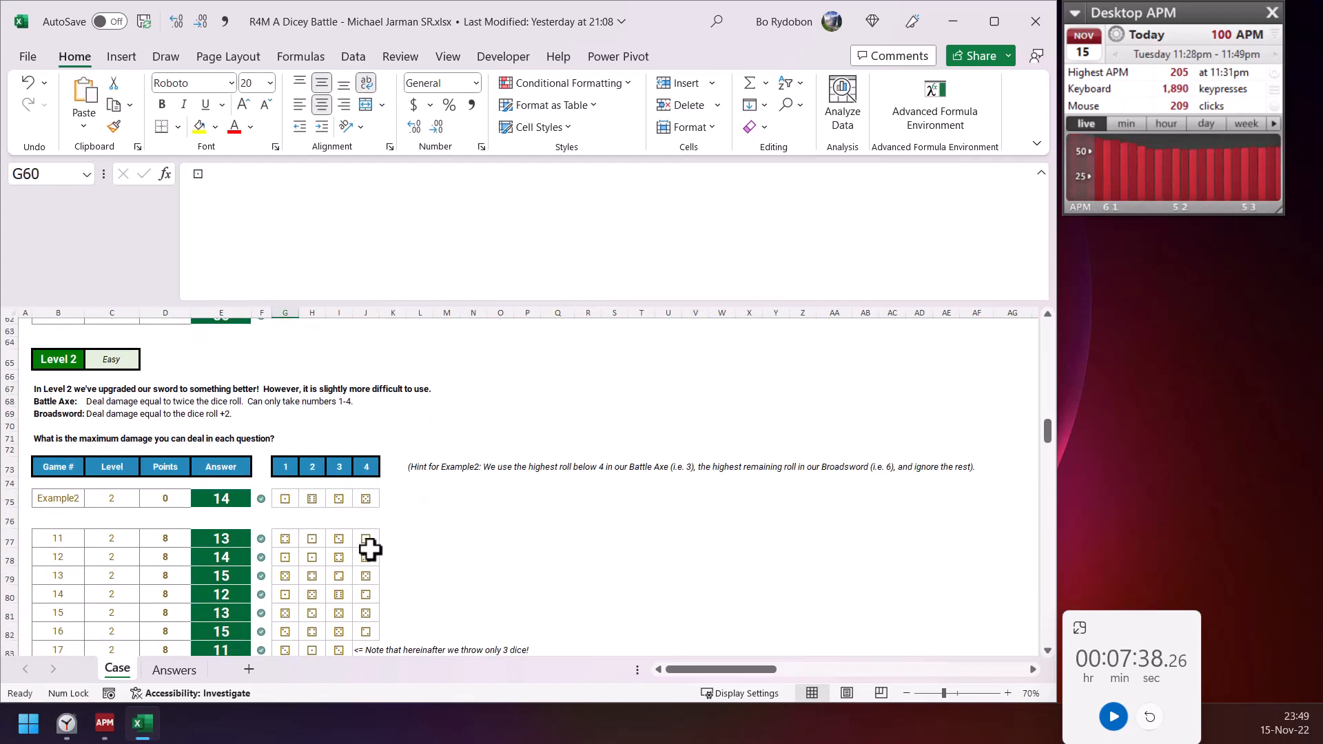
{"action": "left_click", "coordinate": [238, 530]}
{"action": "left_click", "coordinate": [712, 206]}
{"action": "key", "text": "ctrl+a"}
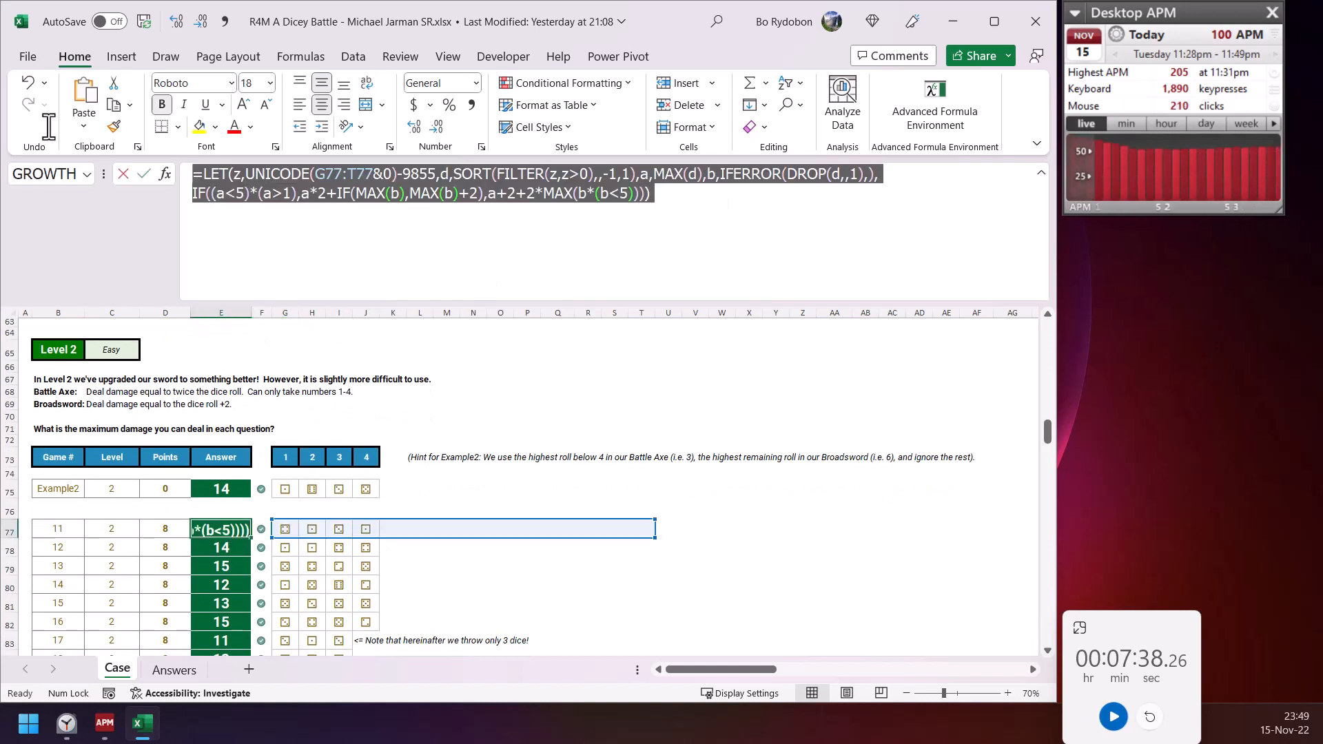
{"action": "key", "text": "ctrl+c"}
{"action": "key", "text": "Escape"}
{"action": "left_click", "coordinate": [720, 528]}
{"action": "left_click", "coordinate": [476, 245]}
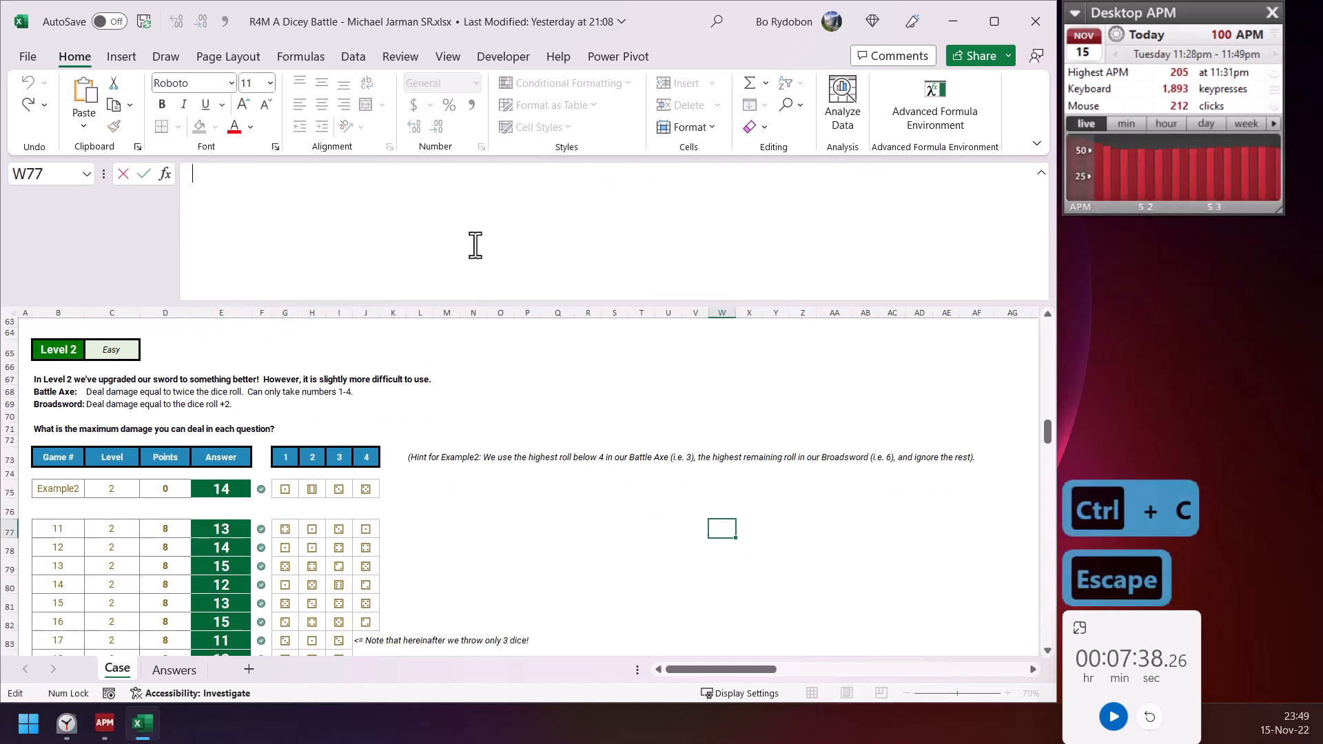
{"action": "key", "text": "ctrl+v"}
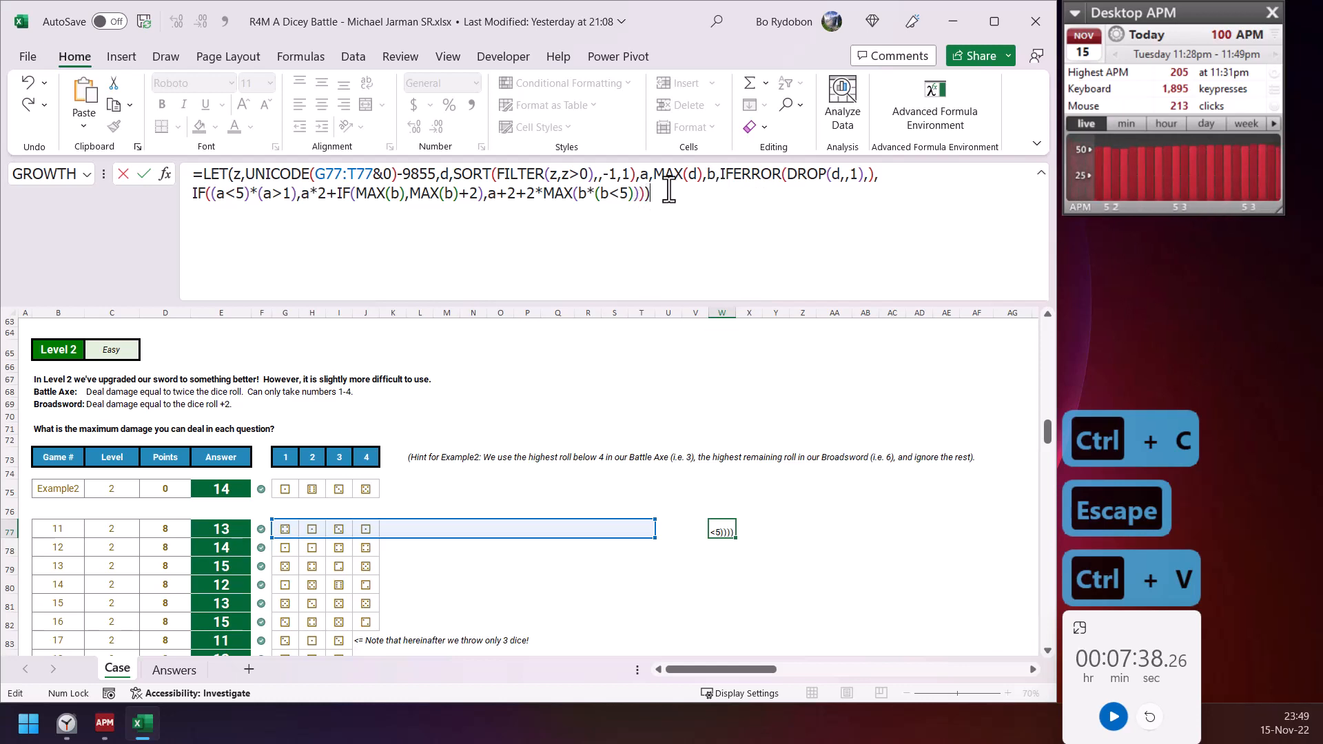
- Name the IF calculation rs in the W77 formula, return d instead, and enter it
{"action": "left_click", "coordinate": [196, 201]}
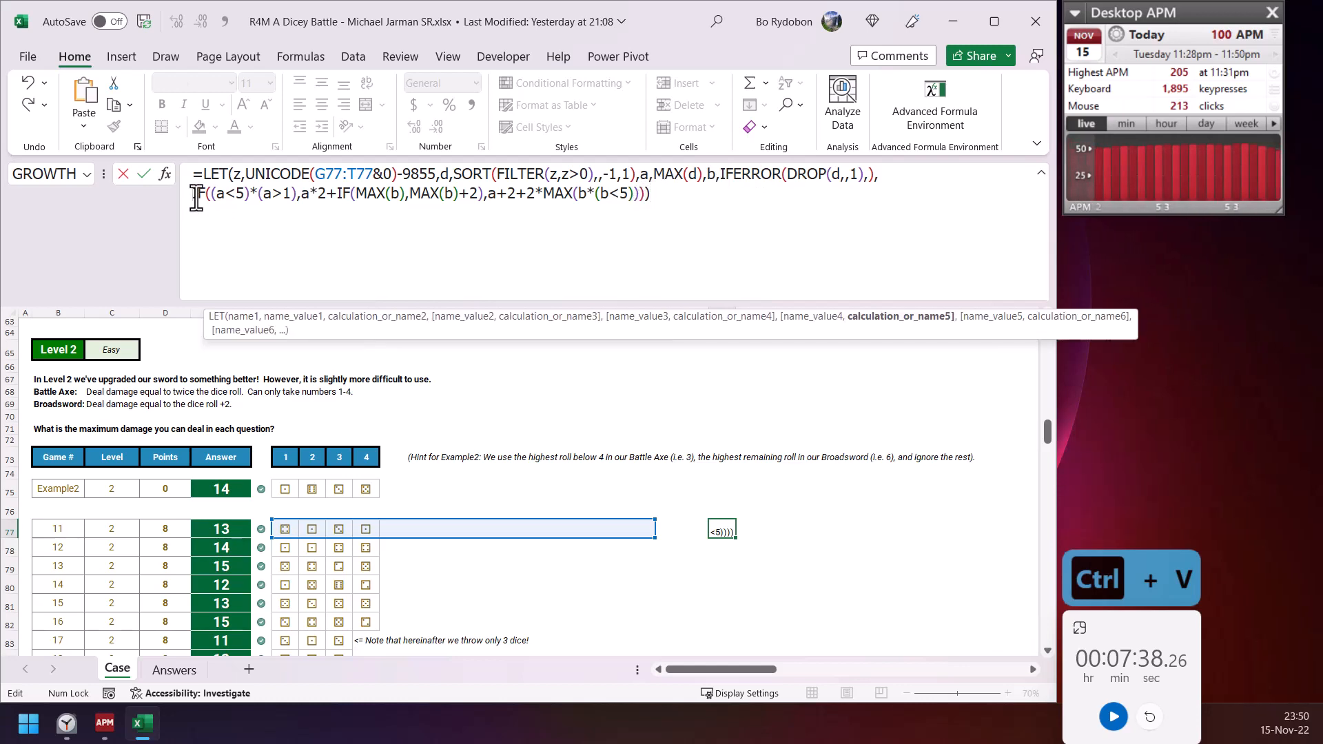
{"action": "type", "text": "rs,"}
{"action": "key", "text": "Down"}
{"action": "key", "text": "Left"}
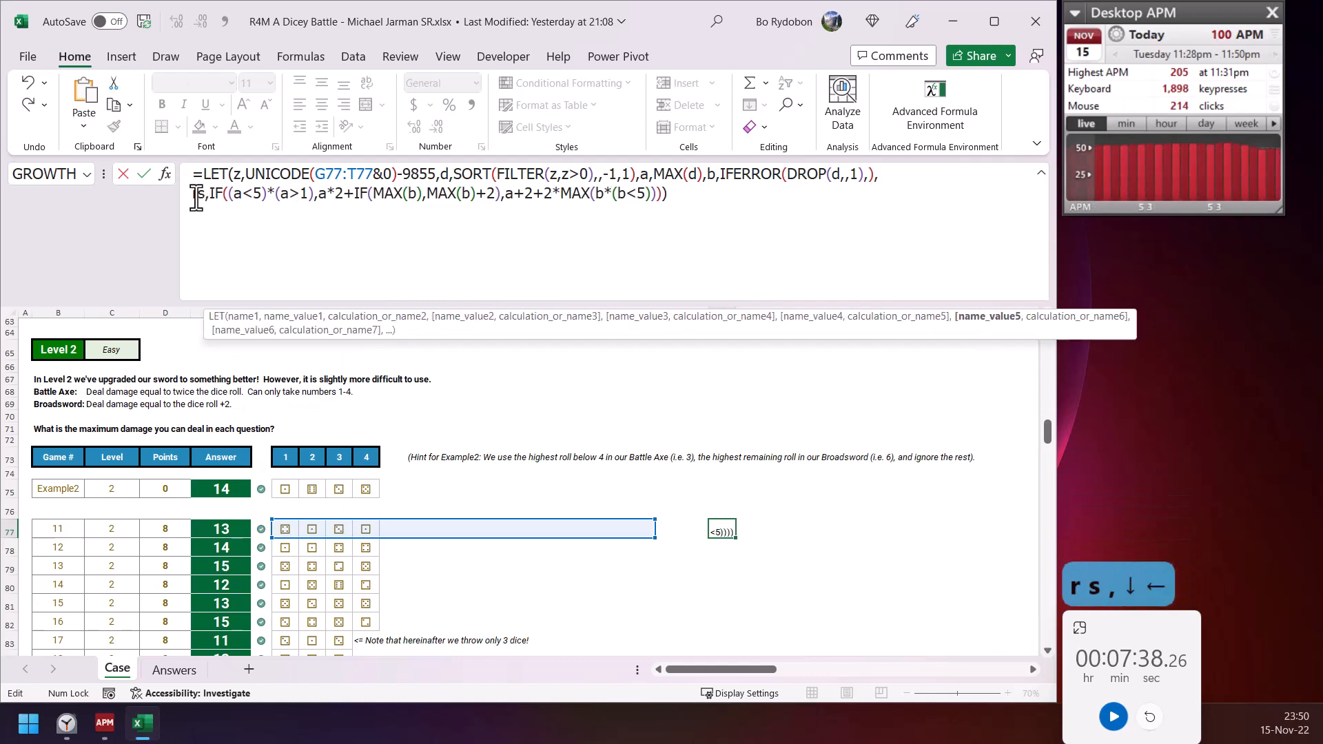
{"action": "type", "text": ",d"}
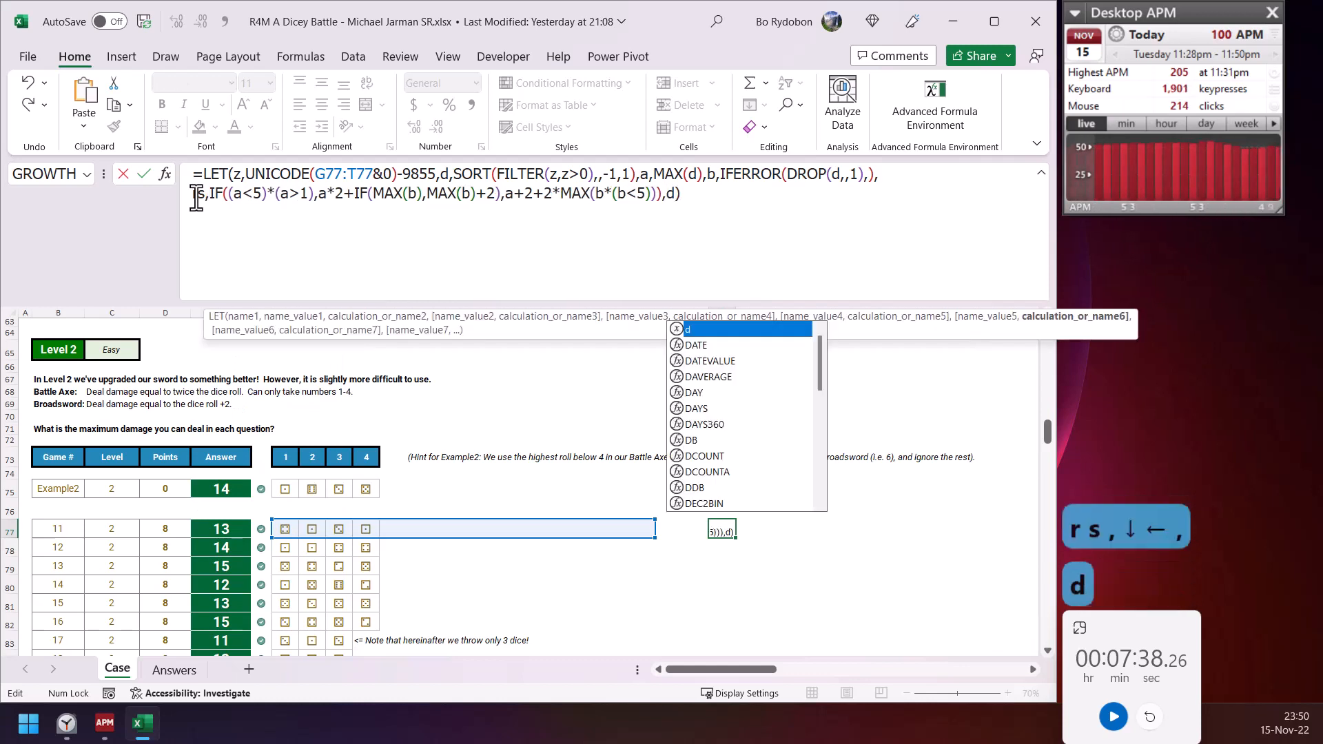
{"action": "key", "text": "Return"}
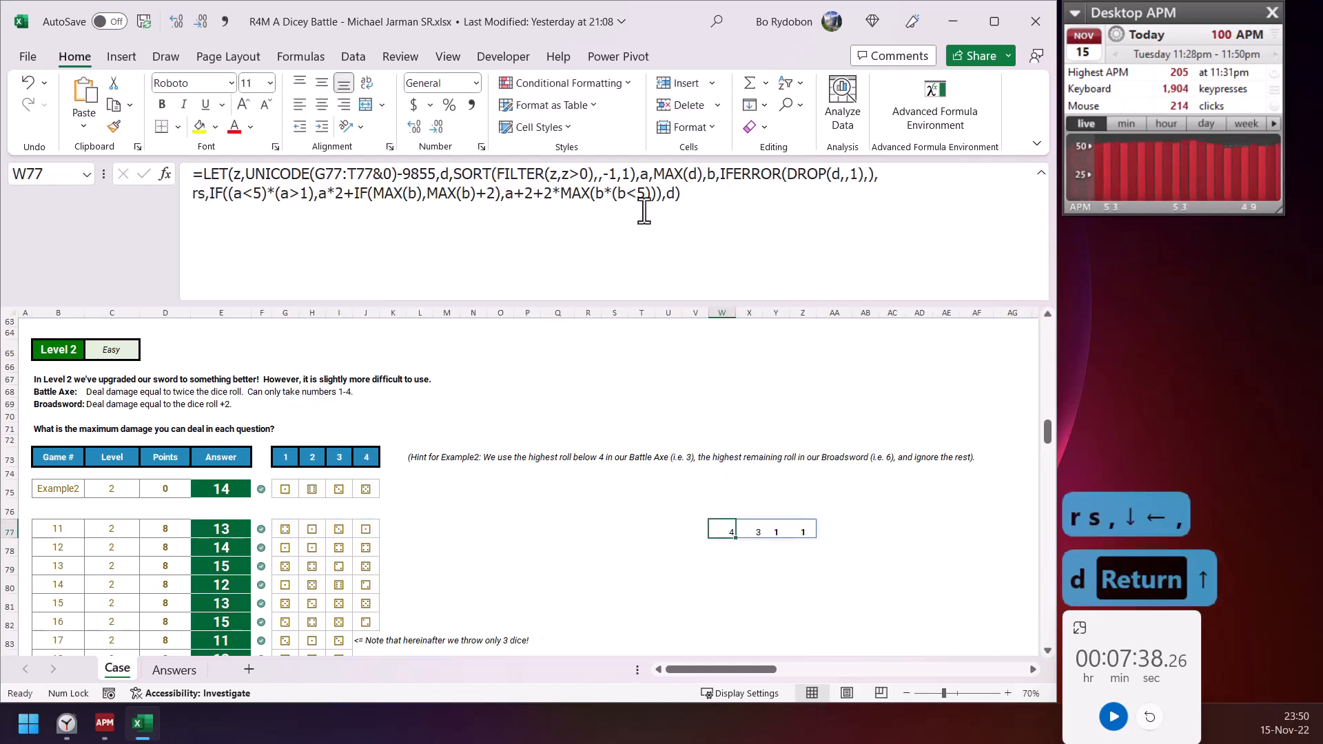
- Copy the full formula text of W77 and paste it into cell AB77
{"action": "triple_click", "coordinate": [654, 195]}
{"action": "key", "text": "ctrl+c"}
{"action": "key", "text": "Escape"}
{"action": "left_click", "coordinate": [867, 529]}
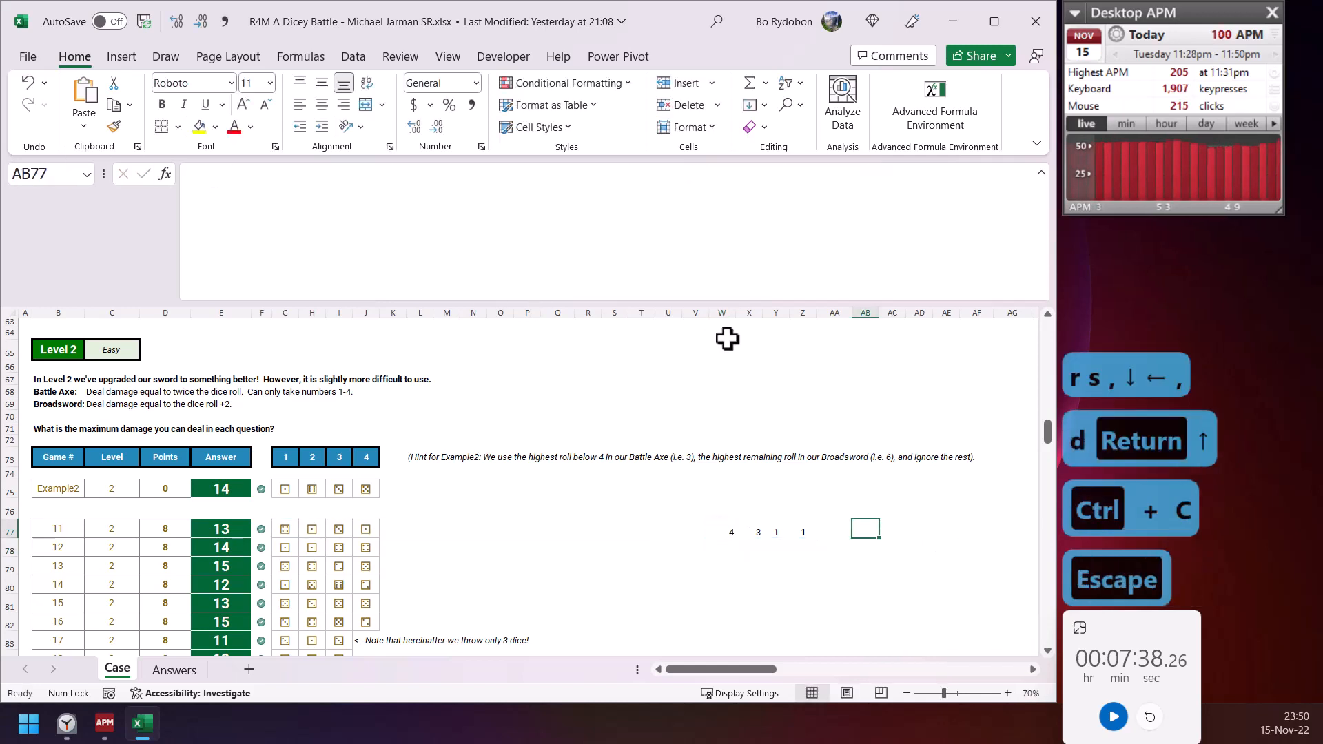
{"action": "left_click", "coordinate": [585, 212]}
{"action": "key", "text": "ctrl+v"}
- Make the copied LET formula in AB77 return b instead of d and enter it
{"action": "left_click", "coordinate": [742, 175]}
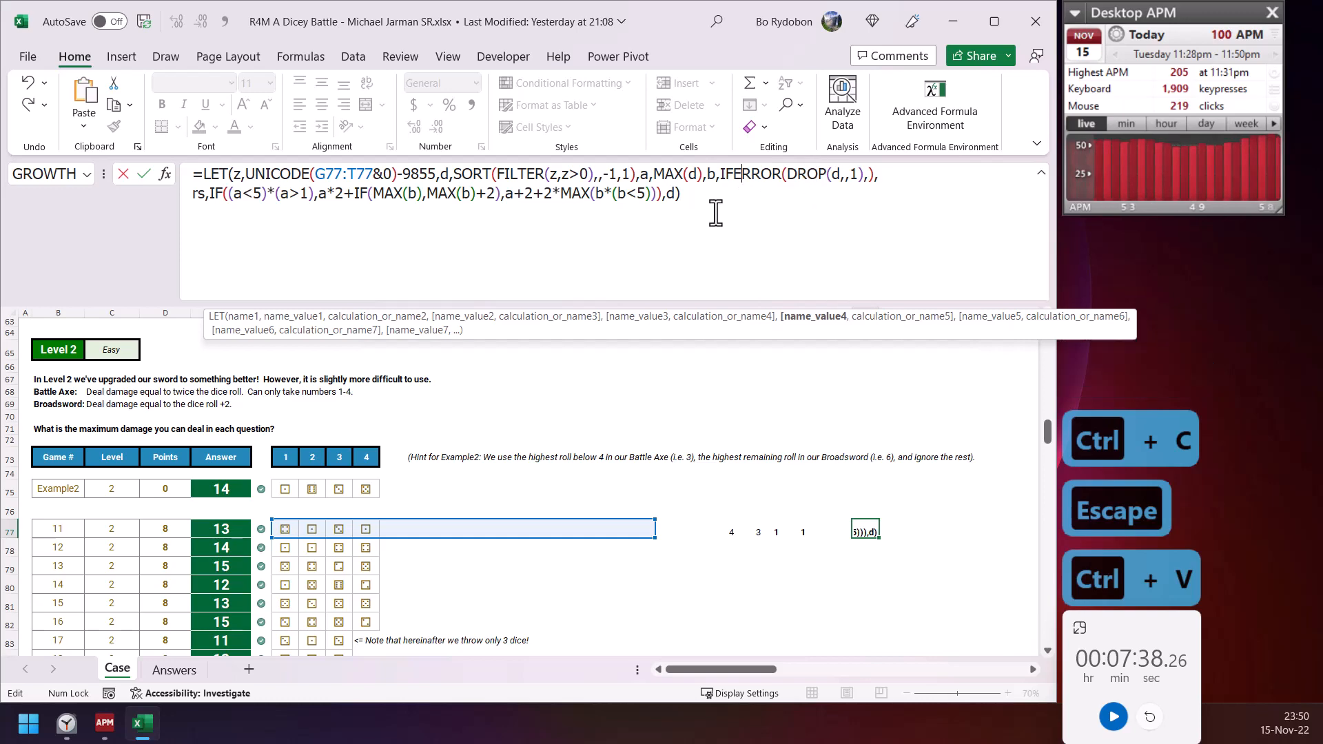
{"action": "double_click", "coordinate": [673, 194]}
{"action": "type", "text": "b"}
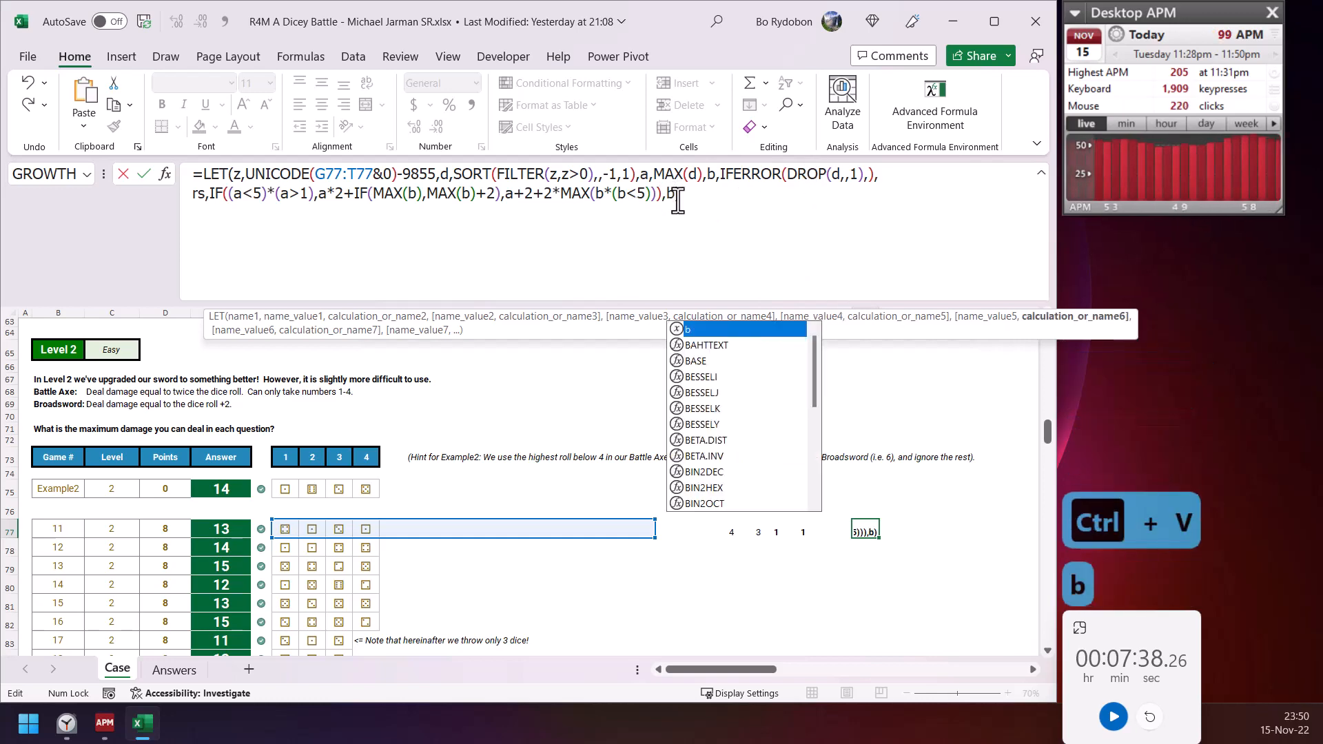
{"action": "key", "text": "Return"}
{"action": "scroll", "coordinate": [846, 422], "scroll_direction": "down", "scroll_amount": 1}
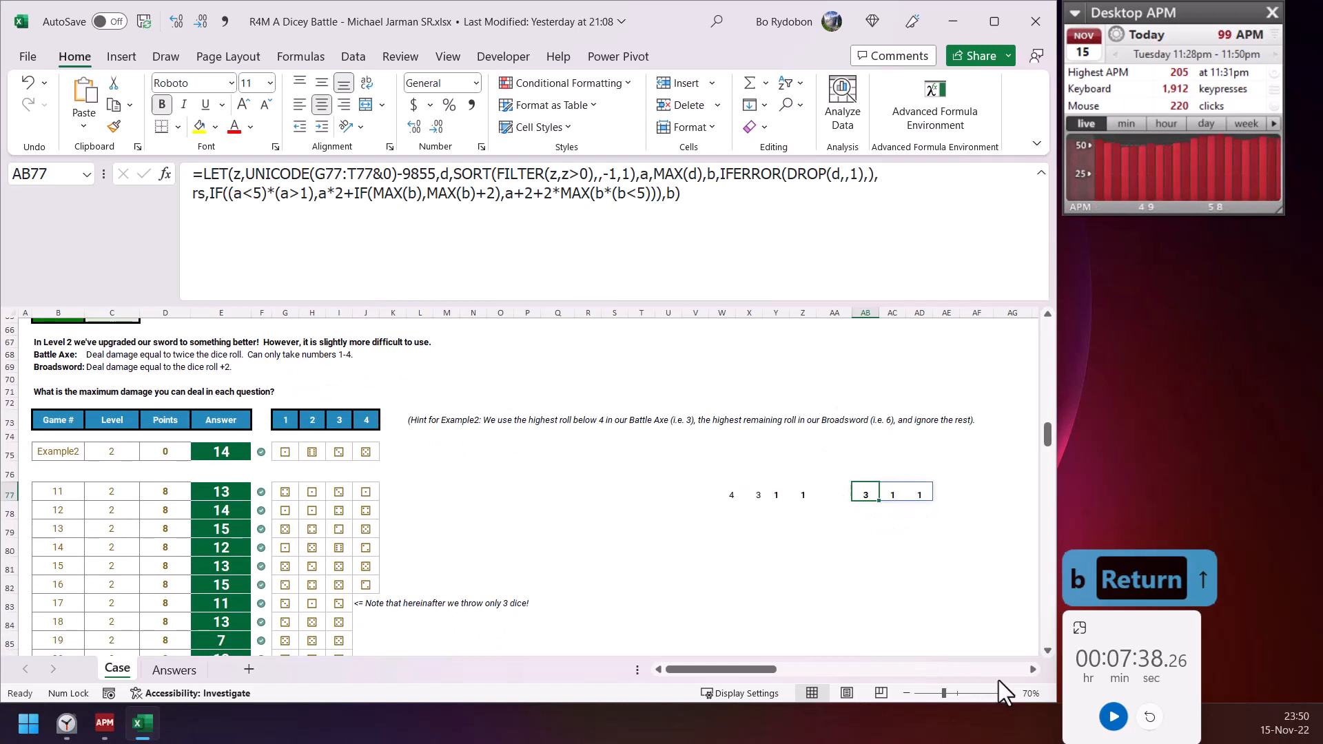
- Examine the IFERROR(DROP(d,,1),) part of the AB77 formula against the Level 2 games with fewer dice
{"action": "left_click", "coordinate": [1029, 674]}
{"action": "left_click", "coordinate": [1029, 674]}
{"action": "left_click", "coordinate": [1029, 674]}
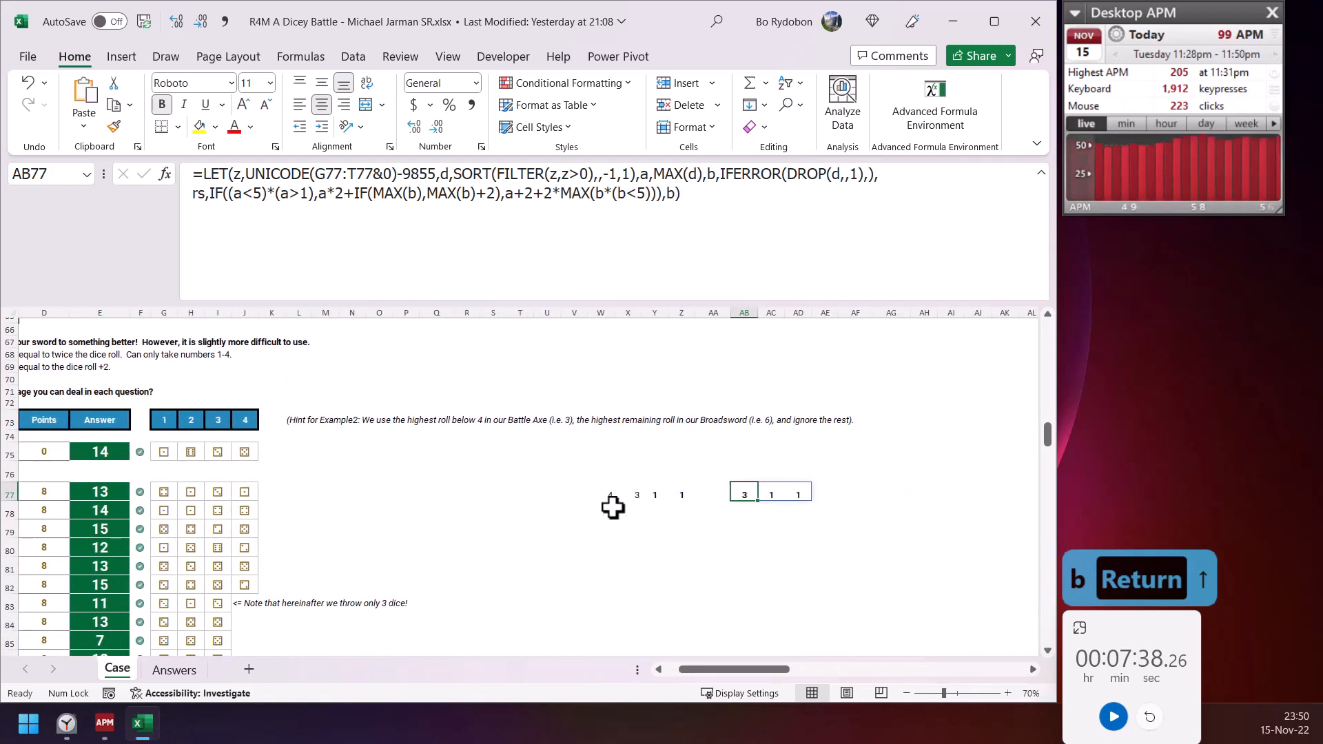
{"action": "left_click", "coordinate": [751, 176]}
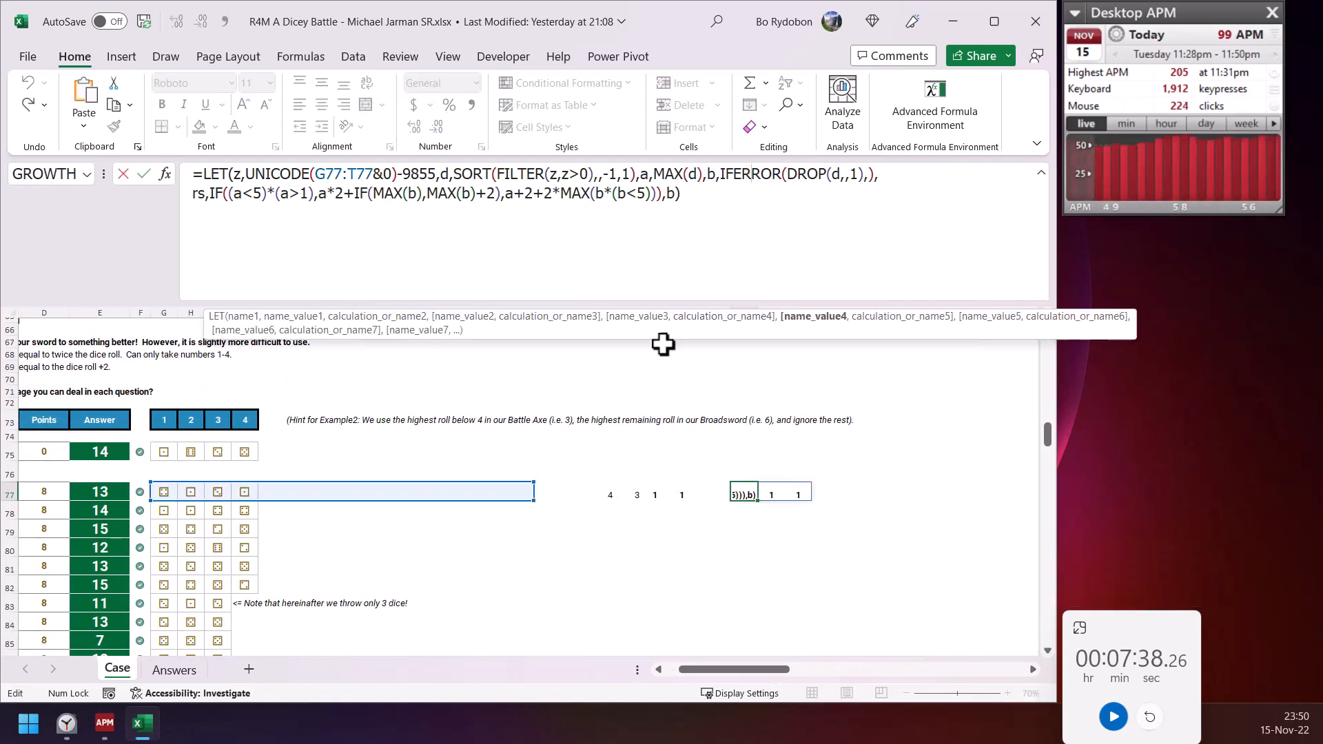
{"action": "scroll", "coordinate": [282, 593], "scroll_direction": "down", "scroll_amount": 4}
{"action": "scroll", "coordinate": [172, 603], "scroll_direction": "down", "scroll_amount": 2}
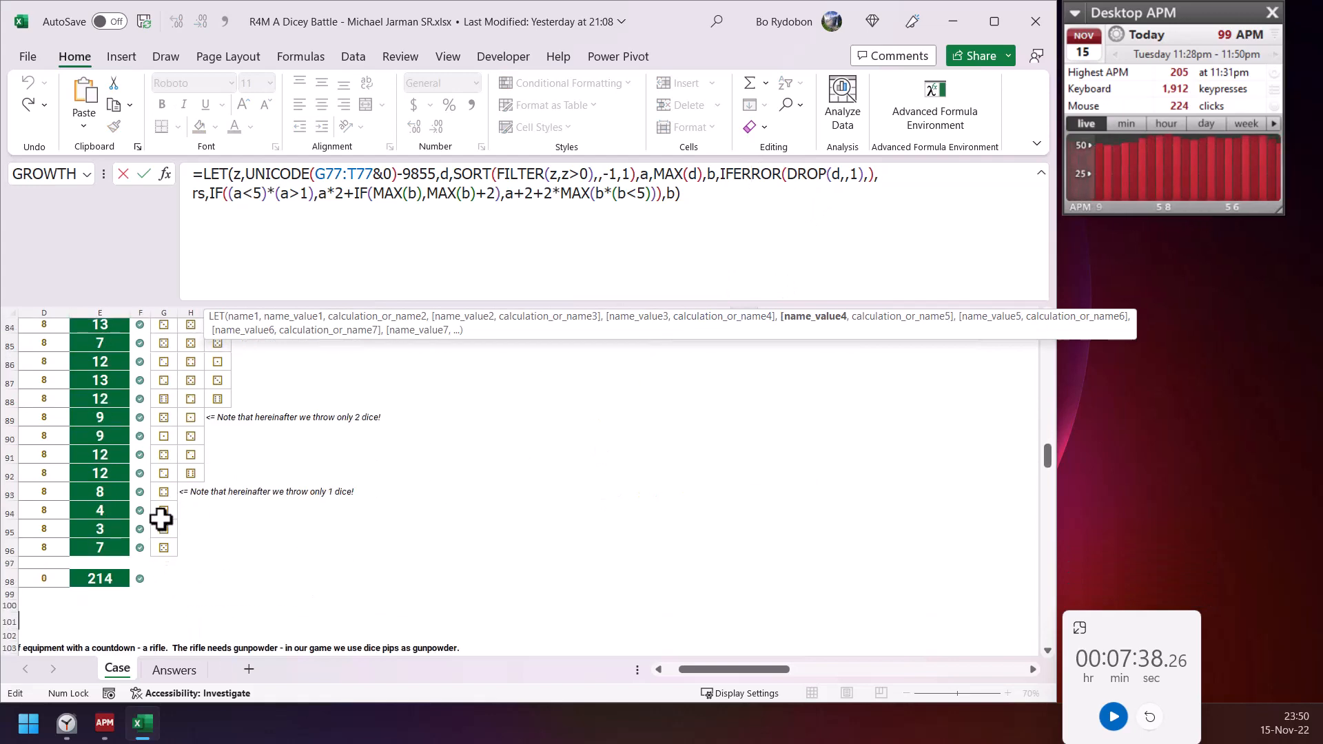
{"action": "scroll", "coordinate": [689, 489], "scroll_direction": "up", "scroll_amount": 5}
{"action": "key", "text": "Escape"}
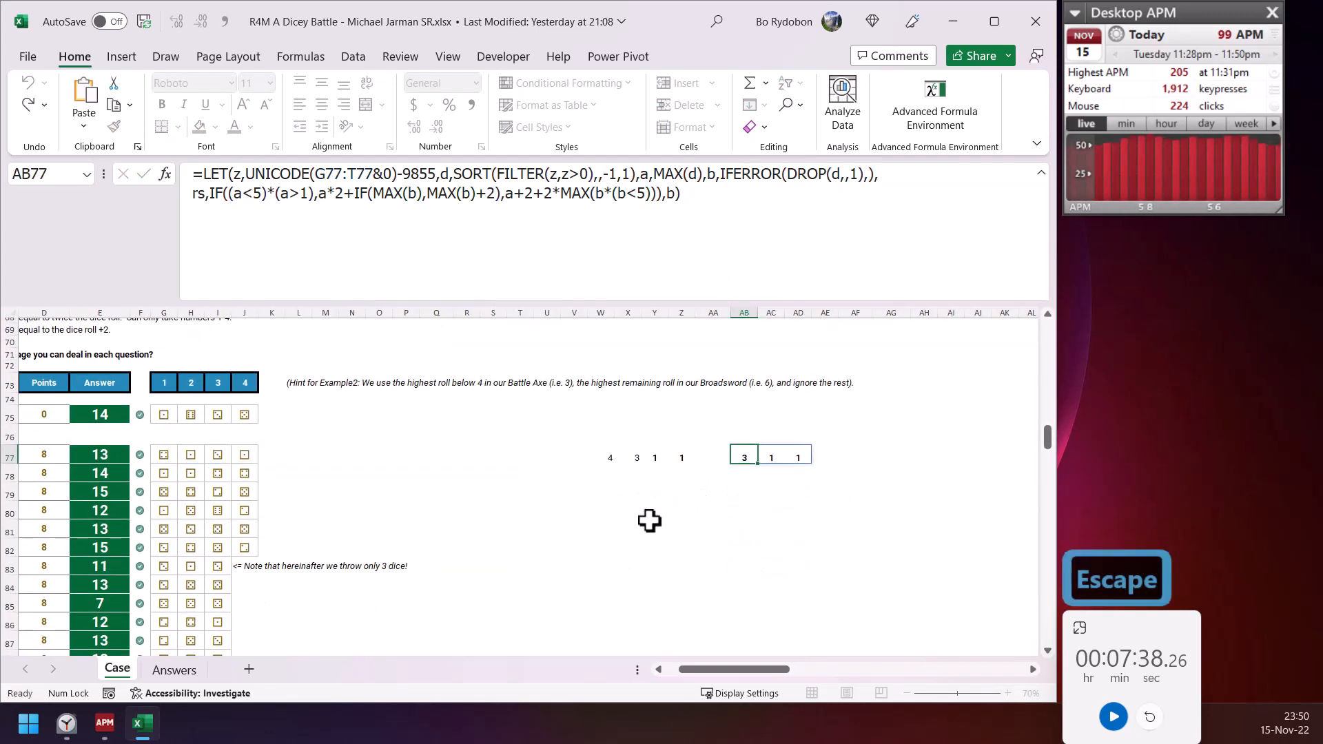
- Examine the (a<5)*(a>1) test in the AB77 formula against the Level 2 Battle Axe and Broadsword rules
{"action": "left_click", "coordinate": [238, 193]}
{"action": "key", "text": "Escape"}
{"action": "left_click_drag", "start_coordinate": [234, 194], "coordinate": [310, 198]}
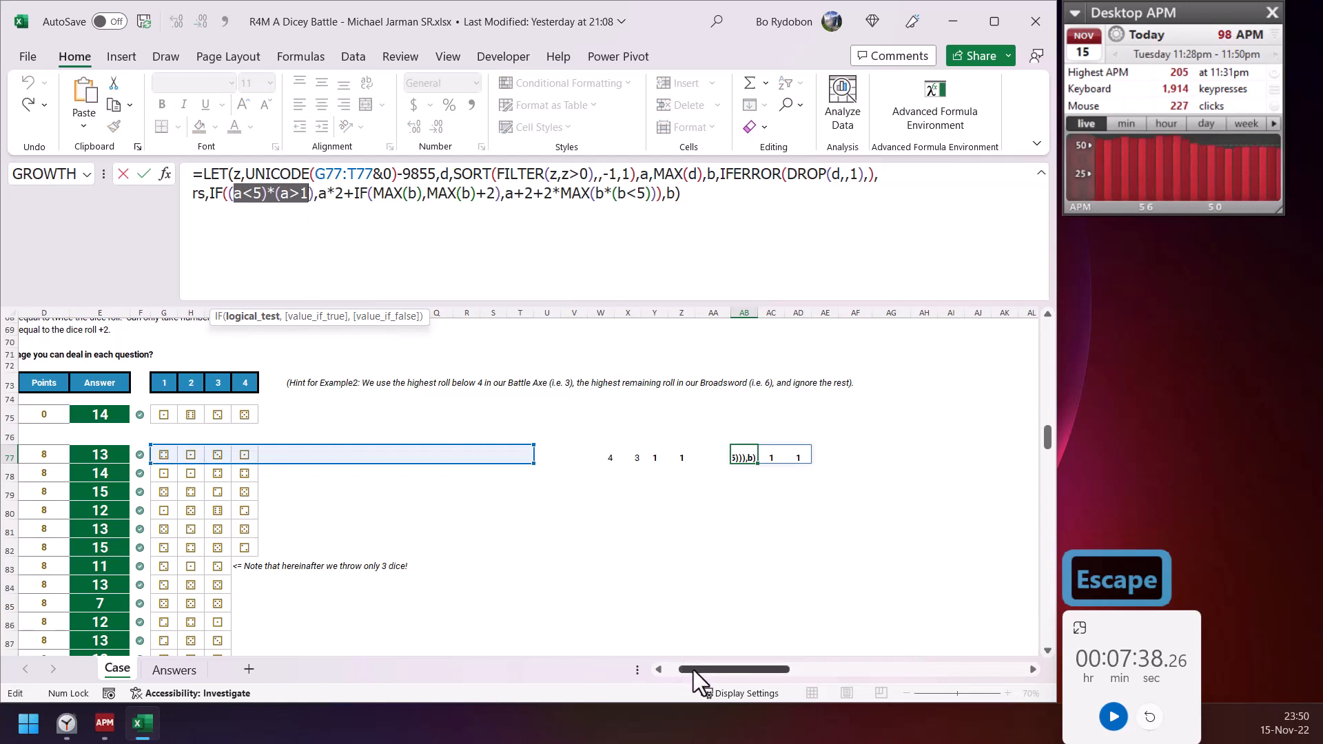
{"action": "left_click_drag", "start_coordinate": [696, 672], "coordinate": [683, 671]}
{"action": "scroll", "coordinate": [119, 461], "scroll_direction": "up", "scroll_amount": 3}
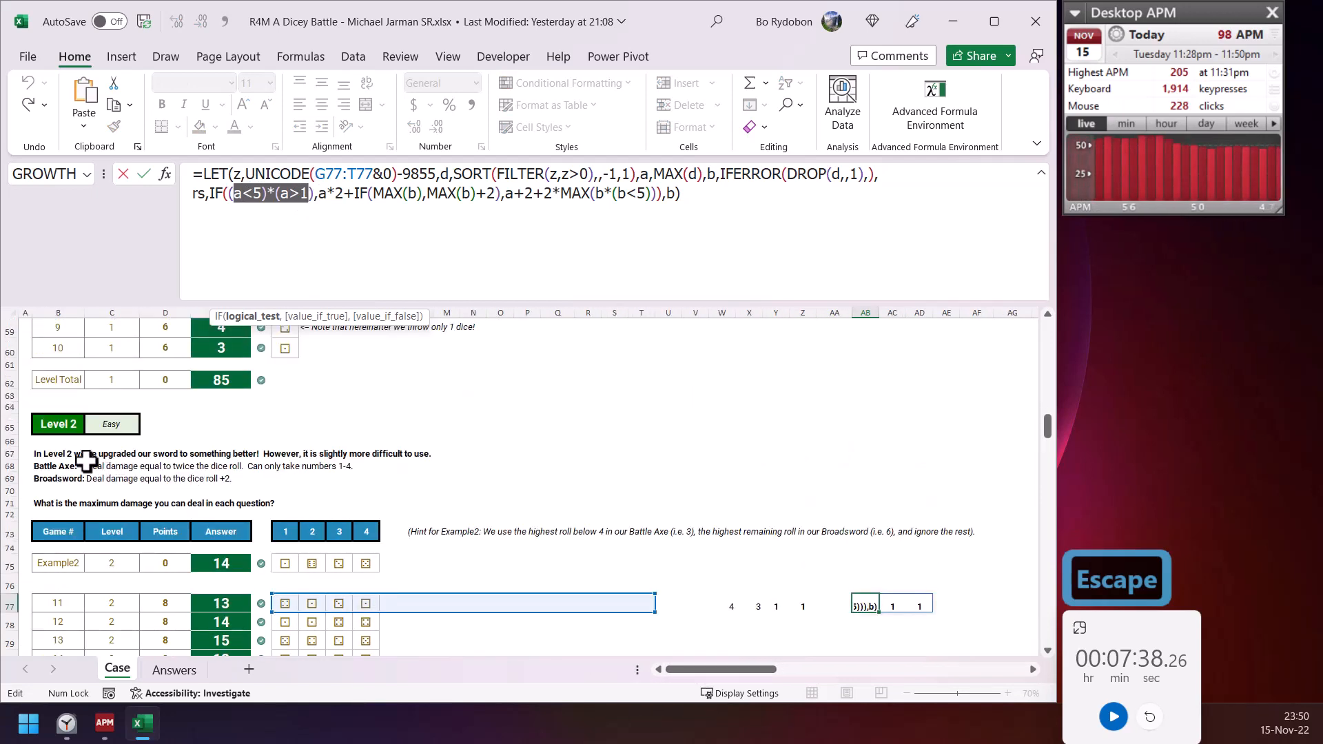
{"action": "scroll", "coordinate": [86, 461], "scroll_direction": "down", "scroll_amount": 2}
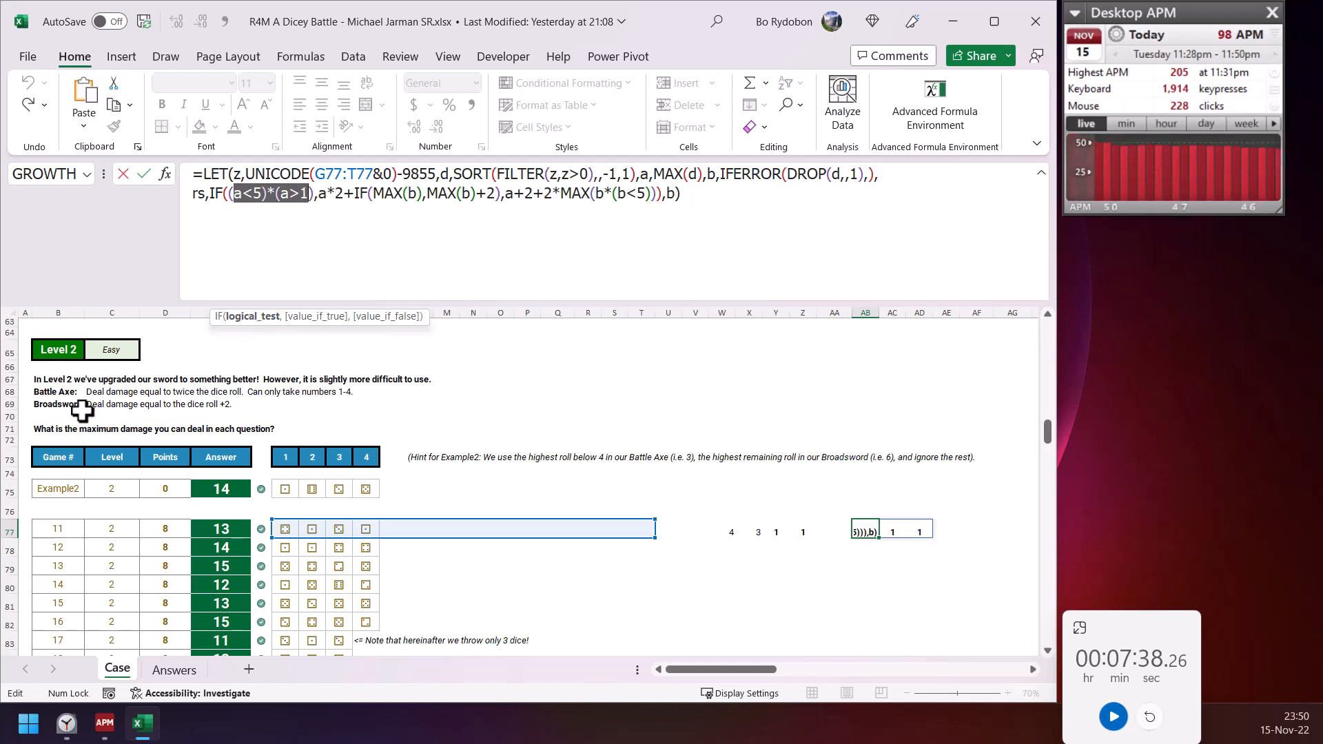
- Examine the true branch a*2+IF(MAX(b),MAX(b)+2) of the AB77 formula piece by piece
{"action": "left_click", "coordinate": [335, 193]}
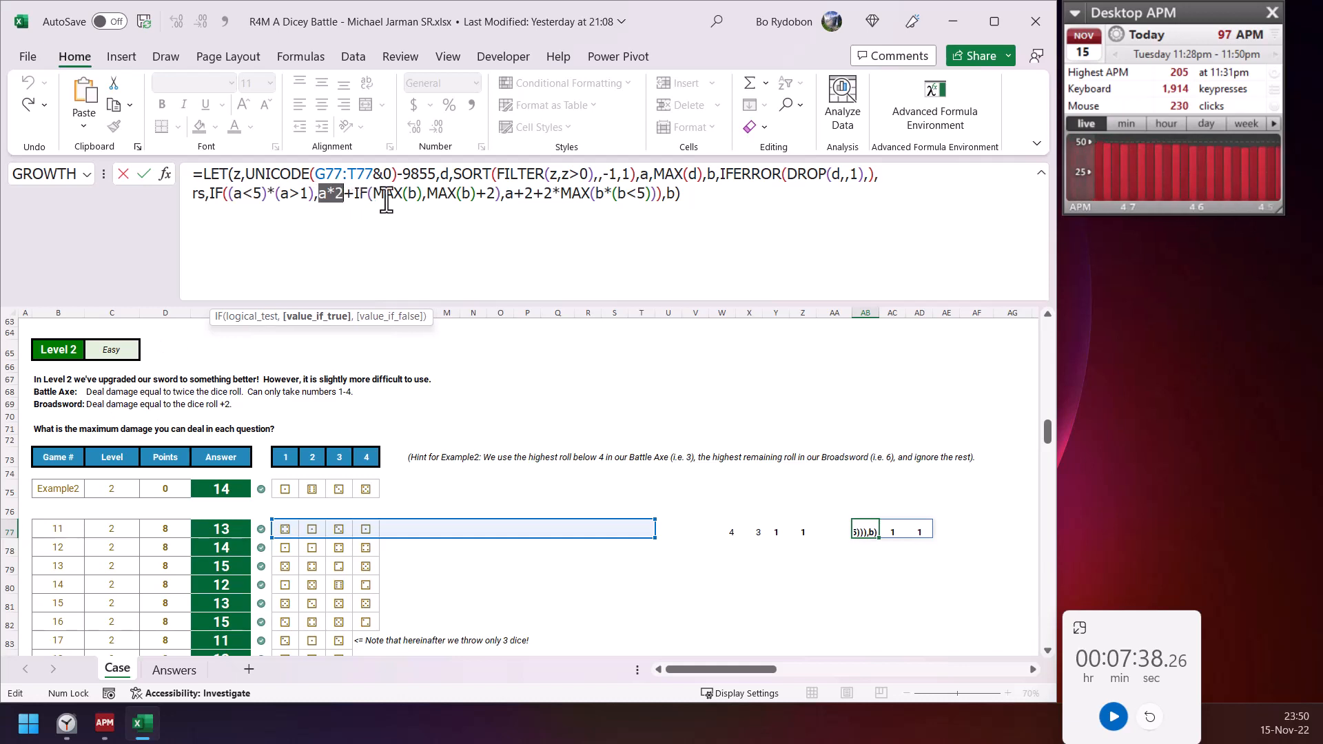
{"action": "left_click", "coordinate": [387, 197]}
{"action": "left_click", "coordinate": [405, 317]}
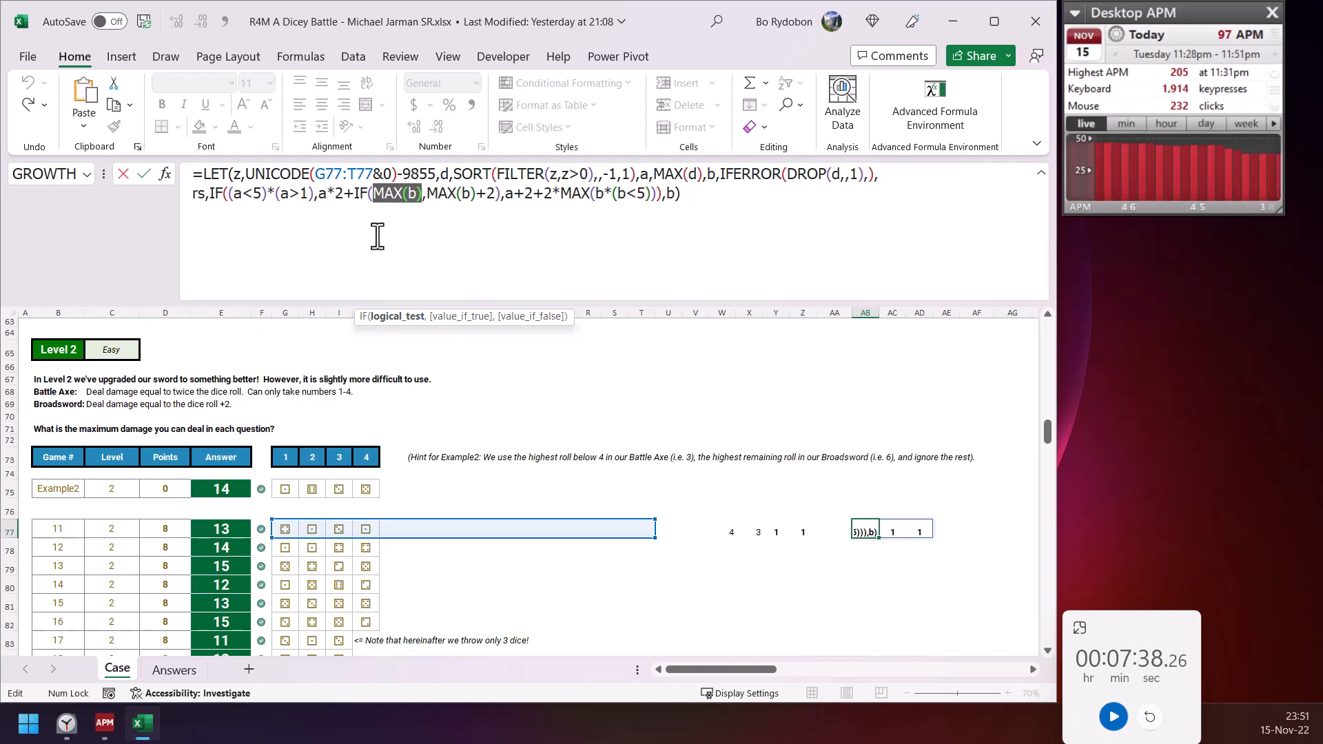
{"action": "left_click_drag", "start_coordinate": [475, 194], "coordinate": [427, 194]}
{"action": "left_click", "coordinate": [498, 195]}
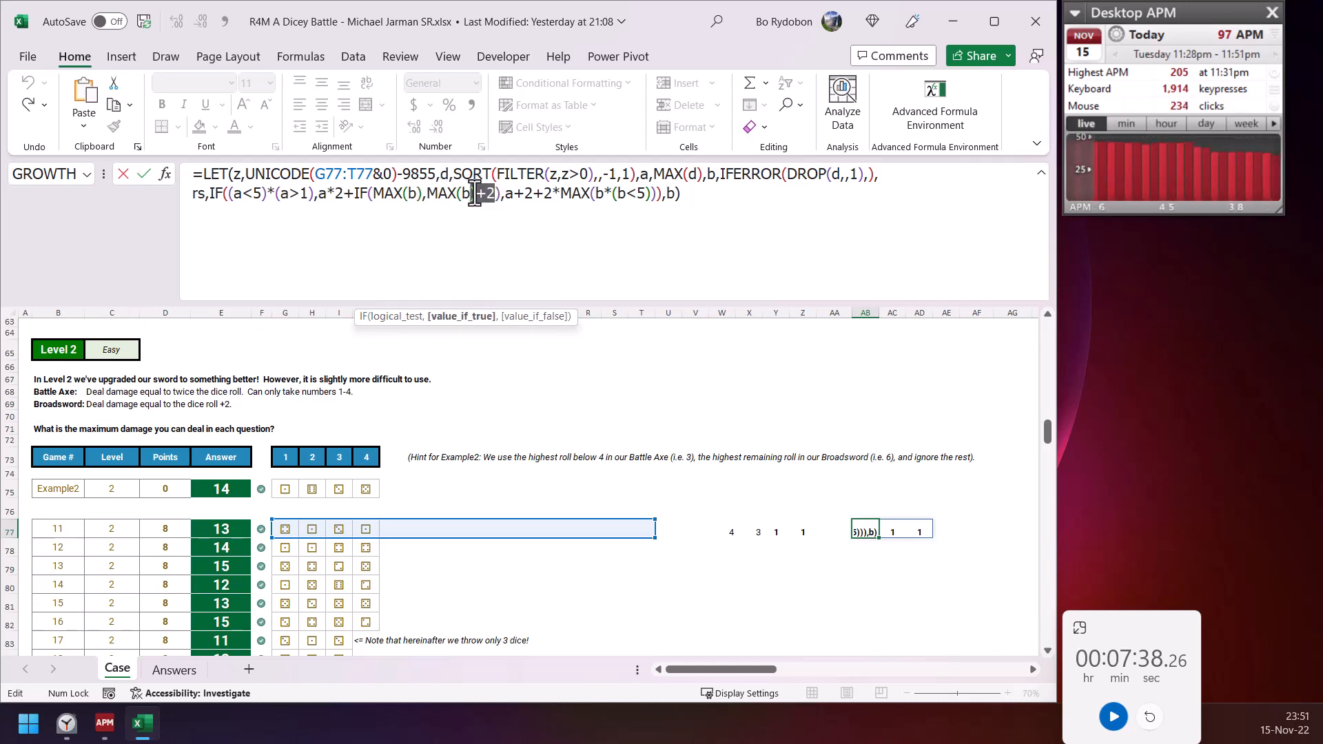
- Examine the false branch a+2+2*MAX(b*(b<5)) of the AB77 formula and leave the formula unedited
{"action": "left_click", "coordinate": [515, 195]}
{"action": "left_click_drag", "start_coordinate": [507, 195], "coordinate": [536, 195]}
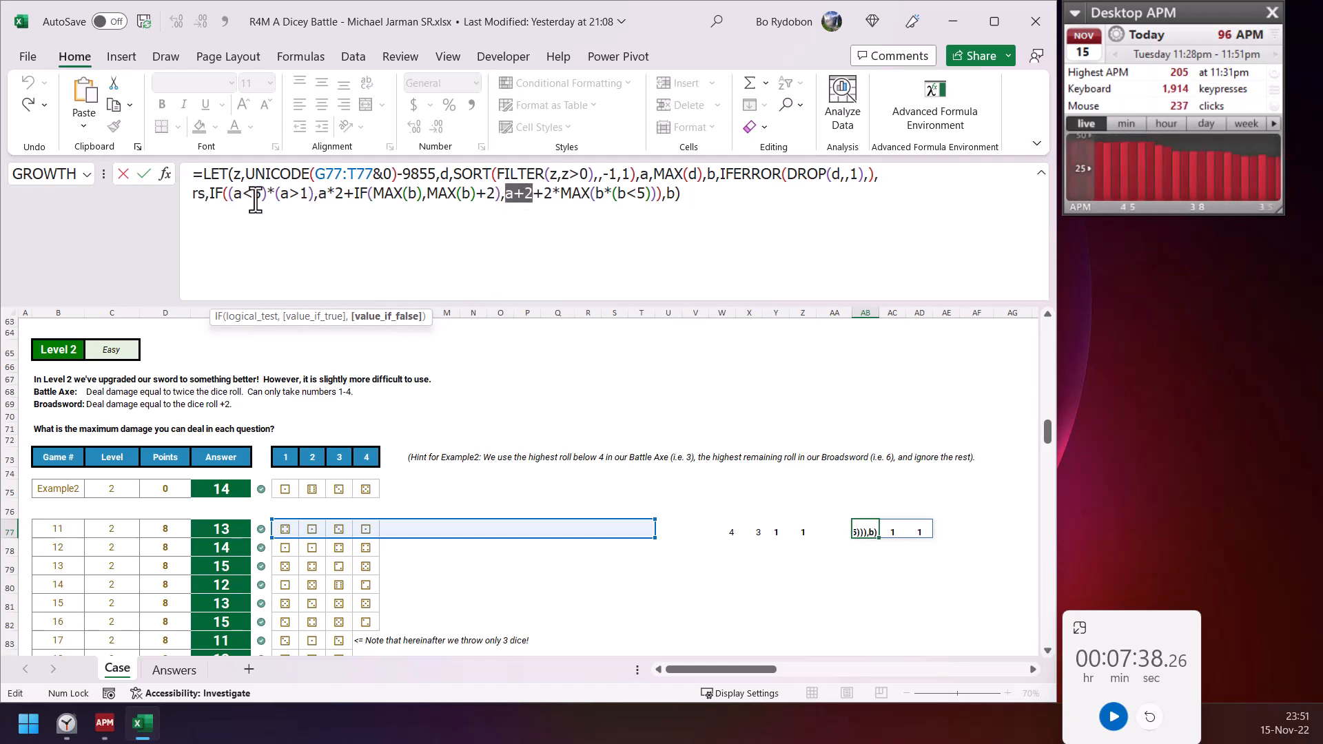
{"action": "left_click", "coordinate": [545, 195]}
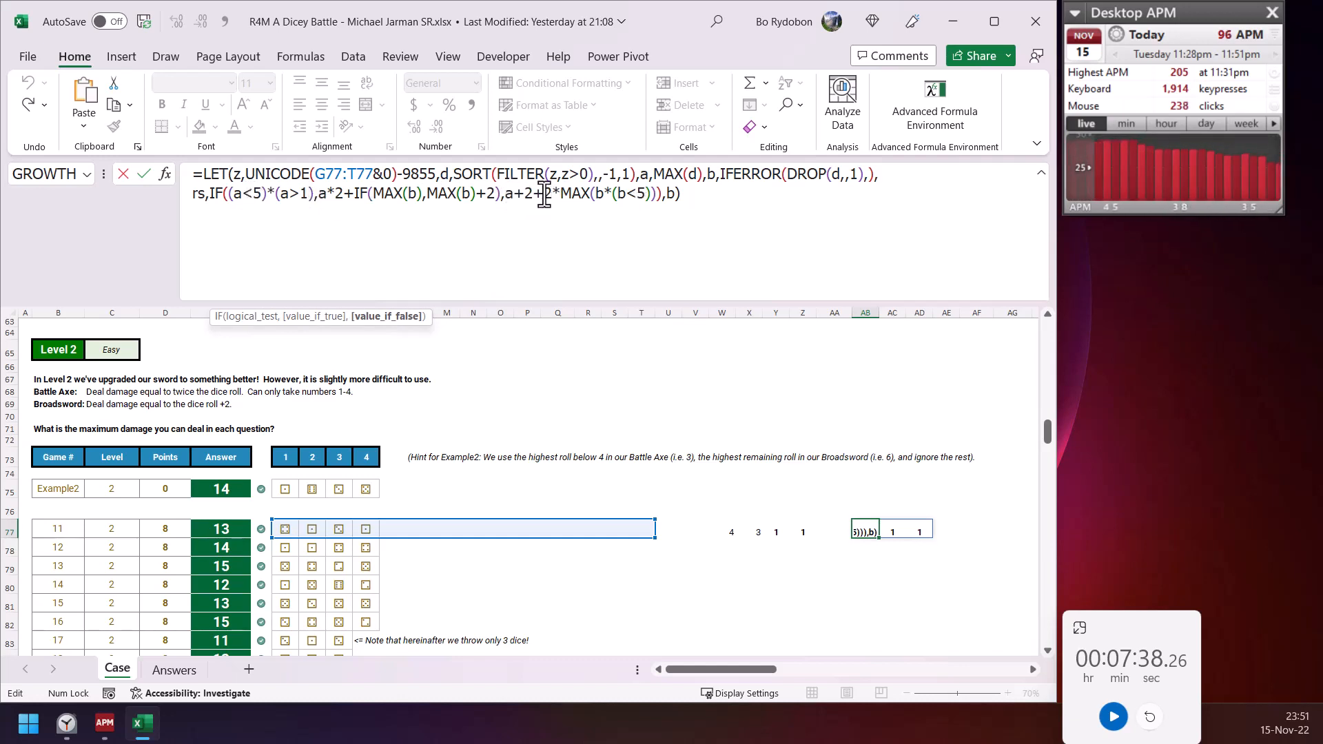
{"action": "left_click_drag", "start_coordinate": [545, 195], "coordinate": [656, 198]}
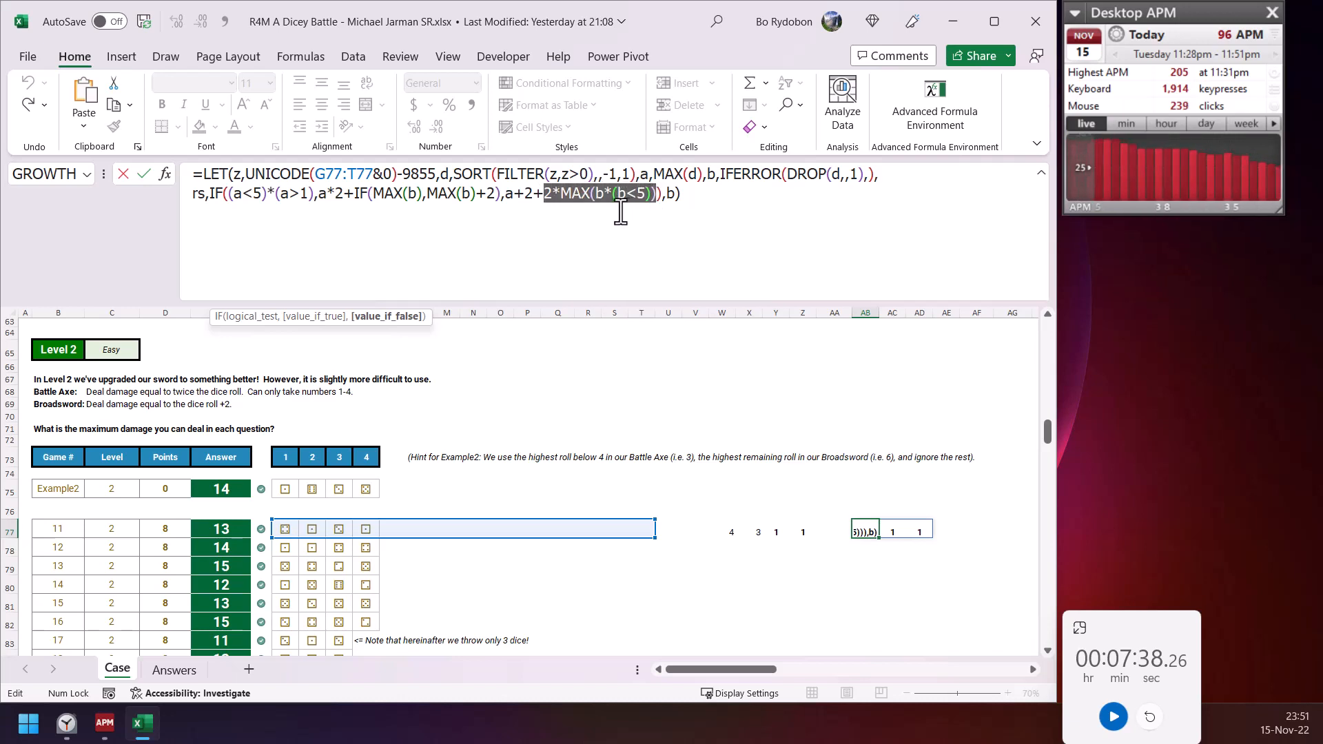
{"action": "left_click", "coordinate": [666, 199]}
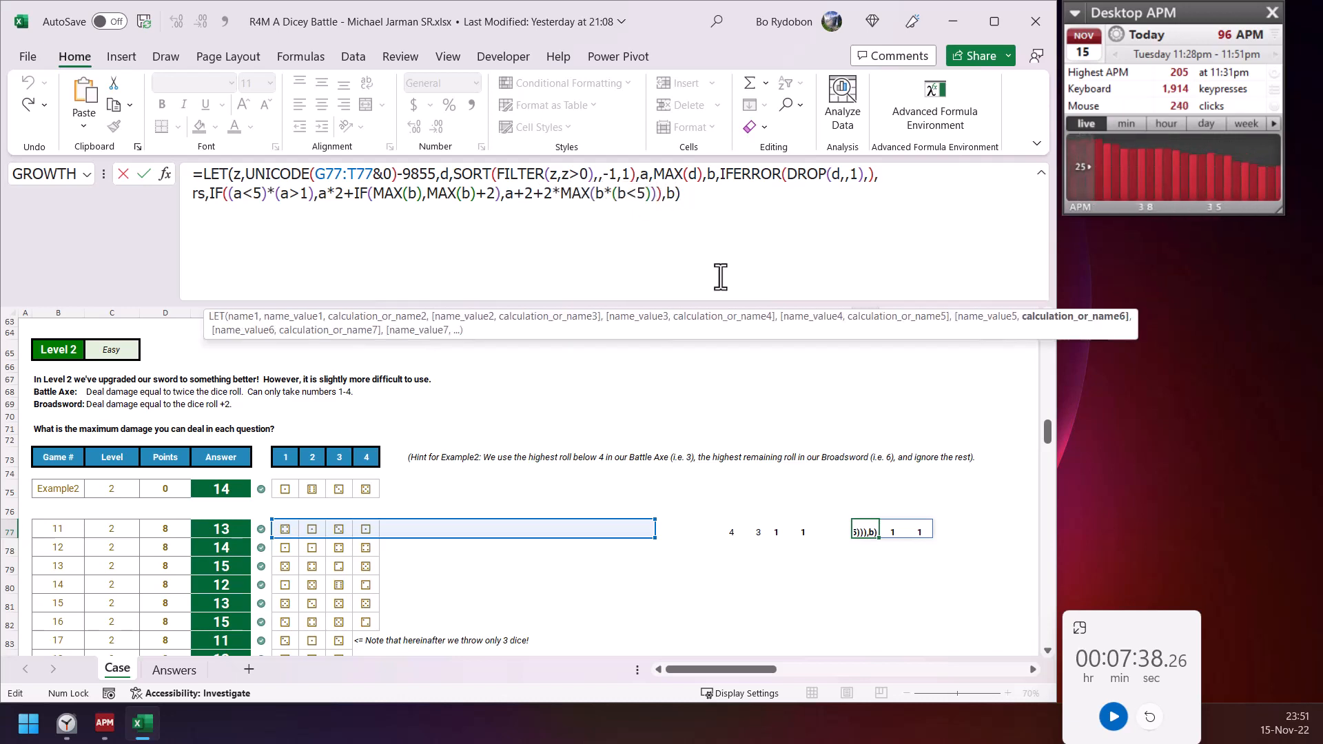
{"action": "key", "text": "Escape"}
- Review the Level 3 rifle and sword rules and the scratch calculations beside the Level 3 games
{"action": "scroll", "coordinate": [781, 509], "scroll_direction": "down", "scroll_amount": 2}
{"action": "scroll", "coordinate": [782, 510], "scroll_direction": "down", "scroll_amount": 1}
{"action": "scroll", "coordinate": [781, 512], "scroll_direction": "up", "scroll_amount": 2}
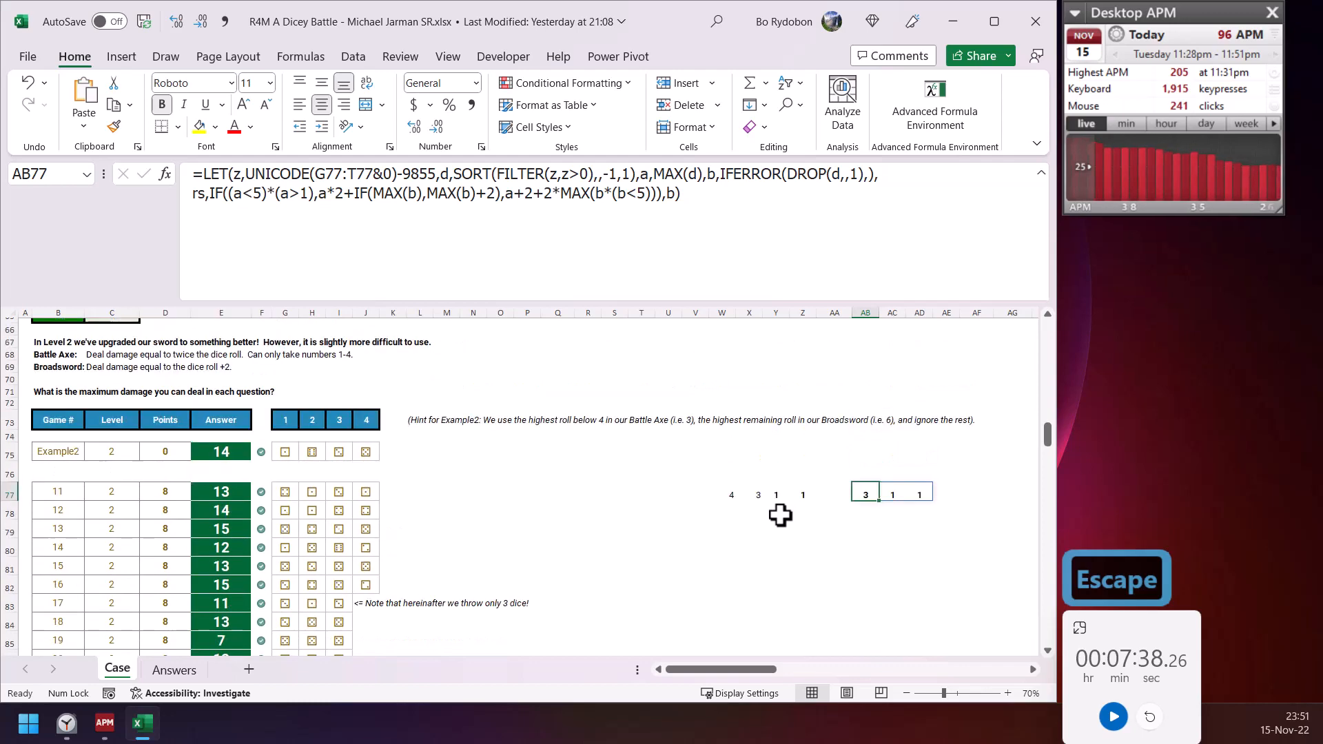
{"action": "scroll", "coordinate": [758, 516], "scroll_direction": "down", "scroll_amount": 7}
{"action": "scroll", "coordinate": [751, 520], "scroll_direction": "down", "scroll_amount": 10}
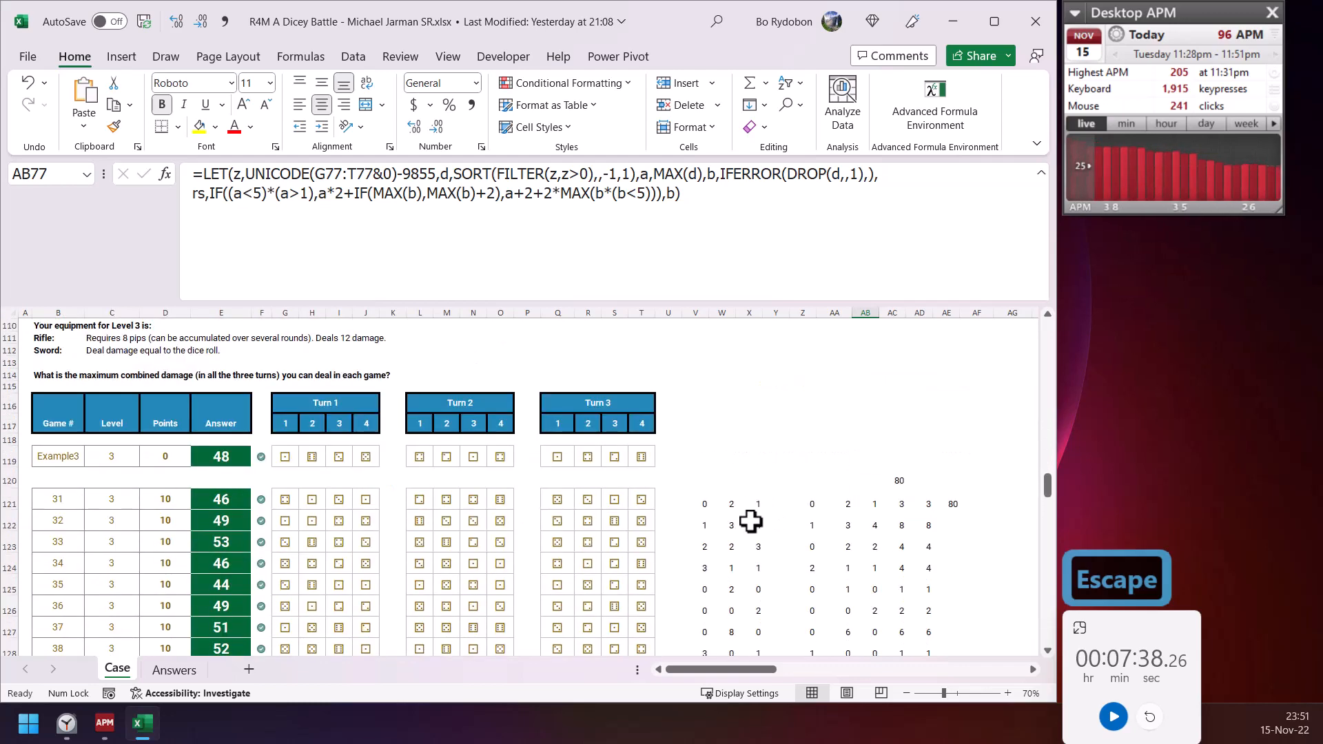
{"action": "scroll", "coordinate": [730, 525], "scroll_direction": "down", "scroll_amount": 2}
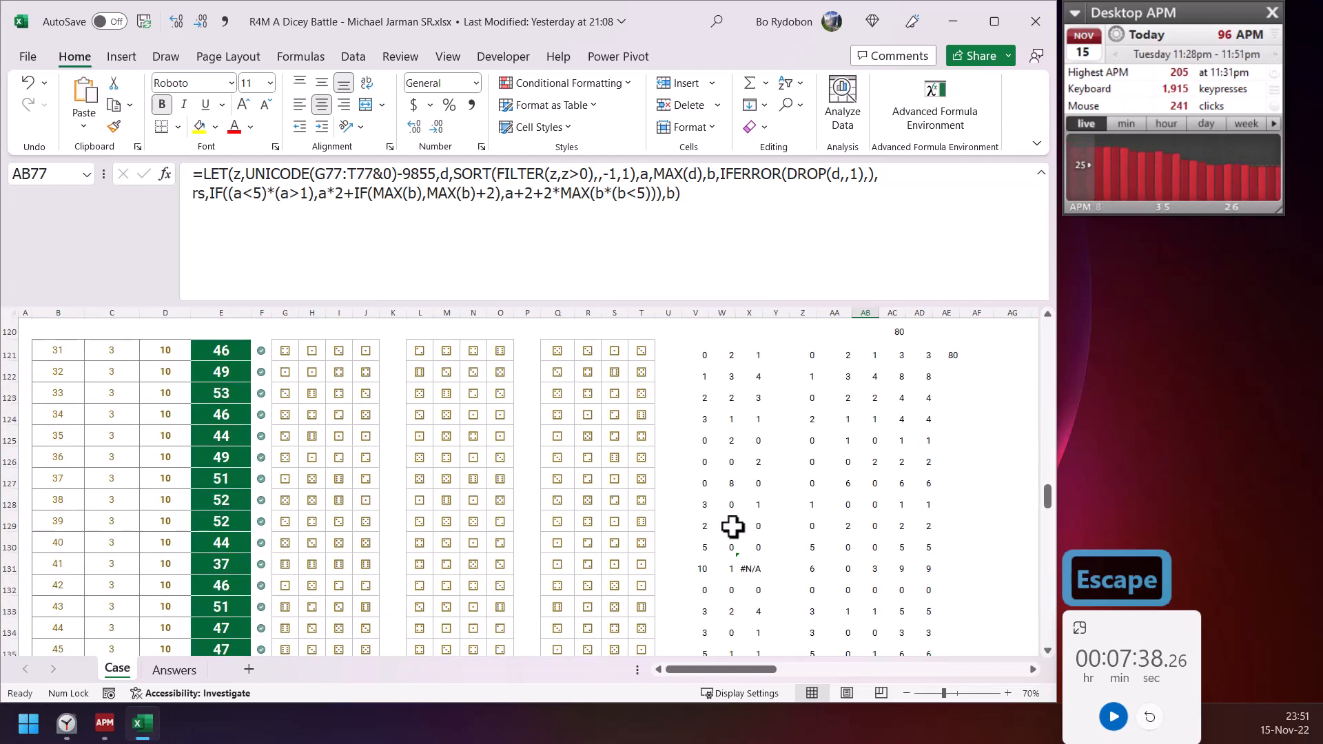
{"action": "scroll", "coordinate": [729, 508], "scroll_direction": "up", "scroll_amount": 1}
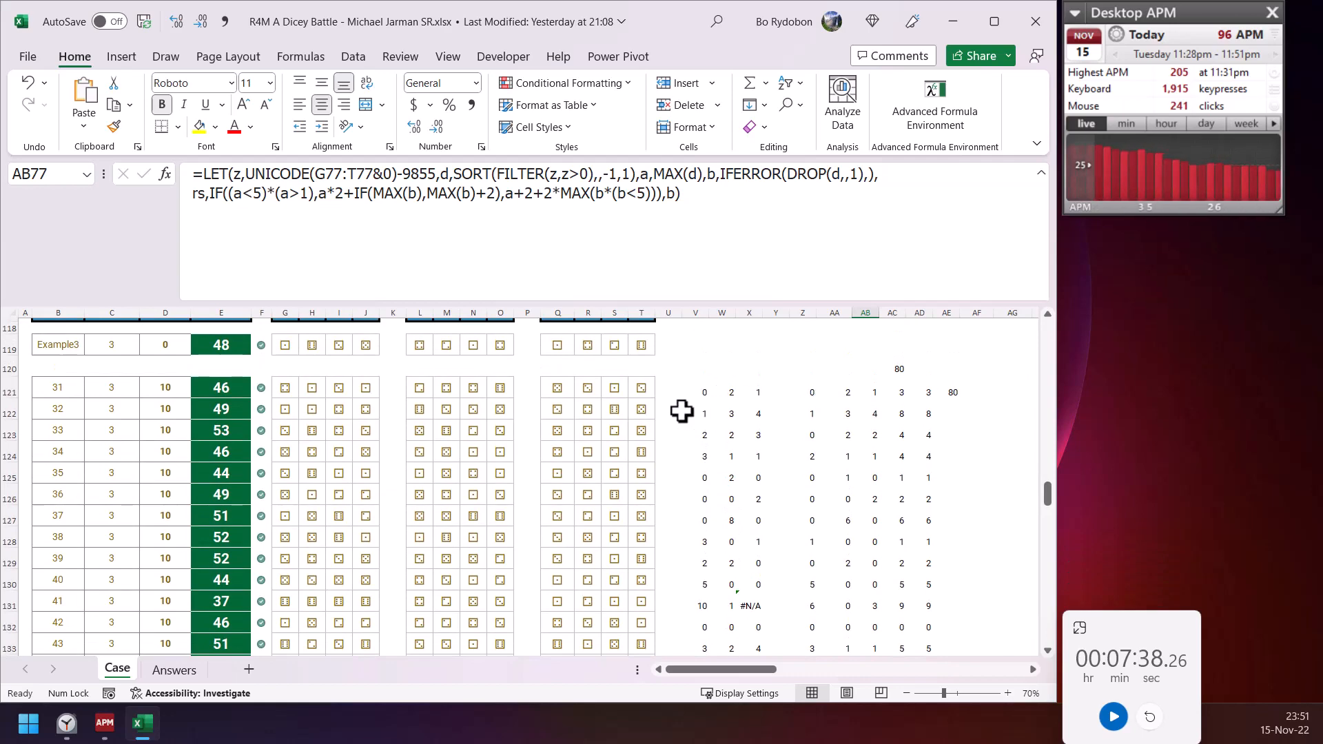
{"action": "left_click_drag", "start_coordinate": [701, 373], "coordinate": [937, 633]}
{"action": "scroll", "coordinate": [907, 602], "scroll_direction": "down", "scroll_amount": 2}
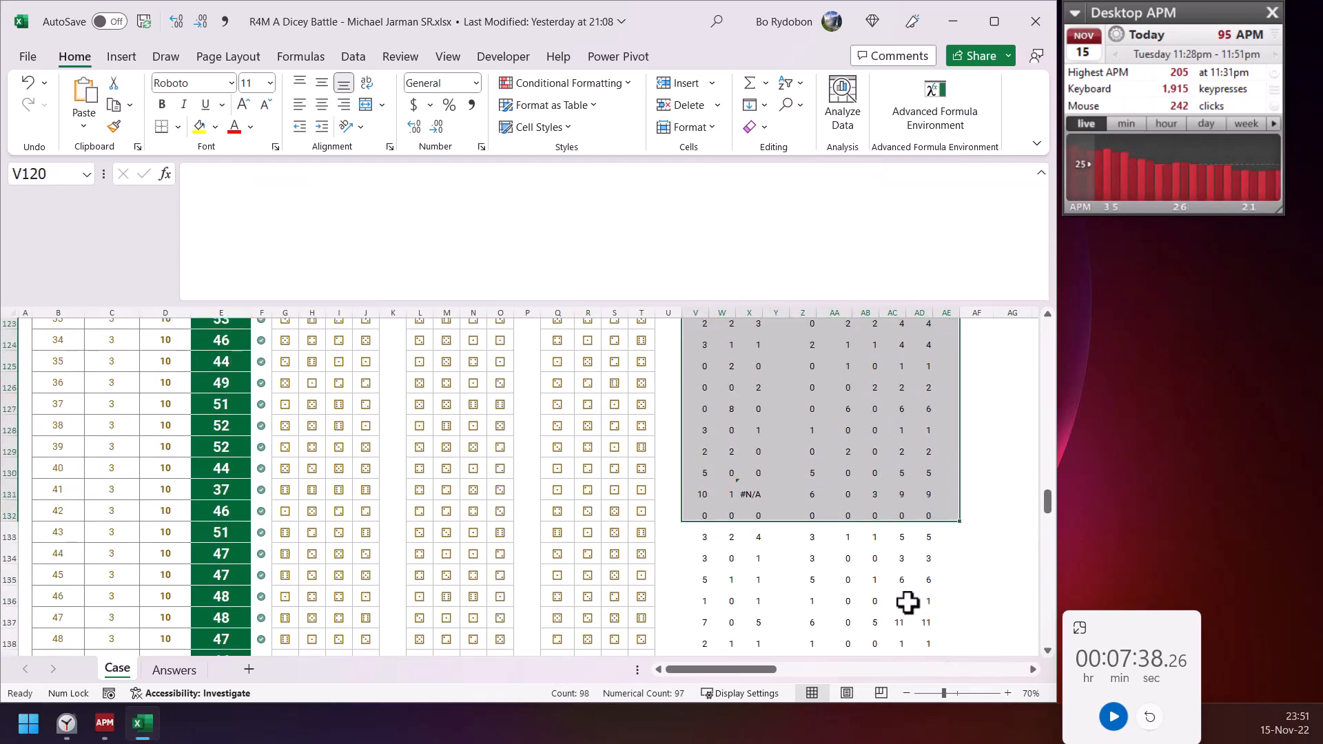
{"action": "scroll", "coordinate": [907, 602], "scroll_direction": "up", "scroll_amount": 2}
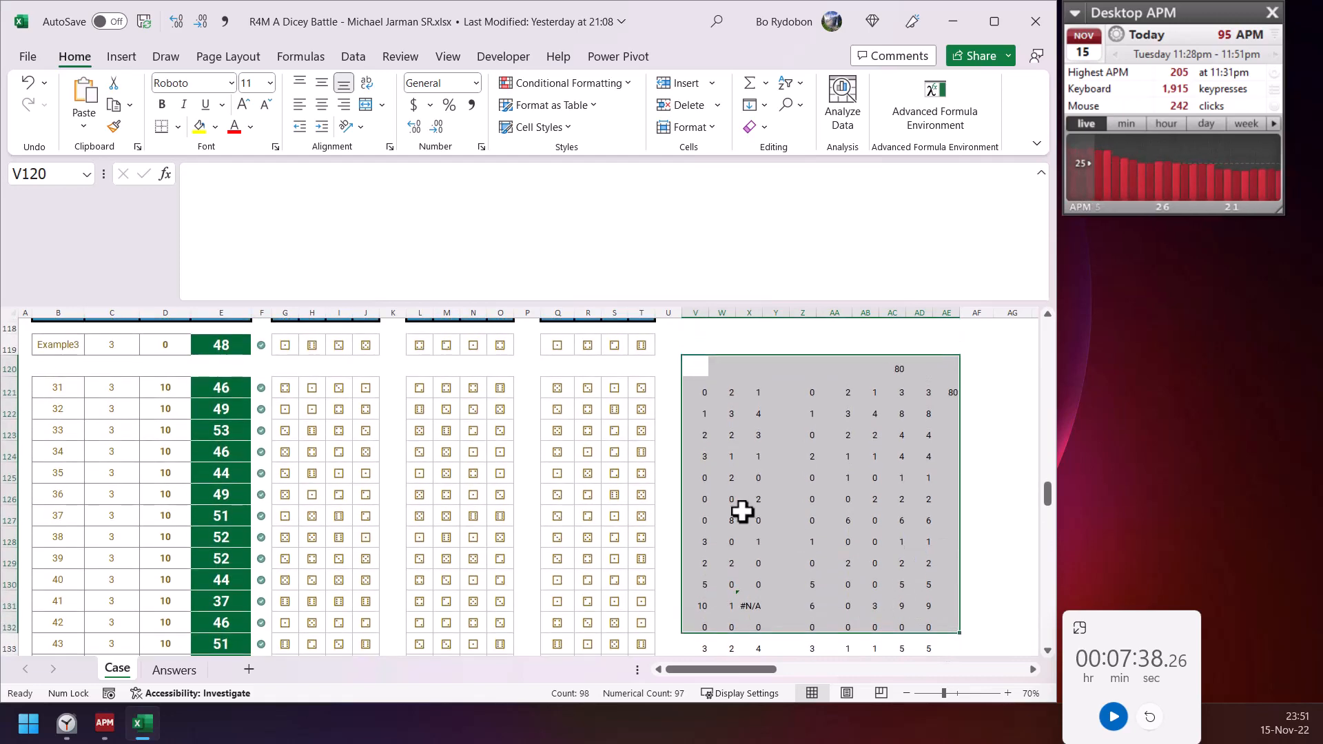
{"action": "scroll", "coordinate": [702, 508], "scroll_direction": "up", "scroll_amount": 4}
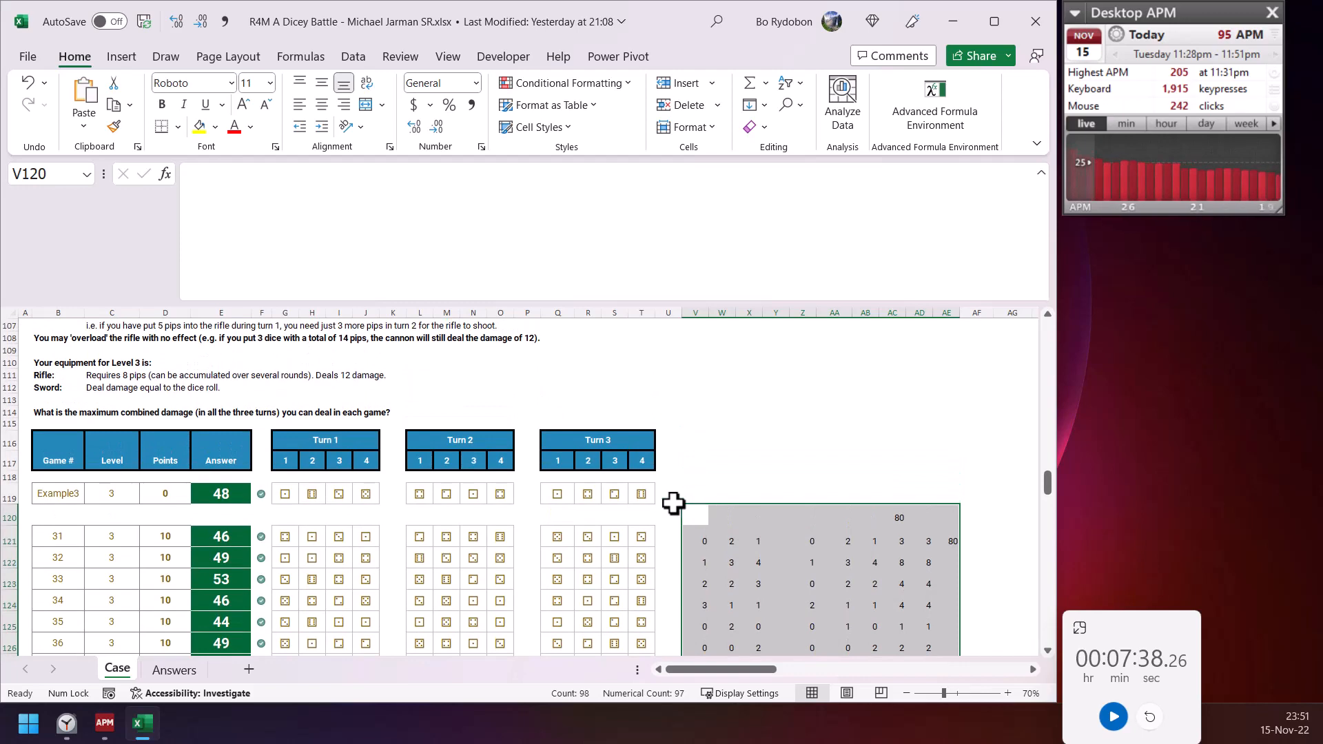
{"action": "scroll", "coordinate": [365, 423], "scroll_direction": "up", "scroll_amount": 1}
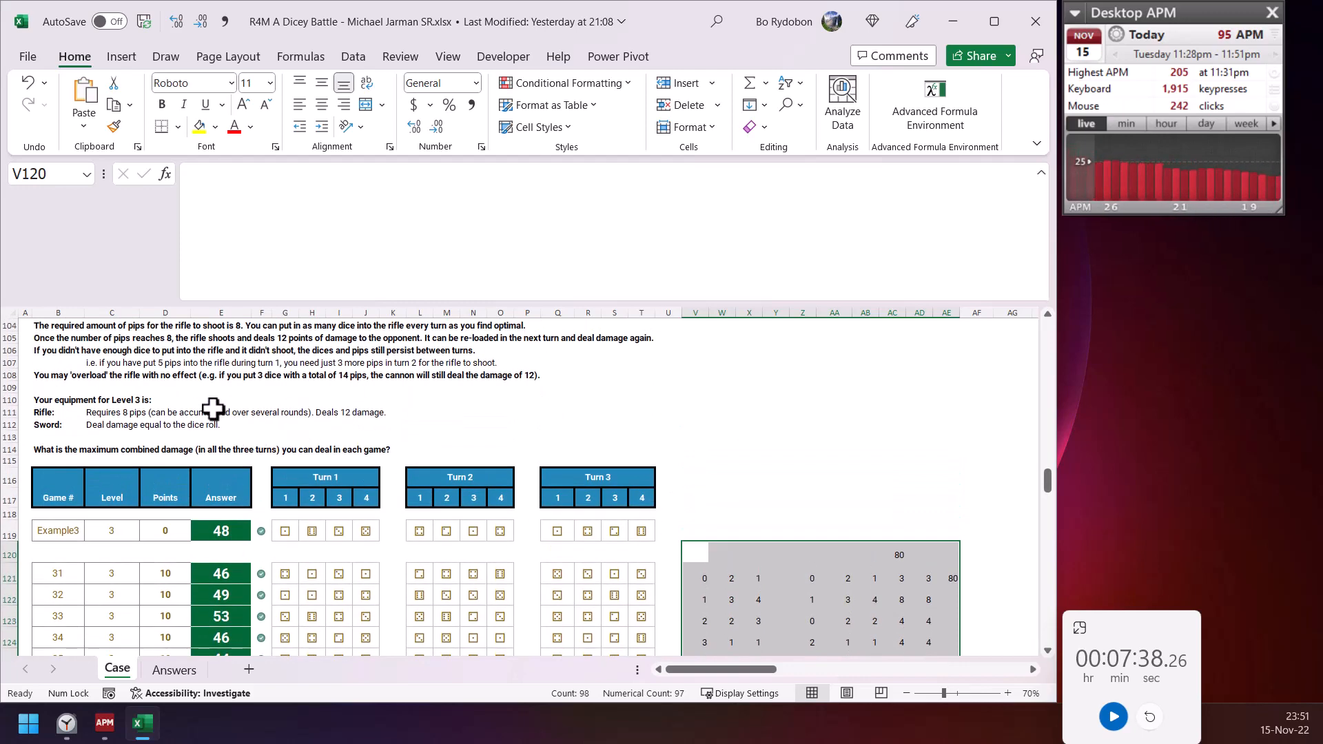
{"action": "scroll", "coordinate": [213, 409], "scroll_direction": "down", "scroll_amount": 3}
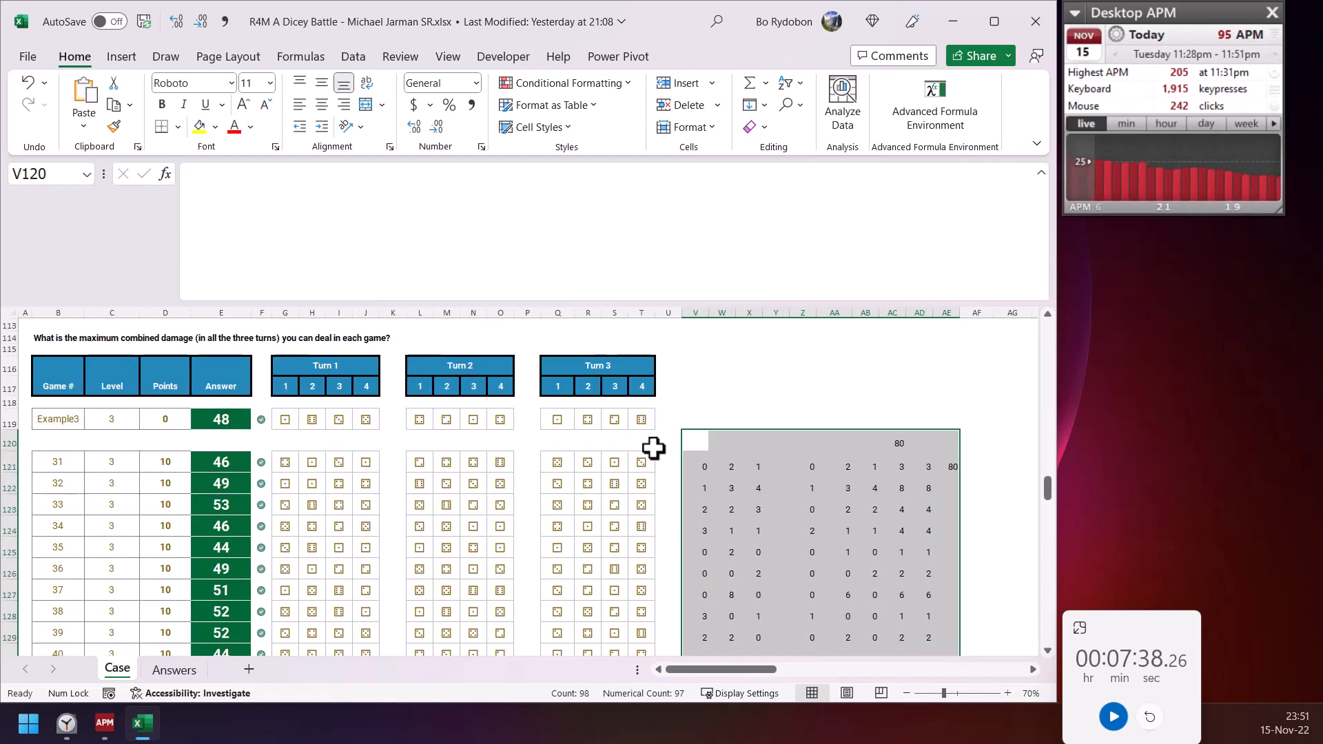
{"action": "scroll", "coordinate": [653, 449], "scroll_direction": "down", "scroll_amount": 2}
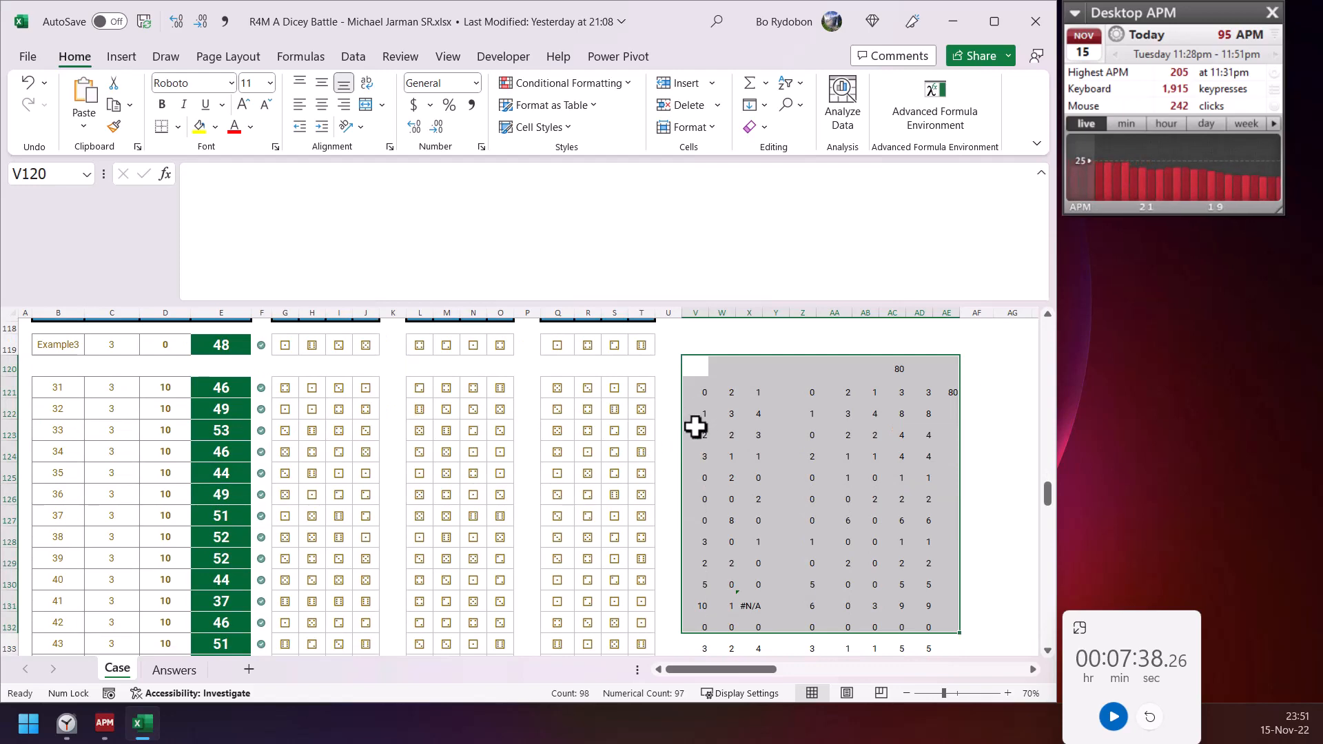
{"action": "scroll", "coordinate": [684, 416], "scroll_direction": "down", "scroll_amount": 2}
{"action": "scroll", "coordinate": [684, 416], "scroll_direction": "up", "scroll_amount": 1}
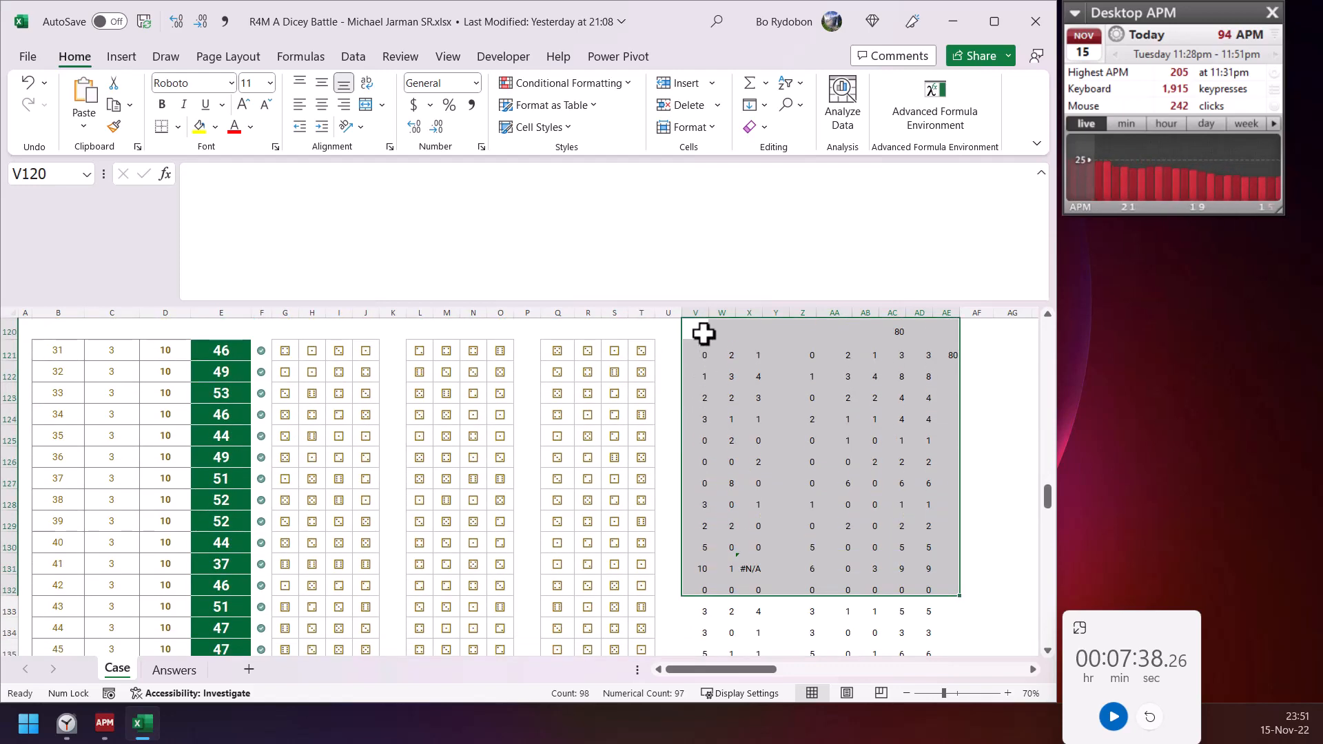
- Insert cells over W120:AG140 beside the Level 3 games, shifting the scratch calculations to the right
{"action": "left_click_drag", "start_coordinate": [703, 331], "coordinate": [948, 546]}
{"action": "left_click", "coordinate": [948, 547]}
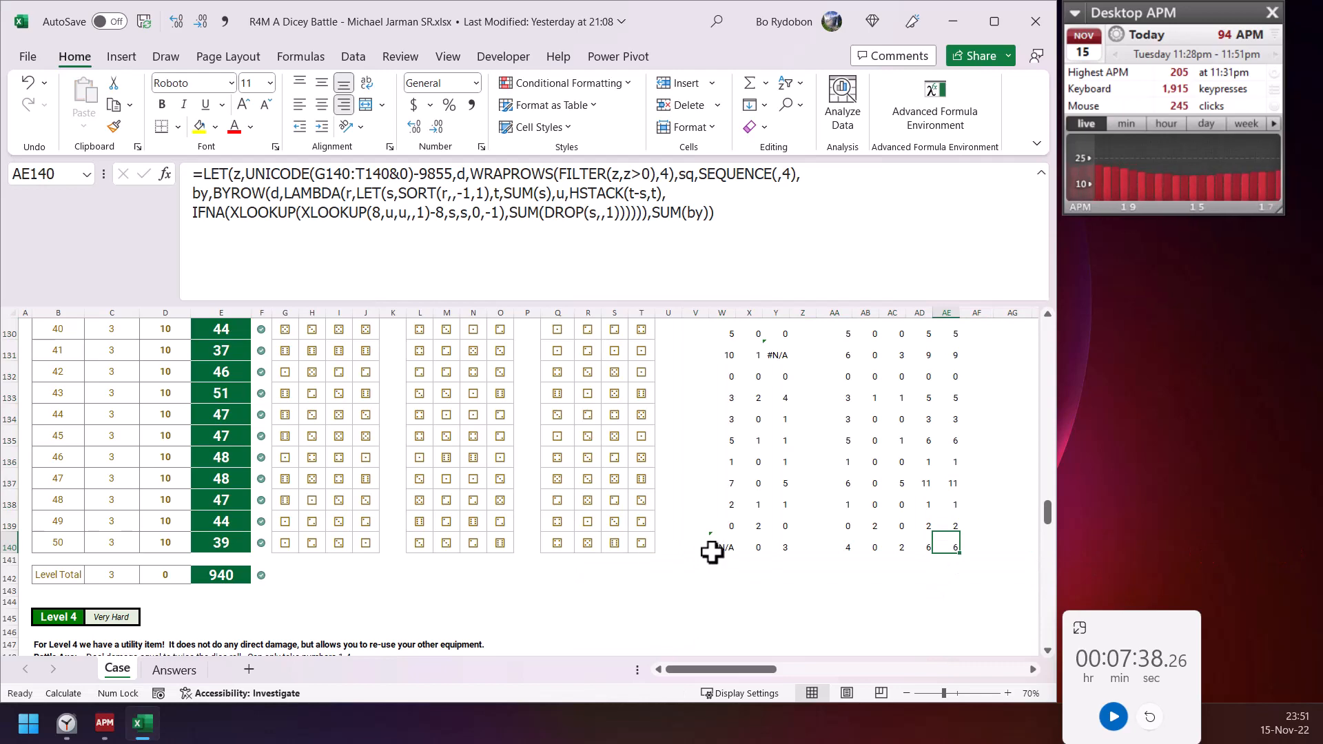
{"action": "left_click", "coordinate": [712, 551]}
{"action": "left_click_drag", "start_coordinate": [717, 546], "coordinate": [997, 337]}
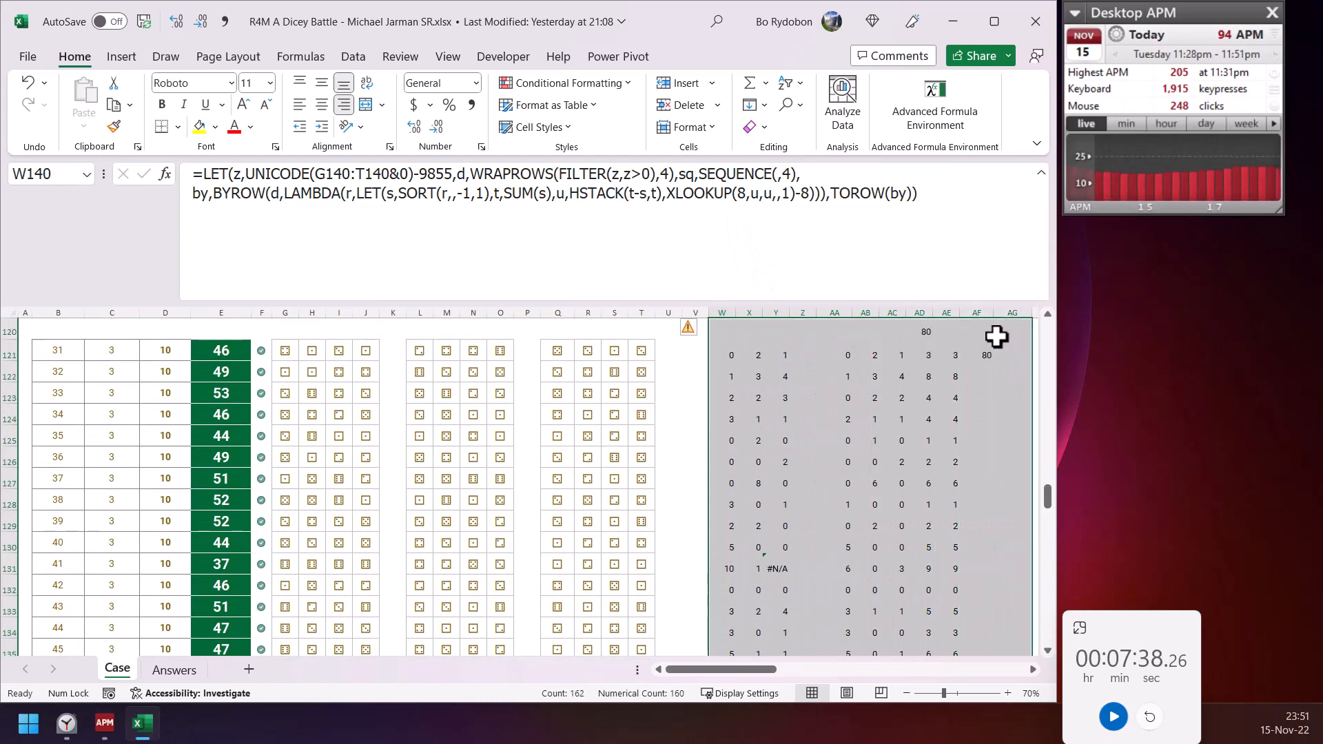
{"action": "key", "text": "ctrl+plus"}
{"action": "key", "text": "Return"}
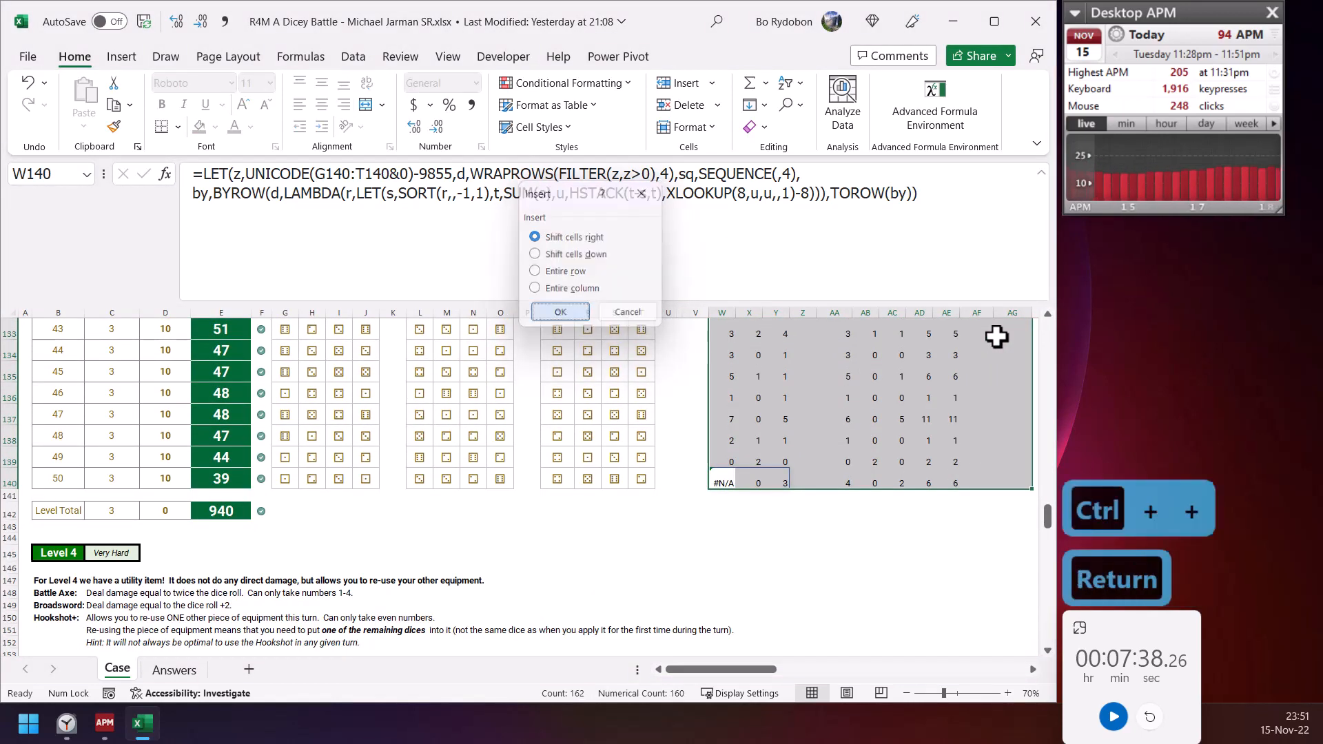
{"action": "scroll", "coordinate": [776, 499], "scroll_direction": "up", "scroll_amount": 5}
{"action": "scroll", "coordinate": [755, 514], "scroll_direction": "up", "scroll_amount": 5}
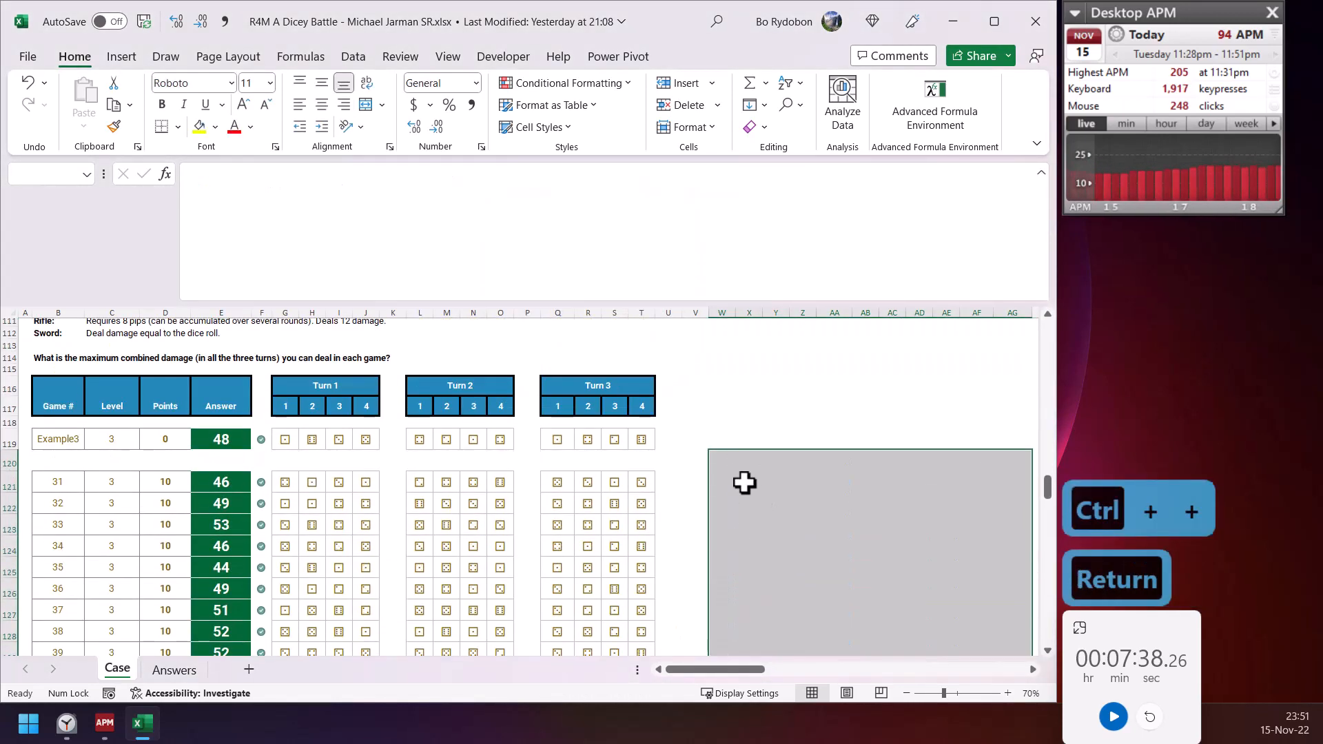
- Copy the full text of the Level 3 LET formula in answer cell E121 and paste it into V121
{"action": "scroll", "coordinate": [714, 473], "scroll_direction": "down", "scroll_amount": 3}
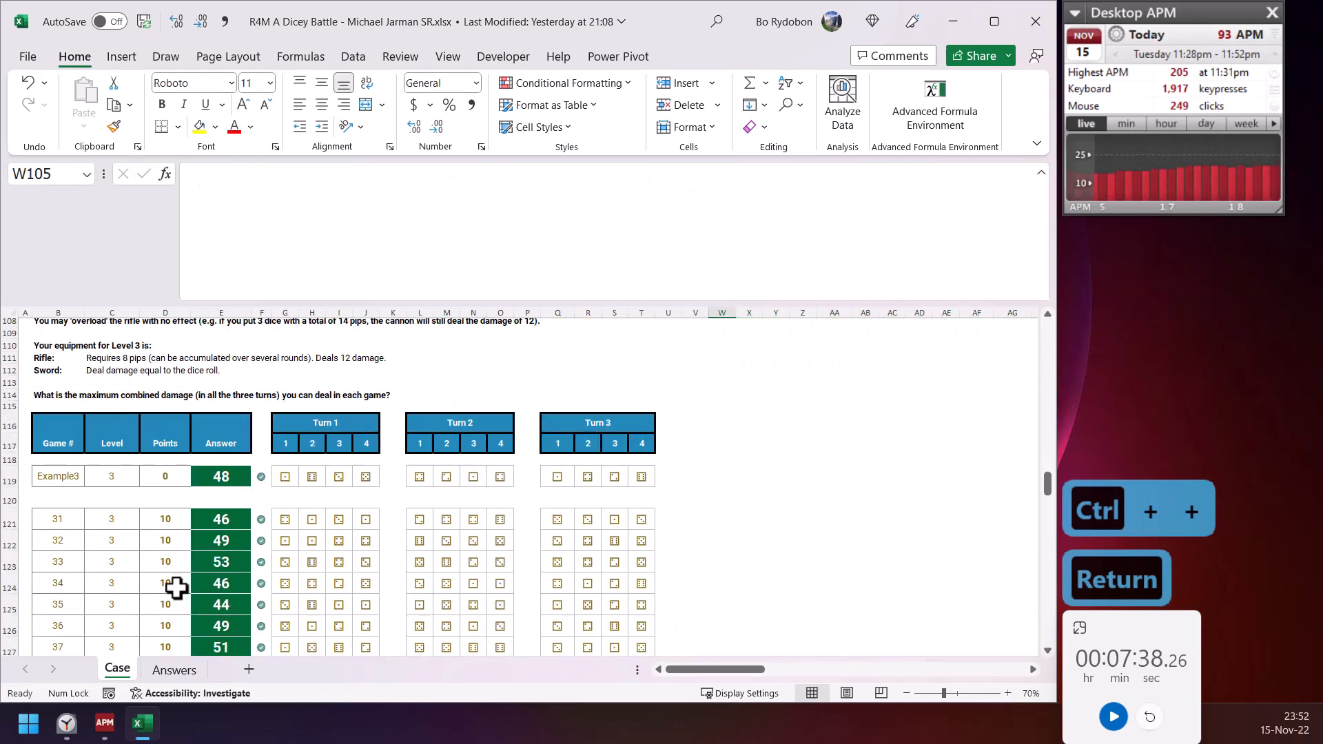
{"action": "left_click", "coordinate": [220, 518]}
{"action": "left_click_drag", "start_coordinate": [685, 212], "coordinate": [131, 138]}
{"action": "key", "text": "ctrl+c"}
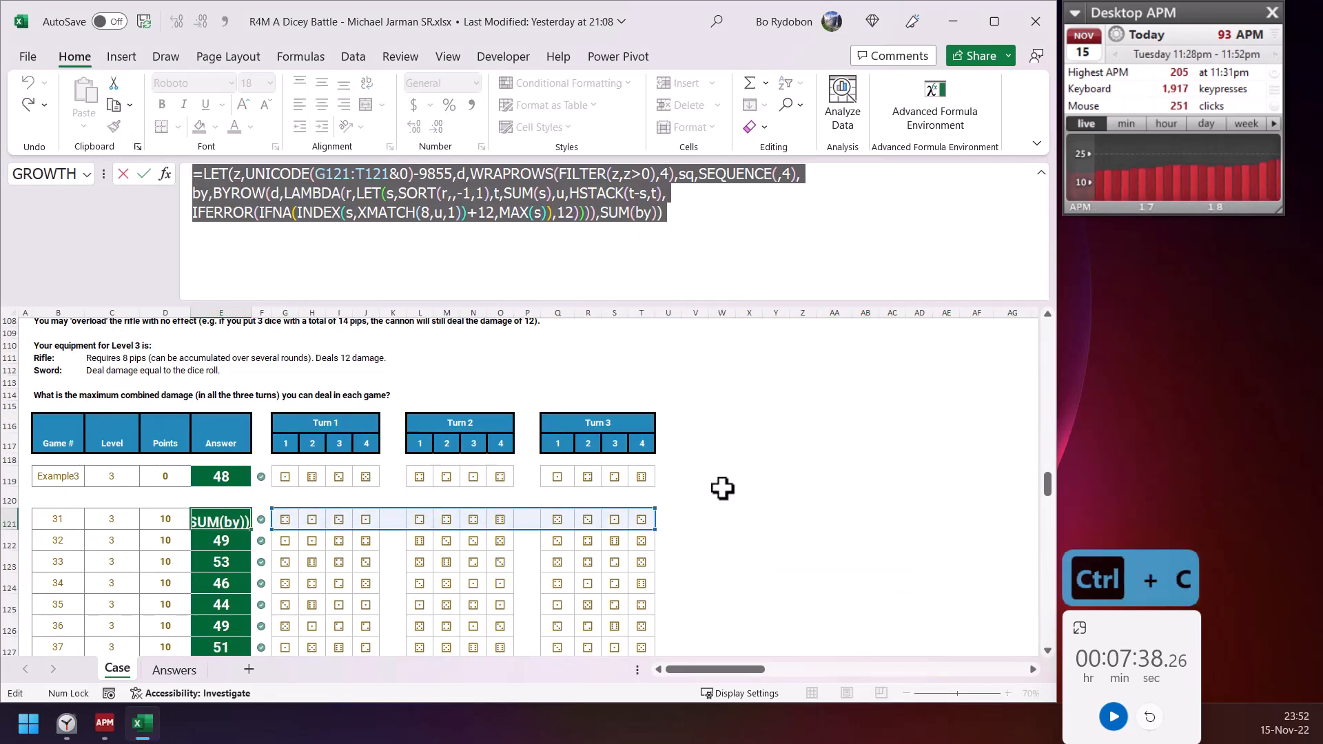
{"action": "key", "text": "Escape"}
{"action": "left_click", "coordinate": [691, 520]}
{"action": "key", "text": "ctrl+v"}
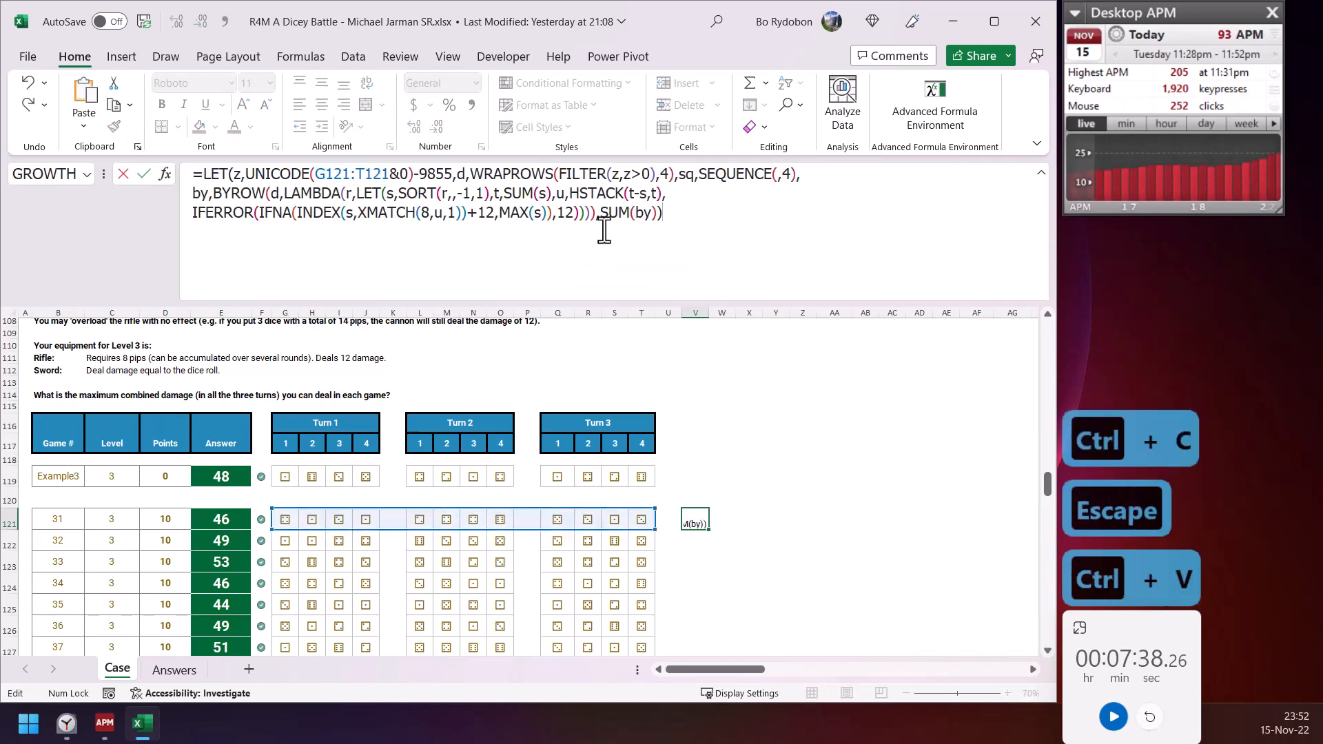
- Replace the final SUM in the V121 LET formula with TOROW so it returns the by values as one row
{"action": "double_click", "coordinate": [615, 213]}
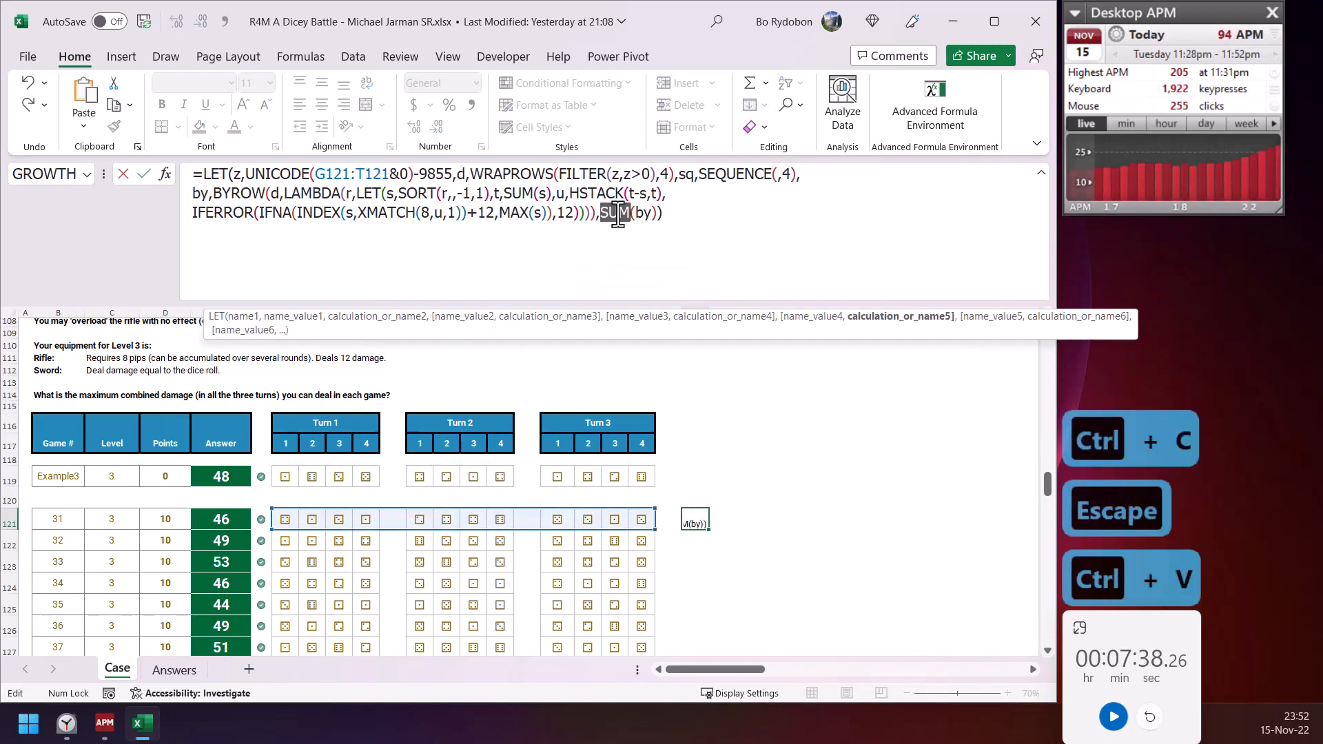
{"action": "type", "text": "tor"}
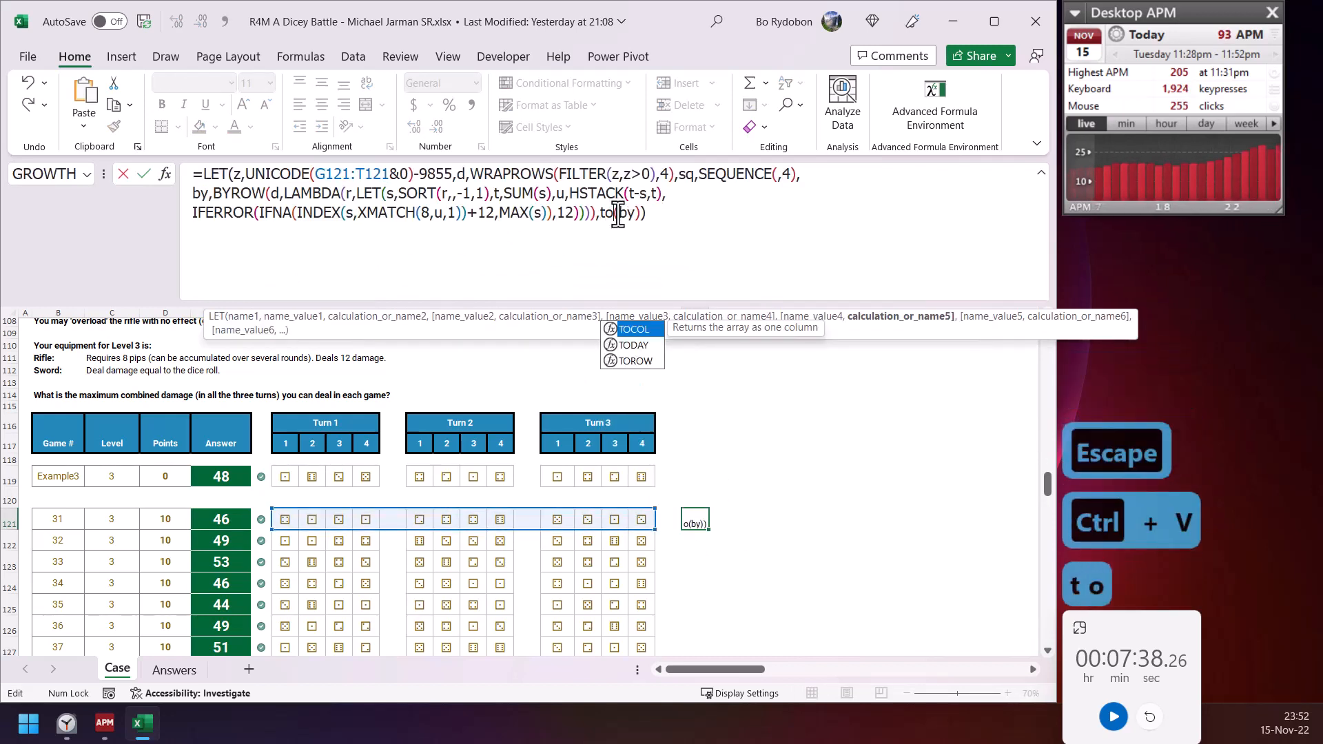
{"action": "type", "text": "ow"}
{"action": "key", "text": "Return"}
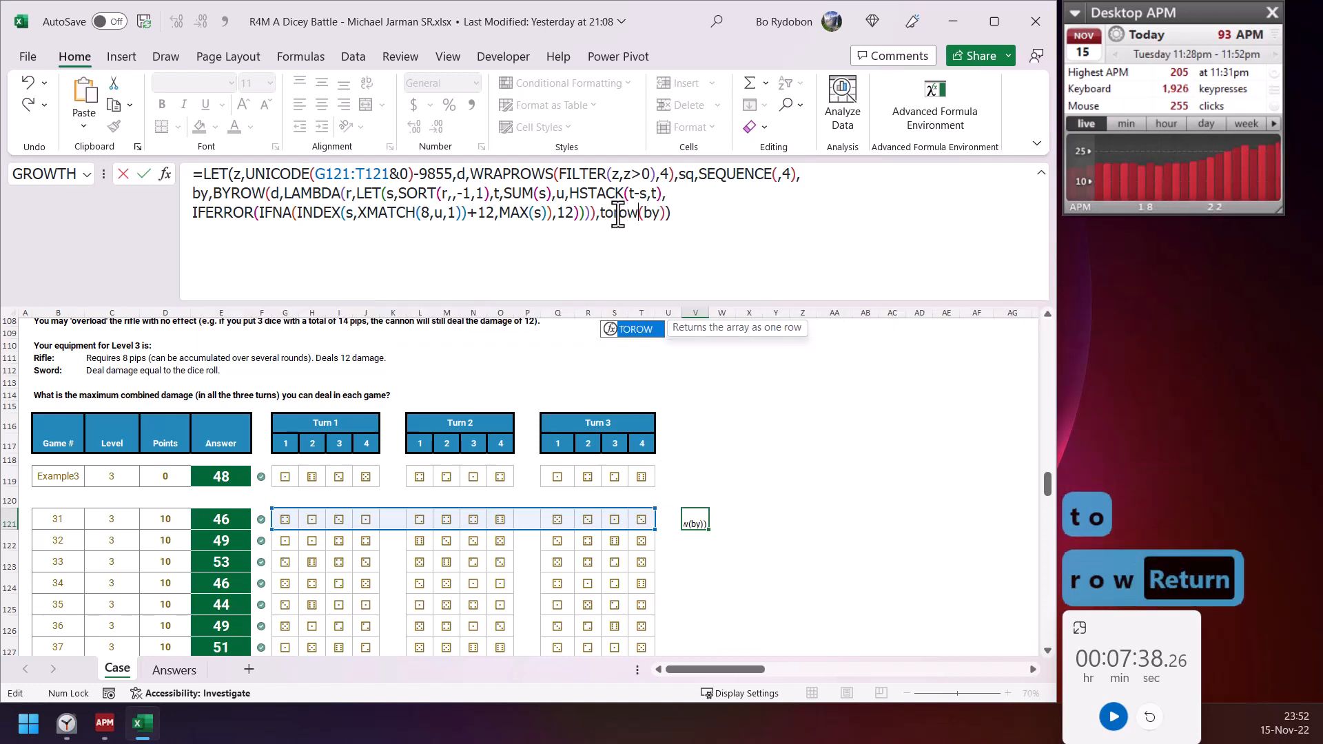
{"action": "key", "text": "Up"}
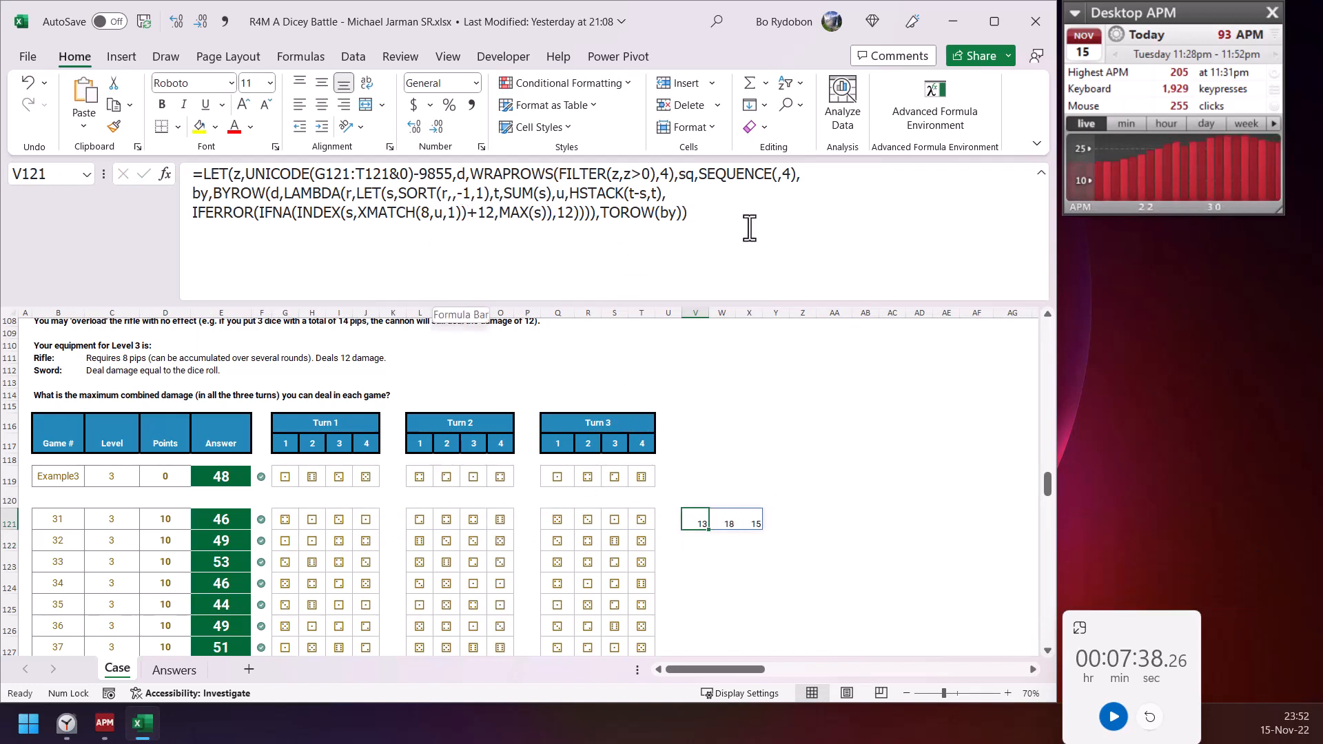
- Copy the V121 LET formula text into Y121 and change its final output to d
{"action": "left_click_drag", "start_coordinate": [749, 228], "coordinate": [143, 172]}
{"action": "key", "text": "ctrl+c"}
{"action": "key", "text": "Escape"}
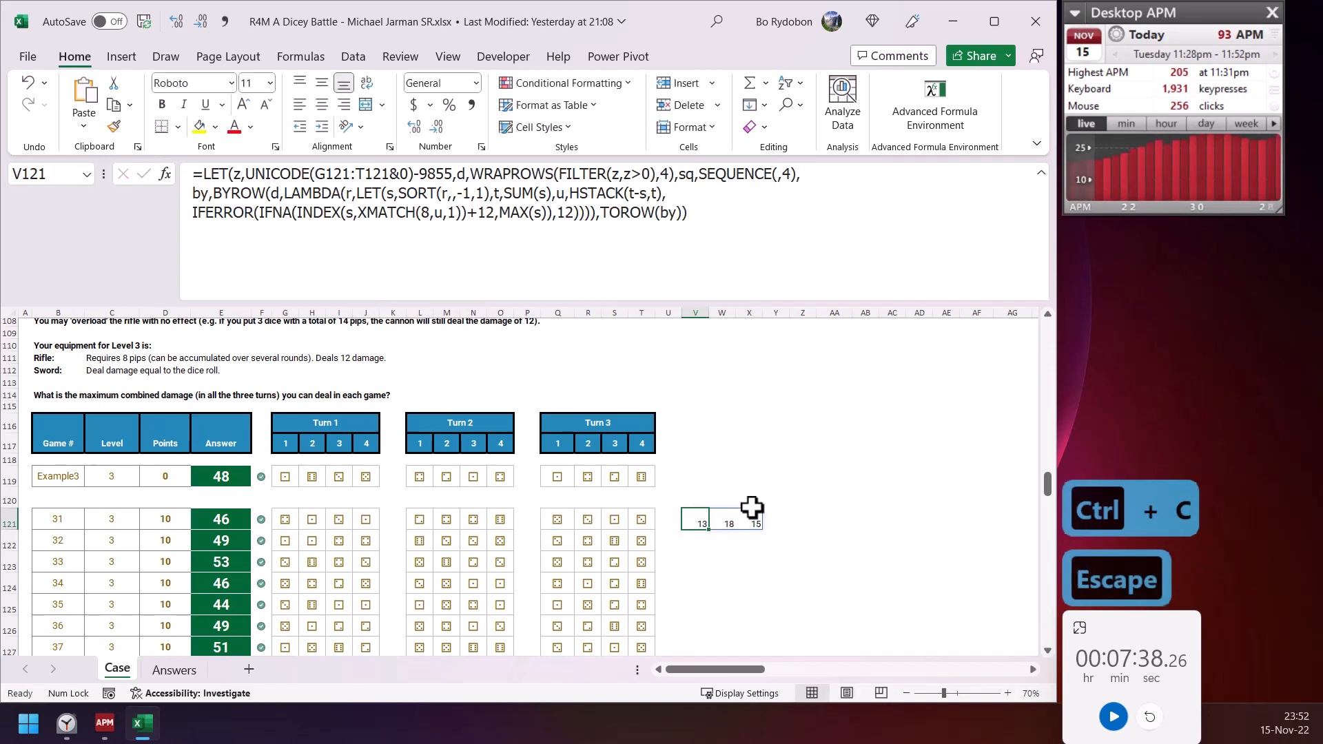
{"action": "left_click", "coordinate": [787, 522]}
{"action": "left_click", "coordinate": [588, 260]}
{"action": "key", "text": "ctrl+v"}
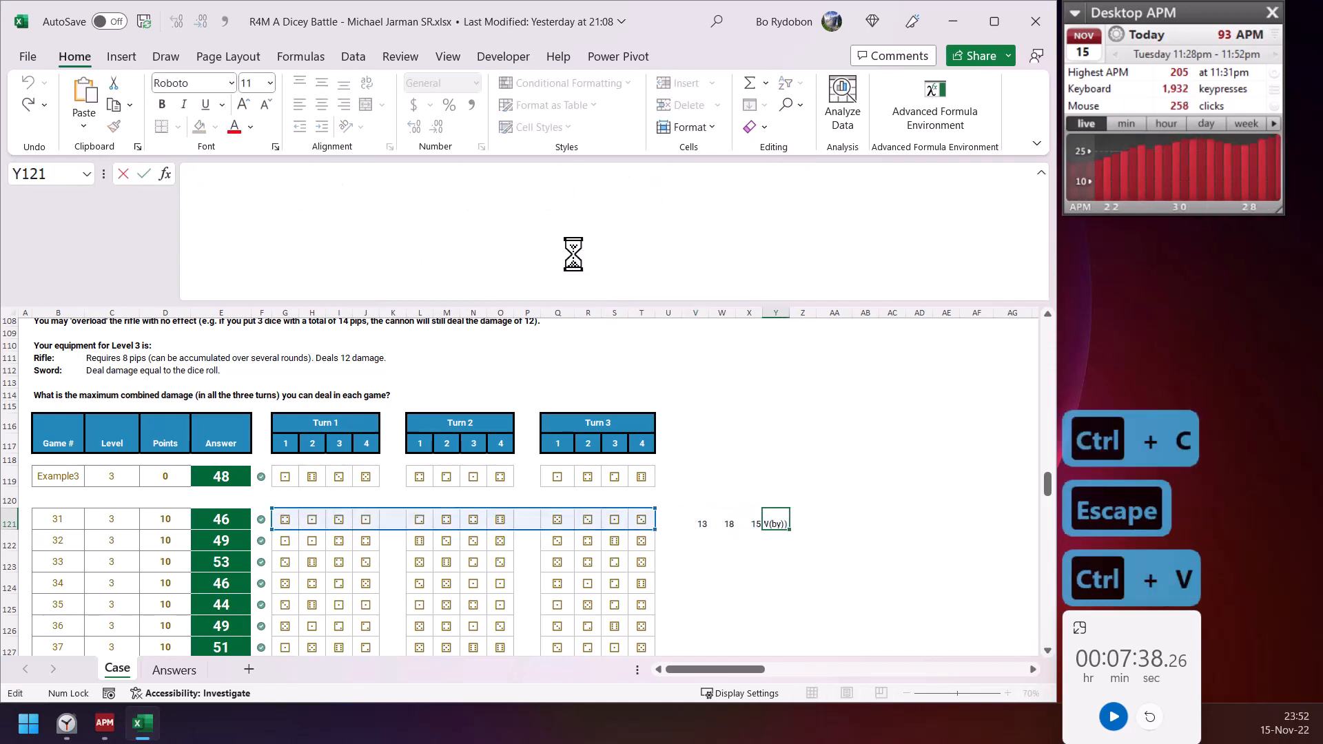
{"action": "left_click", "coordinate": [617, 219]}
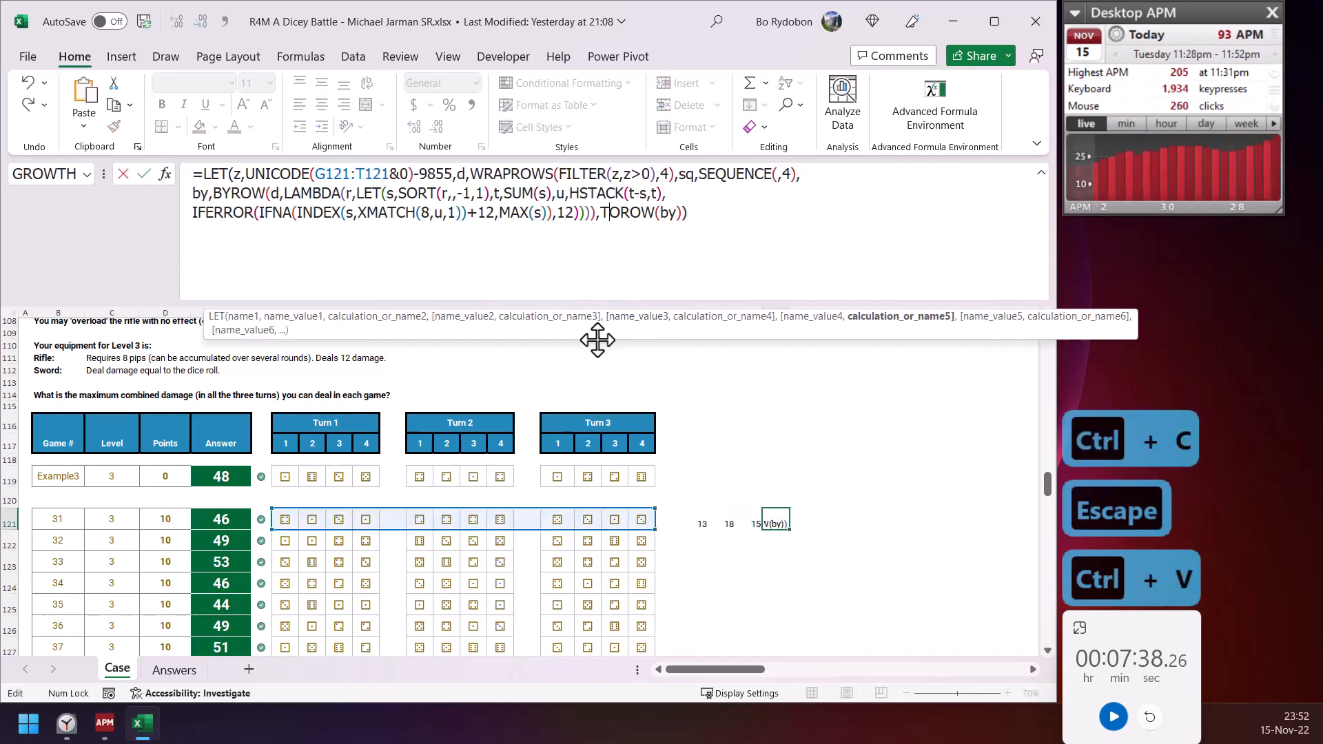
{"action": "left_click", "coordinate": [908, 328]}
{"action": "type", "text": "d"}
{"action": "key", "text": "Return"}
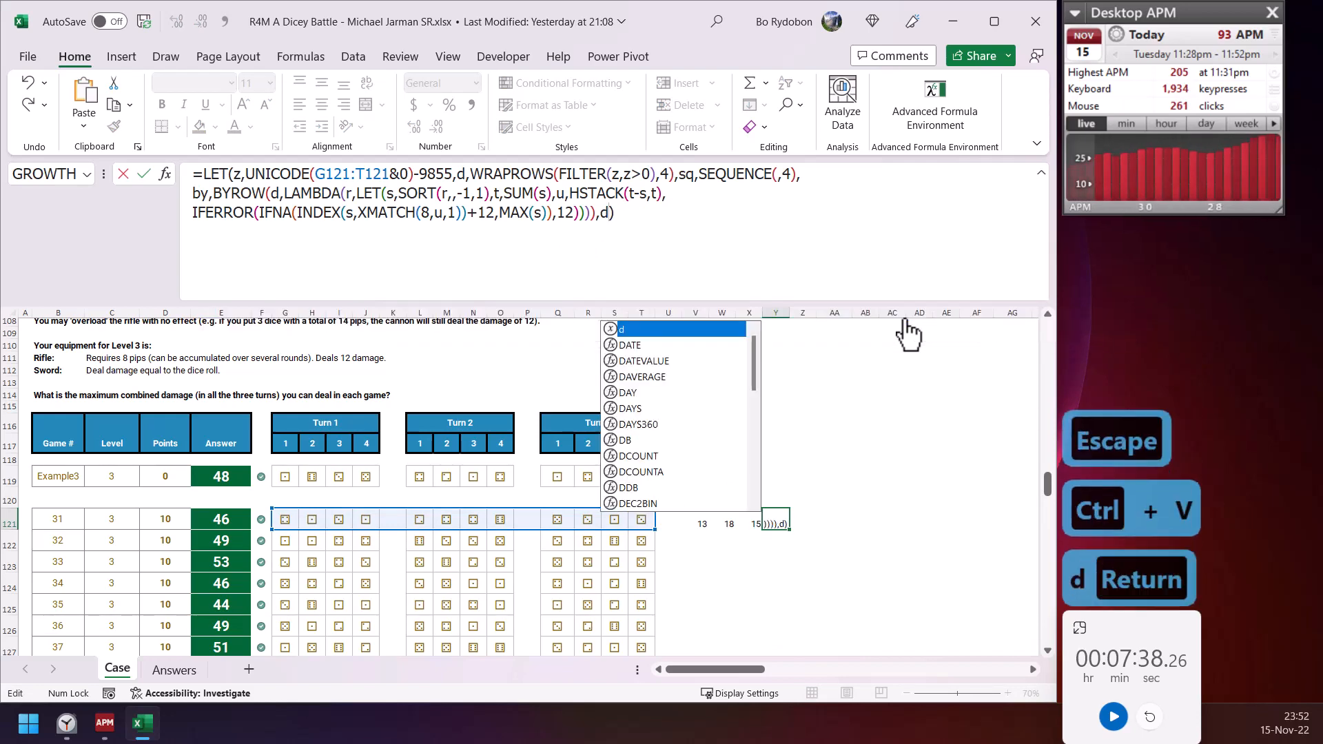
{"action": "key", "text": "Up"}
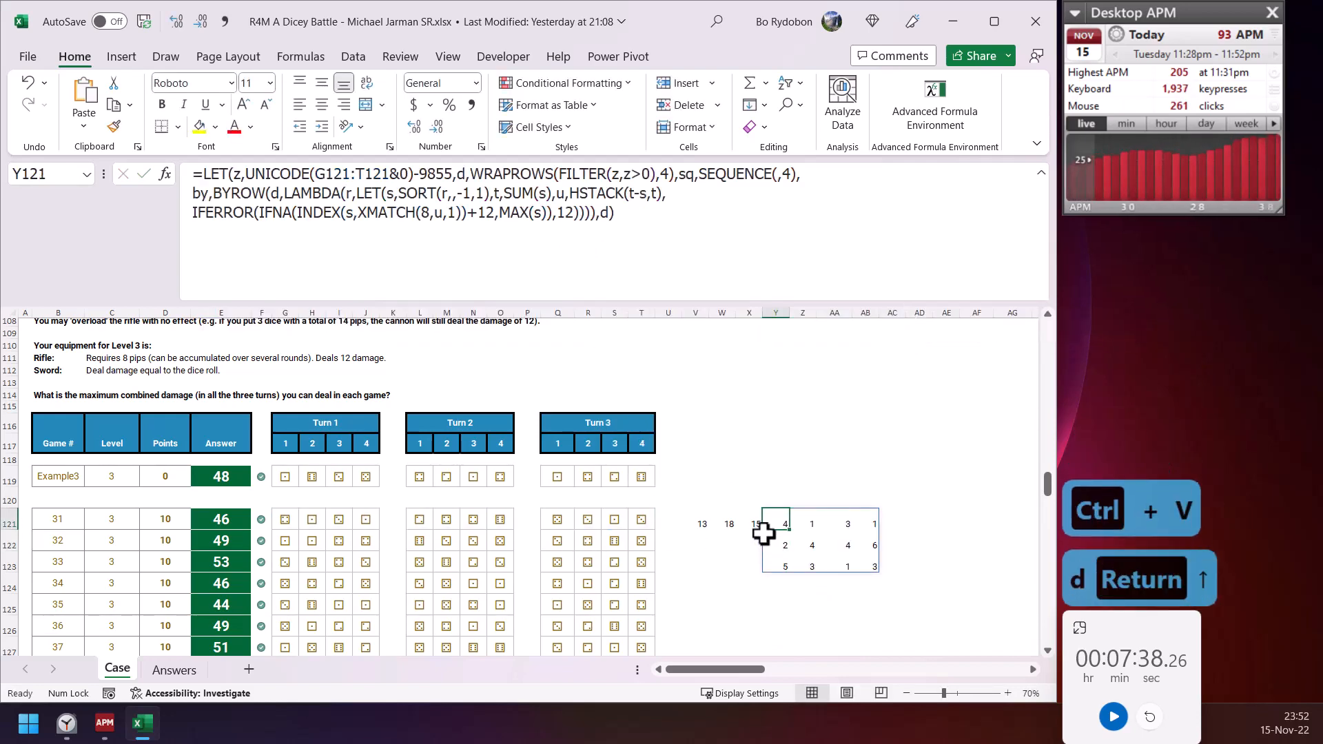
- Examine each turn's row of the dice array spilled from Y121 and copy its LET formula text
{"action": "left_click_drag", "start_coordinate": [775, 528], "coordinate": [872, 527]}
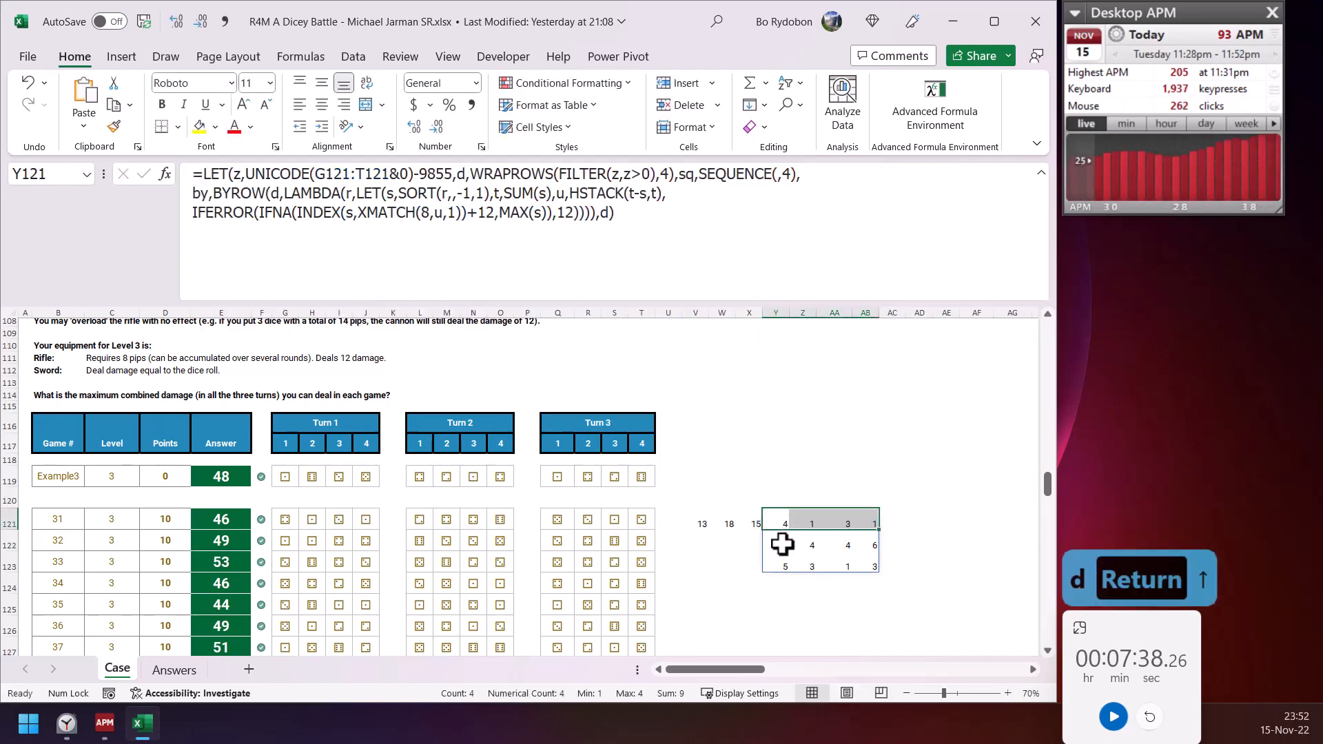
{"action": "left_click_drag", "start_coordinate": [781, 544], "coordinate": [890, 563]}
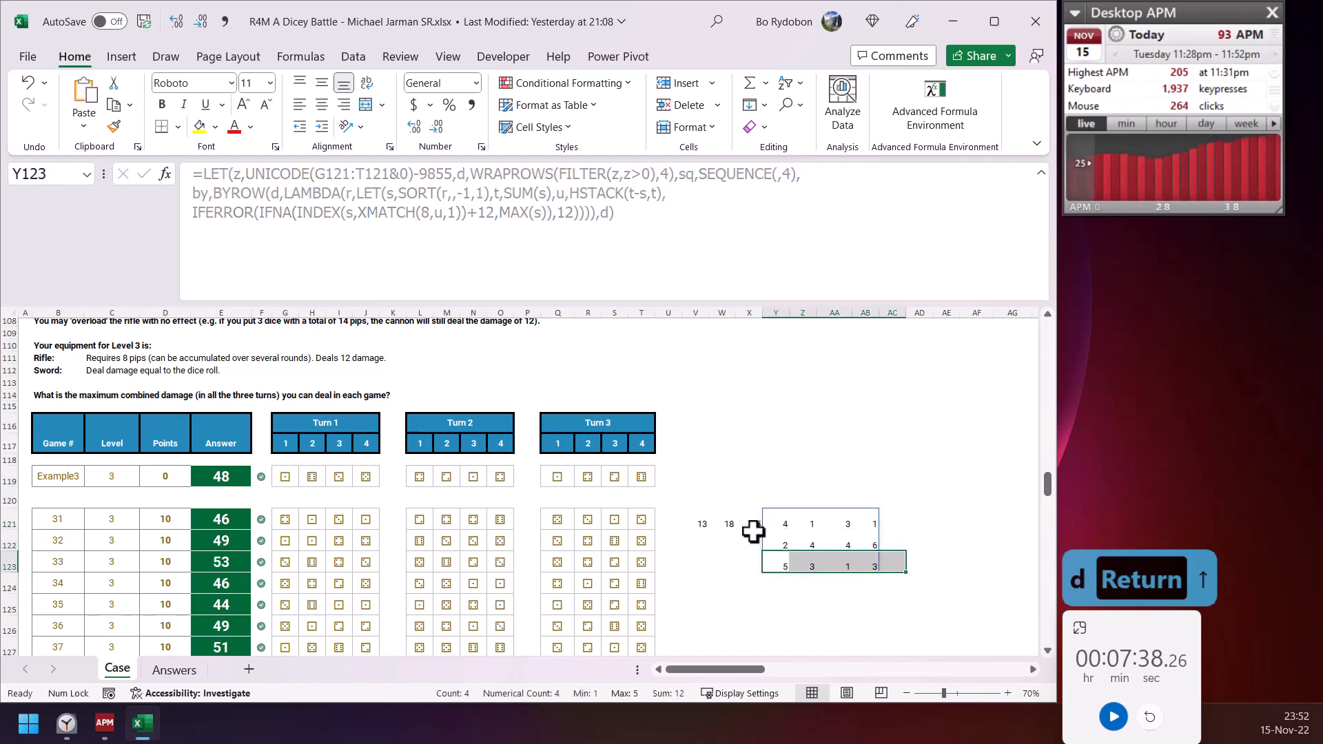
{"action": "left_click", "coordinate": [792, 524]}
{"action": "left_click", "coordinate": [775, 524]}
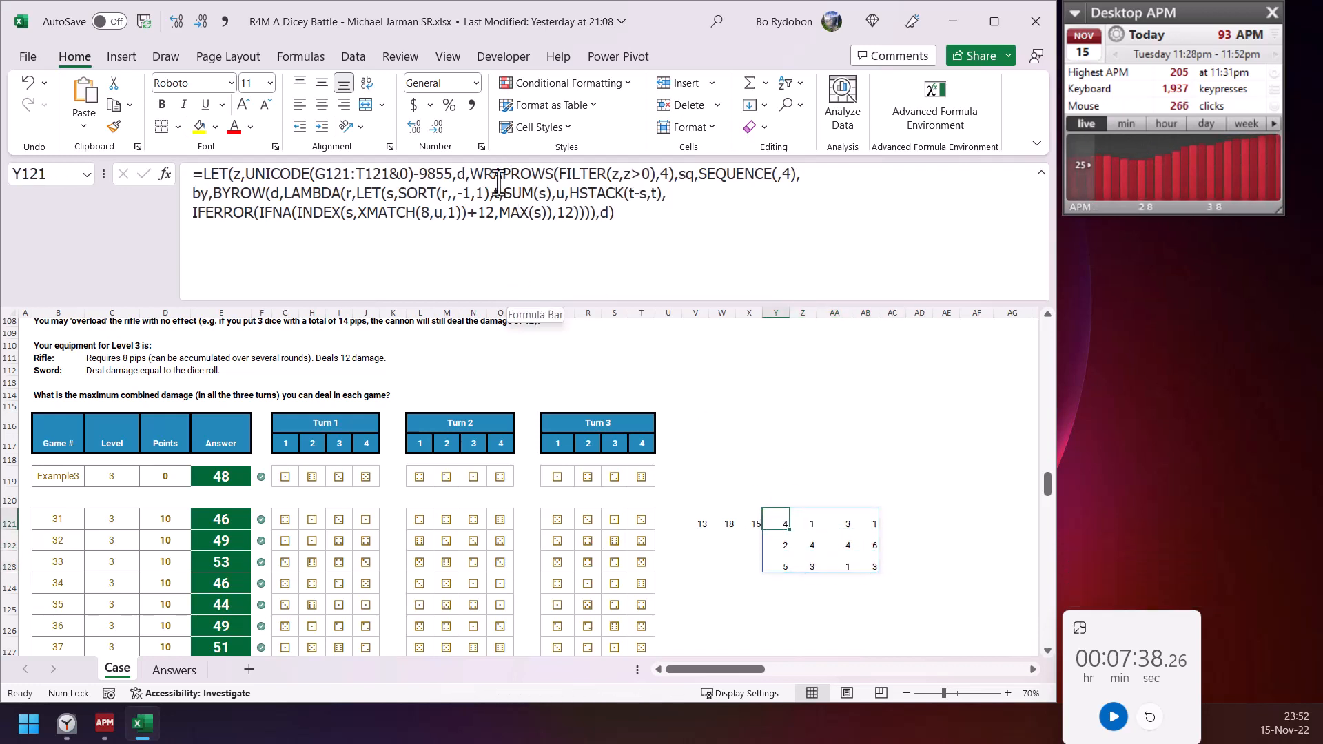
{"action": "triple_click", "coordinate": [579, 204]}
{"action": "key", "text": "ctrl+c"}
{"action": "key", "text": "Escape"}
{"action": "left_click", "coordinate": [888, 526]}
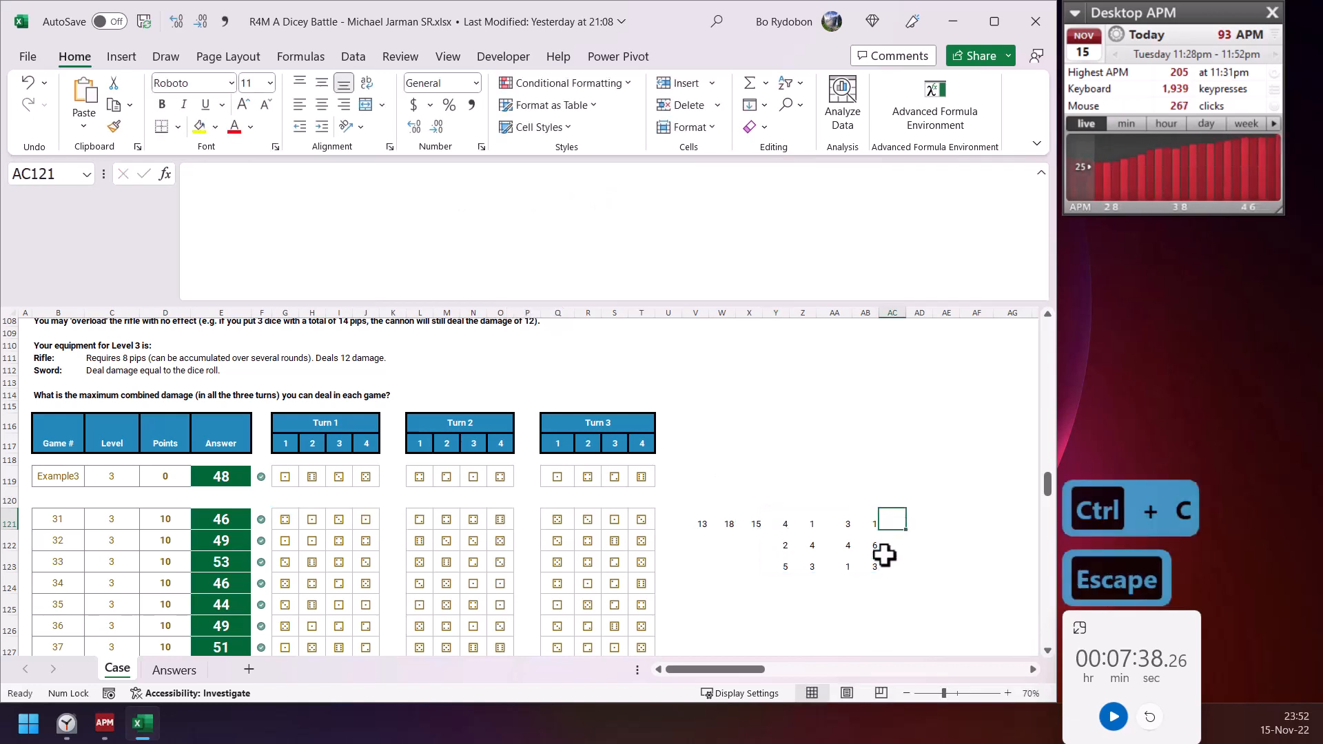
{"action": "scroll", "coordinate": [750, 675], "scroll_direction": "right", "scroll_amount": 3}
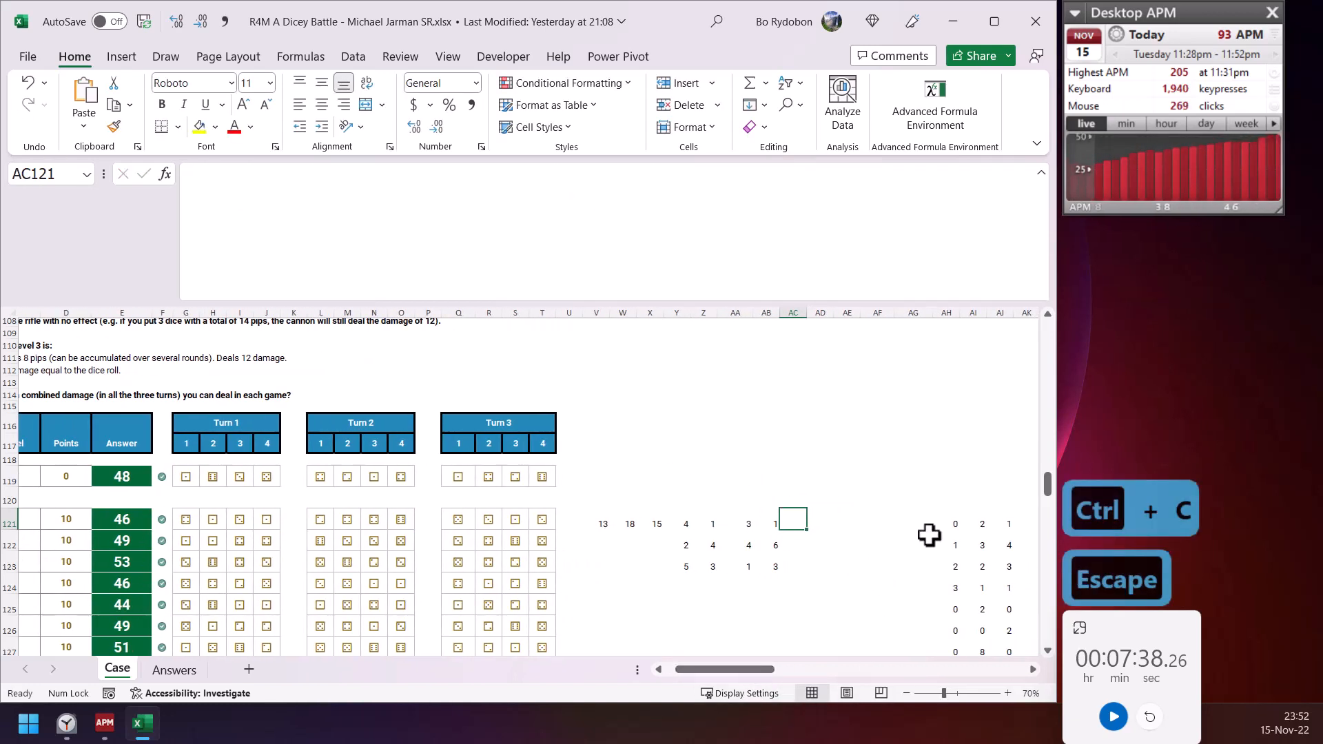
- Clear the TOROW result in V121:X121 and move the dice array formula from Y121 to V121
{"action": "left_click", "coordinate": [609, 525]}
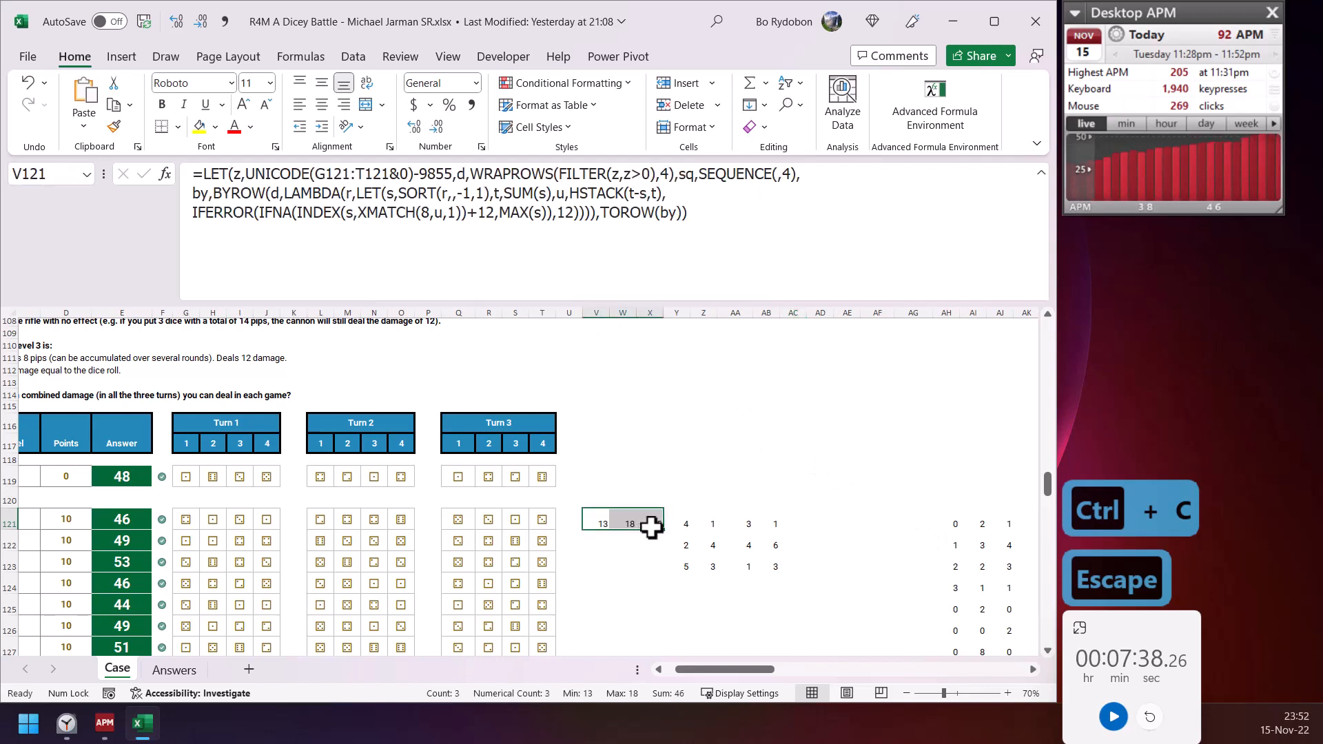
{"action": "key", "text": "Delete"}
{"action": "left_click", "coordinate": [675, 518]}
{"action": "left_click_drag", "start_coordinate": [676, 514], "coordinate": [594, 511]}
- Copy the full text of the LET formula in V121
{"action": "left_click_drag", "start_coordinate": [629, 220], "coordinate": [193, 173]}
{"action": "key", "text": "ctrl+c"}
{"action": "key", "text": "Escape"}
{"action": "left_click", "coordinate": [703, 518]}
{"action": "left_click", "coordinate": [558, 207]}
{"action": "key", "text": "ctrl+v"}
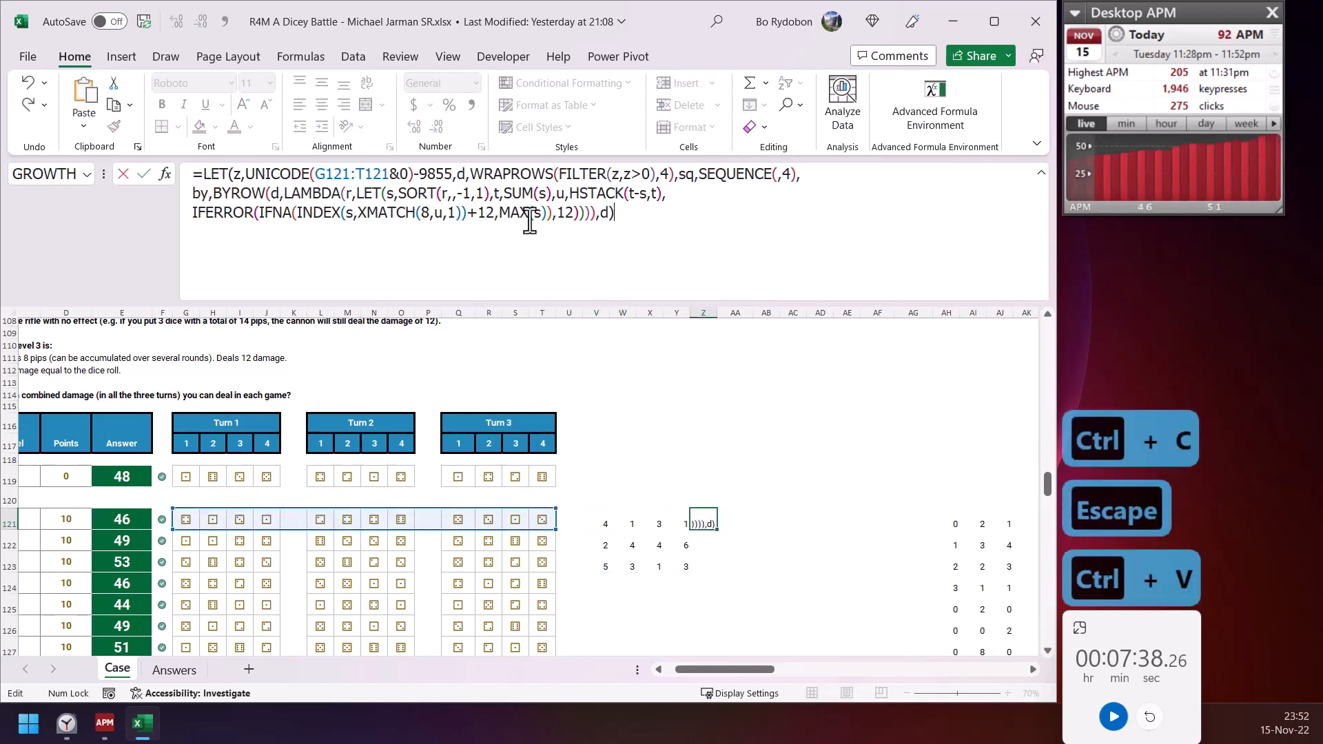
{"action": "left_click", "coordinate": [418, 195]}
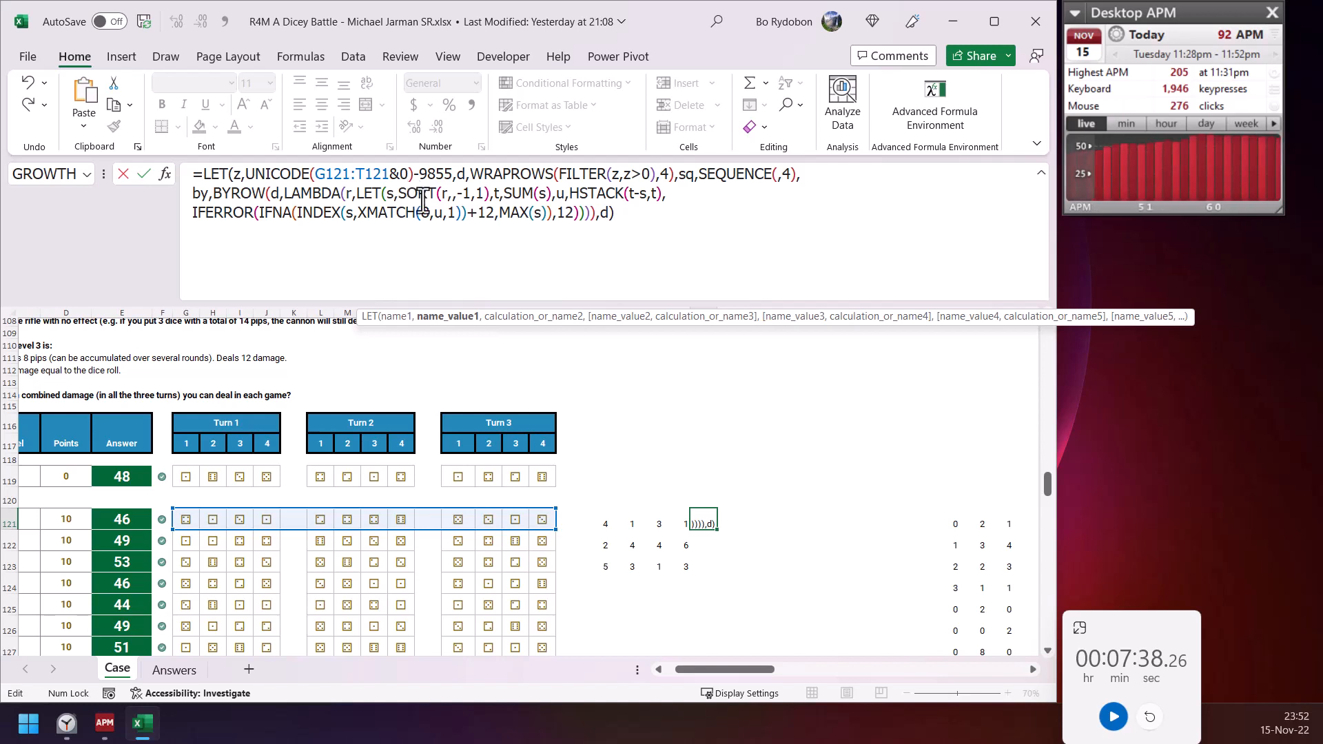
{"action": "key", "text": "Escape"}
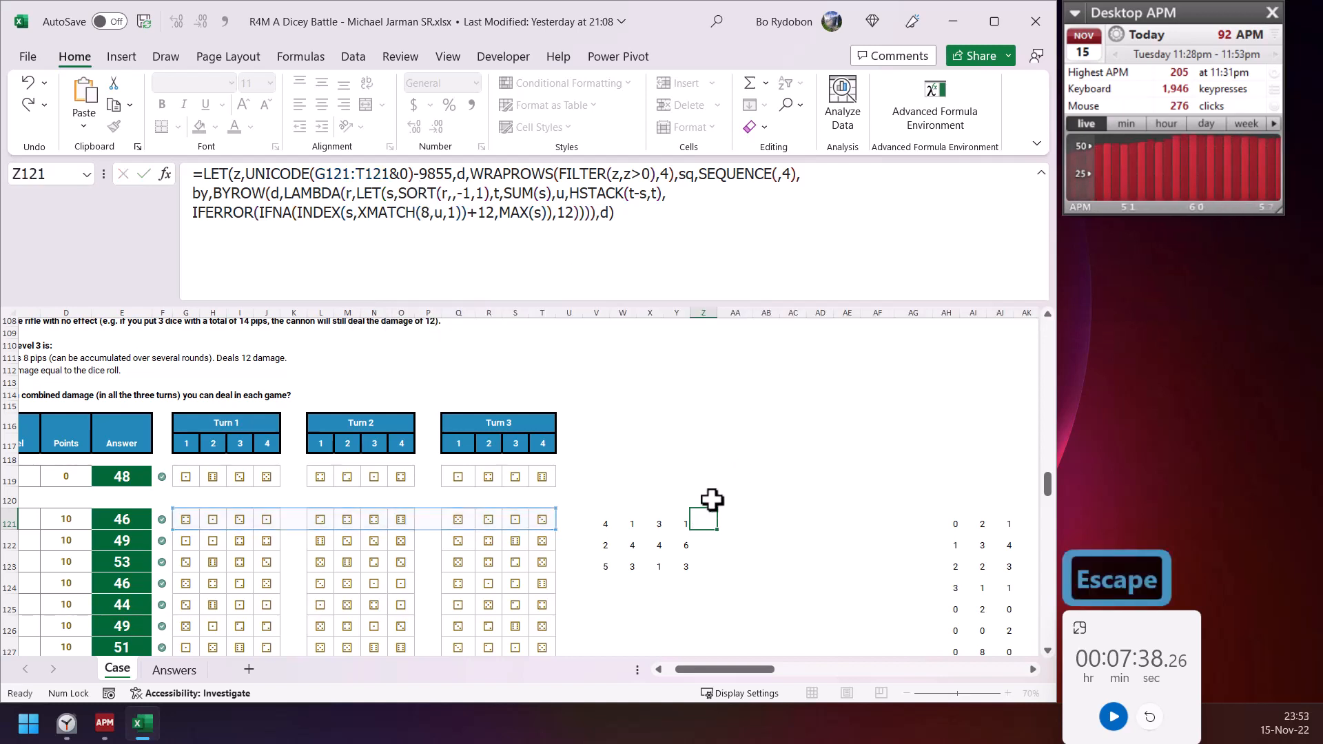
- Paste the LET formula into Z120 and change its final output from d to SUM(by)
{"action": "left_click", "coordinate": [704, 499]}
{"action": "key", "text": "ctrl+v"}
{"action": "key", "text": "Return"}
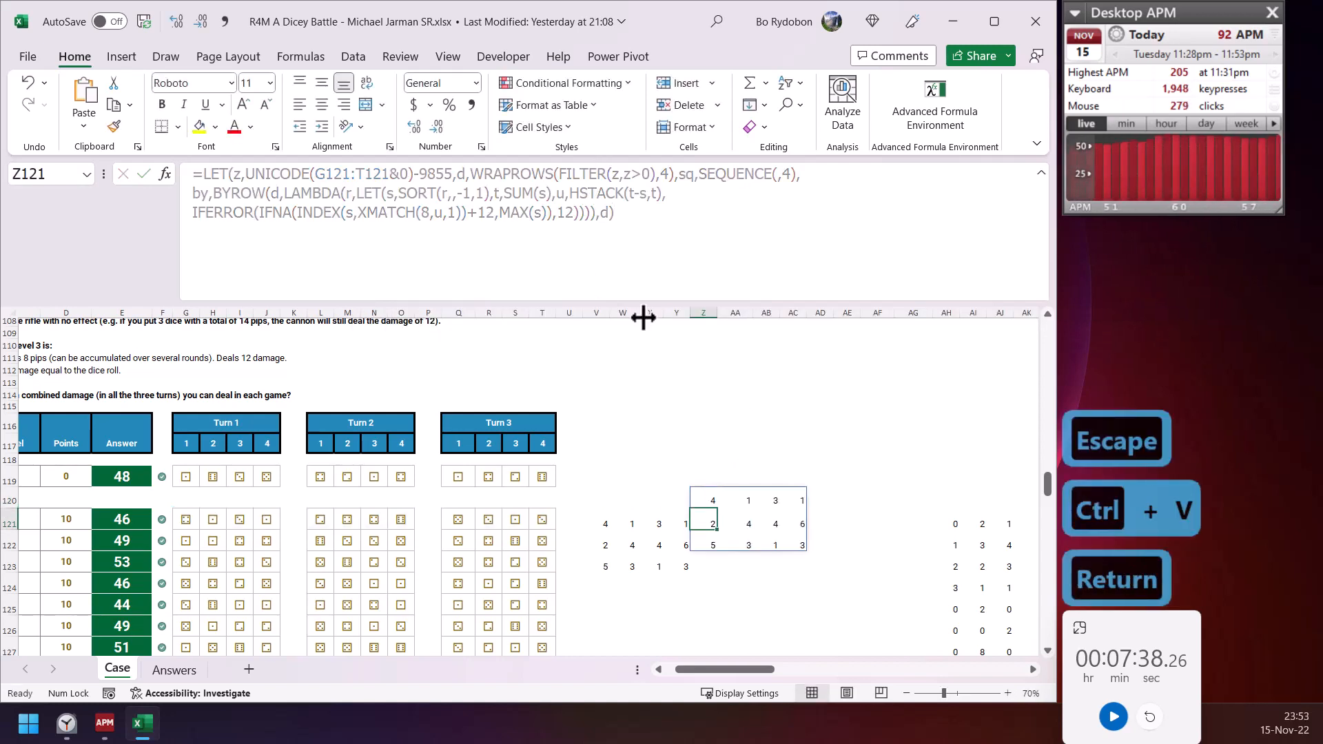
{"action": "left_click", "coordinate": [606, 216]}
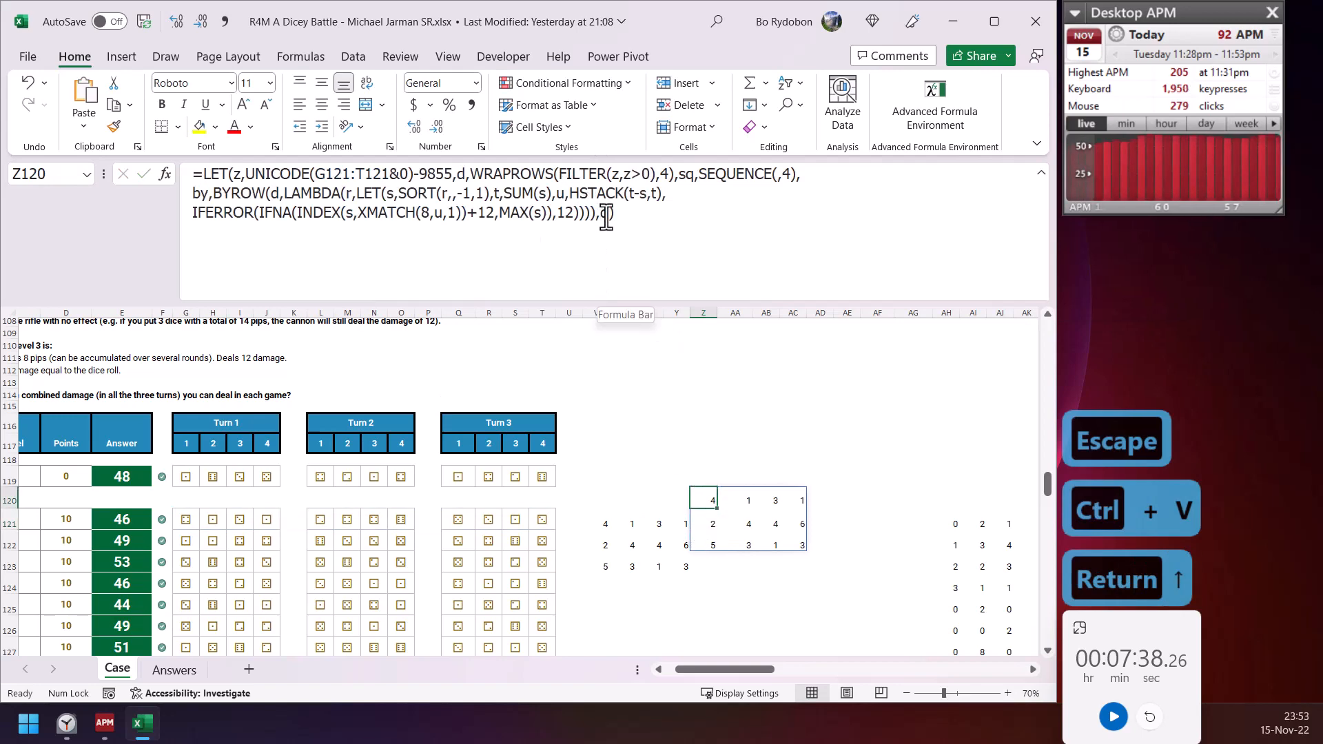
{"action": "type", "text": "sum"}
{"action": "key", "text": "Tab"}
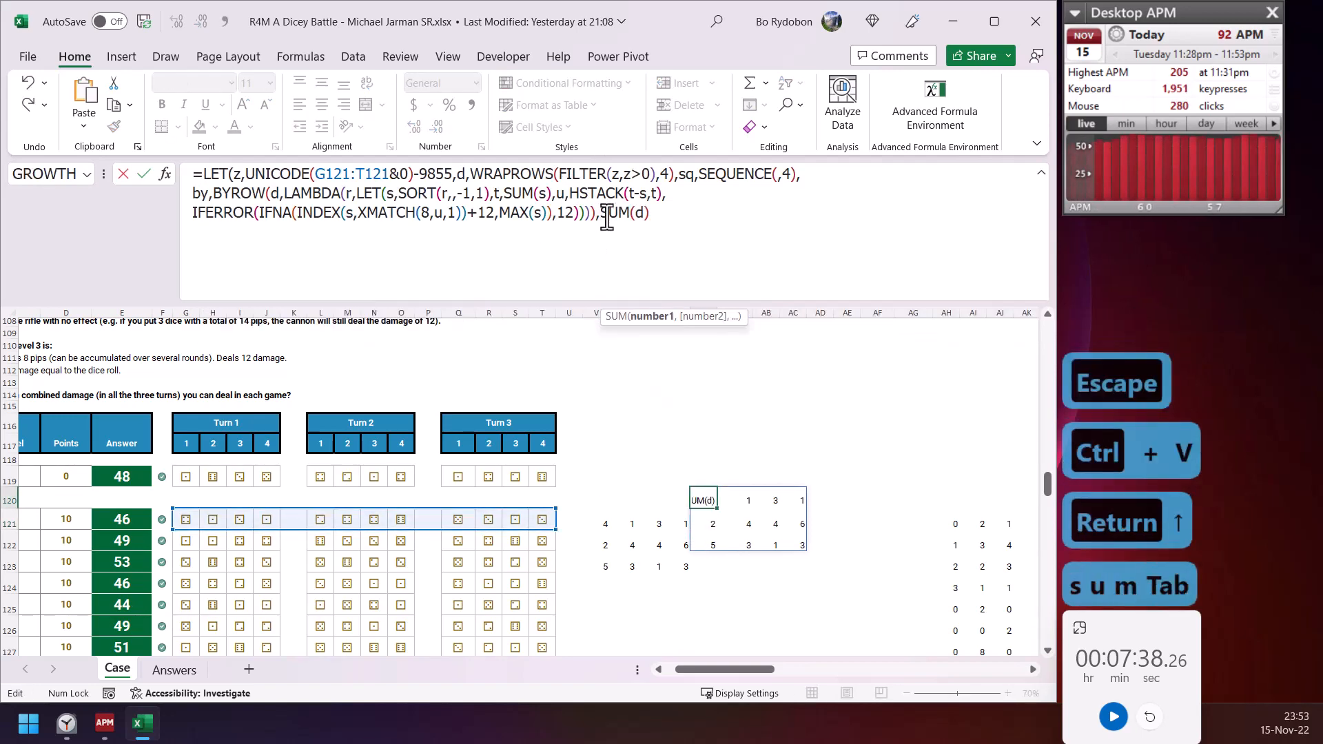
{"action": "type", "text": "by)"}
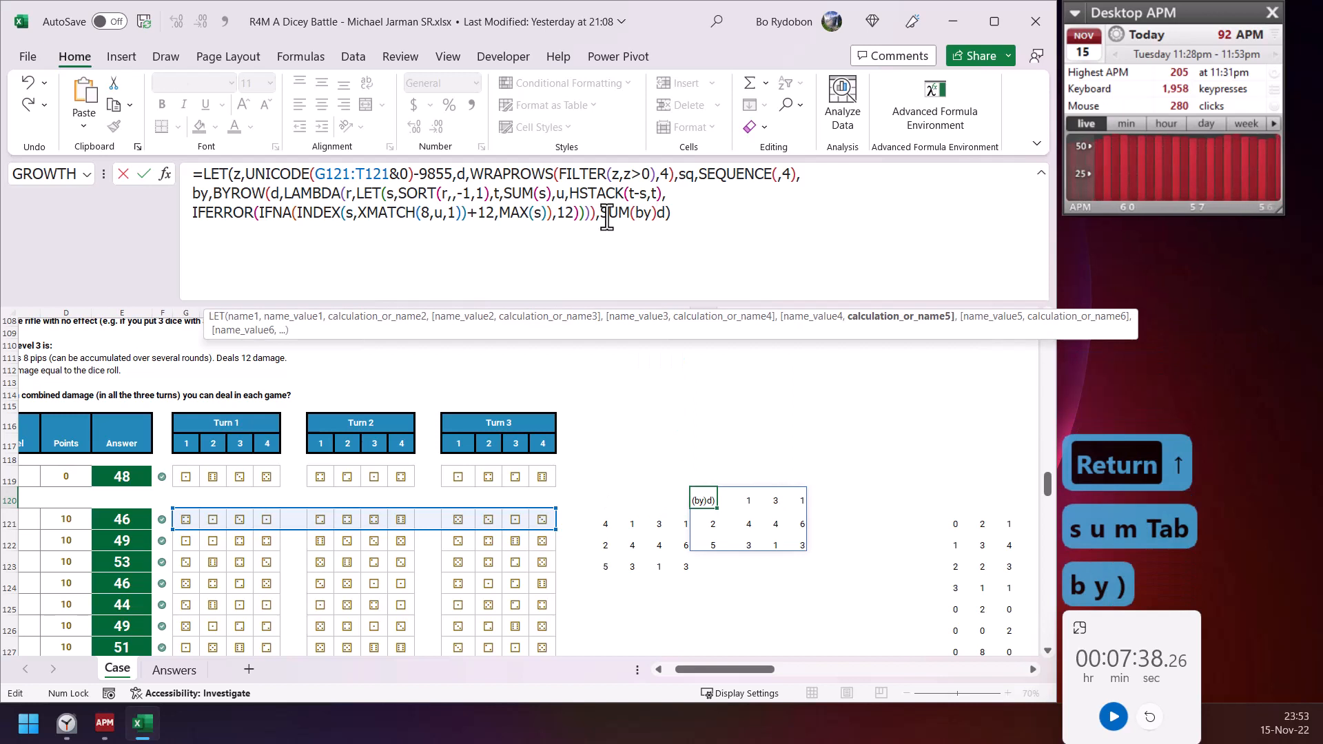
{"action": "key", "text": "Delete"}
{"action": "key", "text": "Return"}
{"action": "key", "text": "Up"}
{"action": "key", "text": "Down"}
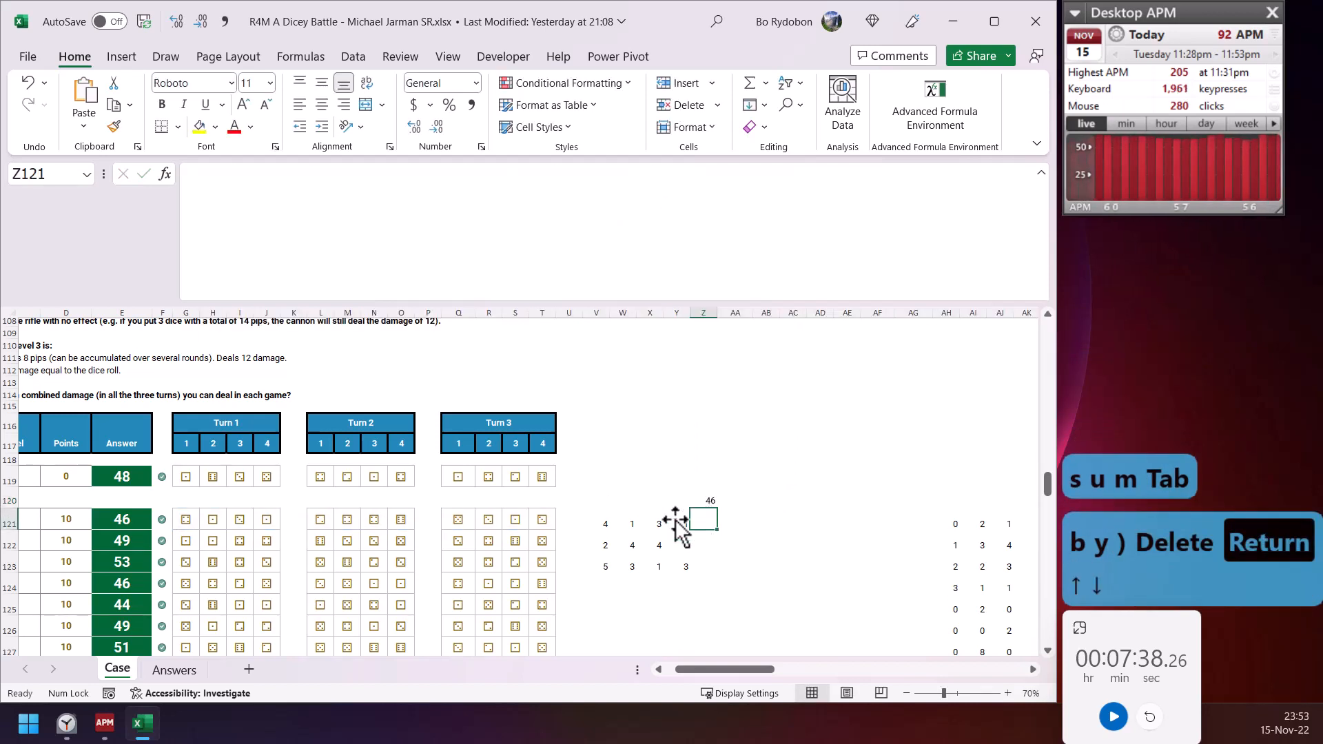
- Sort the first turn's dice in descending order with =SORT(V121:Y121,,-1,1) in Z121 and fill it down to Z123
{"action": "left_click_drag", "start_coordinate": [606, 526], "coordinate": [685, 567]}
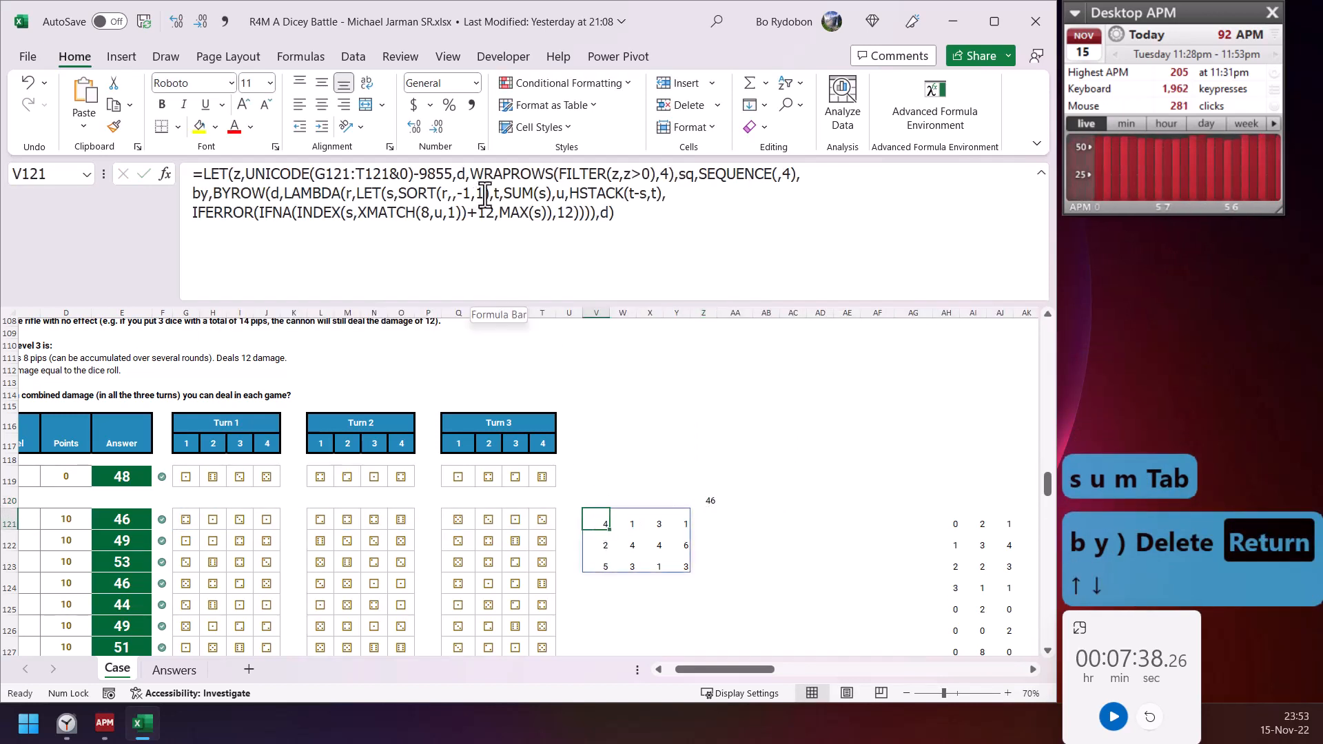
{"action": "left_click_drag", "start_coordinate": [493, 193], "coordinate": [433, 193]}
{"action": "key", "text": "Escape"}
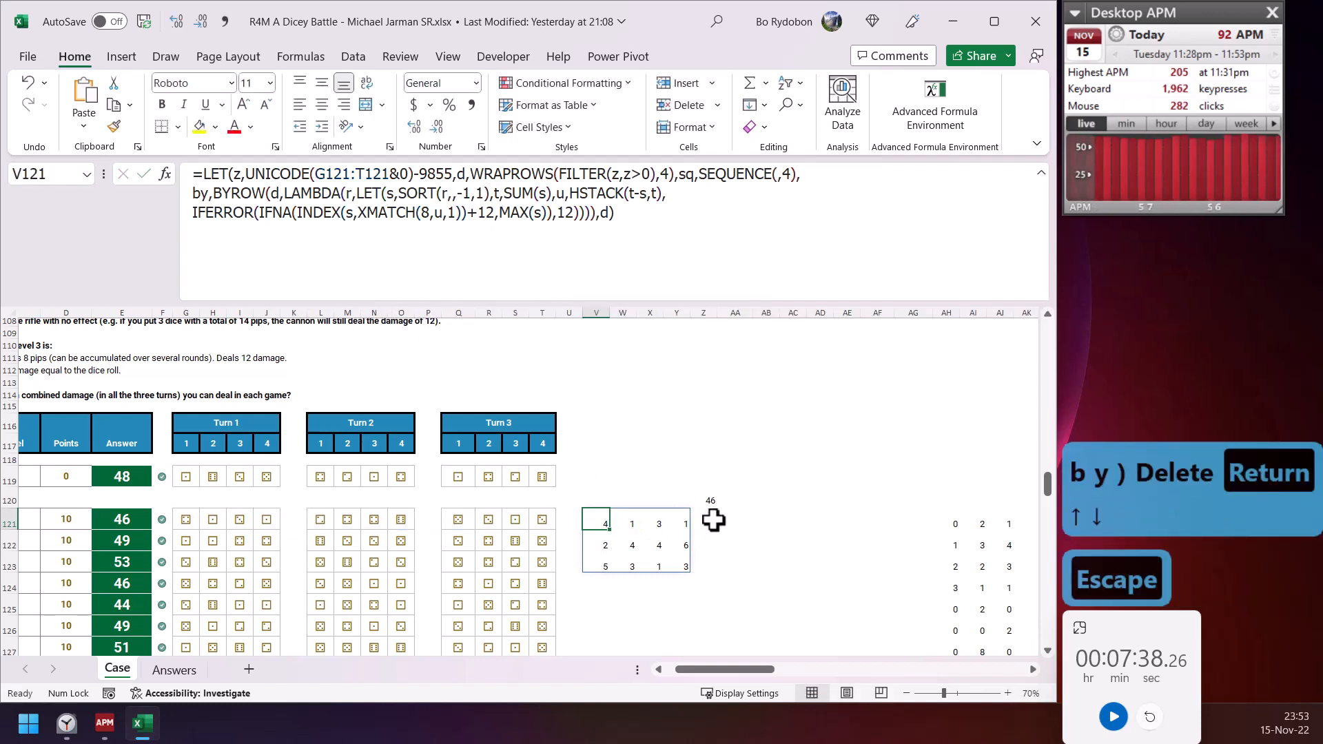
{"action": "left_click", "coordinate": [716, 527]}
{"action": "type", "text": "="}
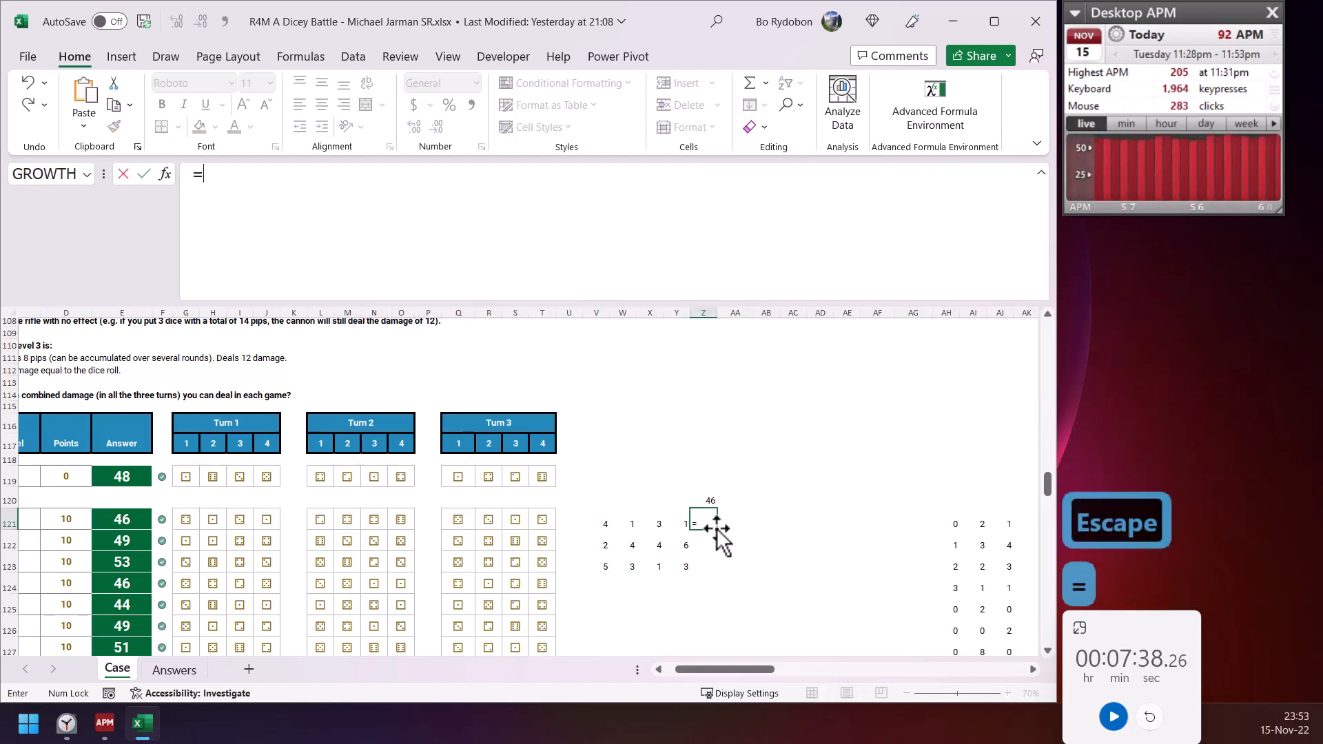
{"action": "type", "text": "sort"}
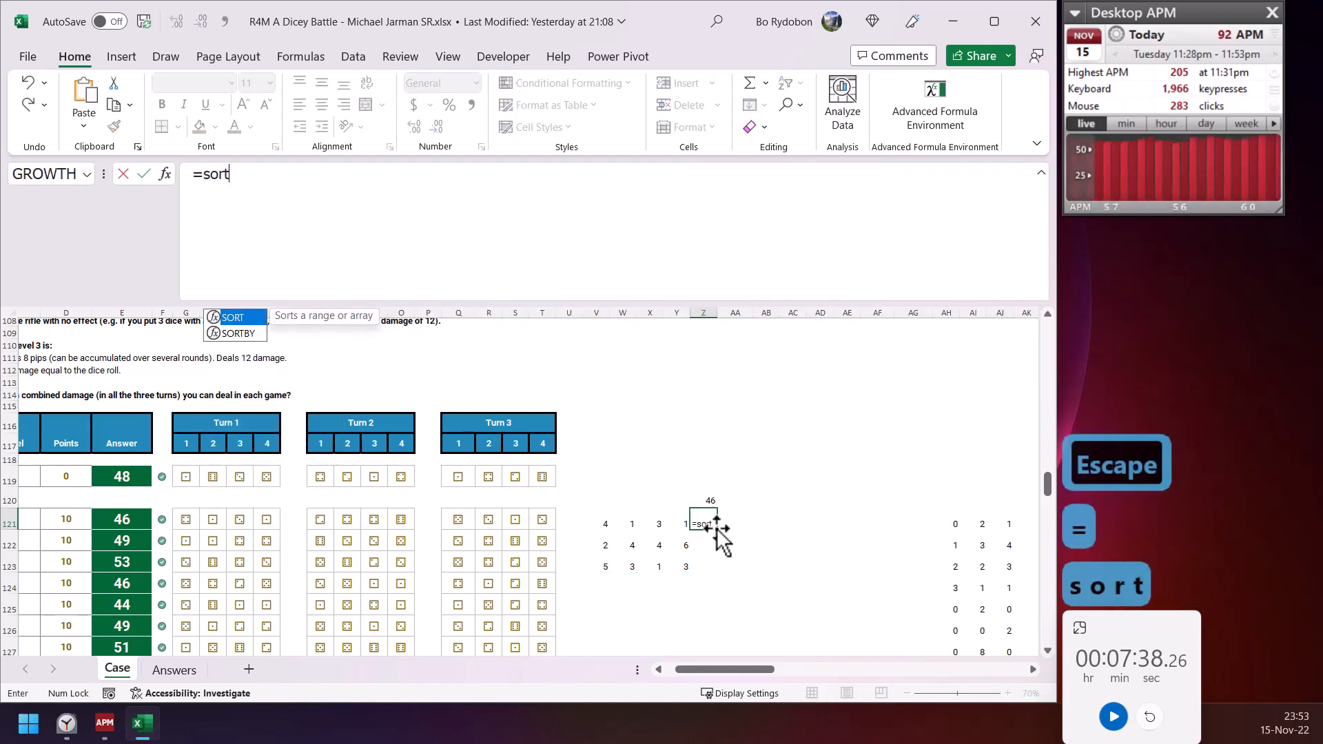
{"action": "key", "text": "Tab"}
{"action": "key", "text": "Left"}
{"action": "key", "text": "Left"}
{"action": "key", "text": "Left"}
{"action": "key", "text": "Left"}
{"action": "key", "text": "ctrl+shift+Right"}
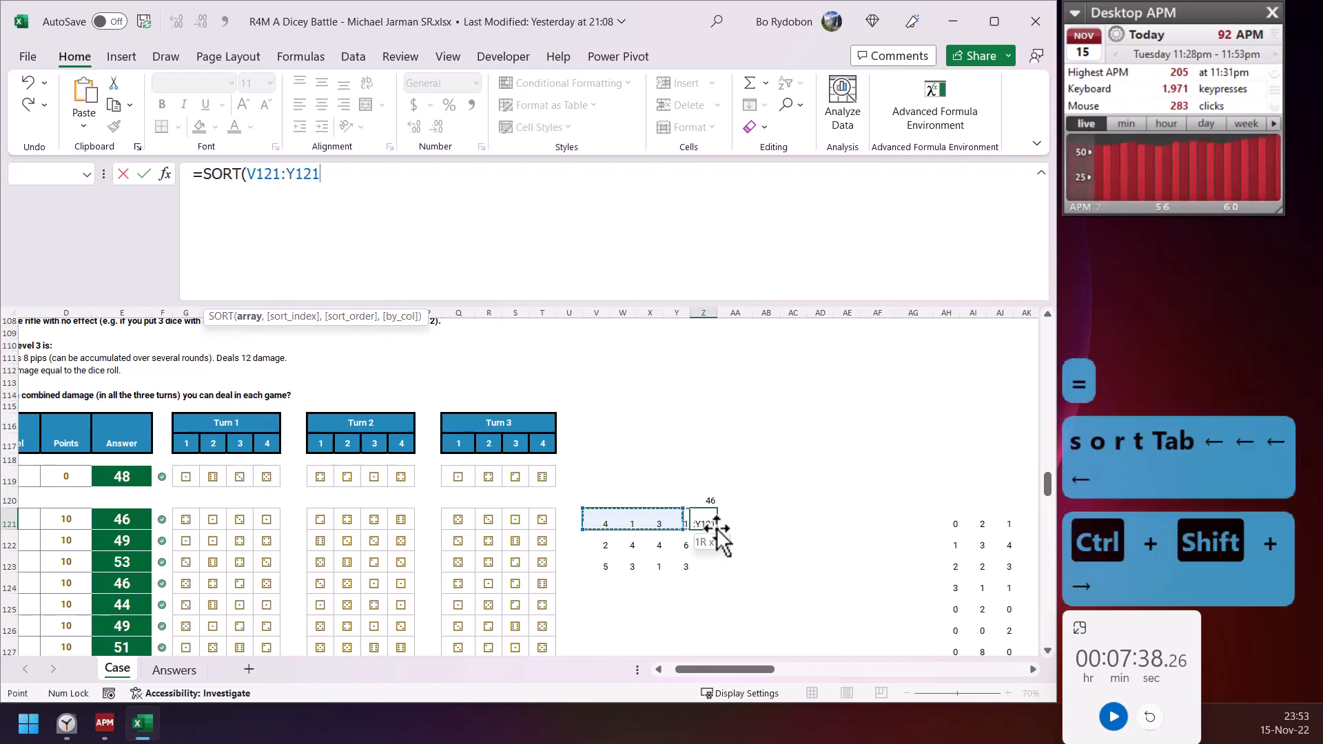
{"action": "key", "text": "ctrl+shift+Right"}
{"action": "key", "text": "ctrl+shift+Left"}
{"action": "type", "text": ",,"}
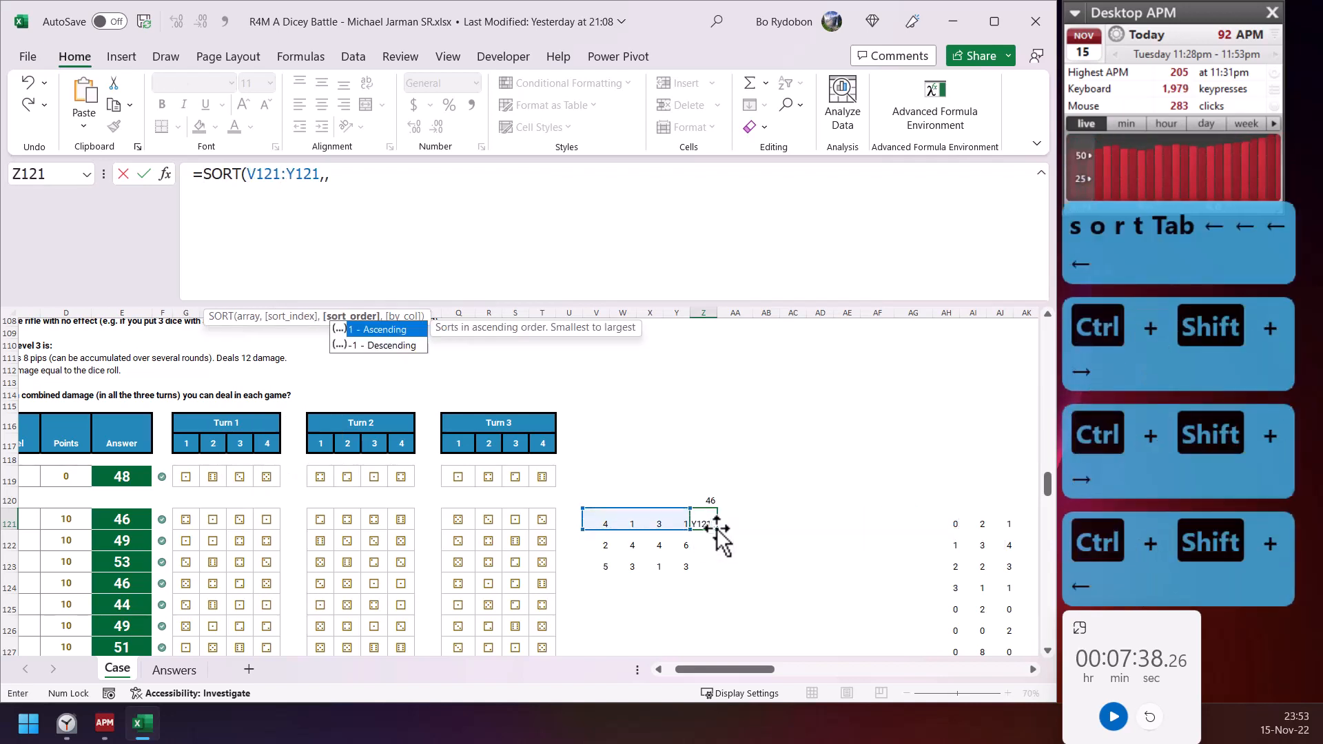
{"action": "type", "text": "-1,1)"}
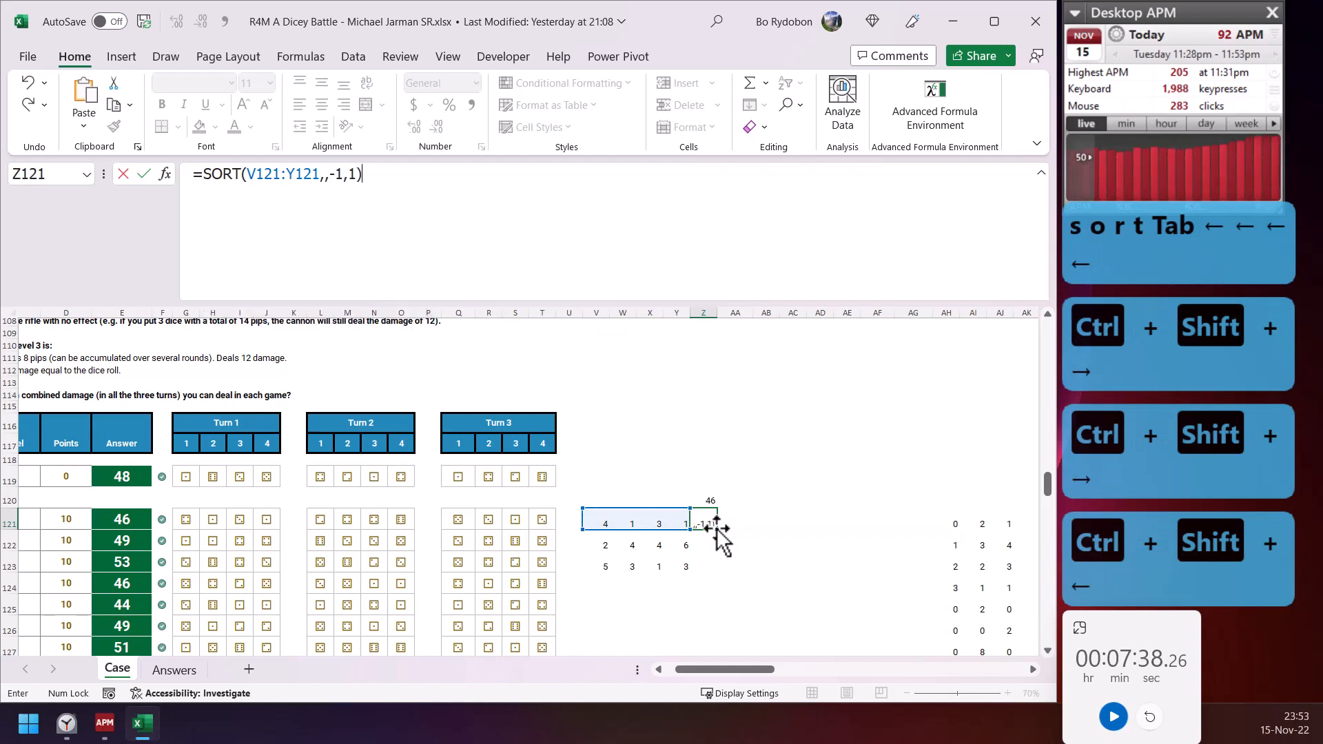
{"action": "key", "text": "Return"}
{"action": "key", "text": "Up"}
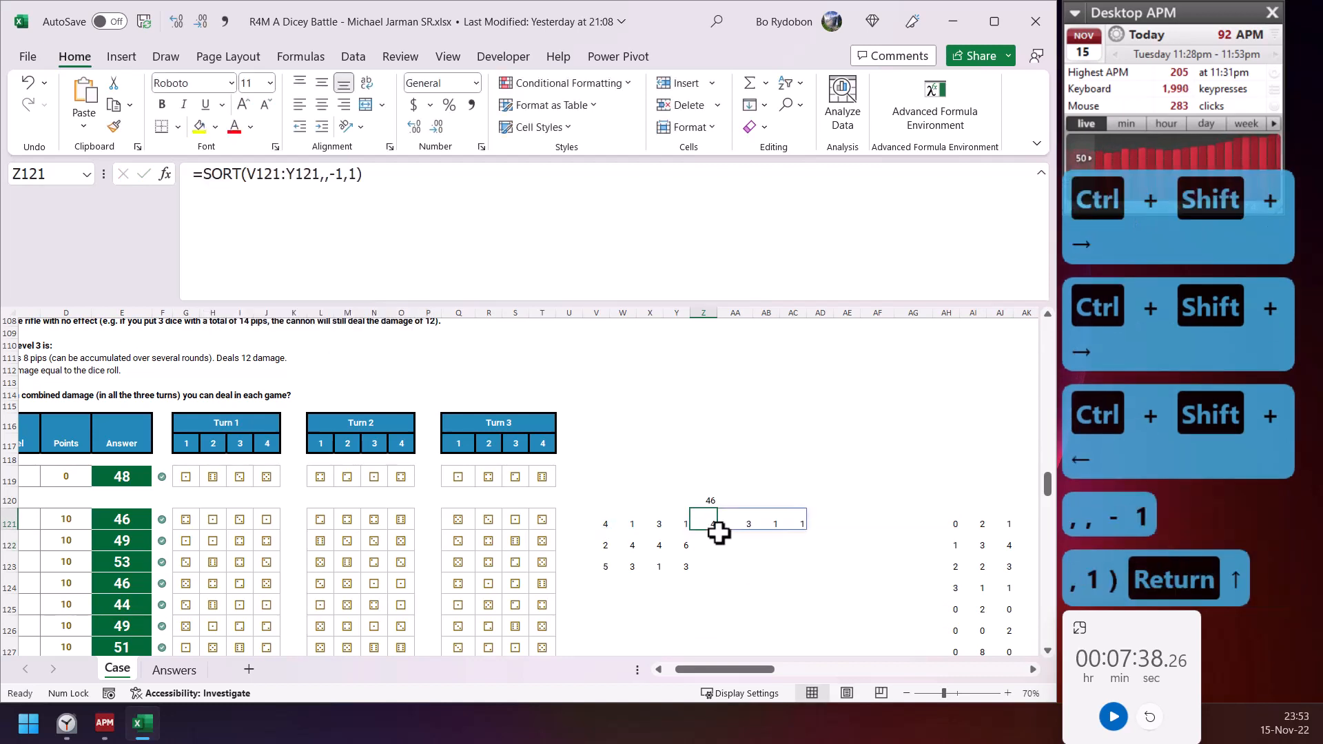
{"action": "left_click_drag", "start_coordinate": [717, 529], "coordinate": [717, 573]}
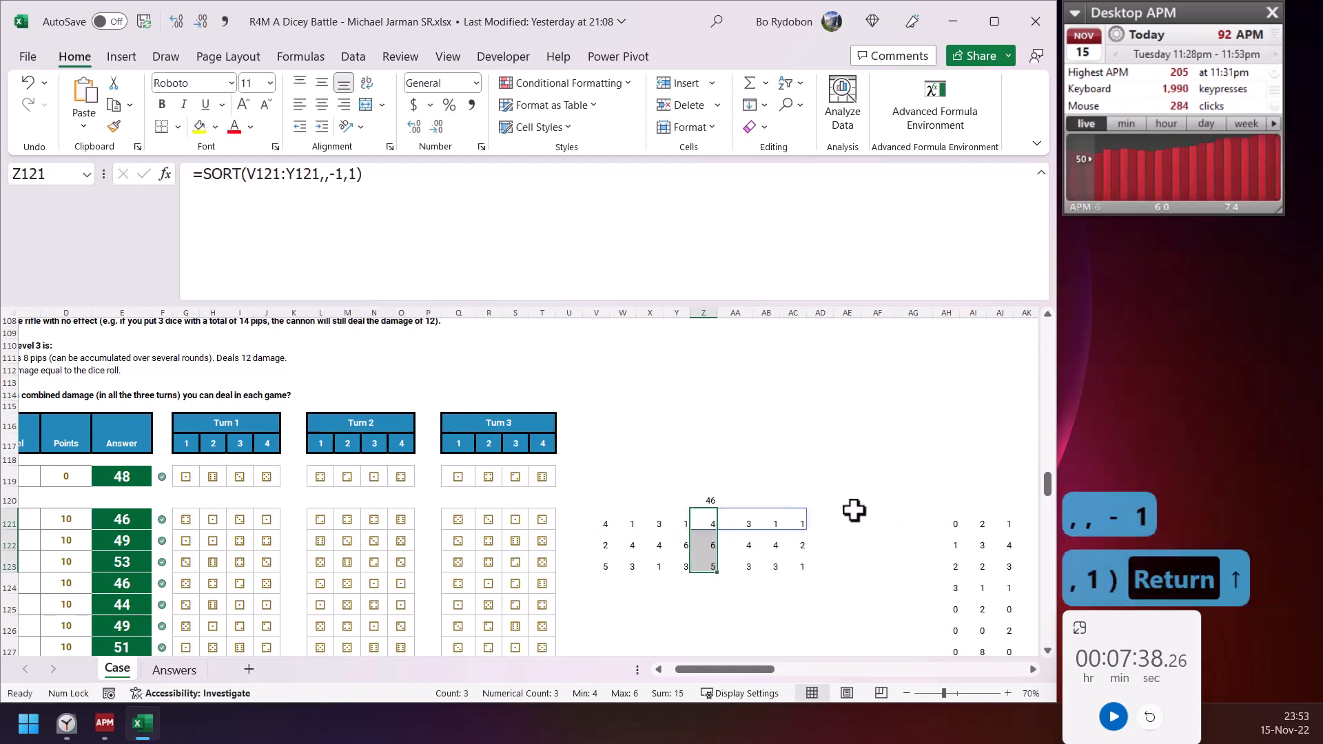
- Examine the t,SUM(s) and u,HSTACK(t-s,t) parts of the Z120 formula against the highest die per turn in Z121:Z123
{"action": "left_click", "coordinate": [696, 503]}
{"action": "left_click", "coordinate": [513, 201]}
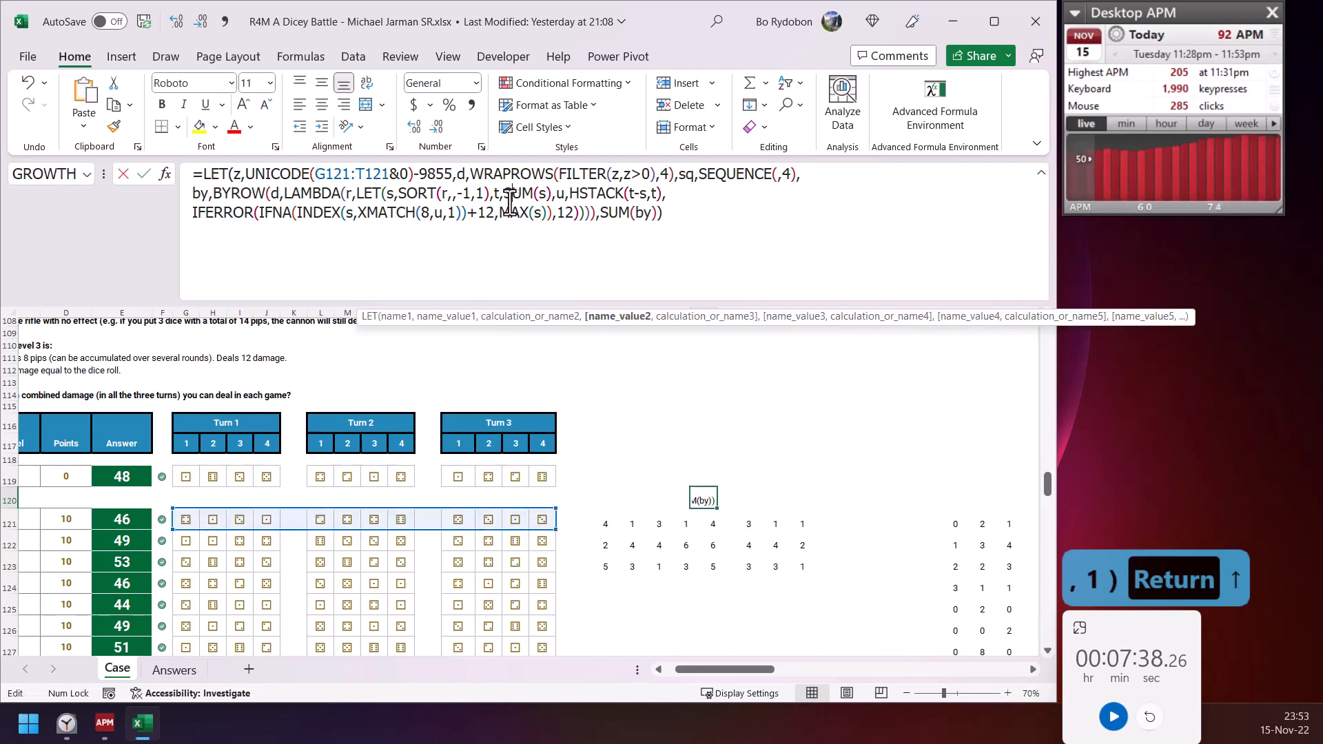
{"action": "left_click_drag", "start_coordinate": [494, 193], "coordinate": [520, 193]}
{"action": "left_click", "coordinate": [587, 194]}
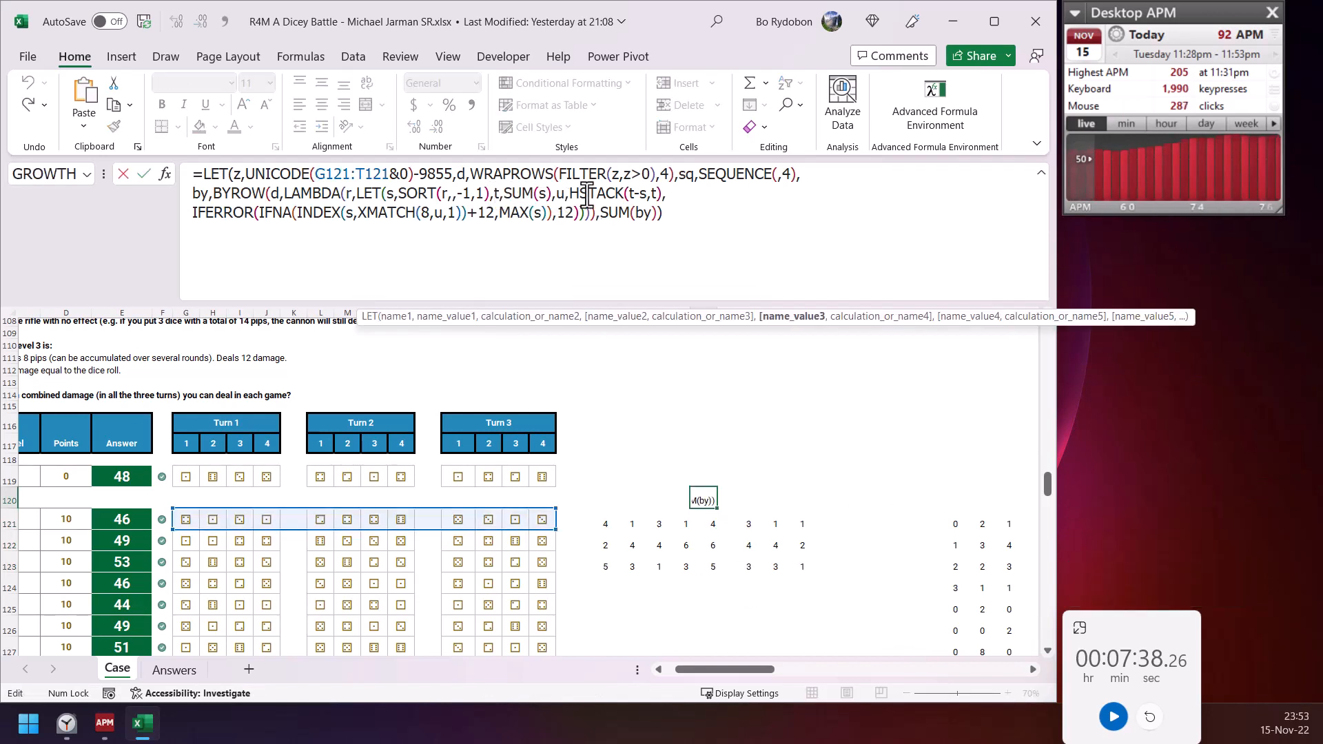
{"action": "key", "text": "Escape"}
{"action": "left_click_drag", "start_coordinate": [702, 520], "coordinate": [708, 564]}
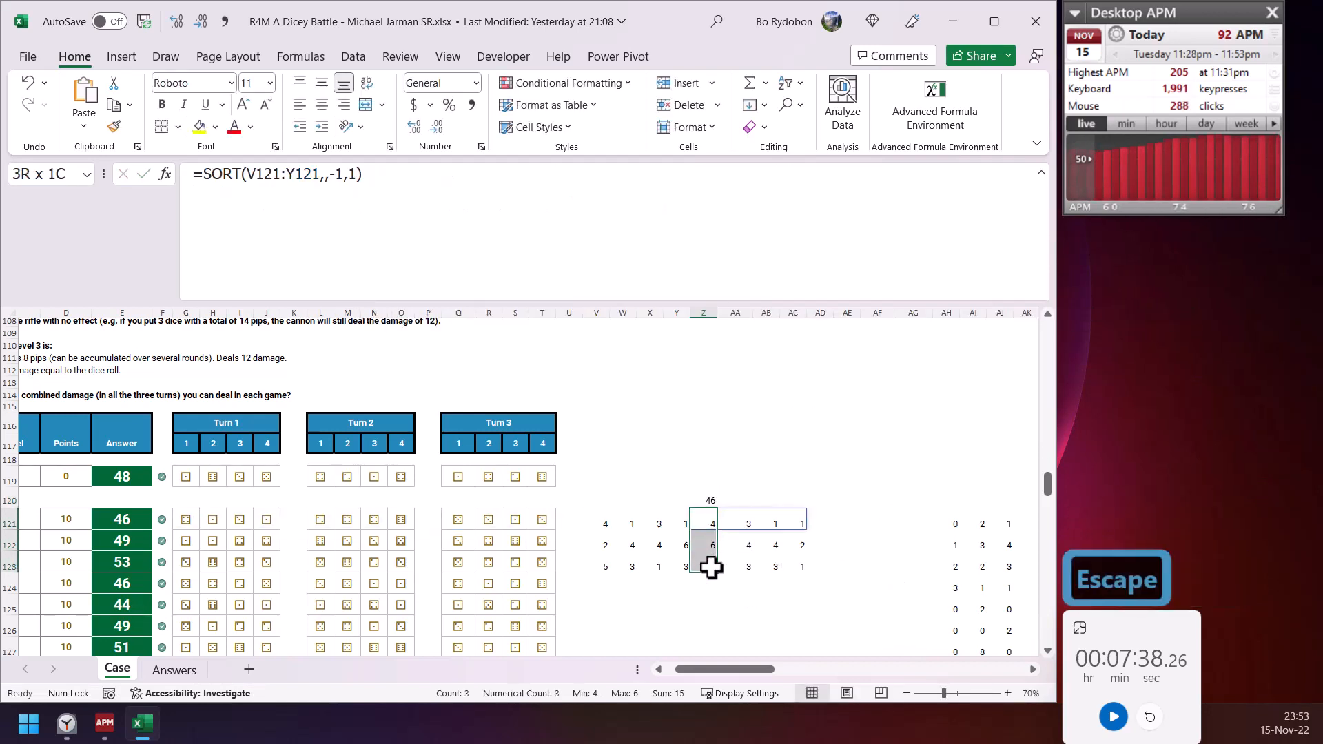
- Insert blank cells at AG120:AV139, shifting the existing working cells right to clear space beside the sorted dice
{"action": "left_click", "coordinate": [179, 127]}
{"action": "left_click", "coordinate": [180, 227]}
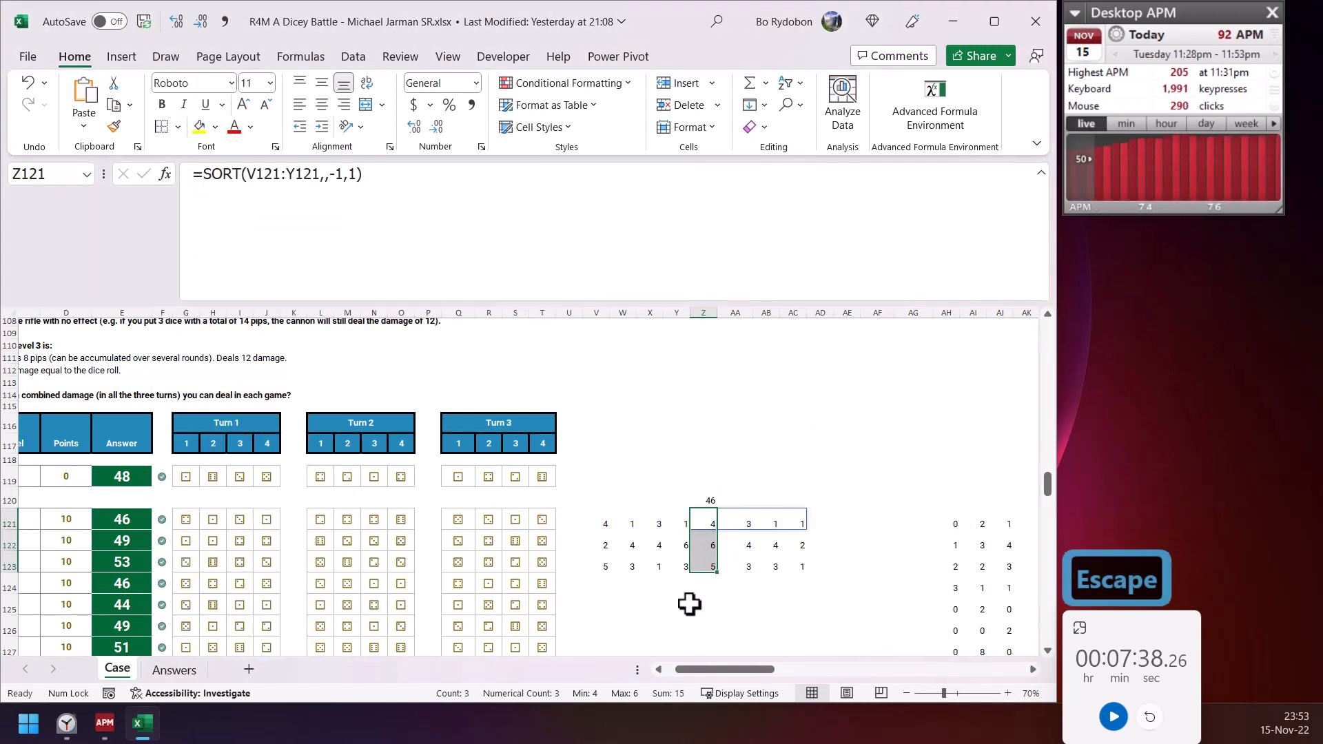
{"action": "left_click", "coordinate": [687, 604]}
{"action": "left_click_drag", "start_coordinate": [743, 669], "coordinate": [777, 669]}
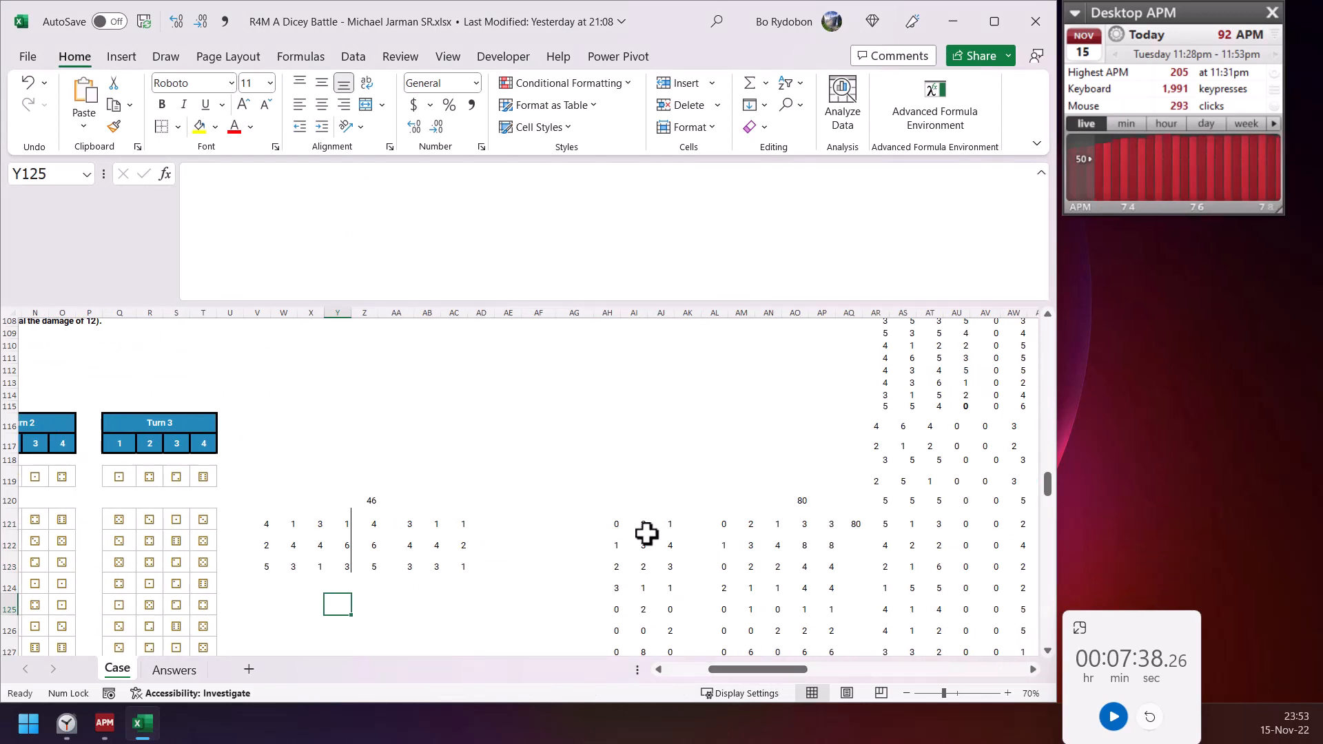
{"action": "left_click", "coordinate": [617, 517]}
{"action": "left_click_drag", "start_coordinate": [578, 503], "coordinate": [984, 661]}
{"action": "key", "text": "ctrl+shift+plus"}
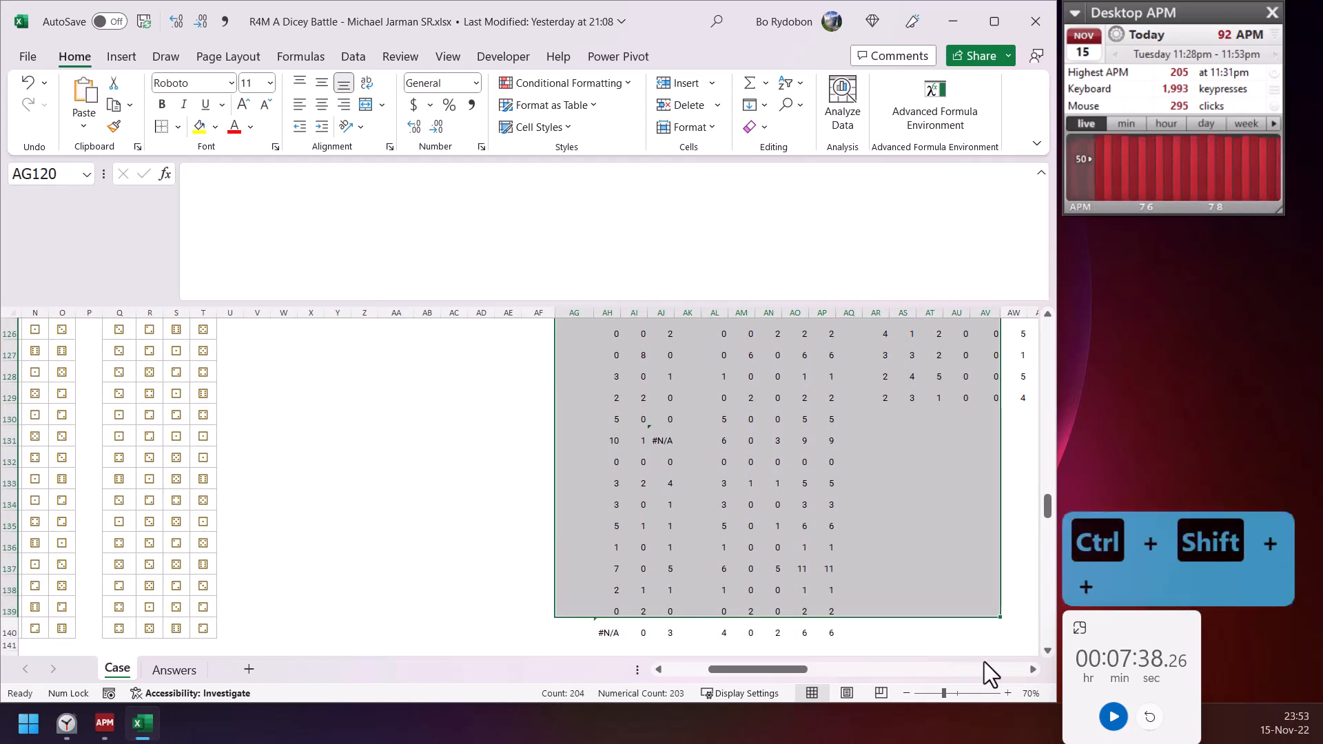
{"action": "key", "text": "ctrl+plus"}
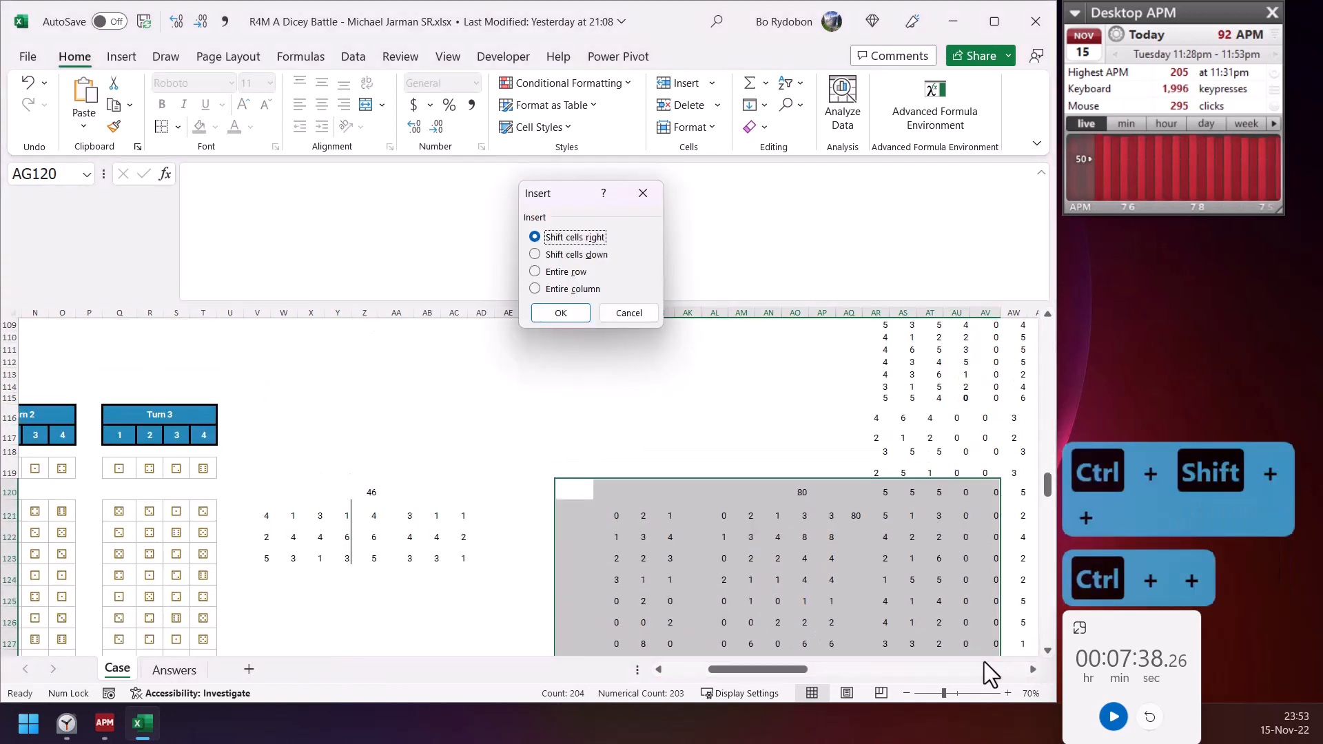
{"action": "key", "text": "Return"}
- Examine the sorted dice in Z121 alongside the t,SUM(s) and u,HSTACK(t-s,t) parts of the V121 formula
{"action": "left_click", "coordinate": [377, 556]}
{"action": "left_click", "coordinate": [363, 508]}
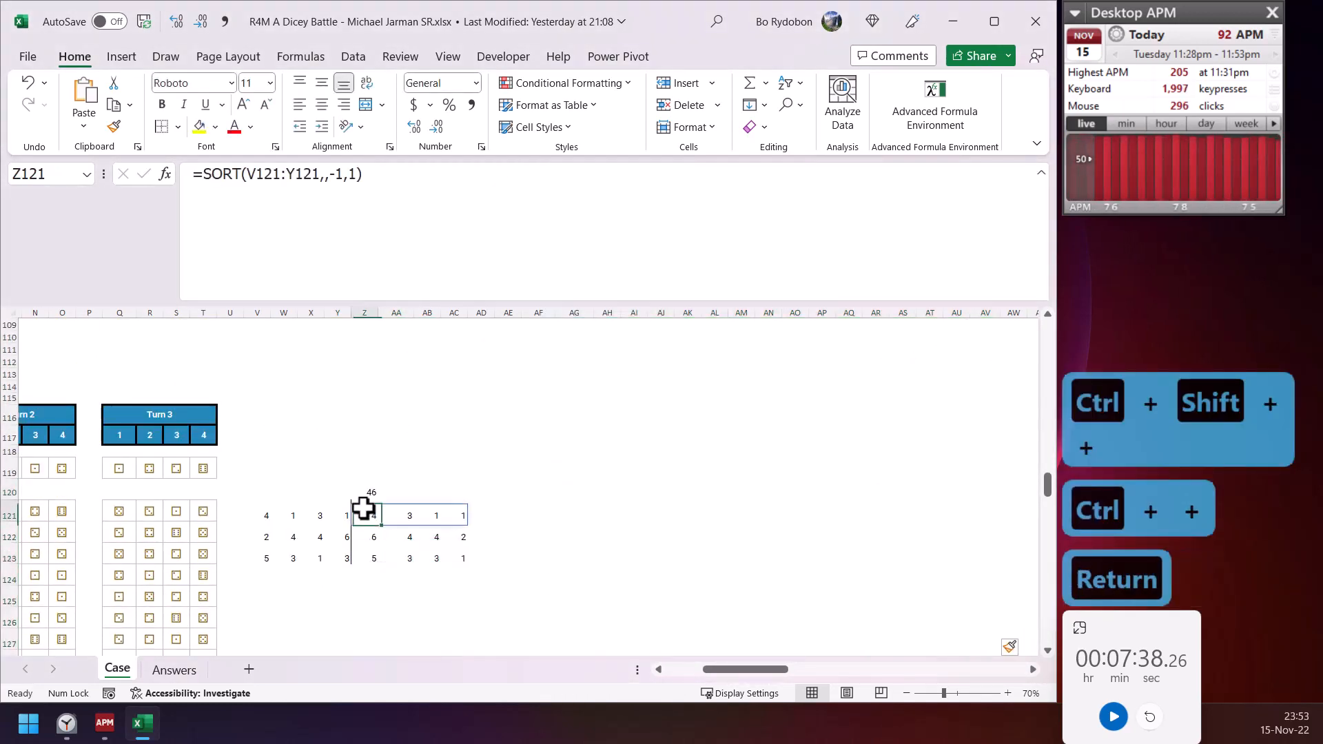
{"action": "left_click", "coordinate": [498, 511]}
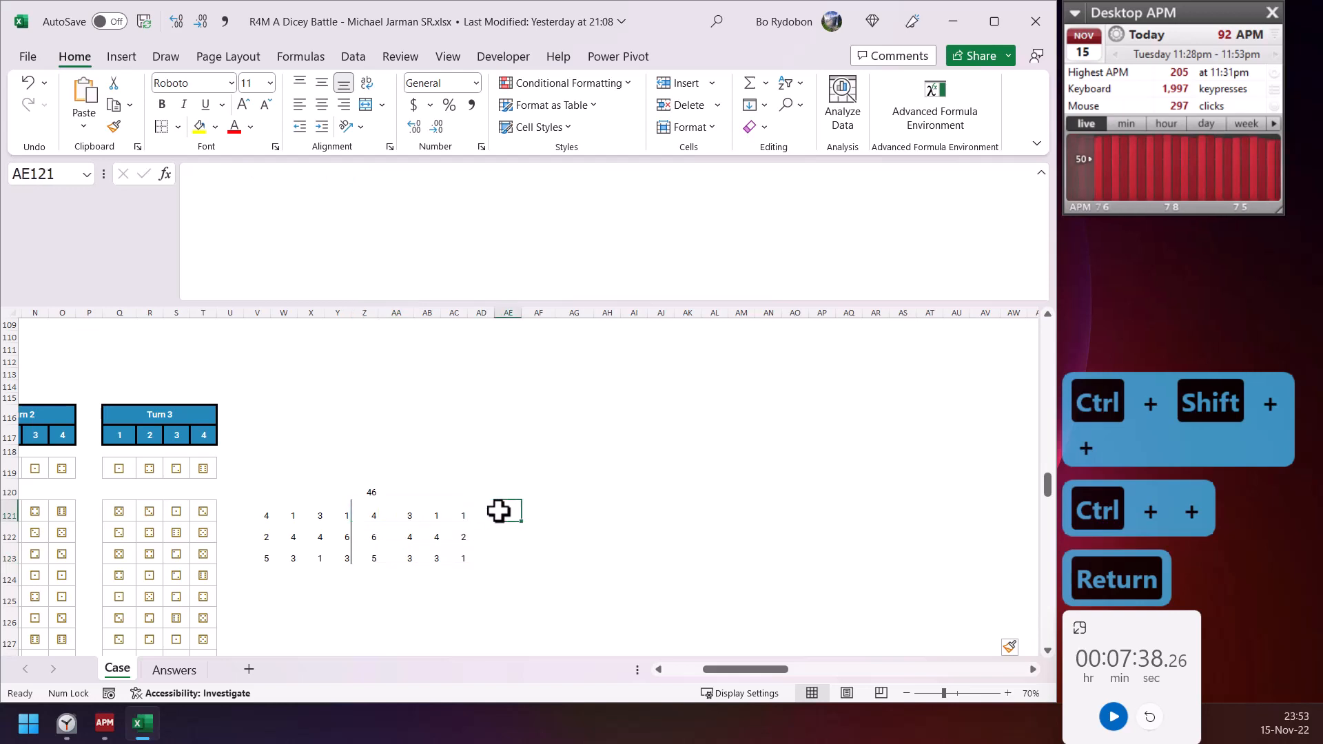
{"action": "left_click", "coordinate": [369, 514]}
{"action": "left_click", "coordinate": [503, 515]}
{"action": "left_click", "coordinate": [377, 506]}
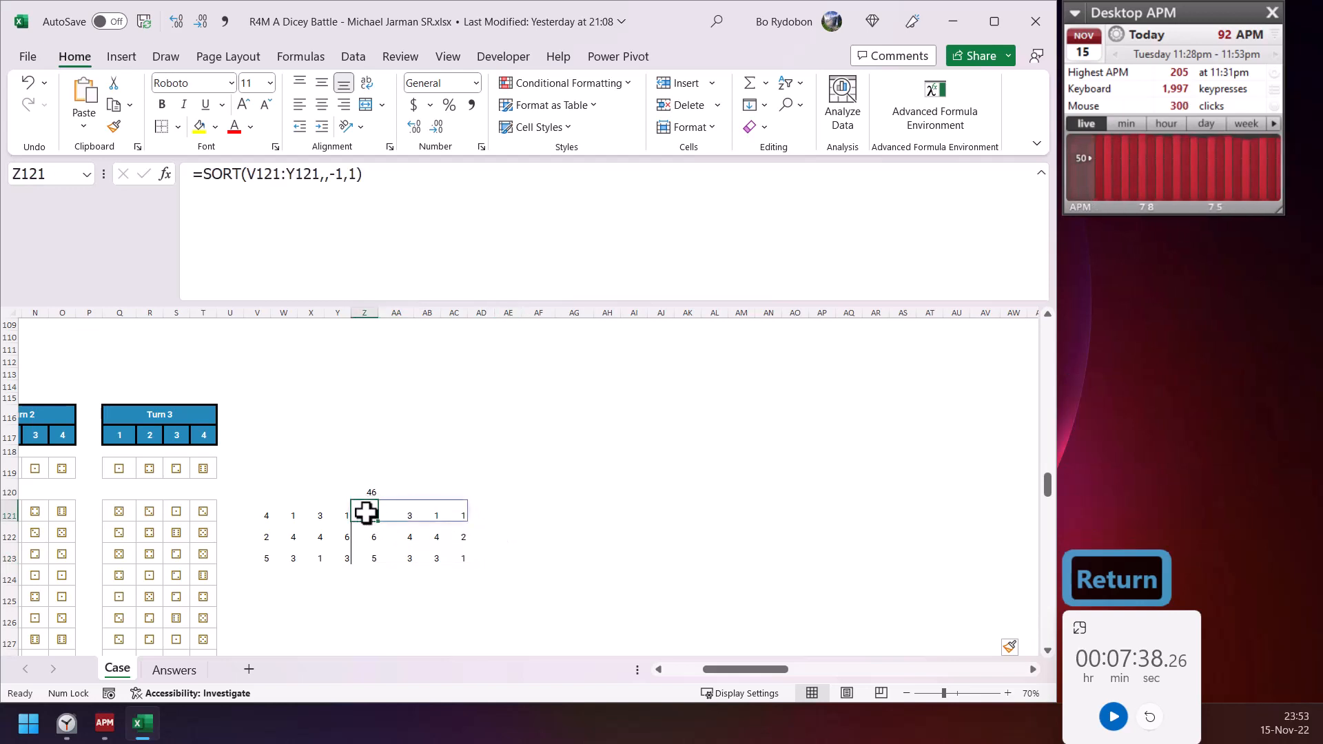
{"action": "left_click", "coordinate": [268, 514]}
{"action": "left_click", "coordinate": [510, 203]}
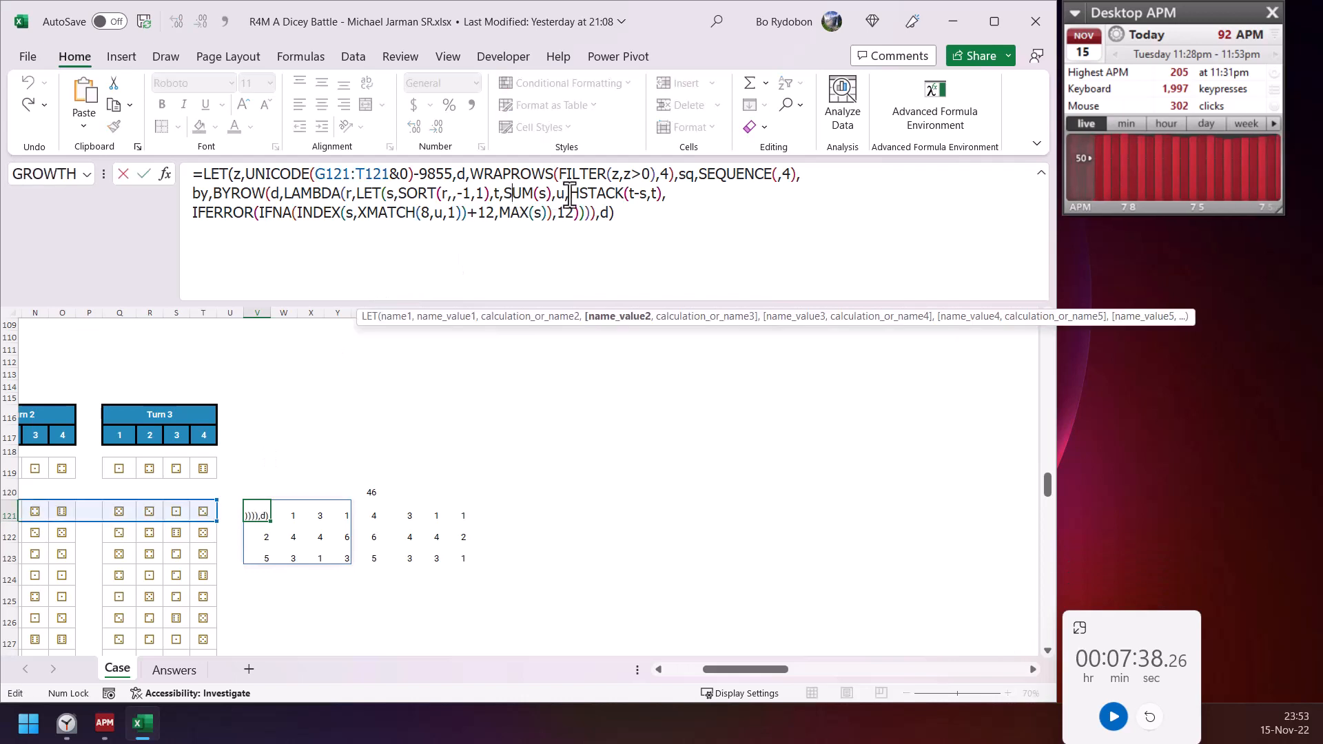
{"action": "left_click", "coordinate": [573, 193]}
{"action": "key", "text": "Escape"}
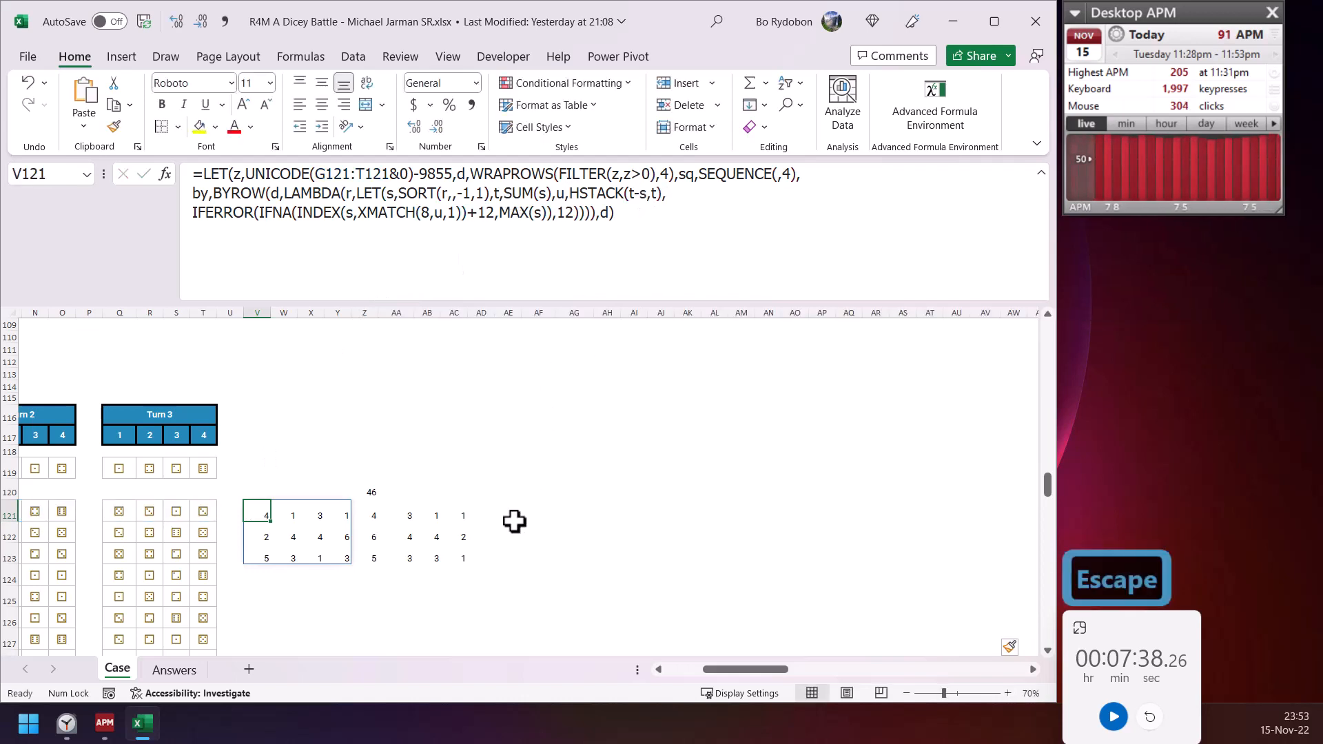
- Enter =SUM(Z121#)-Z121# in AE121 to subtract each sorted die from the first turn's total
{"action": "left_click", "coordinate": [512, 513]}
{"action": "type", "text": "="}
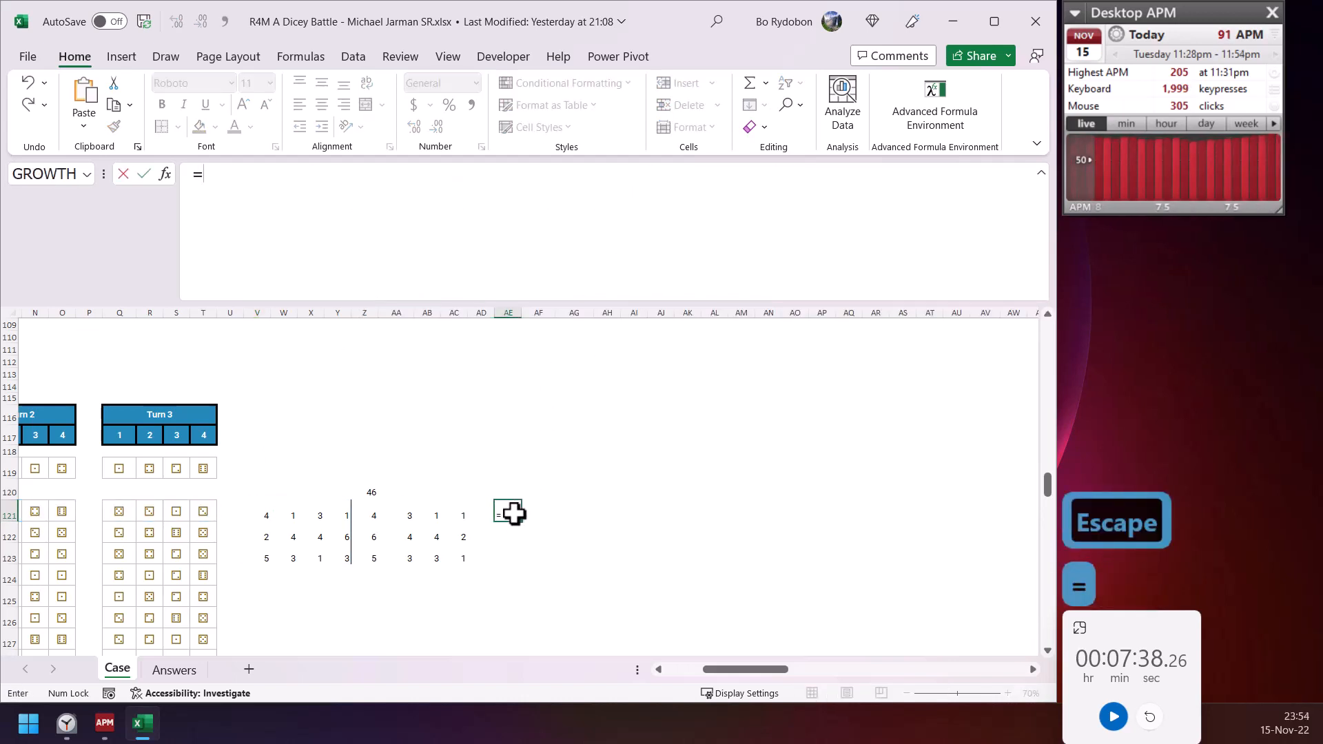
{"action": "type", "text": "sum"}
{"action": "key", "text": "Tab"}
{"action": "key", "text": "Left"}
{"action": "key", "text": "Left"}
{"action": "key", "text": "Left"}
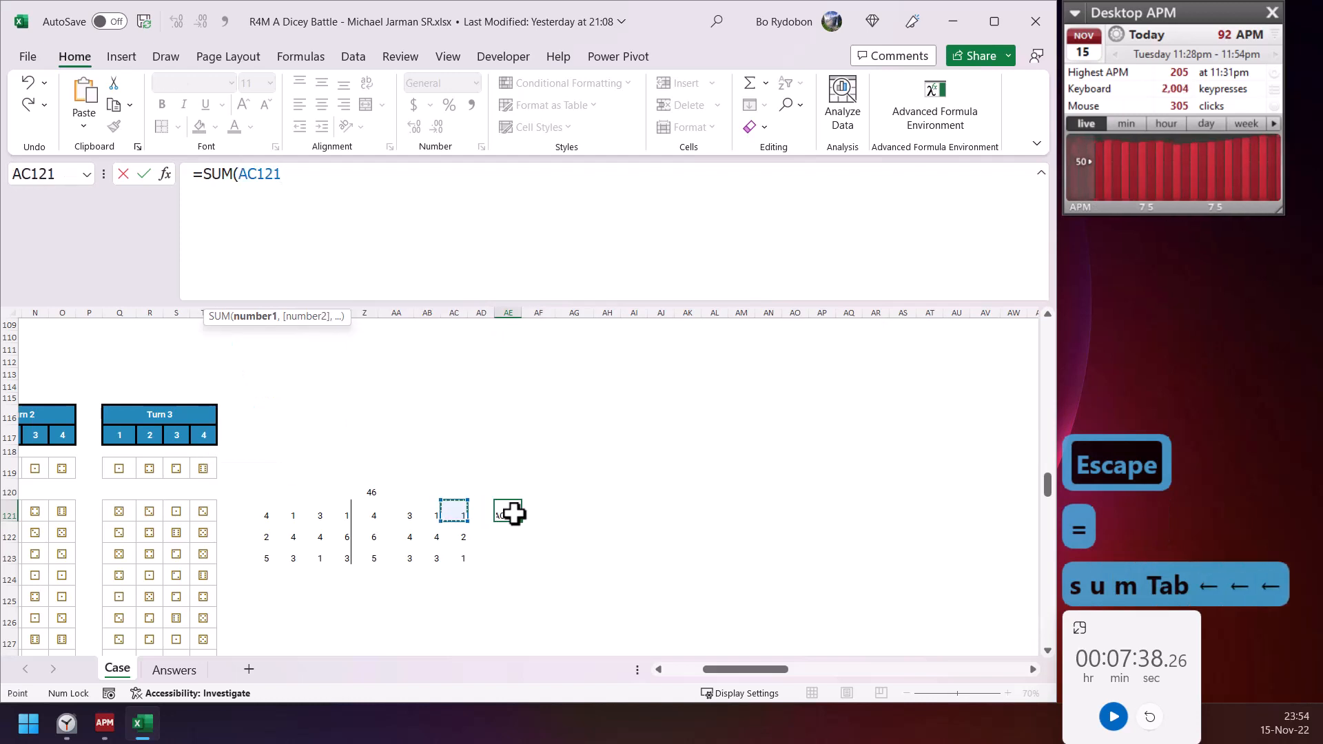
{"action": "key", "text": "Left"}
{"action": "key", "text": "Left"}
{"action": "type", "text": "#)"}
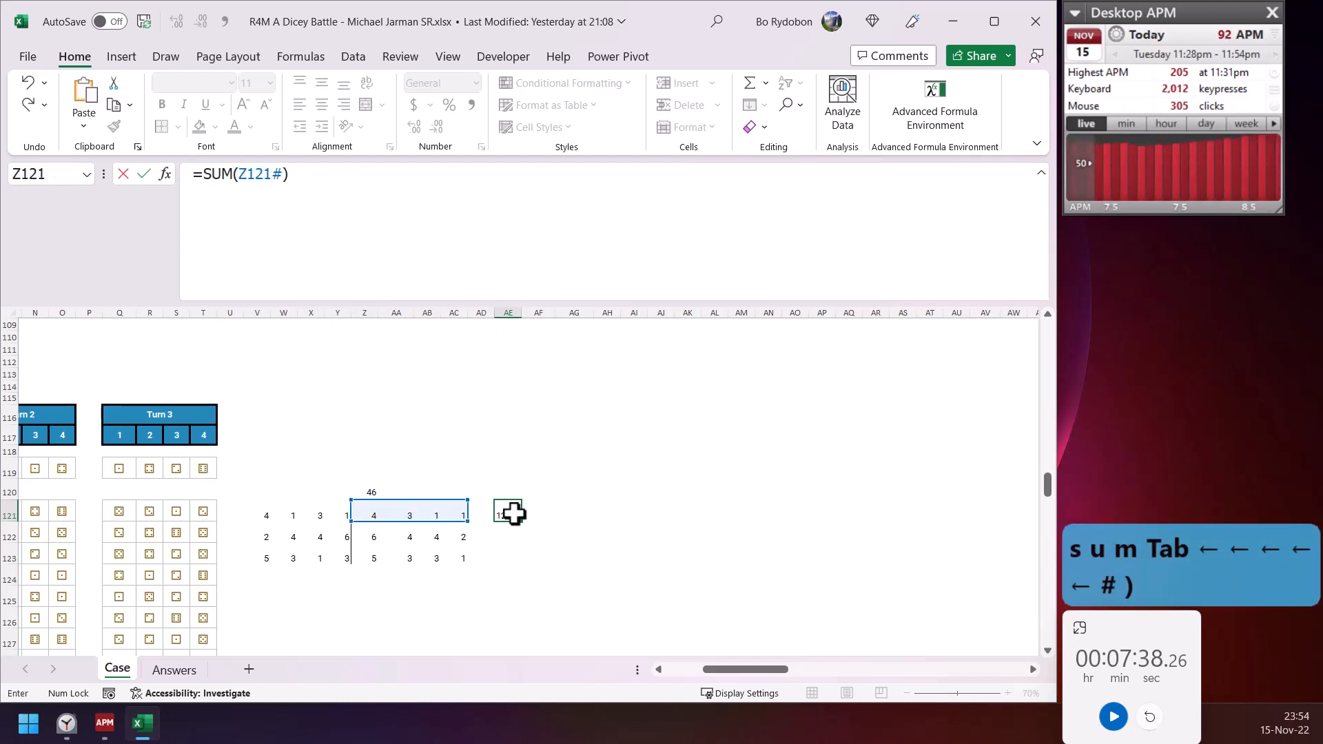
{"action": "type", "text": "-"}
{"action": "left_click", "coordinate": [370, 515]}
{"action": "type", "text": "#"}
{"action": "key", "text": "Return"}
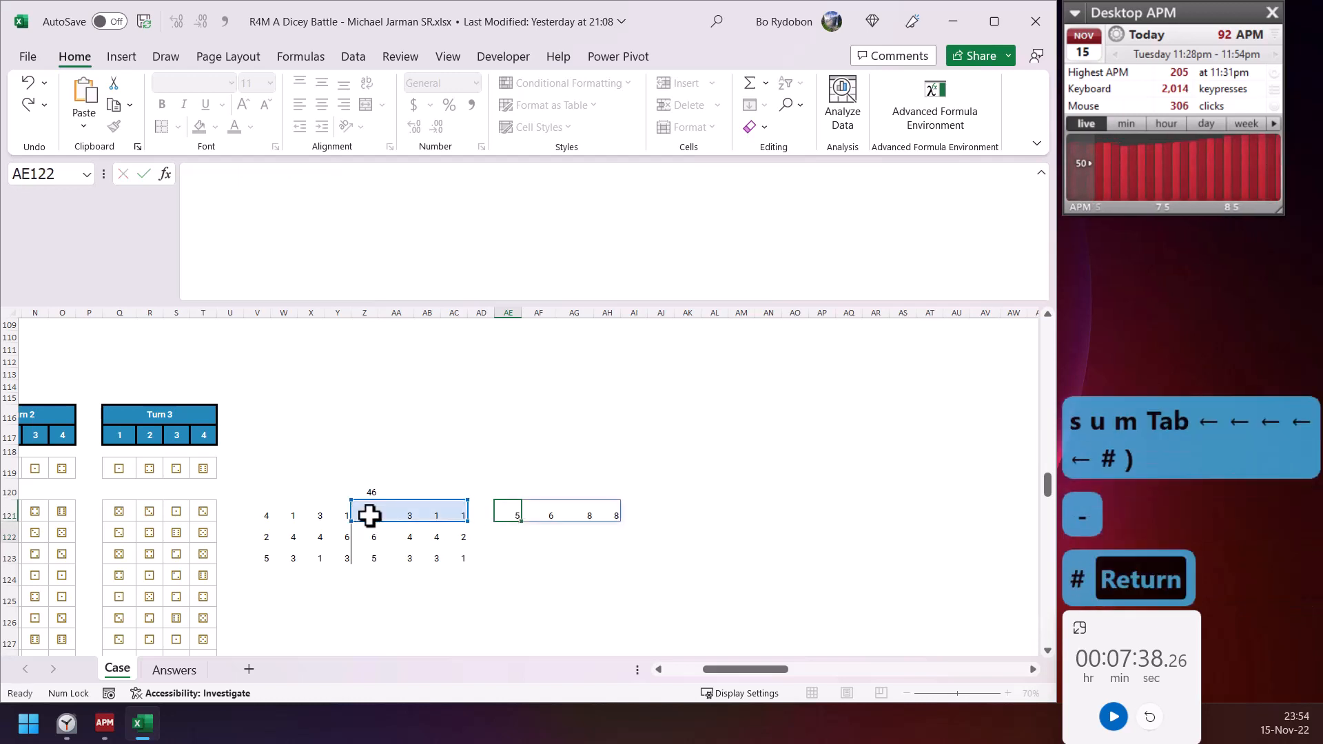
- Change AE121 to =HSTACK(SUM(Z121#)-Z121#,SUM(Z121#)) and fill it down to AE123
{"action": "key", "text": "Up"}
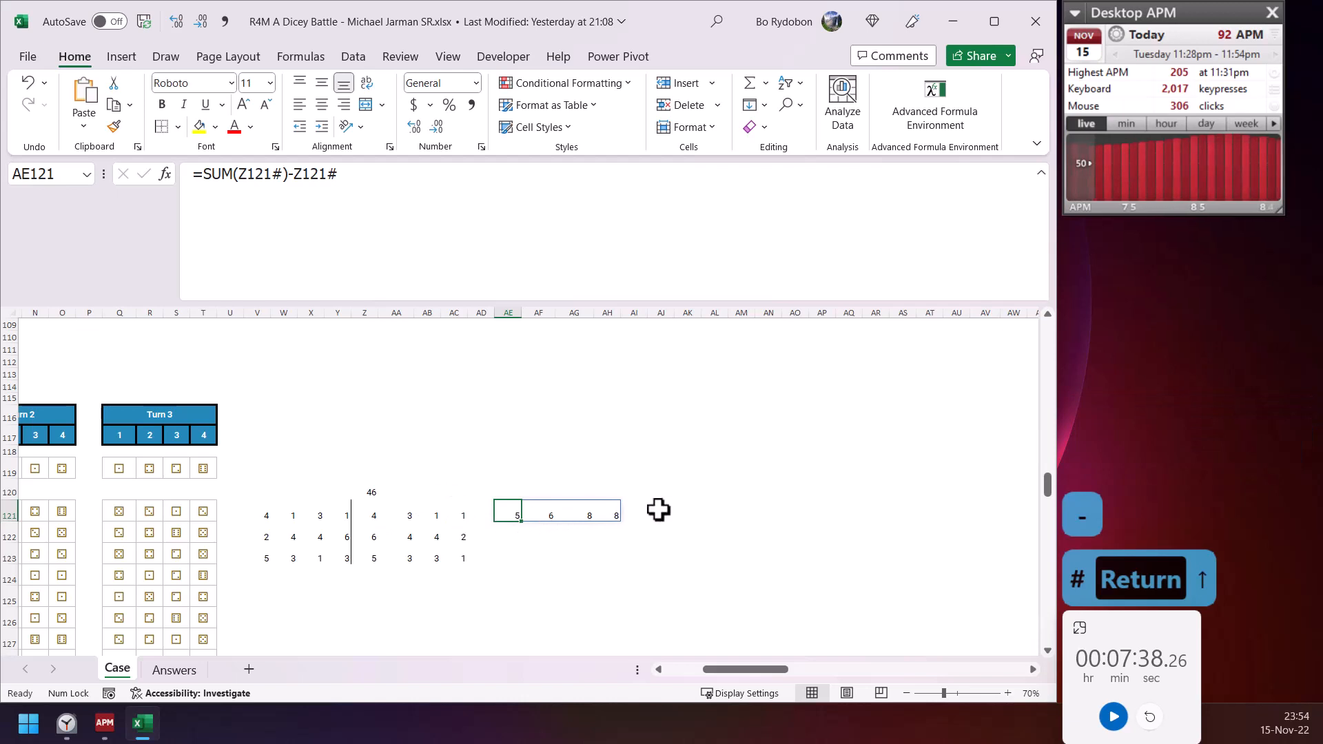
{"action": "double_click", "coordinate": [200, 179]}
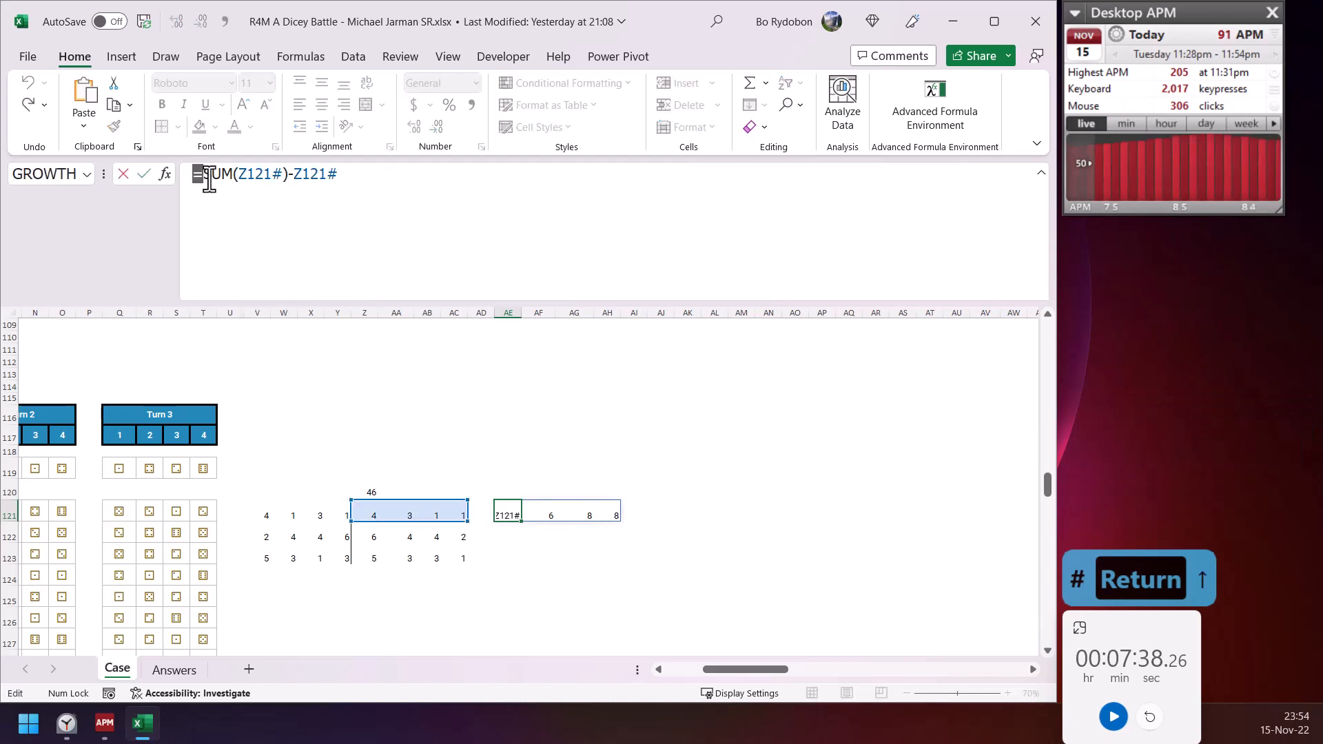
{"action": "key", "text": "Right"}
{"action": "type", "text": "hst"}
{"action": "key", "text": "Tab"}
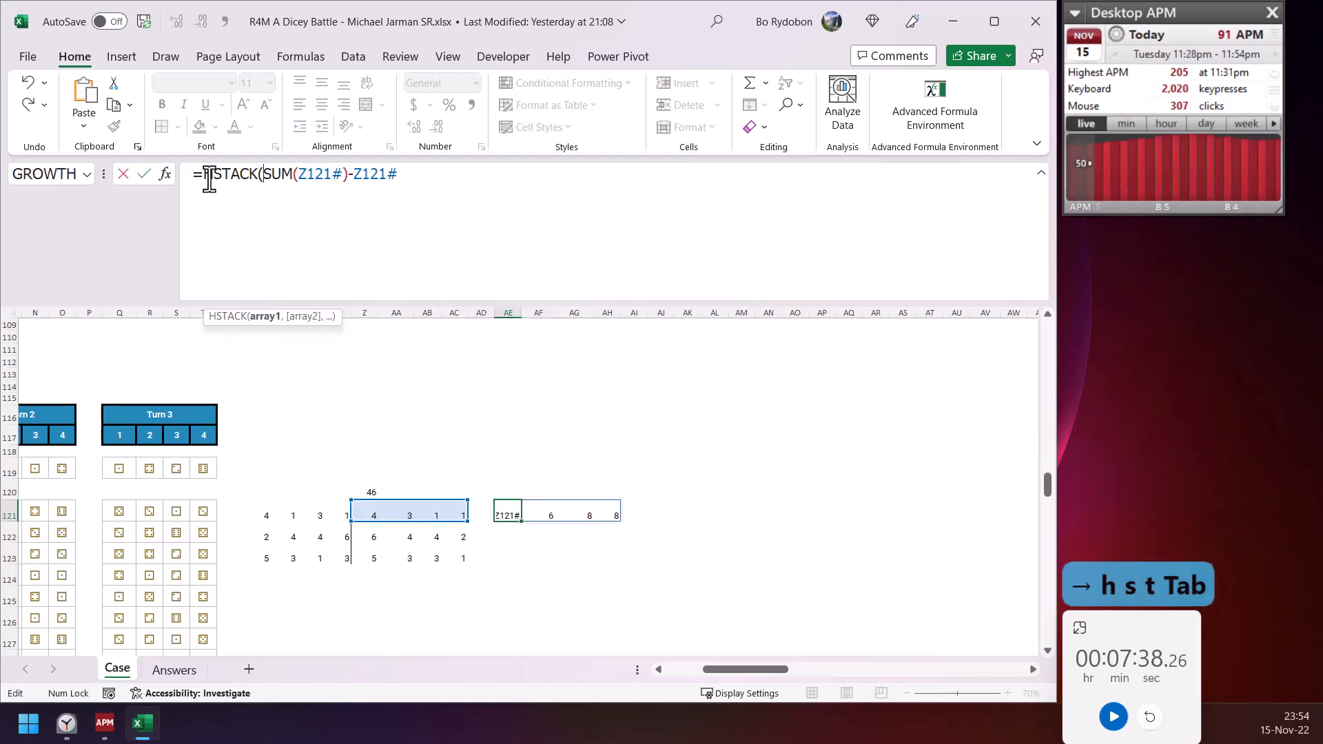
{"action": "key", "text": "Down"}
{"action": "type", "text": ",sum"}
{"action": "key", "text": "Tab"}
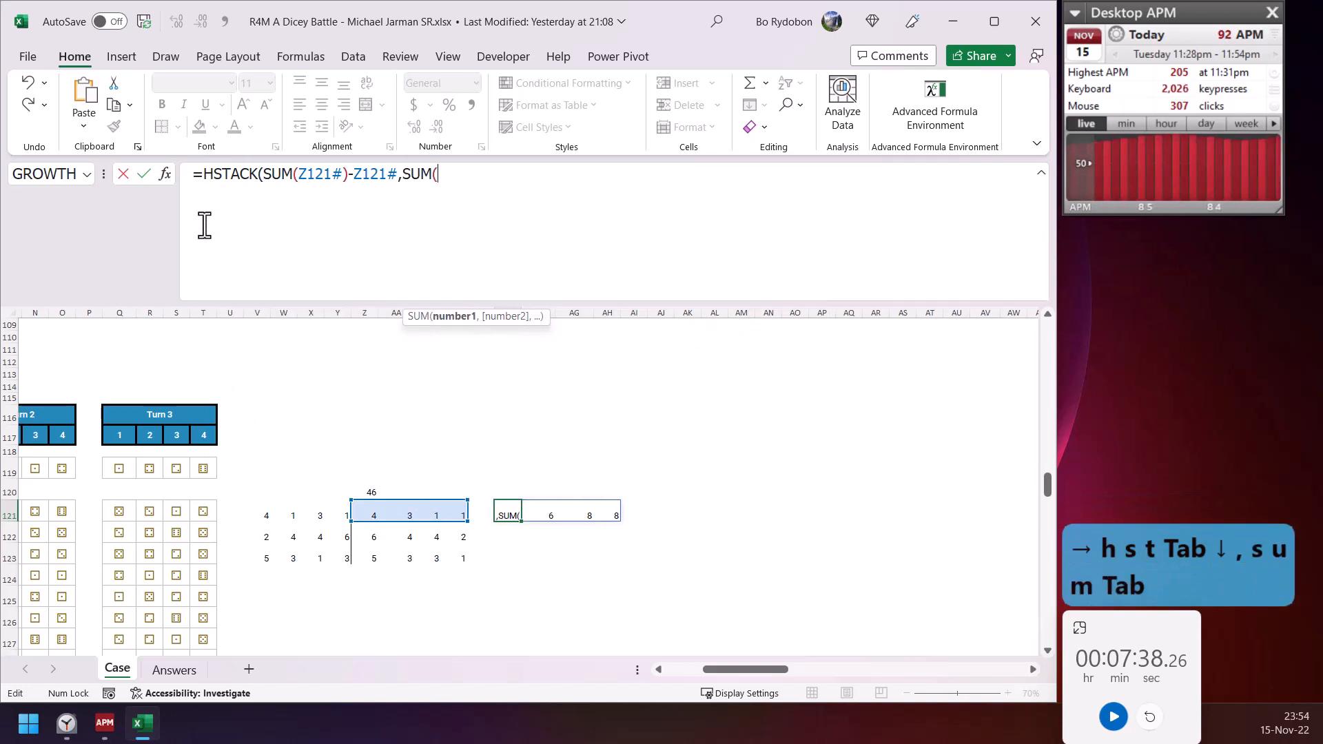
{"action": "left_click", "coordinate": [374, 508]}
{"action": "type", "text": "#))"}
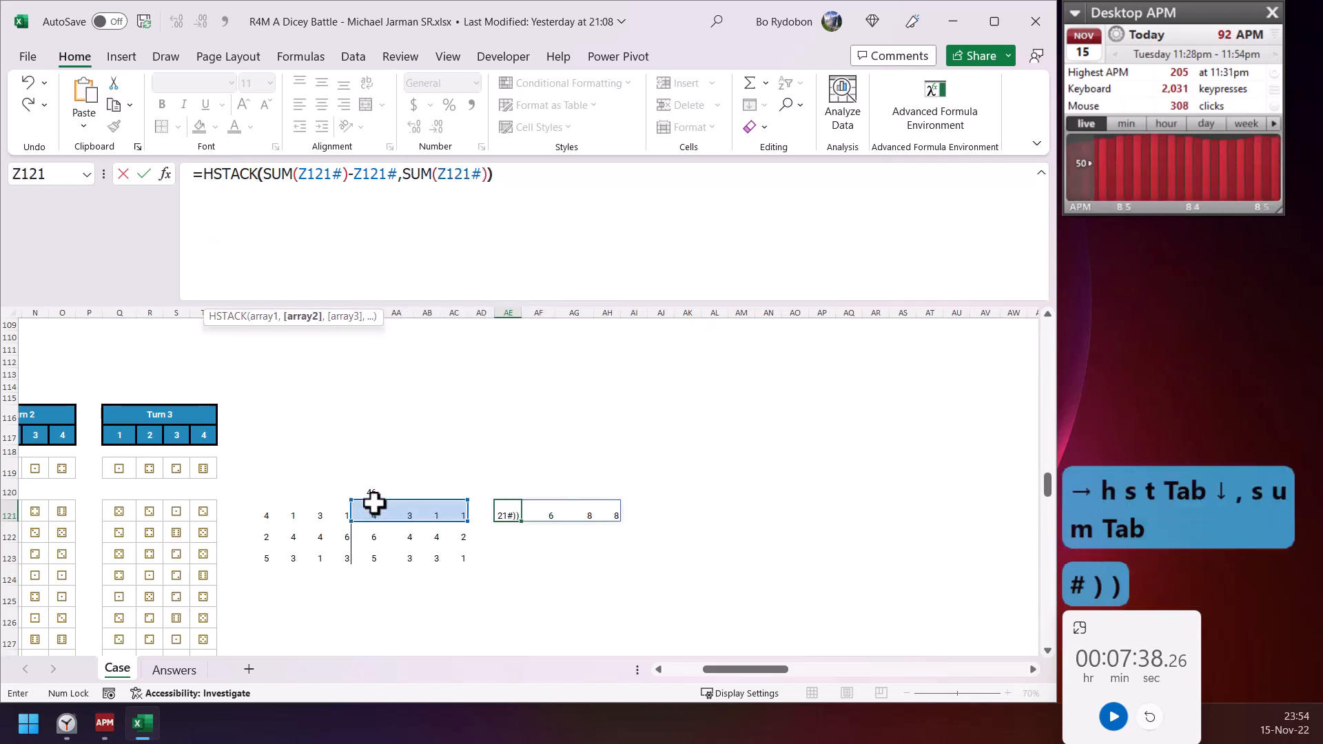
{"action": "key", "text": "Return"}
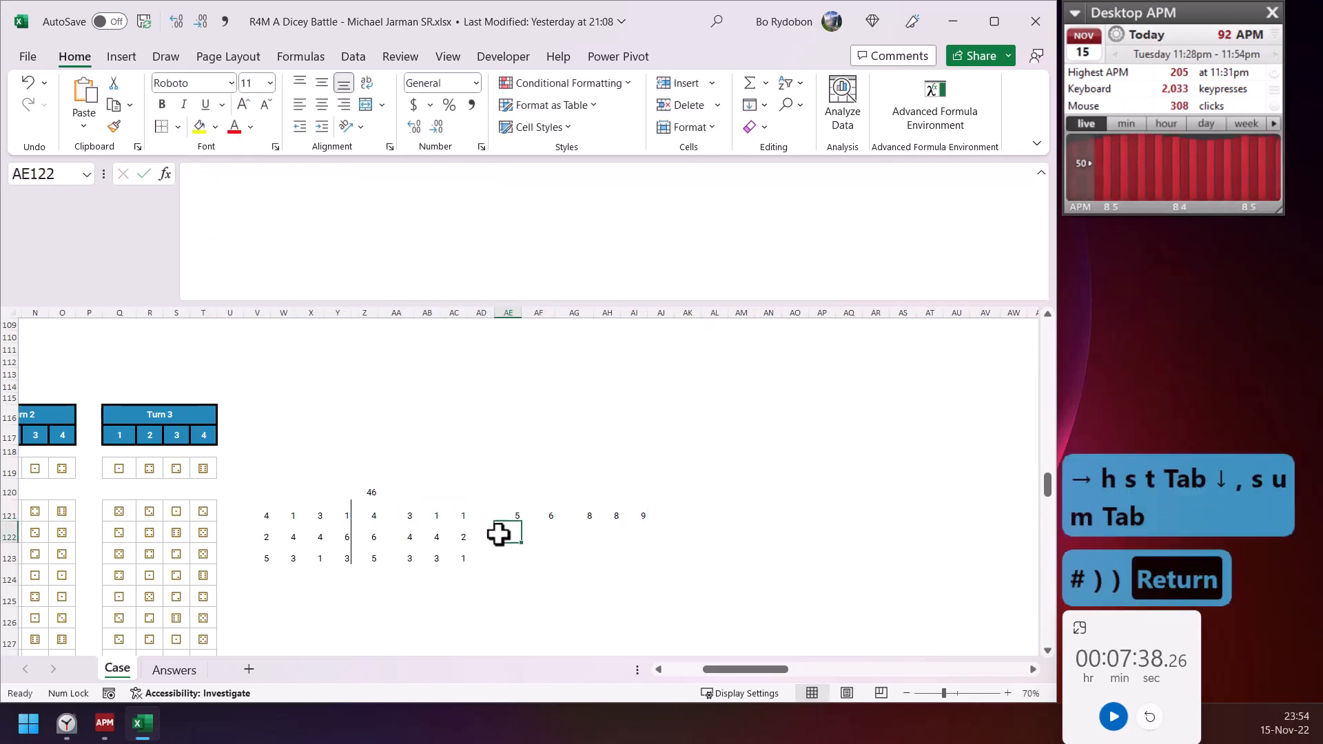
{"action": "left_click", "coordinate": [512, 517]}
{"action": "left_click_drag", "start_coordinate": [526, 525], "coordinate": [526, 564]}
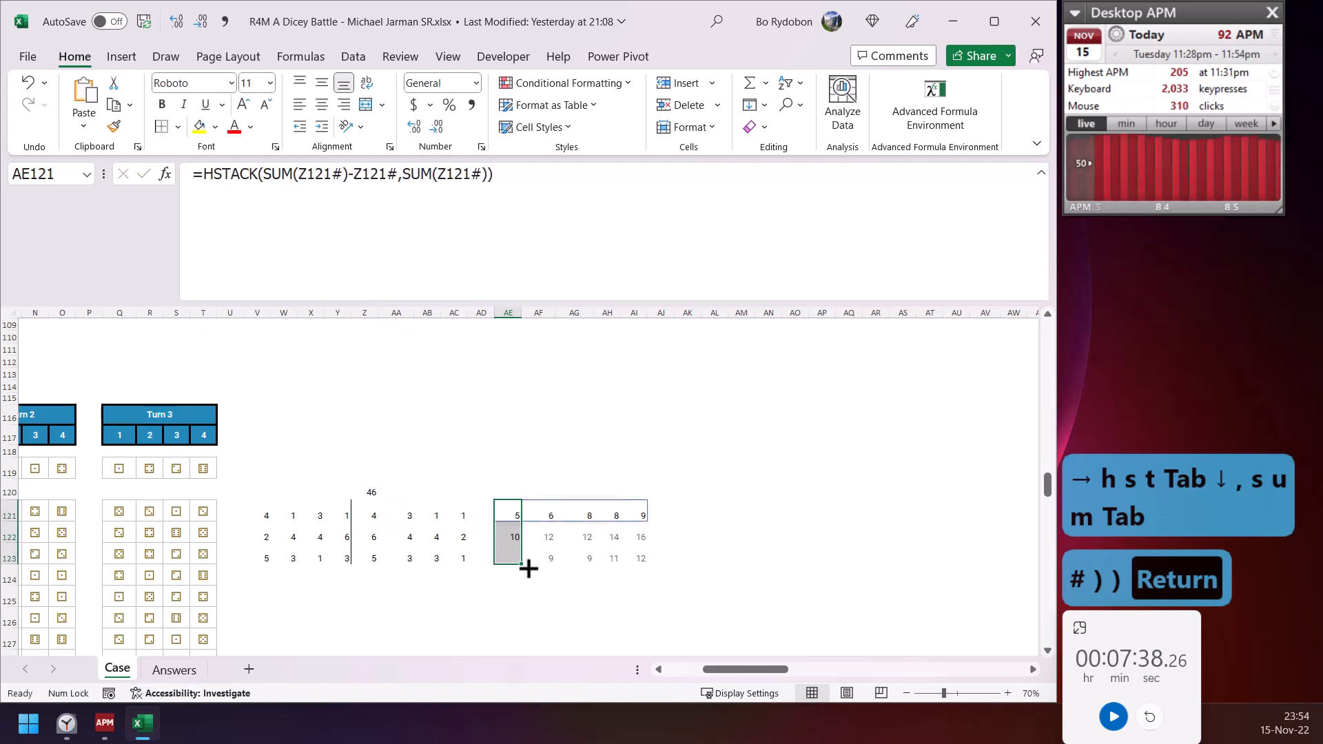
- Examine the IFNA, INDEX and XMATCH(8,u,1) parts of the V121 formula, copying the XMATCH row argument
{"action": "left_click", "coordinate": [266, 518]}
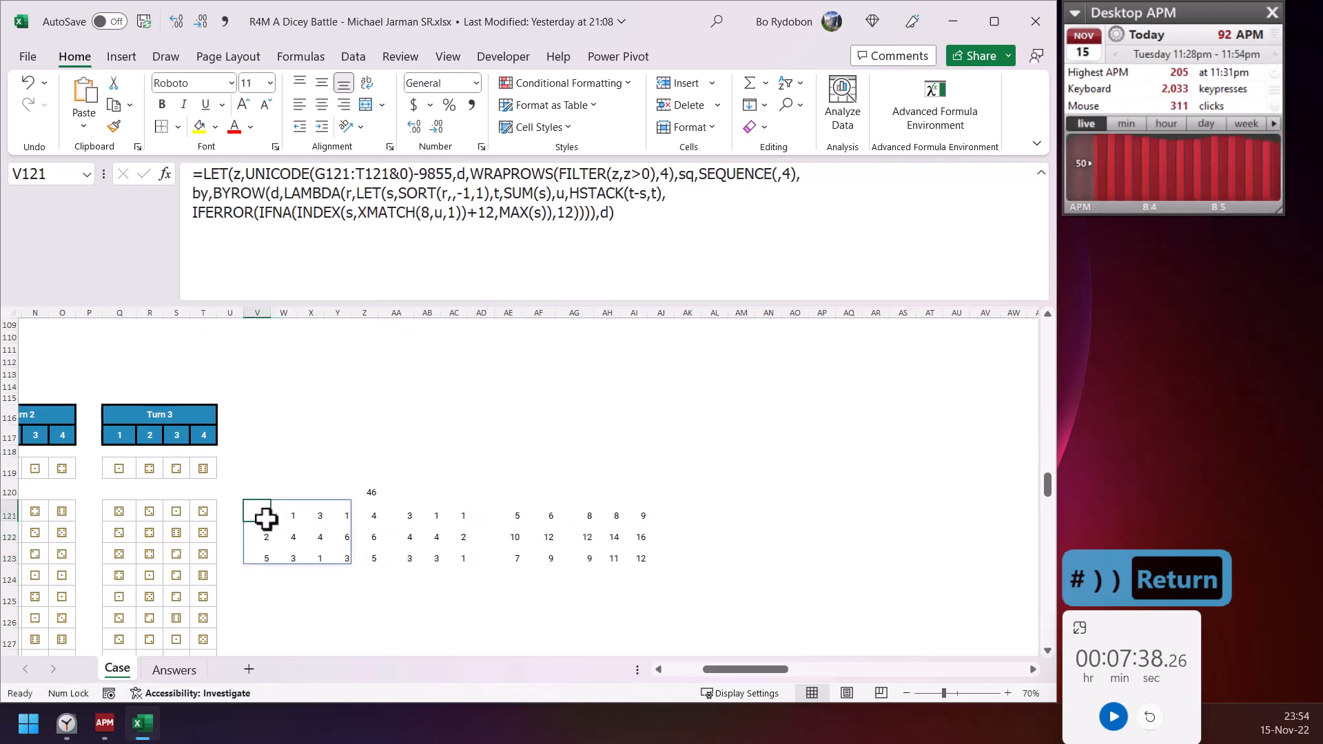
{"action": "left_click", "coordinate": [542, 240]}
{"action": "left_click", "coordinate": [284, 210]}
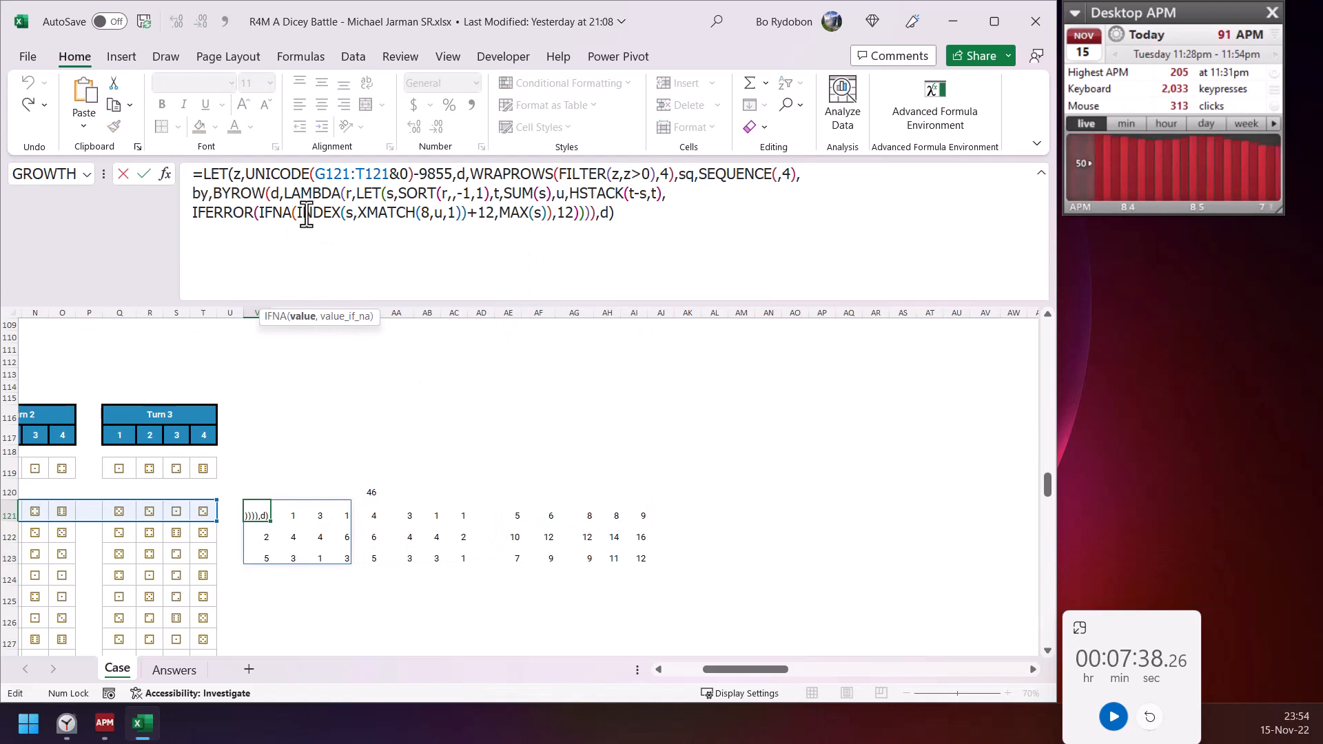
{"action": "left_click", "coordinate": [378, 213]}
{"action": "left_click", "coordinate": [381, 315]}
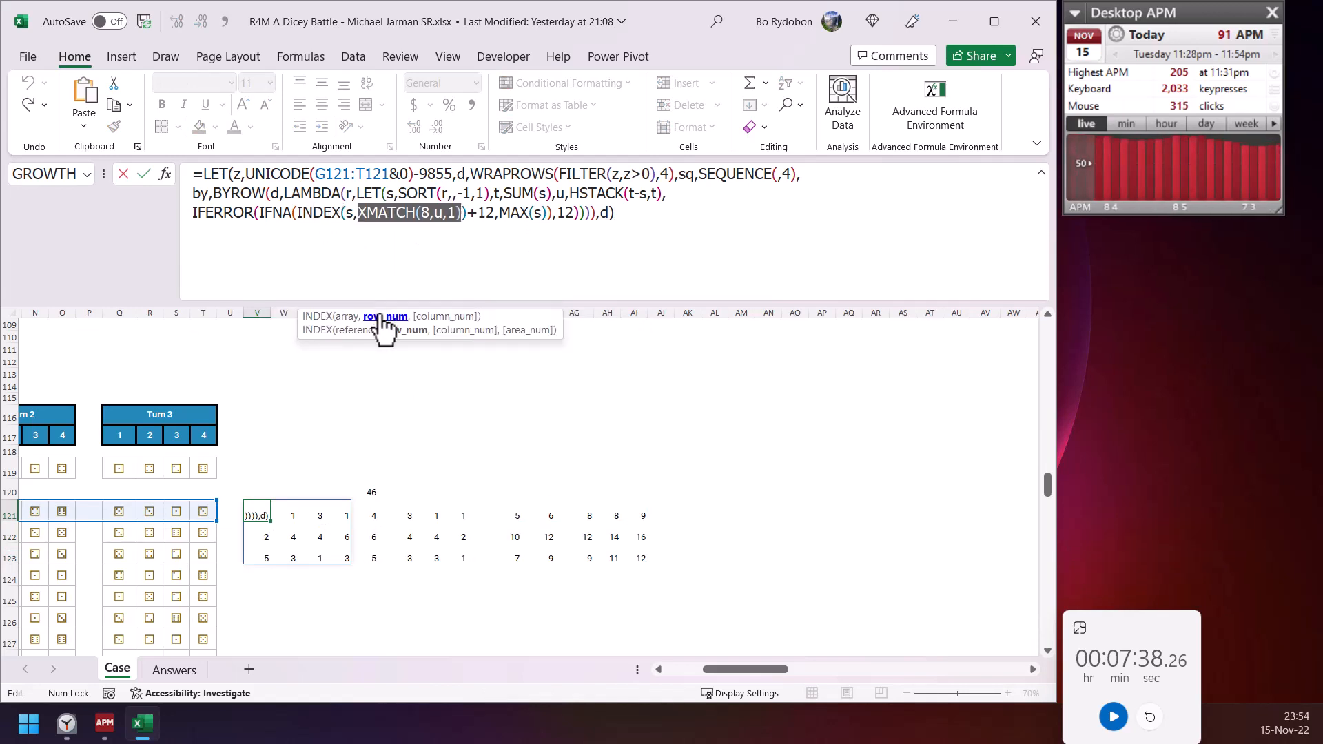
{"action": "key", "text": "ctrl+c"}
{"action": "key", "text": "Escape"}
- Enter =XMATCH(8,AE121#,1) in AK121, matching exactly or the next larger item, and fill it down to AK123
{"action": "left_click", "coordinate": [687, 513]}
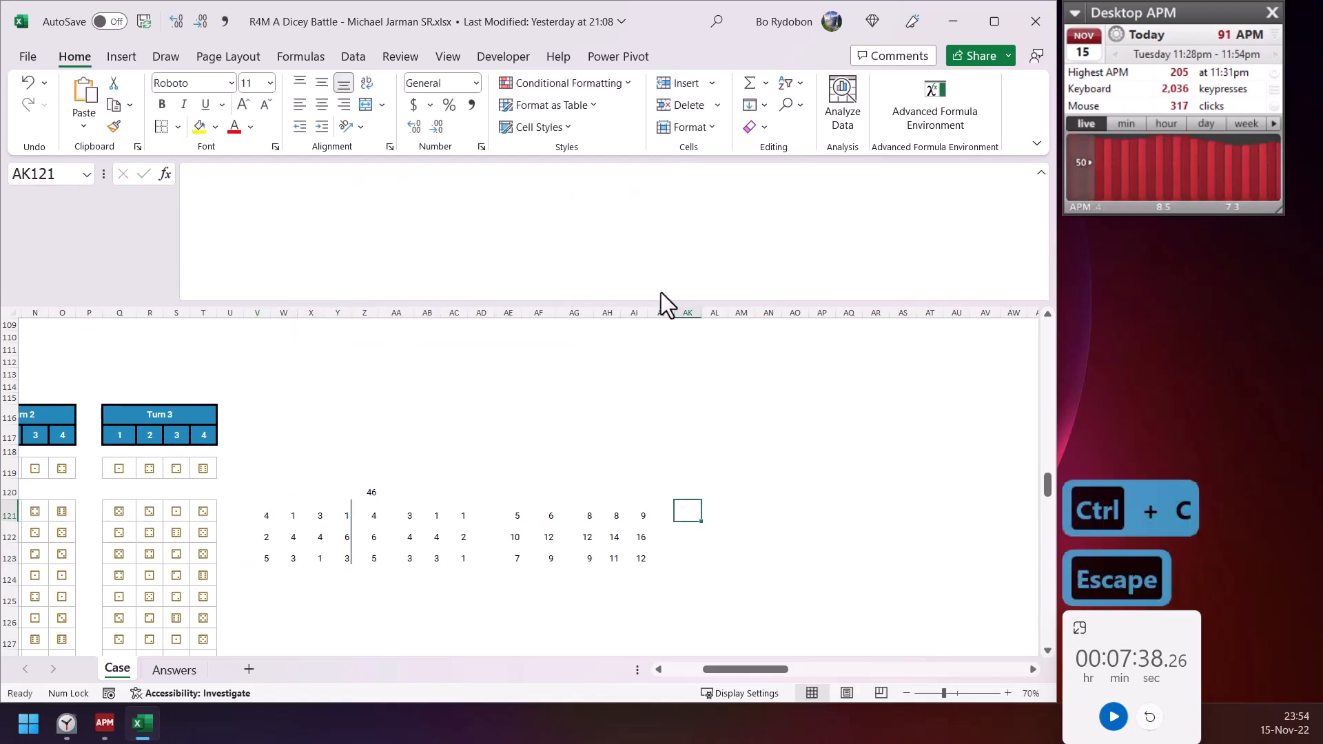
{"action": "type", "text": "=xm"}
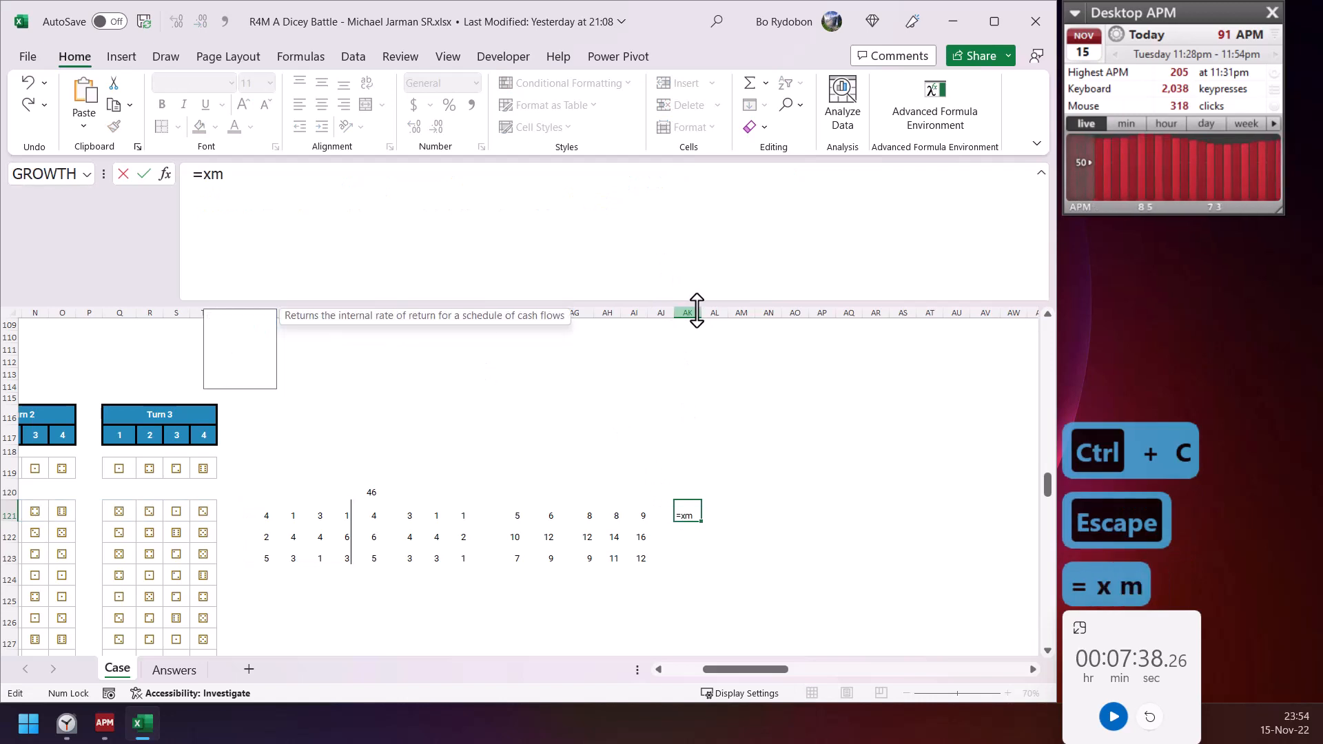
{"action": "key", "text": "Tab"}
{"action": "type", "text": "8"}
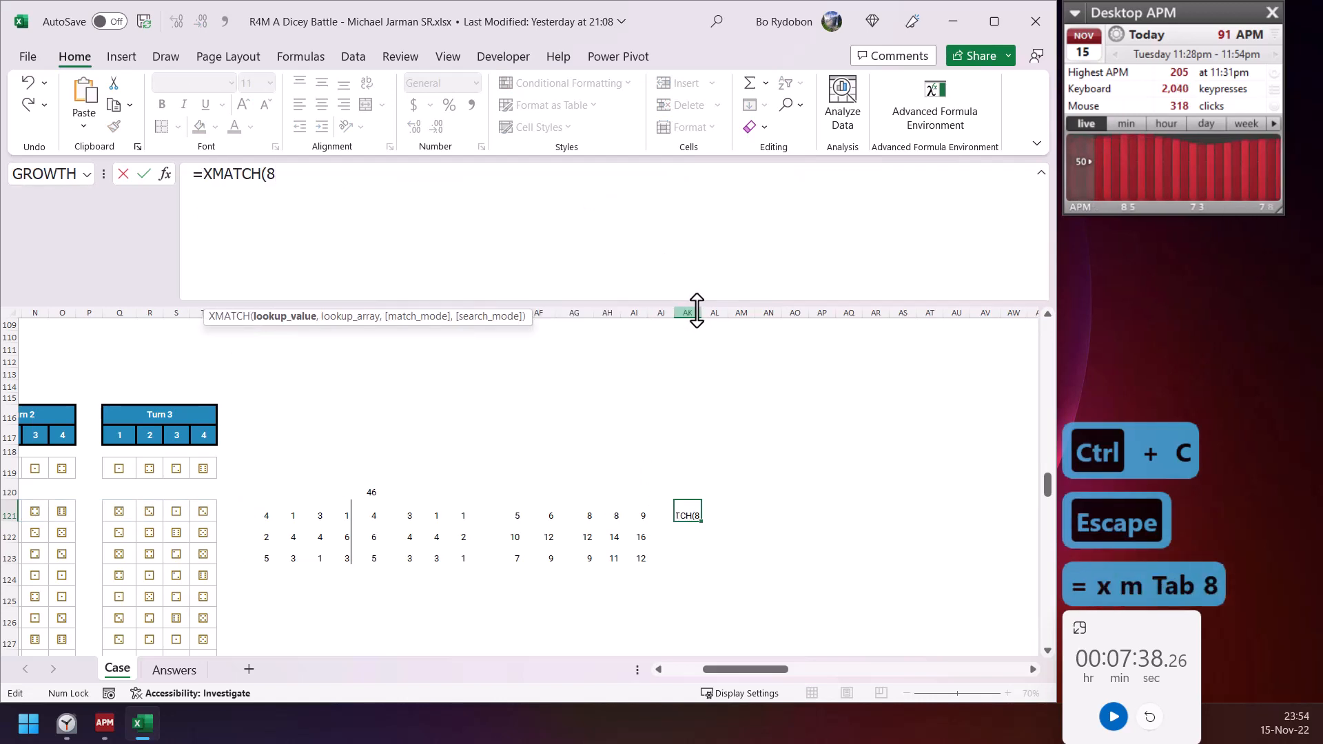
{"action": "type", "text": ","}
{"action": "left_click", "coordinate": [516, 516]}
{"action": "type", "text": "#"}
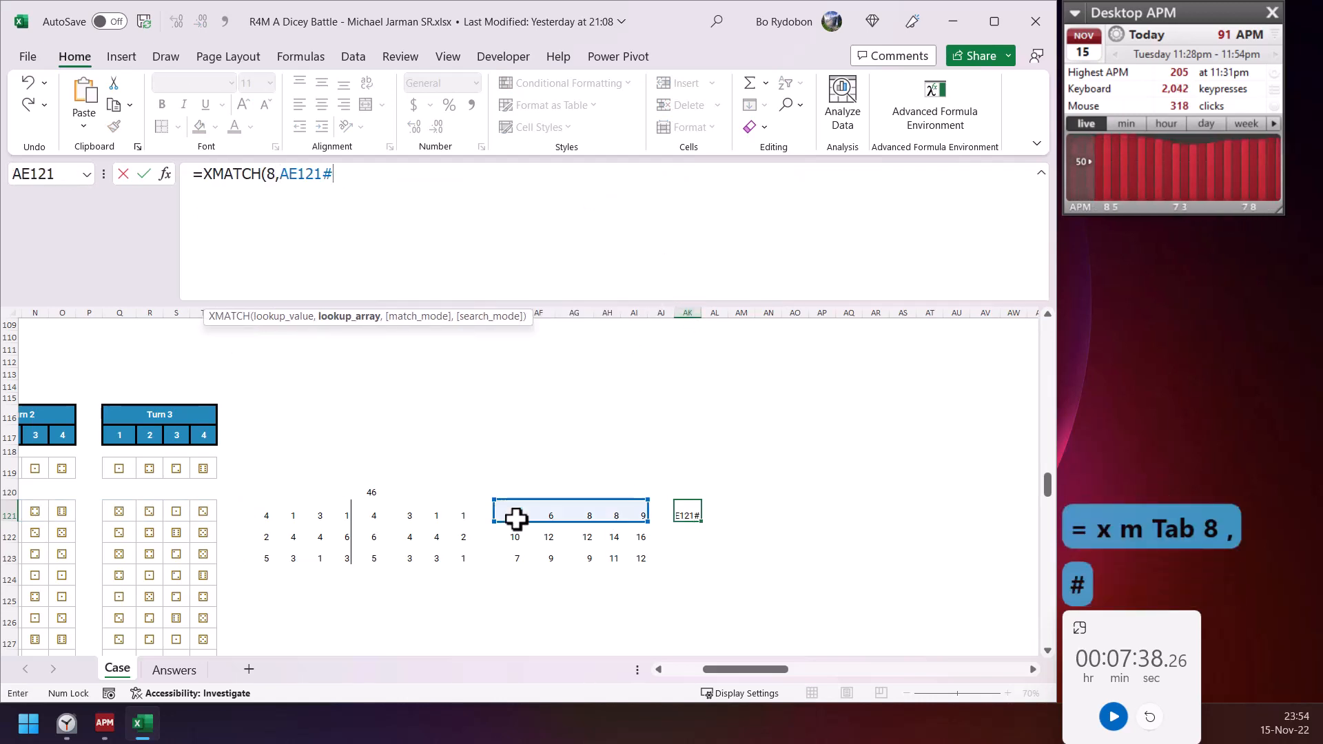
{"action": "type", "text": ","}
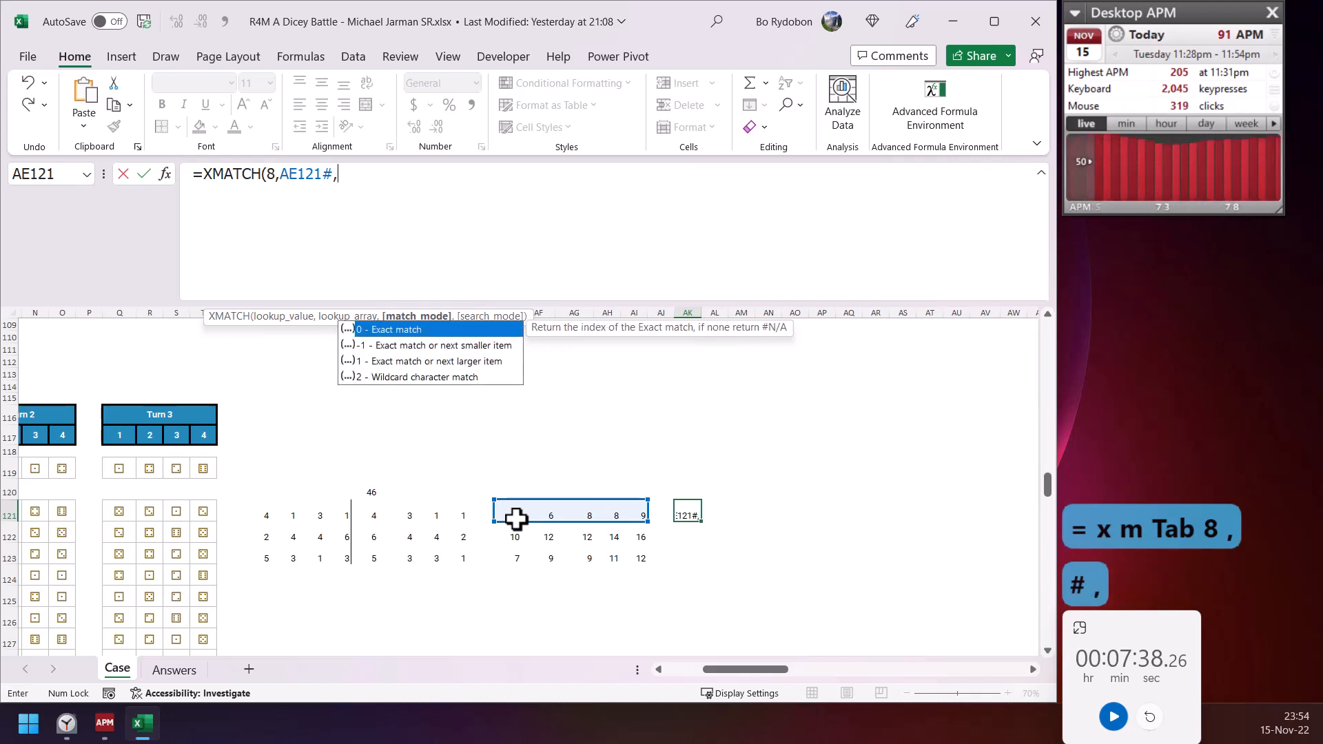
{"action": "type", "text": "1"}
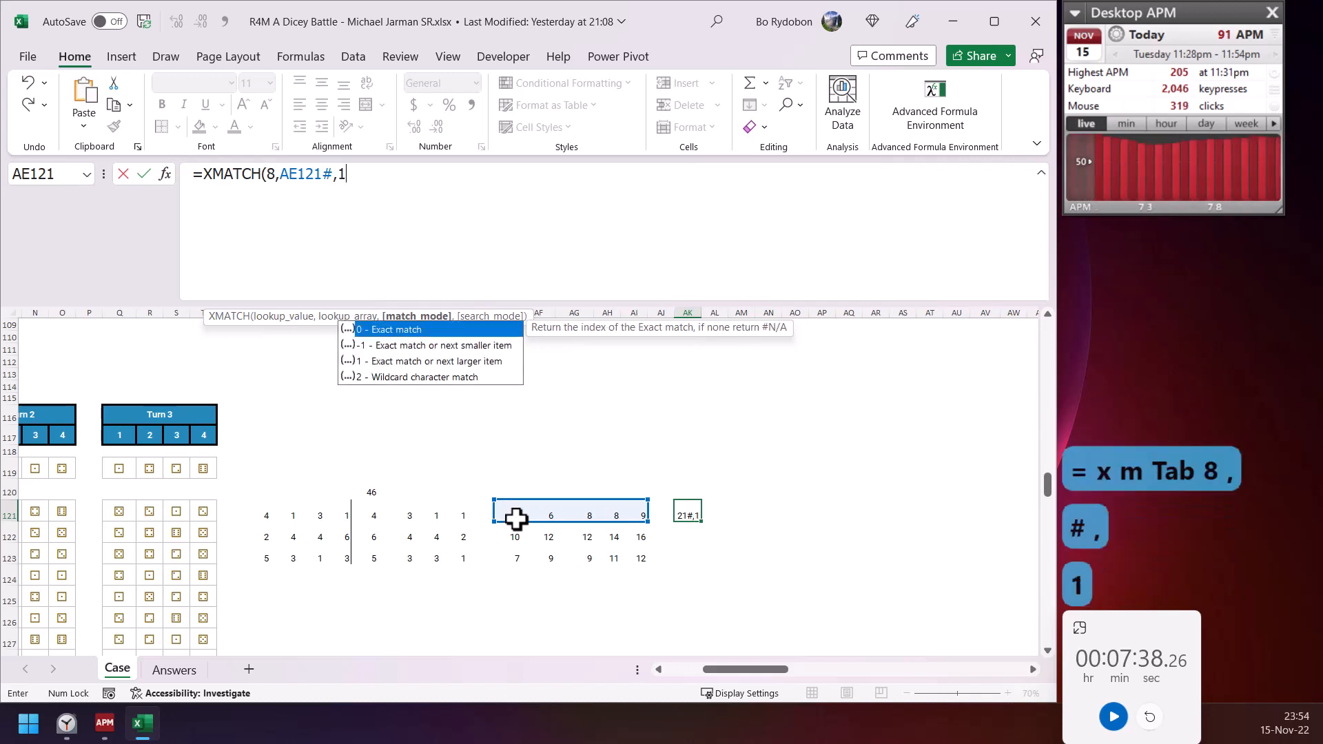
{"action": "type", "text": ")"}
{"action": "key", "text": "Return"}
{"action": "left_click", "coordinate": [696, 522]}
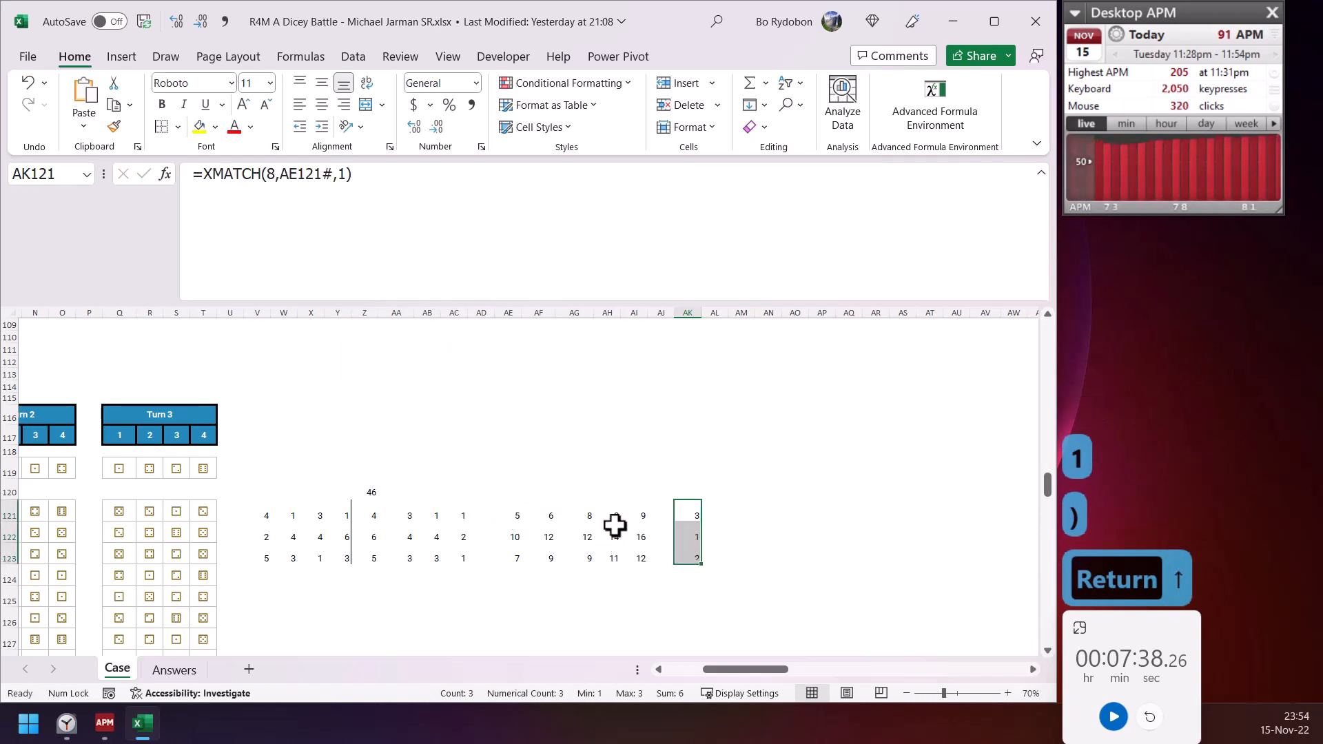
- Compare the cumulative totals in AE121:AI123 with the XMATCH positions in AK121:AK123, cancelling any replacement of existing data
{"action": "left_click", "coordinate": [580, 520]}
{"action": "left_click", "coordinate": [511, 536]}
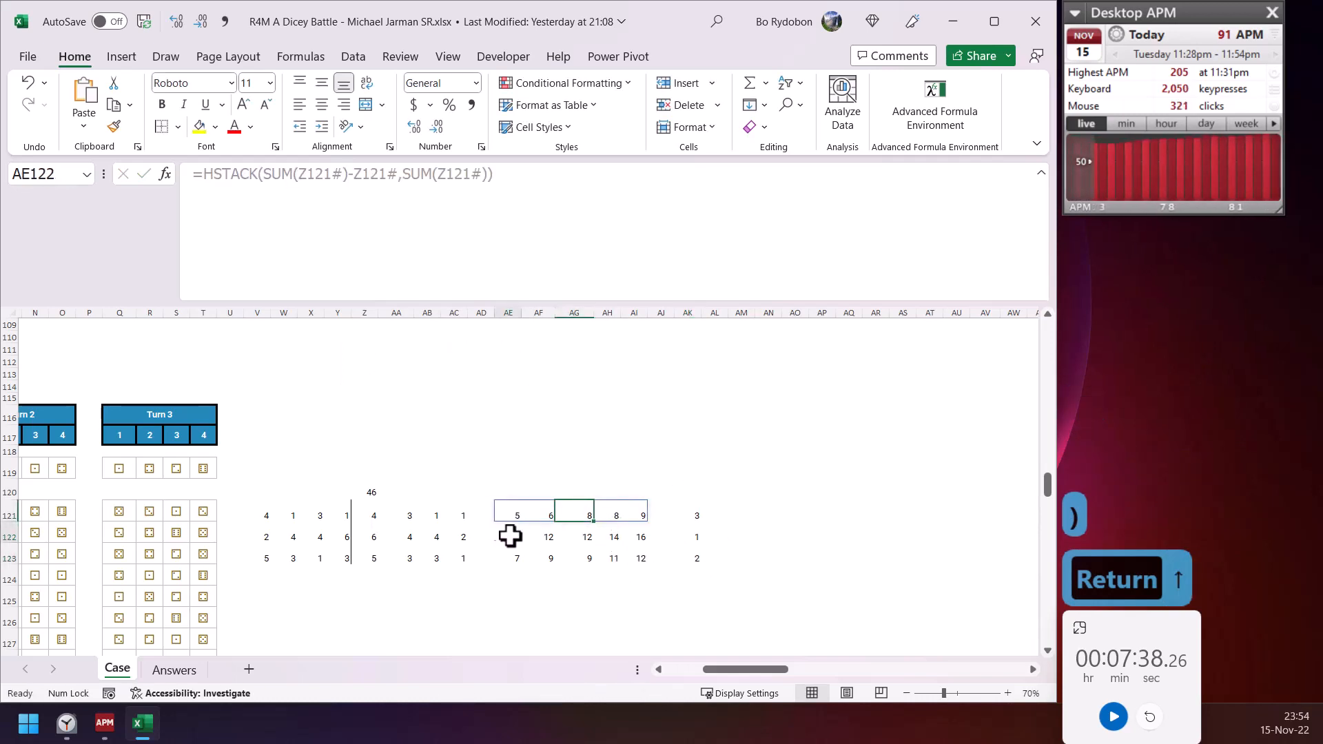
{"action": "left_click", "coordinate": [549, 558]}
{"action": "left_click", "coordinate": [692, 518]}
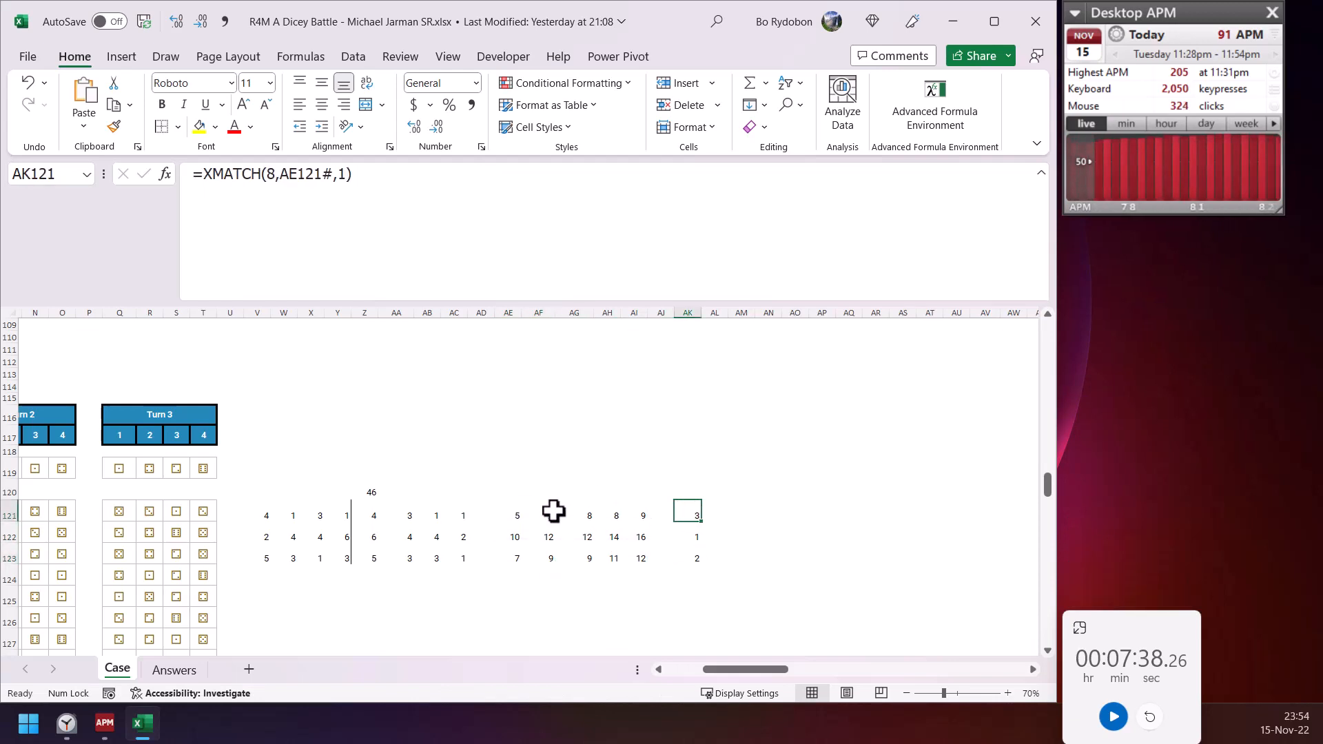
{"action": "left_click", "coordinate": [671, 670]}
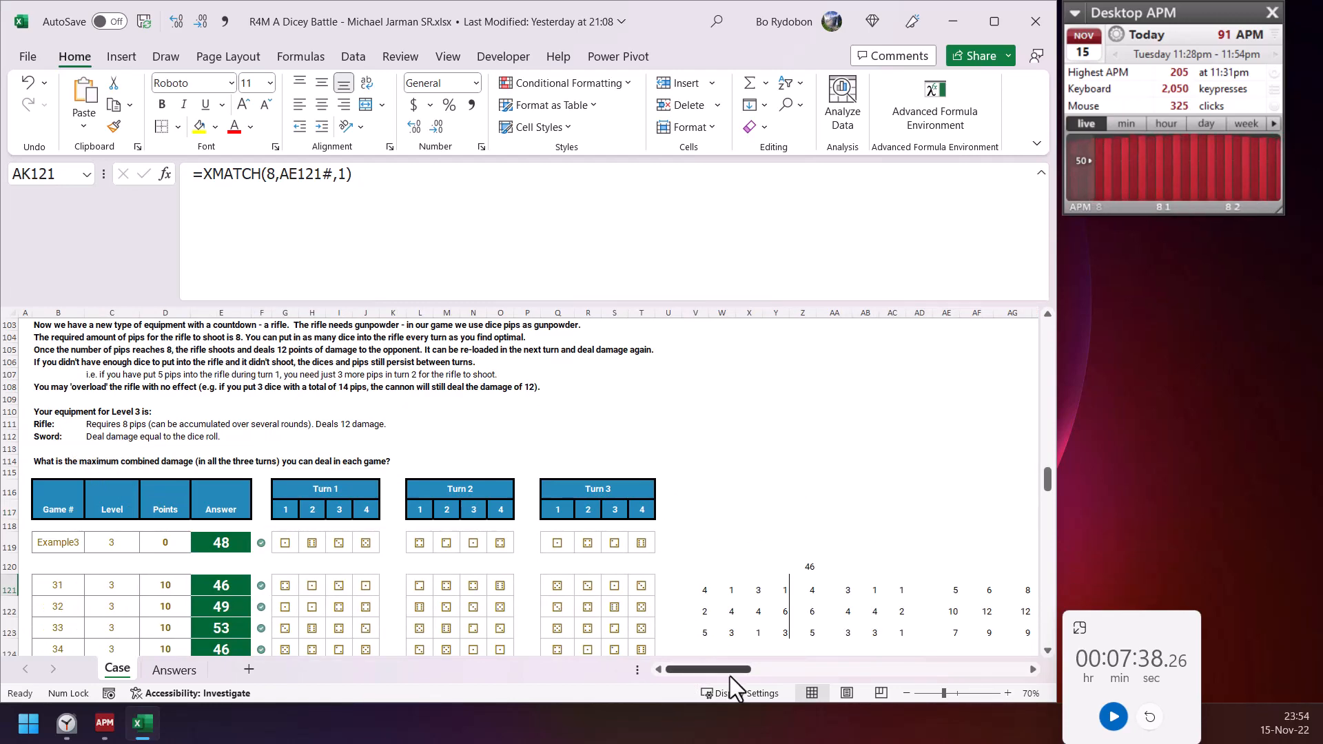
{"action": "left_click_drag", "start_coordinate": [730, 675], "coordinate": [763, 671]}
{"action": "left_click", "coordinate": [757, 587]}
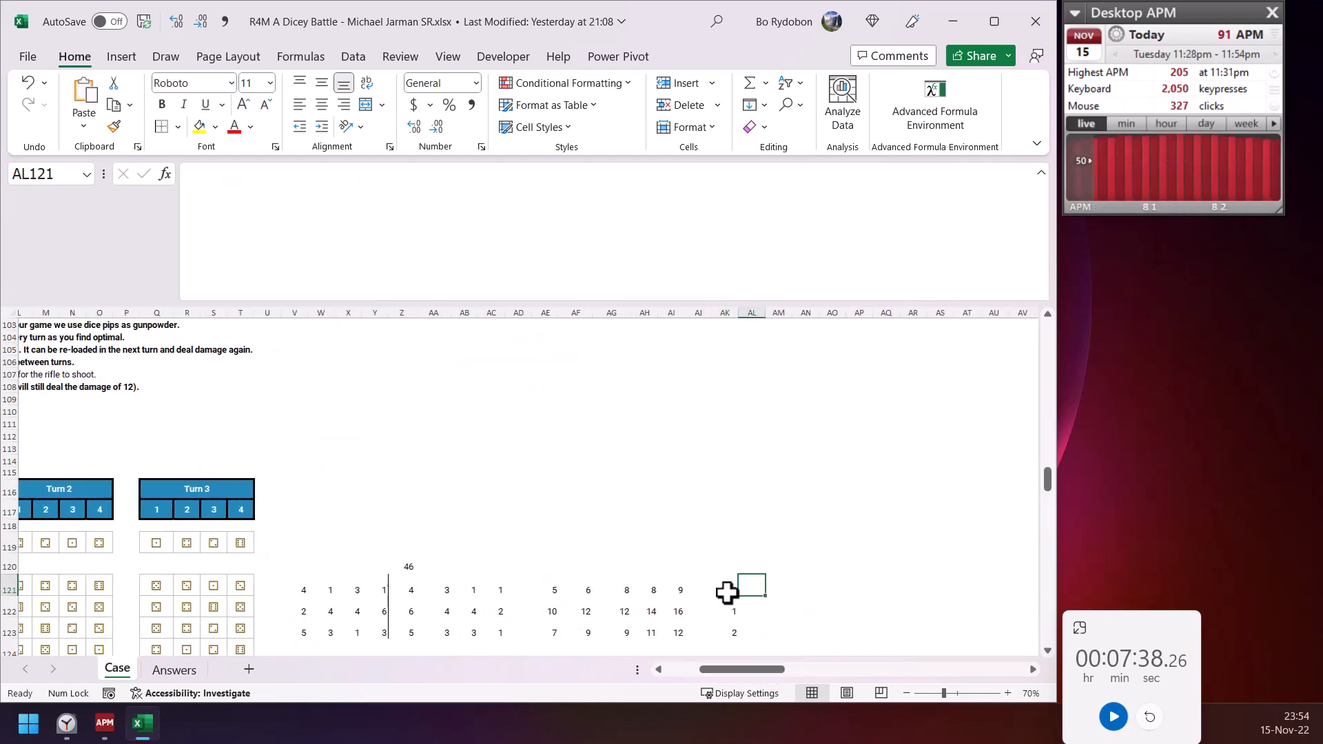
{"action": "left_click", "coordinate": [585, 588]}
{"action": "left_click_drag", "start_coordinate": [572, 588], "coordinate": [548, 587]}
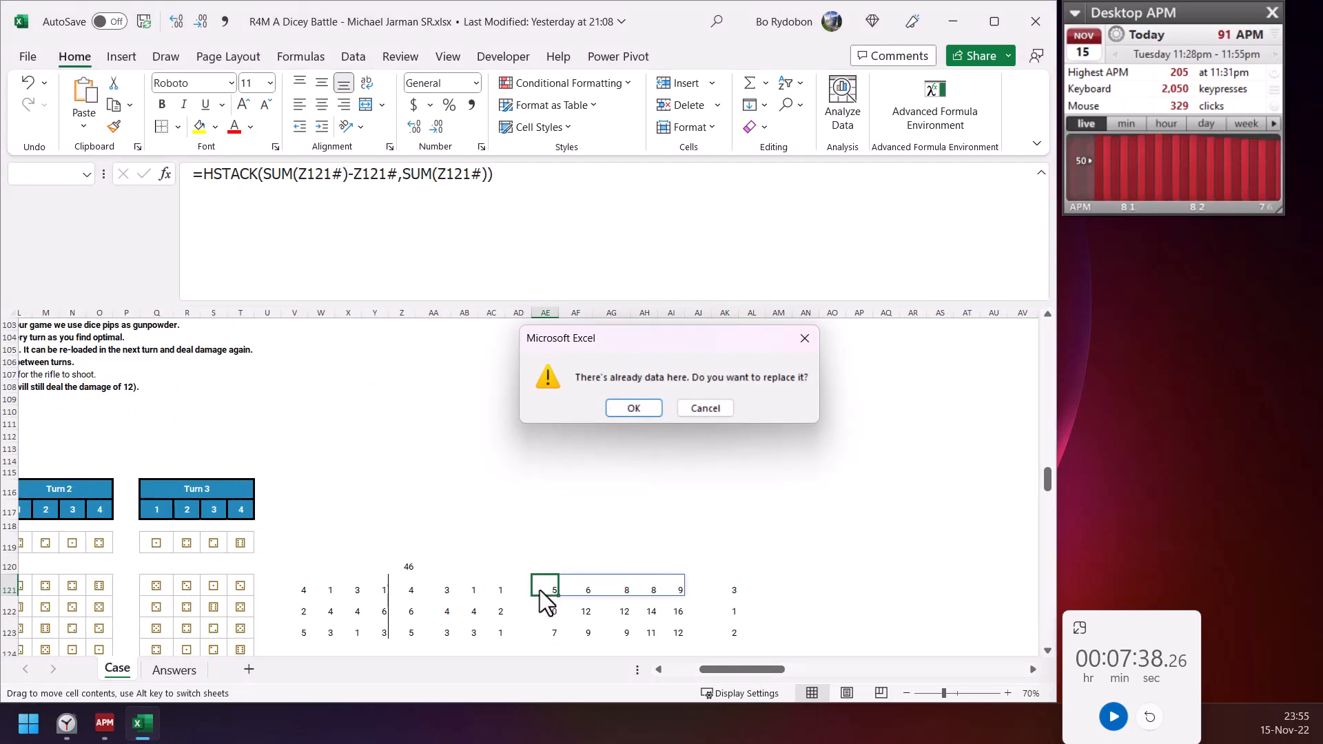
{"action": "key", "text": "Escape"}
- Copy the INDEX(s,XMATCH(8,u,1)) part of the V121 formula without changing the formula
{"action": "left_click", "coordinate": [310, 584]}
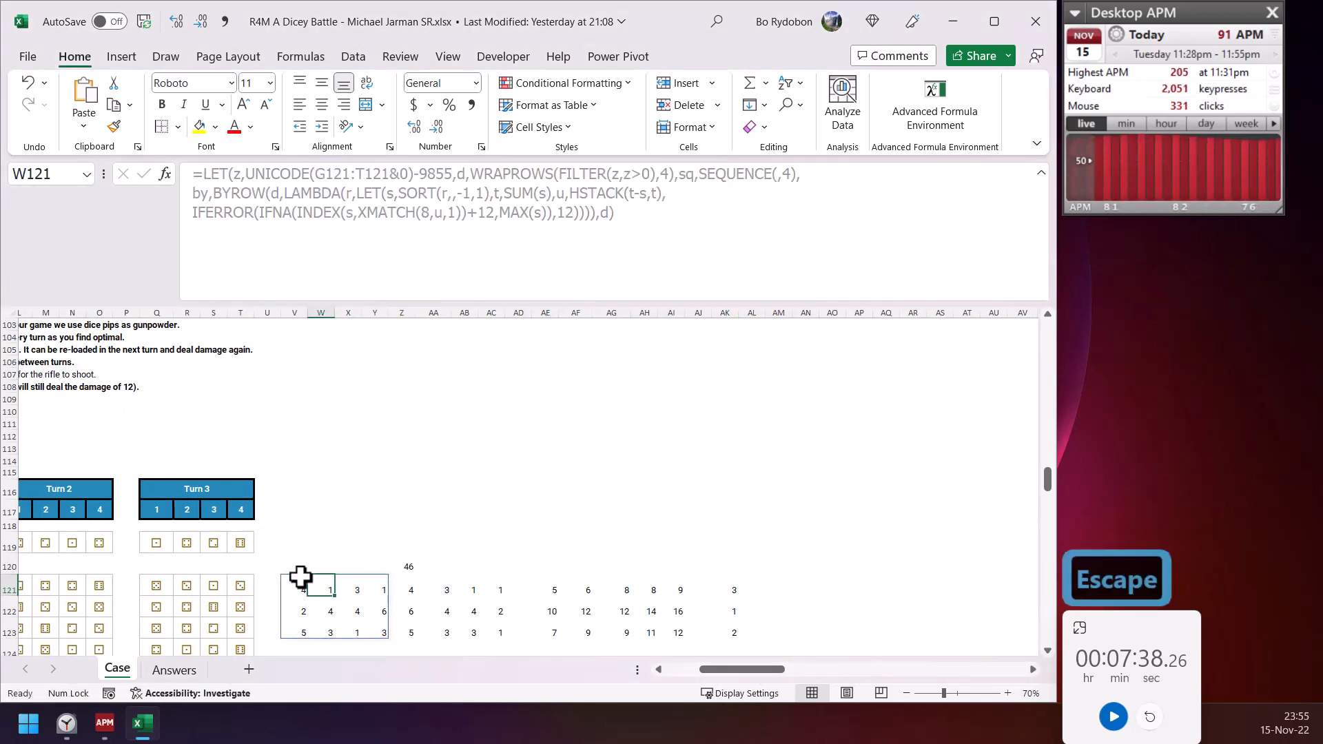
{"action": "left_click", "coordinate": [301, 578]}
{"action": "left_click", "coordinate": [467, 219]}
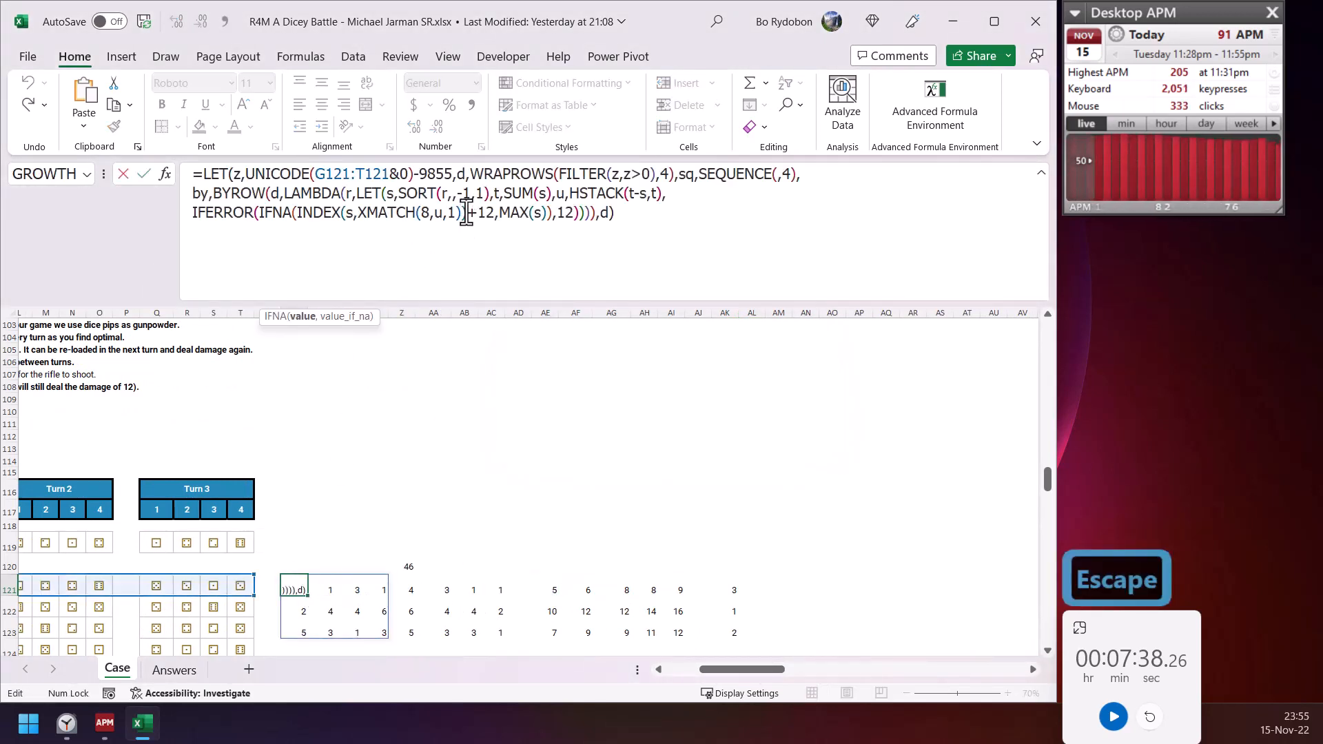
{"action": "left_click_drag", "start_coordinate": [301, 215], "coordinate": [464, 216]}
{"action": "key", "text": "ctrl+c"}
{"action": "key", "text": "Escape"}
- Enter =INDEX(Z121#,AK121) in AM121 to return the die left for the sword, and fill it down to AM123
{"action": "left_click", "coordinate": [769, 590]}
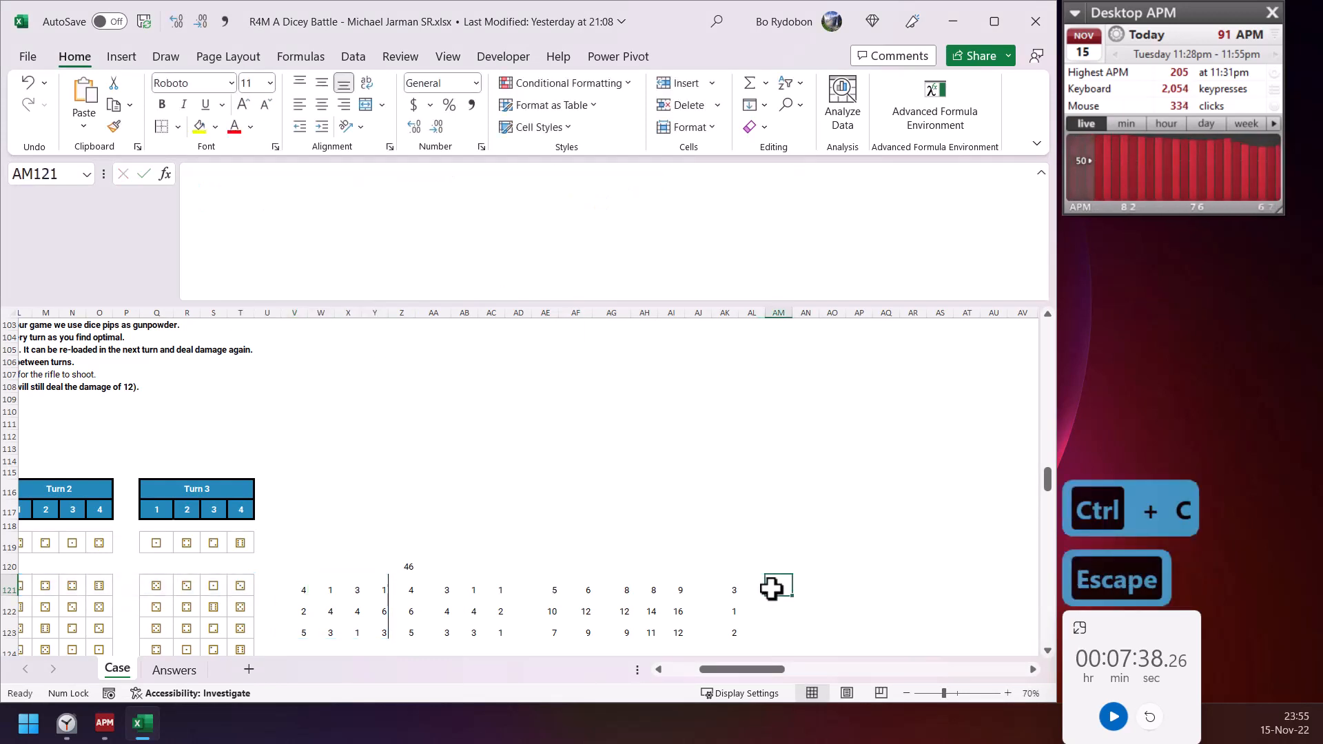
{"action": "type", "text": "=index"}
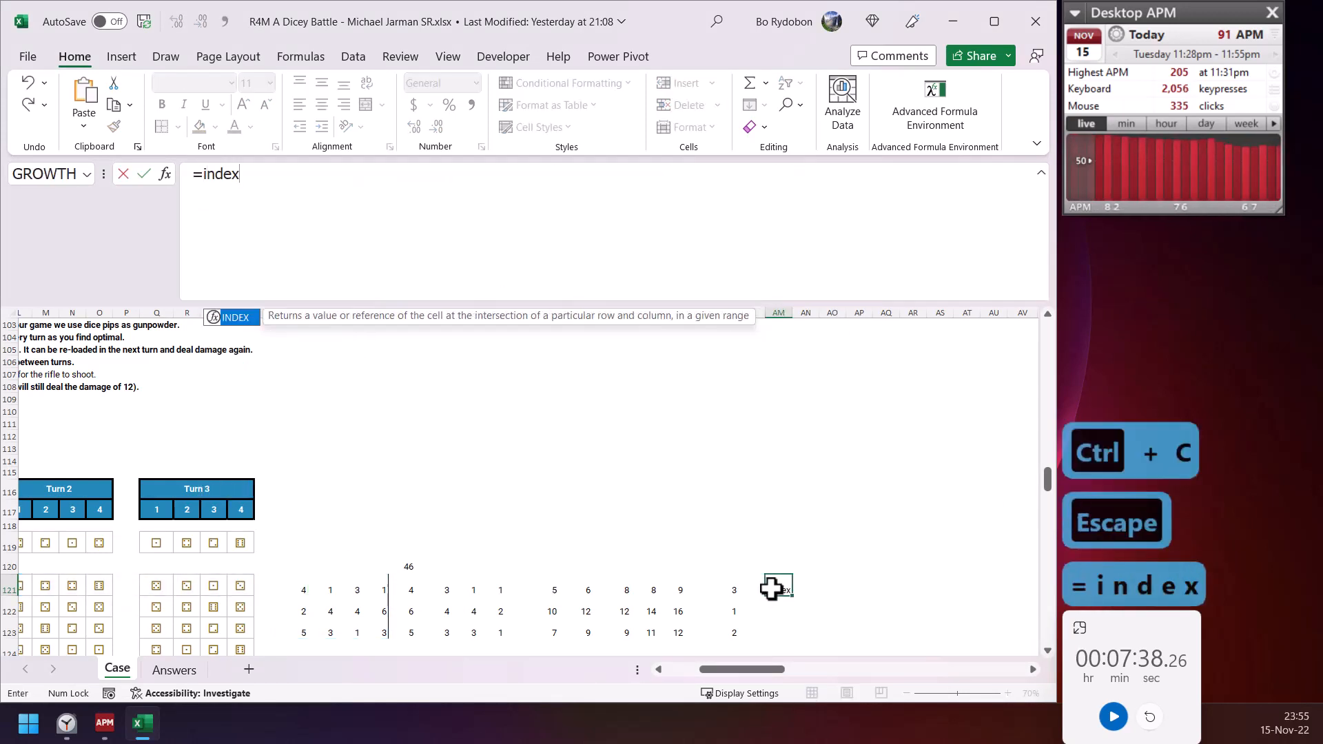
{"action": "key", "text": "Tab"}
{"action": "left_click", "coordinate": [409, 590]}
{"action": "type", "text": "#,"}
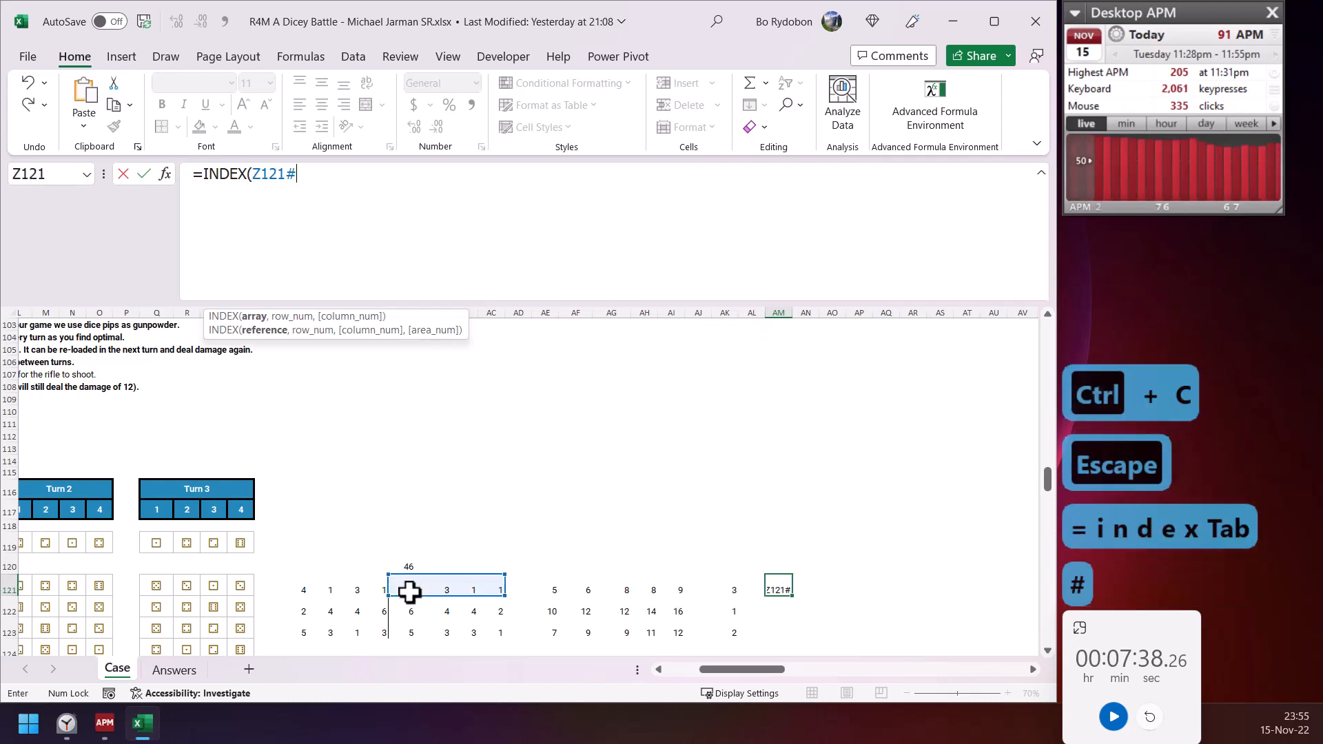
{"action": "key", "text": "Left"}
{"action": "key", "text": "Left"}
{"action": "type", "text": ")"}
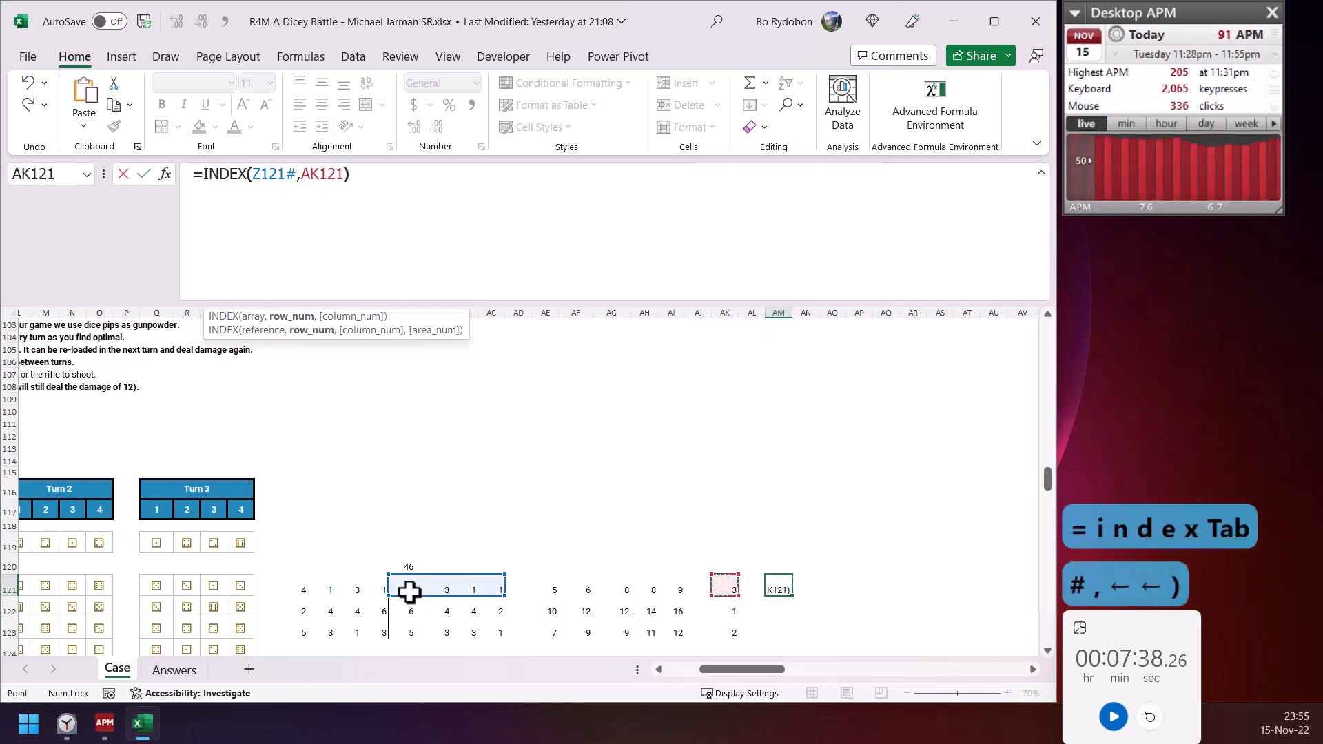
{"action": "key", "text": "Return"}
{"action": "key", "text": "Up"}
{"action": "key", "text": "ctrl+d"}
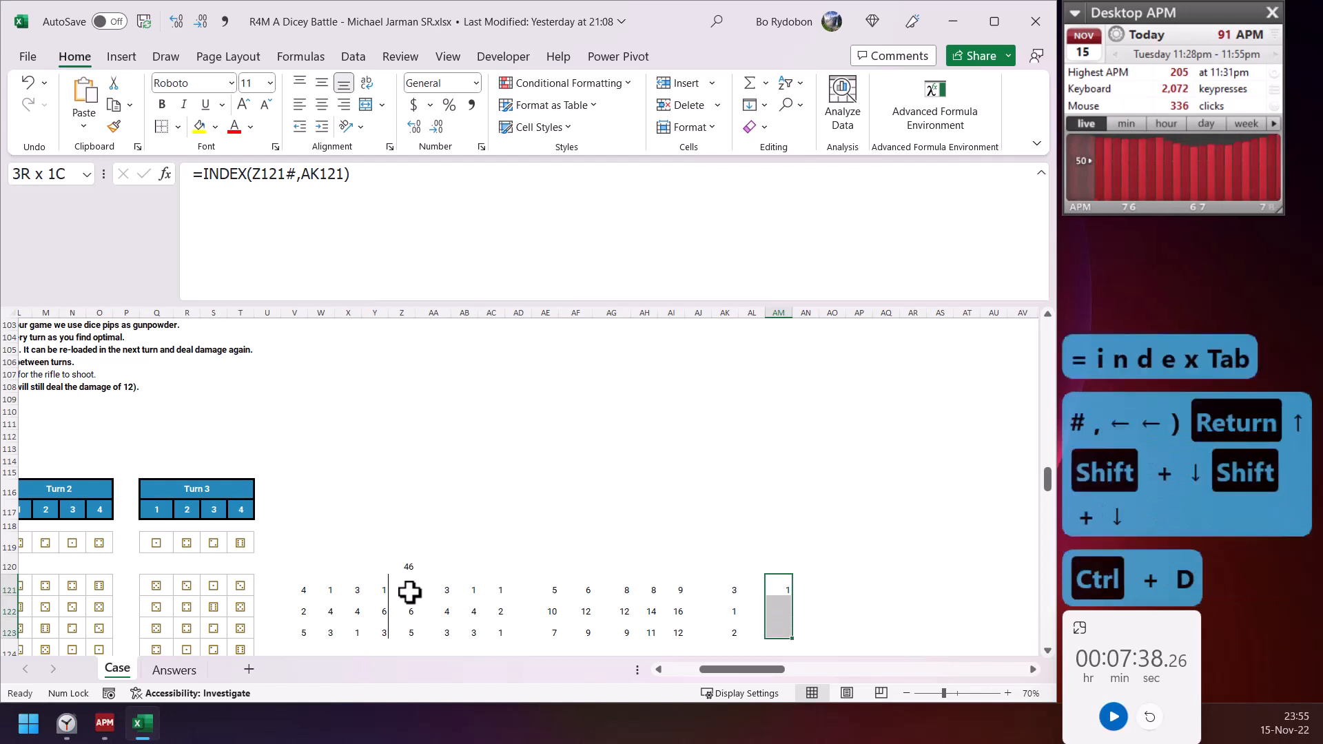
- Label the INDEX result column with the heading Sw in AM120
{"action": "key", "text": "Up"}
{"action": "key", "text": "Up"}
{"action": "key", "text": "Down"}
{"action": "type", "text": "W"}
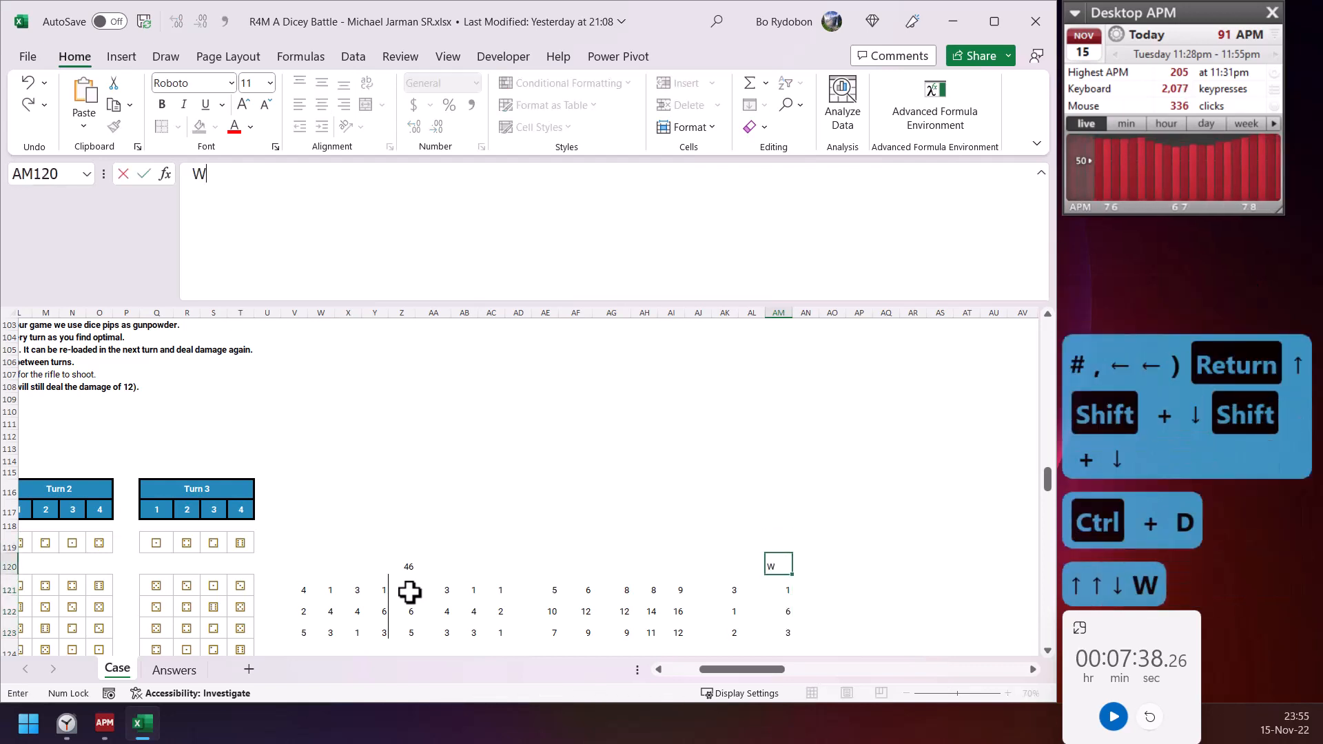
{"action": "key", "text": "BackSpace"}
{"action": "type", "text": "Sw"}
{"action": "key", "text": "Right"}
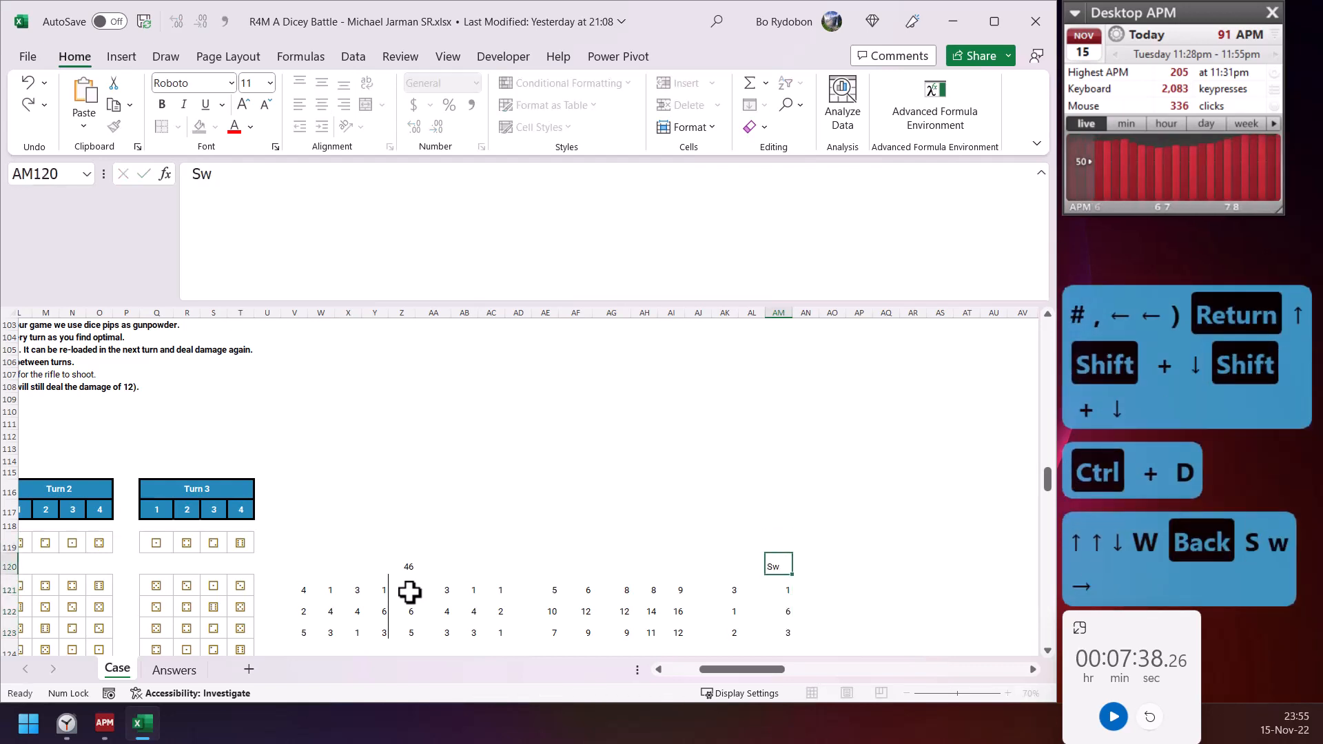
{"action": "key", "text": "Down"}
{"action": "key", "text": "Left"}
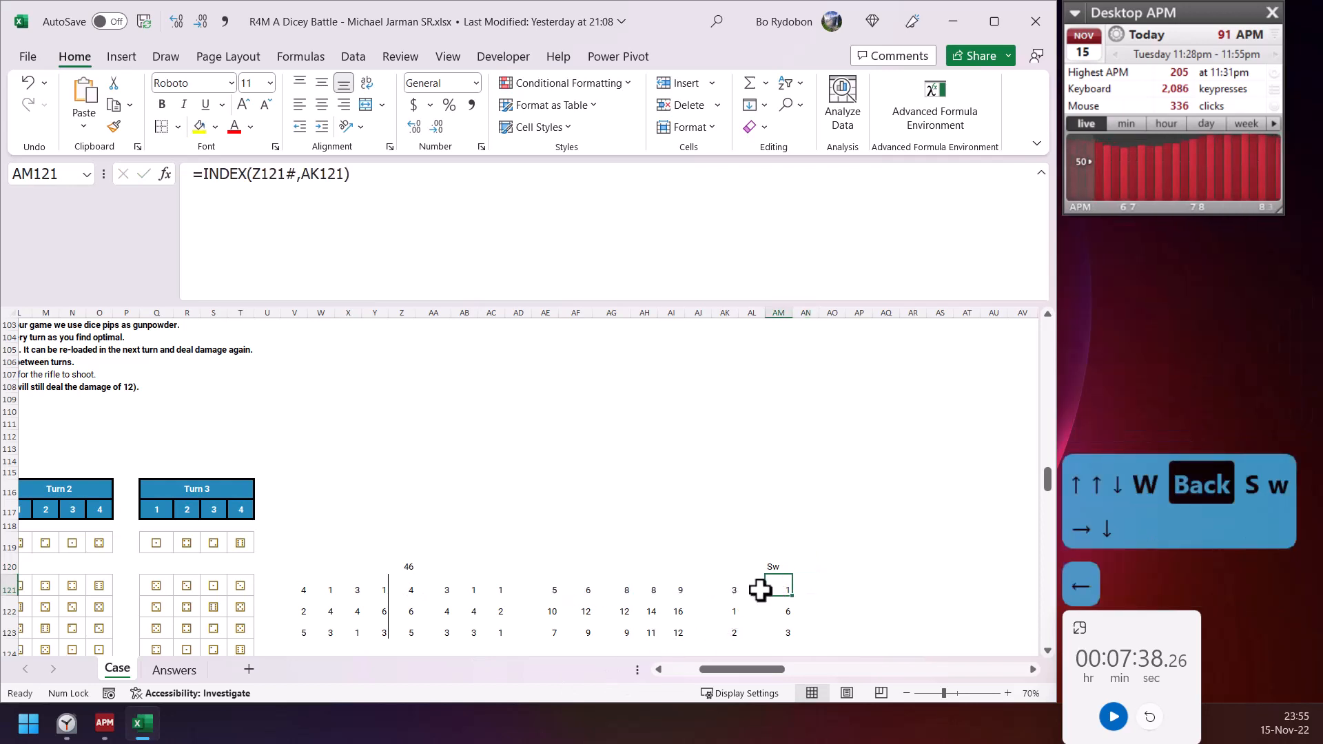
- Enter the rifle damage of 12 in AN121 and copy it down to AN123
{"action": "left_click", "coordinate": [810, 585]}
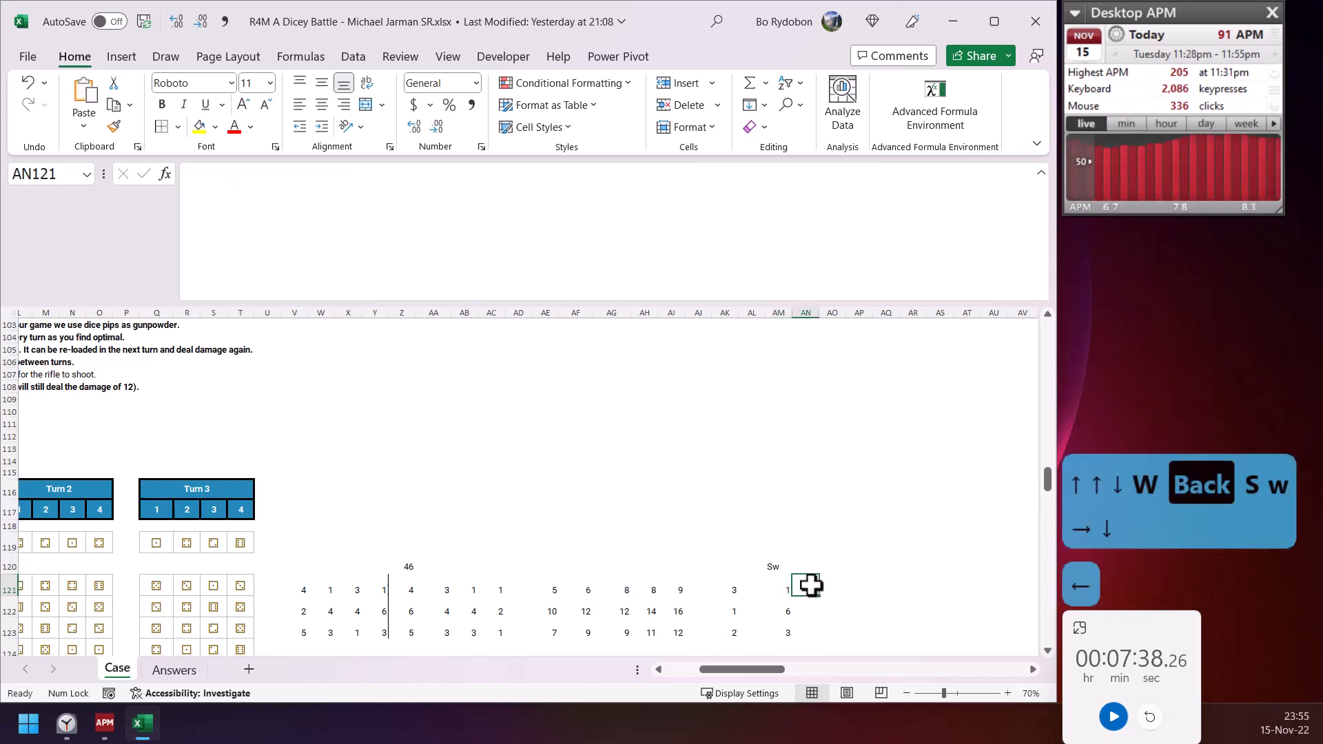
{"action": "type", "text": "12"}
{"action": "key", "text": "Return"}
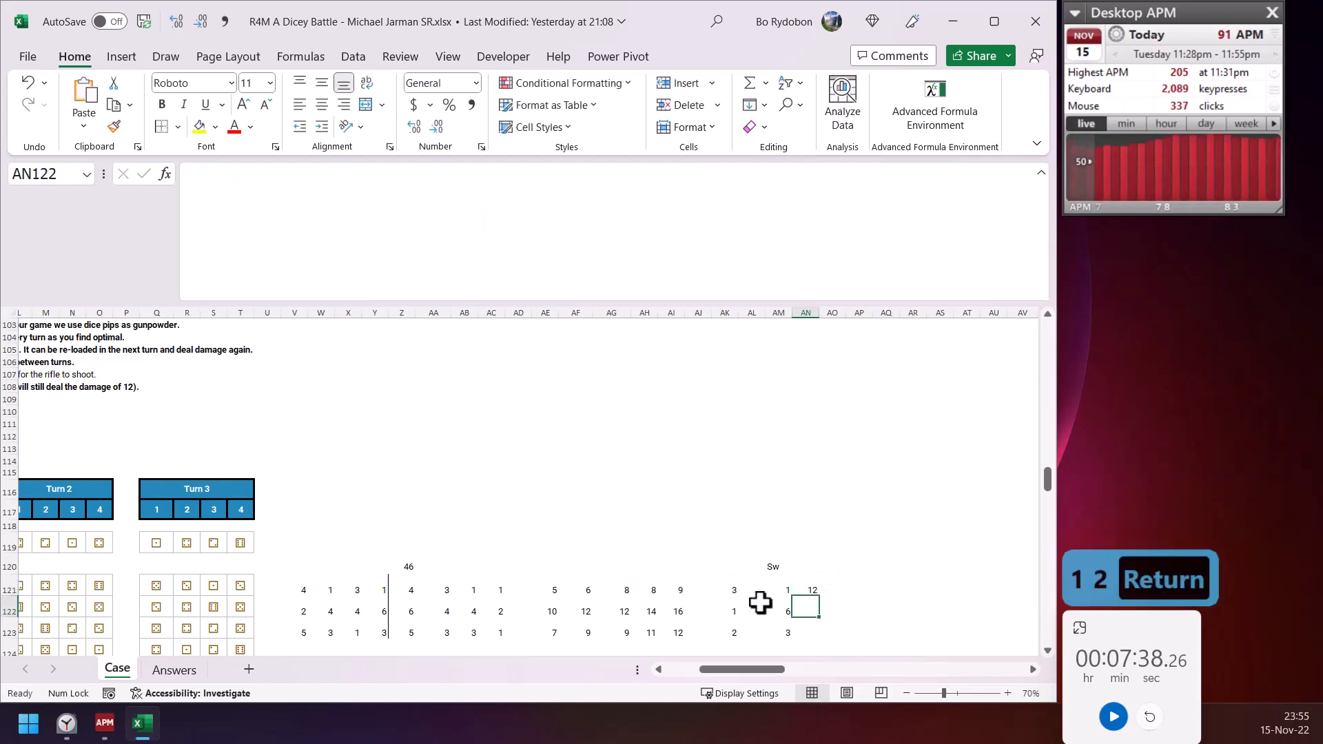
{"action": "left_click", "coordinate": [804, 589]}
{"action": "left_click_drag", "start_coordinate": [819, 597], "coordinate": [801, 633]}
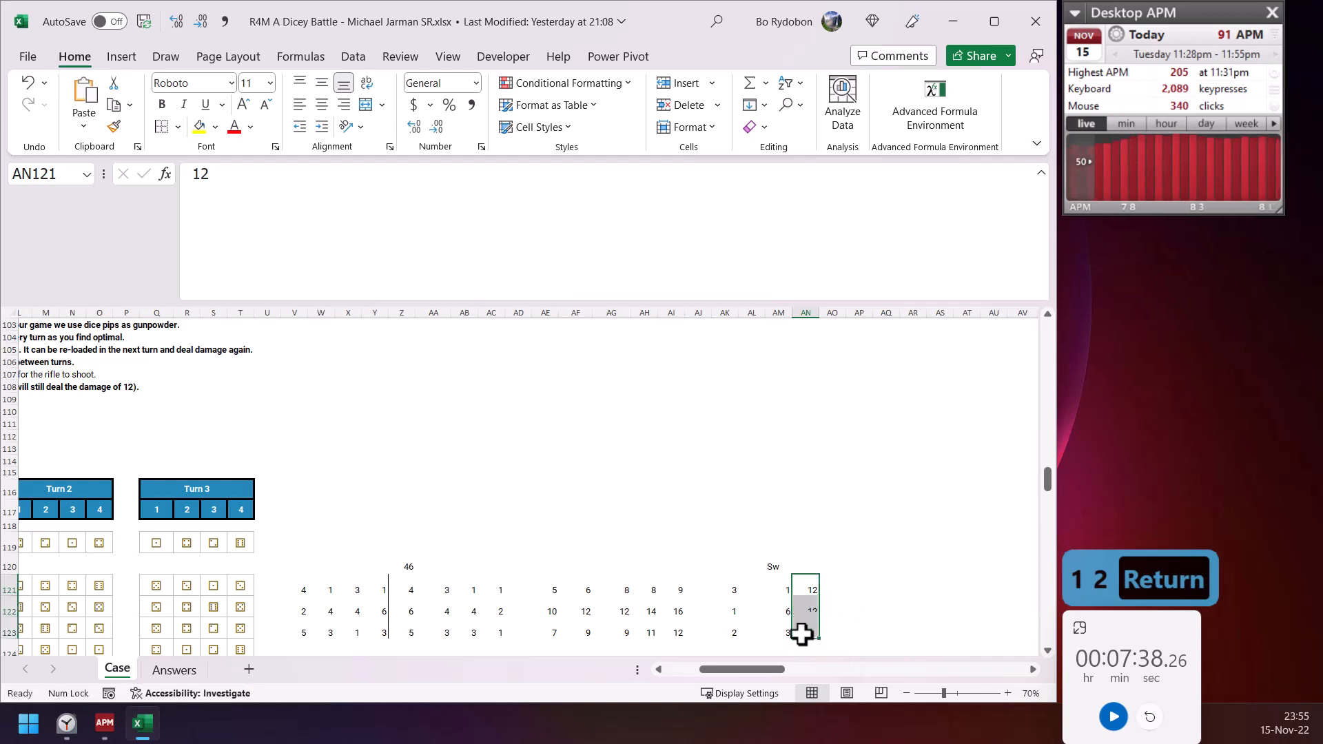
- Examine the +12 term and the IFNA value and value_if_na arguments in the V121 formula, leaving it unchanged
{"action": "left_click", "coordinate": [785, 589]}
{"action": "left_click", "coordinate": [304, 591]}
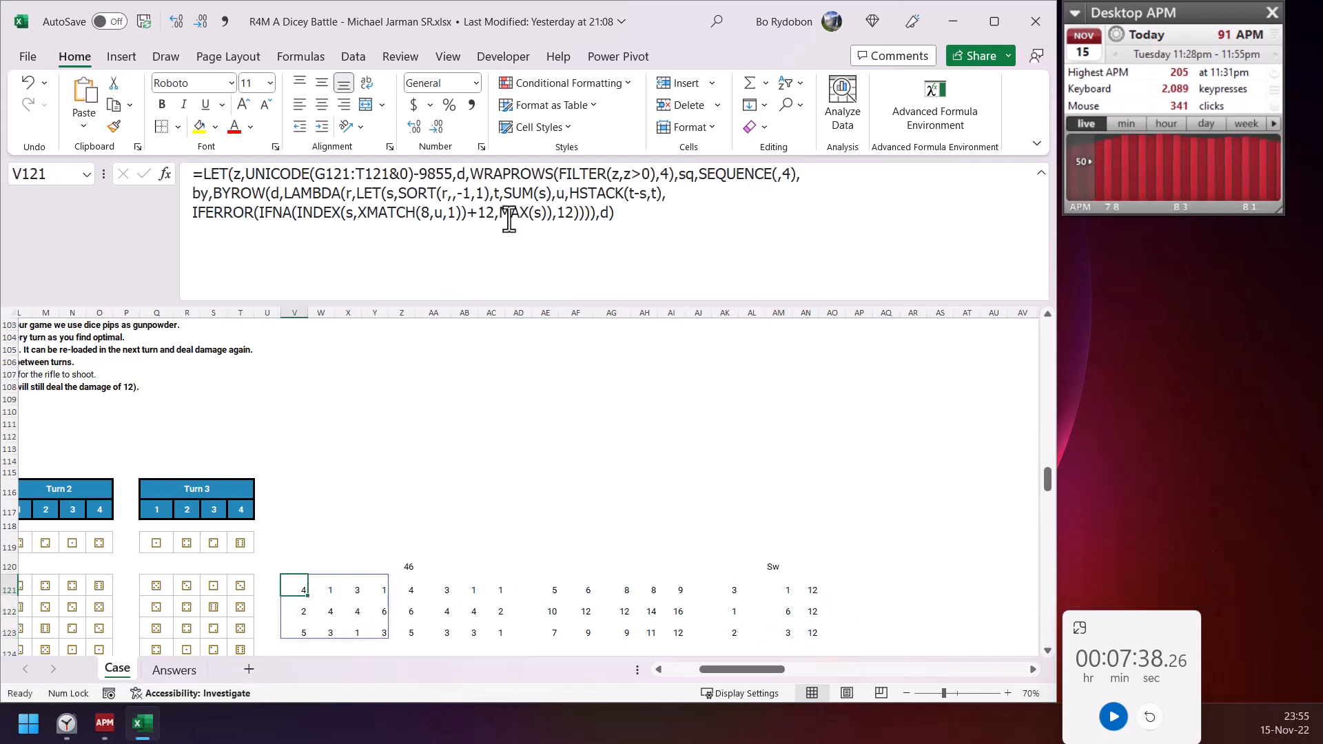
{"action": "left_click_drag", "start_coordinate": [498, 215], "coordinate": [471, 215]}
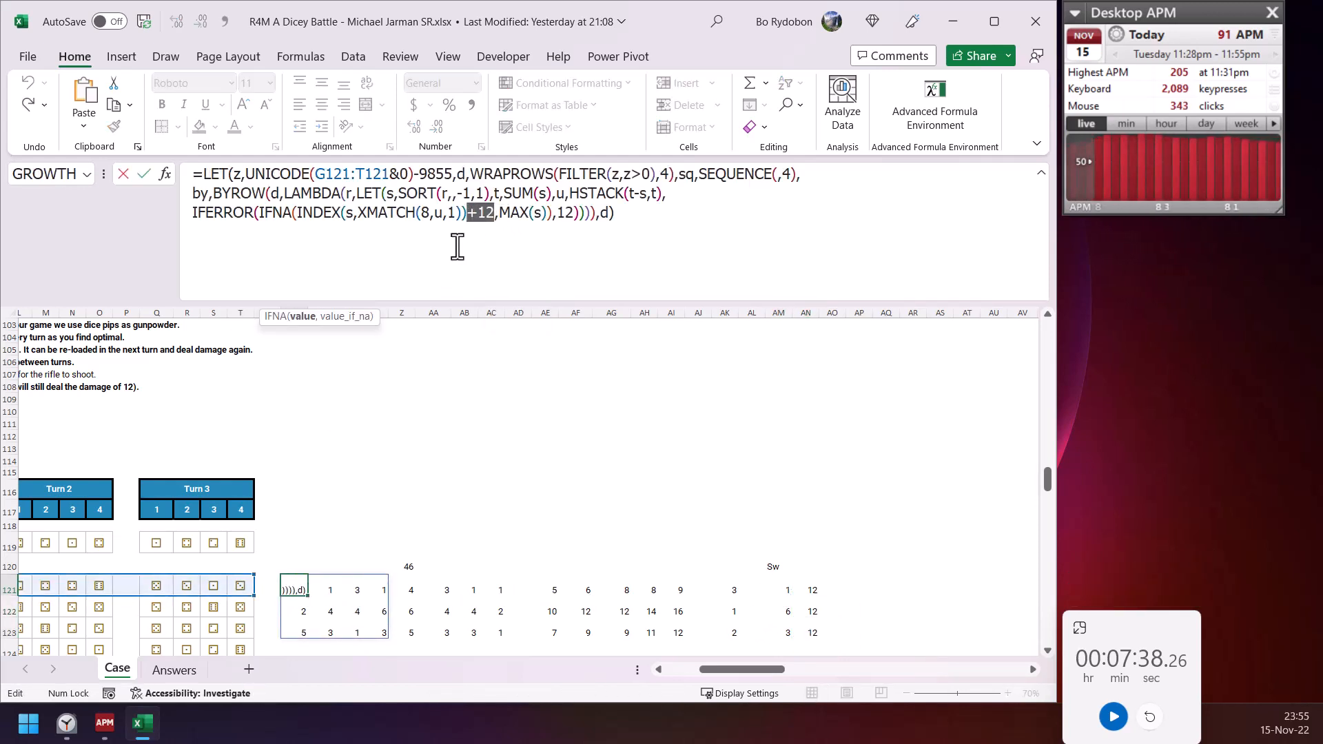
{"action": "left_click", "coordinate": [398, 220]}
{"action": "left_click", "coordinate": [303, 317]}
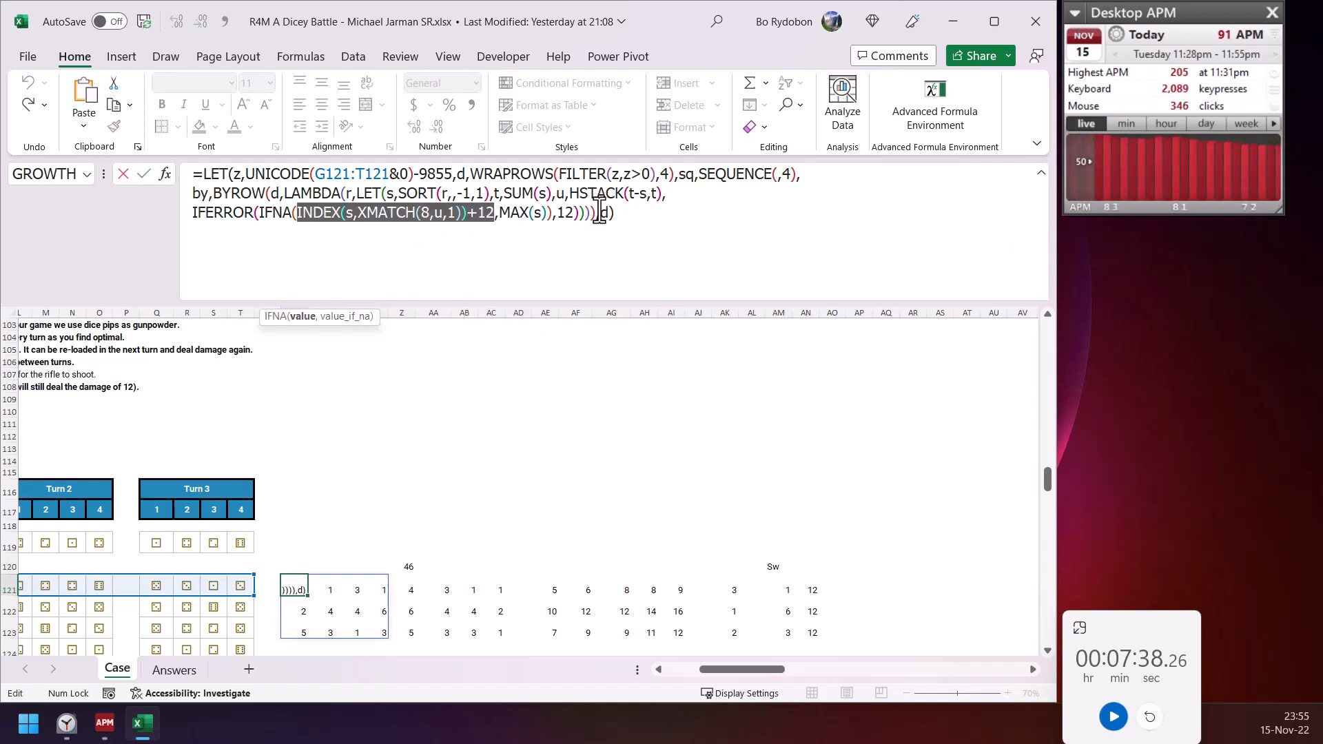
{"action": "left_click", "coordinate": [357, 316]}
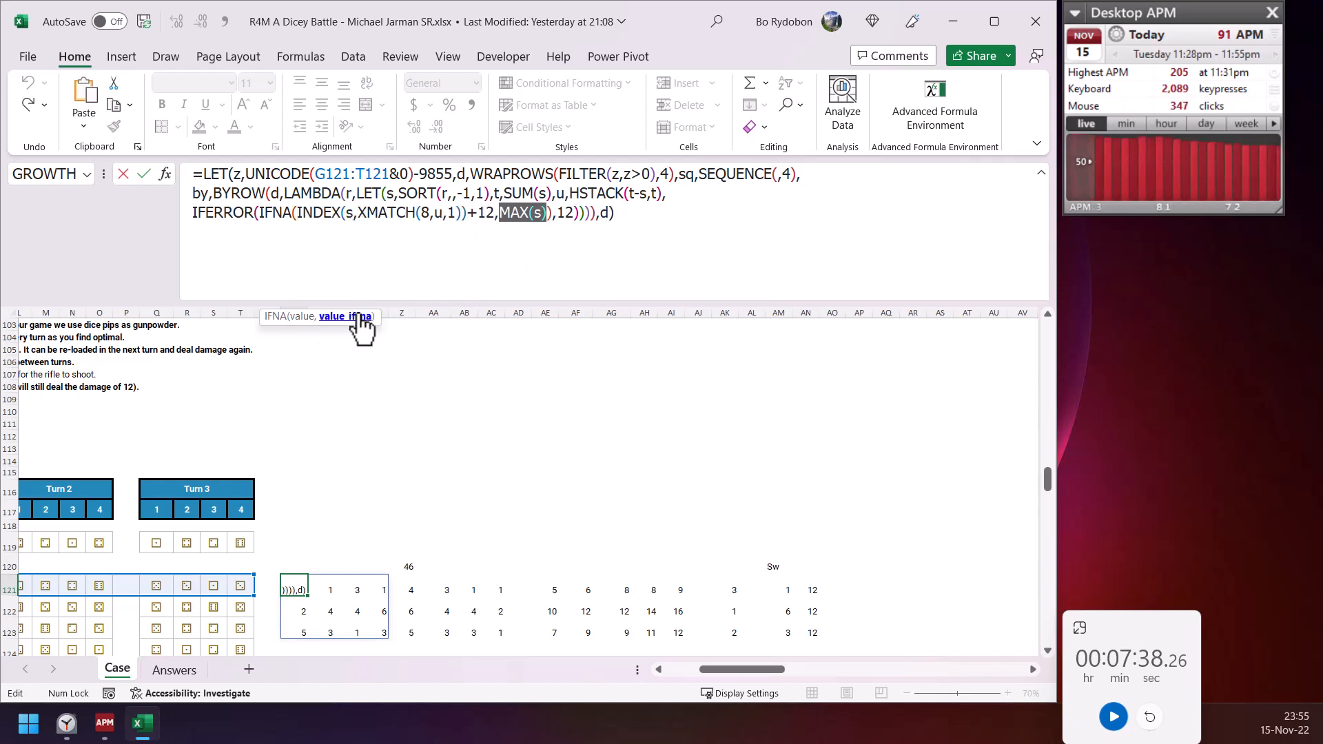
{"action": "key", "text": "Escape"}
- Copy the breakdown row V121:AN121 and paste it at V131 for game 41
{"action": "scroll", "coordinate": [493, 344], "scroll_direction": "down", "scroll_amount": 2}
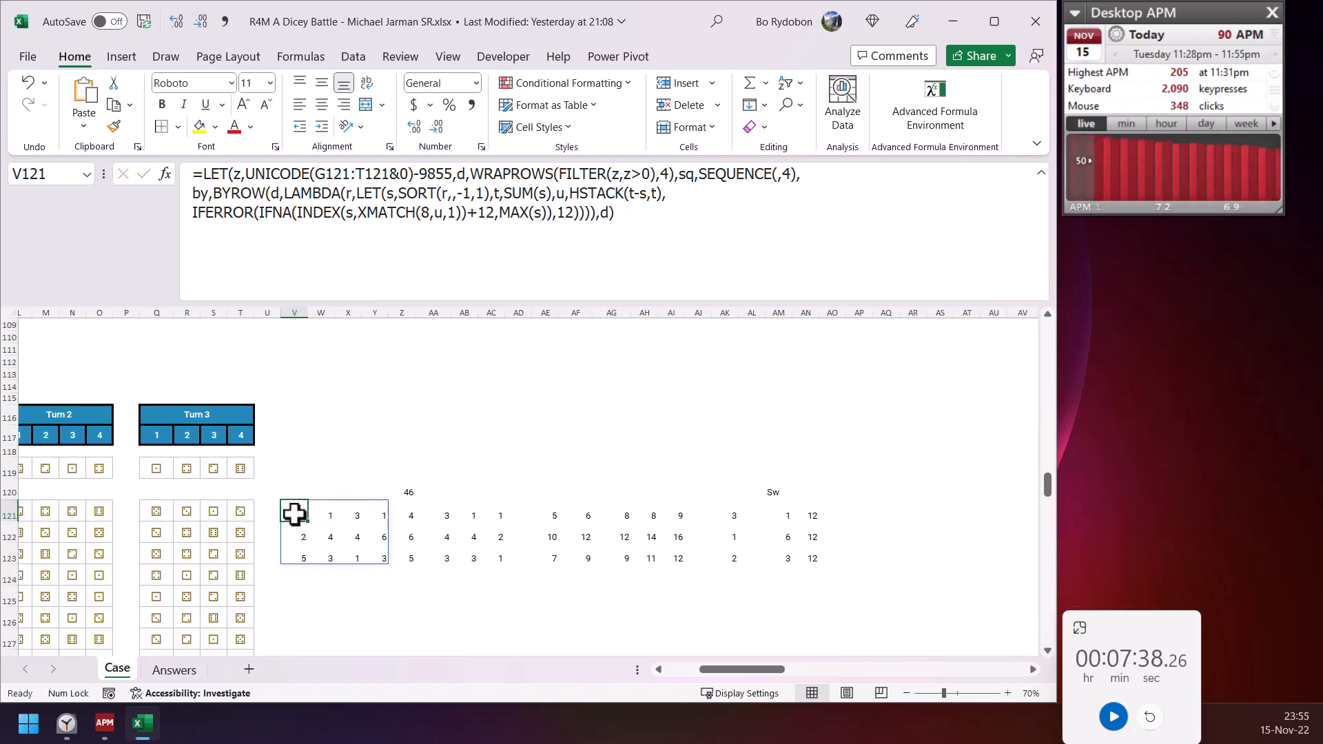
{"action": "left_click_drag", "start_coordinate": [295, 513], "coordinate": [812, 518]}
{"action": "key", "text": "ctrl+c"}
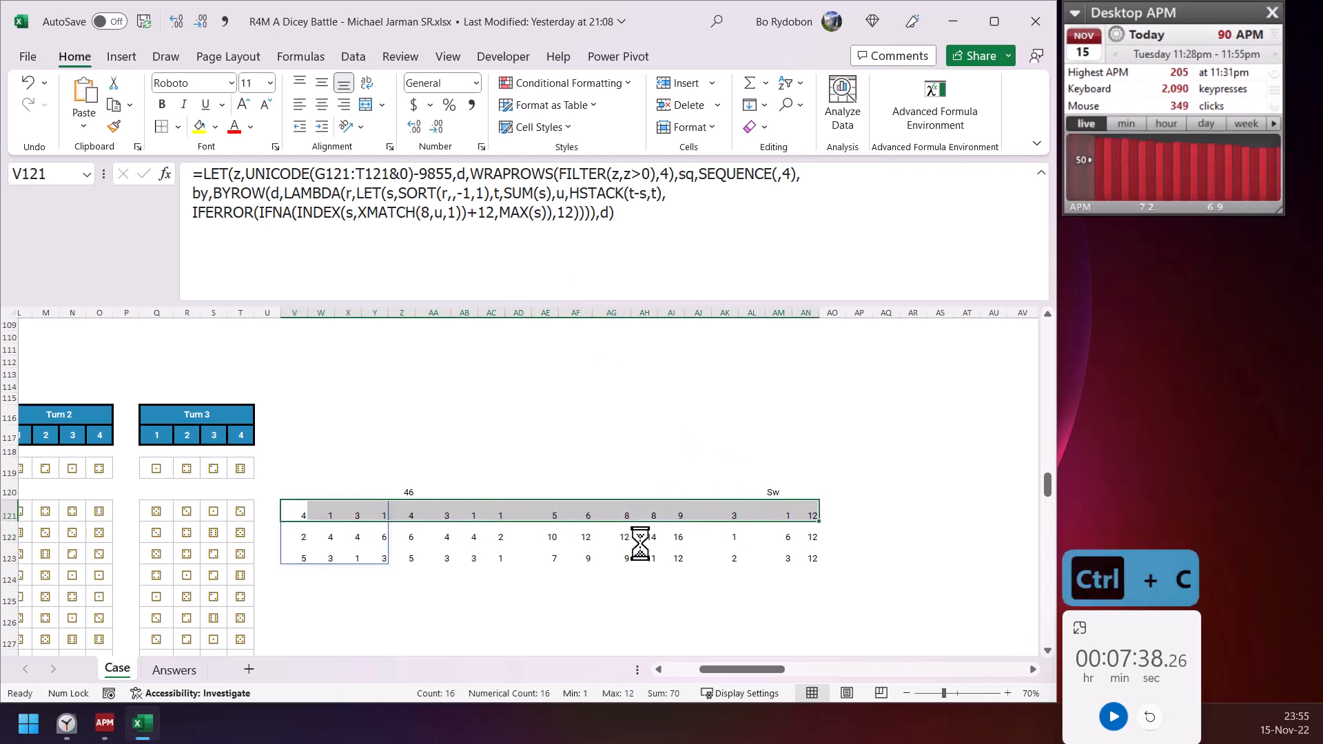
{"action": "scroll", "coordinate": [459, 563], "scroll_direction": "down", "scroll_amount": 3}
{"action": "scroll", "coordinate": [425, 555], "scroll_direction": "down", "scroll_amount": 2}
{"action": "left_click_drag", "start_coordinate": [709, 670], "coordinate": [679, 673]}
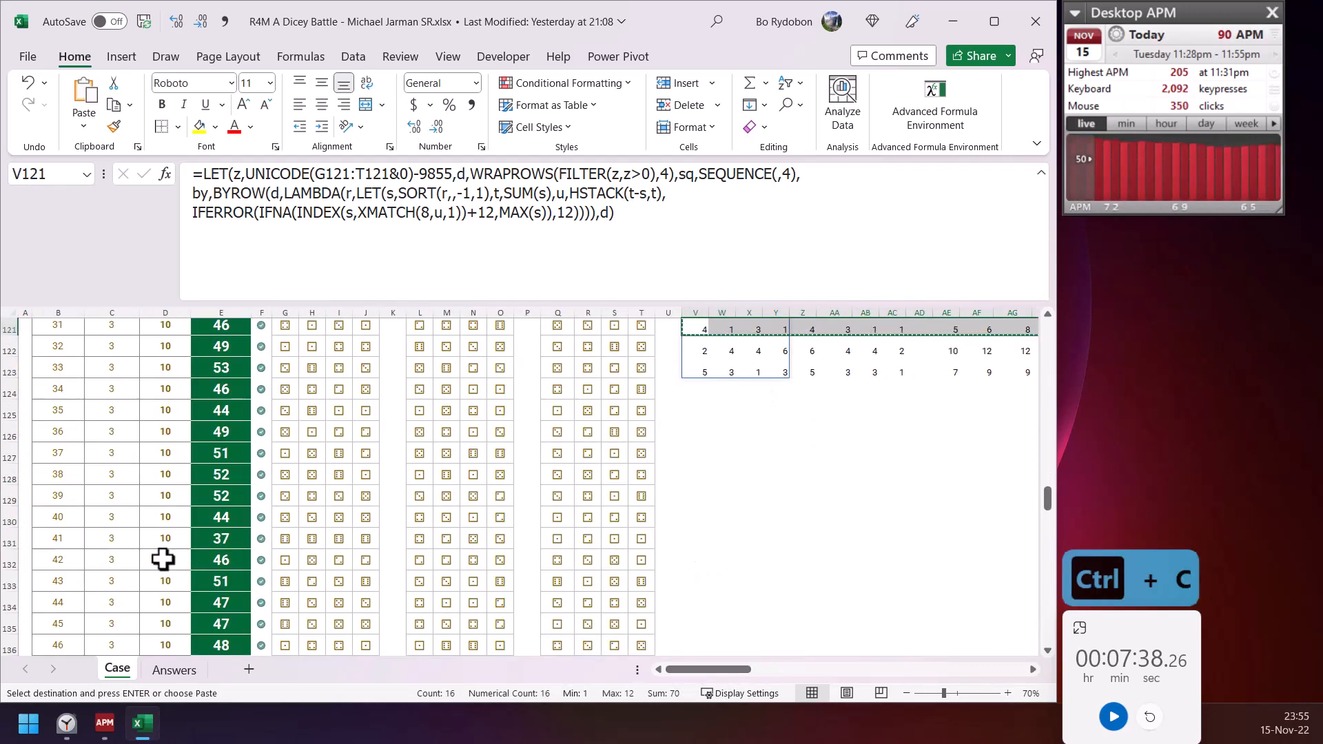
{"action": "left_click", "coordinate": [681, 541]}
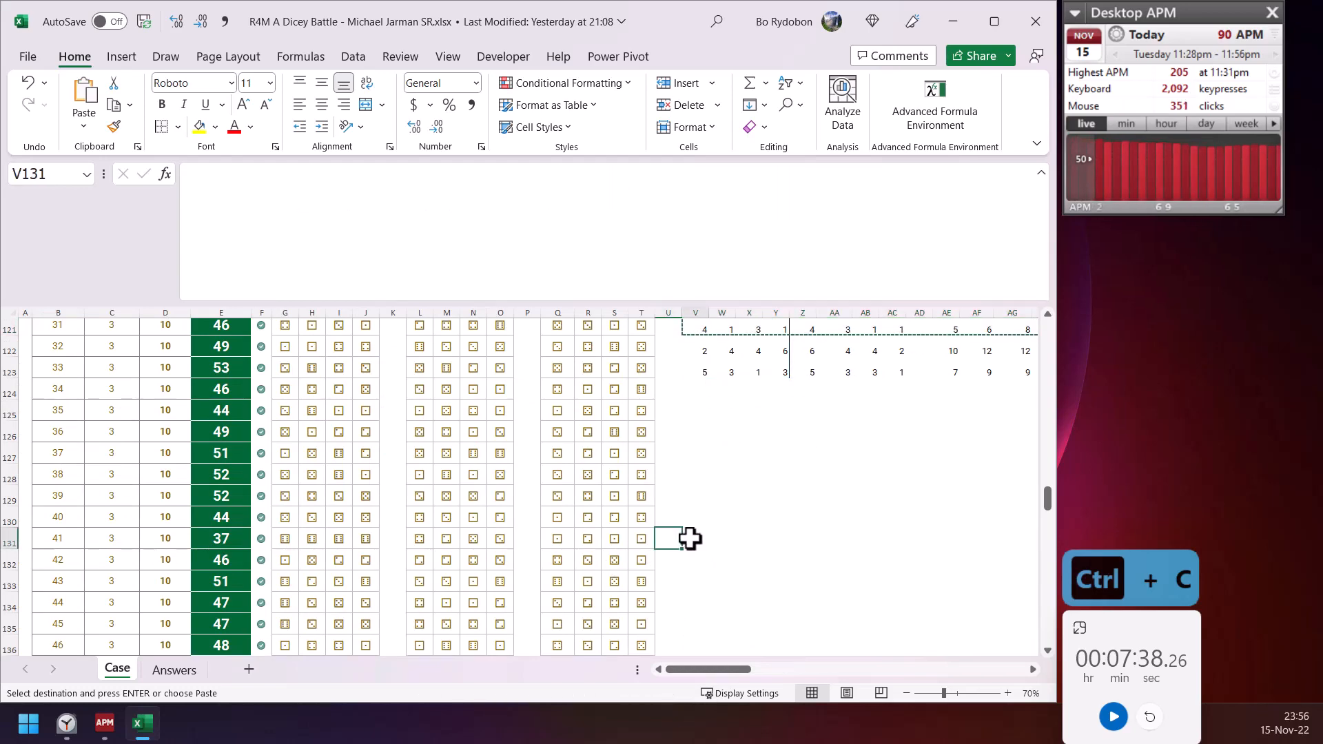
{"action": "key", "text": "ctrl+v"}
- Fill the V131:AN131 breakdown down to row 133 and clear the surplus LET formulas below V131
{"action": "left_click_drag", "start_coordinate": [701, 664], "coordinate": [758, 606]}
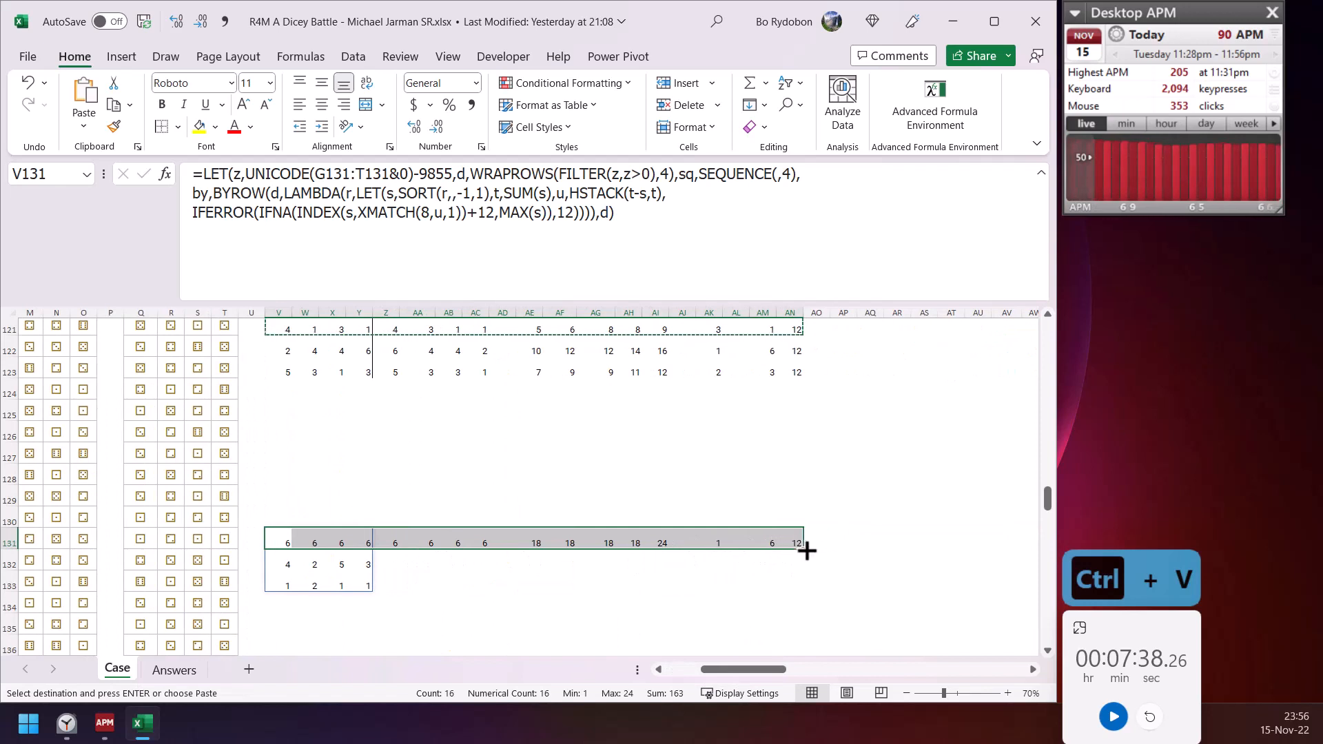
{"action": "left_click_drag", "start_coordinate": [803, 549], "coordinate": [797, 585]}
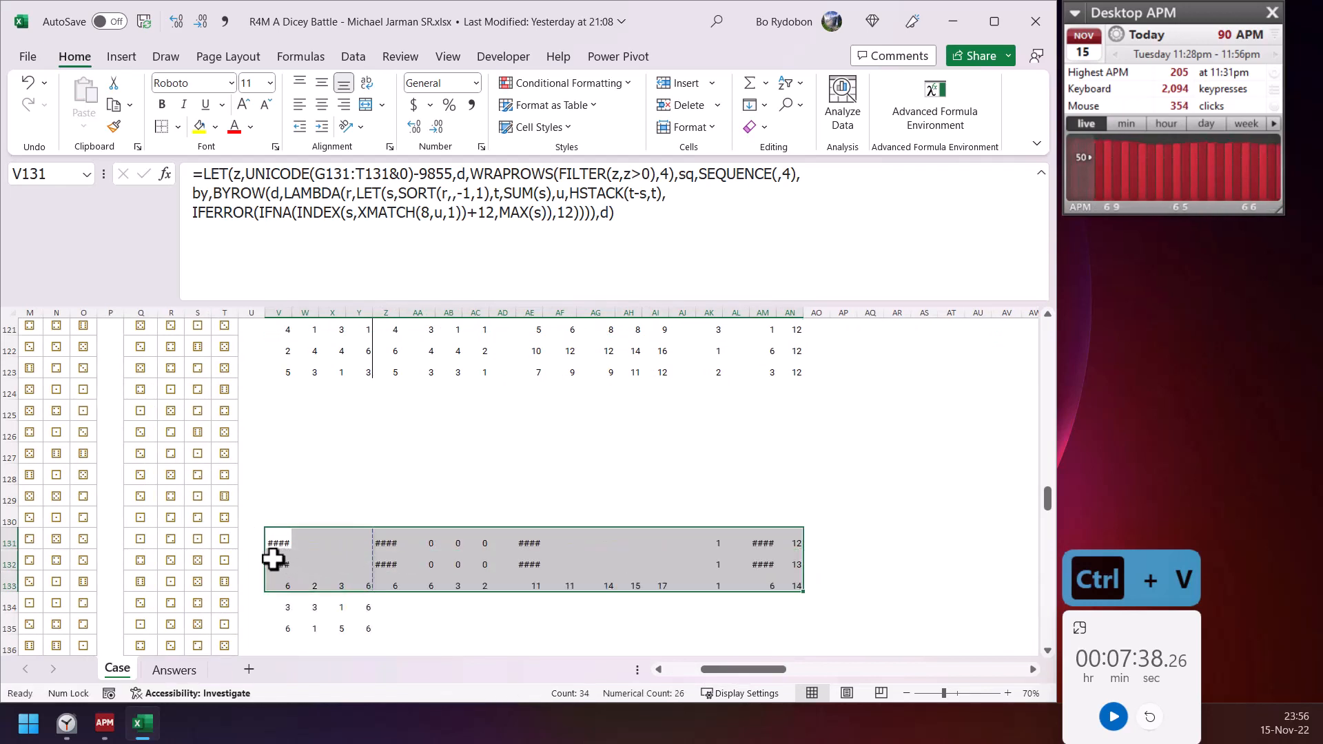
{"action": "left_click_drag", "start_coordinate": [272, 561], "coordinate": [359, 624]}
{"action": "key", "text": "Delete"}
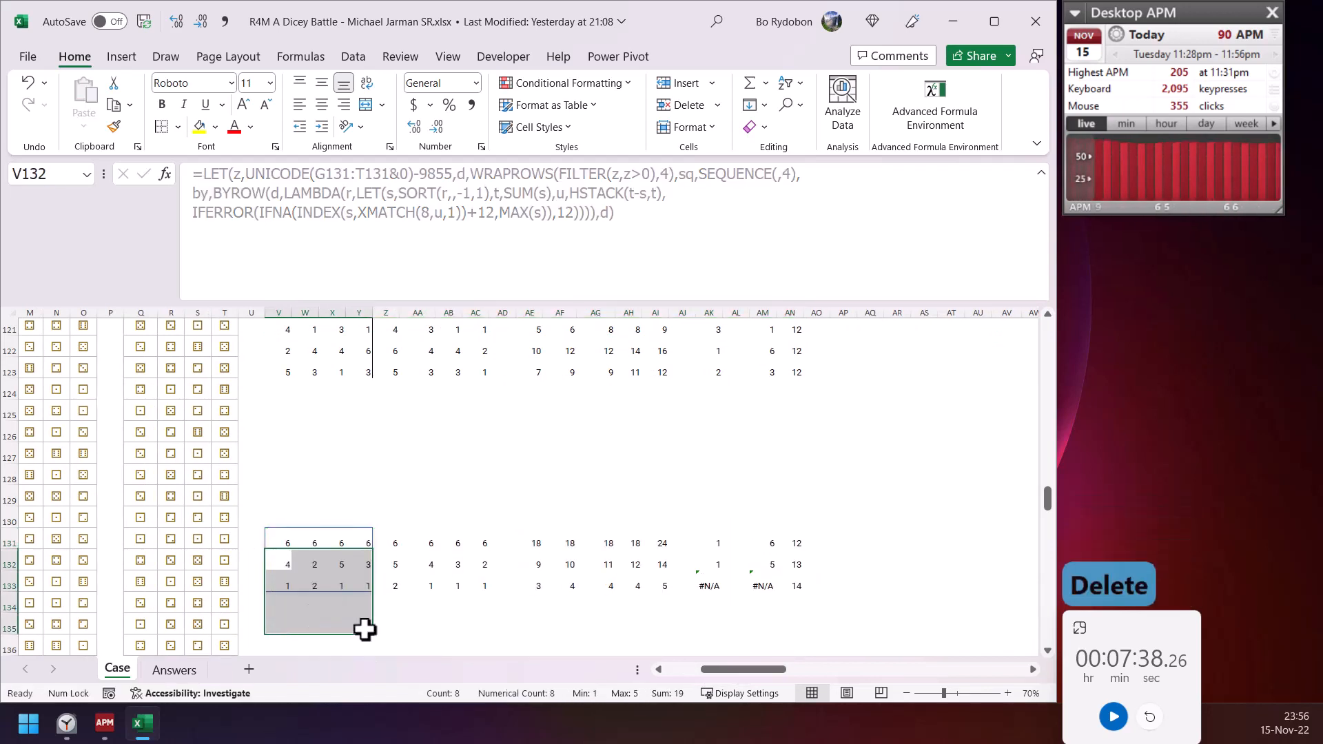
{"action": "left_click", "coordinate": [367, 598]}
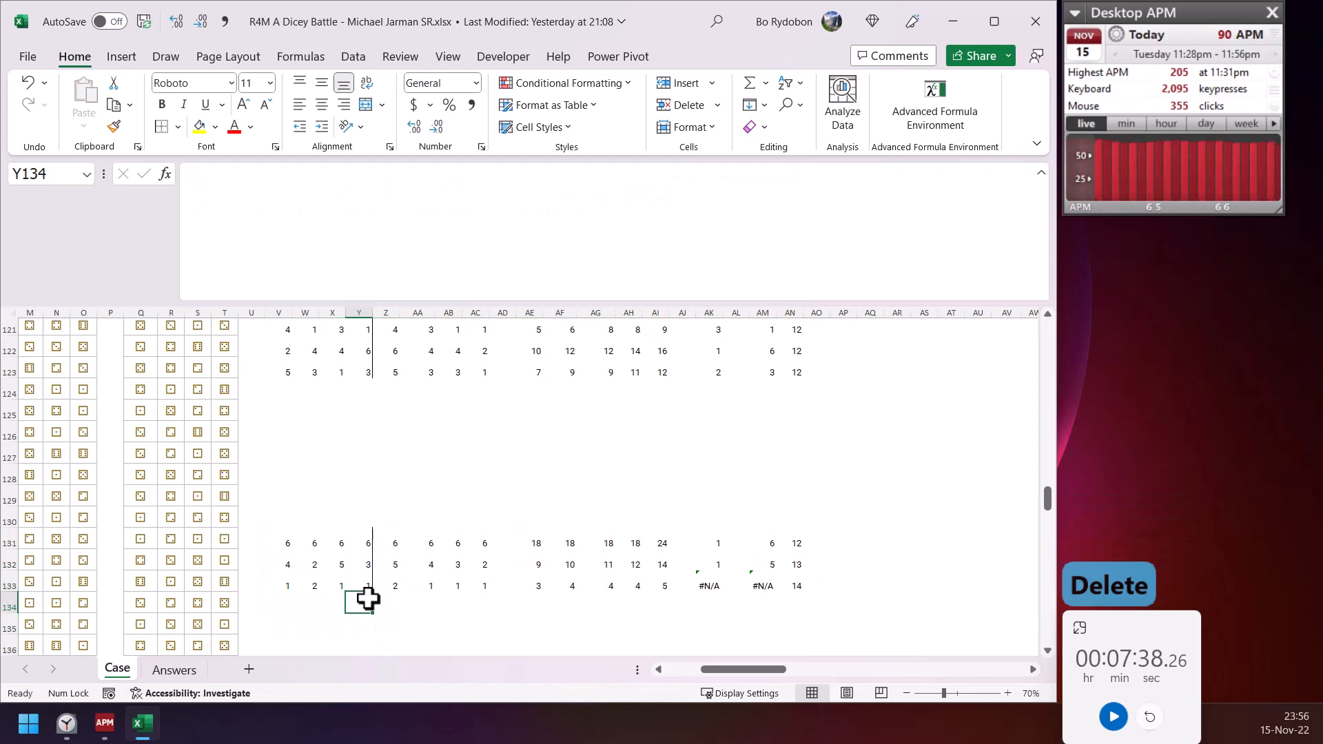
- Examine row 133's dice, its HSTACK totals in AE133:AI133, and the XMATCH and INDEX results in AK133 and AM133
{"action": "left_click", "coordinate": [712, 588]}
{"action": "left_click_drag", "start_coordinate": [292, 592], "coordinate": [361, 589]}
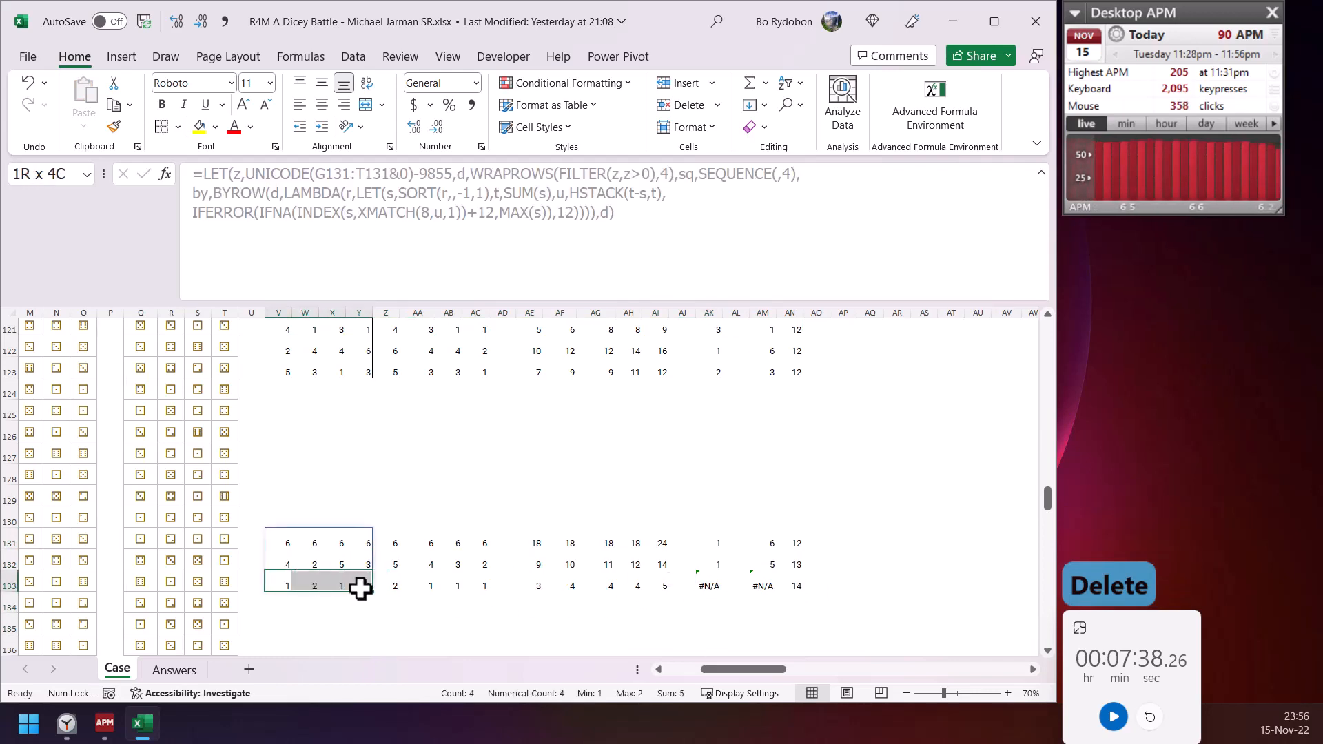
{"action": "scroll", "coordinate": [700, 674], "scroll_direction": "left", "scroll_amount": 3}
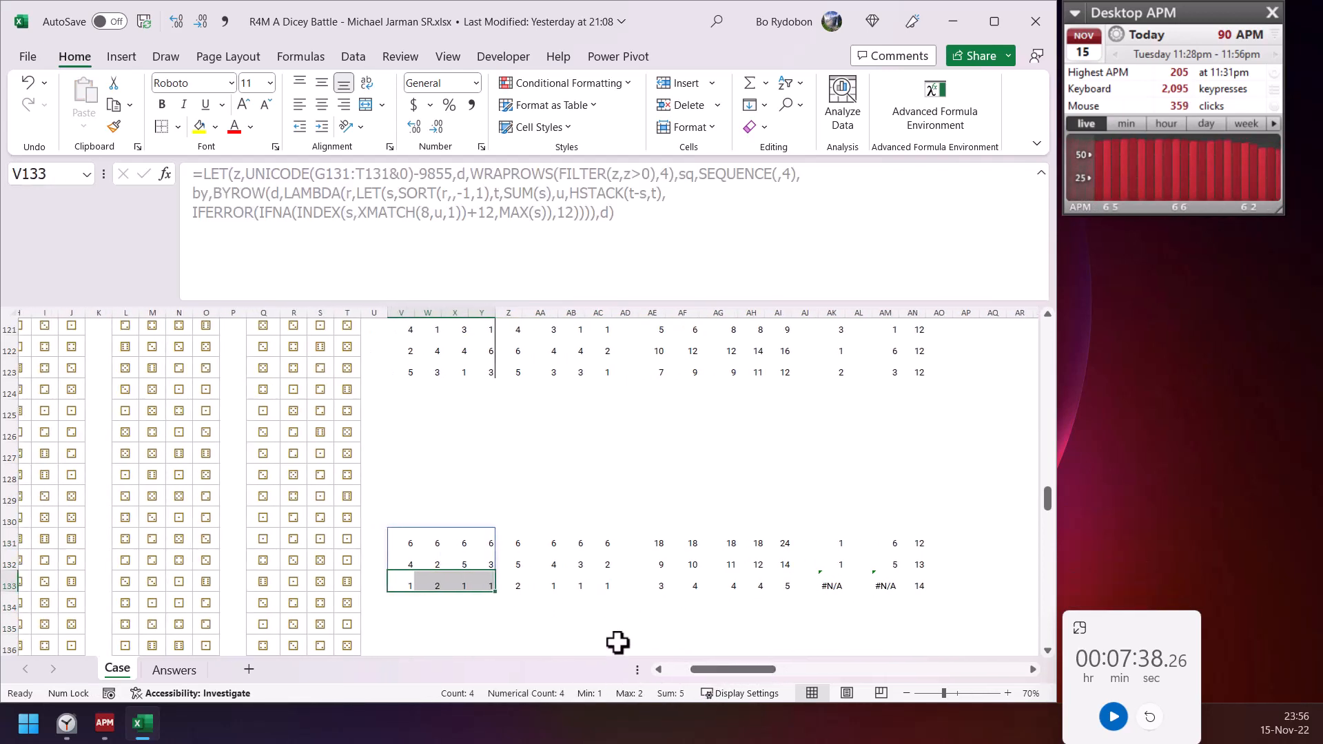
{"action": "left_click", "coordinate": [403, 585]}
{"action": "left_click_drag", "start_coordinate": [405, 586], "coordinate": [475, 589]}
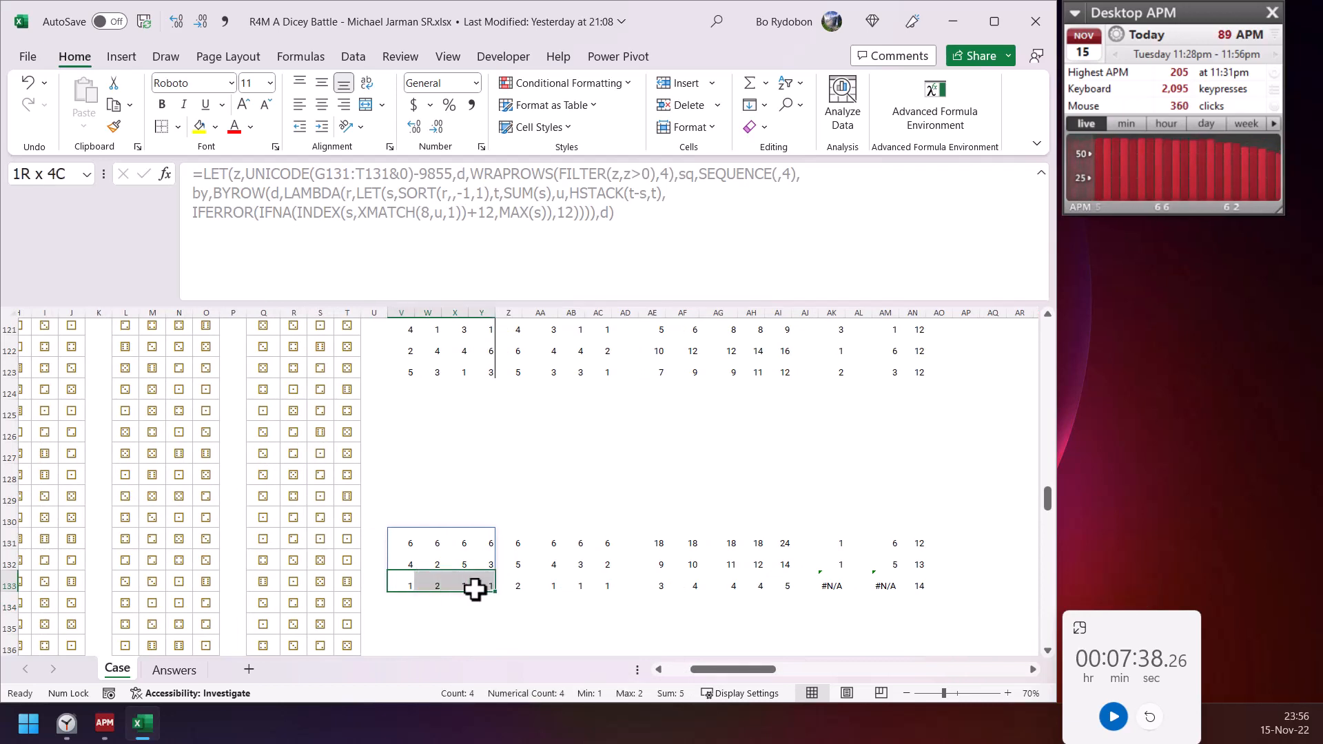
{"action": "left_click_drag", "start_coordinate": [664, 586], "coordinate": [778, 586]}
{"action": "left_click_drag", "start_coordinate": [758, 664], "coordinate": [762, 668]}
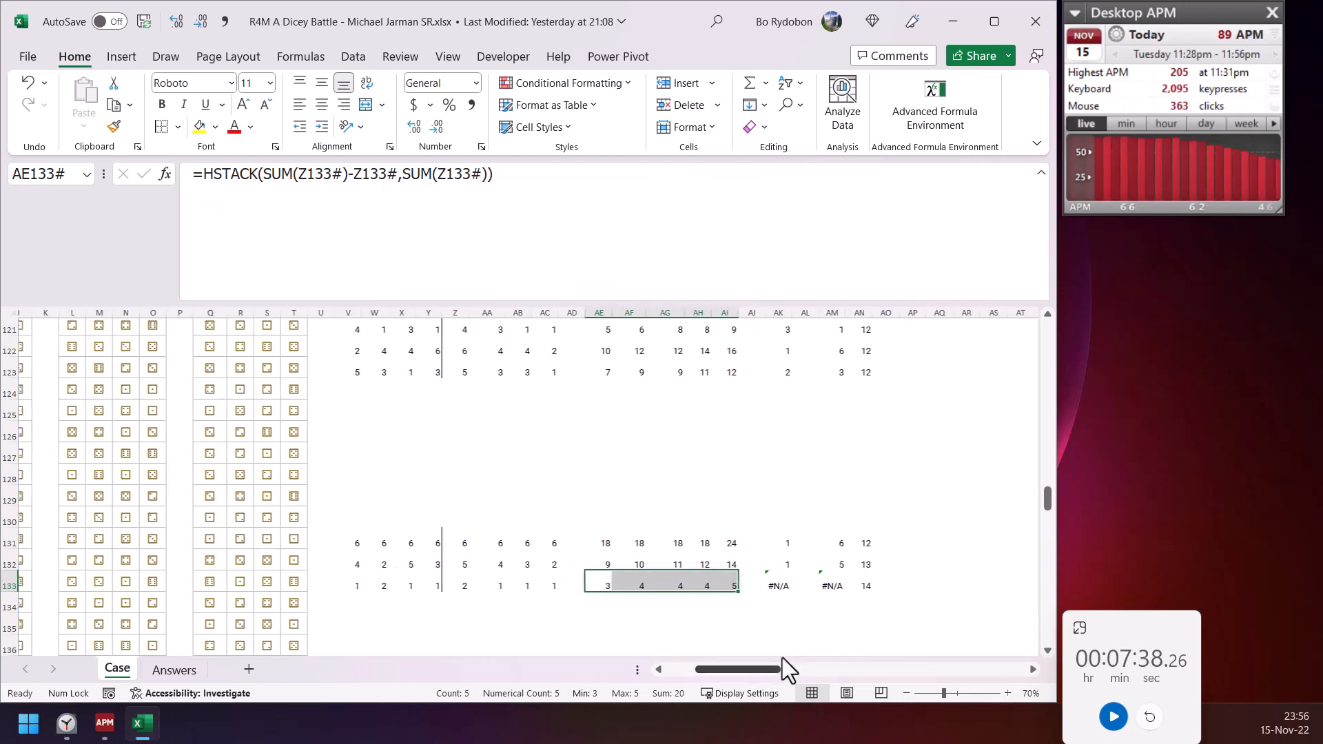
{"action": "left_click", "coordinate": [827, 587]}
{"action": "left_click", "coordinate": [772, 584]}
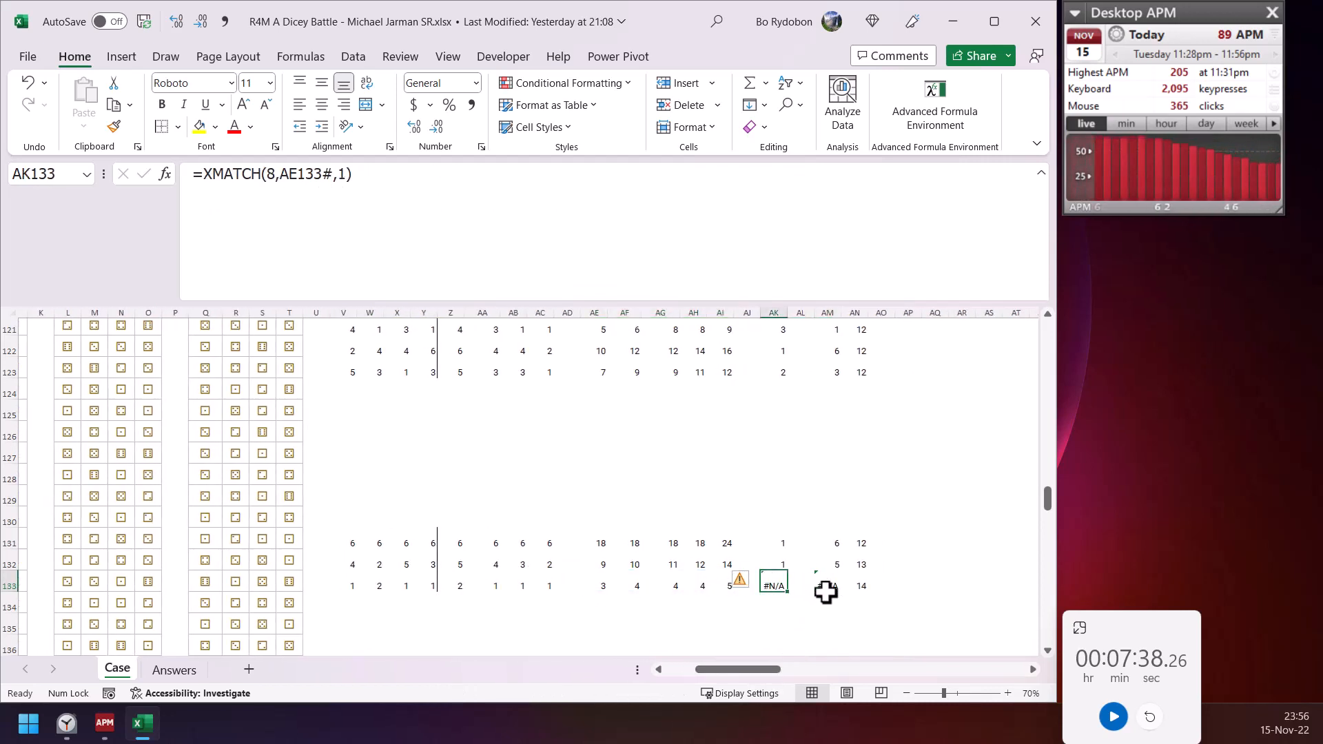
- Examine the XMATCH formula in AK133 and the IFNA part of the LET formula in V131
{"action": "left_click_drag", "start_coordinate": [776, 543], "coordinate": [774, 584]}
{"action": "left_click", "coordinate": [772, 583]}
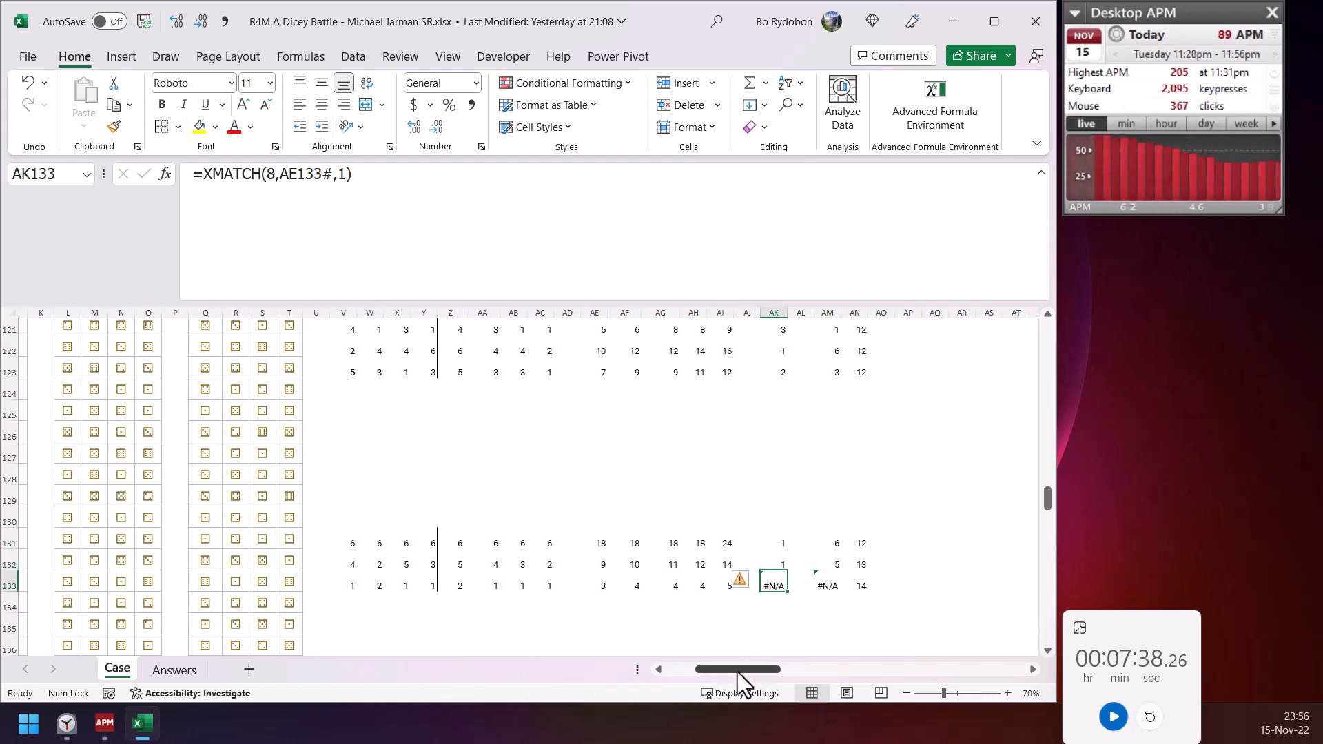
{"action": "scroll", "coordinate": [703, 605], "scroll_direction": "up", "scroll_amount": 2}
{"action": "scroll", "coordinate": [719, 546], "scroll_direction": "down", "scroll_amount": 1}
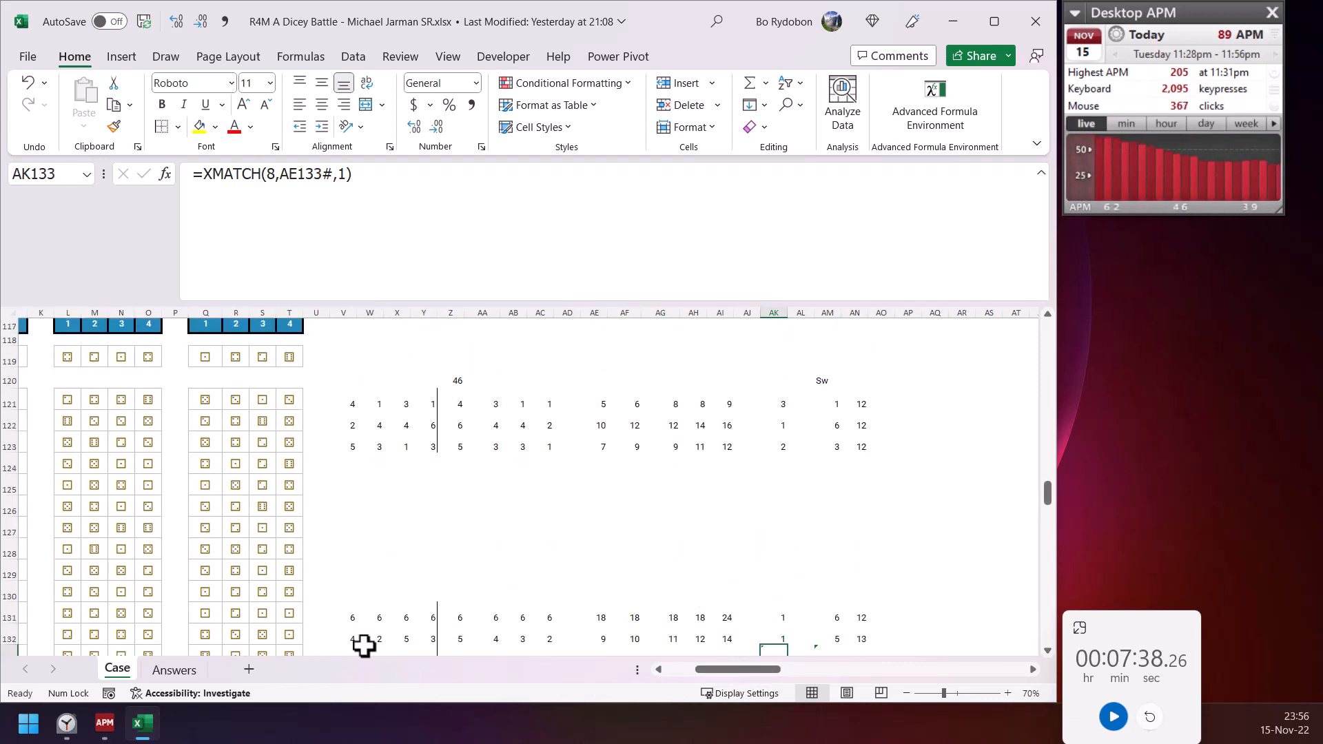
{"action": "scroll", "coordinate": [365, 634], "scroll_direction": "down", "scroll_amount": 2}
{"action": "left_click", "coordinate": [350, 504]}
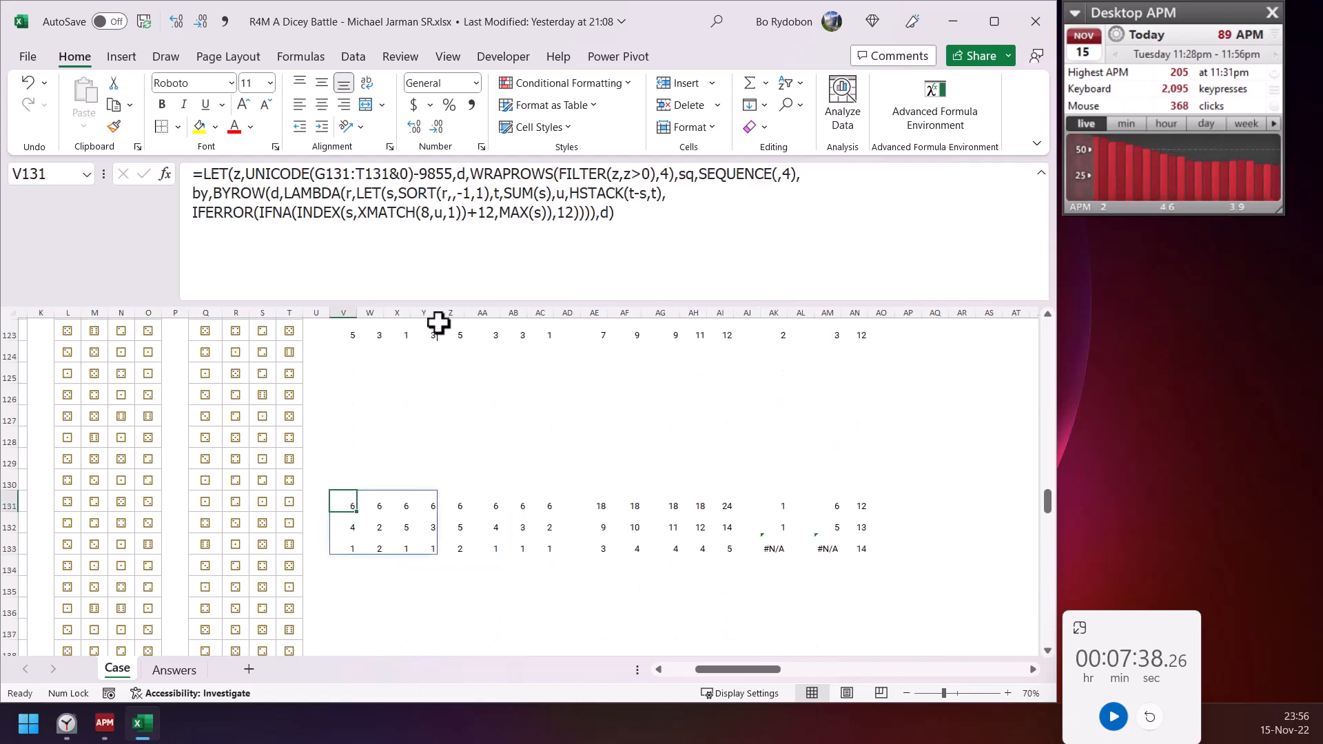
{"action": "left_click", "coordinate": [516, 215]}
{"action": "key", "text": "Escape"}
{"action": "left_click", "coordinate": [781, 508]}
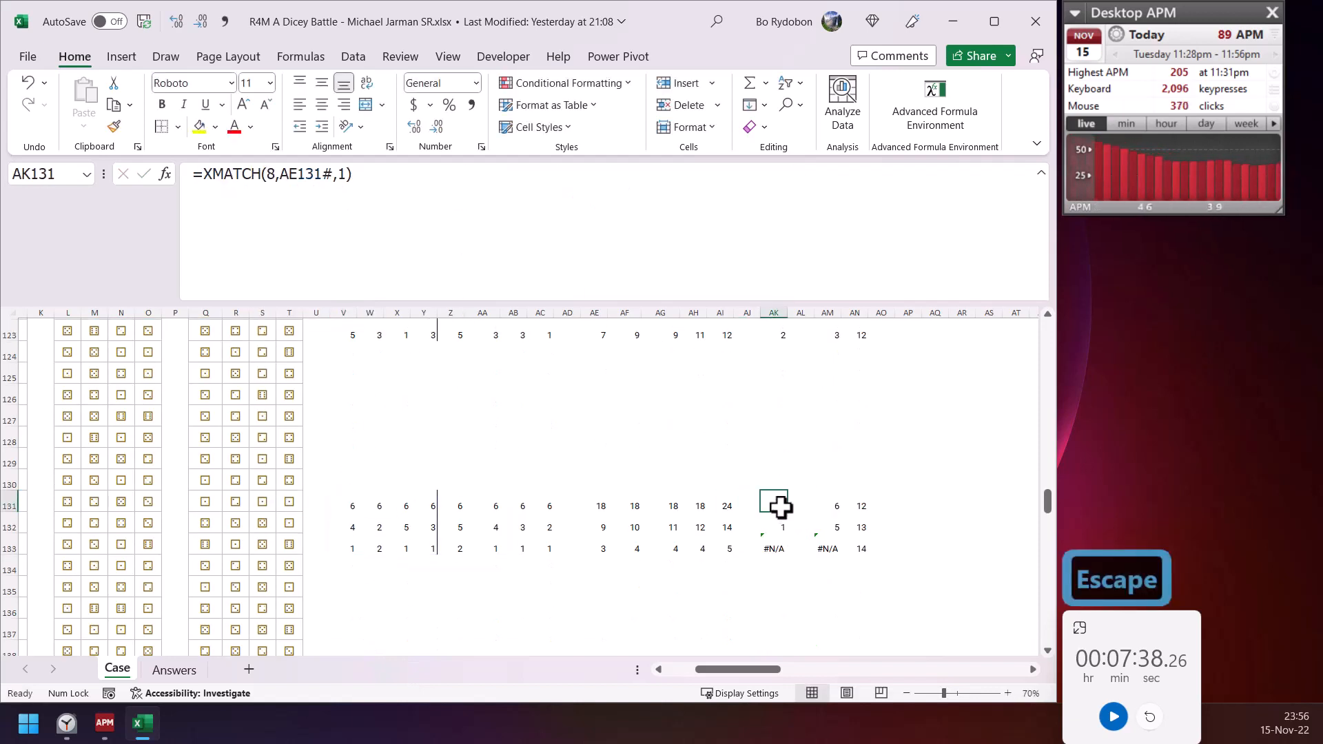
{"action": "left_click", "coordinate": [200, 175]}
{"action": "type", "text": "ifn"}
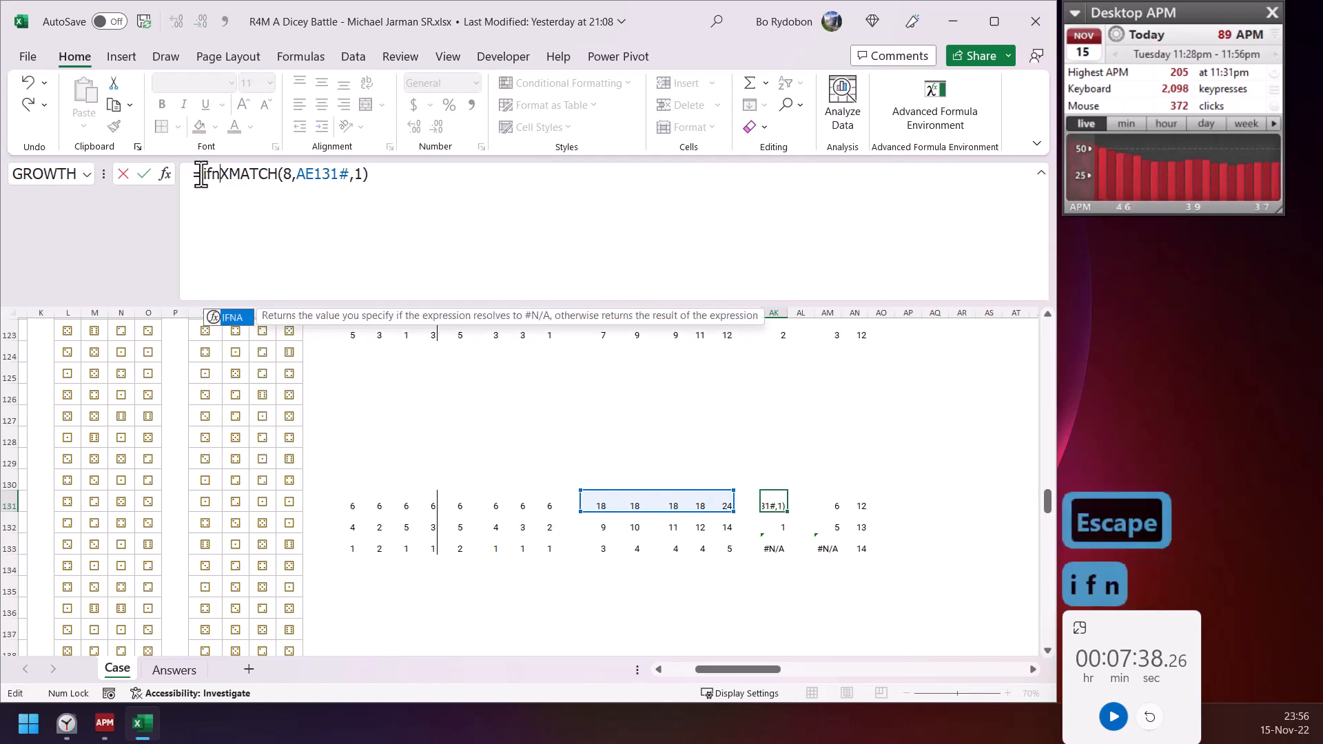
{"action": "key", "text": "Tab"}
{"action": "key", "text": "Down"}
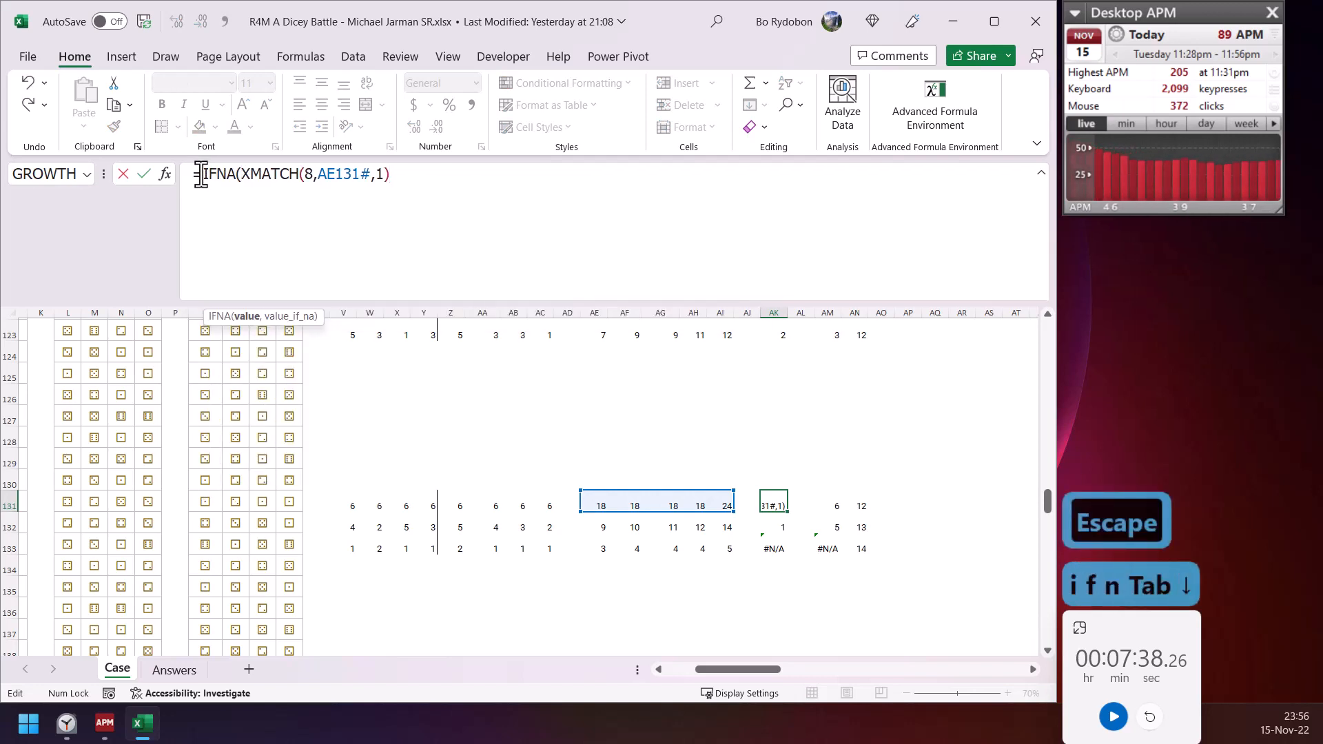
{"action": "key", "text": "Escape"}
{"action": "key", "text": "Escape"}
- Copy the XMATCH formula text from AK131 into AO131 and add +12 to it
{"action": "left_click_drag", "start_coordinate": [561, 195], "coordinate": [193, 173]}
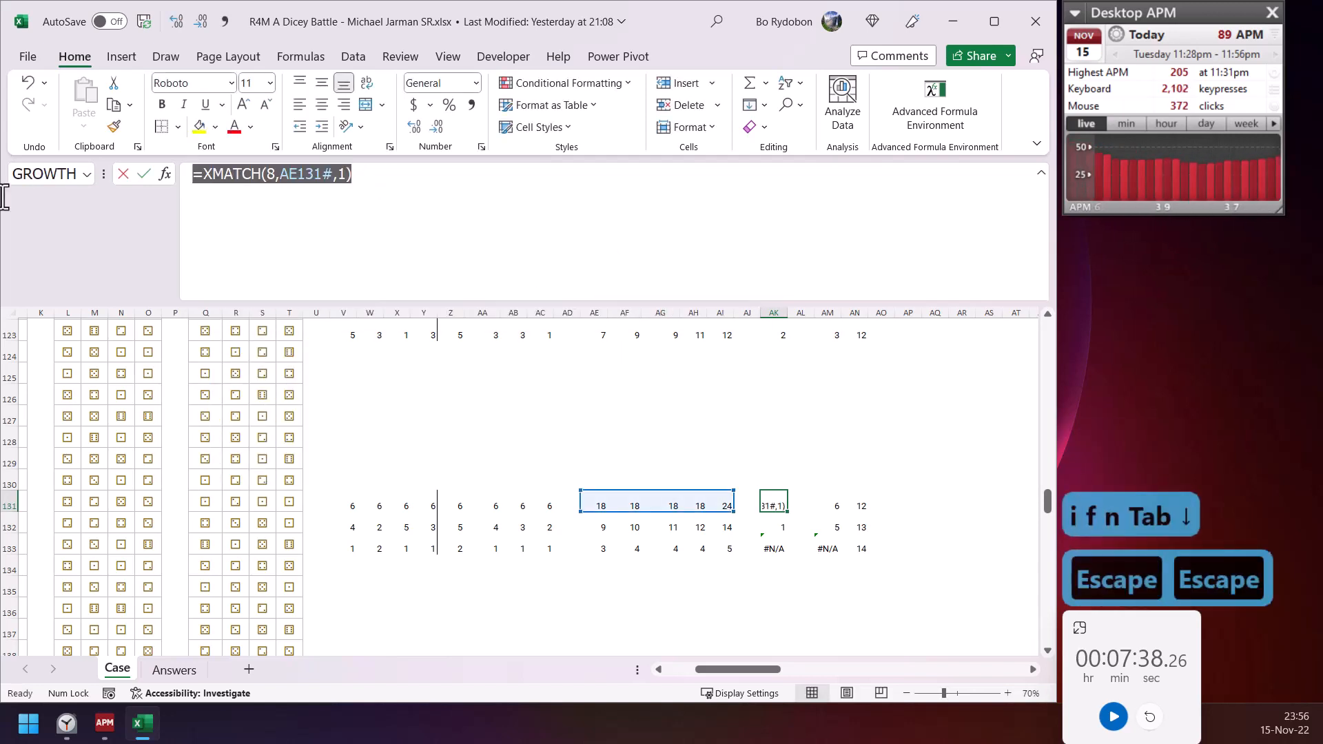
{"action": "key", "text": "ctrl+c"}
{"action": "key", "text": "Escape"}
{"action": "left_click", "coordinate": [887, 500]}
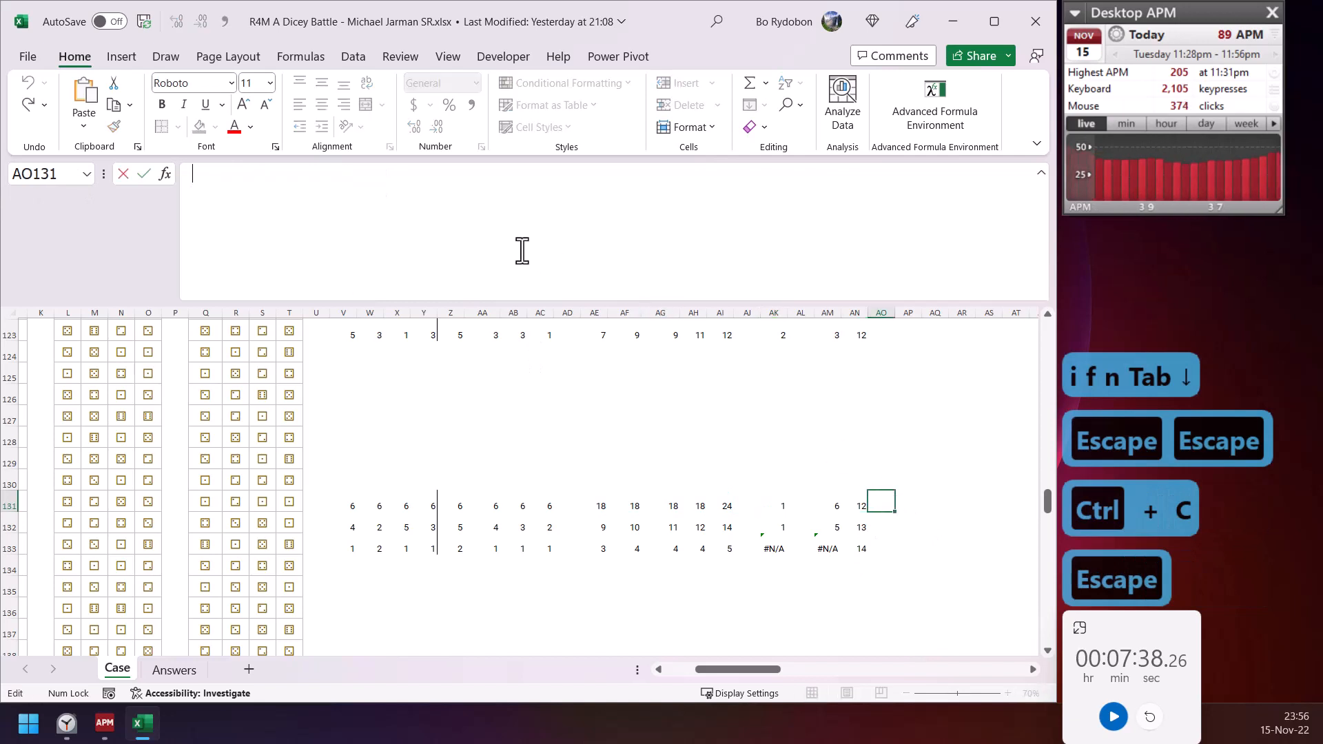
{"action": "key", "text": "ctrl+v"}
{"action": "type", "text": "+12"}
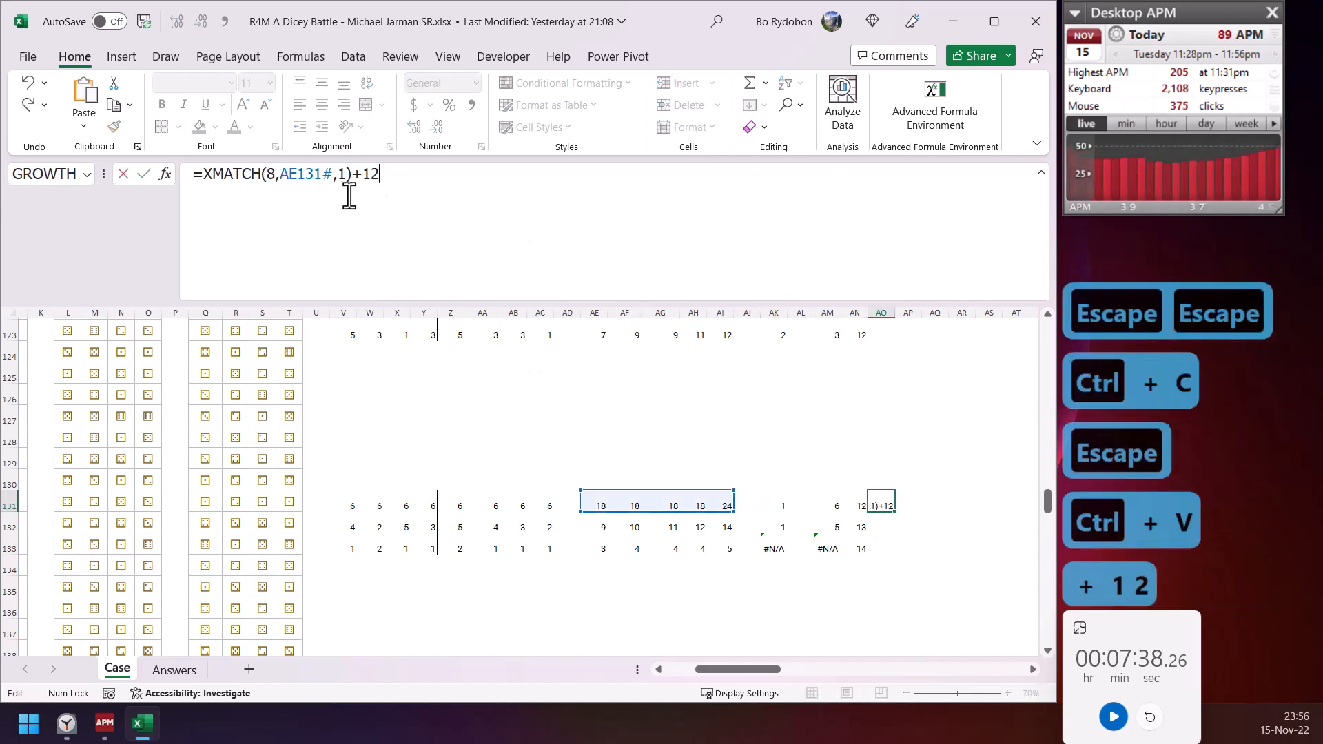
- Wrap the AO131 formula in IFNA with the maximum of the sorted dice as fallback: =IFNA(XMATCH(8,AE131#,1)+12,MAX(Z131#))
{"action": "left_click", "coordinate": [208, 174]}
{"action": "key", "text": "Left"}
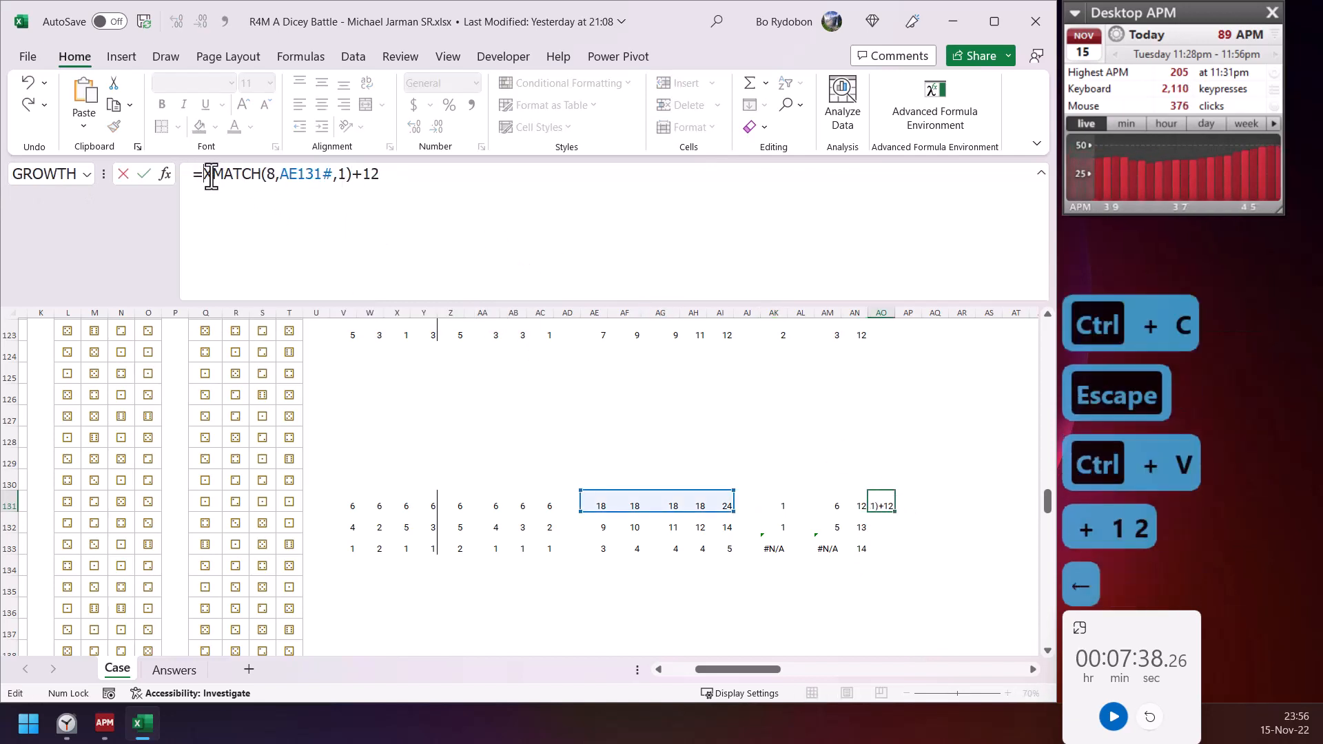
{"action": "type", "text": "ifna"}
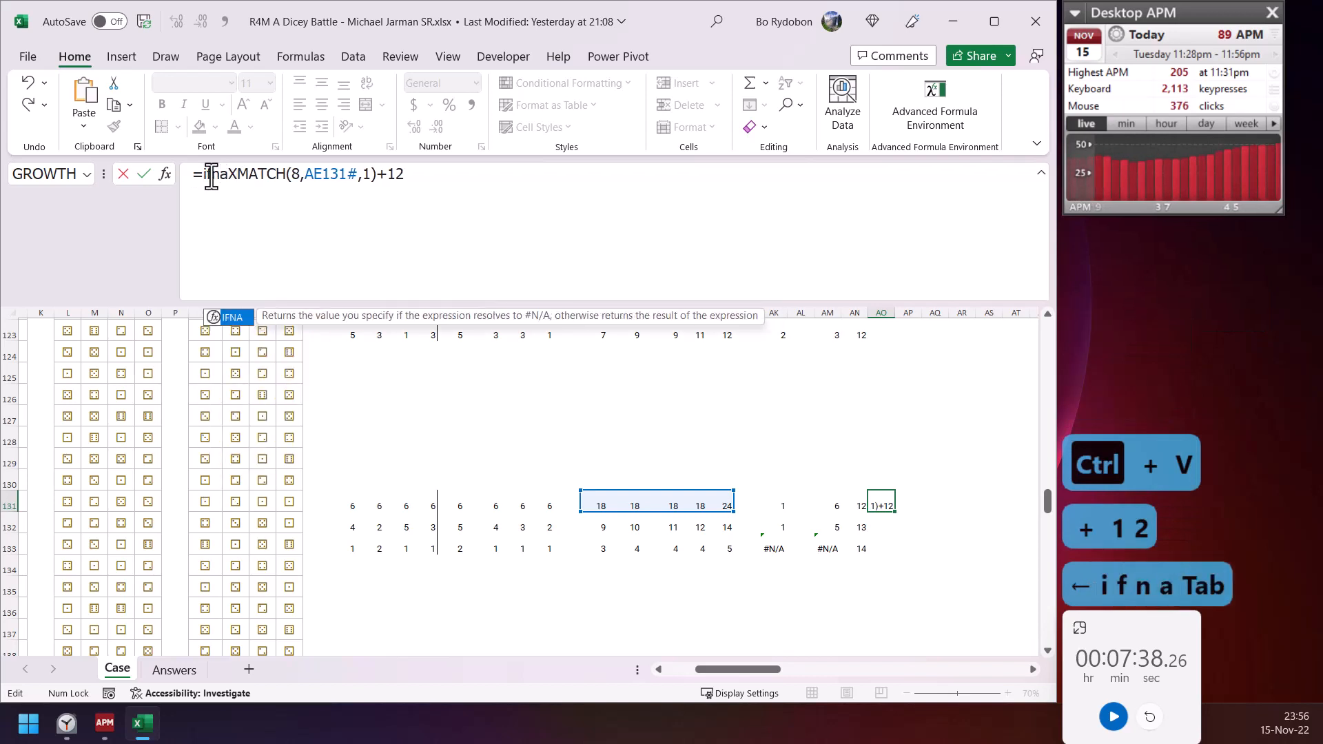
{"action": "key", "text": "Tab"}
{"action": "key", "text": "Down"}
{"action": "type", "text": ",max"}
{"action": "key", "text": "Tab"}
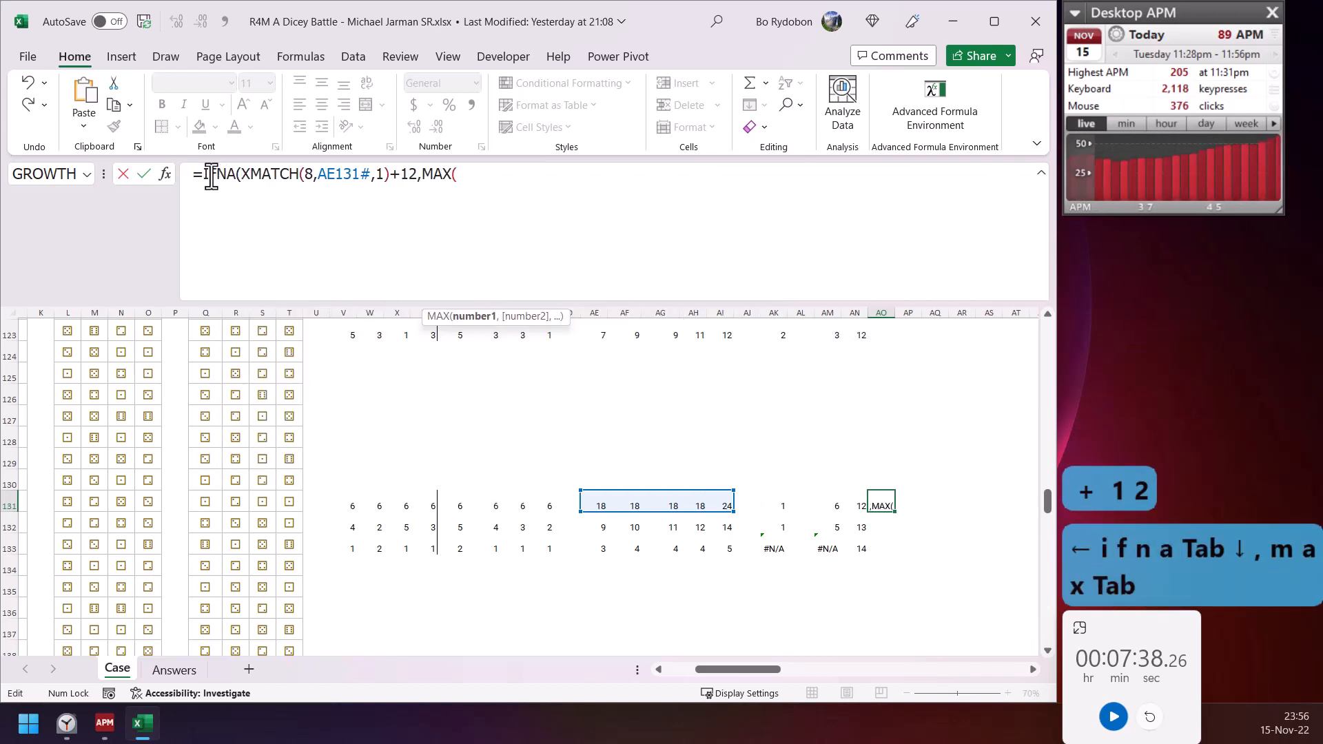
{"action": "left_click", "coordinate": [457, 502]}
{"action": "type", "text": "#"}
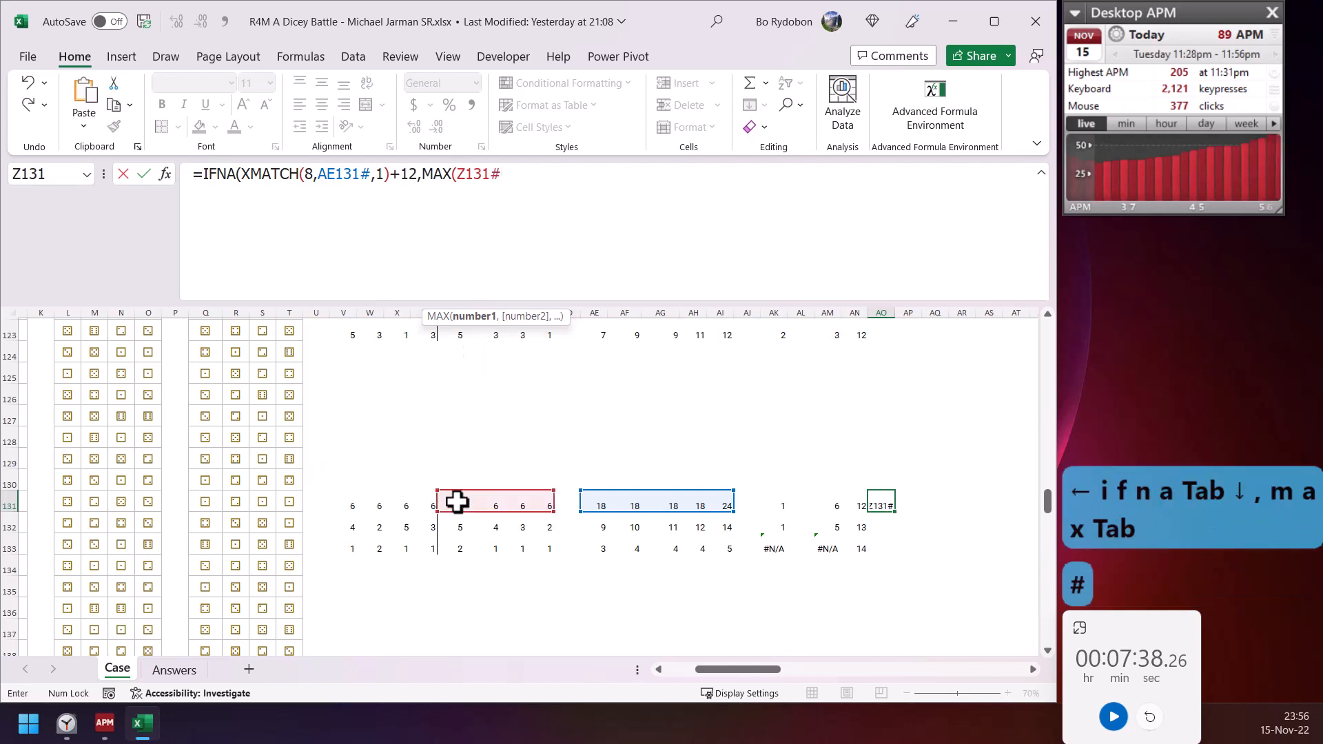
{"action": "type", "text": "))"}
{"action": "key", "text": "Return"}
{"action": "key", "text": "Up"}
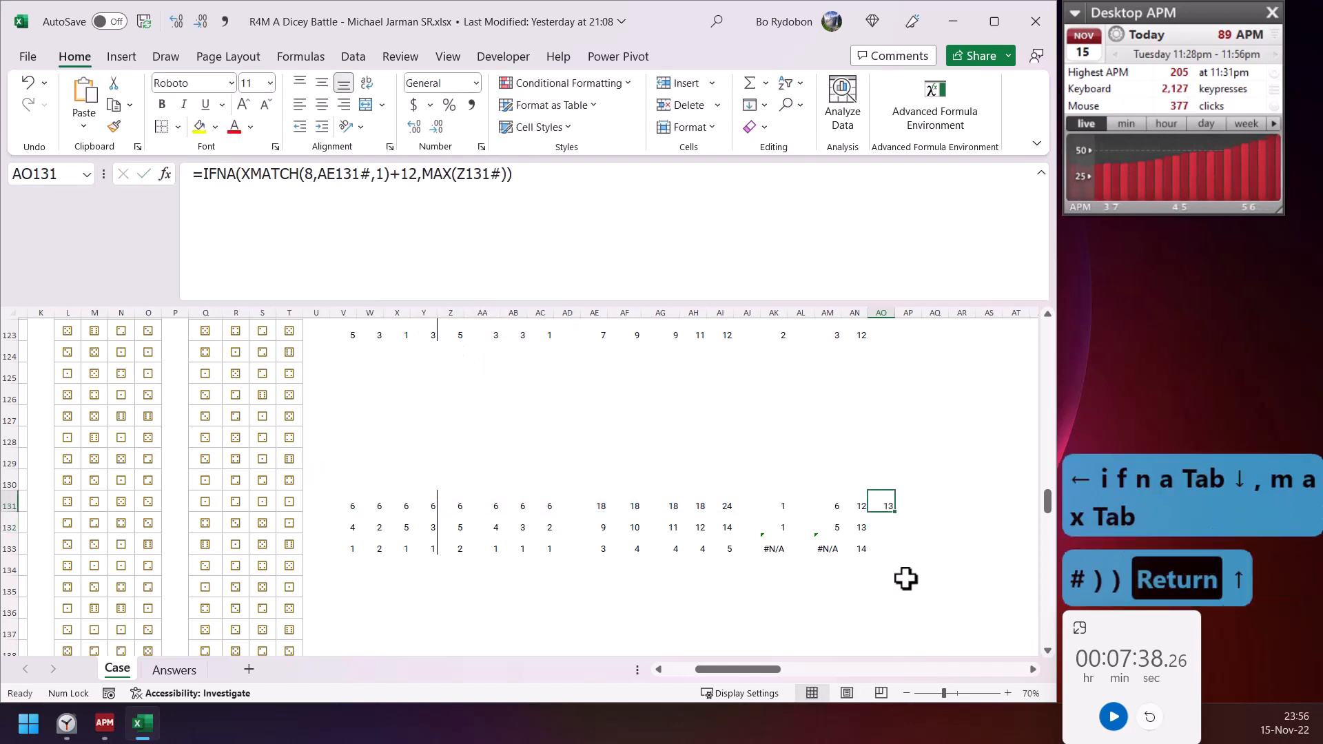
- Fill the IFNA formula from AO131 down to AO133 and compare the three rows' results
{"action": "left_click_drag", "start_coordinate": [898, 513], "coordinate": [892, 555]}
{"action": "left_click", "coordinate": [889, 547]}
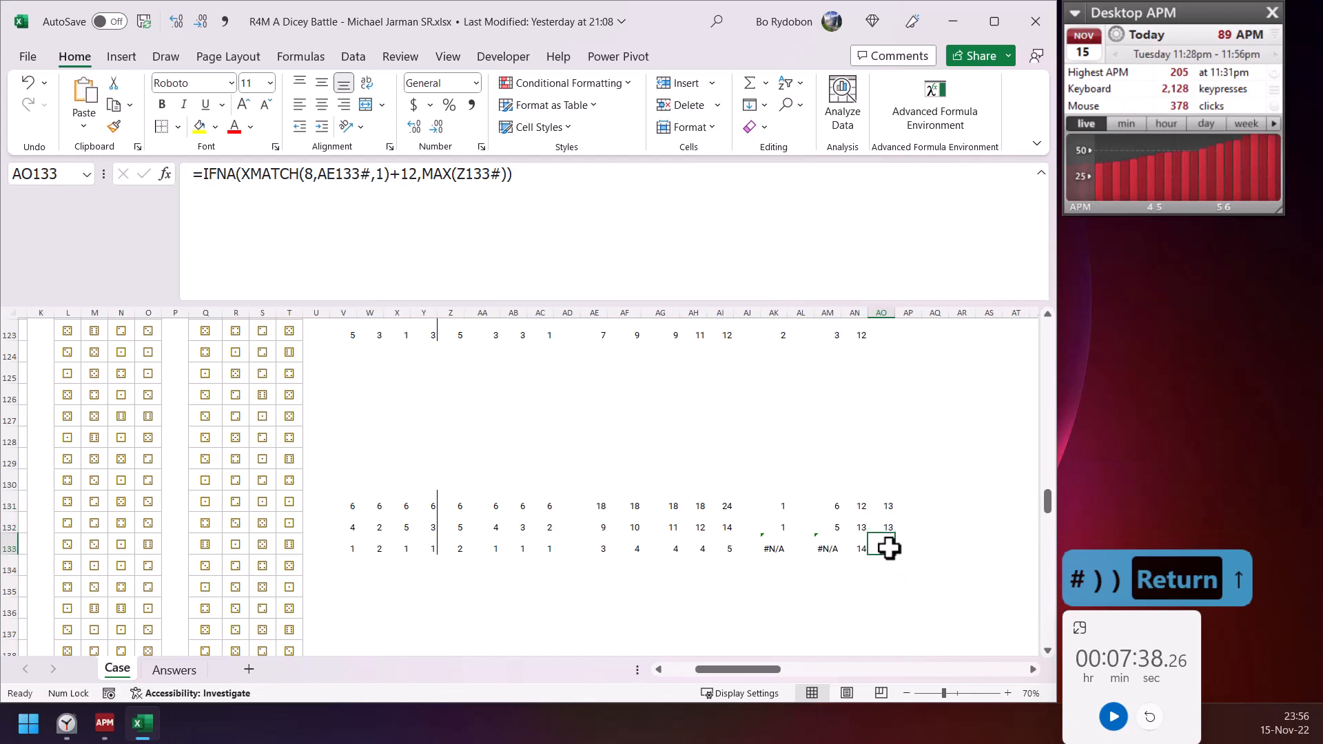
{"action": "left_click", "coordinate": [454, 548]}
{"action": "left_click_drag", "start_coordinate": [884, 505], "coordinate": [879, 546]}
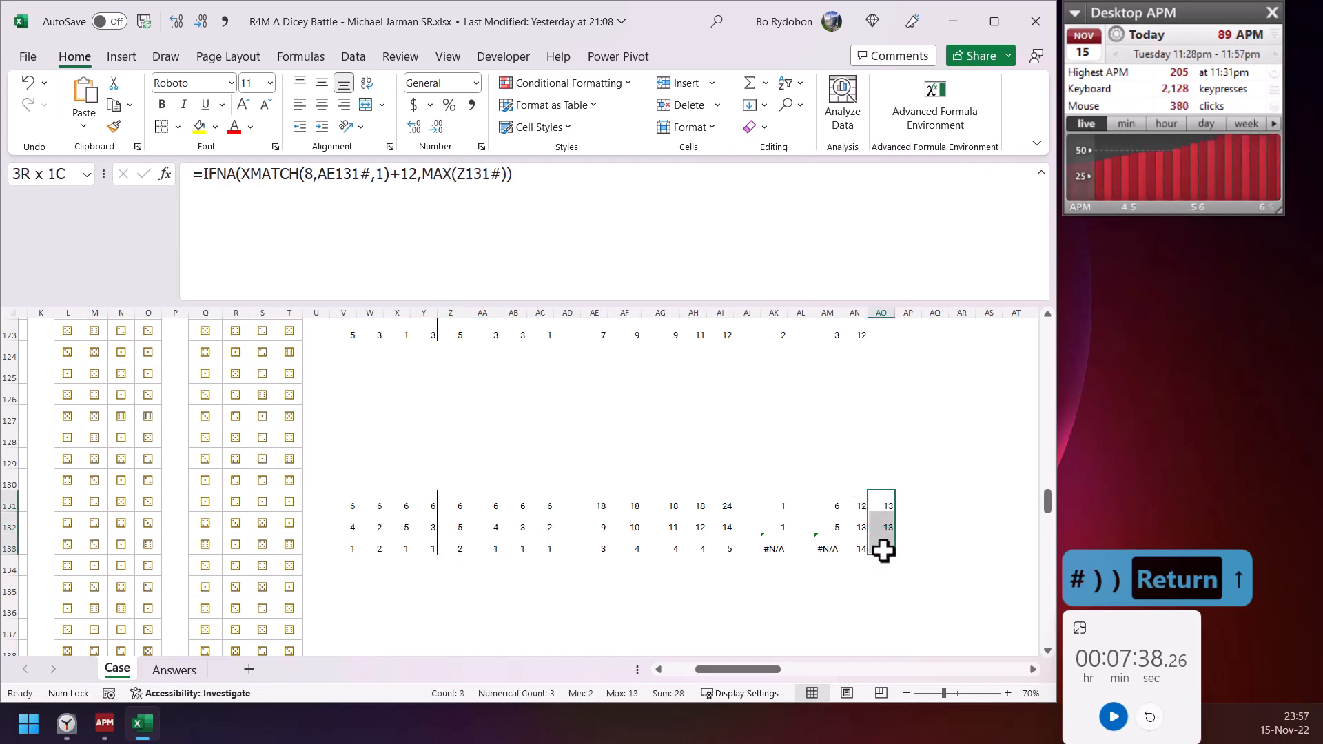
{"action": "left_click", "coordinate": [883, 503]}
{"action": "left_click", "coordinate": [886, 549]}
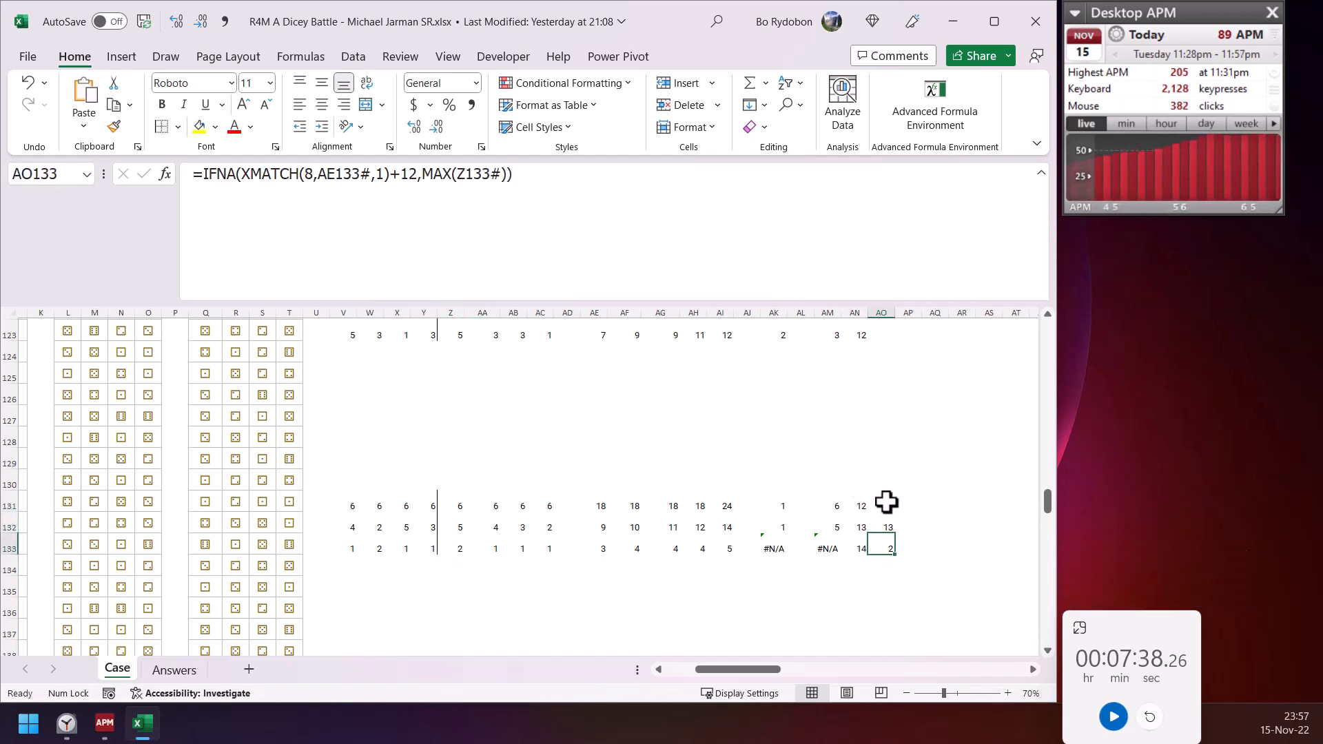
{"action": "left_click", "coordinate": [885, 504]}
- Examine the IFERROR value and value_if_error arguments of the V131 formula against the breakdown rows, without editing it
{"action": "scroll", "coordinate": [351, 441], "scroll_direction": "up", "scroll_amount": 1}
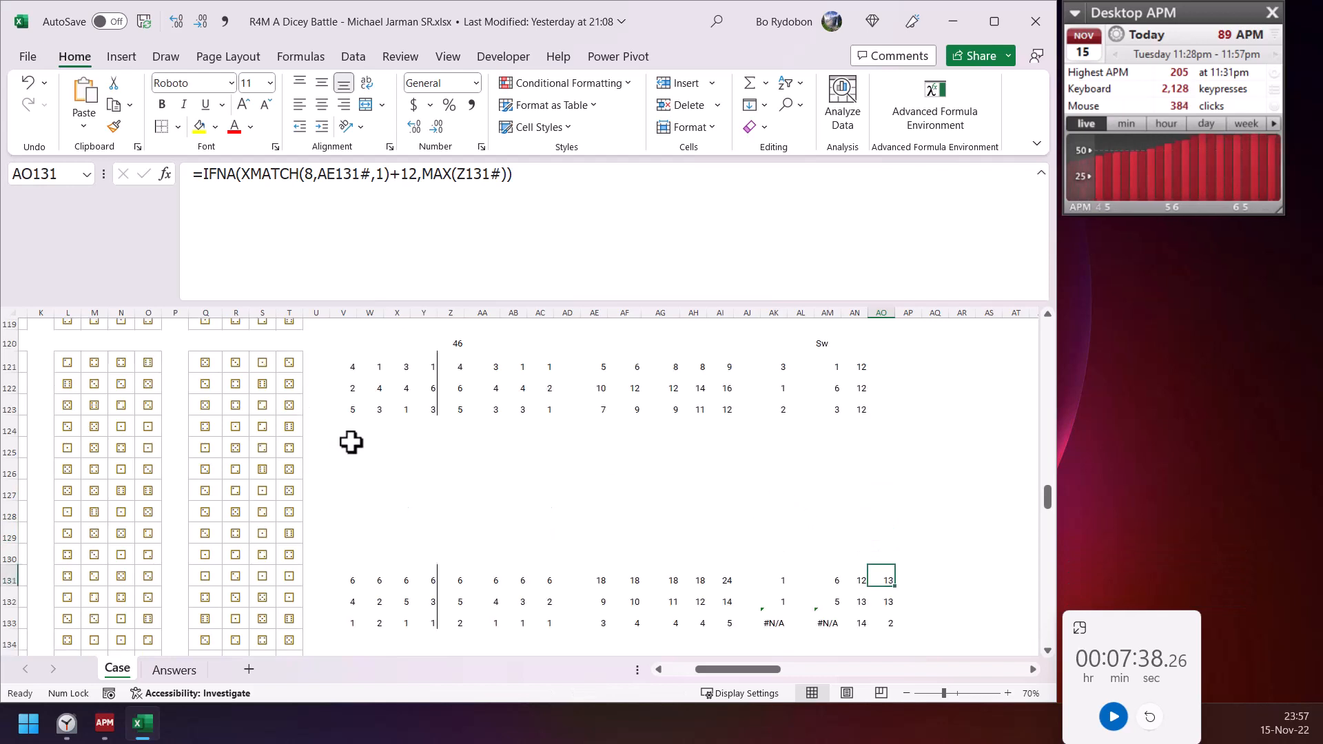
{"action": "left_click", "coordinate": [854, 367]}
{"action": "scroll", "coordinate": [453, 538], "scroll_direction": "down", "scroll_amount": 1}
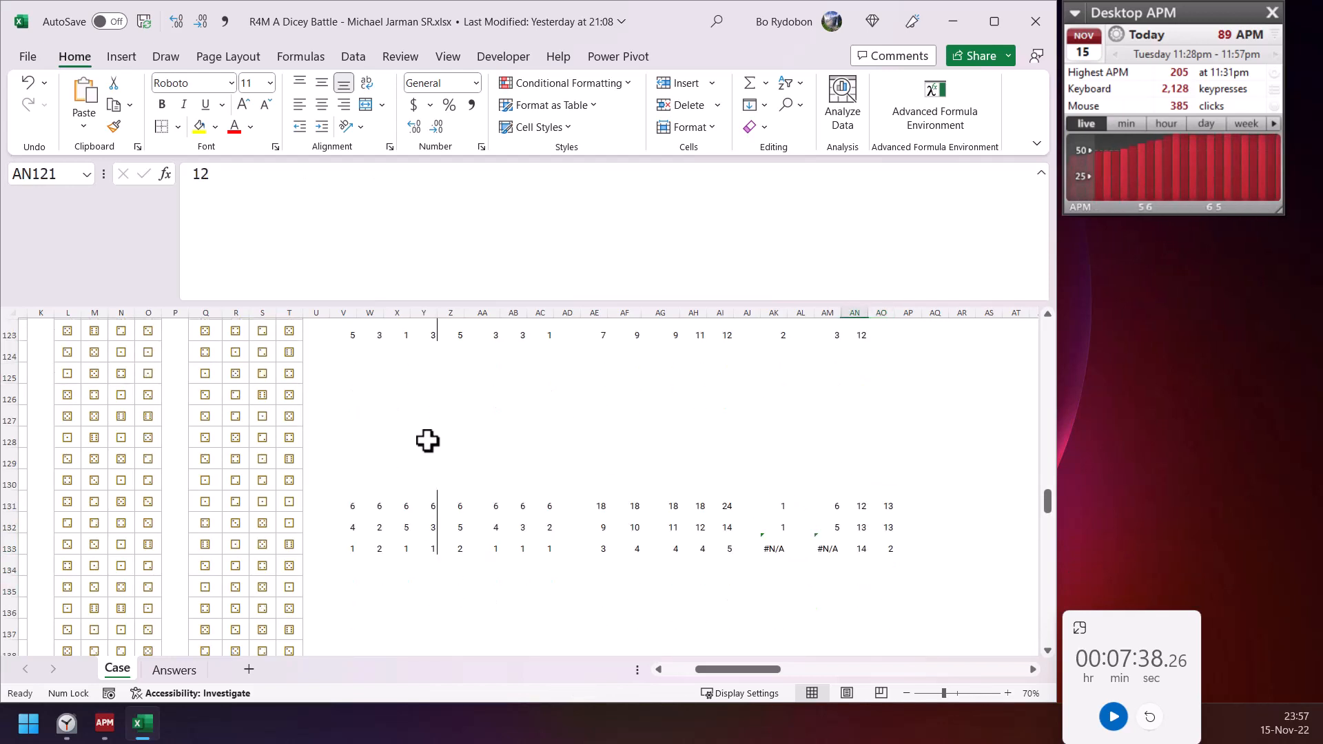
{"action": "scroll", "coordinate": [427, 441], "scroll_direction": "up", "scroll_amount": 2}
{"action": "left_click", "coordinate": [344, 612]}
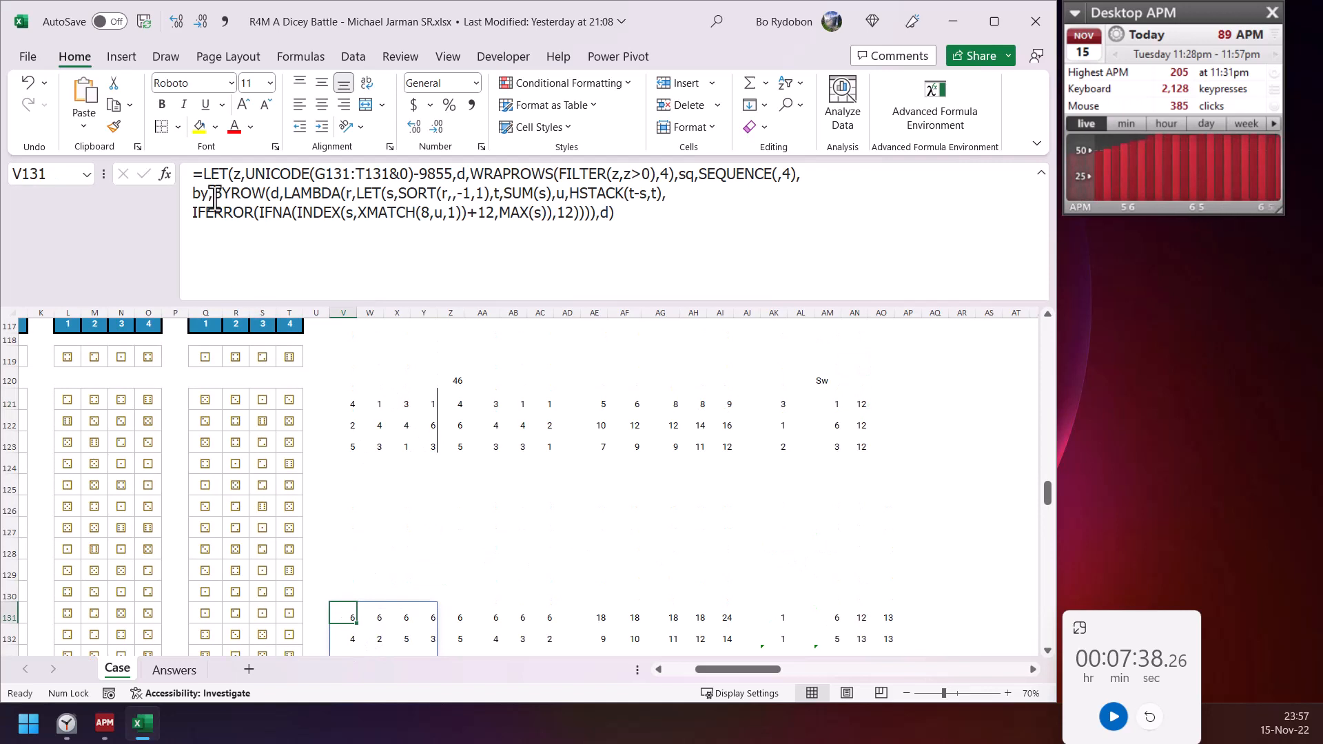
{"action": "left_click", "coordinate": [247, 215]}
{"action": "left_click", "coordinate": [254, 317]}
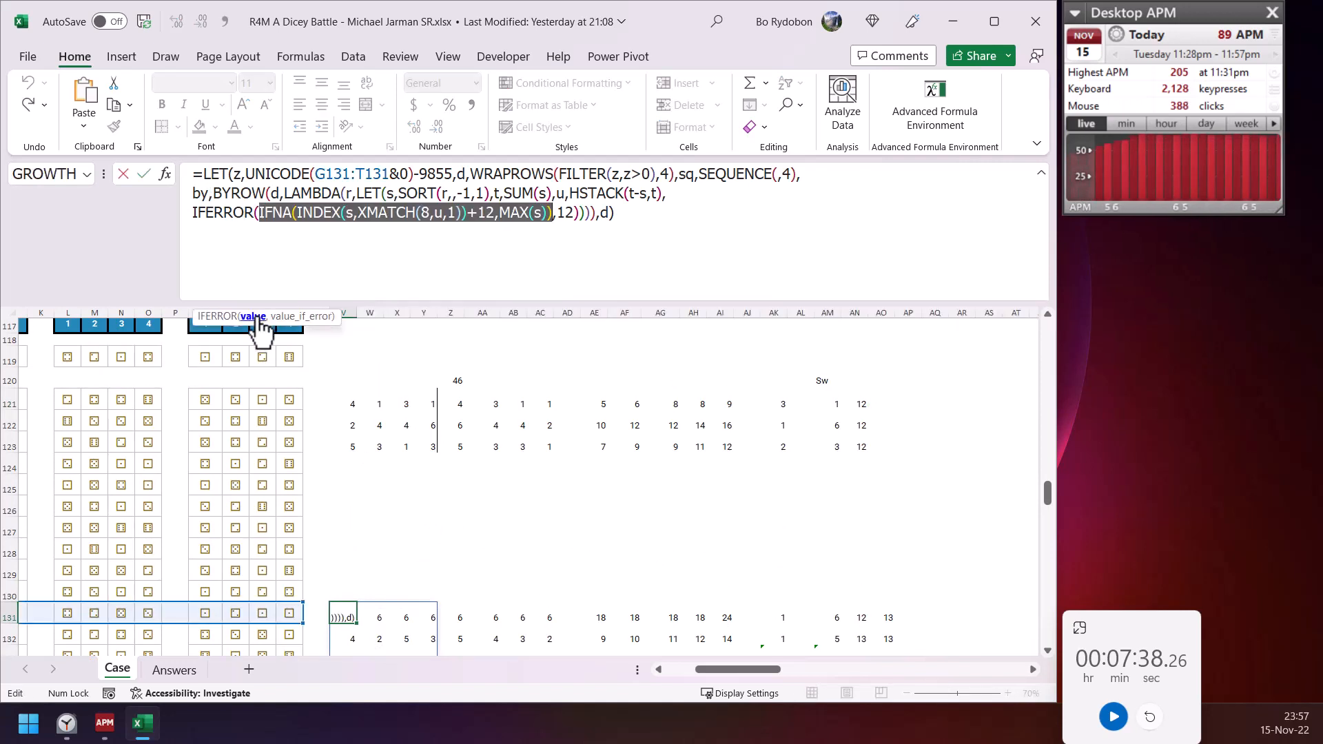
{"action": "left_click", "coordinate": [571, 214]}
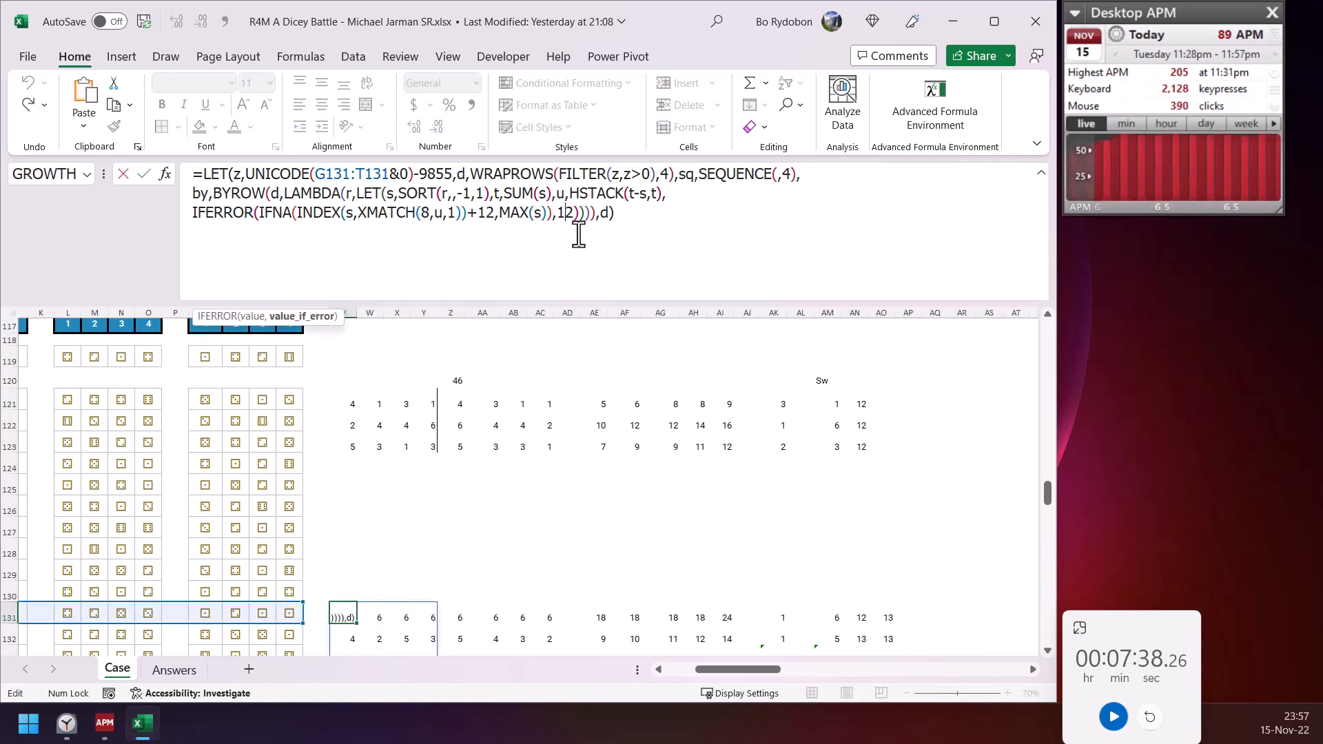
{"action": "key", "text": "Escape"}
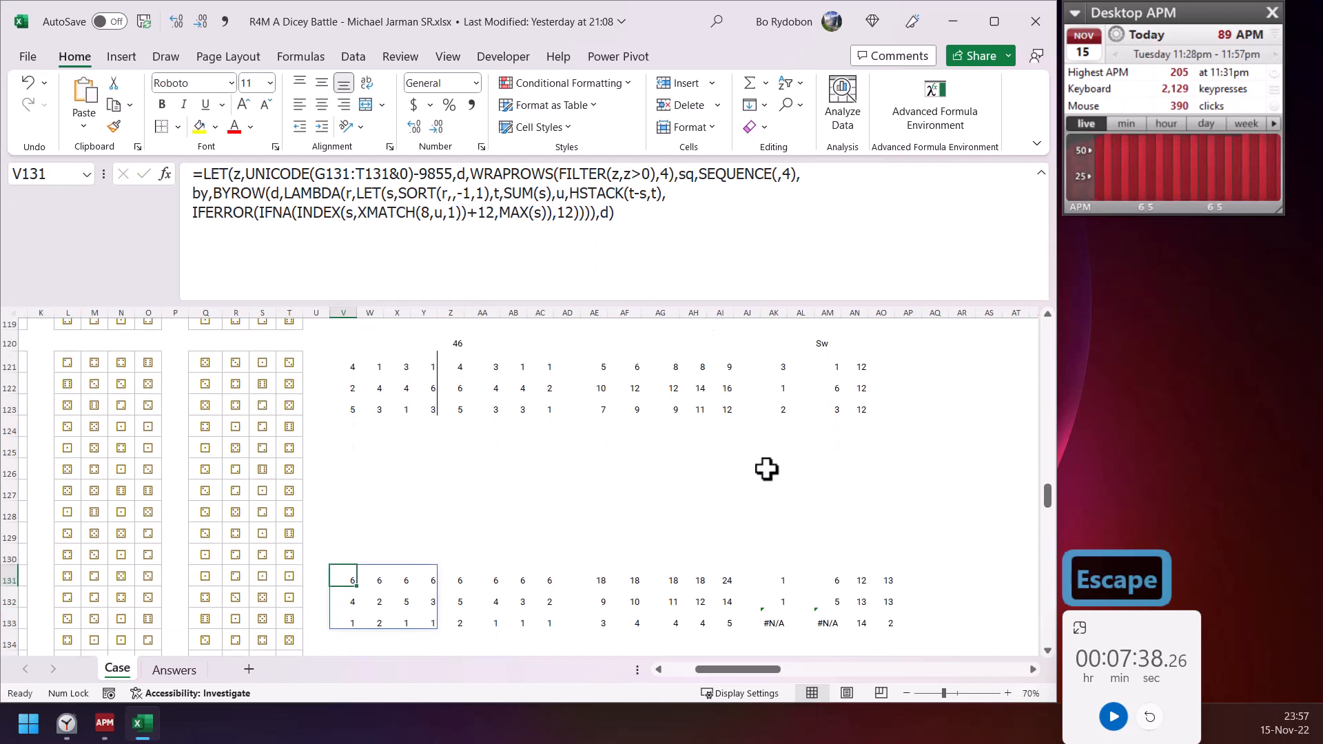
{"action": "scroll", "coordinate": [767, 469], "scroll_direction": "down", "scroll_amount": 1}
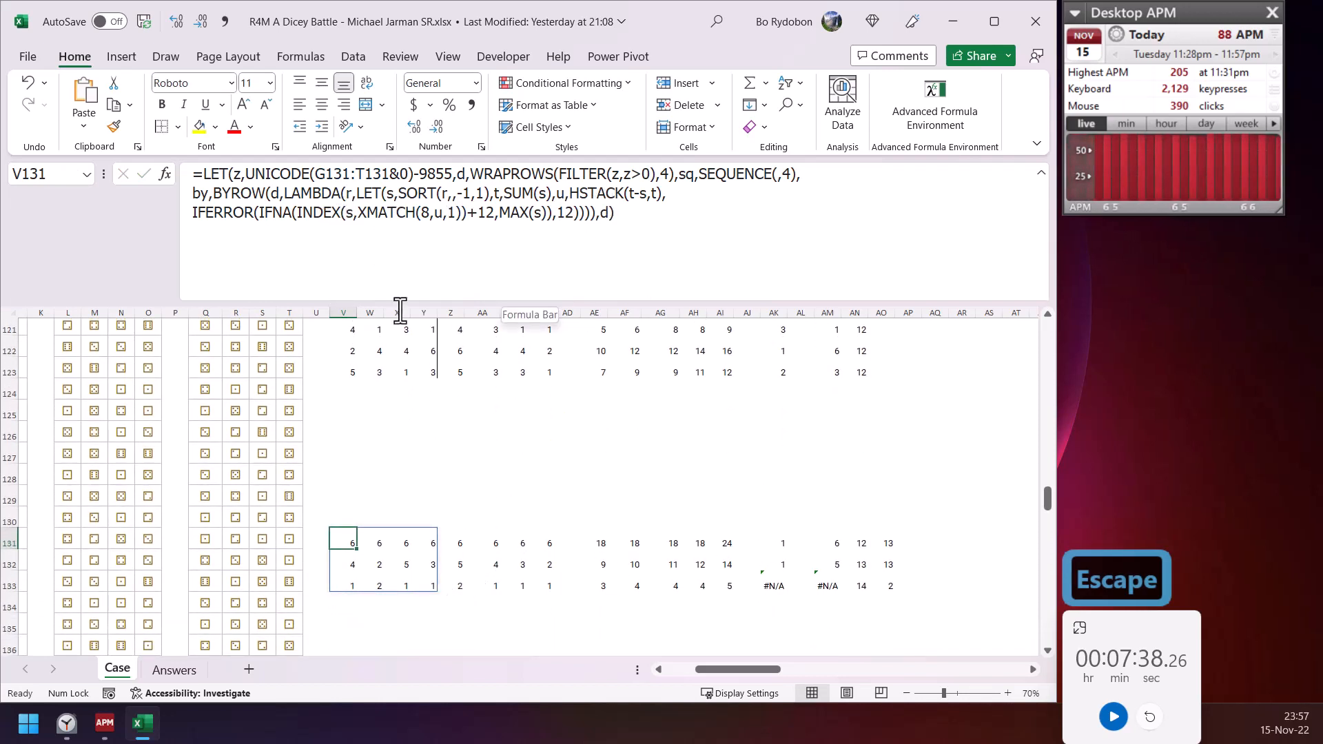
- Fill the breakdown row V131:AO131 down to row 140
{"action": "left_click_drag", "start_coordinate": [345, 541], "coordinate": [900, 446]}
{"action": "scroll", "coordinate": [854, 570], "scroll_direction": "down", "scroll_amount": 1}
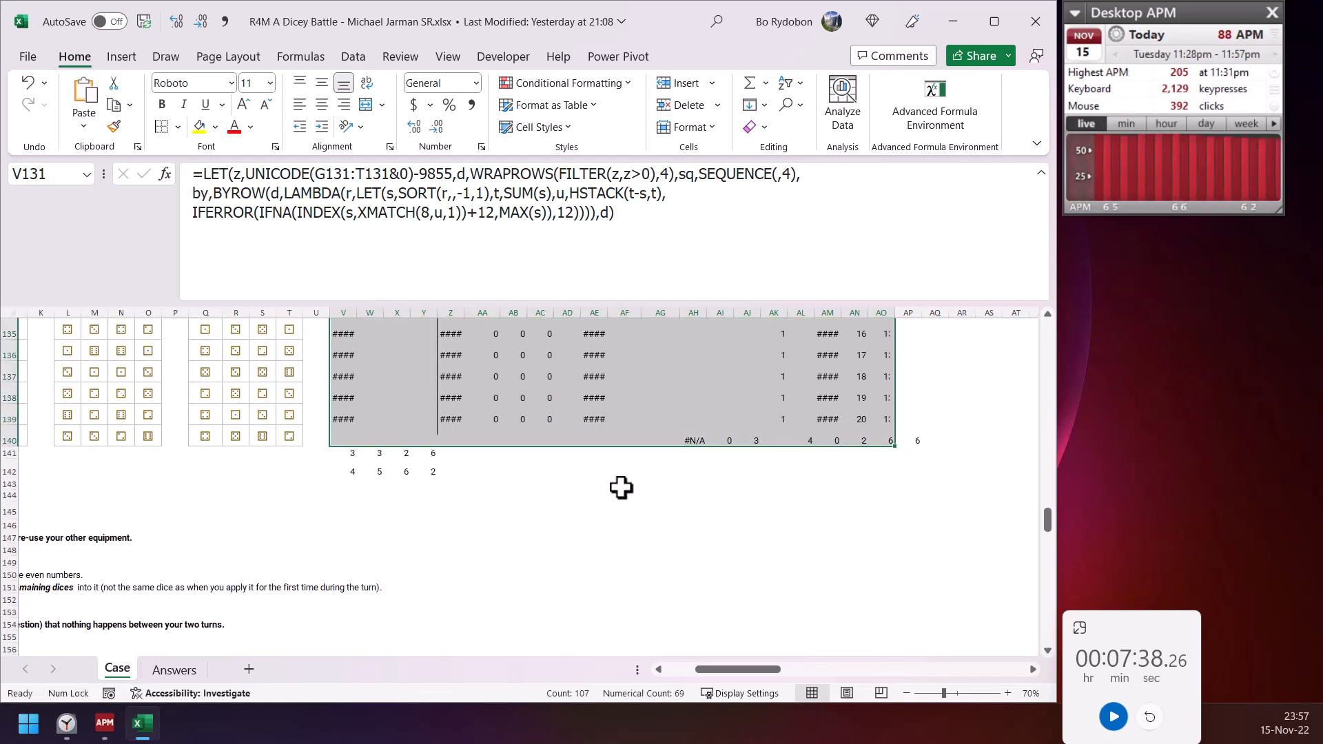
{"action": "scroll", "coordinate": [627, 503], "scroll_direction": "up", "scroll_amount": 2}
{"action": "scroll", "coordinate": [374, 481], "scroll_direction": "up", "scroll_amount": 2}
{"action": "left_click", "coordinate": [372, 477]}
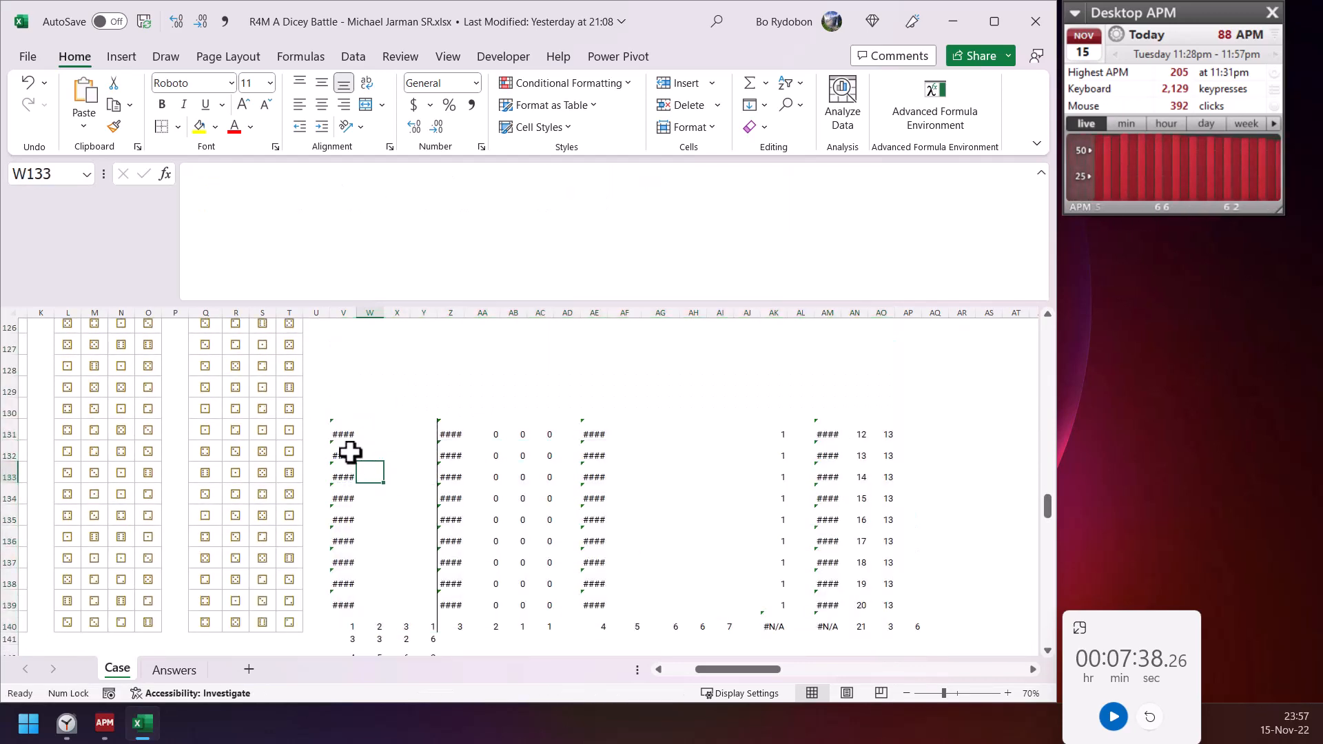
{"action": "scroll", "coordinate": [351, 524], "scroll_direction": "down", "scroll_amount": 2}
{"action": "left_click", "coordinate": [349, 549]}
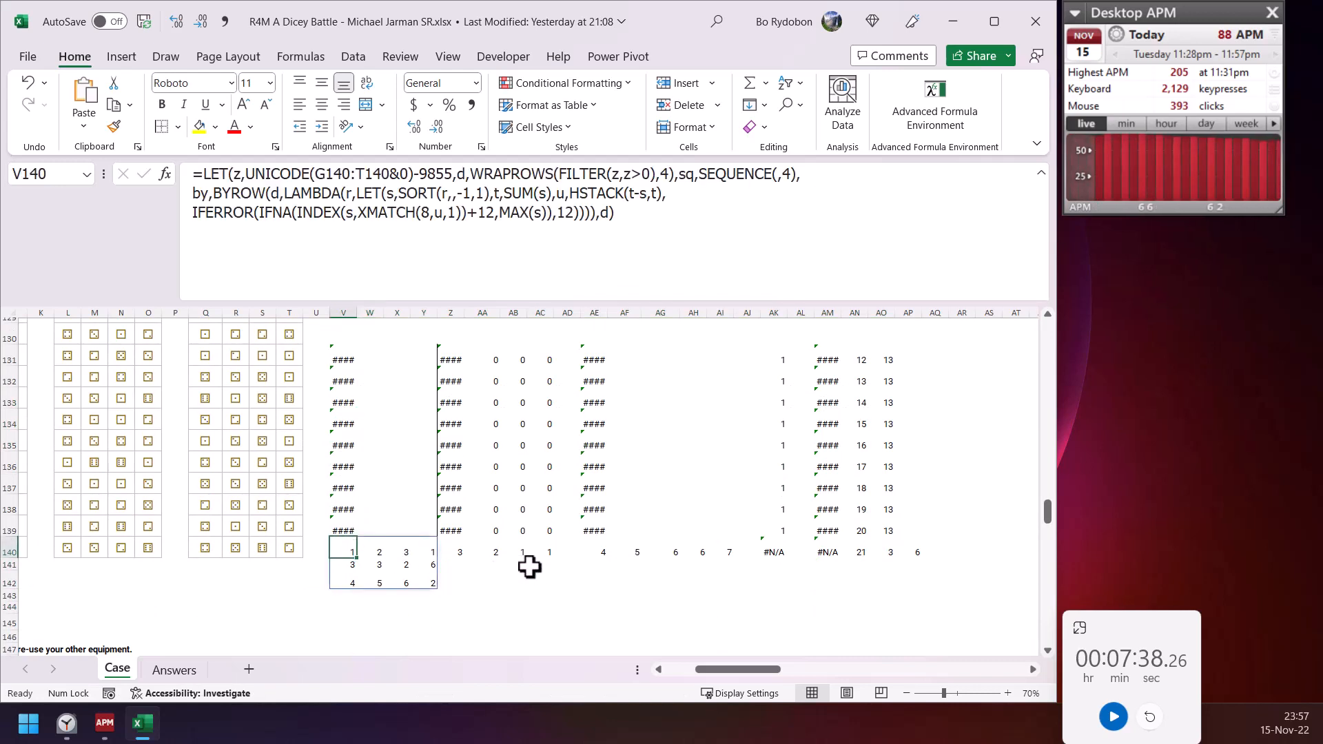
- Fill the breakdown formulas Z140:AP140 down to row 142 and undo the stray one-row move of that block
{"action": "left_click_drag", "start_coordinate": [460, 551], "coordinate": [919, 594]}
{"action": "left_click_drag", "start_coordinate": [778, 590], "coordinate": [782, 593]}
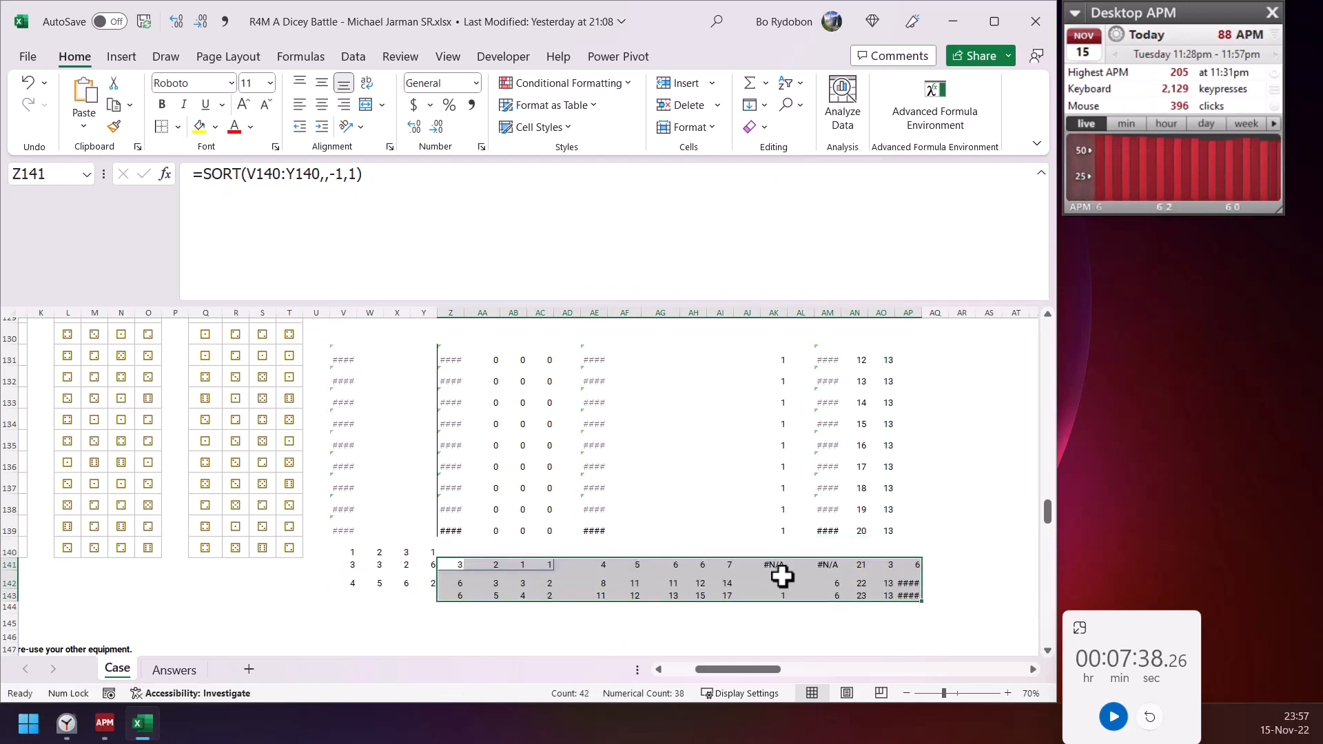
{"action": "key", "text": "ctrl+z"}
{"action": "left_click", "coordinate": [773, 565]}
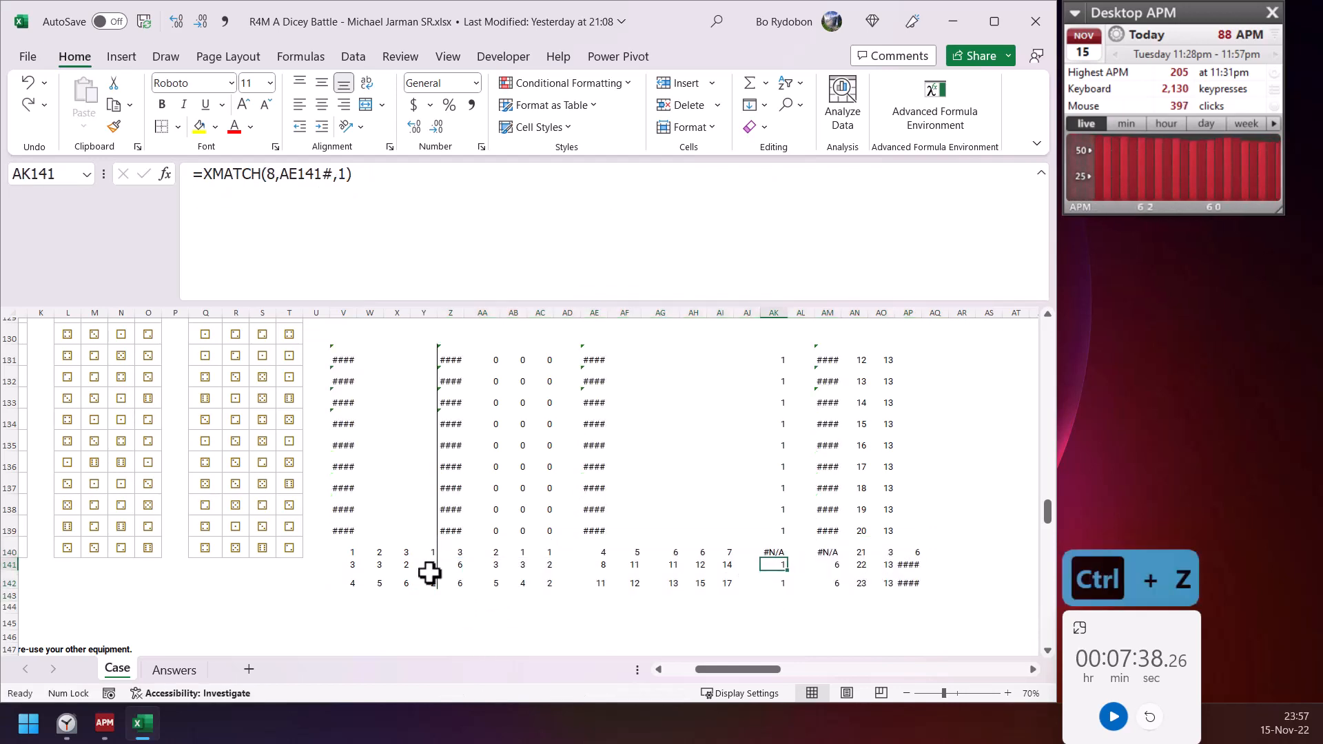
{"action": "left_click_drag", "start_coordinate": [353, 554], "coordinate": [918, 579]}
{"action": "key", "text": "Delete"}
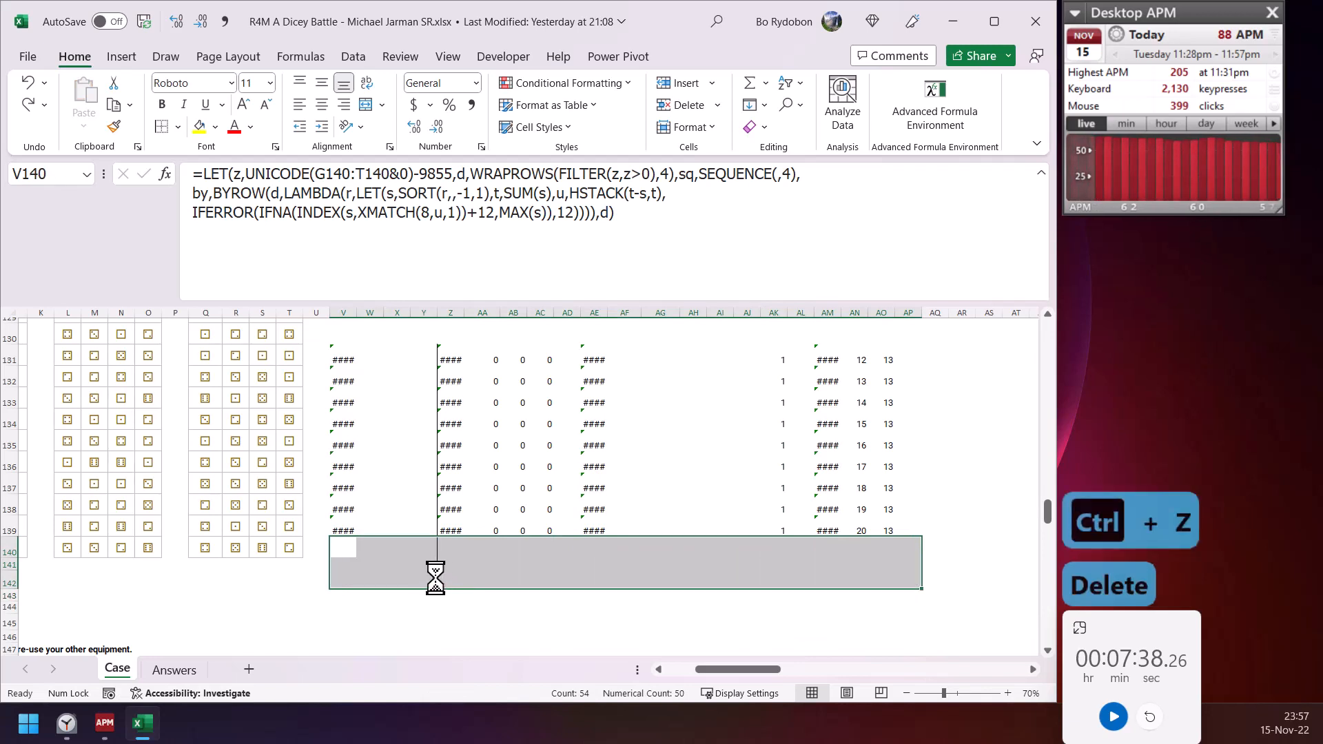
{"action": "left_click", "coordinate": [348, 527]}
{"action": "key", "text": "ctrl+z"}
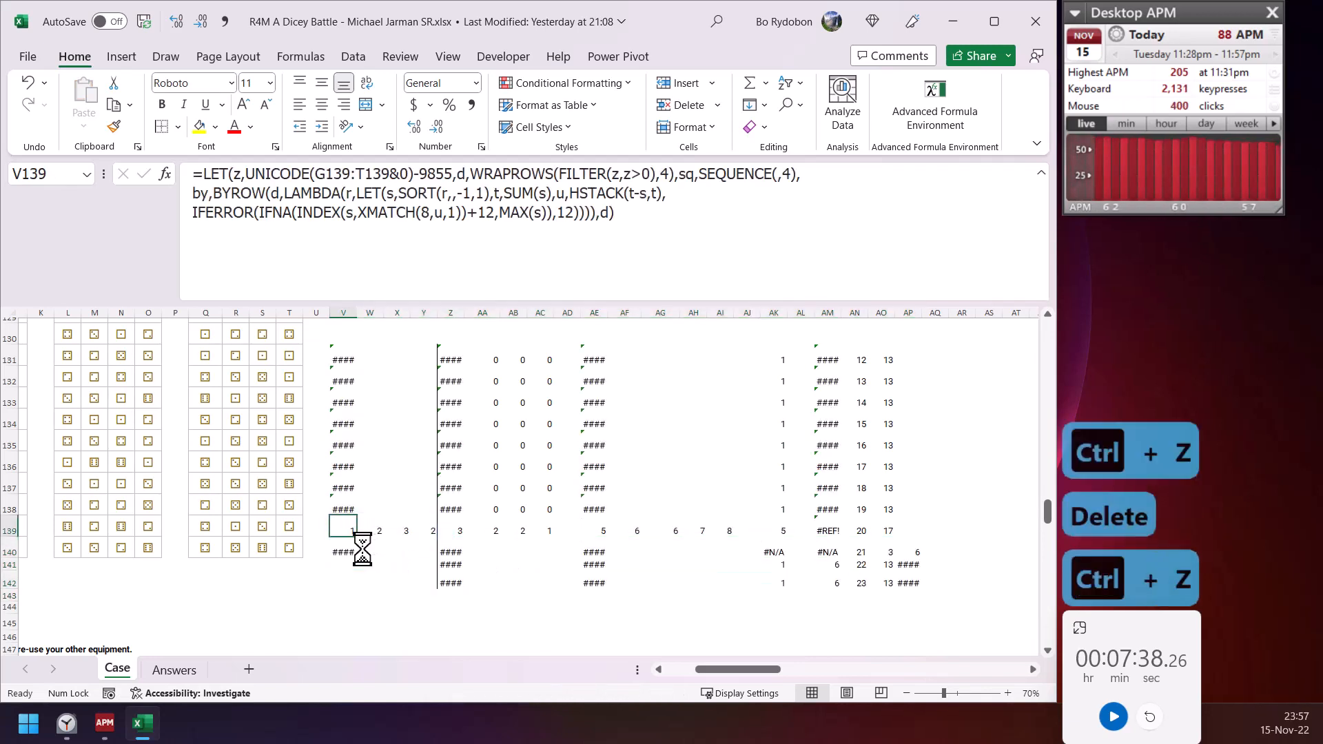
- Clear the surplus LET formula in V140 and examine row 139's HSTACK, XMATCH and INDEX formulas in AE139, AK139 and AM139
{"action": "left_click", "coordinate": [335, 554]}
{"action": "key", "text": "Delete"}
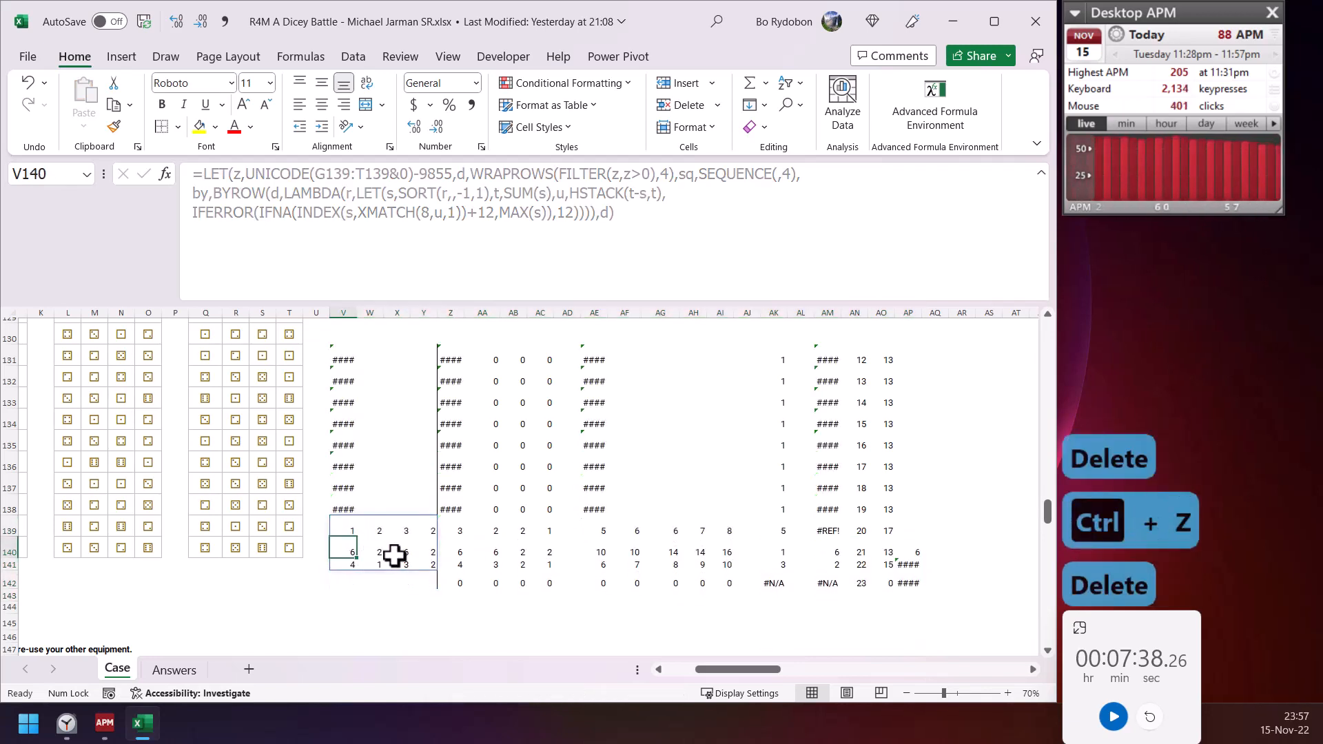
{"action": "left_click", "coordinate": [585, 529]}
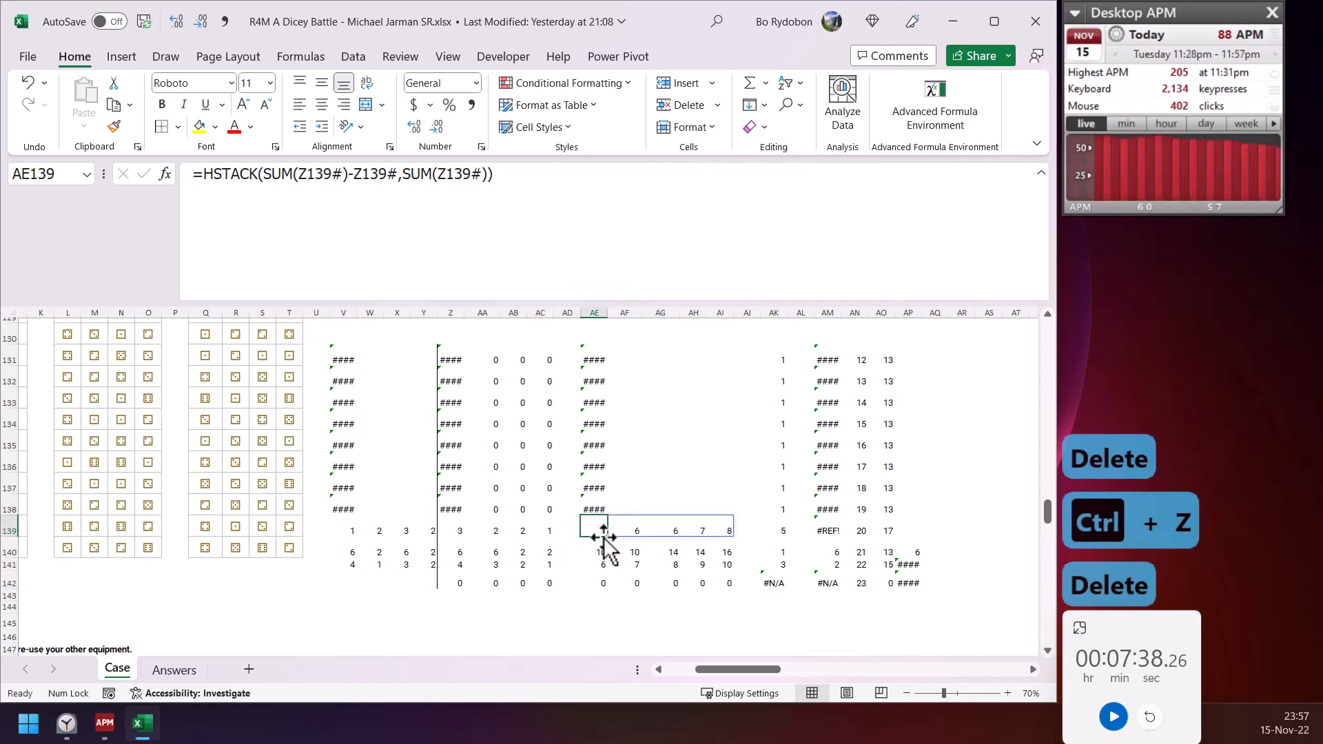
{"action": "left_click", "coordinate": [780, 529]}
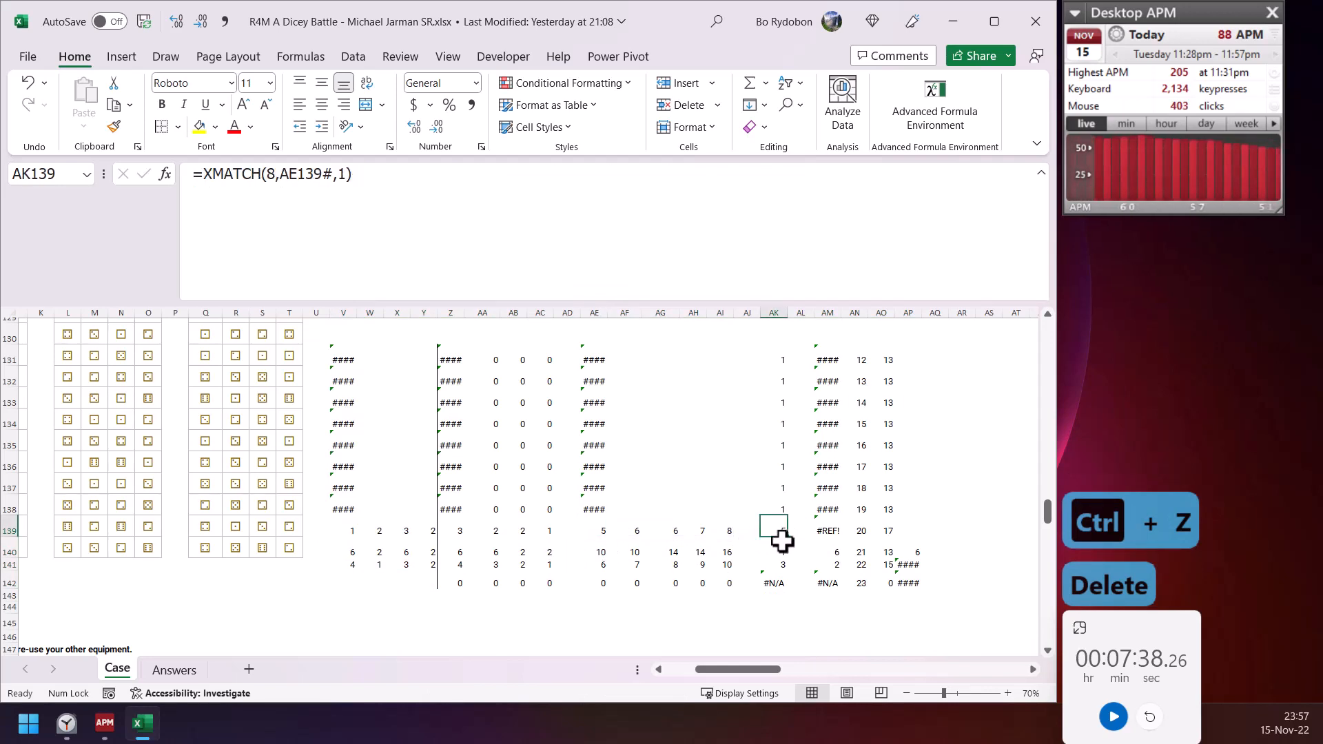
{"action": "left_click", "coordinate": [817, 530]}
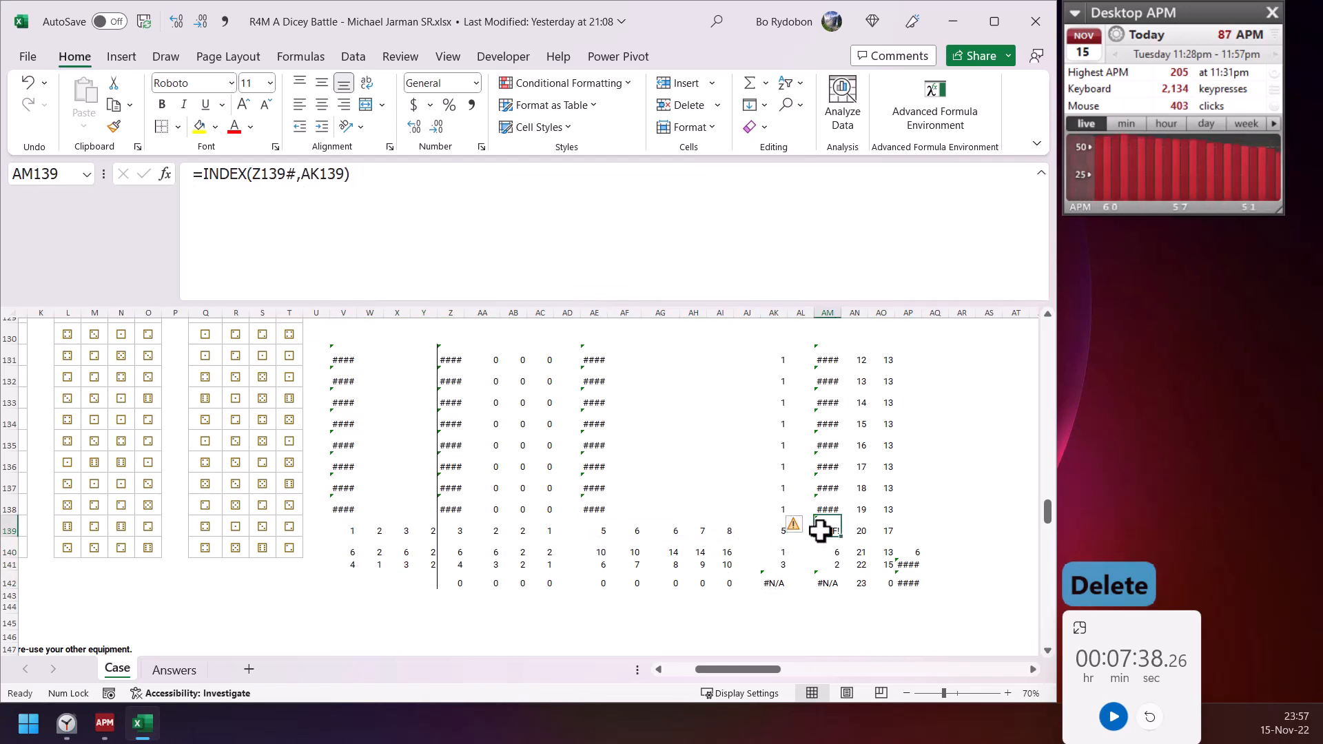
- Evaluate the AK139 row argument in AM139's INDEX formula without keeping the edit, and compare it with AO139's IFNA formula
{"action": "left_click", "coordinate": [300, 175]}
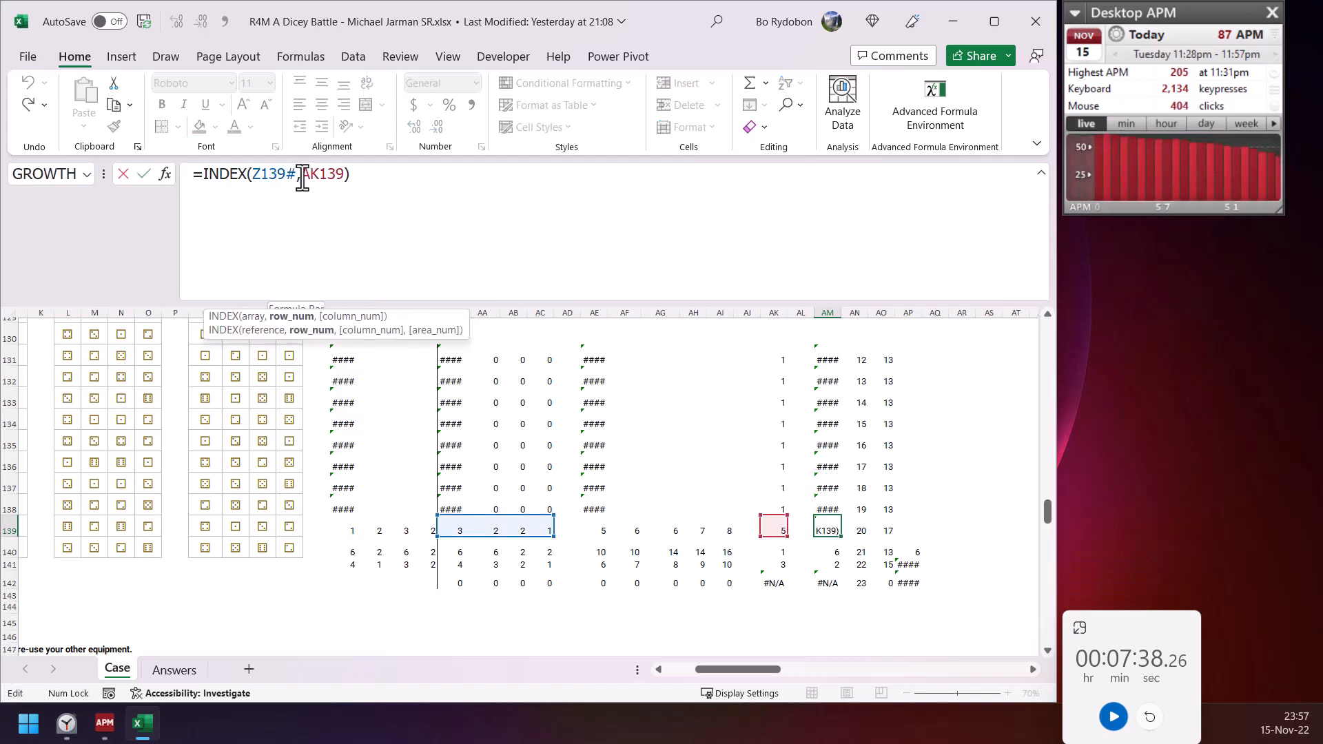
{"action": "double_click", "coordinate": [332, 175]}
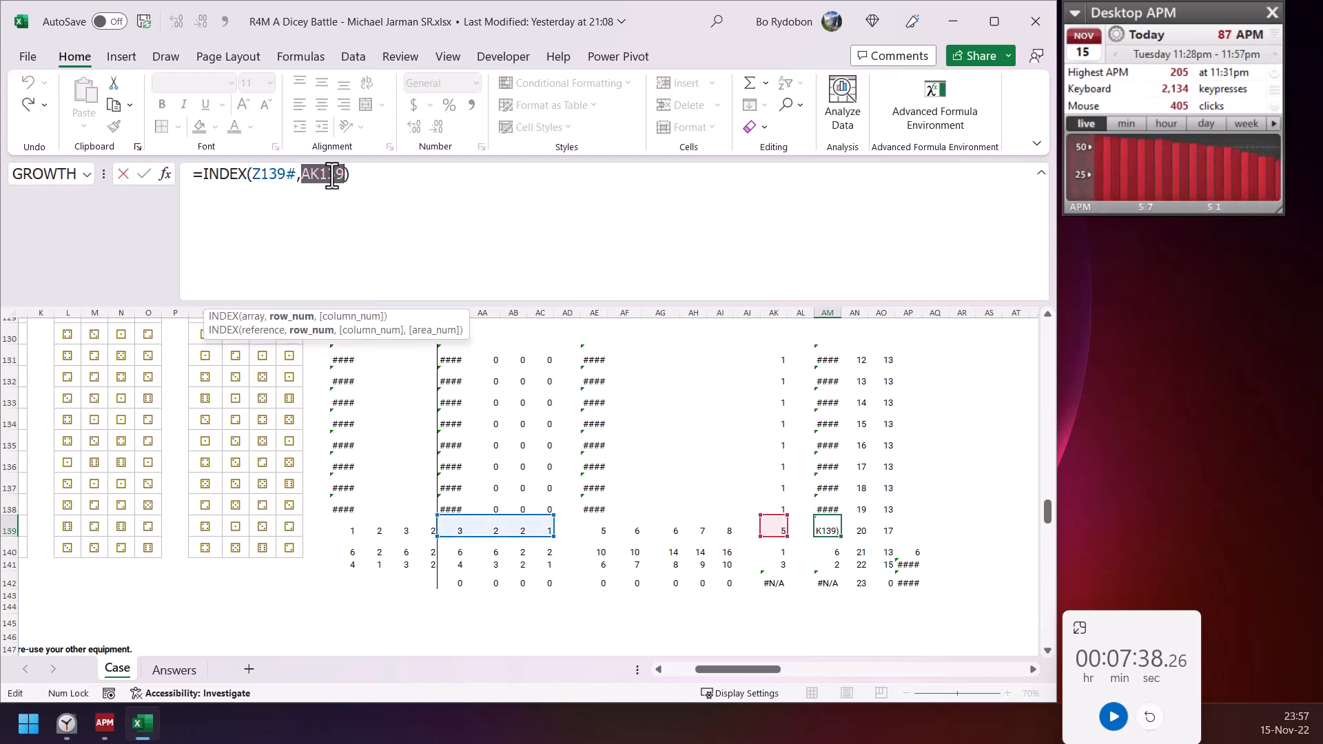
{"action": "key", "text": "F9"}
{"action": "double_click", "coordinate": [261, 175]}
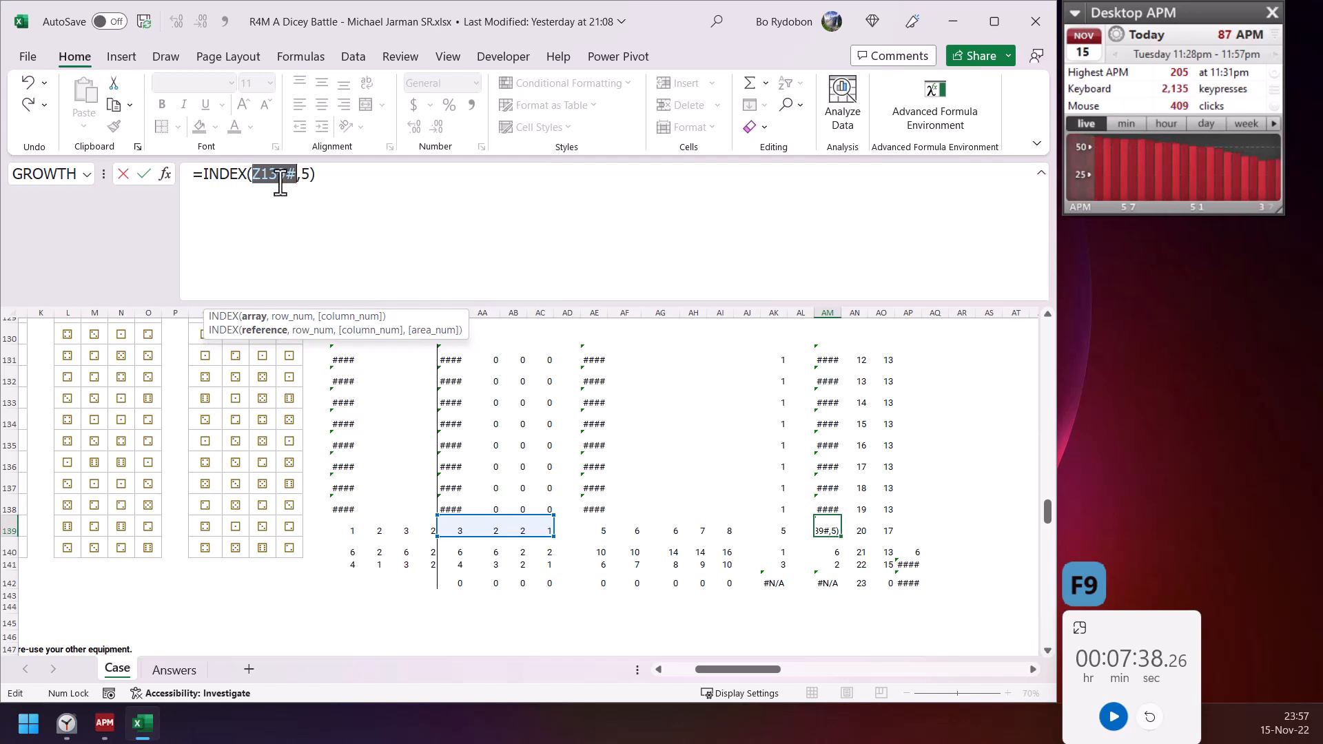
{"action": "key", "text": "Escape"}
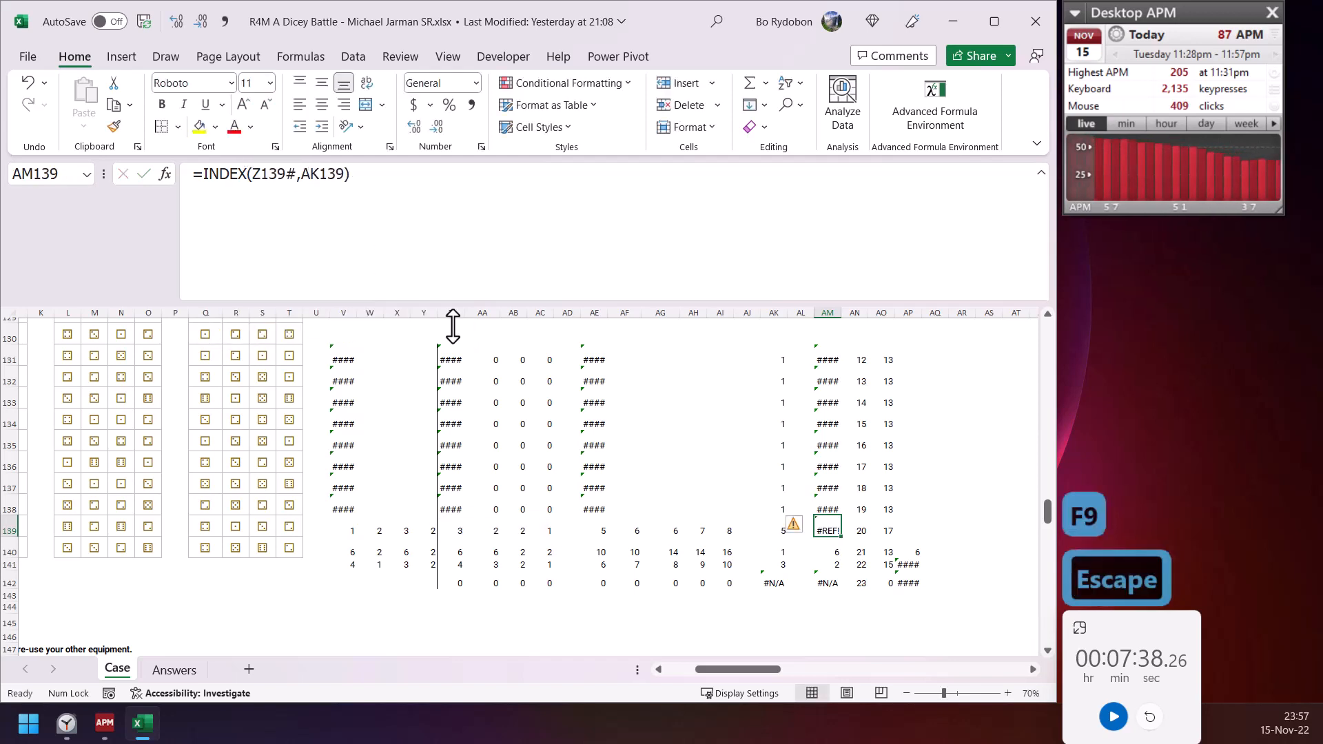
{"action": "left_click", "coordinate": [887, 531]}
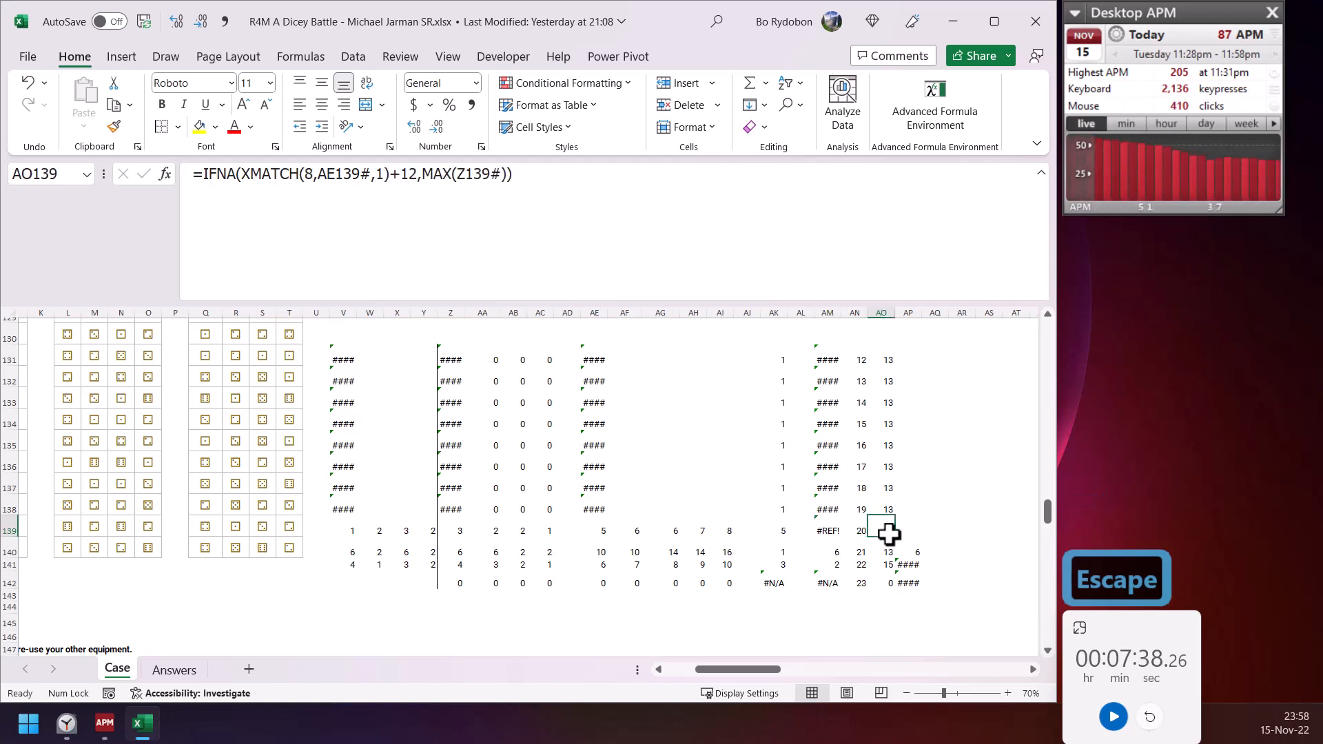
{"action": "left_click", "coordinate": [834, 531]}
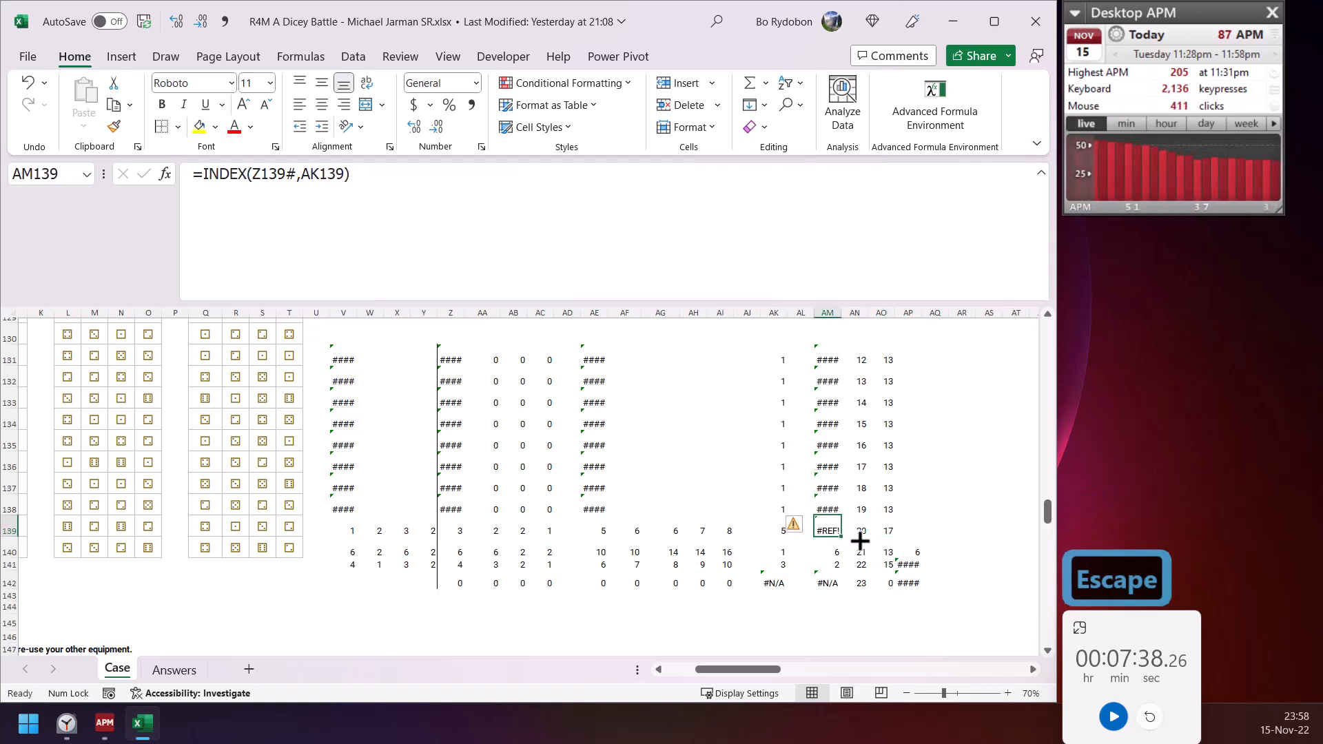
- Fill the LET formula in AP140 up to AP133 and check the cell references of the copy in AP139
{"action": "left_click", "coordinate": [907, 553]}
{"action": "left_click_drag", "start_coordinate": [921, 557], "coordinate": [917, 388]}
{"action": "left_click", "coordinate": [902, 529]}
{"action": "key", "text": "F2"}
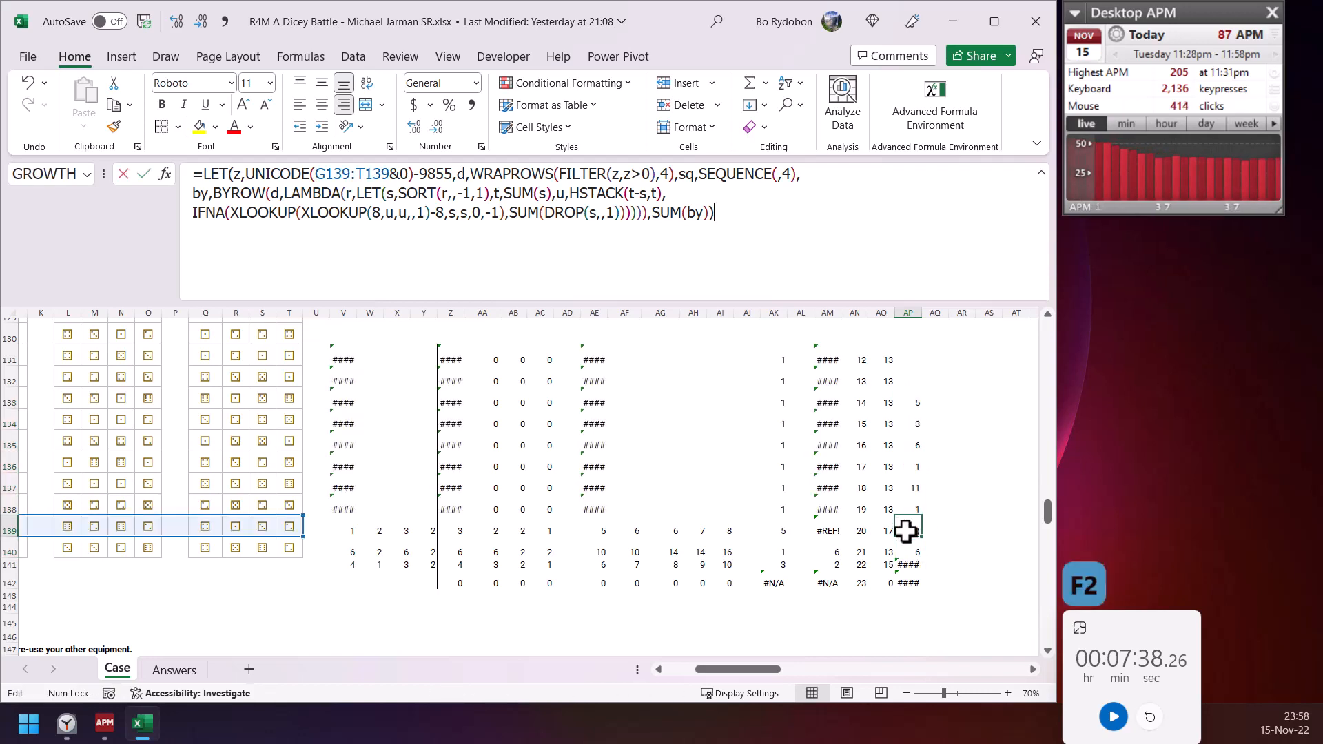
{"action": "key", "text": "Escape"}
- Compare AM139's INDEX formula with AP139's LET formula, and examine the IFNA fallback formulas in AO131 and AO133
{"action": "left_click", "coordinate": [835, 530]}
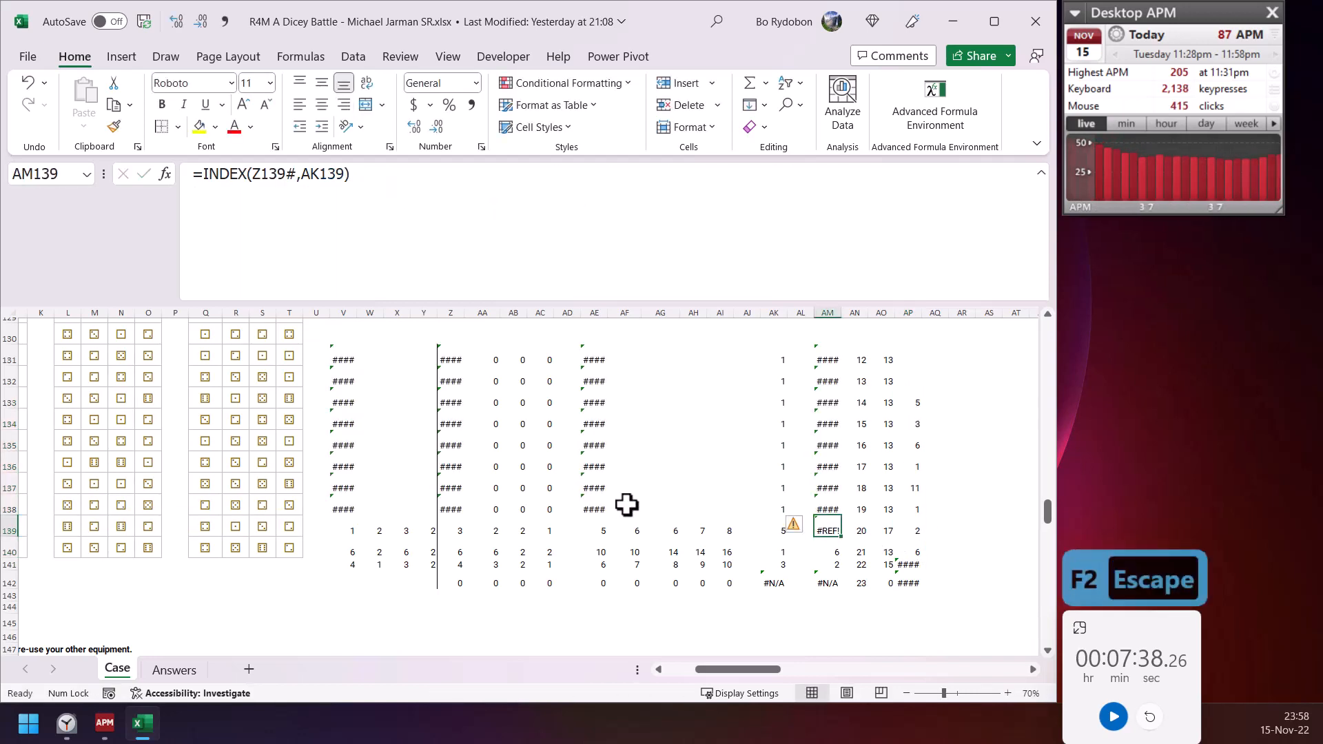
{"action": "left_click", "coordinate": [916, 532]}
{"action": "left_click", "coordinate": [763, 231]}
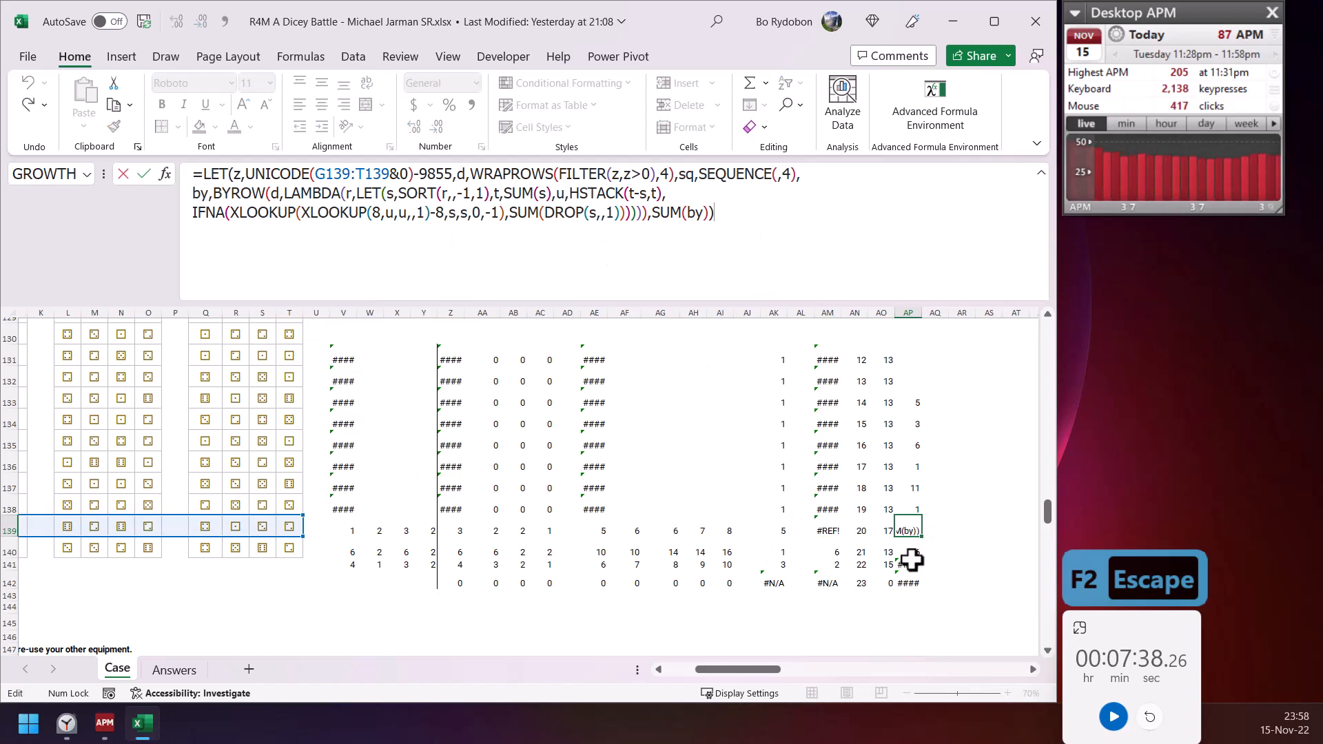
{"action": "key", "text": "Escape"}
{"action": "left_click_drag", "start_coordinate": [921, 404], "coordinate": [913, 583]}
{"action": "scroll", "coordinate": [923, 532], "scroll_direction": "up", "scroll_amount": 3}
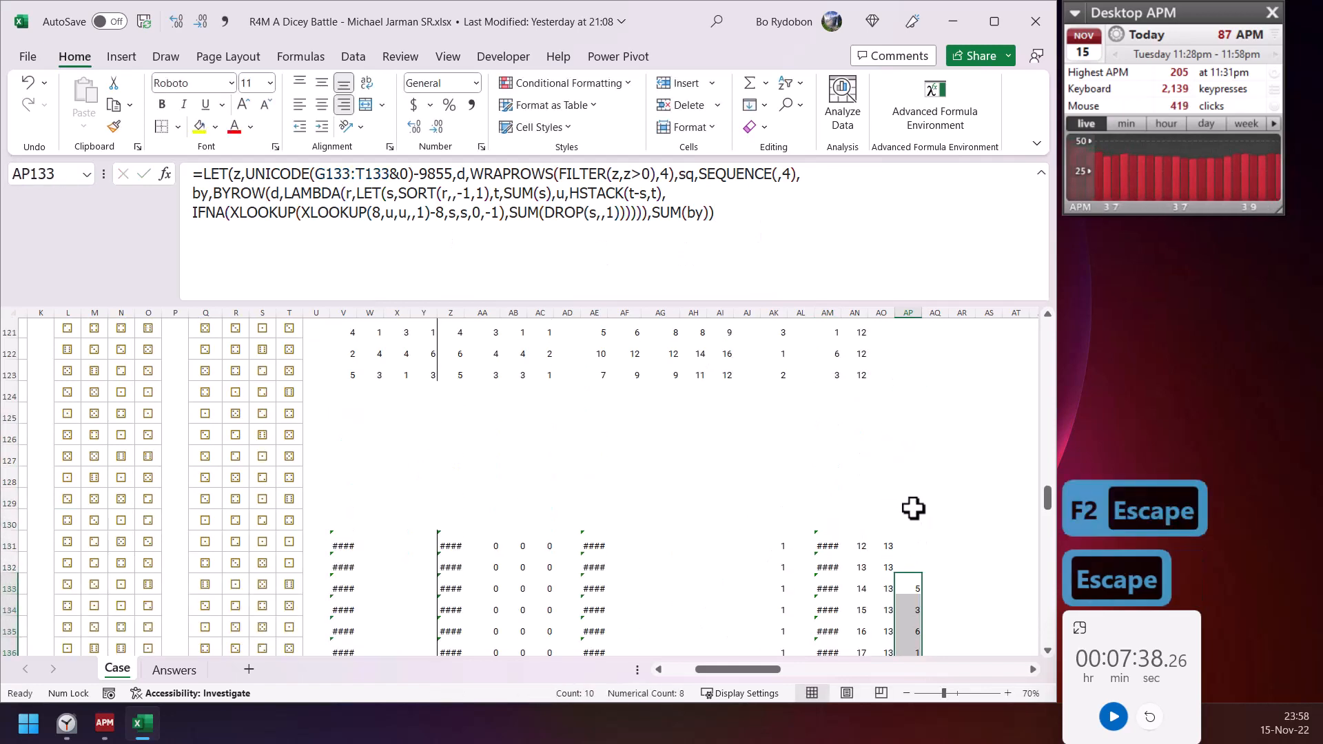
{"action": "left_click", "coordinate": [889, 511]}
{"action": "scroll", "coordinate": [864, 434], "scroll_direction": "up", "scroll_amount": 1}
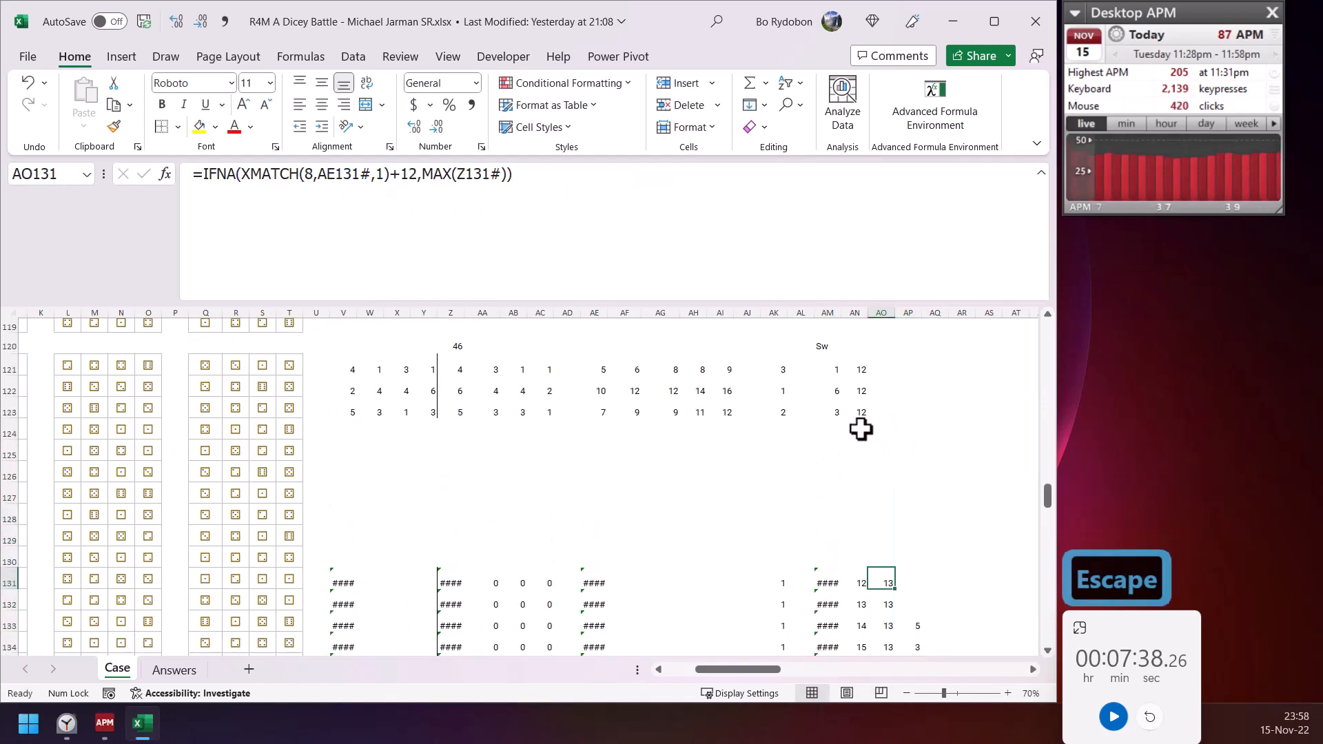
{"action": "left_click", "coordinate": [859, 415]}
{"action": "scroll", "coordinate": [875, 537], "scroll_direction": "down", "scroll_amount": 1}
{"action": "scroll", "coordinate": [887, 505], "scroll_direction": "down", "scroll_amount": 1}
{"action": "left_click", "coordinate": [887, 508]}
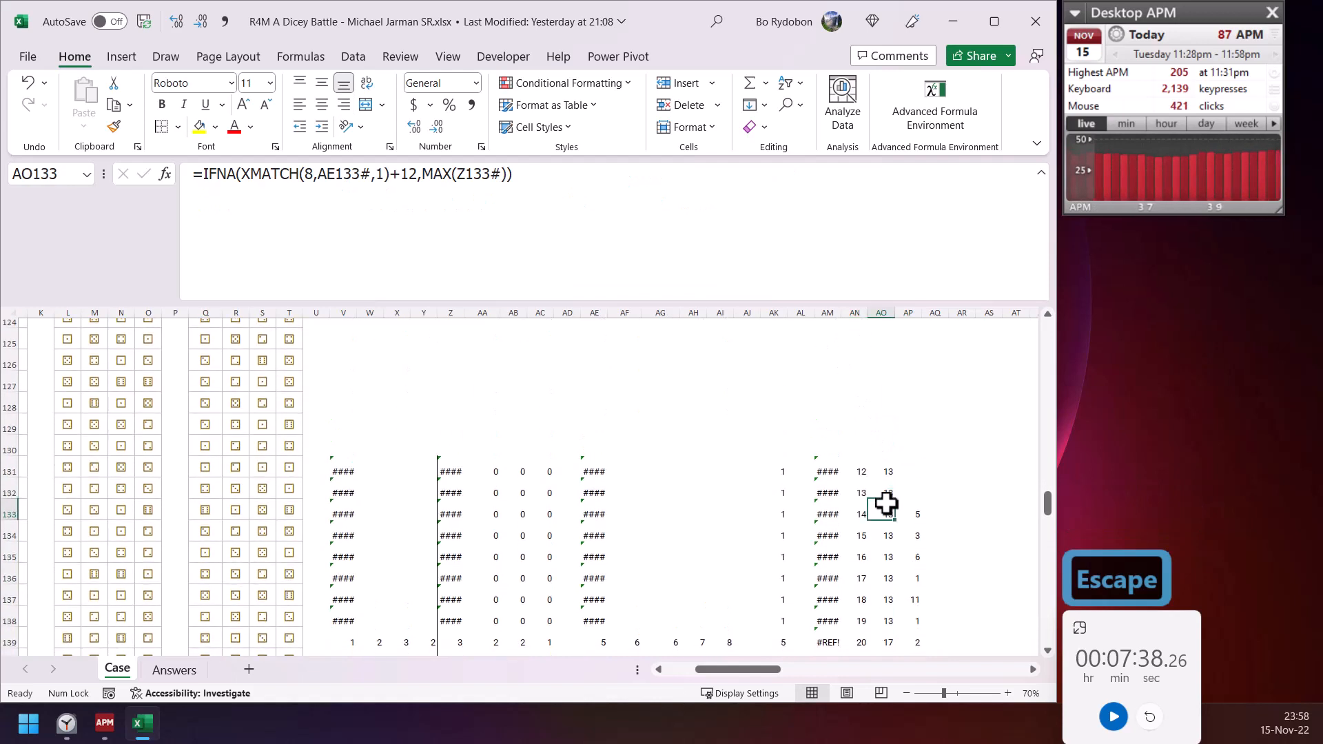
{"action": "scroll", "coordinate": [883, 534], "scroll_direction": "down", "scroll_amount": 2}
- Examine row 140's IFNA formula, INDEX formula, numbering value and XMATCH cell in AO140, AM140, AN140 and AK140
{"action": "left_click", "coordinate": [887, 551]}
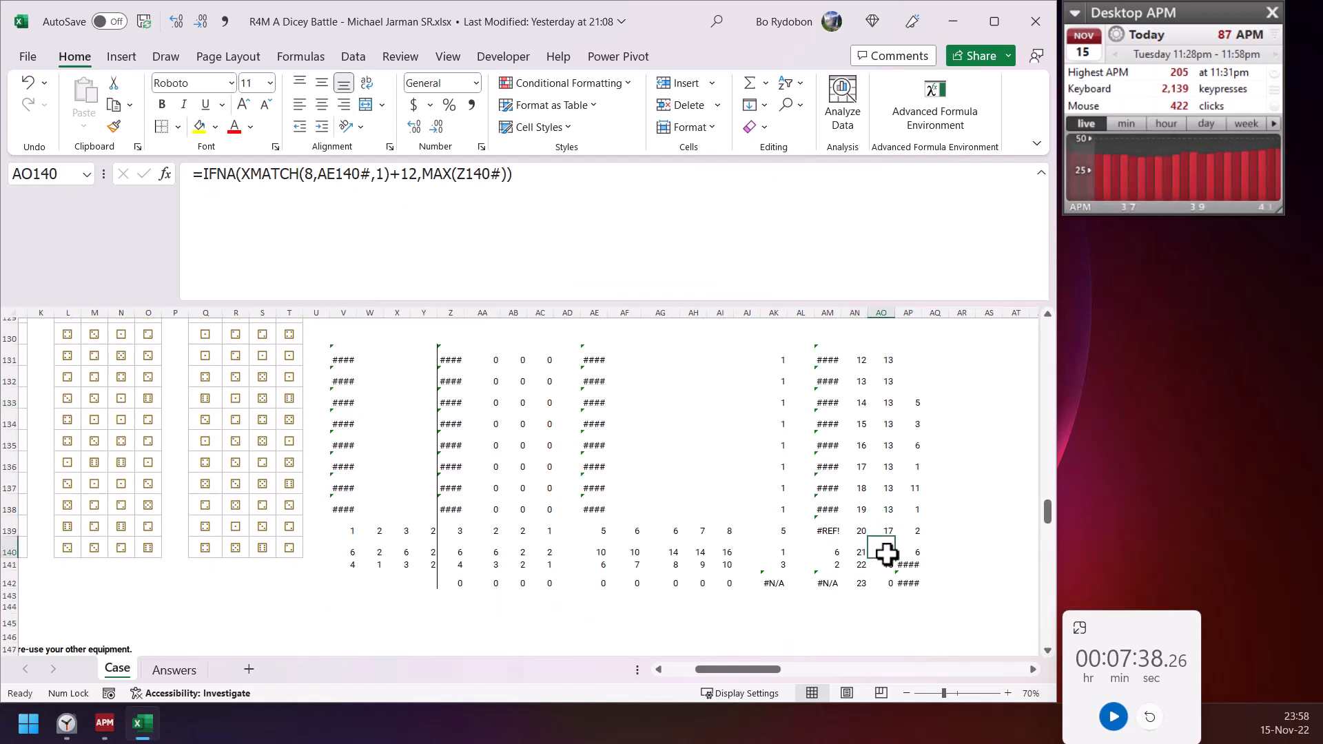
{"action": "key", "text": "F2"}
{"action": "key", "text": "Escape"}
{"action": "left_click", "coordinate": [831, 549]}
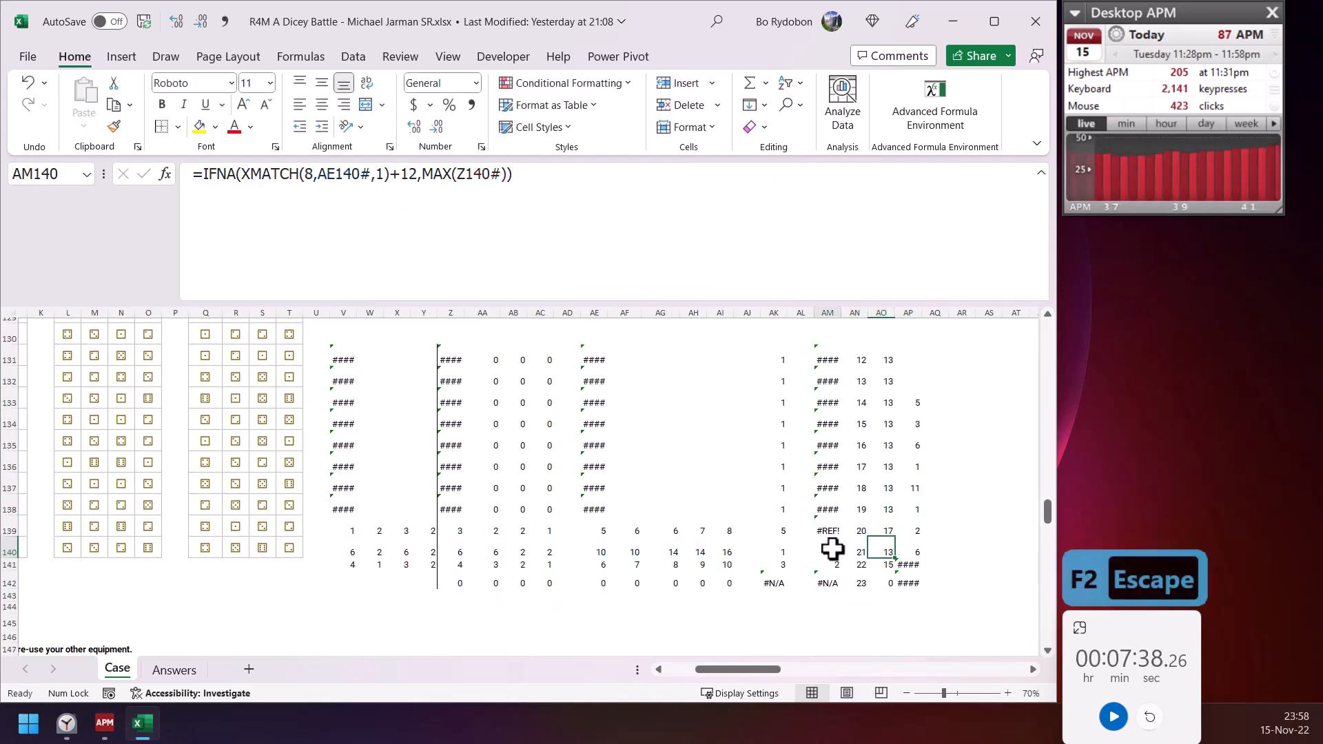
{"action": "key", "text": "F2"}
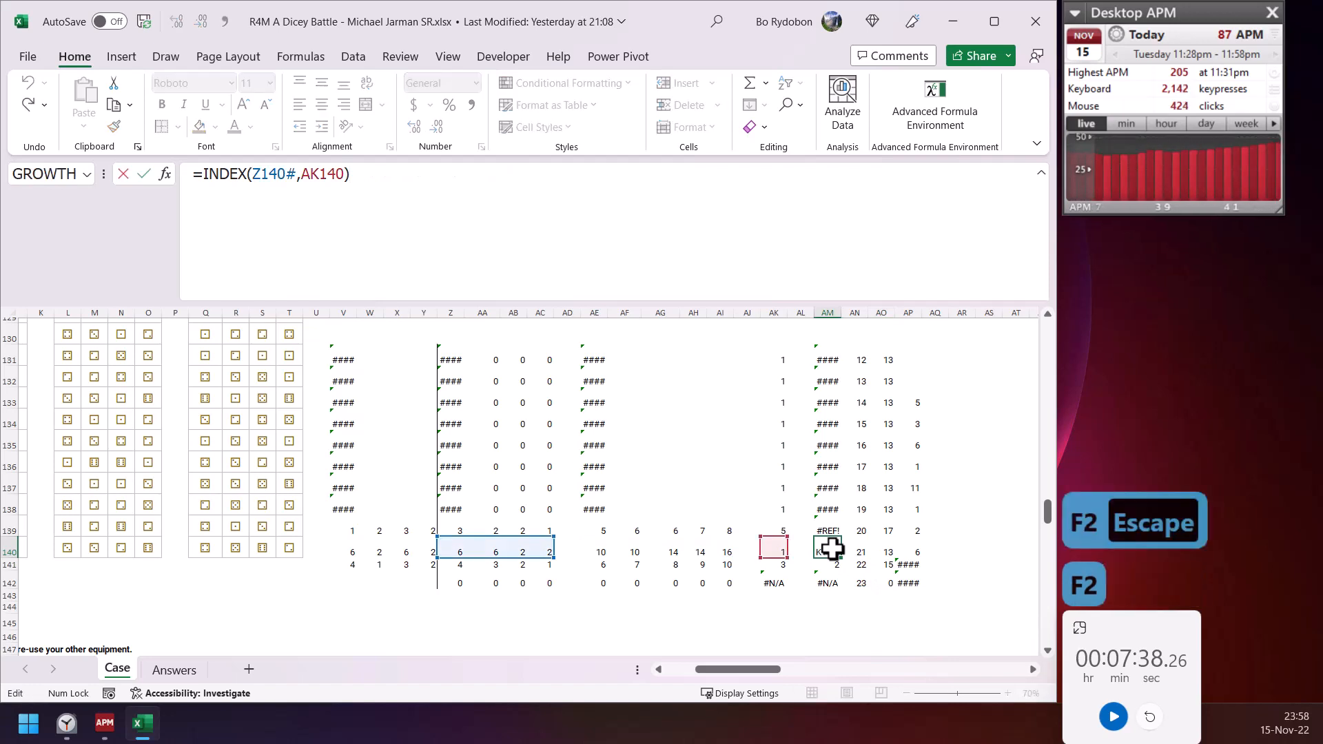
{"action": "key", "text": "Escape"}
{"action": "left_click", "coordinate": [856, 555]}
{"action": "key", "text": "F2"}
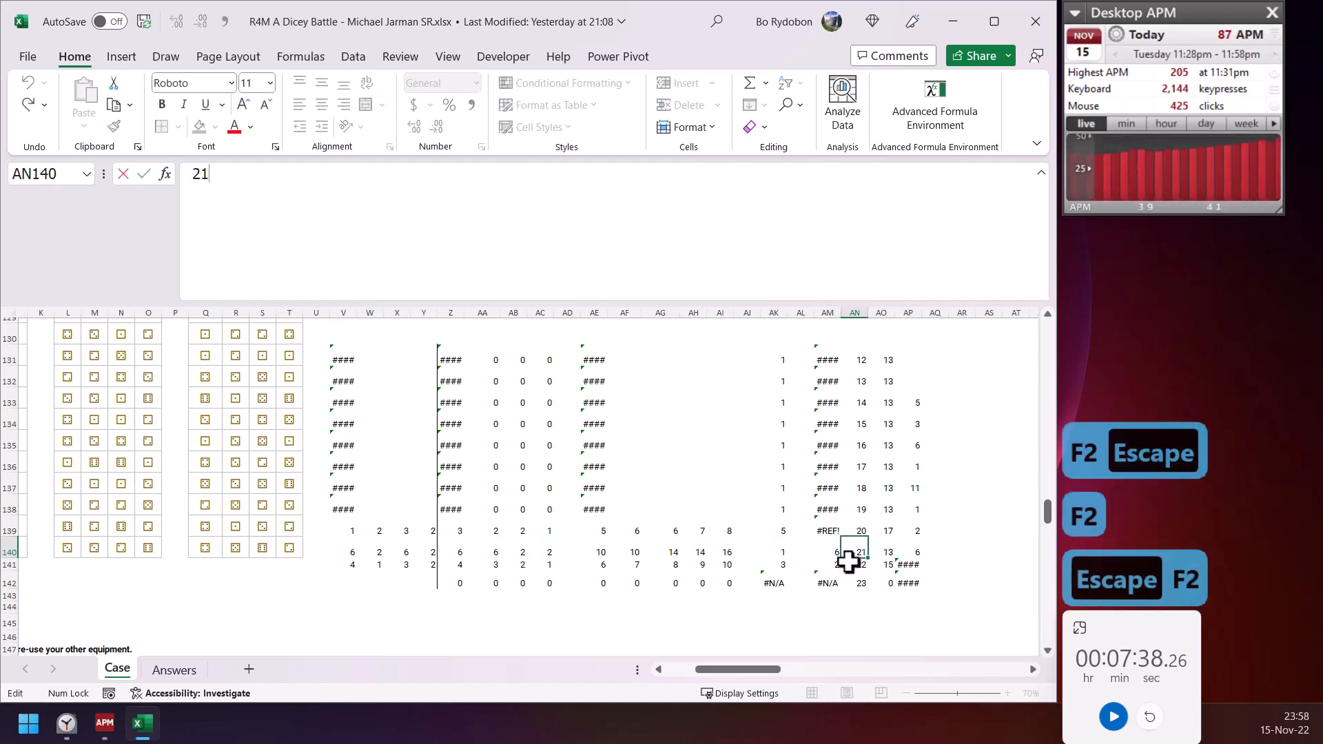
{"action": "left_click", "coordinate": [778, 552]}
- Evaluate the IFNA value argument of AO139, XMATCH(8,AE139#,1)+12, and trace its referenced ranges without changing the formula
{"action": "left_click", "coordinate": [881, 530]}
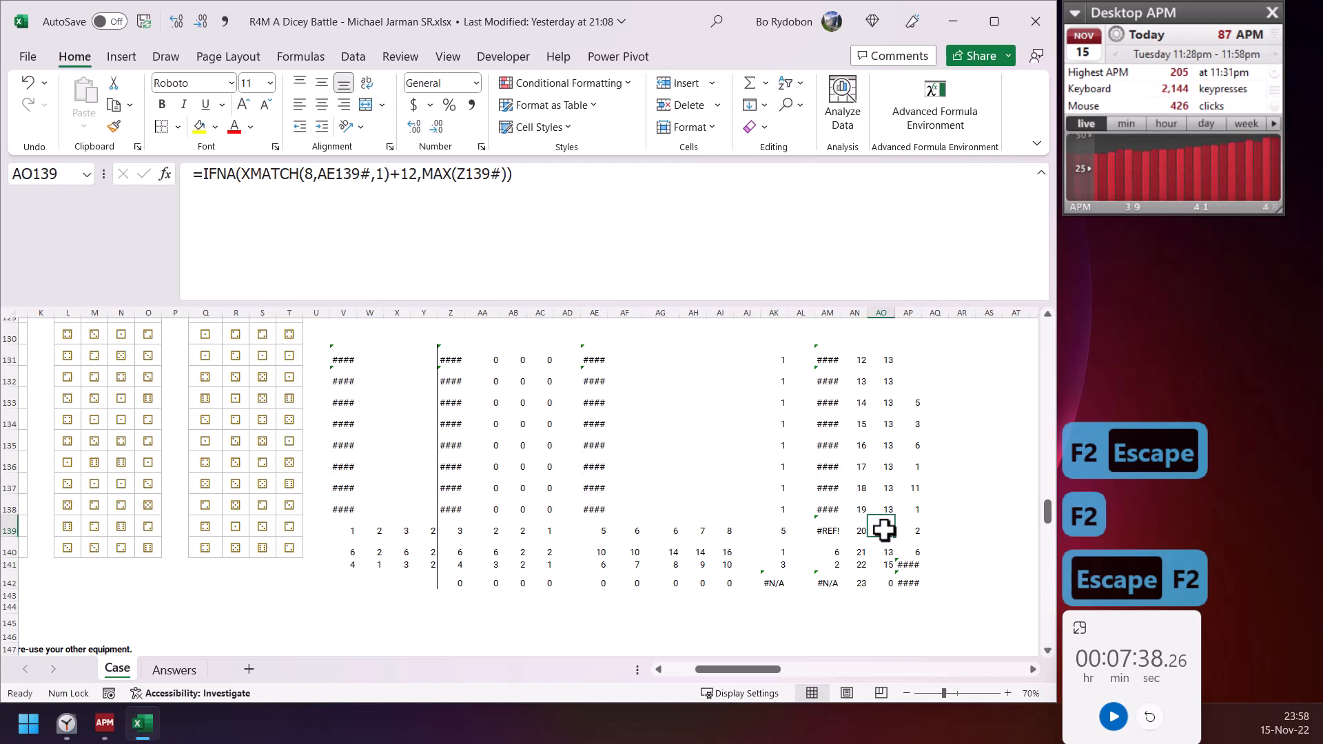
{"action": "left_click", "coordinate": [588, 227]}
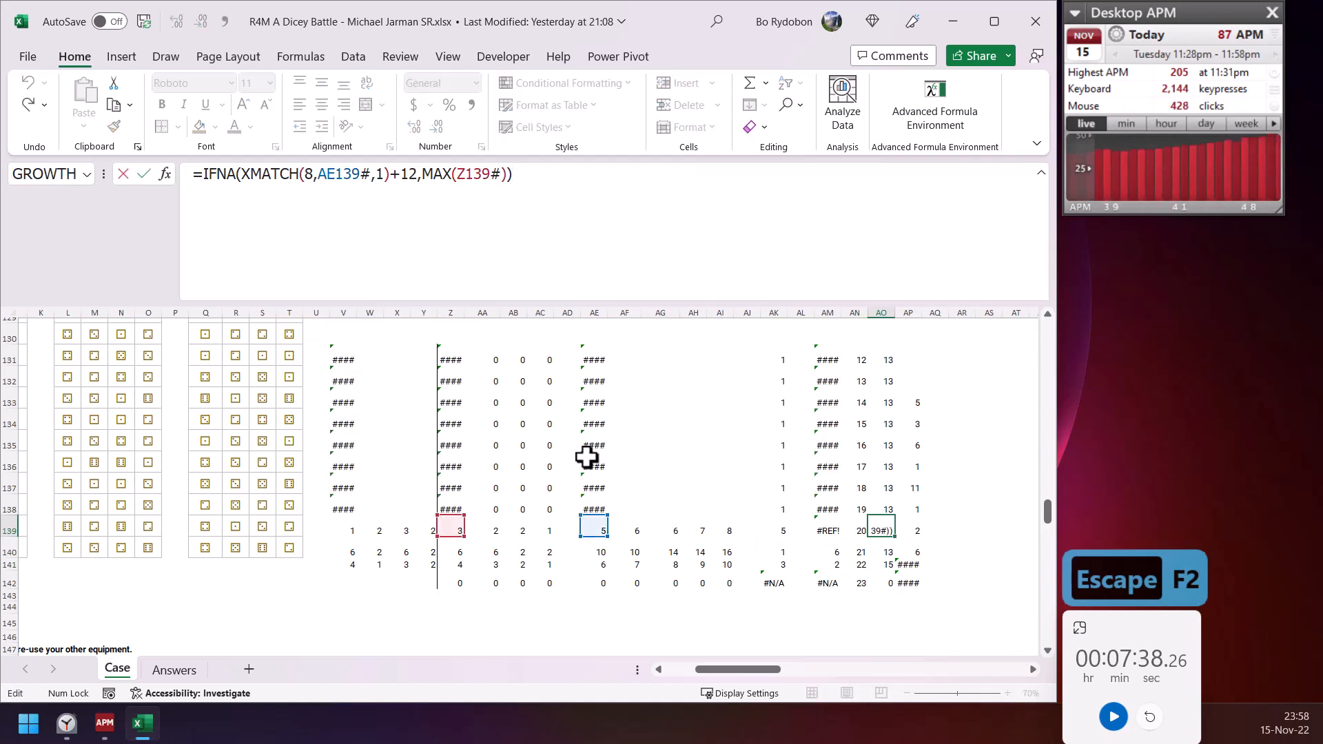
{"action": "key", "text": "Return"}
{"action": "type", "text": "."}
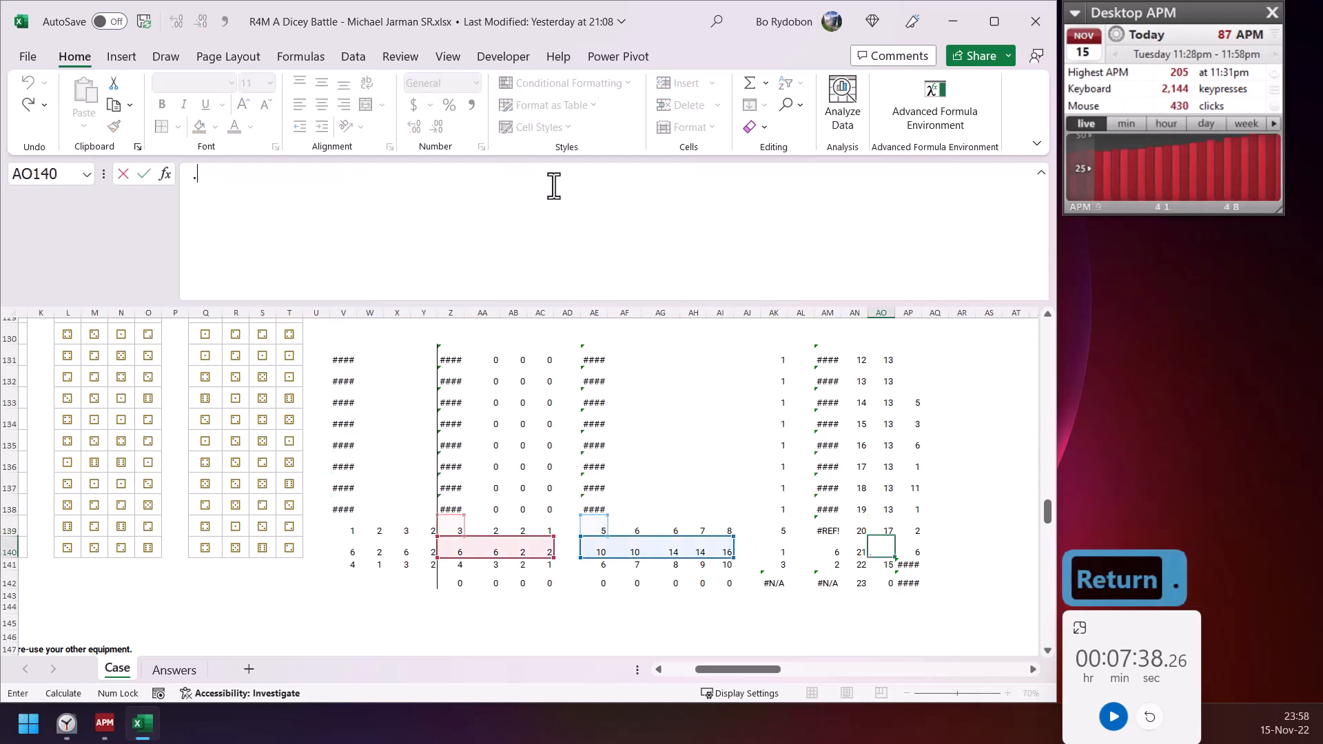
{"action": "key", "text": "Escape"}
{"action": "key", "text": "Up"}
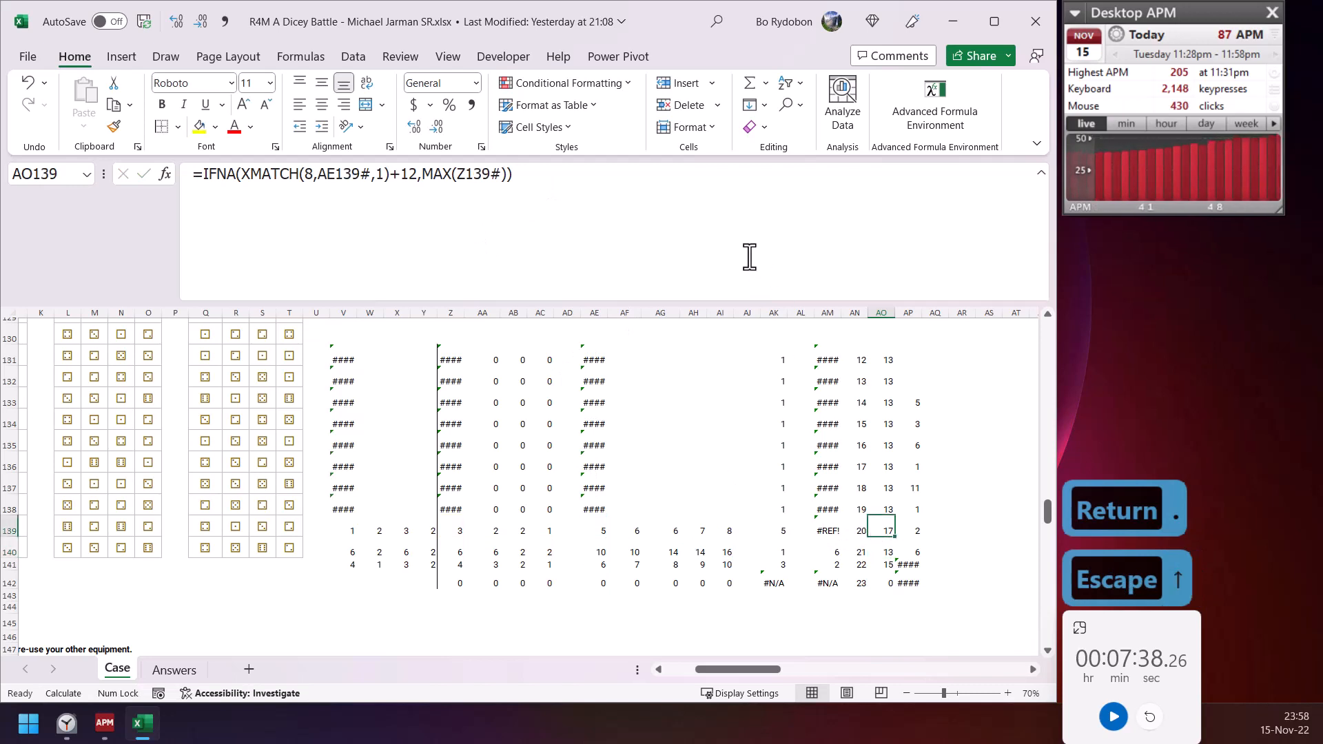
{"action": "left_click", "coordinate": [672, 215]}
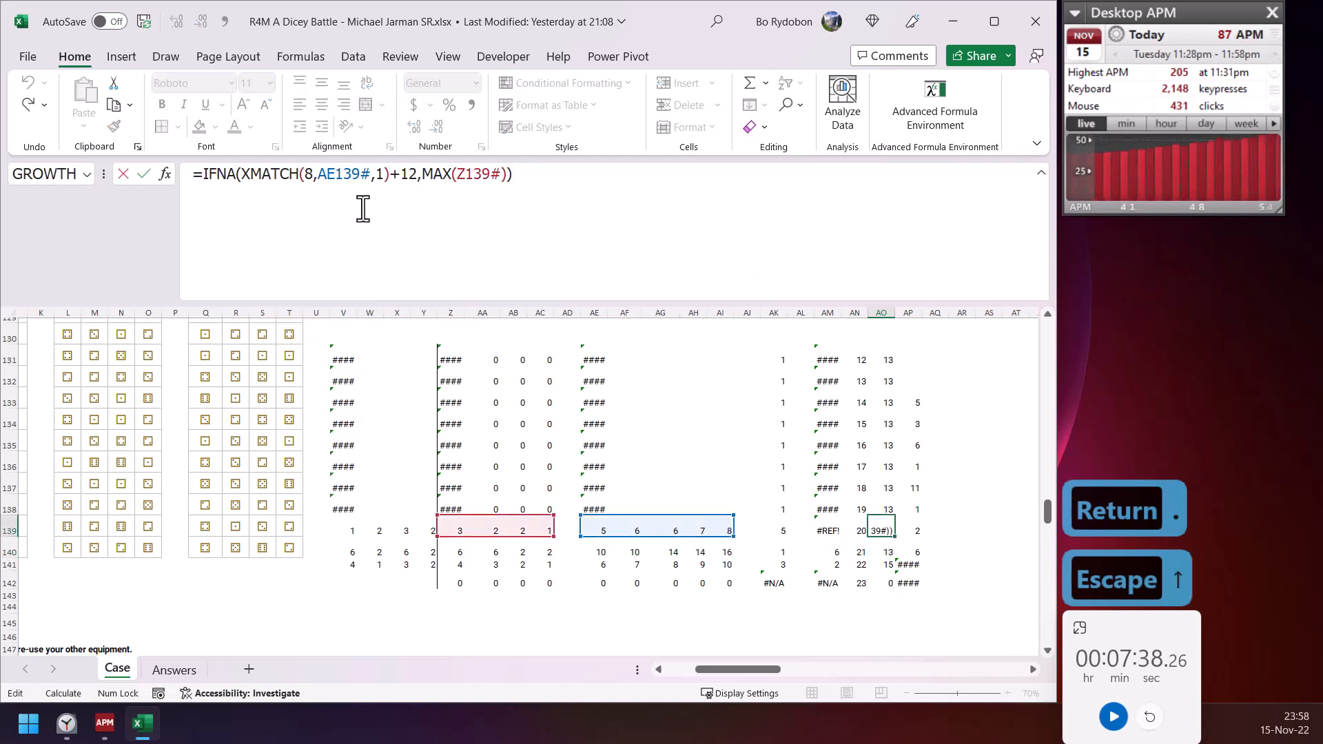
{"action": "left_click", "coordinate": [249, 318]}
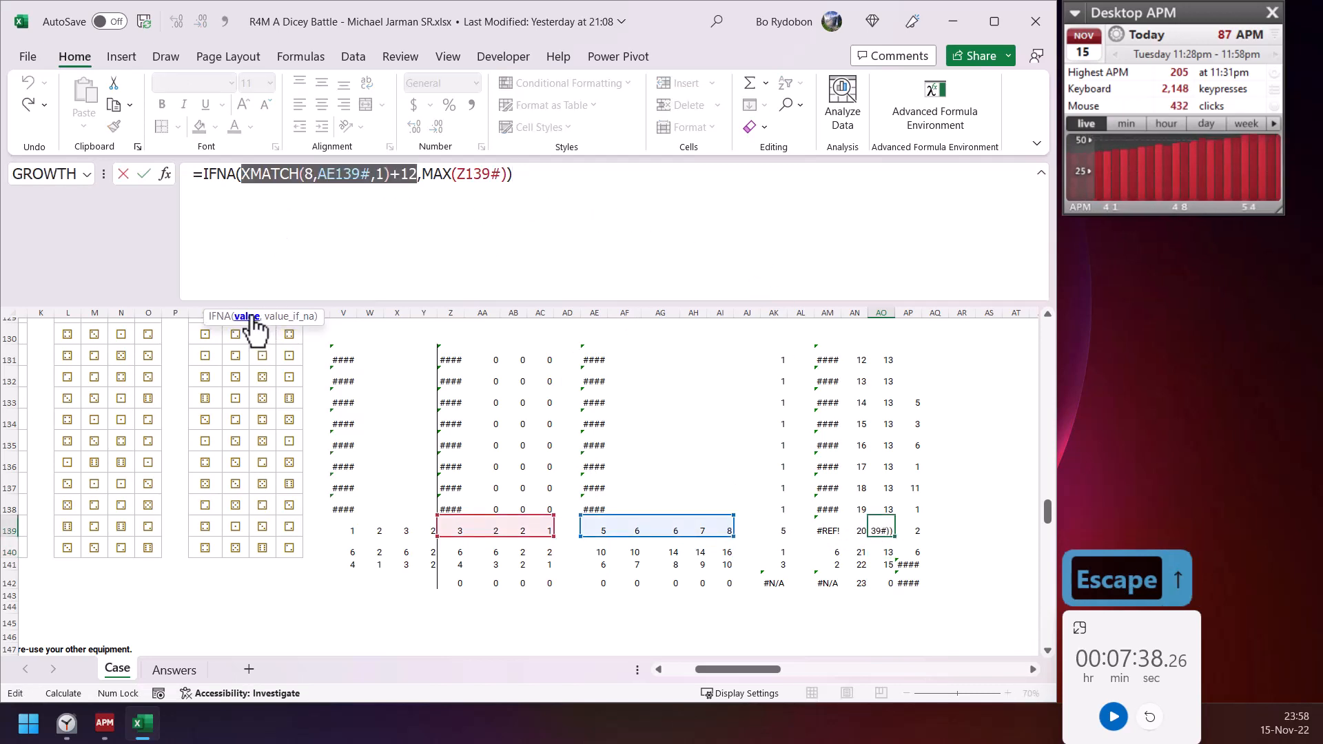
{"action": "key", "text": "F9"}
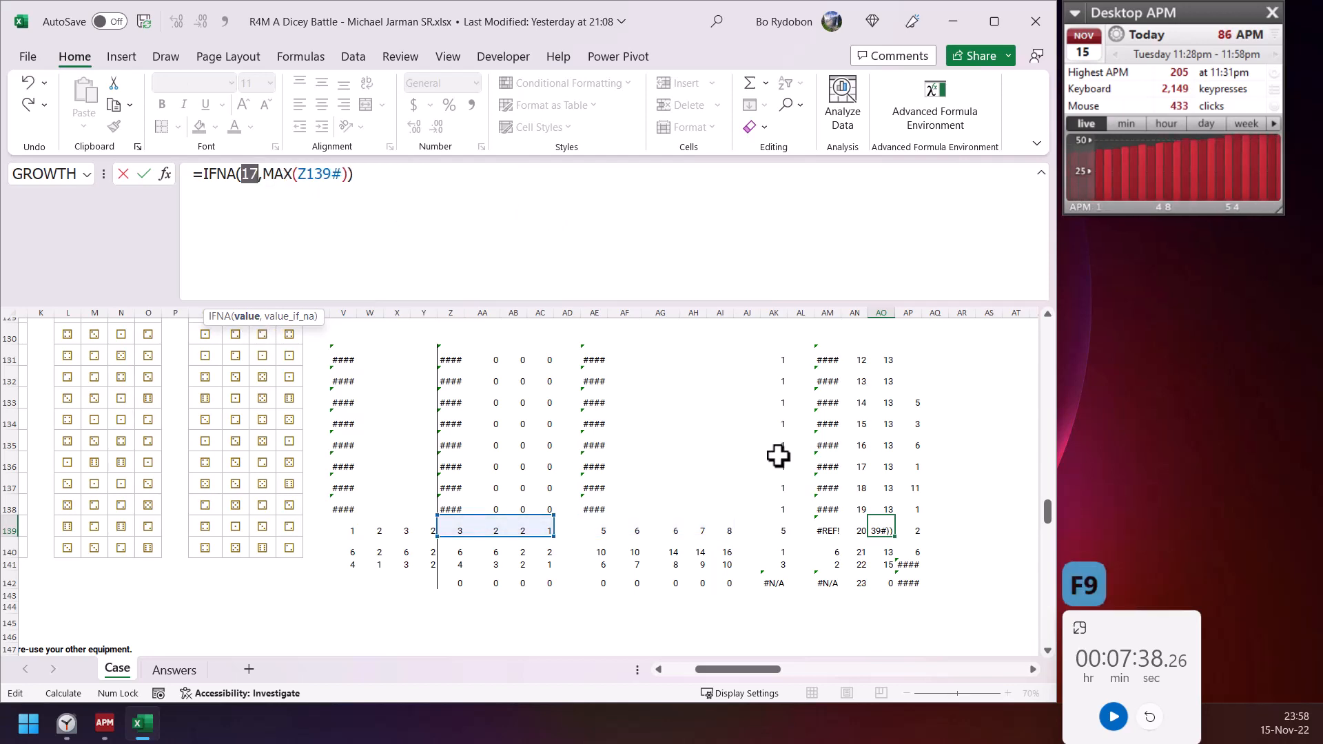
{"action": "key", "text": "Escape"}
{"action": "left_click", "coordinate": [602, 225]}
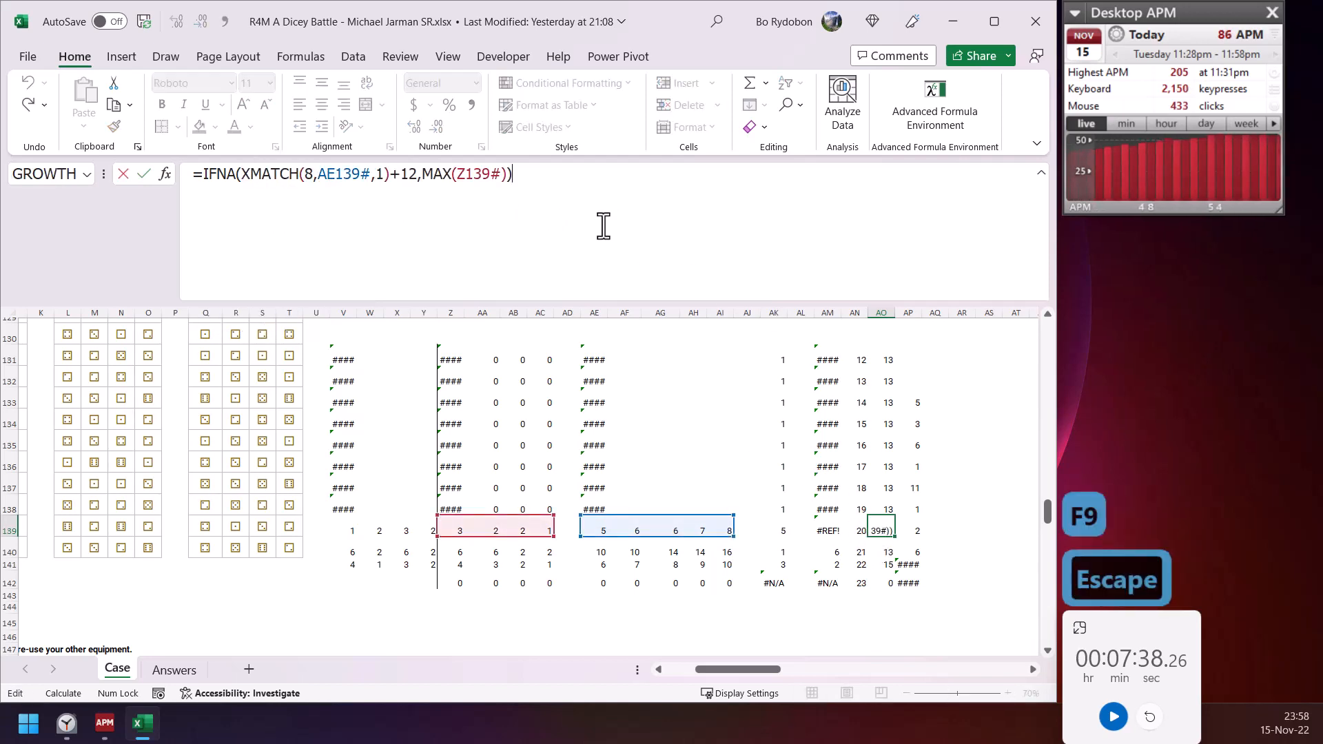
{"action": "key", "text": "Escape"}
{"action": "left_click", "coordinate": [359, 175]}
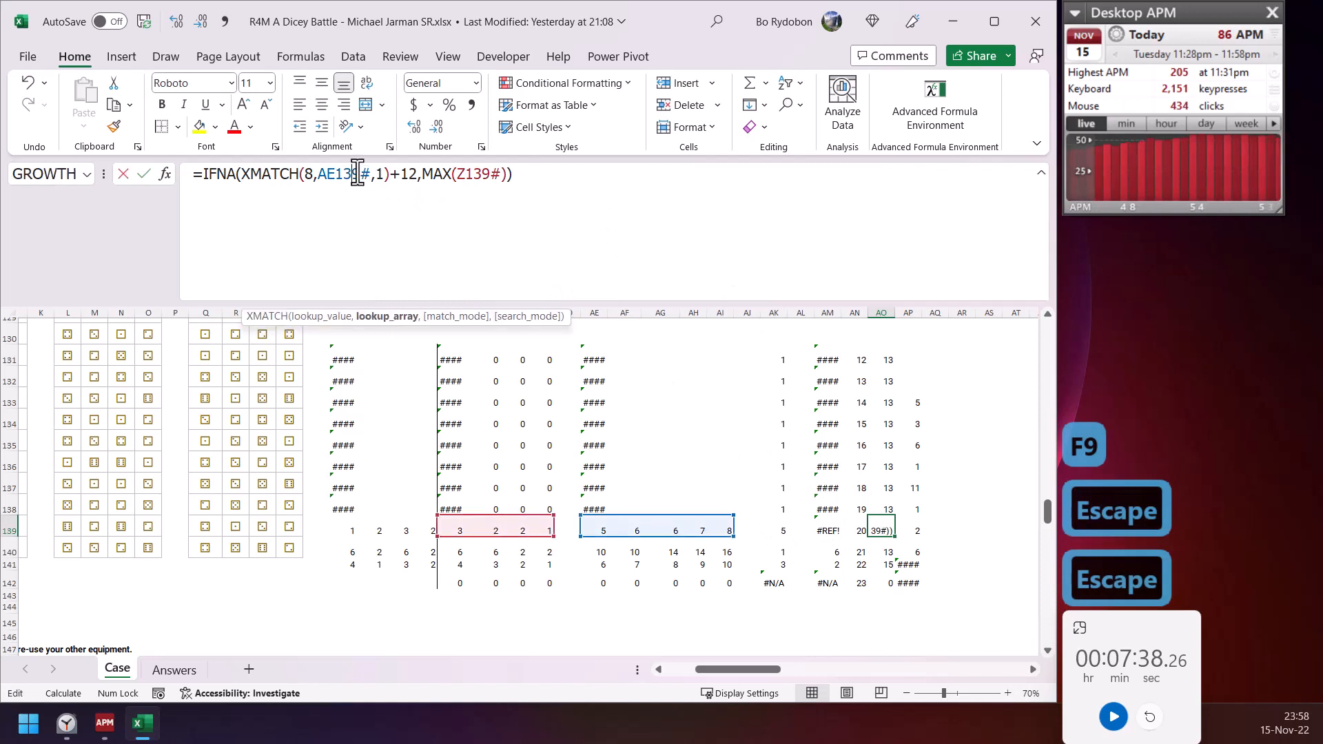
{"action": "key", "text": "Escape"}
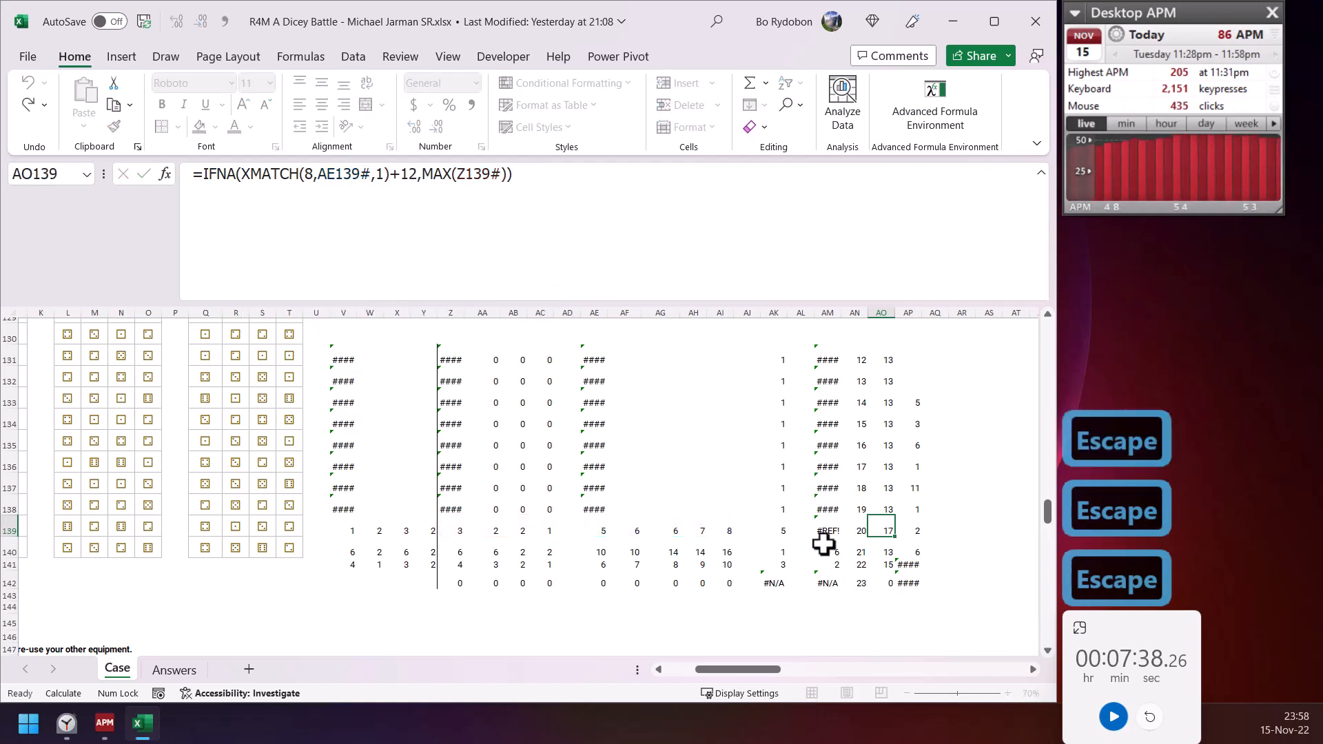
- Trace row 139's error through the formulas in AM139, AP139, AE139 and AK139
{"action": "left_click", "coordinate": [827, 532]}
{"action": "scroll", "coordinate": [823, 566], "scroll_direction": "up", "scroll_amount": 1}
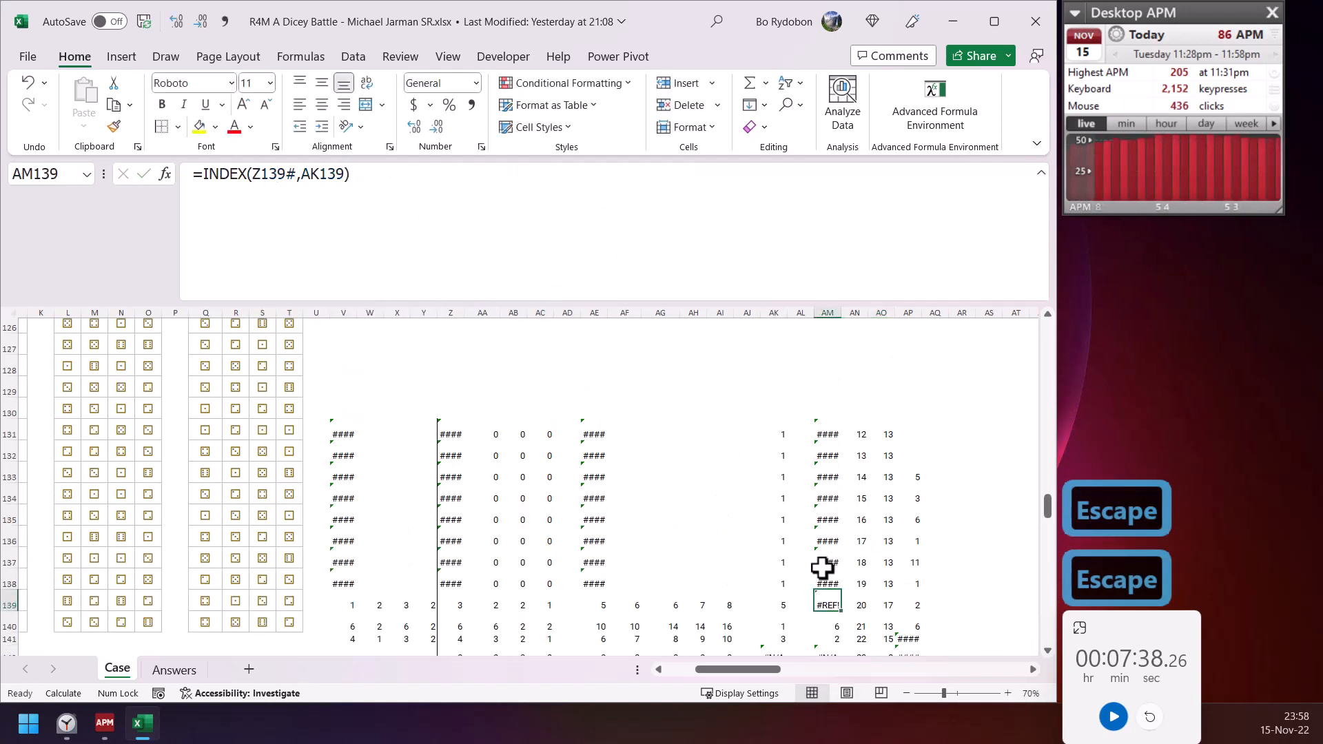
{"action": "scroll", "coordinate": [823, 573], "scroll_direction": "down", "scroll_amount": 1}
{"action": "left_click", "coordinate": [915, 532]}
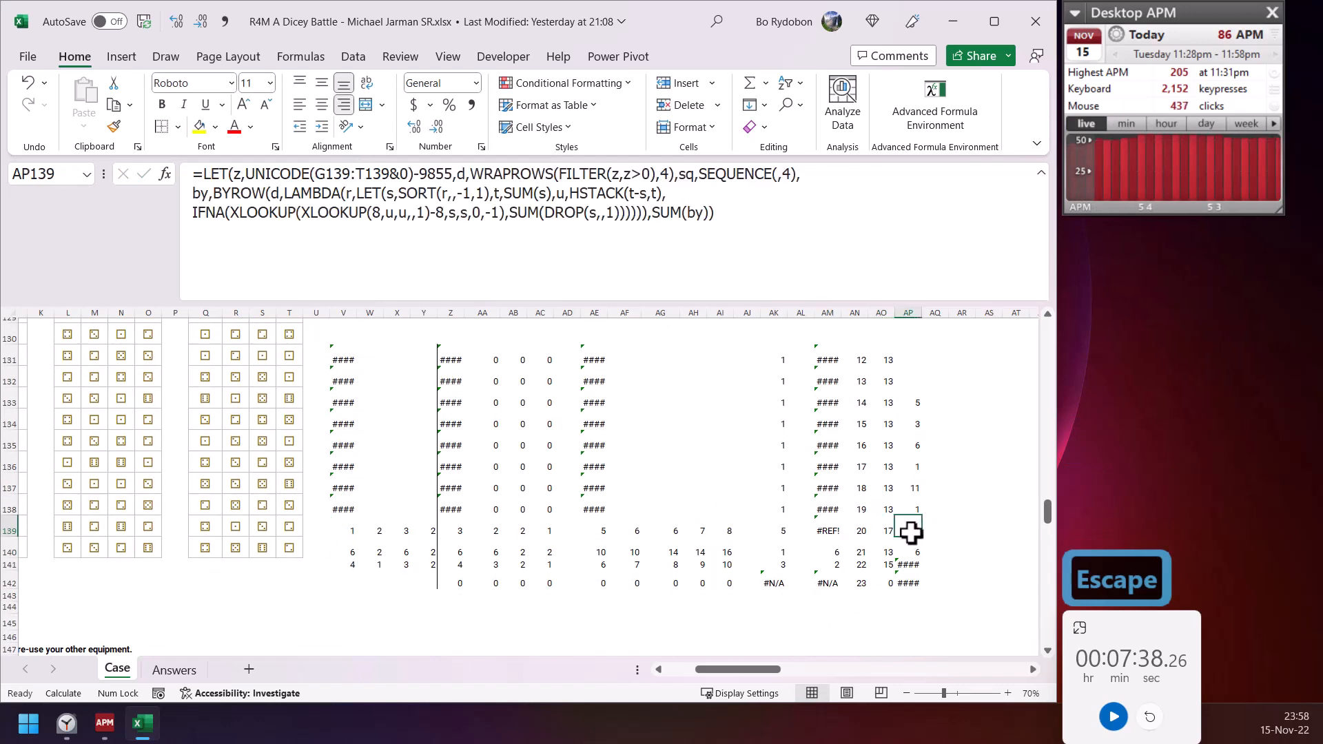
{"action": "left_click", "coordinate": [606, 536]}
{"action": "left_click", "coordinate": [780, 534]}
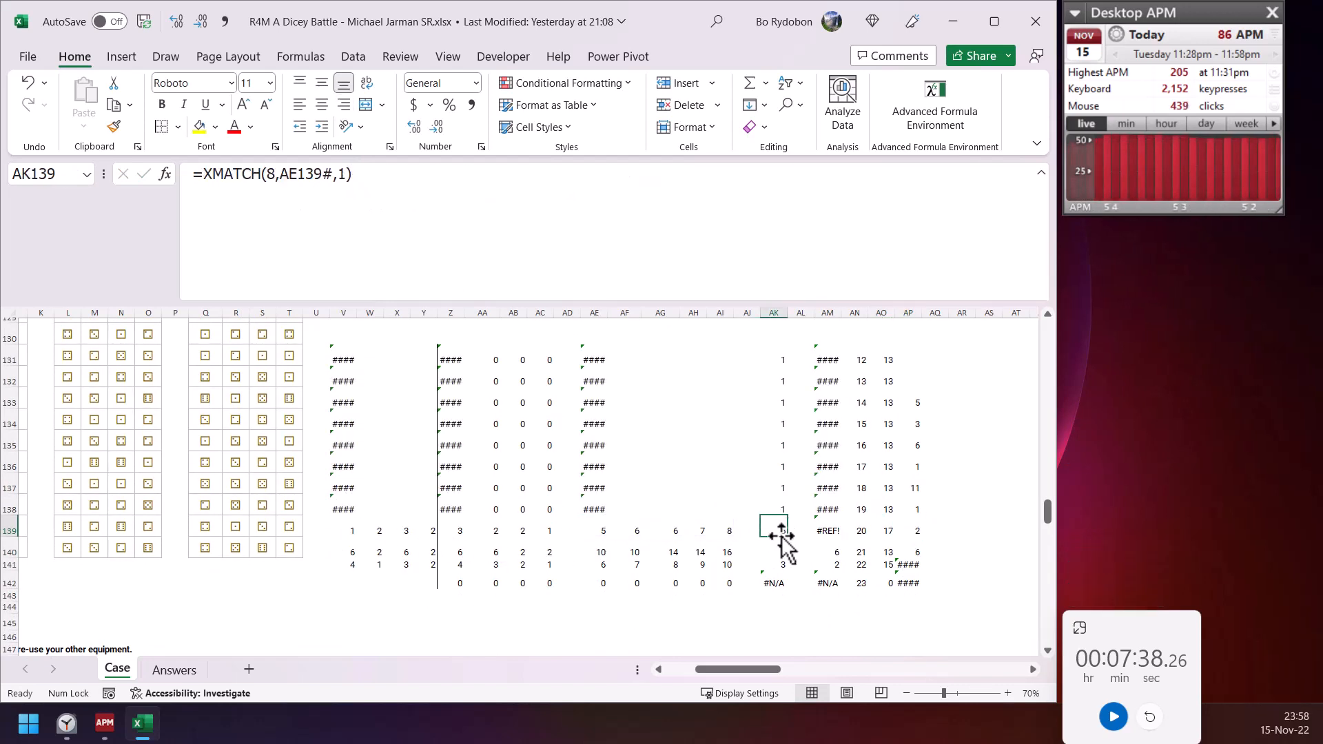
{"action": "left_click", "coordinate": [826, 531]}
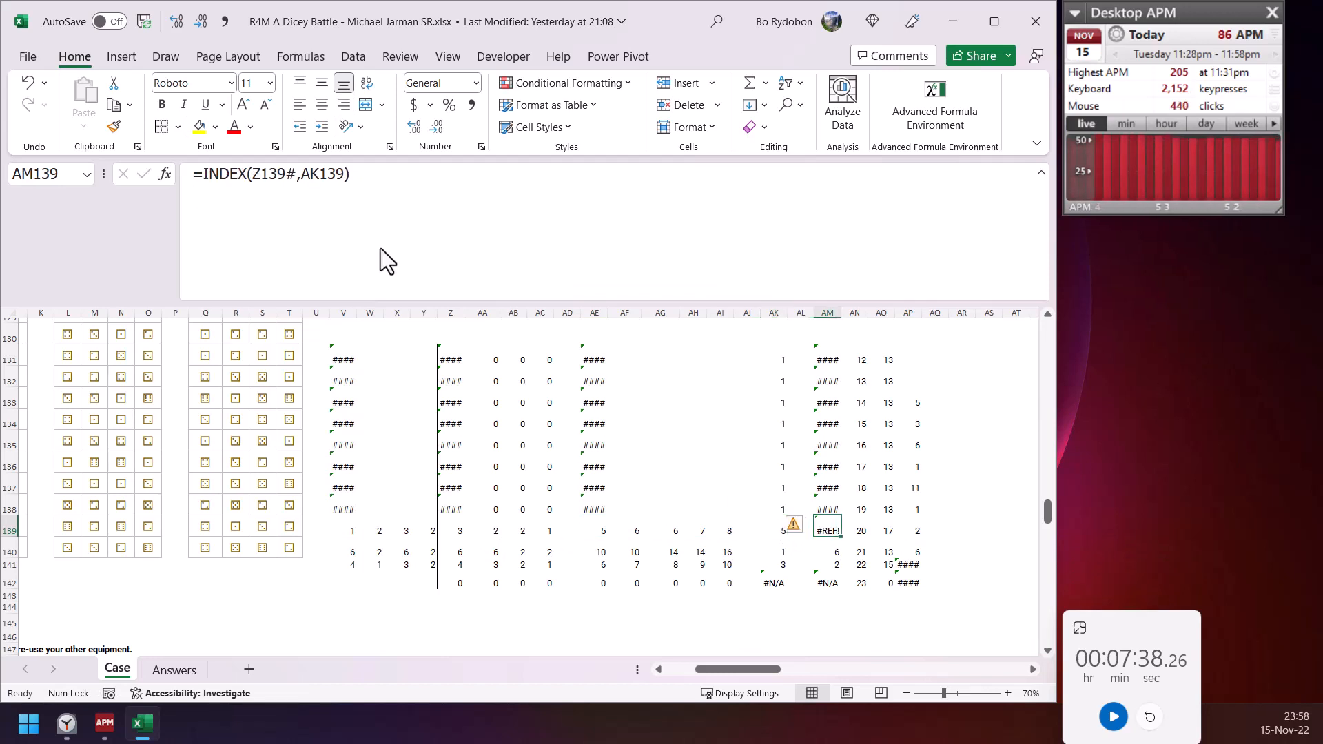
{"action": "double_click", "coordinate": [334, 169]}
{"action": "key", "text": "Escape"}
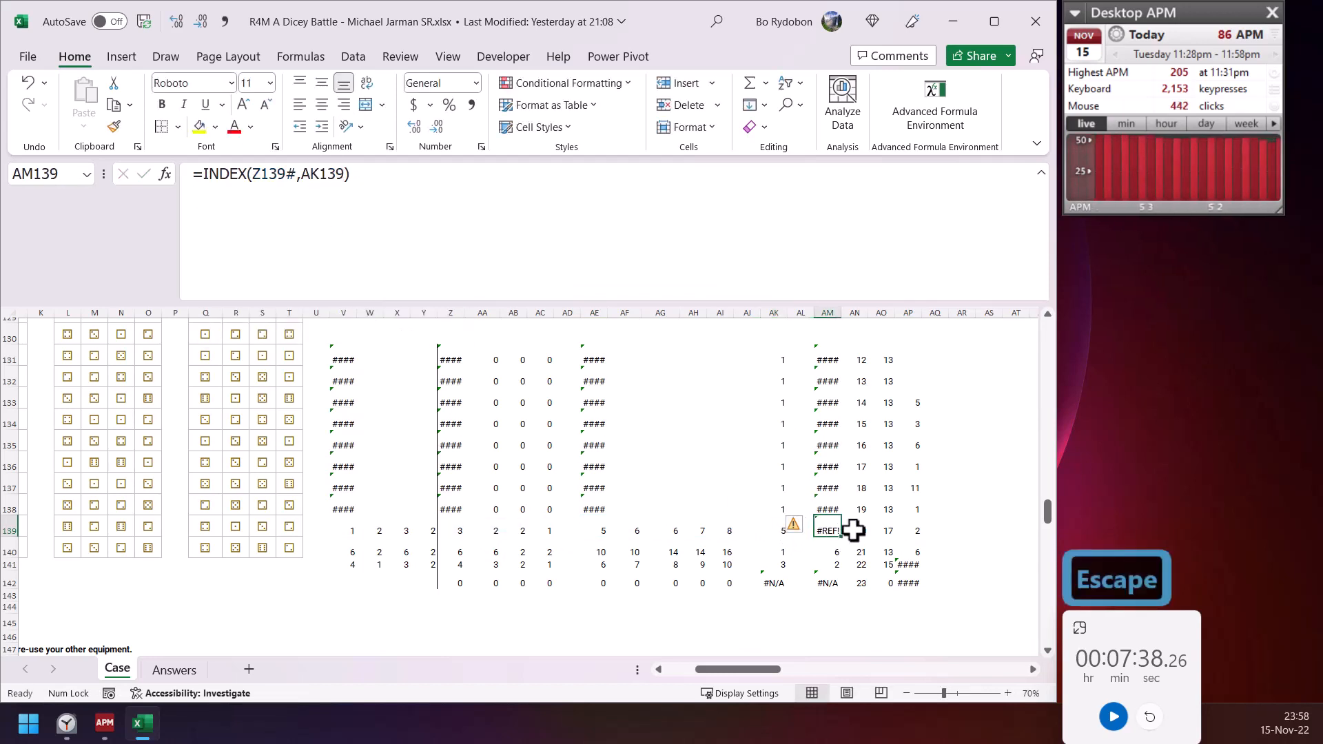
- Clear the surplus number series in AN131:AN142
{"action": "left_click", "coordinate": [857, 527]}
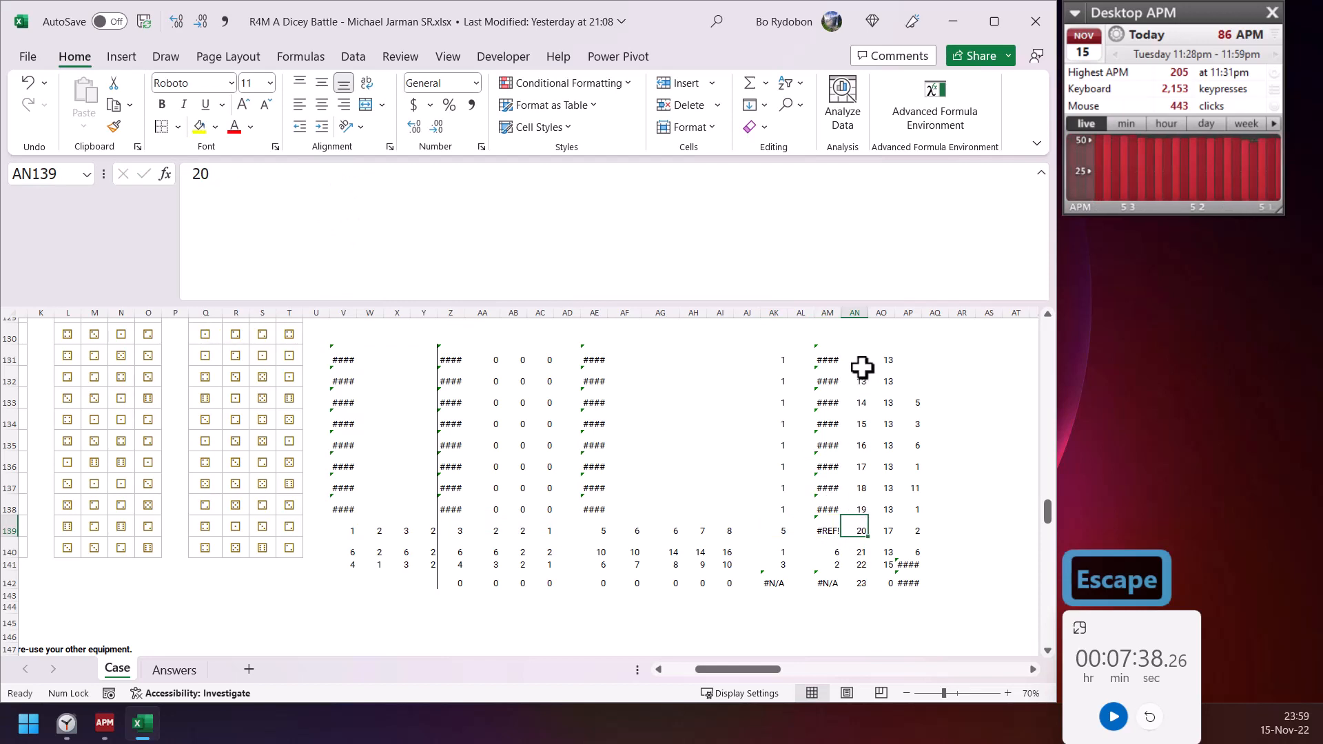
{"action": "left_click_drag", "start_coordinate": [862, 361], "coordinate": [860, 510]}
{"action": "left_click_drag", "start_coordinate": [858, 577], "coordinate": [862, 579]}
{"action": "key", "text": "Delete"}
- Examine the AE139# lookup array and MAX fallback in AO139's IFNA formula, plus the LET formula in AP139
{"action": "left_click", "coordinate": [883, 529]}
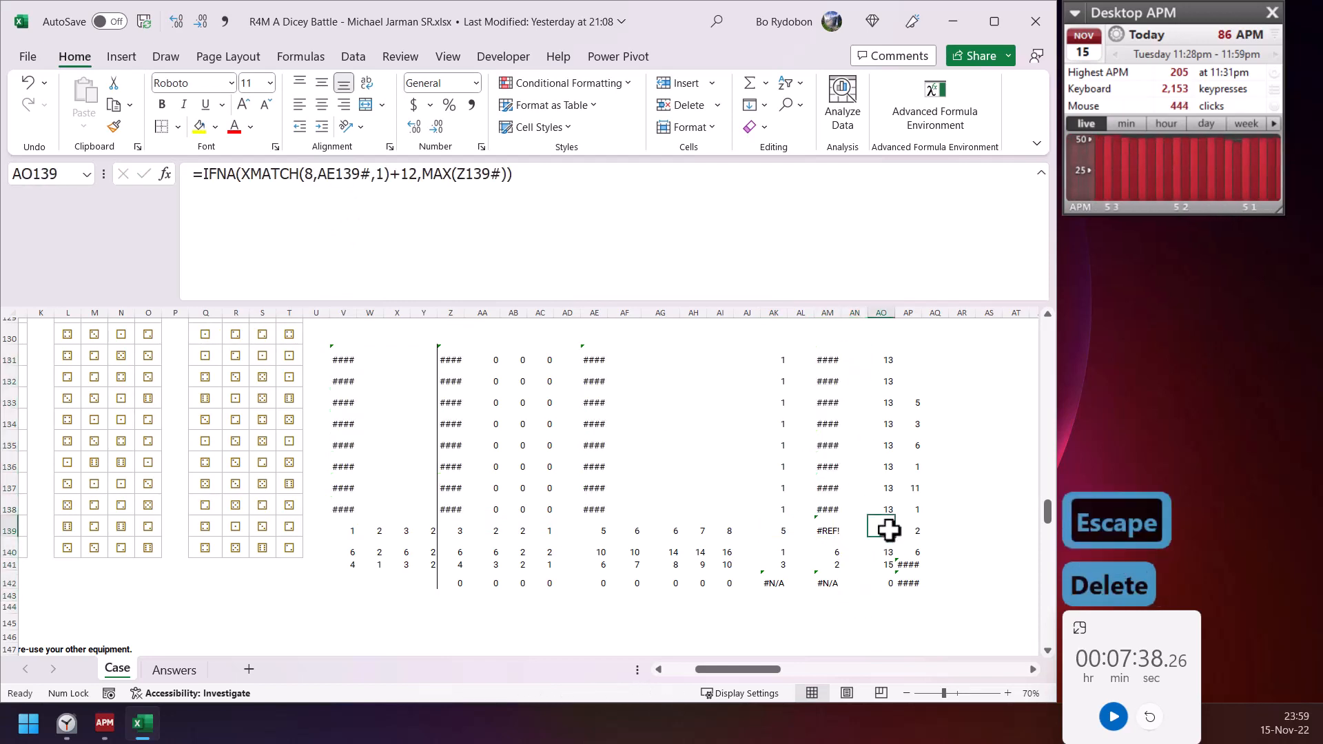
{"action": "left_click", "coordinate": [886, 361]}
{"action": "left_click", "coordinate": [886, 529]}
{"action": "left_click", "coordinate": [620, 225]}
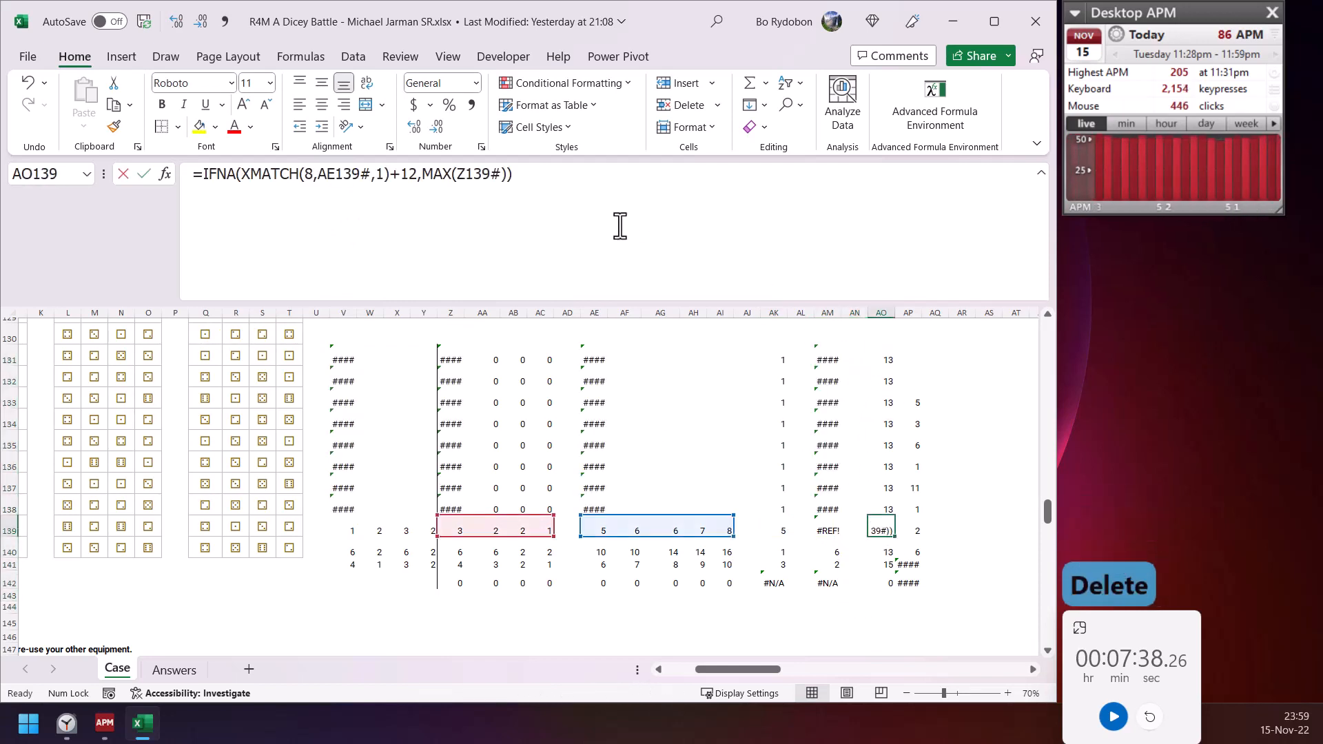
{"action": "double_click", "coordinate": [329, 174]}
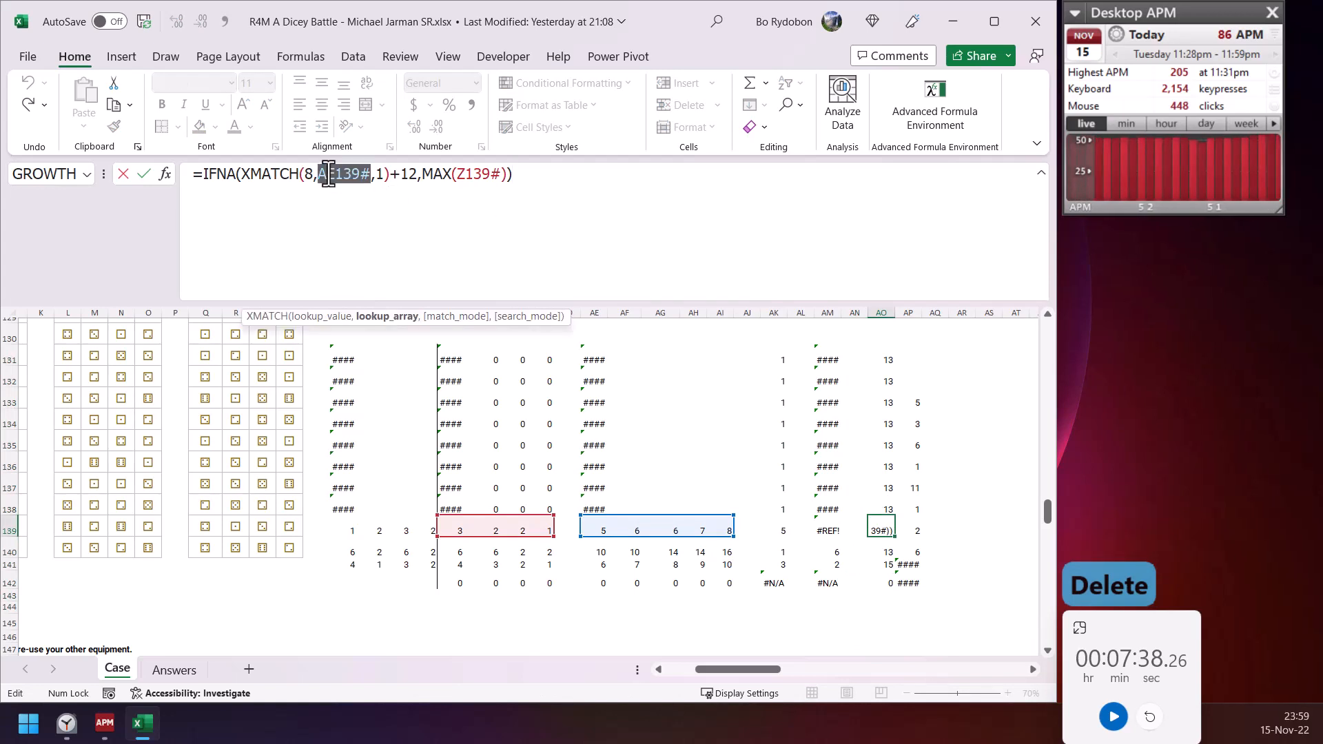
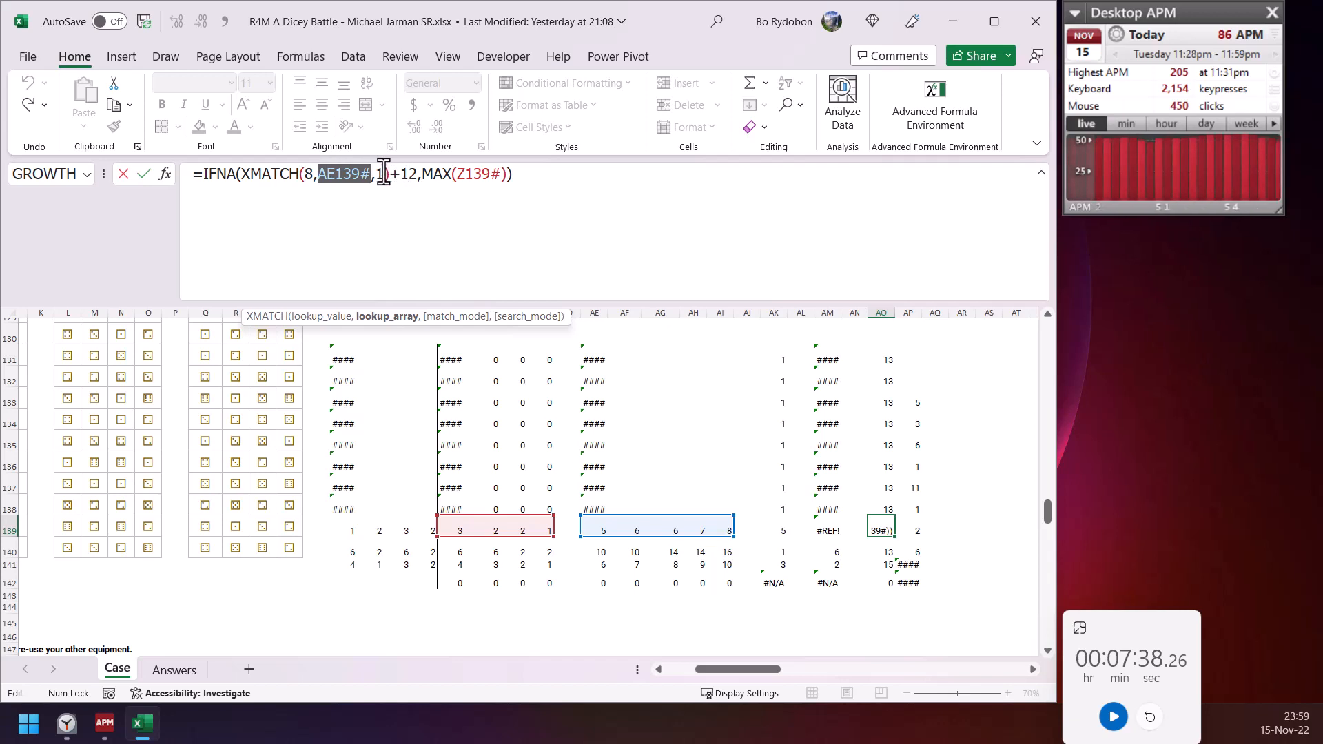
{"action": "double_click", "coordinate": [444, 174]}
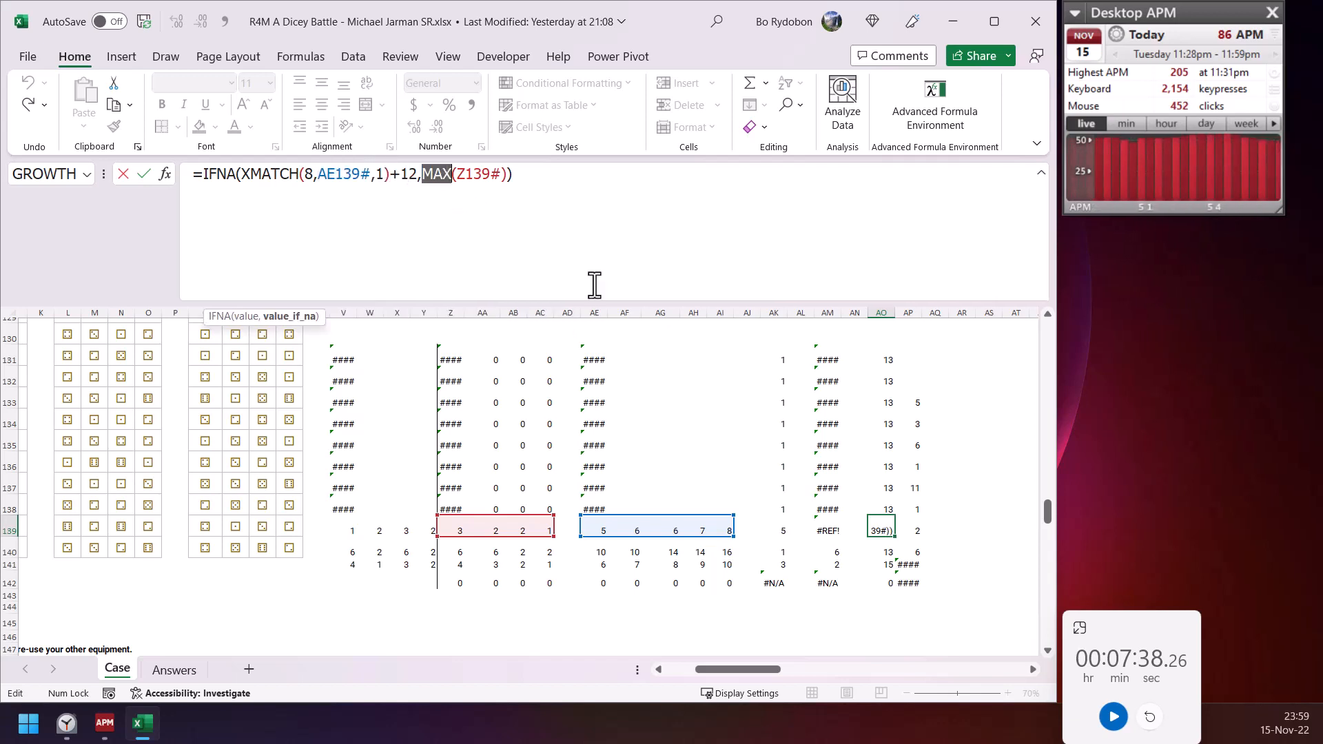
{"action": "key", "text": "Escape"}
{"action": "left_click", "coordinate": [914, 528]}
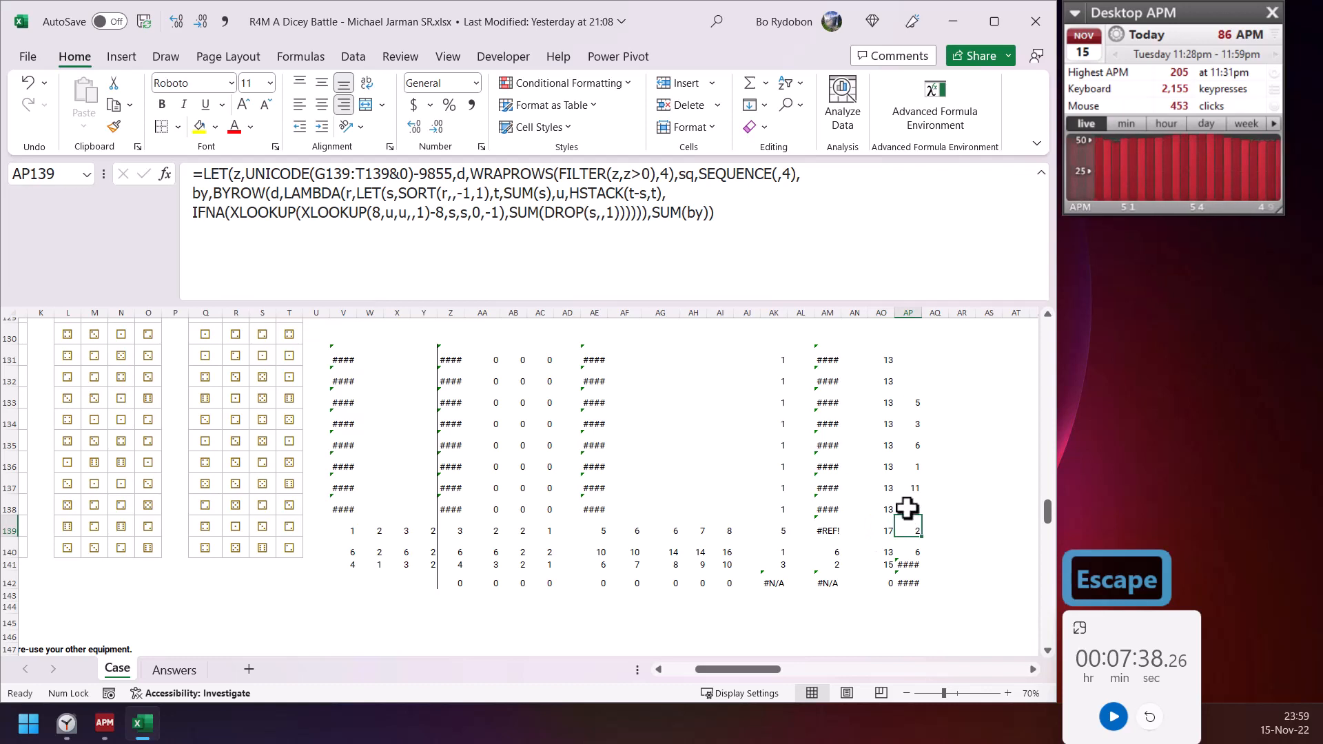
{"action": "key", "text": "Escape"}
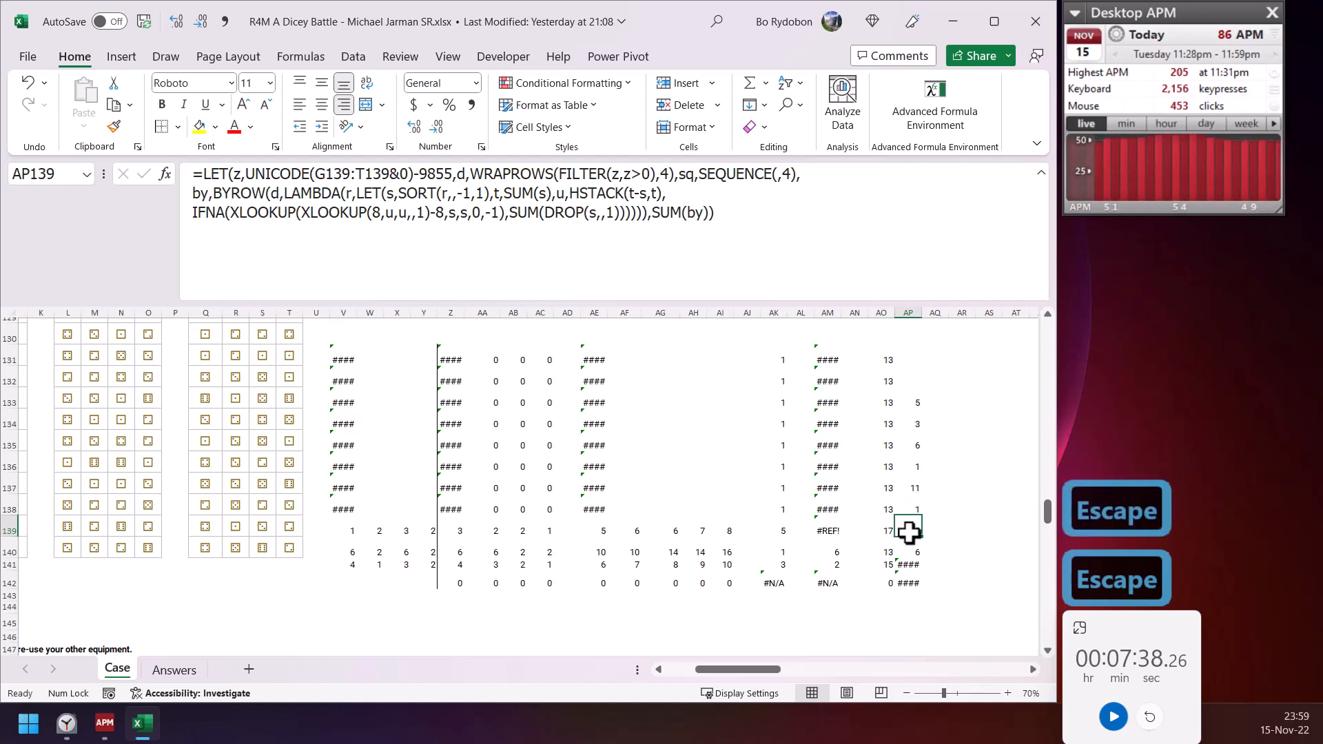
{"action": "scroll", "coordinate": [879, 483], "scroll_direction": "up", "scroll_amount": 5}
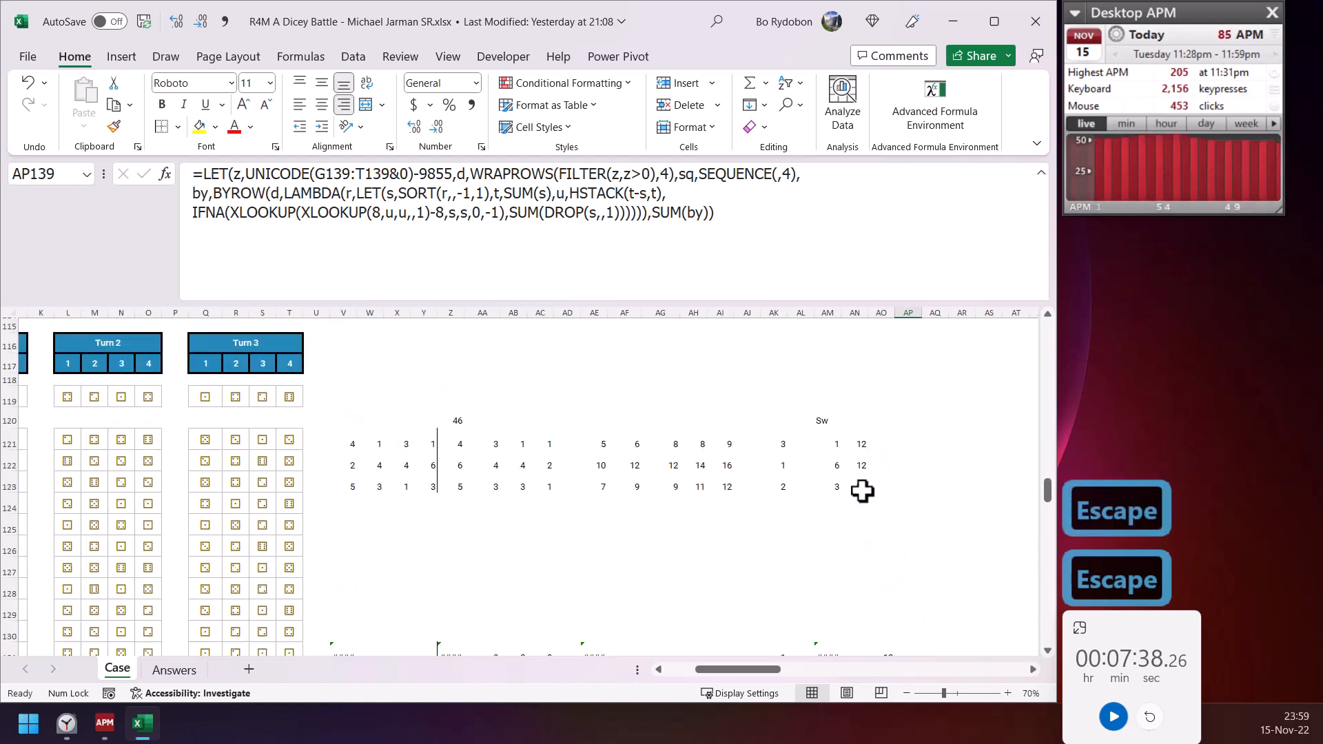
- Check the switch formulas in row 123, and undo the last change to the helper values in column AN
{"action": "left_click", "coordinate": [862, 487]}
{"action": "left_click", "coordinate": [833, 487]}
{"action": "scroll", "coordinate": [839, 544], "scroll_direction": "down", "scroll_amount": 1}
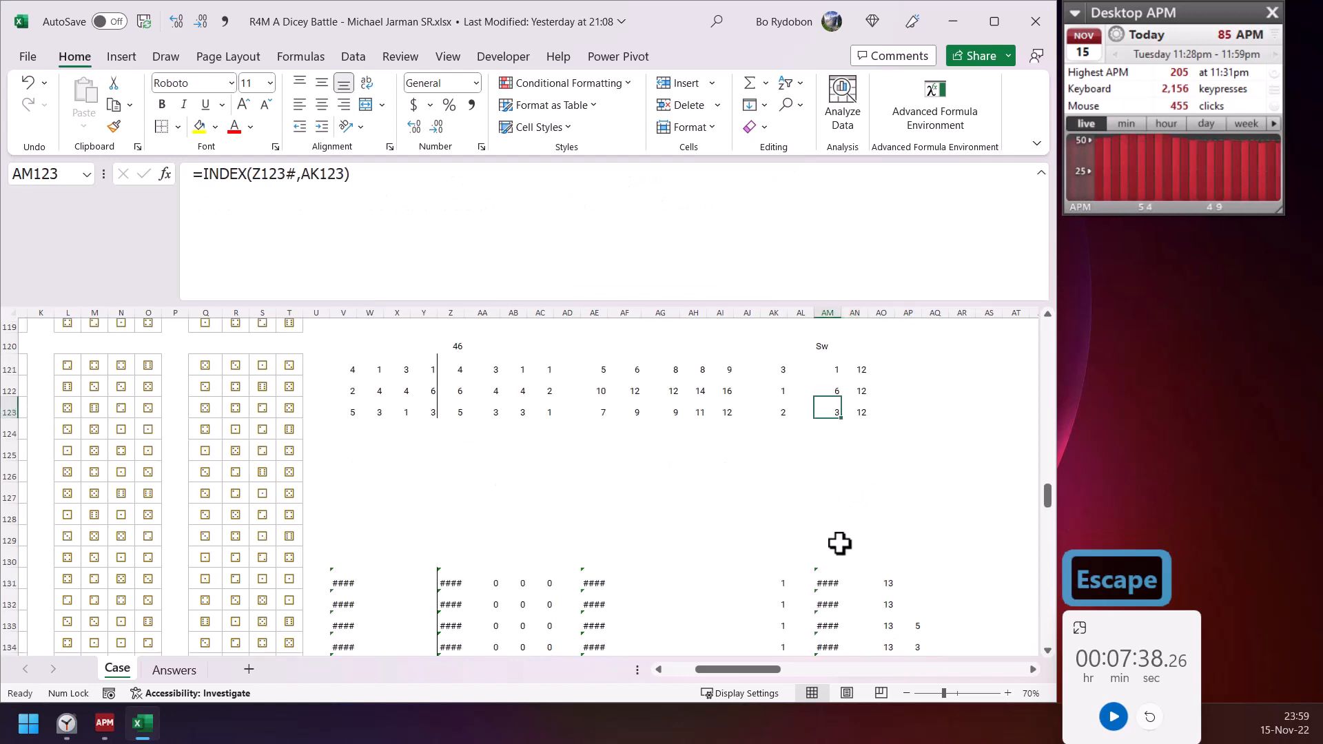
{"action": "scroll", "coordinate": [839, 544], "scroll_direction": "down", "scroll_amount": 5}
{"action": "left_click", "coordinate": [854, 420]}
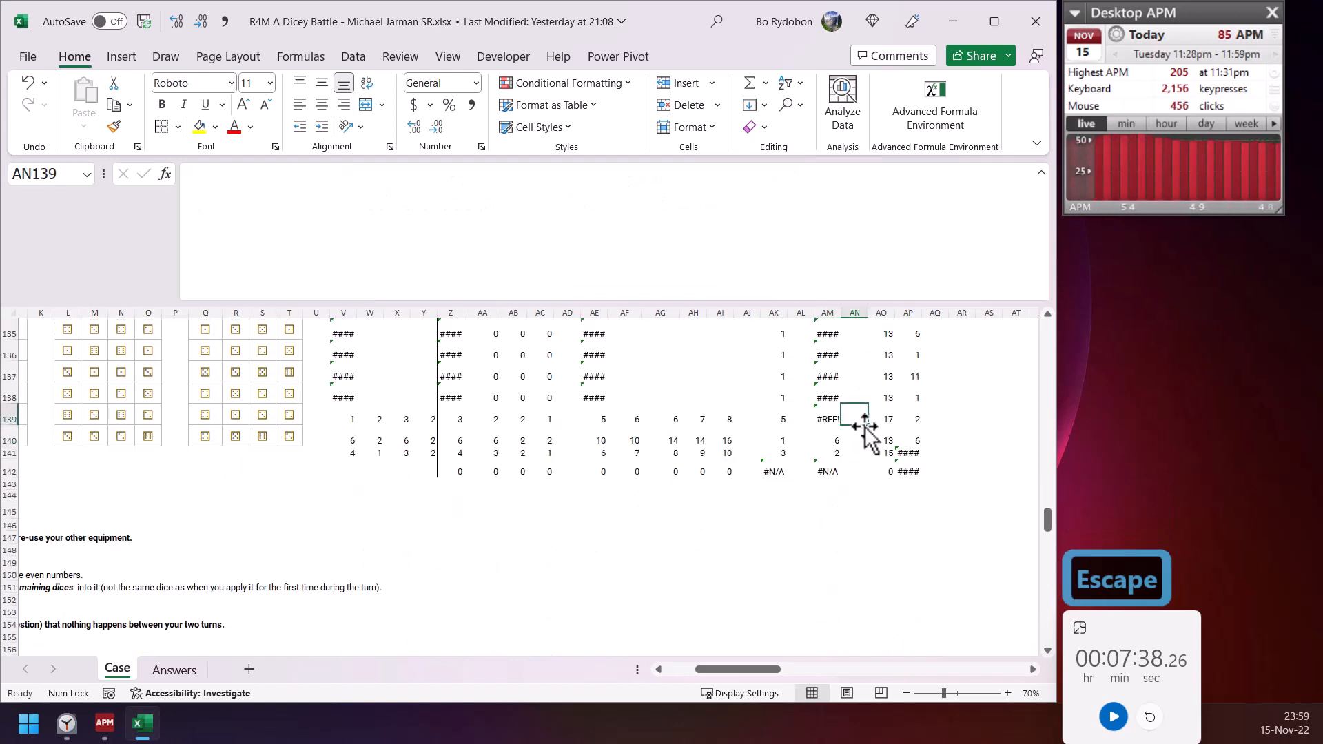
{"action": "type", "text": "="}
{"action": "key", "text": "Escape"}
{"action": "key", "text": "ctrl+z"}
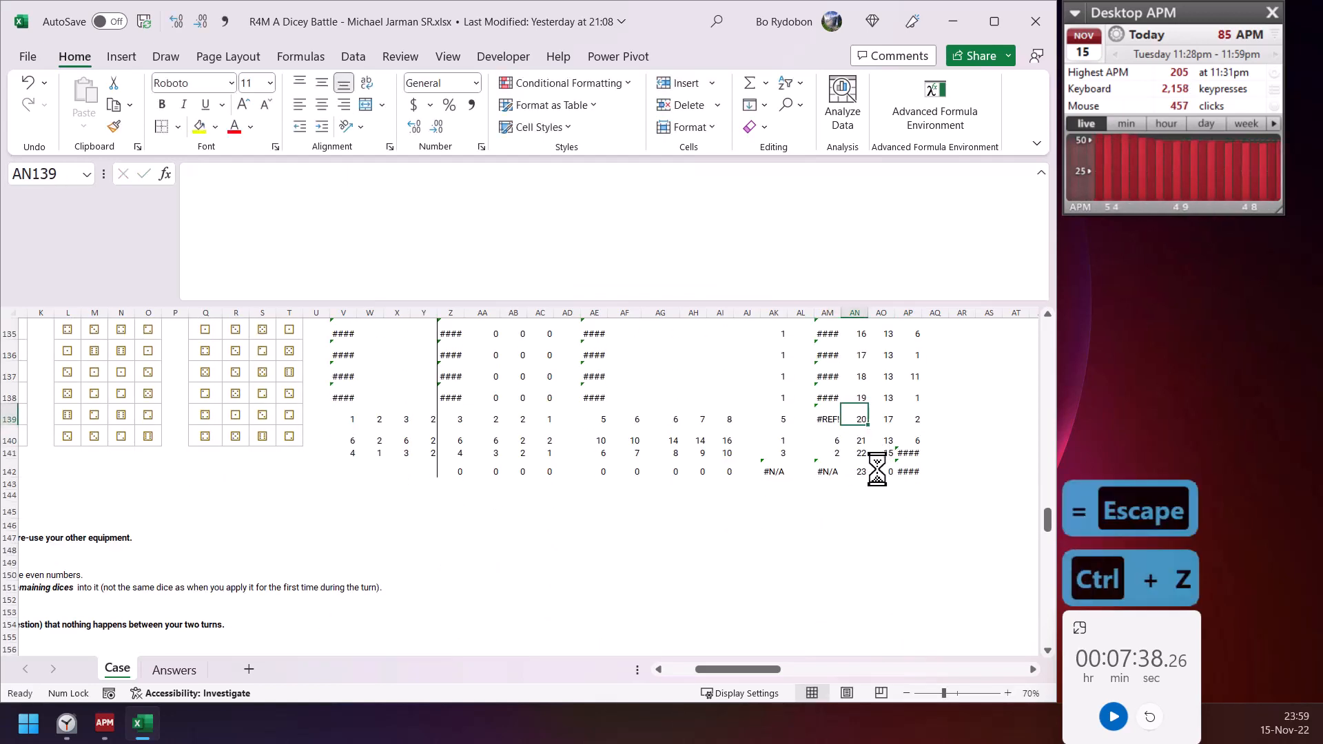
- Examine the contents of AN131, the damage formula in AO131, and the entry in AN139
{"action": "left_click", "coordinate": [857, 505]}
{"action": "left_click", "coordinate": [855, 333]}
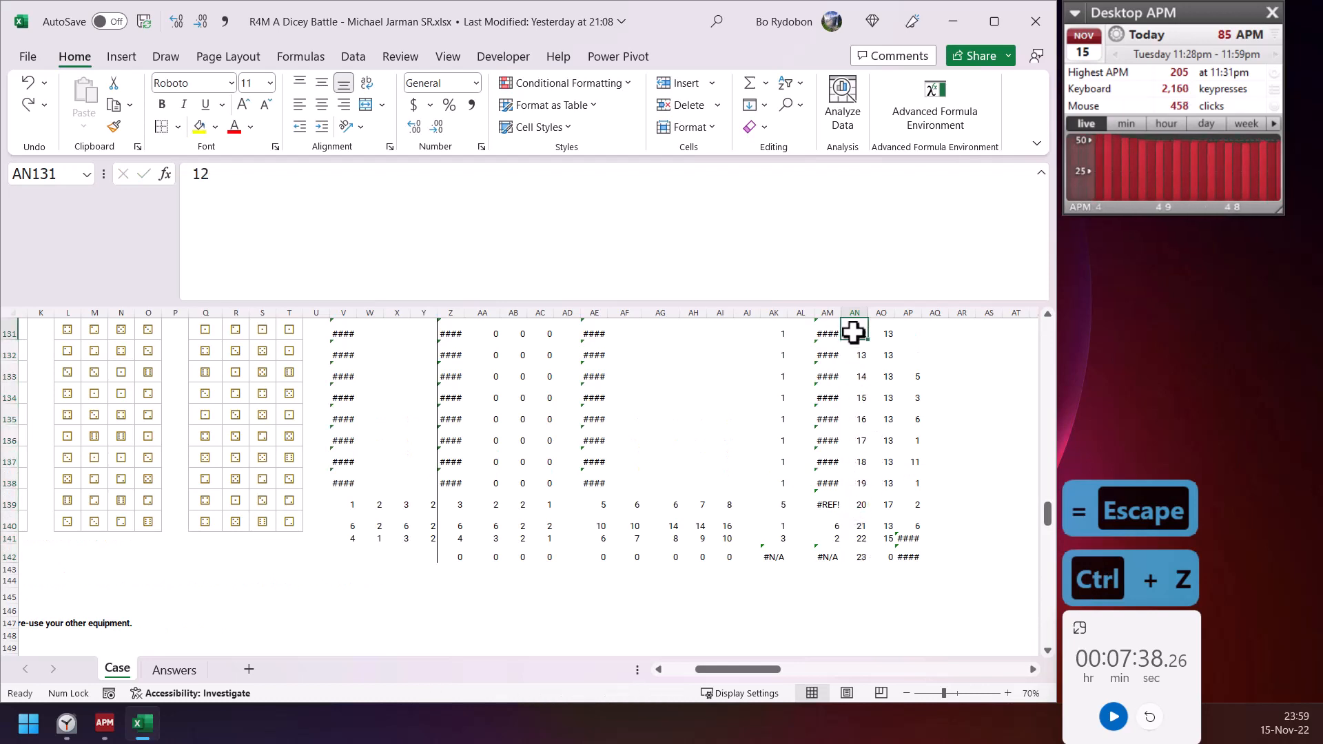
{"action": "scroll", "coordinate": [871, 476], "scroll_direction": "up", "scroll_amount": 2}
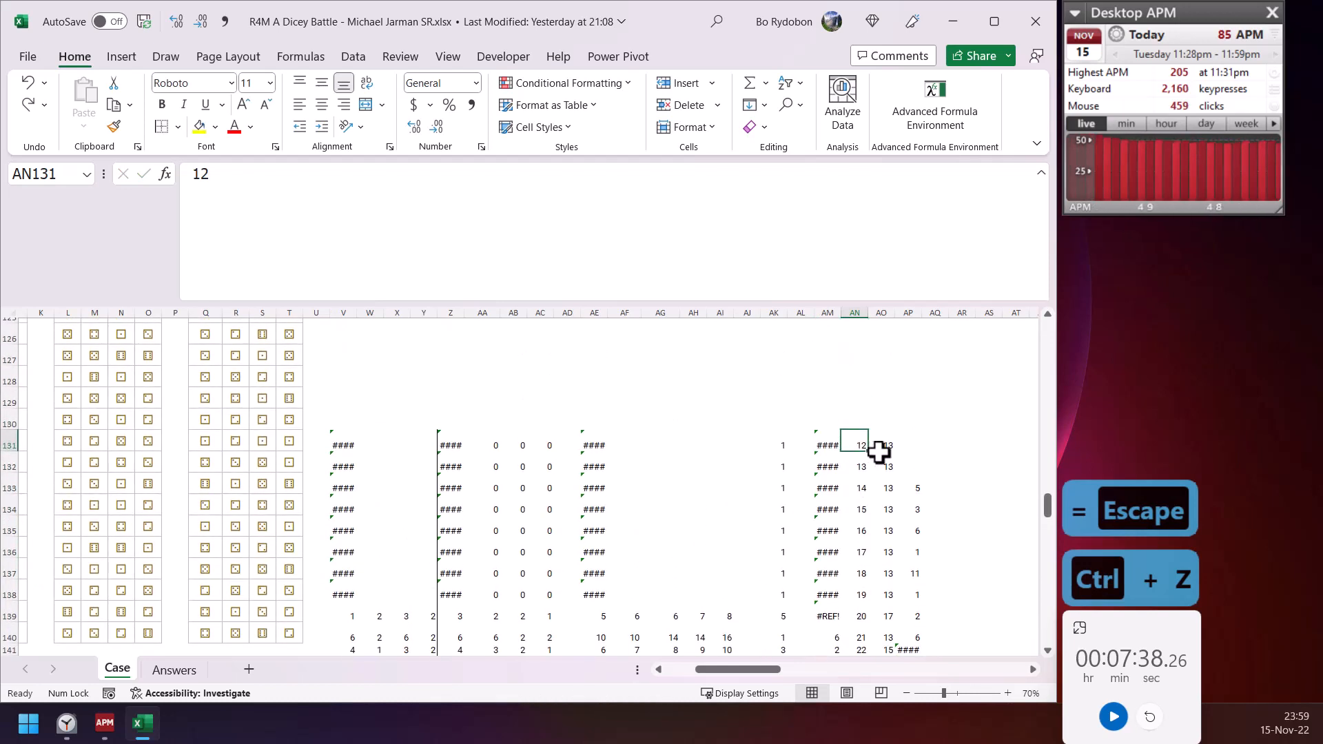
{"action": "left_click", "coordinate": [877, 447]}
{"action": "left_click", "coordinate": [582, 175]}
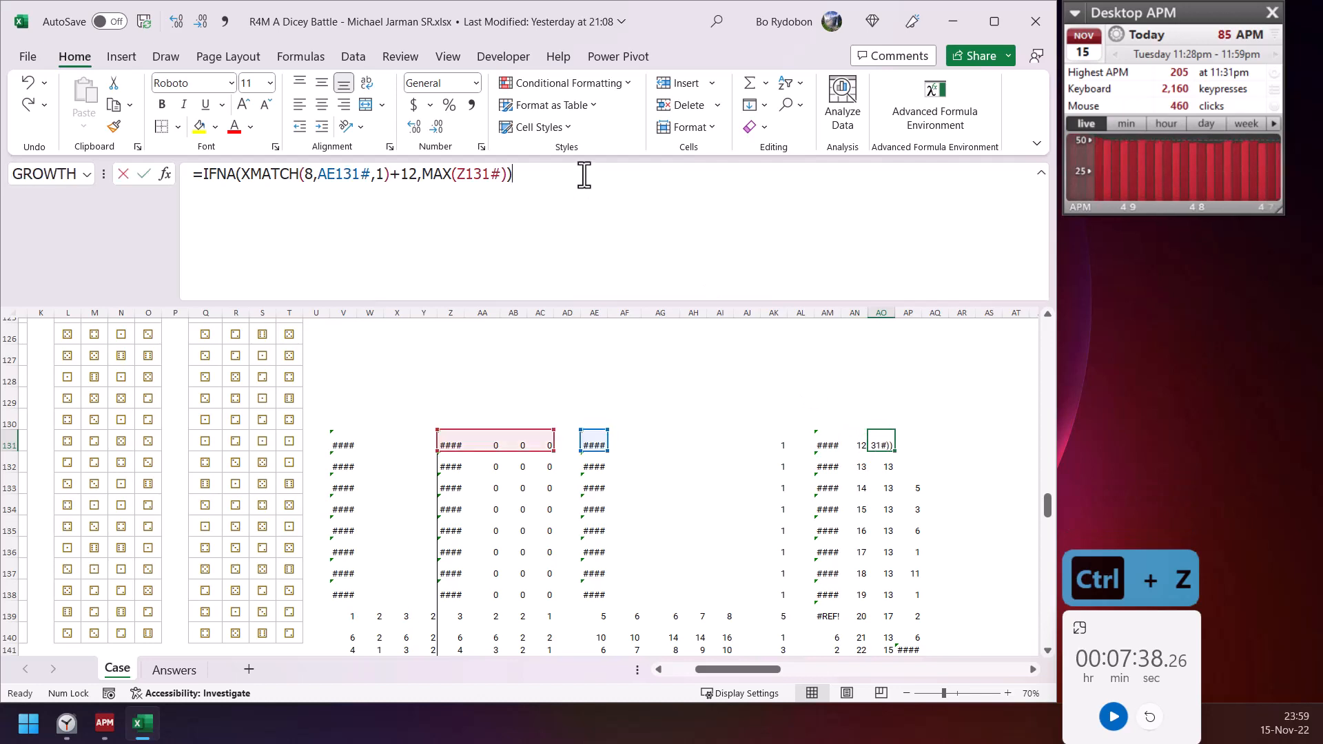
{"action": "key", "text": "Escape"}
{"action": "left_click", "coordinate": [859, 445]}
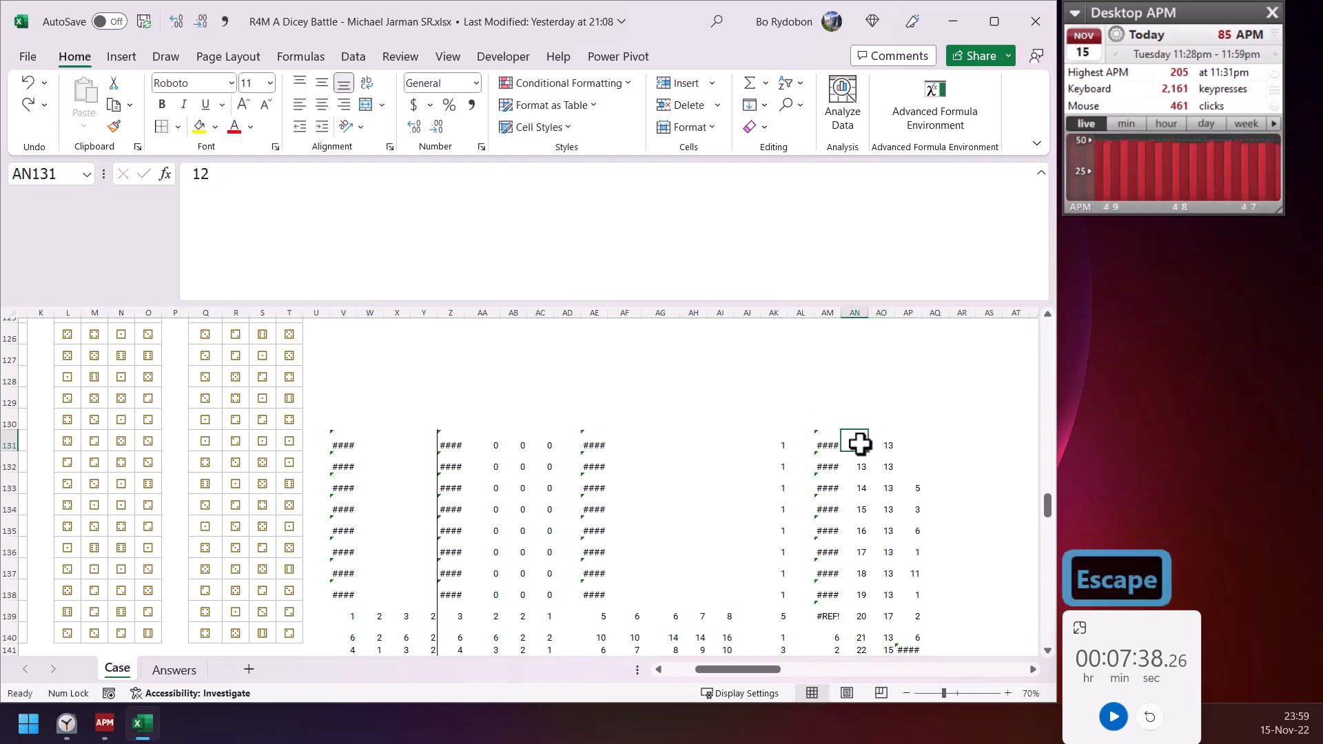
{"action": "scroll", "coordinate": [864, 478], "scroll_direction": "down", "scroll_amount": 2}
{"action": "left_click", "coordinate": [857, 503]}
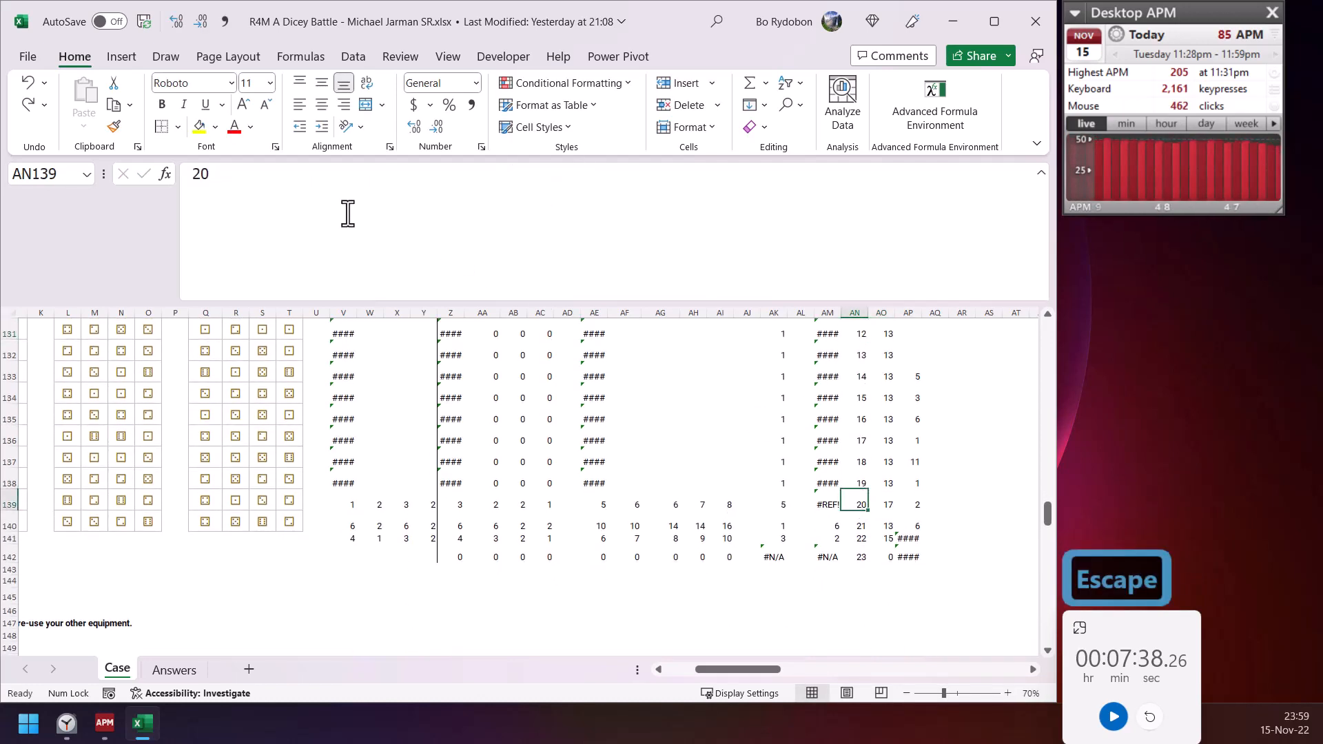
{"action": "left_click_drag", "start_coordinate": [144, 178], "coordinate": [76, 161]}
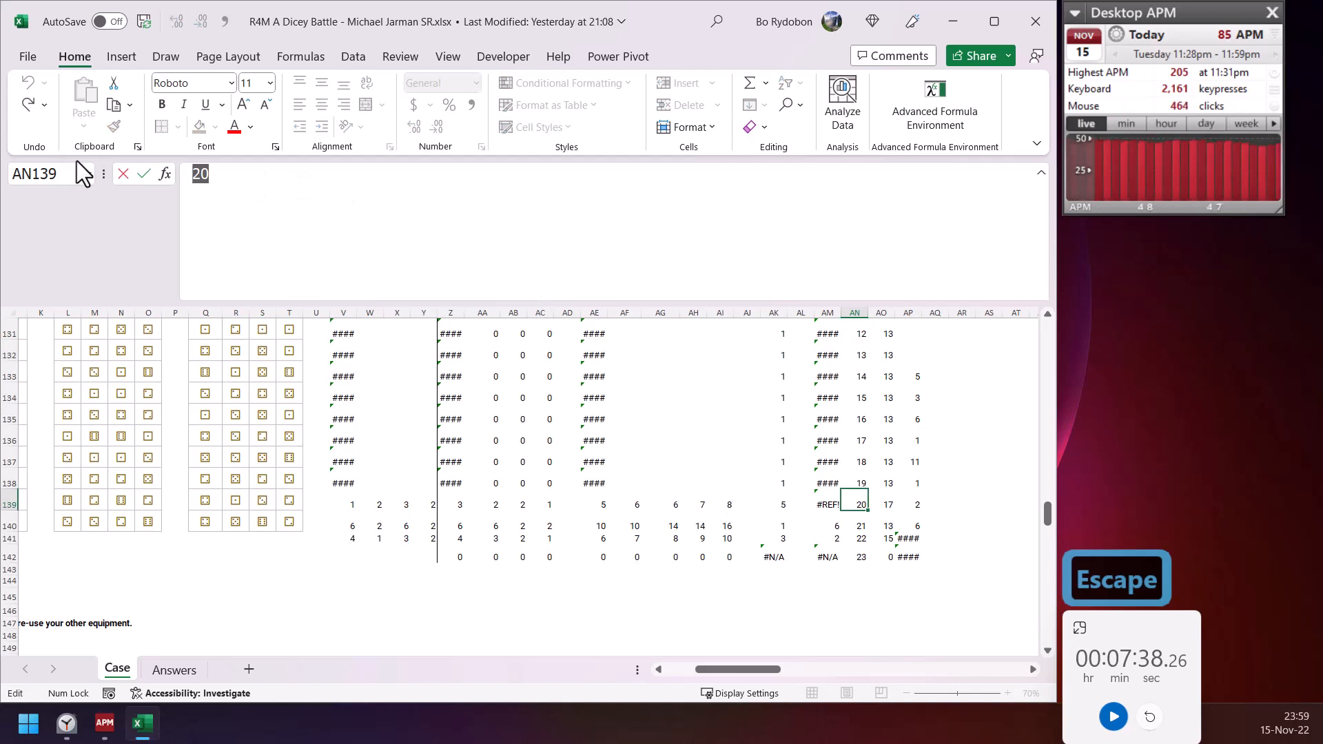
{"action": "key", "text": "Escape"}
- Copy the expression IFNA(INDEX(s,XMATCH(8,u,1))+12,MAX(s)) from the LET formula in V139, leaving that formula unchanged
{"action": "left_click", "coordinate": [345, 504]}
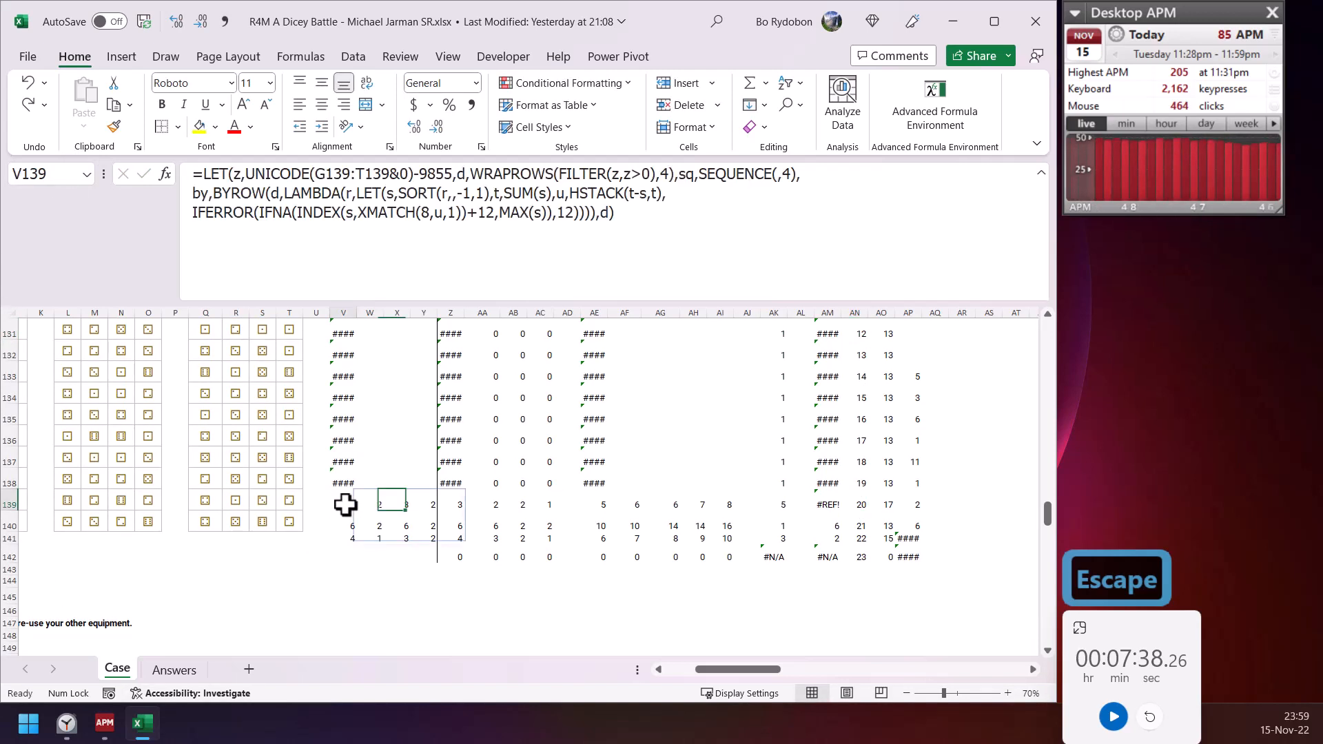
{"action": "left_click", "coordinate": [402, 193]}
{"action": "left_click", "coordinate": [273, 212]}
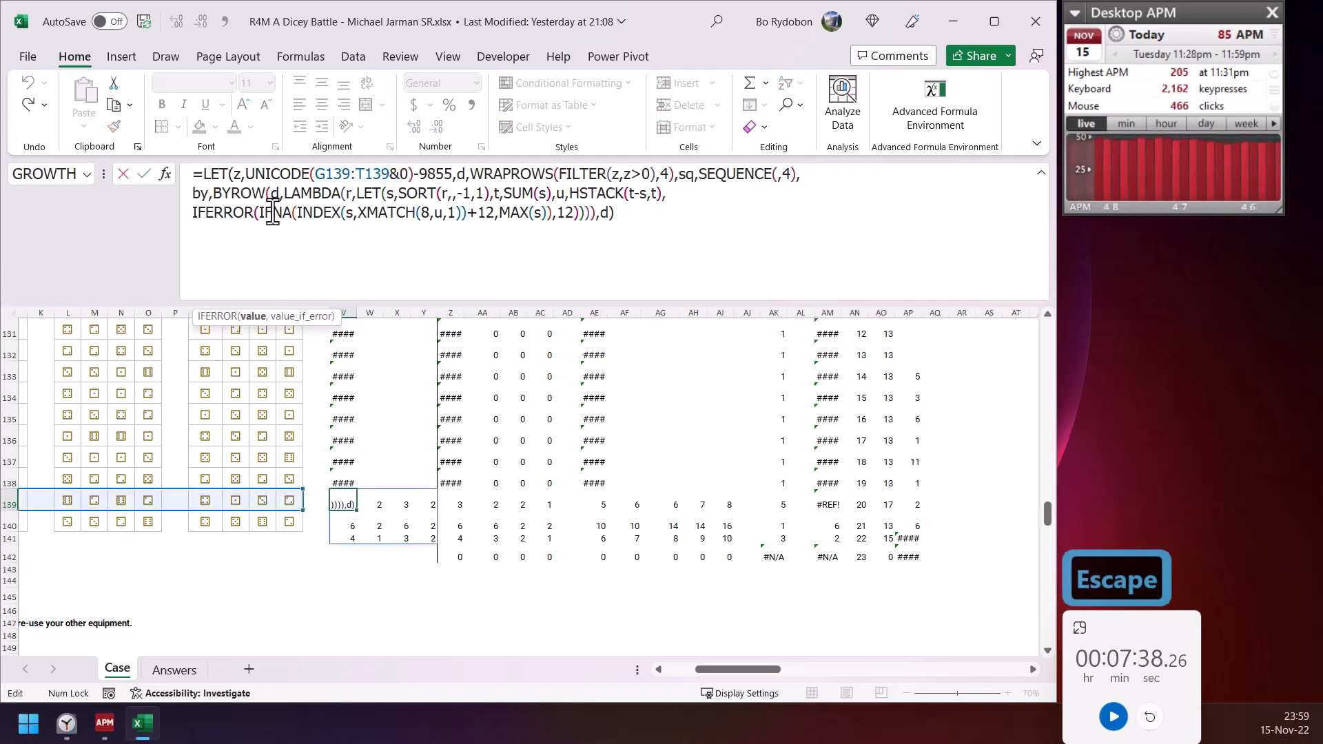
{"action": "left_click", "coordinate": [253, 316]}
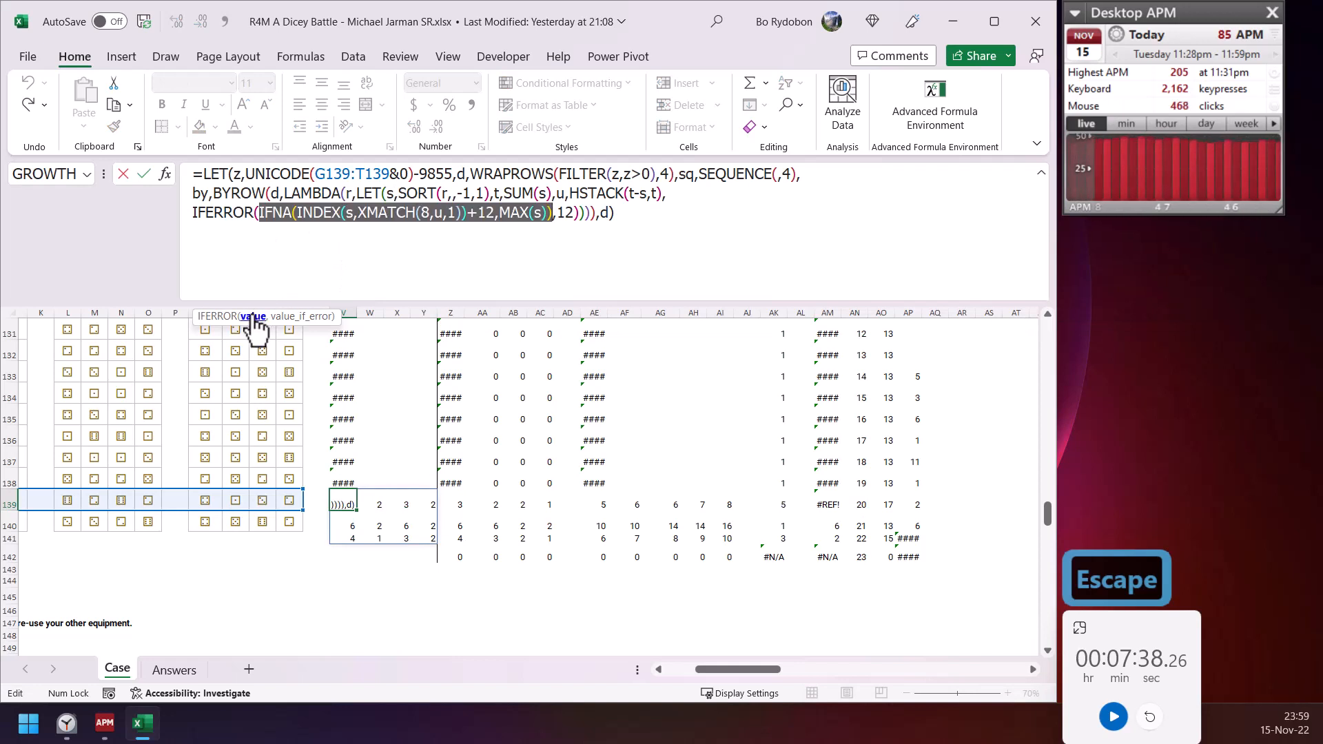
{"action": "key", "text": "ctrl+c"}
{"action": "key", "text": "Escape"}
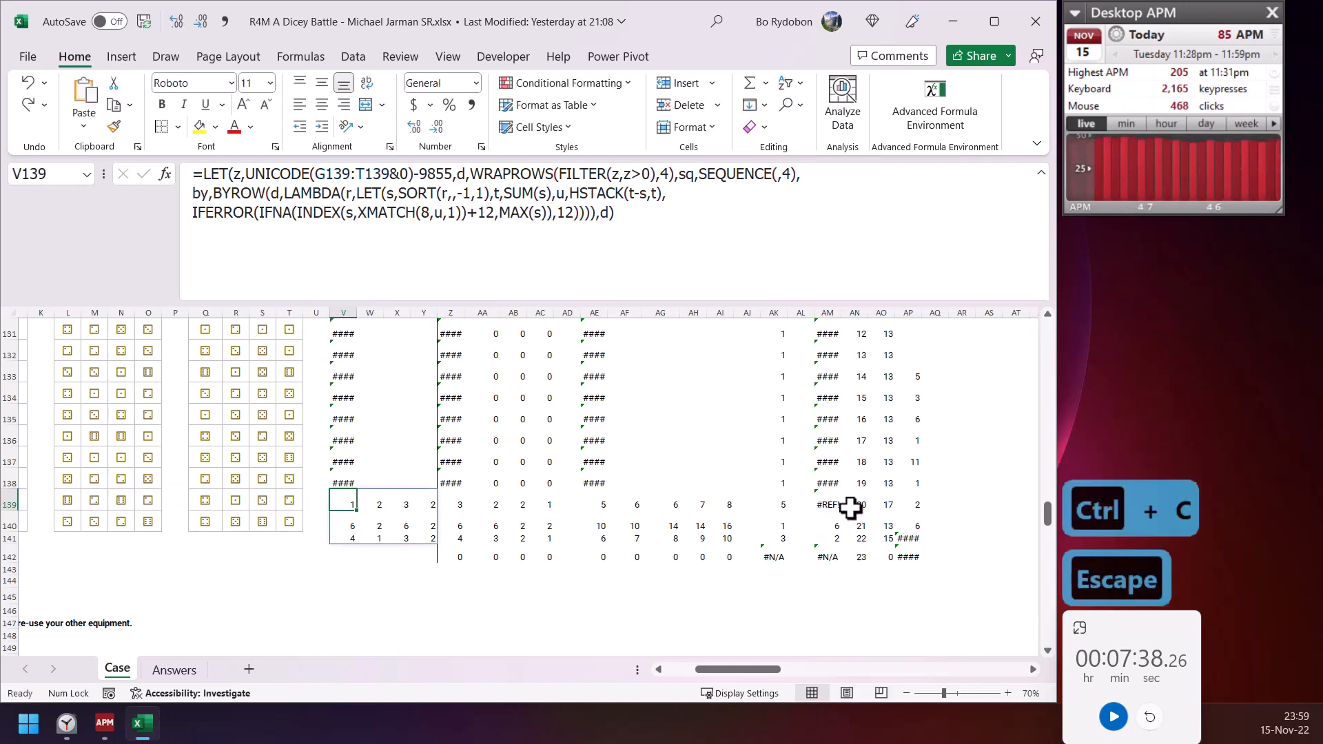
- Clear the number series in column AN from AN131 down to AN142
{"action": "left_click", "coordinate": [837, 505]}
{"action": "left_click", "coordinate": [859, 505]}
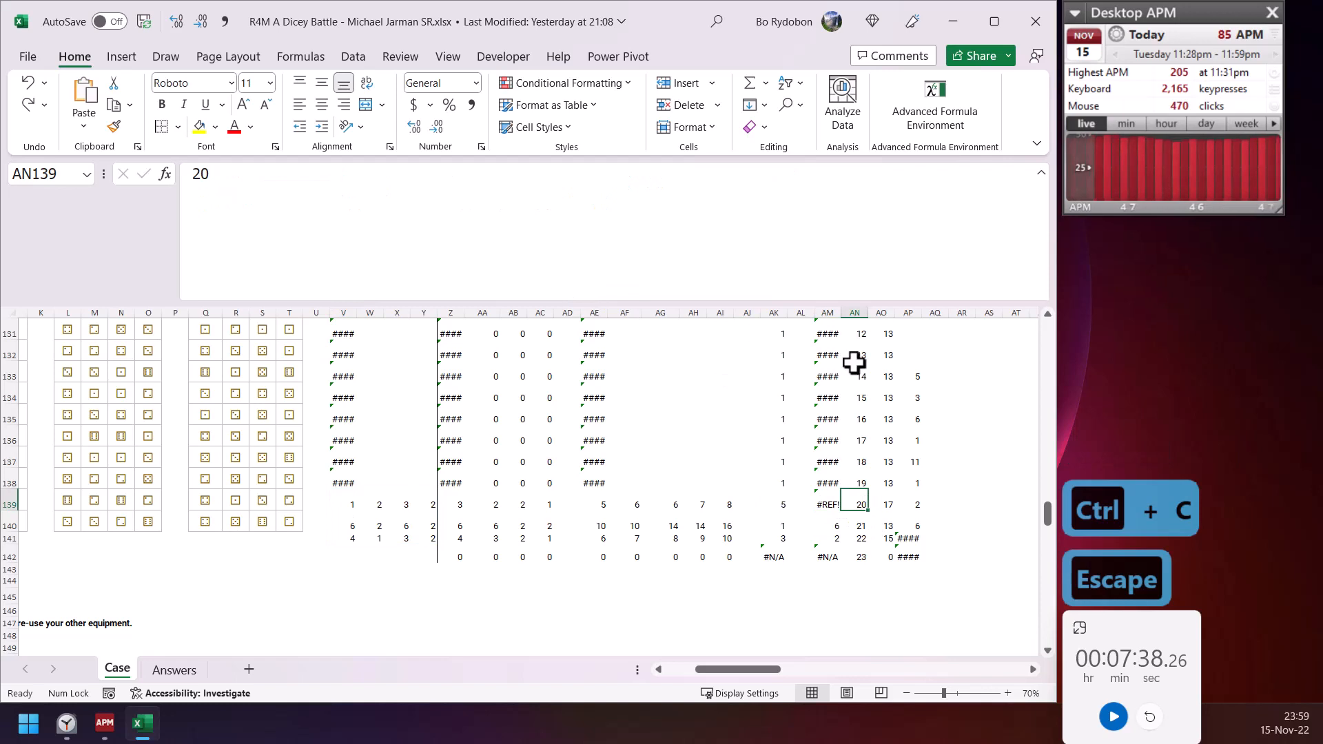
{"action": "left_click_drag", "start_coordinate": [856, 337], "coordinate": [859, 570]}
{"action": "key", "text": "Delete"}
- Enter the copied IFNA expression as a formula in AN139 and replace the INDEX array s with Z139#
{"action": "left_click", "coordinate": [856, 506]}
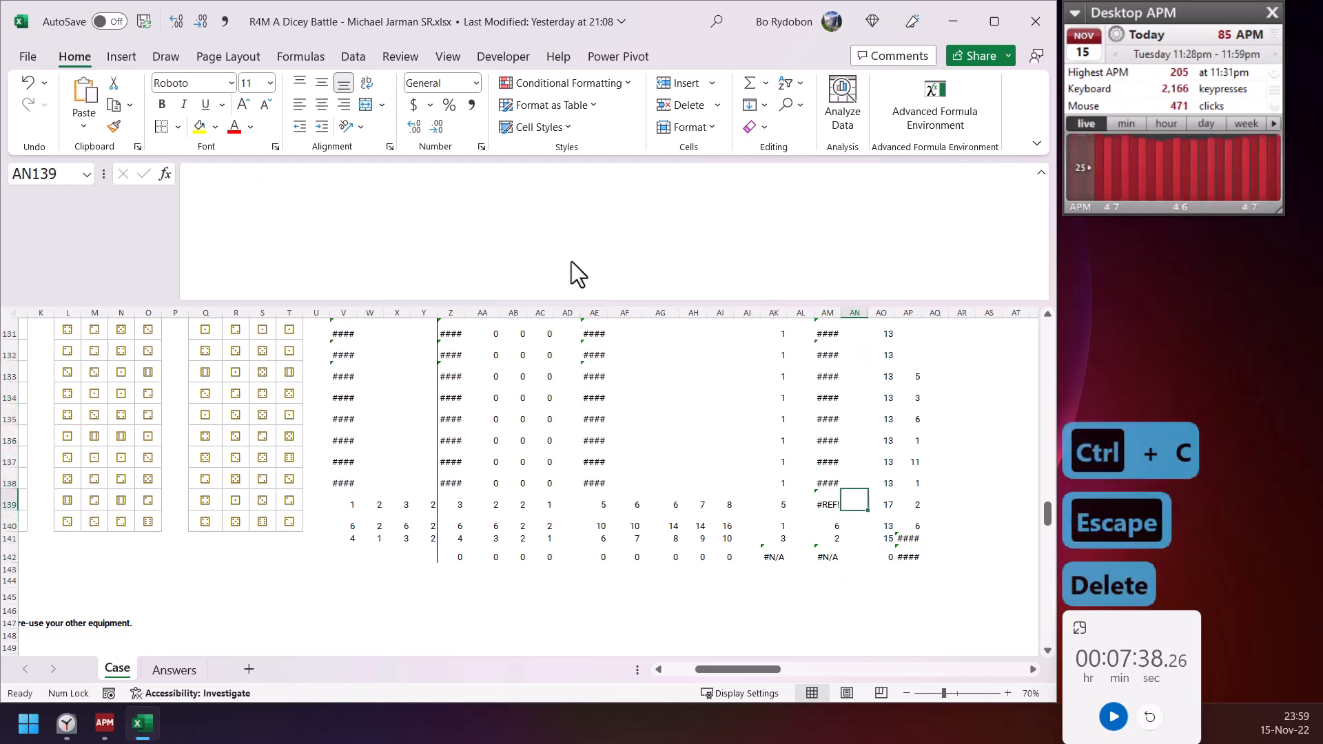
{"action": "left_click", "coordinate": [195, 176]}
{"action": "key", "text": "ctrl+v"}
{"action": "left_click", "coordinate": [194, 174]}
{"action": "type", "text": "="}
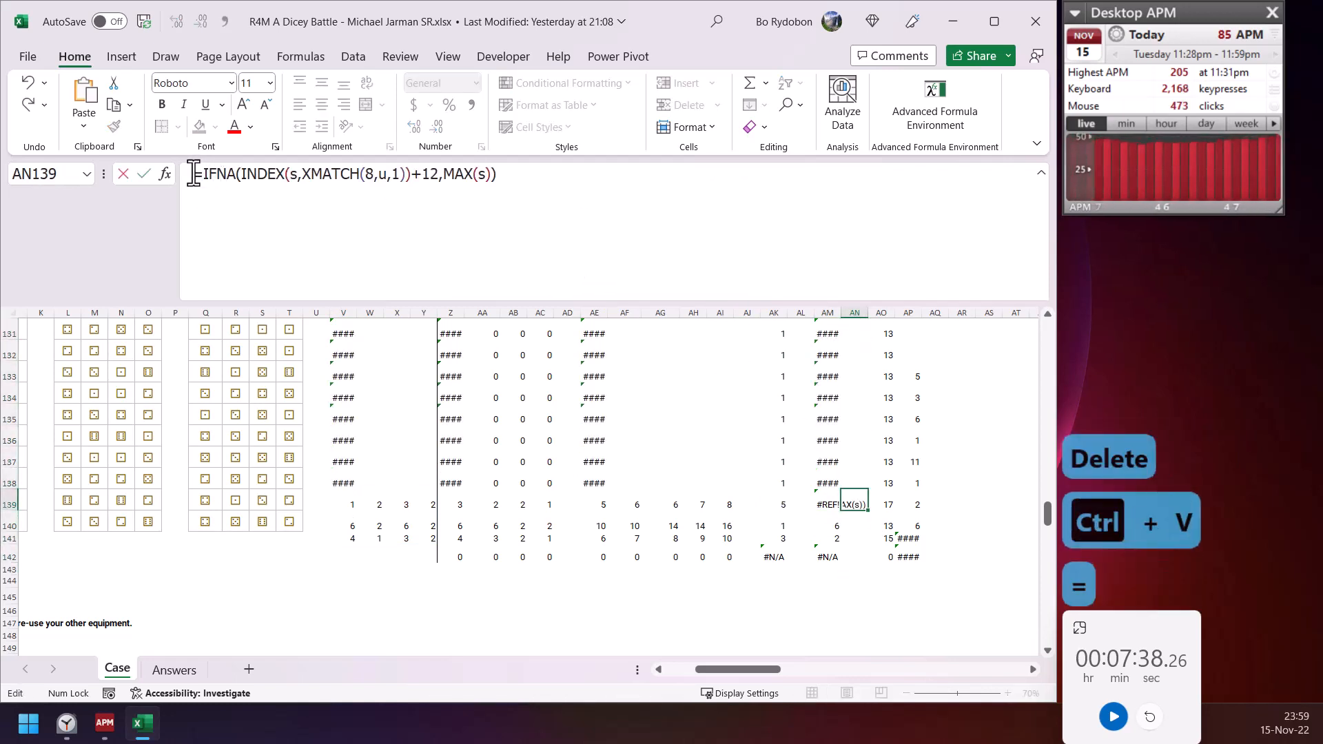
{"action": "double_click", "coordinate": [296, 176]}
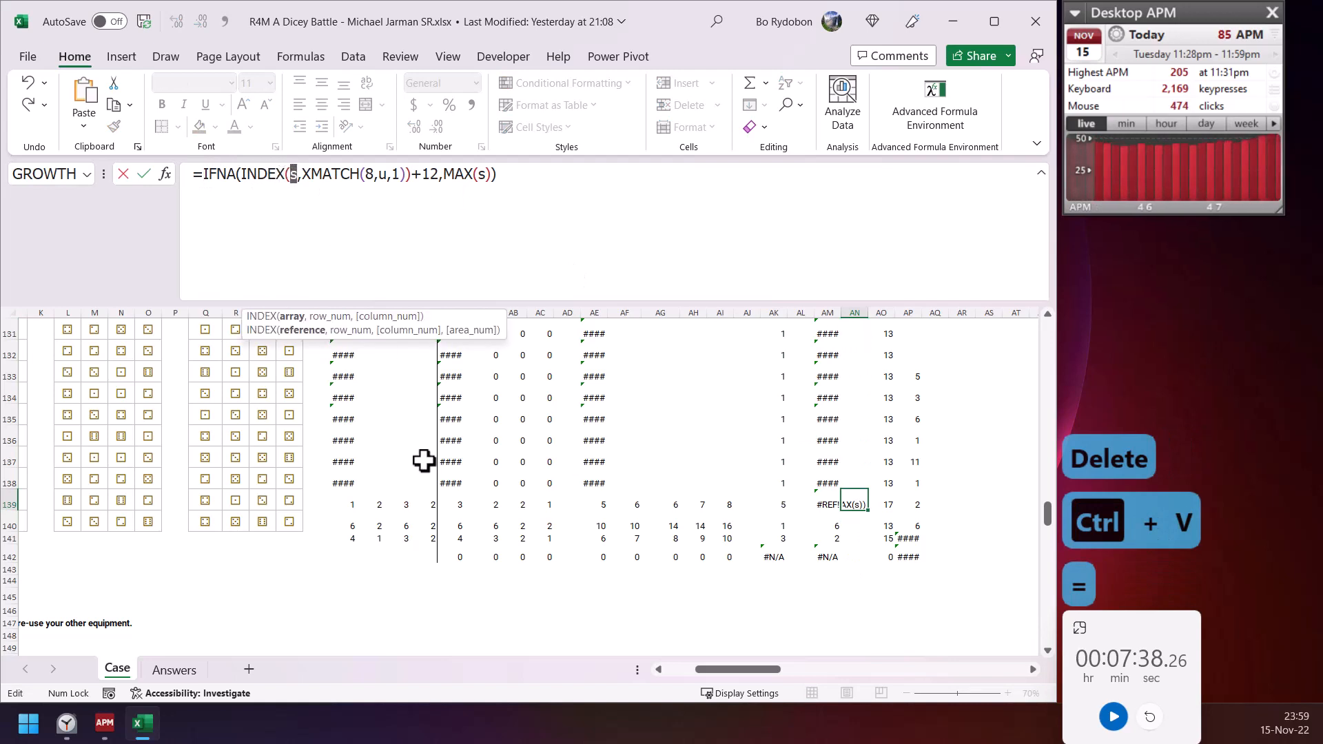
{"action": "left_click", "coordinate": [448, 505]}
{"action": "type", "text": "#"}
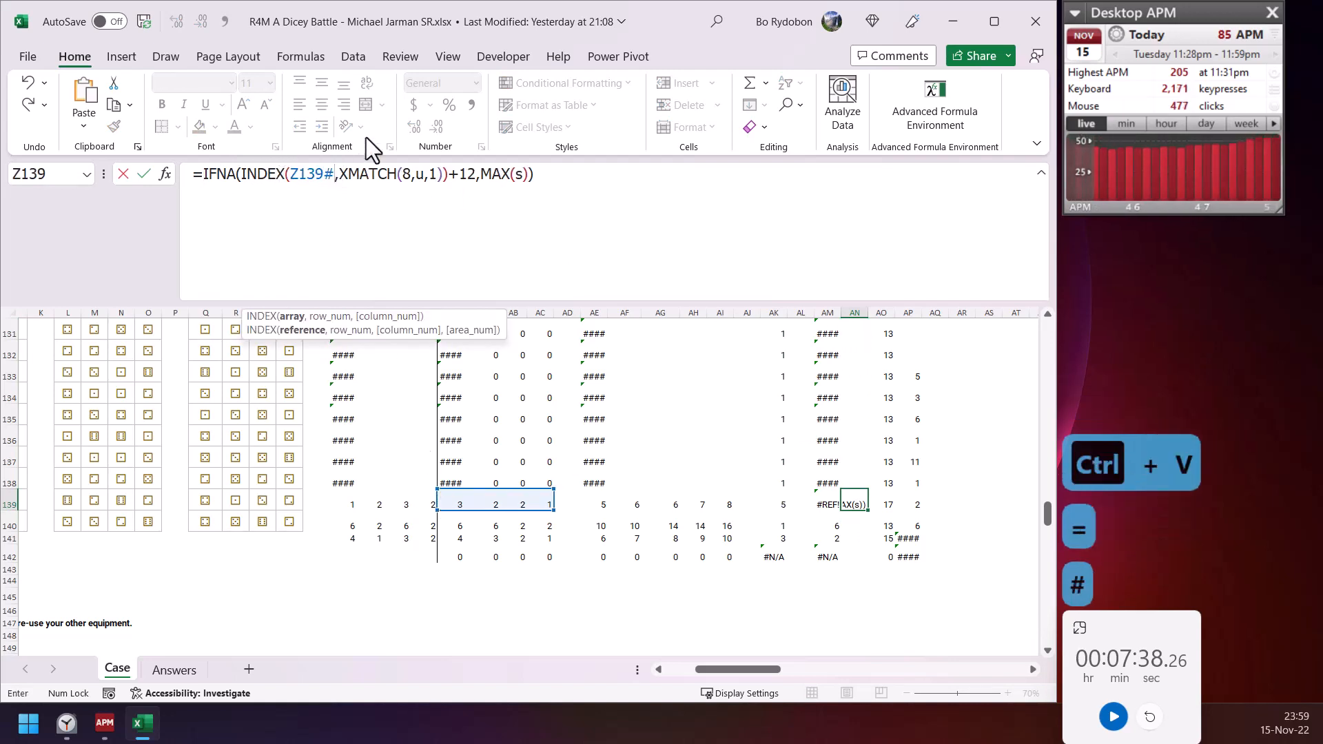
- Replace u with AE139# and the s inside MAX with Z139# in AN139's formula, and commit it
{"action": "double_click", "coordinate": [418, 175]}
{"action": "left_click_drag", "start_coordinate": [591, 502], "coordinate": [719, 502]}
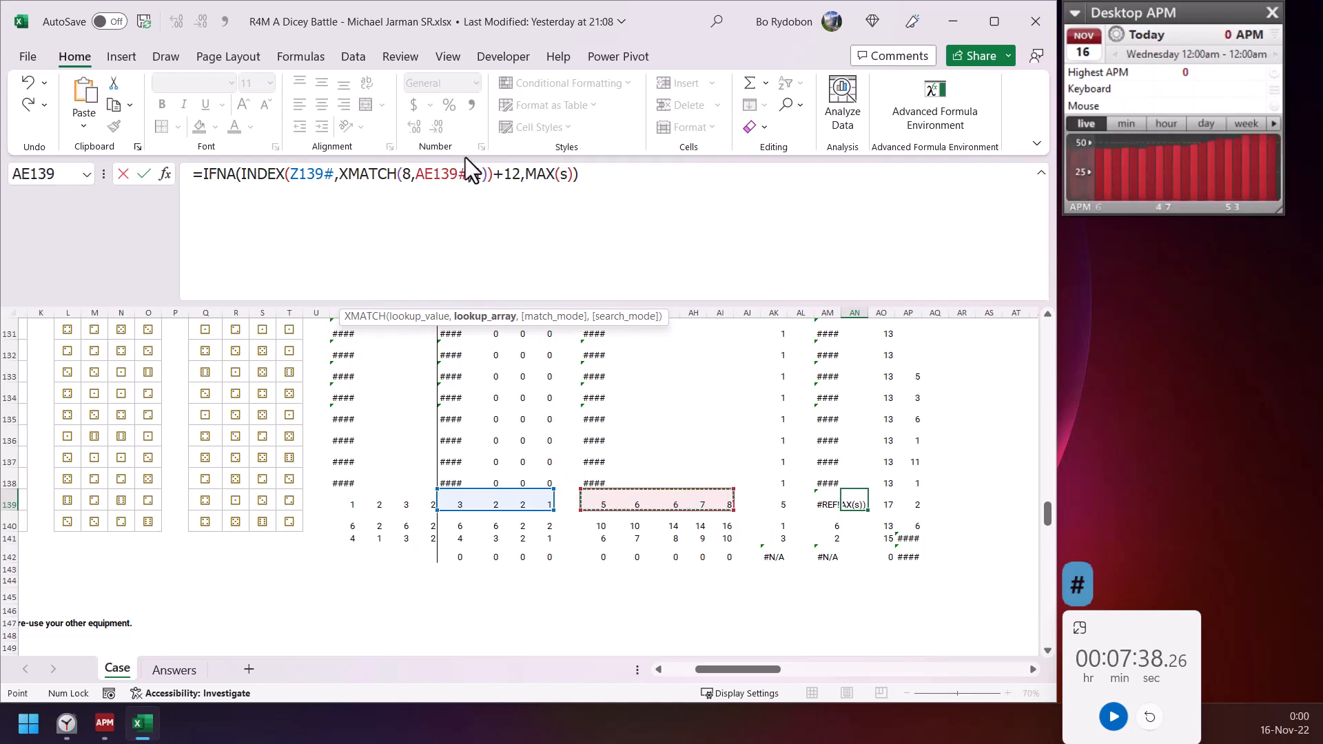
{"action": "left_click", "coordinate": [495, 176]}
{"action": "double_click", "coordinate": [562, 175]}
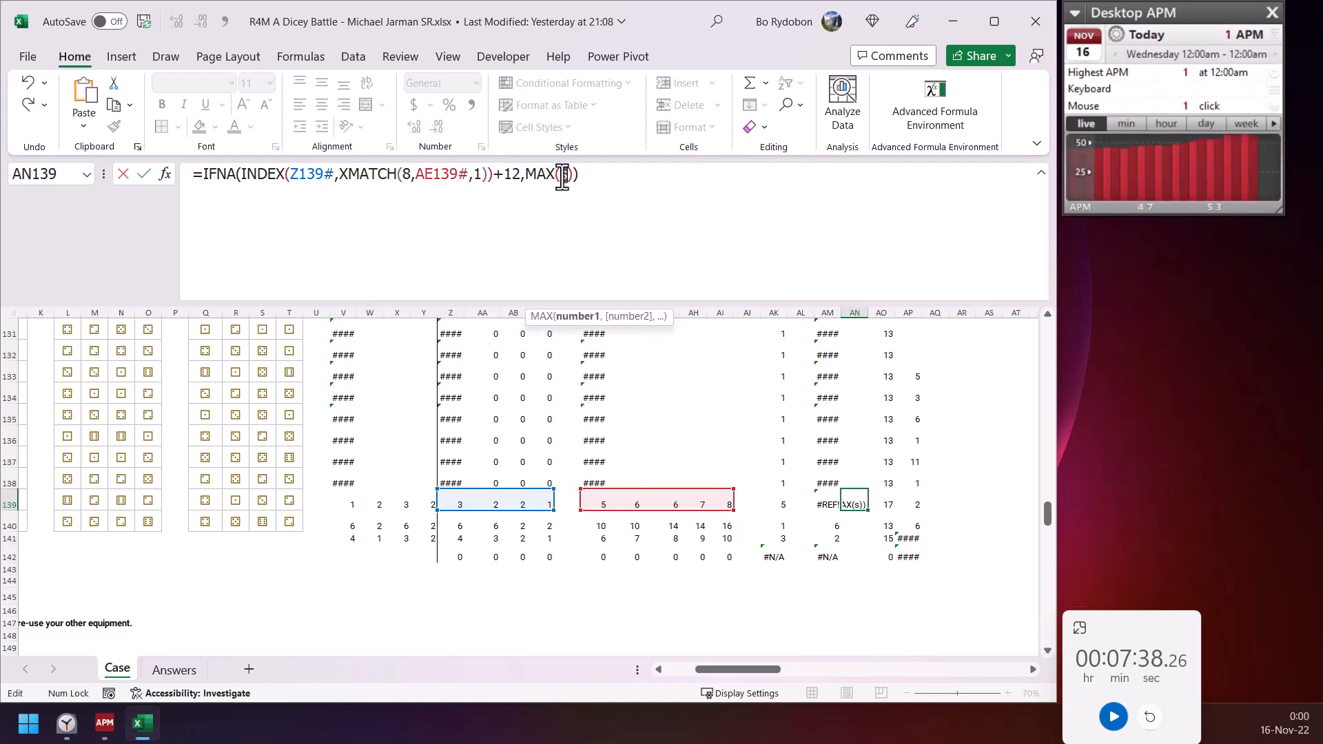
{"action": "left_click", "coordinate": [456, 504]}
{"action": "left_click_drag", "start_coordinate": [485, 503], "coordinate": [533, 502]}
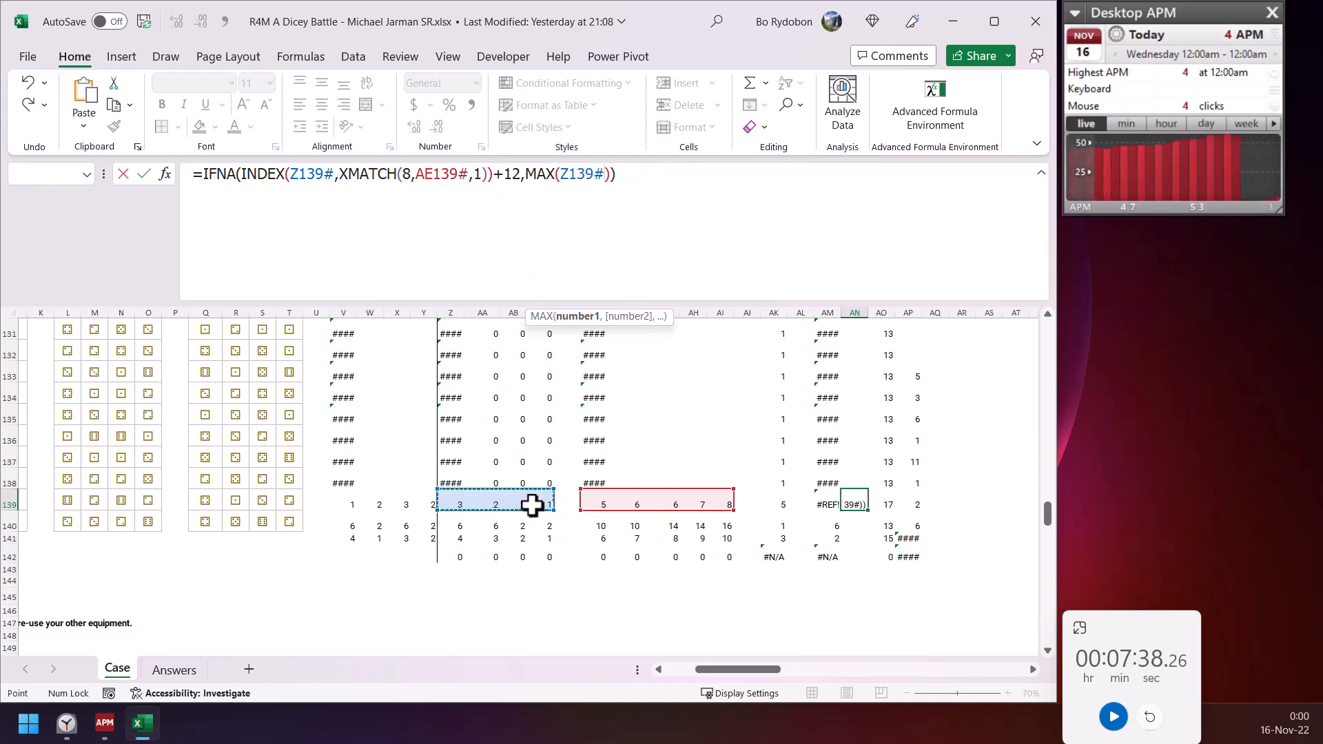
{"action": "key", "text": "Return"}
{"action": "key", "text": "Up"}
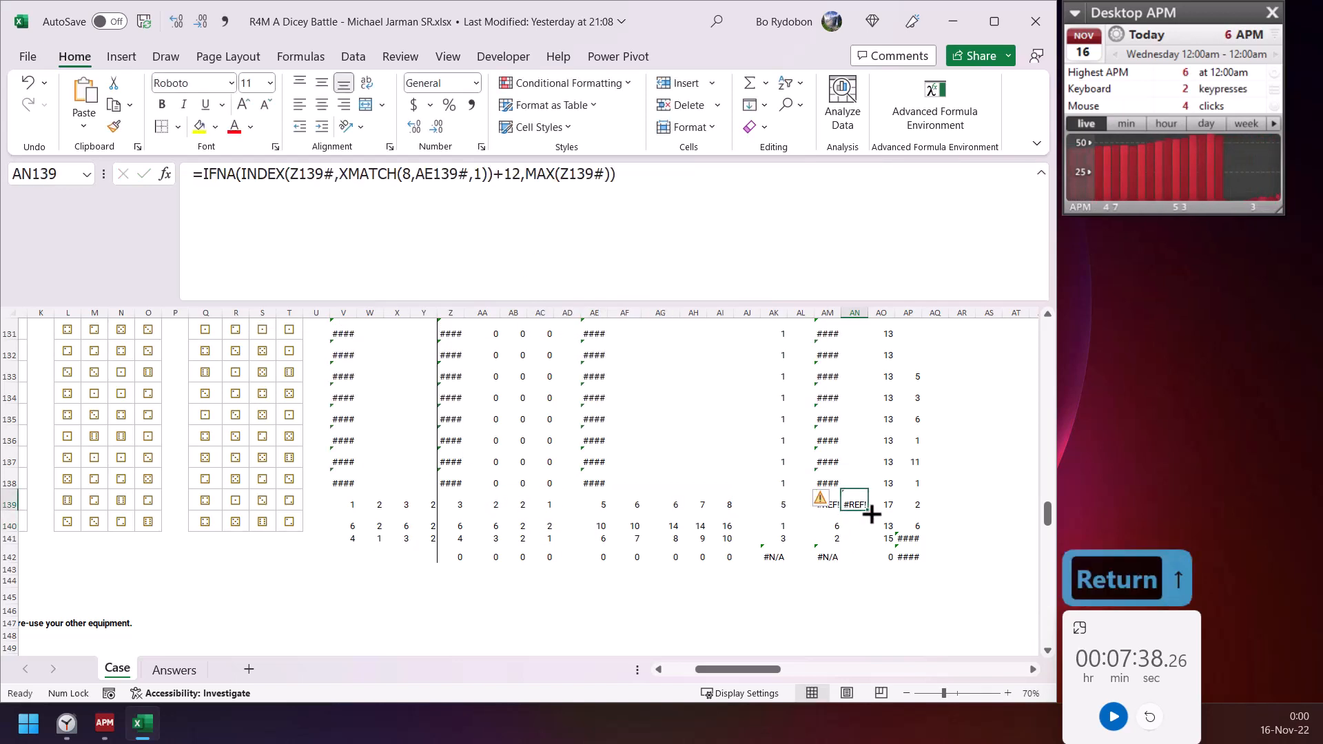
- Fill AN139's formula up to AN132 and down to AN143
{"action": "left_click_drag", "start_coordinate": [866, 512], "coordinate": [862, 357]}
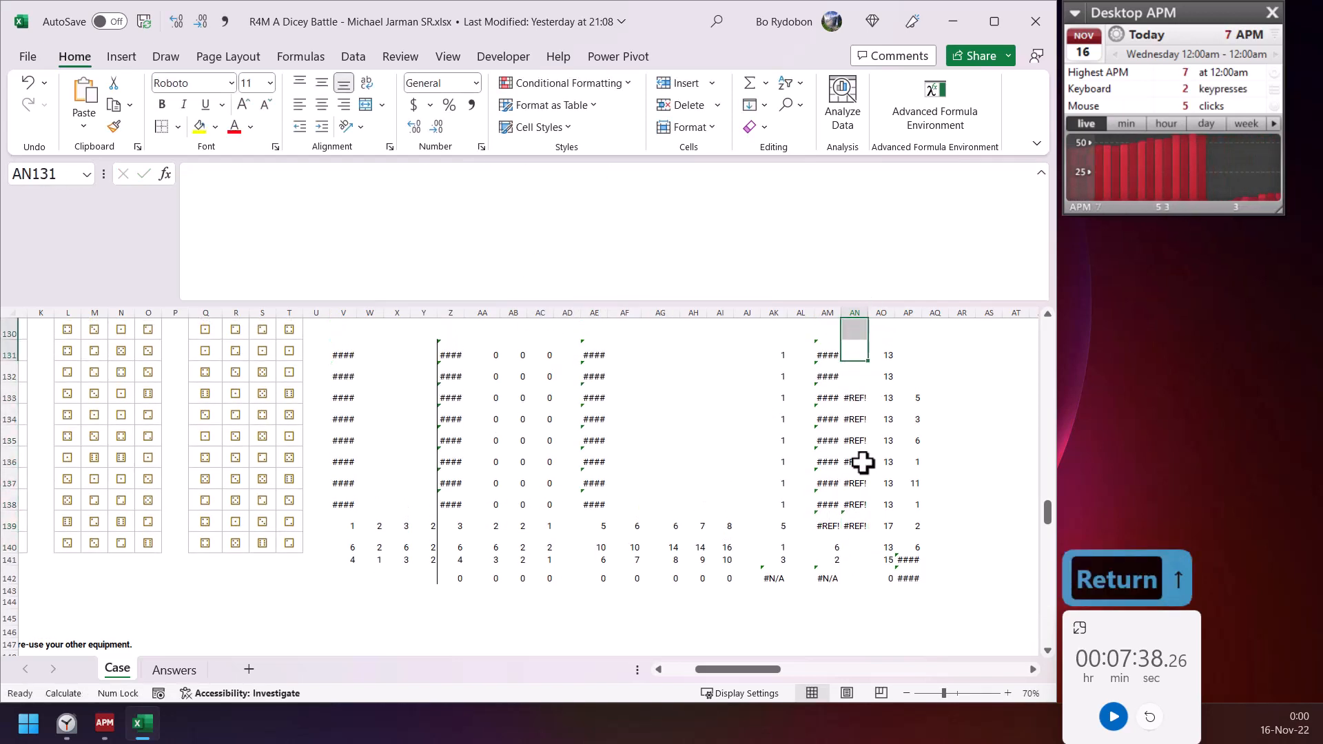
{"action": "left_click", "coordinate": [854, 523]}
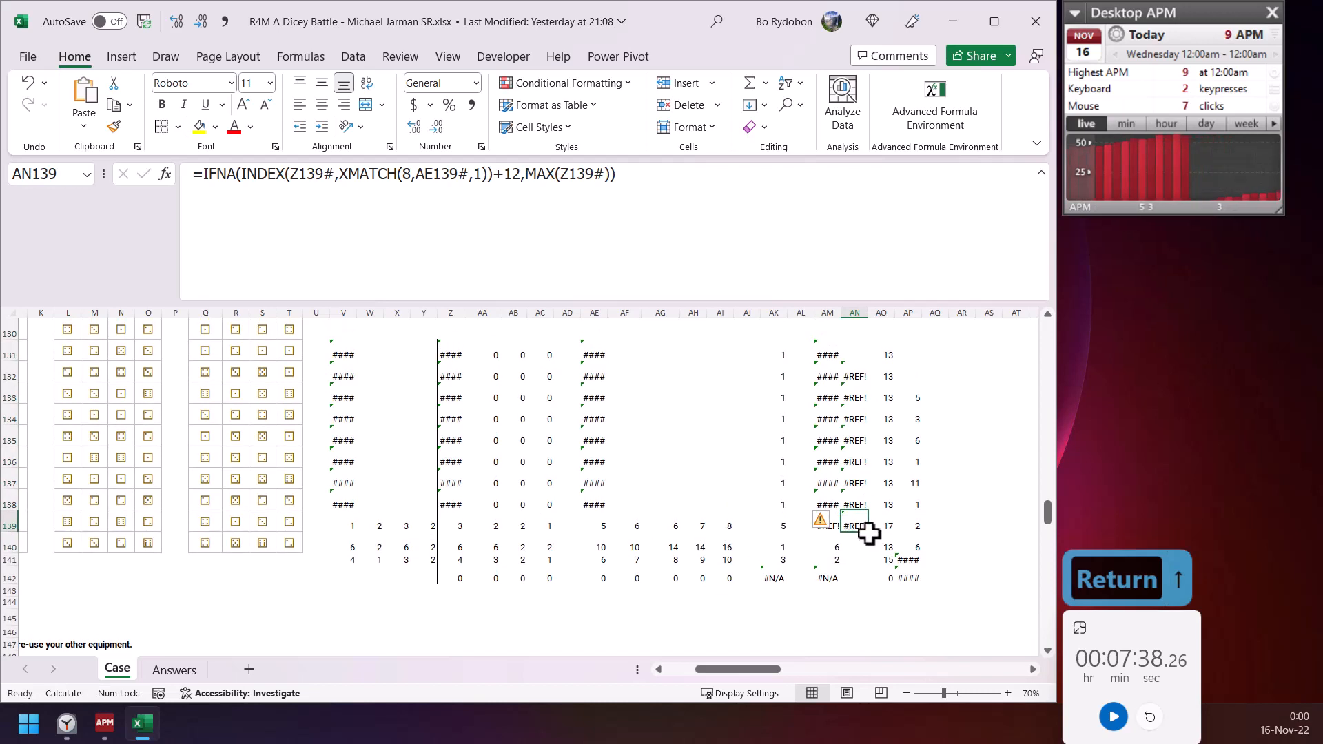
{"action": "left_click_drag", "start_coordinate": [868, 533], "coordinate": [860, 589]}
{"action": "left_click", "coordinate": [856, 543]}
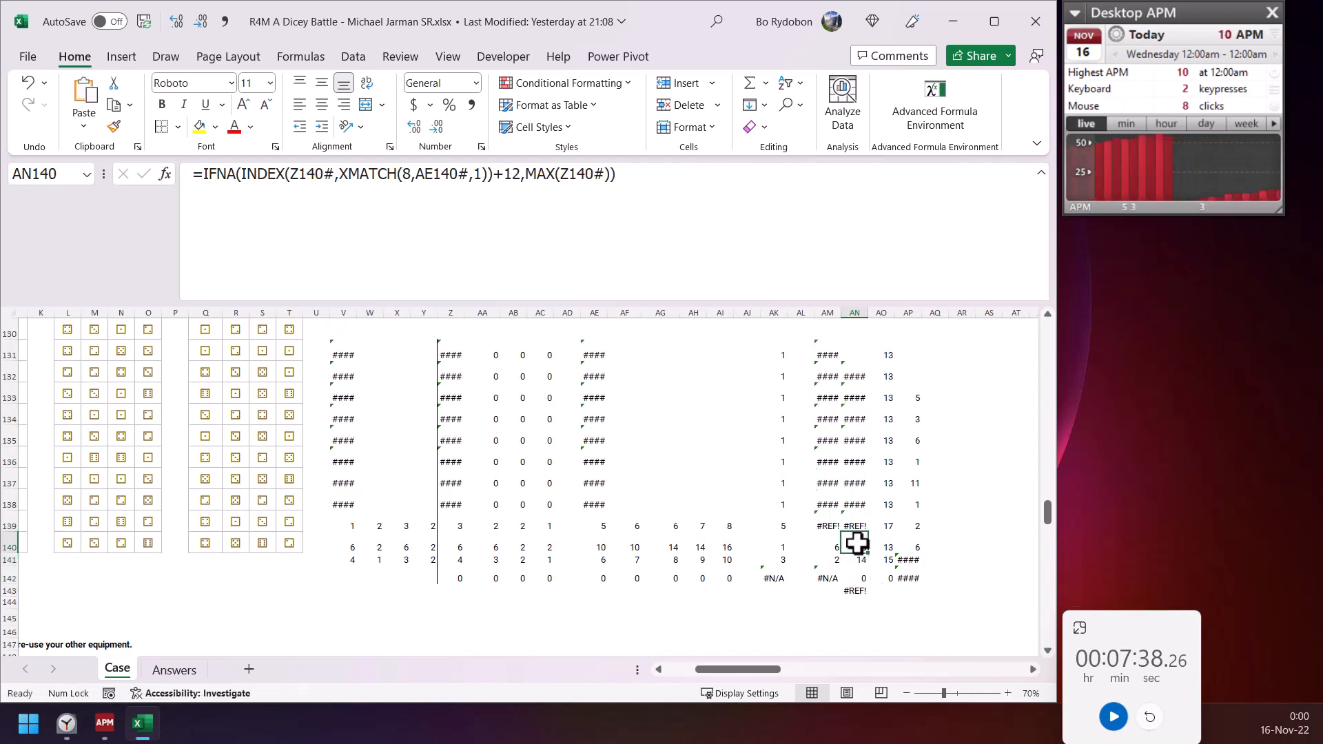
- Wrap AN139's formula in IFERROR with a fallback value of 12
{"action": "left_click", "coordinate": [855, 528]}
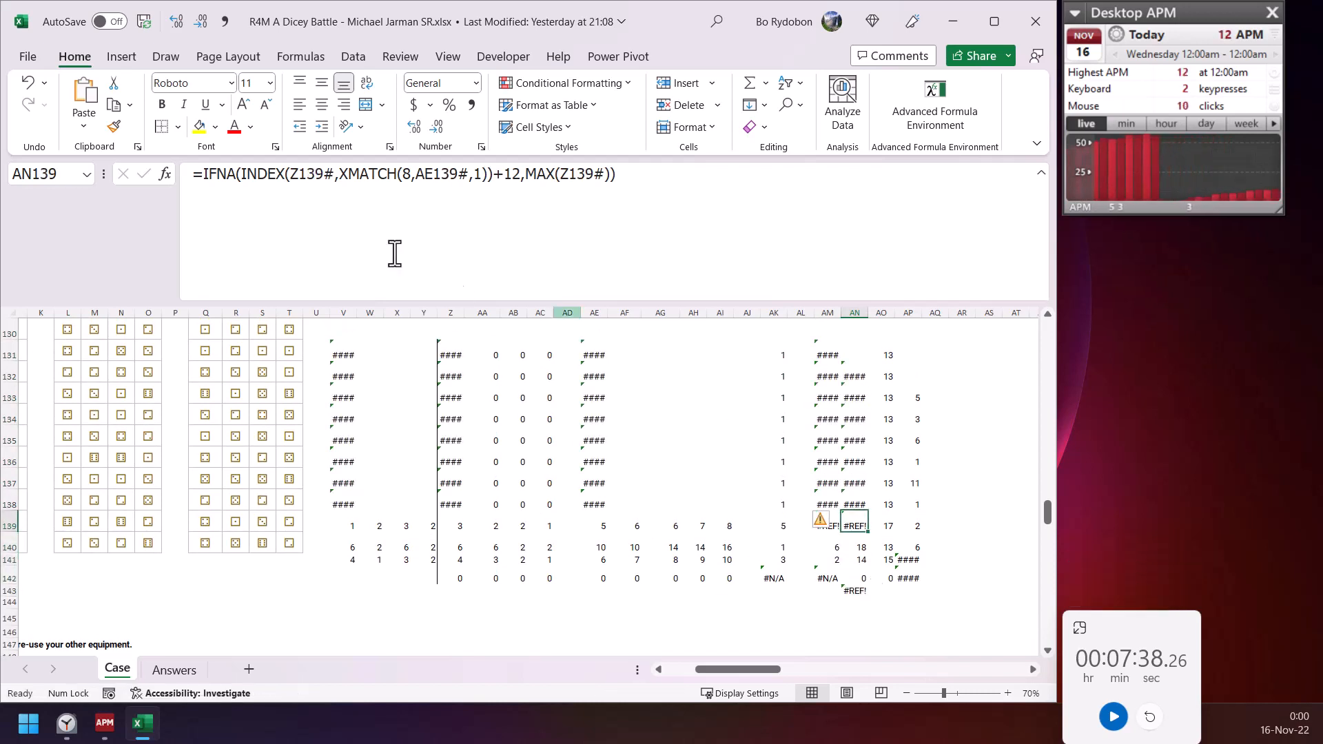
{"action": "left_click", "coordinate": [204, 173]}
{"action": "type", "text": "ife"}
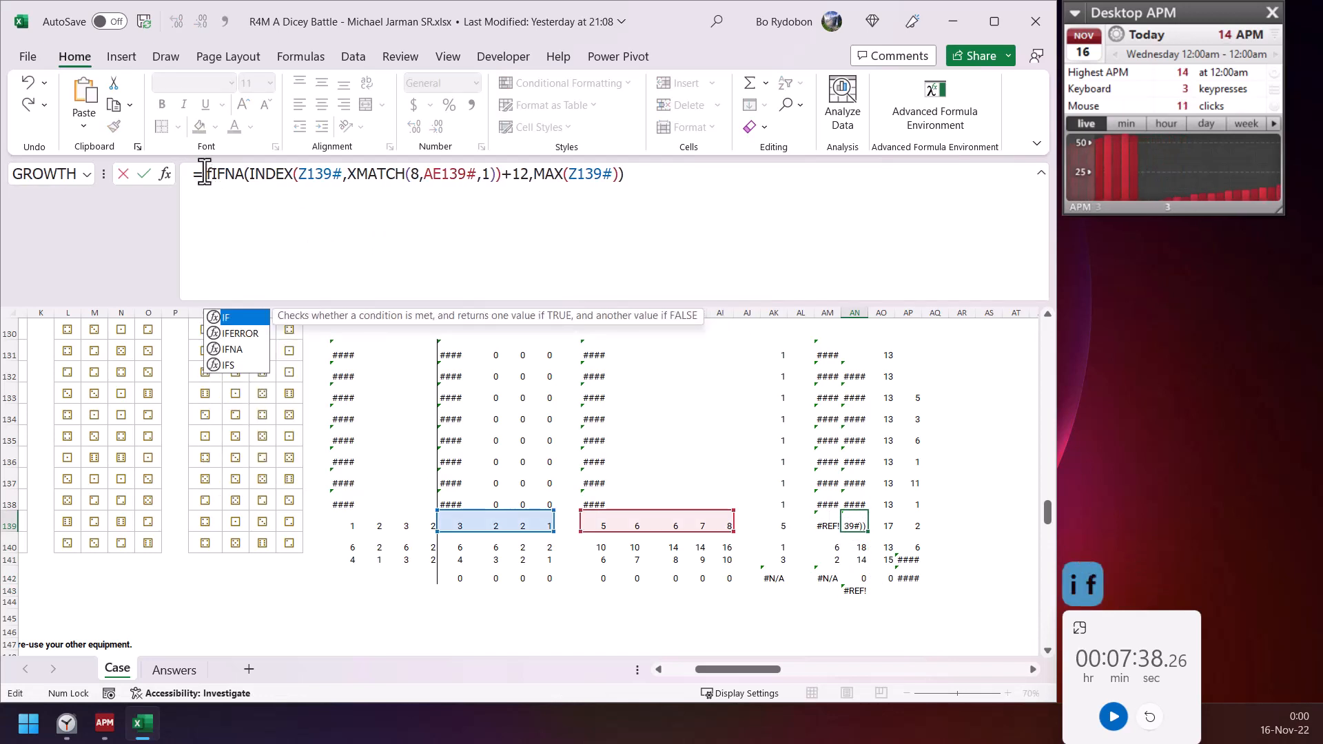
{"action": "key", "text": "Tab"}
{"action": "key", "text": "Down"}
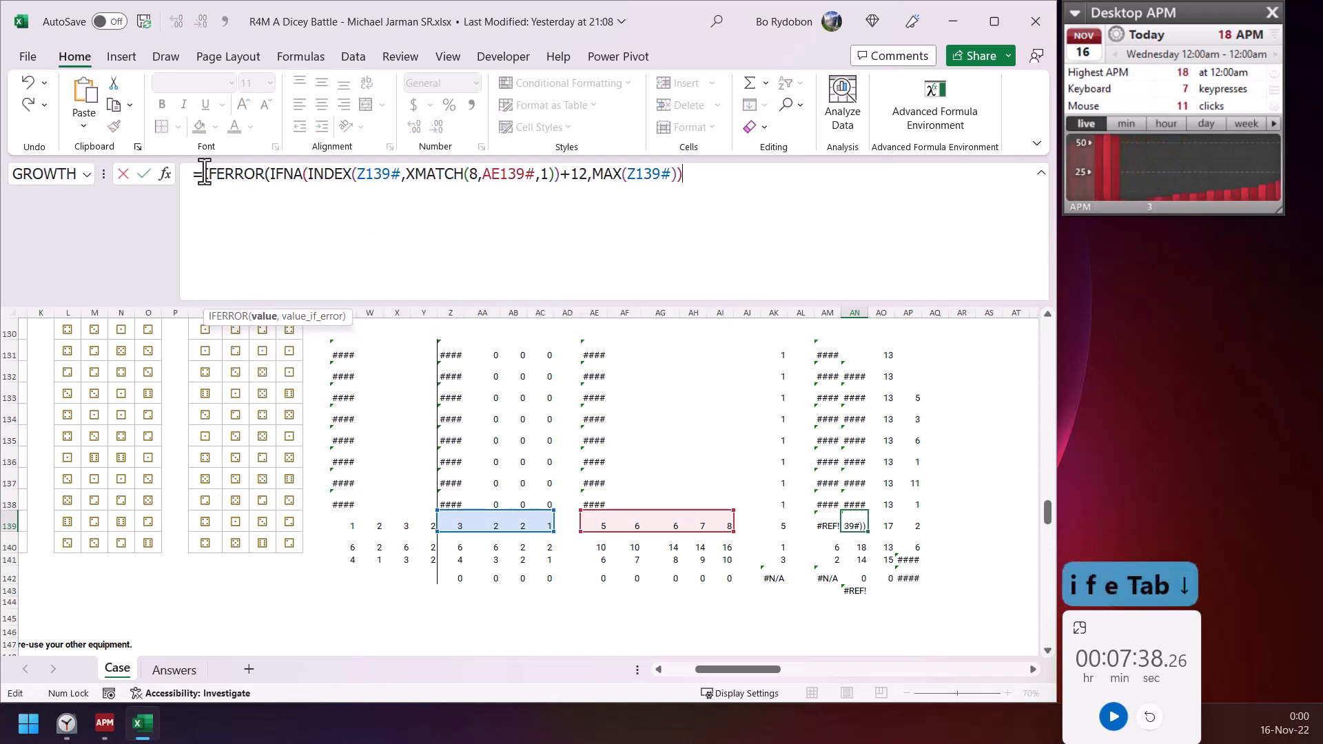
{"action": "type", "text": ",12)"}
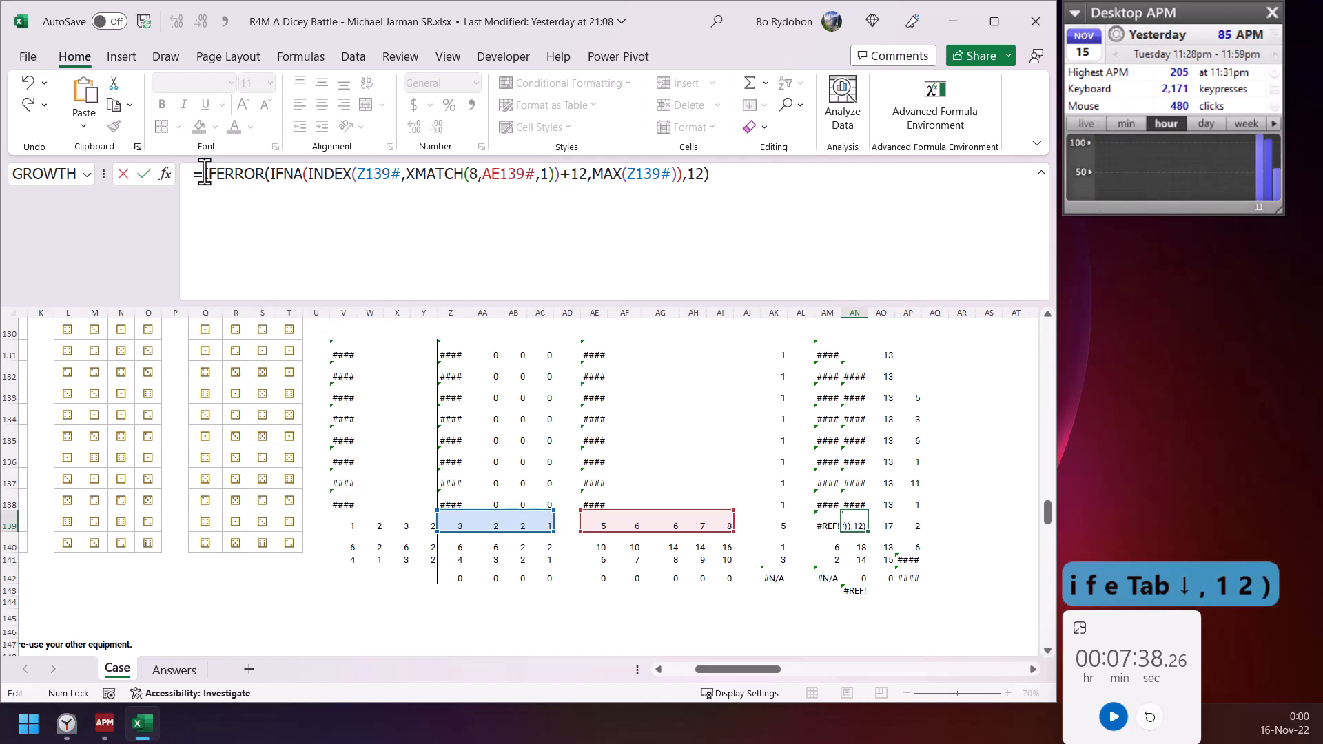
{"action": "key", "text": "Return"}
{"action": "key", "text": "Up"}
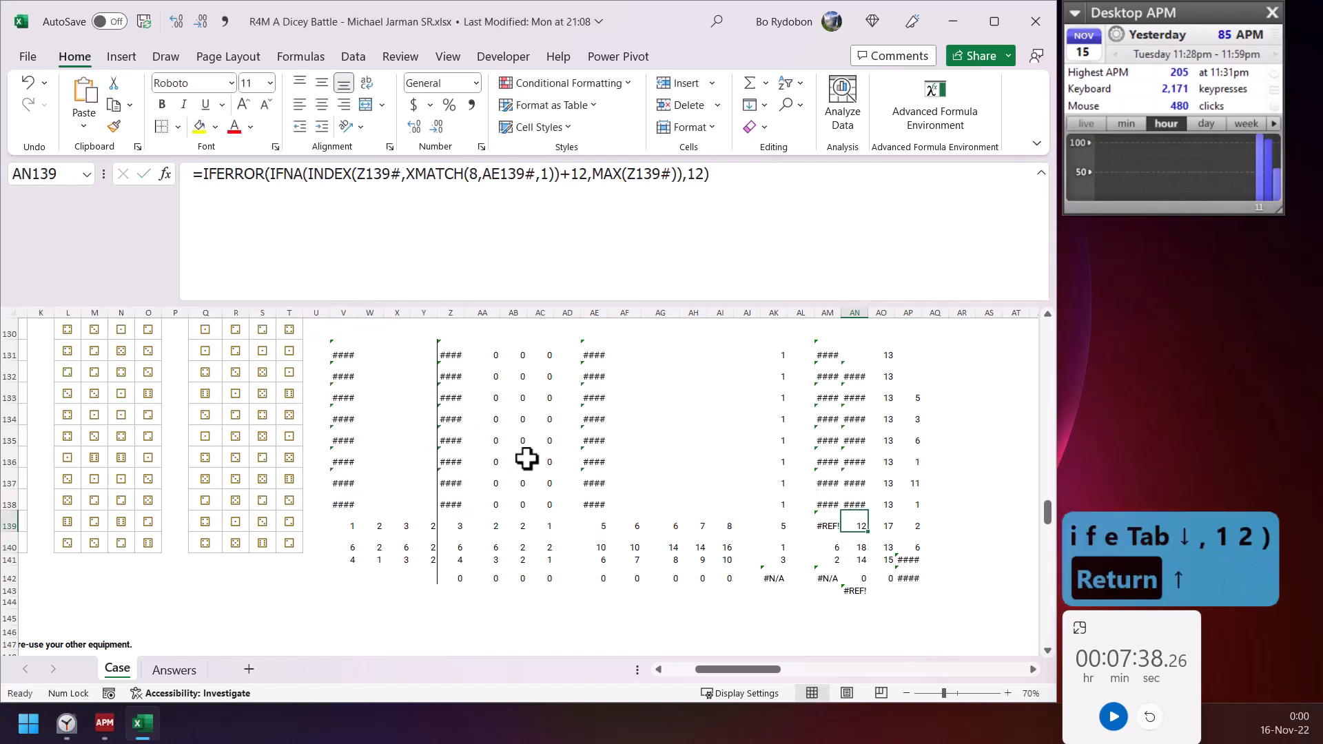
- Compare the HSTACK sums in AE139 to AI139 with the IFERROR formula in AN139
{"action": "left_click", "coordinate": [594, 527]}
{"action": "left_click", "coordinate": [728, 527]}
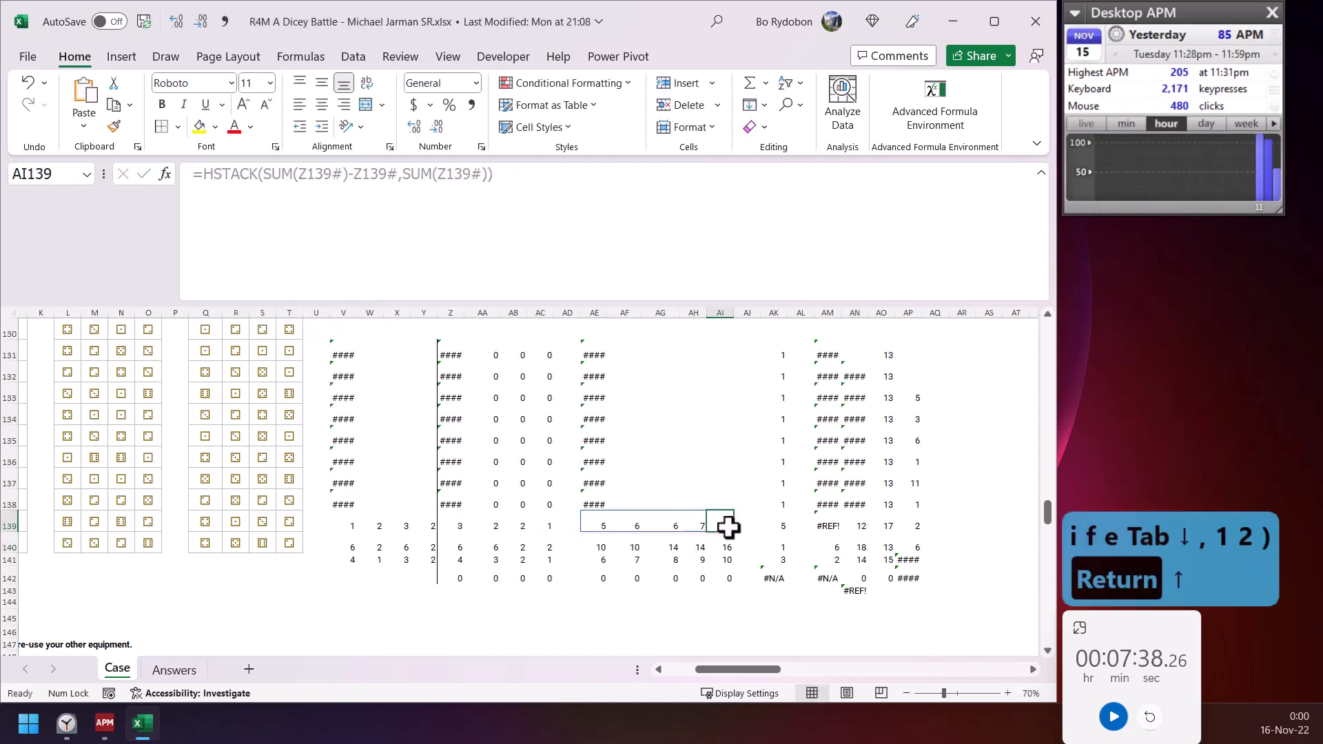
{"action": "left_click", "coordinate": [861, 527]}
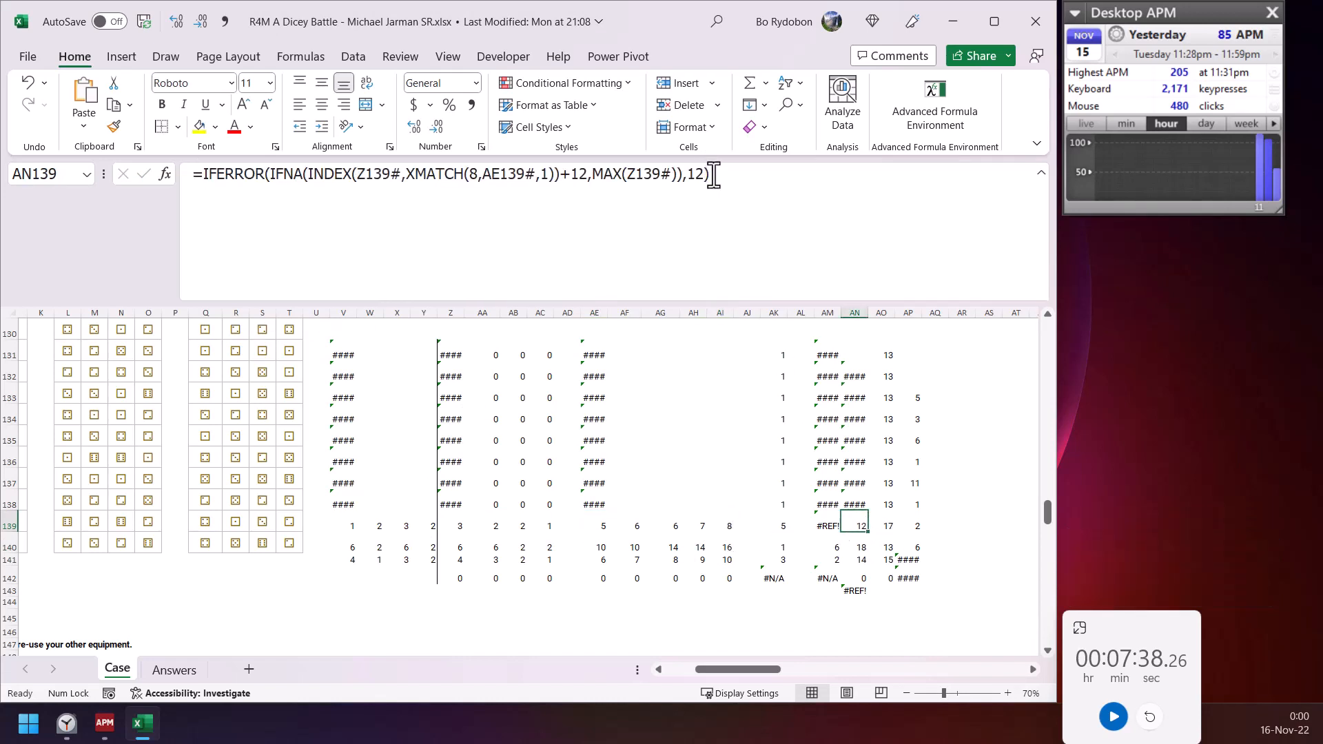
{"action": "key", "text": "Escape"}
- Examine the LET formula in V139 and compare it with the Level 3 rules and dice rolls
{"action": "scroll", "coordinate": [535, 594], "scroll_direction": "left", "scroll_amount": 5}
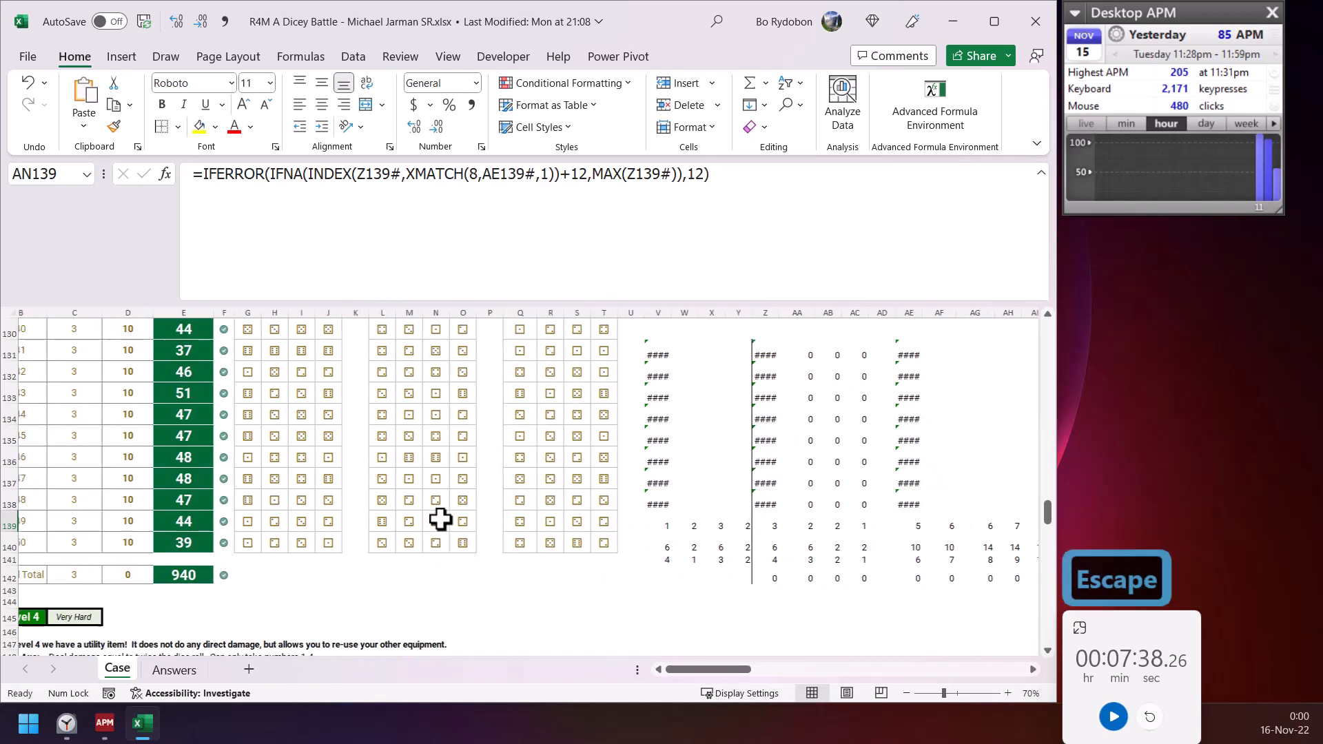
{"action": "left_click", "coordinate": [693, 523]}
{"action": "left_click", "coordinate": [627, 213]}
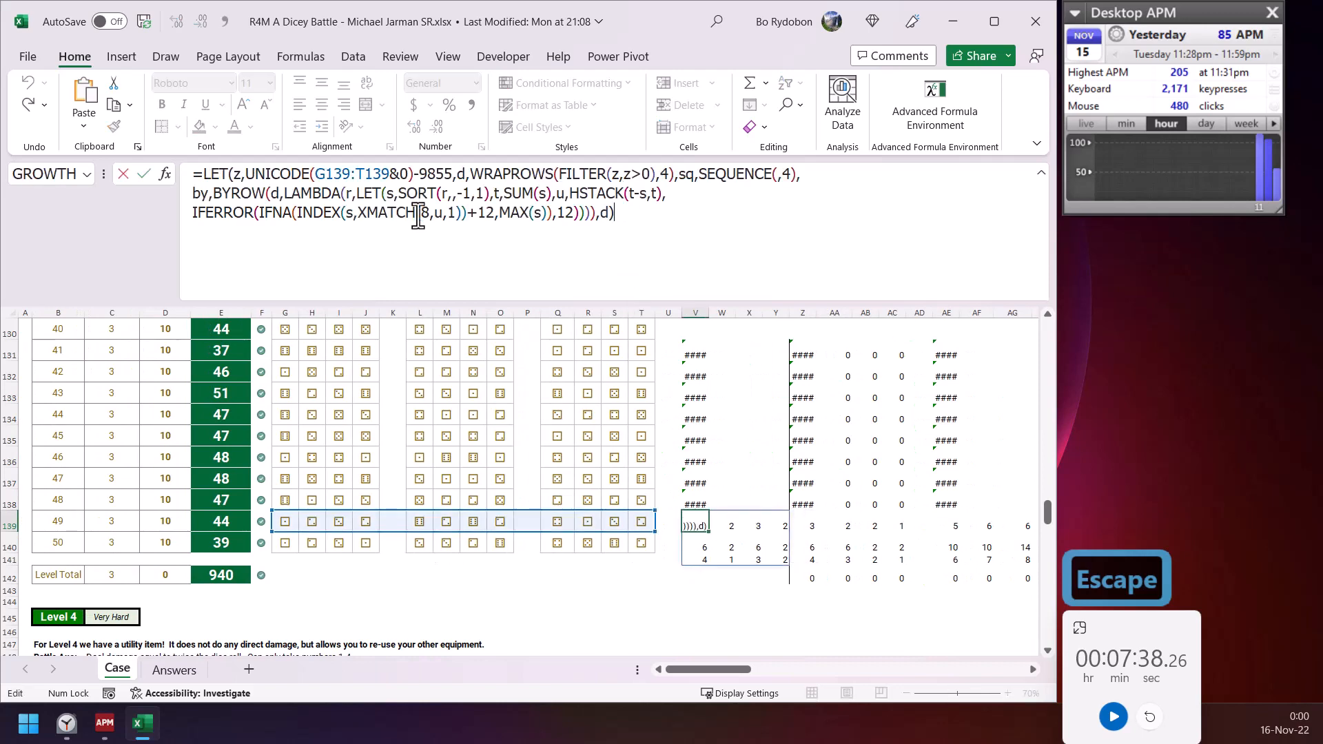
{"action": "left_click", "coordinate": [360, 213]}
{"action": "left_click", "coordinate": [609, 215]}
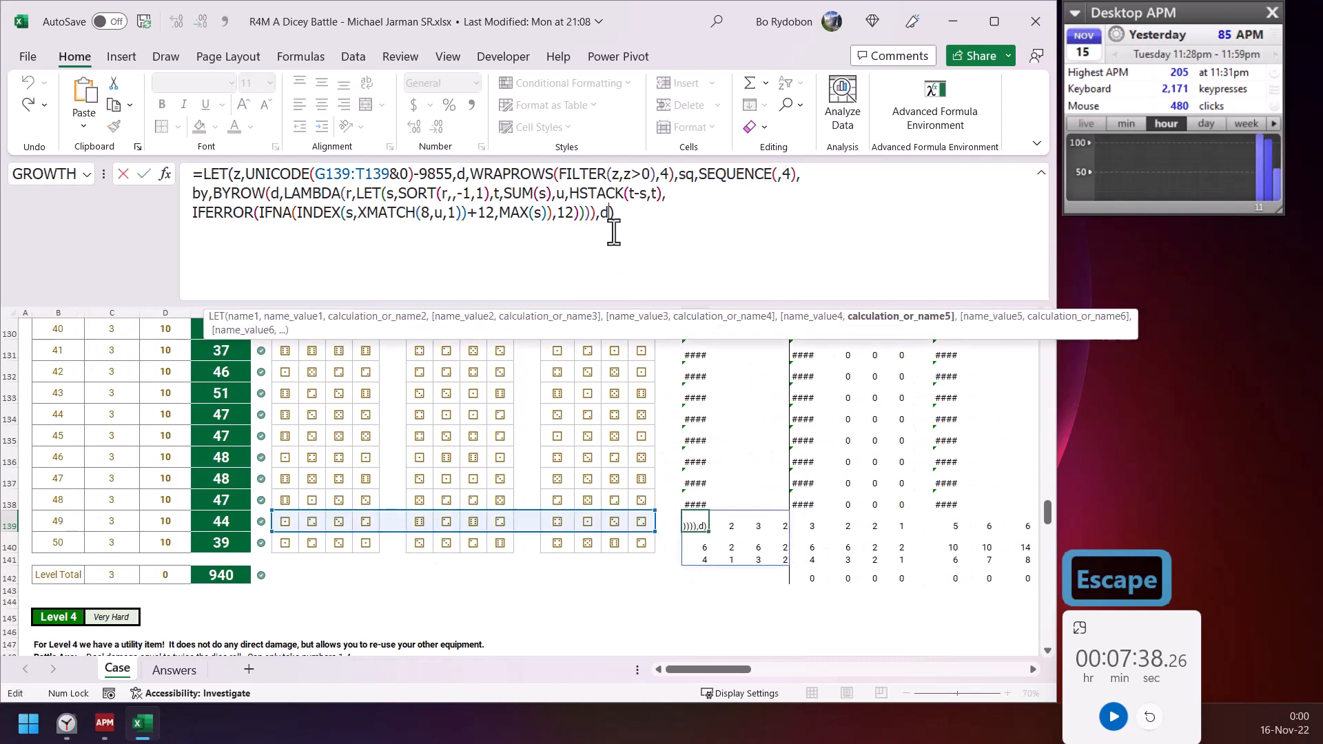
{"action": "scroll", "coordinate": [727, 543], "scroll_direction": "up", "scroll_amount": 2}
{"action": "key", "text": "Escape"}
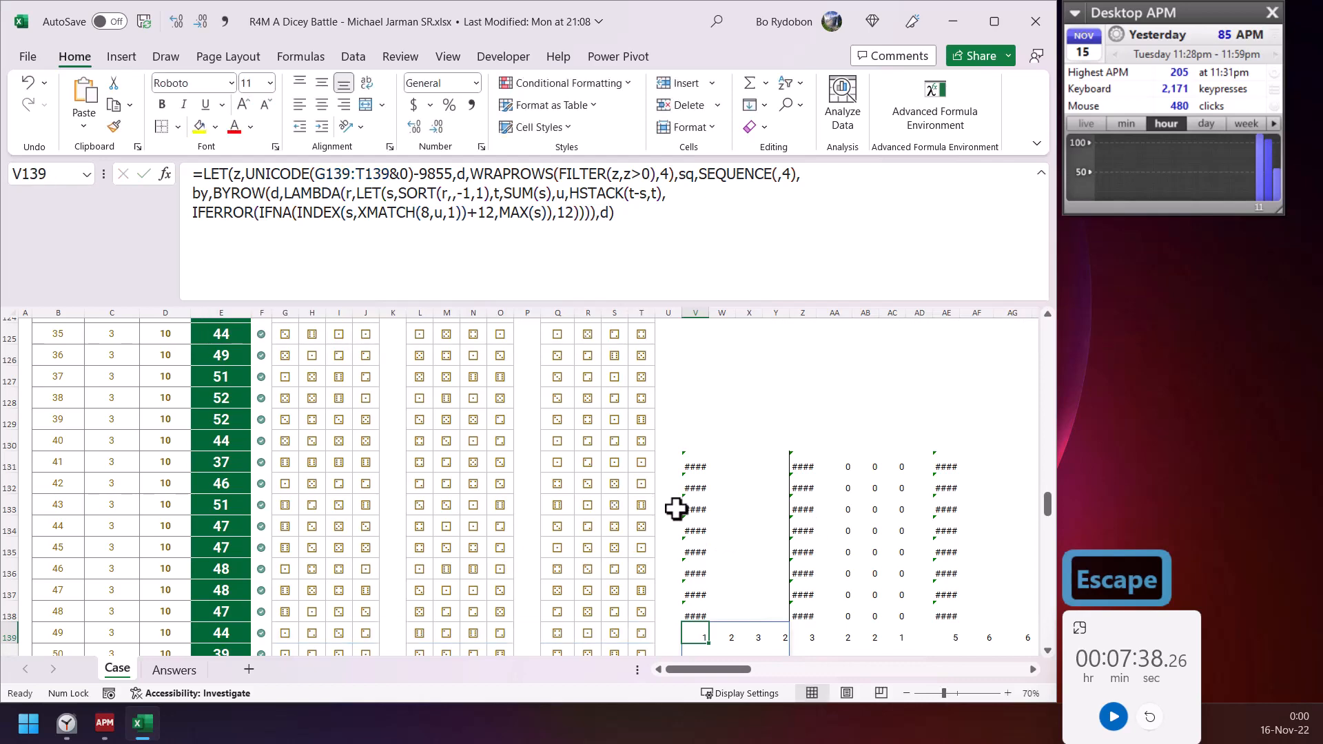
{"action": "scroll", "coordinate": [675, 508], "scroll_direction": "down", "scroll_amount": 2}
{"action": "scroll", "coordinate": [538, 531], "scroll_direction": "down", "scroll_amount": 1}
{"action": "scroll", "coordinate": [537, 531], "scroll_direction": "up", "scroll_amount": 4}
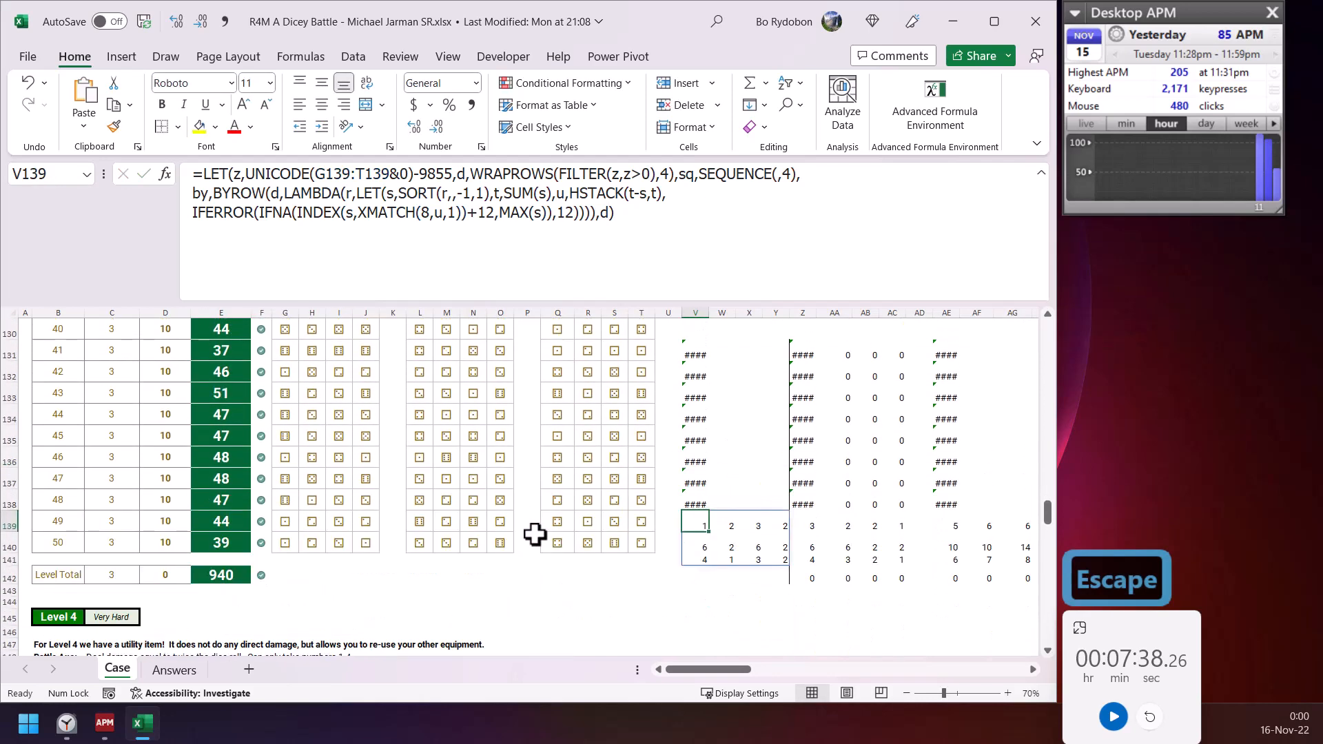
{"action": "scroll", "coordinate": [531, 542], "scroll_direction": "up", "scroll_amount": 3}
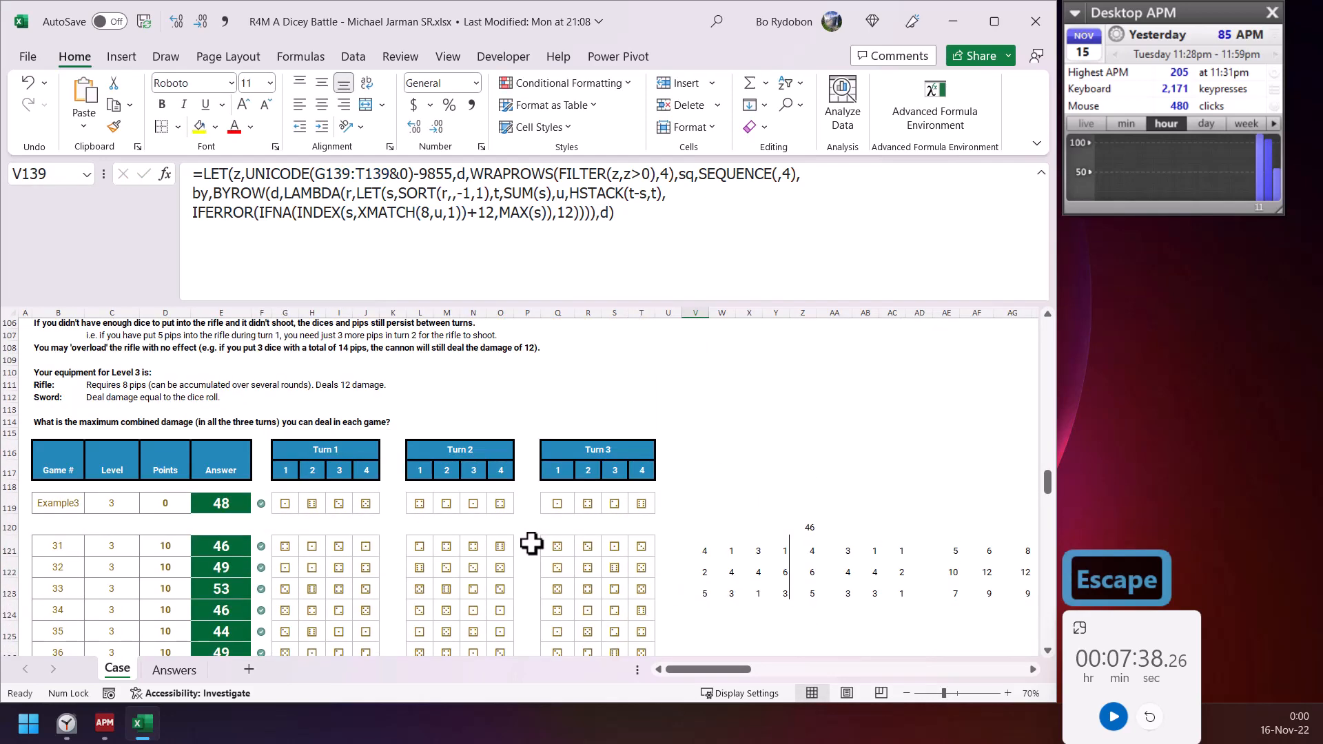
- Copy the Level 4 LET formula text of game 51 from E163 into V163 and commit it
{"action": "scroll", "coordinate": [538, 544], "scroll_direction": "down", "scroll_amount": 8}
{"action": "scroll", "coordinate": [540, 548], "scroll_direction": "down", "scroll_amount": 2}
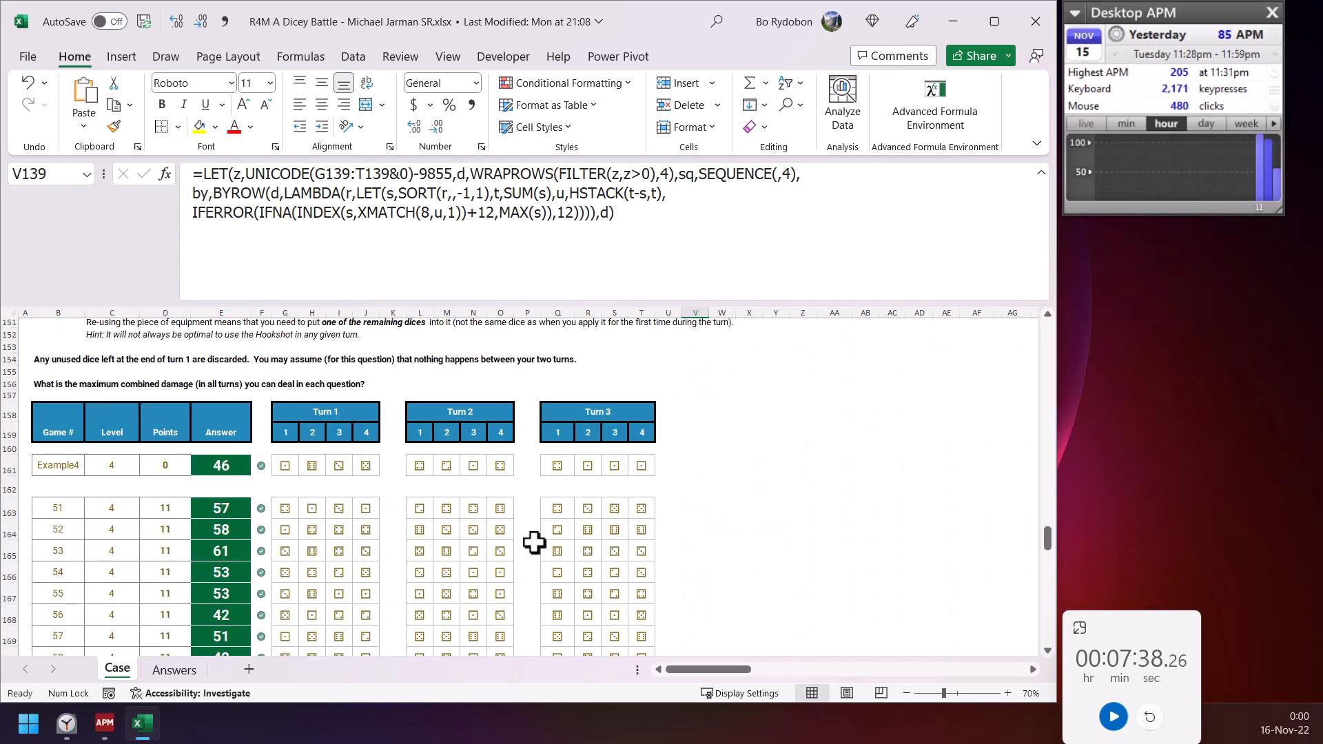
{"action": "left_click", "coordinate": [195, 508]}
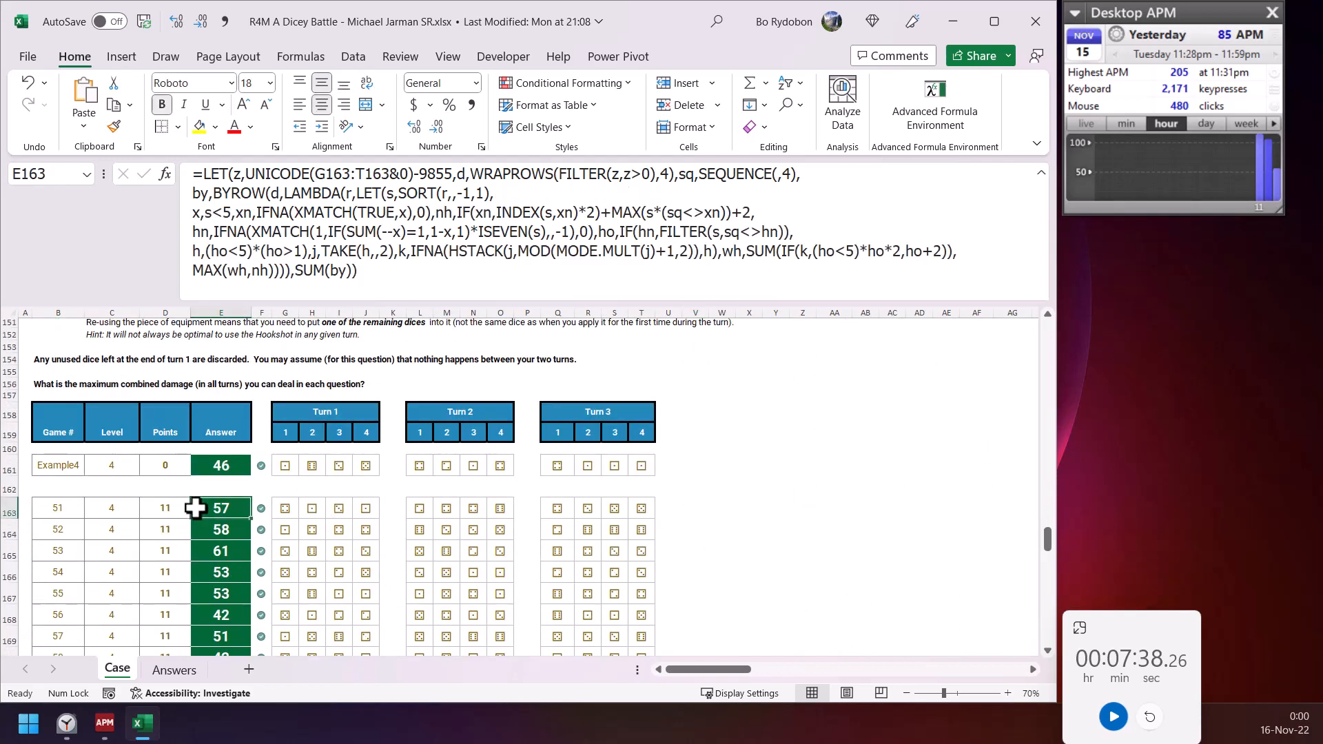
{"action": "left_click_drag", "start_coordinate": [405, 287], "coordinate": [192, 172]}
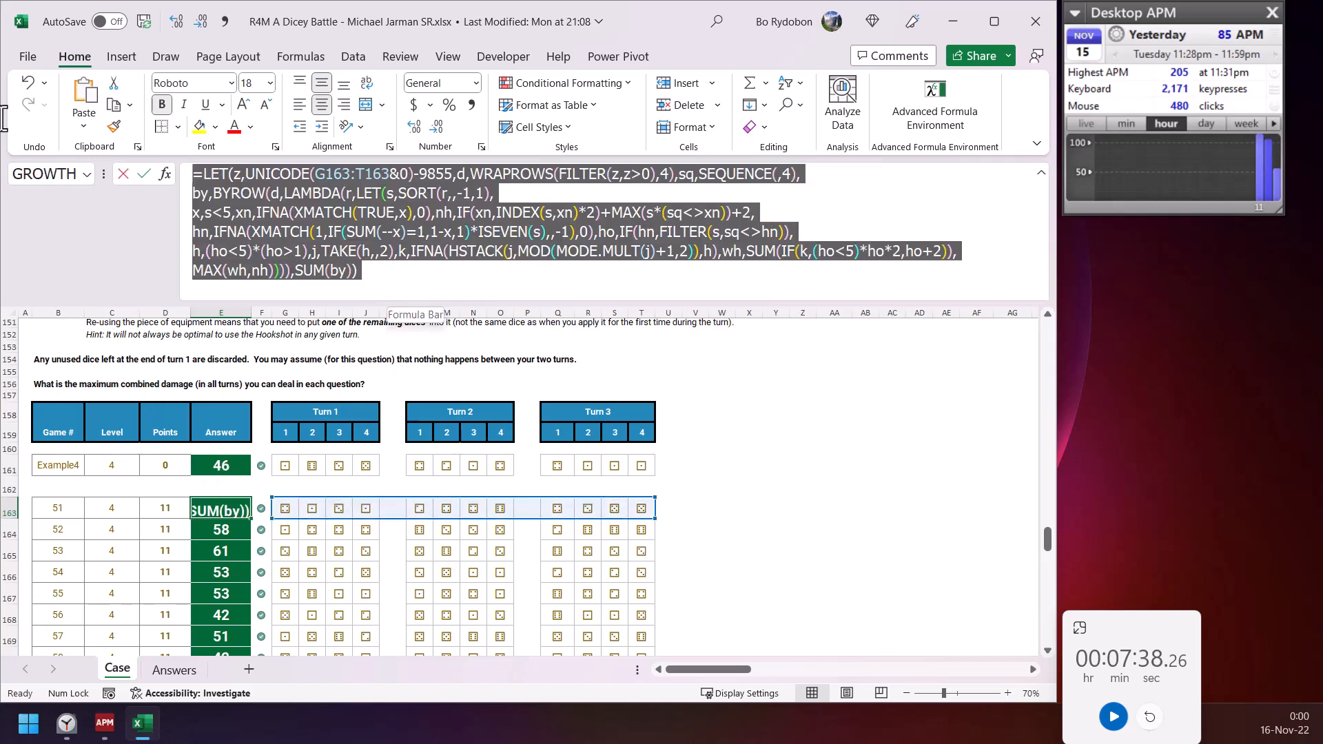
{"action": "key", "text": "ctrl+c"}
{"action": "key", "text": "Escape"}
{"action": "left_click", "coordinate": [696, 508]}
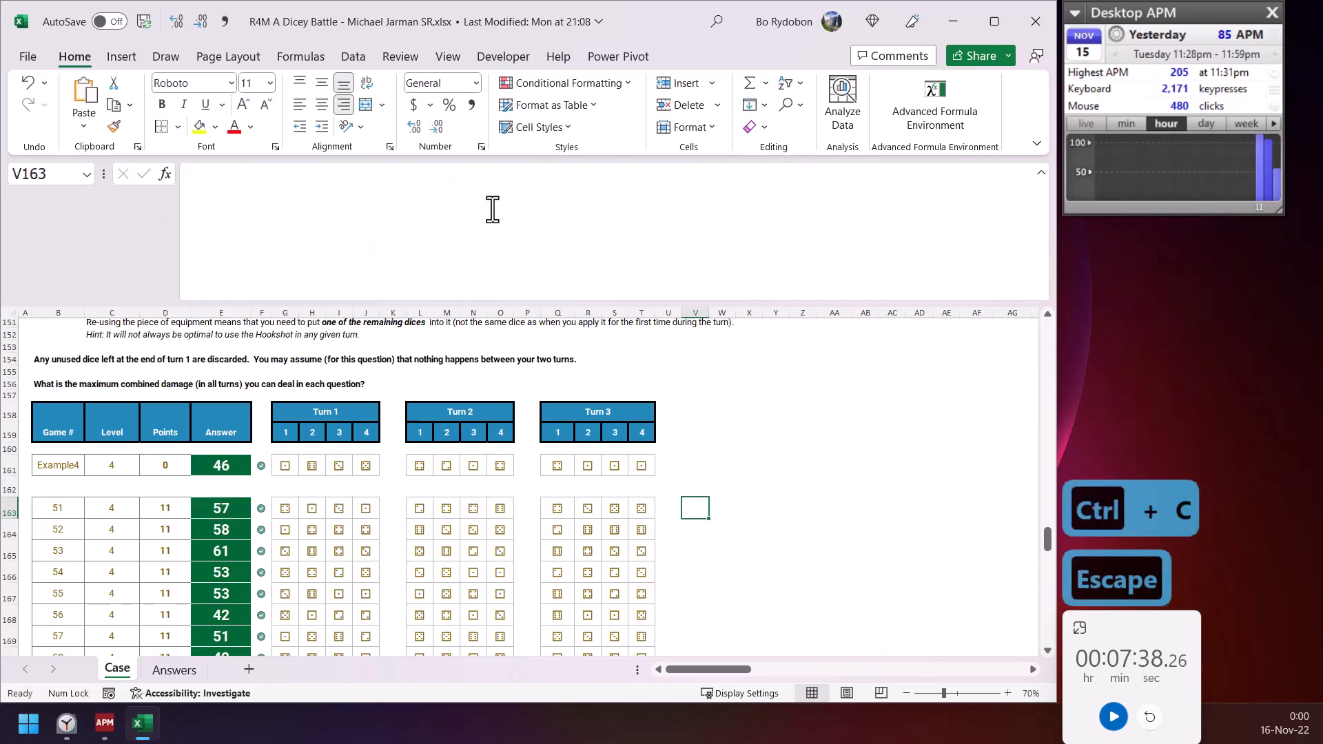
{"action": "left_click", "coordinate": [490, 207]}
{"action": "key", "text": "ctrl+v"}
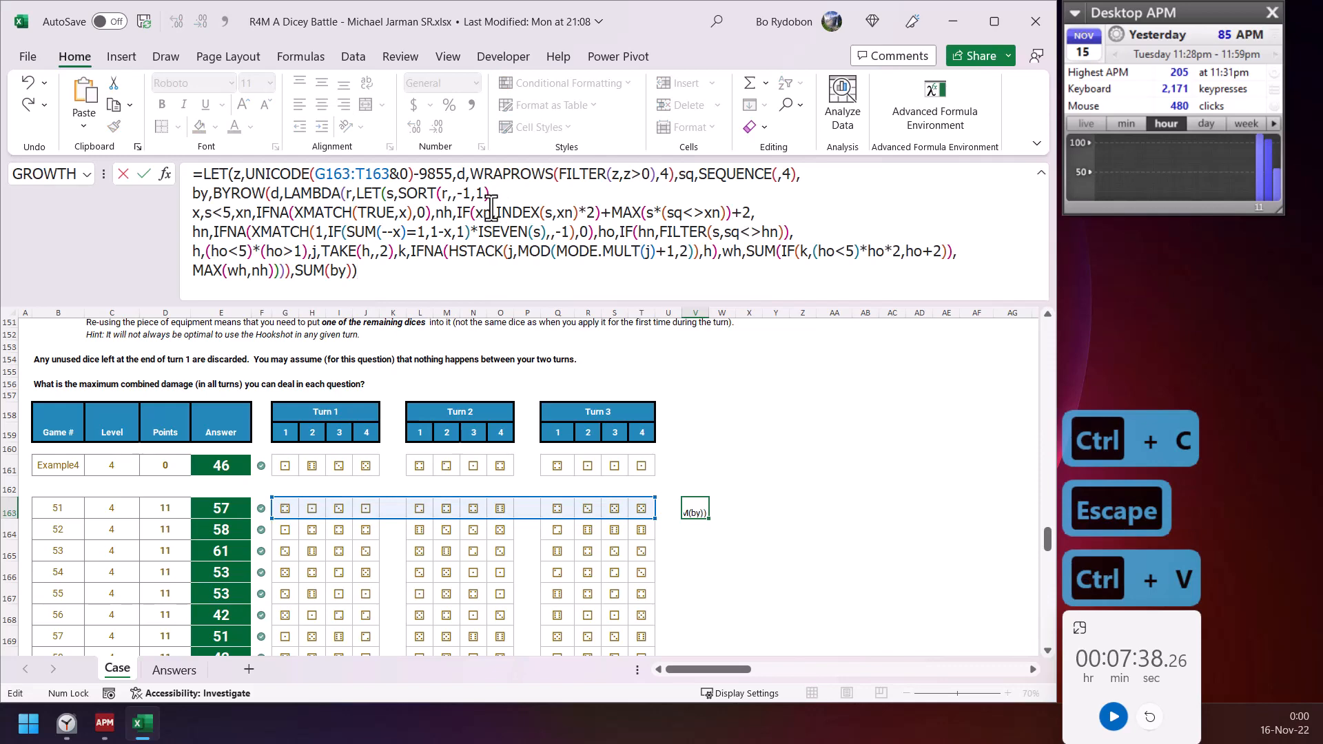
{"action": "double_click", "coordinate": [314, 271]}
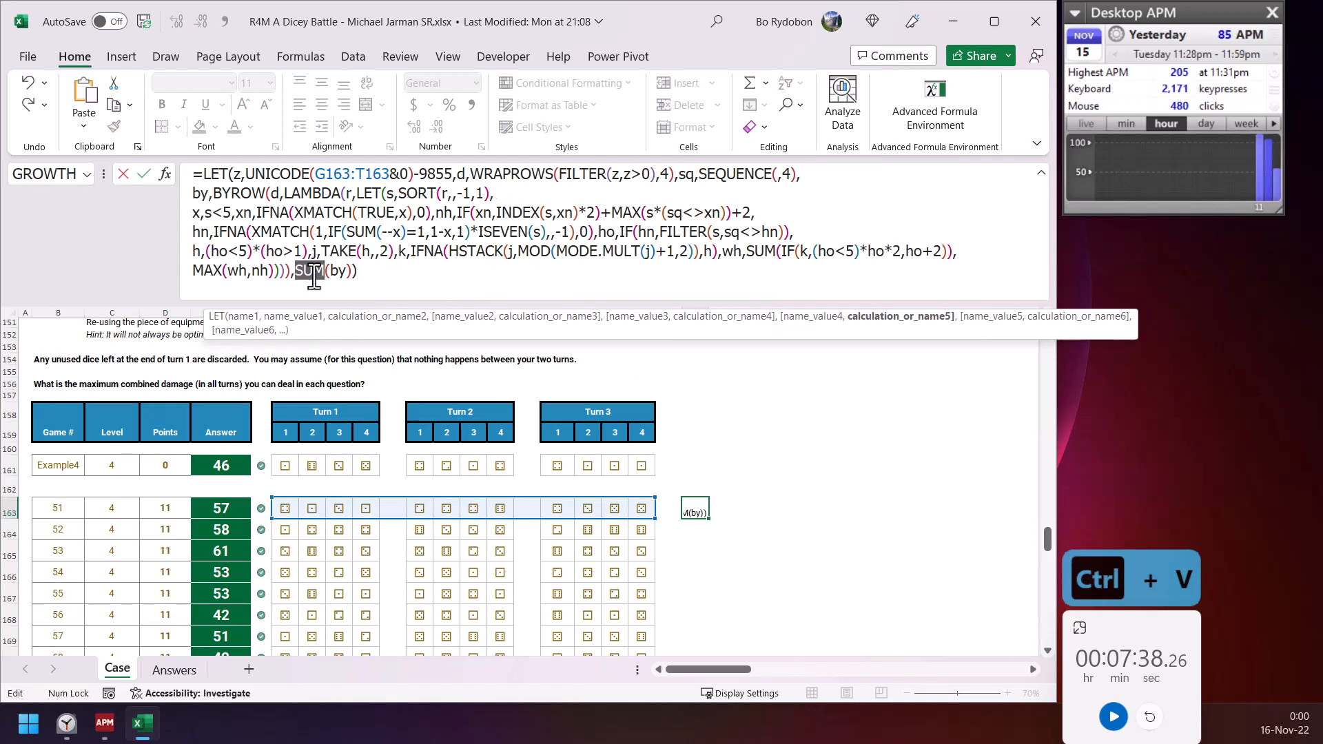
{"action": "key", "text": "Return"}
{"action": "key", "text": "Up"}
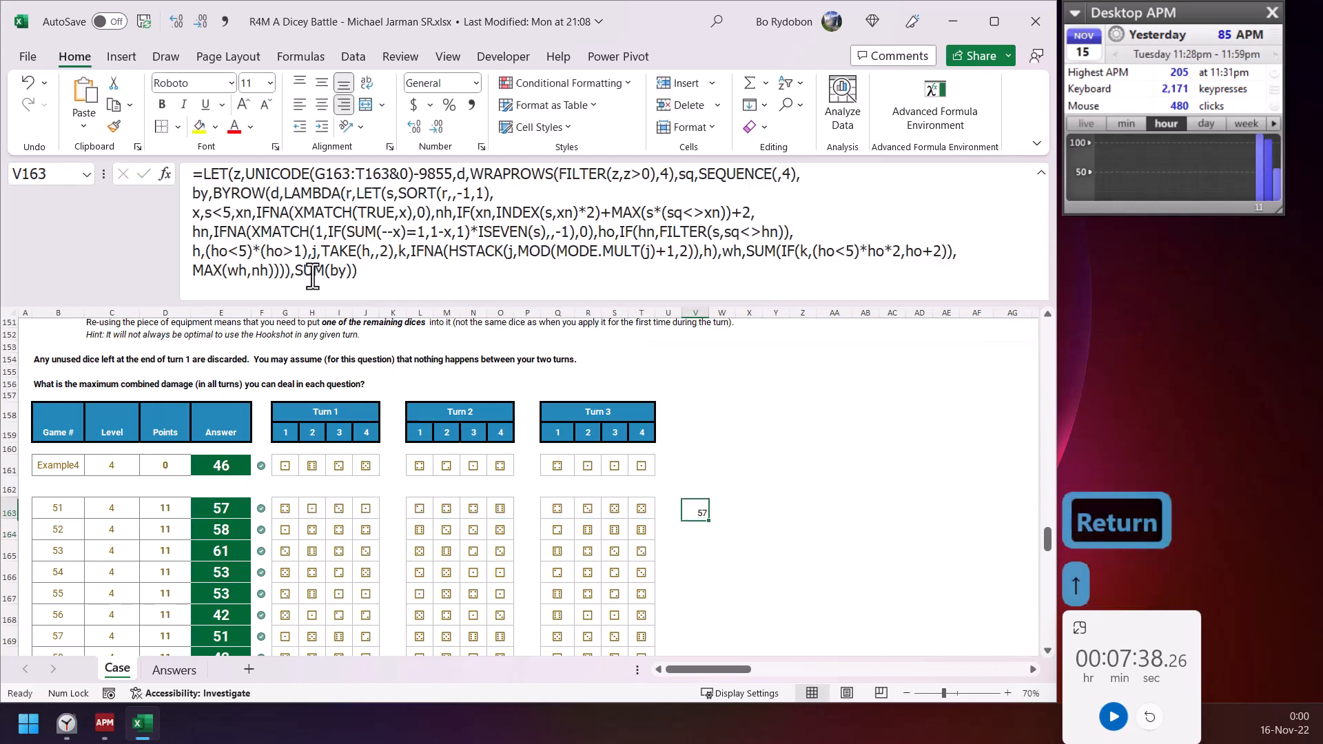
- Remove the SUM function around by at the end of V163's formula to return each turn's damage separately
{"action": "double_click", "coordinate": [313, 271]}
{"action": "key", "text": "Delete"}
{"action": "key", "text": "Return"}
{"action": "key", "text": "Up"}
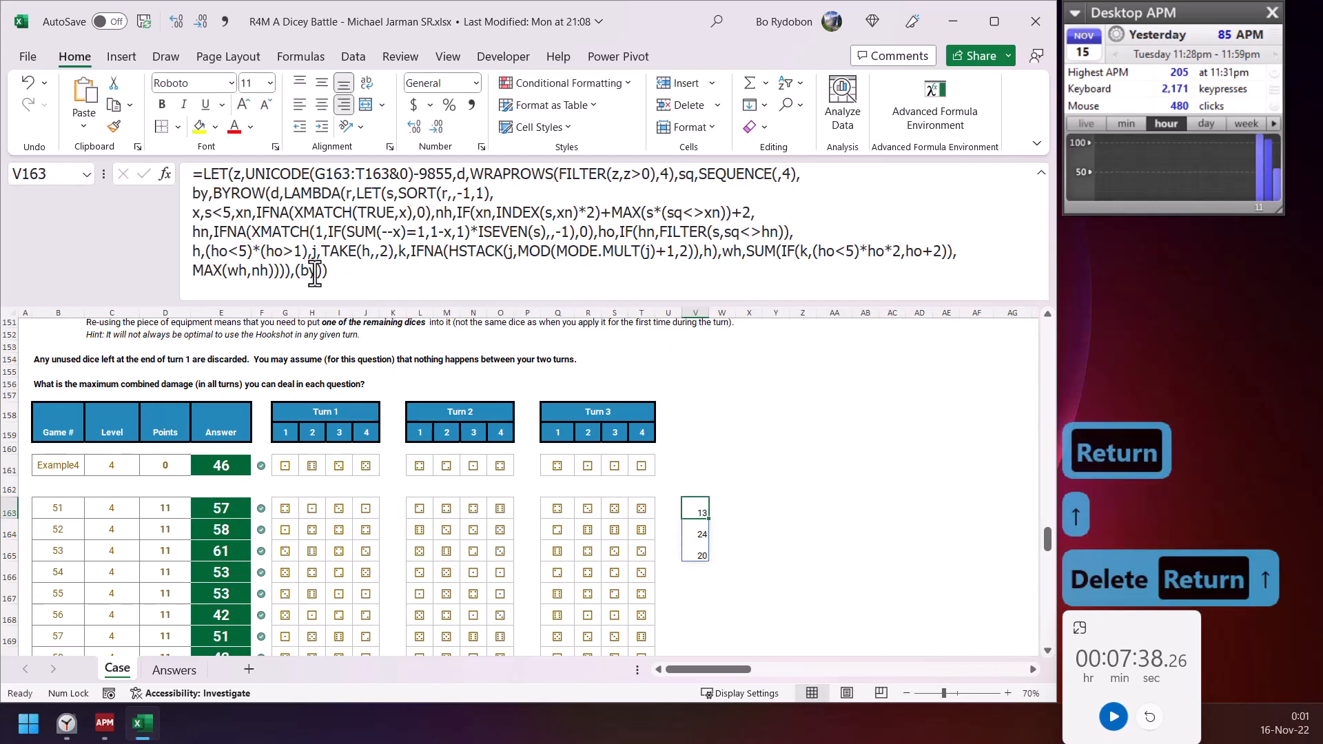
- Wrap the final by in V163's formula in TOROW to lay the turn results out in one row
{"action": "left_click", "coordinate": [302, 271]}
{"action": "type", "text": "tor"}
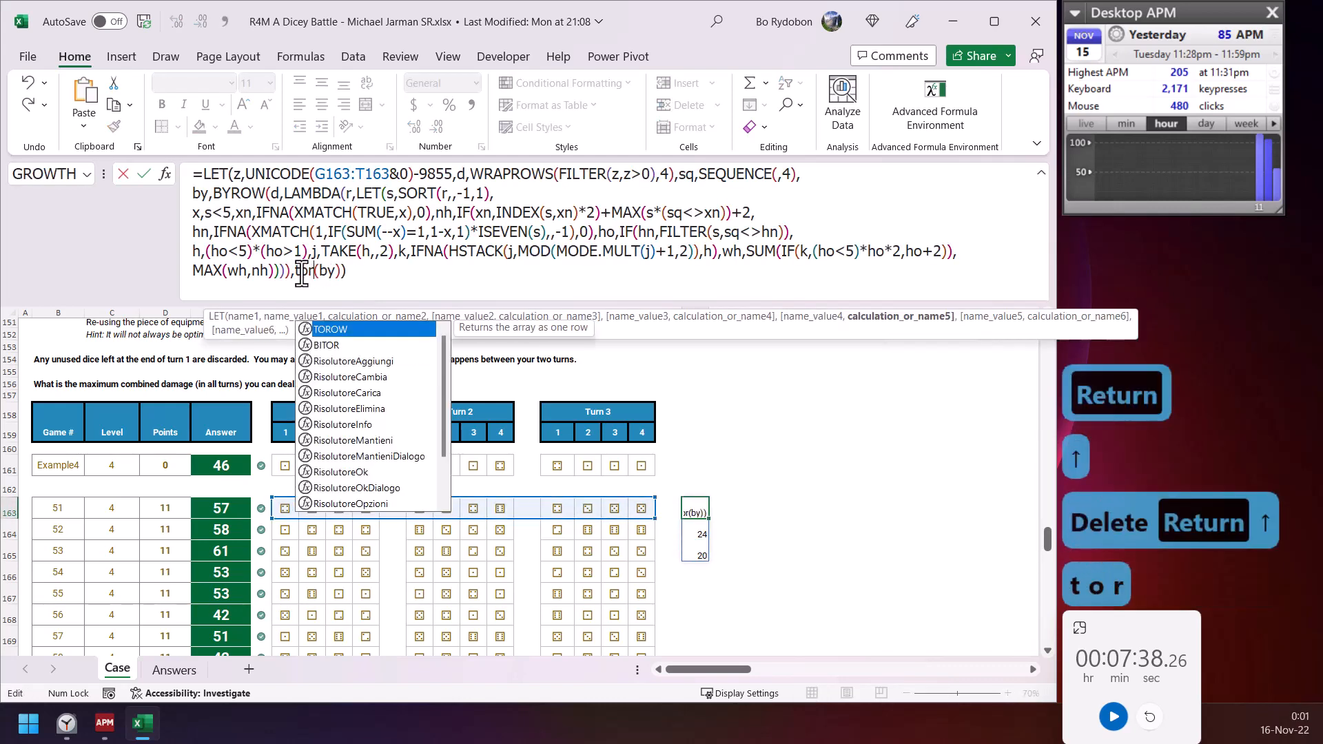
{"action": "type", "text": "ow"}
{"action": "key", "text": "Tab"}
{"action": "key", "text": "Return"}
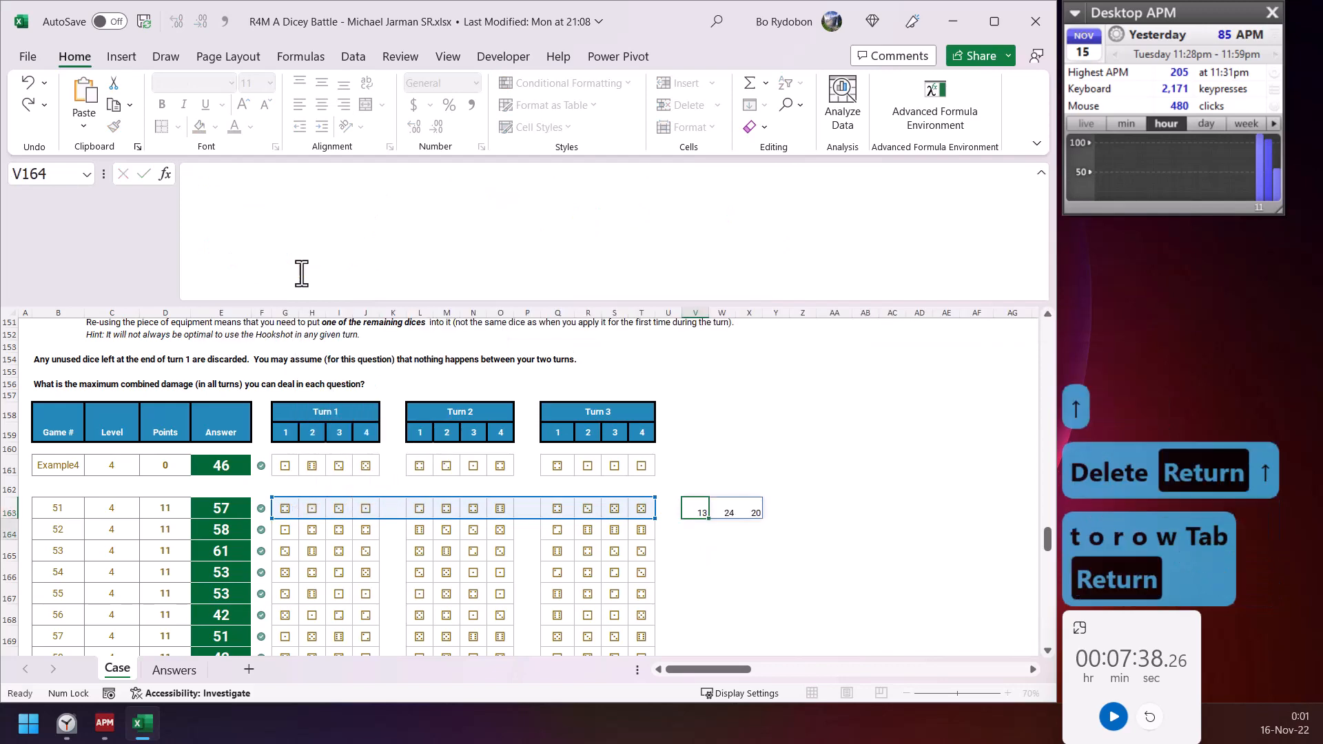
{"action": "key", "text": "Up"}
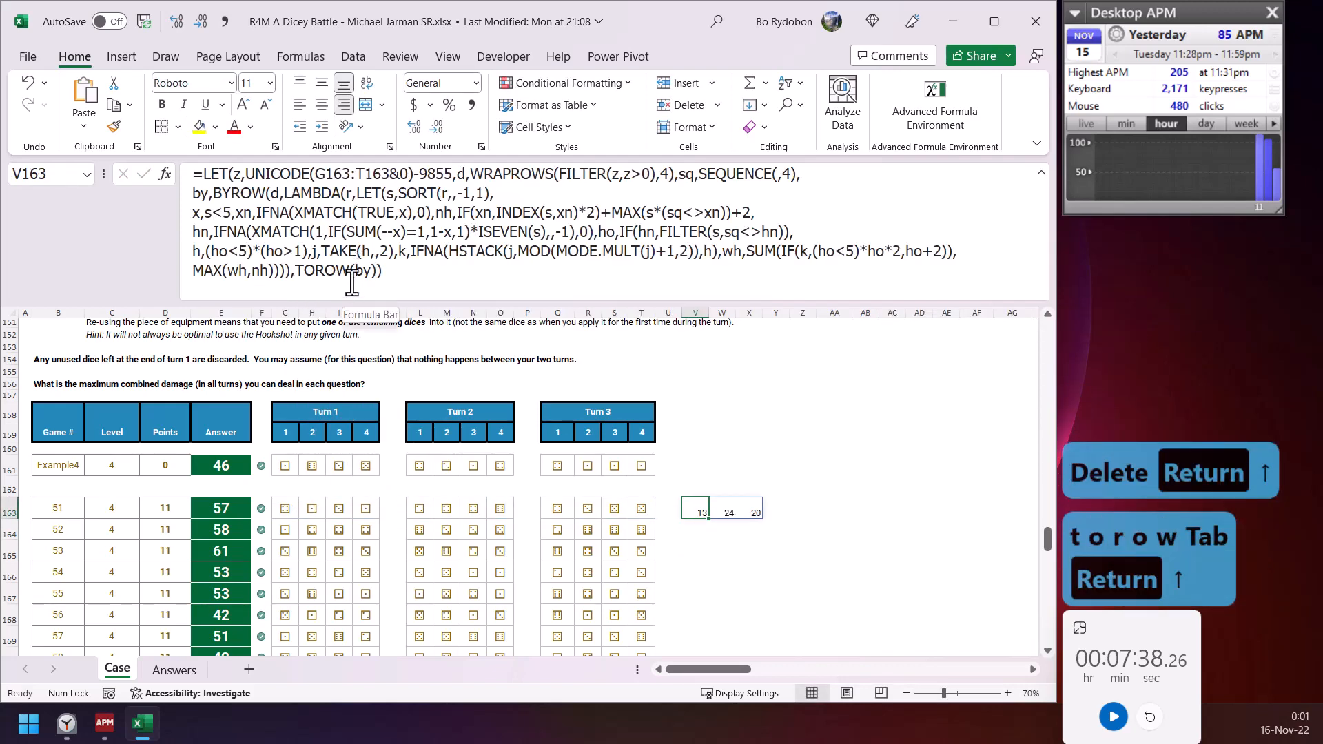
- Examine how x and xn are defined in V163's formula against the Level 4 equipment rules
{"action": "left_click", "coordinate": [407, 213]}
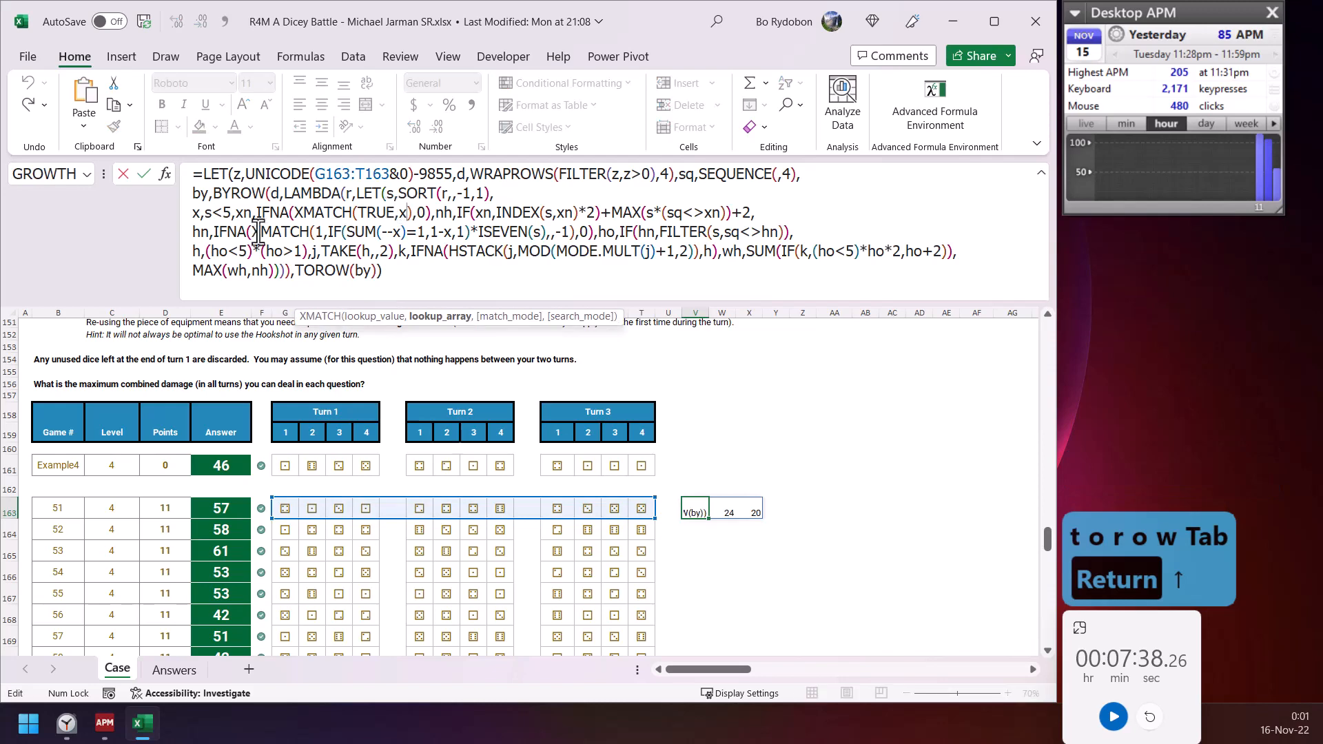
{"action": "left_click", "coordinate": [230, 213]}
{"action": "left_click", "coordinate": [246, 215]}
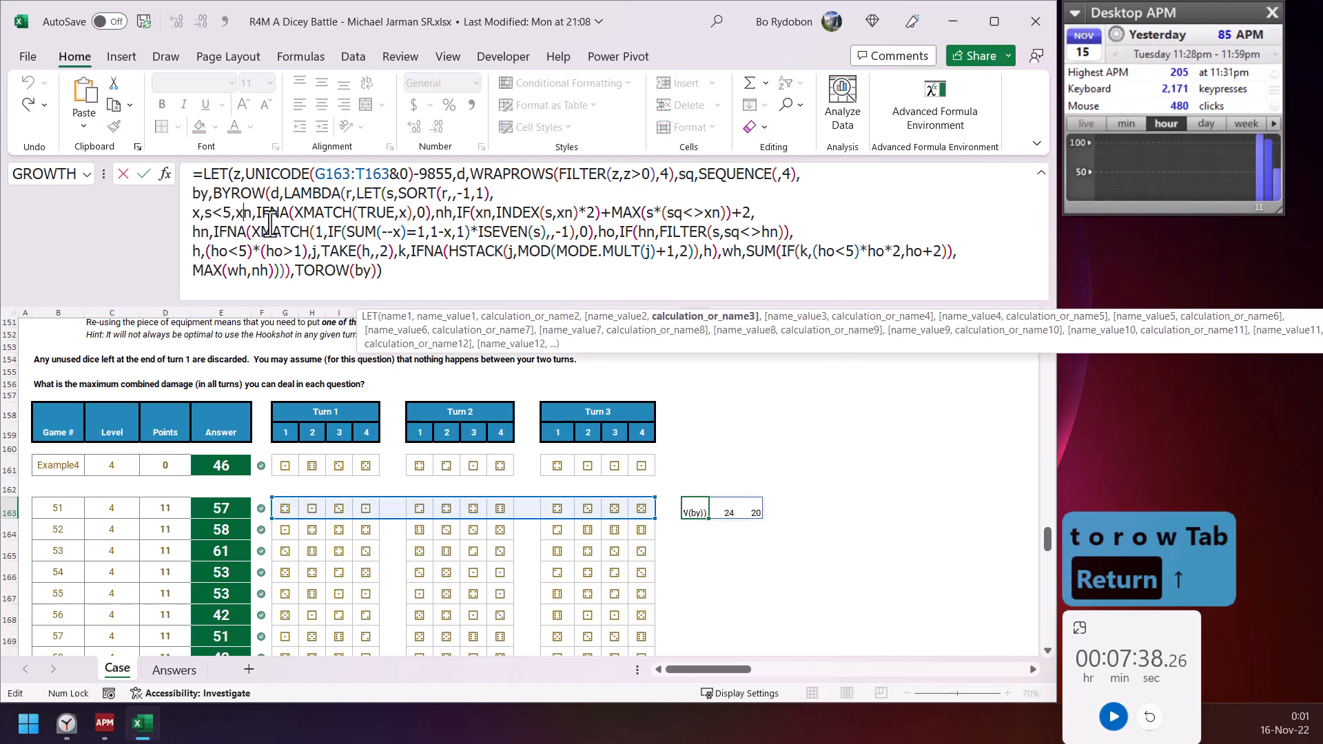
{"action": "left_click", "coordinate": [197, 212]}
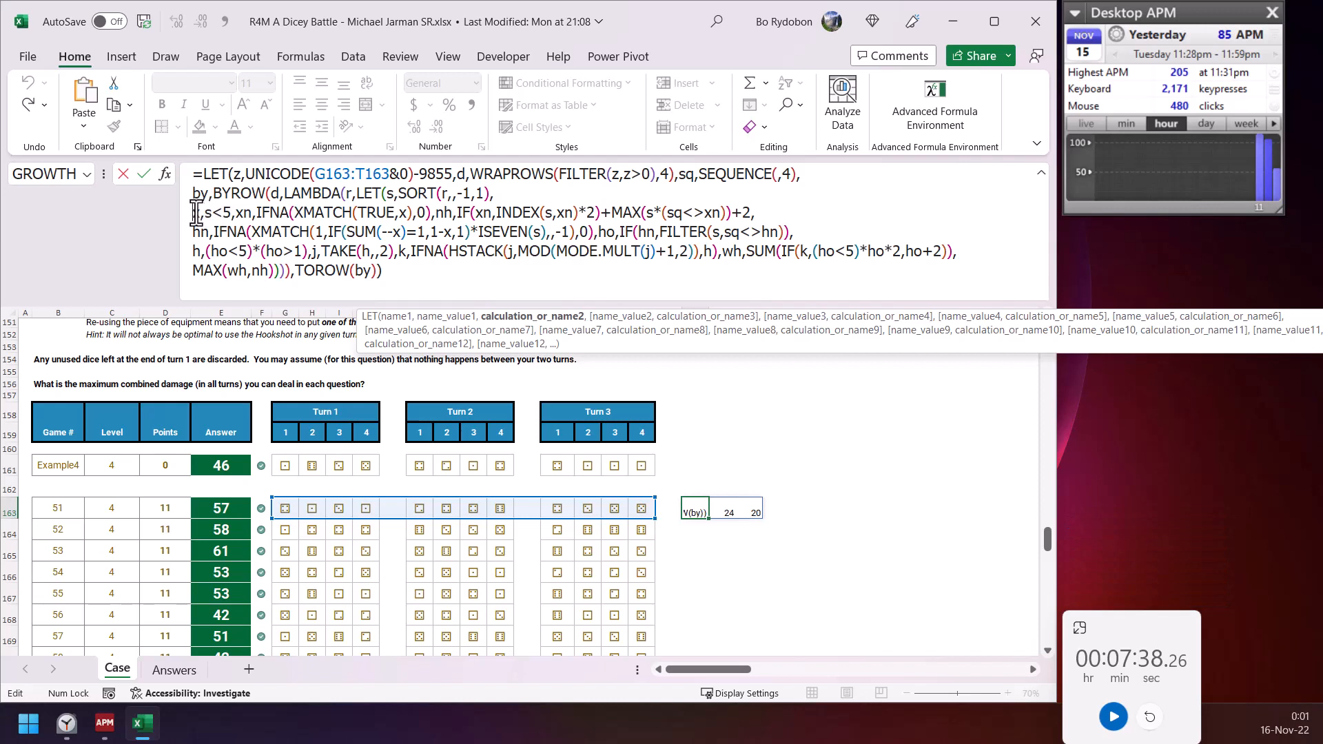
{"action": "left_click_drag", "start_coordinate": [208, 213], "coordinate": [234, 213]}
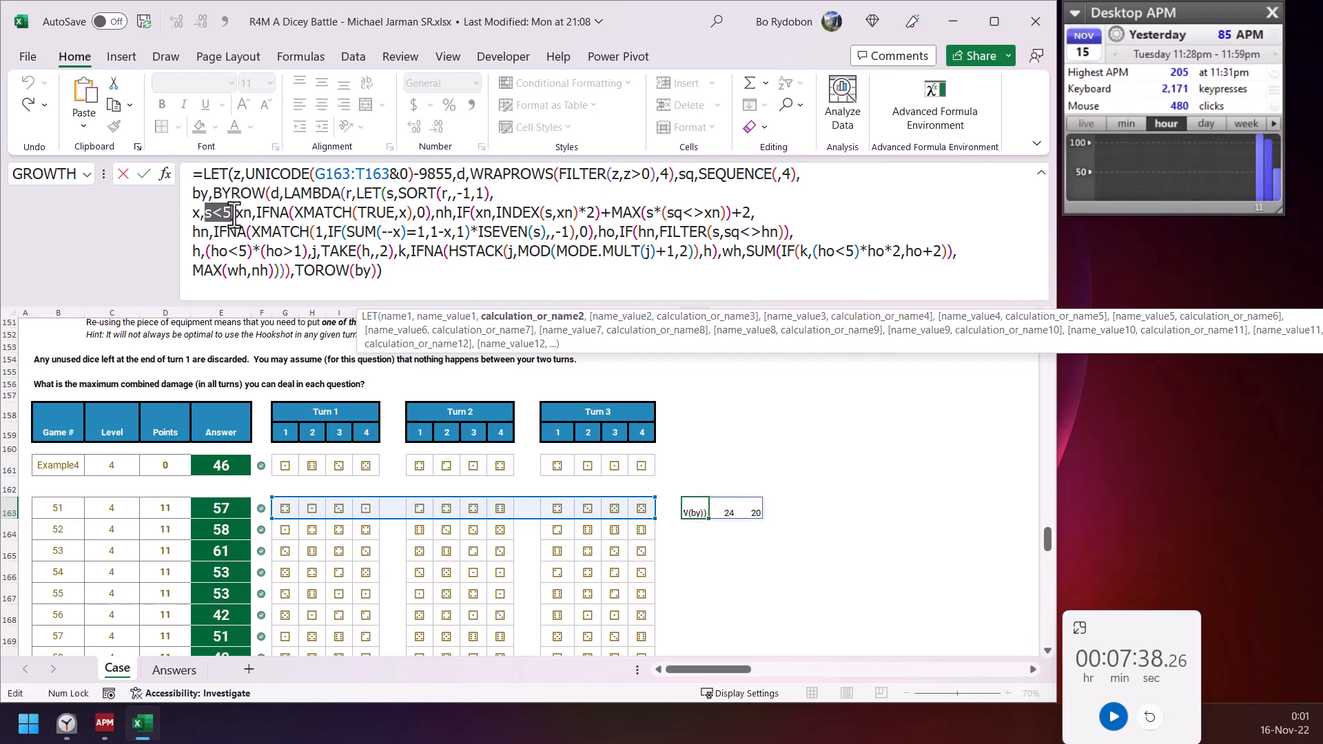
{"action": "left_click", "coordinate": [275, 213]}
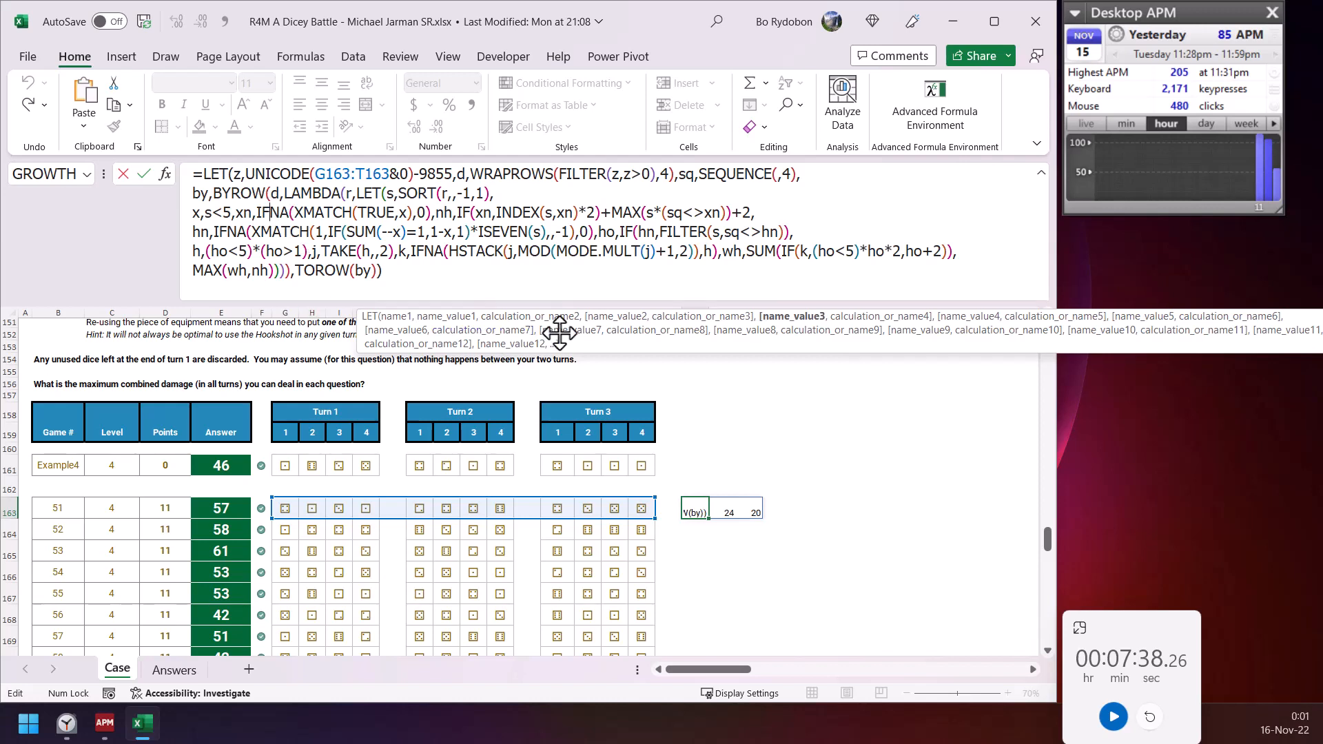
{"action": "left_click", "coordinate": [792, 316]}
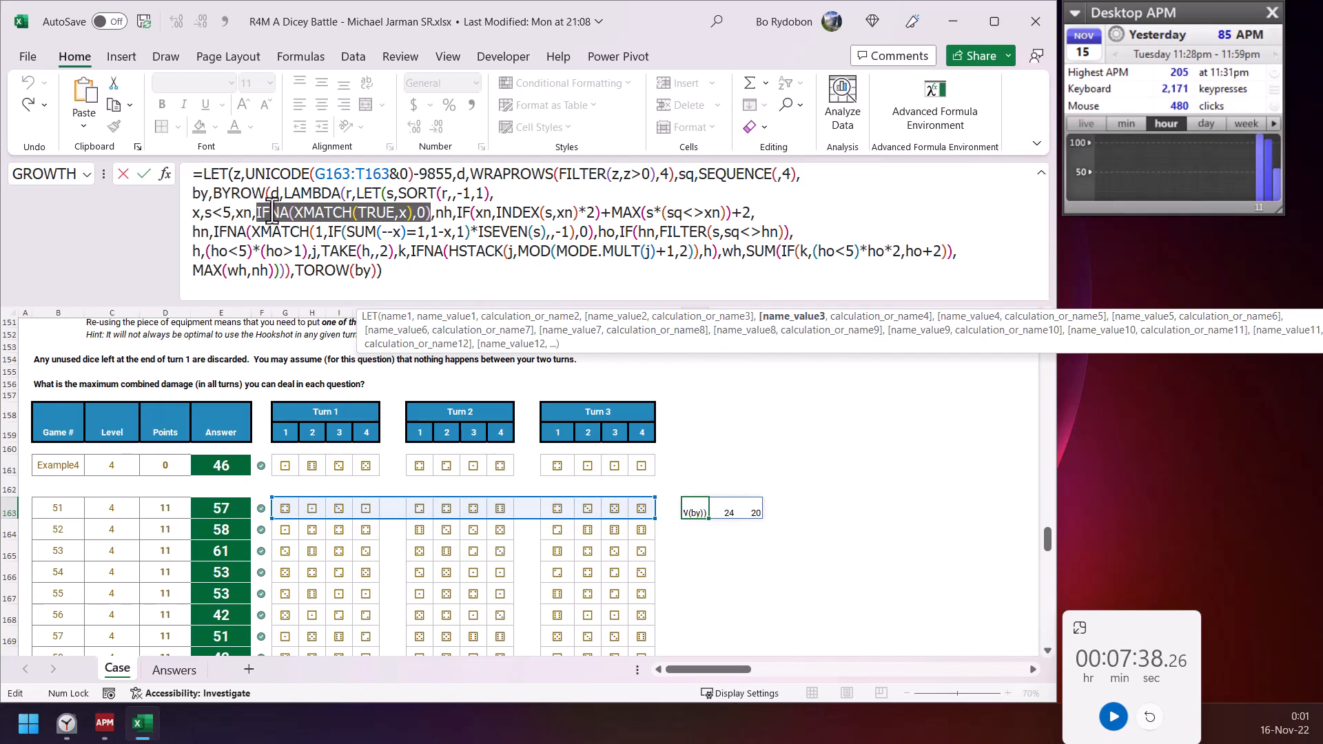
{"action": "scroll", "coordinate": [269, 487], "scroll_direction": "up", "scroll_amount": 4}
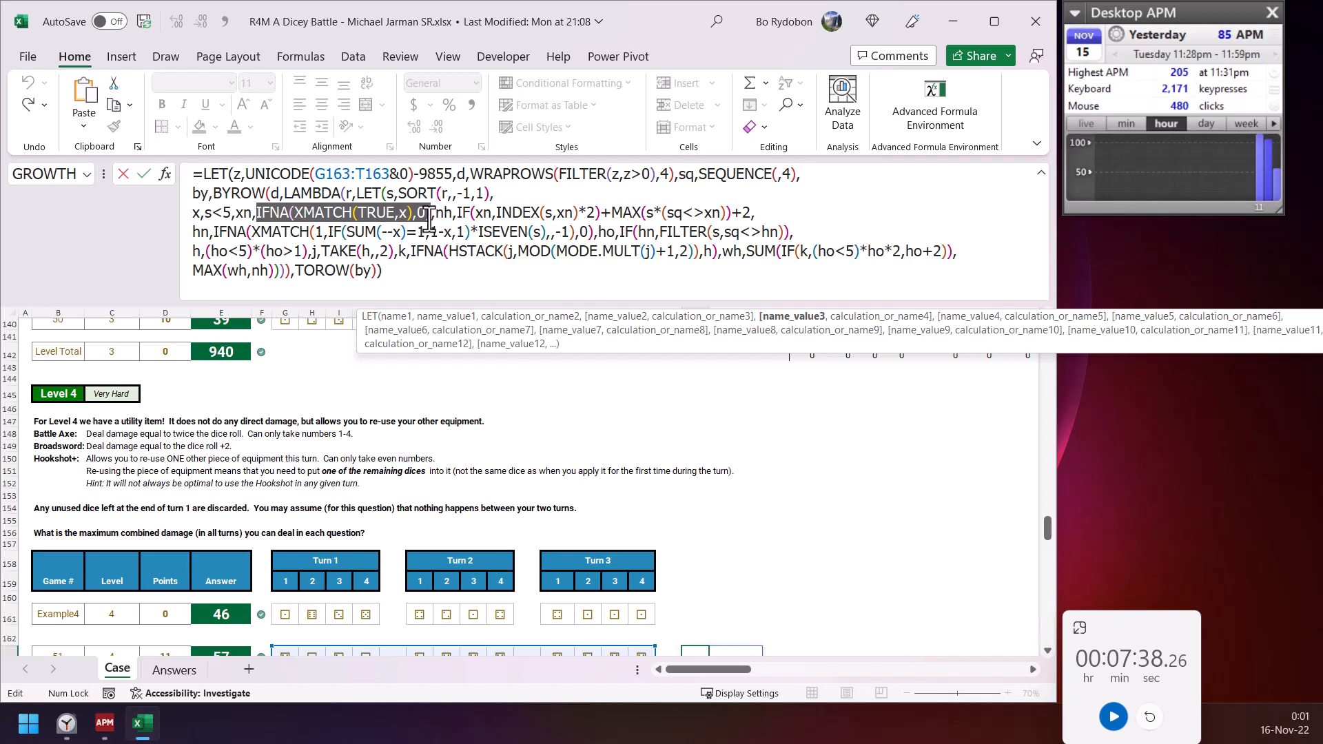
{"action": "left_click", "coordinate": [274, 209]}
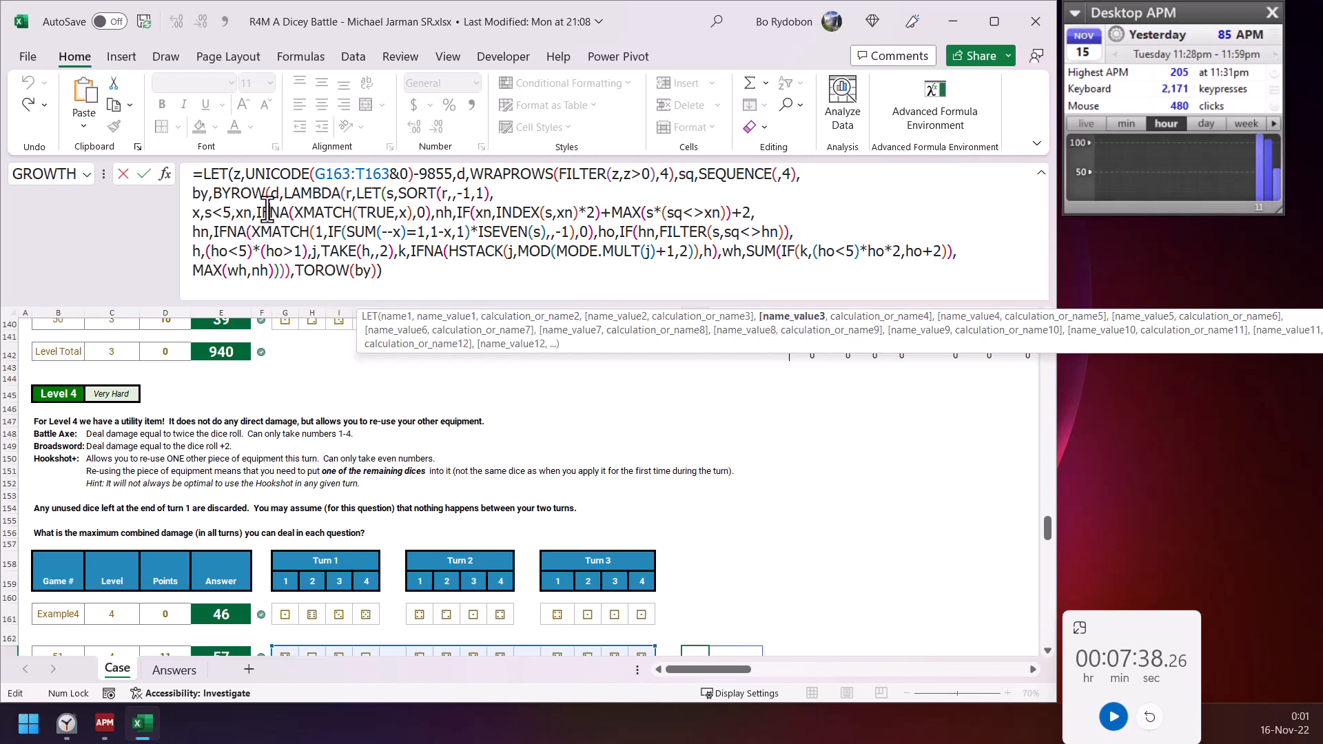
{"action": "left_click", "coordinate": [798, 317]}
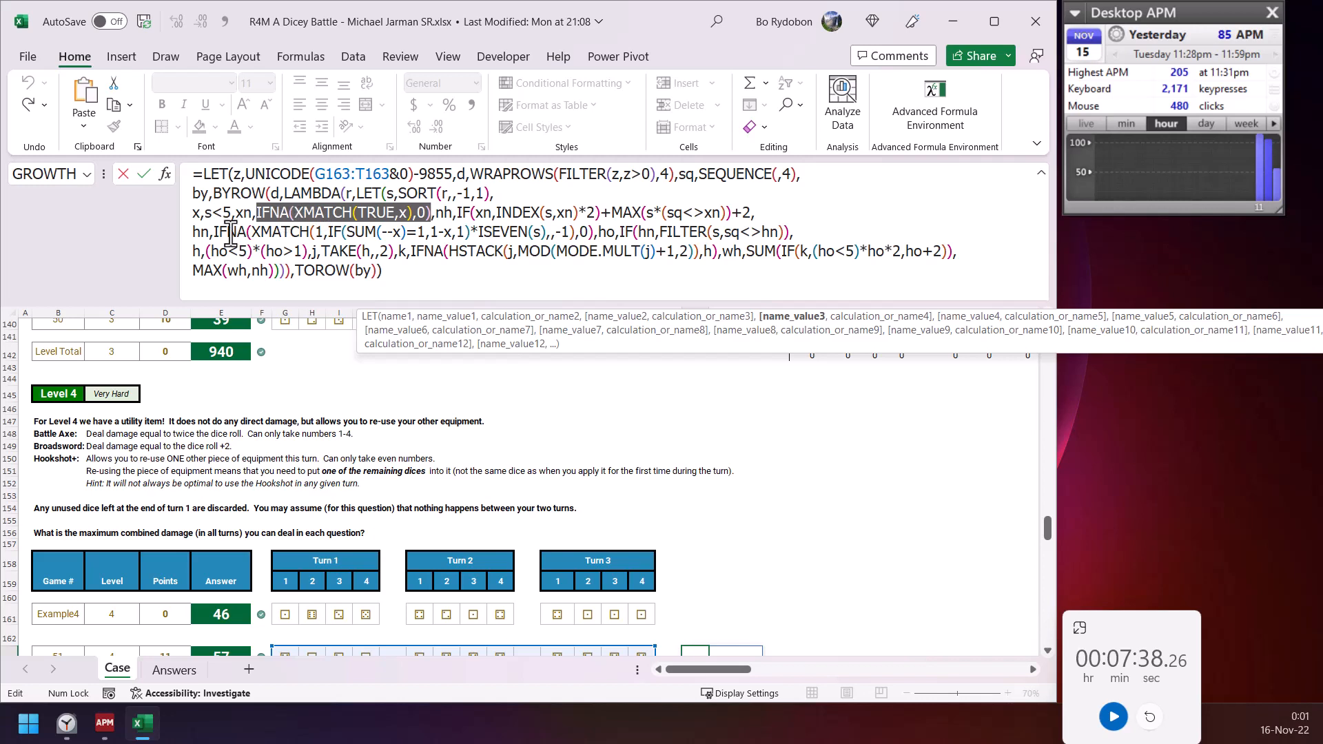
- Examine the nh expression in V163's formula, including its INDEX and MAX parts
{"action": "left_click", "coordinate": [371, 211]}
{"action": "left_click", "coordinate": [502, 211]}
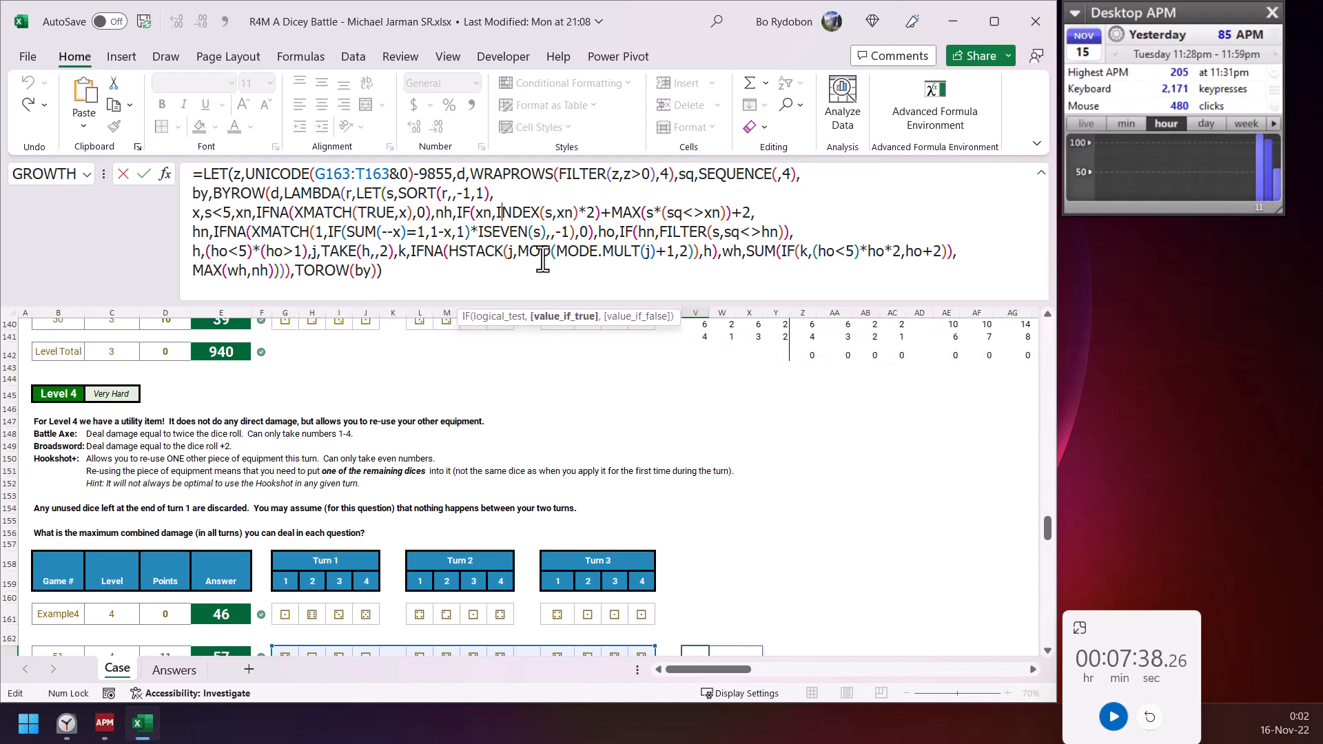
{"action": "left_click", "coordinate": [564, 316]}
{"action": "left_click", "coordinate": [598, 213]}
{"action": "left_click_drag", "start_coordinate": [609, 213], "coordinate": [727, 213]}
{"action": "left_click", "coordinate": [686, 213]}
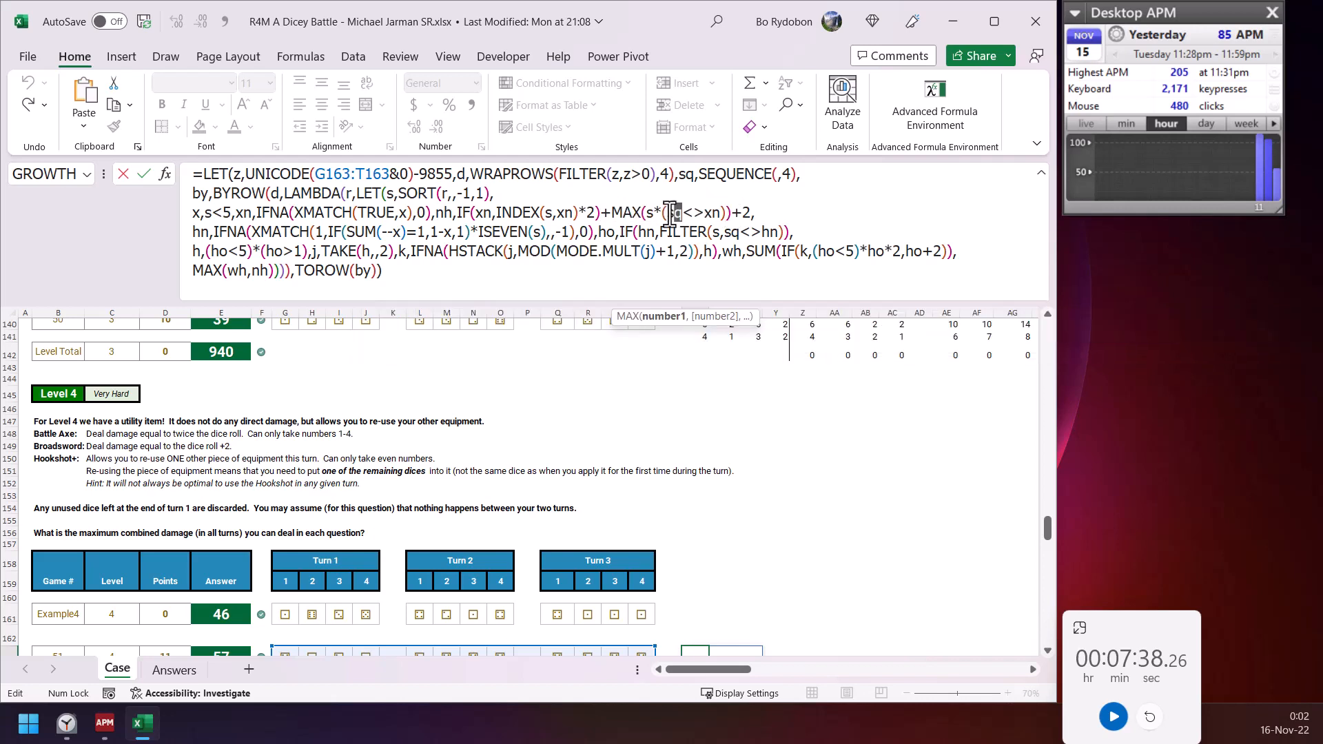
{"action": "left_click_drag", "start_coordinate": [703, 214], "coordinate": [460, 214]}
{"action": "left_click", "coordinate": [666, 211]}
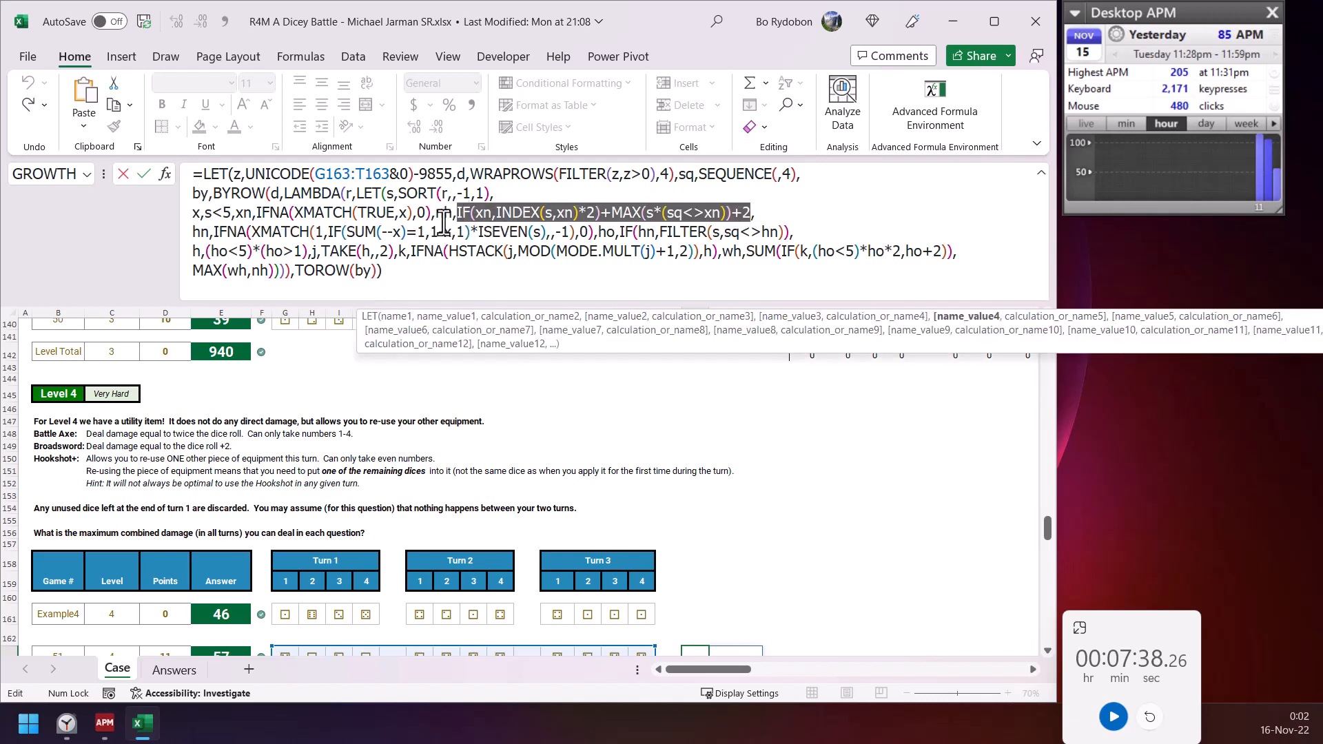
- Examine the hn expression in V163's formula, including its SUM(--x)=1 test, the 1-x and 1 branches, and ISEVEN(s)
{"action": "left_click", "coordinate": [204, 231]}
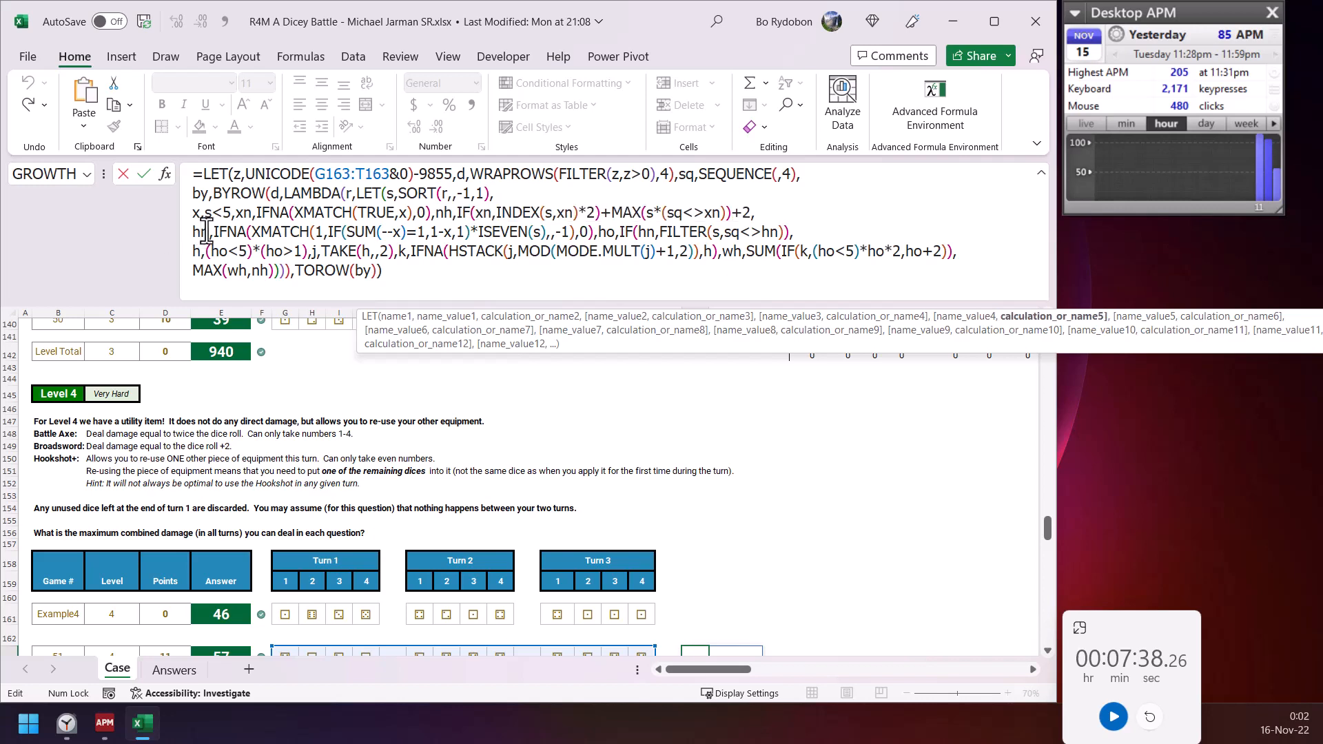
{"action": "left_click", "coordinate": [357, 232]}
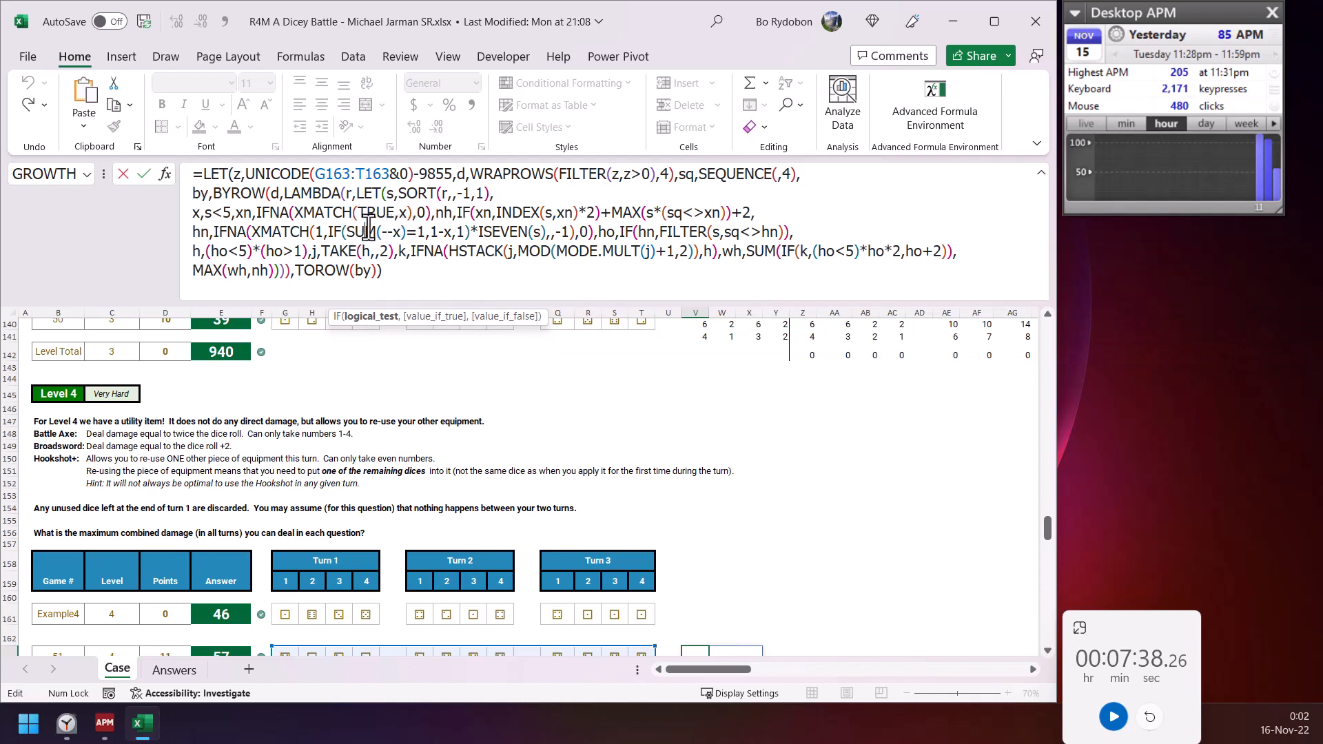
{"action": "left_click", "coordinate": [361, 316]}
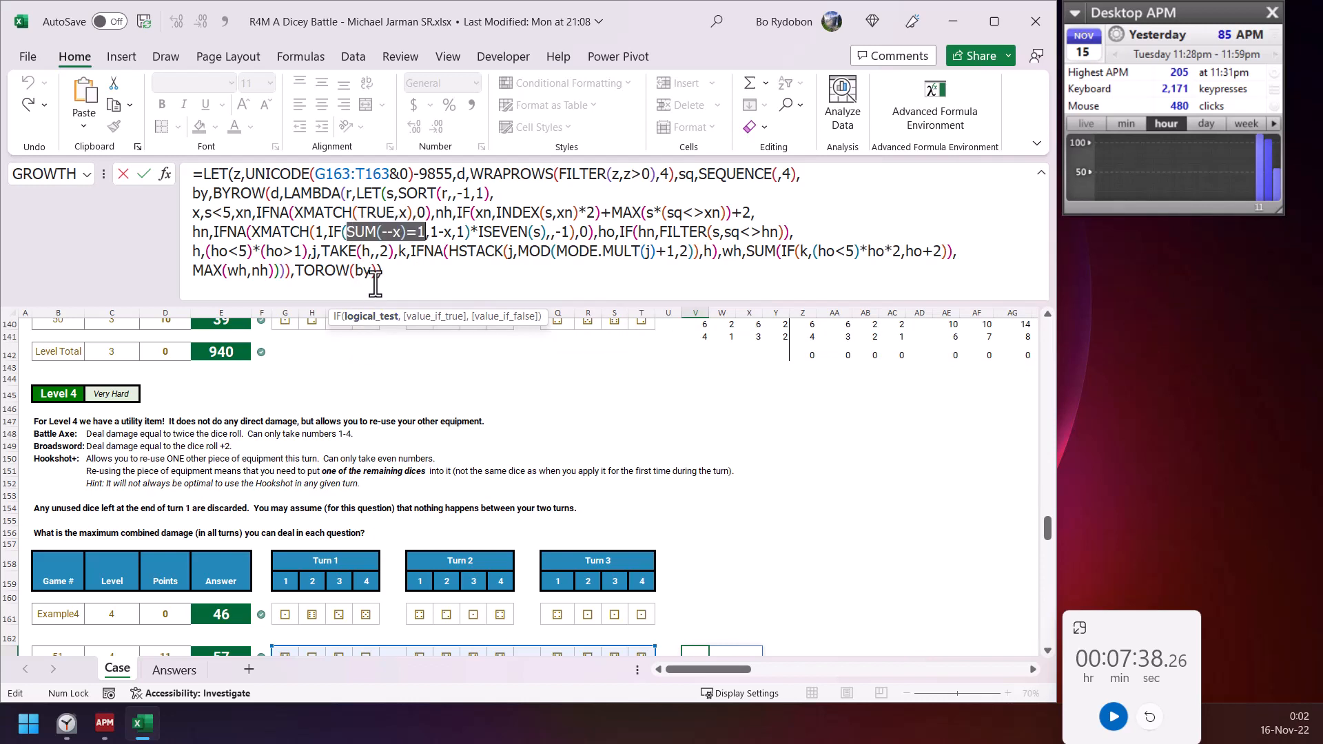
{"action": "left_click", "coordinate": [398, 233]}
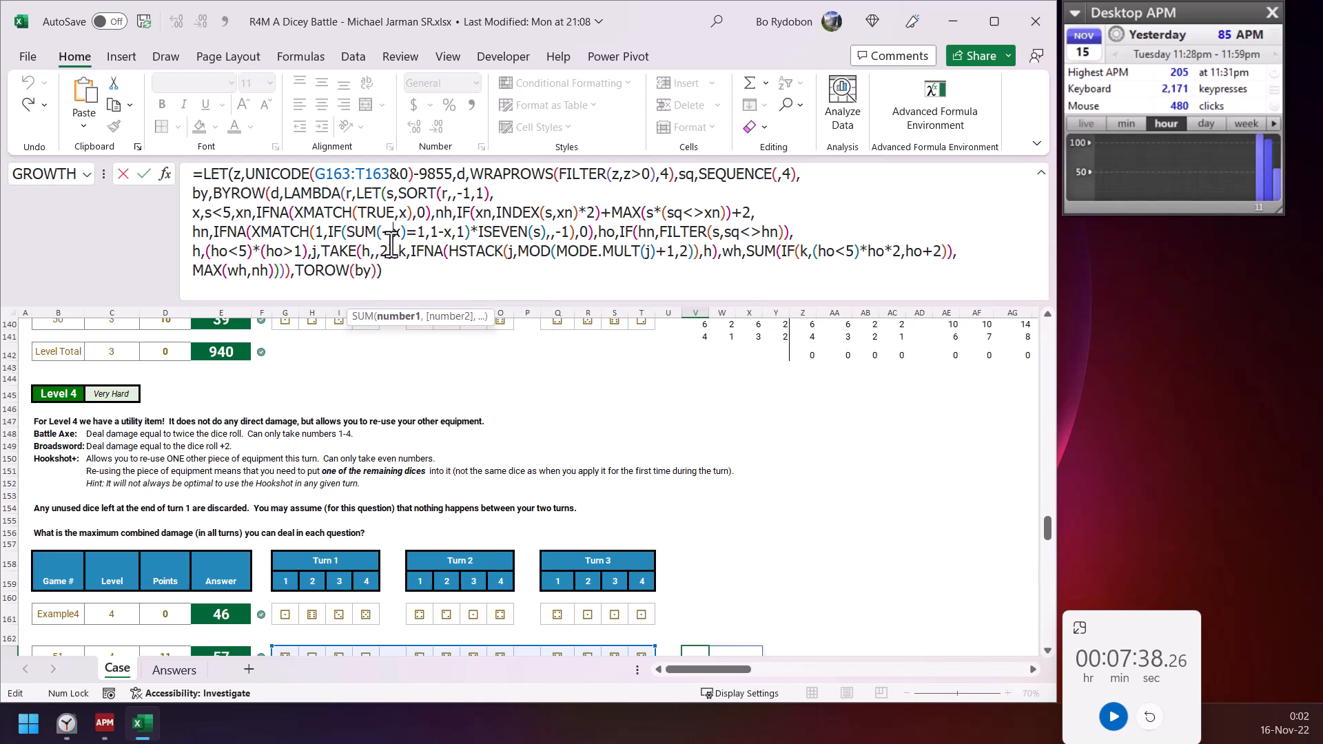
{"action": "left_click_drag", "start_coordinate": [424, 234], "coordinate": [358, 238]}
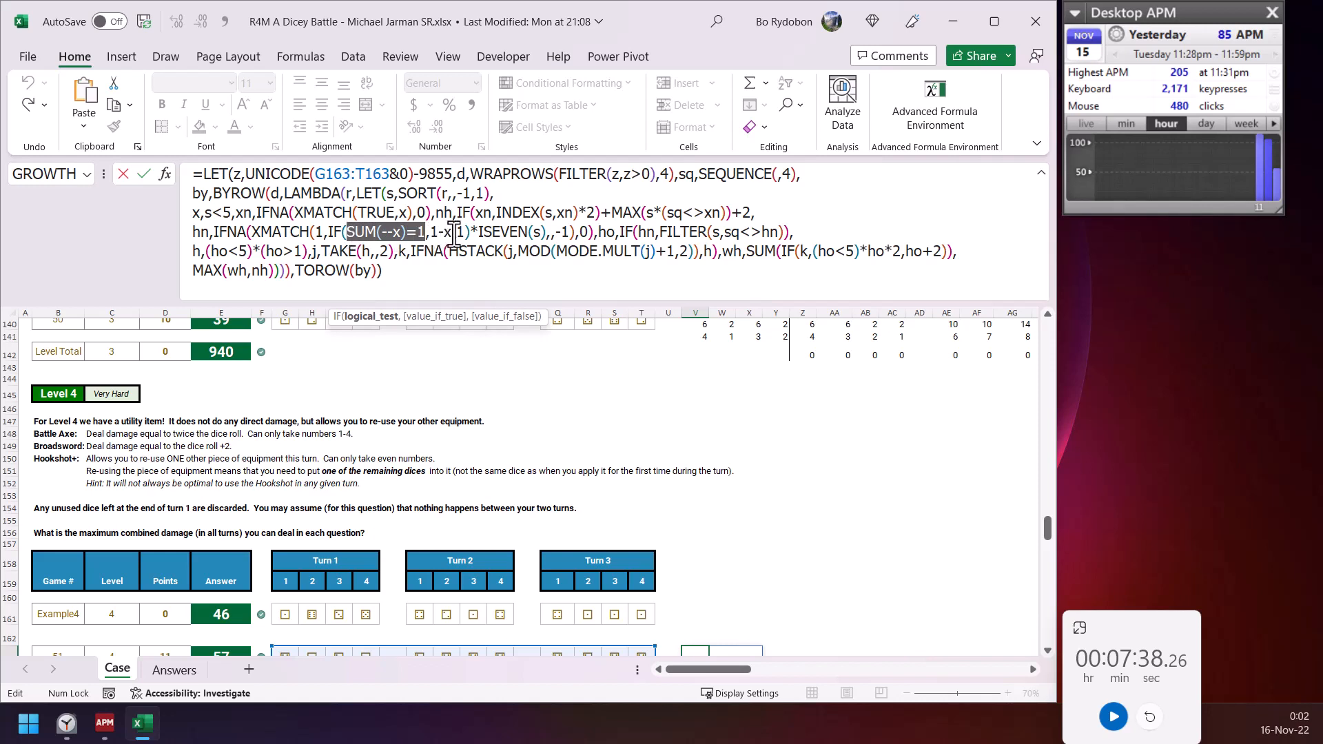
{"action": "left_click_drag", "start_coordinate": [454, 233], "coordinate": [440, 235]}
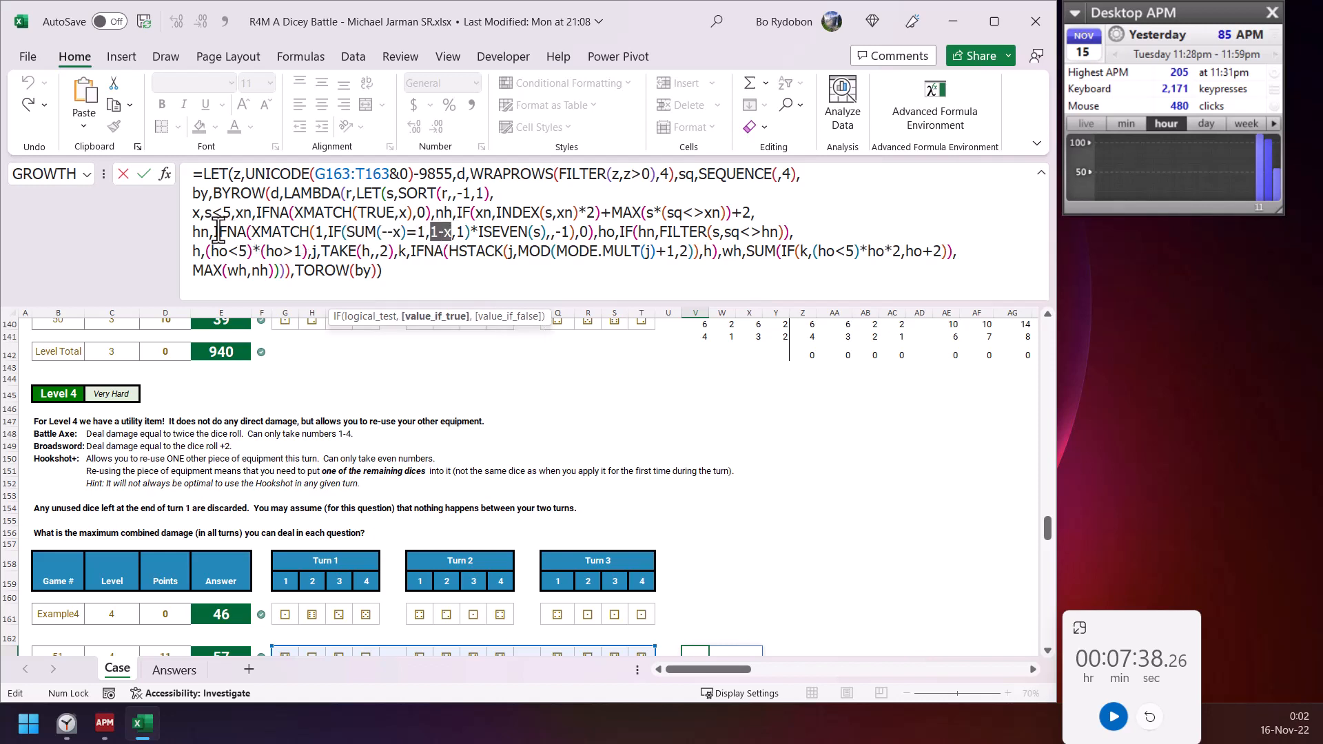
{"action": "left_click", "coordinate": [454, 233]}
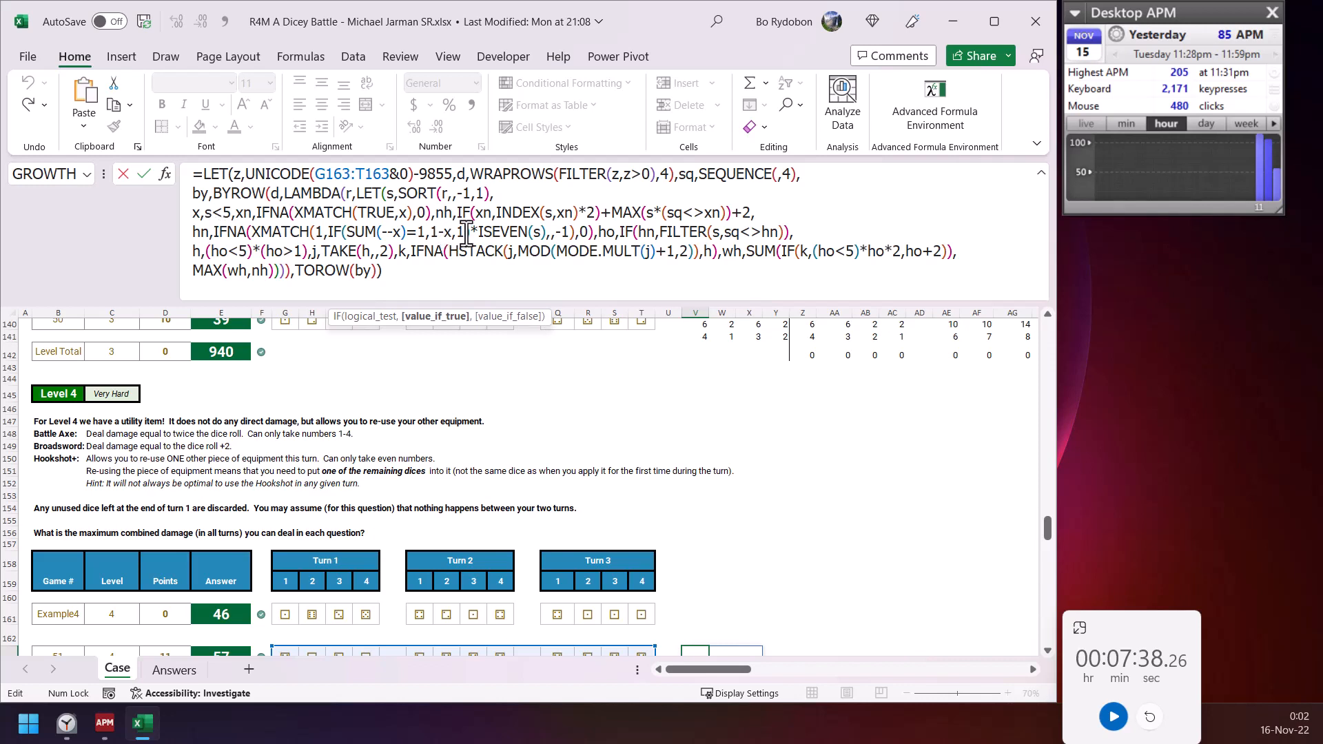
{"action": "double_click", "coordinate": [460, 233]}
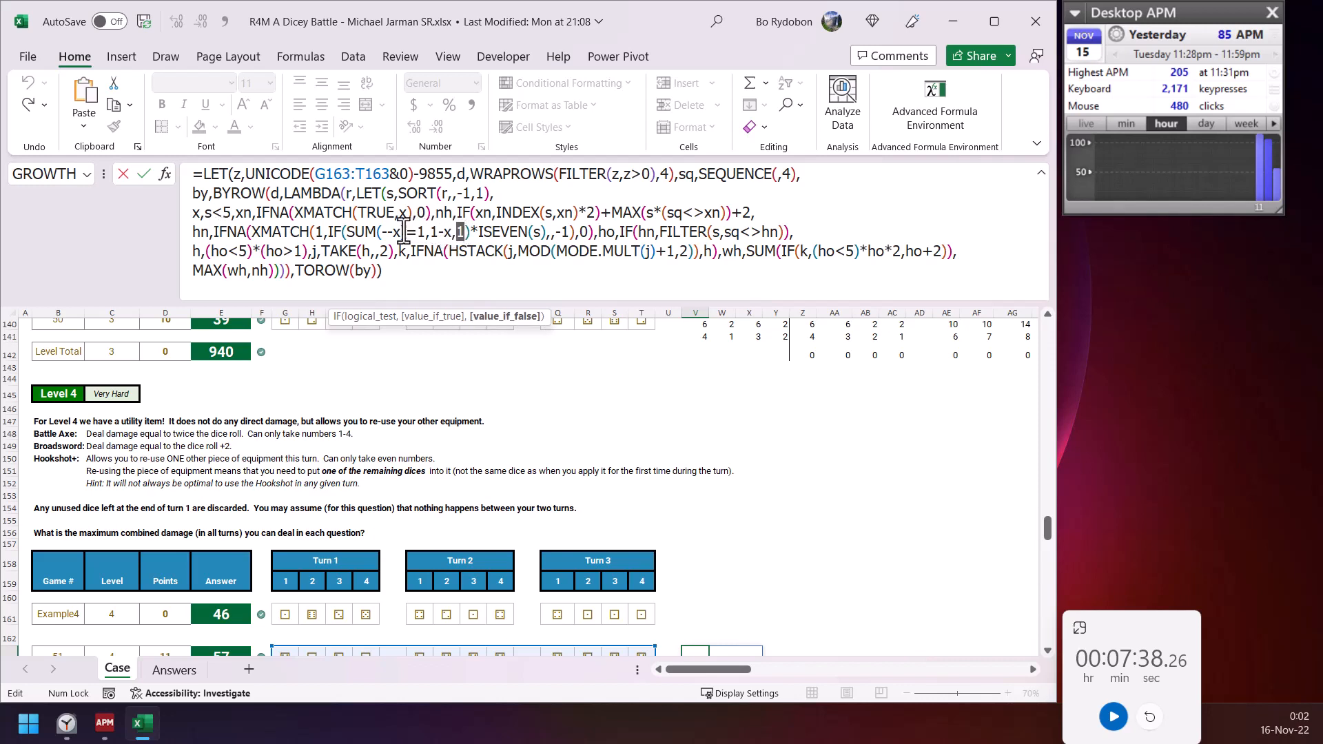
{"action": "left_click", "coordinate": [473, 233]}
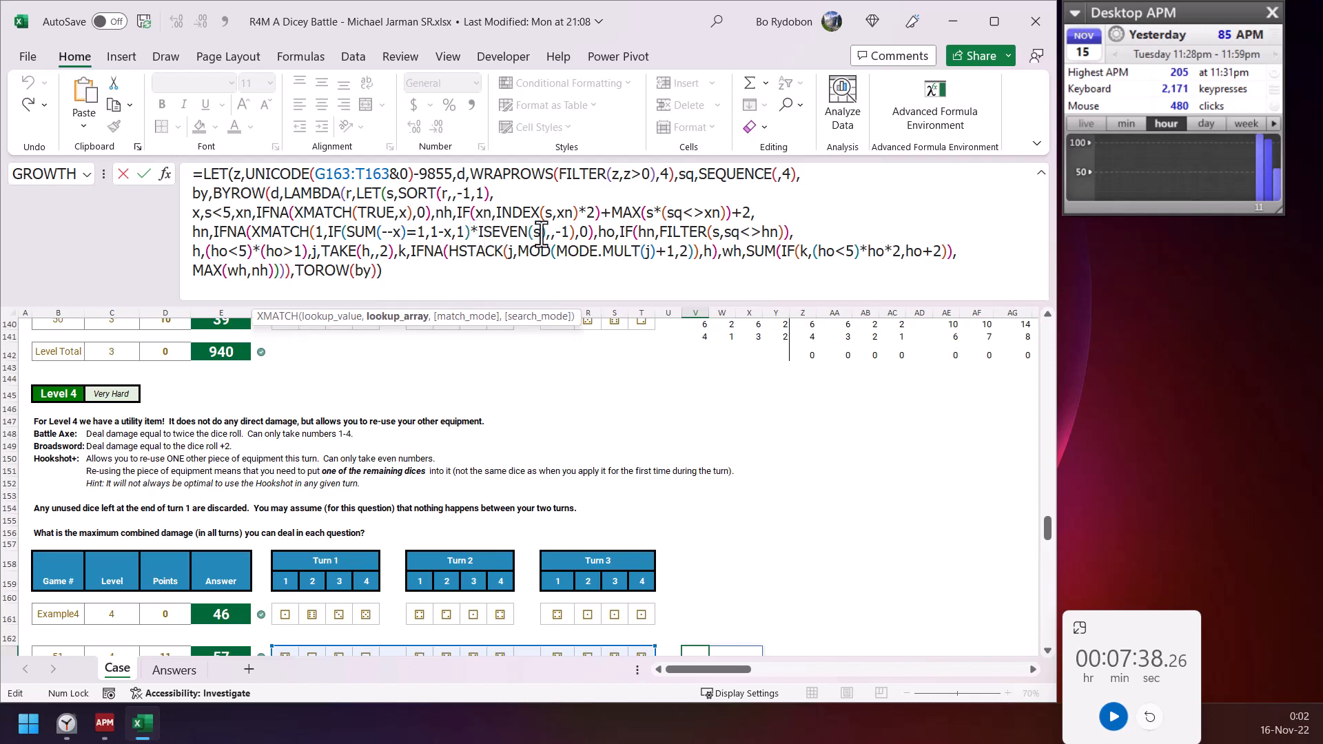
{"action": "left_click_drag", "start_coordinate": [545, 233], "coordinate": [442, 237]}
{"action": "key", "text": "Escape"}
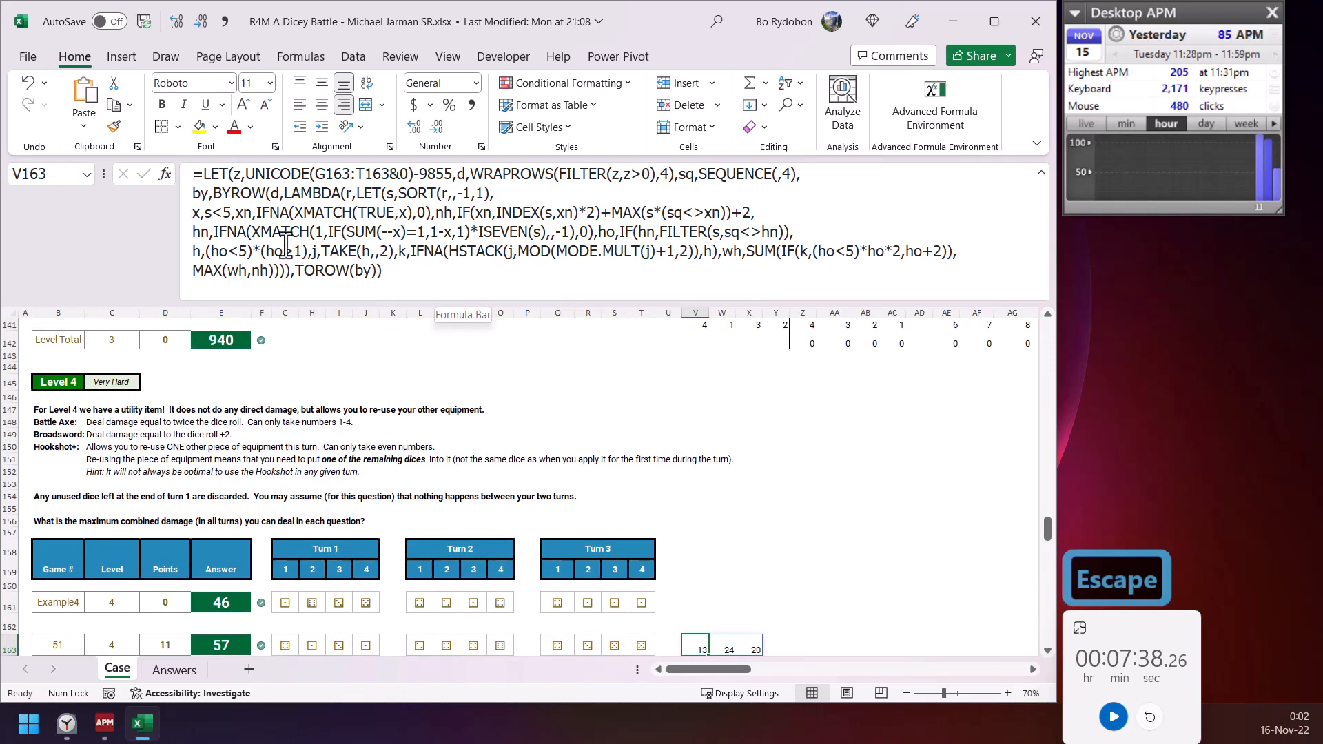
- Copy V163's entire formula into Z163, keeping the G163:T163 reference unchanged
{"action": "left_click", "coordinate": [235, 232]}
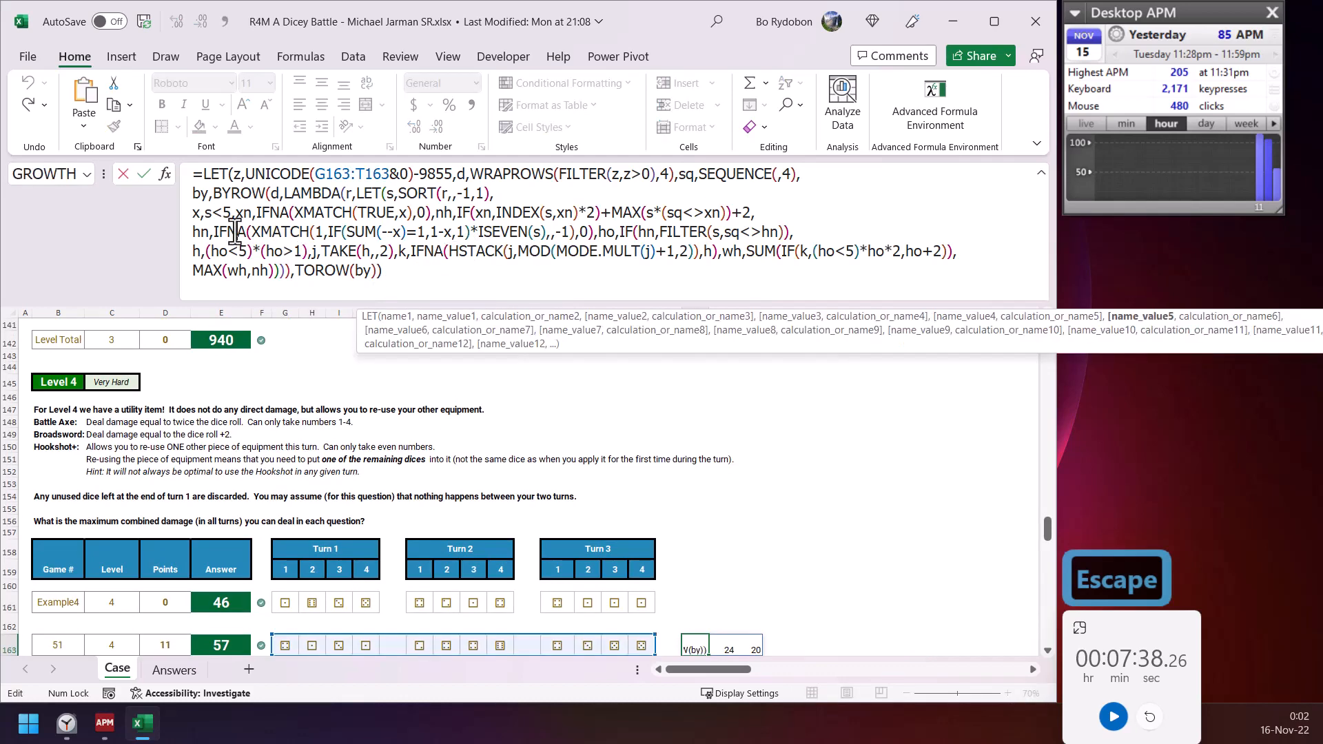
{"action": "triple_click", "coordinate": [395, 276]}
{"action": "key", "text": "ctrl+c"}
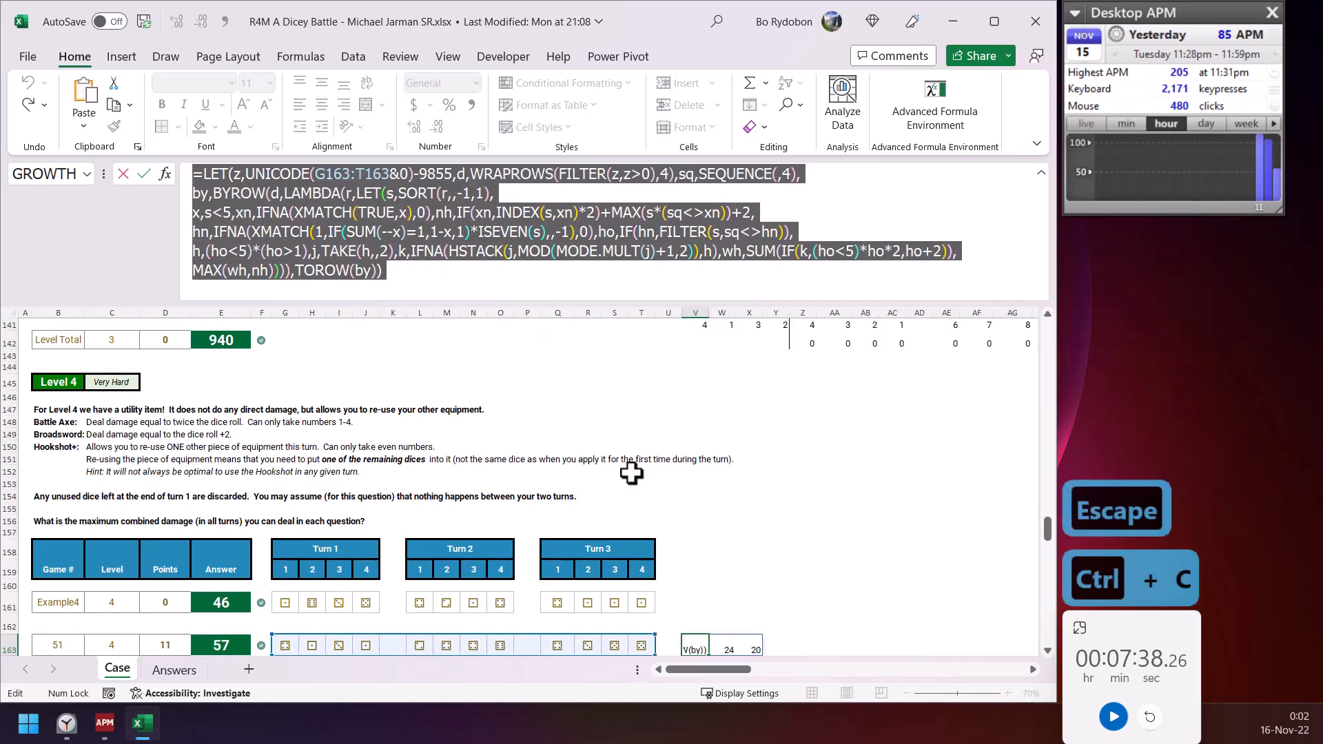
{"action": "key", "text": "Escape"}
{"action": "scroll", "coordinate": [656, 508], "scroll_direction": "down", "scroll_amount": 2}
{"action": "scroll", "coordinate": [656, 508], "scroll_direction": "down", "scroll_amount": 1}
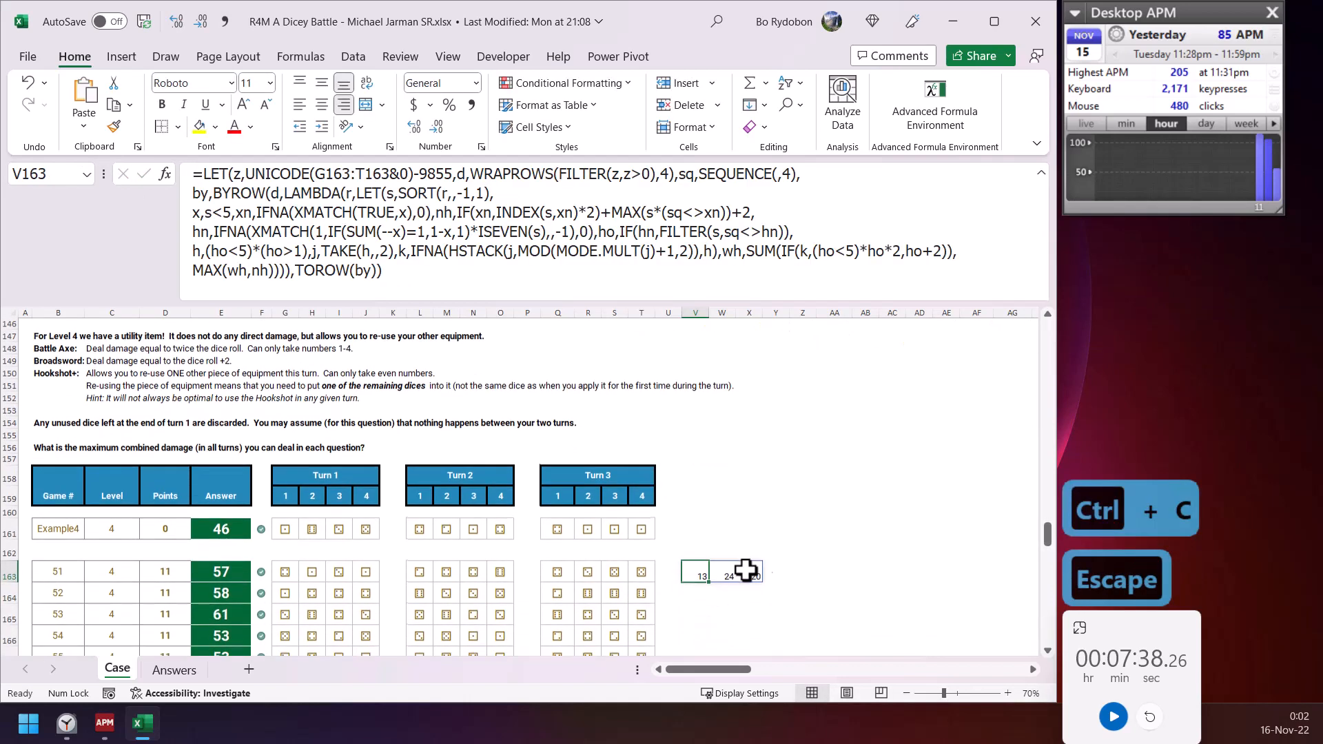
{"action": "left_click", "coordinate": [800, 572]}
{"action": "left_click", "coordinate": [490, 248]}
{"action": "key", "text": "ctrl+v"}
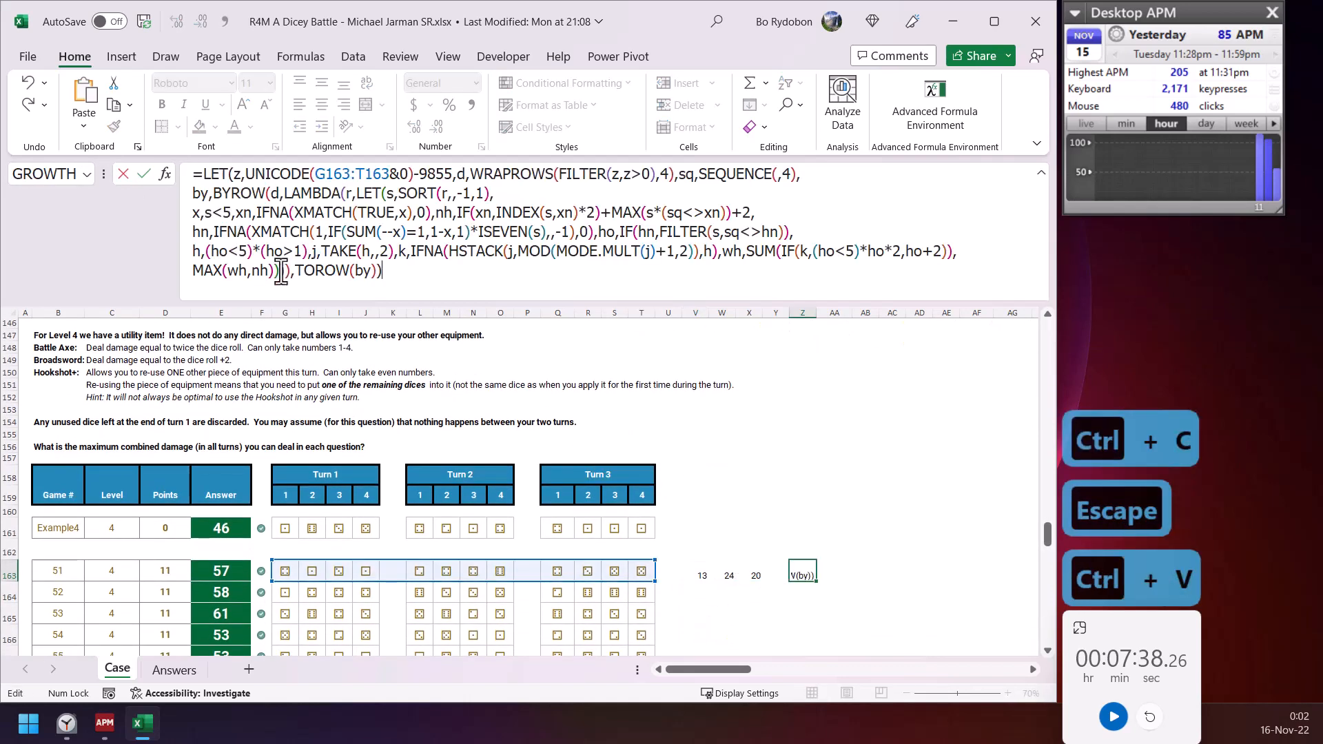
- Replace MAX(wh,nh) with hn as the inner LET result in Z163's formula
{"action": "left_click", "coordinate": [199, 270]}
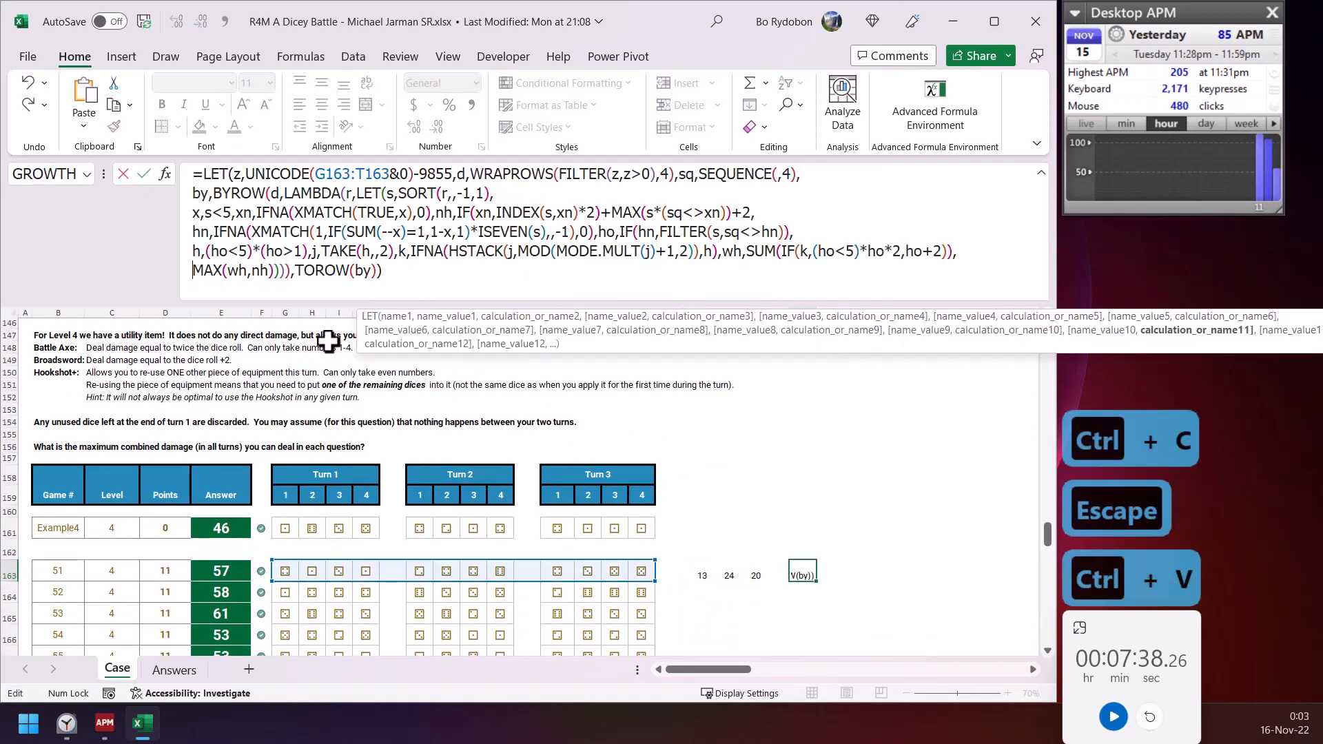
{"action": "left_click", "coordinate": [1191, 331]}
{"action": "type", "text": "hn))),"}
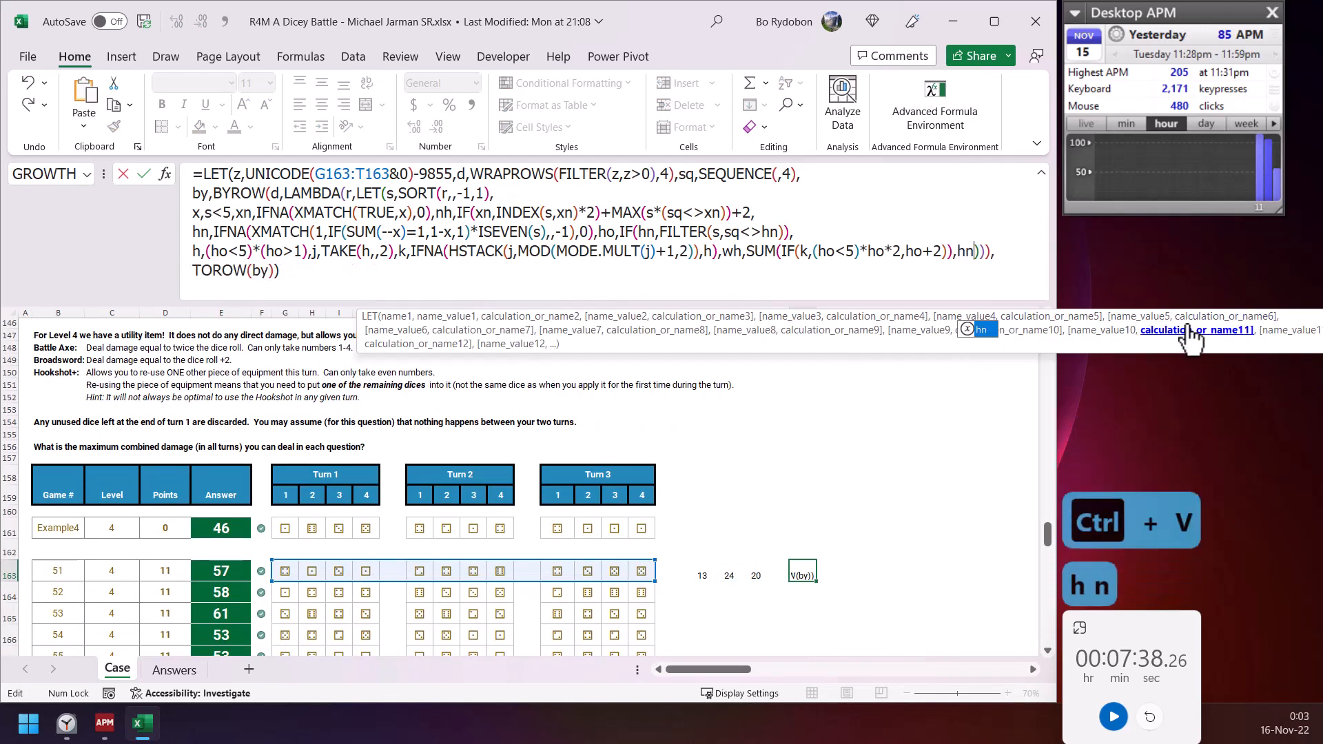
{"action": "key", "text": "Return"}
{"action": "key", "text": "Up"}
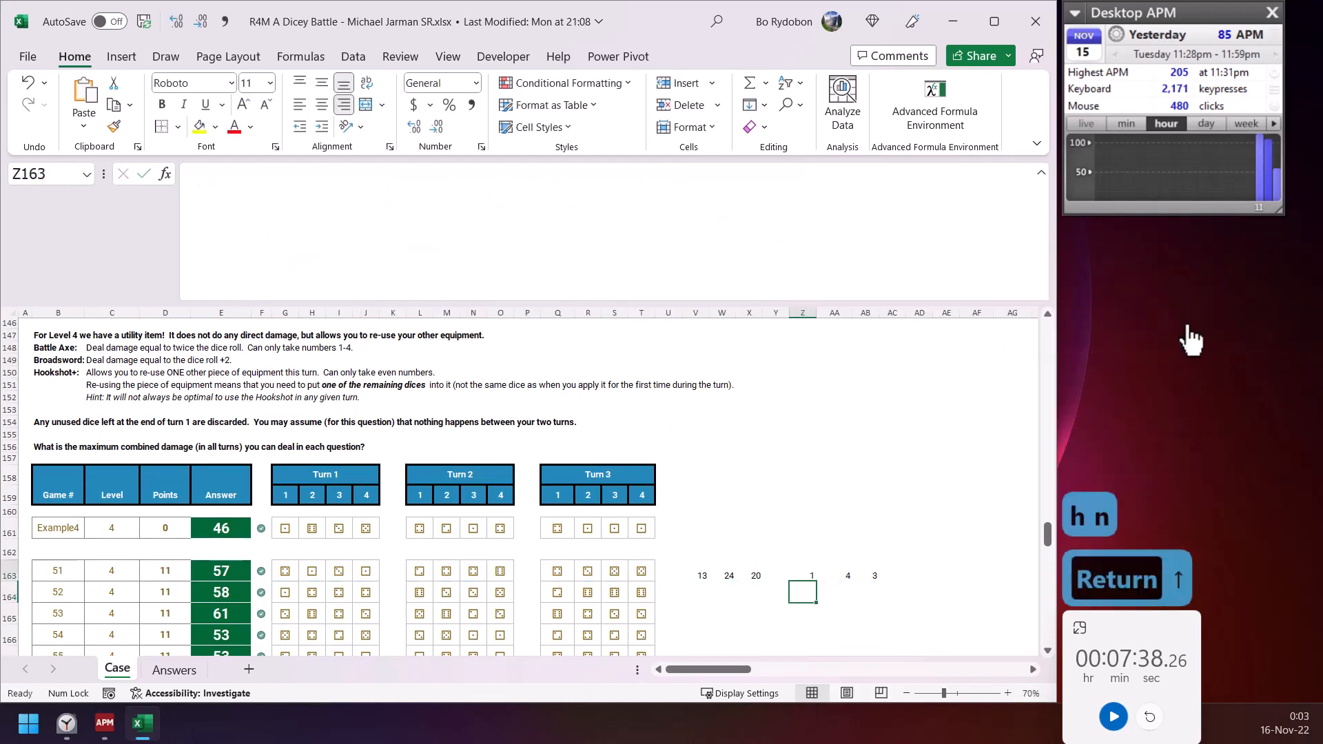
- Fill Z163's hn formula down to row 171
{"action": "scroll", "coordinate": [965, 493], "scroll_direction": "down", "scroll_amount": 3}
{"action": "scroll", "coordinate": [770, 496], "scroll_direction": "down", "scroll_amount": 3}
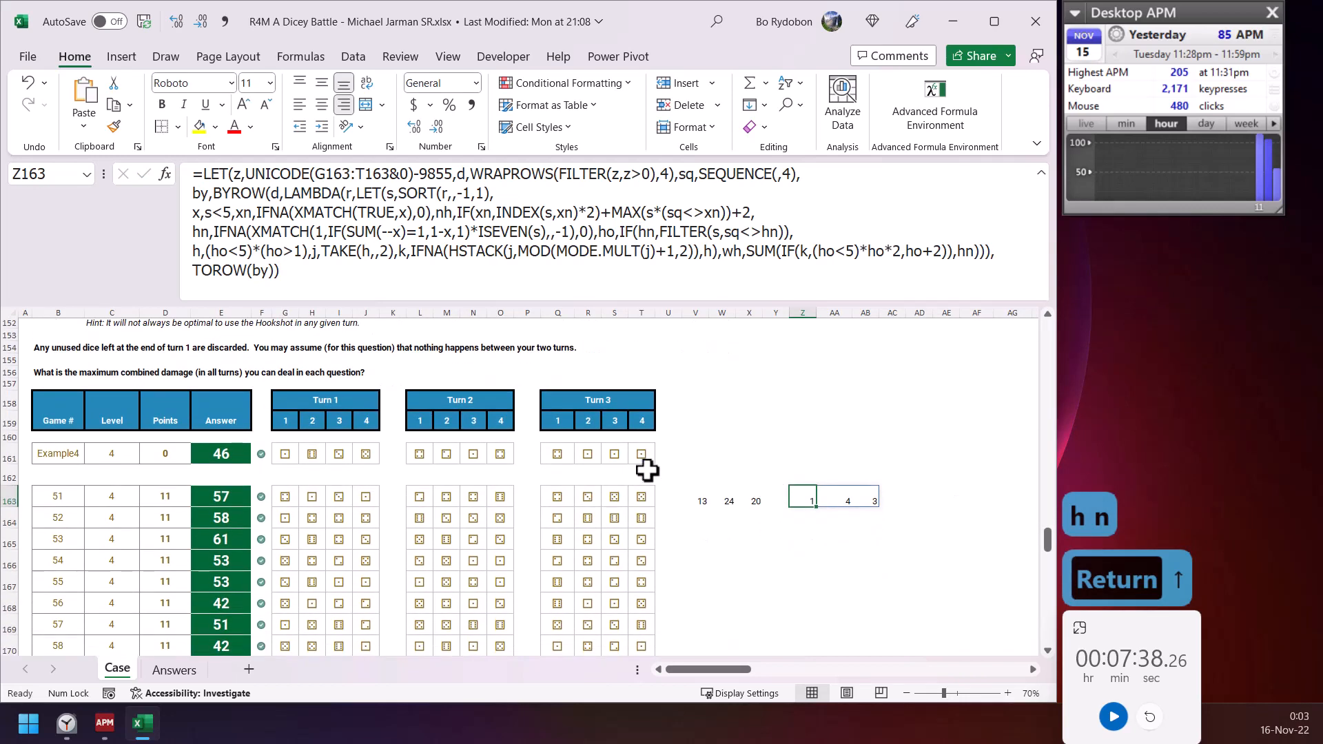
{"action": "left_click_drag", "start_coordinate": [816, 433], "coordinate": [799, 599]}
{"action": "scroll", "coordinate": [799, 600], "scroll_direction": "down", "scroll_amount": 1}
- Enter =UNICODE(L166:O166)-9855 in V166 to show game 54's Turn 2 dice as numbers
{"action": "left_click", "coordinate": [846, 415]}
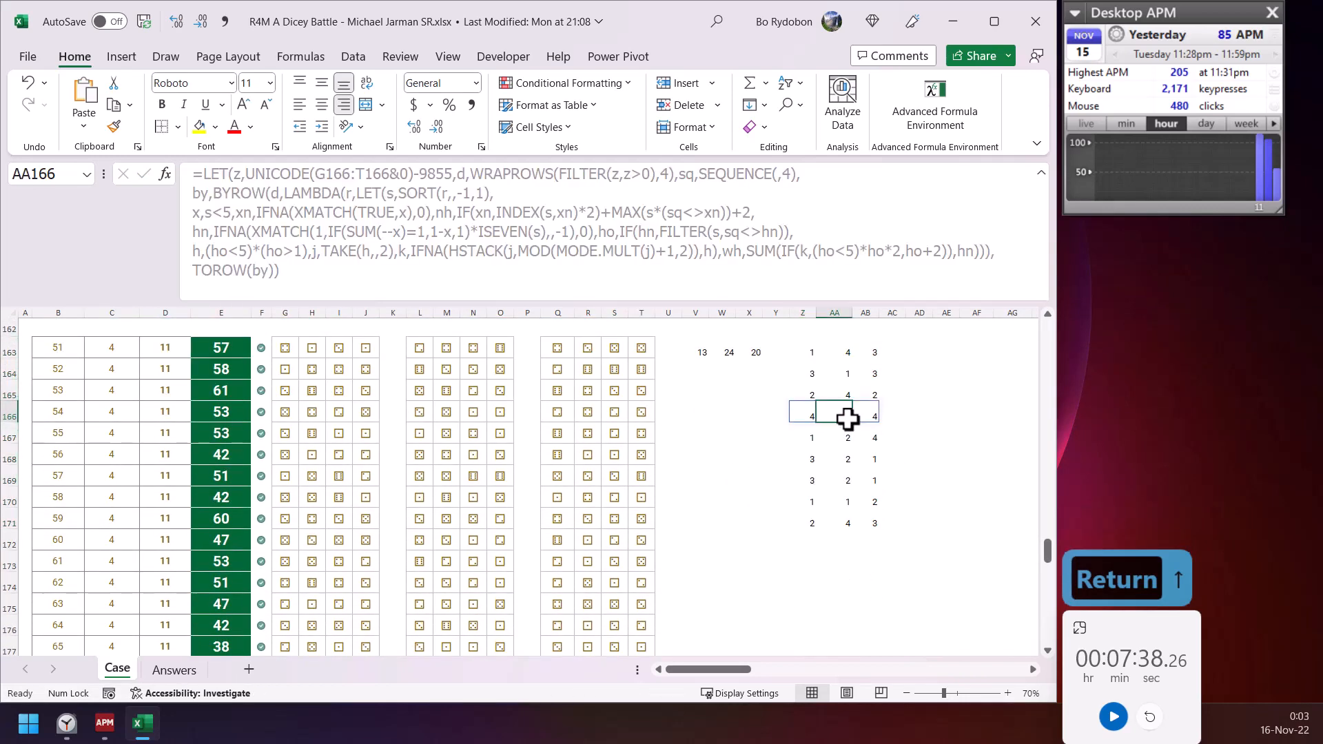
{"action": "left_click", "coordinate": [419, 414]}
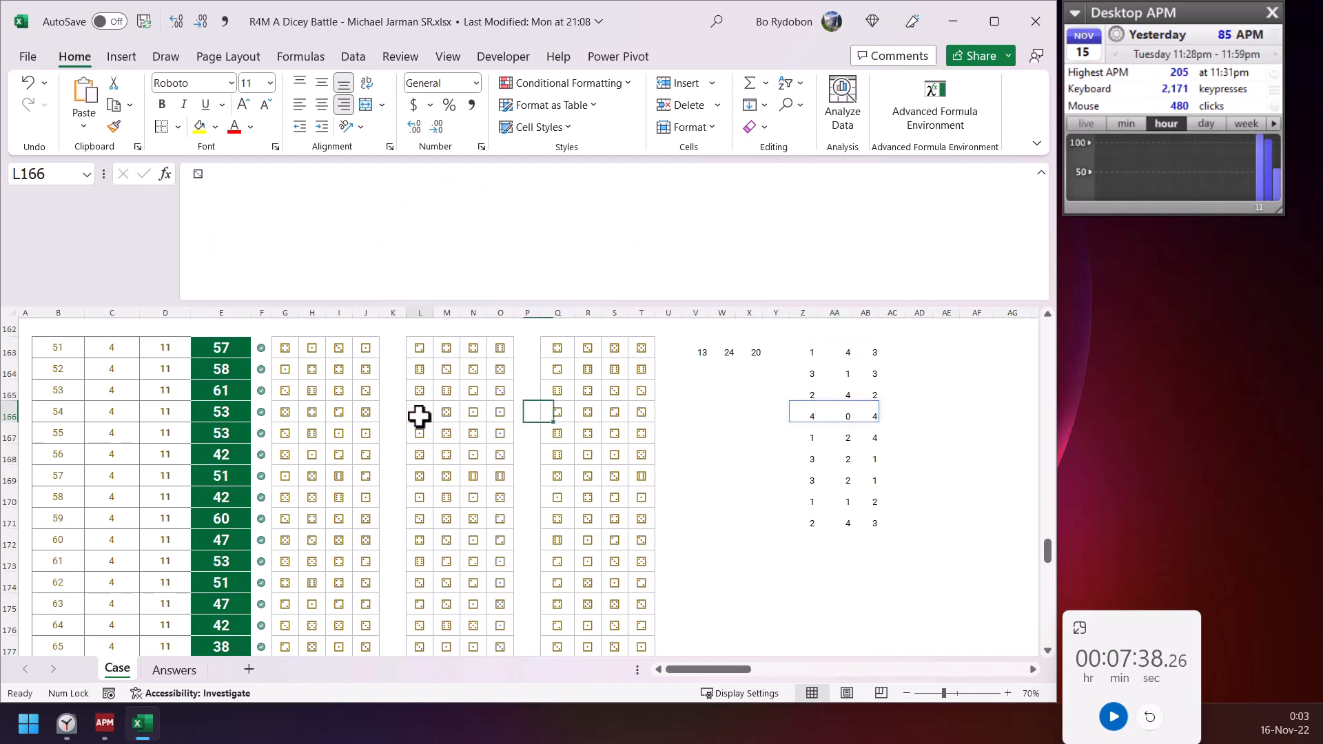
{"action": "left_click", "coordinate": [696, 414]}
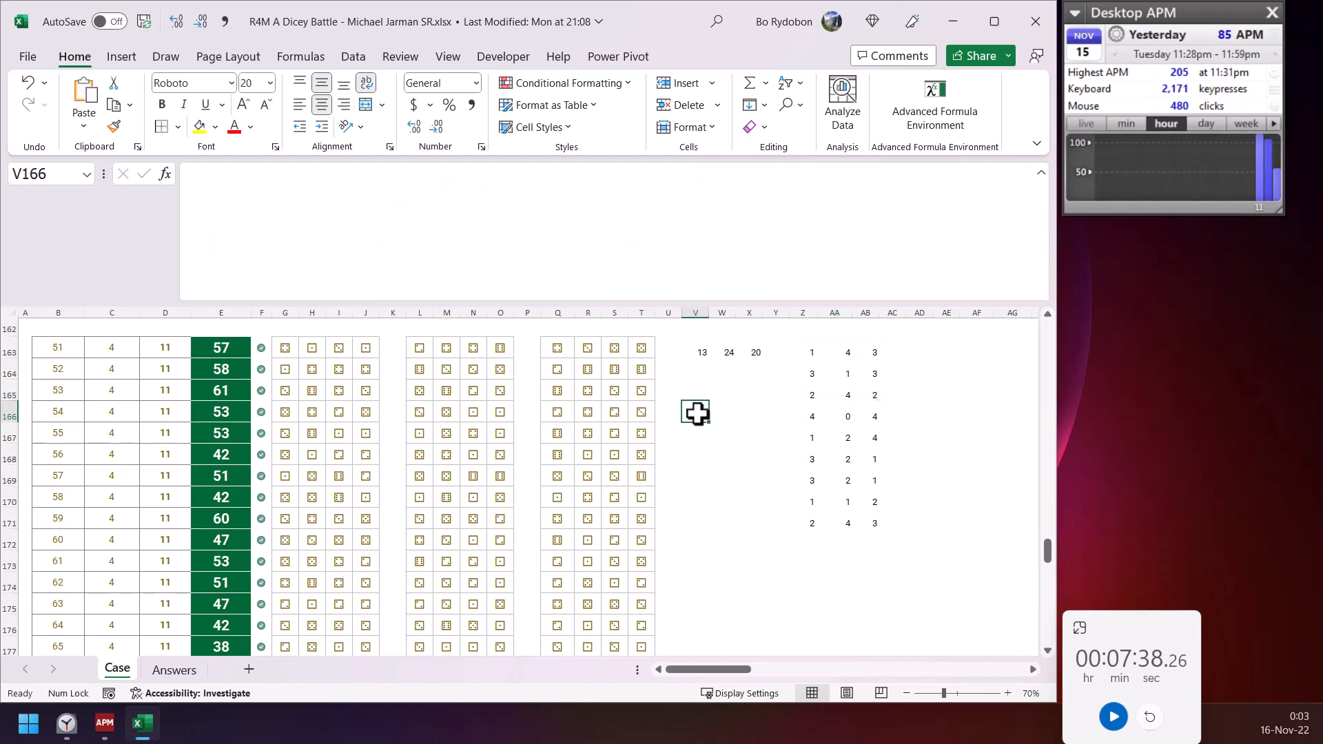
{"action": "type", "text": "=uno"}
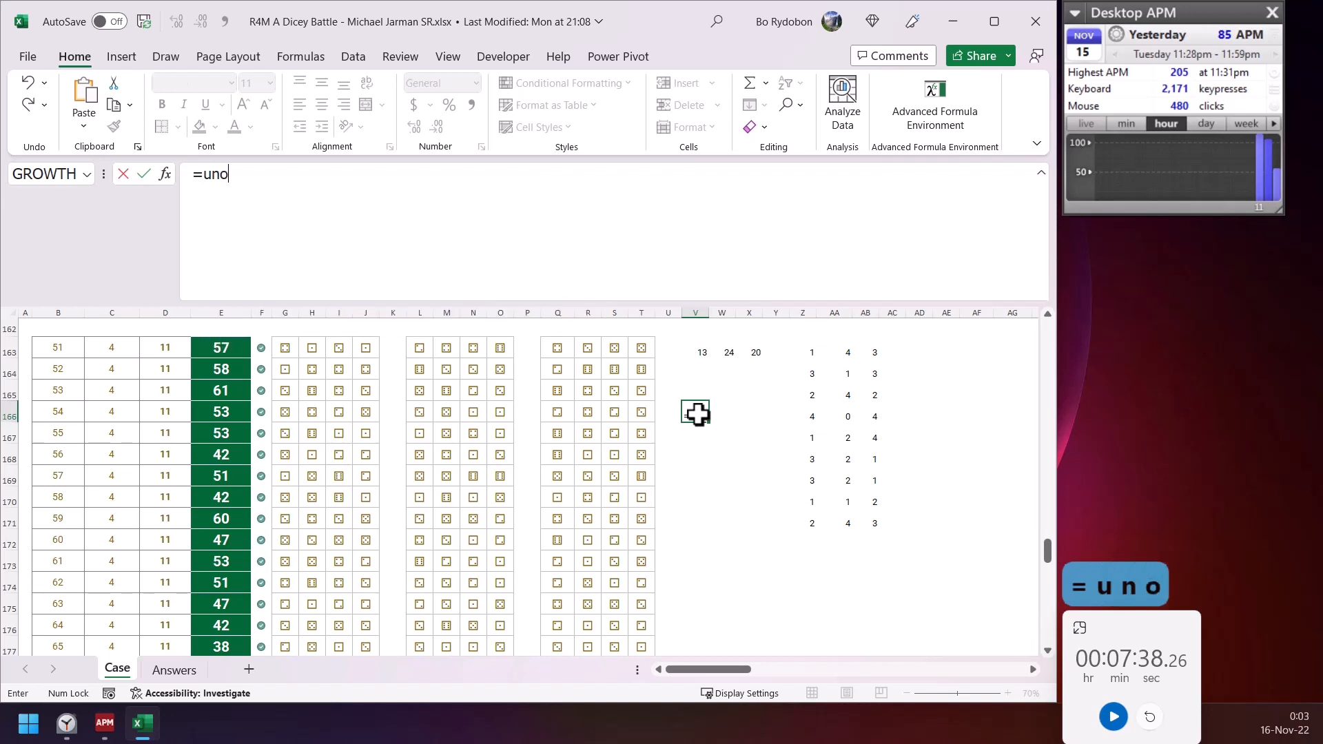
{"action": "key", "text": "BackSpace"}
{"action": "type", "text": "i"}
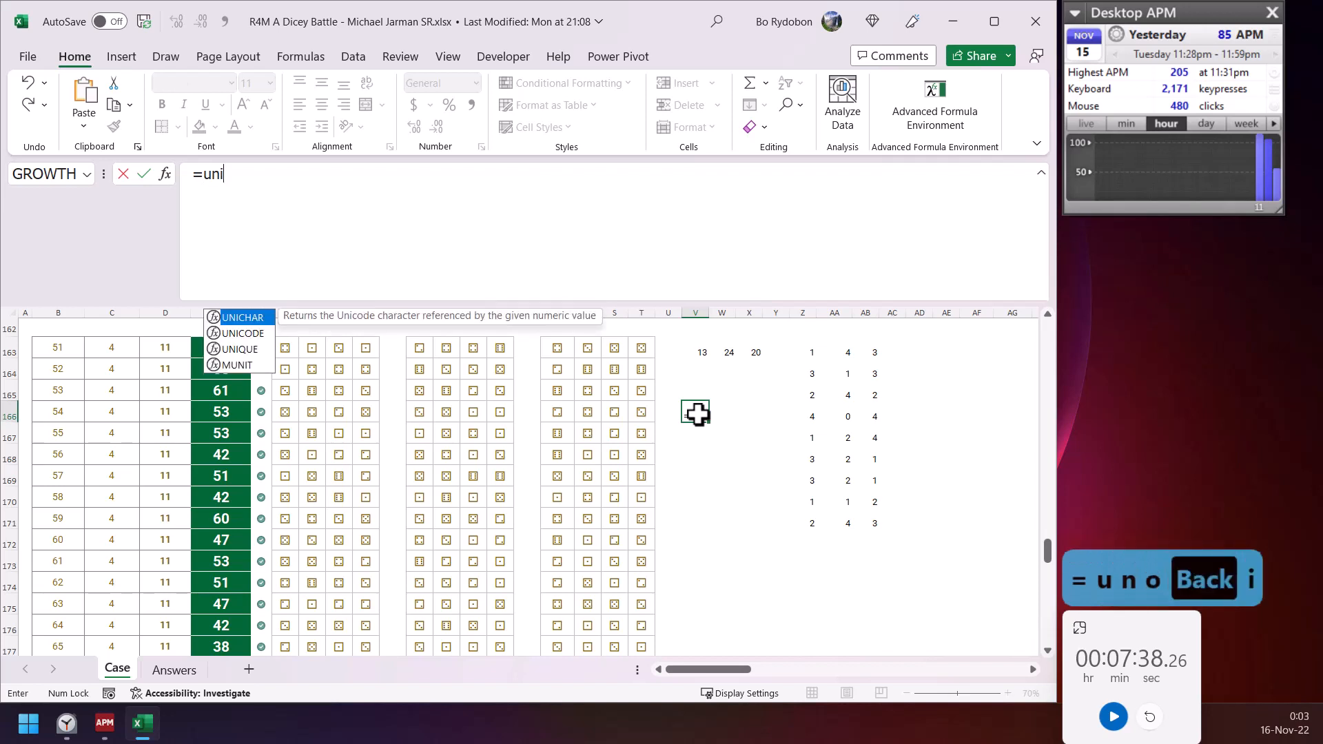
{"action": "key", "text": "Down"}
{"action": "key", "text": "Tab"}
{"action": "key", "text": "Left"}
{"action": "key", "text": "Left"}
{"action": "key", "text": "Left"}
{"action": "key", "text": "Left"}
{"action": "key", "text": "Left"}
{"action": "key", "text": "Left"}
{"action": "key", "text": "Left"}
{"action": "key", "text": "Left"}
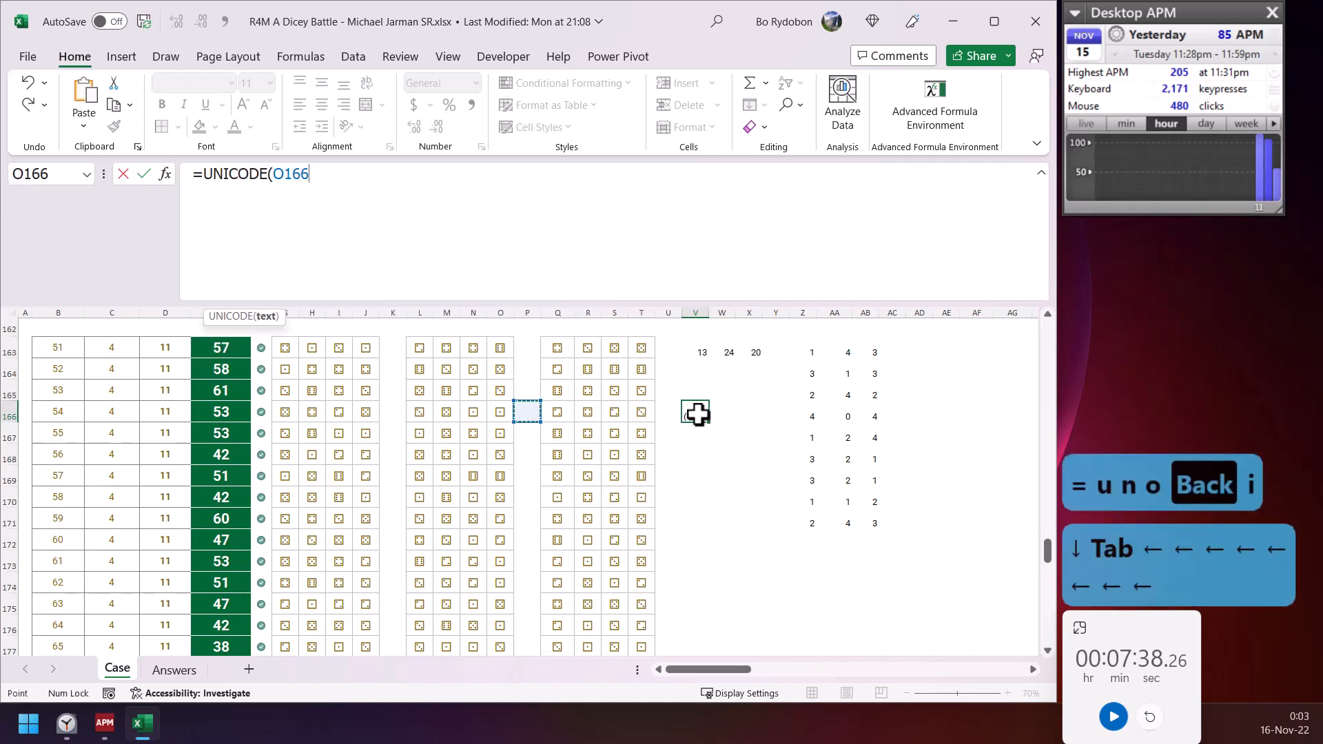
{"action": "key", "text": "ctrl+shift+Left"}
{"action": "type", "text": ")"}
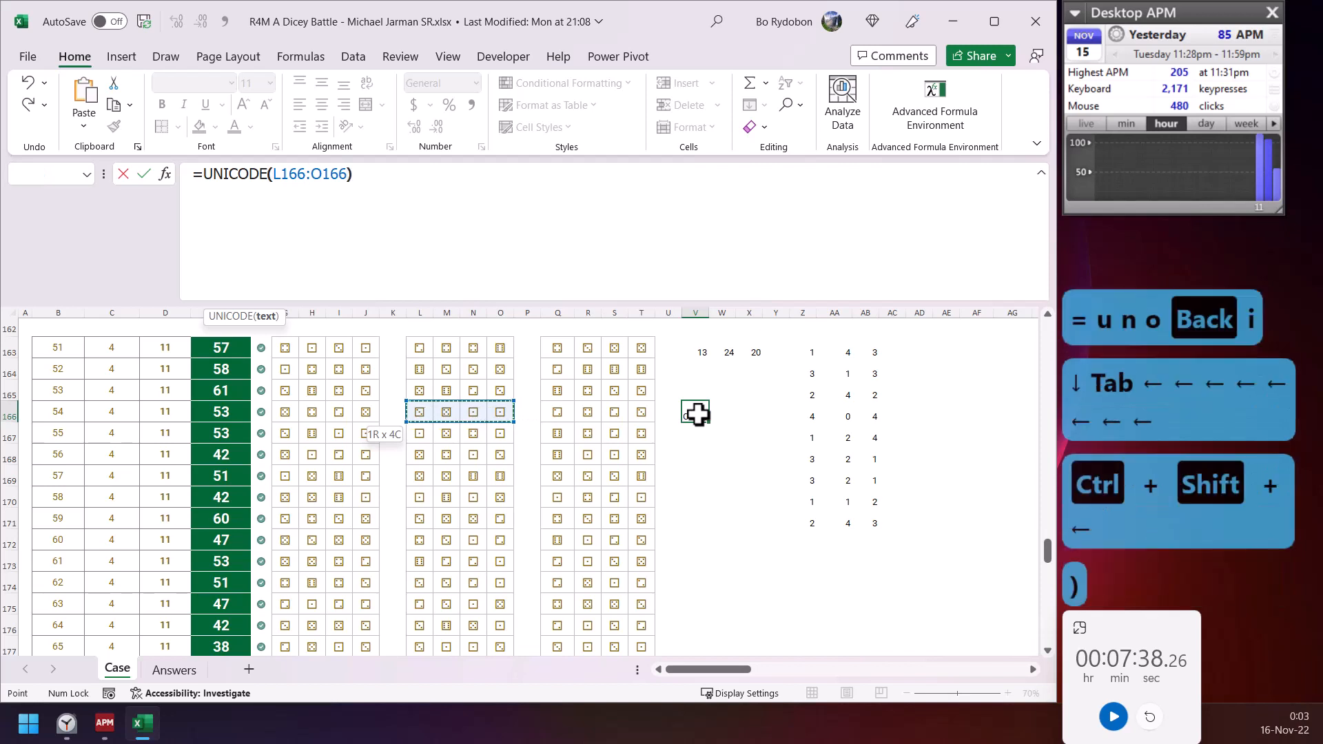
{"action": "type", "text": "-9845"}
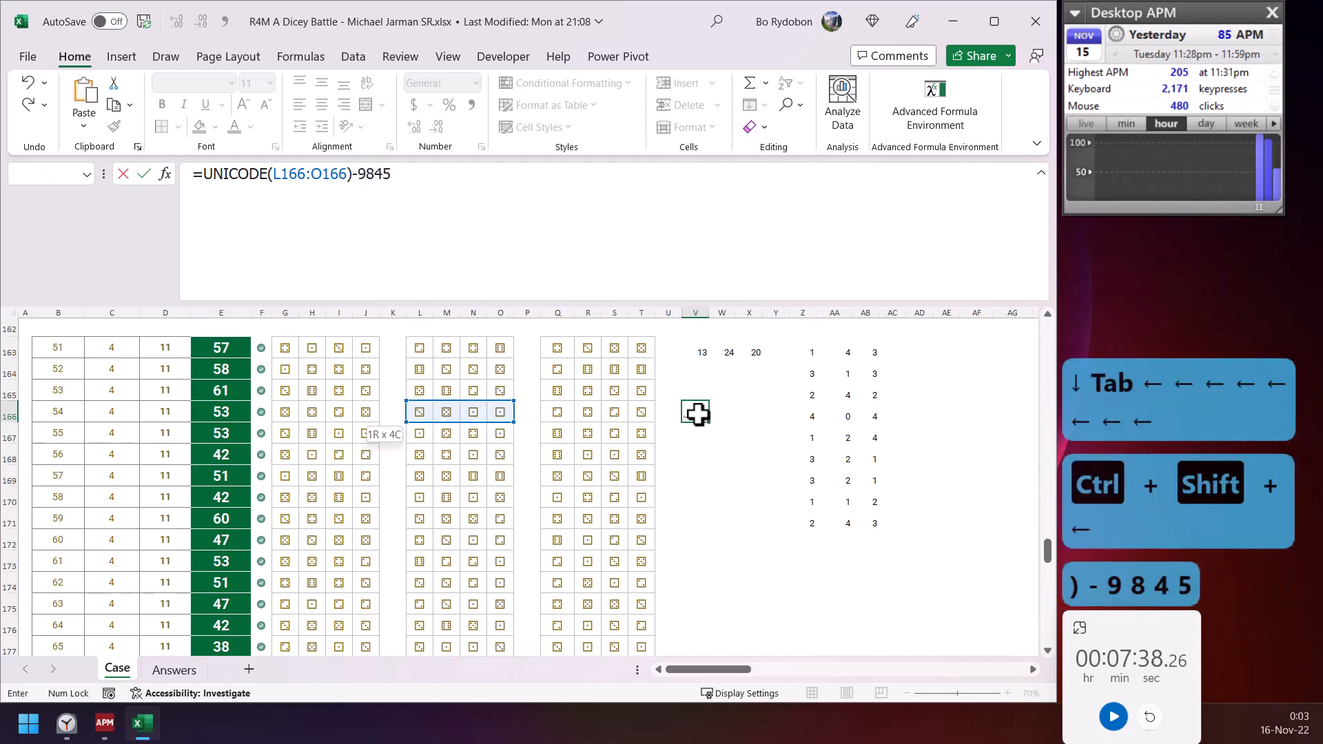
{"action": "key", "text": "BackSpace"}
{"action": "key", "text": "BackSpace"}
{"action": "key", "text": "Return"}
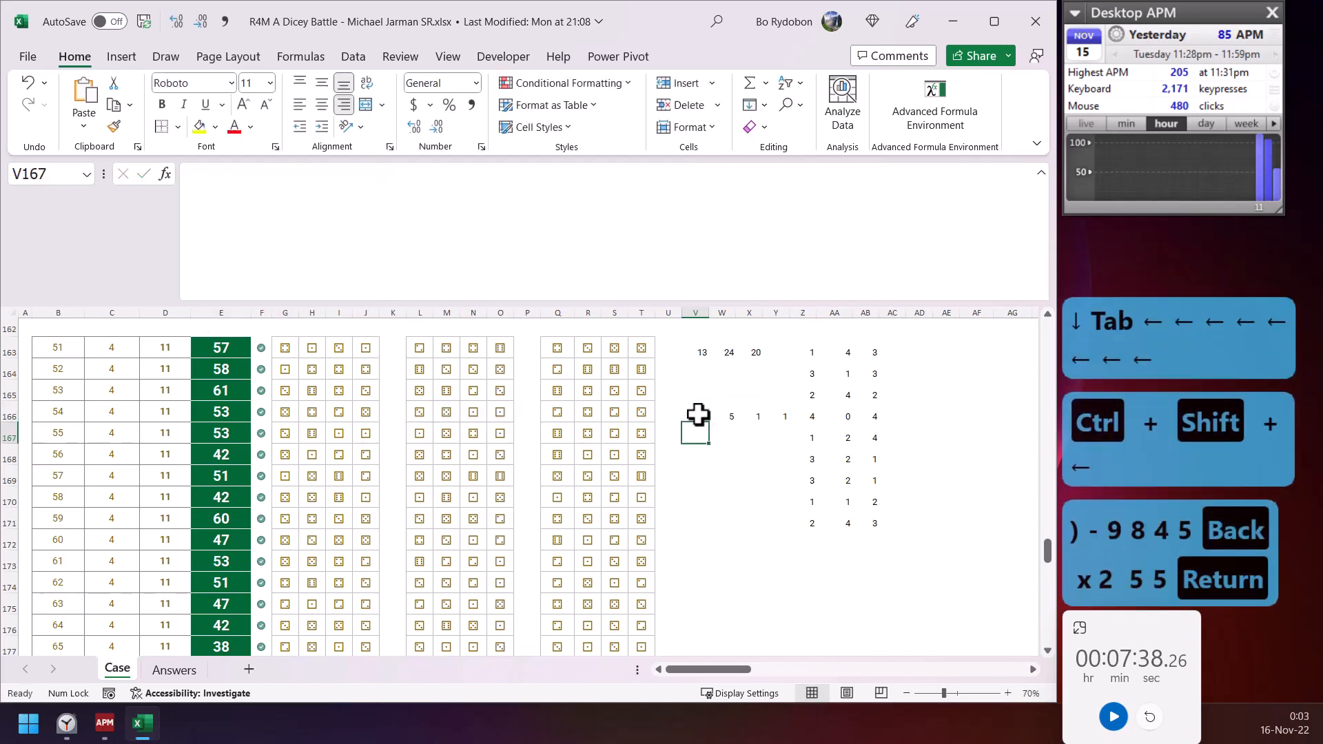
{"action": "key", "text": "Up"}
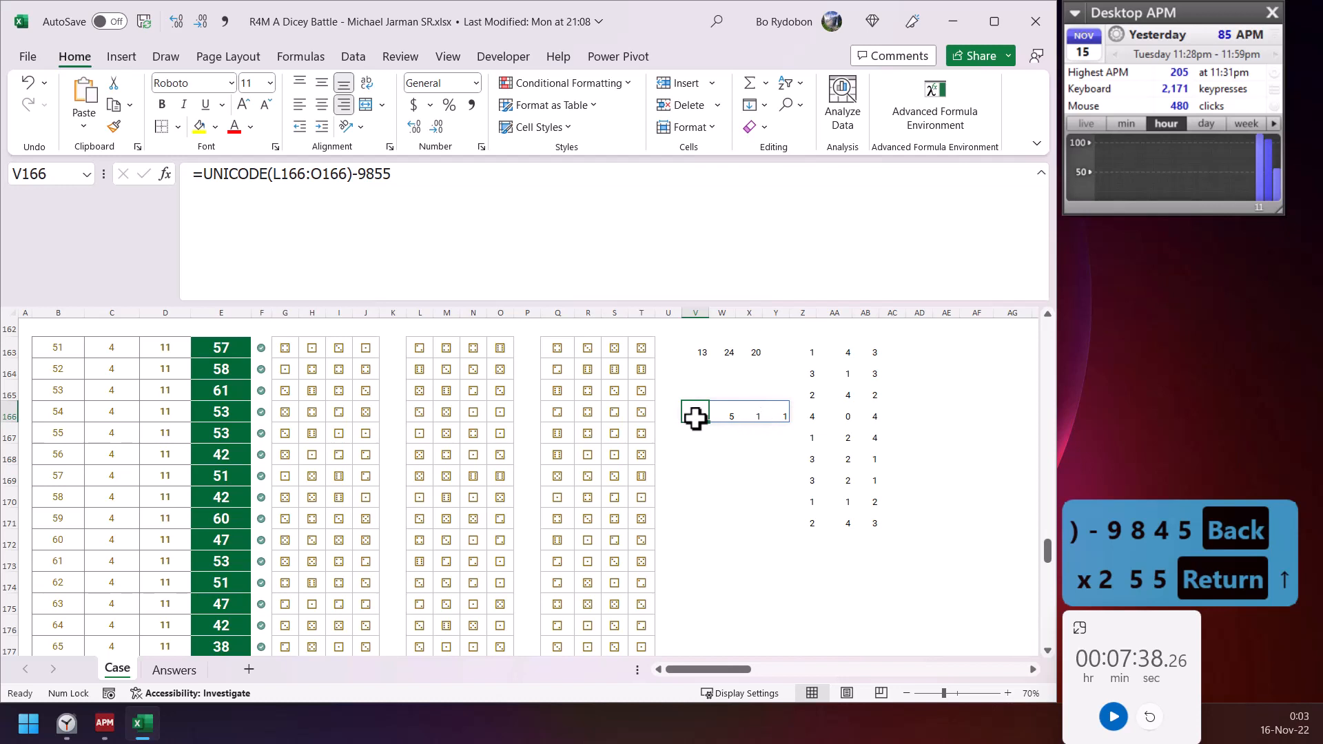
{"action": "left_click_drag", "start_coordinate": [696, 416], "coordinate": [767, 413]}
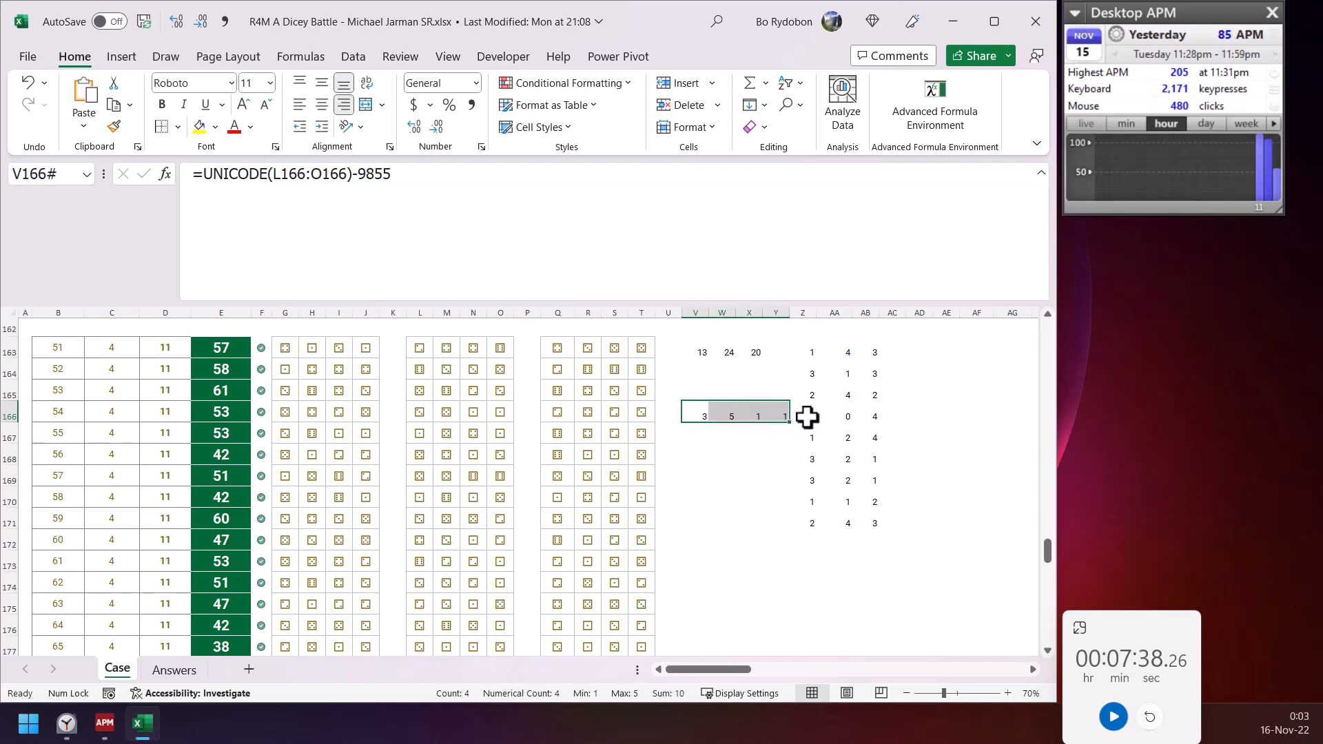
- Extend the hn formula from Z171 down to row 182, covering the remaining Level 4 games
{"action": "left_click", "coordinate": [809, 522]}
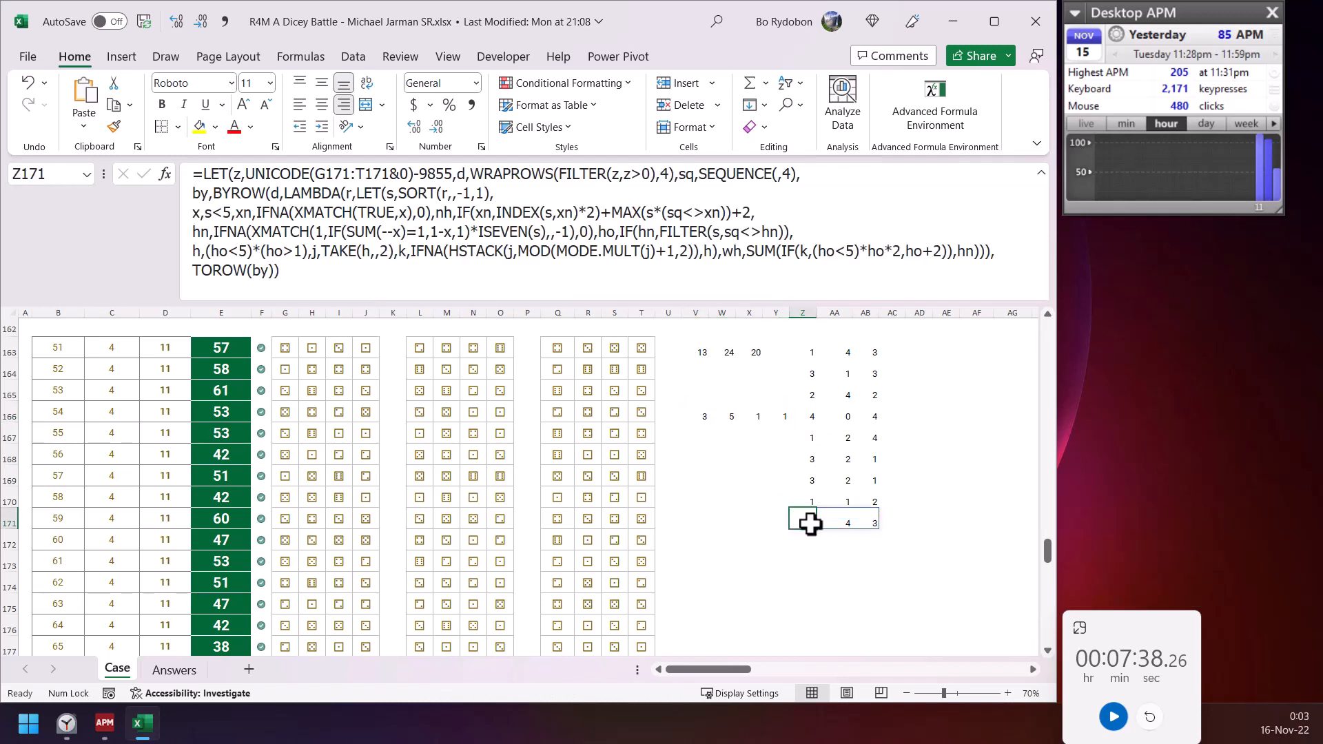
{"action": "left_click_drag", "start_coordinate": [818, 529], "coordinate": [797, 606]}
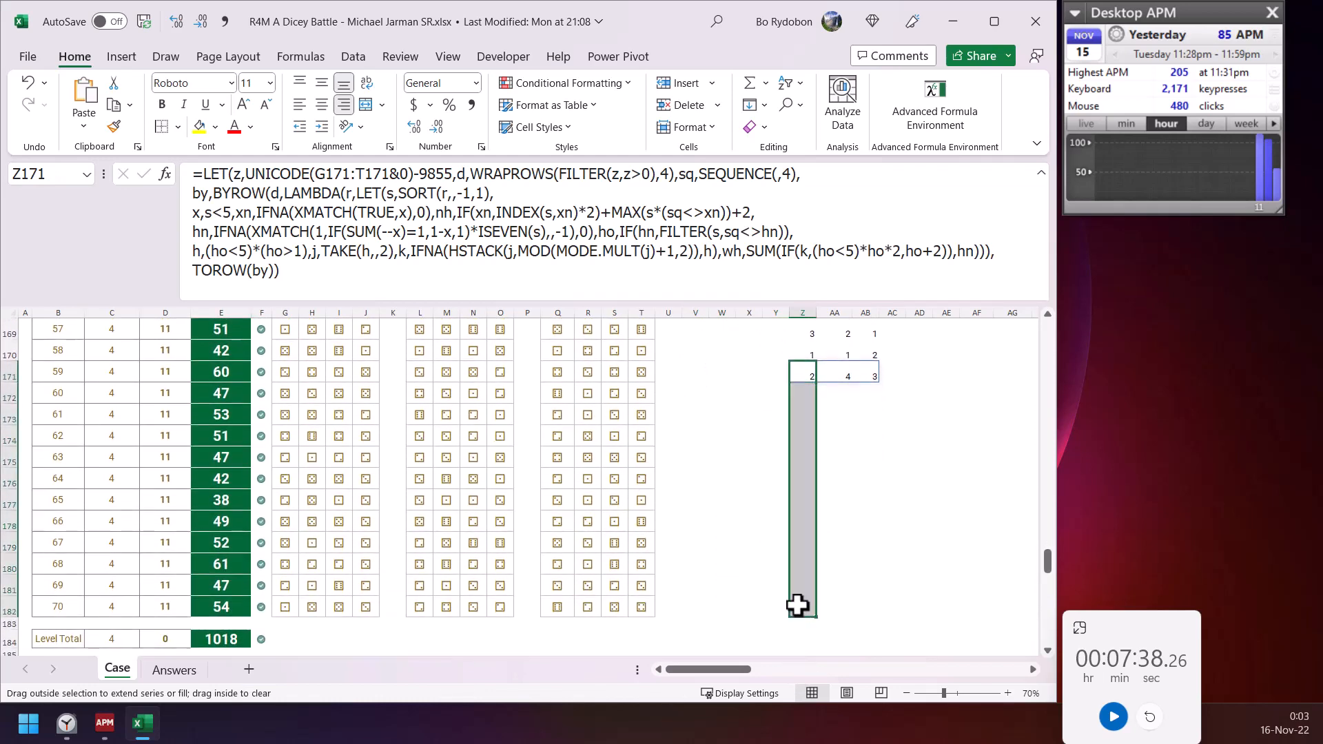
{"action": "scroll", "coordinate": [805, 548], "scroll_direction": "up", "scroll_amount": 1}
{"action": "left_click", "coordinate": [806, 465]}
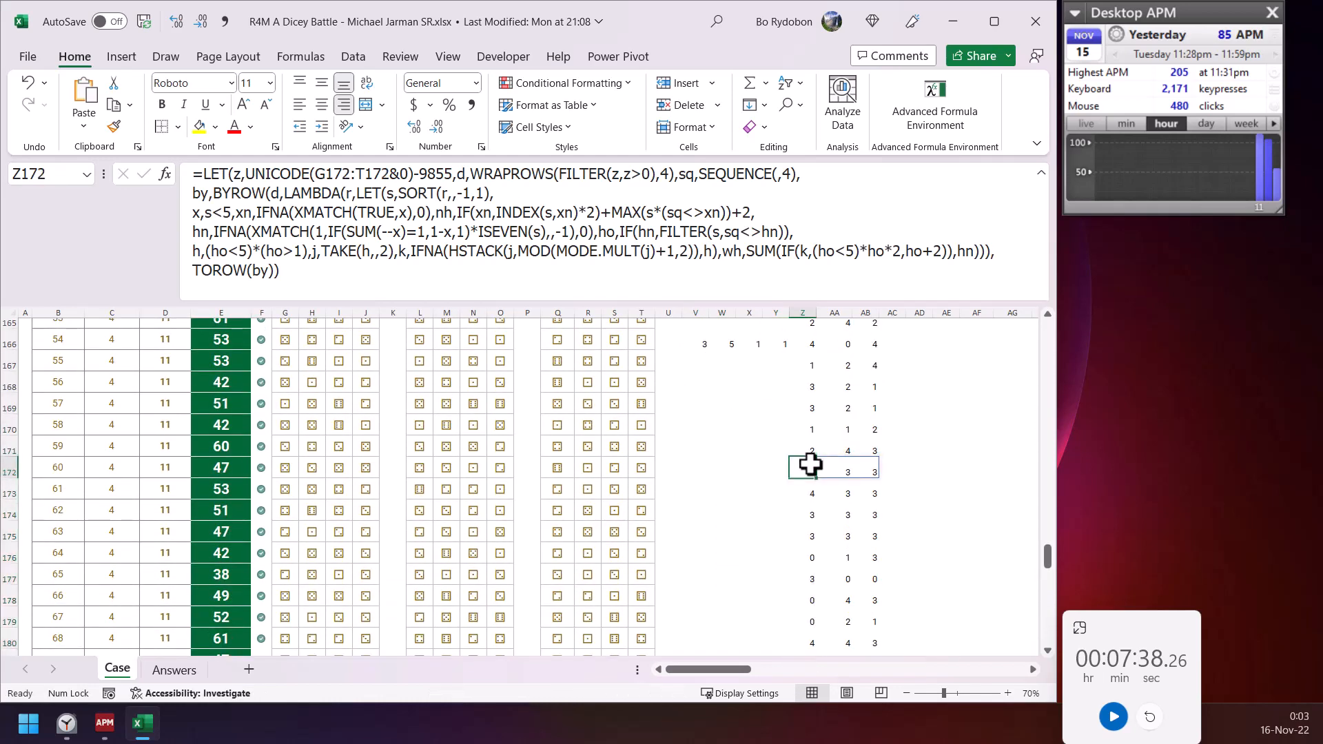
- Fill V166's dice-number formula down to row 172 and check Z172's hn formula against game 60
{"action": "left_click", "coordinate": [699, 342]}
{"action": "left_click_drag", "start_coordinate": [709, 351], "coordinate": [773, 498]}
{"action": "key", "text": "Delete"}
{"action": "left_click", "coordinate": [806, 472]}
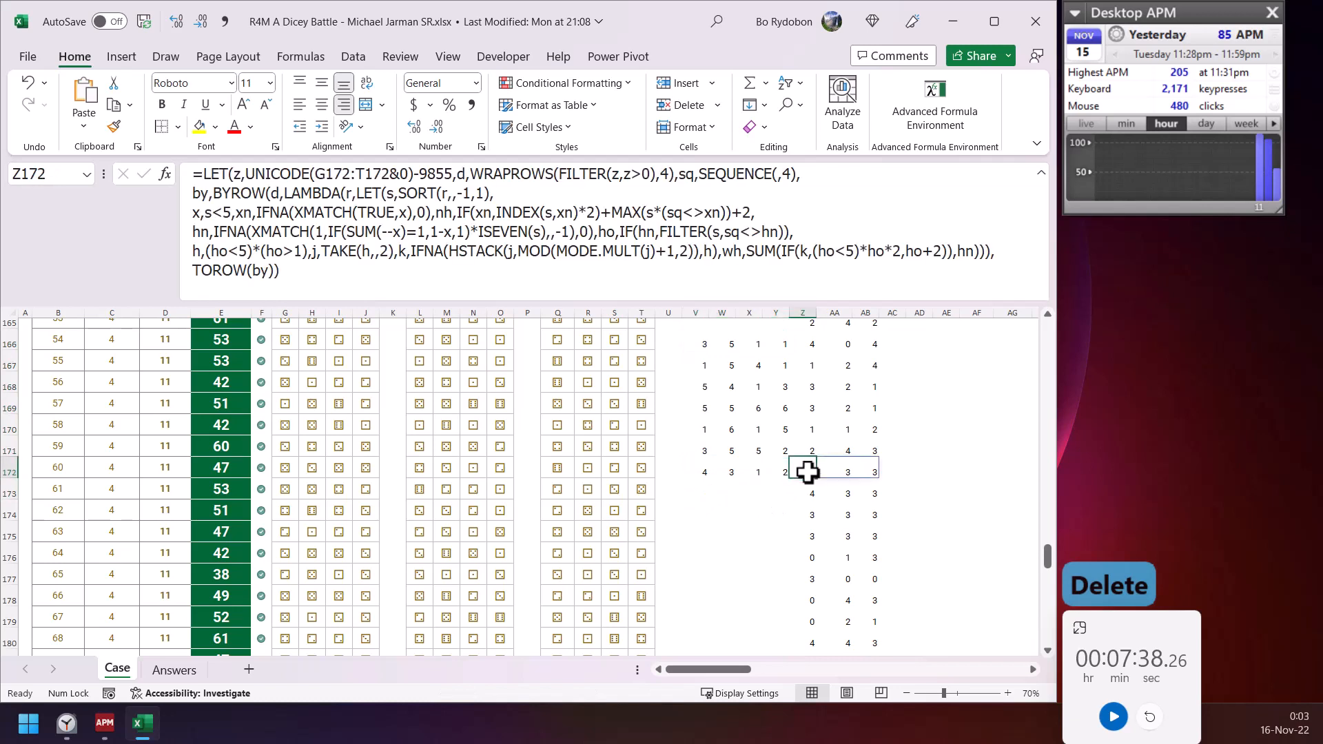
{"action": "left_click", "coordinate": [636, 283]}
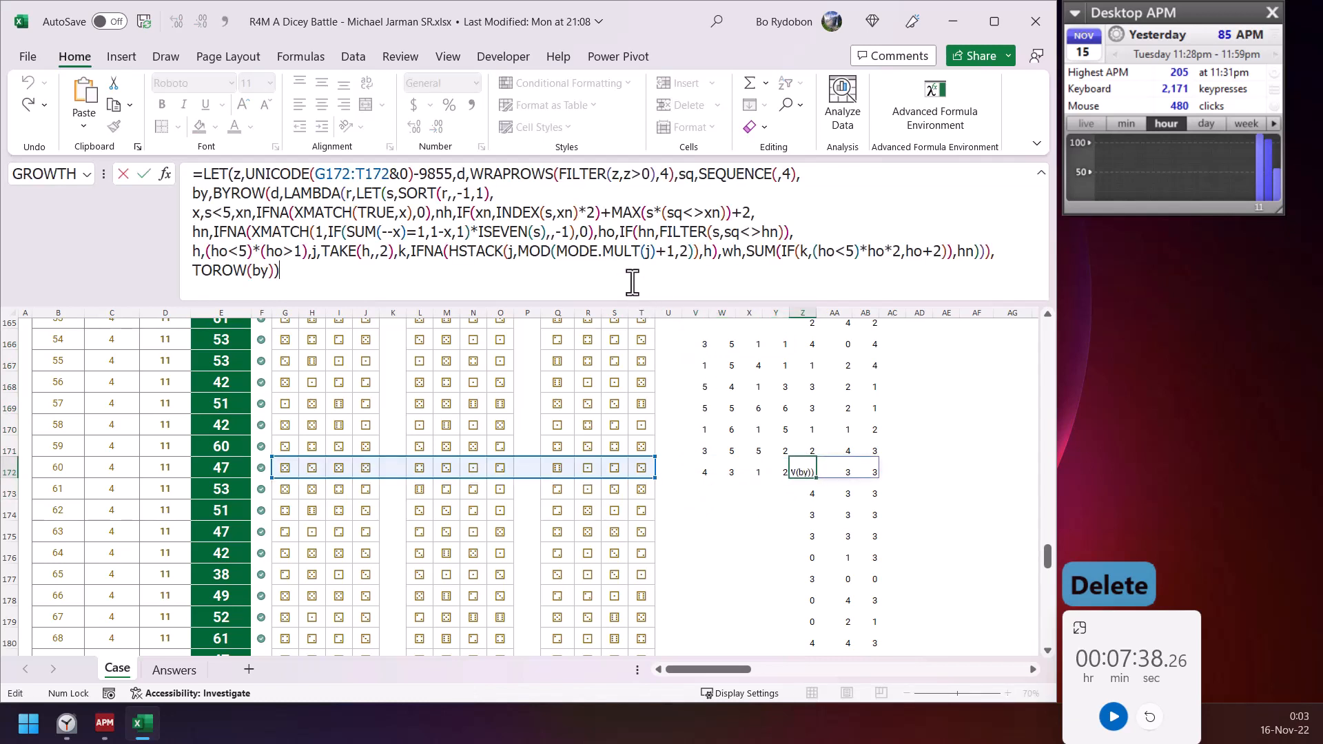
{"action": "key", "text": "Escape"}
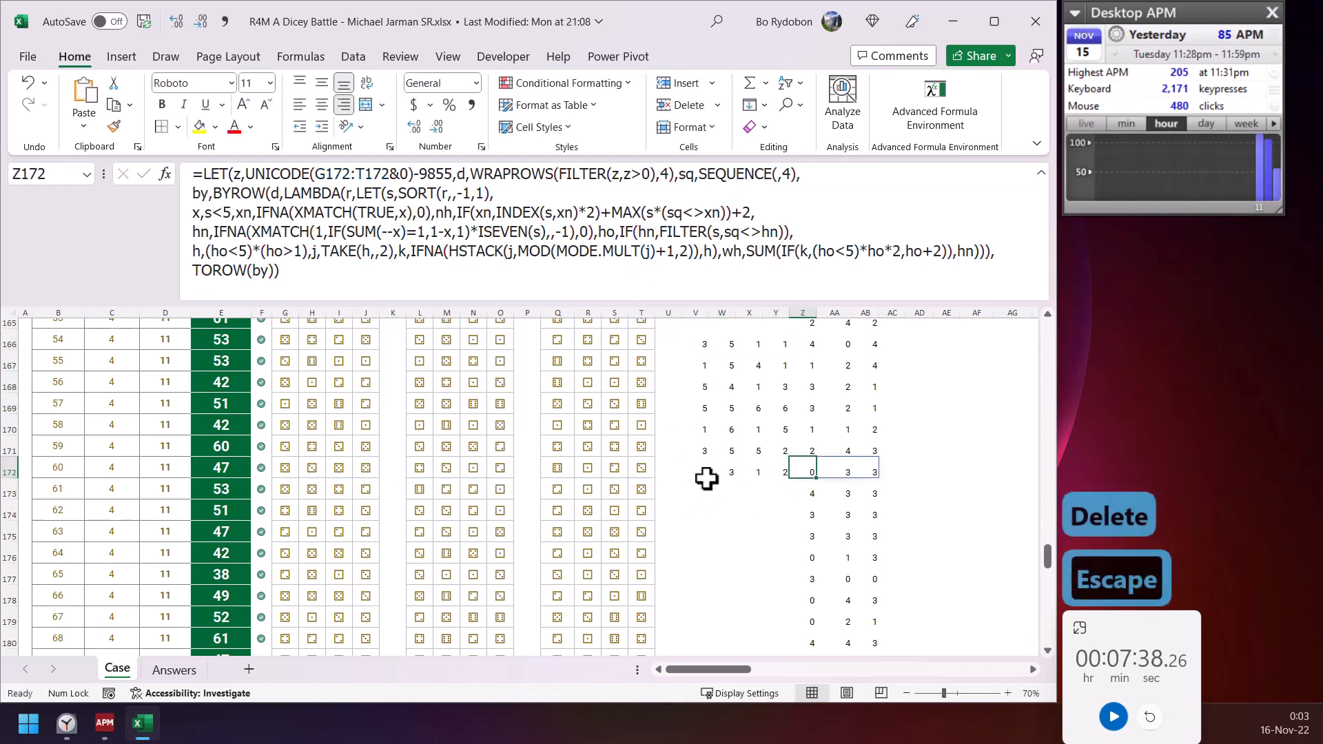
- Examine the LET formula in Z172 that returns hn for game 60
{"action": "left_click", "coordinate": [417, 275]}
{"action": "key", "text": "Escape"}
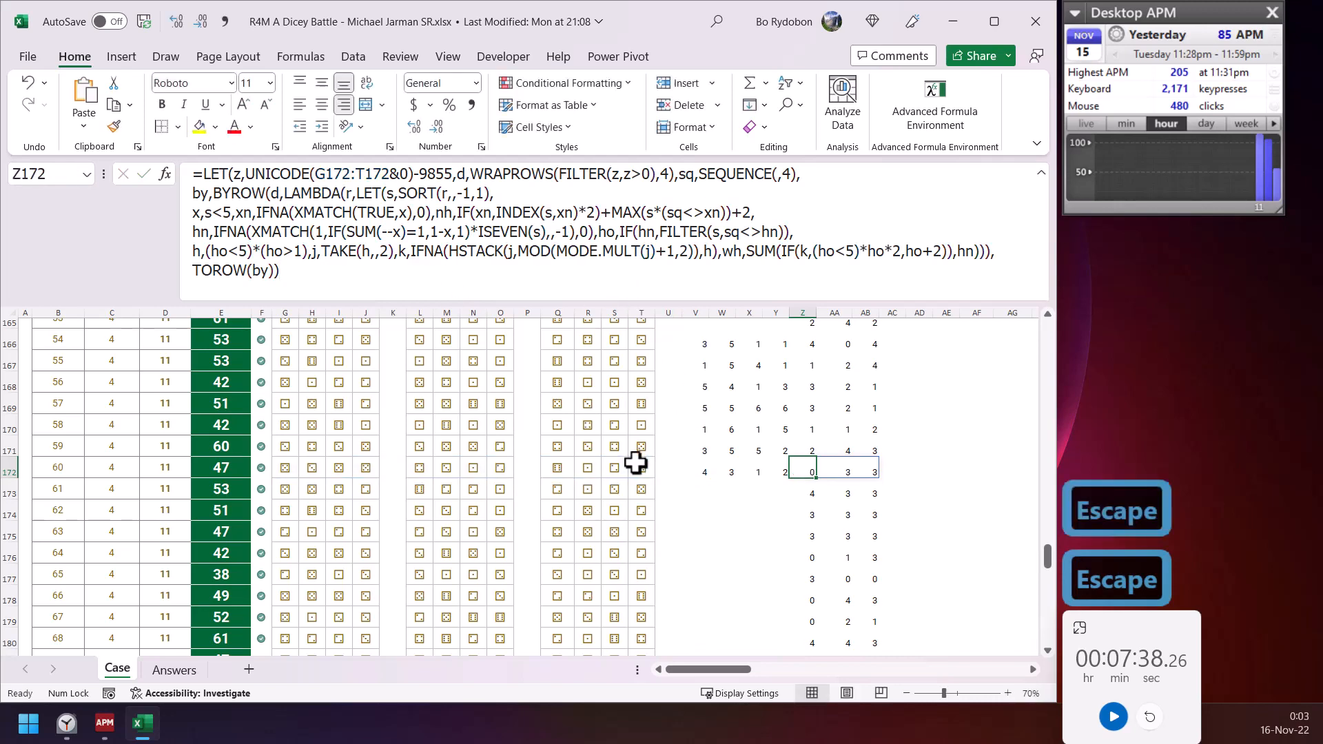
{"action": "scroll", "coordinate": [771, 496], "scroll_direction": "down", "scroll_amount": 1}
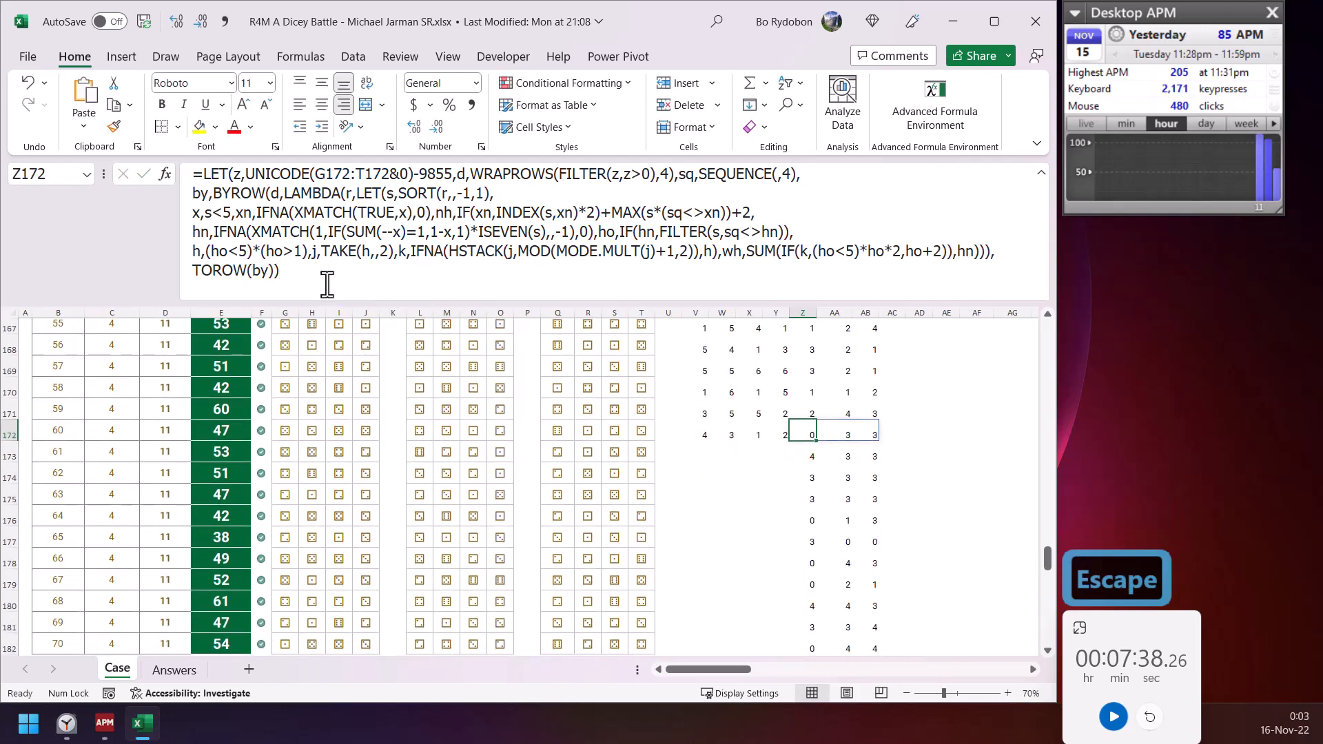
{"action": "left_click", "coordinate": [369, 280]}
{"action": "key", "text": "Escape"}
{"action": "scroll", "coordinate": [815, 403], "scroll_direction": "up", "scroll_amount": 3}
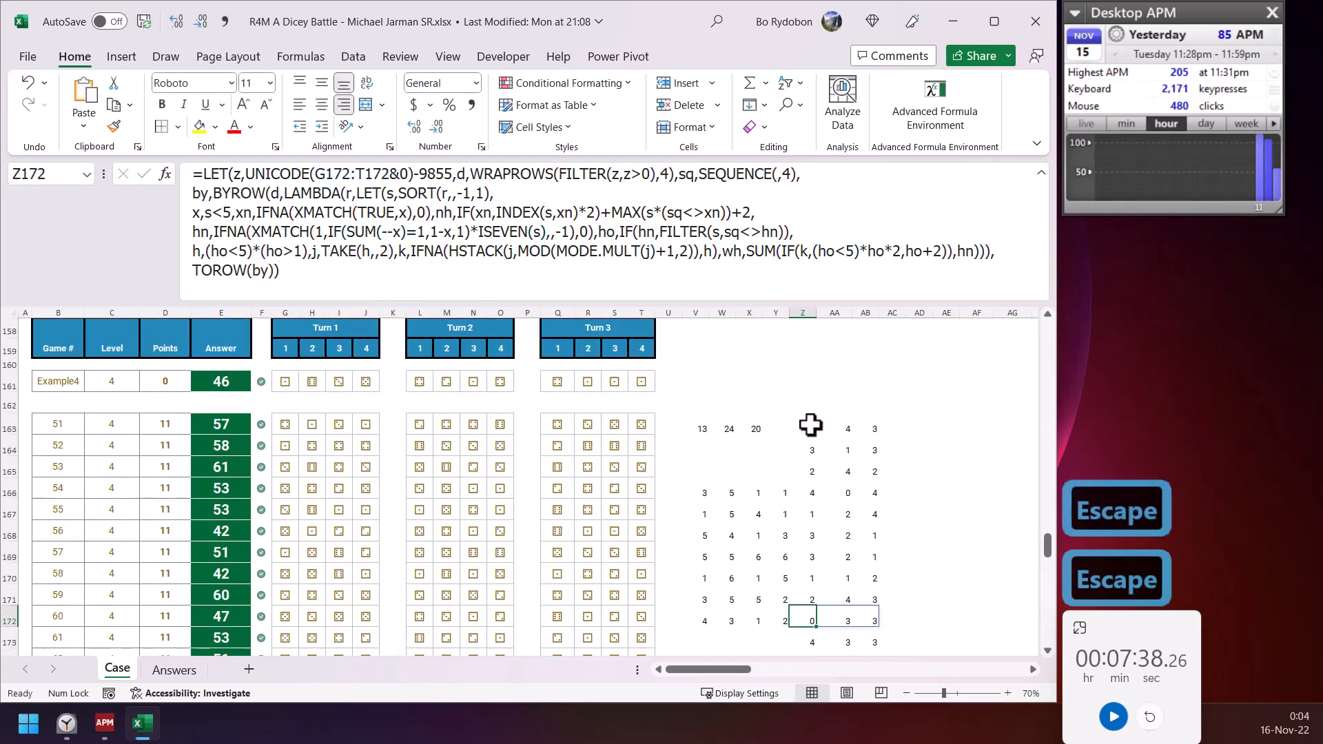
- Inspect the hn formulas in Z163 through Z168, comparing Z166's formula with game 54's Turn 2 dice numbers
{"action": "left_click", "coordinate": [810, 425]}
{"action": "left_click", "coordinate": [810, 444]}
{"action": "left_click", "coordinate": [807, 467]}
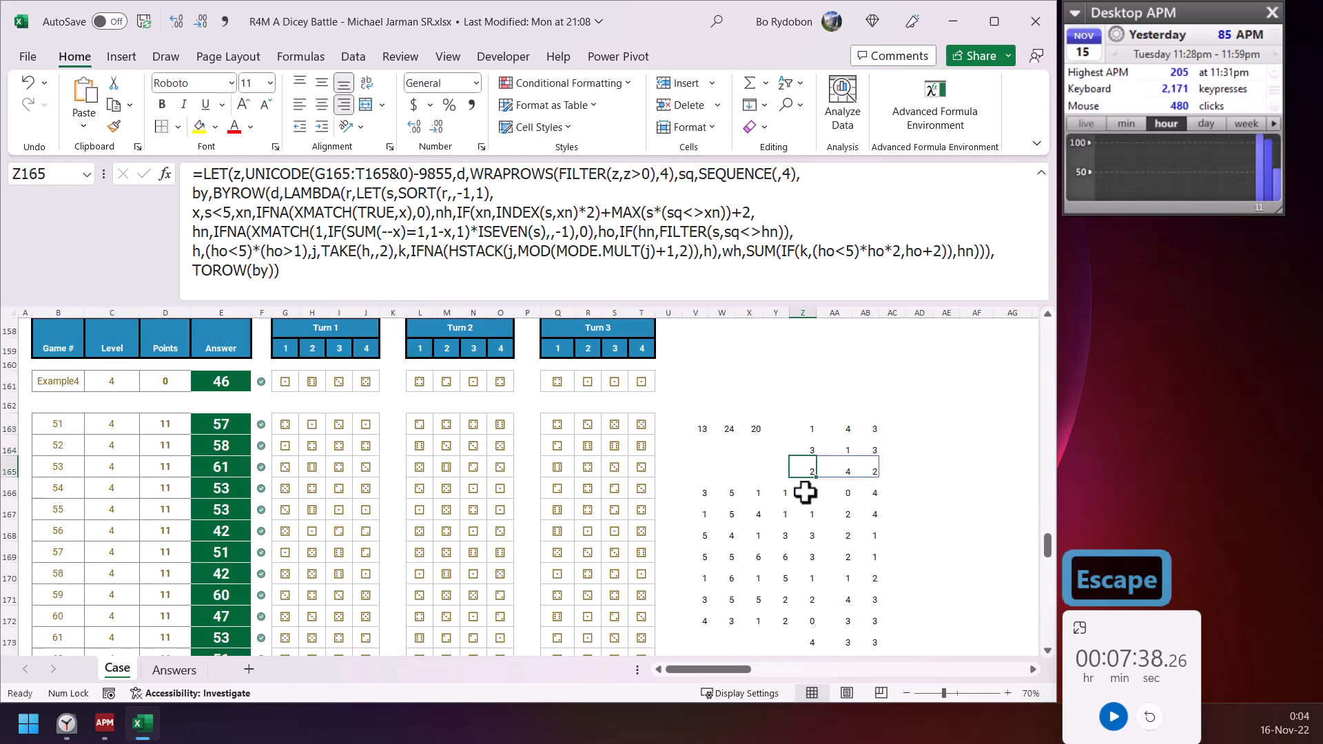
{"action": "left_click", "coordinate": [803, 490]}
{"action": "left_click", "coordinate": [803, 510]}
{"action": "left_click", "coordinate": [803, 536]}
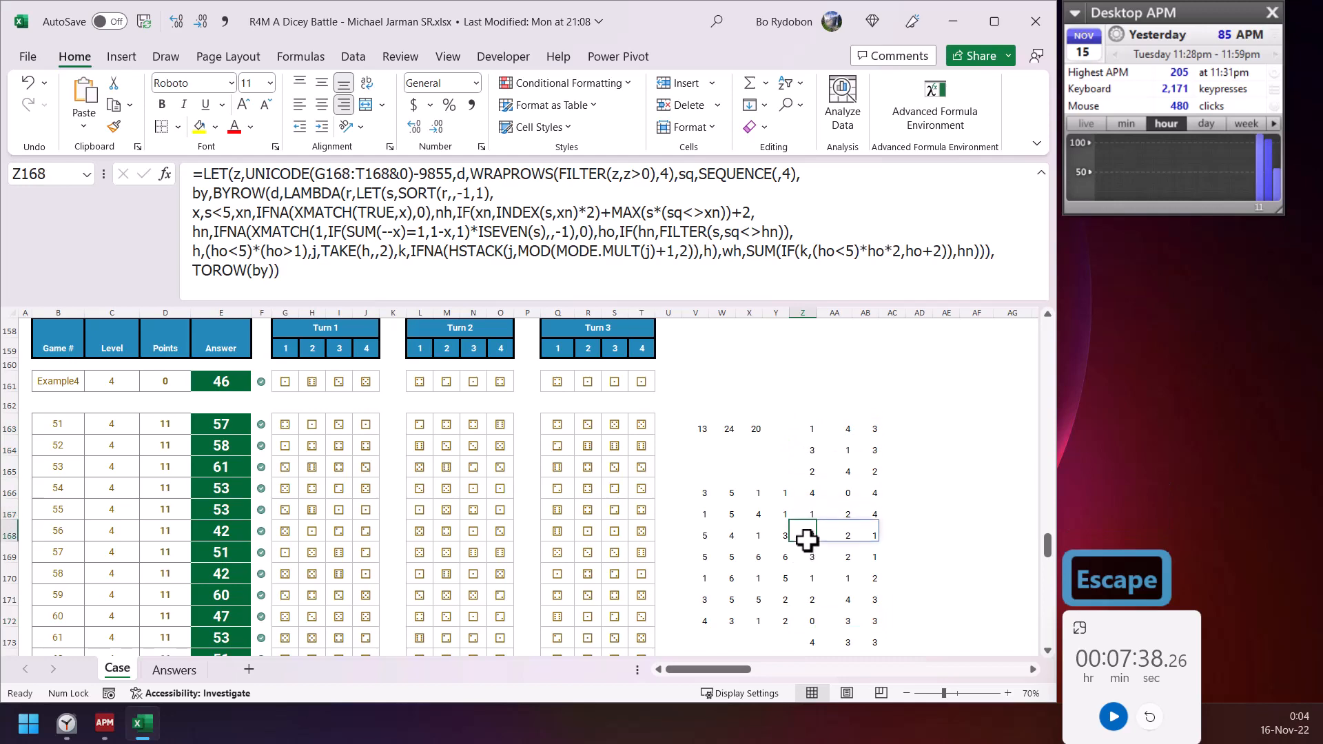
{"action": "scroll", "coordinate": [804, 543], "scroll_direction": "down", "scroll_amount": 1}
{"action": "left_click", "coordinate": [810, 421]}
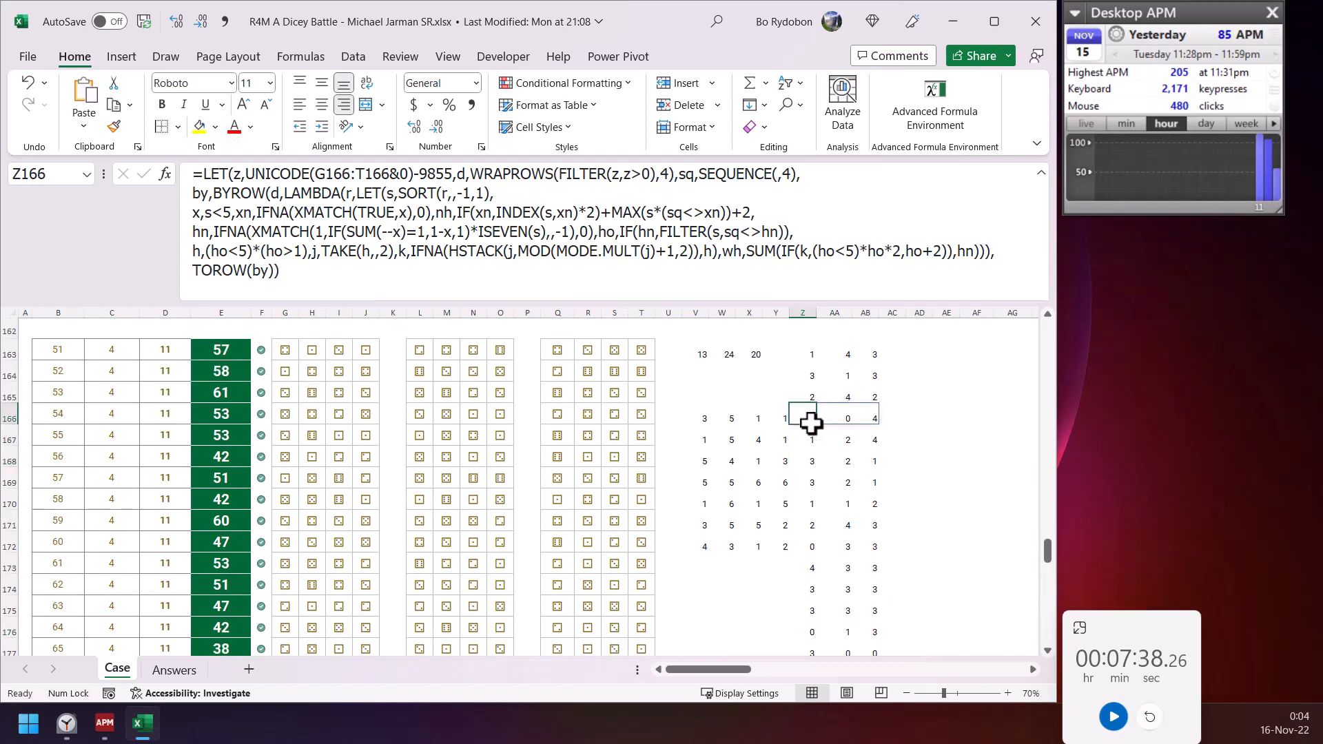
{"action": "left_click", "coordinate": [770, 420]}
{"action": "left_click", "coordinate": [806, 417]}
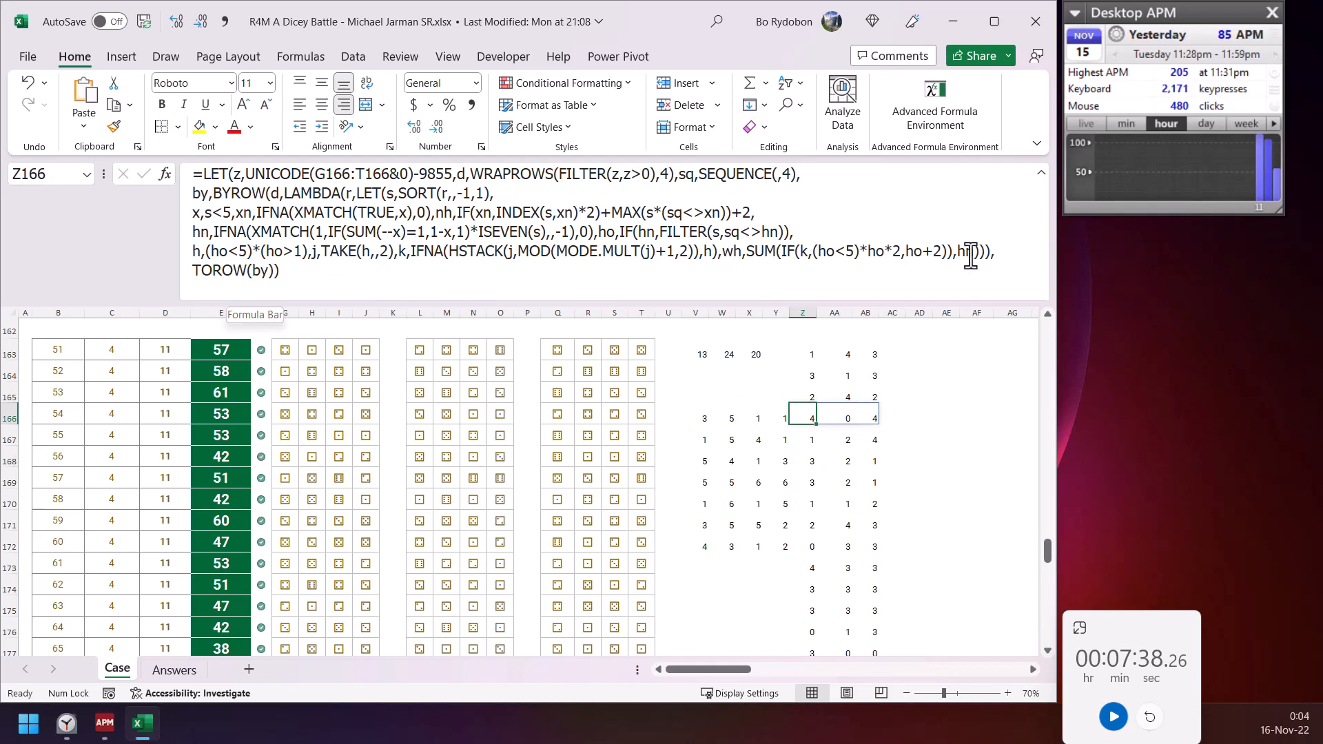
{"action": "key", "text": "Escape"}
{"action": "scroll", "coordinate": [787, 479], "scroll_direction": "down", "scroll_amount": 1}
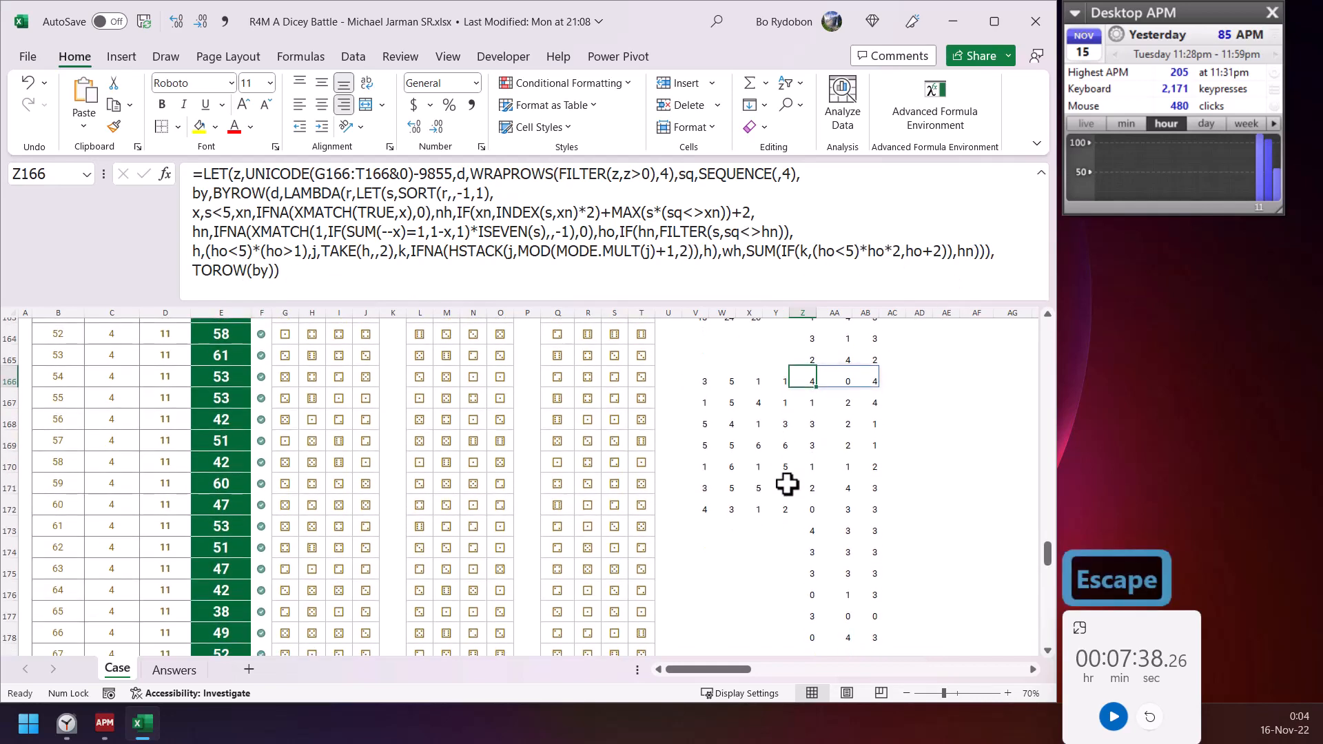
- Fill V172's dice-number formula down to row 176 and check Z176's hn formula against game 64
{"action": "left_click", "coordinate": [701, 472]}
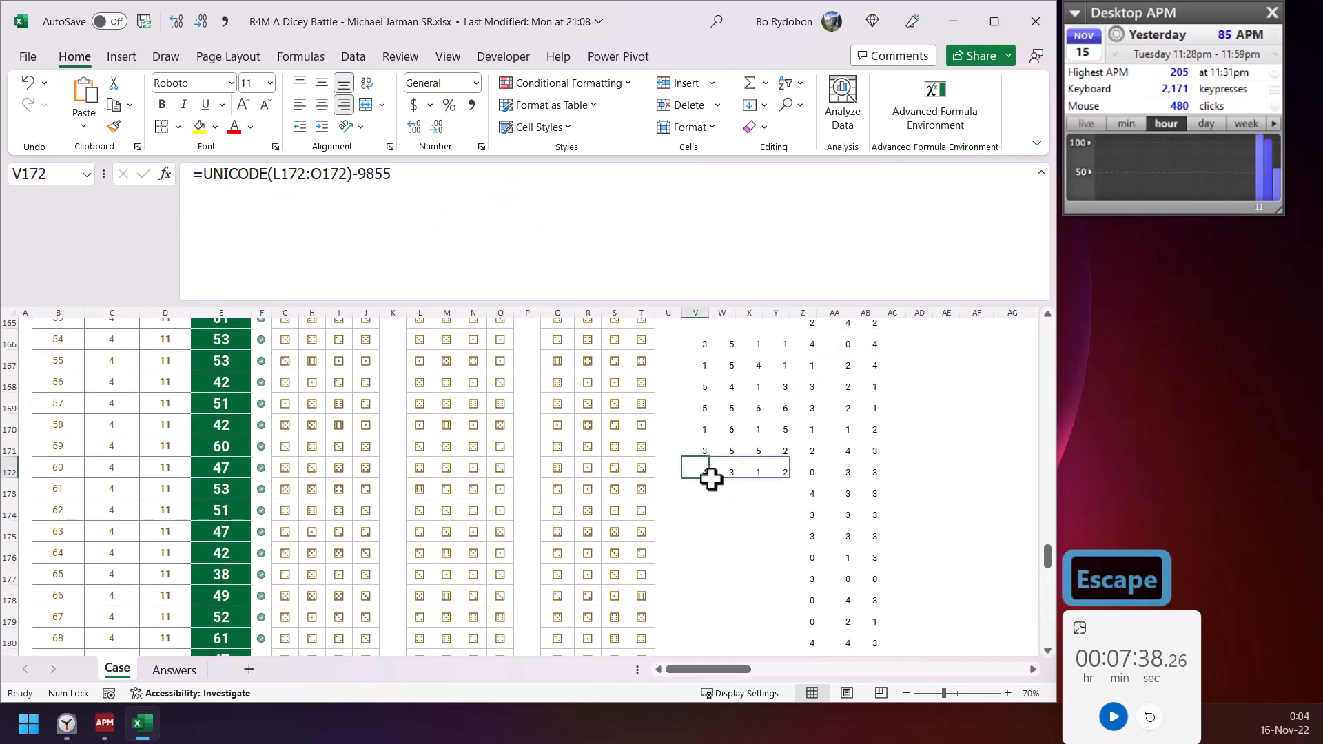
{"action": "left_click_drag", "start_coordinate": [708, 480], "coordinate": [701, 563]}
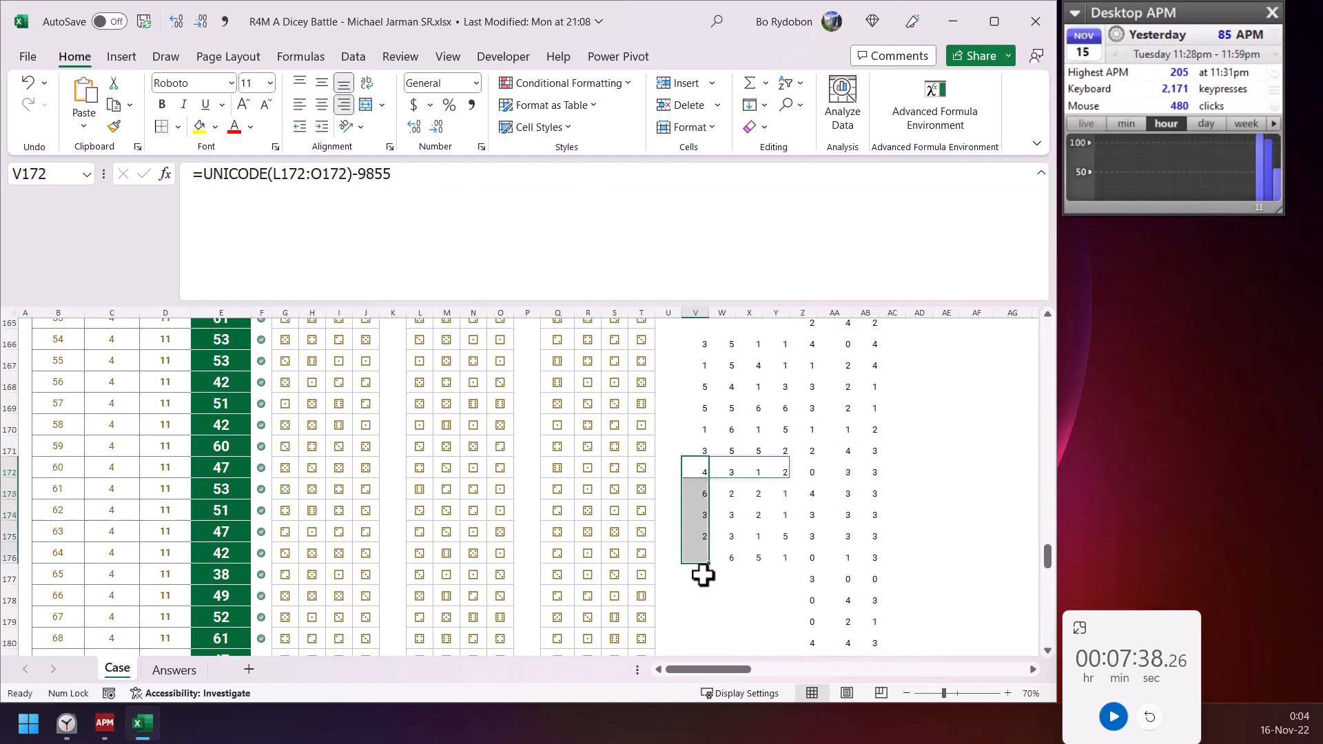
{"action": "left_click", "coordinate": [701, 558]}
{"action": "left_click", "coordinate": [804, 557]}
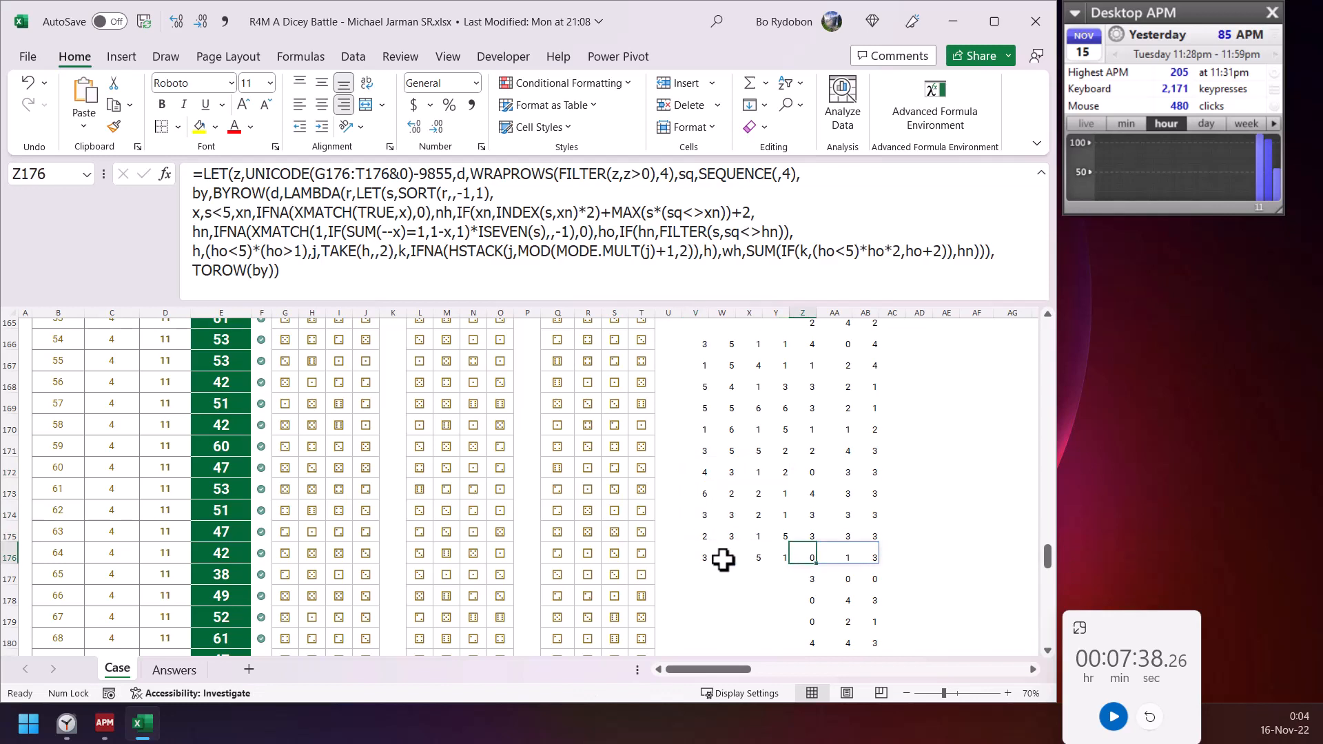
- Extend the dice-number formula from V176 down to row 179 and compare game 67's dice with Z179's hn formula
{"action": "left_click", "coordinate": [694, 559]}
{"action": "scroll", "coordinate": [694, 558], "scroll_direction": "down", "scroll_amount": 1}
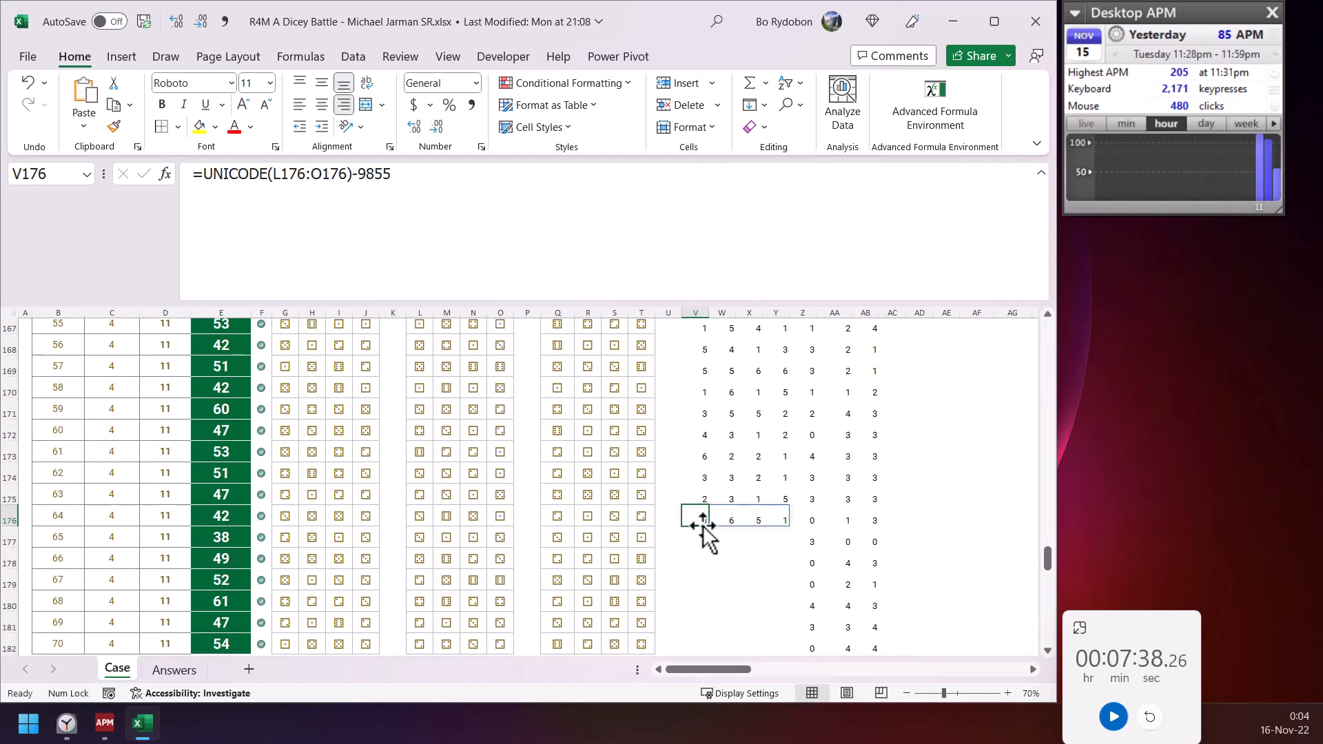
{"action": "left_click_drag", "start_coordinate": [709, 525], "coordinate": [701, 586]}
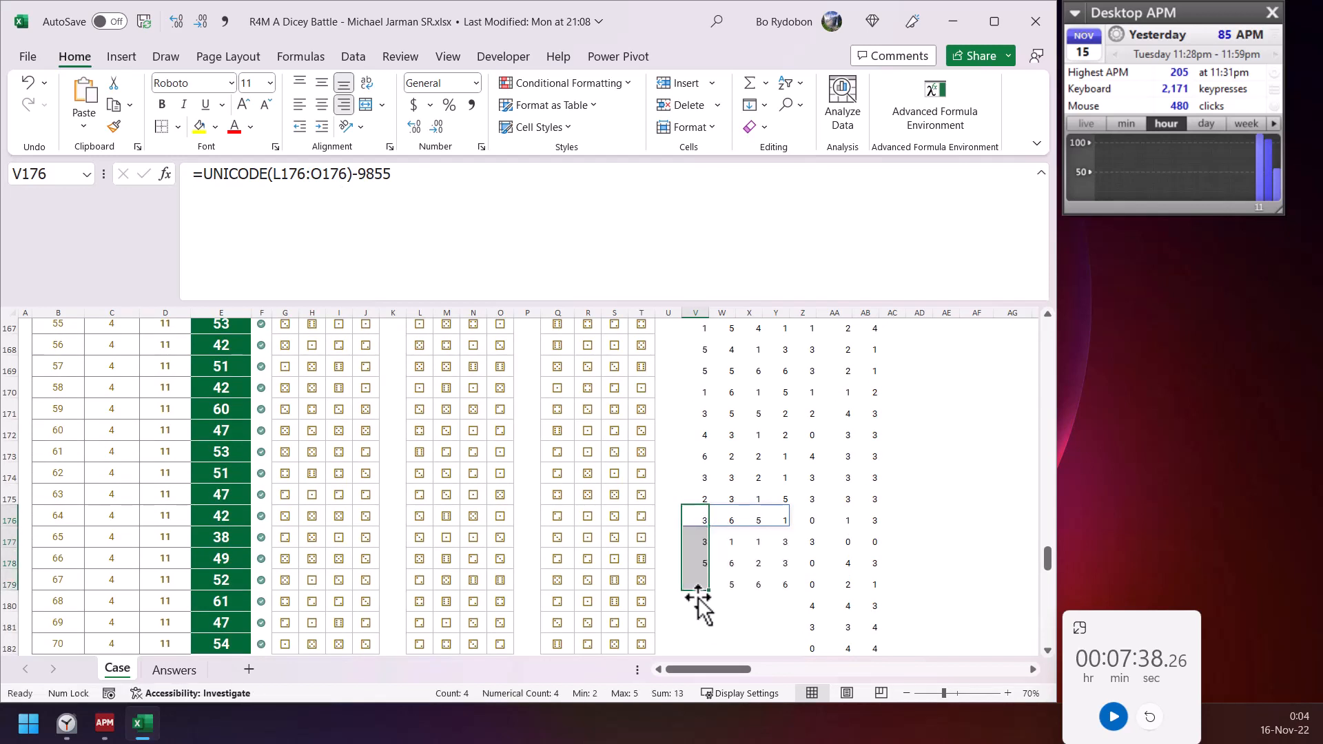
{"action": "left_click", "coordinate": [700, 585]}
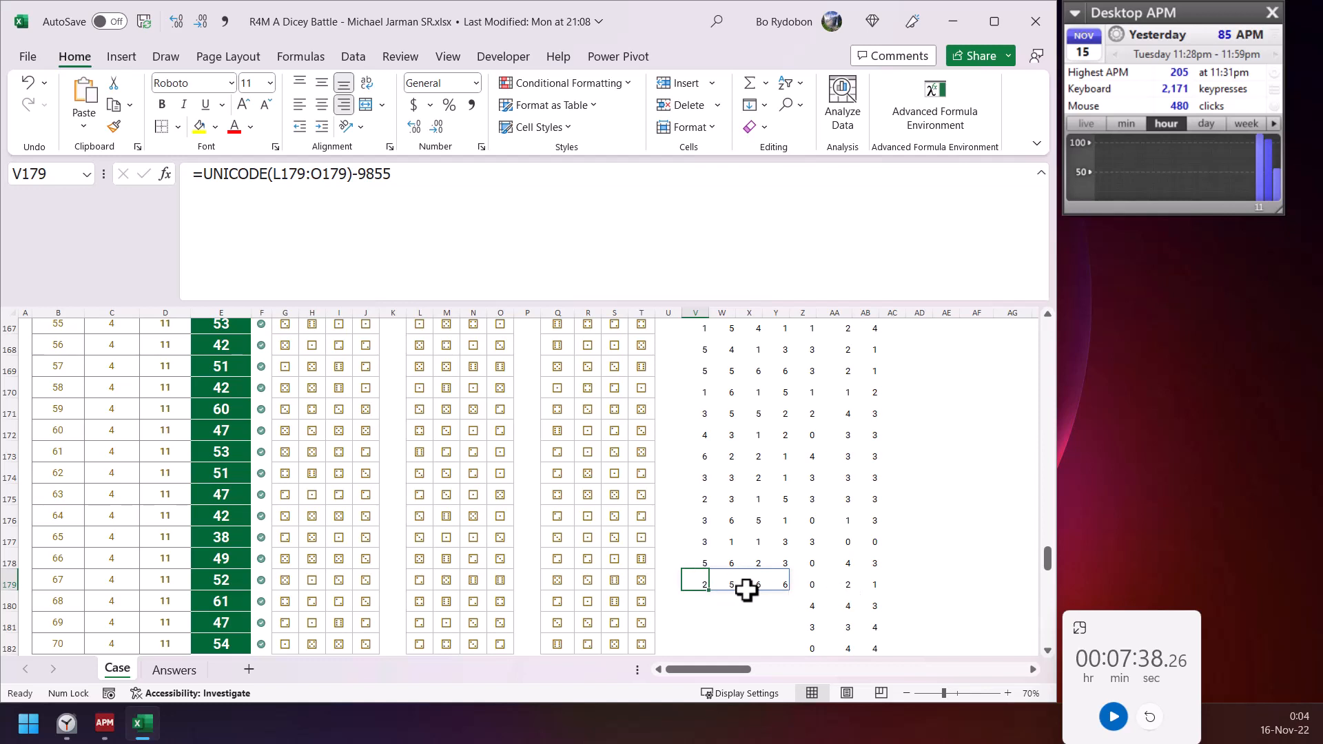
{"action": "left_click", "coordinate": [808, 580]}
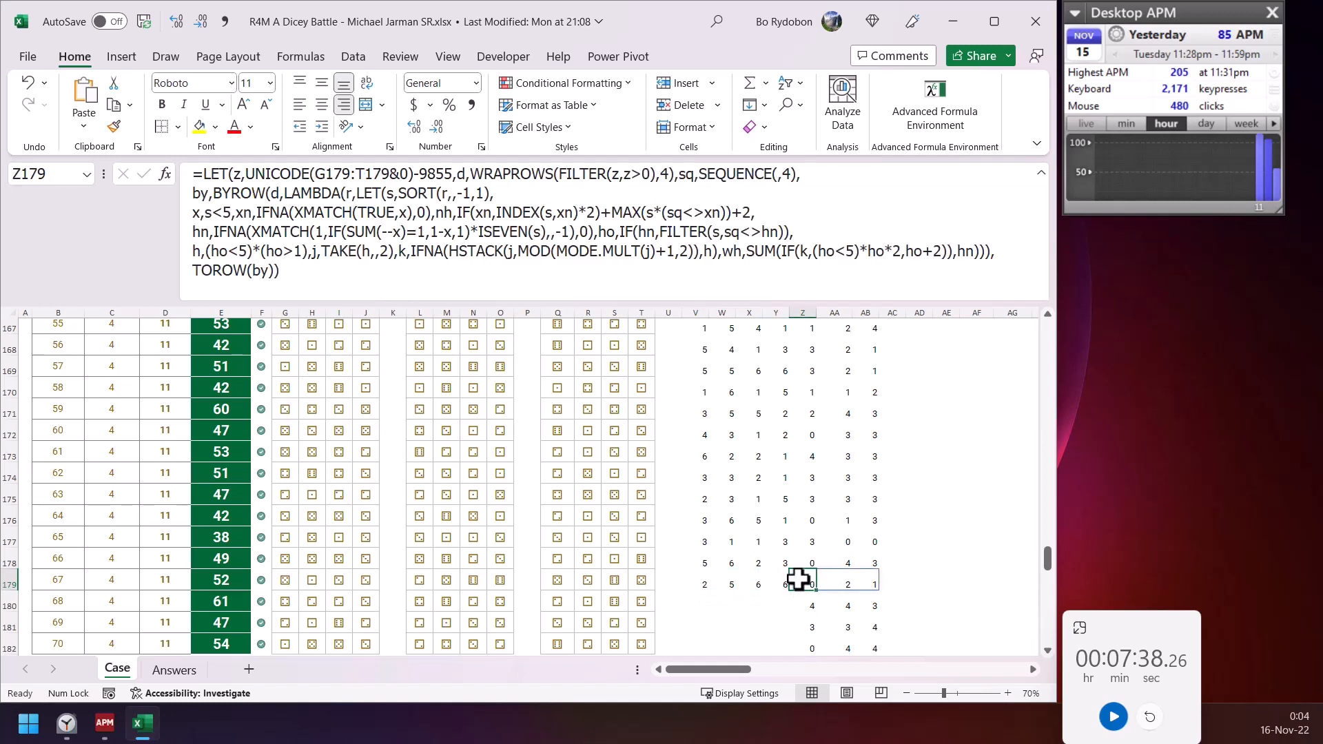
{"action": "left_click", "coordinate": [706, 583]}
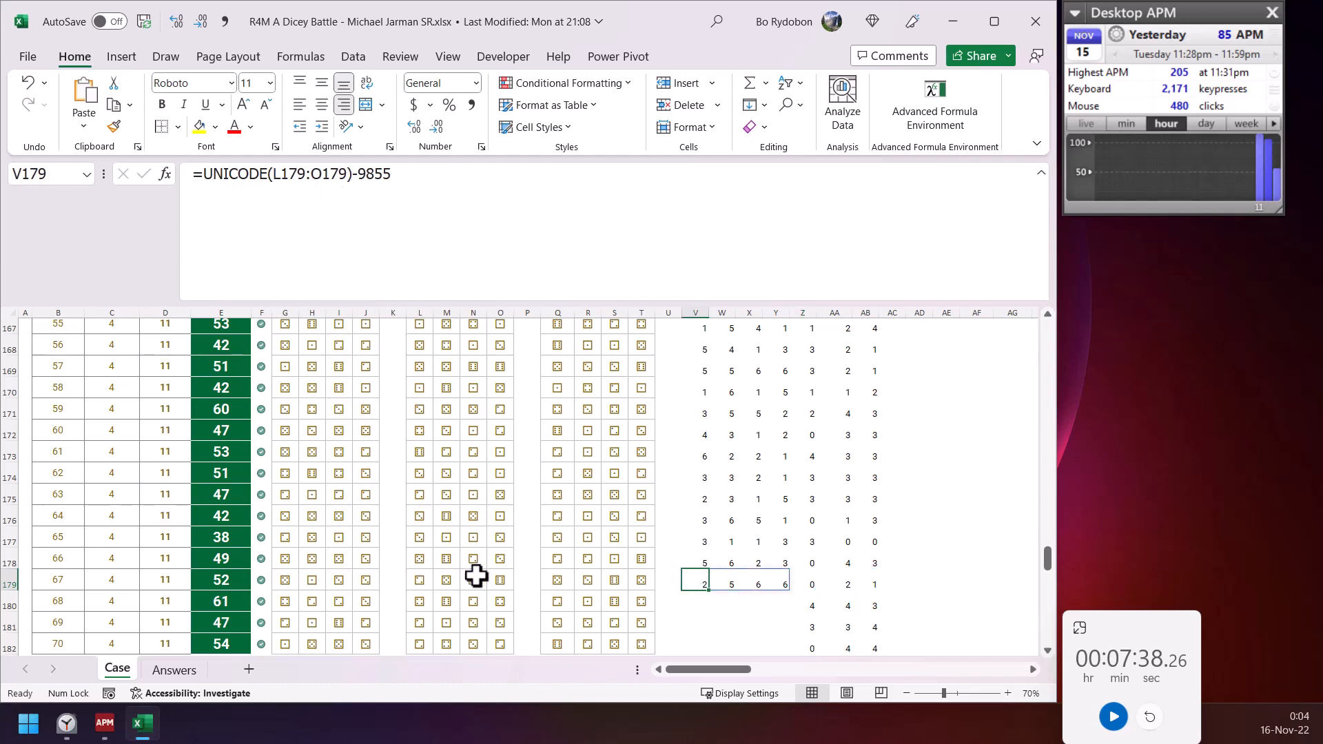
- Examine the SUM(--x)=1 test in Z179's hn definition and the FILTER(s,sq<>hn) argument in its ho definition
{"action": "scroll", "coordinate": [691, 585], "scroll_direction": "up", "scroll_amount": 1}
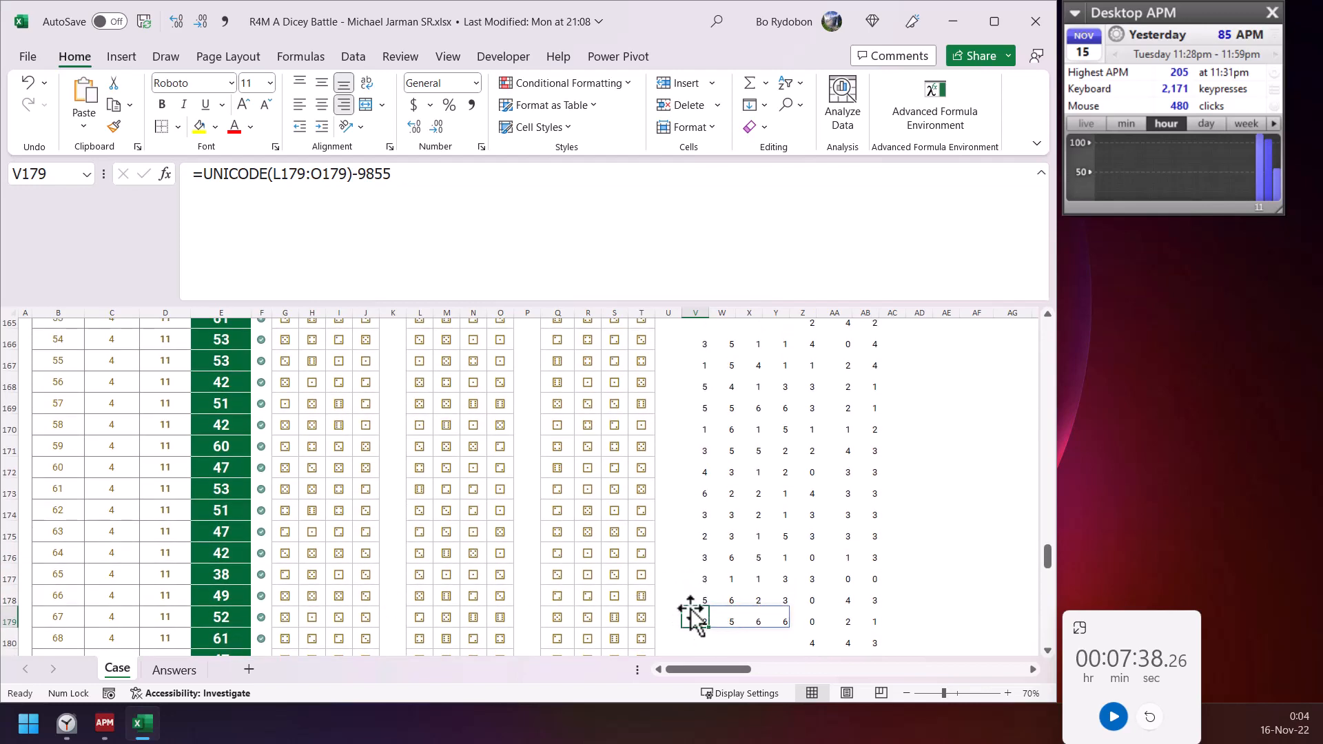
{"action": "left_click", "coordinate": [809, 621]}
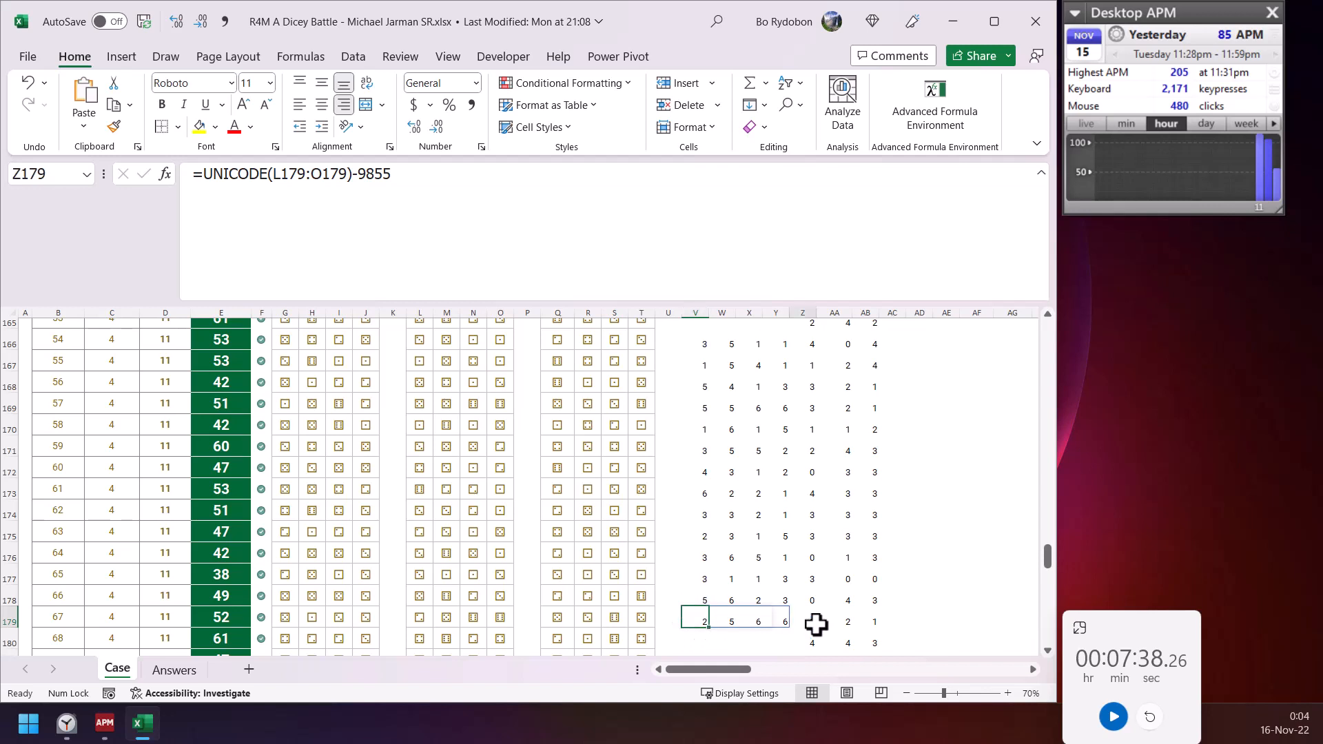
{"action": "left_click", "coordinate": [377, 231]}
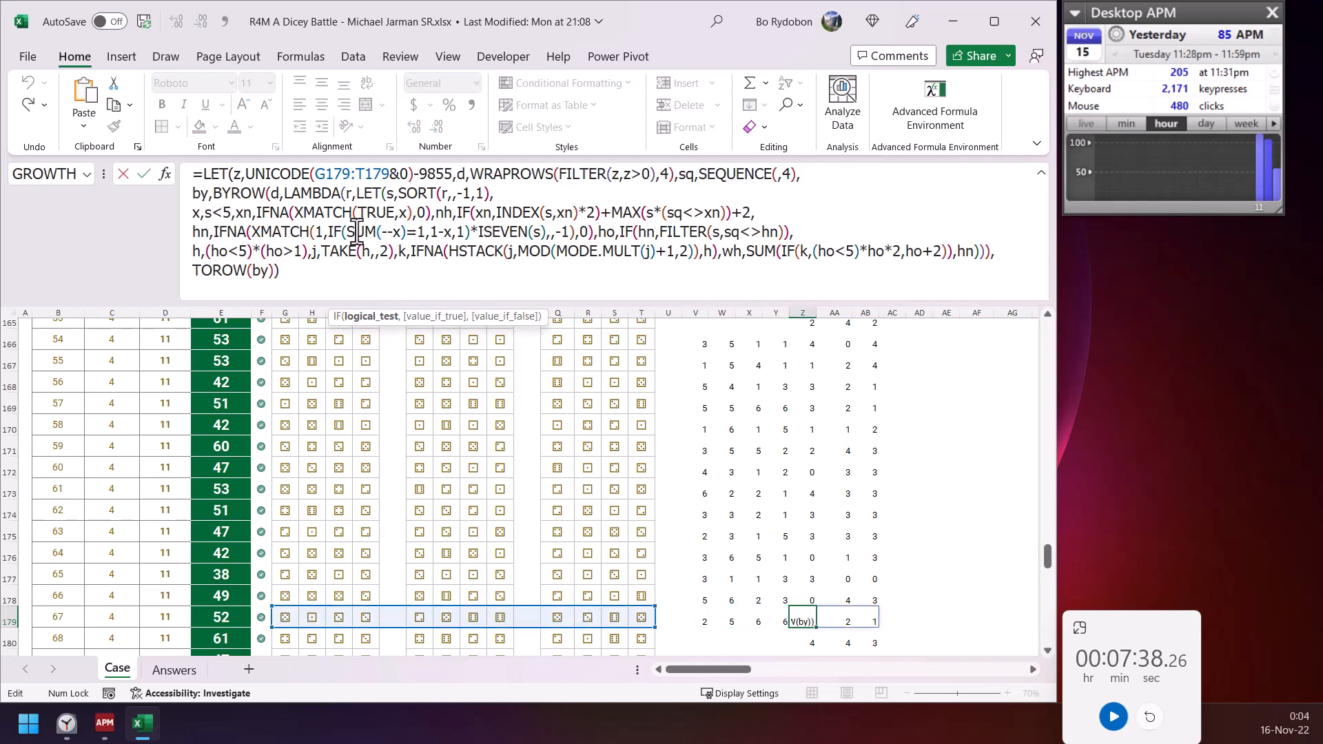
{"action": "left_click", "coordinate": [382, 318]}
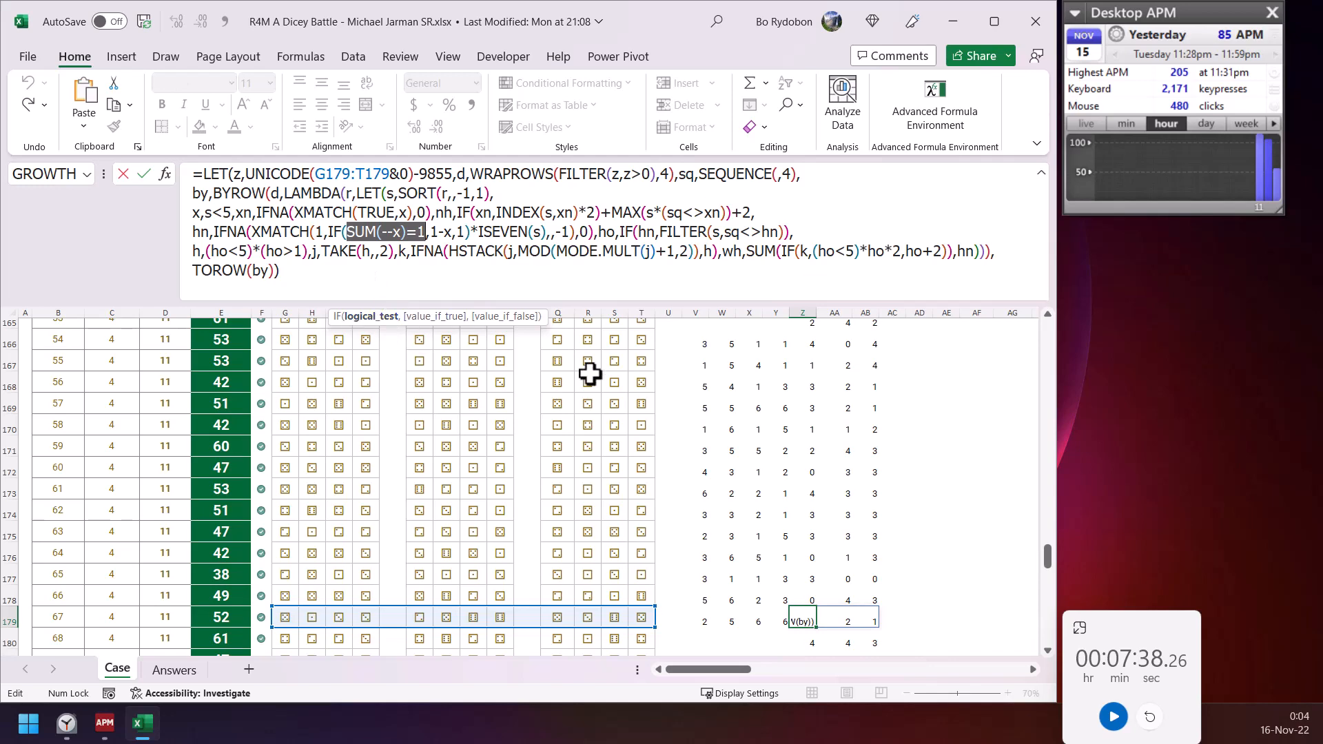
{"action": "key", "text": "Escape"}
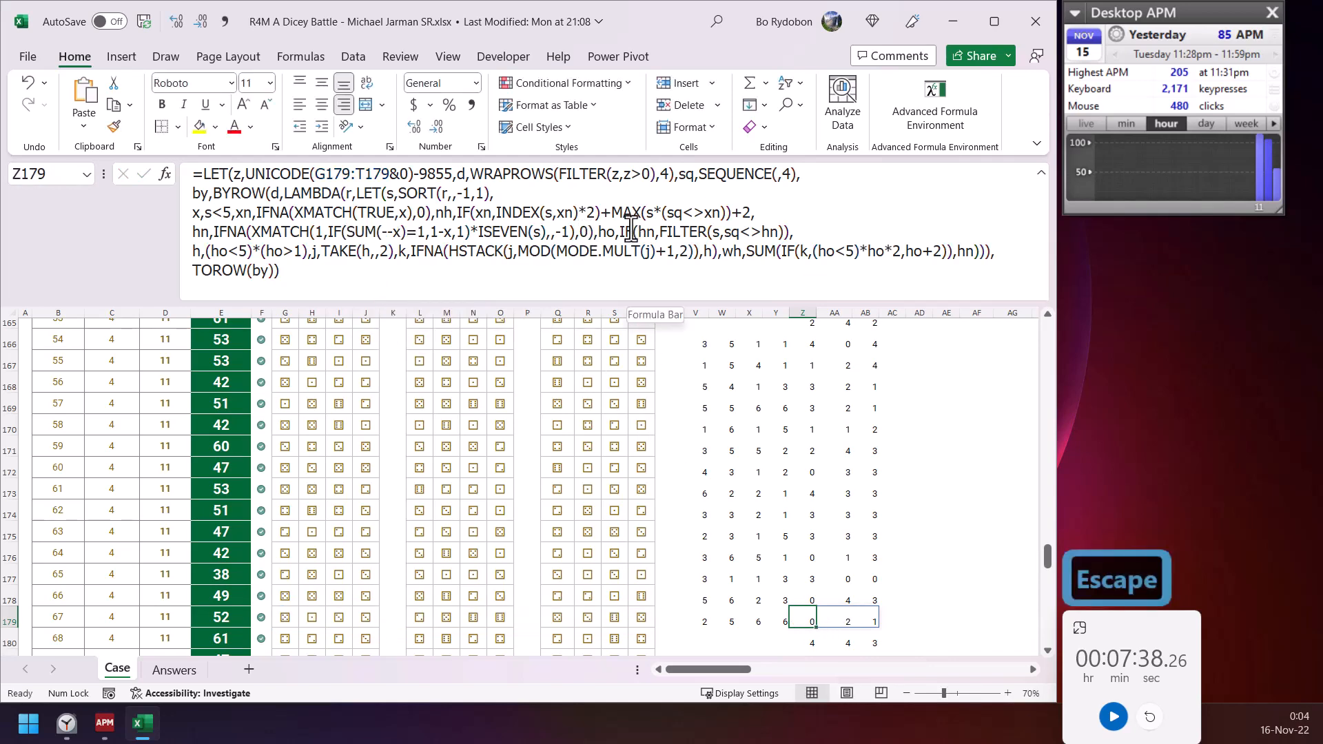
{"action": "left_click", "coordinate": [609, 232]}
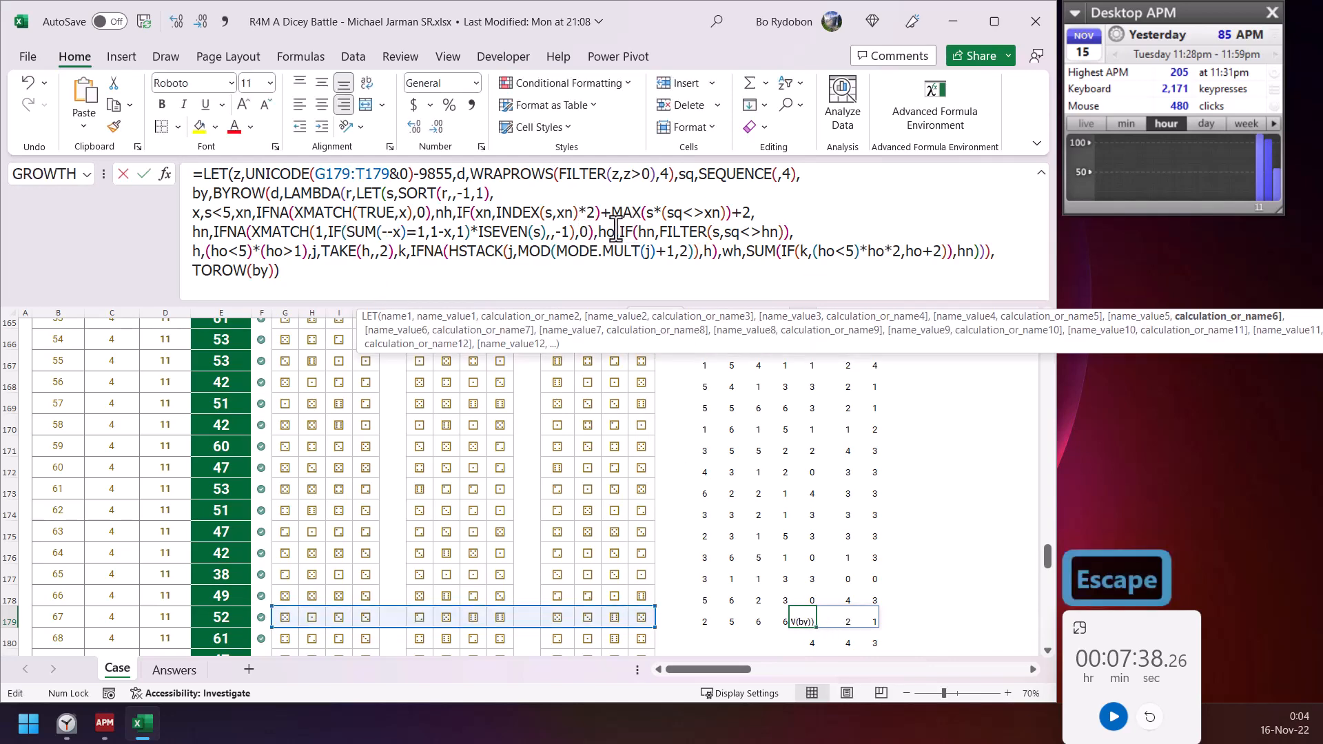
{"action": "left_click", "coordinate": [663, 233]}
{"action": "left_click", "coordinate": [713, 318]}
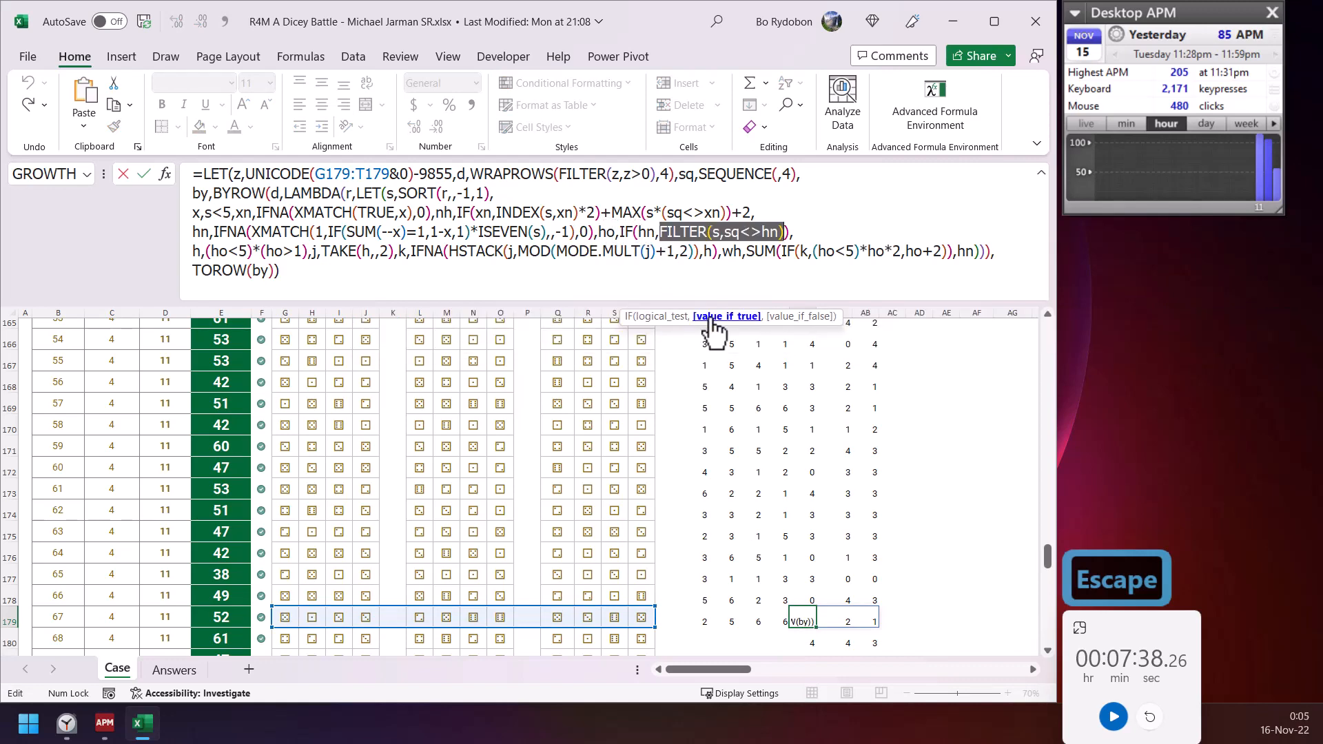
{"action": "key", "text": "Escape"}
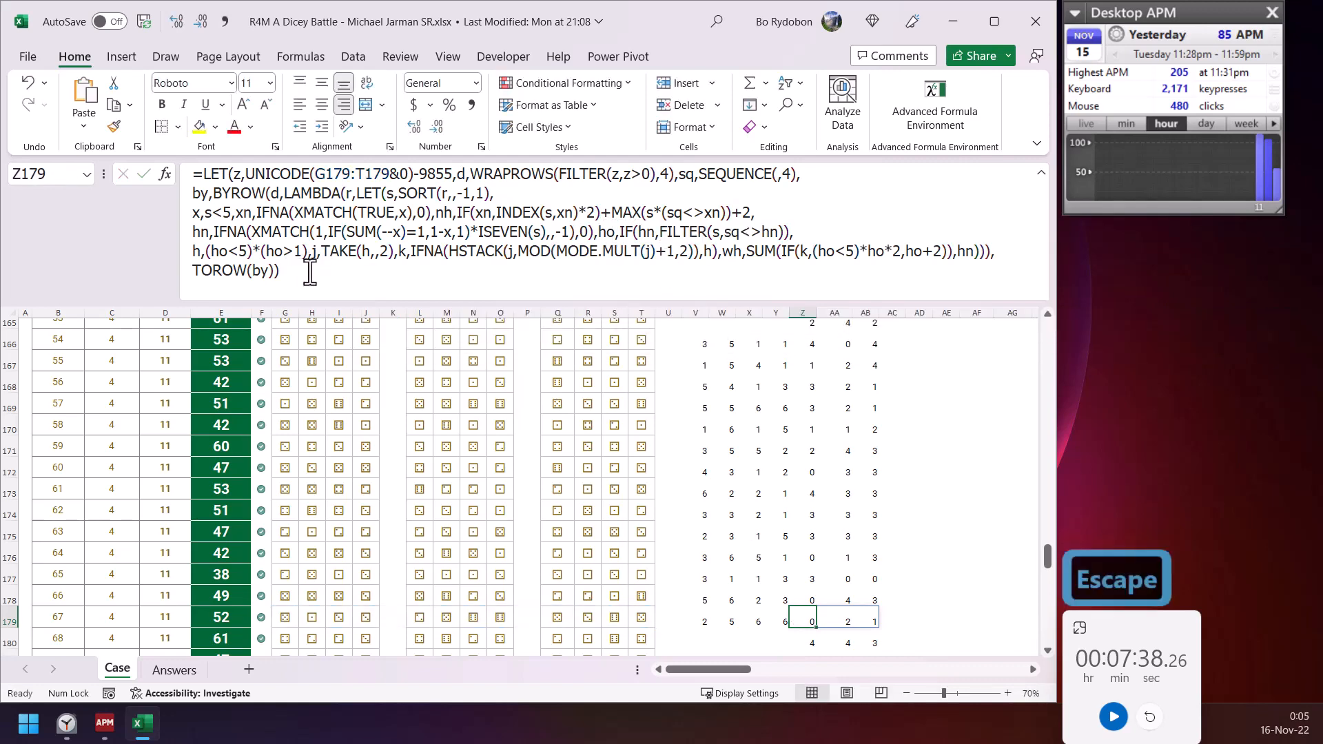
- Copy the full text of Z179's LET formula into AC179 without shifting its references
{"action": "left_click", "coordinate": [640, 236]}
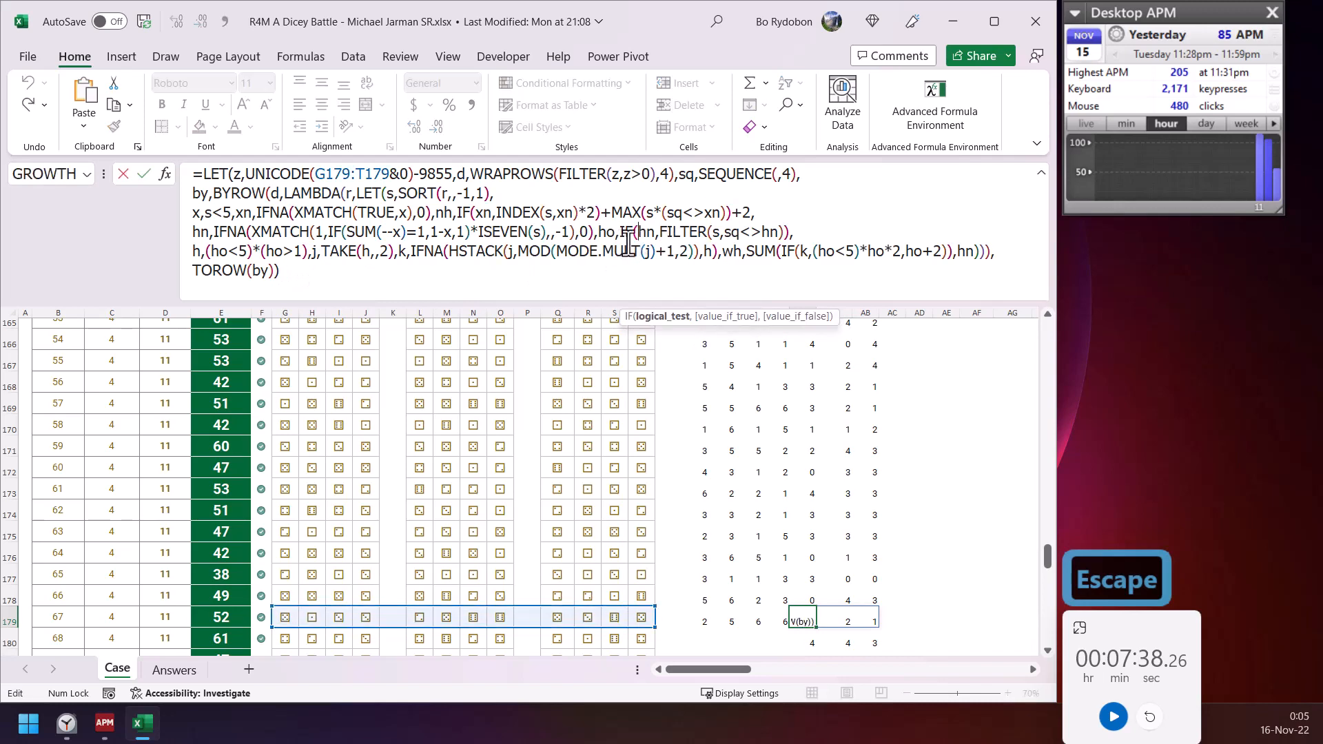
{"action": "left_click_drag", "start_coordinate": [331, 281], "coordinate": [193, 173]}
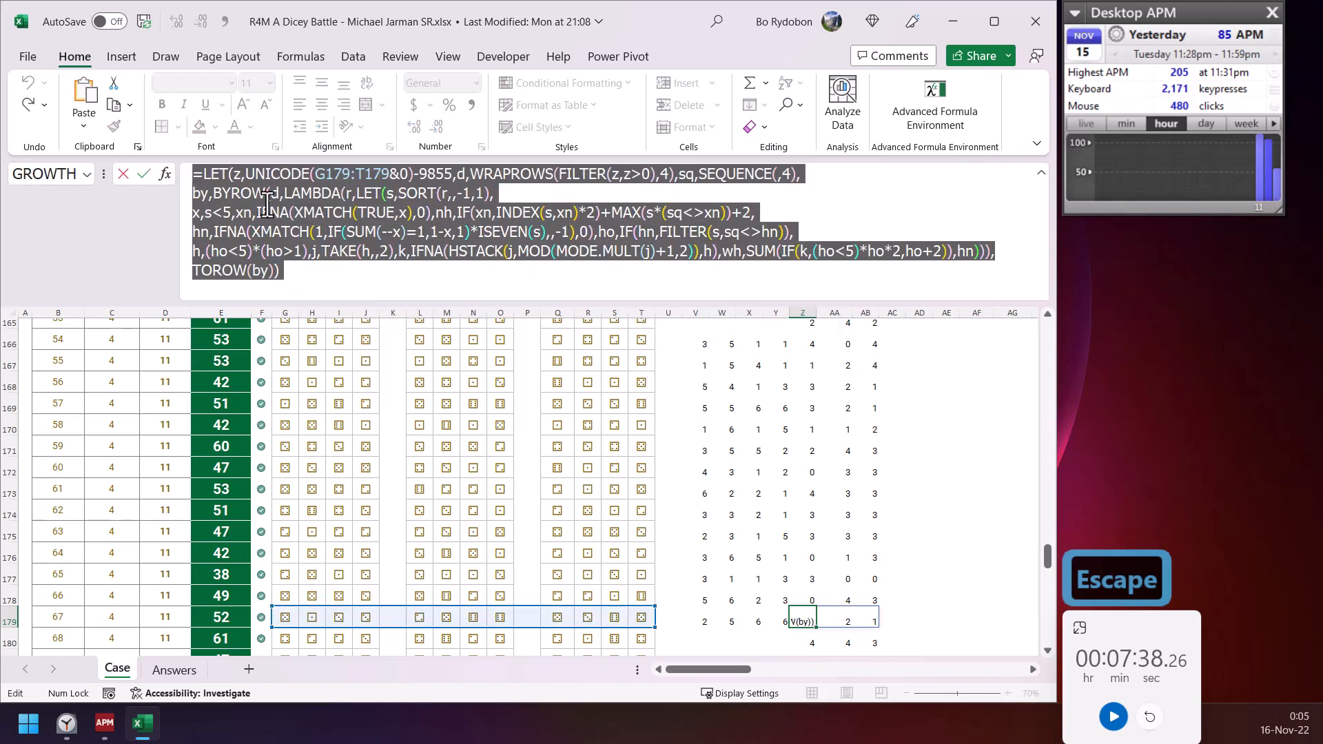
{"action": "key", "text": "ctrl+c"}
{"action": "key", "text": "Escape"}
{"action": "left_click", "coordinate": [895, 618]}
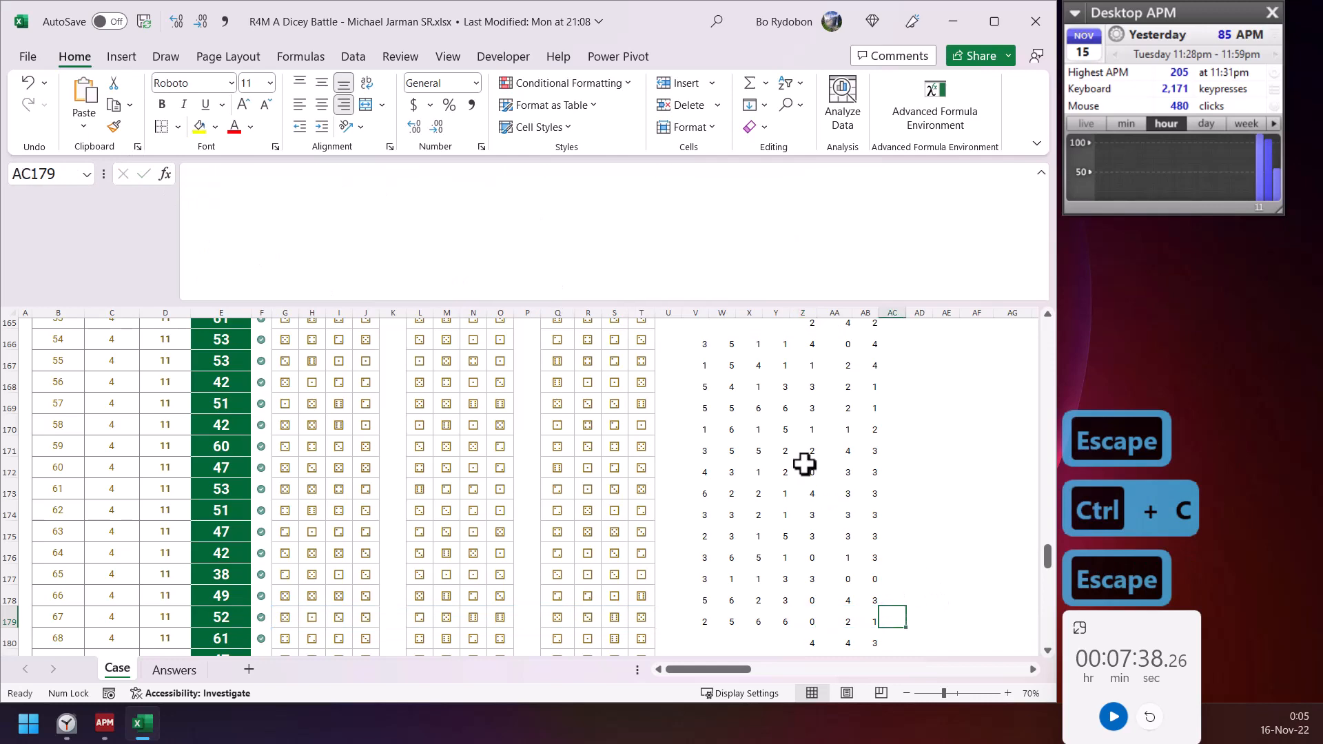
{"action": "left_click", "coordinate": [544, 220]}
{"action": "key", "text": "ctrl+v"}
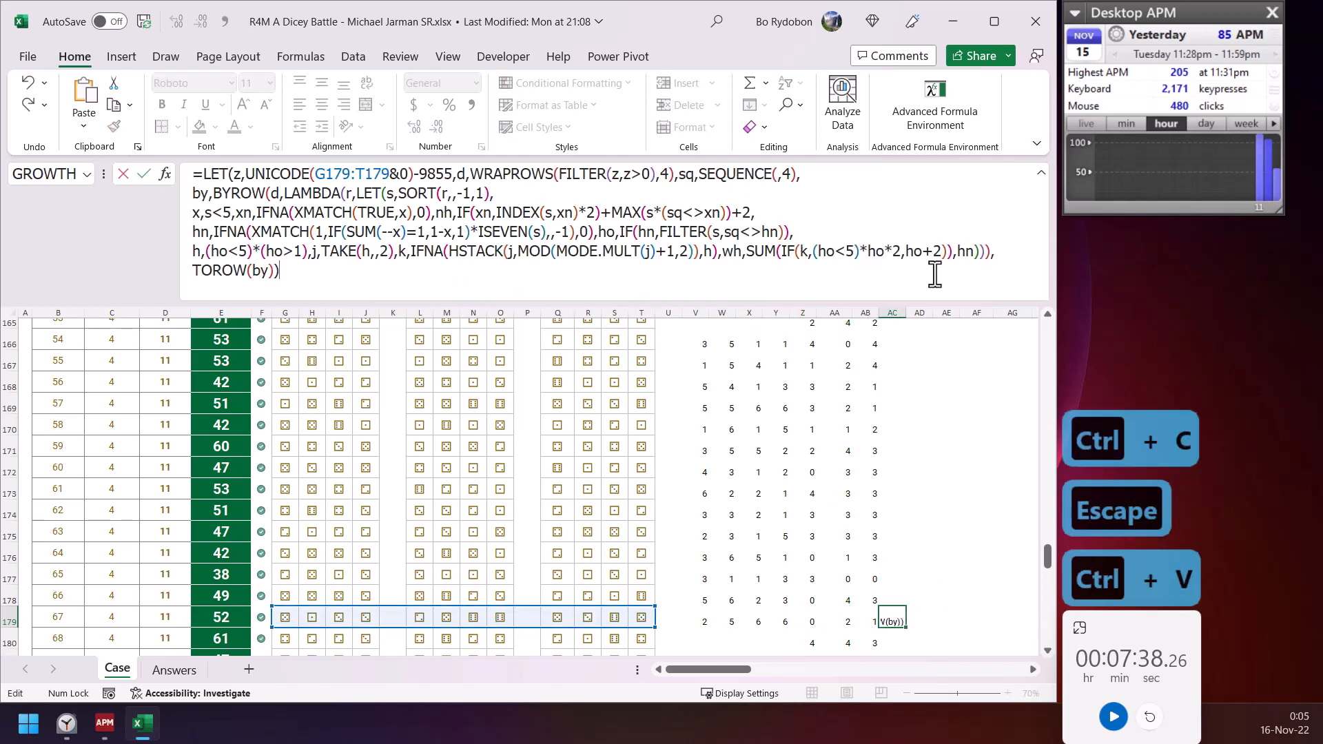
- Put the inner LET's final argument on its own line in AC179's formula and make it return ho
{"action": "left_click", "coordinate": [961, 249]}
{"action": "key", "text": "alt+Return"}
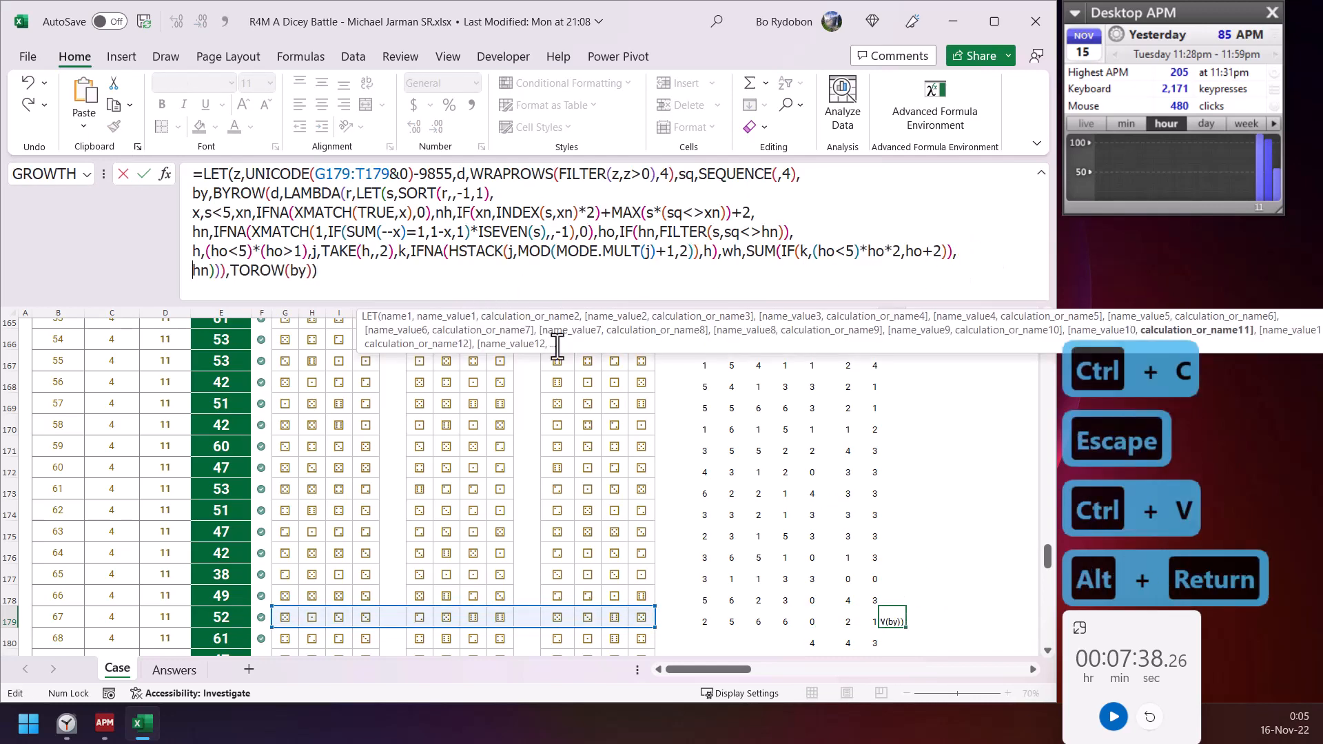
{"action": "left_click", "coordinate": [210, 270]}
{"action": "key", "text": "BackSpace"}
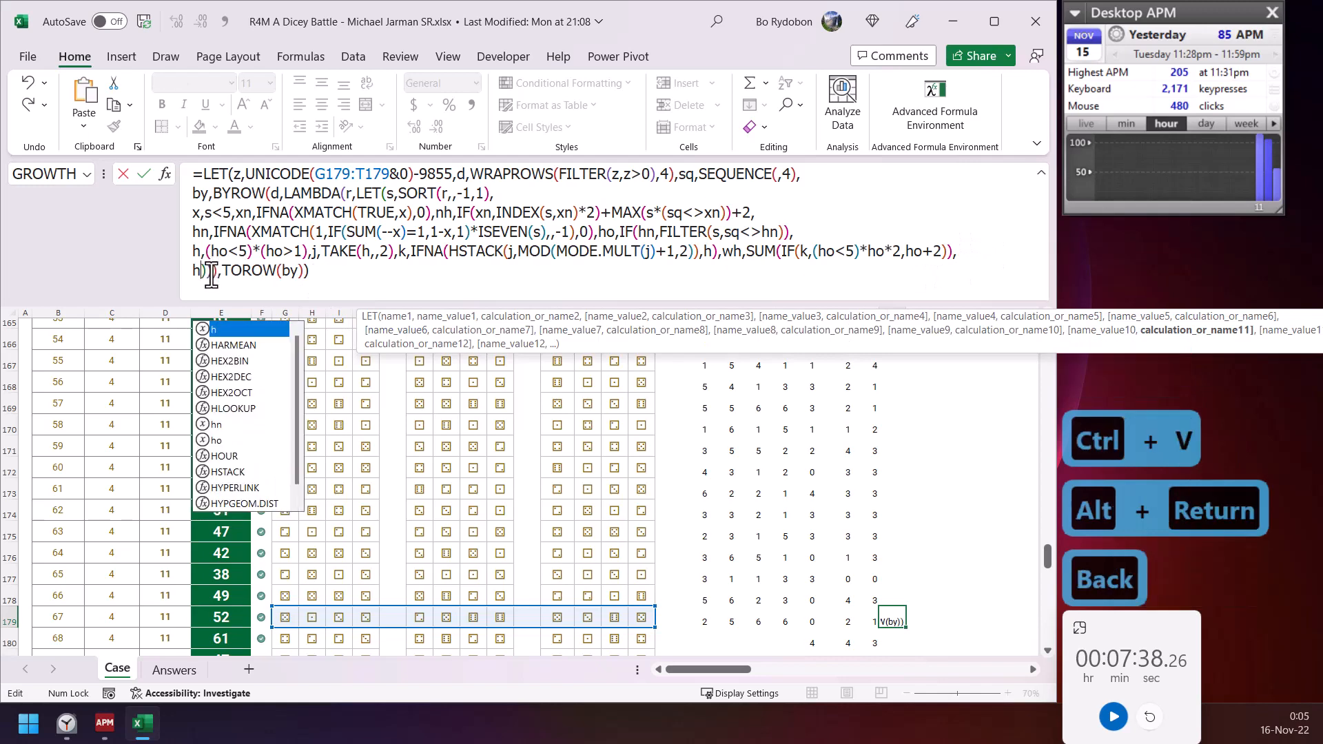
{"action": "type", "text": "o"}
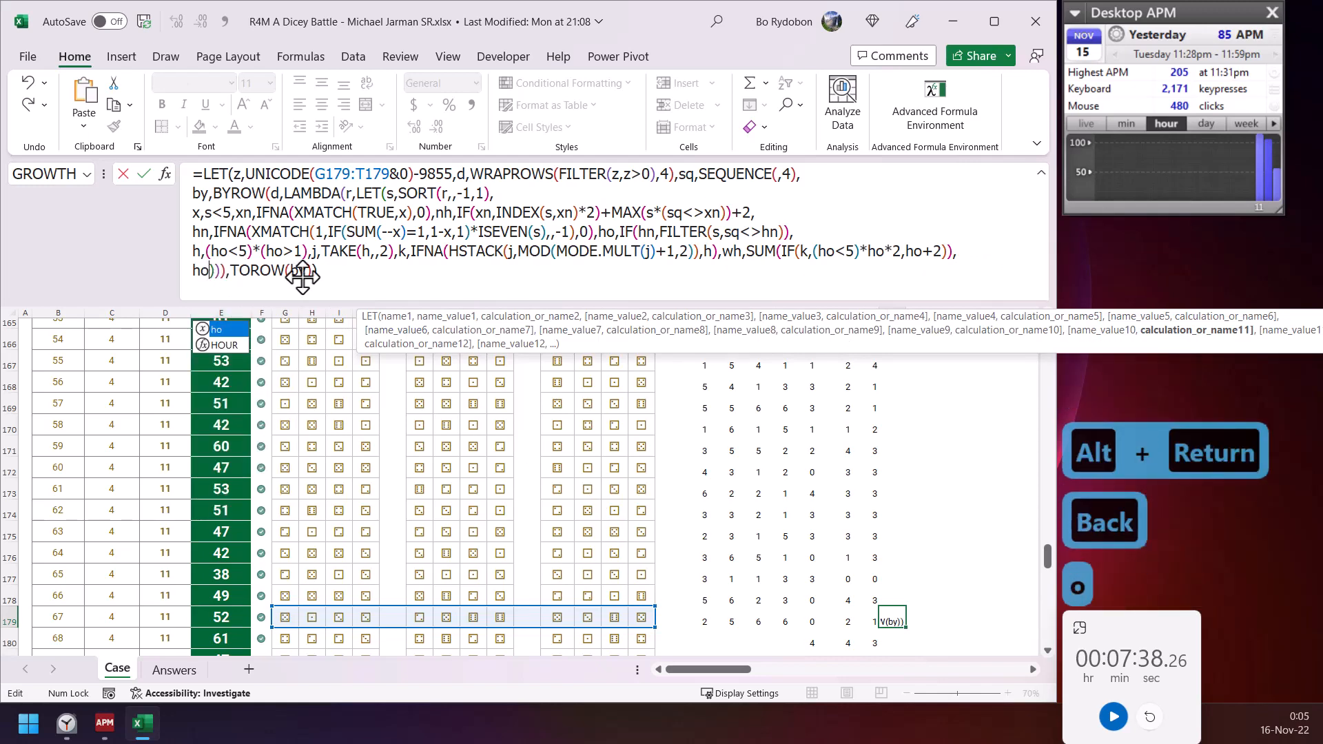
{"action": "left_click", "coordinate": [389, 269]}
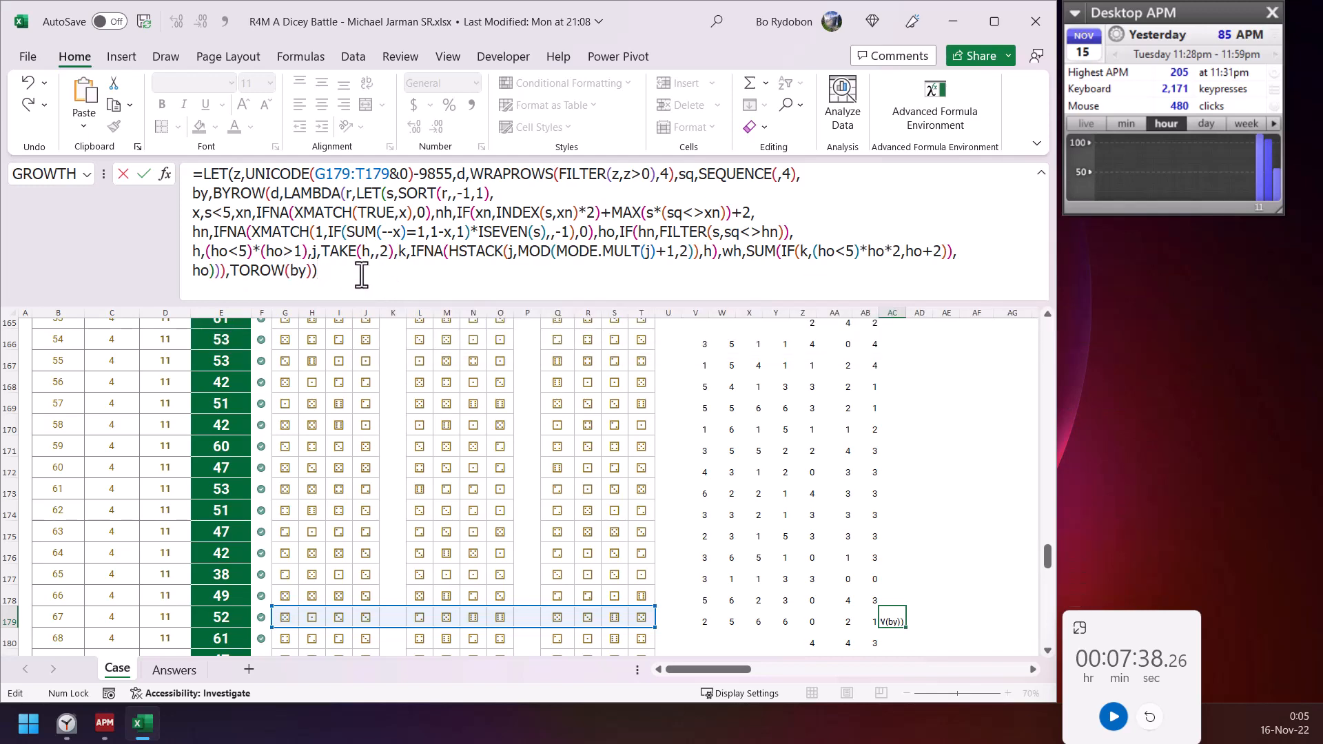
{"action": "key", "text": "Return"}
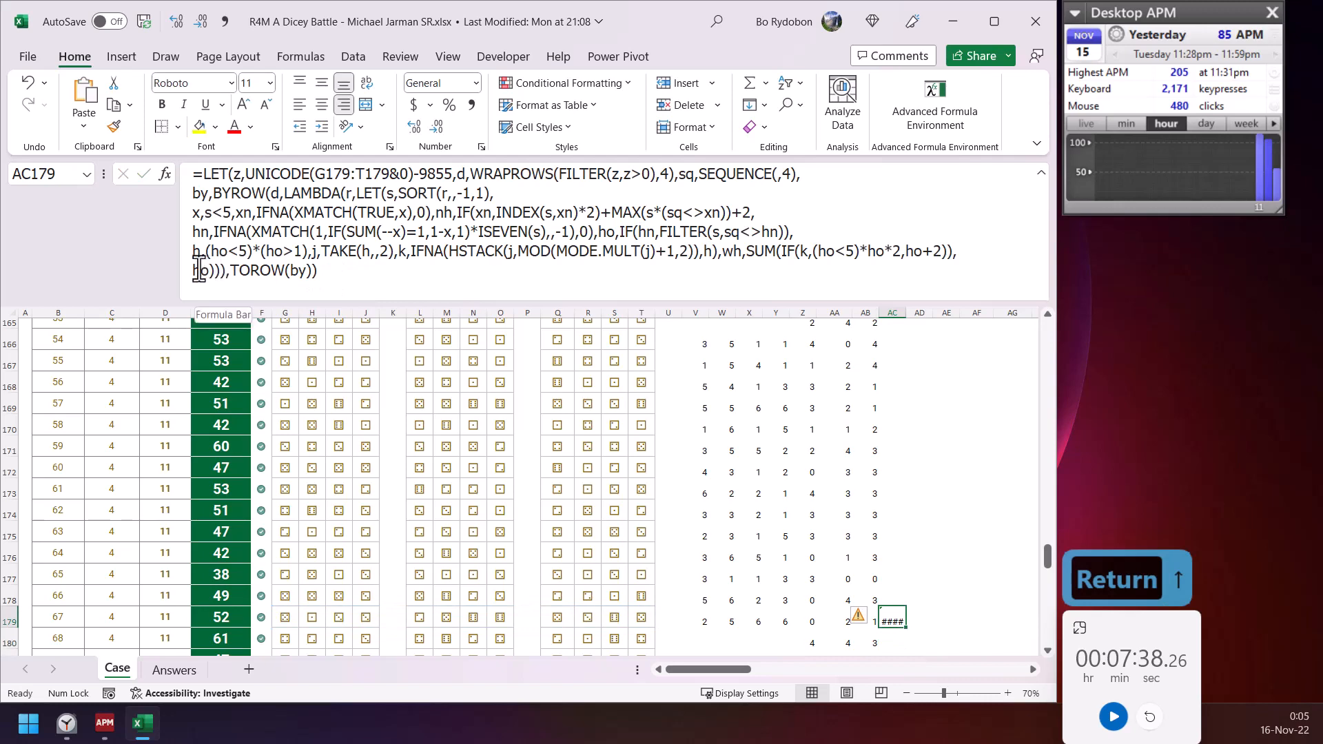
- Wrap the final ho argument of AC179's inner LET in TEXTJOIN(",",,ho) so each row returns comma-separated text
{"action": "left_click", "coordinate": [200, 268]}
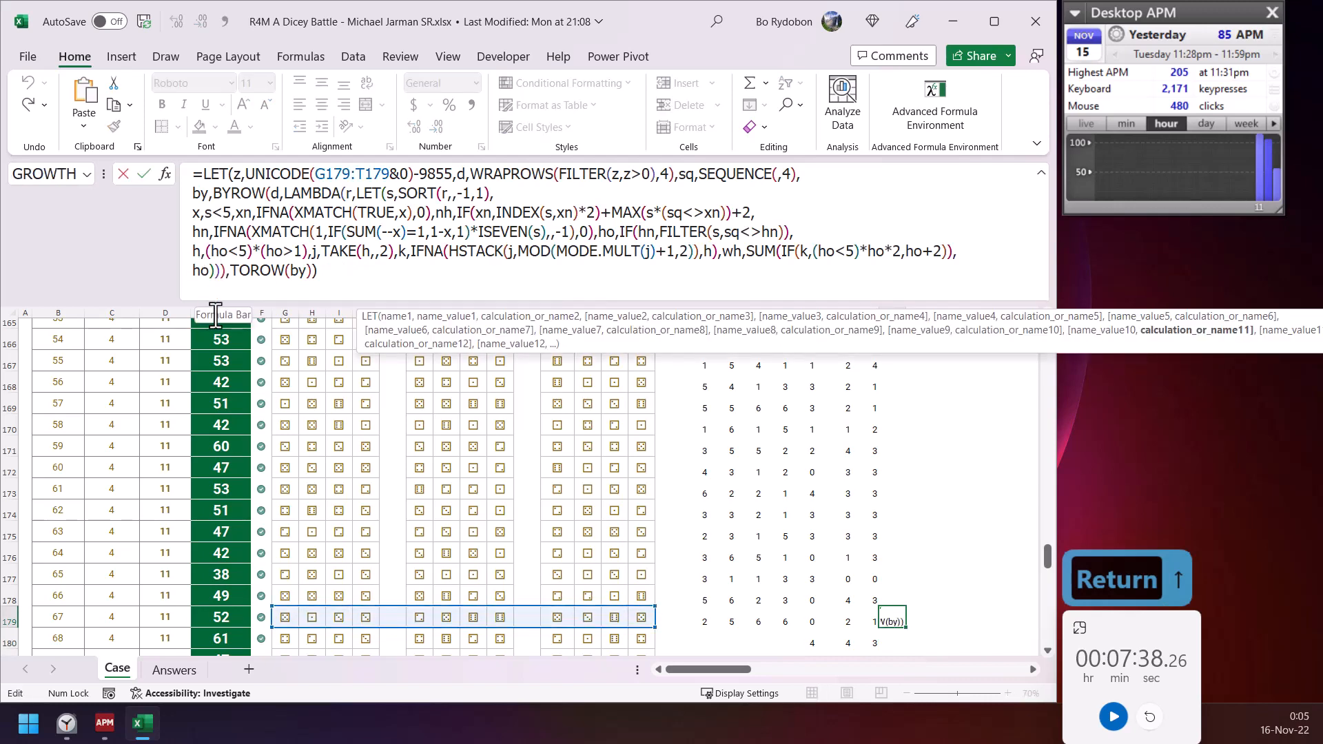
{"action": "type", "text": "Textj"}
{"action": "key", "text": "Tab"}
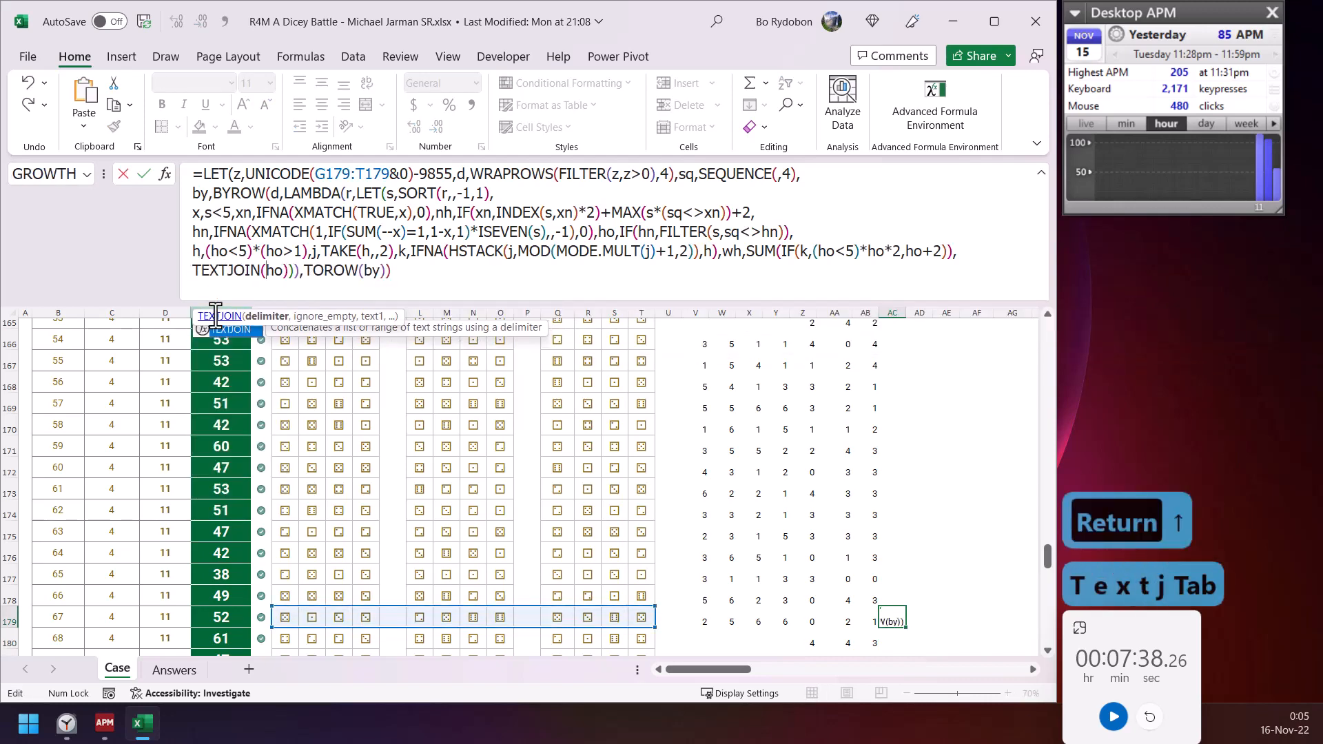
{"action": "type", "text": "\",\""}
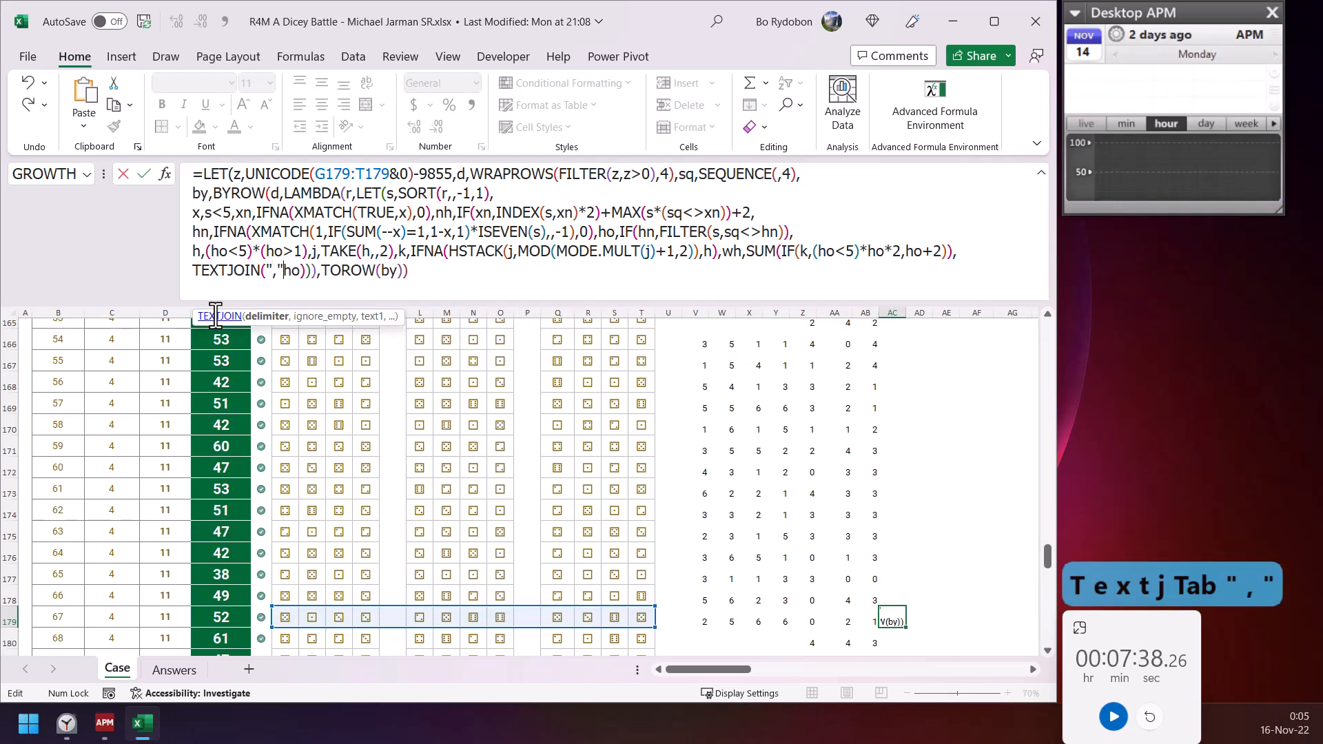
{"action": "type", "text": ",,"}
{"action": "key", "text": "Right"}
{"action": "key", "text": "Right"}
{"action": "type", "text": ")"}
{"action": "key", "text": "Return"}
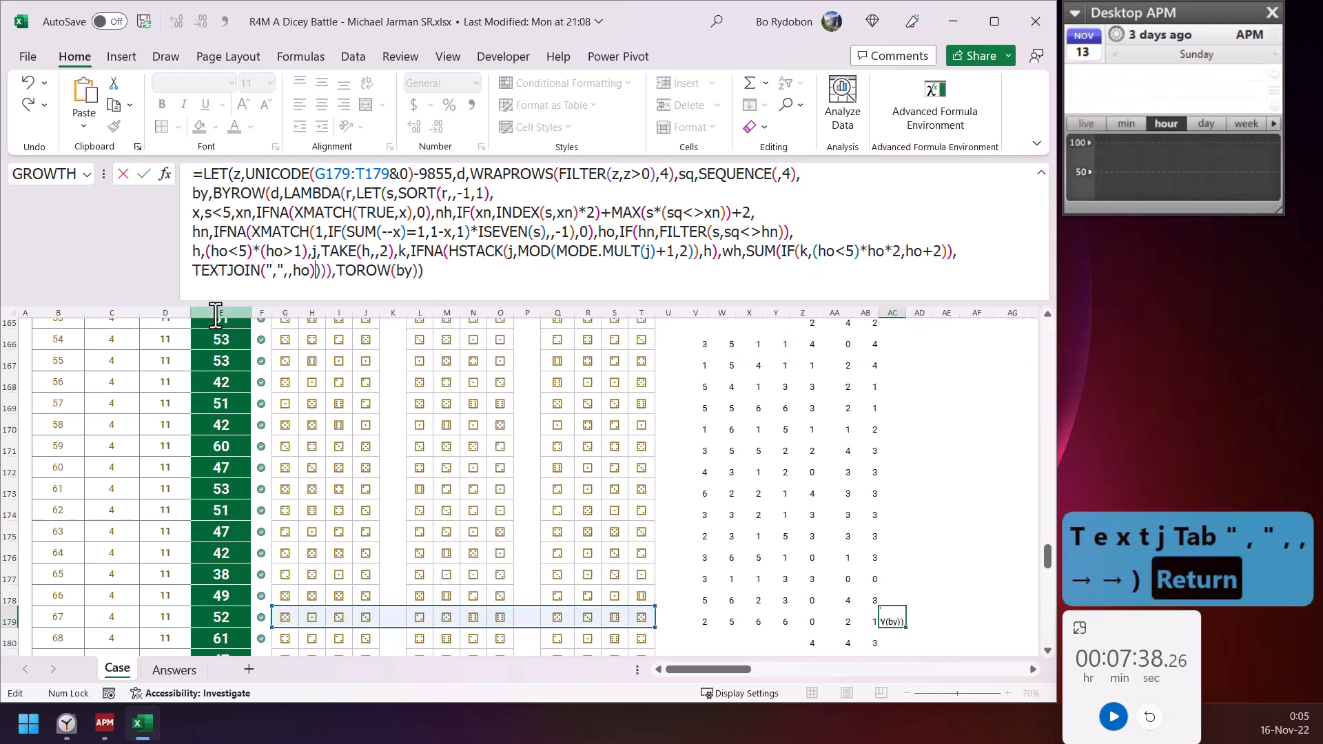
{"action": "key", "text": "Up"}
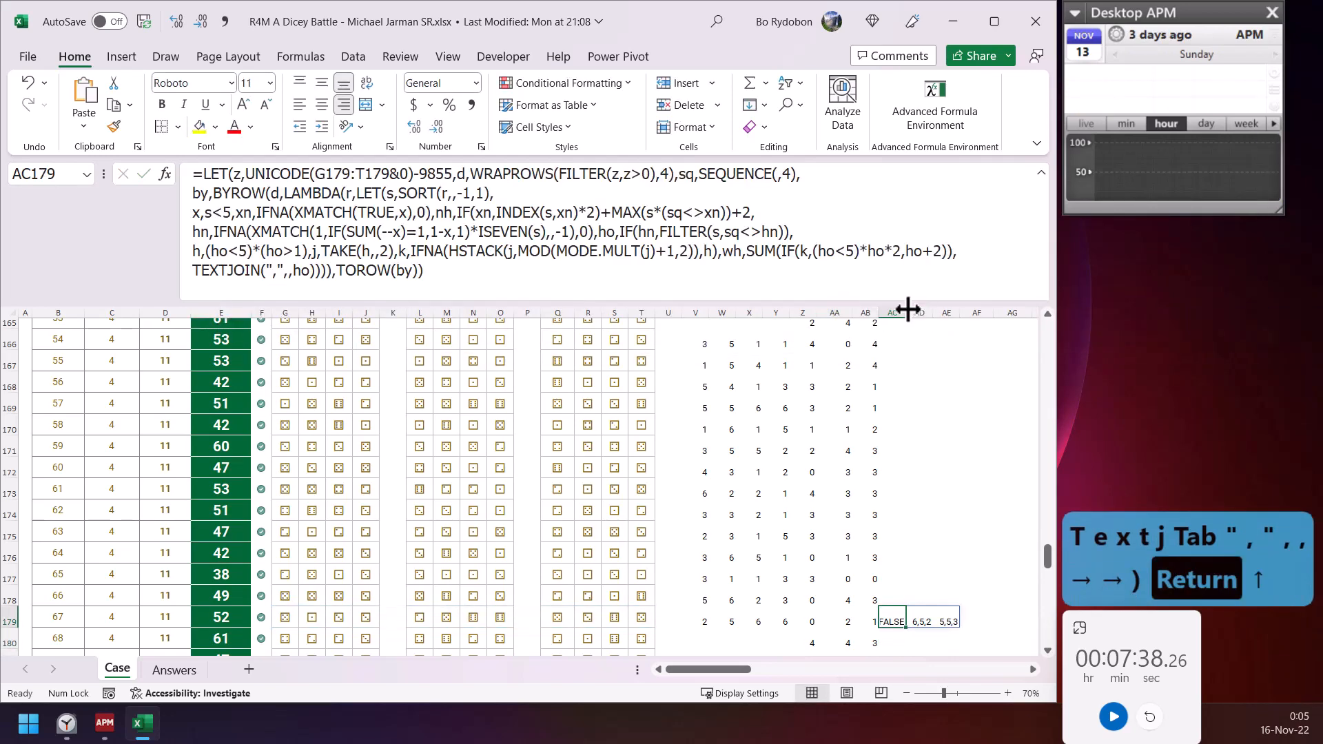
- Widen column AC to 8.00 and inspect the ho lists spilled across AC179:AE179
{"action": "left_click_drag", "start_coordinate": [906, 314], "coordinate": [915, 314]}
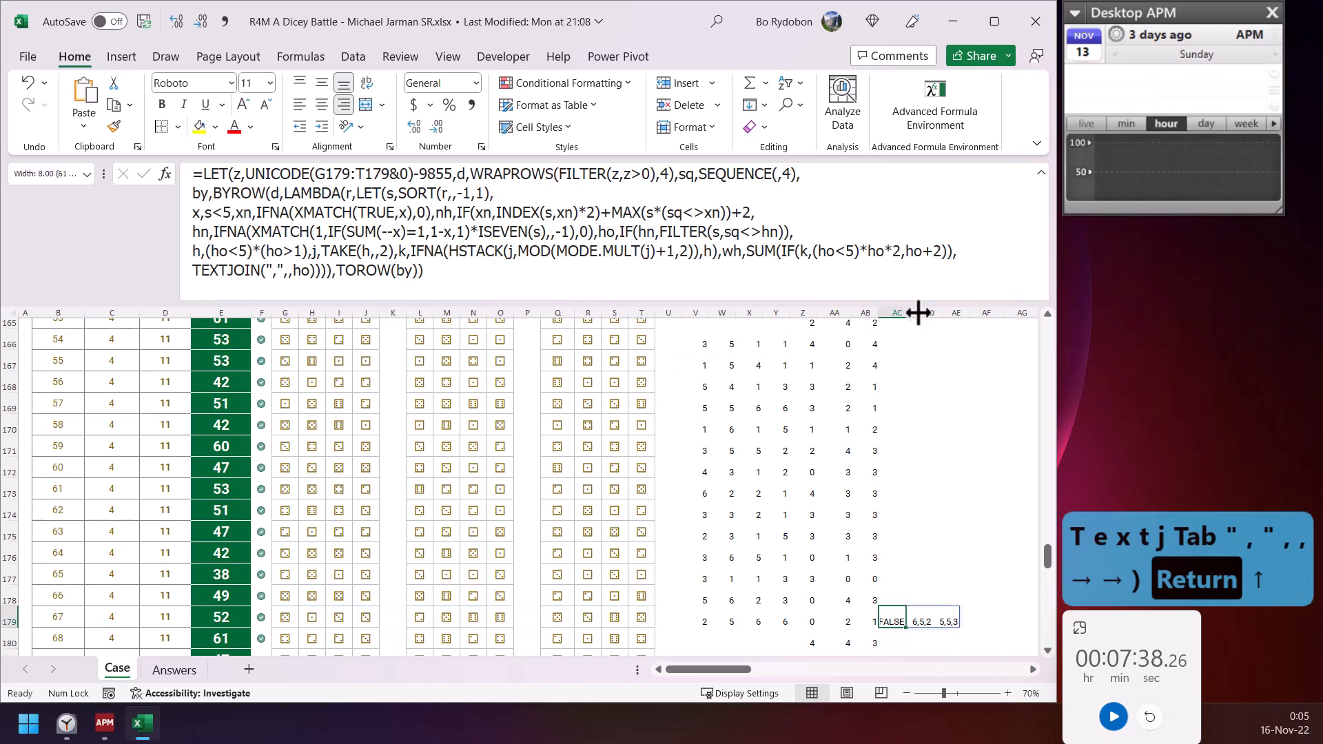
{"action": "left_click", "coordinate": [1033, 671]}
{"action": "scroll", "coordinate": [965, 618], "scroll_direction": "down", "scroll_amount": 2}
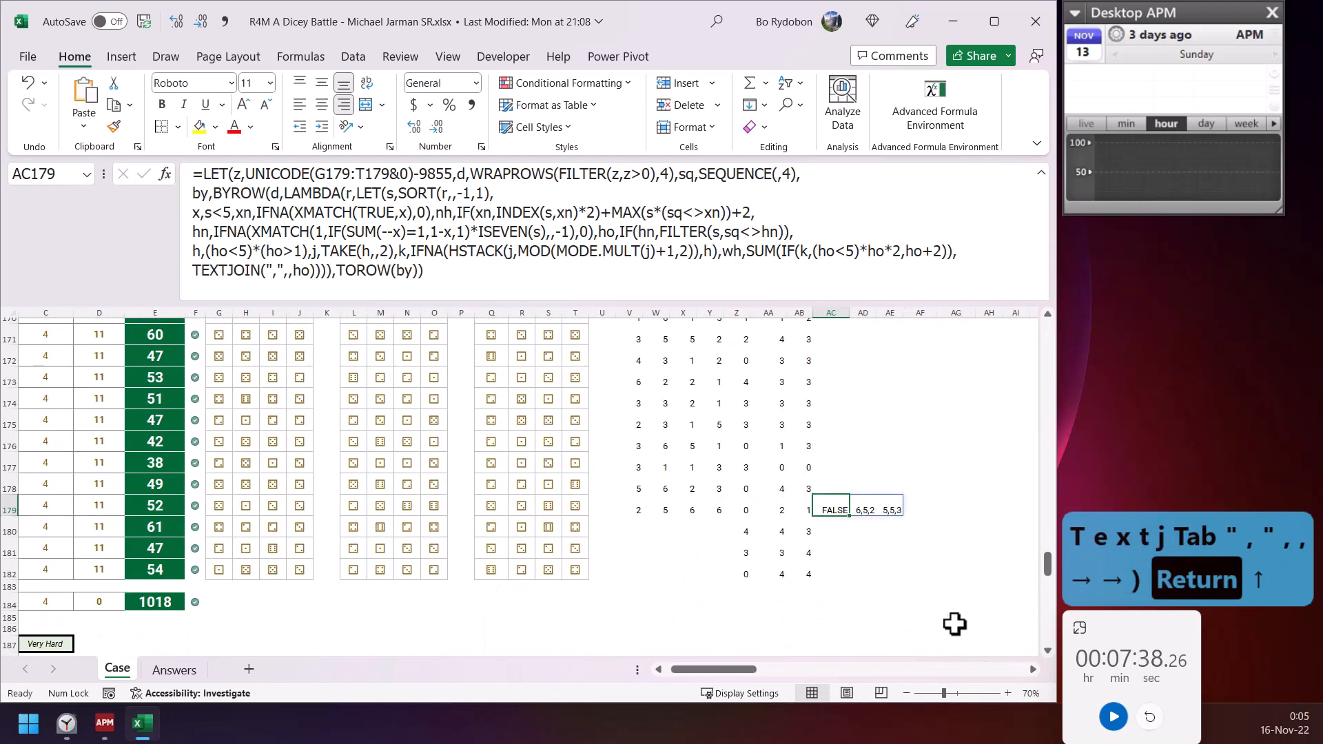
{"action": "left_click", "coordinate": [1033, 669]}
{"action": "scroll", "coordinate": [854, 530], "scroll_direction": "up", "scroll_amount": 1, "text": "ctrl"}
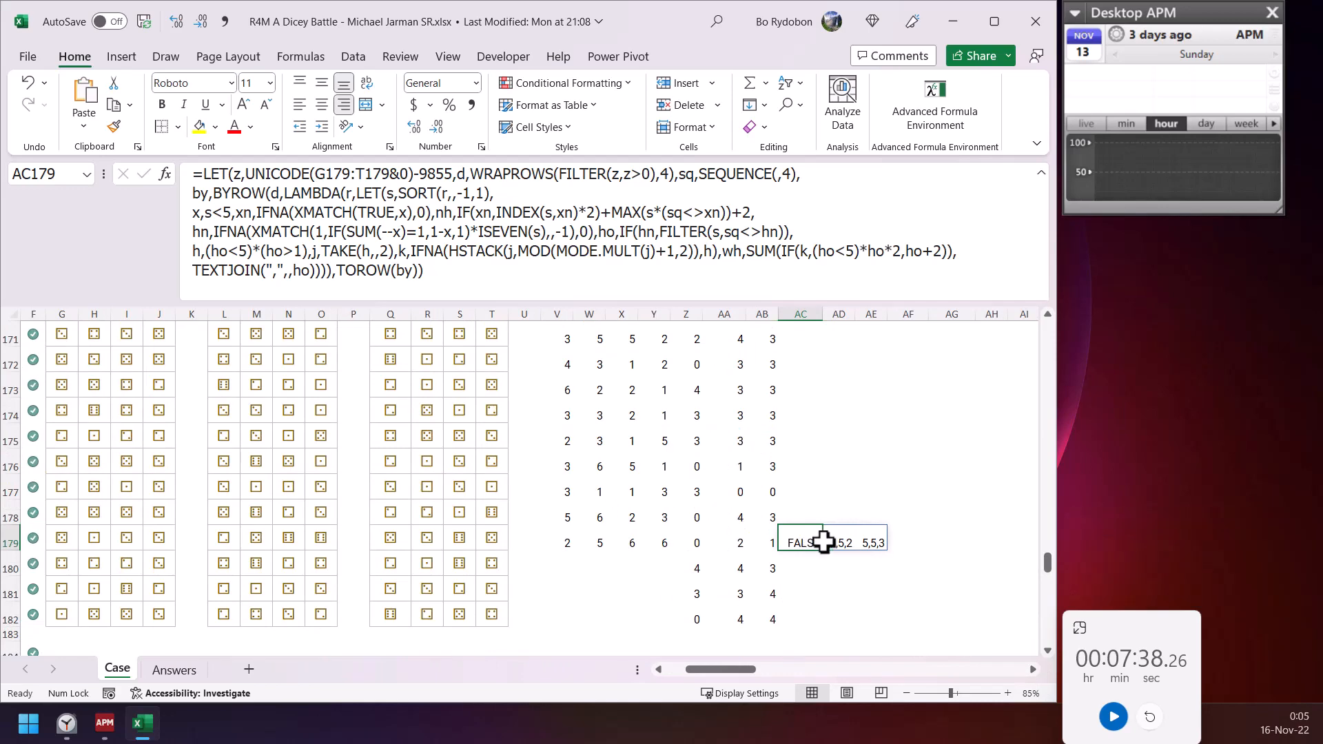
{"action": "left_click", "coordinate": [867, 545]}
{"action": "left_click", "coordinate": [839, 541]}
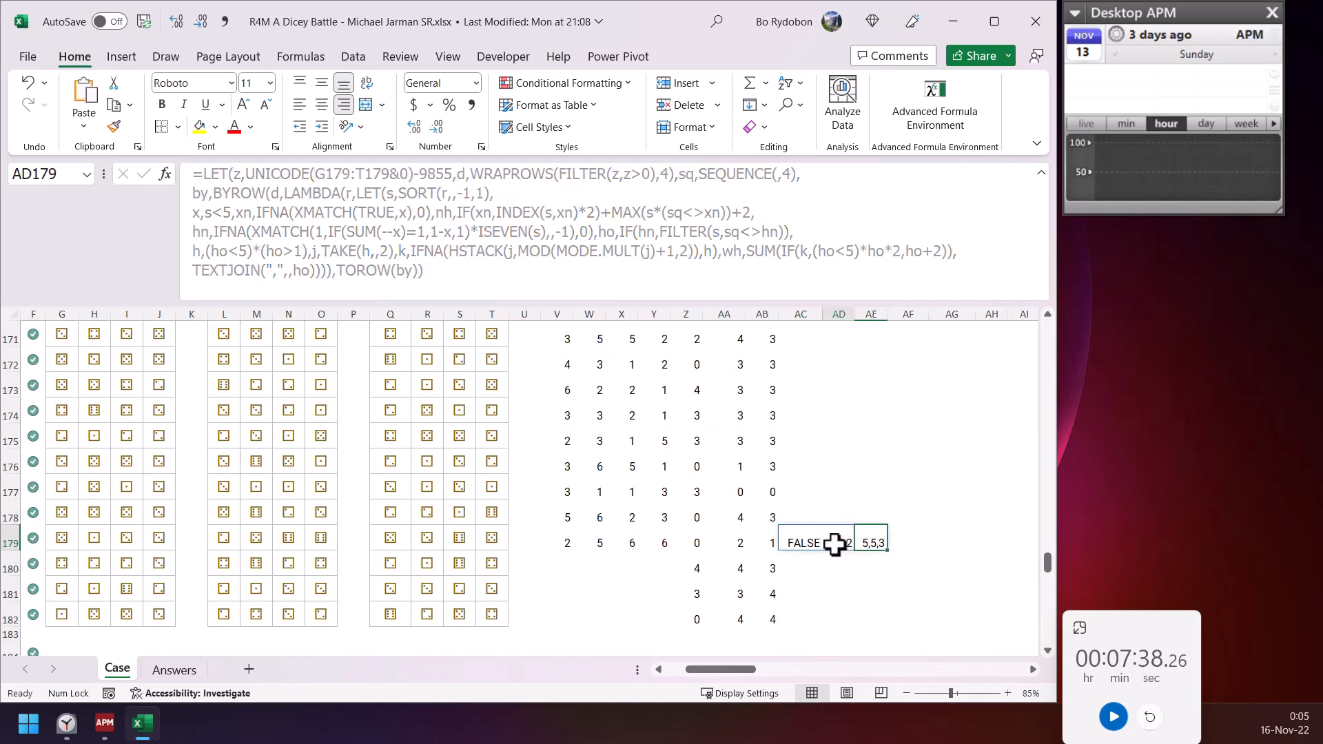
{"action": "left_click", "coordinate": [786, 543]}
{"action": "left_click", "coordinate": [836, 540]}
{"action": "left_click", "coordinate": [859, 540]}
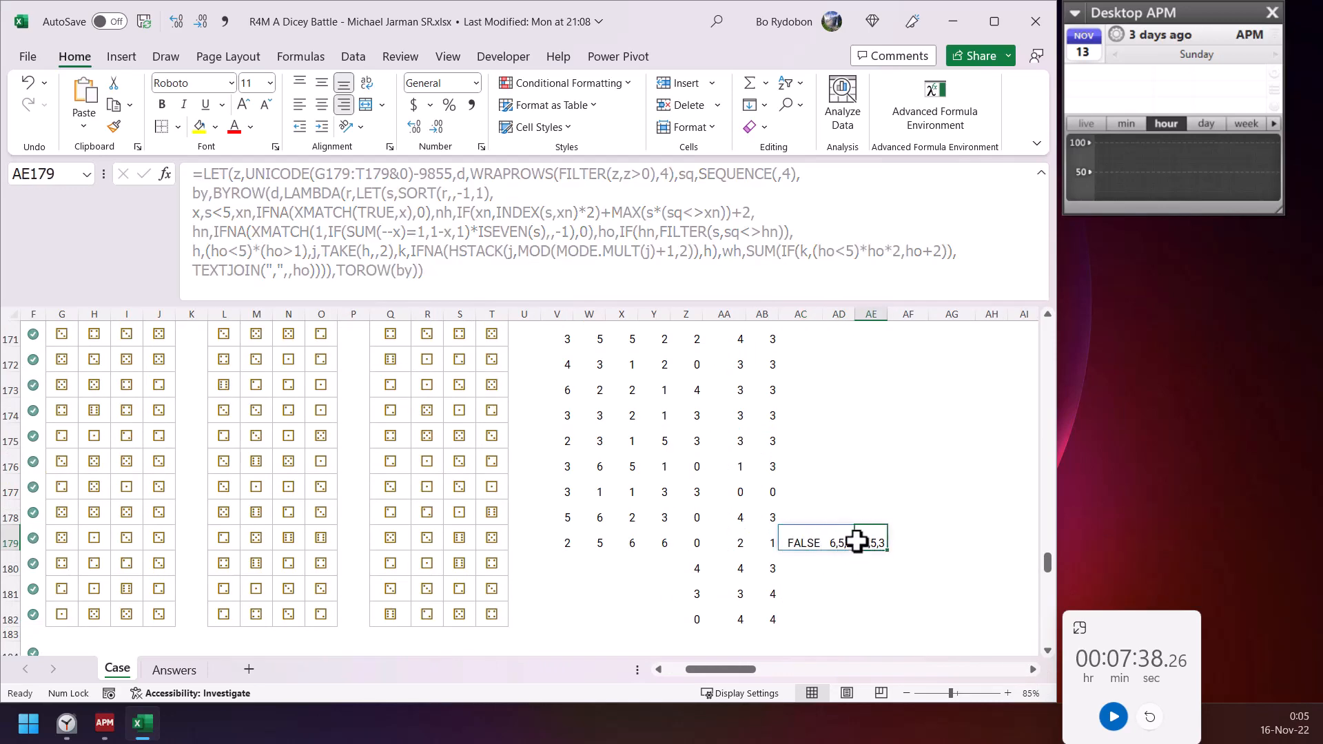
{"action": "left_click", "coordinate": [796, 545]}
- Examine the (ho<5)*(ho>1) expression that defines h in AC179's formula
{"action": "left_click", "coordinate": [442, 281]}
{"action": "key", "text": "ctrl+shift+Home"}
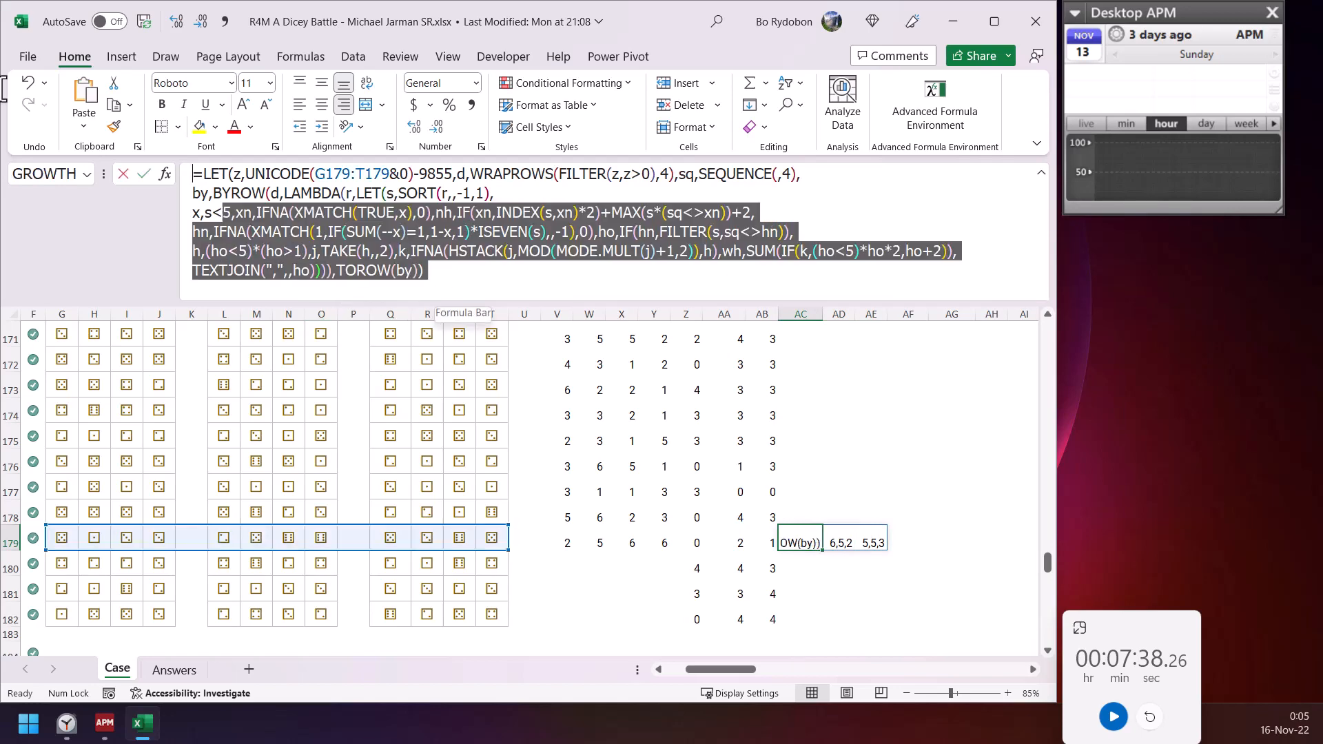
{"action": "key", "text": "ctrl+c"}
{"action": "key", "text": "Escape"}
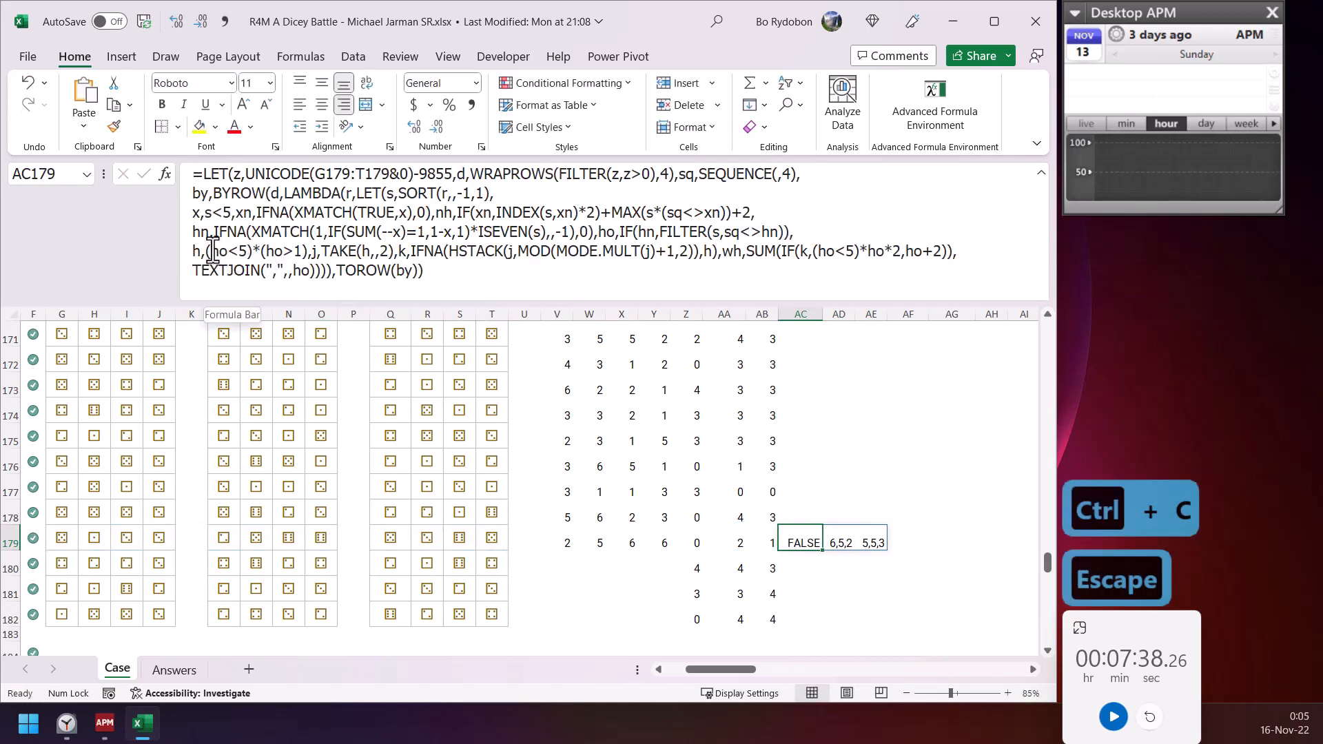
{"action": "left_click_drag", "start_coordinate": [208, 252], "coordinate": [301, 252]}
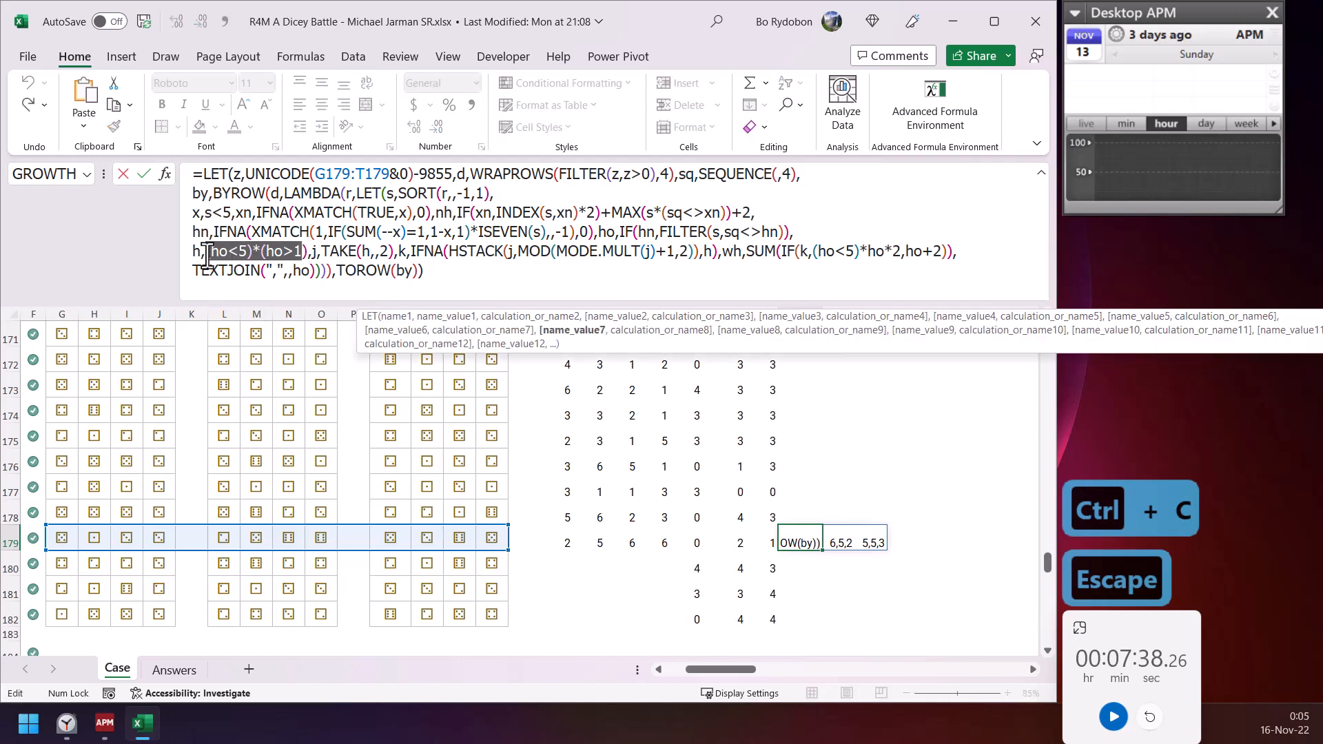
{"action": "left_click", "coordinate": [274, 251]}
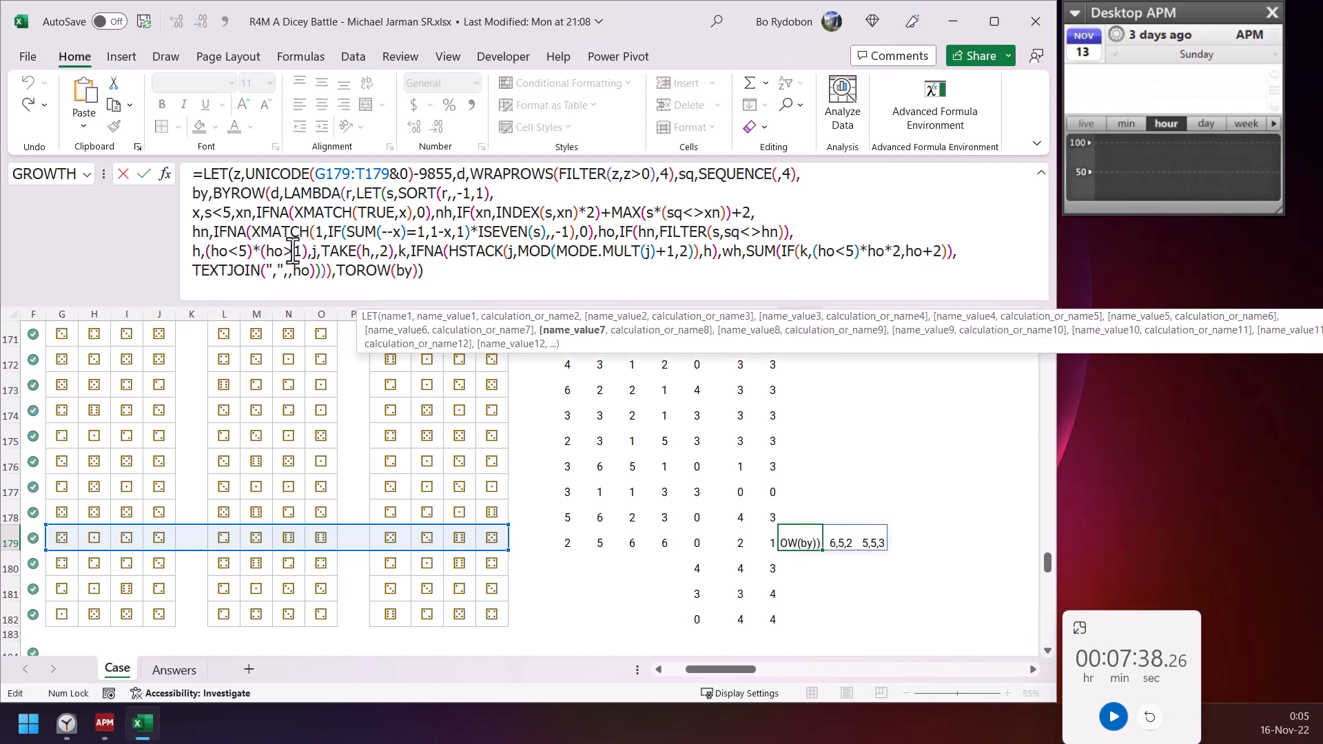
{"action": "left_click_drag", "start_coordinate": [308, 251], "coordinate": [206, 251]}
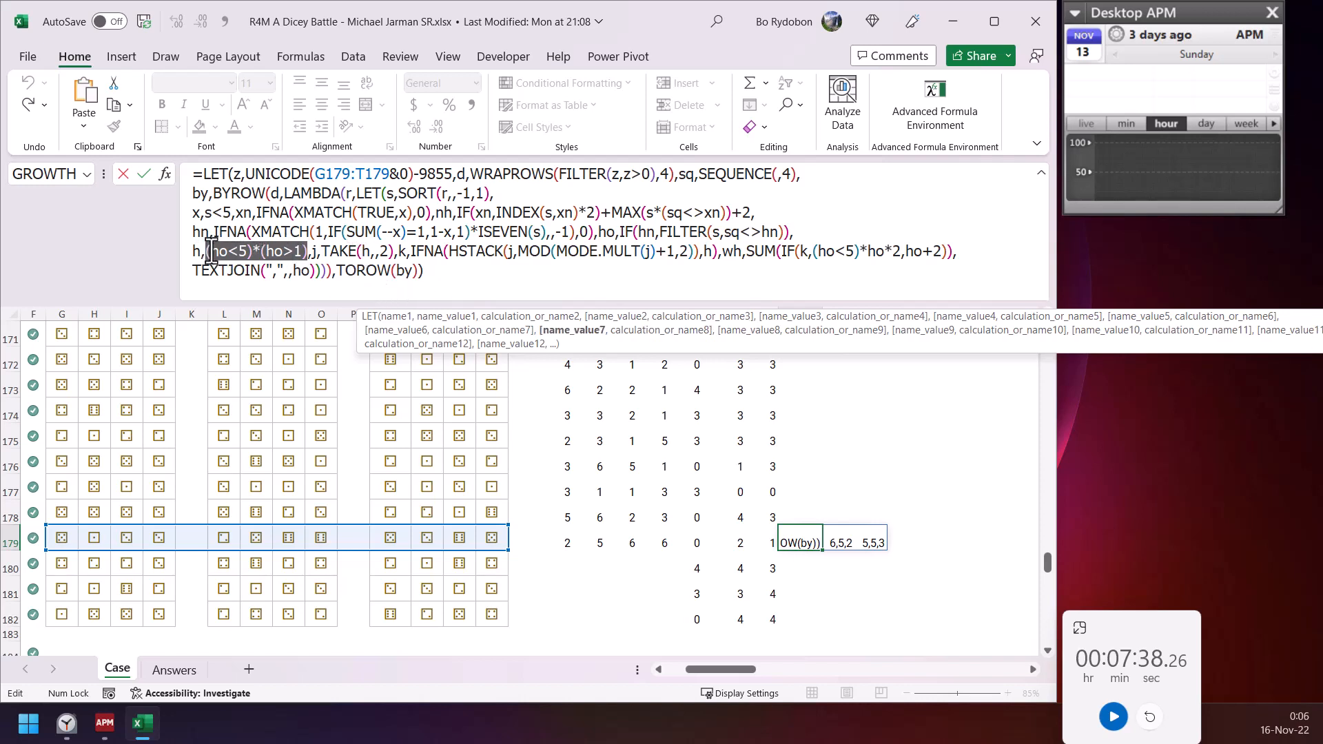
{"action": "key", "text": "Escape"}
- Fill AC179's ho formula down to AC180 and select the new copy
{"action": "left_click_drag", "start_coordinate": [427, 272], "coordinate": [193, 173]}
{"action": "key", "text": "ctrl+c"}
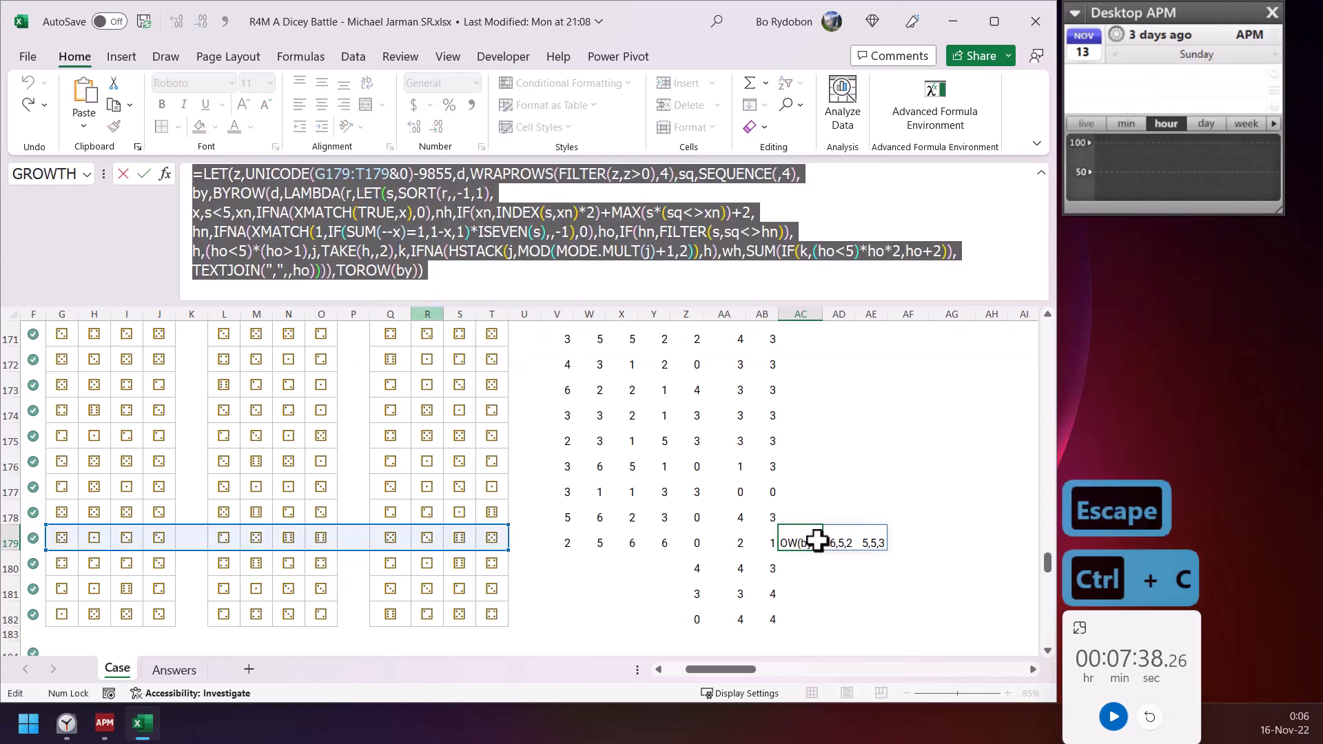
{"action": "key", "text": "Escape"}
{"action": "left_click", "coordinate": [910, 543]}
{"action": "left_click", "coordinate": [797, 543]}
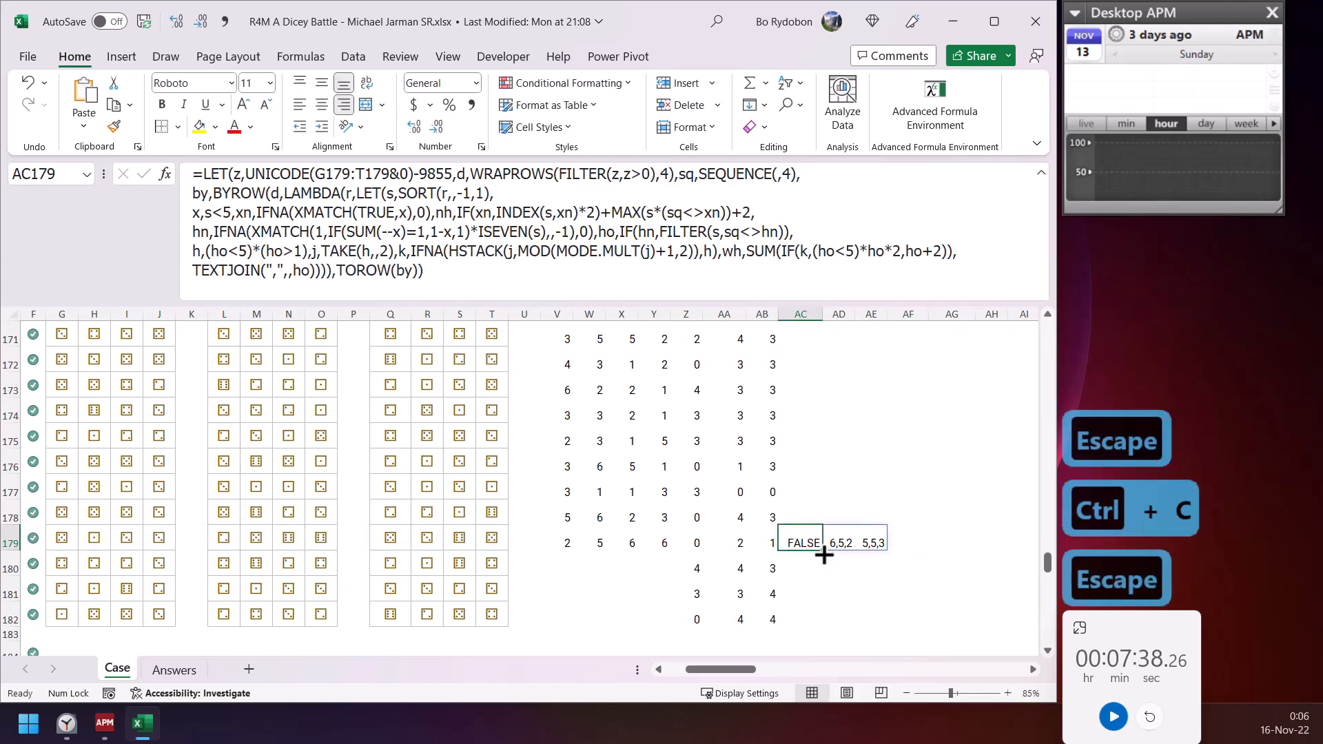
{"action": "mouse_move", "coordinate": [824, 555]}
{"action": "left_mouse_down"}
{"action": "mouse_move", "coordinate": [820, 576]}
{"action": "mouse_move", "coordinate": [799, 565]}
{"action": "left_mouse_up"}
{"action": "left_click", "coordinate": [800, 565]}
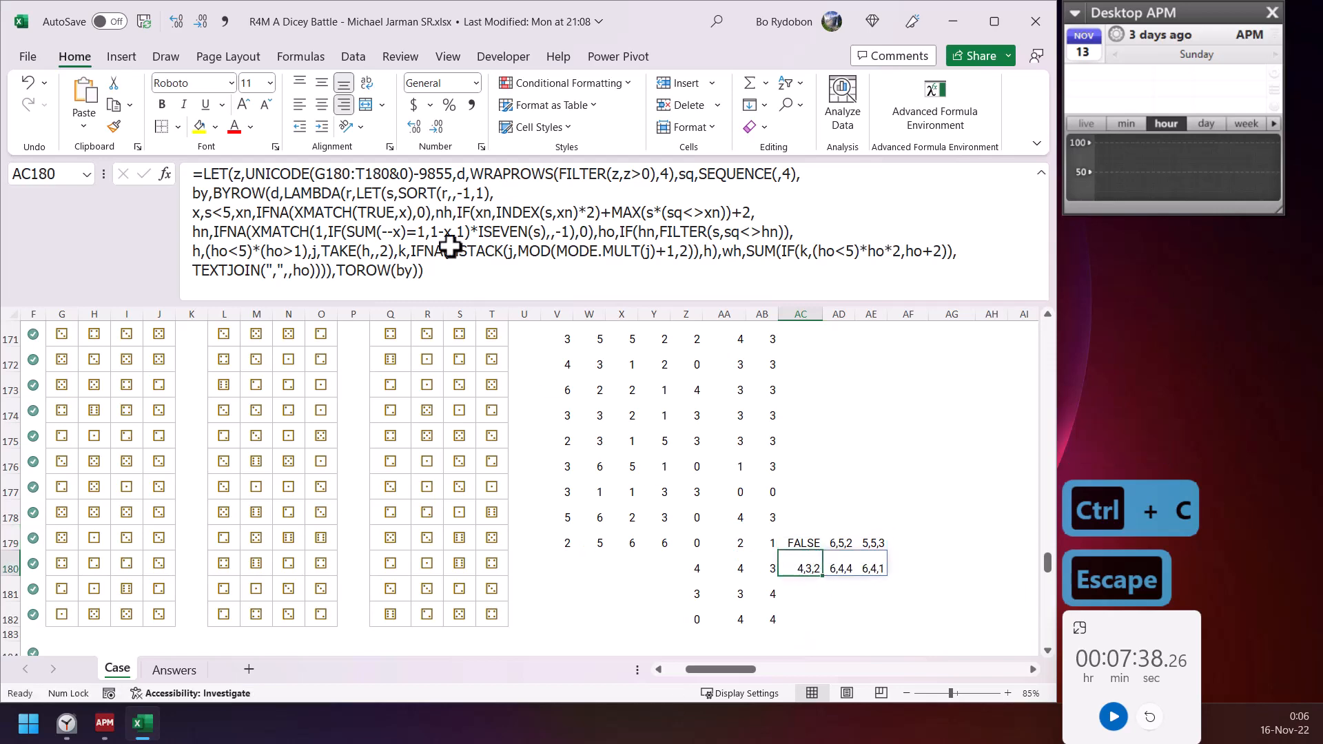
- Copy the full text of AC180's formula into AF180 without shifting its references
{"action": "left_click_drag", "start_coordinate": [465, 275], "coordinate": [192, 174]}
{"action": "key", "text": "ctrl+c"}
{"action": "key", "text": "Escape"}
{"action": "scroll", "coordinate": [1026, 671], "scroll_direction": "right", "scroll_amount": 5}
{"action": "left_click", "coordinate": [753, 565]}
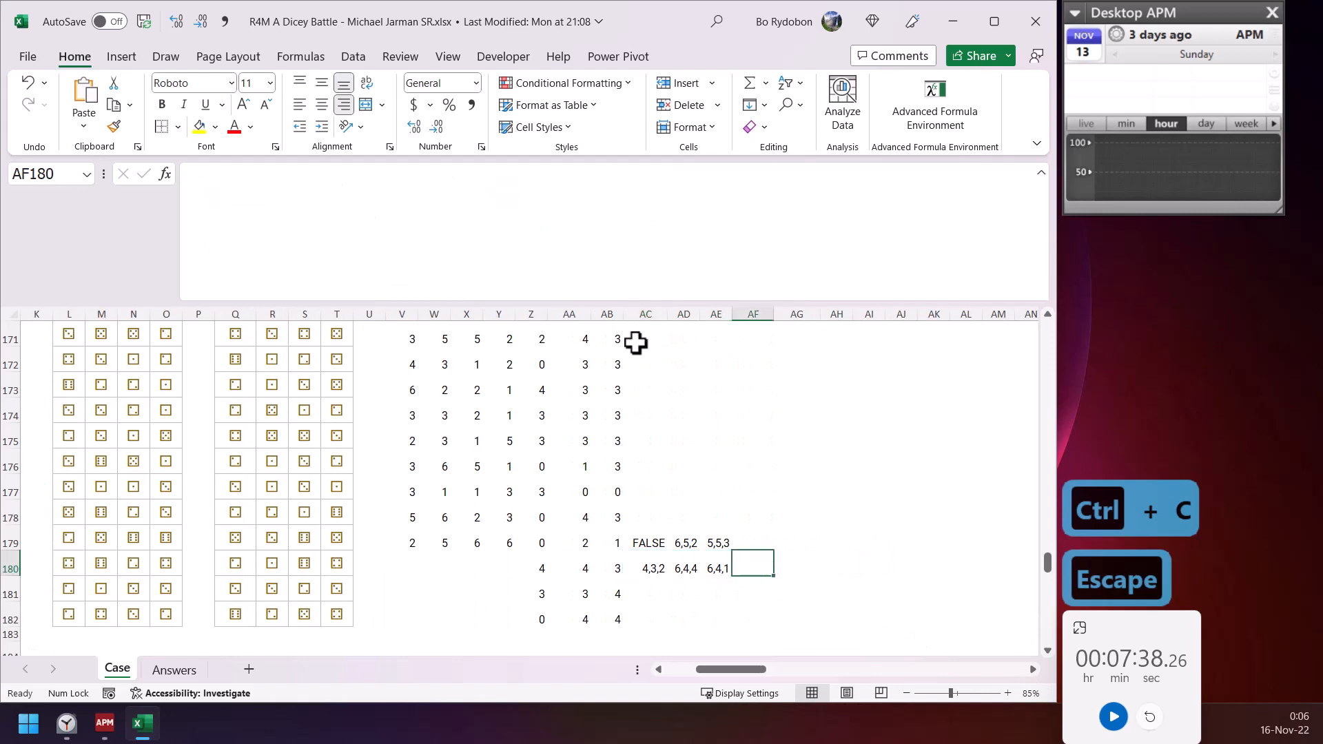
{"action": "left_click", "coordinate": [581, 260]}
{"action": "key", "text": "ctrl+v"}
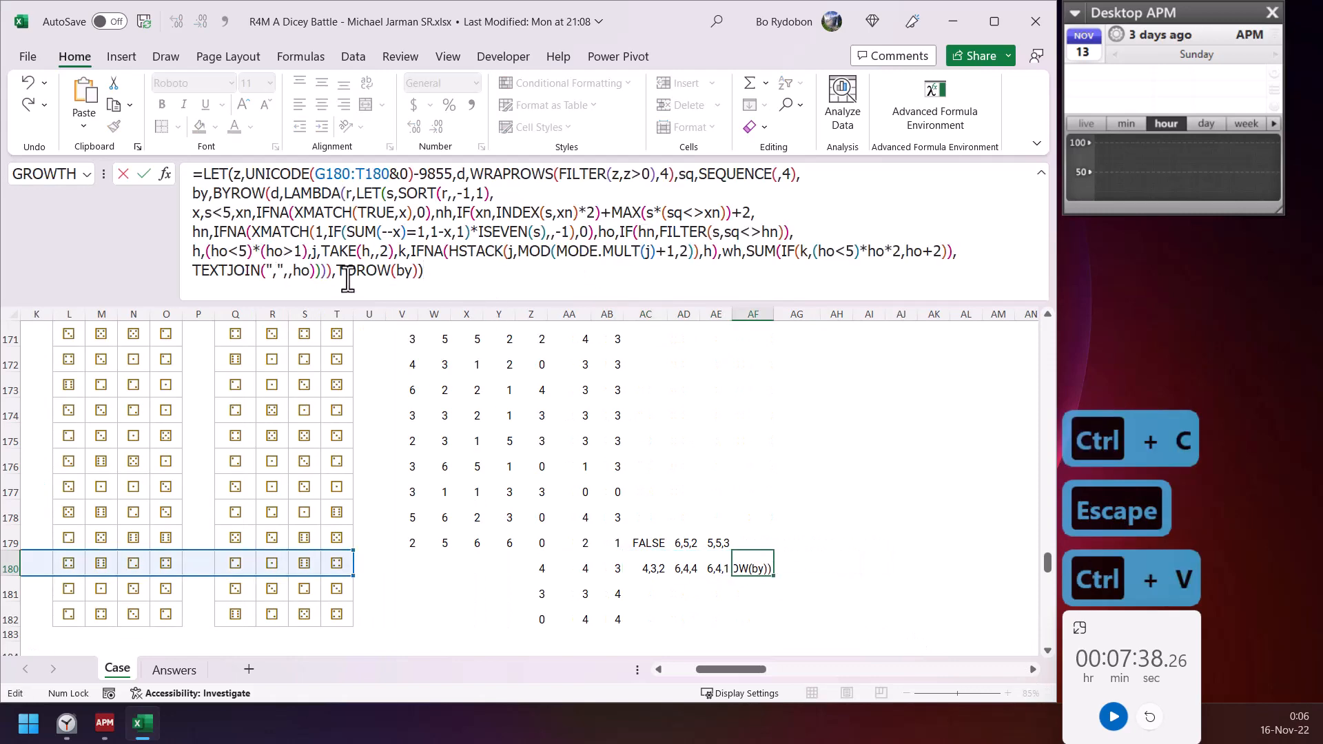
- Make the TEXTJOIN in AF180's formula return h instead of ho
{"action": "left_click", "coordinate": [312, 272]}
{"action": "key", "text": "BackSpace"}
{"action": "key", "text": "BackSpace"}
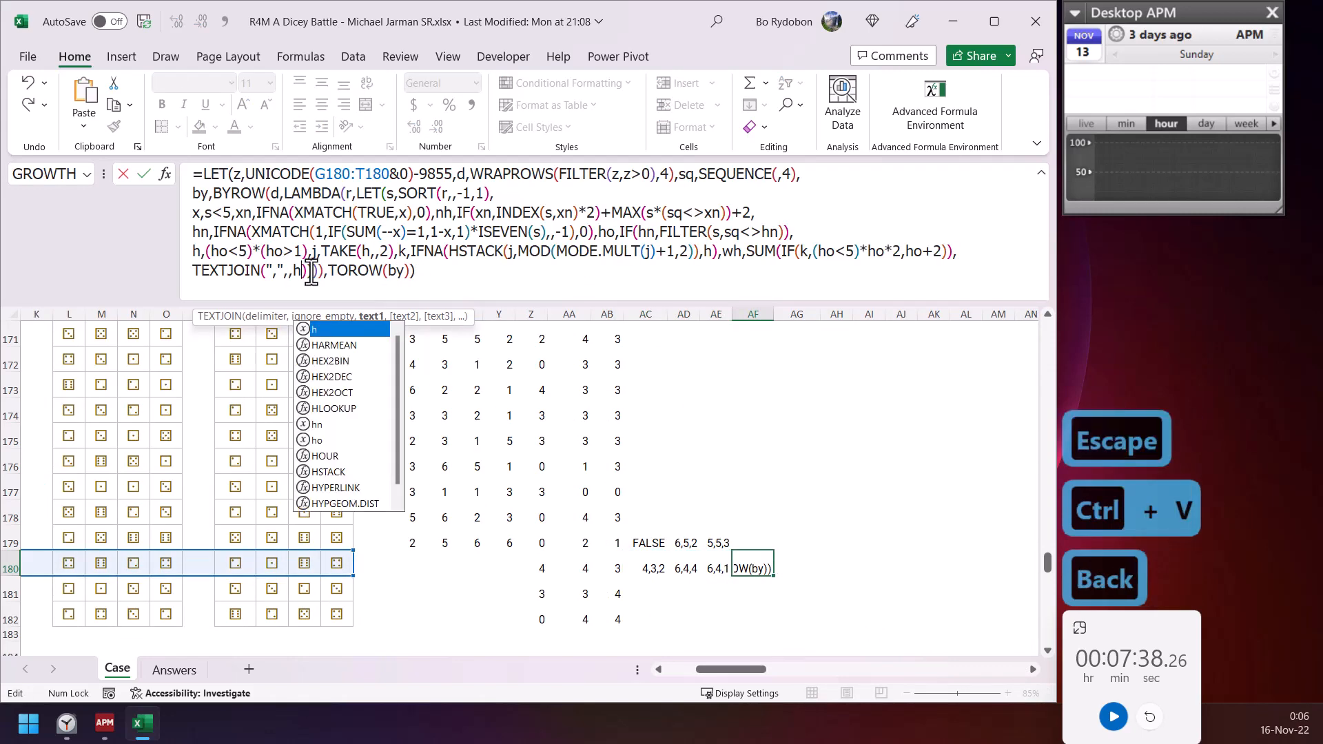
{"action": "key", "text": "Return"}
{"action": "key", "text": "Up"}
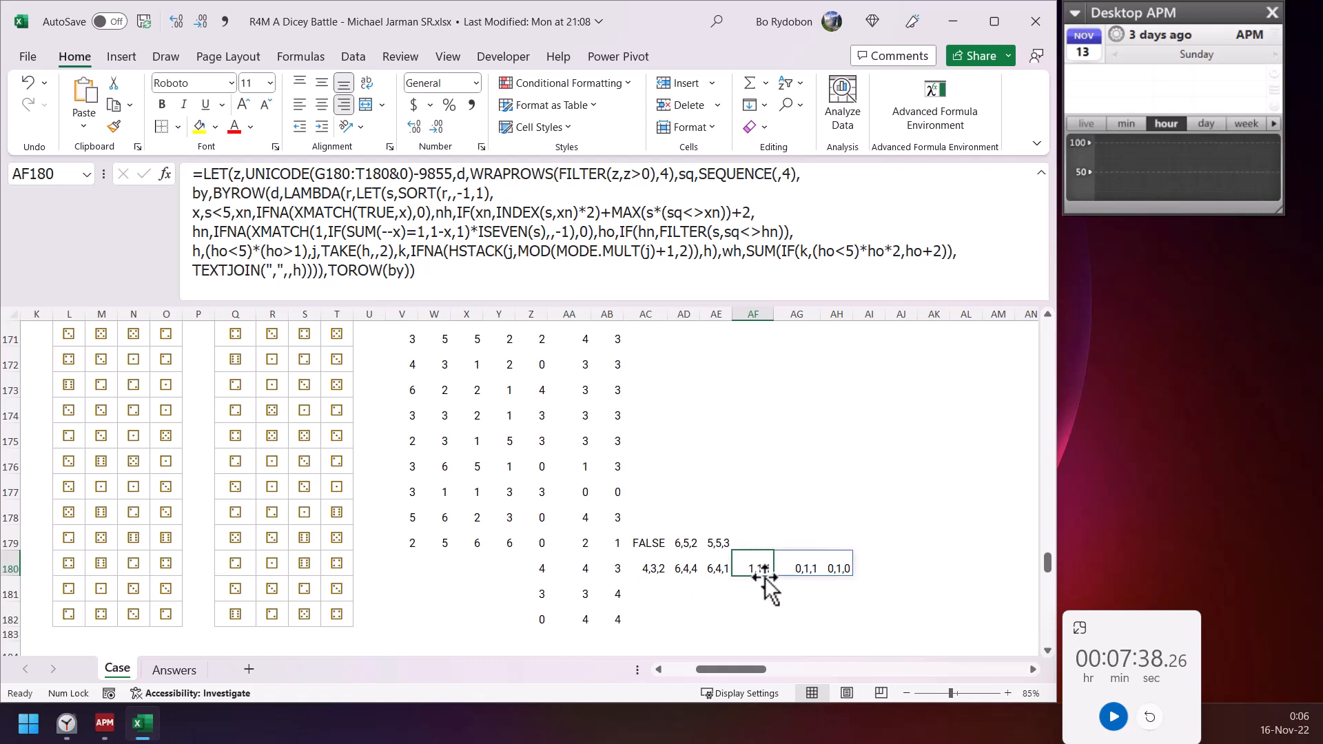
- Examine the TAKE(h,,2) expression that defines j in AF180's formula
{"action": "left_click", "coordinate": [443, 278]}
{"action": "key", "text": "Escape"}
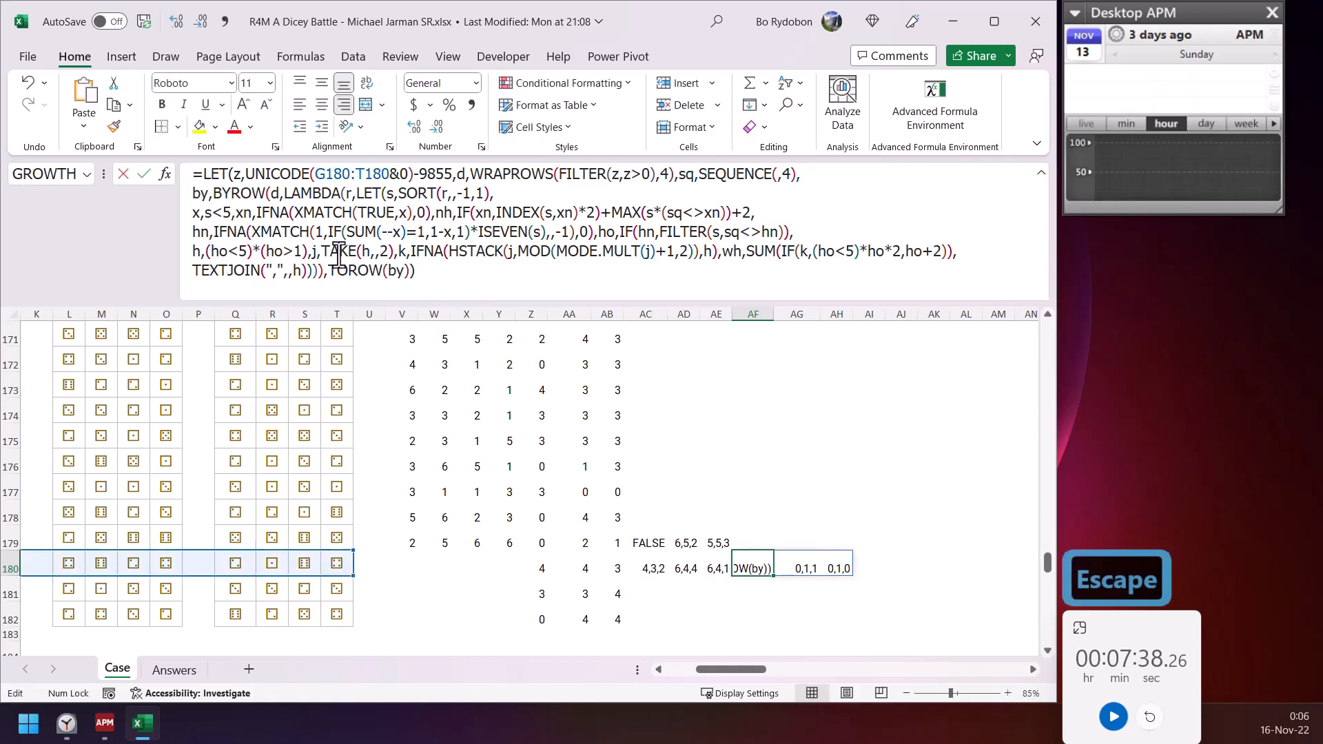
{"action": "left_click", "coordinate": [338, 255]}
{"action": "left_click", "coordinate": [739, 331]}
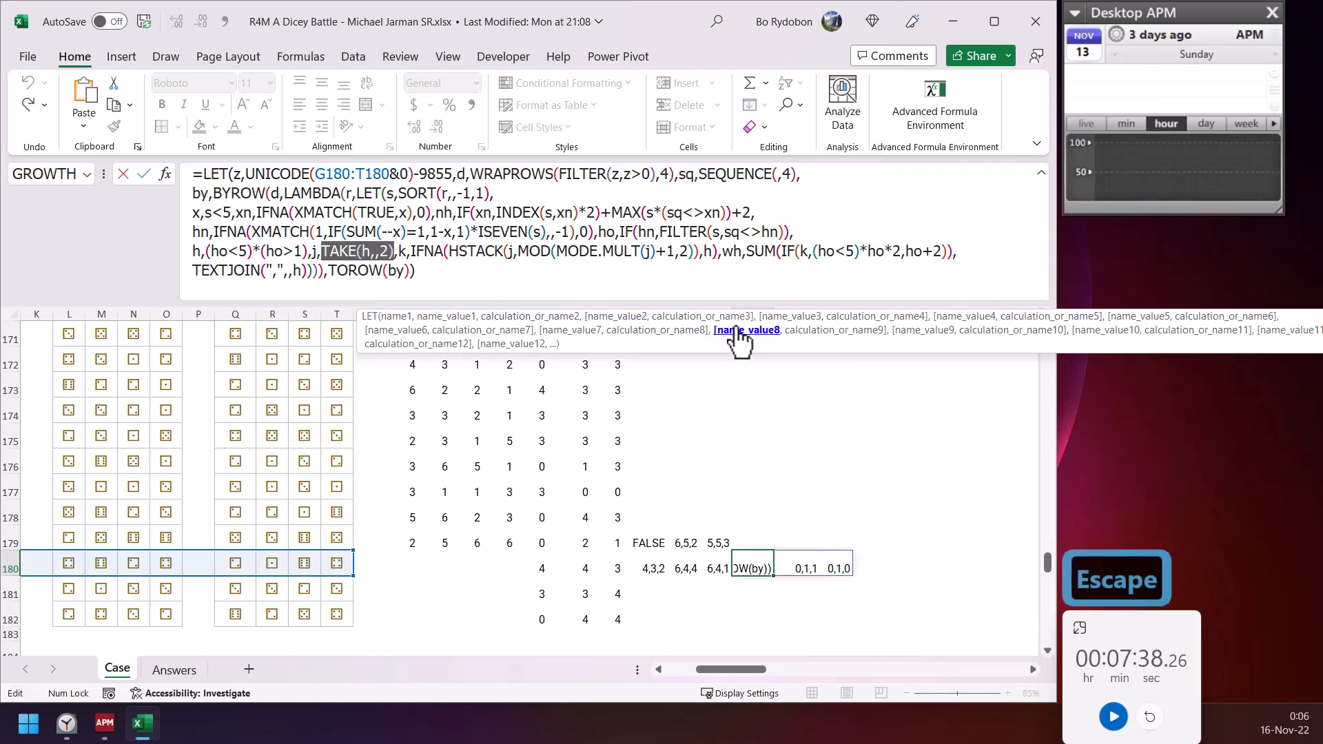
{"action": "key", "text": "Escape"}
{"action": "triple_click", "coordinate": [534, 262]}
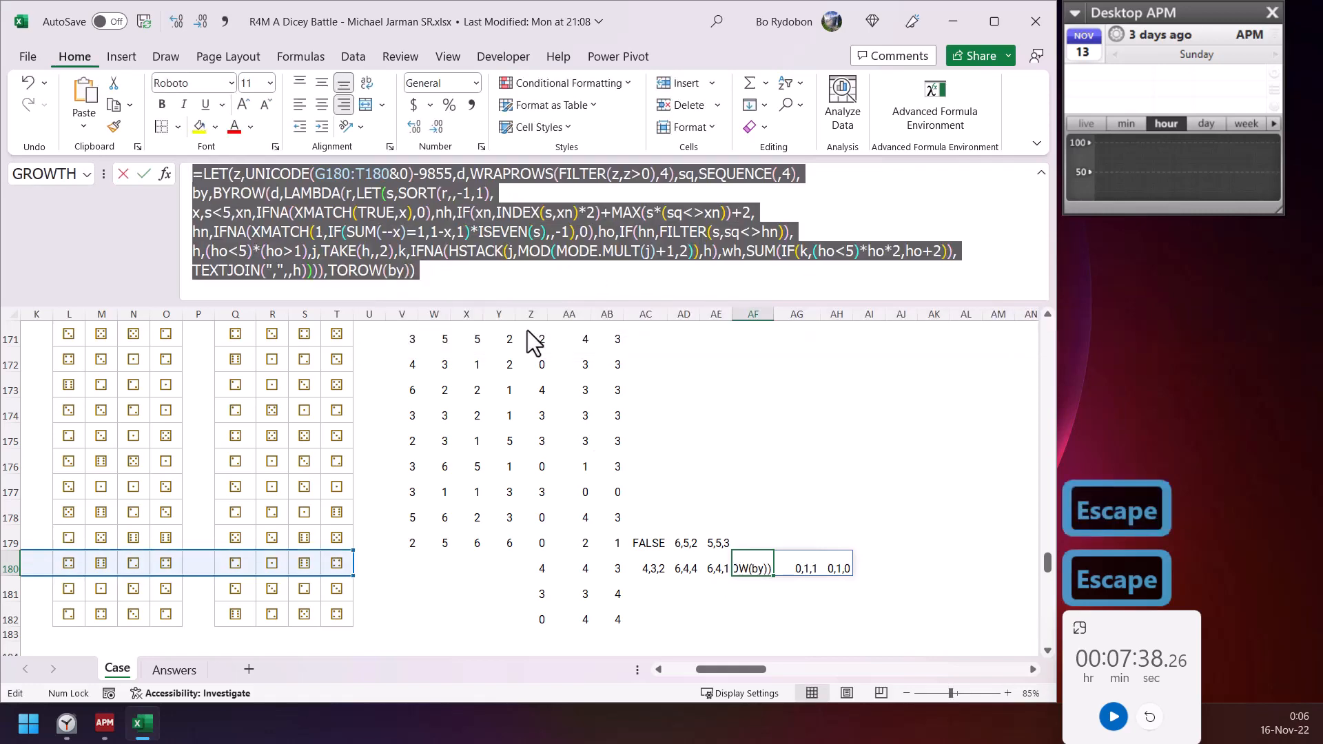
{"action": "key", "text": "ctrl+c"}
{"action": "key", "text": "Escape"}
{"action": "left_click", "coordinate": [877, 567]}
{"action": "type", "text": "="}
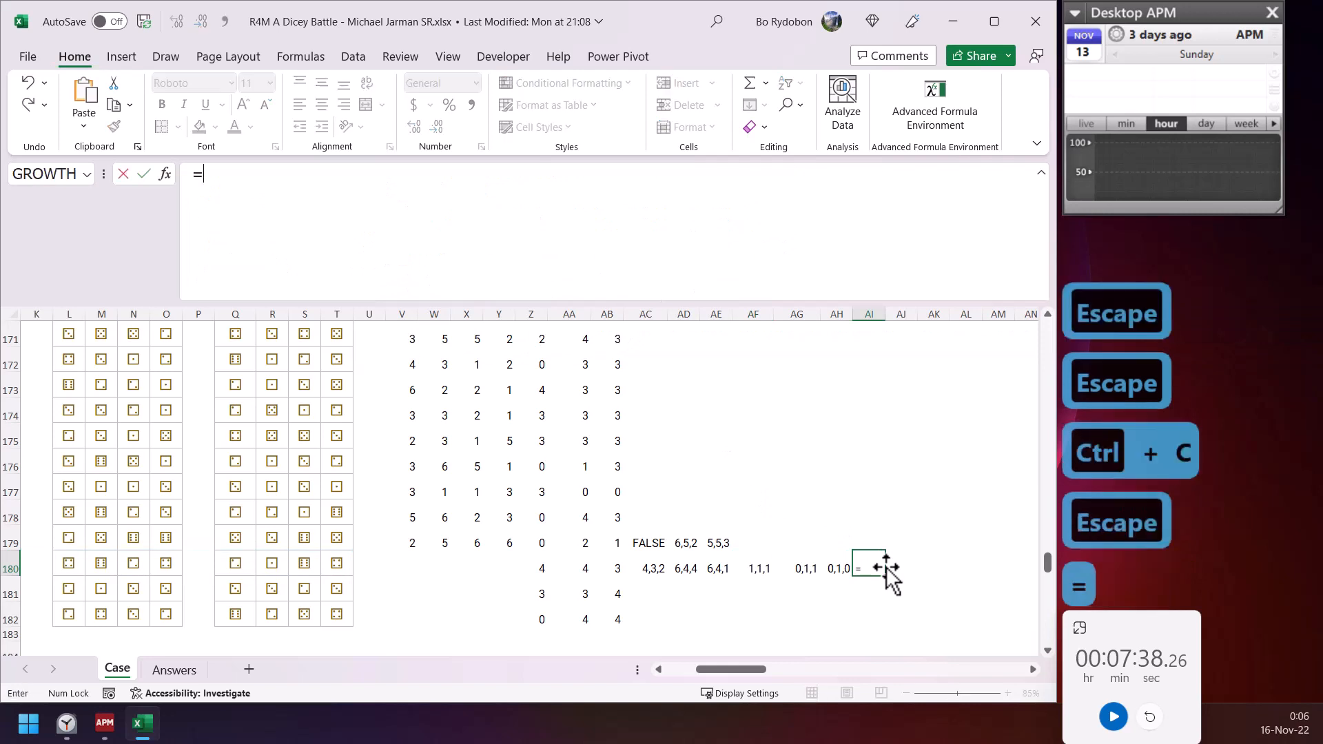
{"action": "type", "text": "1"}
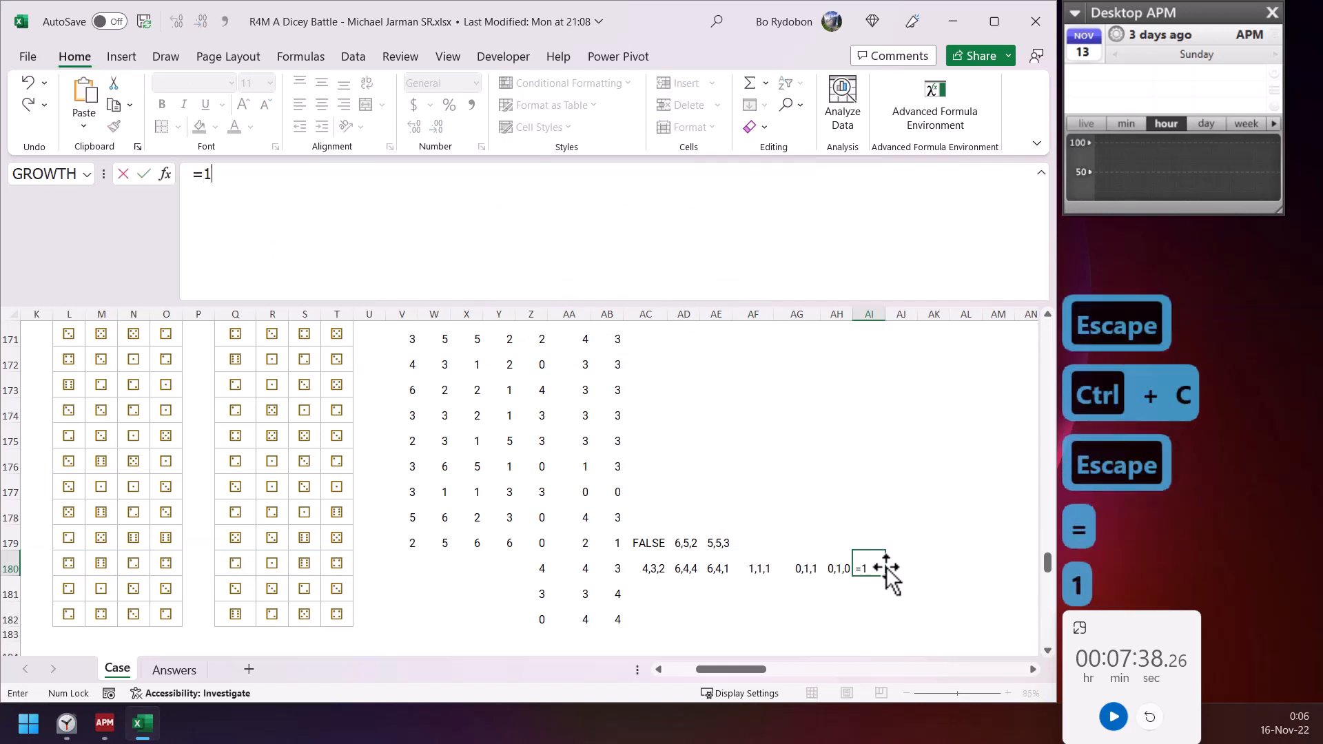
{"action": "key", "text": "Escape"}
- Examine the HSTACK and MODE.MULT(j)+1 parts of the k definition in AF180's formula
{"action": "left_click", "coordinate": [754, 567]}
{"action": "left_click", "coordinate": [521, 255]}
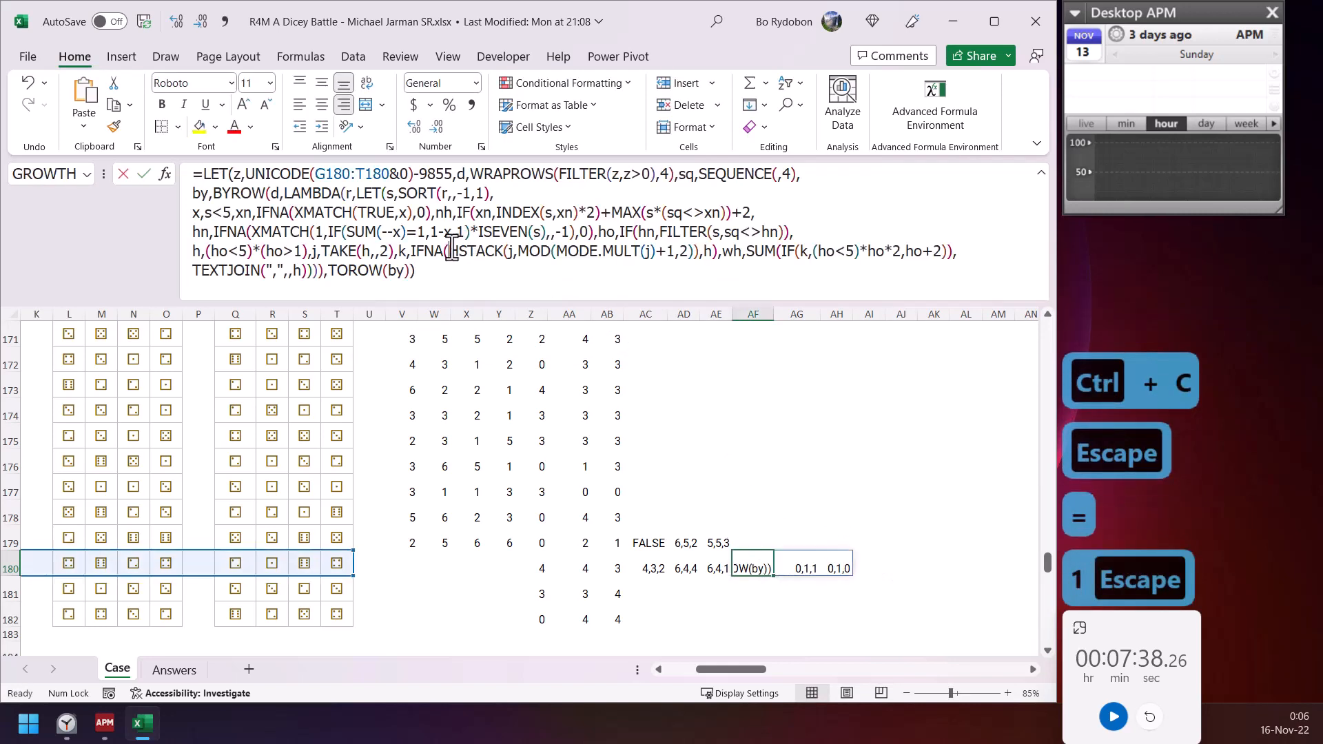
{"action": "left_click", "coordinate": [514, 253]}
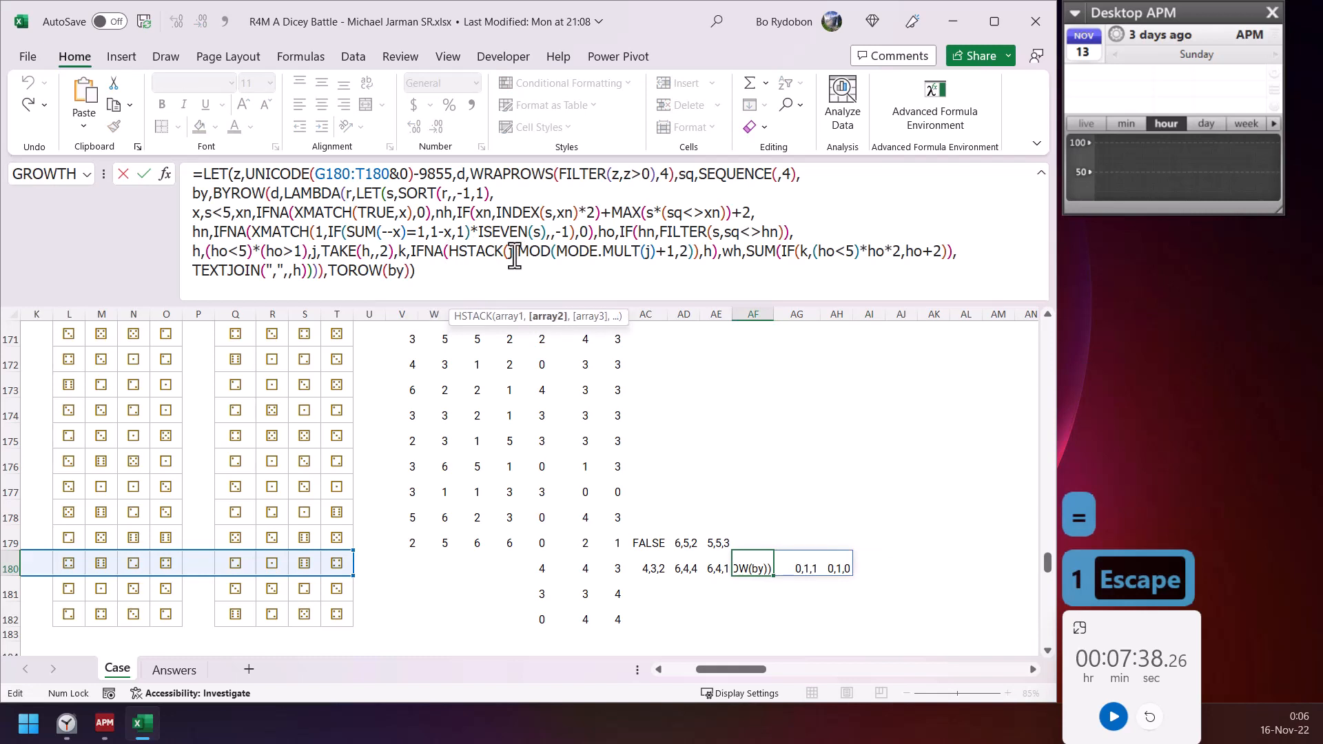
{"action": "left_click", "coordinate": [579, 252]}
{"action": "left_click", "coordinate": [569, 319]}
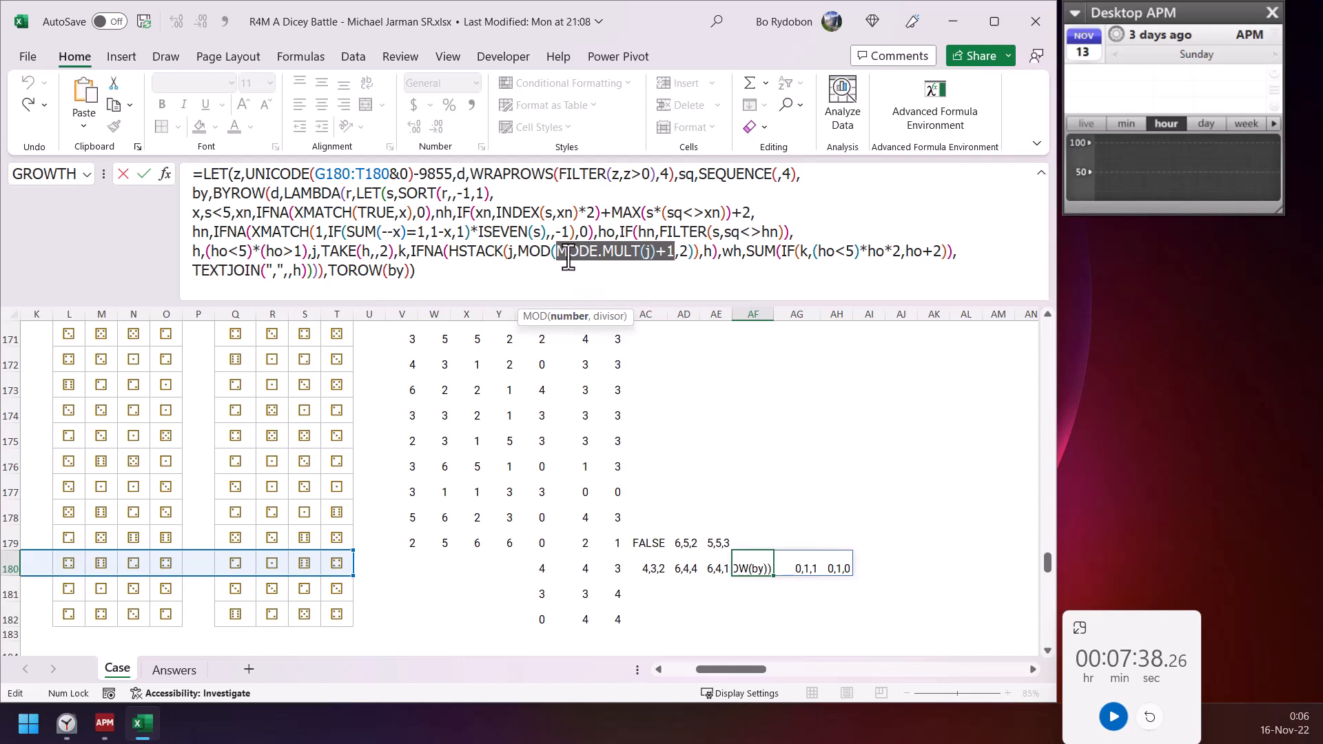
{"action": "left_click", "coordinate": [539, 250]}
{"action": "key", "text": "Escape"}
- Enter the test value 1 in both AI180 and AI181
{"action": "left_click", "coordinate": [880, 564]}
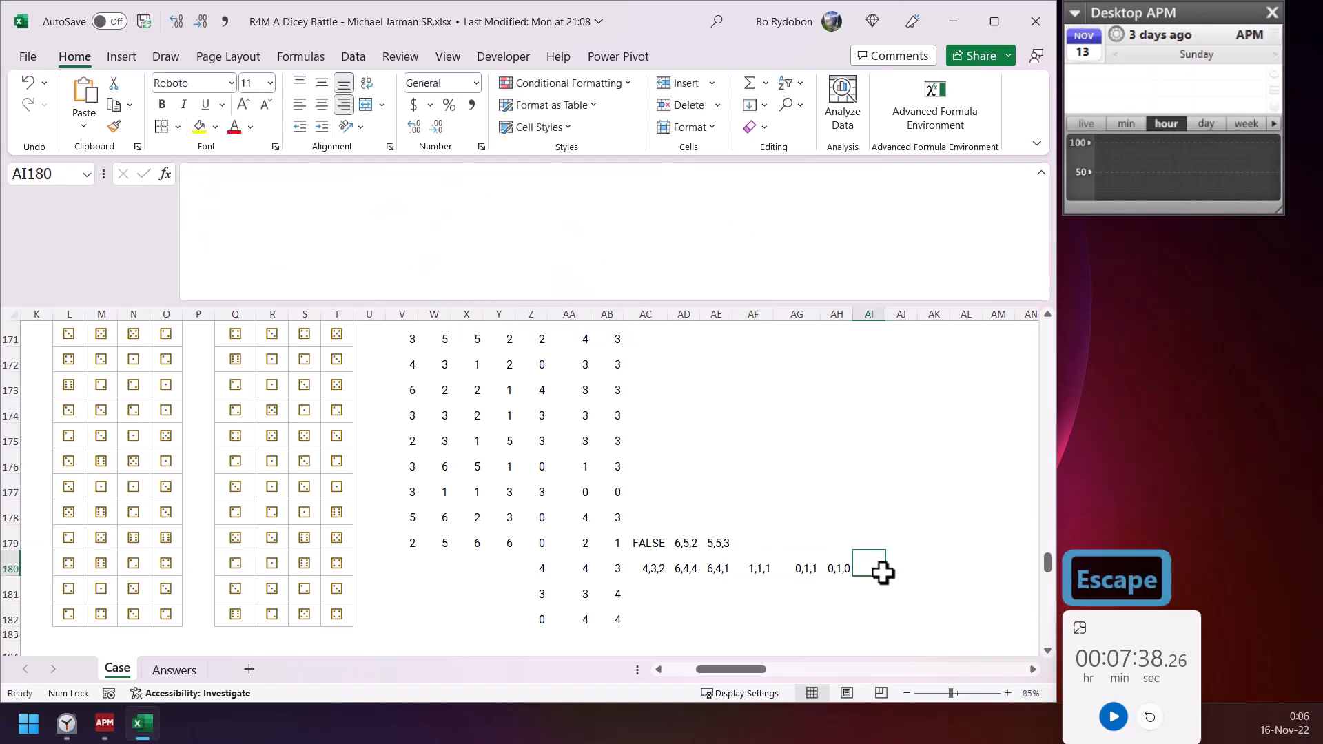
{"action": "type", "text": "1"}
{"action": "key", "text": "Down"}
{"action": "type", "text": "1"}
{"action": "key", "text": "Right"}
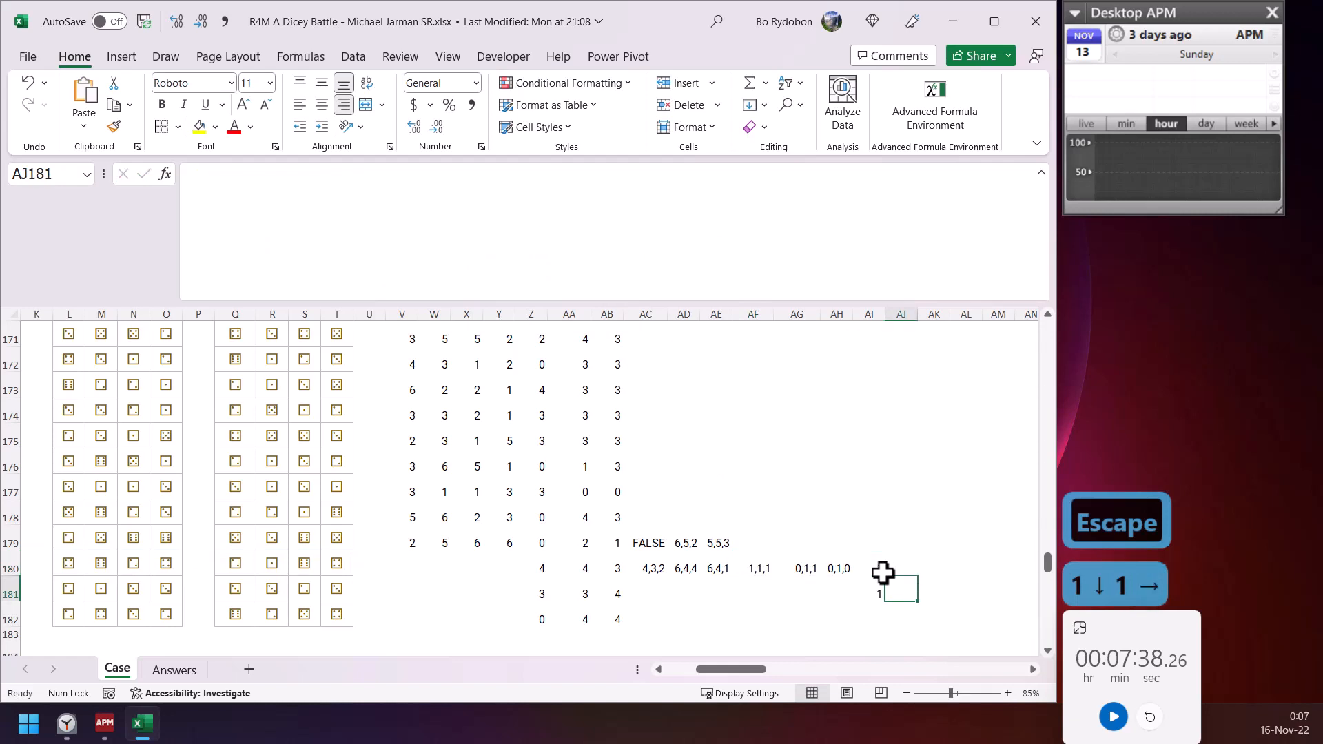
- Enter =MODE.MULT(AI180:AI181)+1 in AJ180
{"action": "key", "text": "Up"}
{"action": "type", "text": "=mode"}
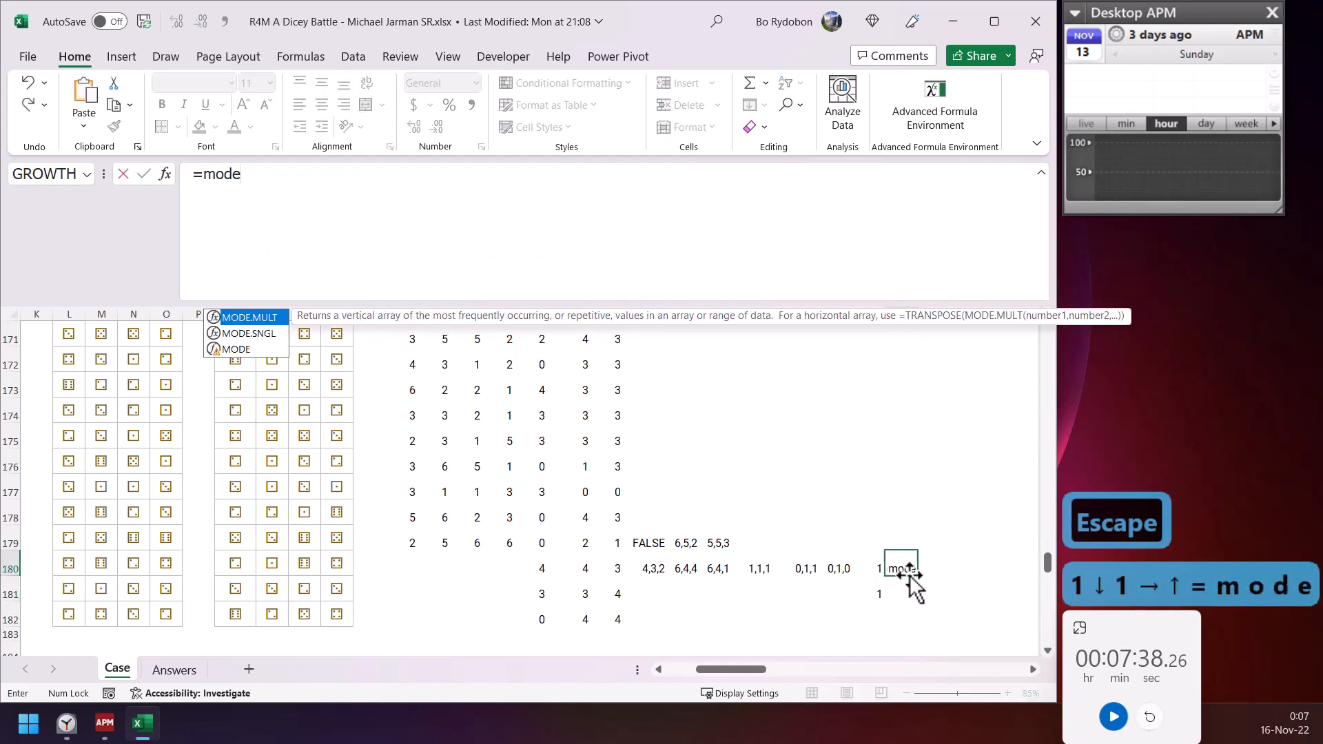
{"action": "key", "text": "Tab"}
{"action": "key", "text": "Left"}
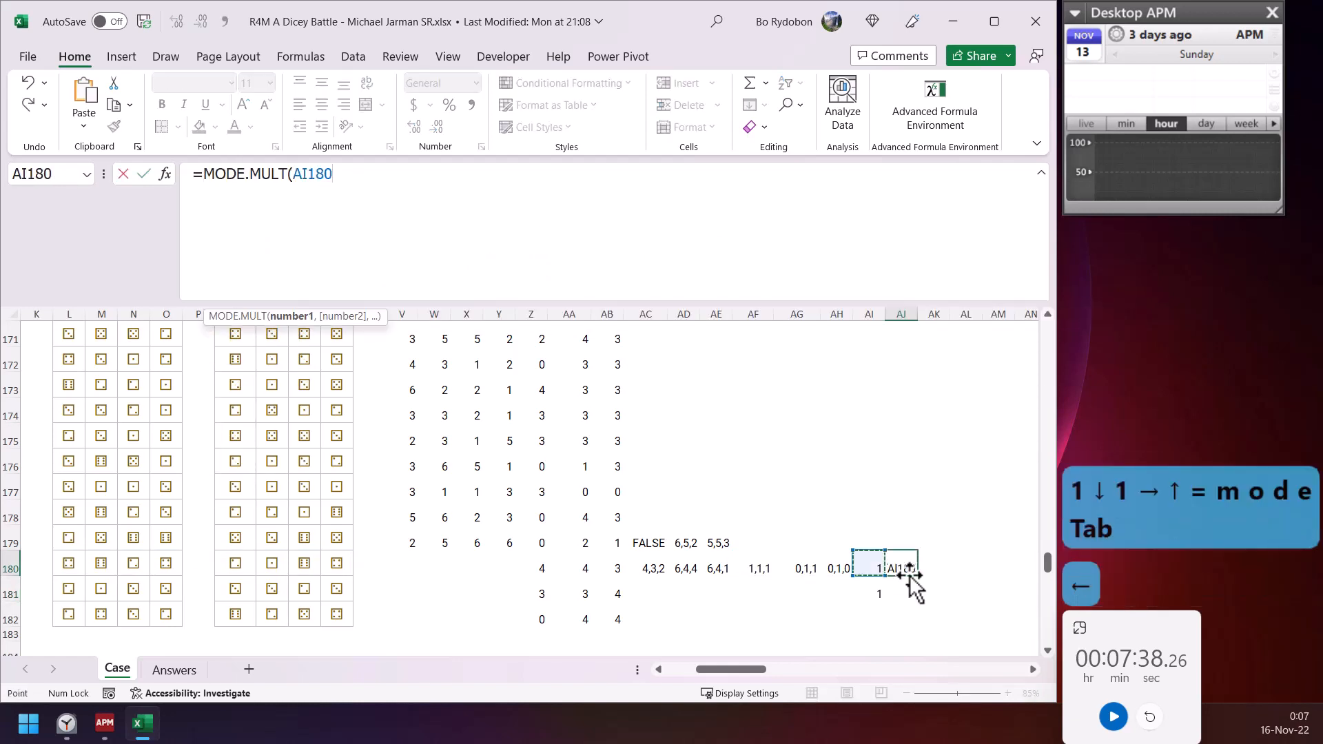
{"action": "key", "text": "shift+Down"}
{"action": "type", "text": ")+1"}
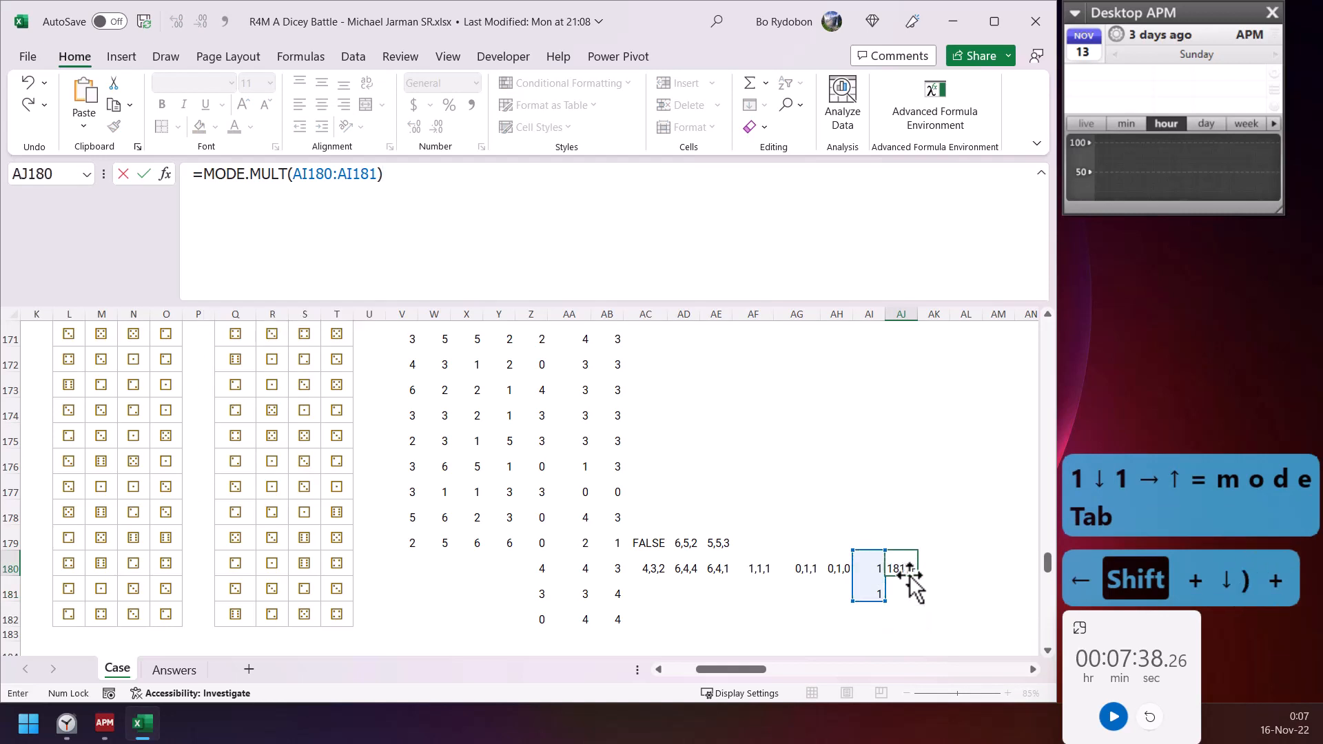
{"action": "key", "text": "Return"}
{"action": "key", "text": "Up"}
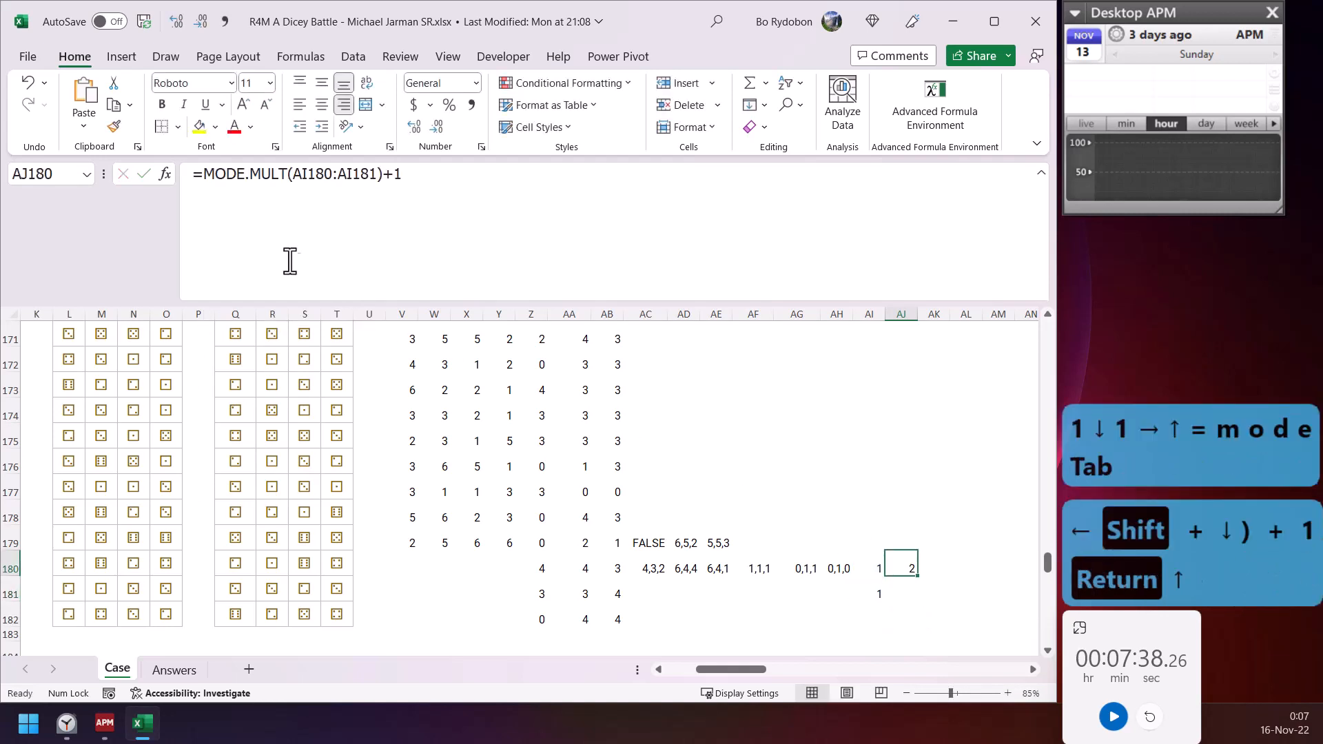
- Wrap the AJ180 formula in MOD with divisor 2 and compare its result with AI180:AI181
{"action": "left_click", "coordinate": [208, 166]}
{"action": "type", "text": "mod"}
{"action": "key", "text": "Tab"}
{"action": "key", "text": "Down"}
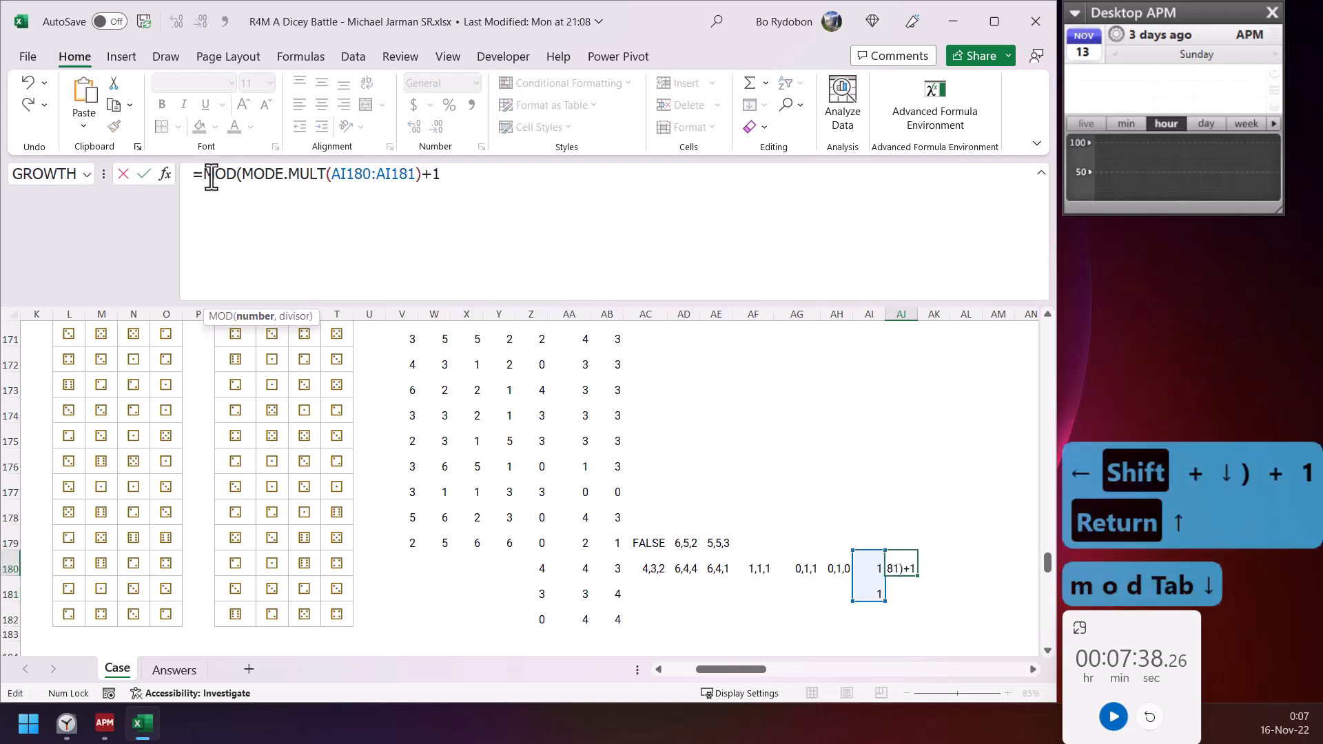
{"action": "type", "text": ",2)"}
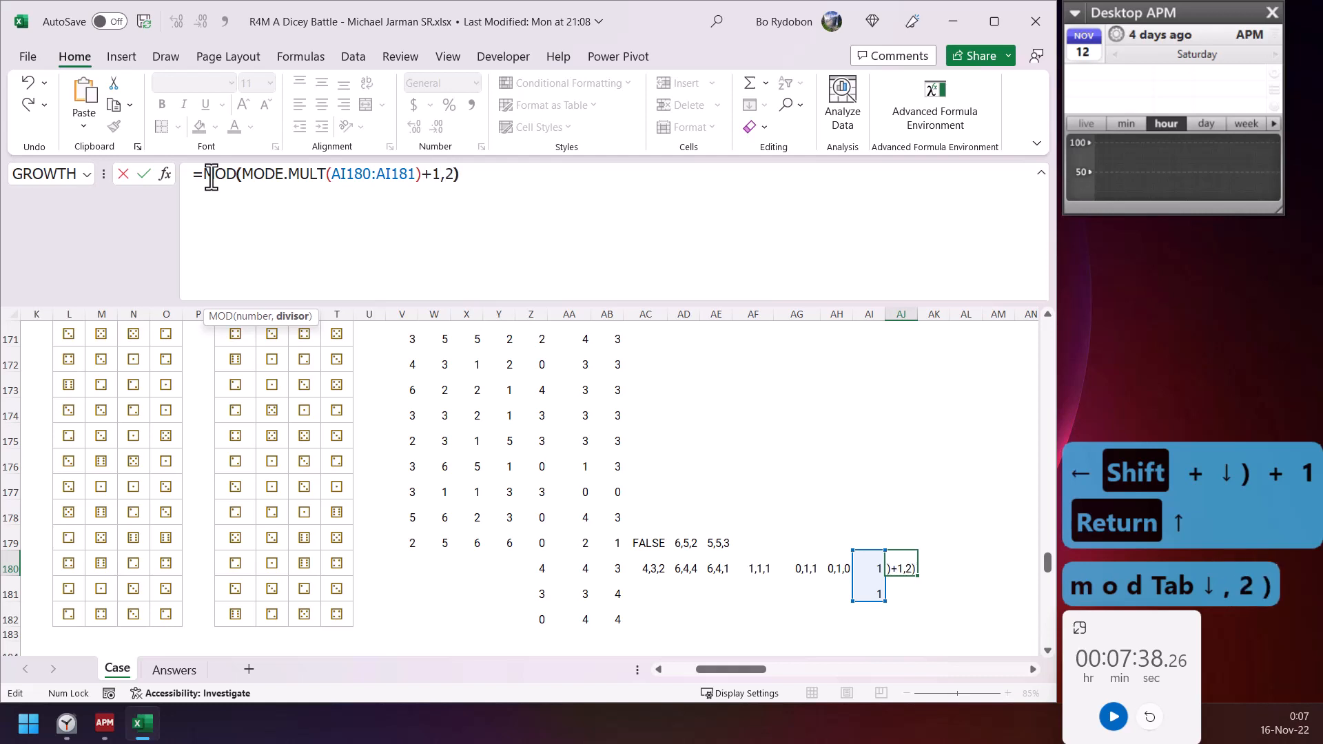
{"action": "key", "text": "Return"}
{"action": "key", "text": "Up"}
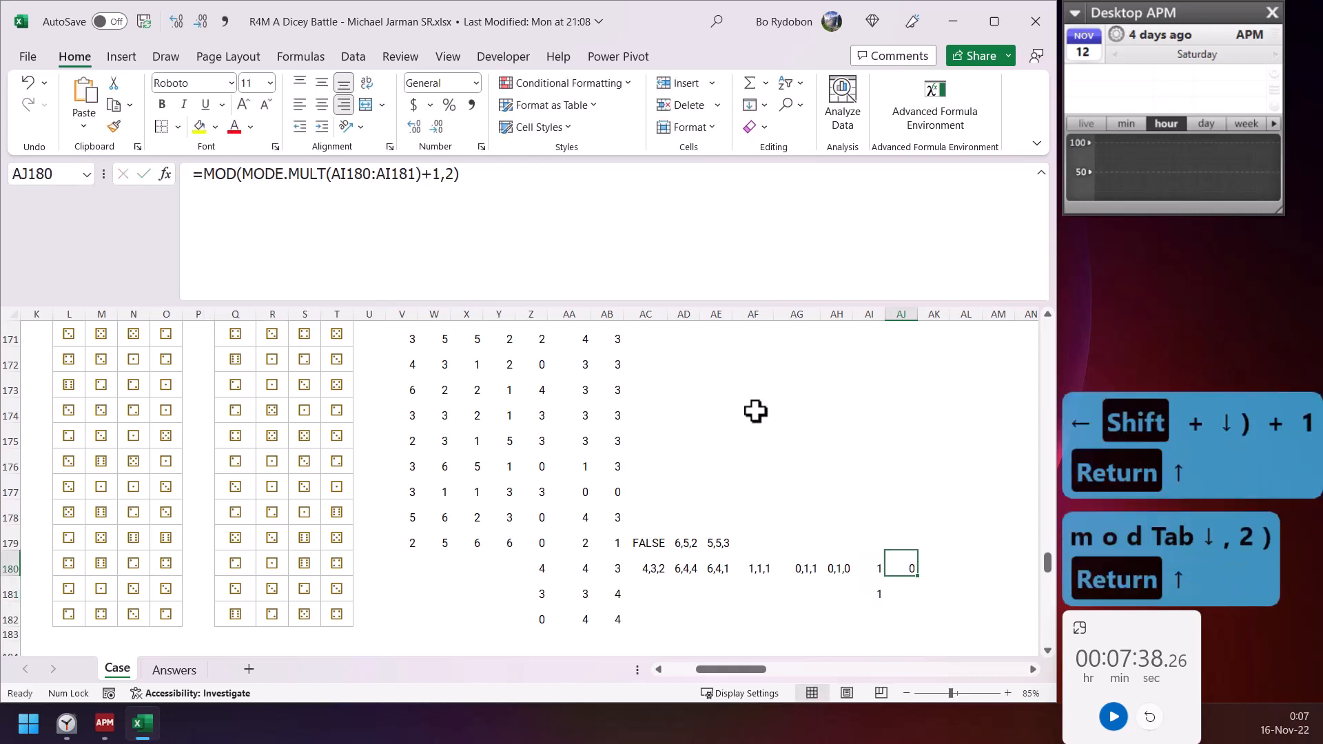
{"action": "left_click", "coordinate": [874, 580]}
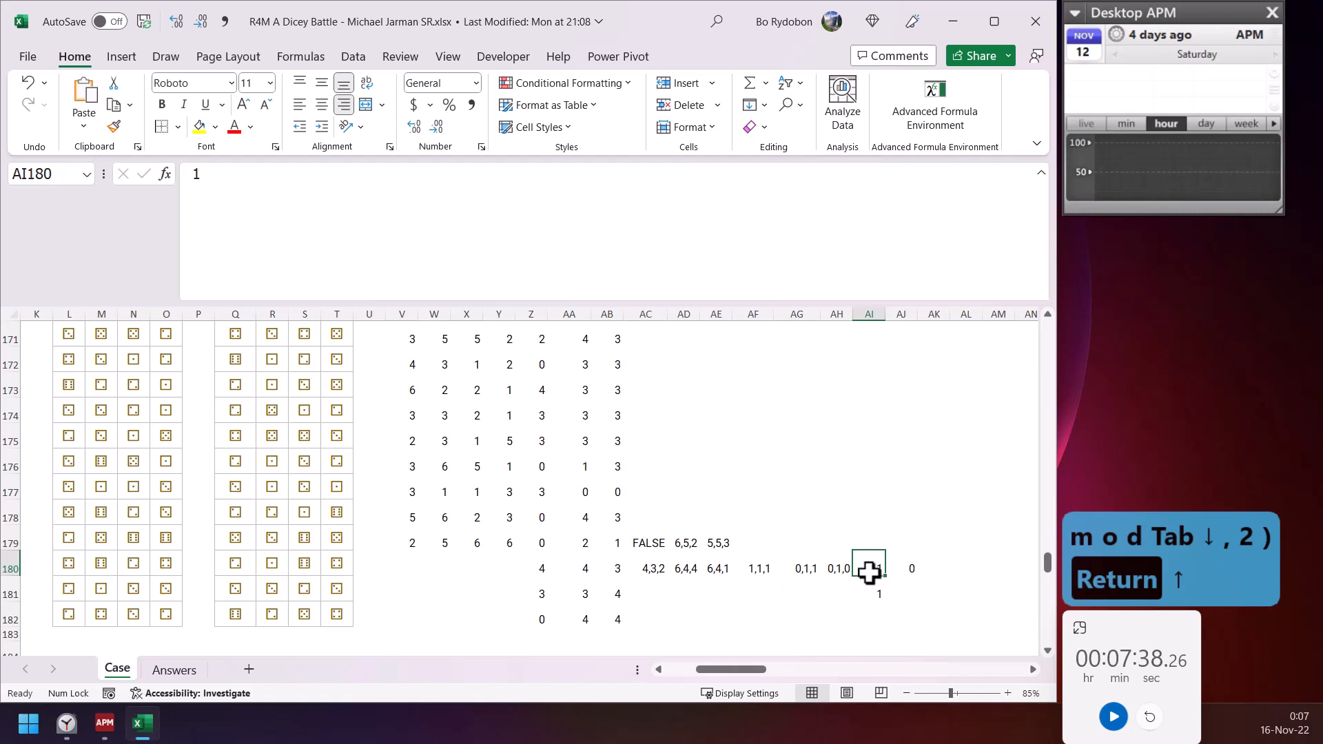
{"action": "left_click_drag", "start_coordinate": [868, 568], "coordinate": [868, 590]}
{"action": "left_click", "coordinate": [905, 570]}
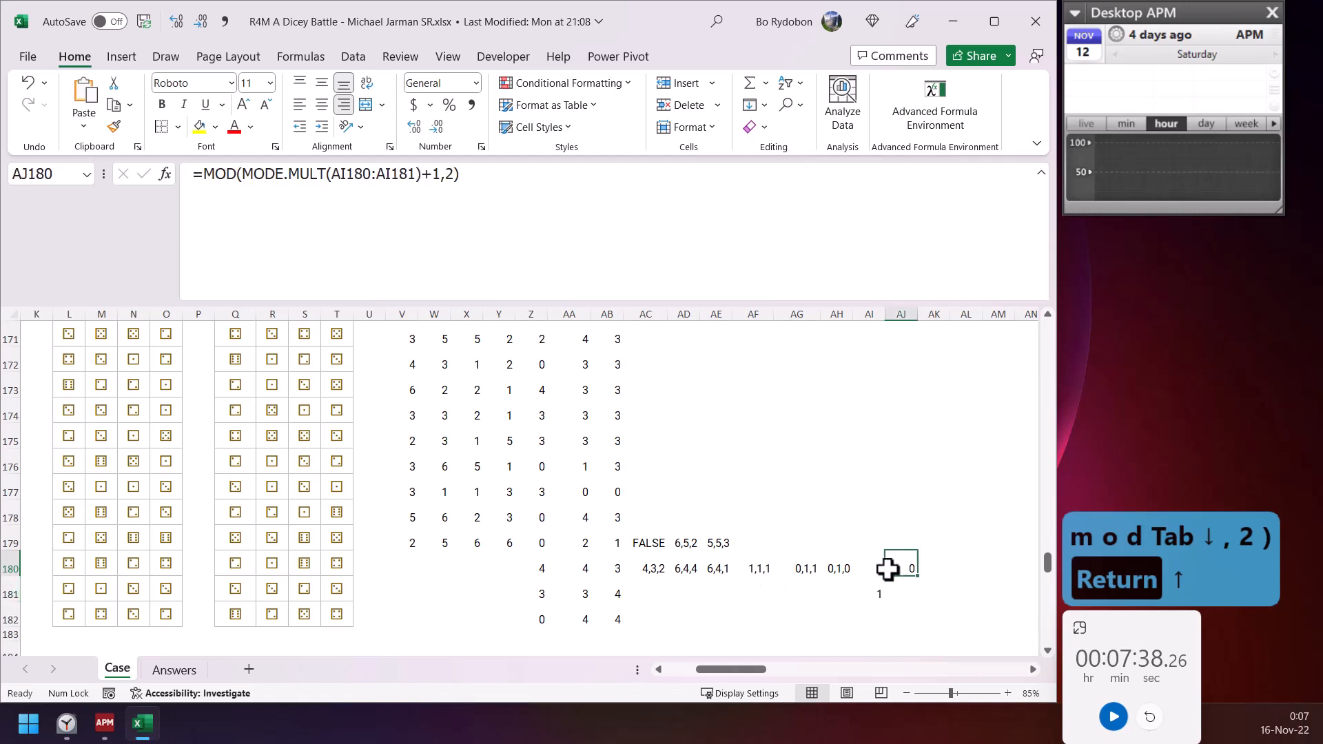
- Set the test values in AI180 and AI181 to 0 and check the result in AJ180
{"action": "left_click", "coordinate": [874, 569]}
{"action": "type", "text": "0"}
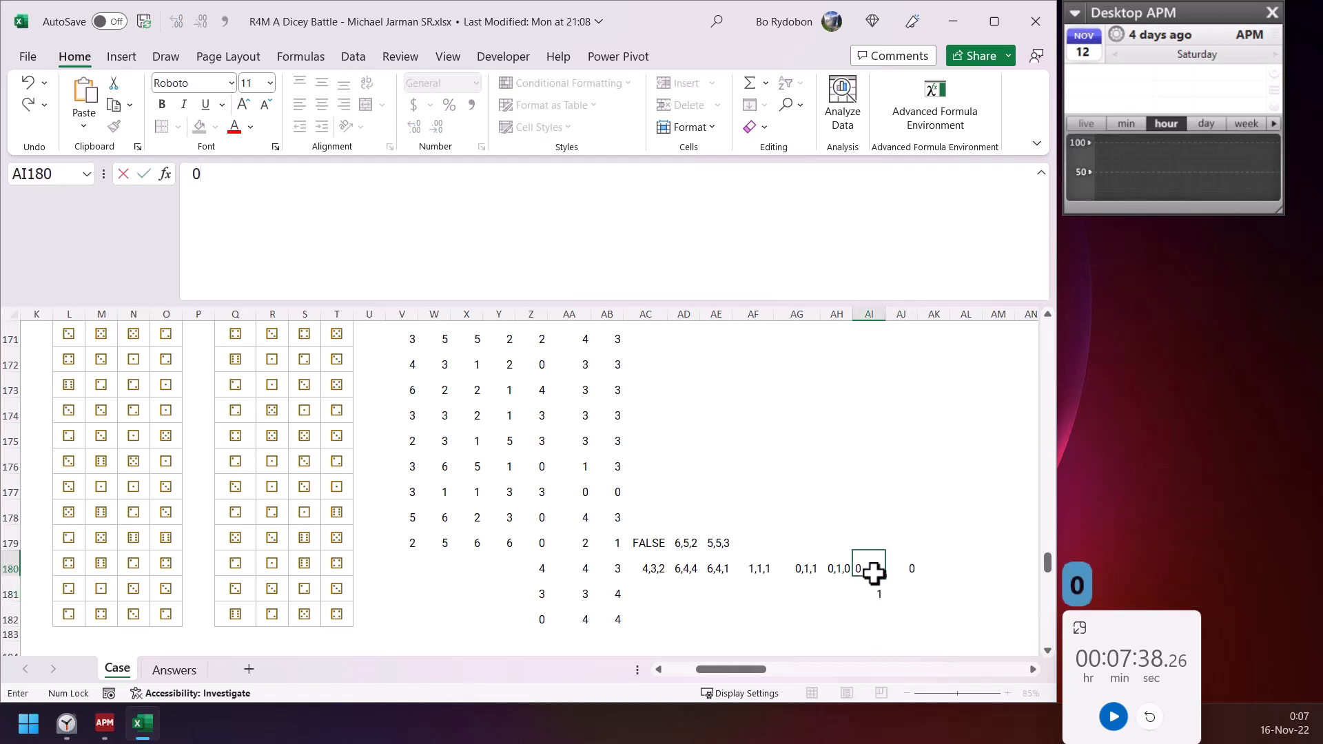
{"action": "key", "text": "Down"}
{"action": "type", "text": "0"}
{"action": "key", "text": "Return"}
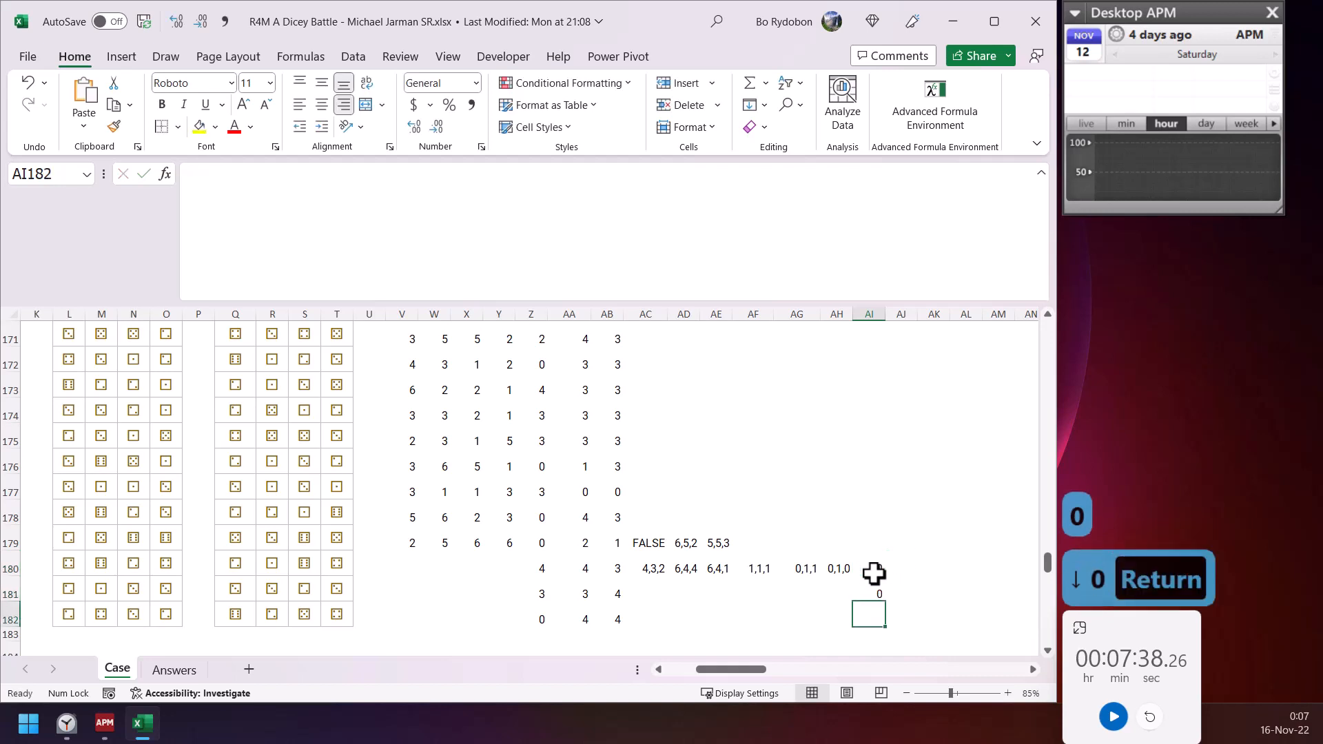
{"action": "left_click", "coordinate": [896, 567]}
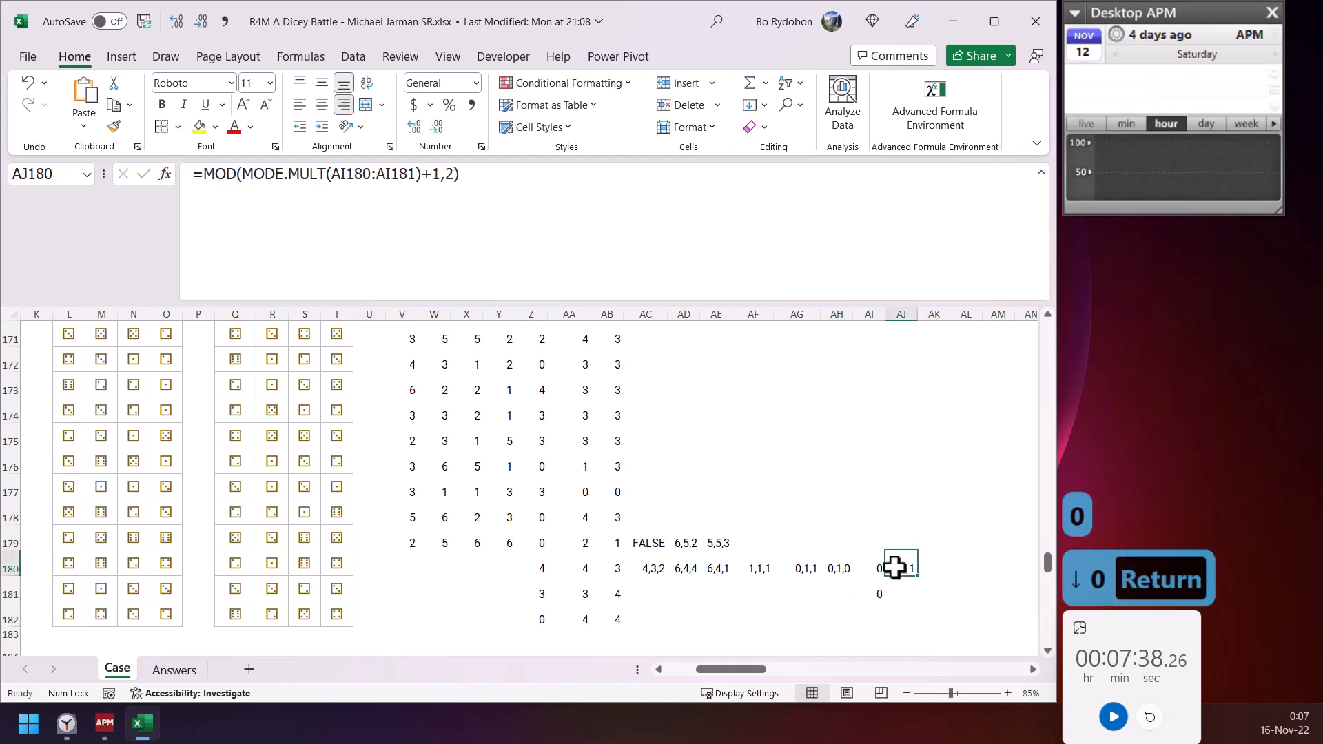
{"action": "left_click", "coordinate": [871, 563]}
{"action": "left_click", "coordinate": [864, 592]}
{"action": "left_click", "coordinate": [864, 565]}
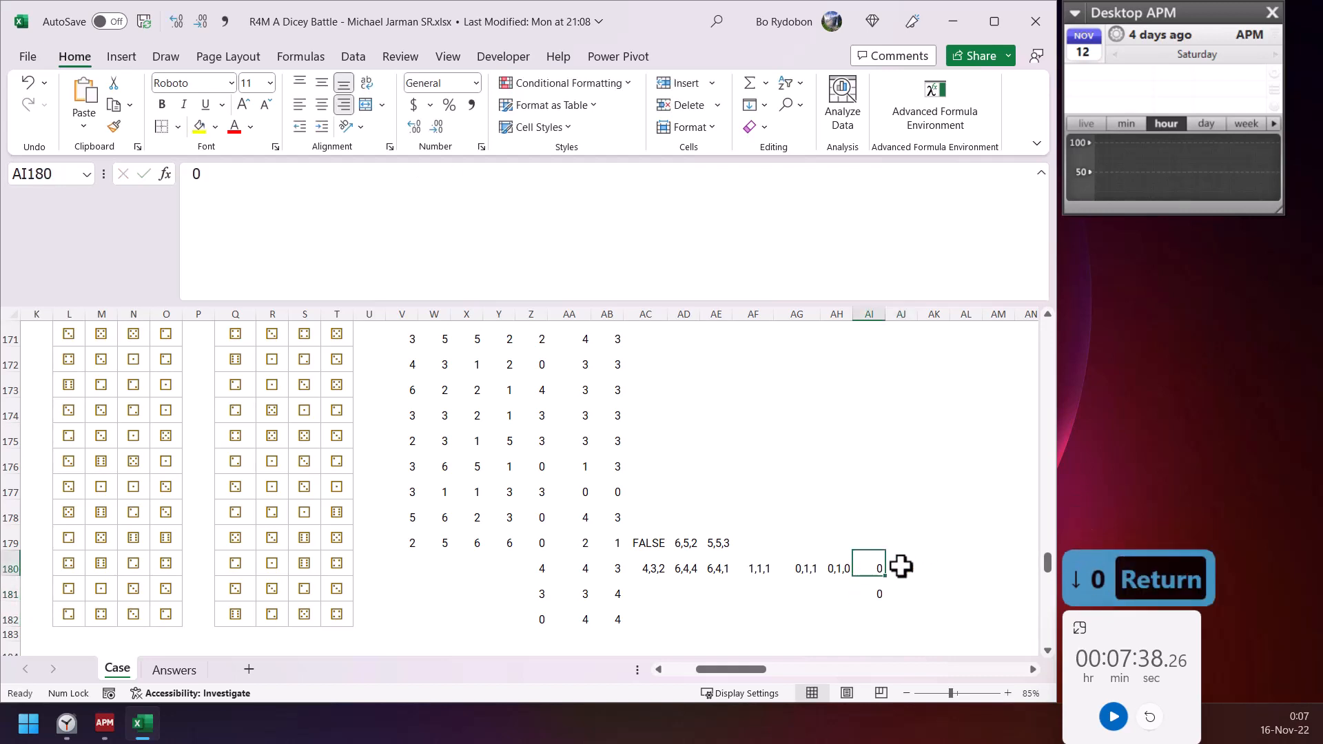
{"action": "left_click", "coordinate": [900, 566]}
{"action": "left_click", "coordinate": [872, 569]}
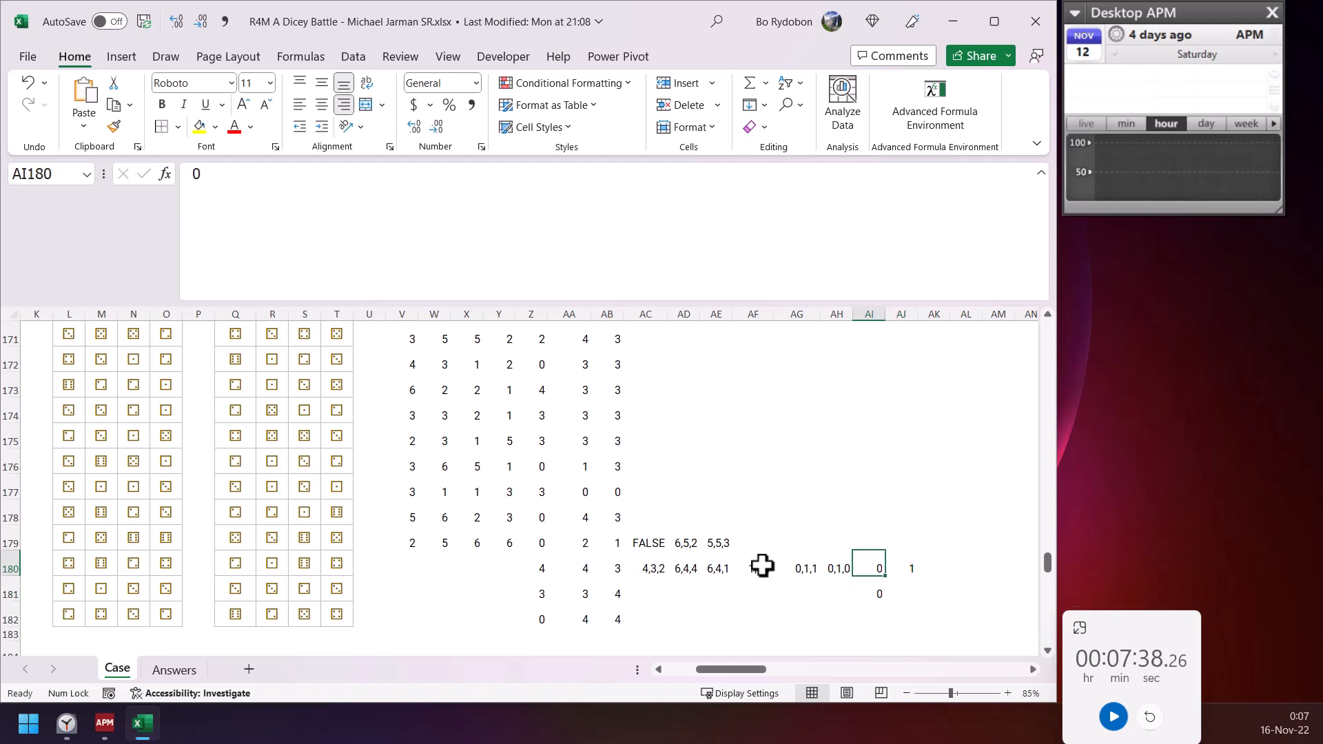
- Set the test value in AI181 to 1 and check how AJ180 handles two different values
{"action": "left_click", "coordinate": [870, 594]}
{"action": "key", "text": "BackSpace"}
{"action": "key", "text": "Return"}
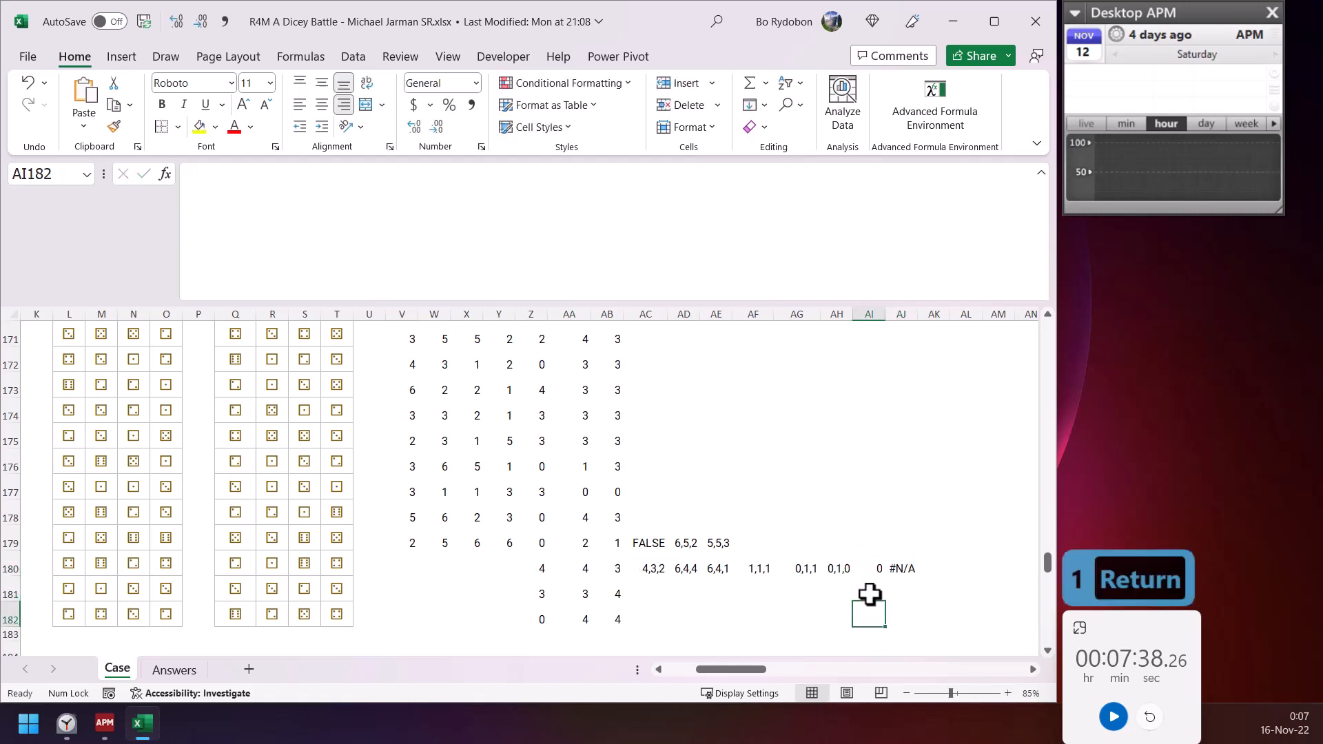
{"action": "key", "text": "Up"}
{"action": "left_click", "coordinate": [876, 565]}
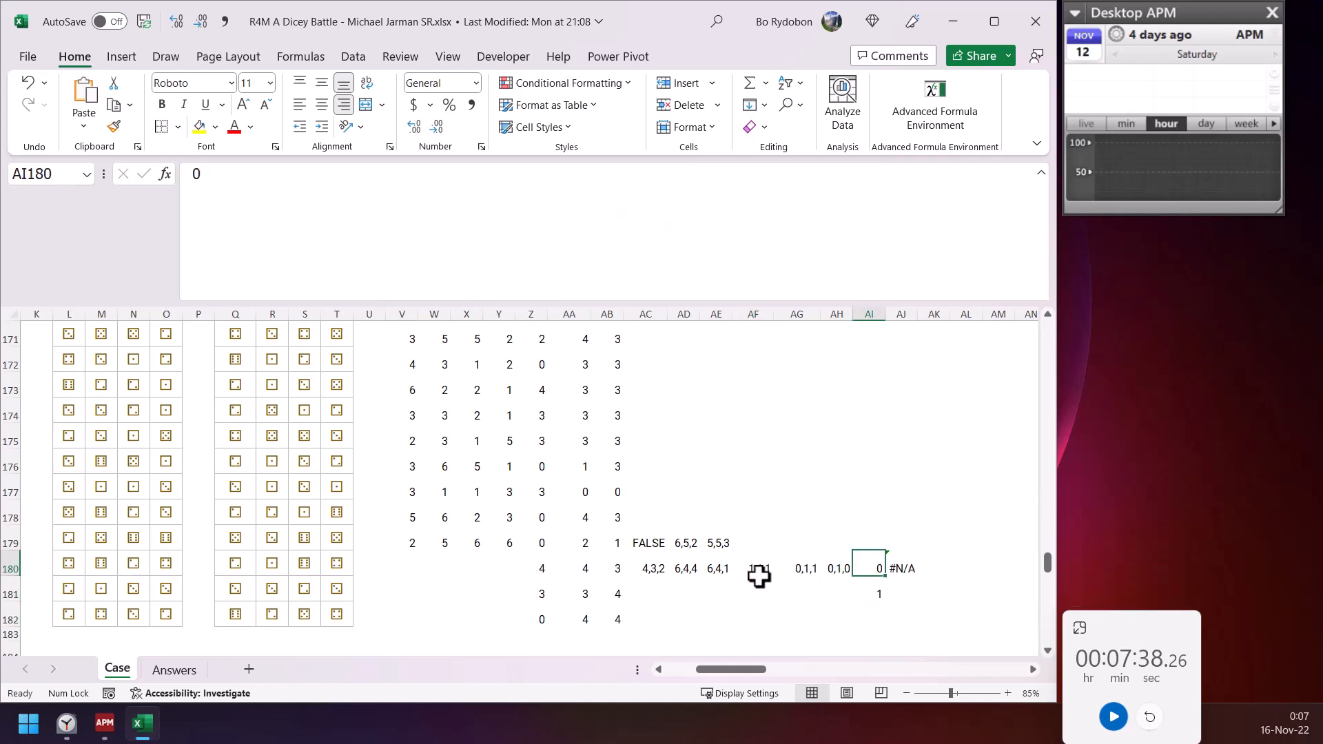
{"action": "left_click", "coordinate": [902, 569]}
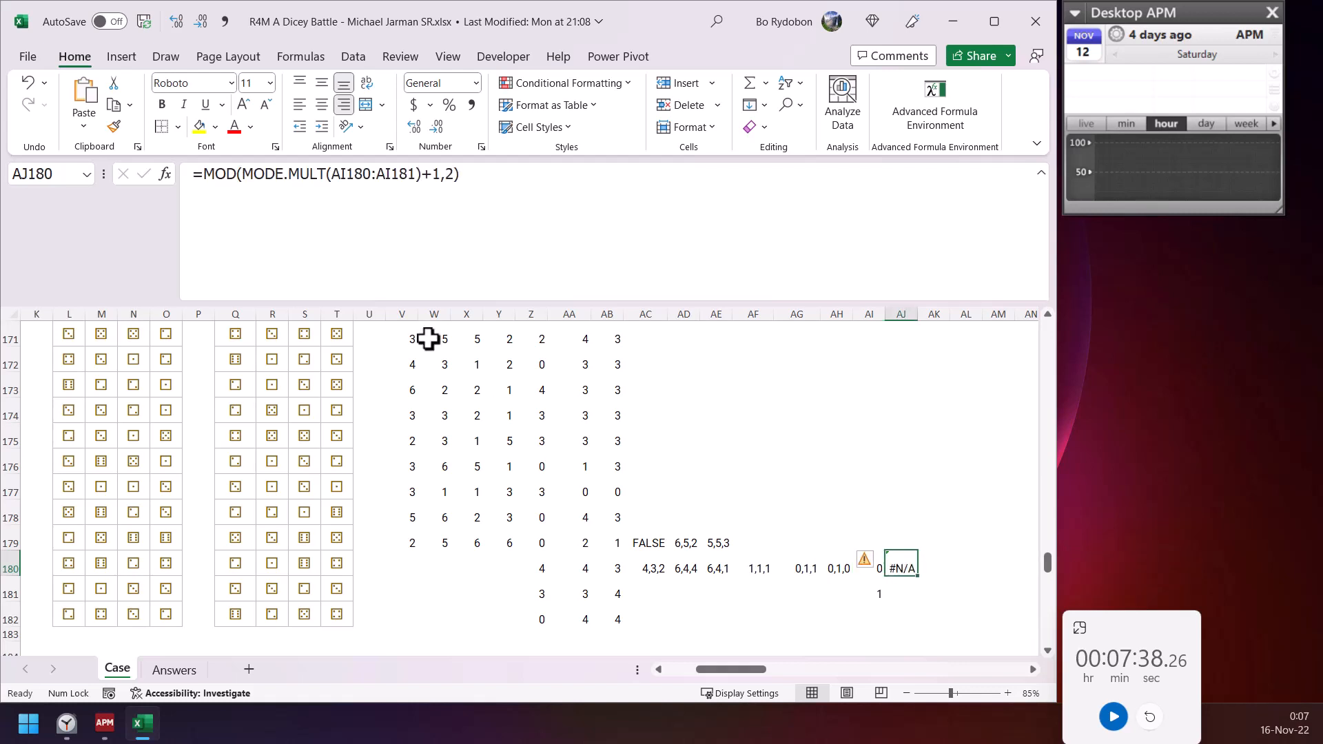
- Enter 1 in AI182 as a third test value
{"action": "left_click", "coordinate": [199, 176]}
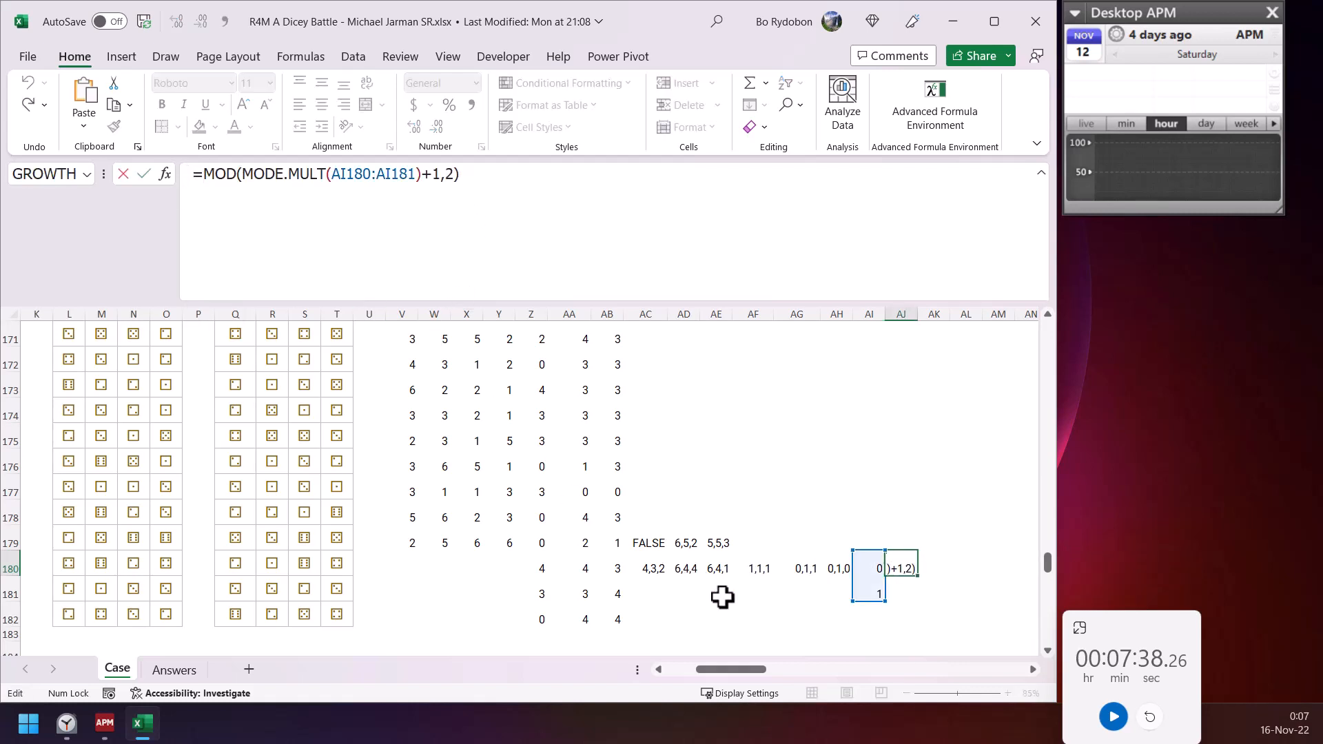
{"action": "key", "text": "Escape"}
{"action": "left_click", "coordinate": [859, 620]}
{"action": "type", "text": "1"}
{"action": "key", "text": "Return"}
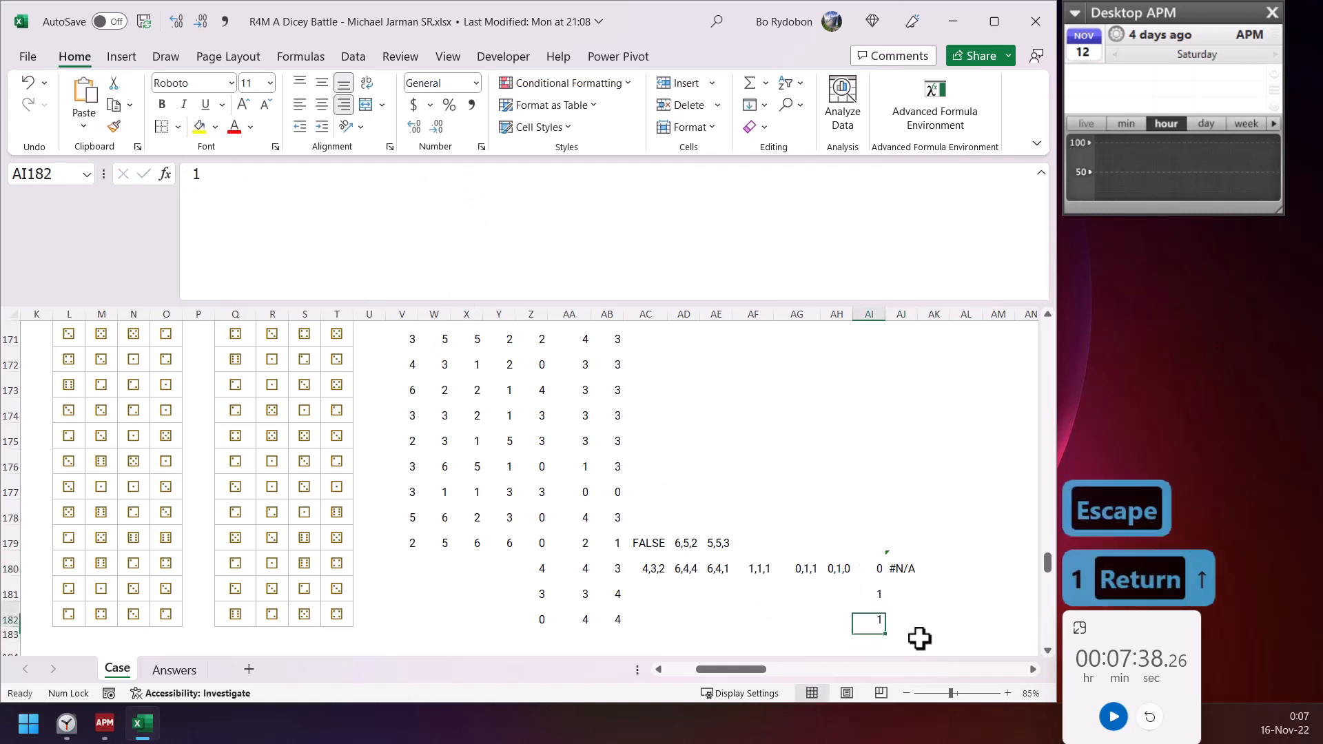
- Wrap the AJ180 formula in IFNA with AI182 as the fallback value
{"action": "key", "text": "Up"}
{"action": "key", "text": "Up"}
{"action": "key", "text": "Up"}
{"action": "key", "text": "Right"}
{"action": "left_click", "coordinate": [203, 176]}
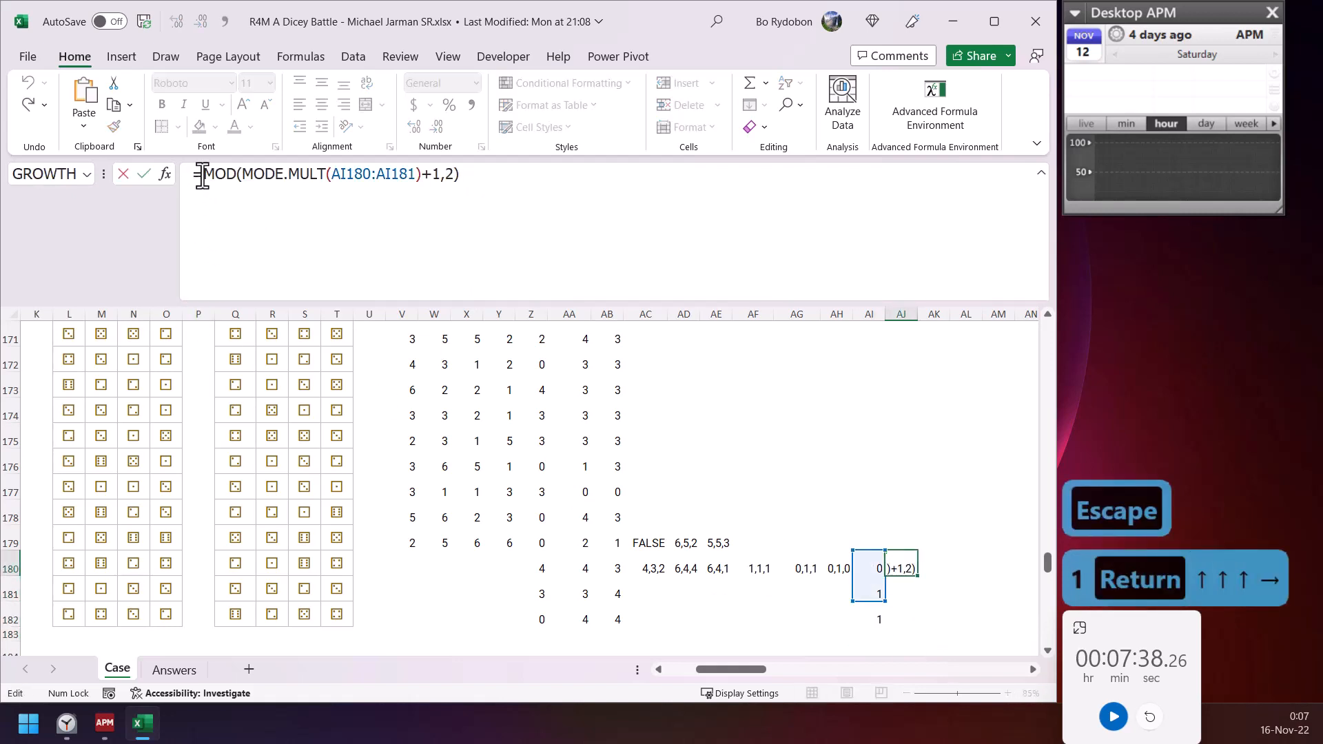
{"action": "type", "text": "ifna"}
{"action": "key", "text": "Tab"}
{"action": "key", "text": "Down"}
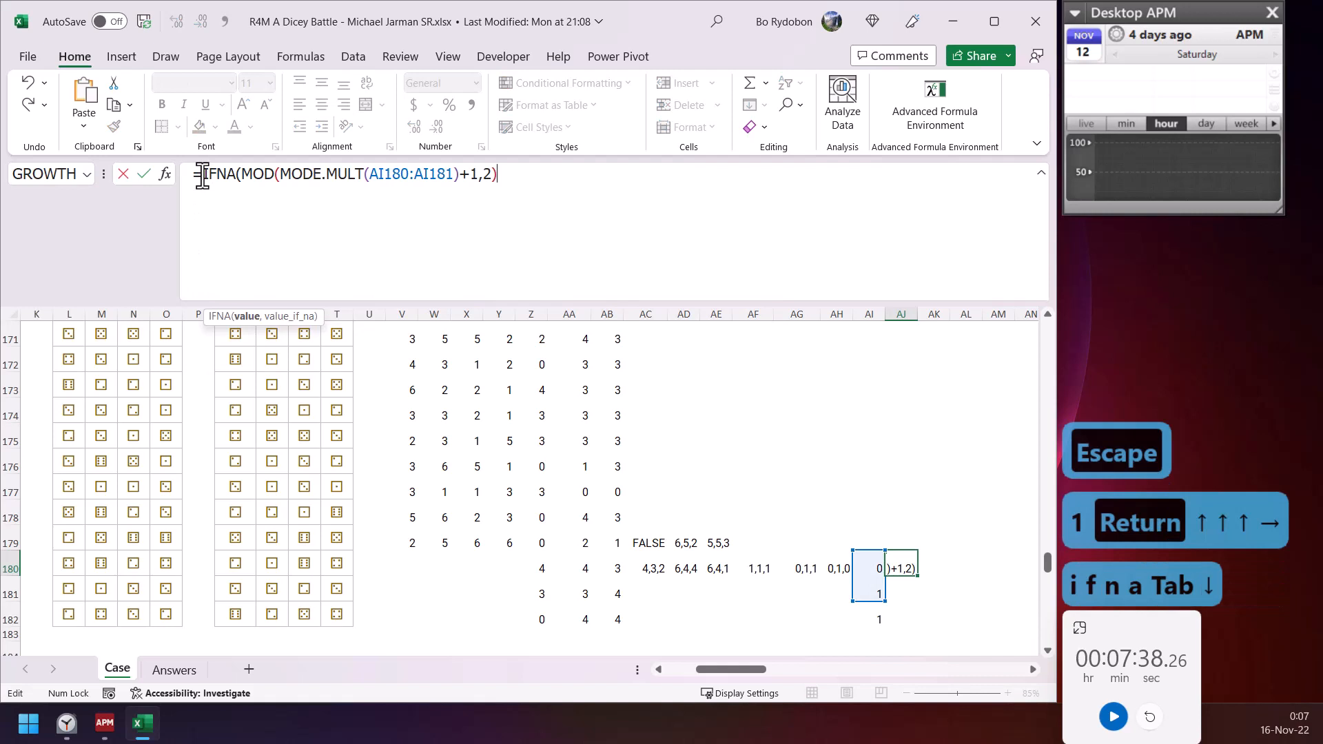
{"action": "type", "text": ","}
{"action": "left_click", "coordinate": [870, 615]}
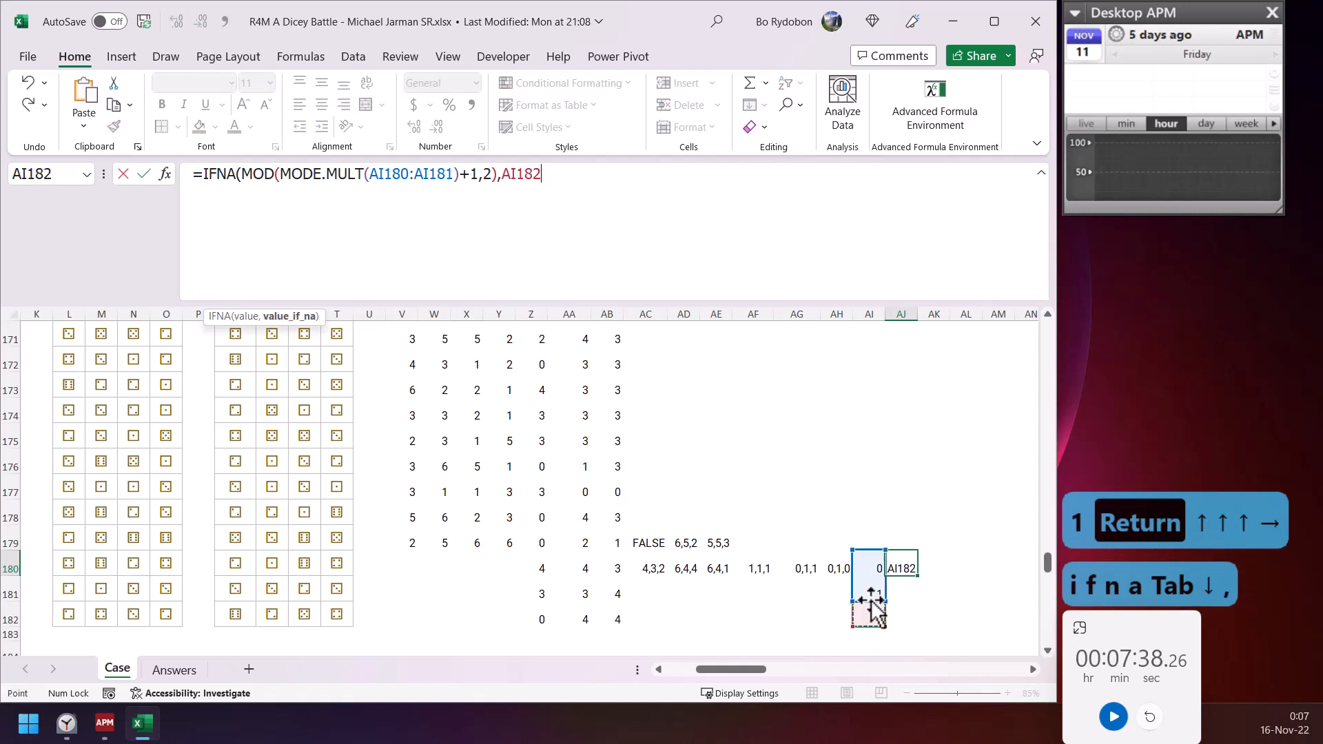
{"action": "type", "text": ")"}
{"action": "key", "text": "Return"}
- Set AI180 to 1 and AI181 to 0, checking the IFNA formula in AJ180
{"action": "left_click", "coordinate": [870, 569]}
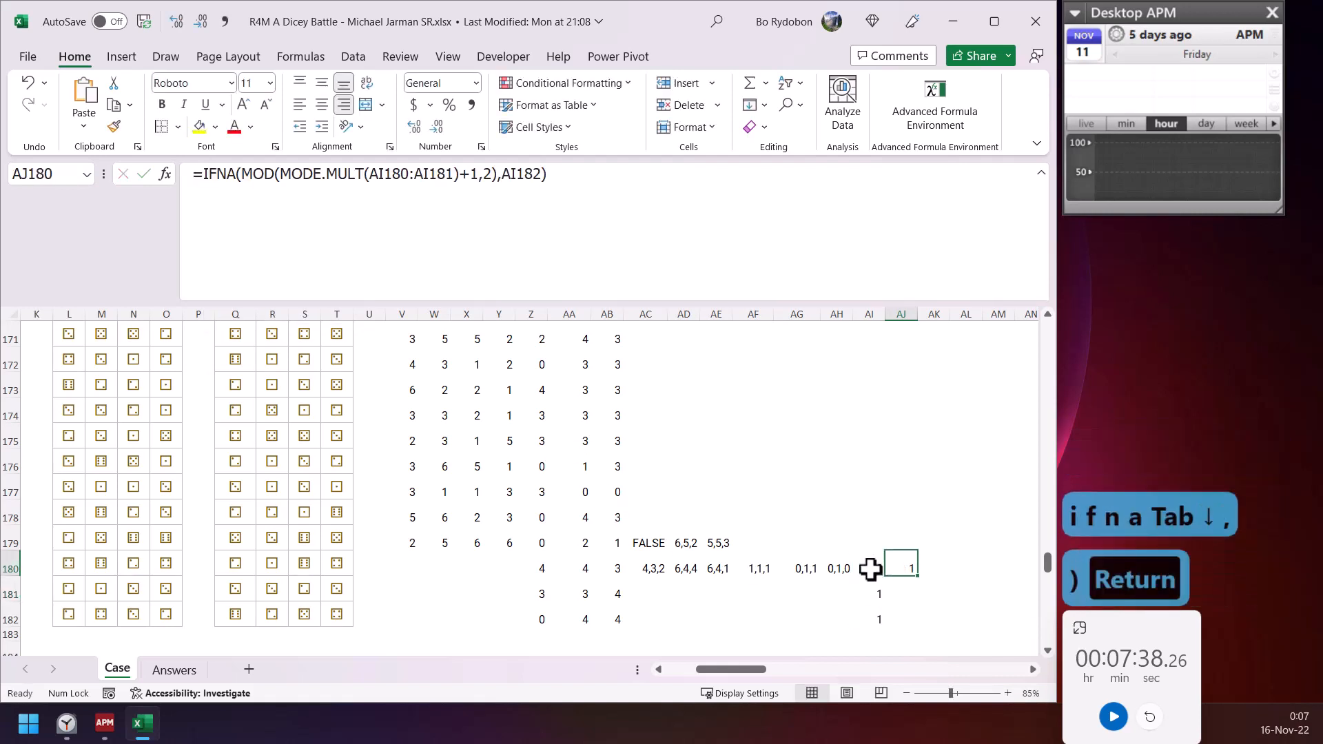
{"action": "type", "text": "1"}
{"action": "key", "text": "Return"}
{"action": "key", "text": "Up"}
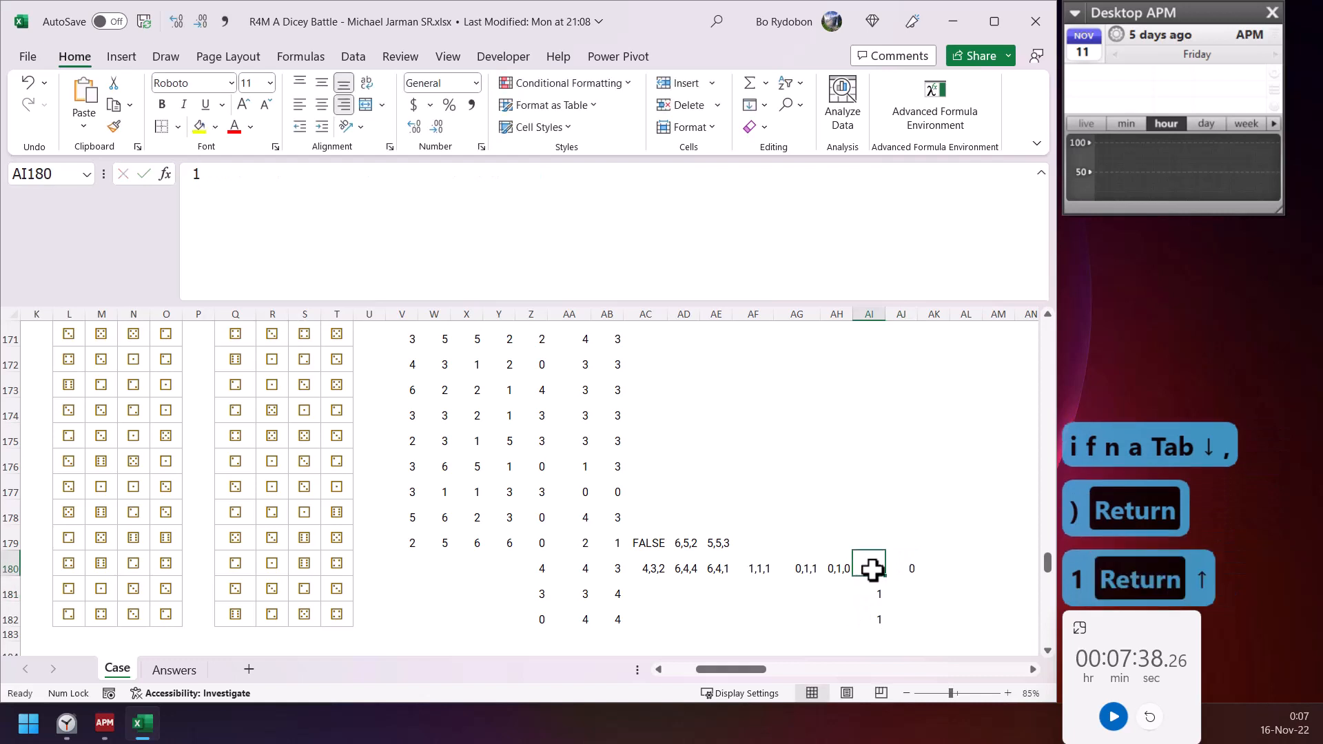
{"action": "key", "text": "Down"}
{"action": "type", "text": "0"}
{"action": "key", "text": "Return"}
{"action": "left_click", "coordinate": [913, 564]}
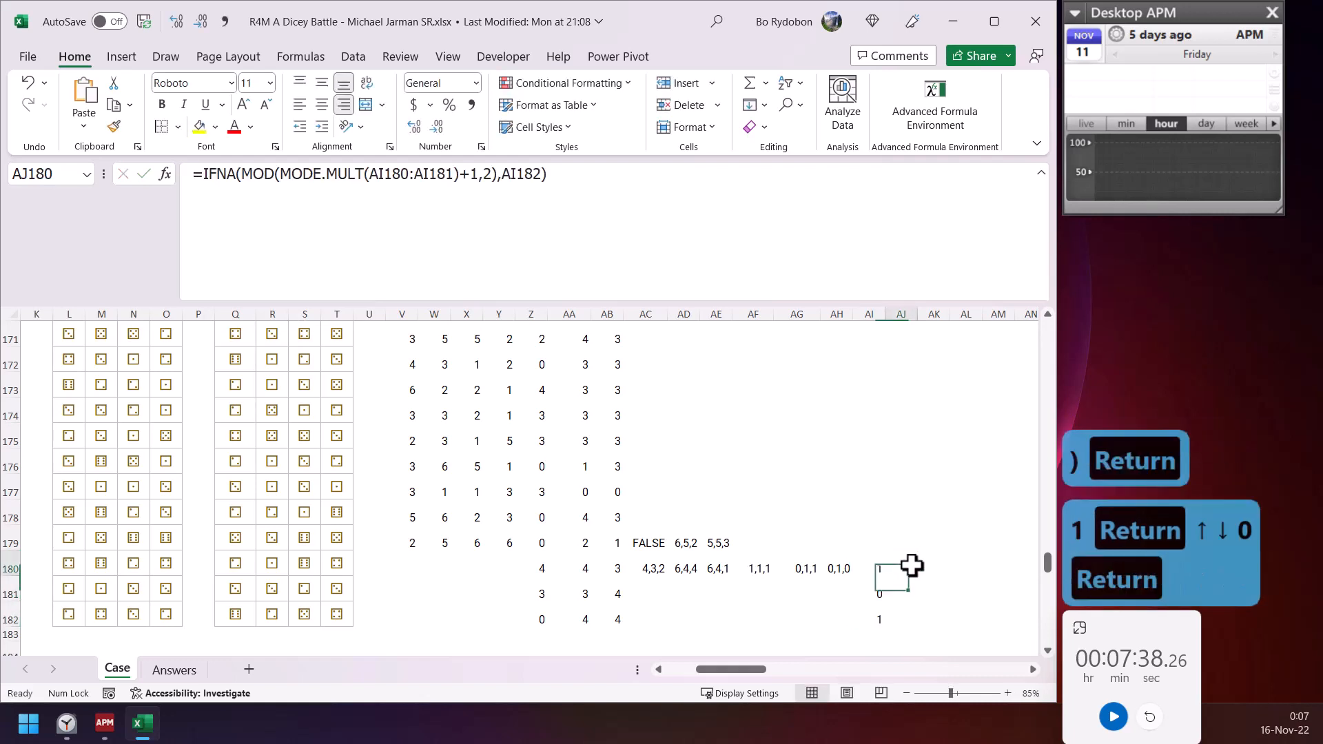
- Set AI180 to 0 and recheck the result in AJ180
{"action": "left_click", "coordinate": [870, 569]}
{"action": "type", "text": "0"}
{"action": "key", "text": "Return"}
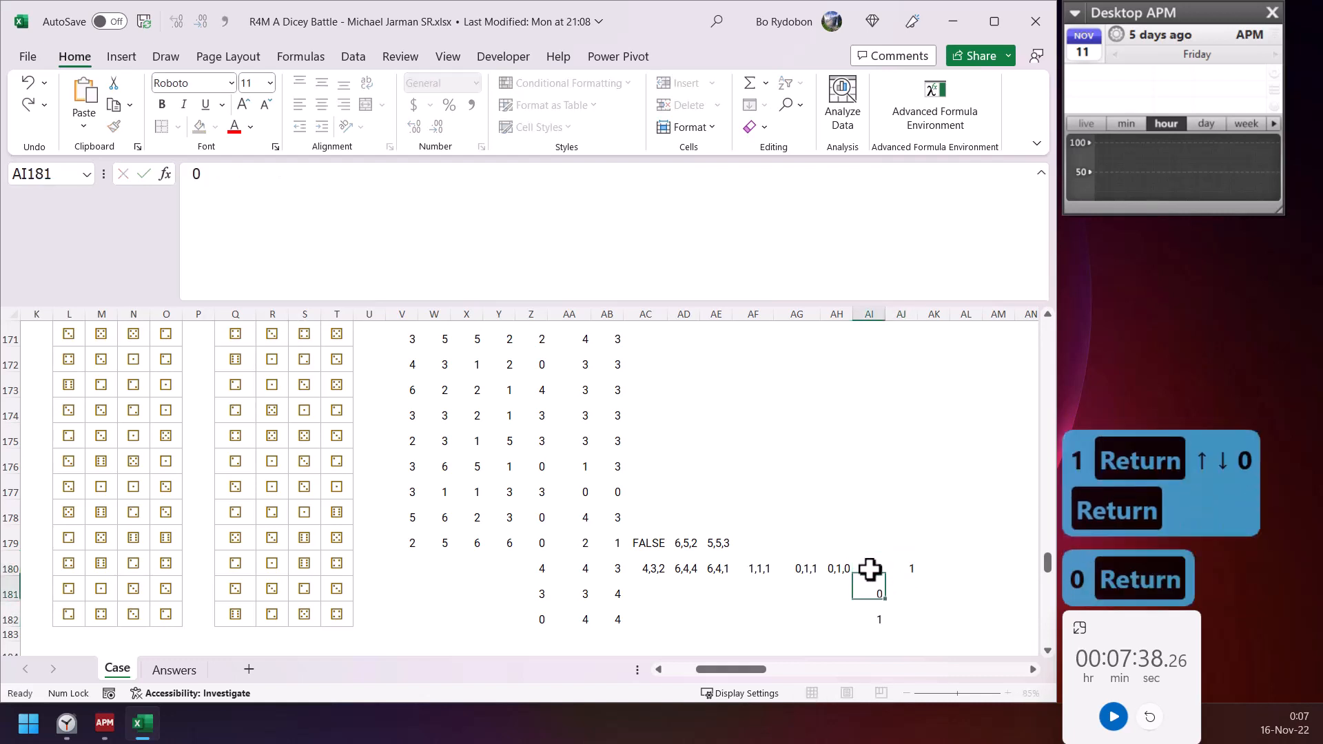
{"action": "left_click", "coordinate": [901, 565]}
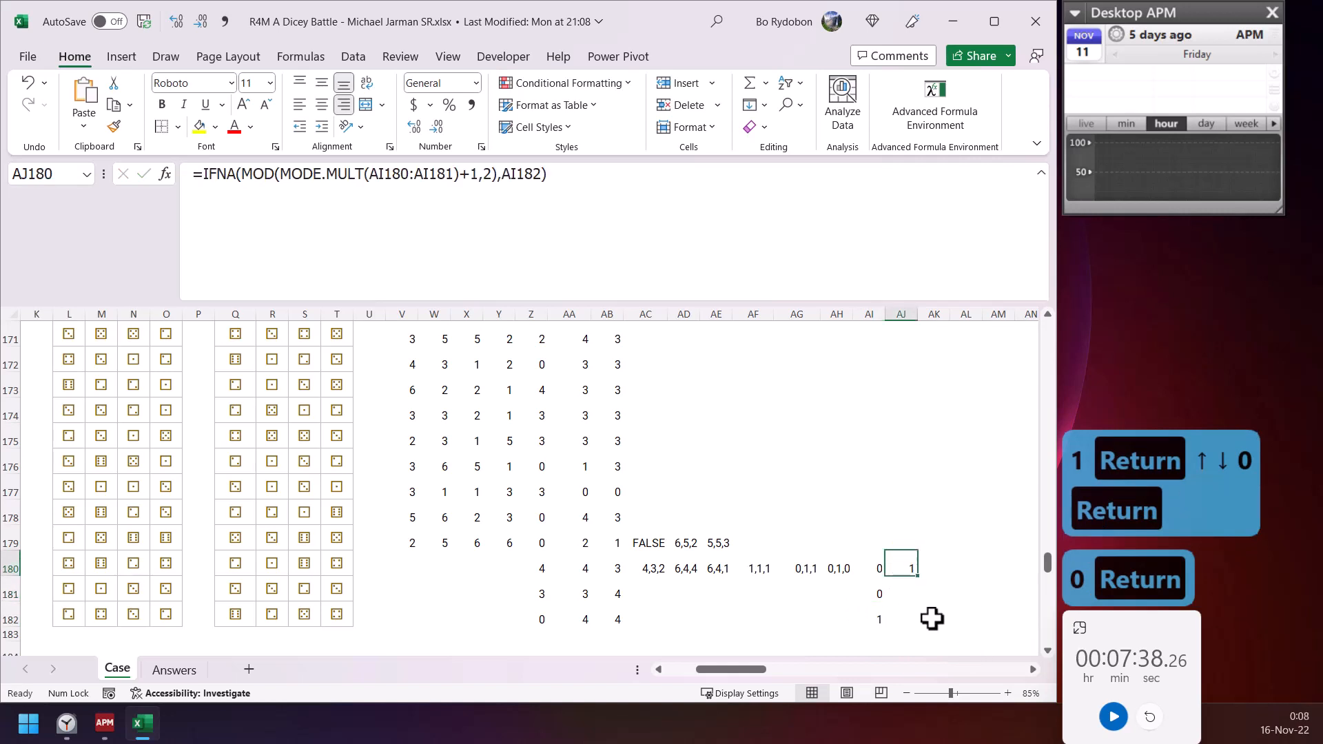
- Examine the IFNA(HSTACK(j,MOD(MODE.MULT(j)+1,2)),h) expression that defines k in AC180's formula
{"action": "left_click", "coordinate": [655, 569]}
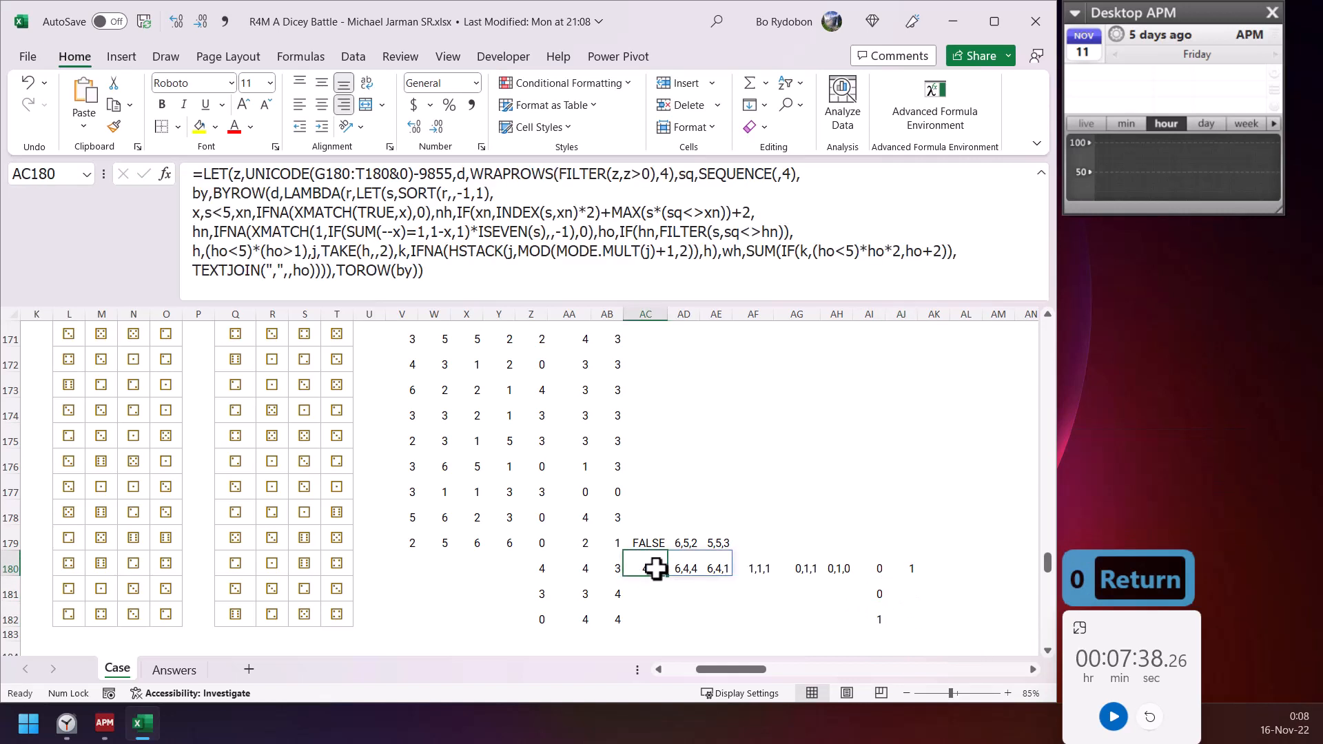
{"action": "left_click", "coordinate": [438, 253]}
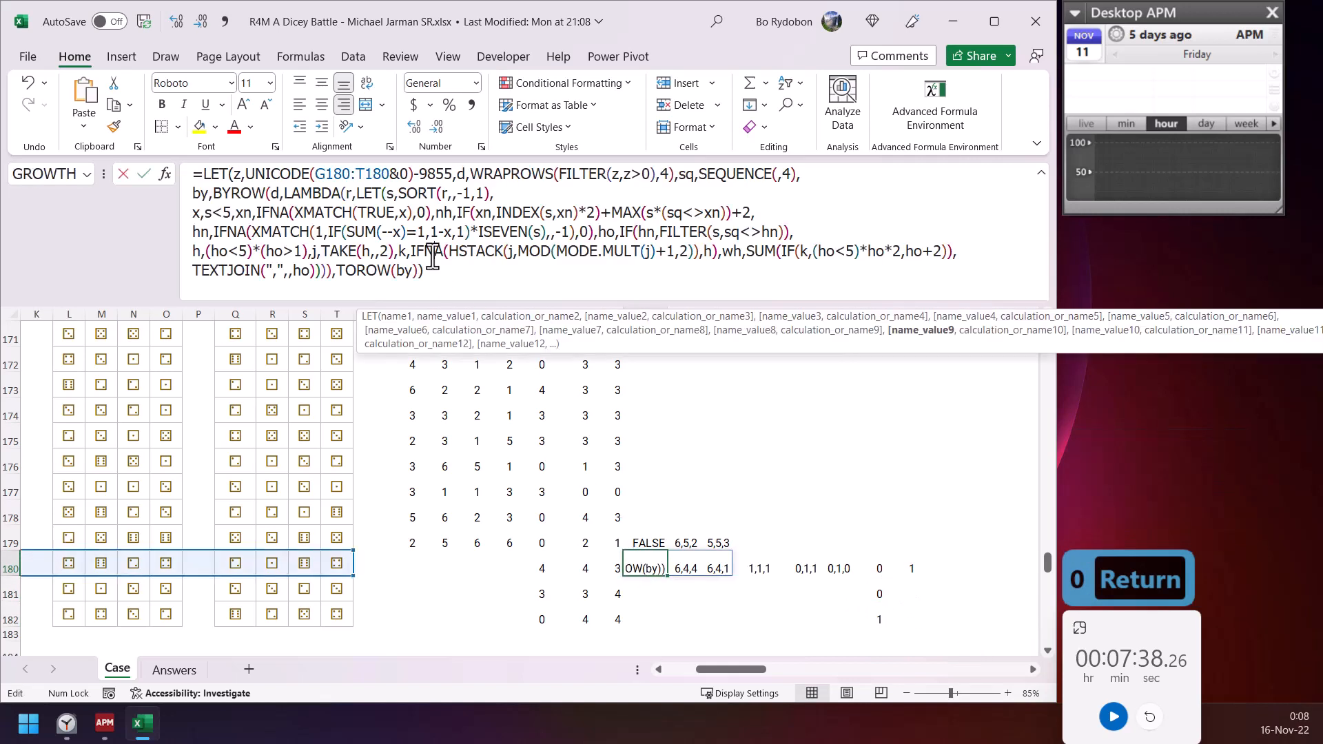
{"action": "left_click", "coordinate": [914, 333]}
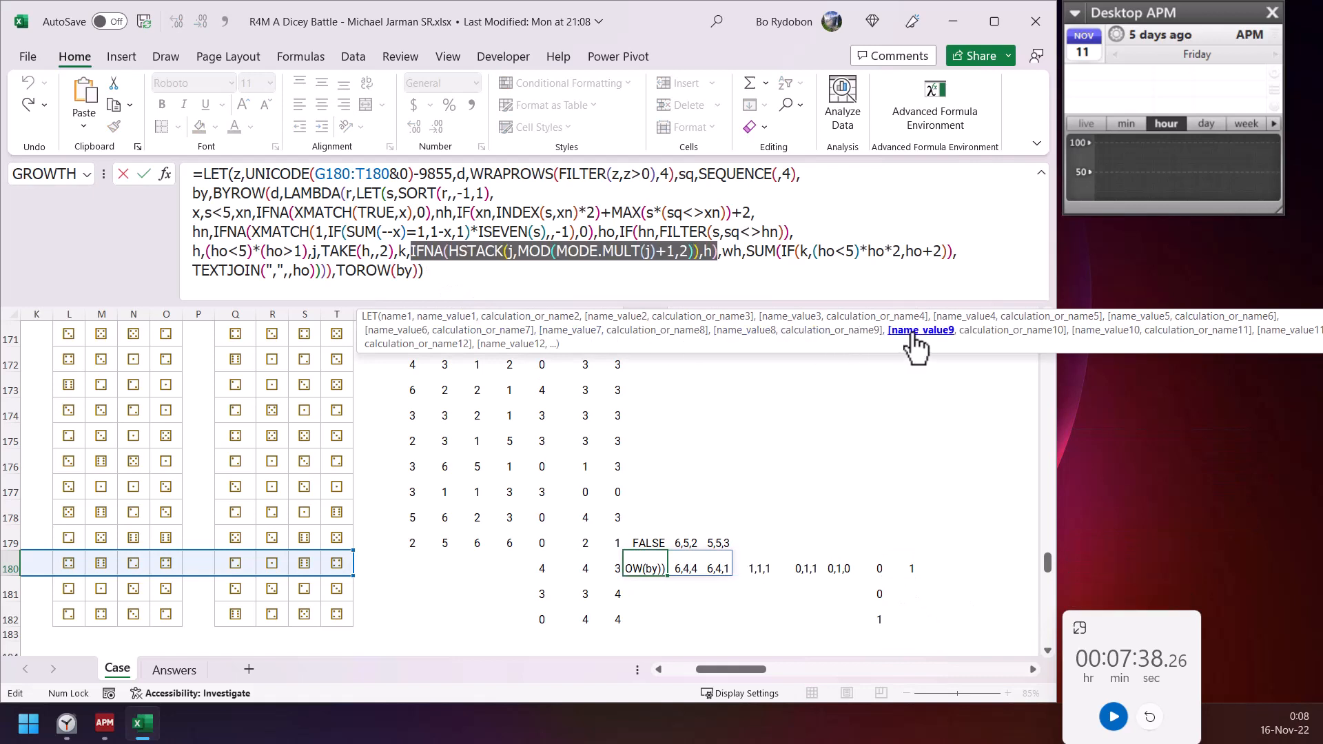
- Examine the (ho<5)*ho*2 true branch of the IF inside the wh definition in AC180's formula
{"action": "left_click", "coordinate": [806, 253]}
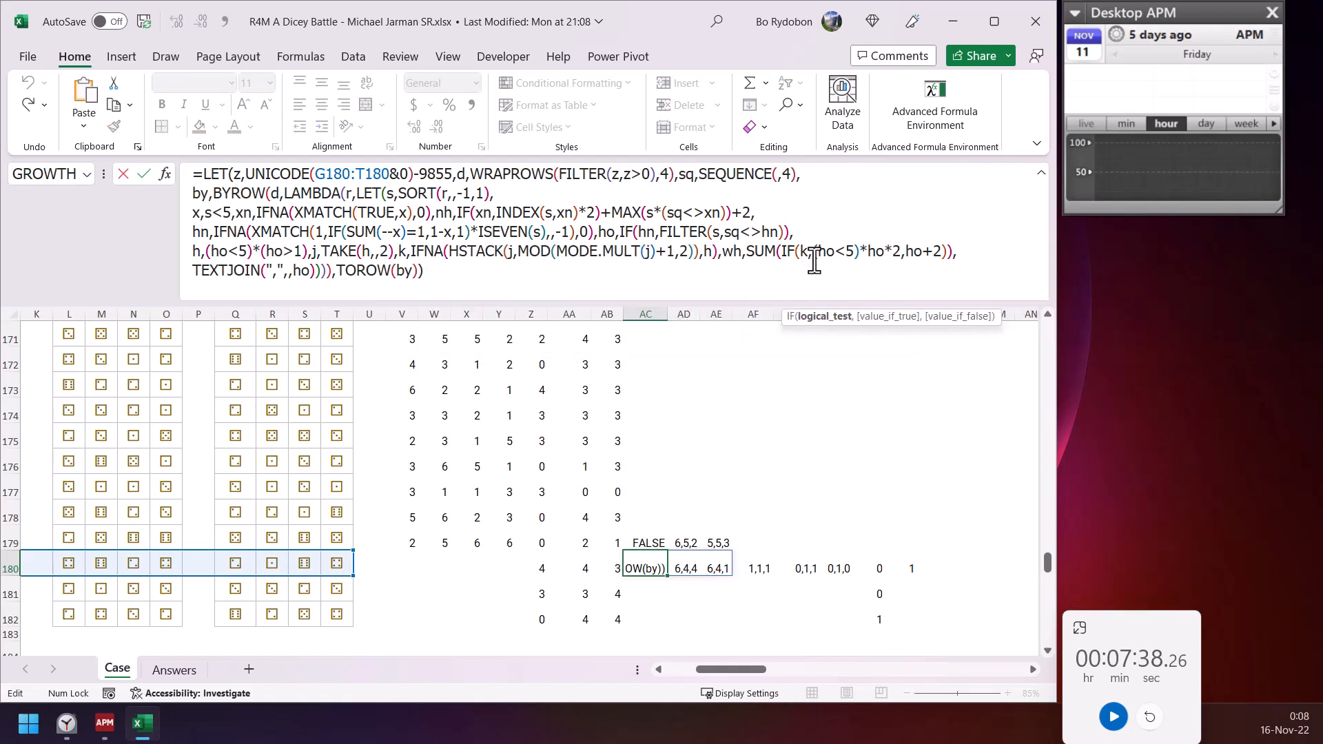
{"action": "left_click", "coordinate": [874, 319]}
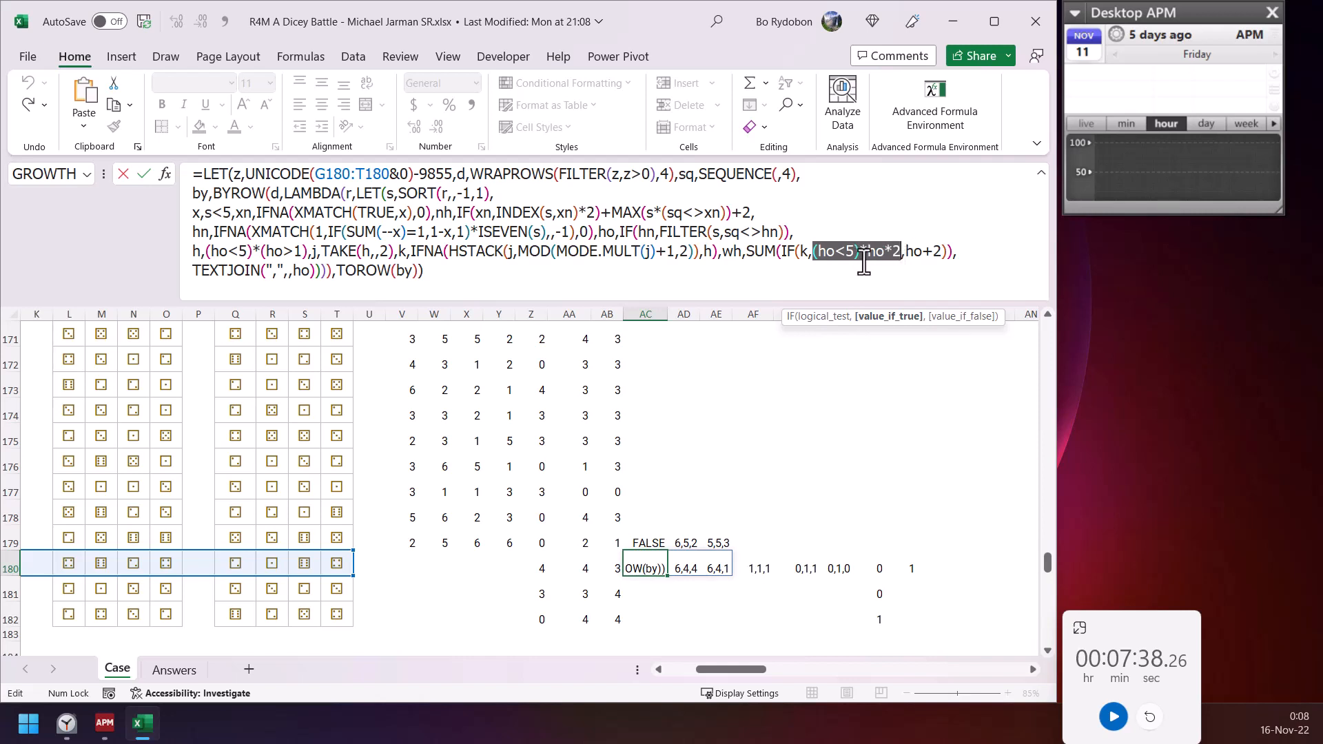
{"action": "left_click_drag", "start_coordinate": [858, 252], "coordinate": [816, 255]}
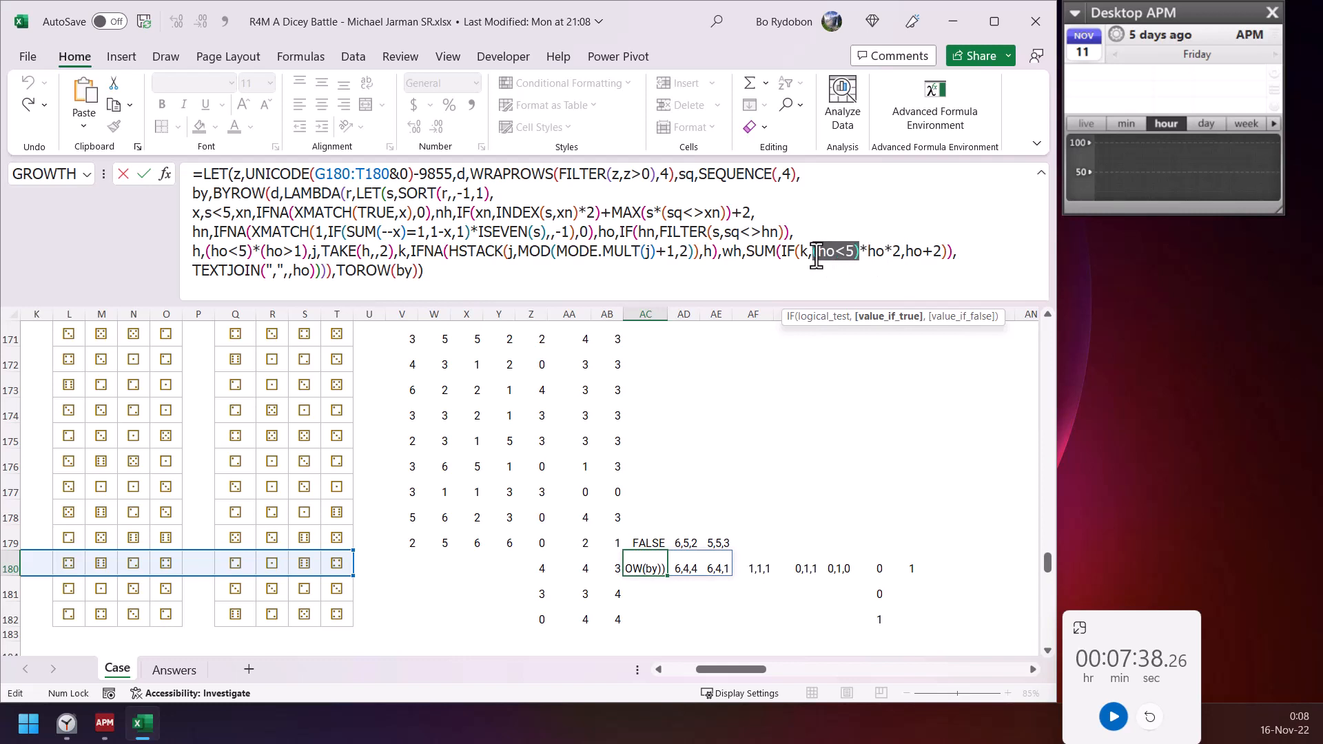
{"action": "left_click", "coordinate": [873, 252]}
{"action": "left_click_drag", "start_coordinate": [901, 252], "coordinate": [829, 252]}
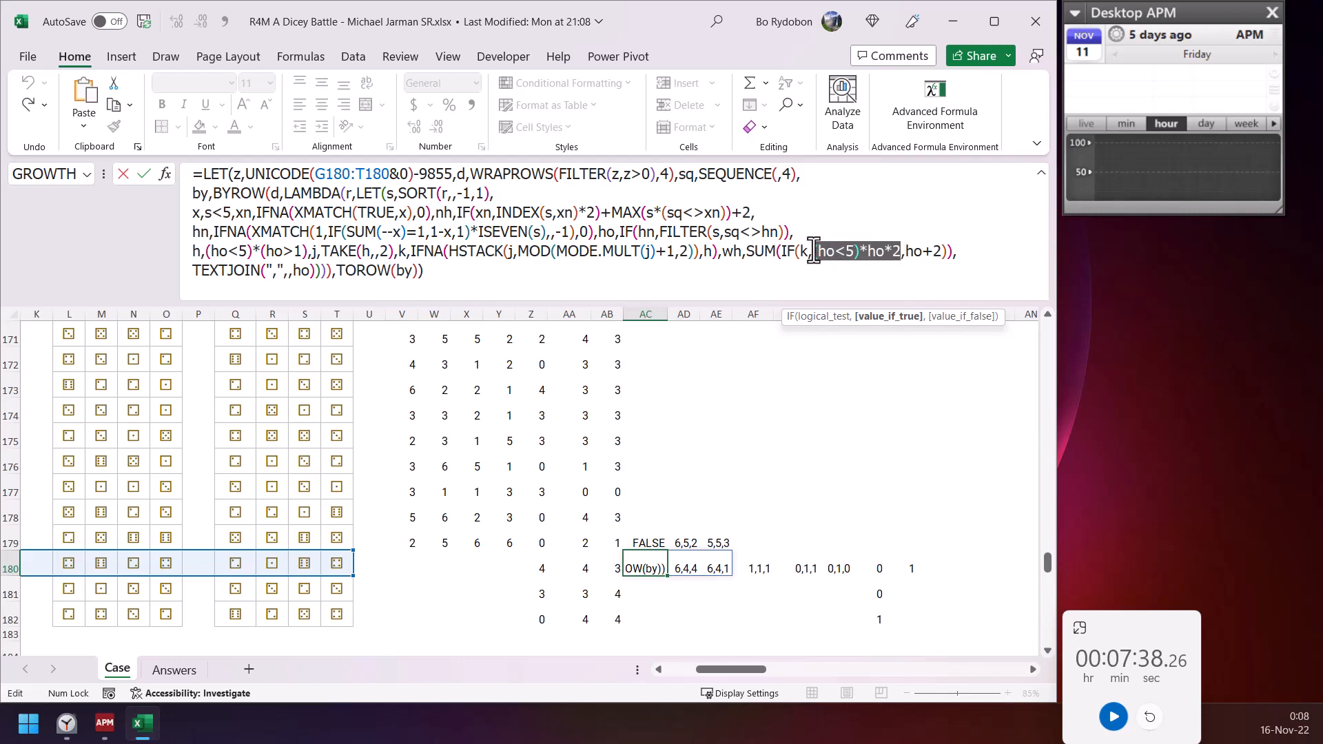
{"action": "left_click", "coordinate": [843, 255]}
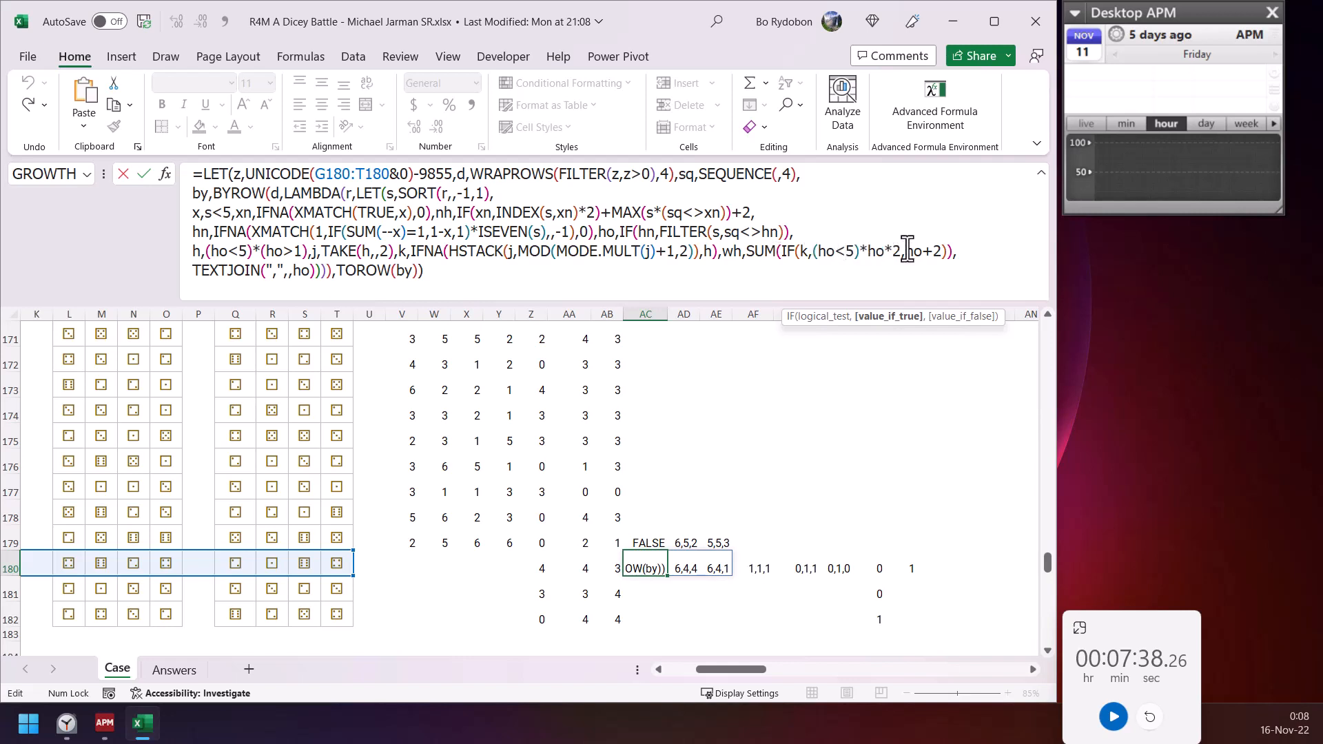
- Examine the ho+2 false branch of the IF in AC180's formula and the MAX(wh,nh) result in E181's formula
{"action": "left_click_drag", "start_coordinate": [907, 251], "coordinate": [940, 251]}
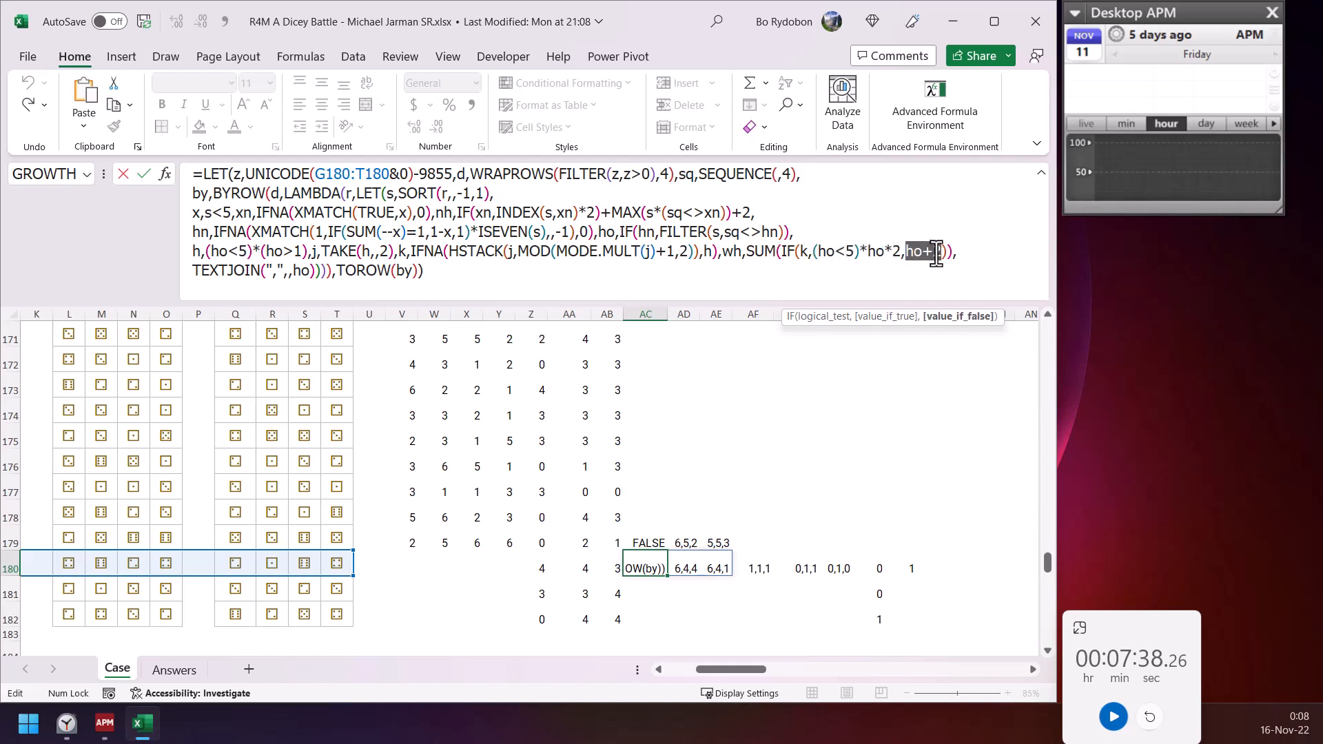
{"action": "key", "text": "Escape"}
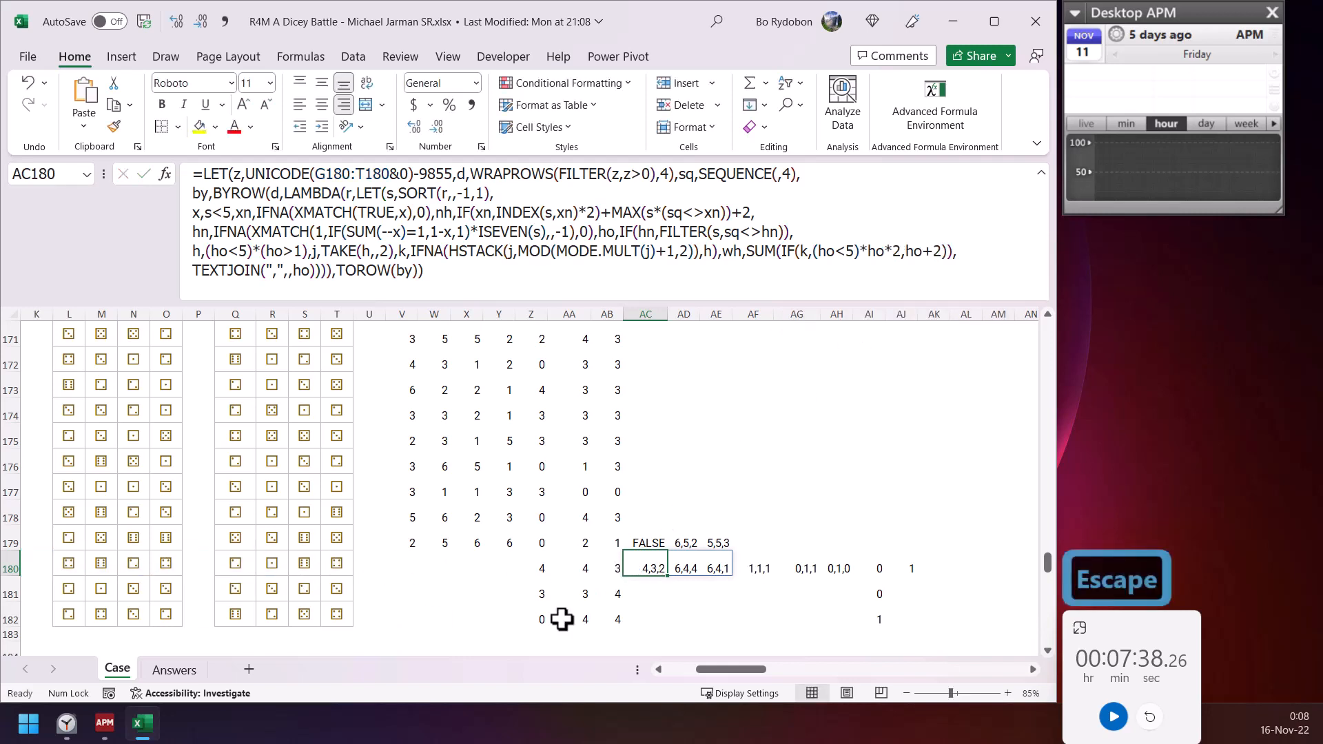
{"action": "left_click_drag", "start_coordinate": [742, 672], "coordinate": [615, 673]}
{"action": "left_click", "coordinate": [279, 592]}
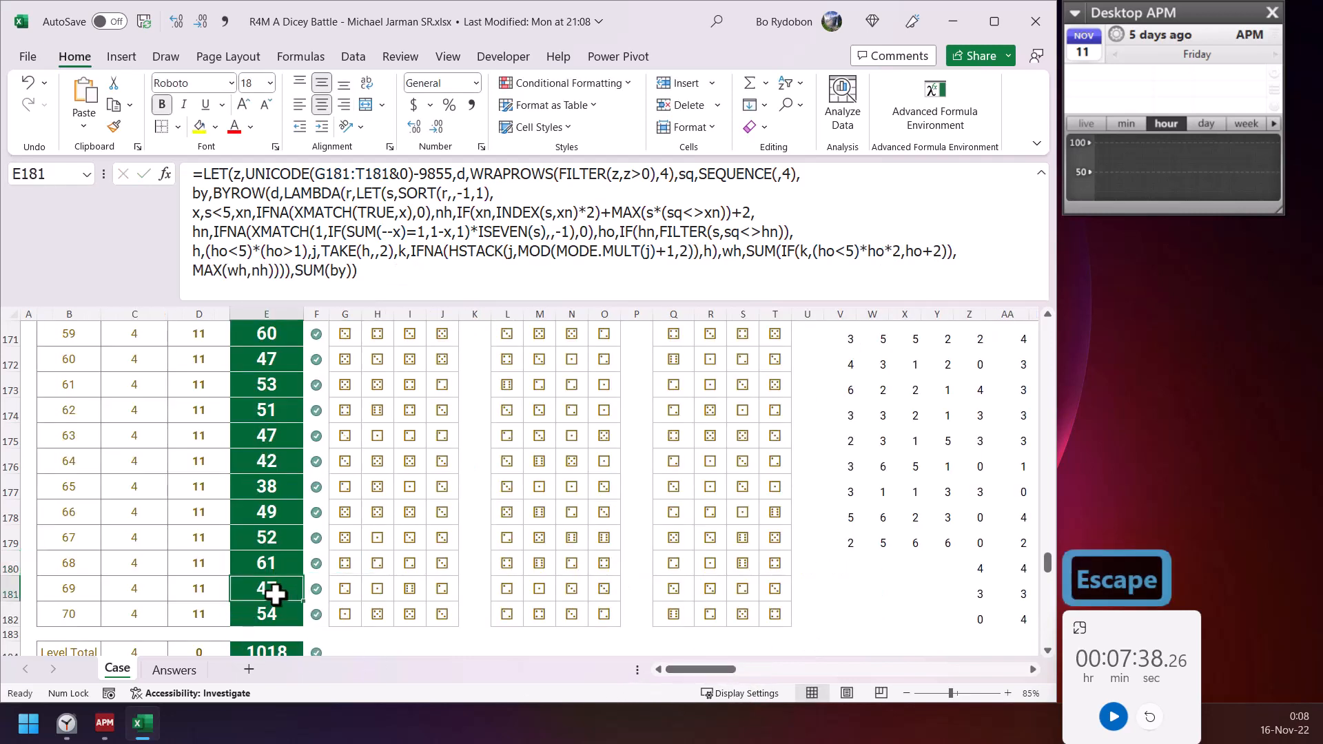
{"action": "left_click", "coordinate": [370, 270]}
{"action": "double_click", "coordinate": [236, 273]}
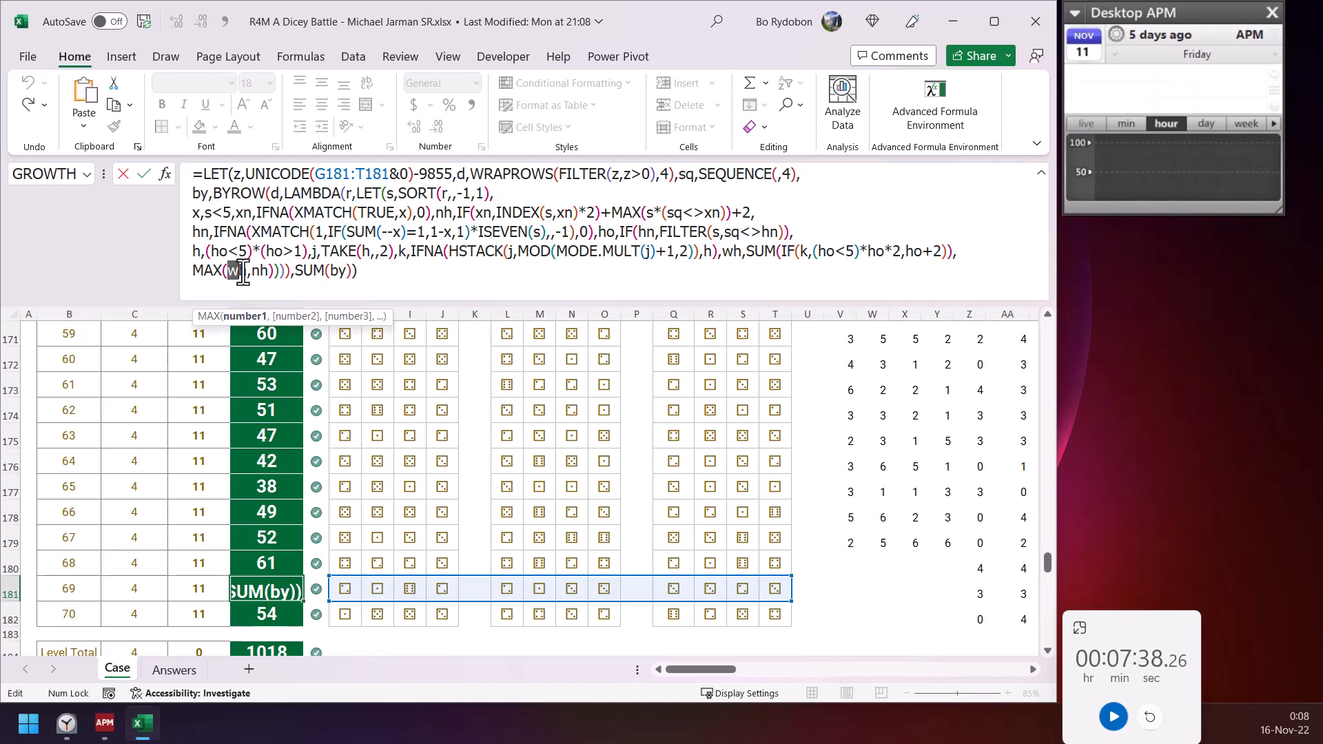
{"action": "left_click", "coordinate": [256, 272]}
{"action": "left_click", "coordinate": [411, 268]}
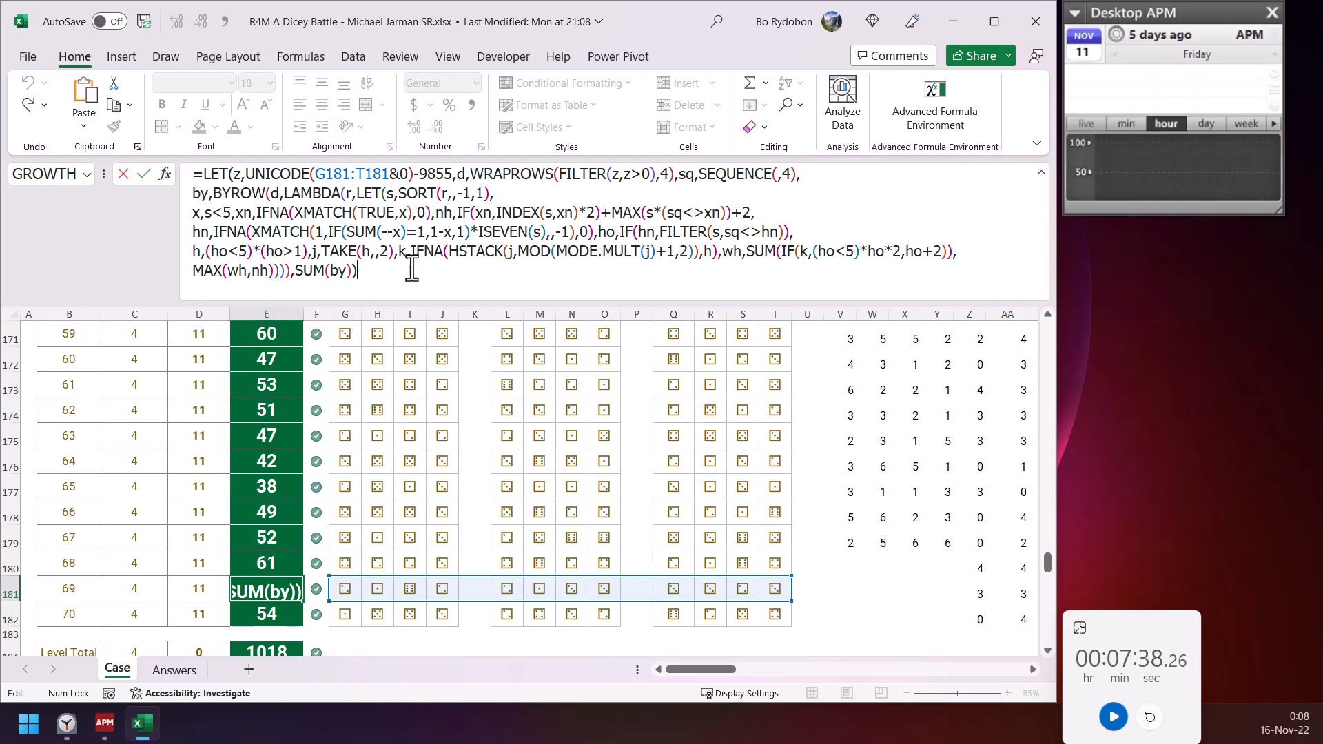
{"action": "key", "text": "Return"}
- Copy the full Level 5 formula text from E206 and paste it into V206 for editing
{"action": "scroll", "coordinate": [354, 425], "scroll_direction": "down", "scroll_amount": 4}
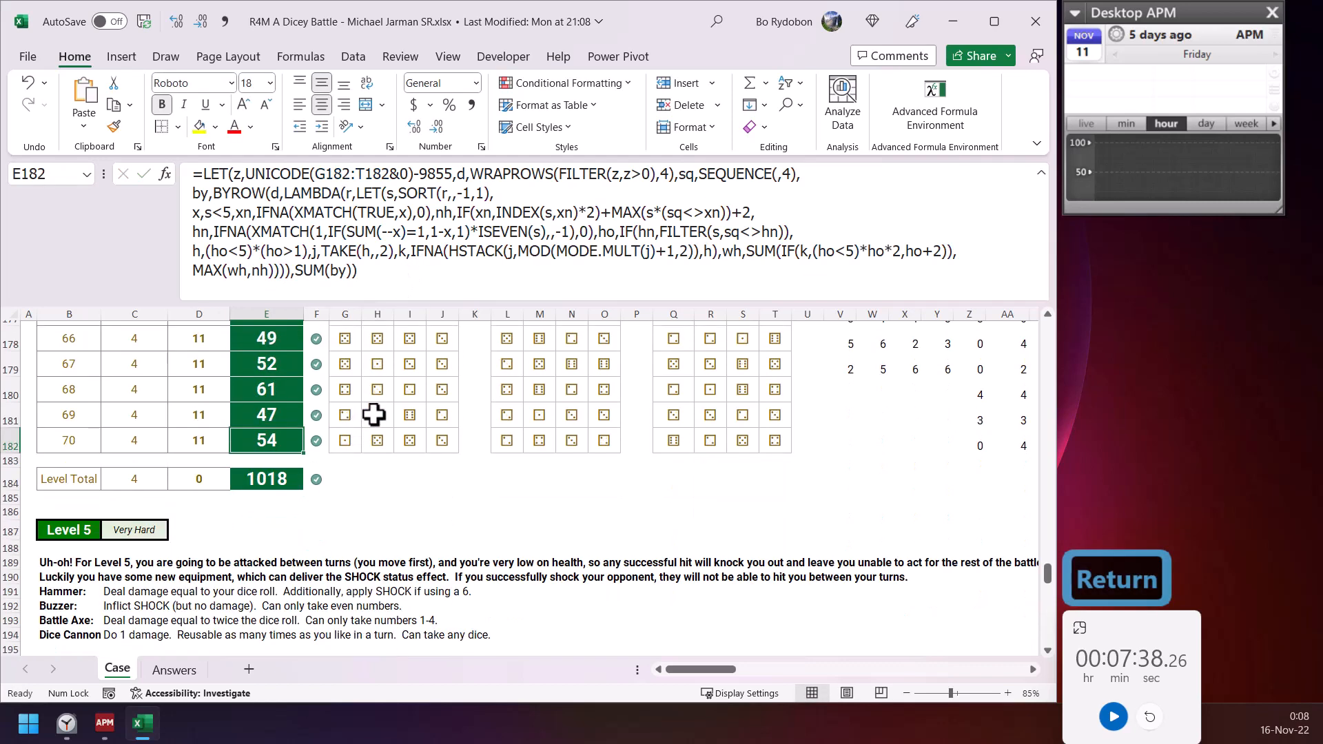
{"action": "scroll", "coordinate": [365, 434], "scroll_direction": "down", "scroll_amount": 6}
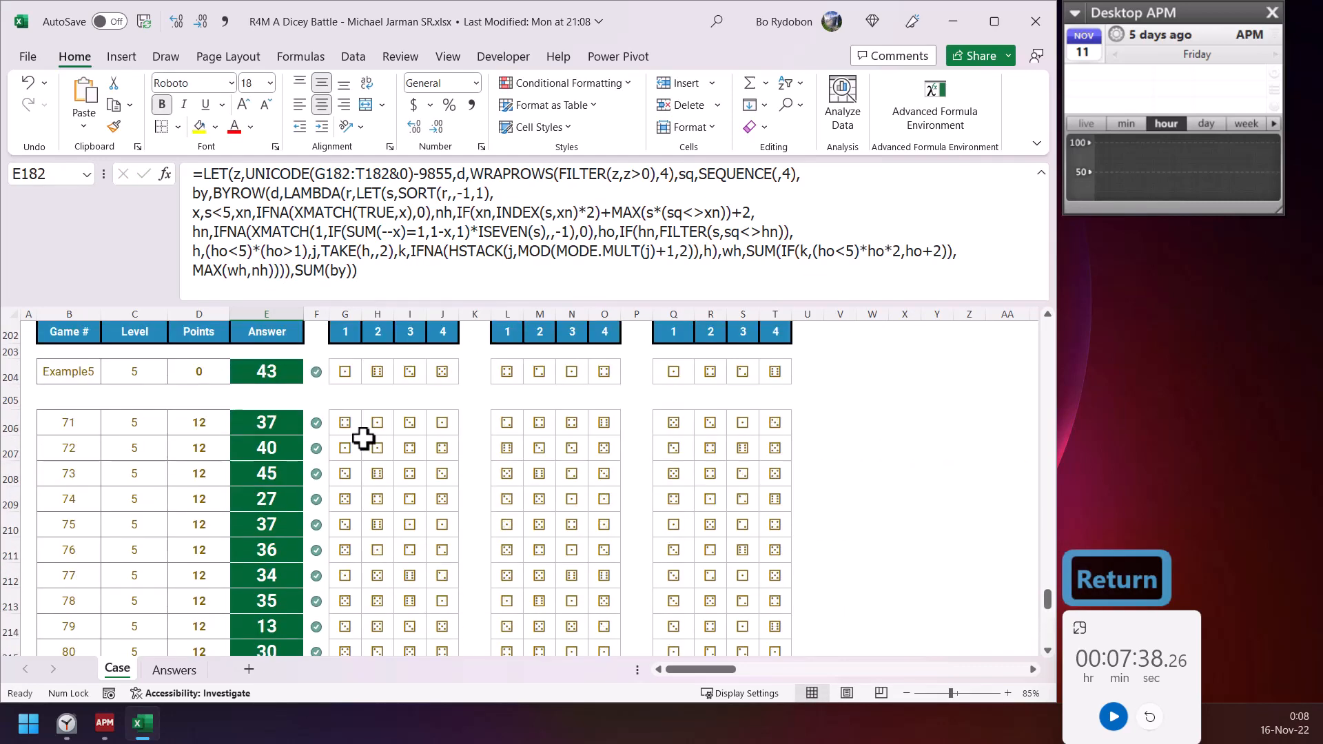
{"action": "left_click", "coordinate": [274, 427]}
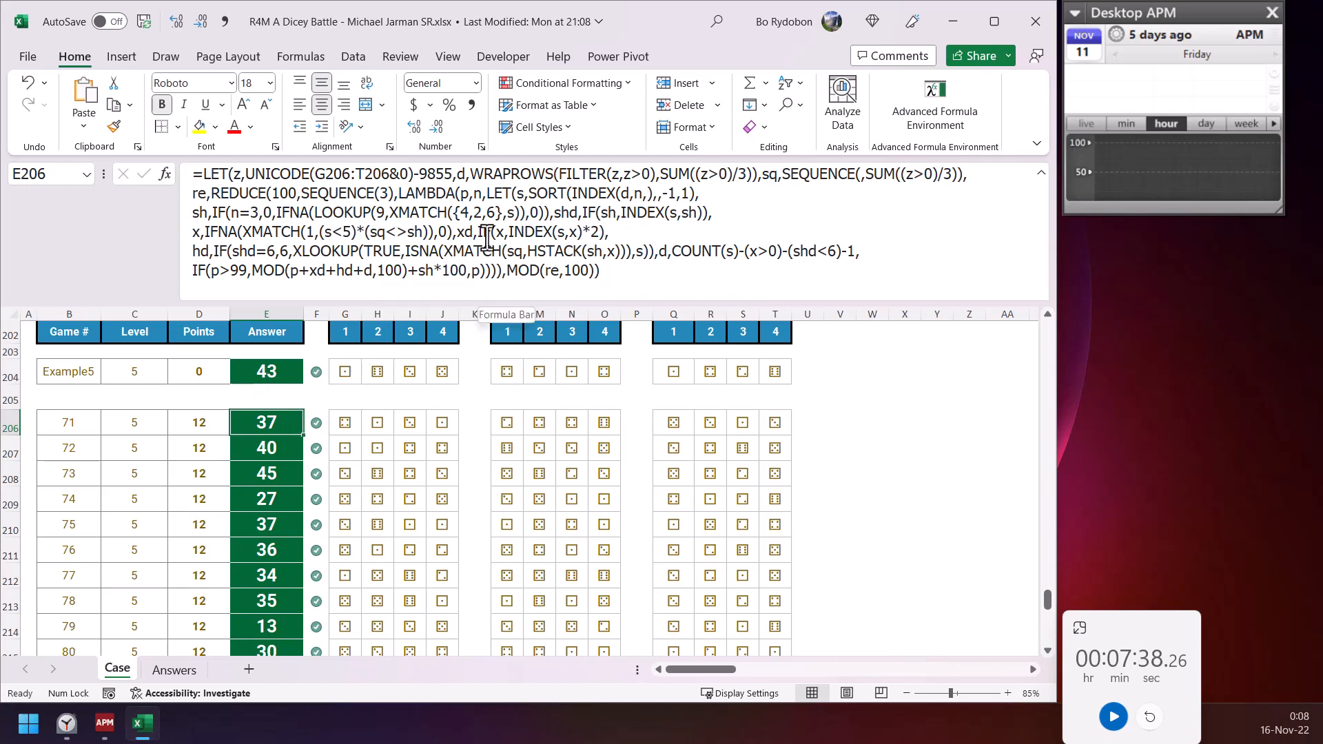
{"action": "triple_click", "coordinate": [626, 276]}
{"action": "key", "text": "ctrl+c"}
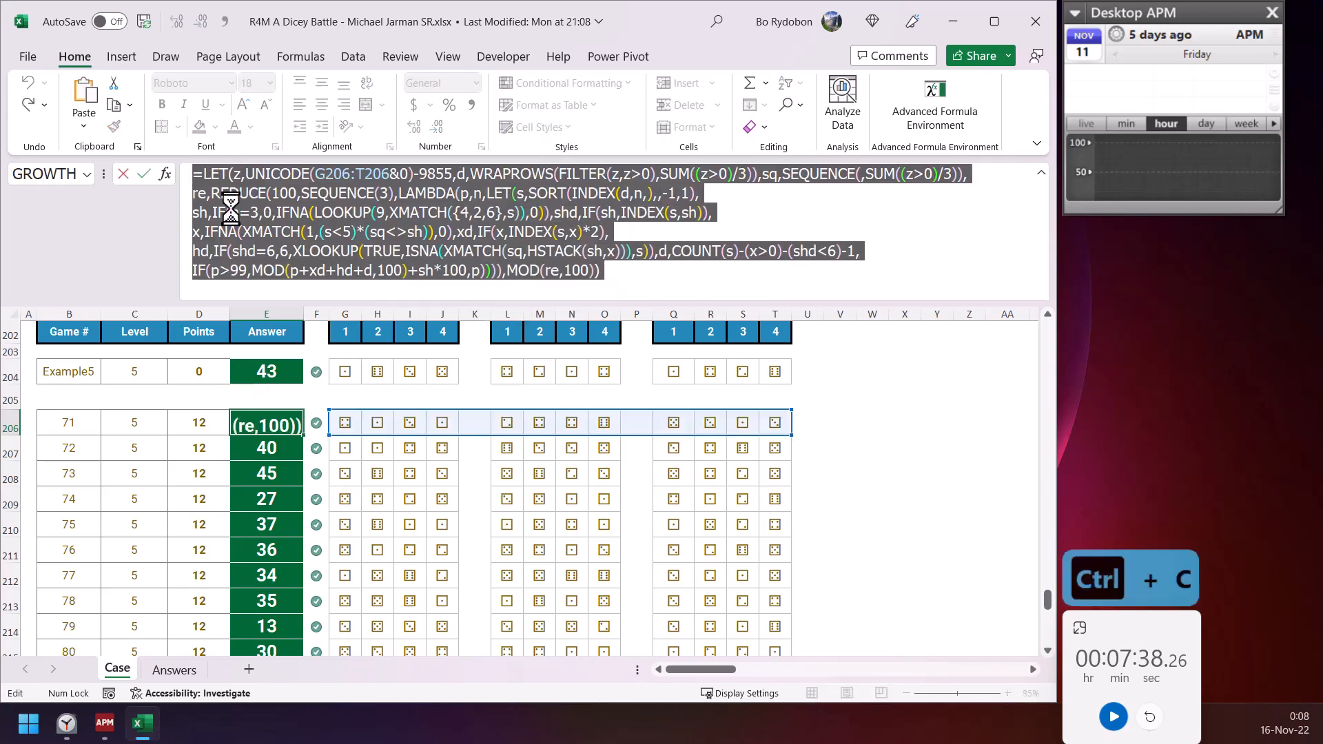
{"action": "key", "text": "Escape"}
{"action": "double_click", "coordinate": [838, 434]}
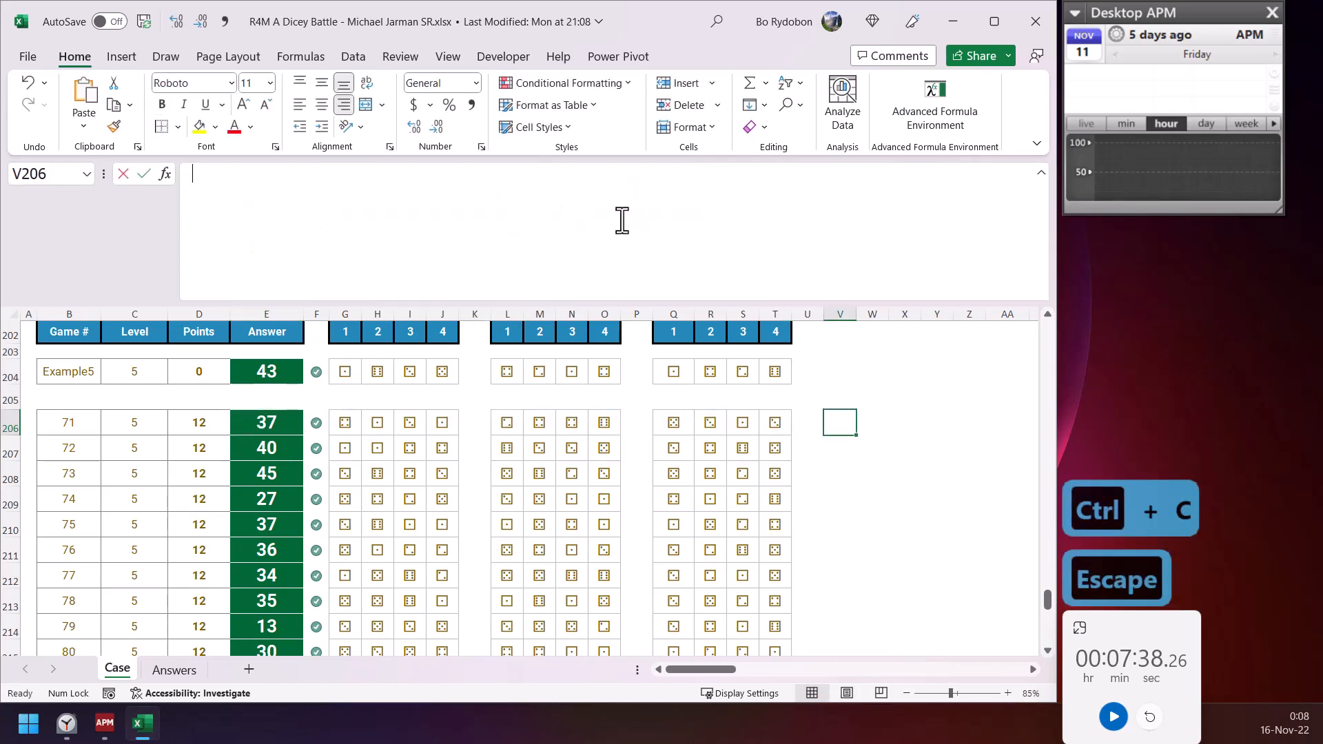
{"action": "key", "text": "ctrl+v"}
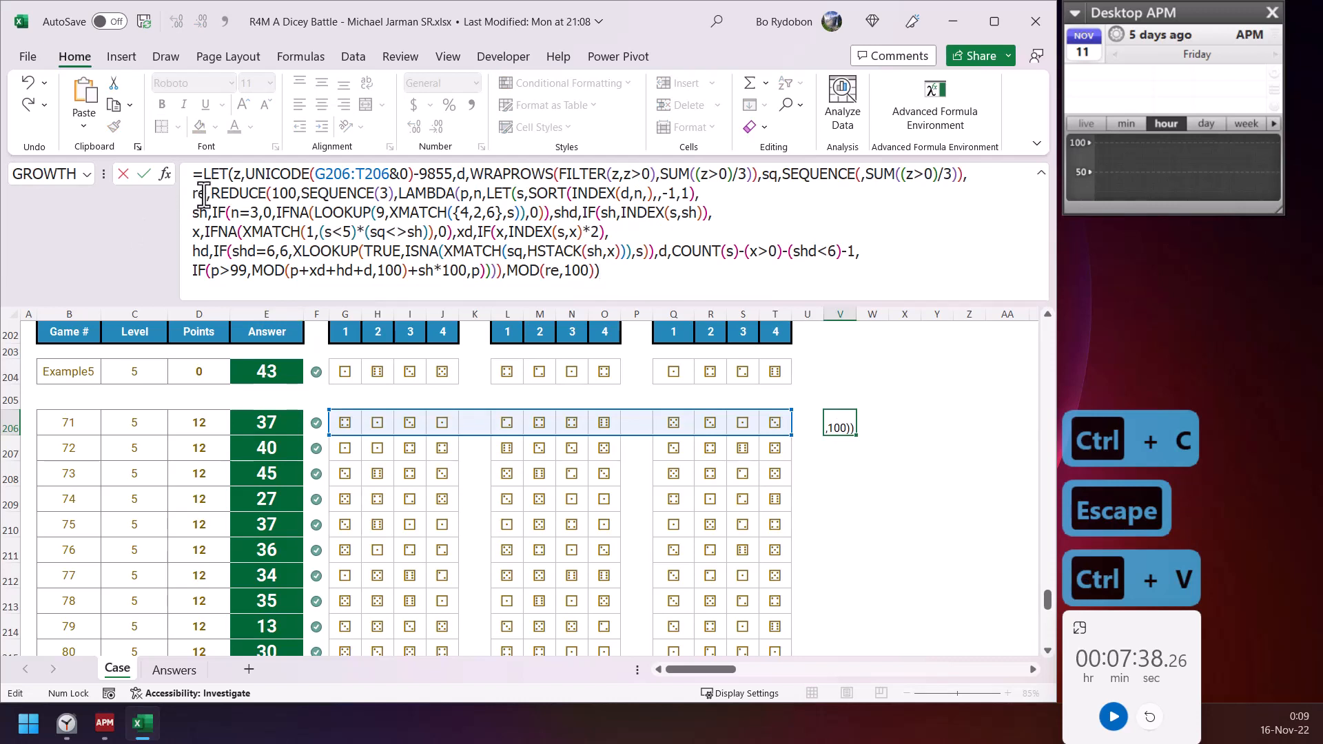
- Examine the initial value 100 of the REDUCE function in V206's formula
{"action": "left_click", "coordinate": [230, 195]}
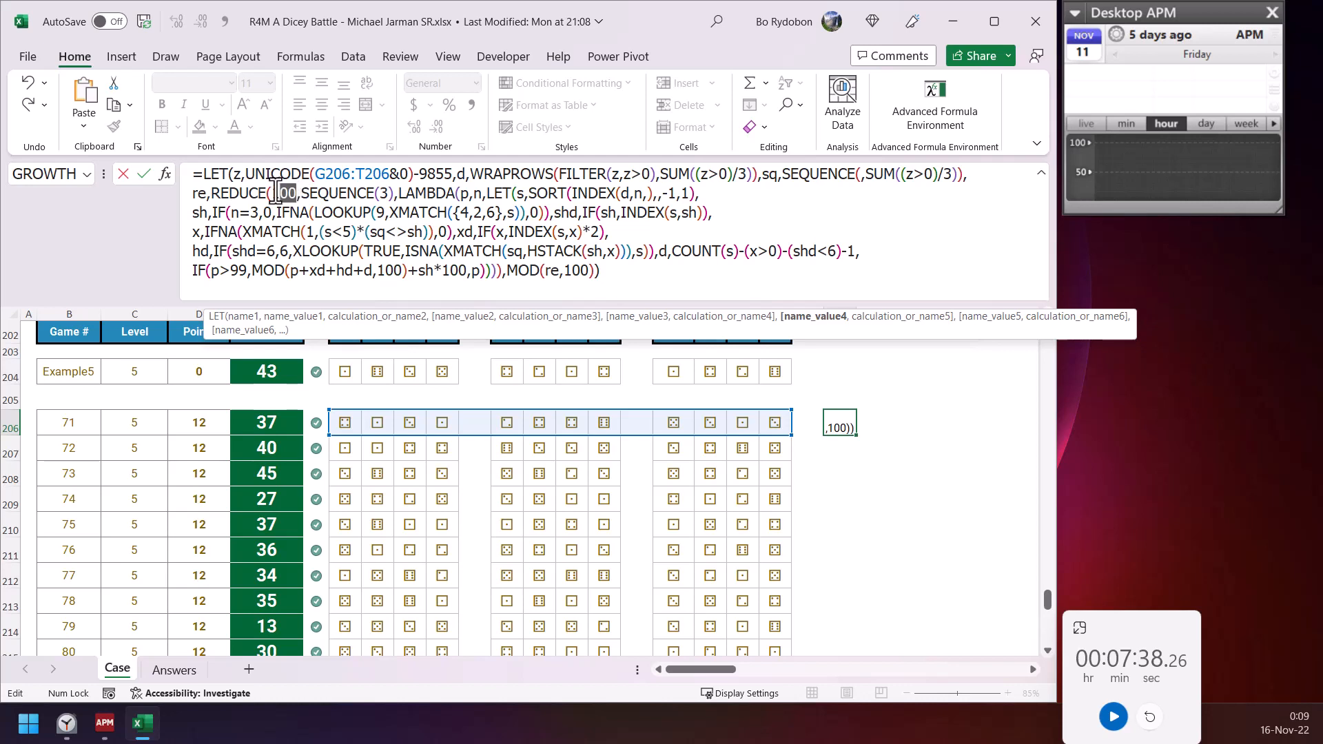
{"action": "left_click", "coordinate": [298, 195]}
{"action": "type", "text": ","}
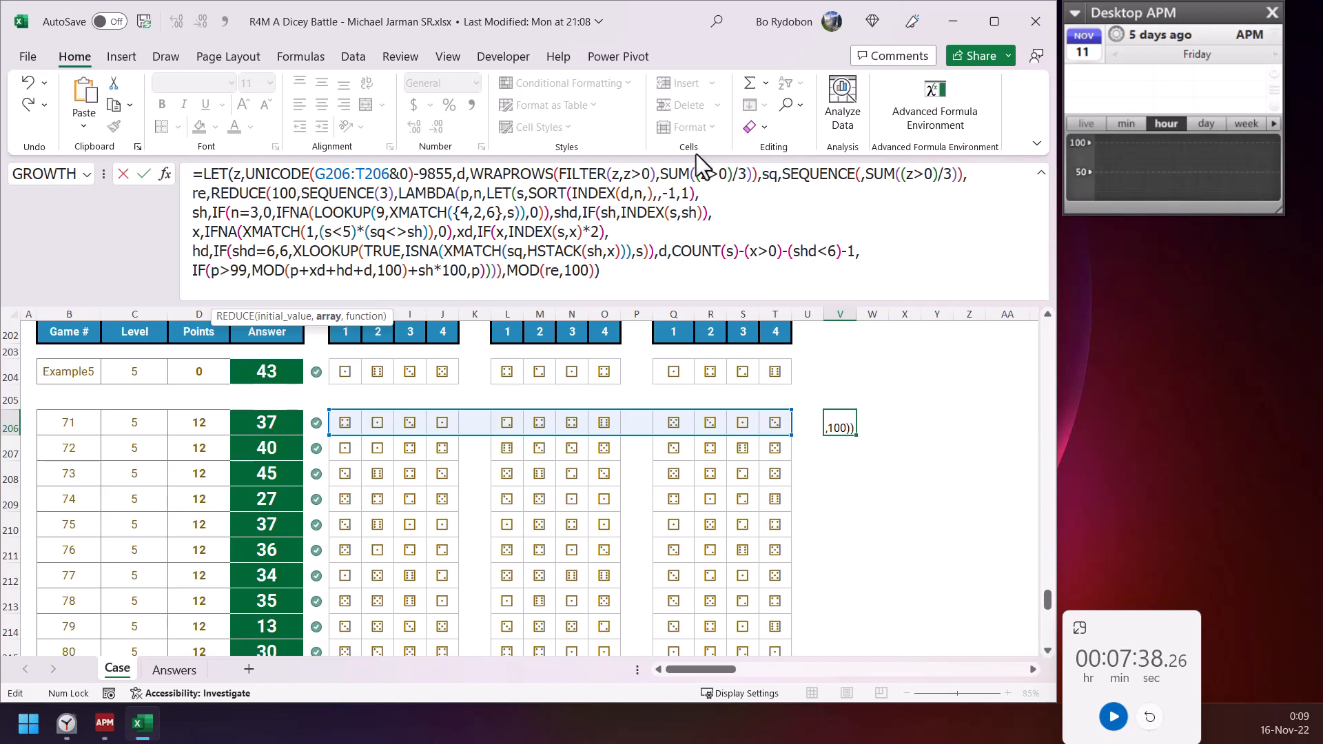
- Check the SUM((z>0)/3) wrap count against the Level 5 games' dice per turn, and its reuse in the sq SEQUENCE
{"action": "left_click", "coordinate": [679, 174]}
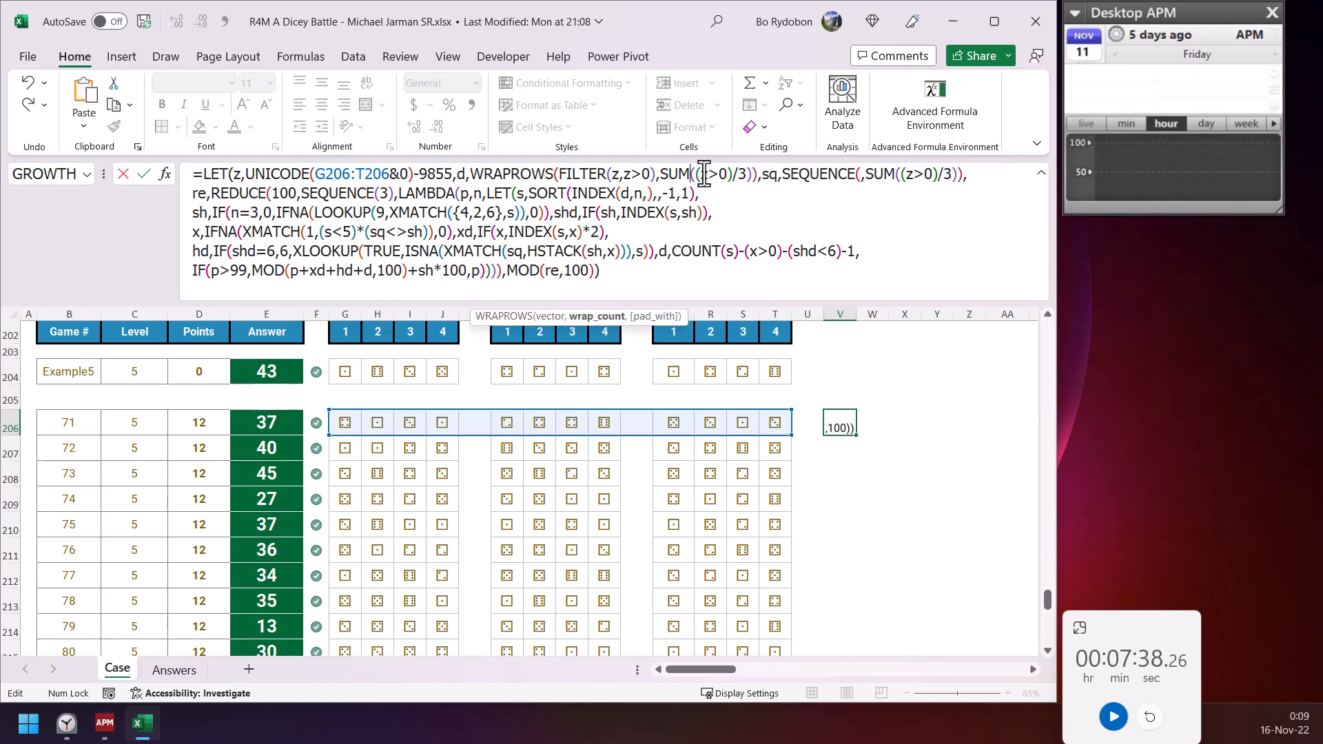
{"action": "left_click", "coordinate": [596, 316]}
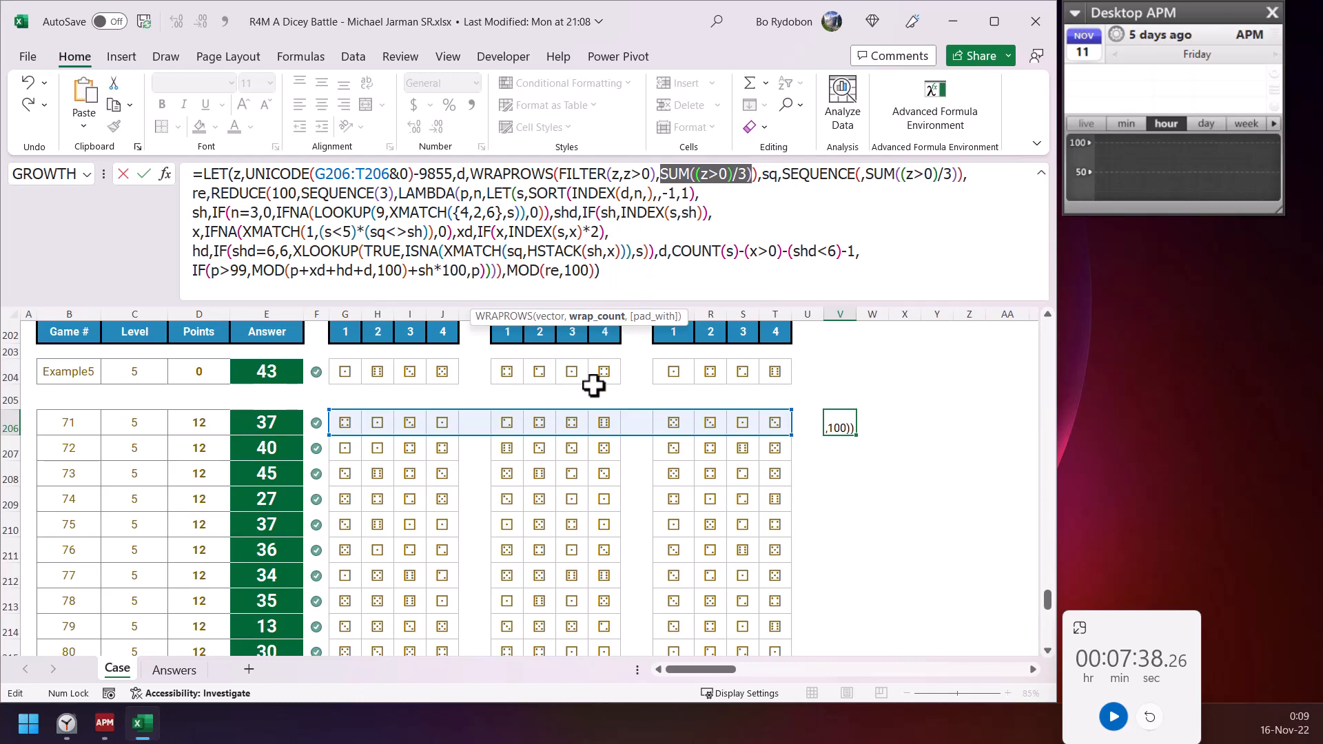
{"action": "scroll", "coordinate": [556, 464], "scroll_direction": "down", "scroll_amount": 5}
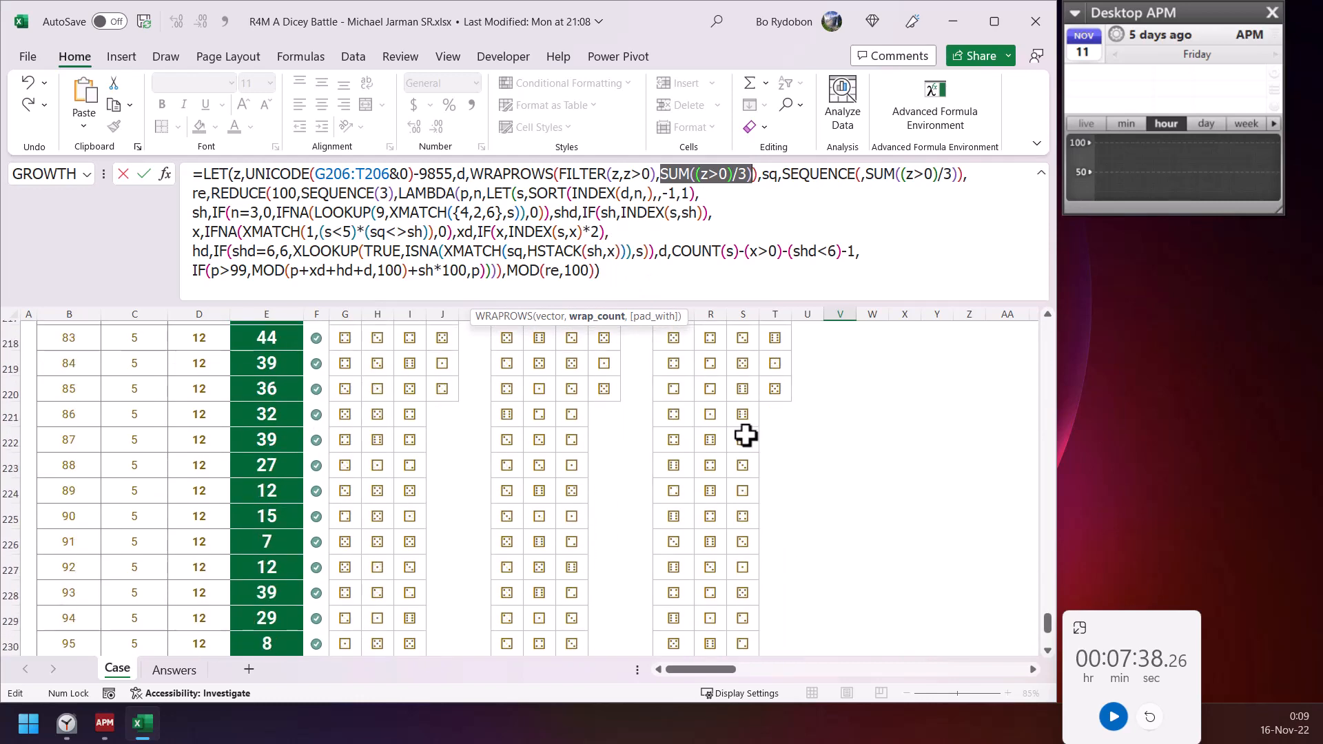
{"action": "scroll", "coordinate": [733, 438], "scroll_direction": "up", "scroll_amount": 4}
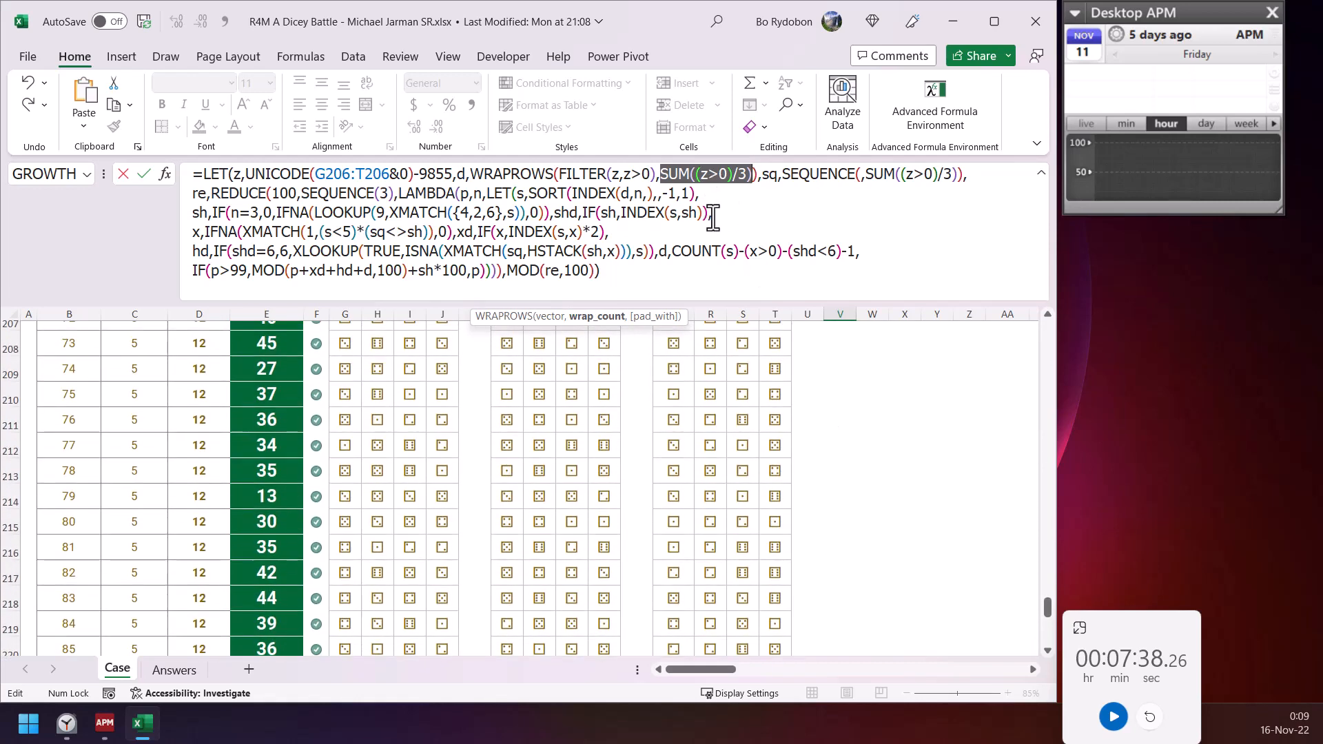
{"action": "scroll", "coordinate": [496, 436], "scroll_direction": "up", "scroll_amount": 3}
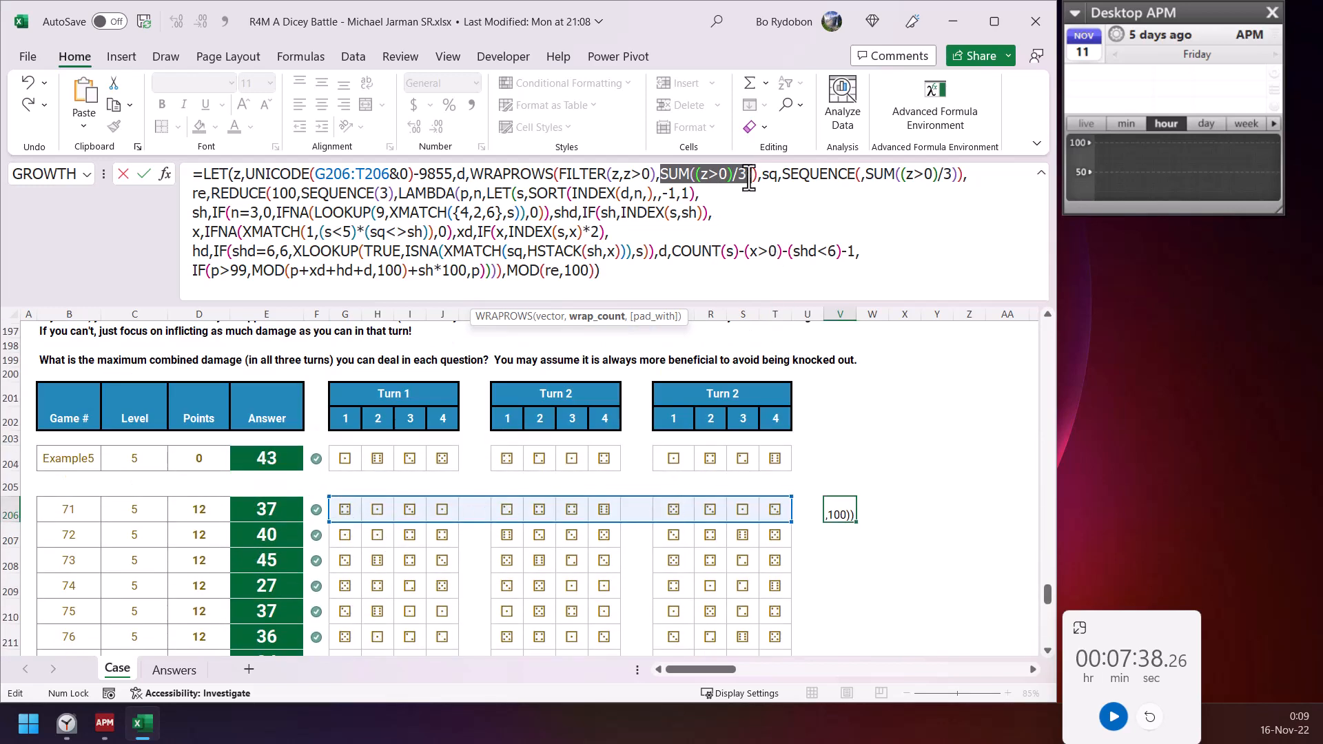
{"action": "scroll", "coordinate": [446, 570], "scroll_direction": "down", "scroll_amount": 11}
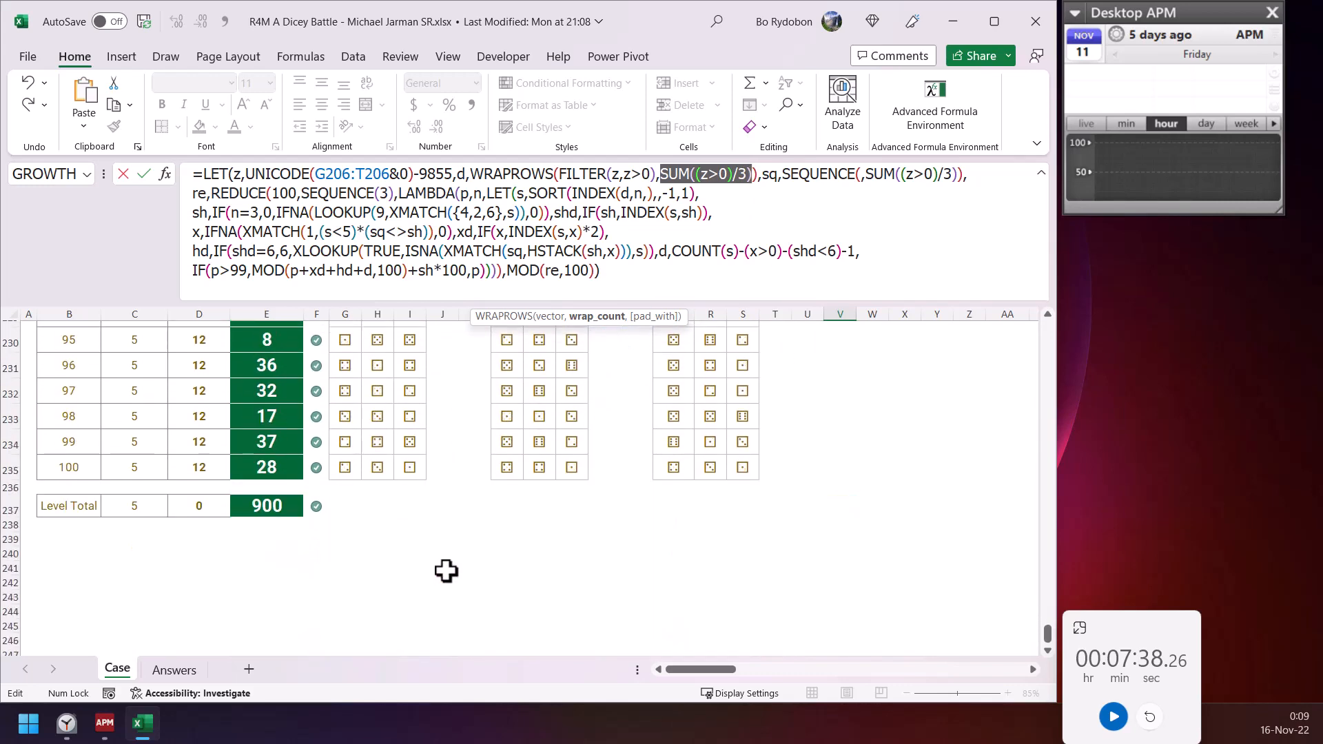
{"action": "scroll", "coordinate": [743, 325], "scroll_direction": "up", "scroll_amount": 2}
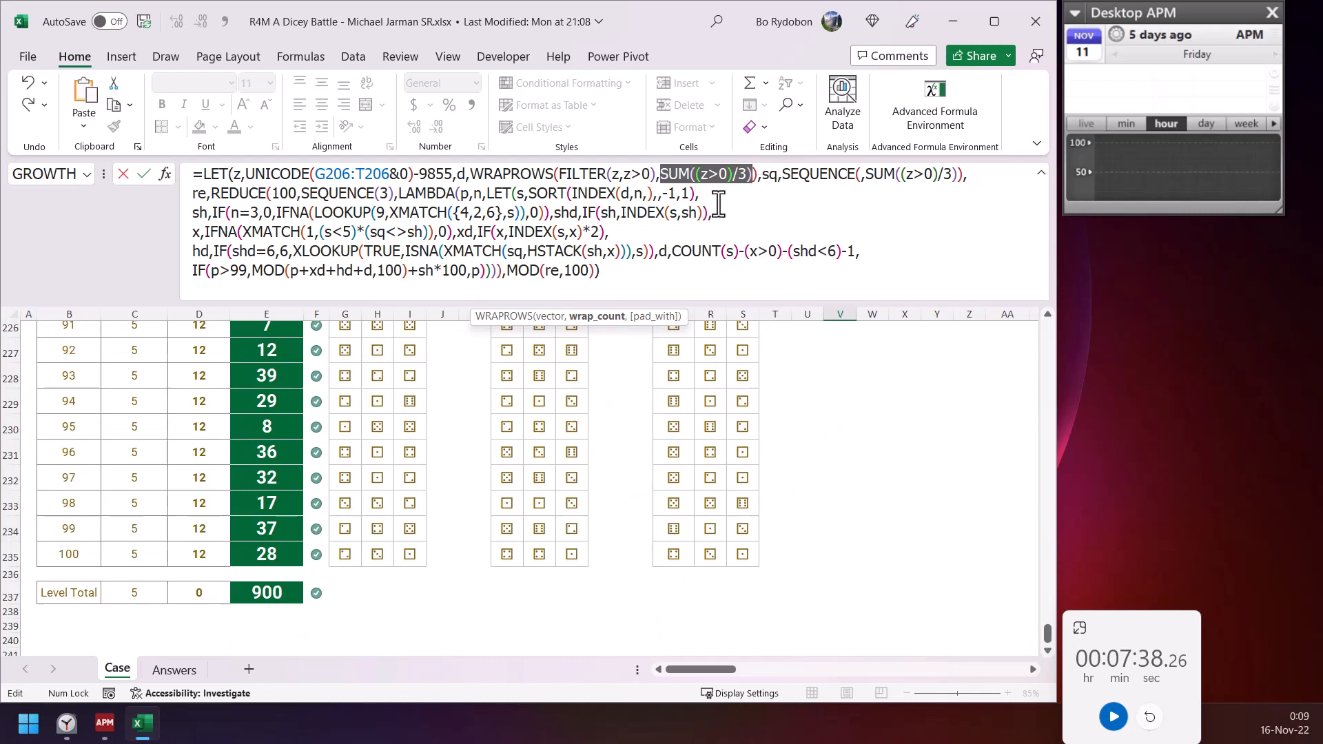
{"action": "left_click", "coordinate": [895, 176]}
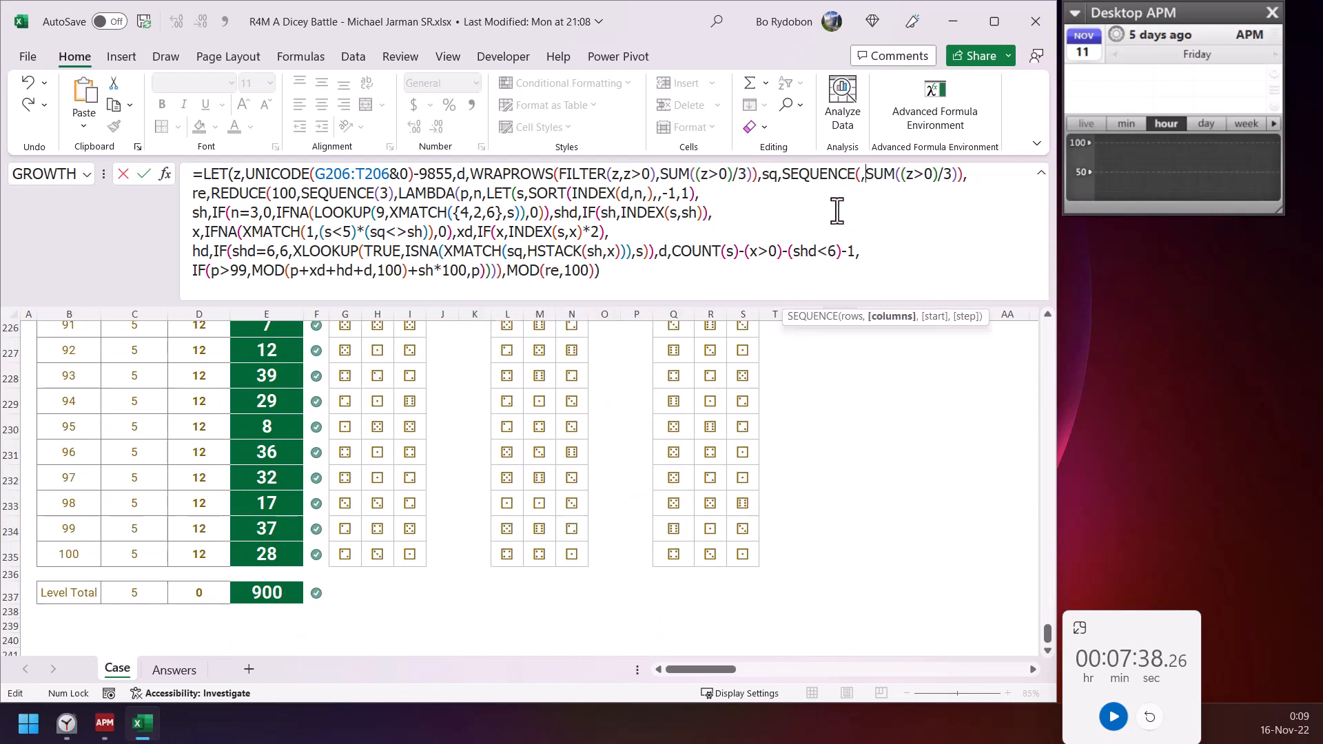
- Examine REDUCE's first two arguments in V206's formula, the 100 initial value and the SEQUENCE(3) array
{"action": "left_click", "coordinate": [277, 194]}
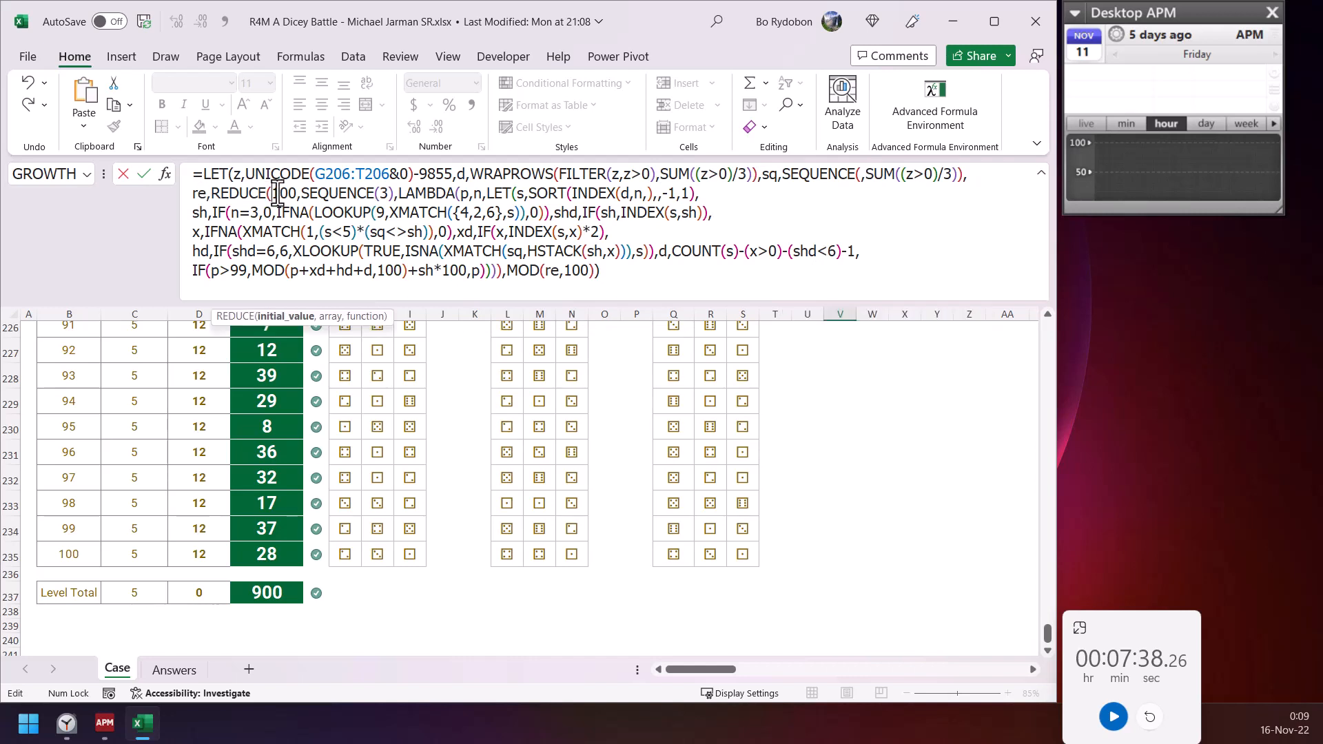
{"action": "left_click", "coordinate": [331, 184]}
{"action": "left_click", "coordinate": [358, 194]}
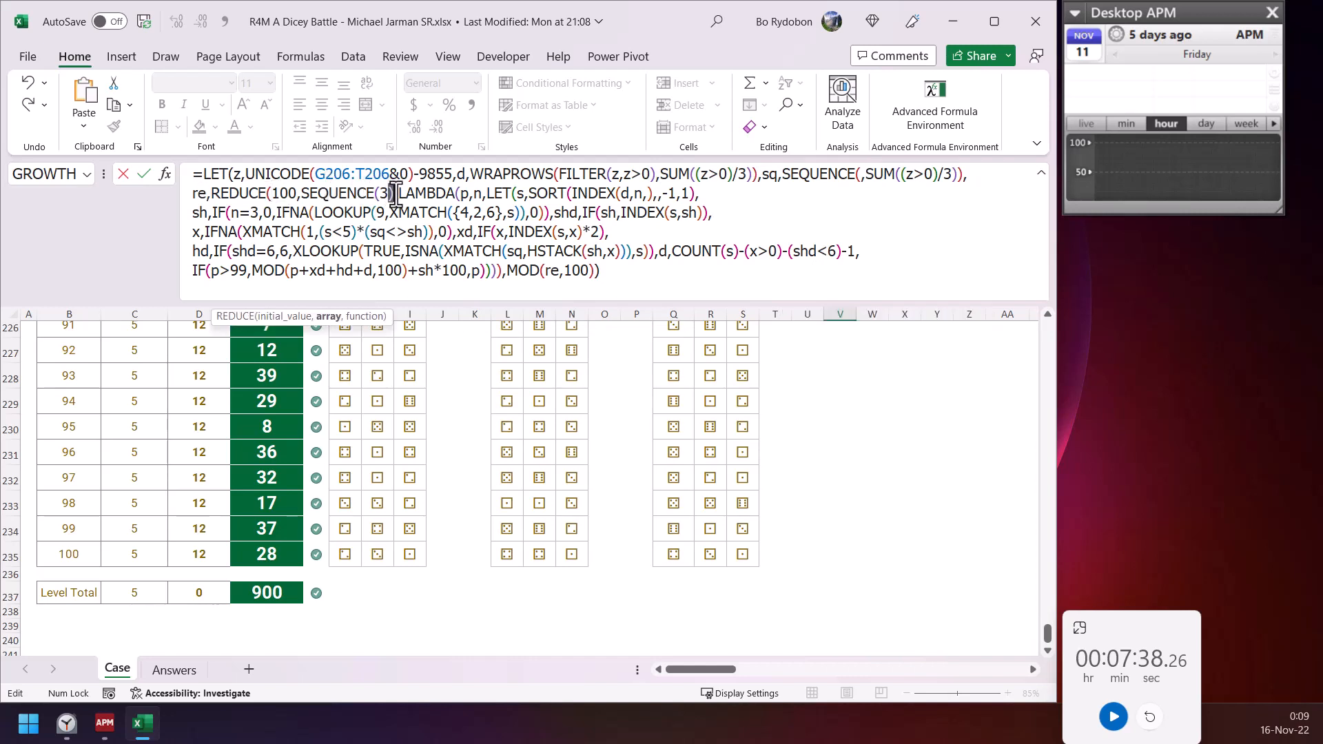
{"action": "left_click_drag", "start_coordinate": [394, 193], "coordinate": [309, 194]}
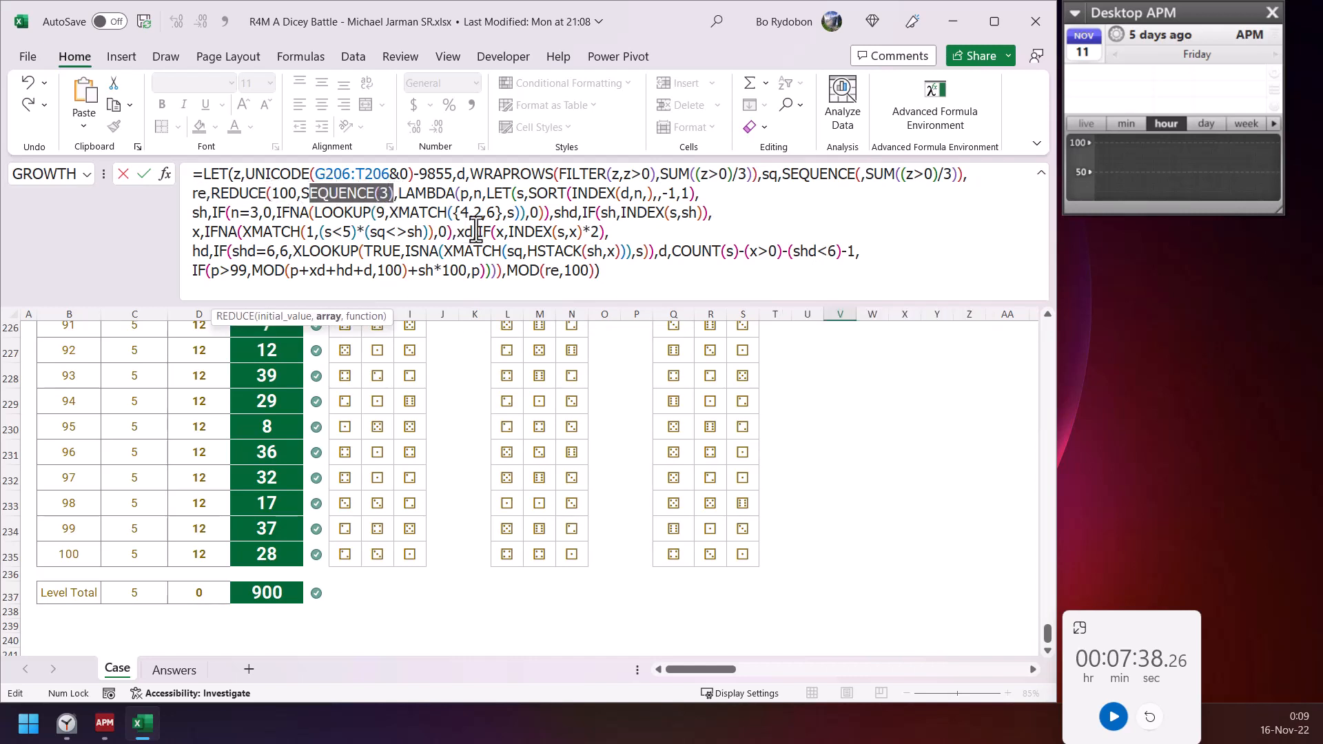
- Examine the SORT(INDEX(d,n,),,-1,1) expression that defines s, and discard the formula entry in V206
{"action": "left_click", "coordinate": [693, 210]}
{"action": "left_click", "coordinate": [517, 194]}
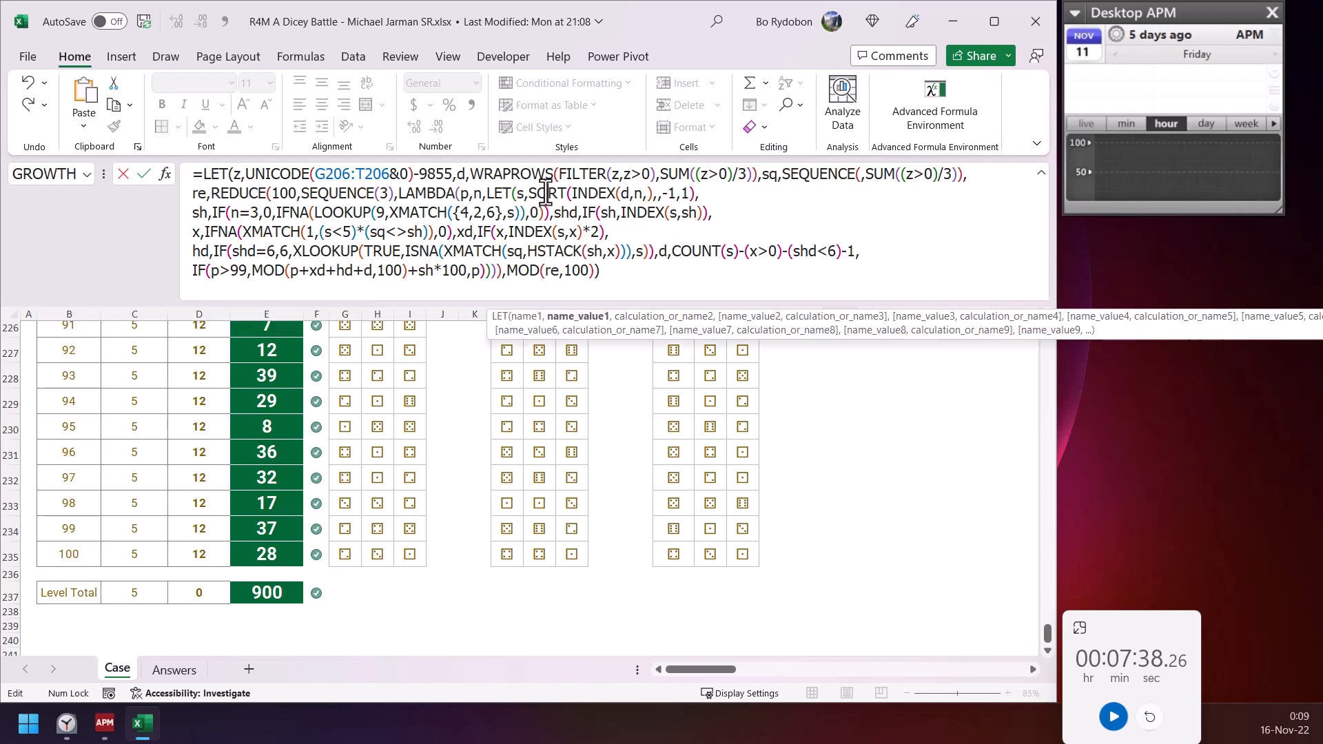
{"action": "left_click", "coordinate": [572, 319]}
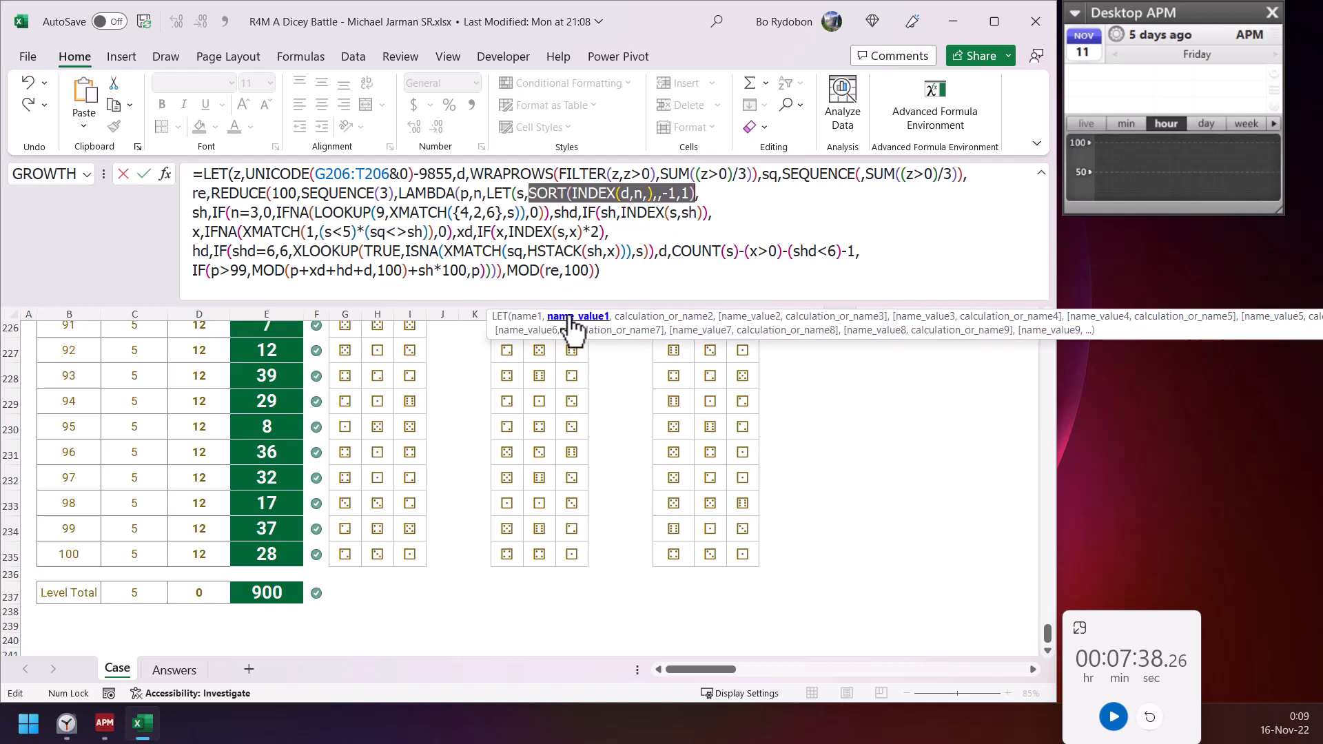
{"action": "key", "text": "Escape"}
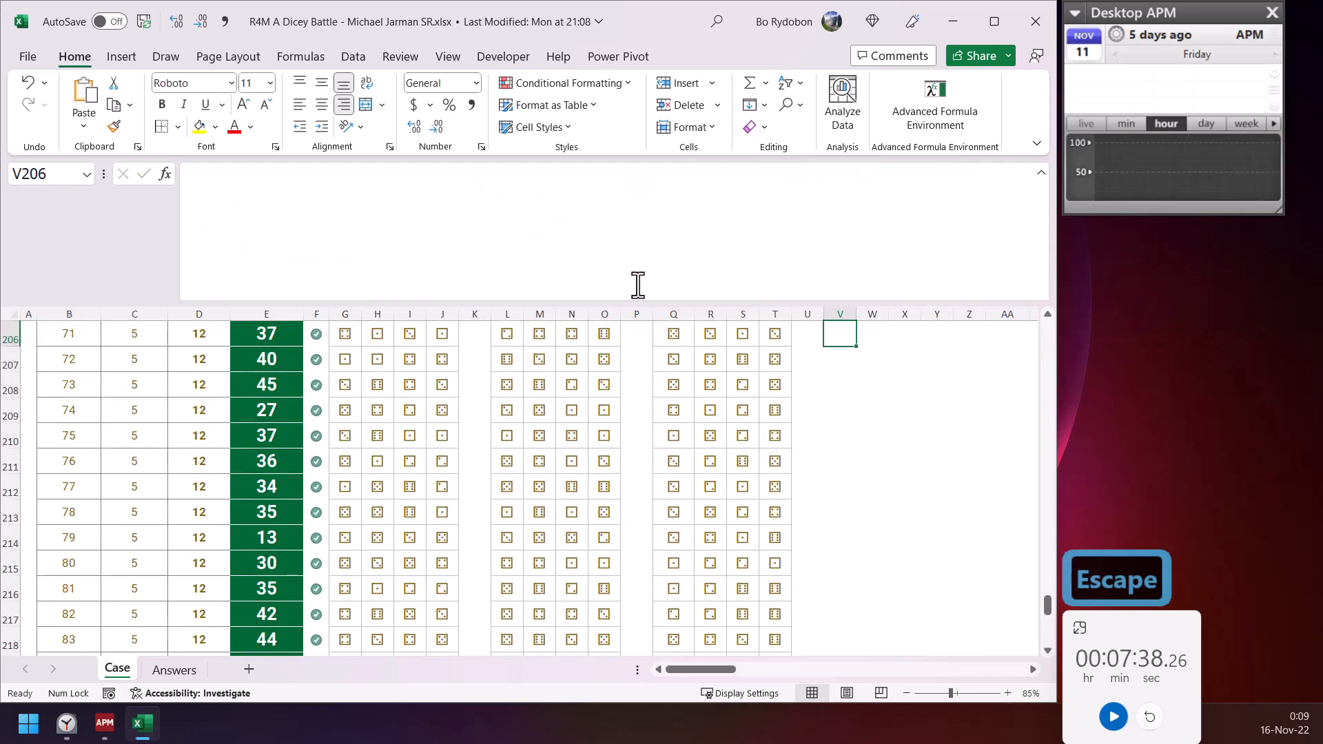
- Paste the copied Level 5 formula into V206 and replace its final MOD(re,100) with re
{"action": "scroll", "coordinate": [783, 354], "scroll_direction": "up", "scroll_amount": 3}
{"action": "left_click", "coordinate": [623, 211]}
{"action": "key", "text": "ctrl+v"}
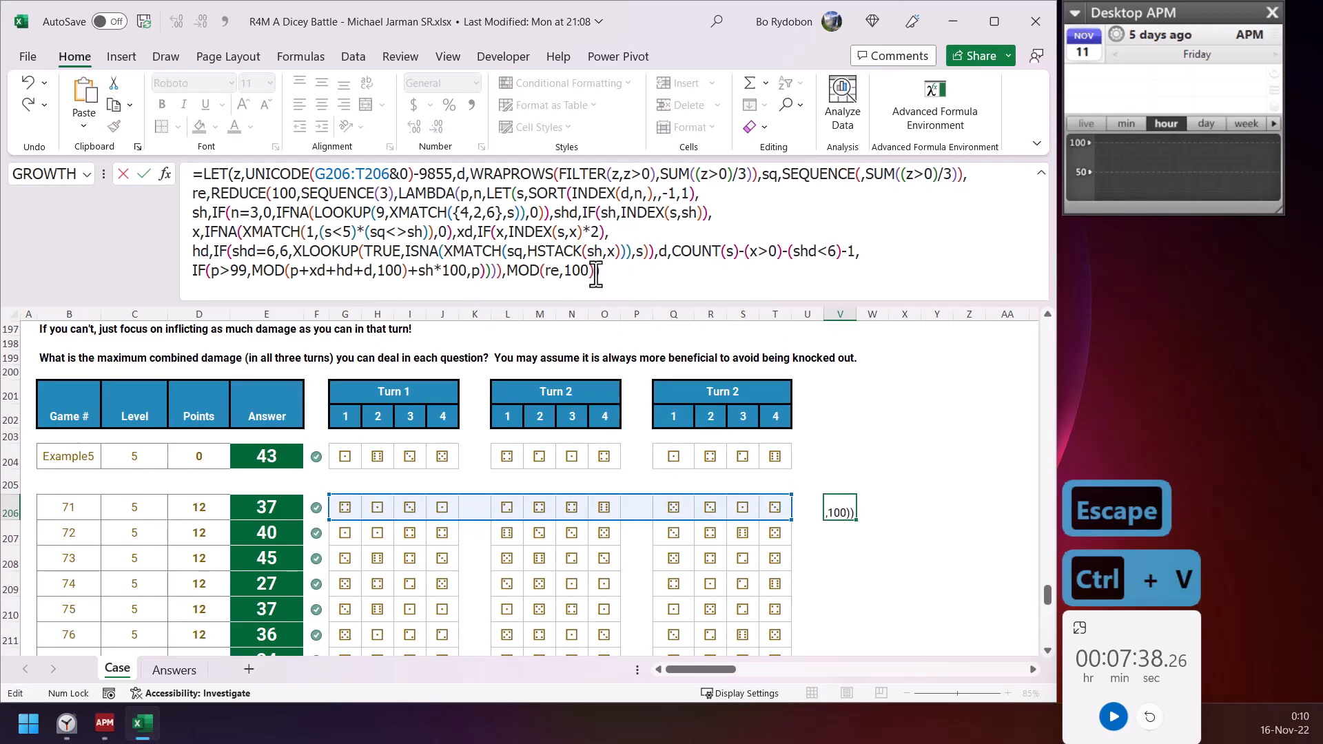
{"action": "key", "text": "BackSpace"}
{"action": "key", "text": "BackSpace"}
{"action": "key", "text": "BackSpace"}
{"action": "key", "text": "BackSpace"}
{"action": "key", "text": "BackSpace"}
{"action": "key", "text": "BackSpace"}
{"action": "key", "text": "BackSpace"}
{"action": "key", "text": "BackSpace"}
{"action": "key", "text": "BackSpace"}
{"action": "key", "text": "BackSpace"}
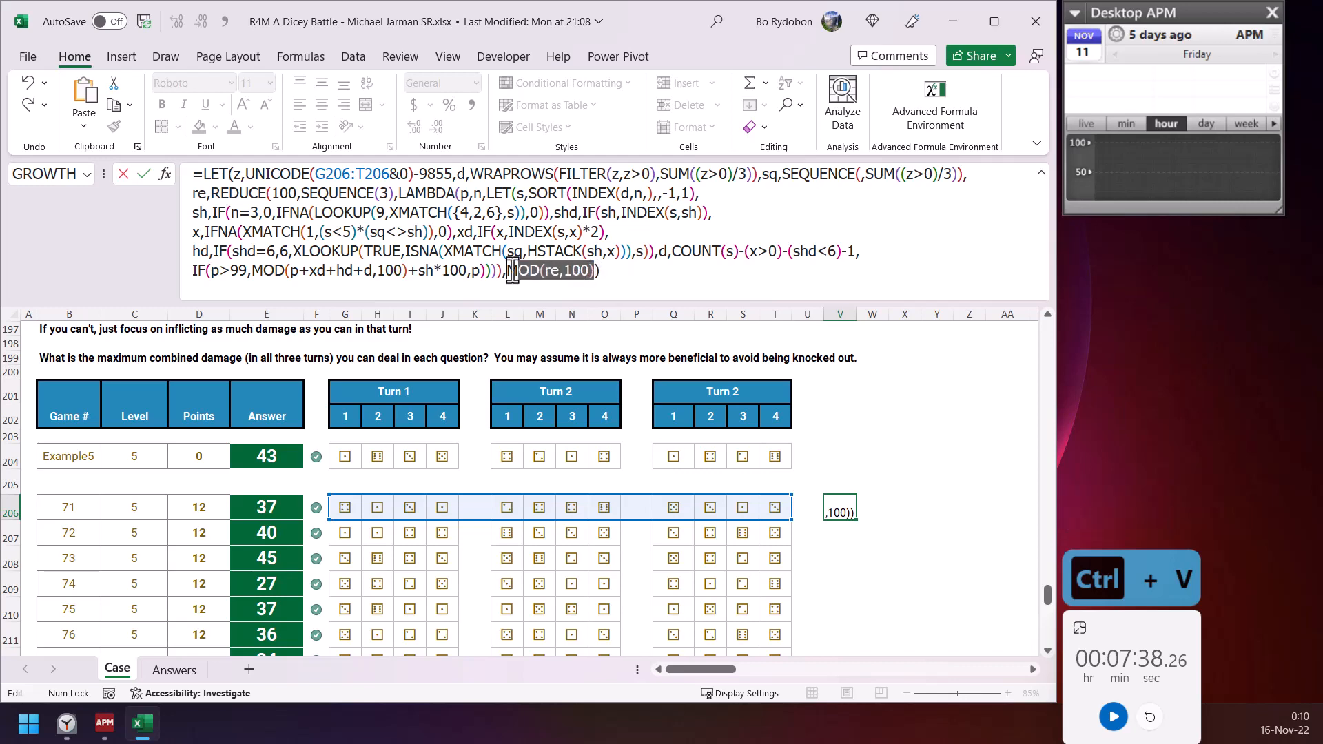
{"action": "type", "text": "re"}
{"action": "key", "text": "Return"}
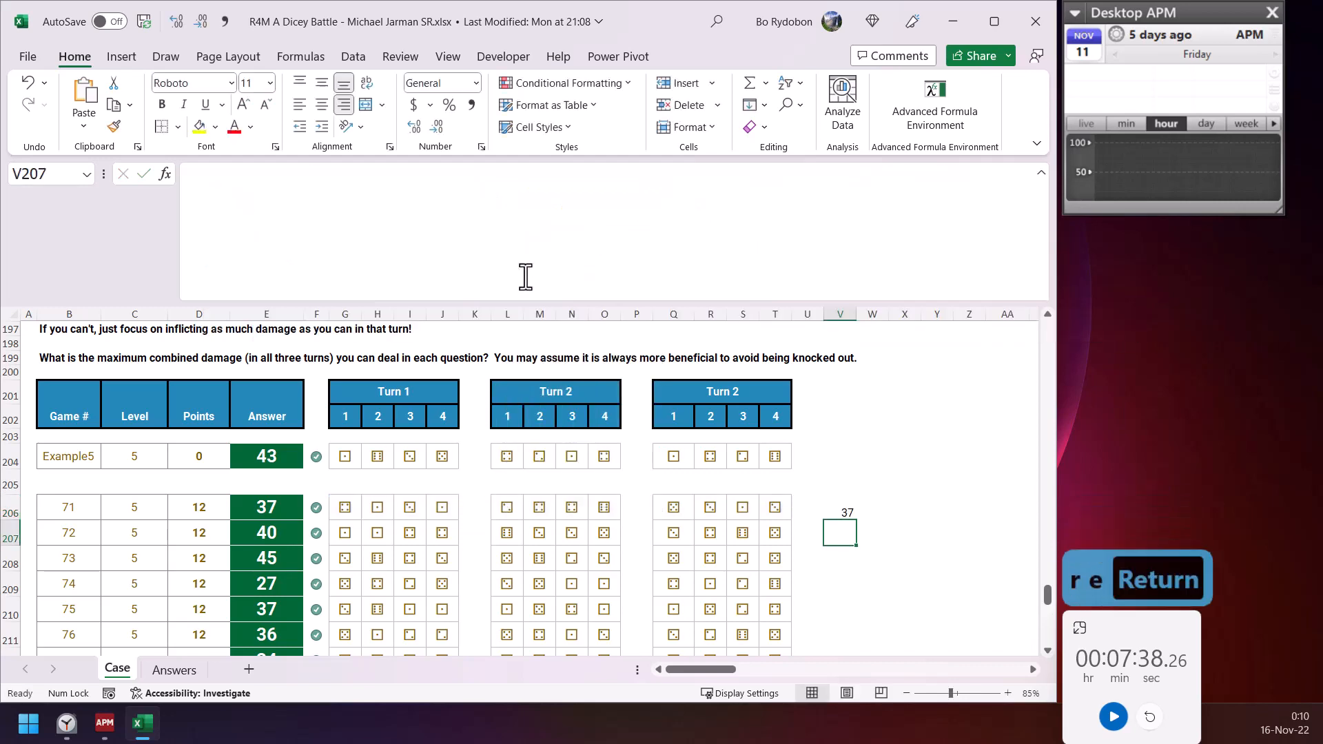
- Replace REDUCE with SCAN in V206's formula to return the intermediate values of all three turns
{"action": "key", "text": "Up"}
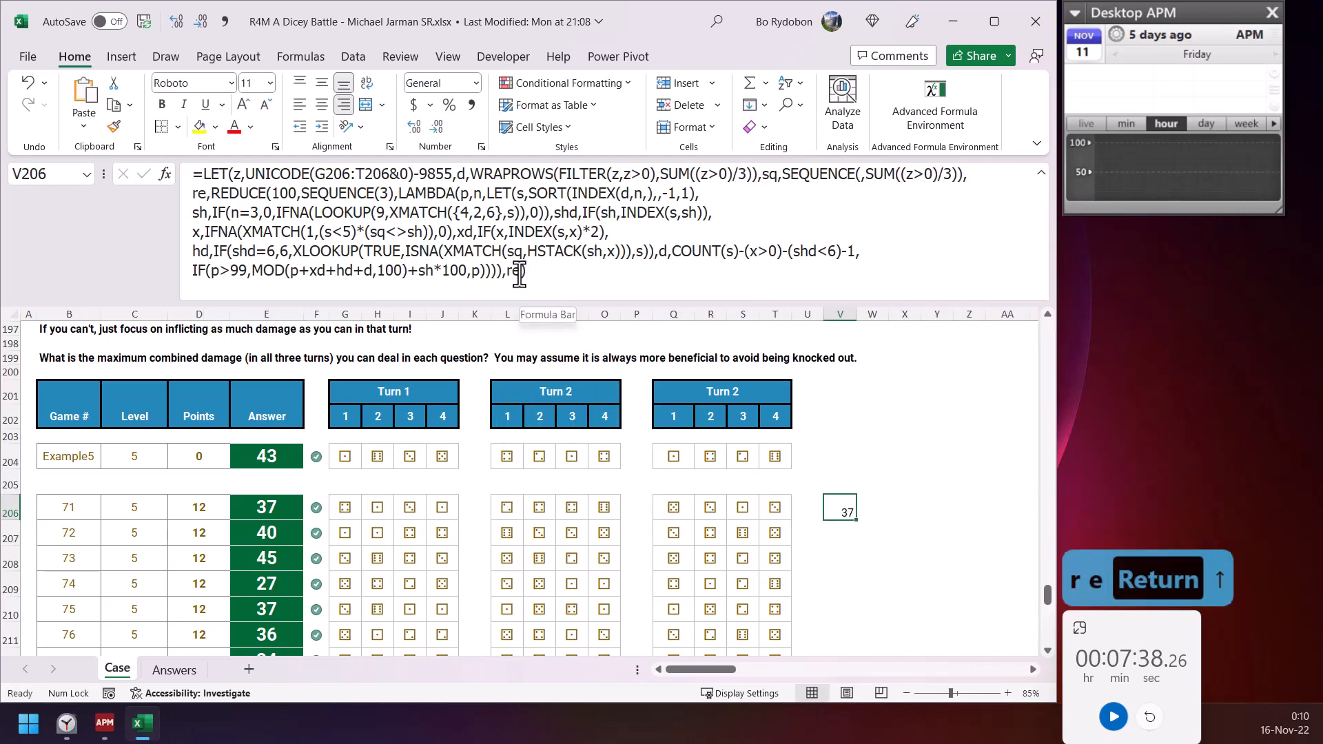
{"action": "double_click", "coordinate": [514, 271]}
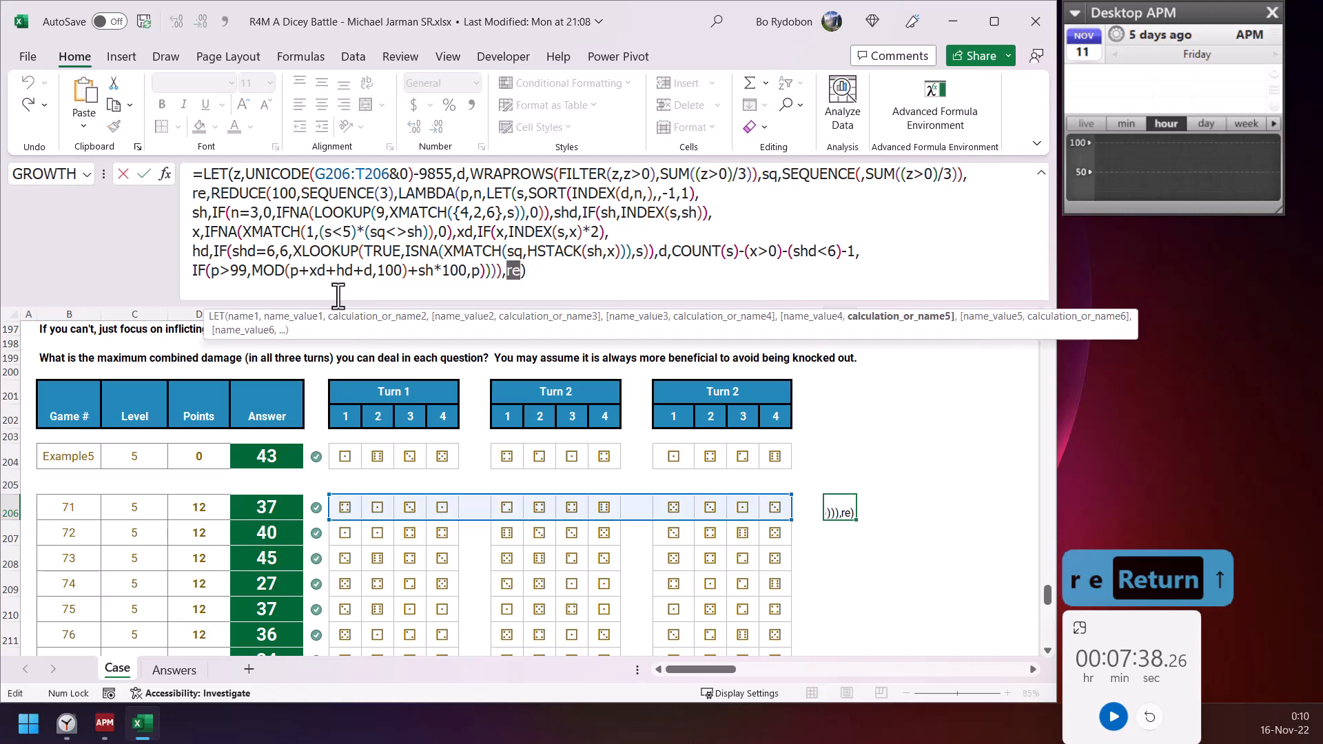
{"action": "double_click", "coordinate": [256, 193]}
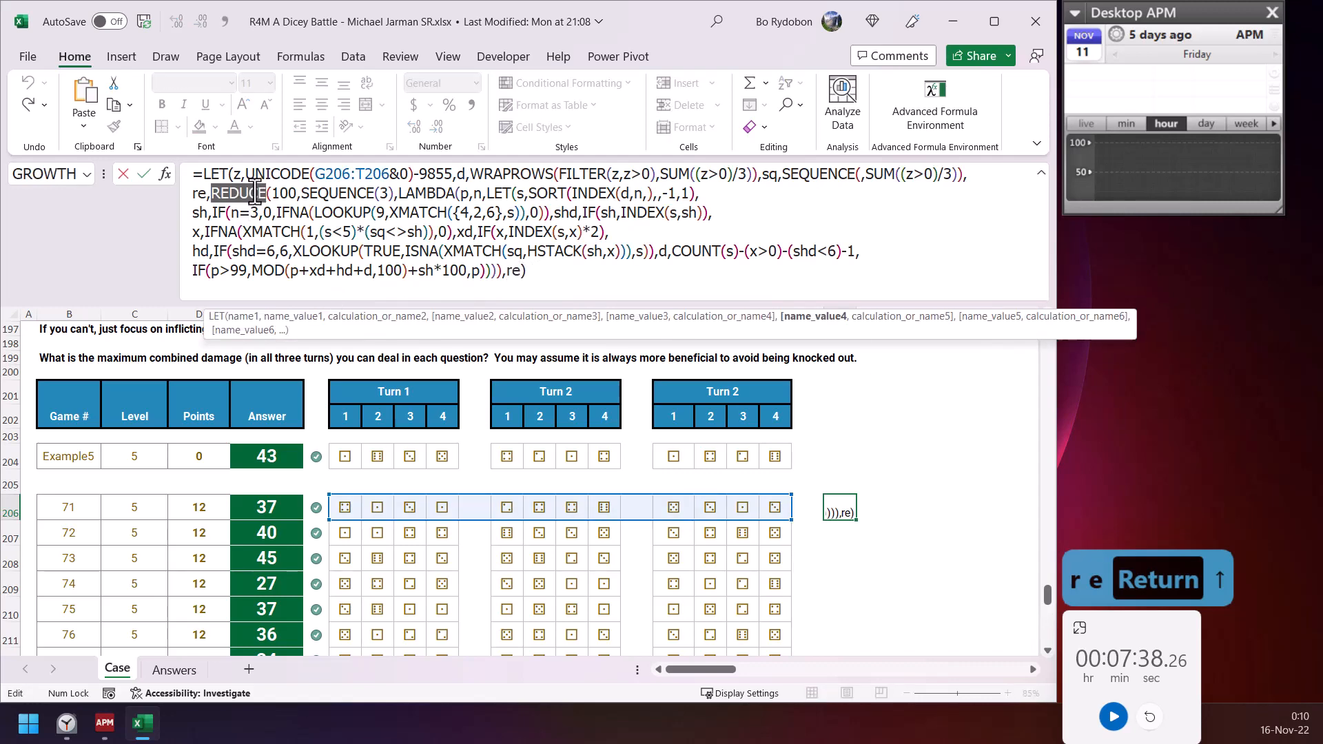
{"action": "type", "text": "scan"}
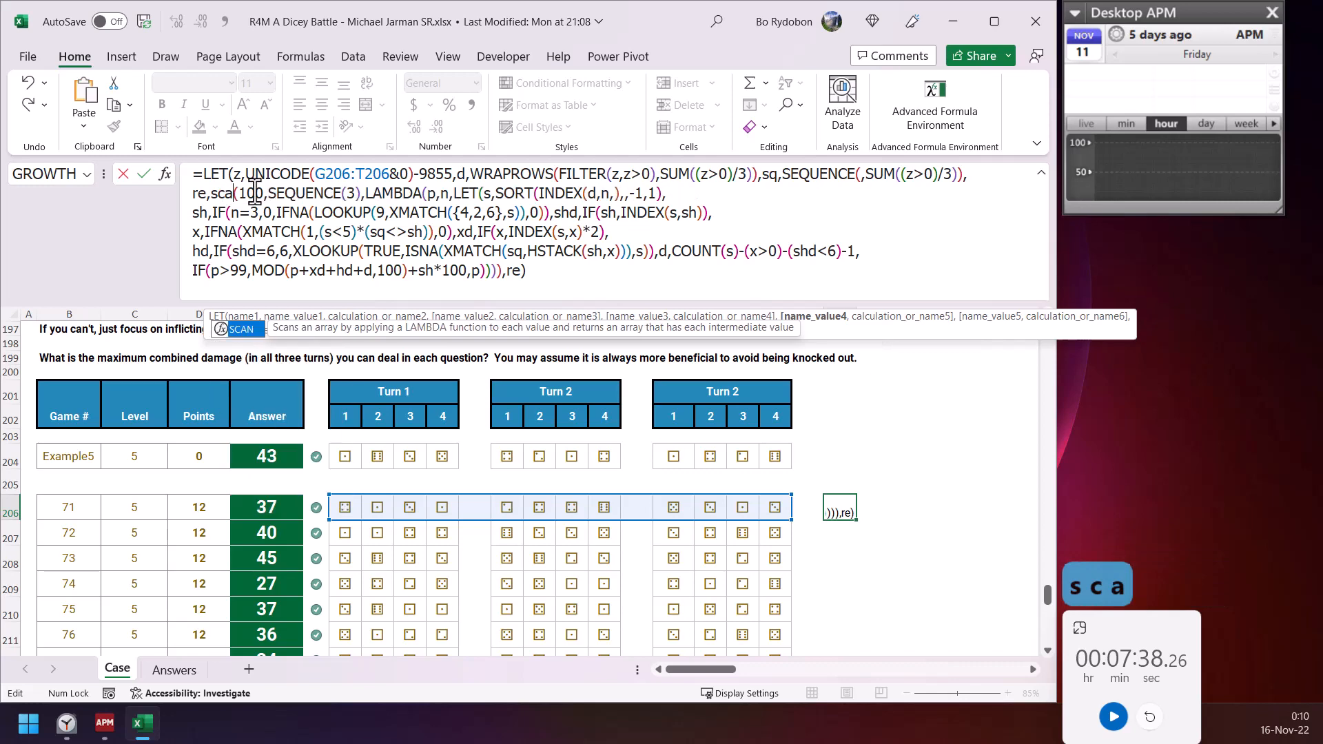
{"action": "key", "text": "Return"}
{"action": "key", "text": "Up"}
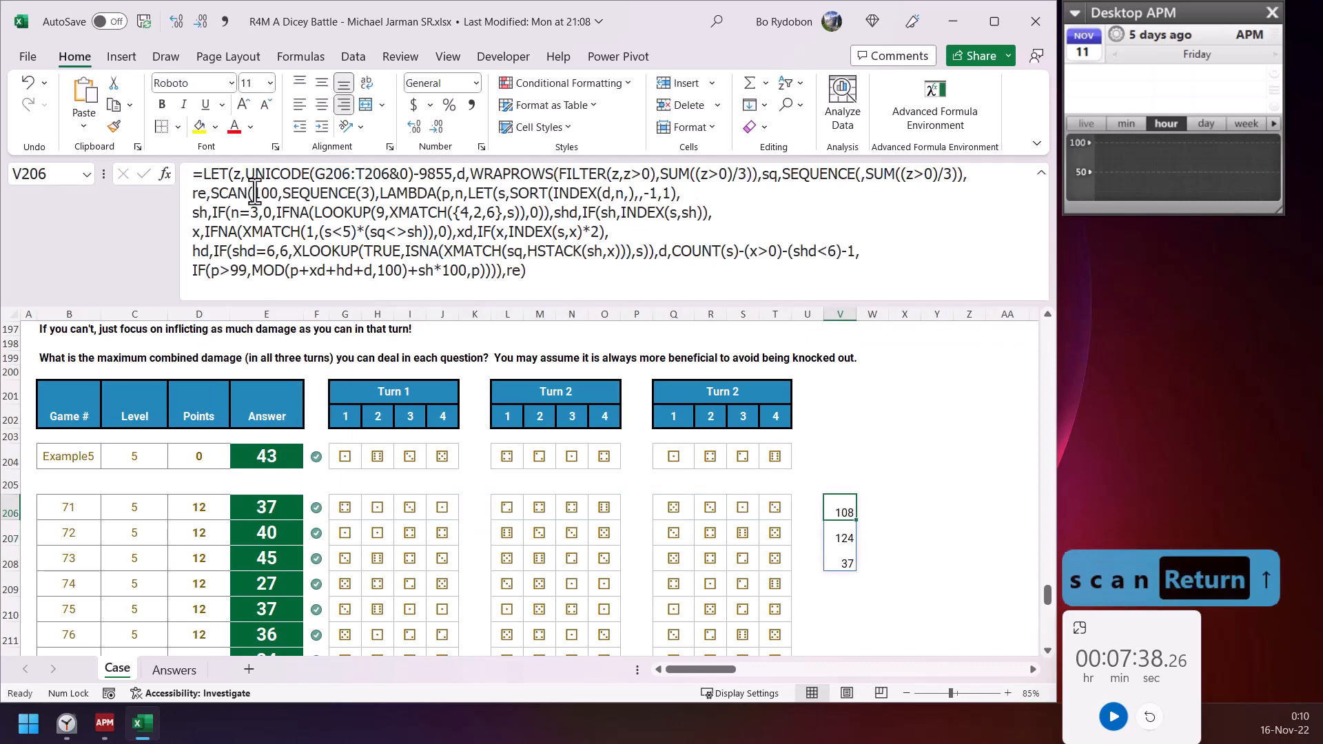
- Wrap the final re argument of V206's formula in TOROW to spread the three turn values across a row
{"action": "left_click", "coordinate": [508, 272]}
{"action": "type", "text": "toro"}
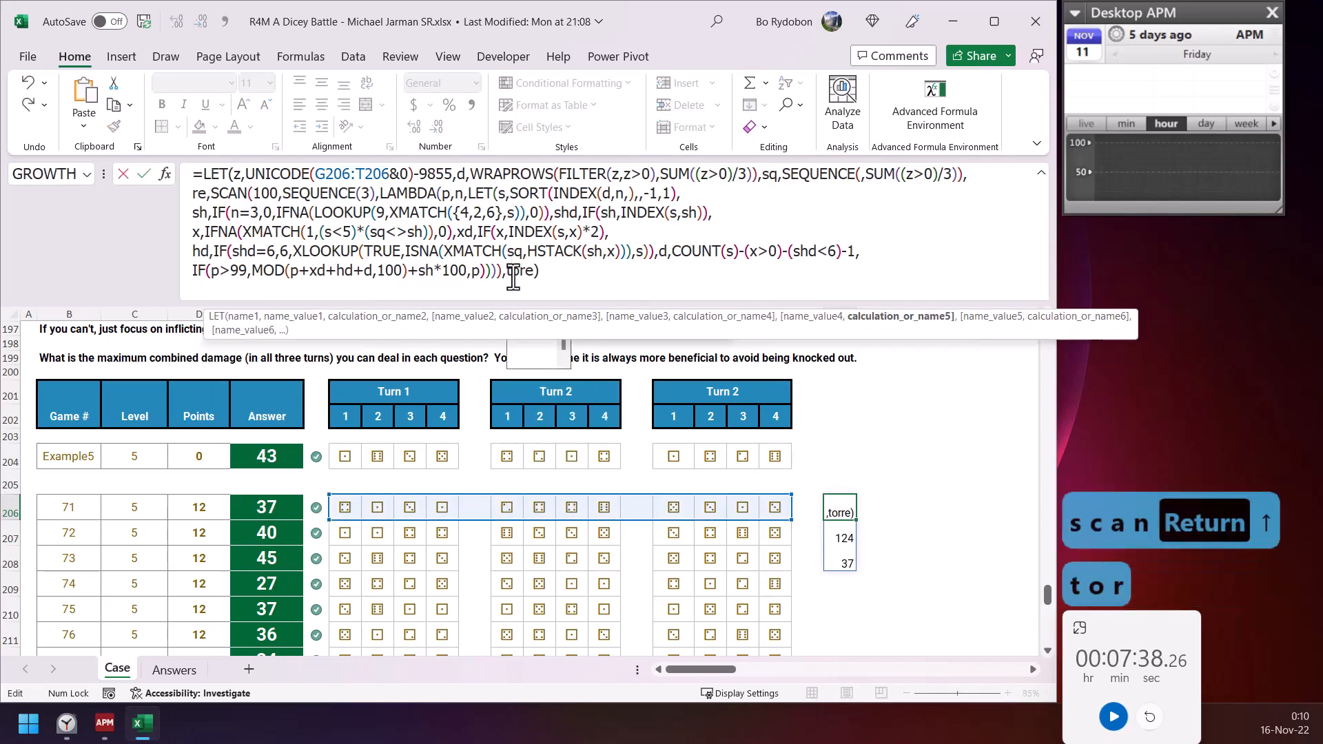
{"action": "type", "text": "w"}
{"action": "key", "text": "Tab"}
{"action": "key", "text": "Return"}
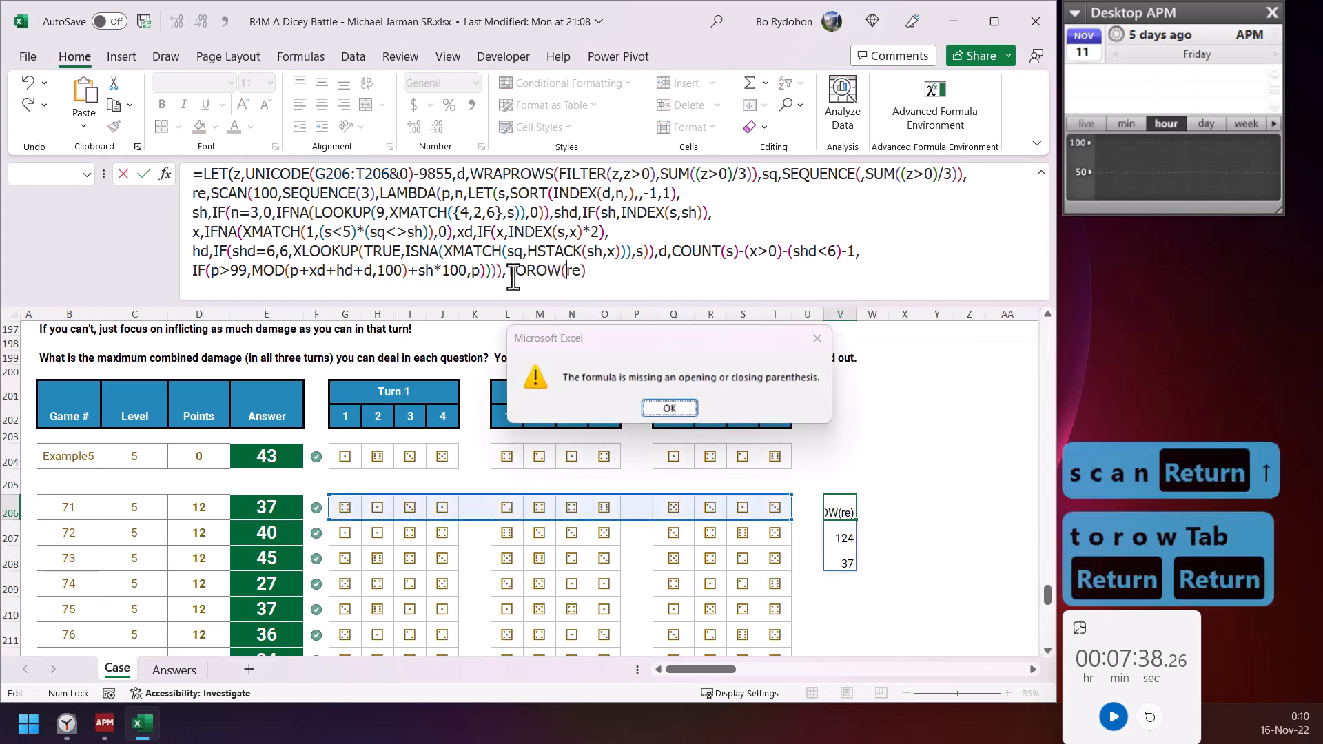
{"action": "key", "text": "Return"}
{"action": "key", "text": "Down"}
{"action": "key", "text": "Down"}
{"action": "type", "text": ")"}
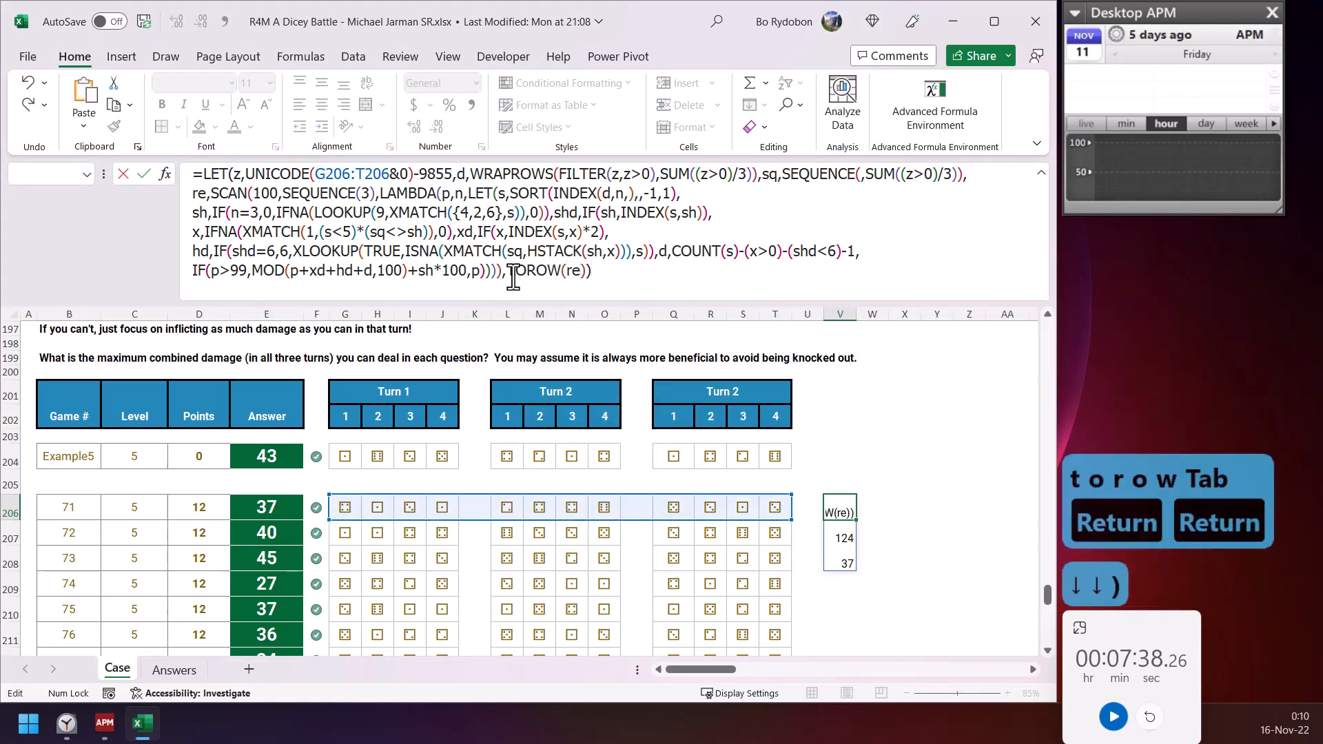
{"action": "key", "text": "Return"}
{"action": "key", "text": "Up"}
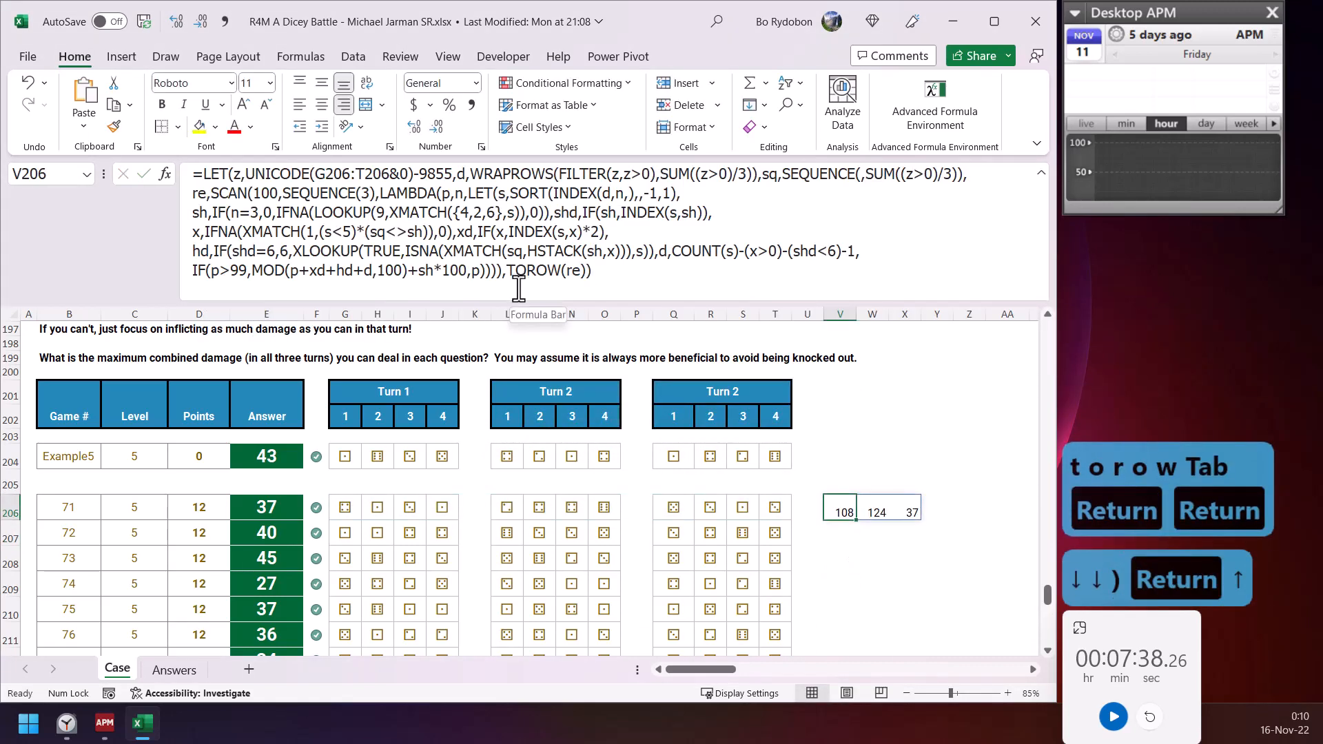
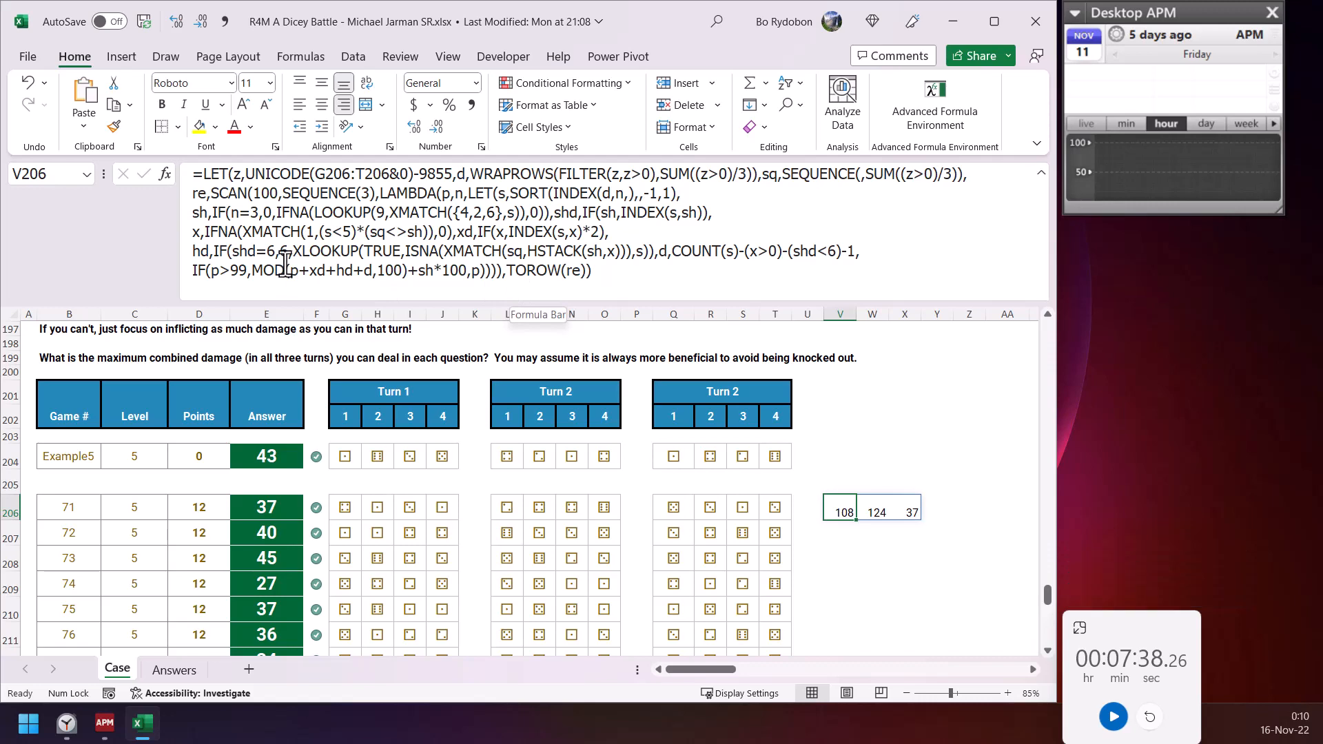
- Examine the final IF expression, the SORT expression for s, and the n=3 test and LOOKUP that define sh in V206's formula
{"action": "left_click", "coordinate": [193, 270]}
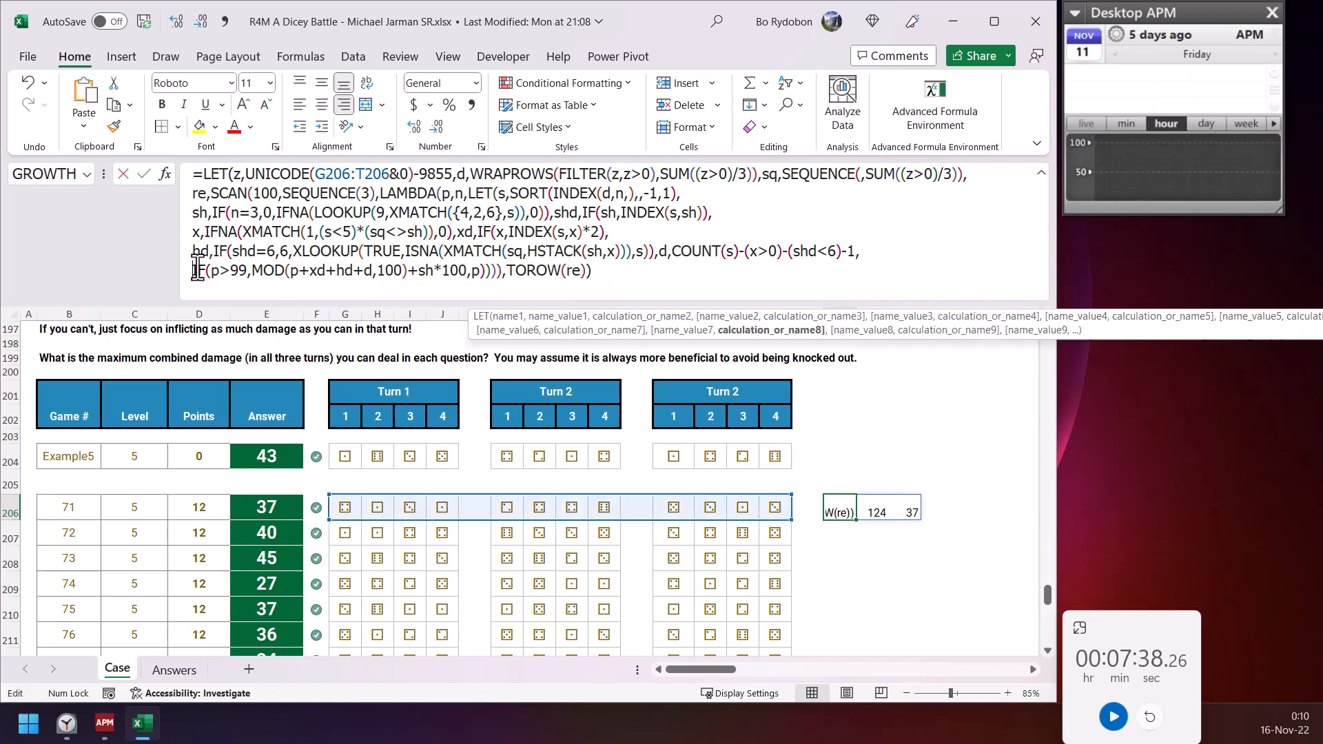
{"action": "left_click", "coordinate": [747, 331]}
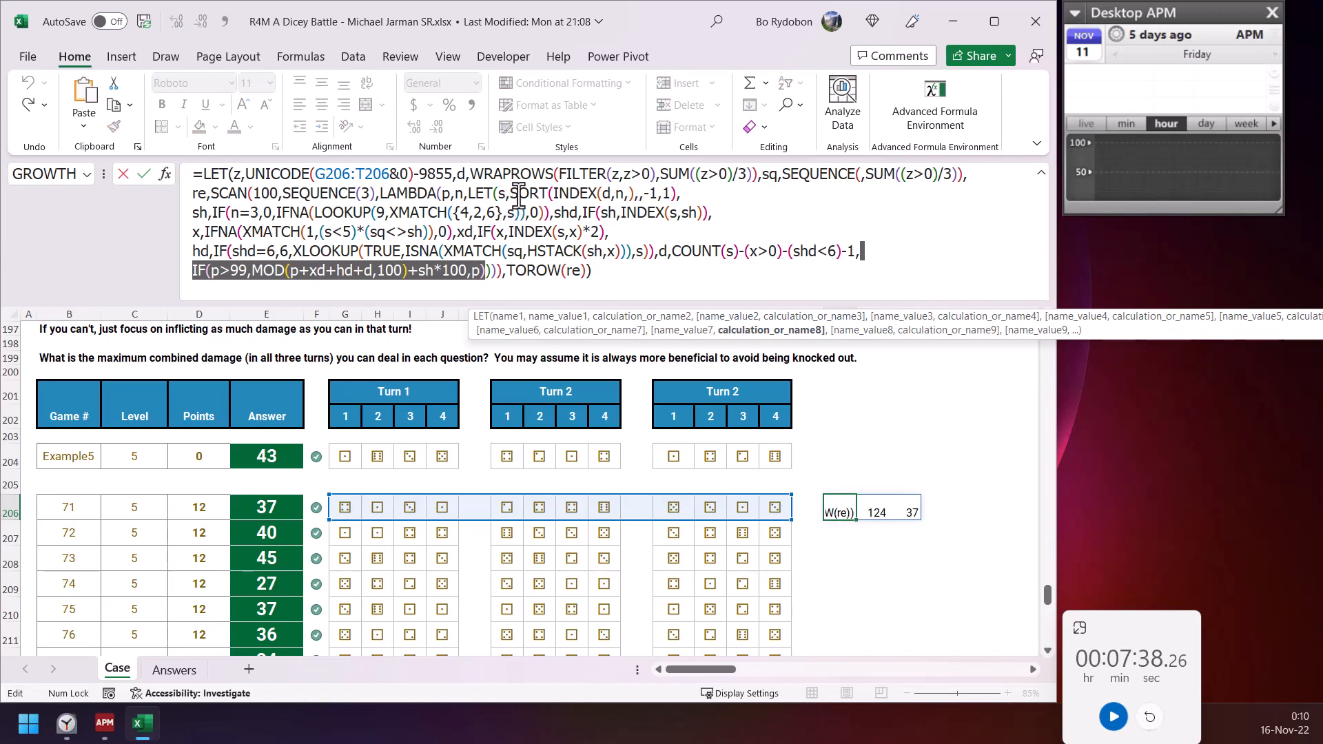
{"action": "left_click_drag", "start_coordinate": [512, 194], "coordinate": [684, 193]}
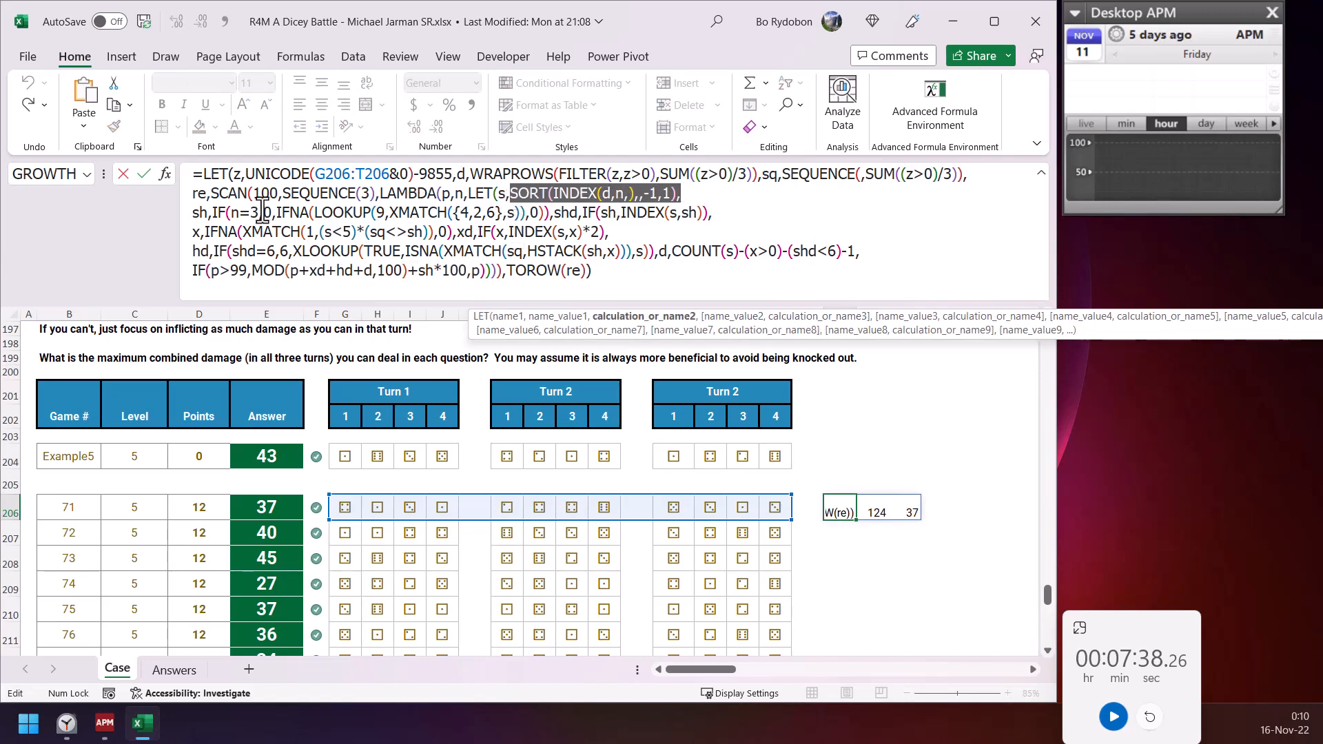
{"action": "left_click", "coordinate": [216, 214]}
{"action": "left_click", "coordinate": [229, 213]}
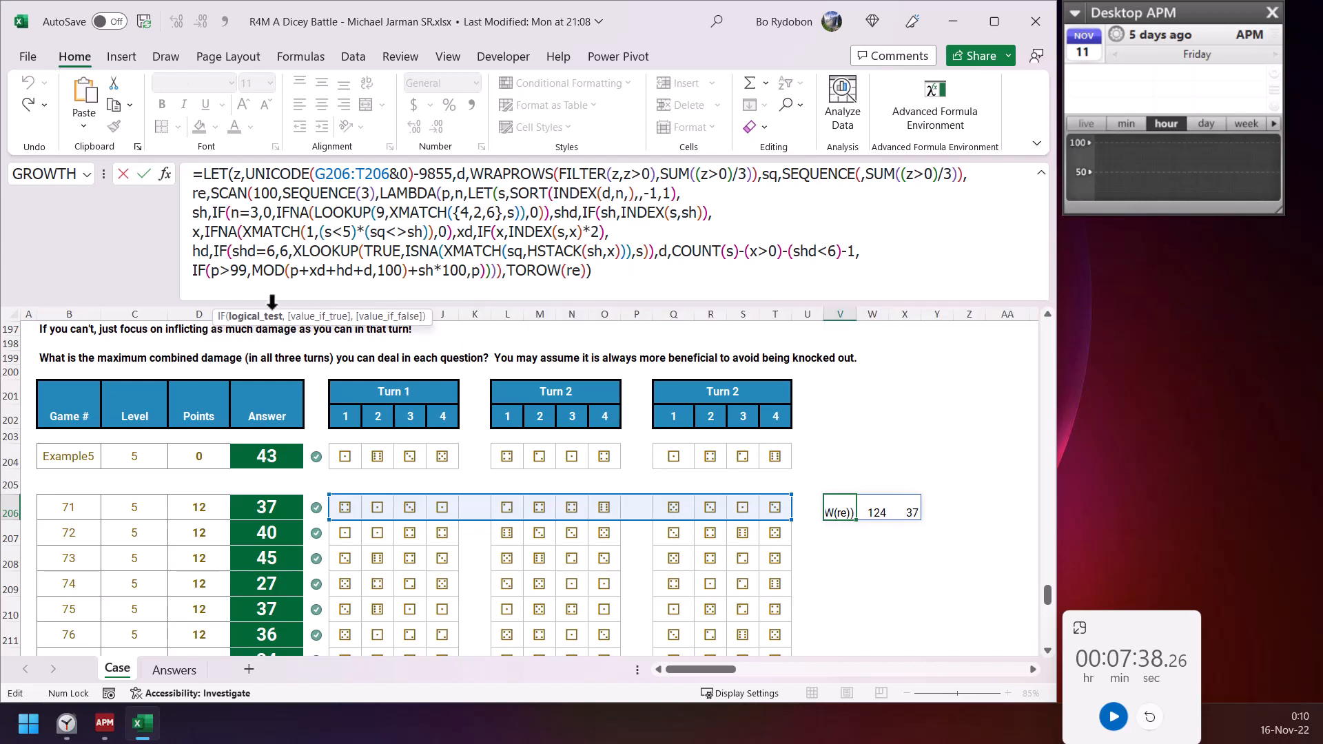
{"action": "key", "text": "shift+Right"}
{"action": "key", "text": "shift+Right"}
{"action": "key", "text": "shift+Right"}
{"action": "double_click", "coordinate": [266, 213]}
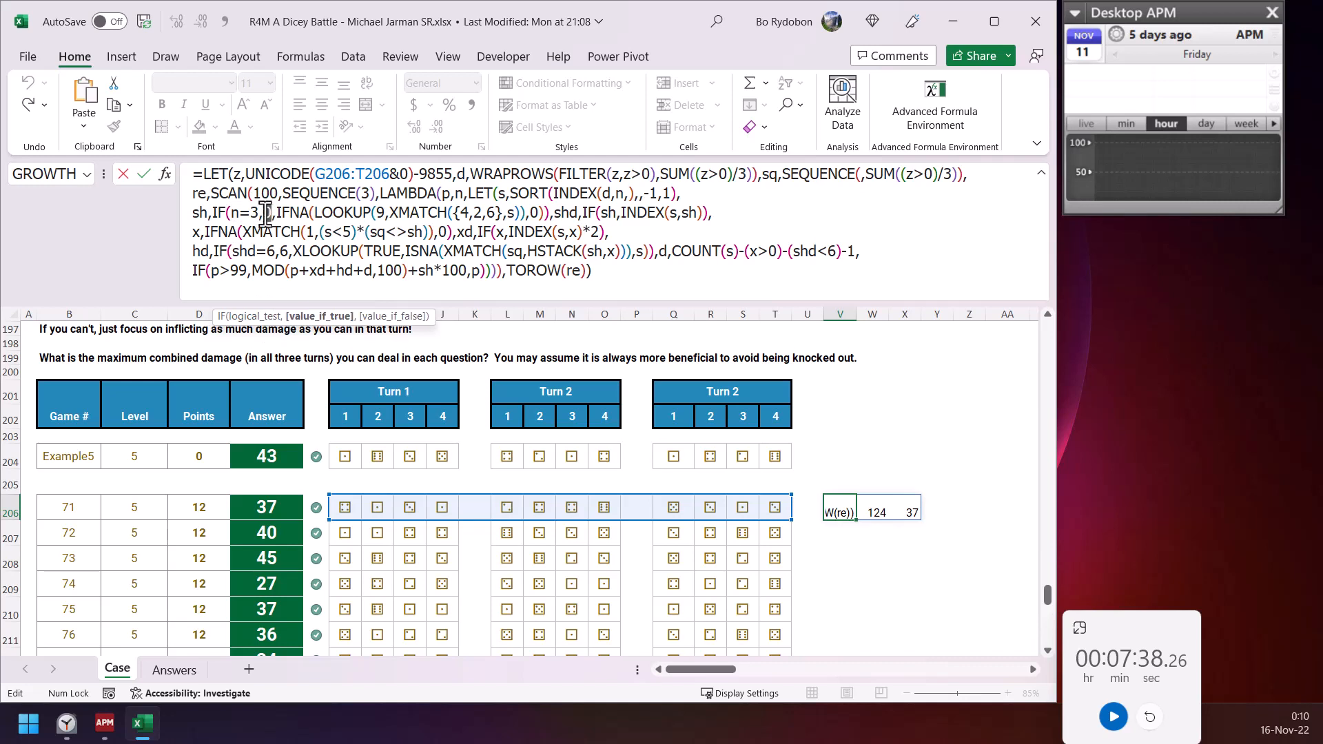
{"action": "left_click", "coordinate": [220, 213]}
{"action": "left_click", "coordinate": [352, 212]}
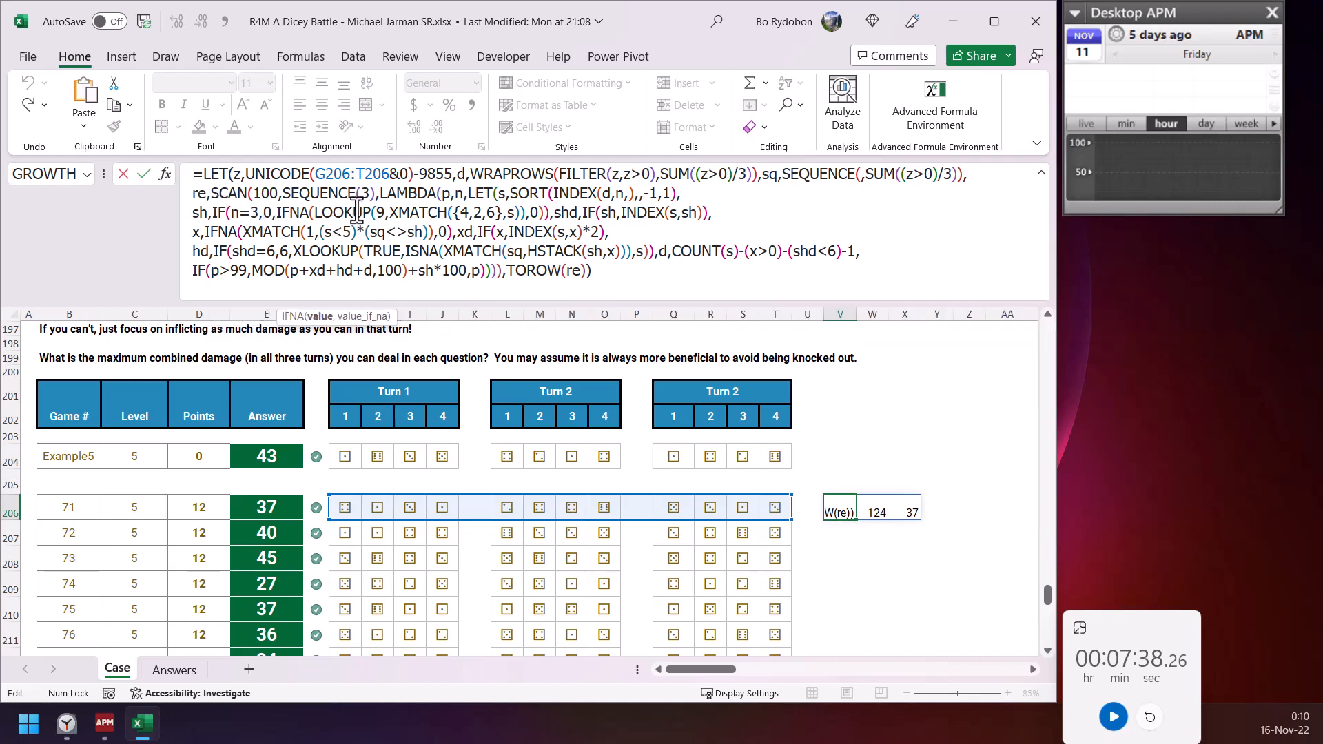
{"action": "left_click", "coordinate": [345, 195]}
{"action": "left_click", "coordinate": [345, 214]}
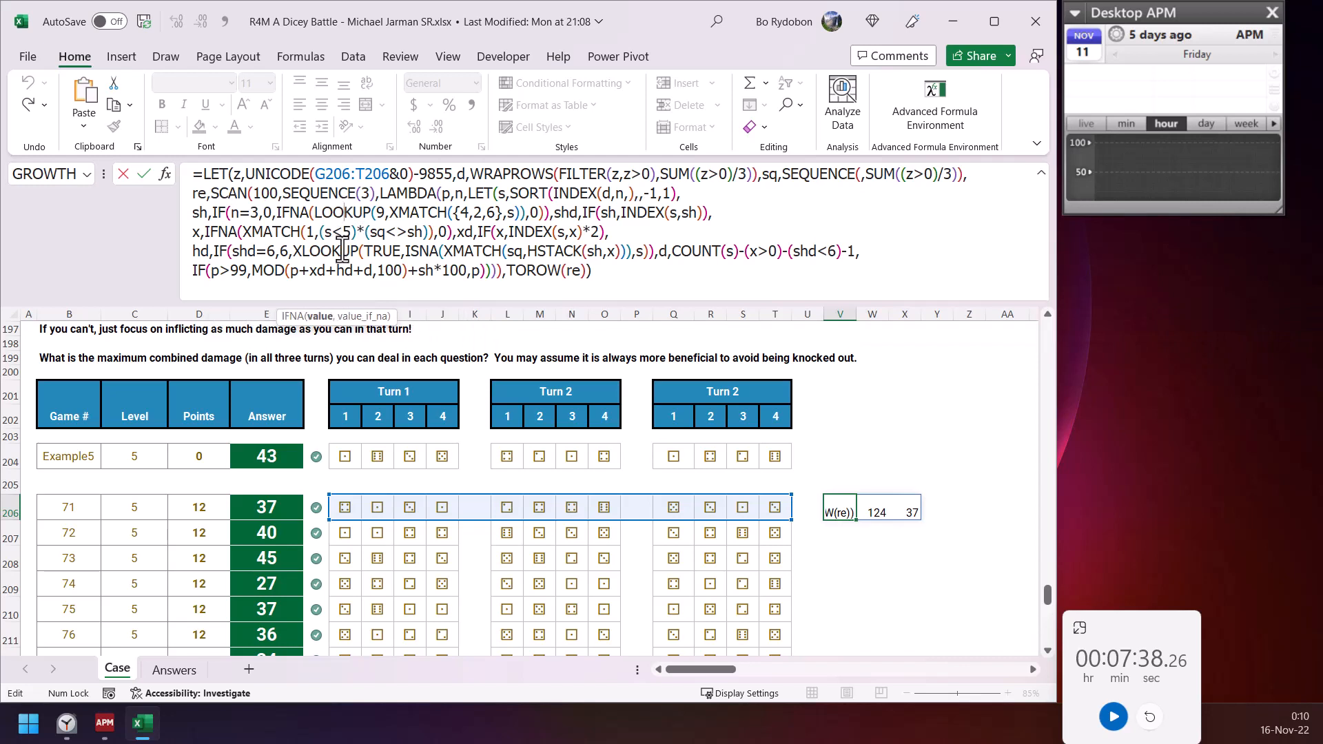
{"action": "left_click", "coordinate": [321, 316]}
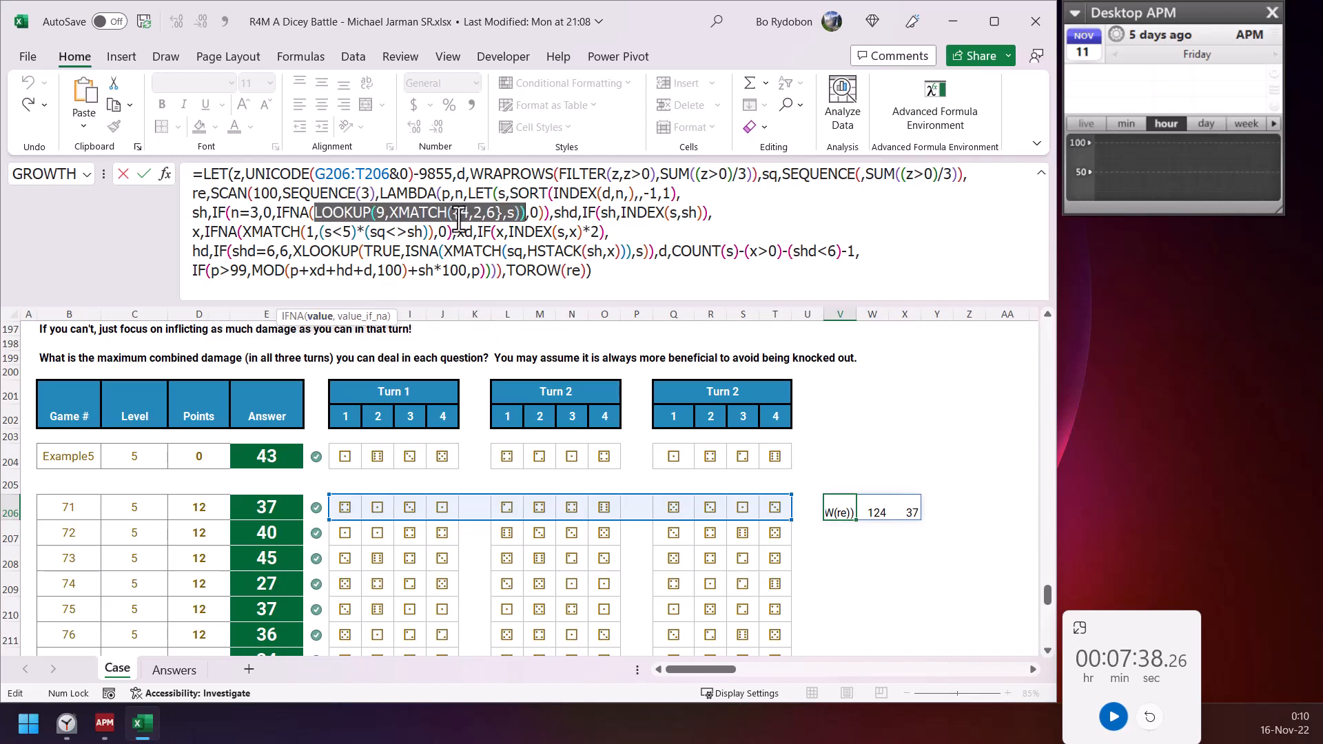
- Copy IFNA(LOOKUP(9,XMATCH({4,2,6},s)),0) from V206's formula and enter it as a separate formula in Z206
{"action": "left_click", "coordinate": [286, 212]}
{"action": "left_click", "coordinate": [390, 316]}
{"action": "key", "text": "ctrl+c"}
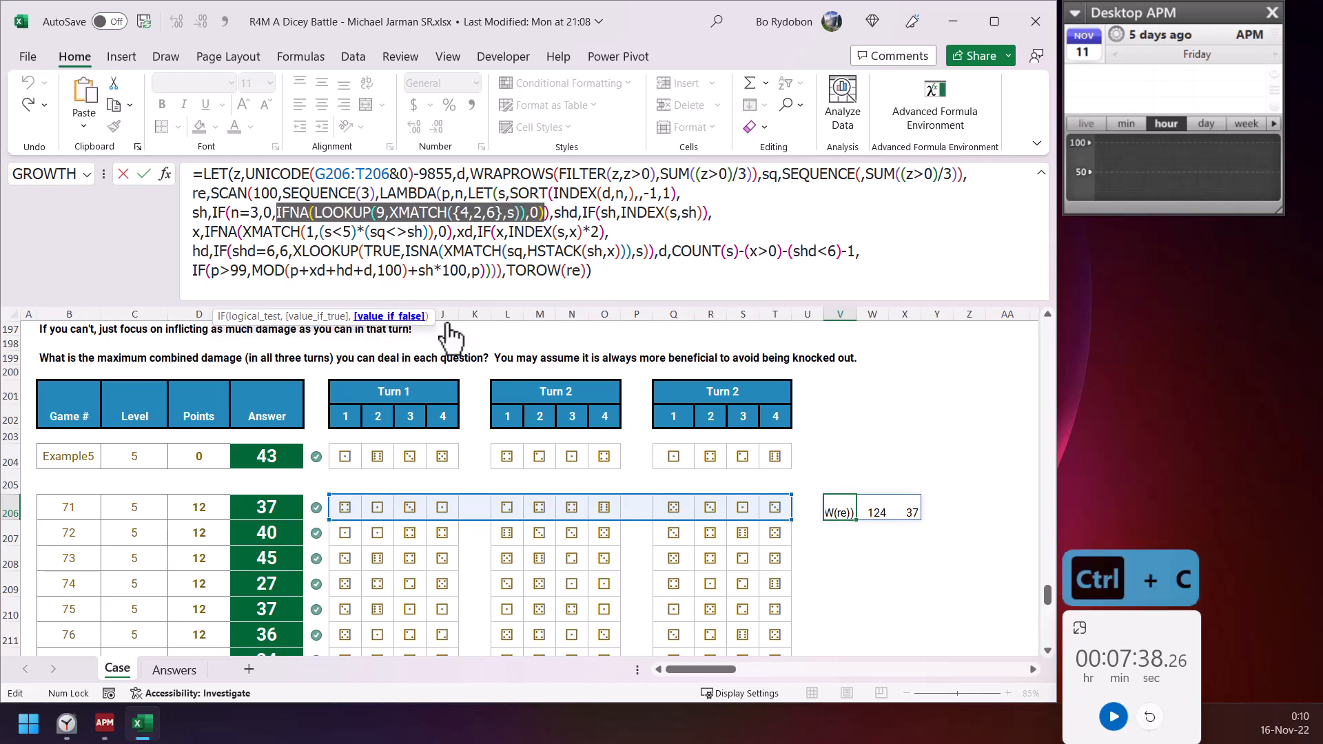
{"action": "key", "text": "Escape"}
{"action": "left_click", "coordinate": [972, 510]}
{"action": "type", "text": "="}
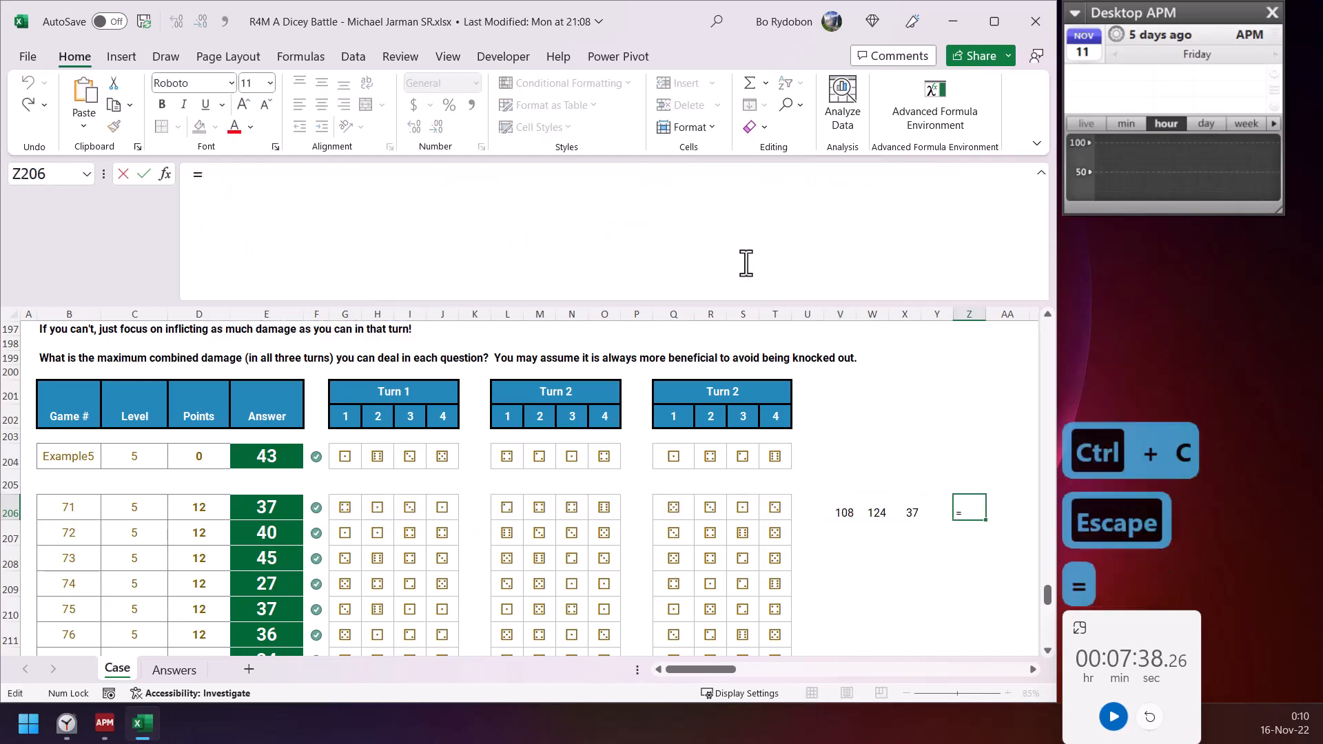
{"action": "key", "text": "ctrl+v"}
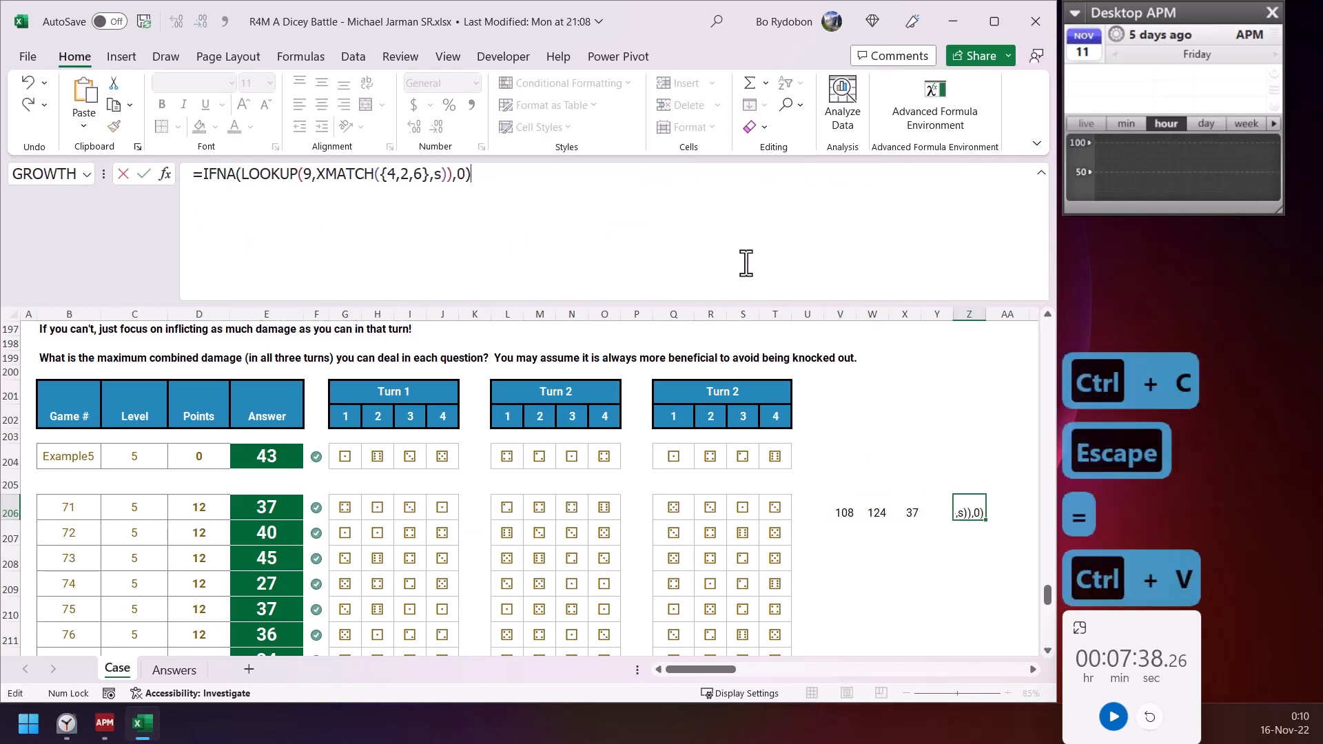
{"action": "left_click", "coordinate": [308, 174]}
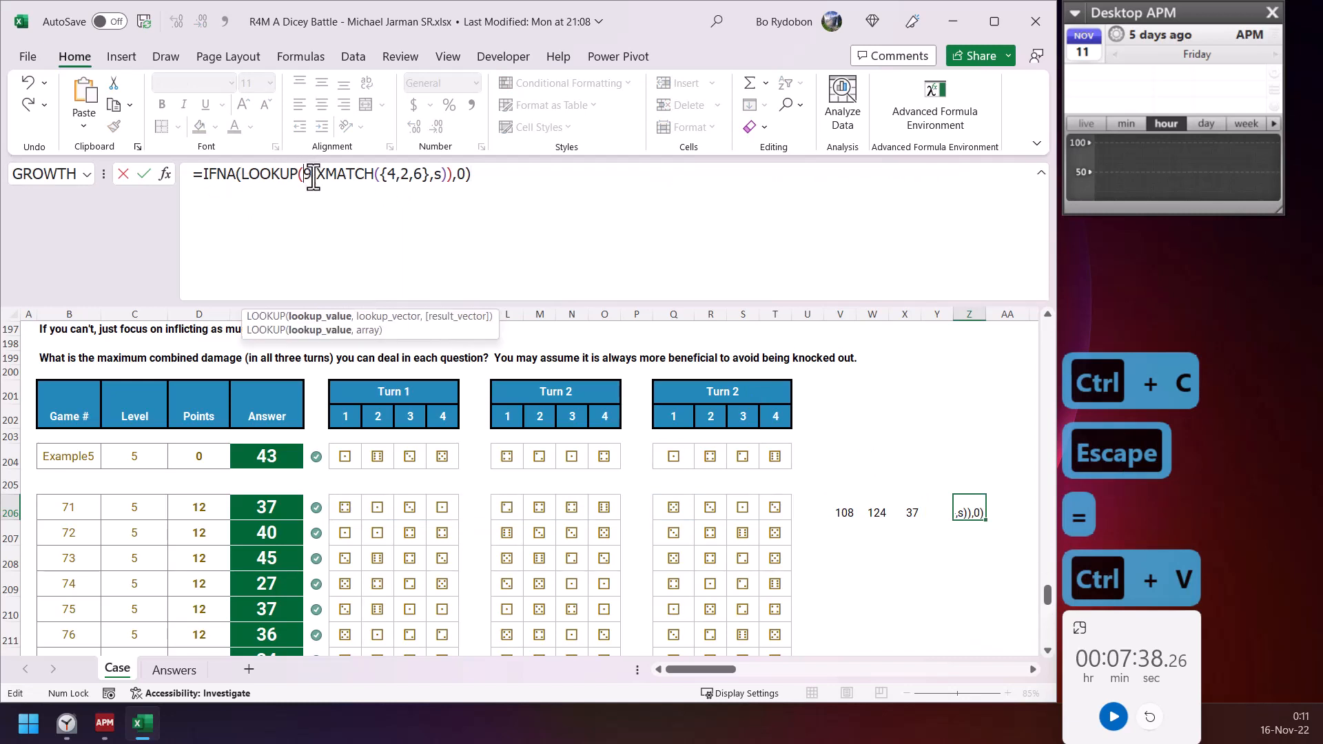
{"action": "left_click", "coordinate": [439, 174]}
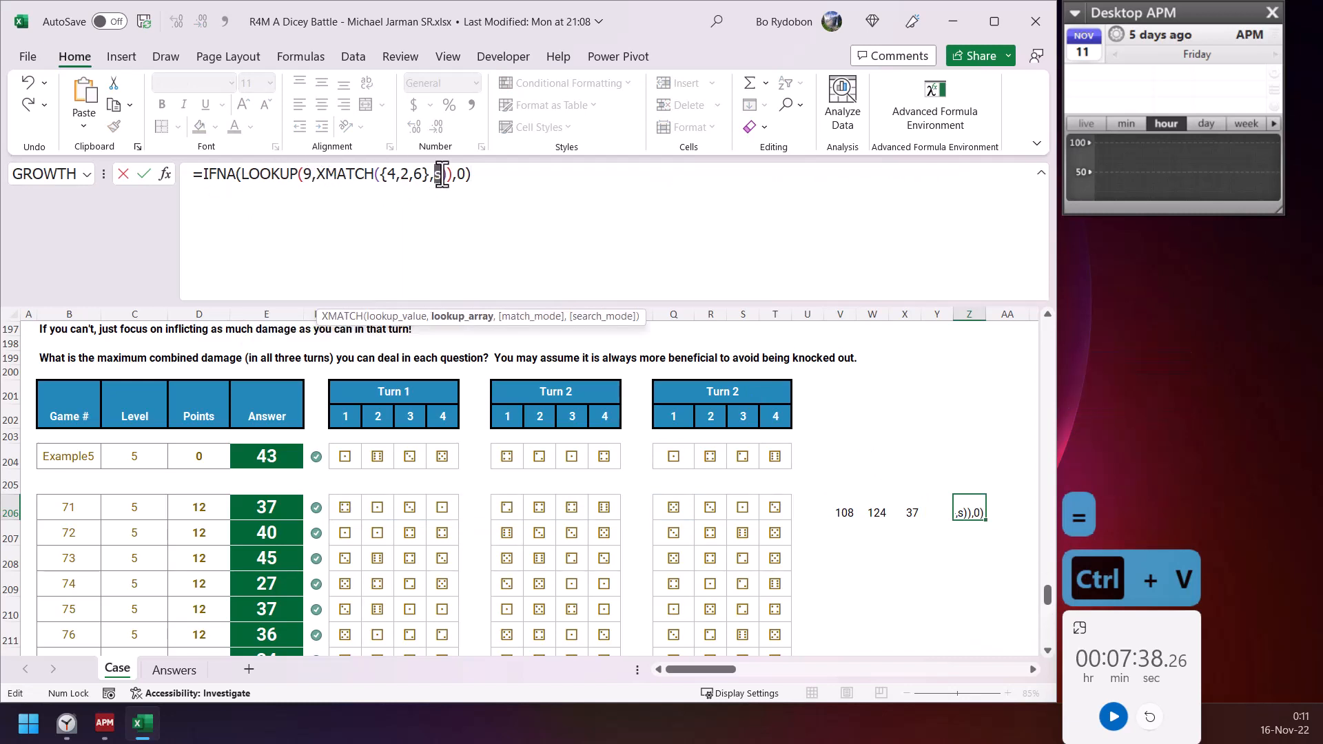
{"action": "key", "text": "Return"}
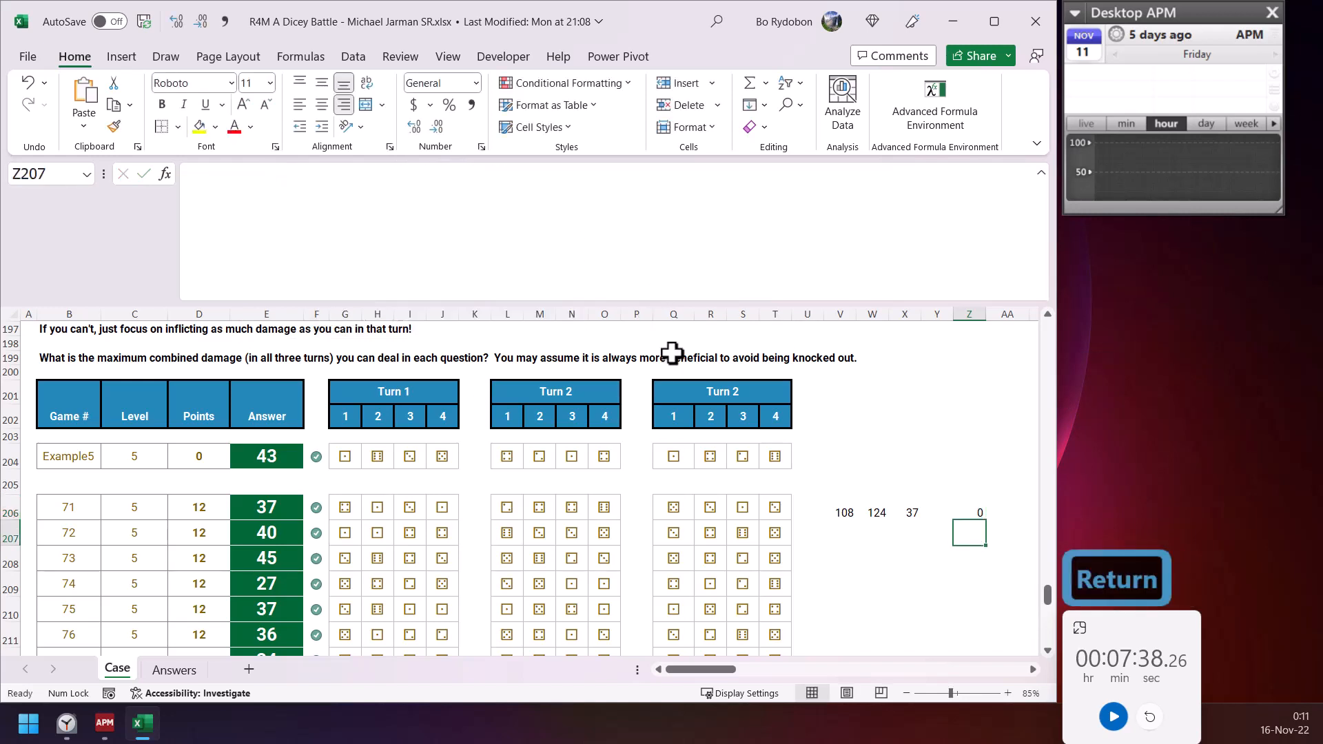
- Clear V206 and enter =UNICODE(G206:J206)-9855 in U206 to convert the first turn's dice to numbers
{"action": "left_click", "coordinate": [841, 513]}
{"action": "key", "text": "Delete"}
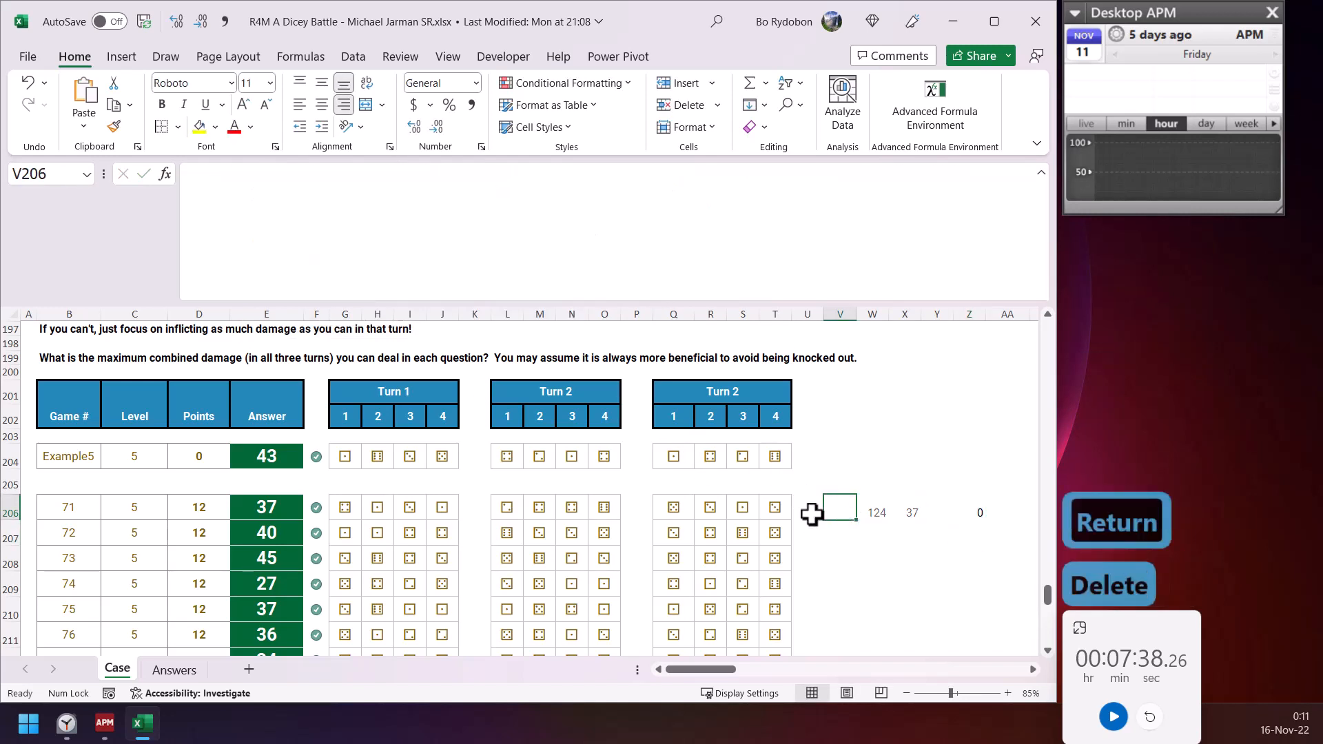
{"action": "left_click", "coordinate": [818, 516]}
{"action": "type", "text": "="}
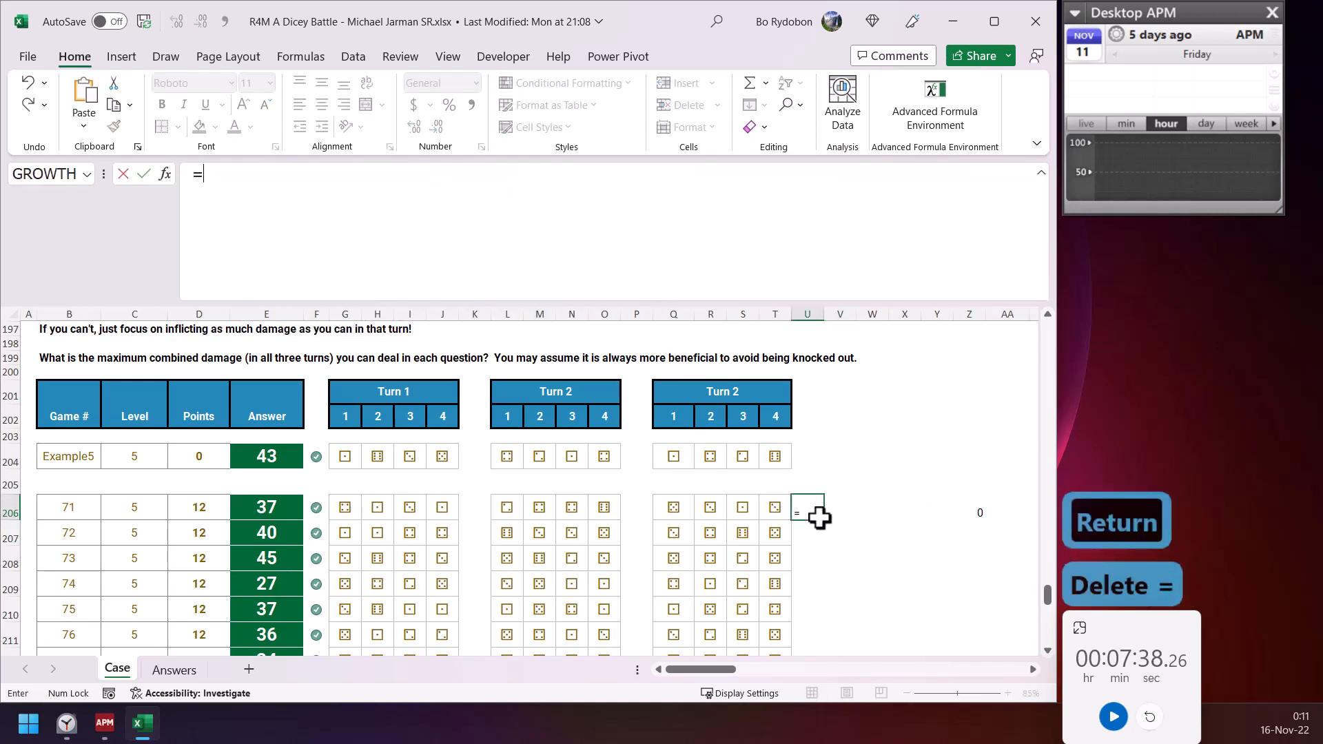
{"action": "type", "text": "unod"}
{"action": "key", "text": "BackSpace"}
{"action": "key", "text": "BackSpace"}
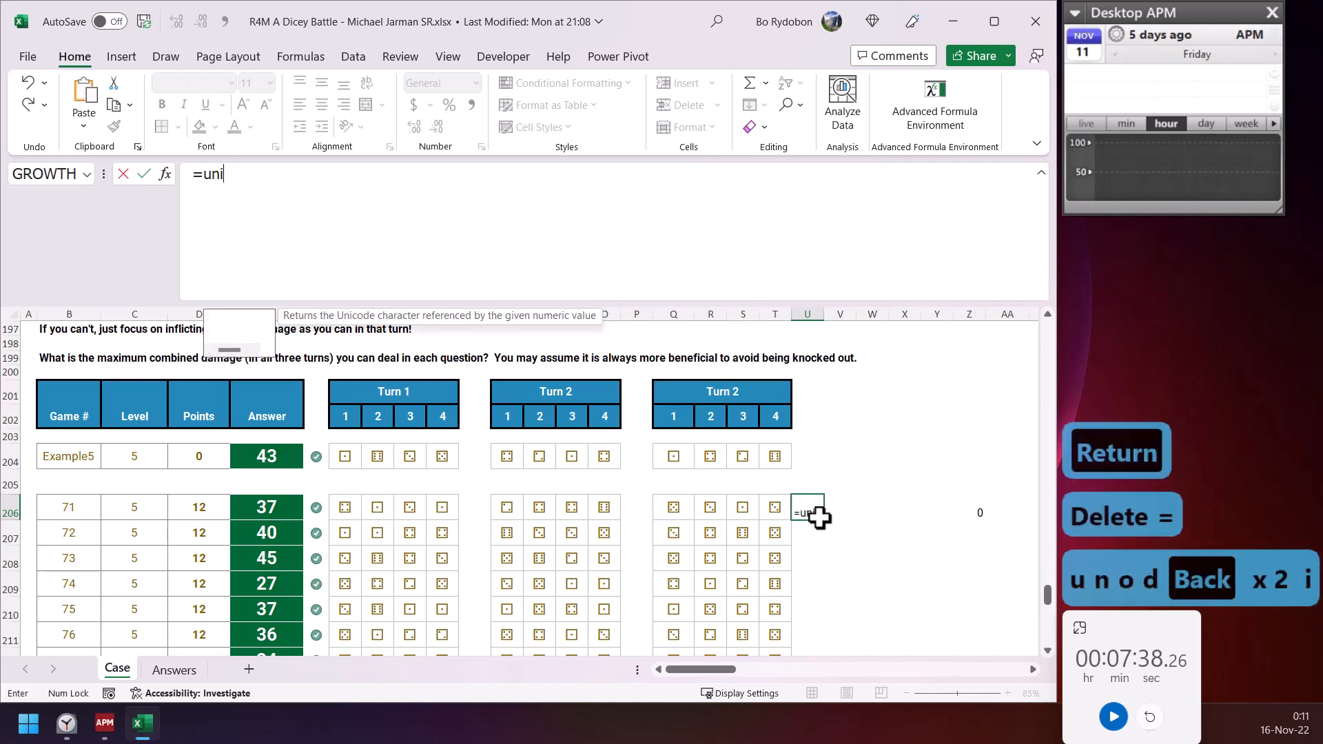
{"action": "type", "text": "ico"}
{"action": "key", "text": "Tab"}
{"action": "key", "text": "Left"}
{"action": "key", "text": "Left"}
{"action": "key", "text": "Left"}
{"action": "key", "text": "Left"}
{"action": "key", "text": "Left"}
{"action": "key", "text": "Left"}
{"action": "key", "text": "Left"}
{"action": "key", "text": "Left"}
{"action": "key", "text": "Left"}
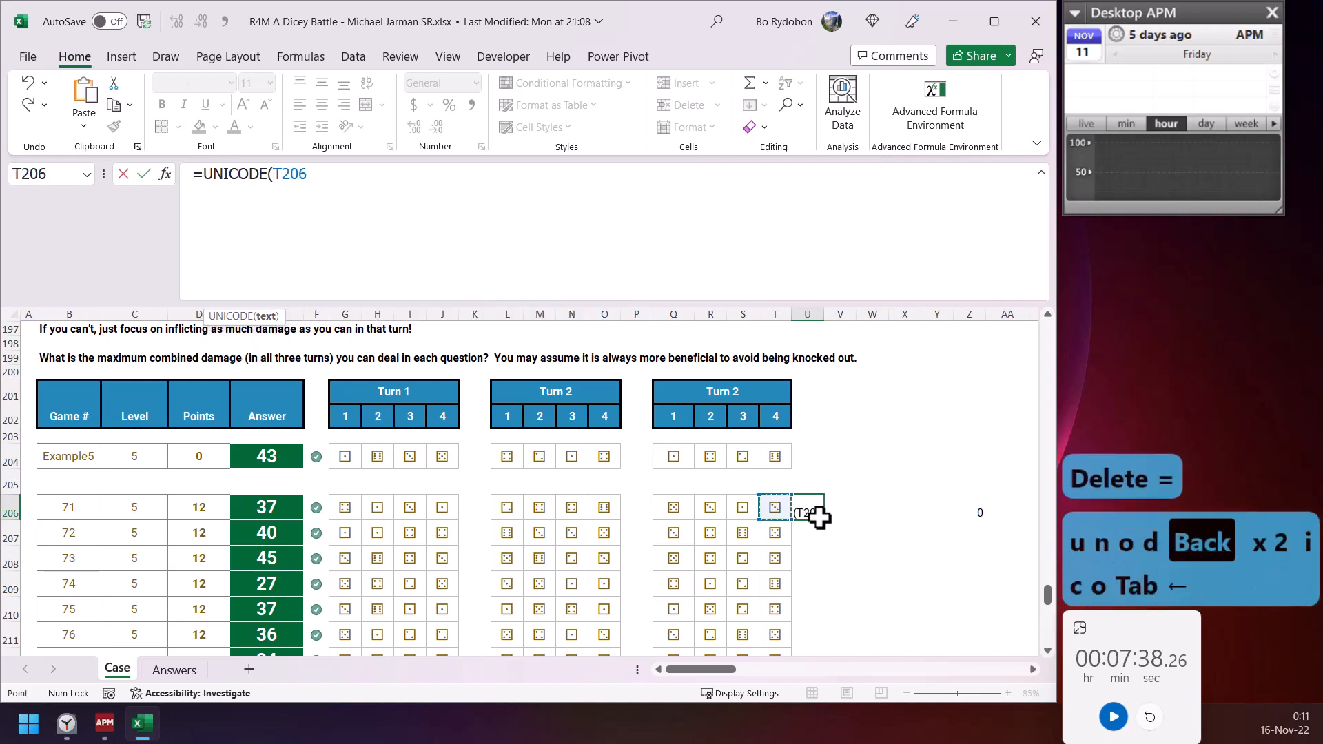
{"action": "key", "text": "Left"}
{"action": "key", "text": "Left"}
{"action": "key", "text": "Left"}
{"action": "key", "text": "Left"}
{"action": "key", "text": "Left"}
{"action": "key", "text": "ctrl+shift+Left"}
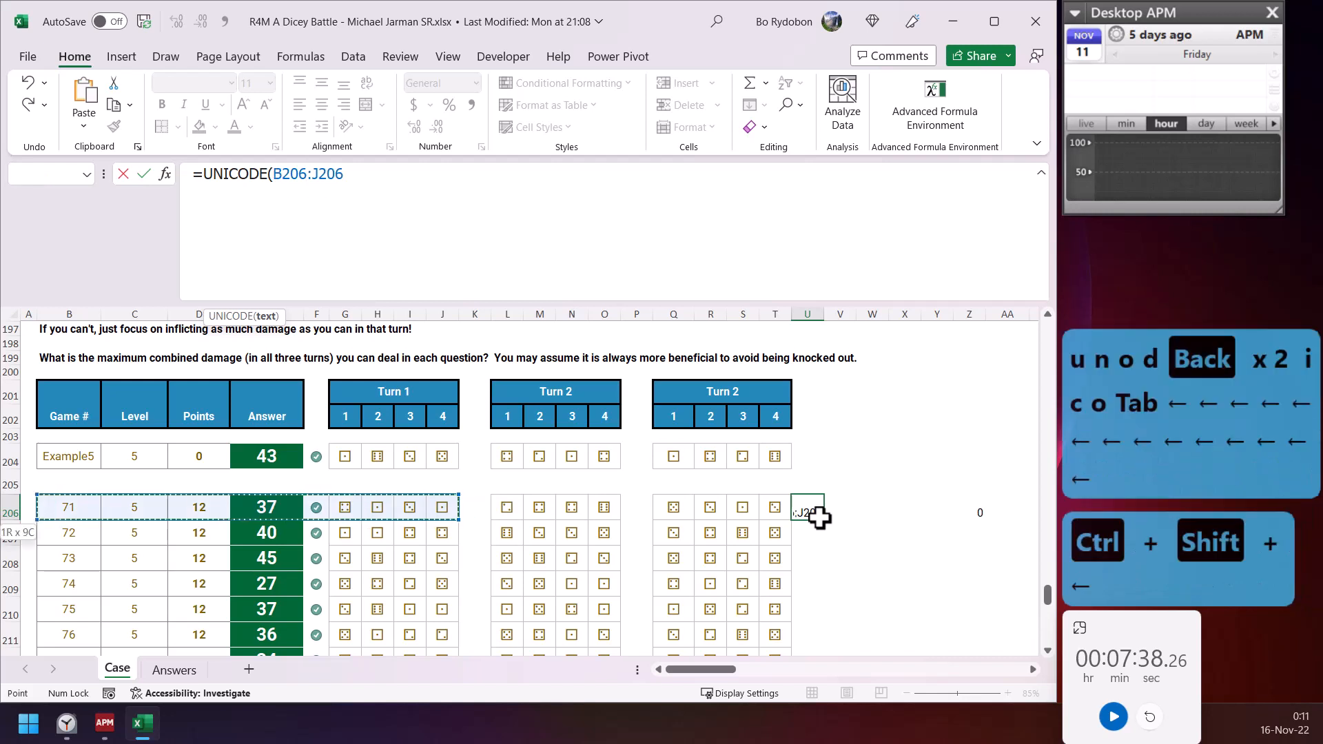
{"action": "key", "text": "shift+Right"}
{"action": "key", "text": "ctrl+shift+Right"}
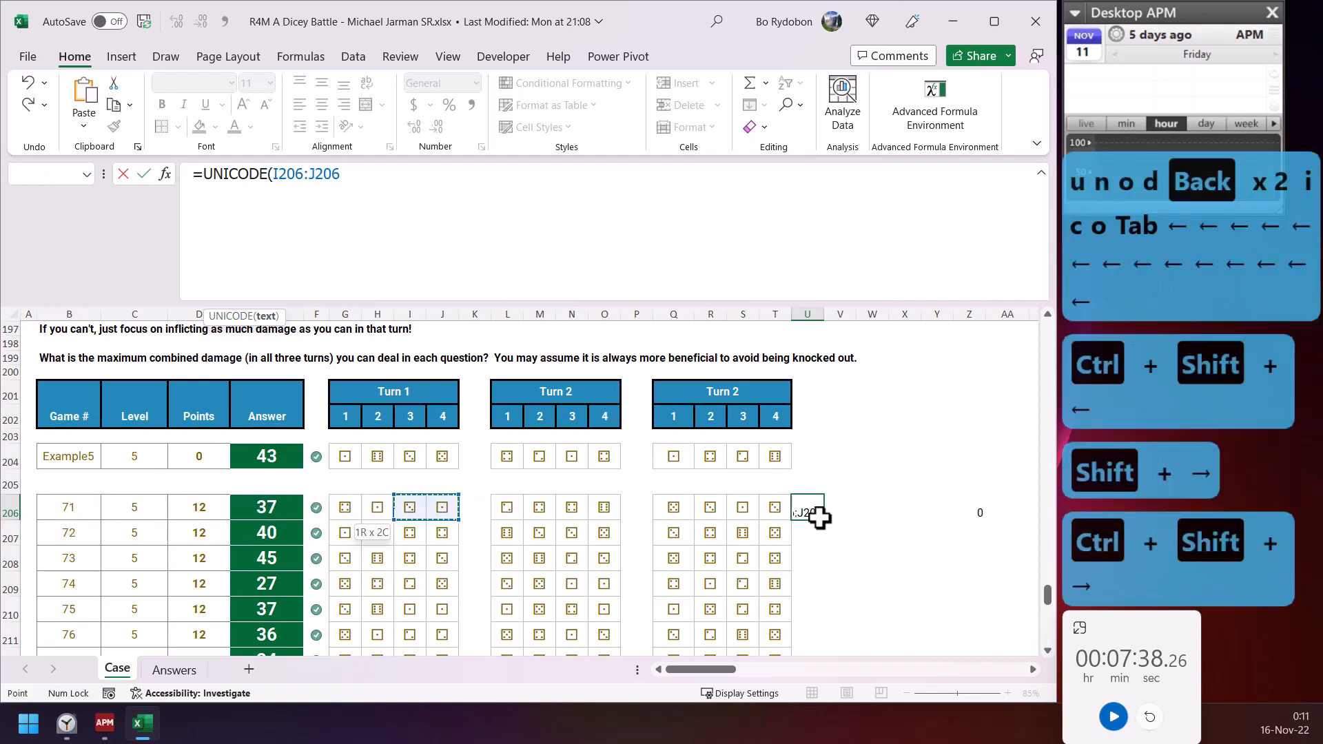
{"action": "type", "text": ")-9855"}
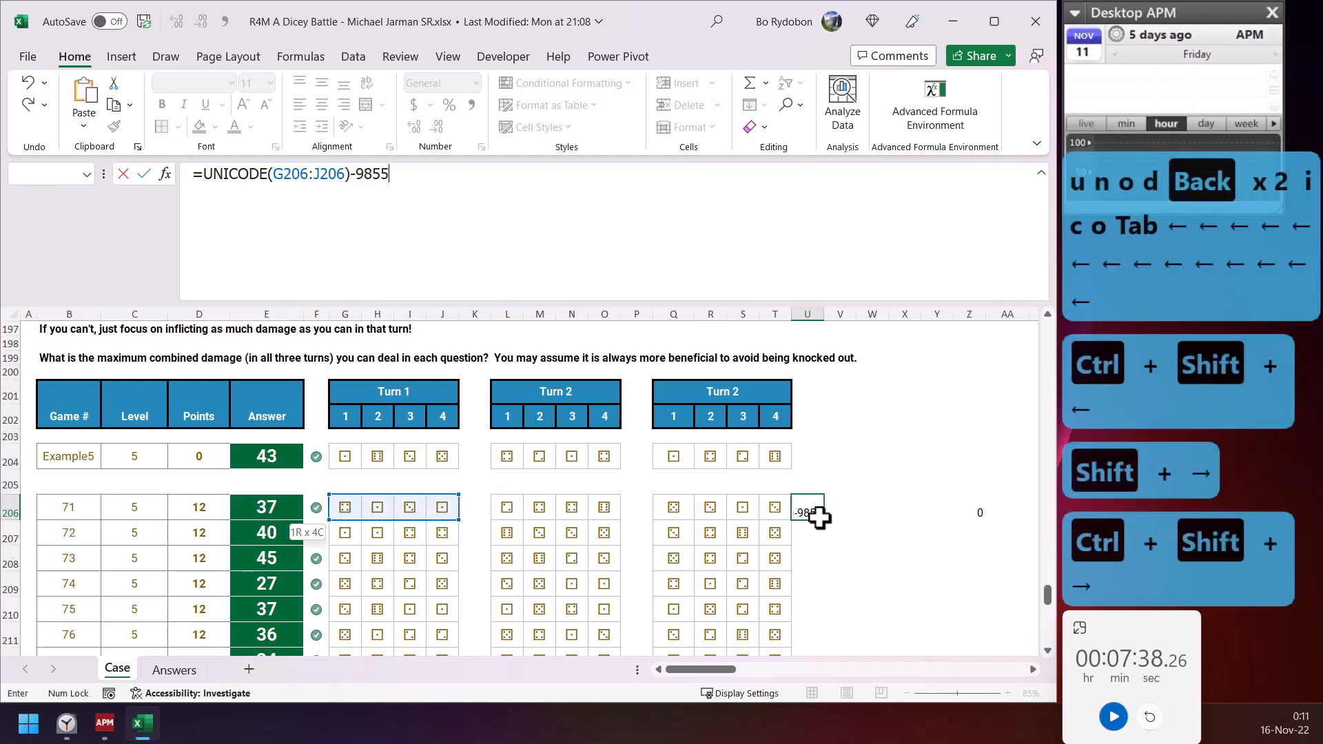
{"action": "key", "text": "Return"}
{"action": "left_click", "coordinate": [975, 529]}
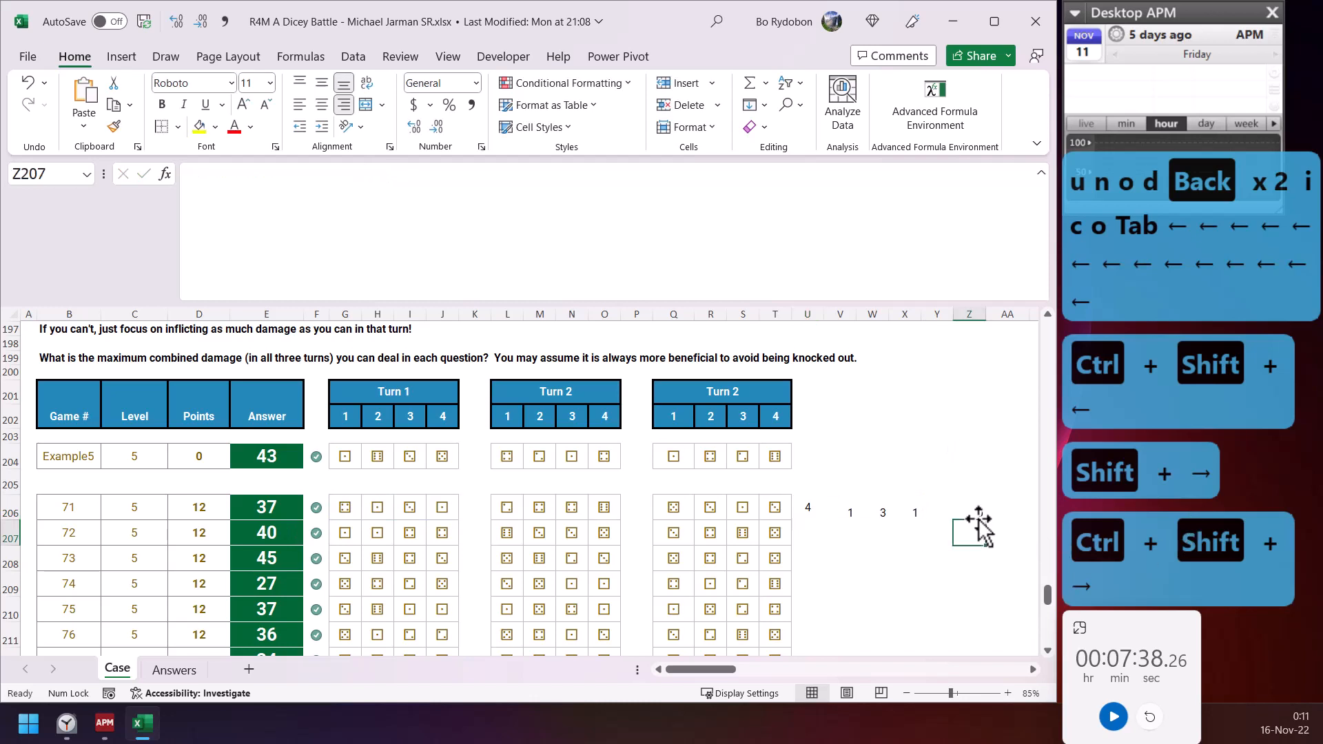
{"action": "left_click", "coordinate": [987, 513]}
{"action": "double_click", "coordinate": [436, 173]}
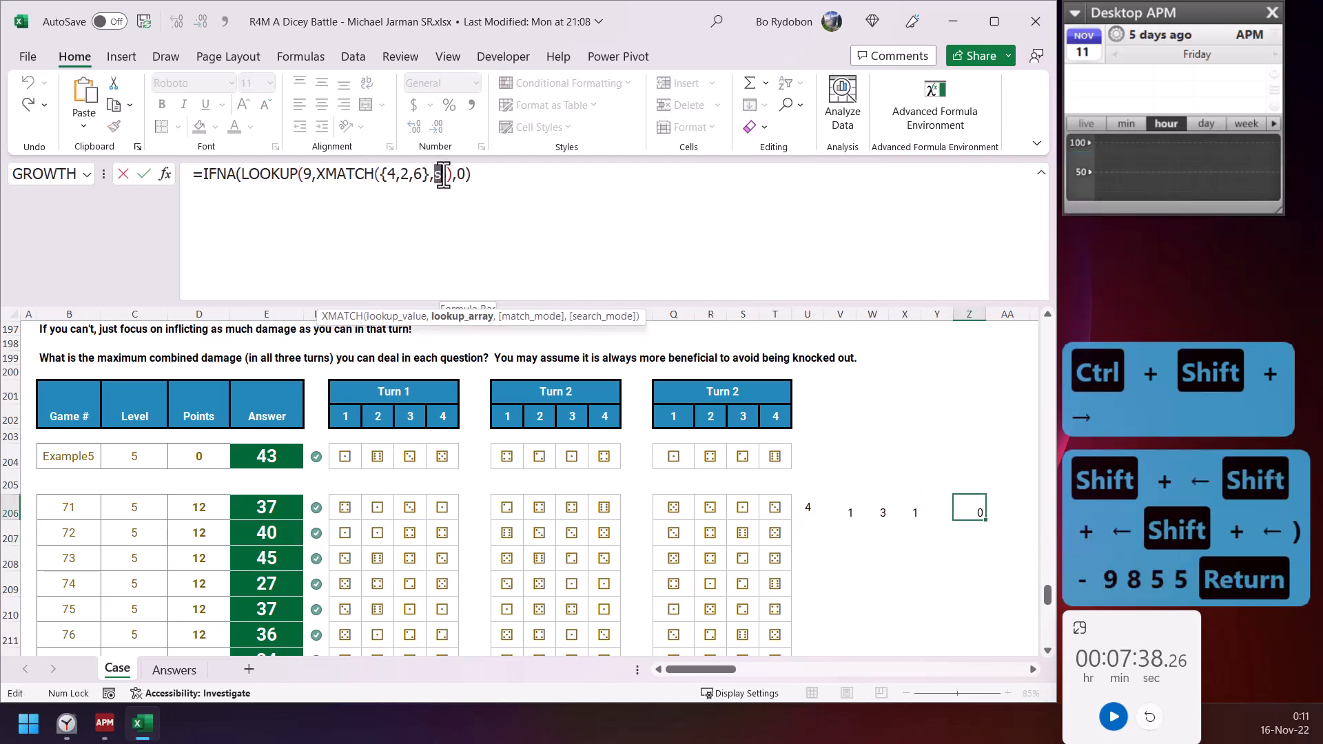
{"action": "left_click", "coordinate": [808, 508]}
{"action": "key", "text": "Escape"}
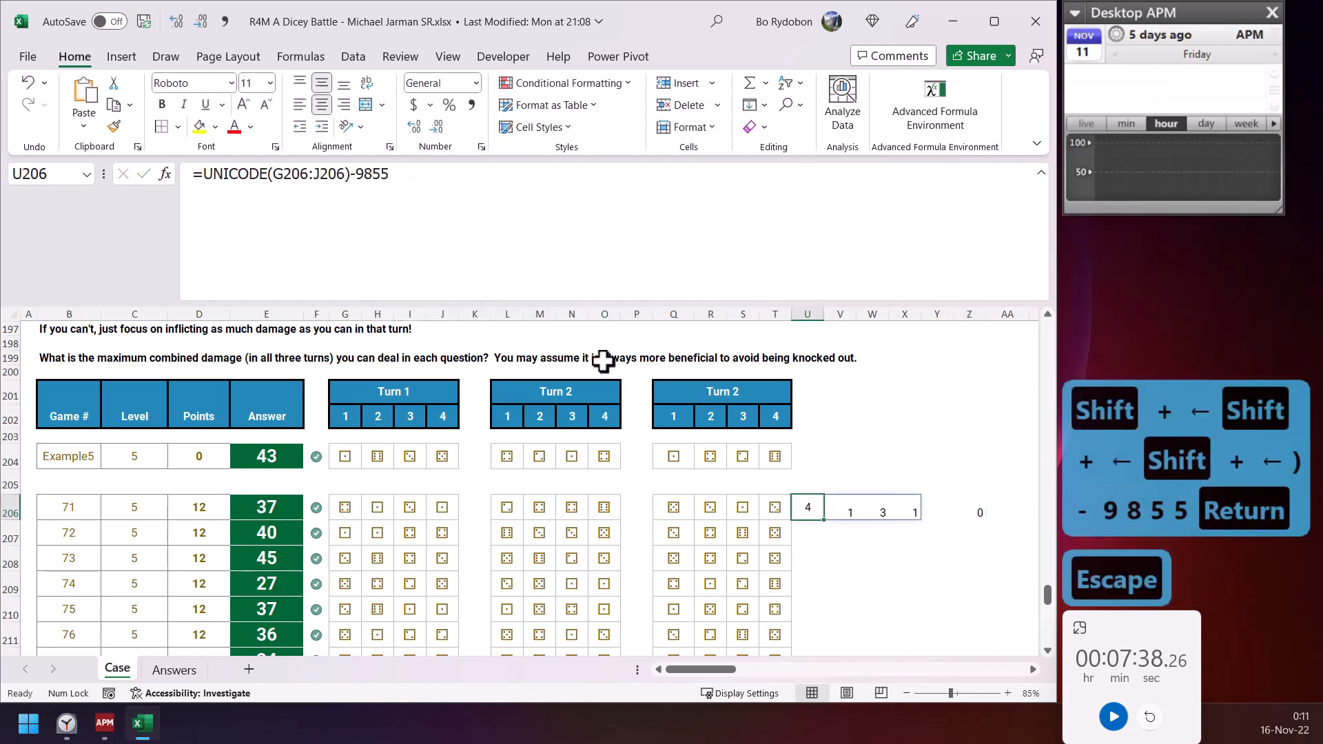
- Wrap U206's formula in SORT with order -1 and by-column 1 to sort the dice in descending order
{"action": "left_click", "coordinate": [206, 173]}
{"action": "type", "text": "sort"}
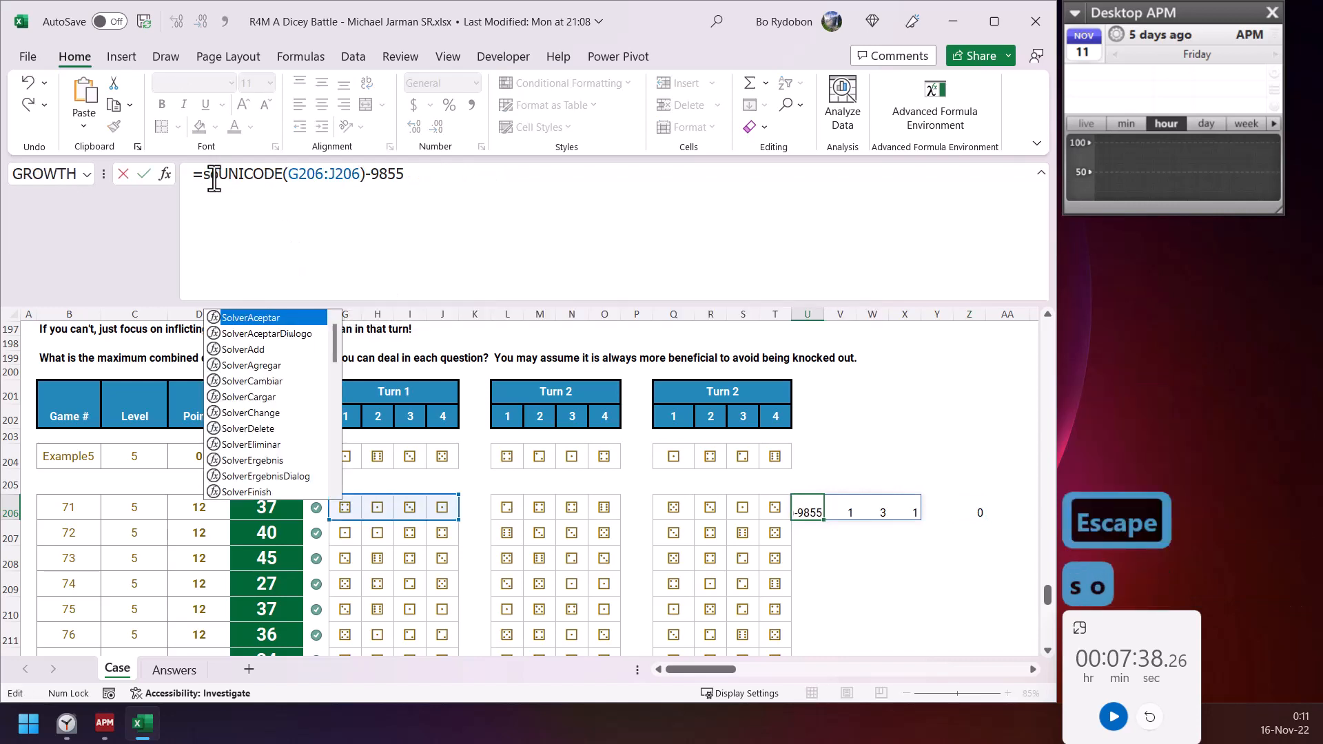
{"action": "key", "text": "Tab"}
{"action": "key", "text": "Down"}
{"action": "type", "text": ",,-"}
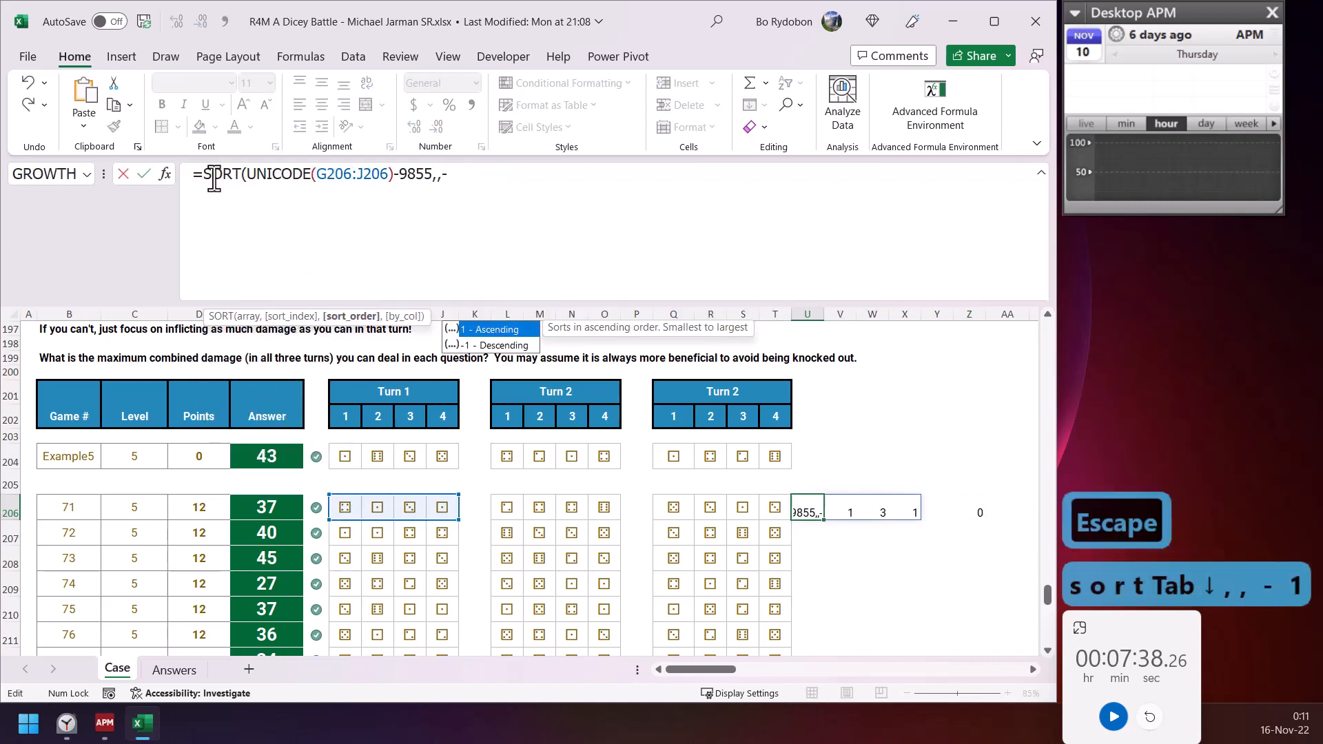
{"action": "type", "text": "1,1)"}
{"action": "key", "text": "Return"}
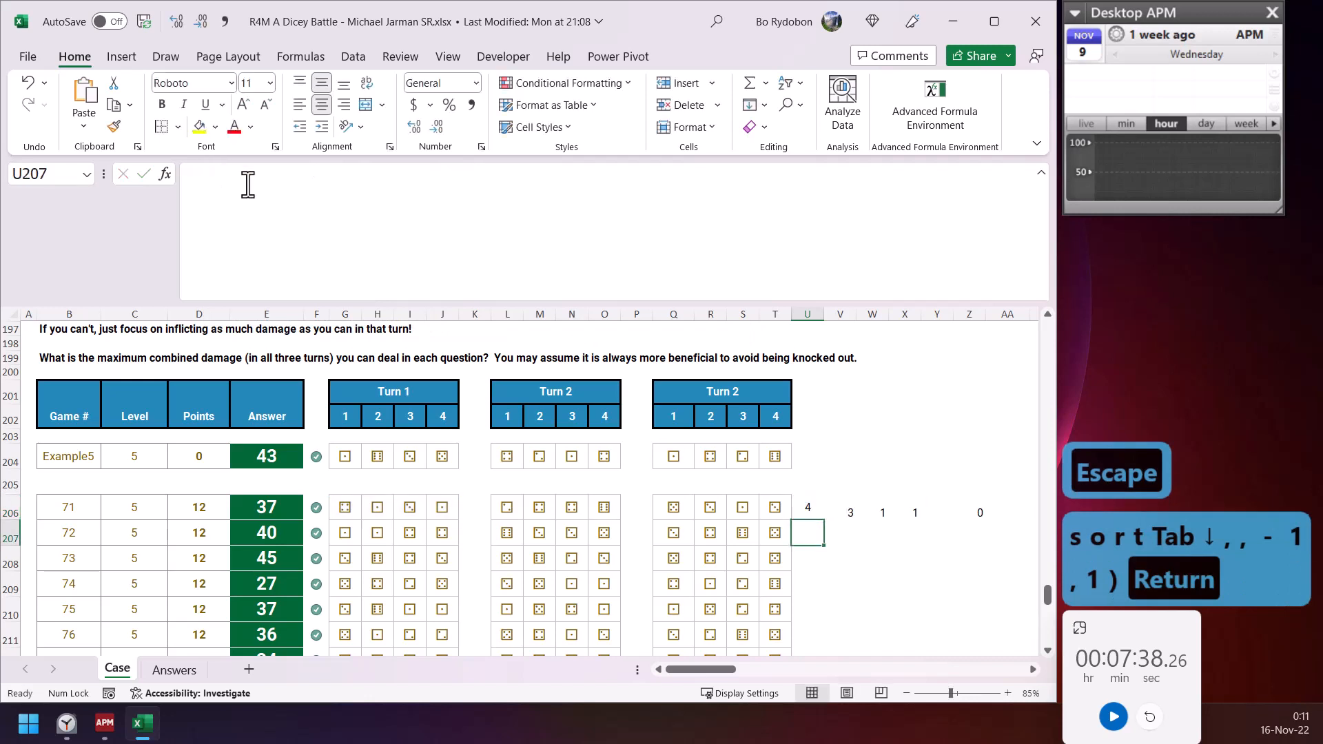
- Replace s with the spilled range U206# in Z206's XMATCH formula
{"action": "key", "text": "Up"}
{"action": "left_click", "coordinate": [965, 513]}
{"action": "left_click", "coordinate": [405, 193]}
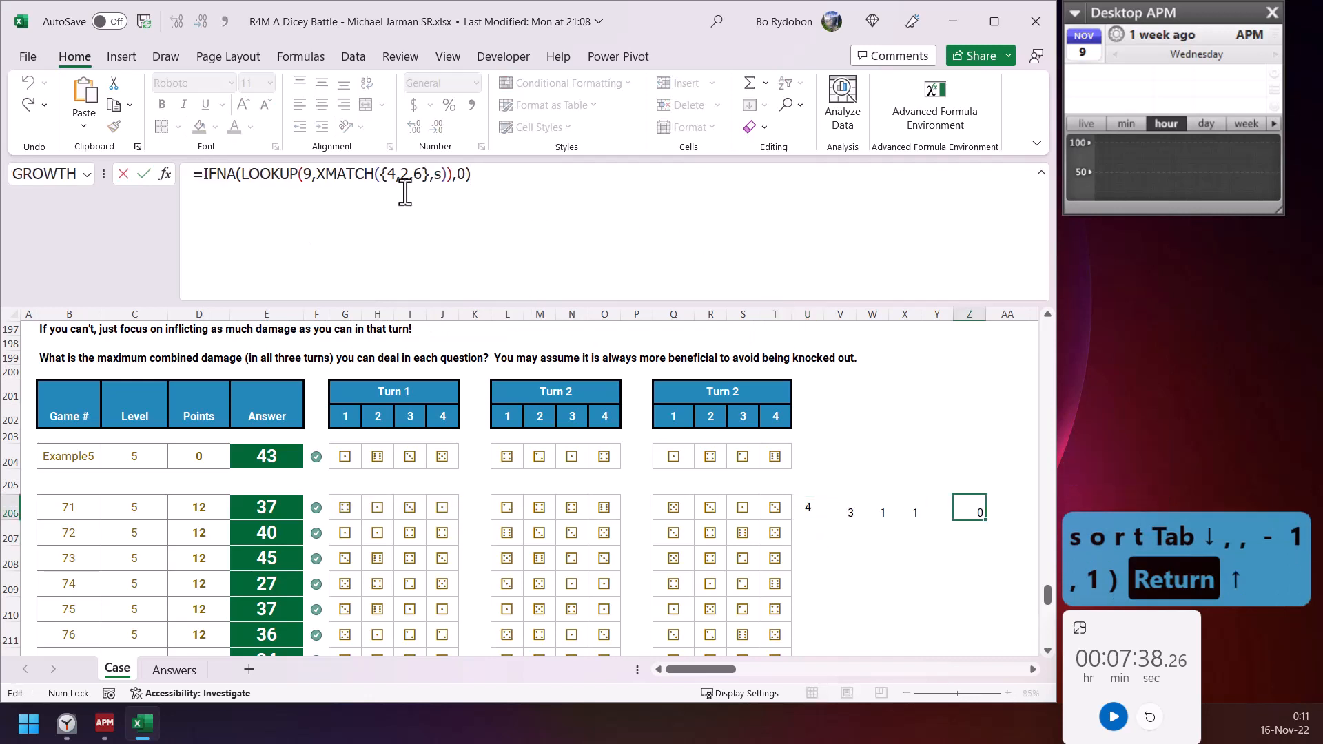
{"action": "double_click", "coordinate": [431, 184]}
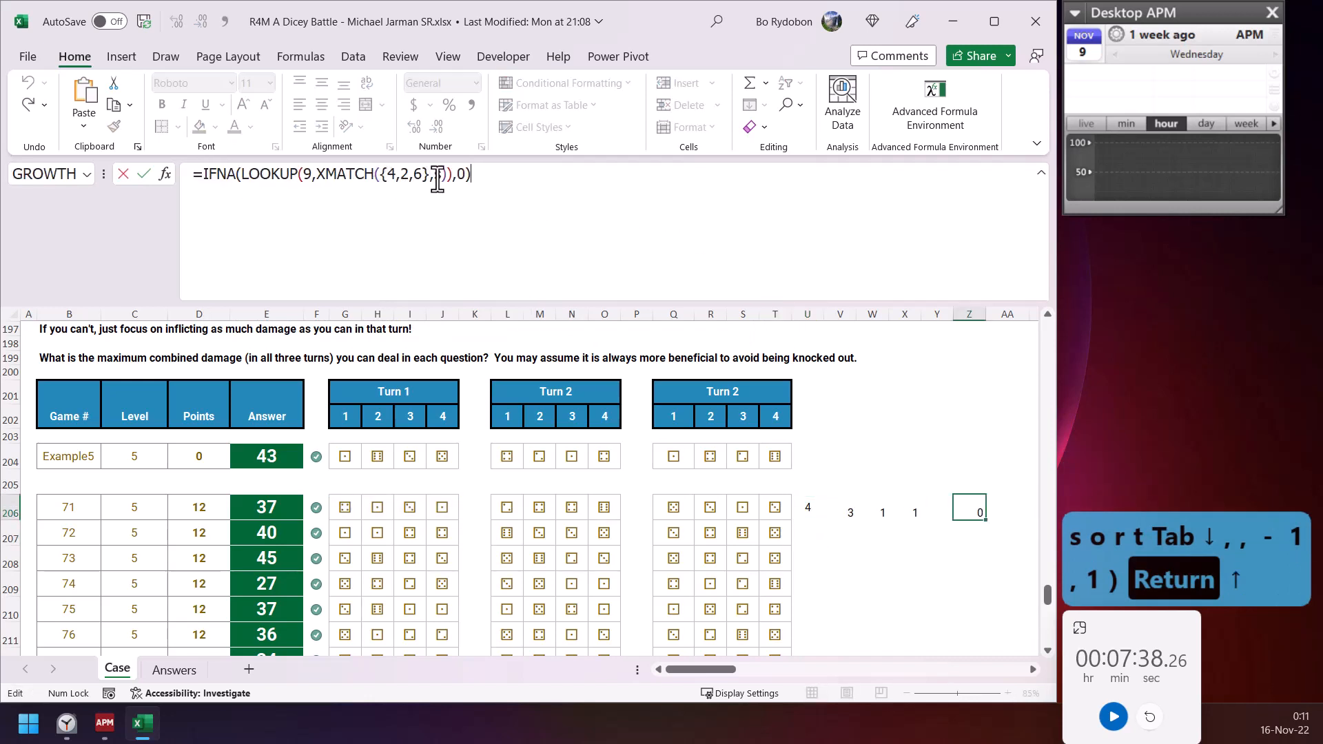
{"action": "left_click", "coordinate": [808, 510]}
{"action": "type", "text": "#"}
{"action": "key", "text": "Return"}
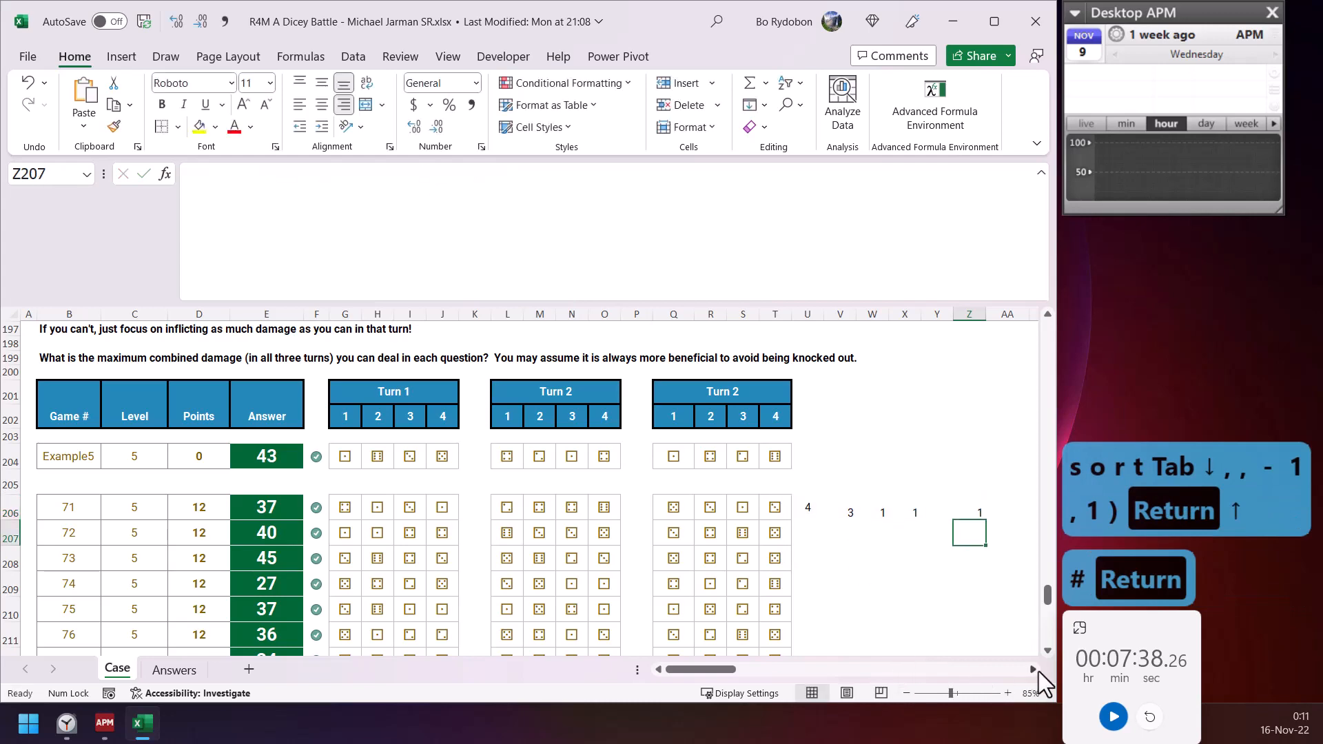
- Examine the shock rules alongside the sorted dice in U206 and the {4,2,6} lookup values in Z206's XMATCH formula
{"action": "scroll", "coordinate": [932, 629], "scroll_direction": "right", "scroll_amount": 4}
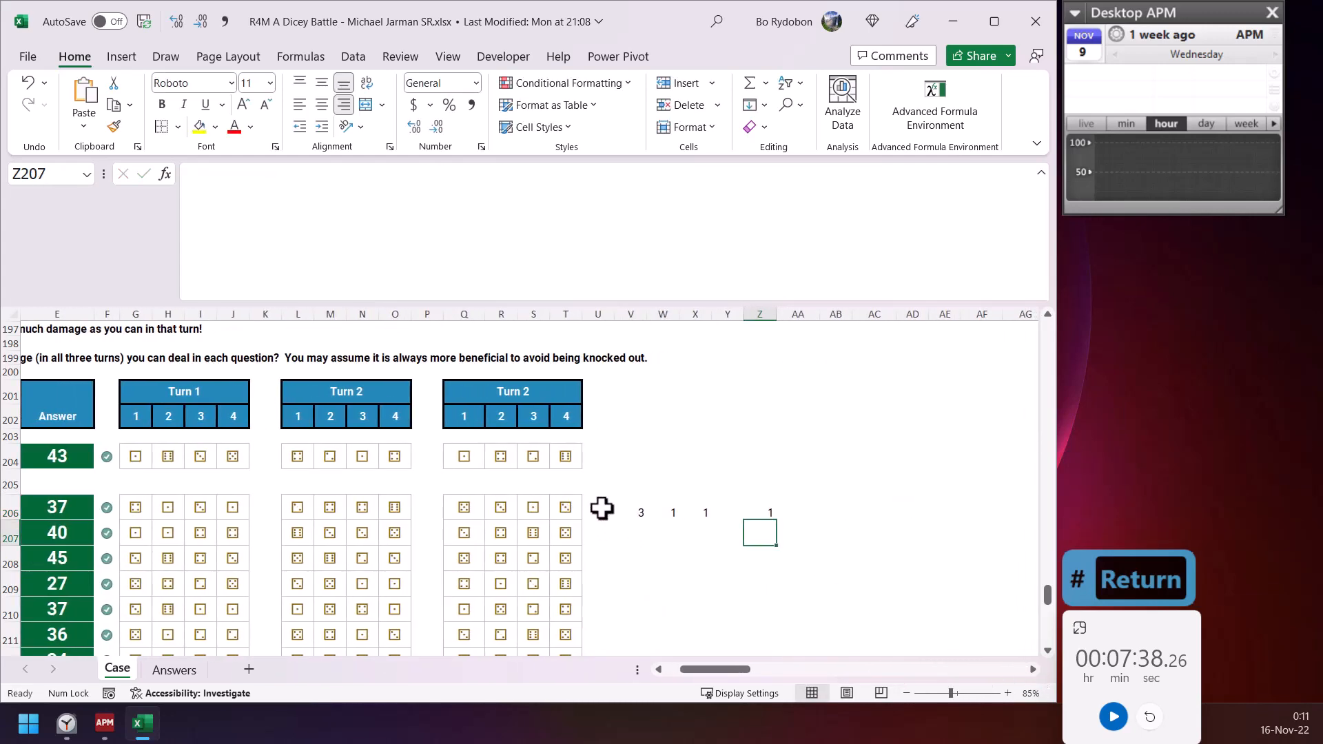
{"action": "left_click", "coordinate": [602, 508]}
{"action": "left_click_drag", "start_coordinate": [696, 669], "coordinate": [665, 670]}
{"action": "scroll", "coordinate": [313, 513], "scroll_direction": "up", "scroll_amount": 2}
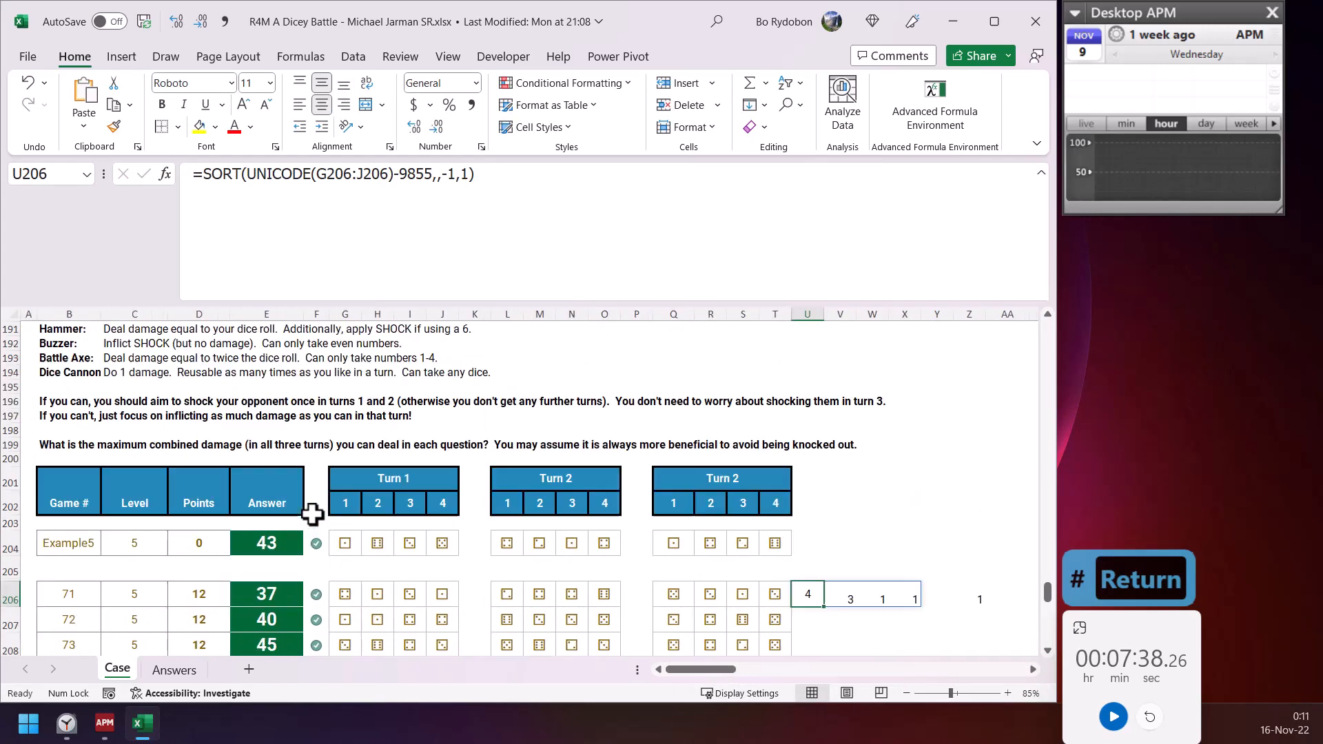
{"action": "scroll", "coordinate": [313, 513], "scroll_direction": "up", "scroll_amount": 1}
{"action": "scroll", "coordinate": [312, 513], "scroll_direction": "down", "scroll_amount": 1}
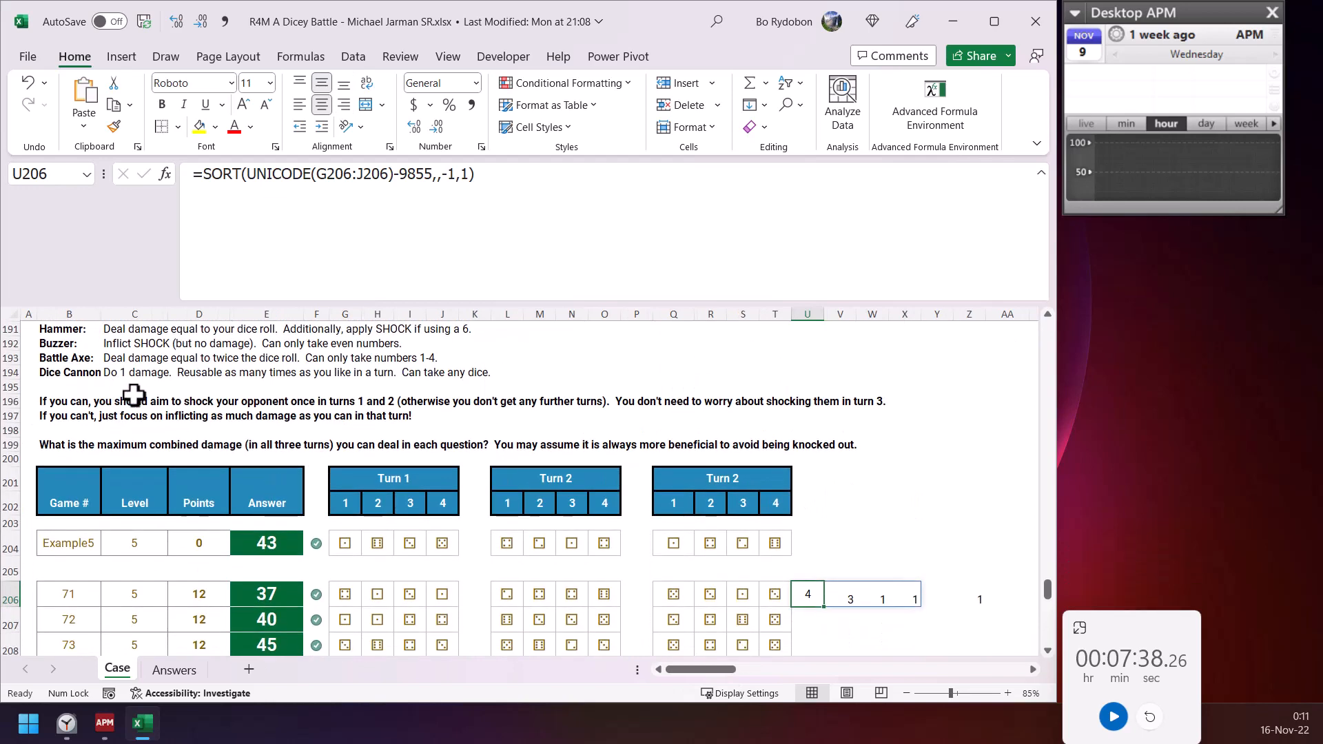
{"action": "scroll", "coordinate": [133, 394], "scroll_direction": "up", "scroll_amount": 1}
{"action": "left_click_drag", "start_coordinate": [713, 675], "coordinate": [729, 675]}
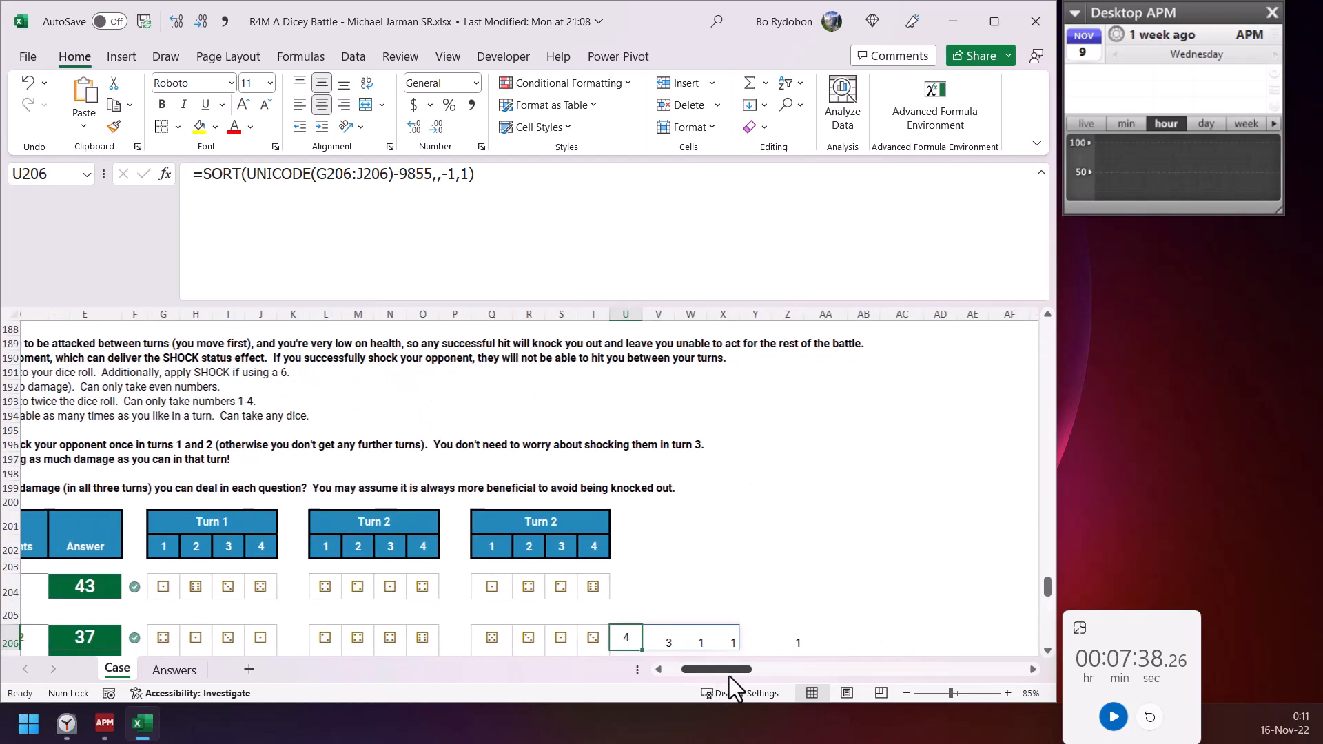
{"action": "scroll", "coordinate": [650, 643], "scroll_direction": "down", "scroll_amount": 1}
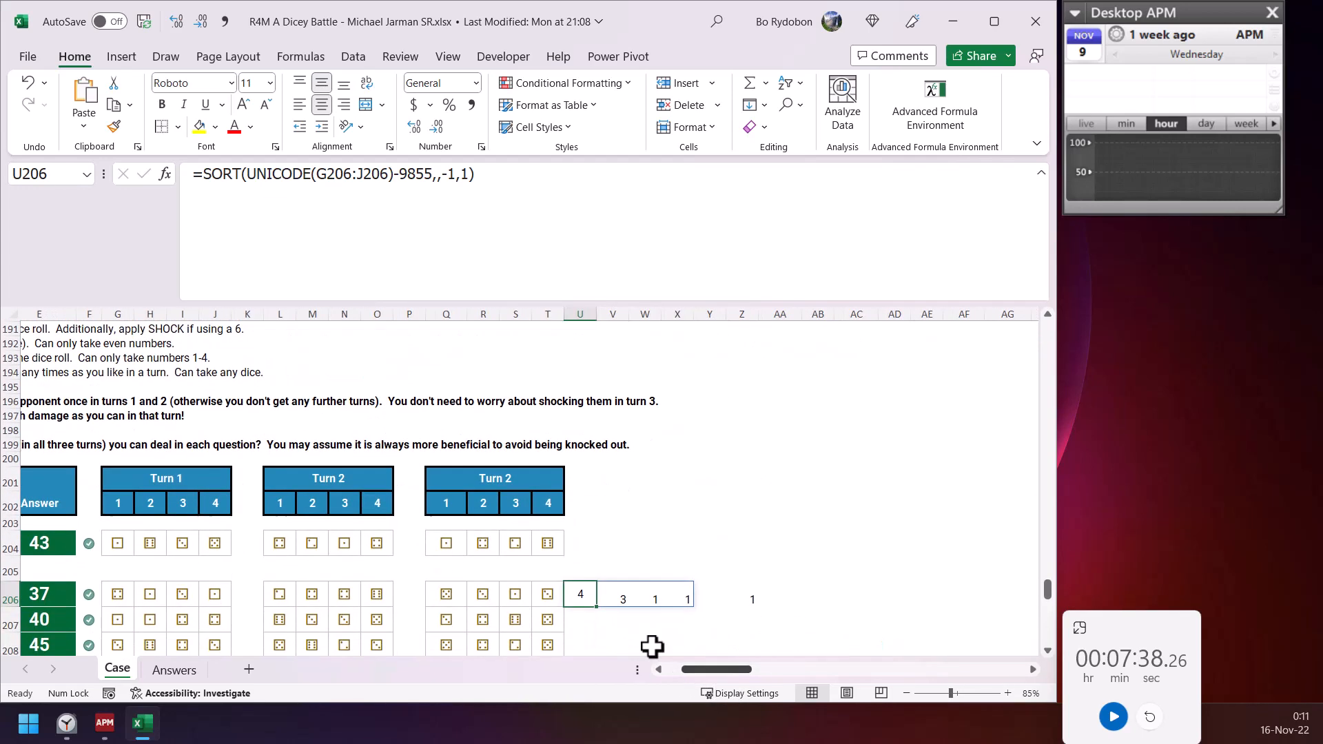
{"action": "left_click", "coordinate": [746, 599]}
{"action": "left_click", "coordinate": [377, 177]}
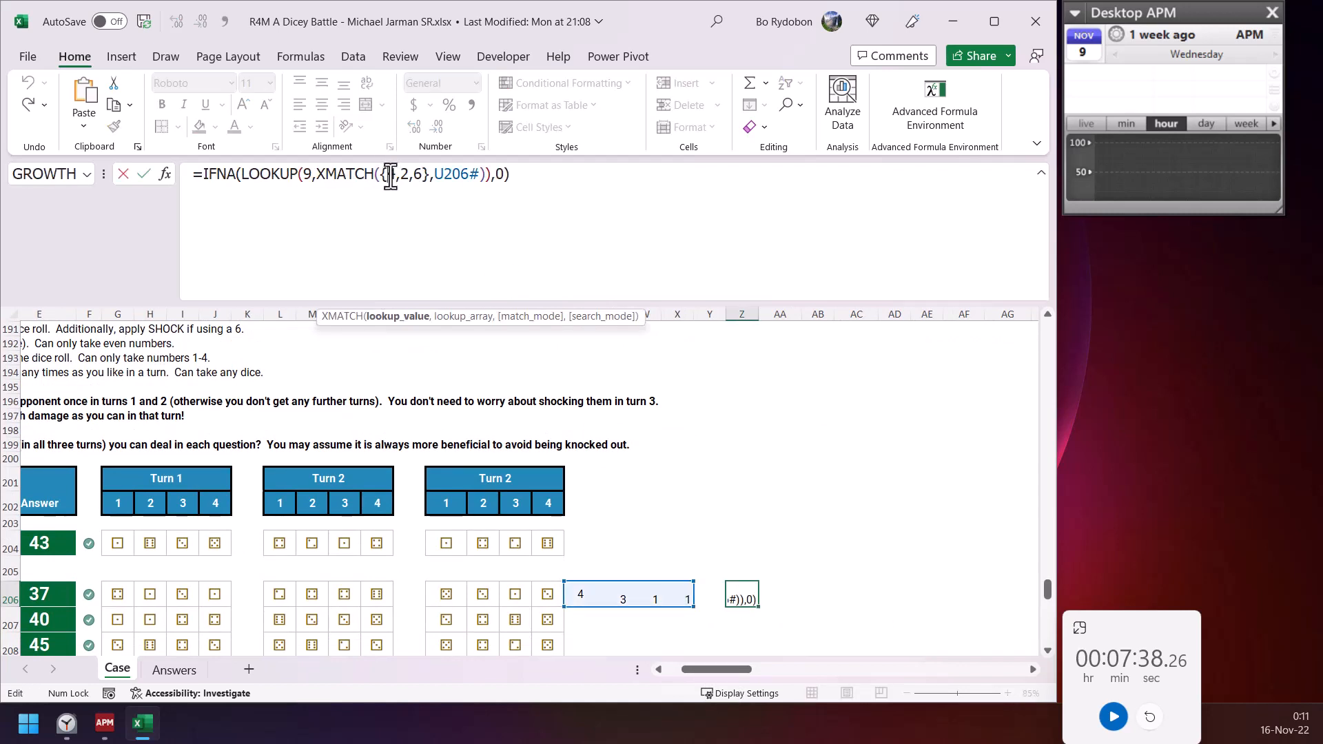
{"action": "left_click", "coordinate": [389, 177]}
{"action": "left_click_drag", "start_coordinate": [387, 177], "coordinate": [412, 180]}
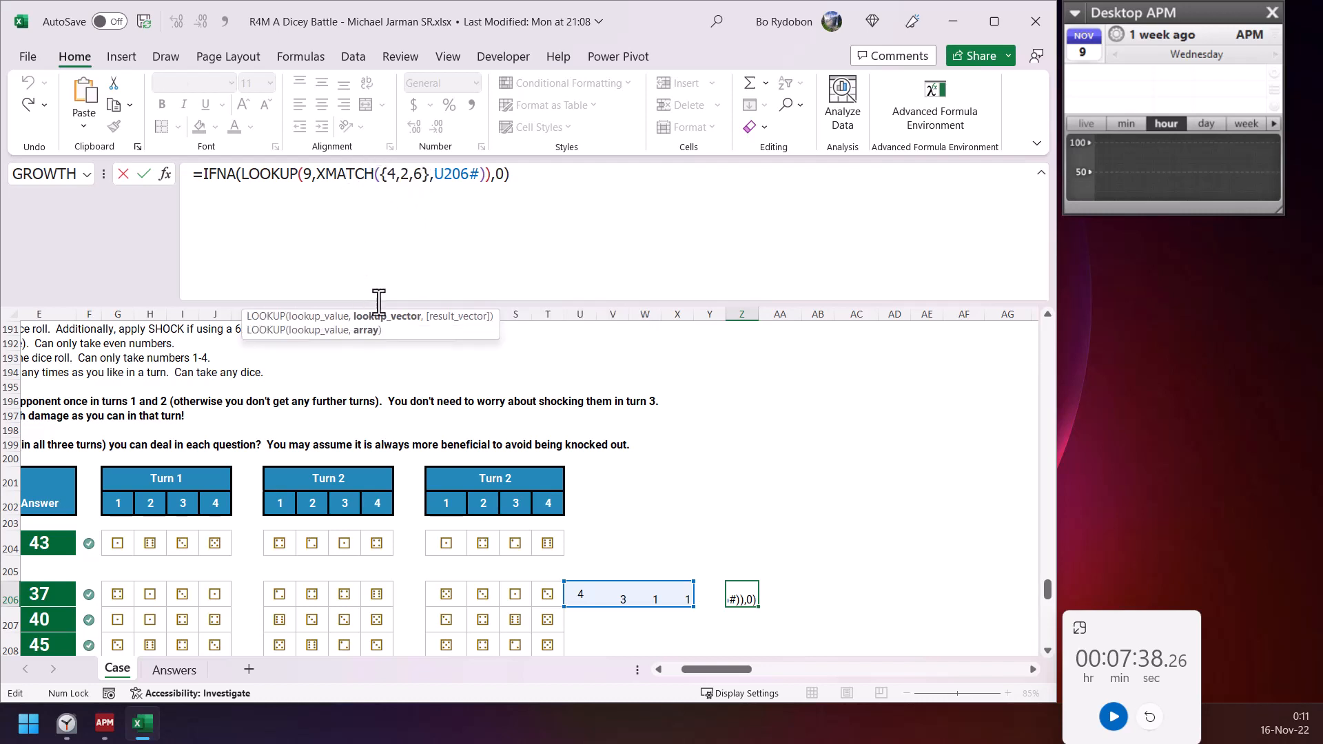
{"action": "key", "text": "Escape"}
- Fill the formulas in U206:Z206 down the remaining Level 5 game rows
{"action": "scroll", "coordinate": [571, 497], "scroll_direction": "down", "scroll_amount": 2}
{"action": "left_click_drag", "start_coordinate": [577, 505], "coordinate": [735, 514]}
{"action": "scroll", "coordinate": [744, 443], "scroll_direction": "down", "scroll_amount": 3}
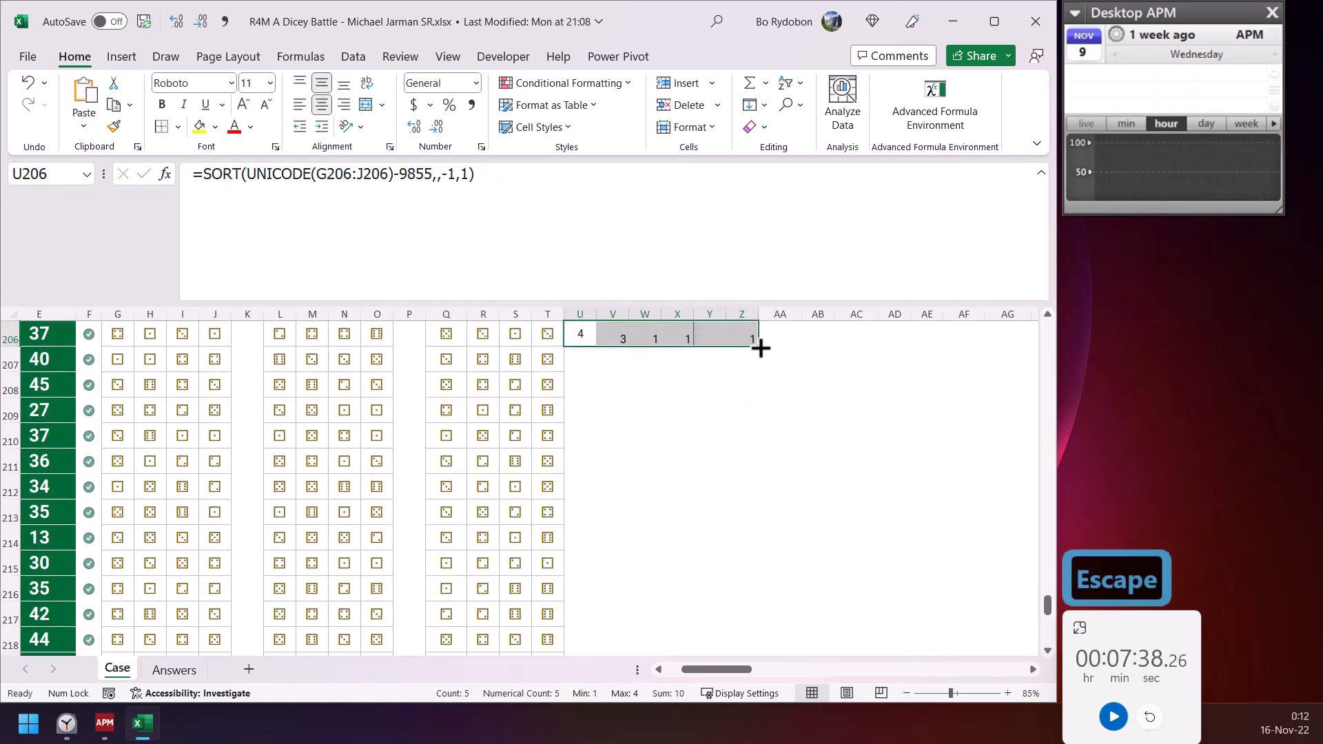
{"action": "left_click_drag", "start_coordinate": [760, 348], "coordinate": [754, 669]}
{"action": "scroll", "coordinate": [729, 535], "scroll_direction": "up", "scroll_amount": 6}
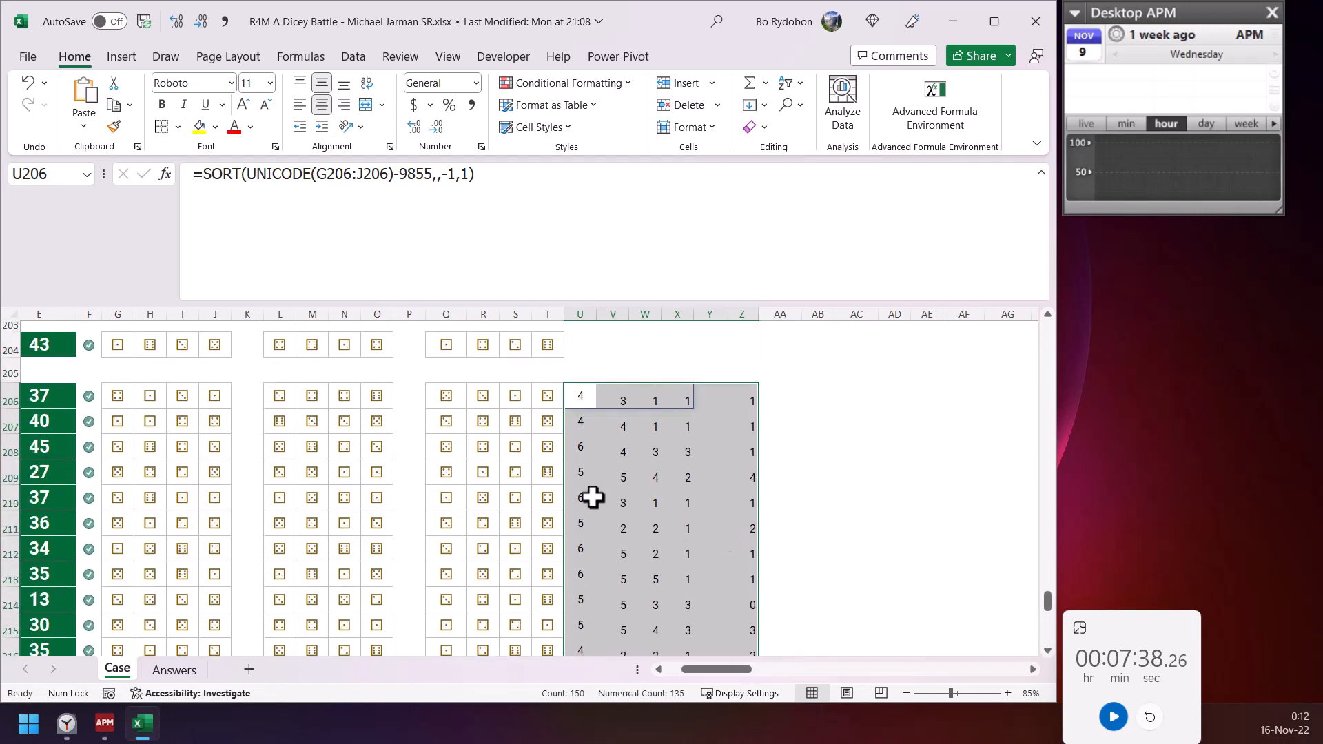
- Compare the sorted dice in rows 208 and 209 with the lookup result in column Z
{"action": "left_click", "coordinate": [575, 449]}
{"action": "left_click", "coordinate": [580, 477]}
{"action": "left_click", "coordinate": [651, 481]}
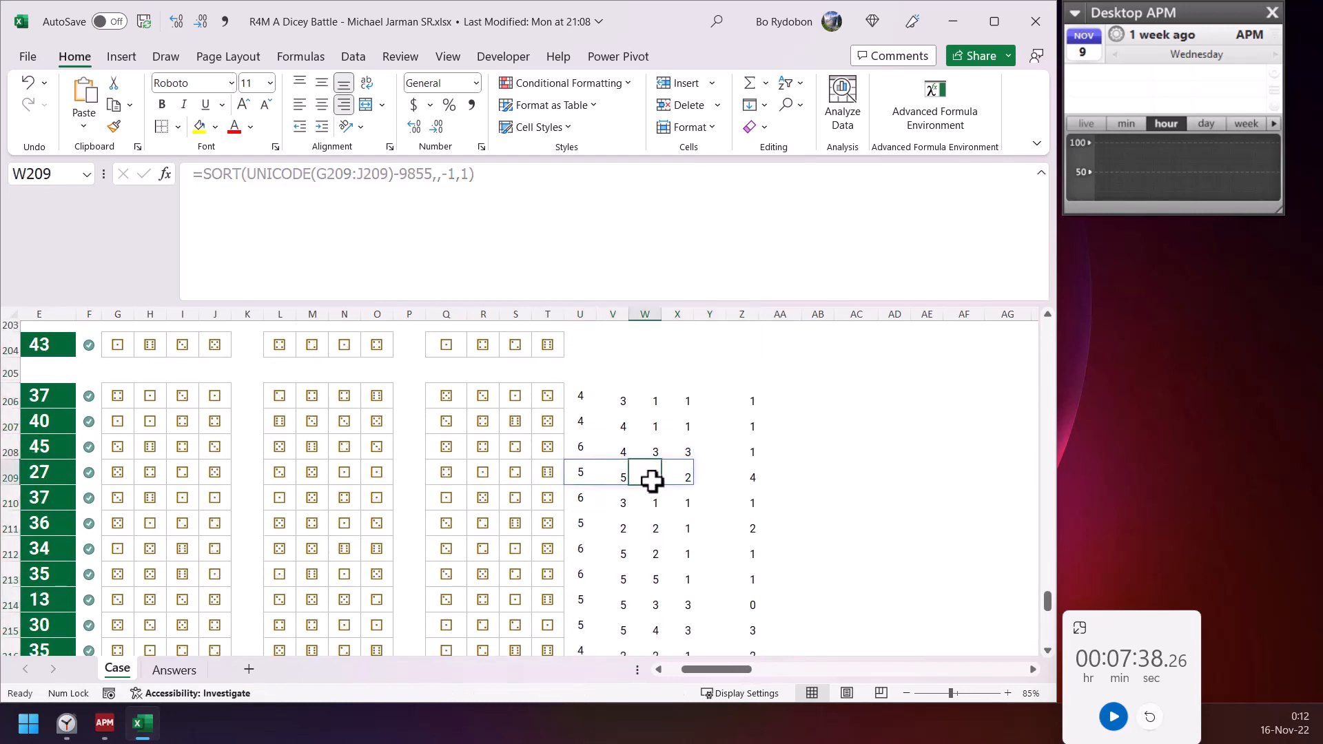
{"action": "left_click", "coordinate": [685, 478]}
{"action": "left_click", "coordinate": [584, 448]}
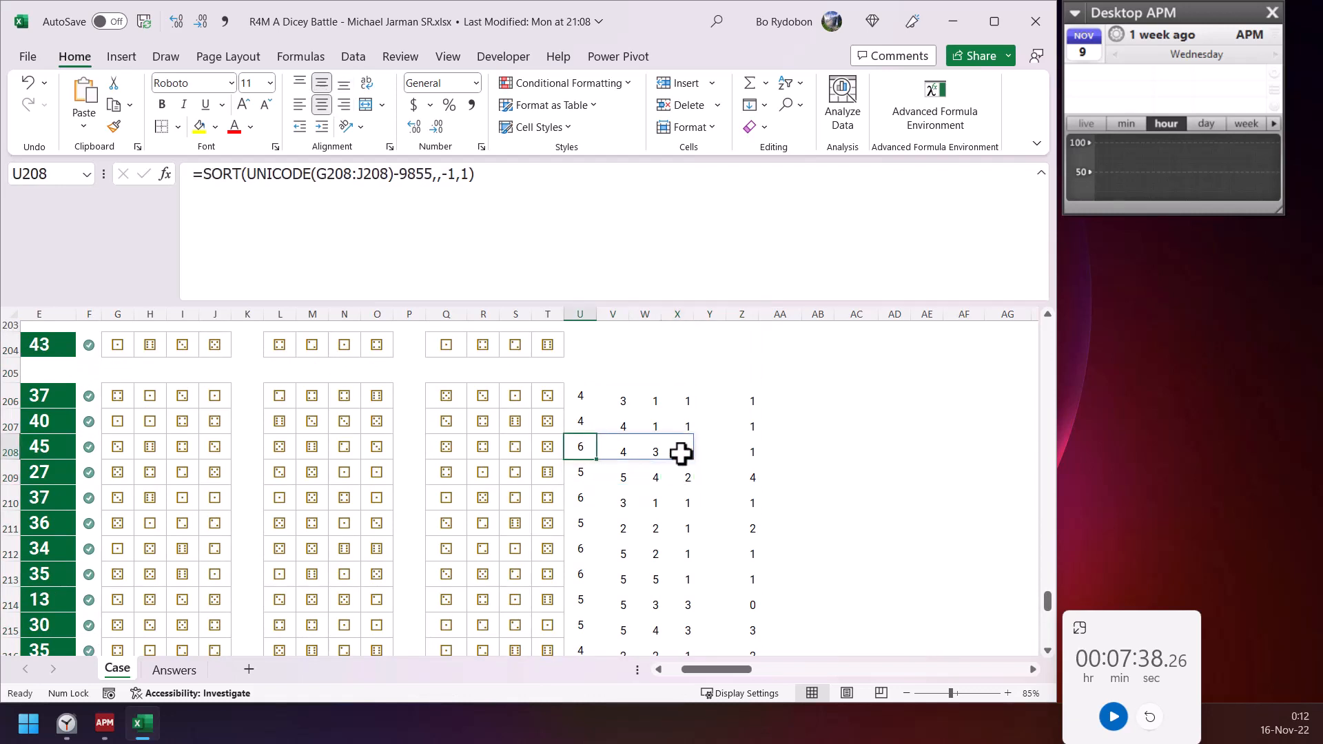
{"action": "left_click", "coordinate": [747, 454]}
- Copy XMATCH({4,2,6},U209#) out of Z209's formula and enter it as a separate formula in AA209
{"action": "left_click", "coordinate": [749, 470]}
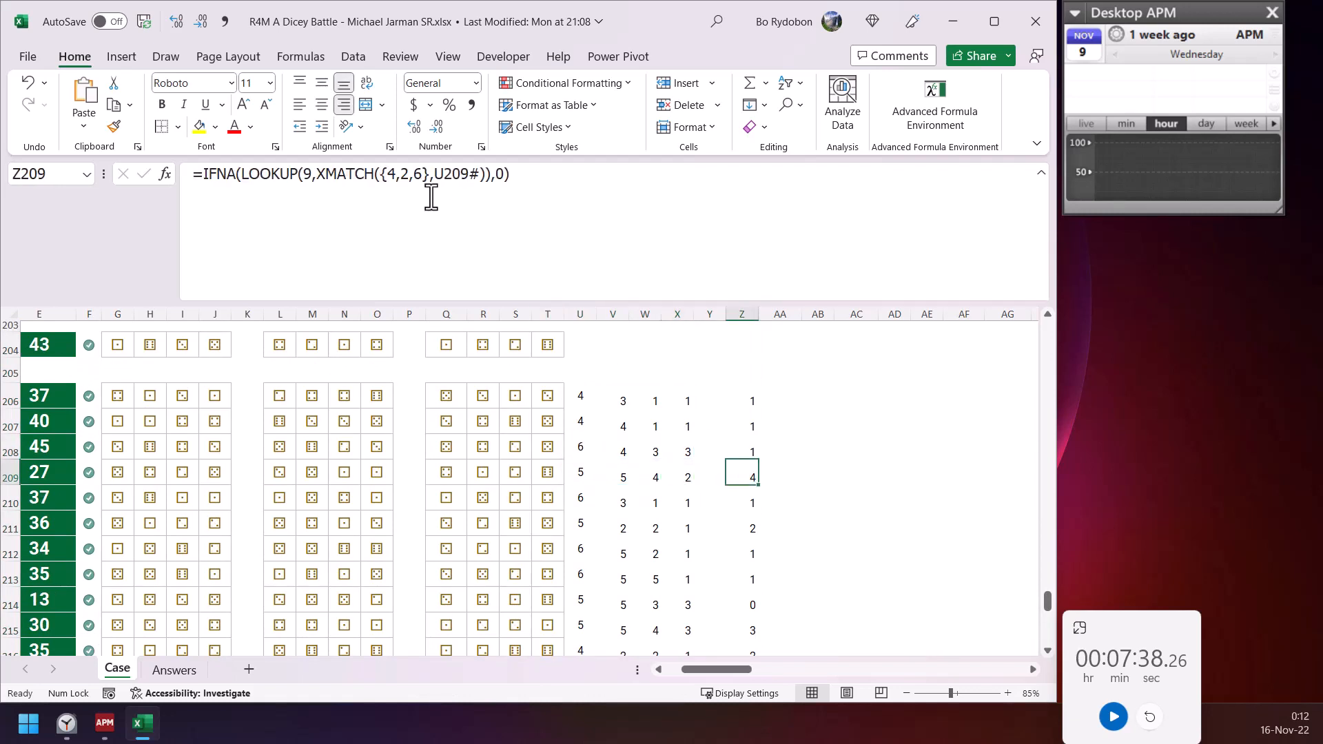
{"action": "left_click", "coordinate": [347, 177]}
{"action": "left_click", "coordinate": [372, 330]}
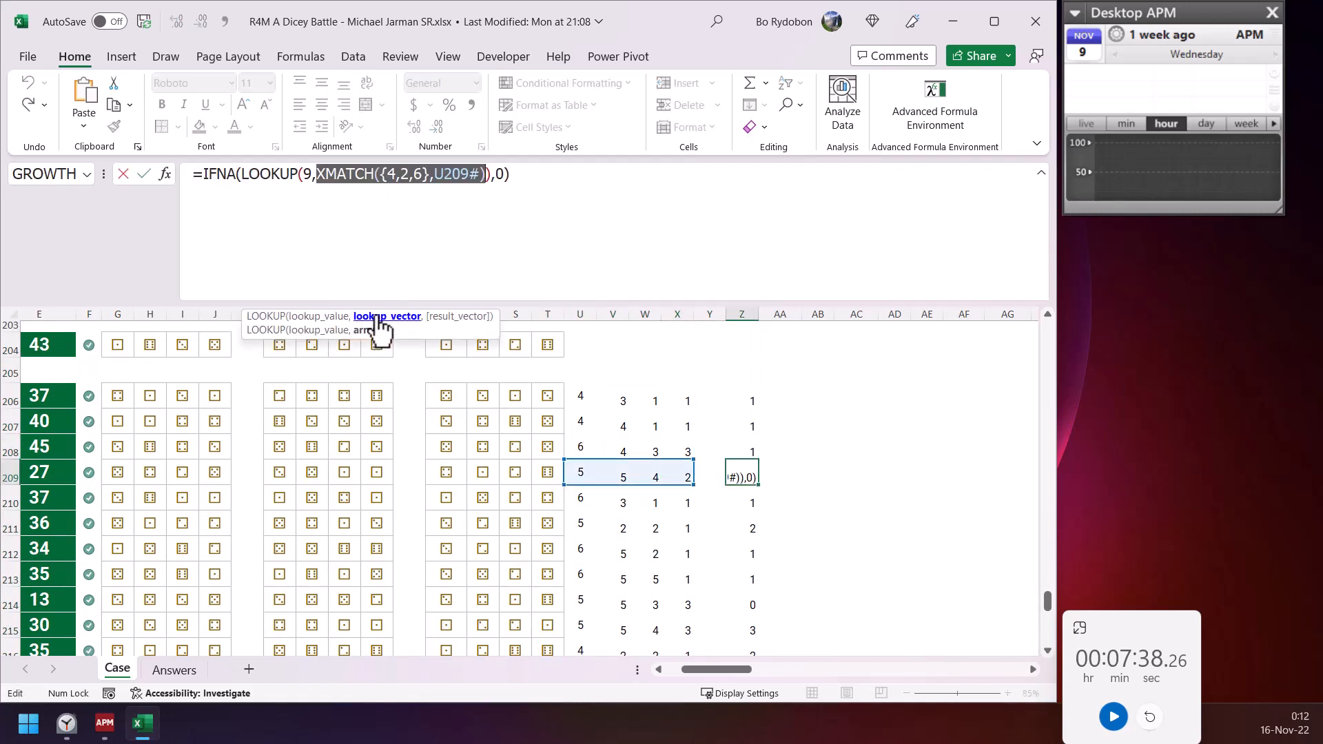
{"action": "key", "text": "ctrl+c"}
{"action": "key", "text": "Escape"}
{"action": "left_click", "coordinate": [785, 475]}
{"action": "left_click", "coordinate": [636, 223]}
{"action": "type", "text": "="}
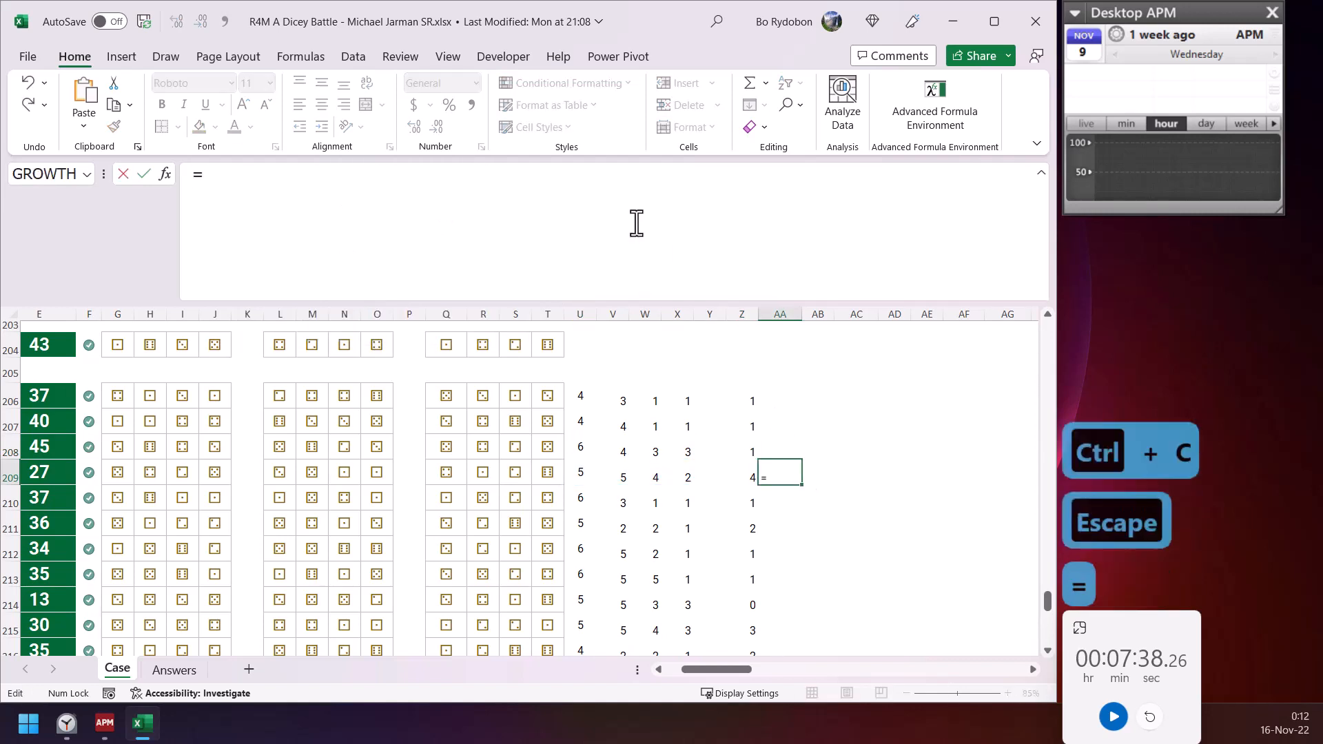
{"action": "key", "text": "ctrl+v"}
{"action": "key", "text": "Return"}
{"action": "key", "text": "Up"}
{"action": "left_click", "coordinate": [455, 181]}
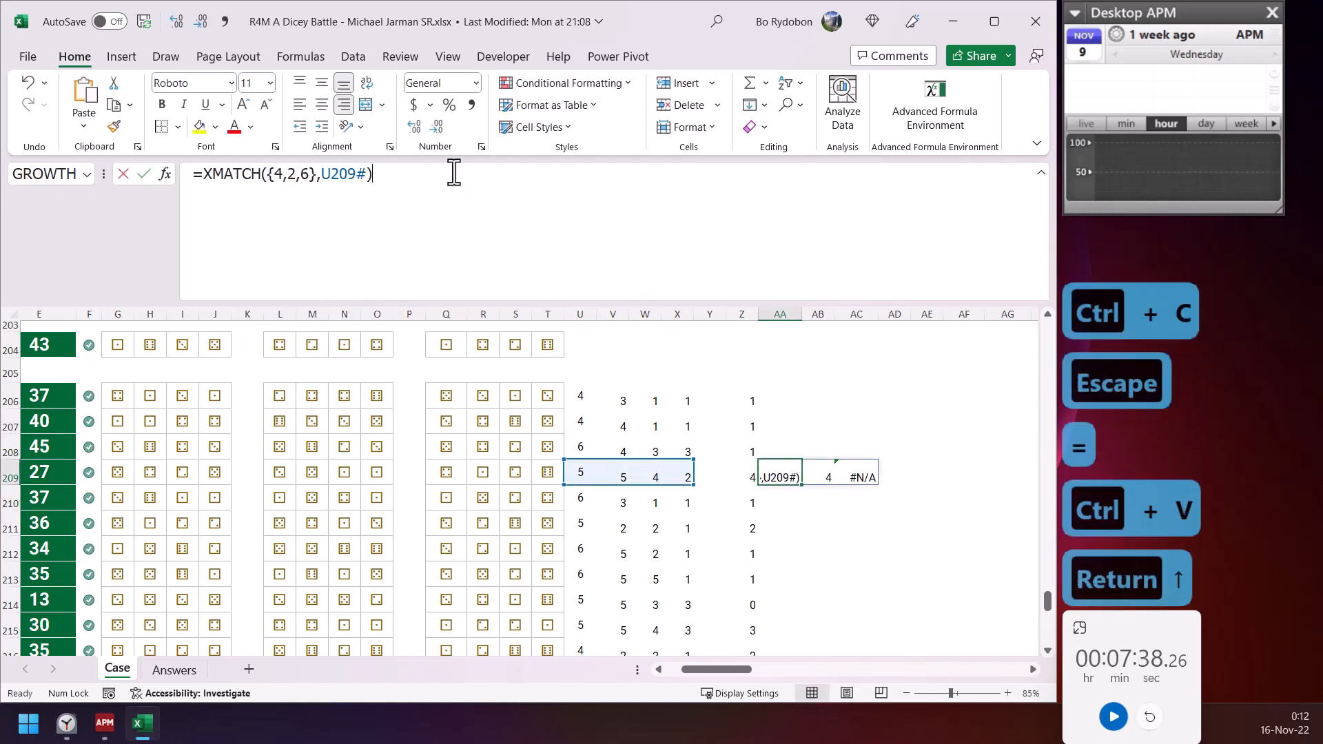
{"action": "key", "text": "Escape"}
- Fill AA209's XMATCH formula up into AA208
{"action": "left_click", "coordinate": [804, 486]}
{"action": "left_click_drag", "start_coordinate": [804, 486], "coordinate": [797, 443]}
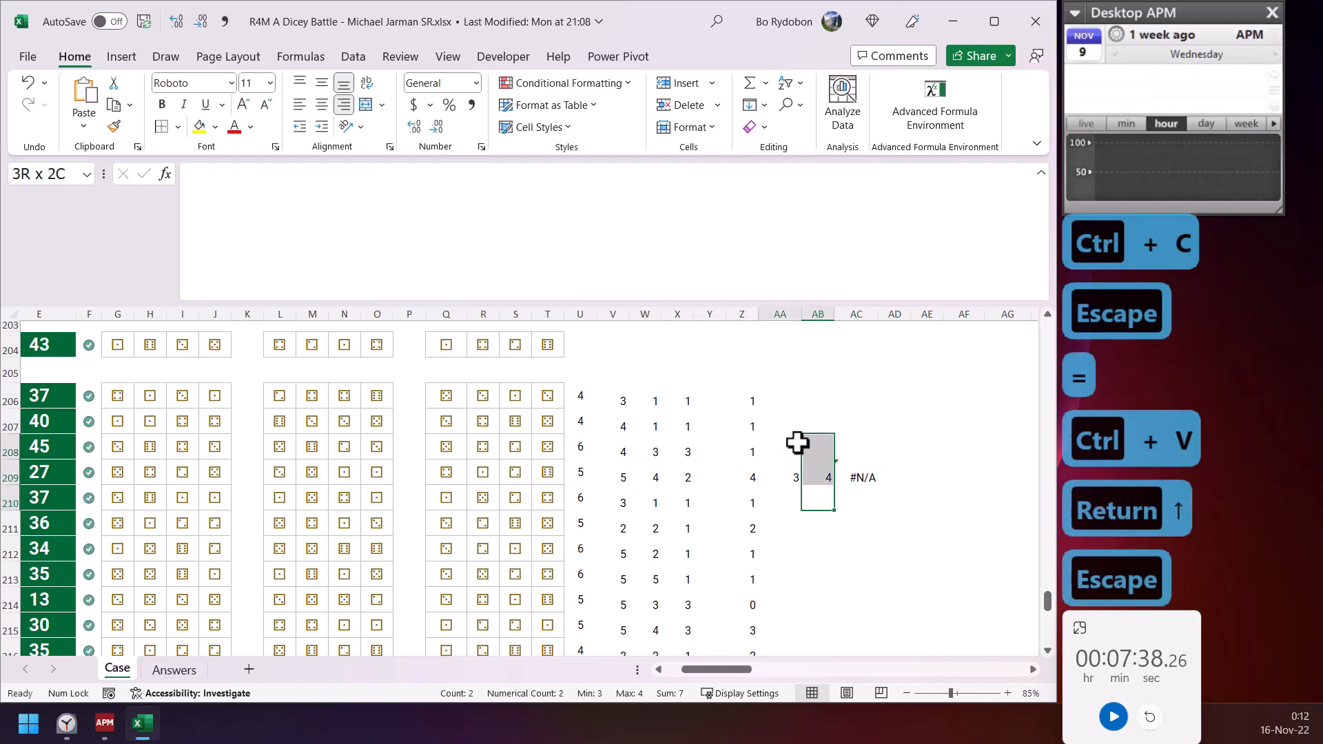
{"action": "left_click", "coordinate": [784, 482]}
{"action": "left_click_drag", "start_coordinate": [804, 488], "coordinate": [788, 443]}
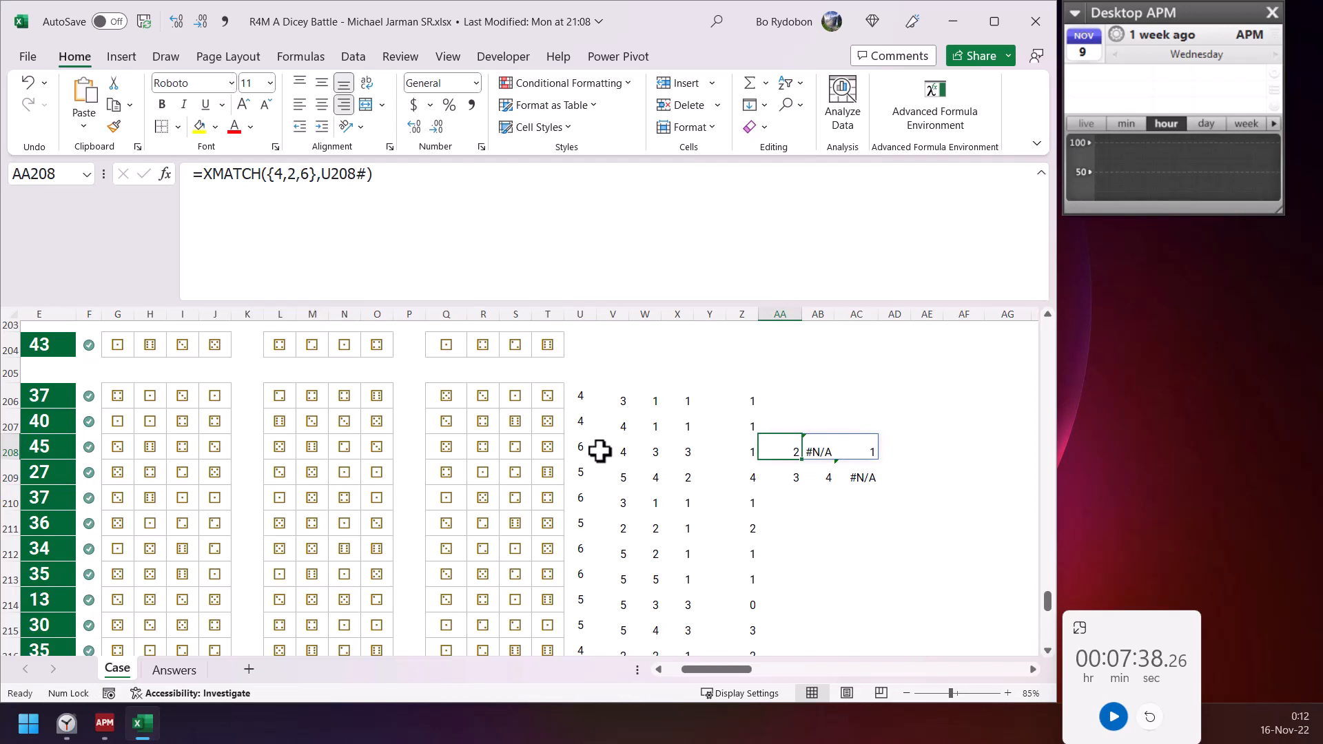
- Examine the order of 4, 2 and 6 in AA208's XMATCH and compare its matches with row 208's sorted dice
{"action": "double_click", "coordinate": [304, 175]}
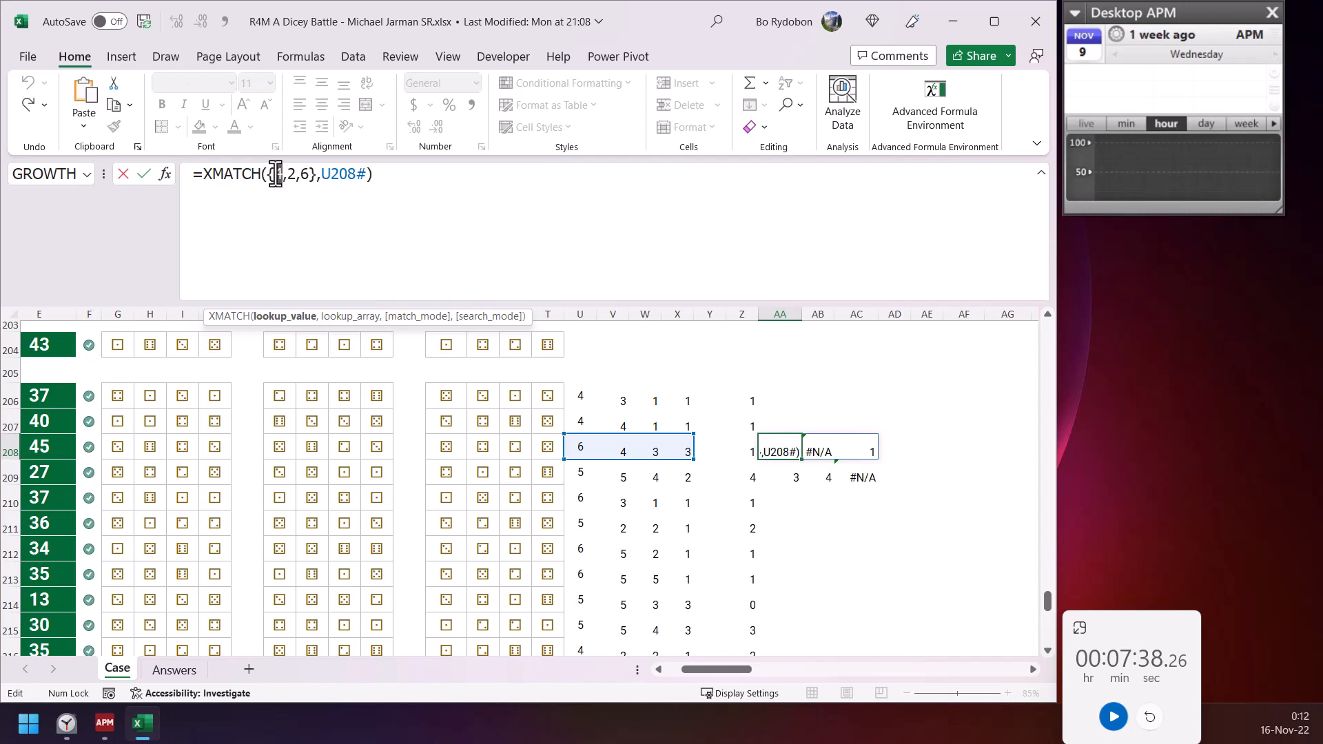
{"action": "key", "text": "Escape"}
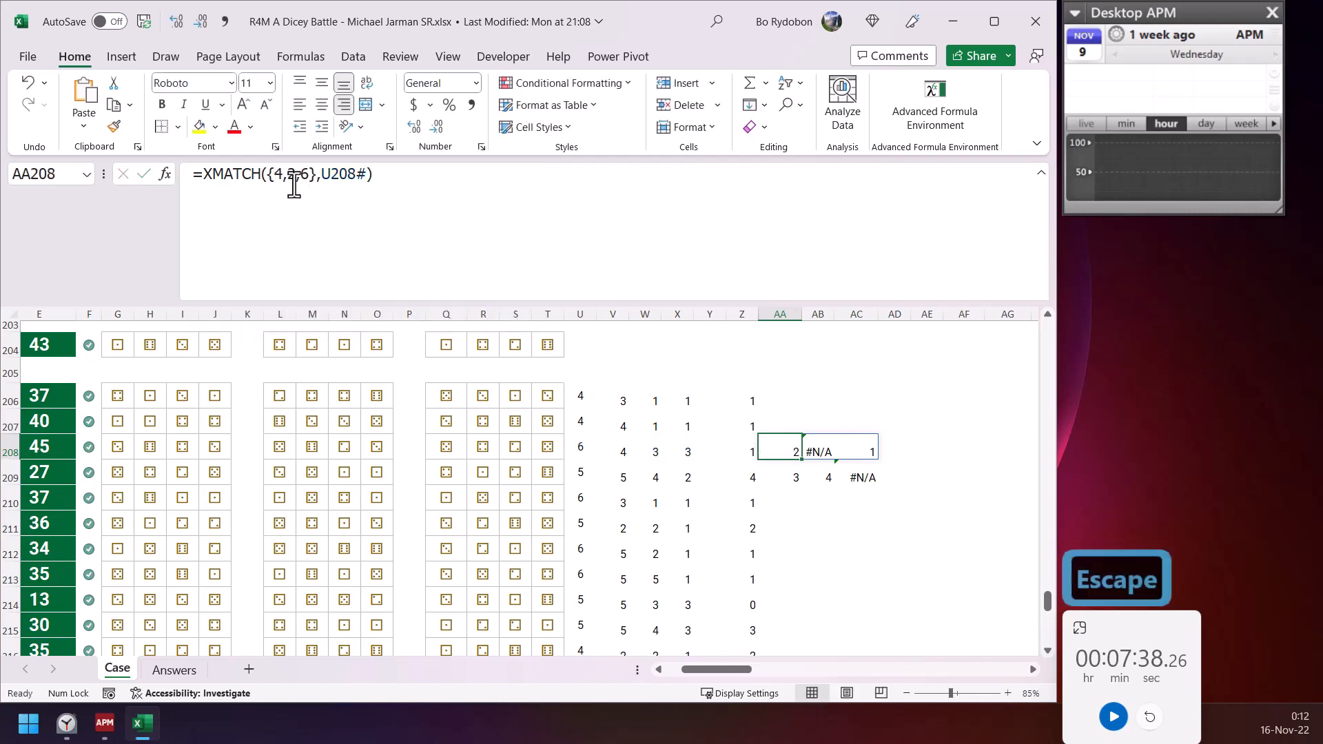
{"action": "left_click_drag", "start_coordinate": [294, 185], "coordinate": [278, 180]}
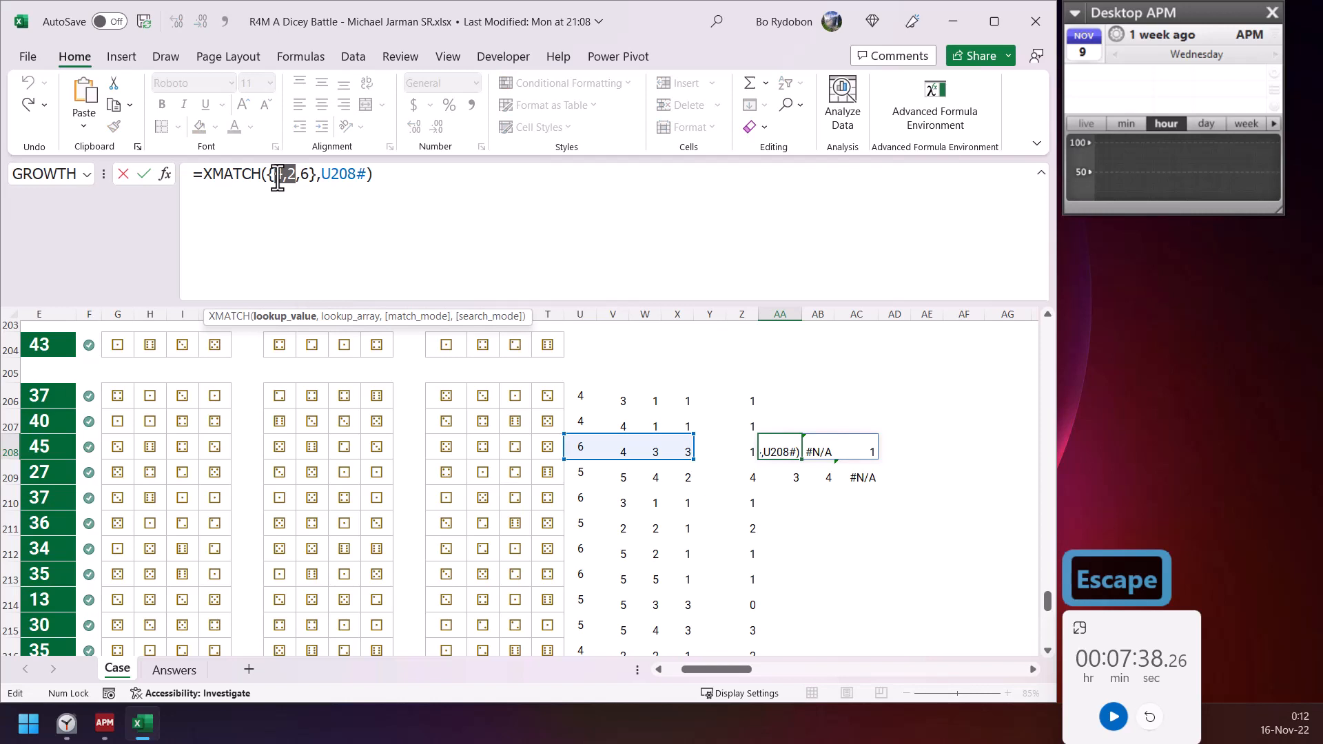
{"action": "left_click", "coordinate": [309, 174]}
{"action": "left_click_drag", "start_coordinate": [296, 181], "coordinate": [280, 177]}
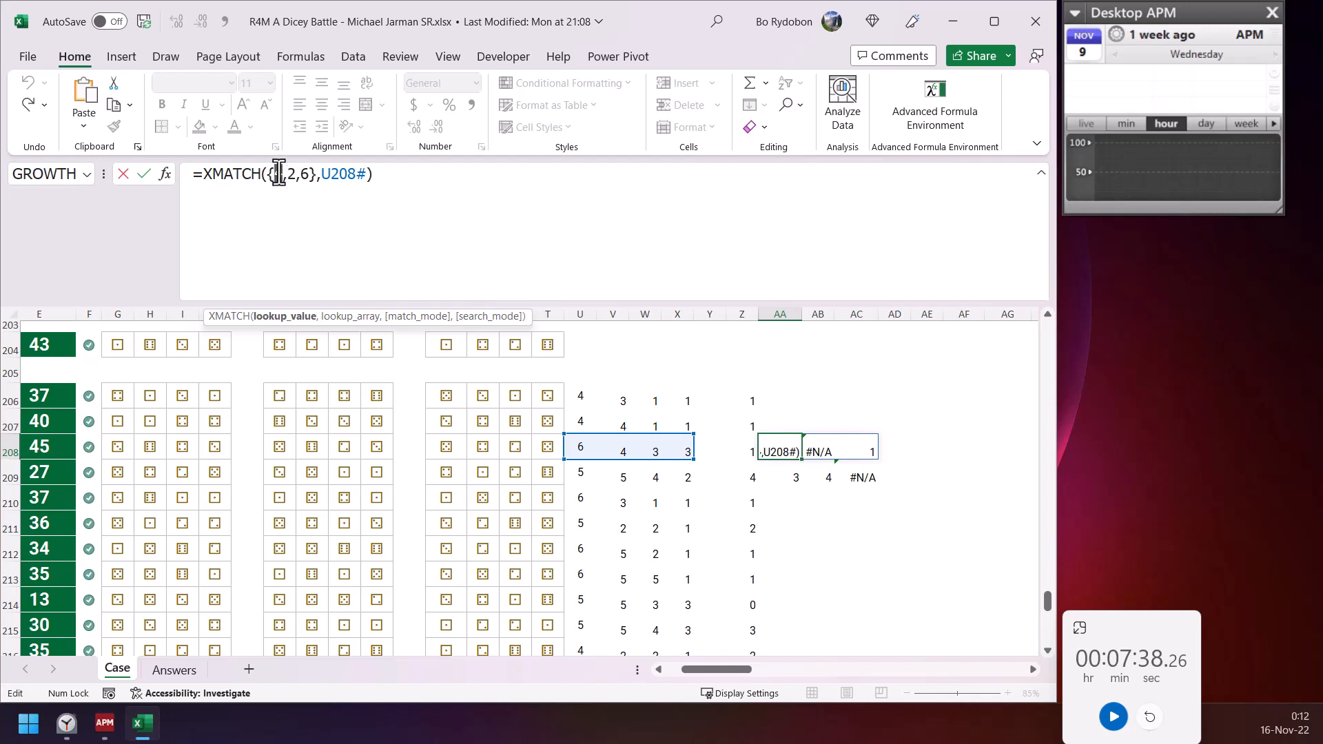
{"action": "left_click", "coordinate": [638, 428]}
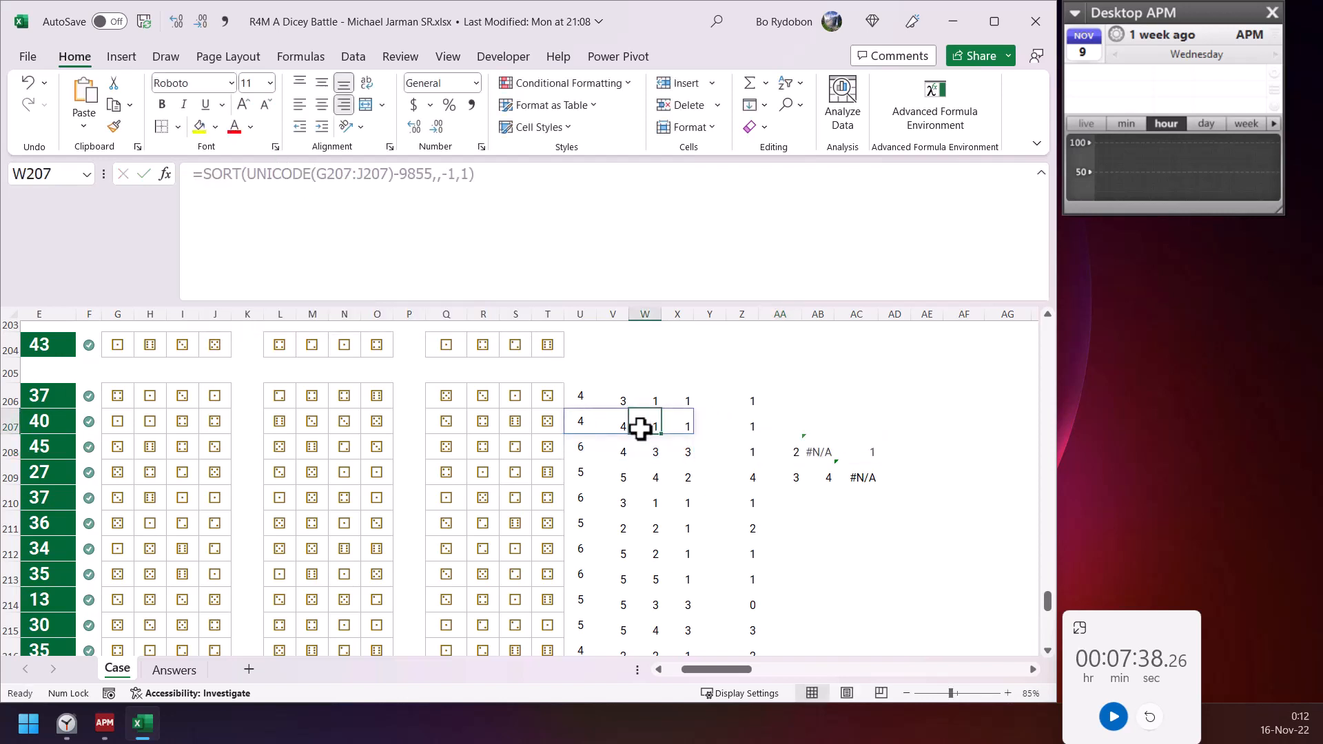
{"action": "left_click", "coordinate": [773, 451]}
{"action": "left_click", "coordinate": [308, 175]}
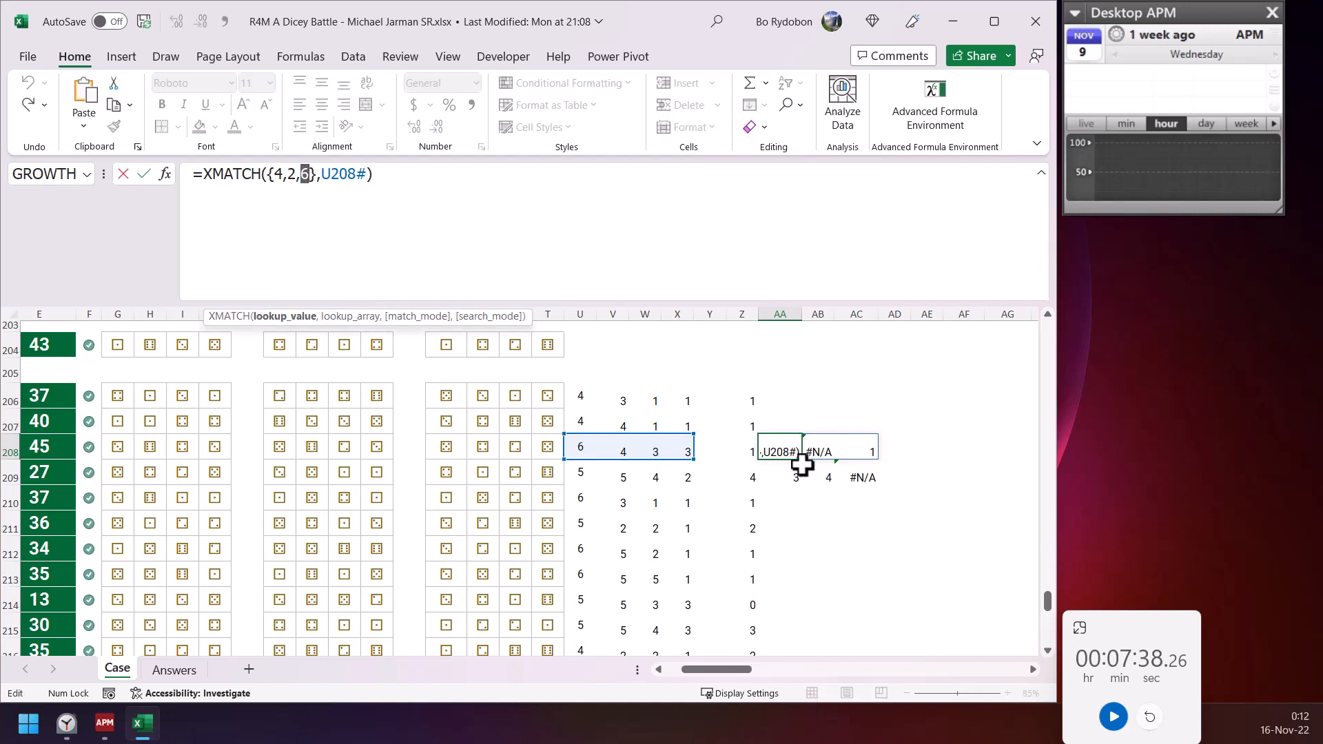
{"action": "key", "text": "Escape"}
{"action": "left_click", "coordinate": [870, 449]}
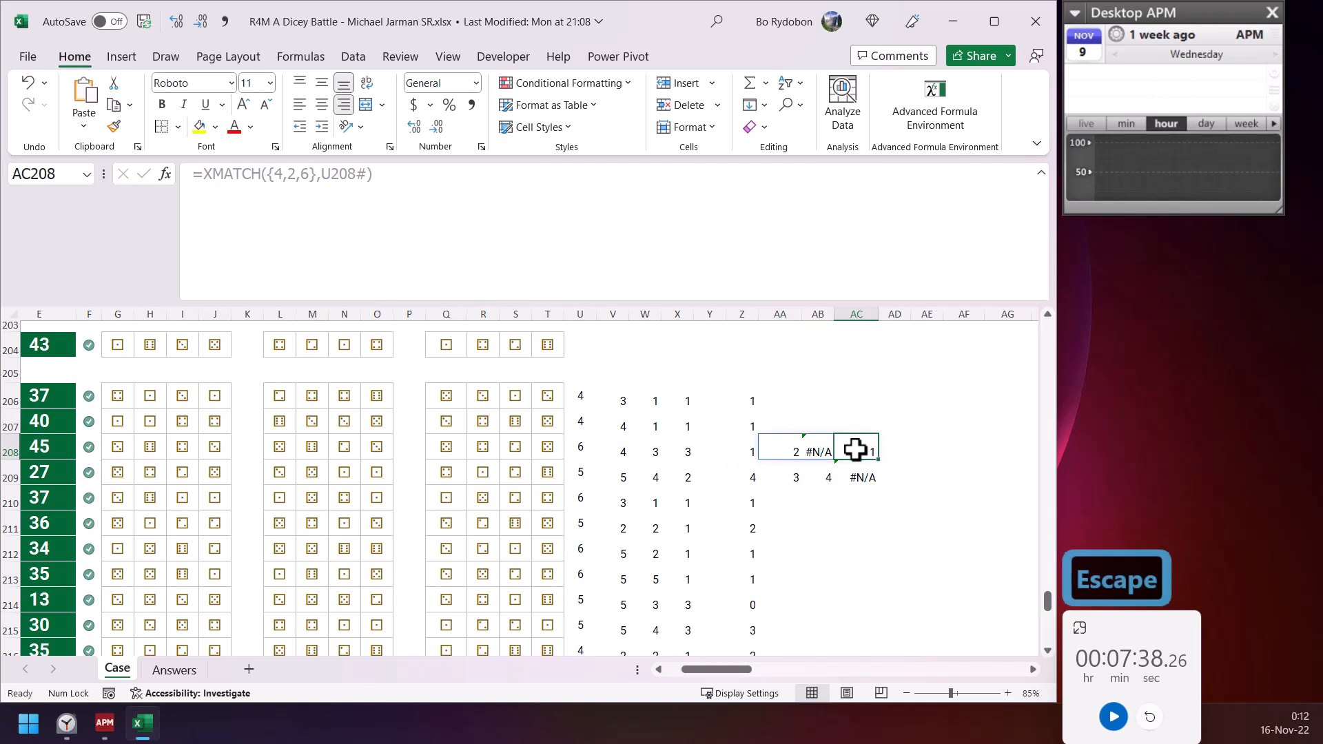
{"action": "left_click", "coordinate": [775, 452]}
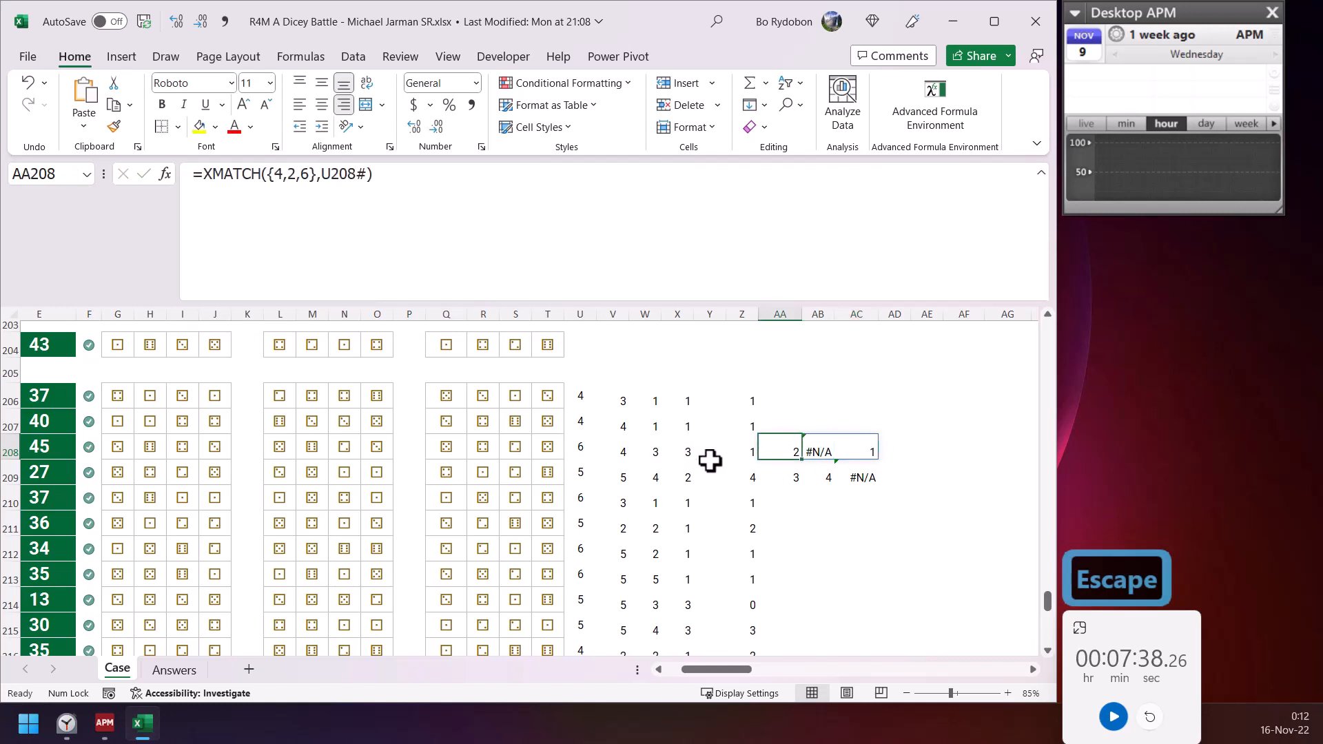
{"action": "left_click", "coordinate": [619, 452]}
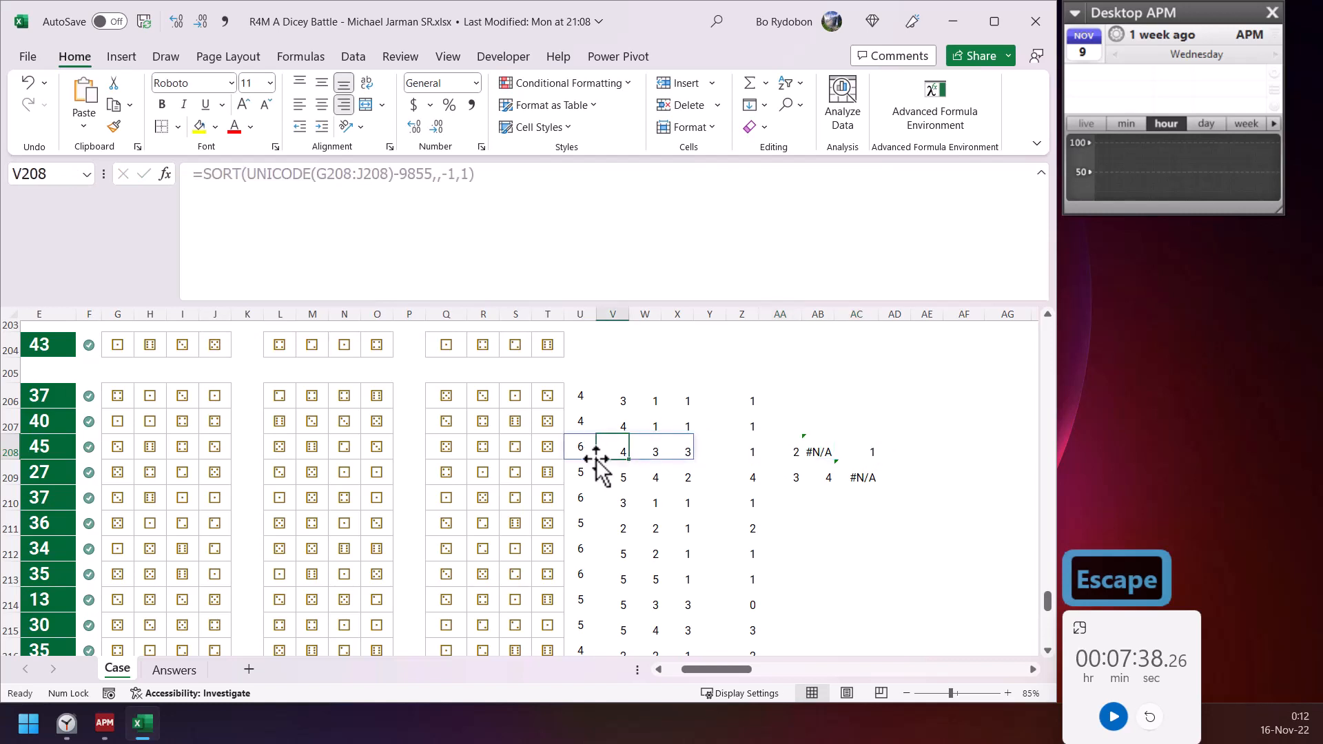
{"action": "left_click", "coordinate": [773, 458]}
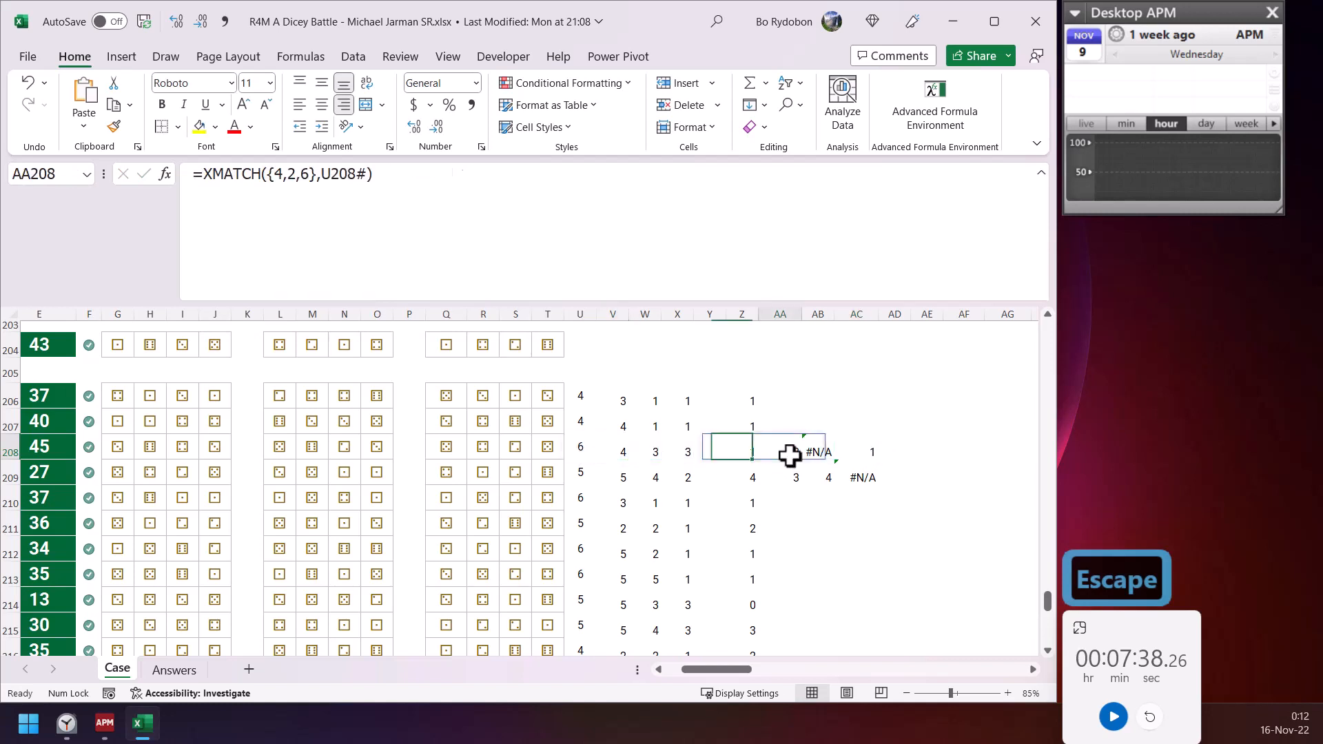
- Enter =LOOKUP(9,AA208#) in AD208 to return the last numeric match position
{"action": "triple_click", "coordinate": [406, 182]}
{"action": "key", "text": "ctrl+c"}
{"action": "key", "text": "Escape"}
{"action": "left_click", "coordinate": [894, 451]}
{"action": "type", "text": "="}
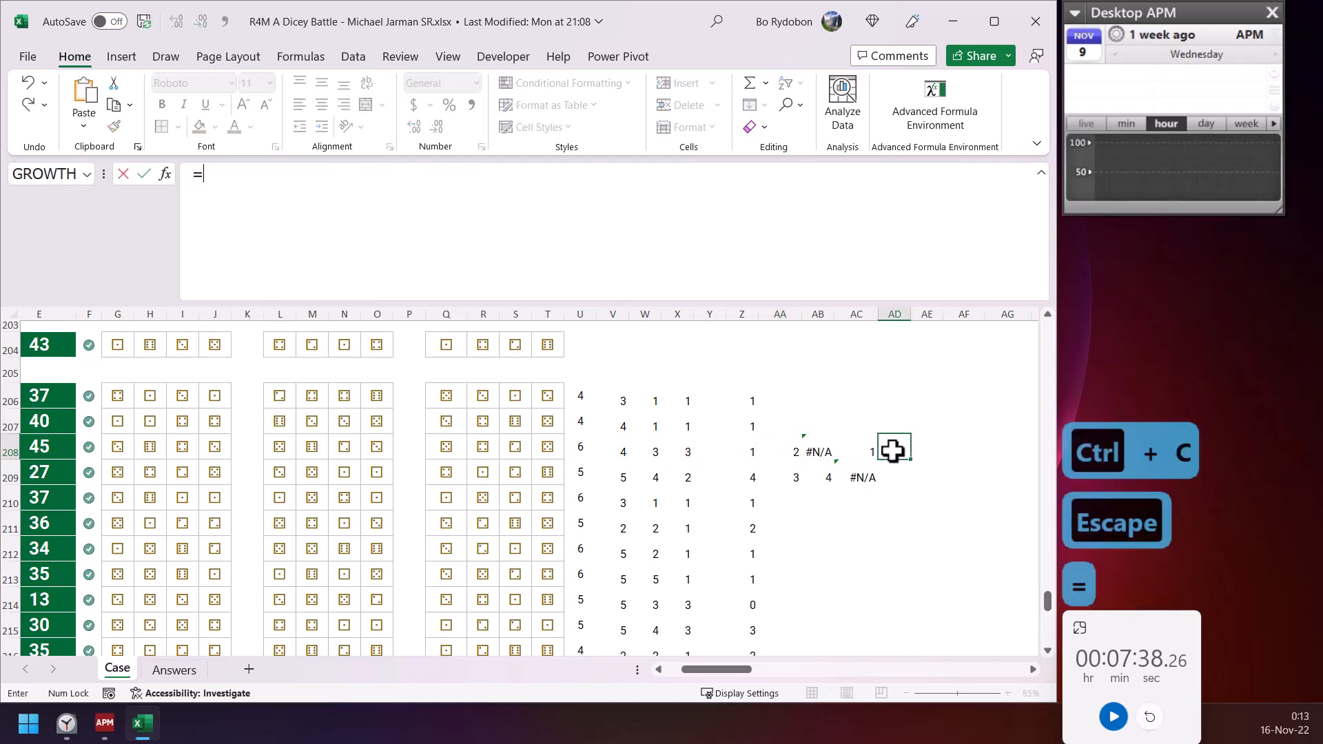
{"action": "type", "text": "loo"}
{"action": "key", "text": "Tab"}
{"action": "type", "text": "9"}
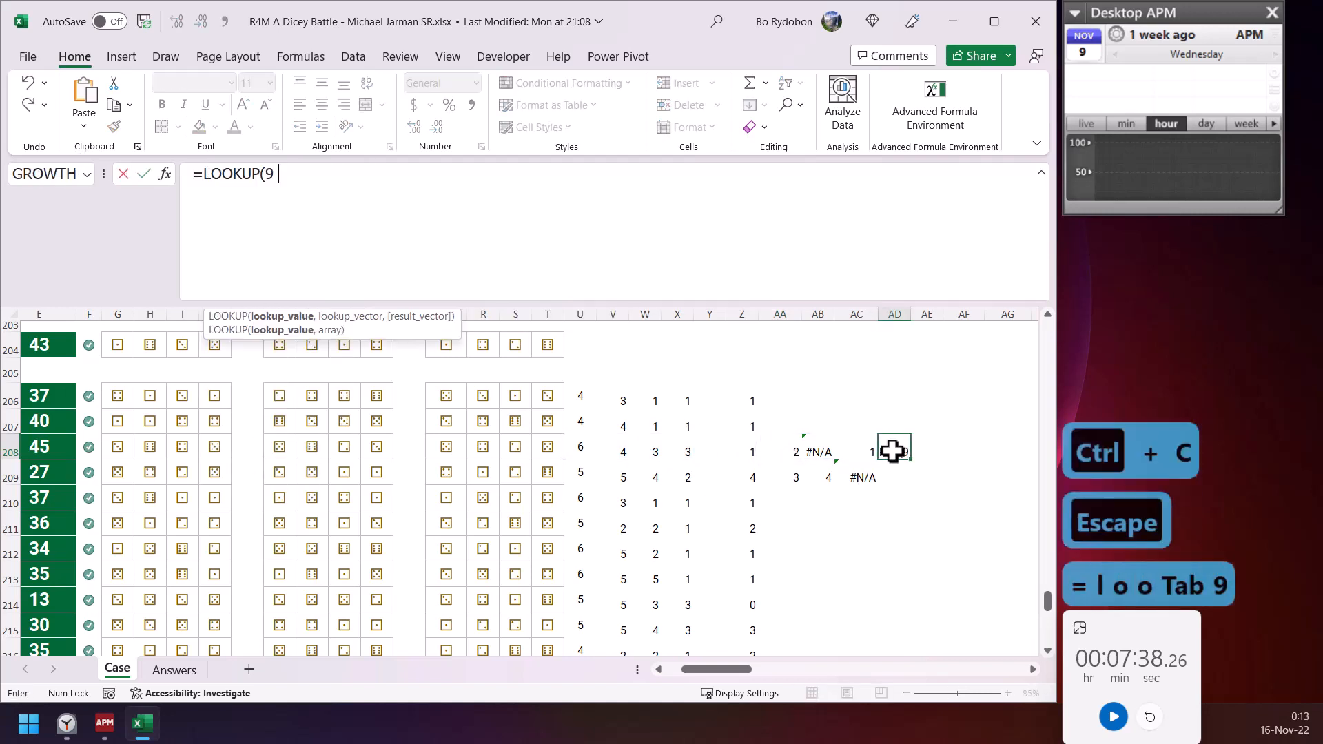
{"action": "type", "text": ","}
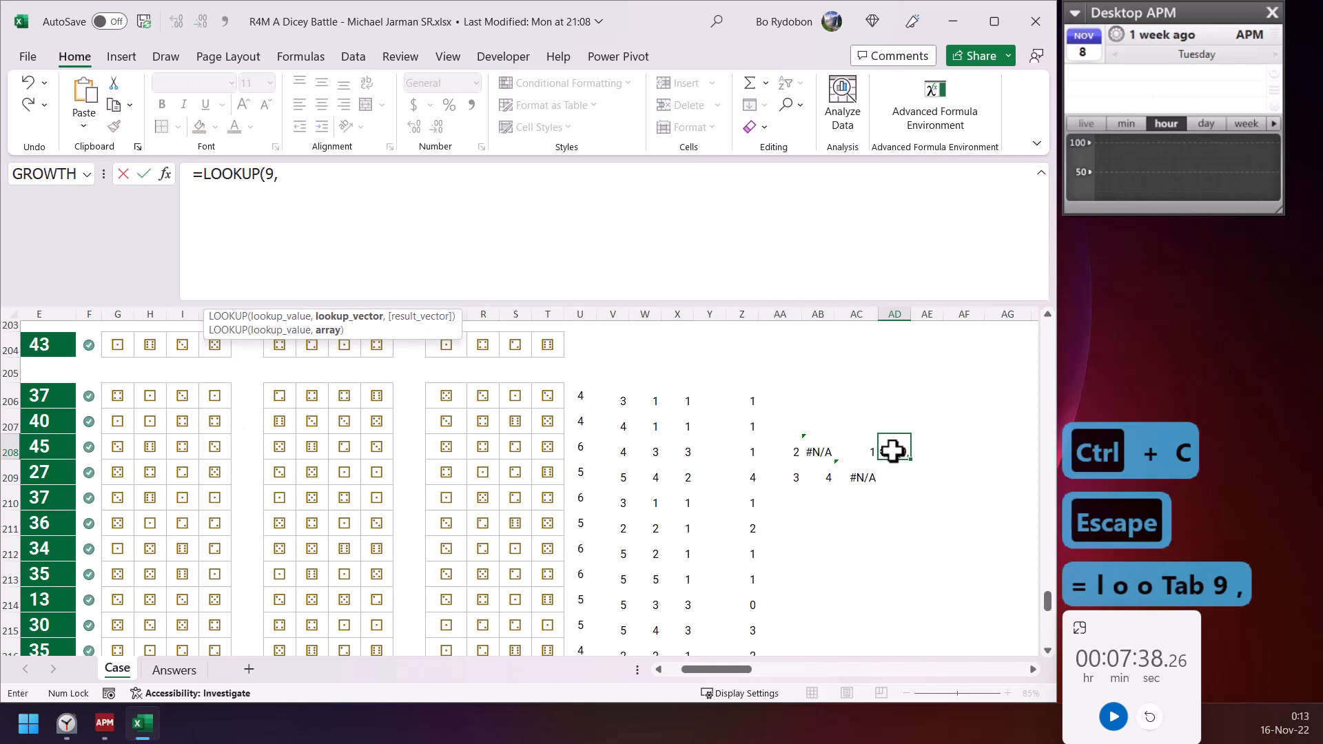
{"action": "left_click", "coordinate": [791, 451]}
{"action": "type", "text": "#)"}
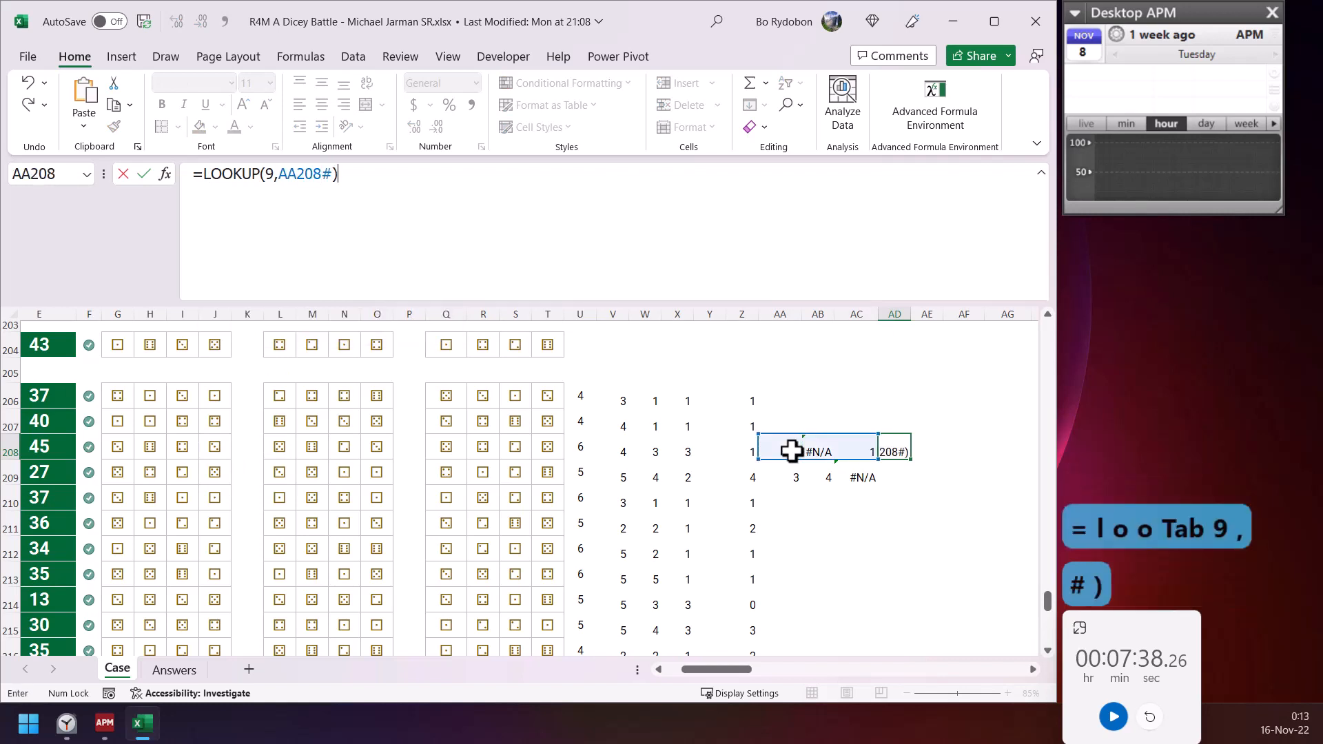
{"action": "key", "text": "Return"}
{"action": "key", "text": "Up"}
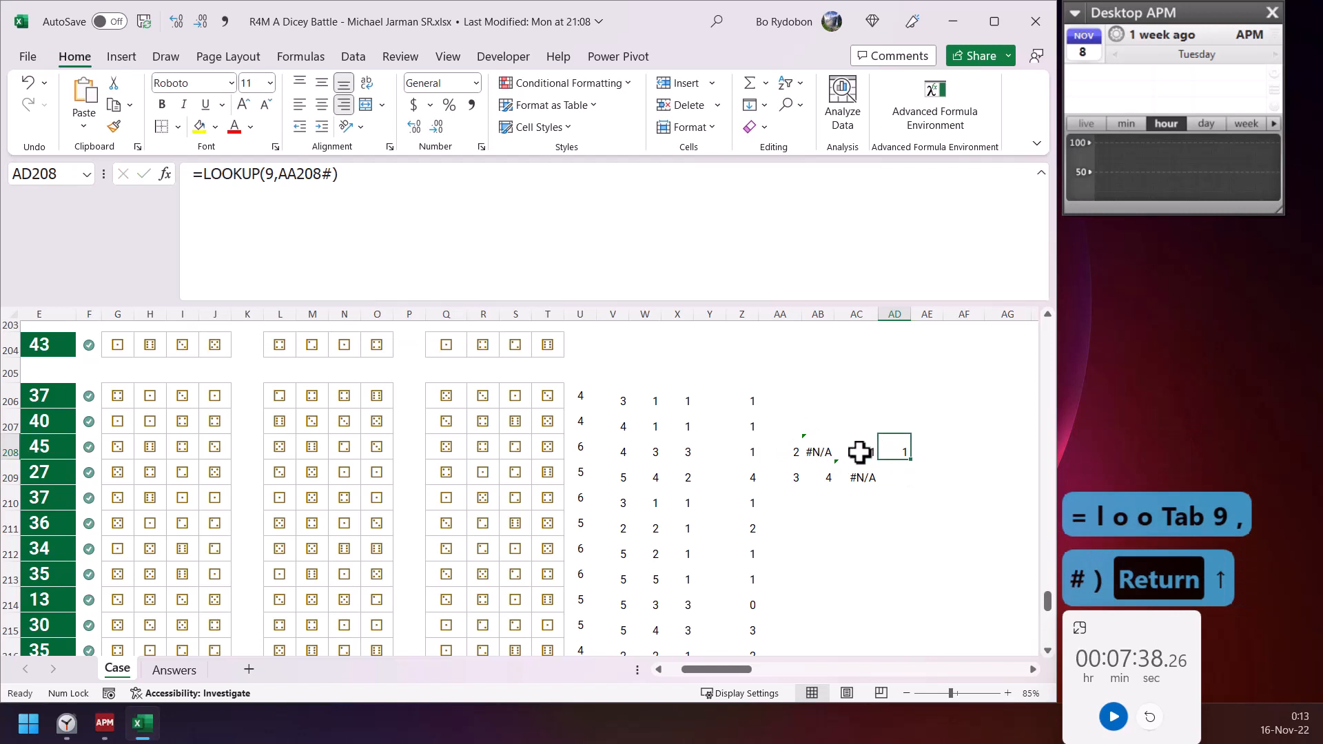
- Fill AD208's LOOKUP formula down to AD209 and check it against row 209's matches and sorted dice
{"action": "left_click", "coordinate": [866, 449]}
{"action": "left_click", "coordinate": [899, 452]}
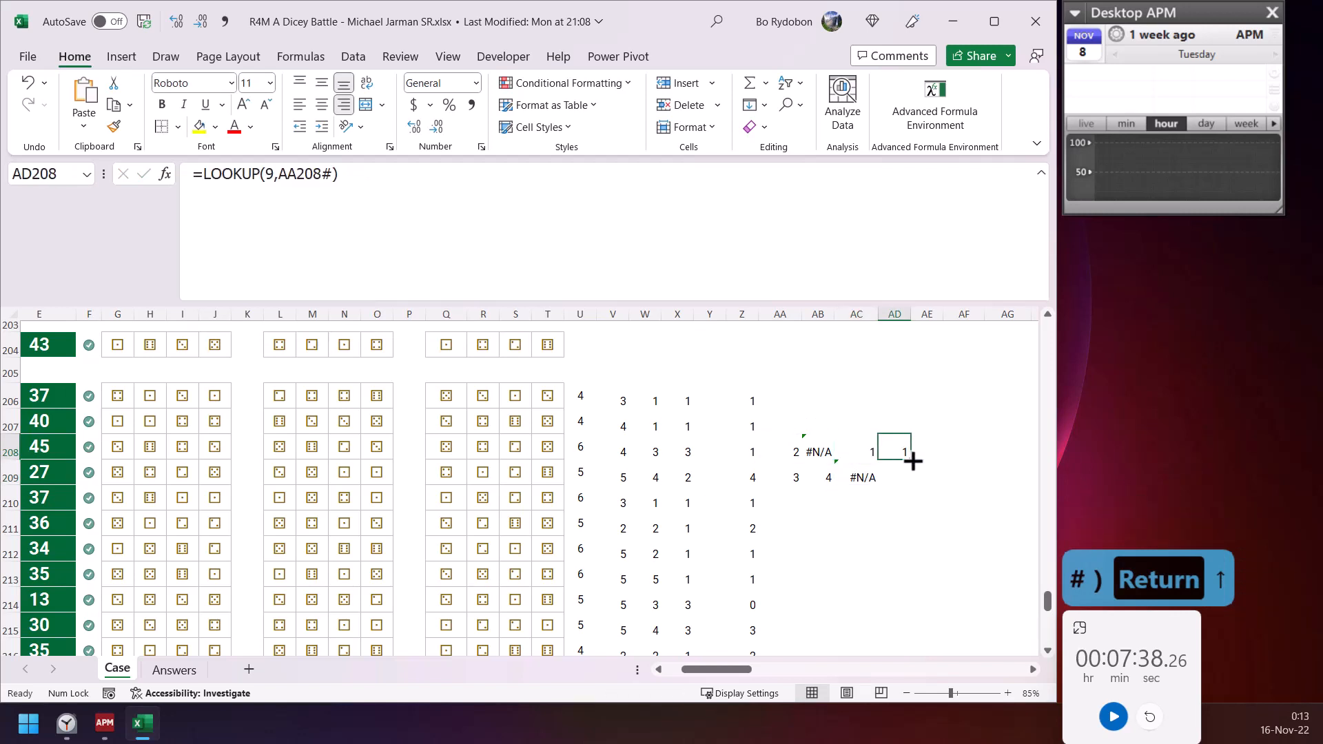
{"action": "left_click_drag", "start_coordinate": [909, 459], "coordinate": [909, 494]}
{"action": "left_click", "coordinate": [895, 475]}
{"action": "left_click", "coordinate": [796, 475]}
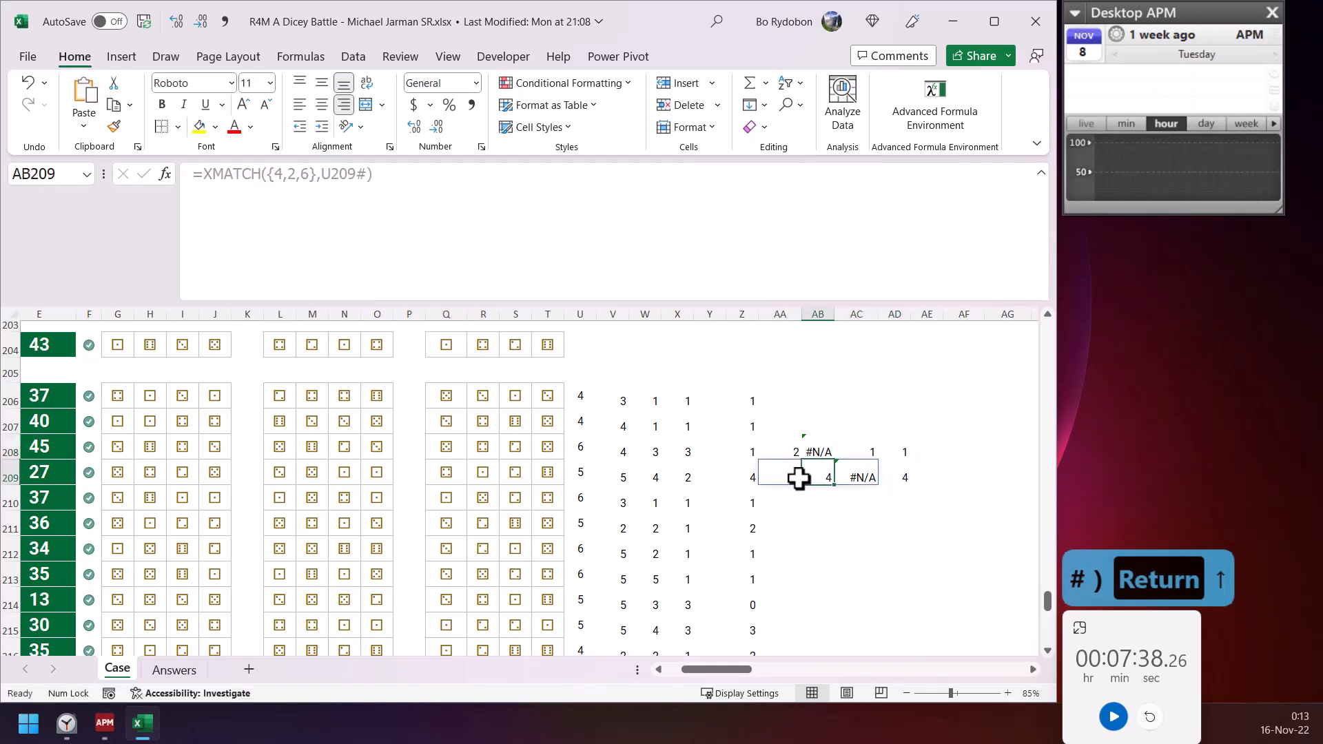
{"action": "left_click", "coordinate": [653, 479]}
{"action": "left_click", "coordinate": [687, 477]}
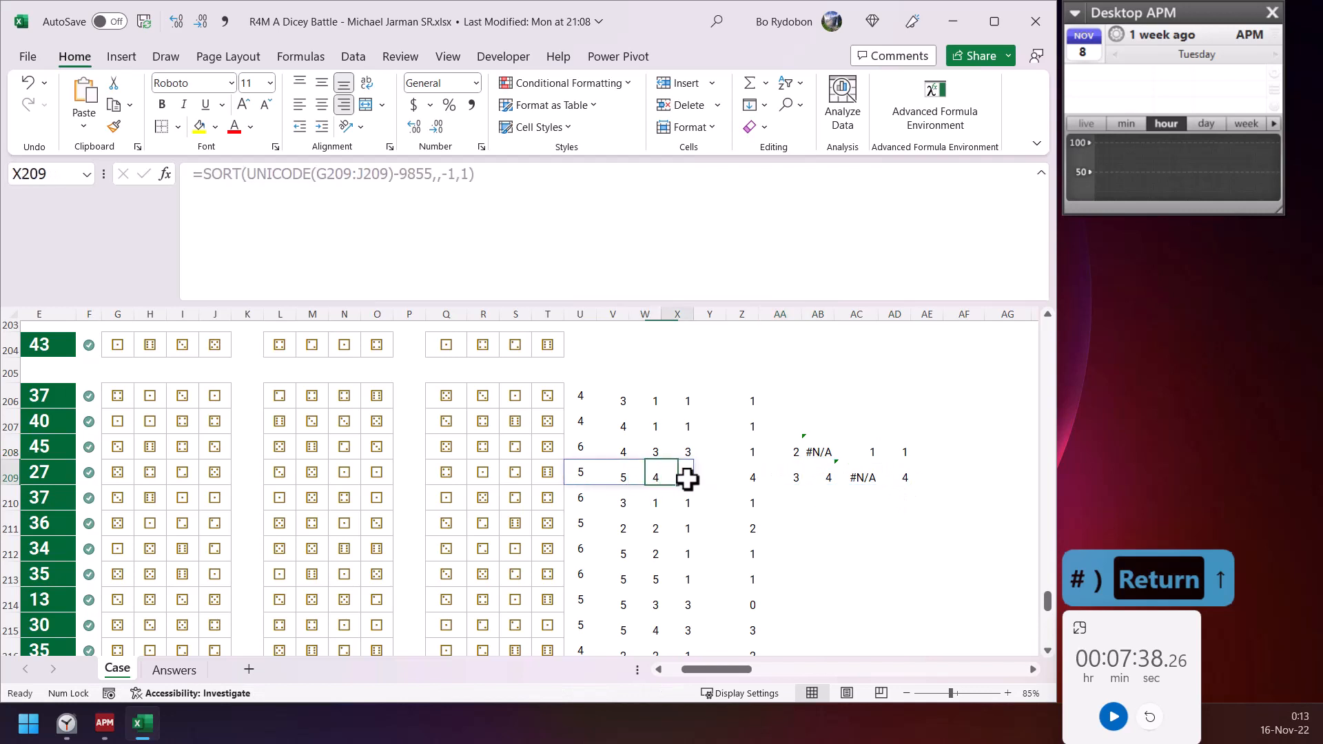
- Review AA209's XMATCH formula and compare its match positions with row 209's sorted dice
{"action": "left_click", "coordinate": [791, 469]}
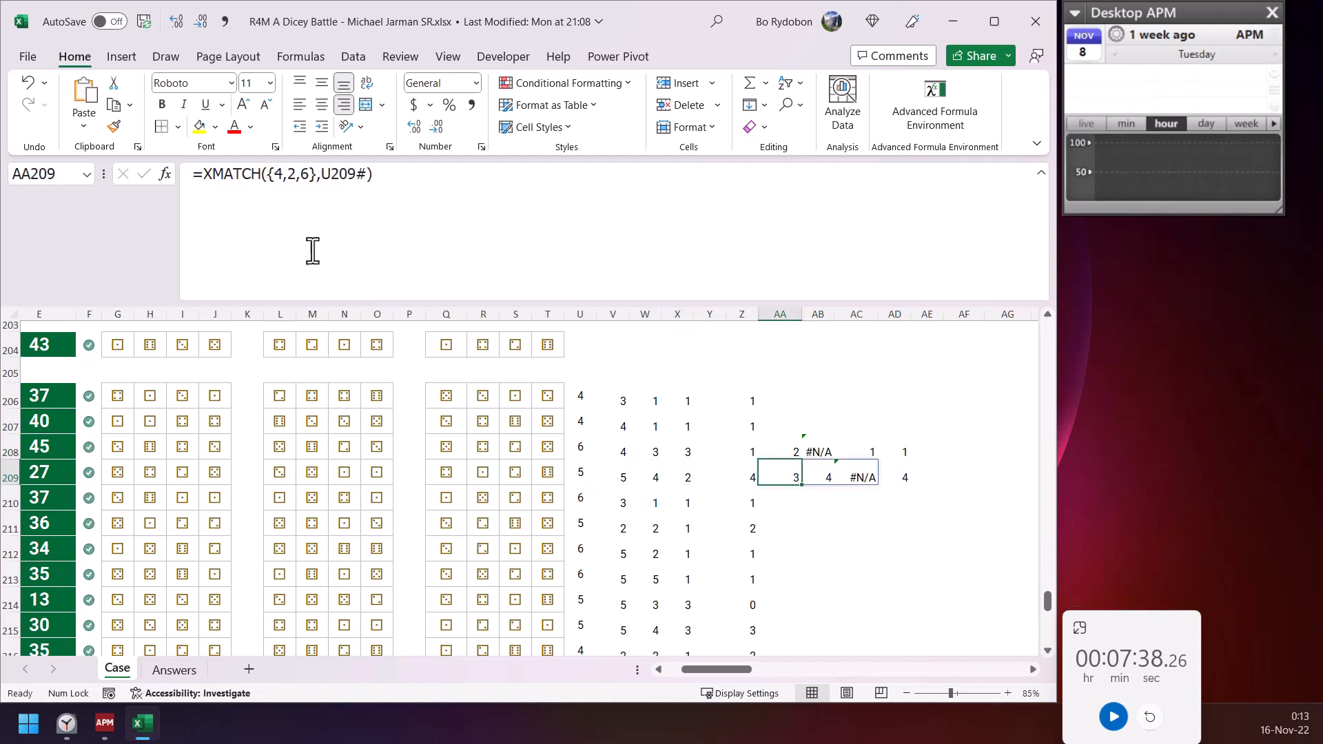
{"action": "left_click", "coordinate": [293, 176]}
{"action": "key", "text": "Escape"}
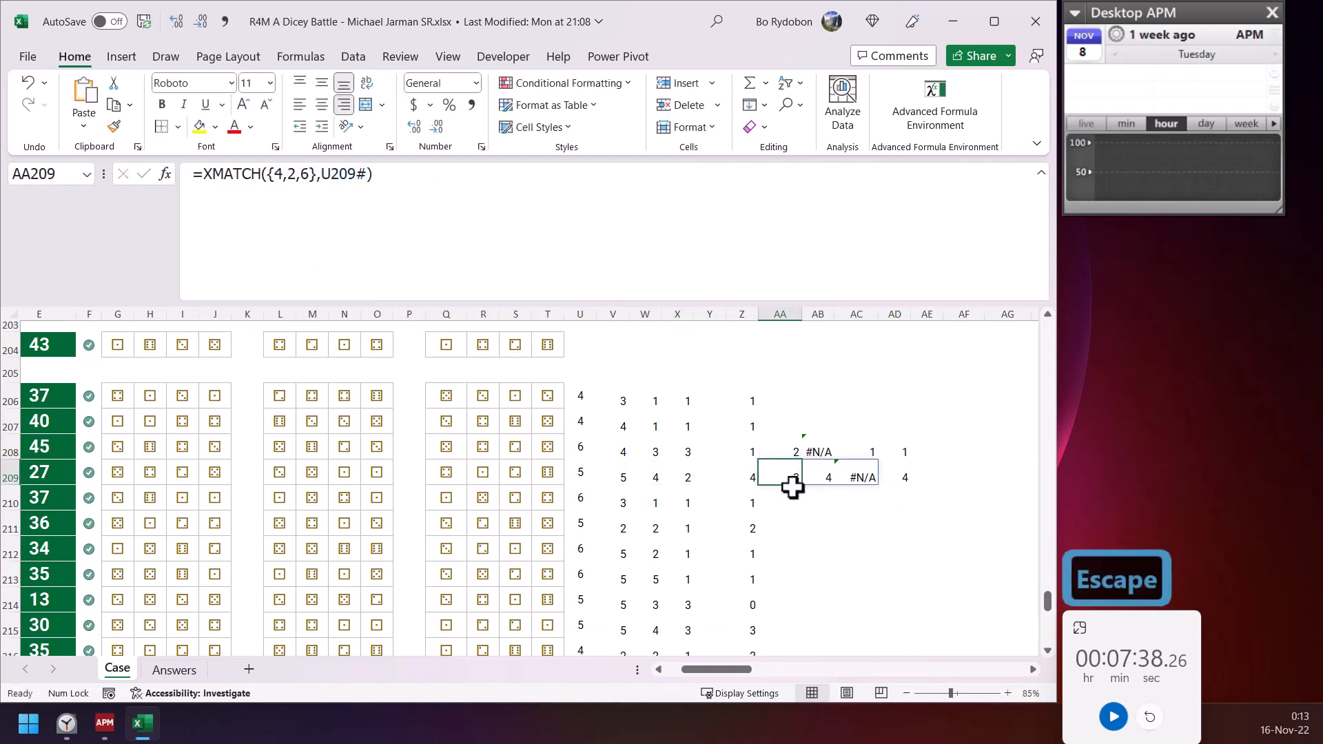
{"action": "left_click", "coordinate": [677, 480]}
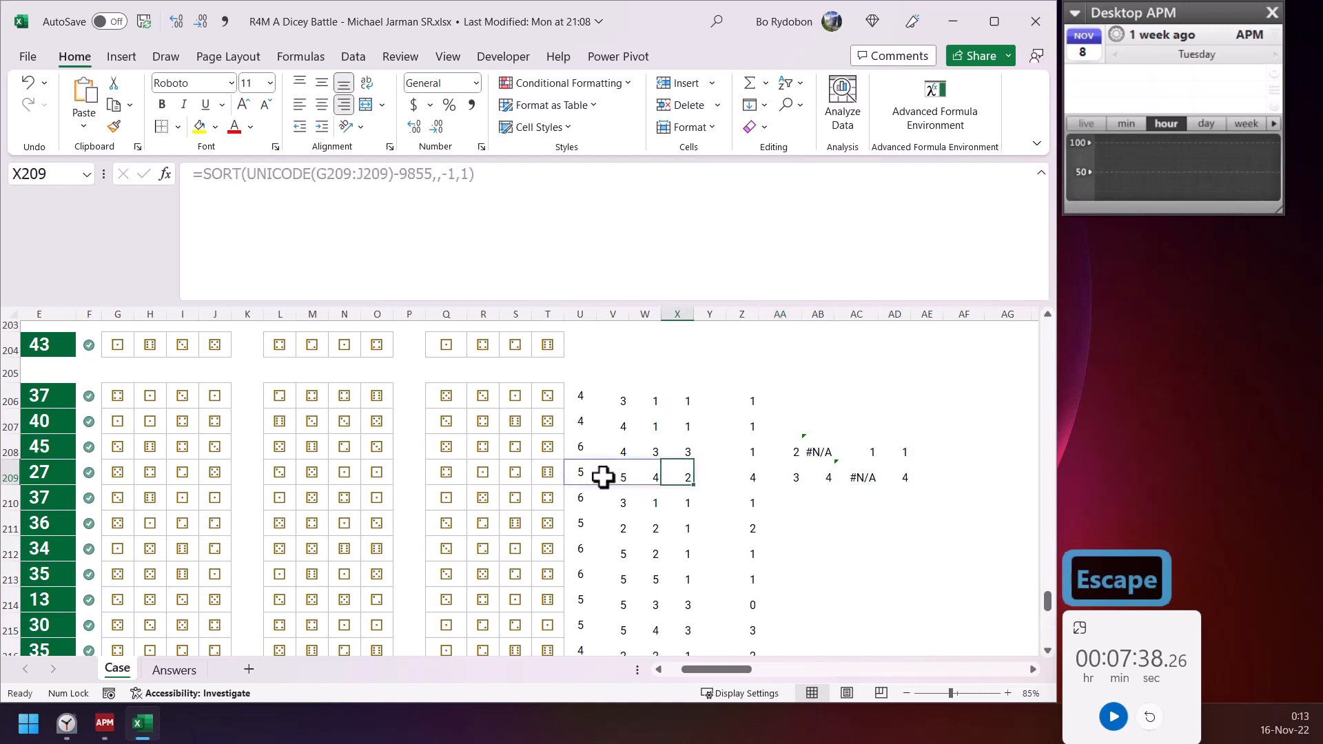
- Enter the position headings 1, 2, 3 and 4 in U204:X204 and make them bold
{"action": "left_click", "coordinate": [581, 349]}
{"action": "type", "text": "1"}
{"action": "key", "text": "Right"}
{"action": "type", "text": "2"}
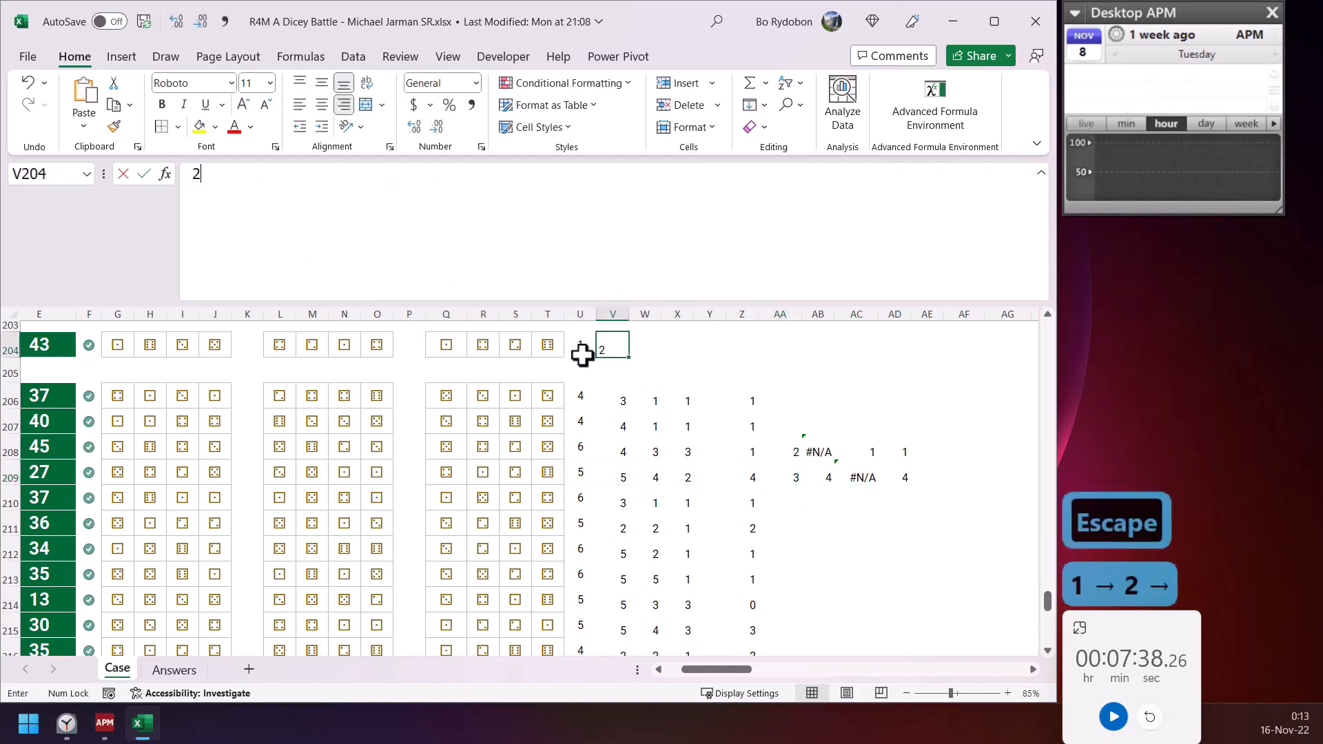
{"action": "key", "text": "Right"}
{"action": "type", "text": "3"}
{"action": "key", "text": "Right"}
{"action": "type", "text": "4"}
{"action": "left_click_drag", "start_coordinate": [583, 349], "coordinate": [685, 346]}
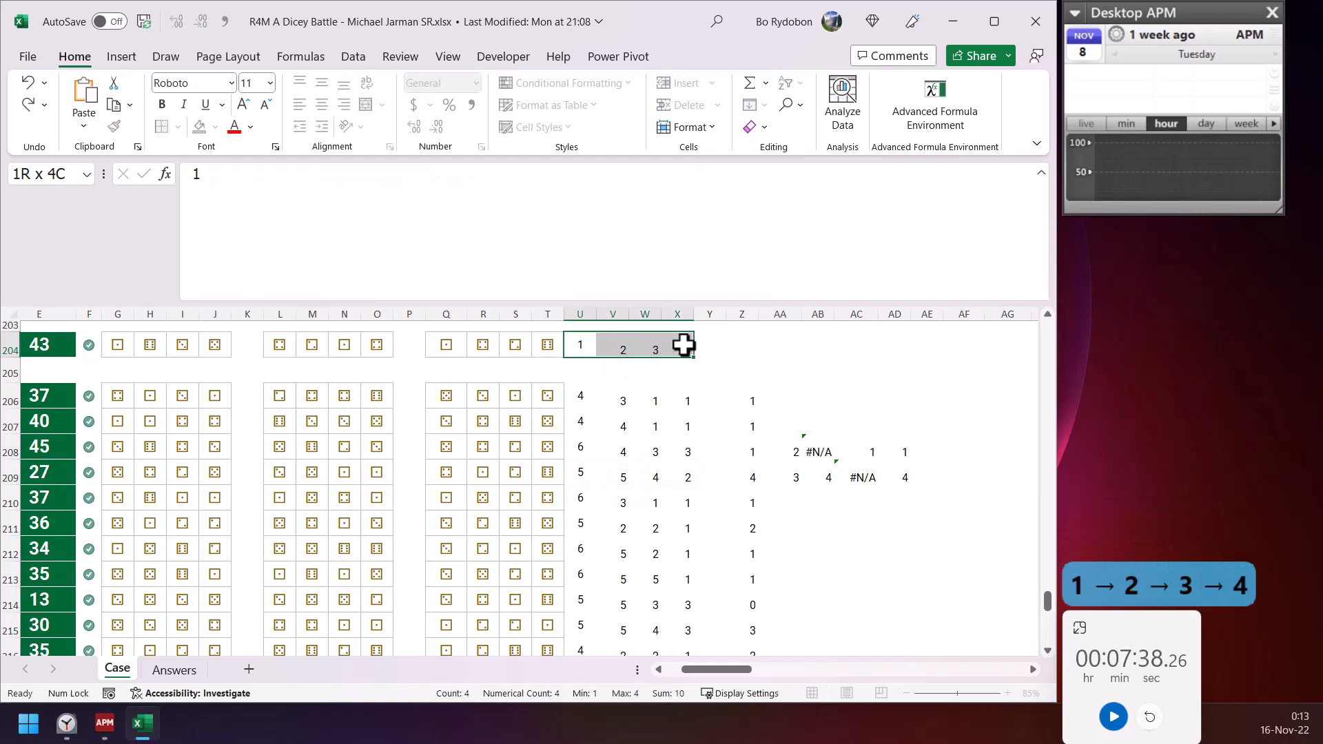
{"action": "key", "text": "ctrl+b"}
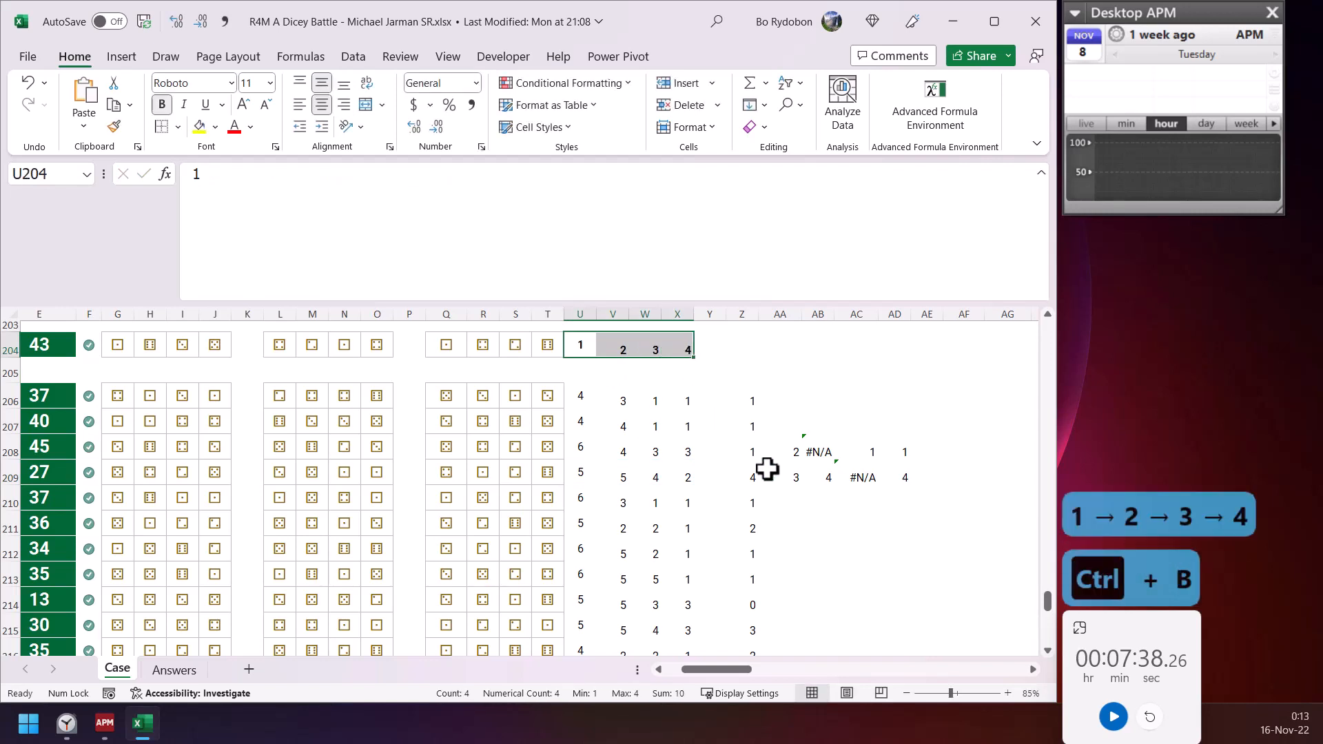
- Compare AD209's LOOKUP and row 209's XMATCH results with the numbered positions of the sorted dice
{"action": "left_click", "coordinate": [896, 481]}
{"action": "left_click", "coordinate": [860, 476]}
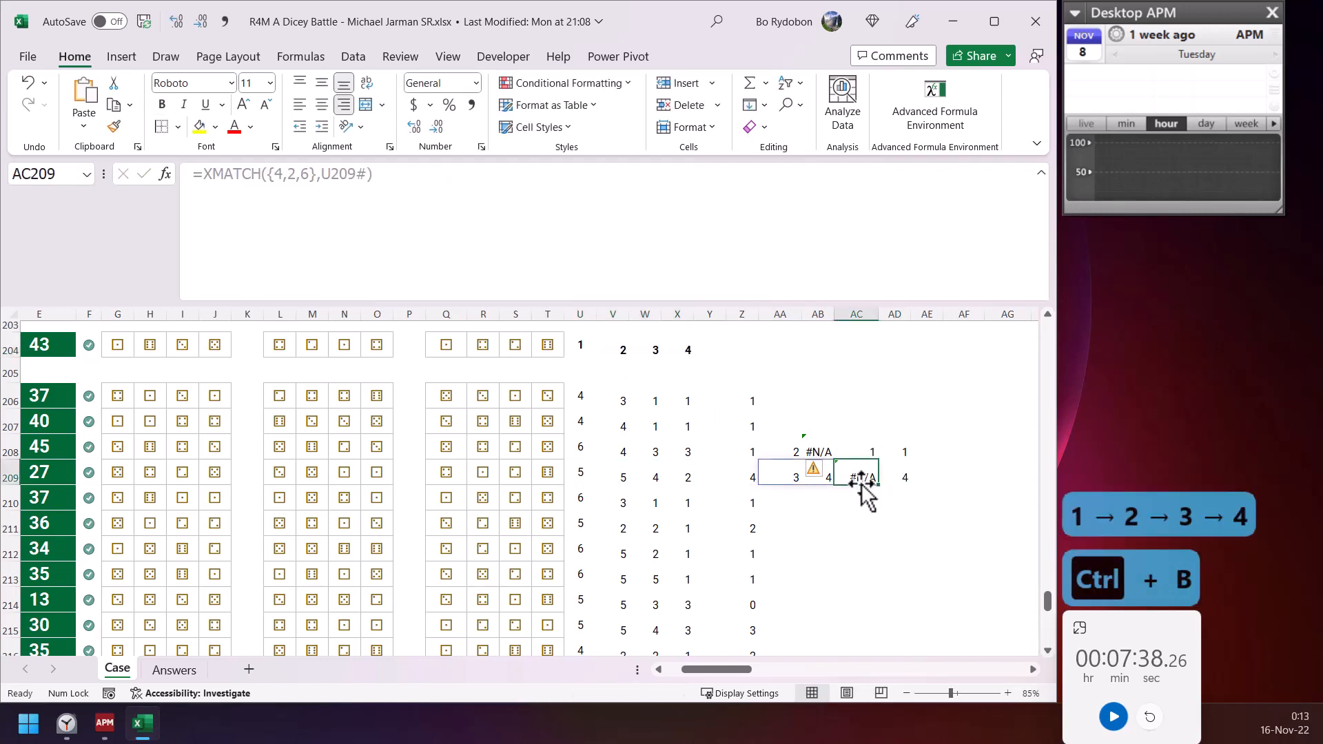
{"action": "left_click", "coordinate": [782, 475]}
{"action": "left_click", "coordinate": [587, 474]}
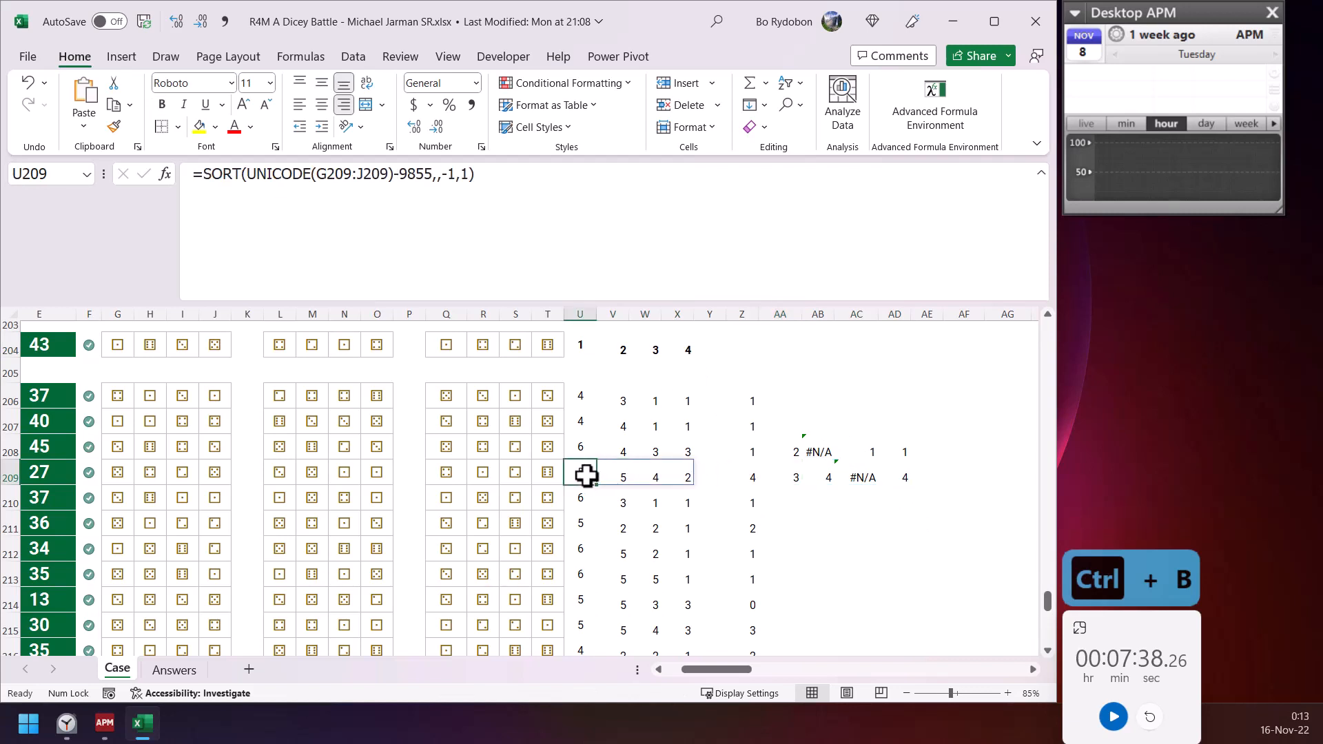
{"action": "left_click", "coordinate": [859, 479]}
{"action": "left_click", "coordinate": [890, 480]}
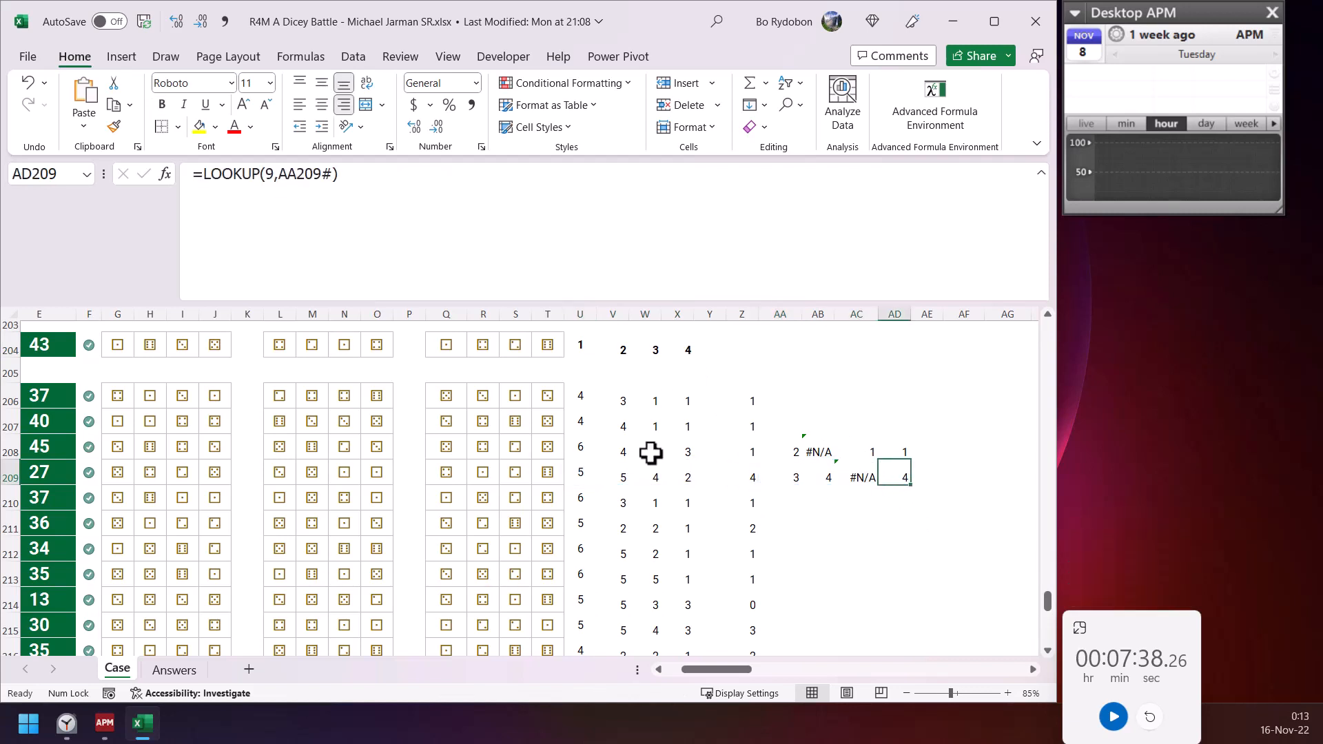
- Examine the sh definition with IFNA, LOOKUP and XMATCH inside E208's formula, leaving the formula unedited
{"action": "left_click", "coordinate": [72, 449]}
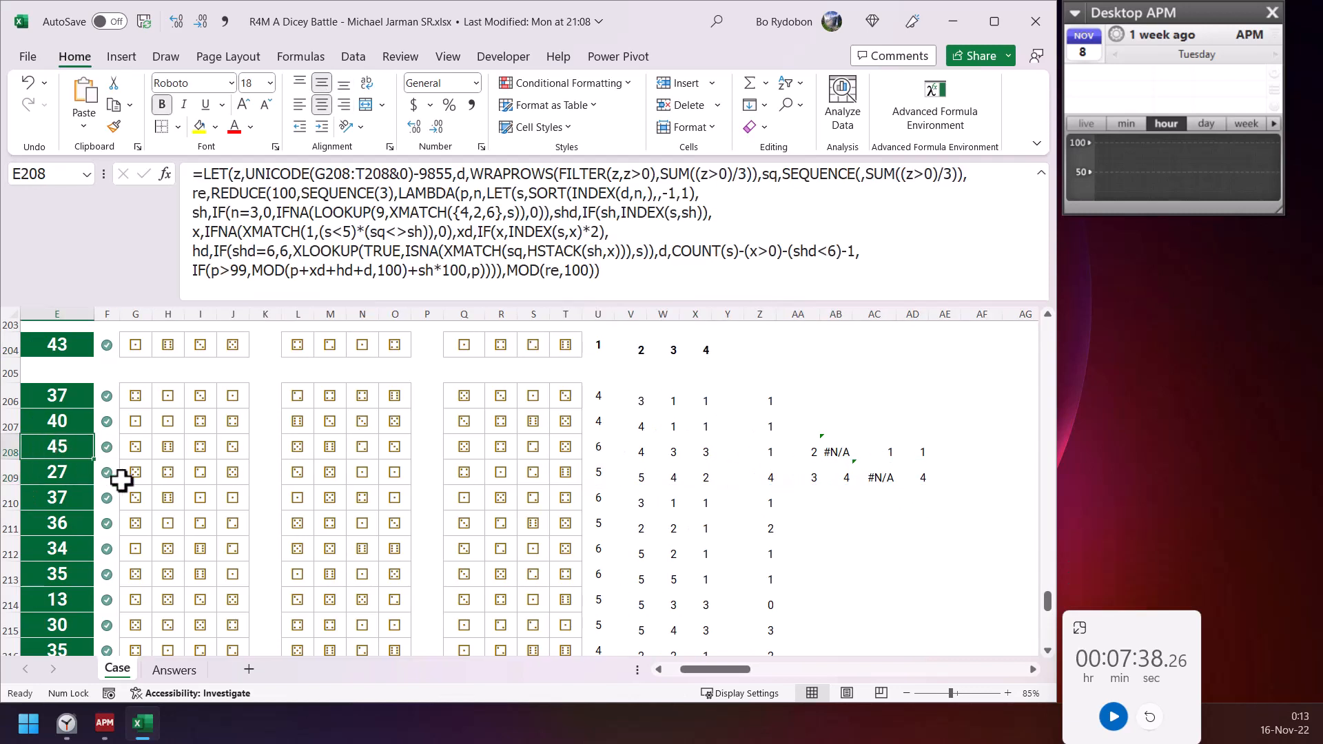
{"action": "left_click", "coordinate": [352, 231]}
{"action": "left_click", "coordinate": [422, 211]}
{"action": "left_click", "coordinate": [322, 212]}
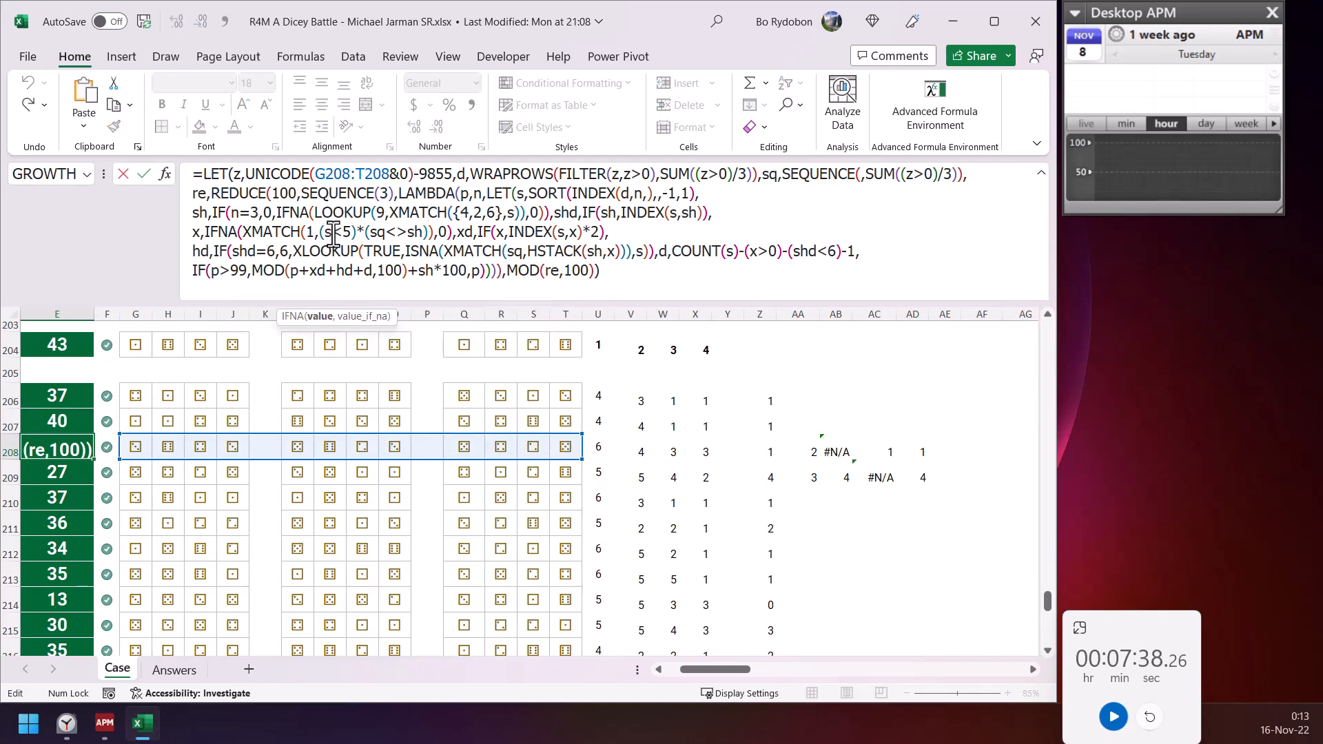
{"action": "left_click", "coordinate": [320, 316]}
{"action": "left_click", "coordinate": [549, 216]}
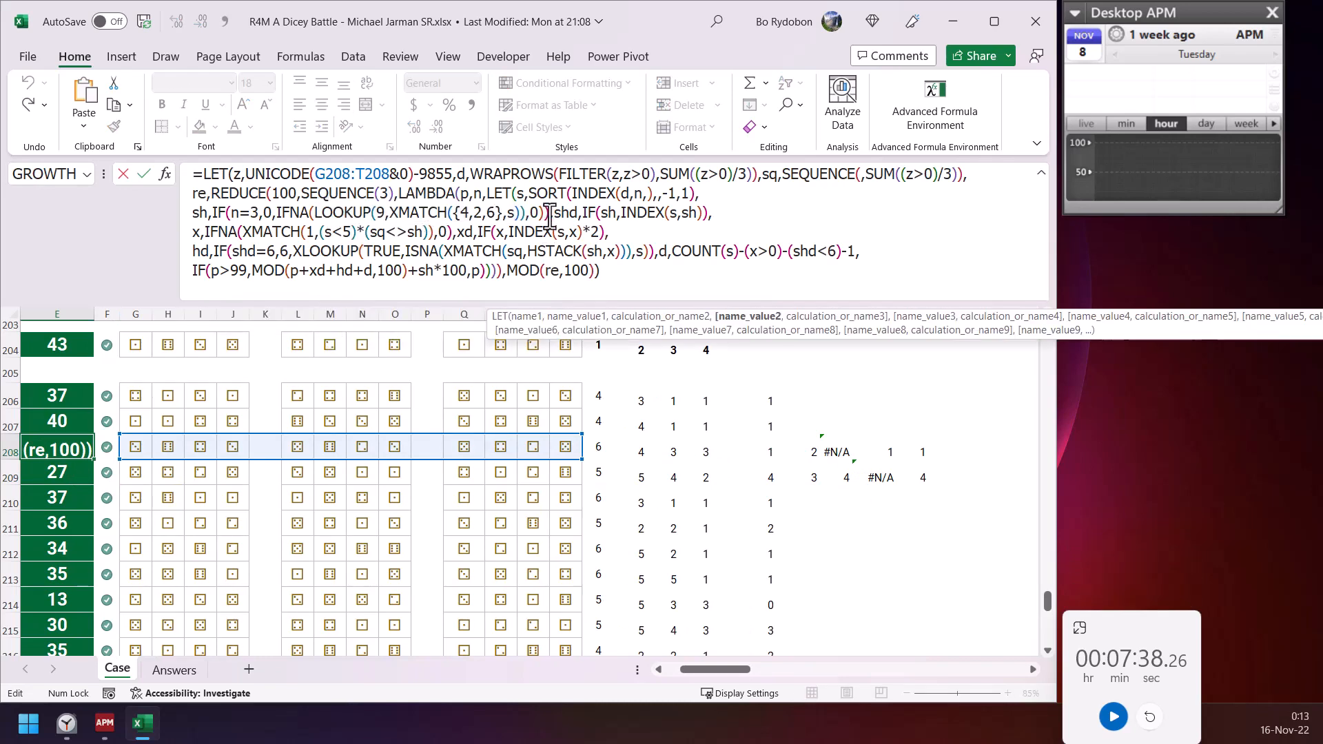
{"action": "key", "text": "Escape"}
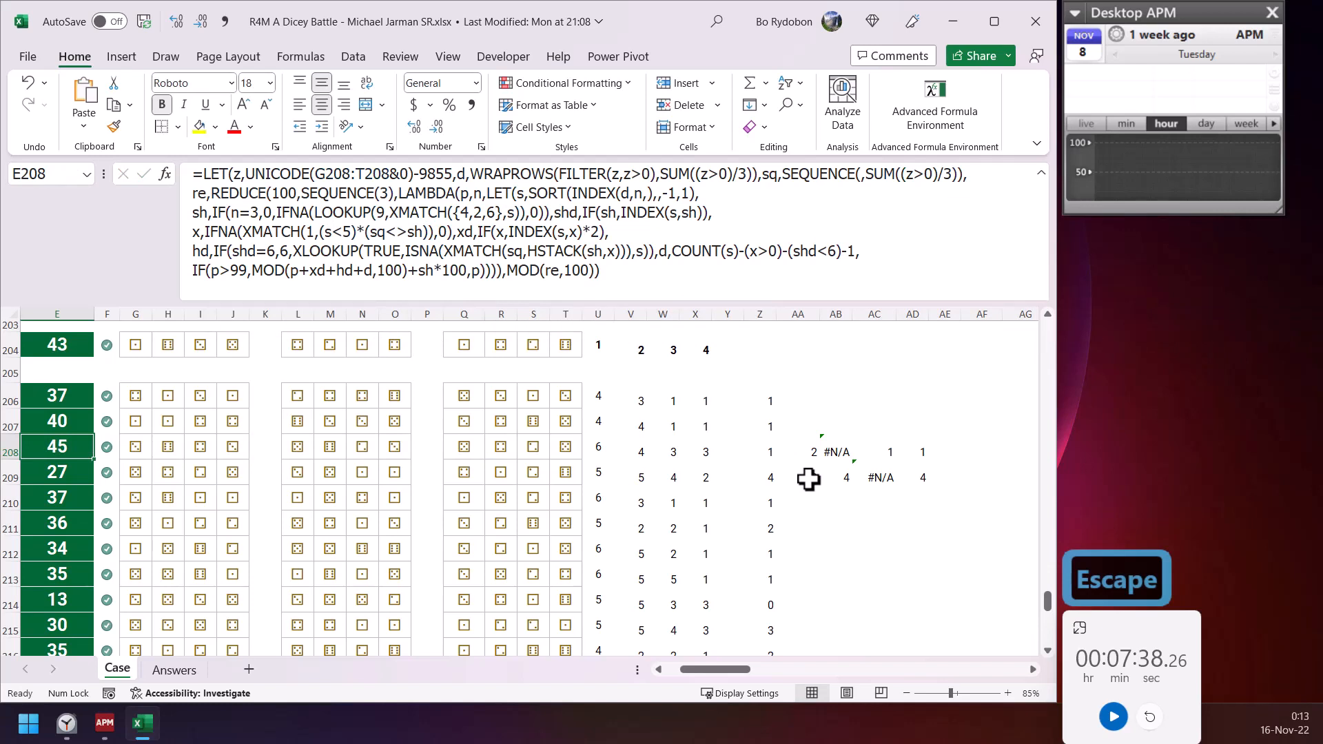
- Fill the XMATCH and LOOKUP formulas from AA209:AD209 down to row 210 and check them against row 210's sorted dice
{"action": "left_click_drag", "start_coordinate": [808, 478], "coordinate": [926, 491]}
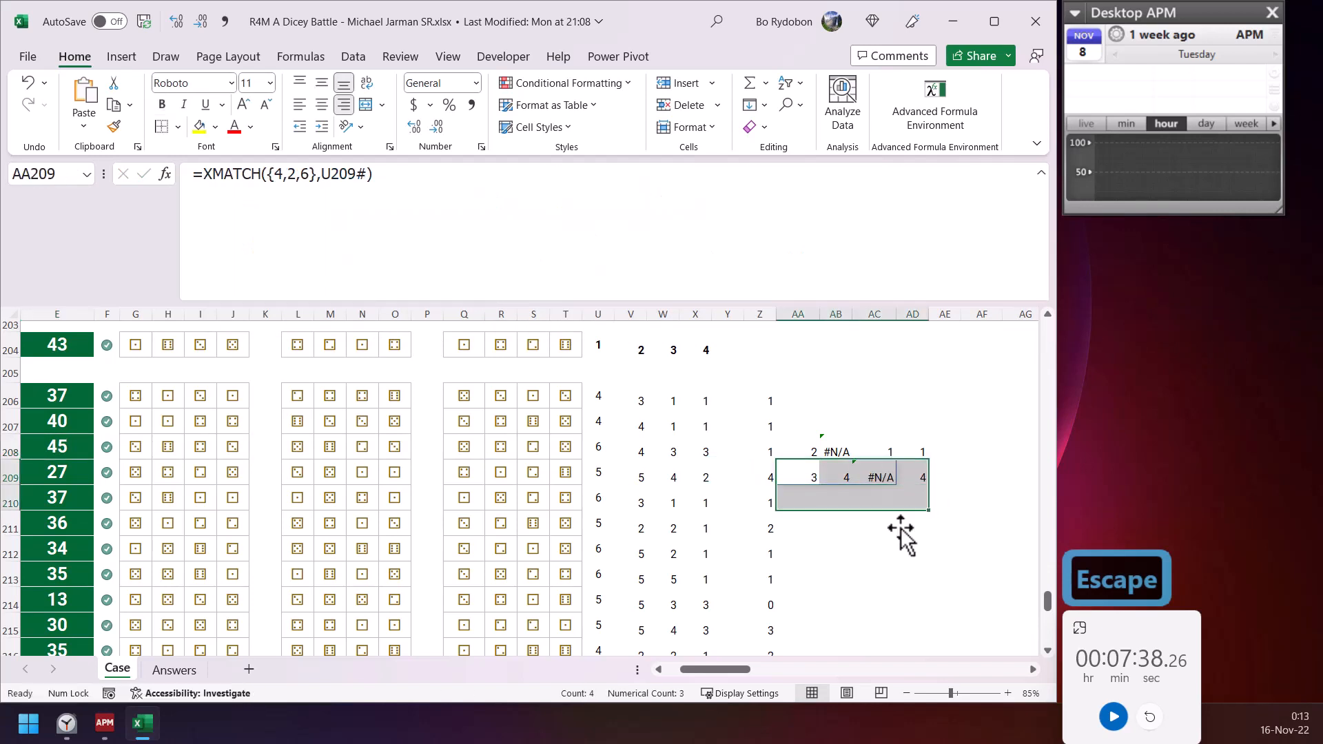
{"action": "key", "text": "ctrl+d"}
{"action": "left_click", "coordinate": [903, 503]}
{"action": "left_click", "coordinate": [790, 503]}
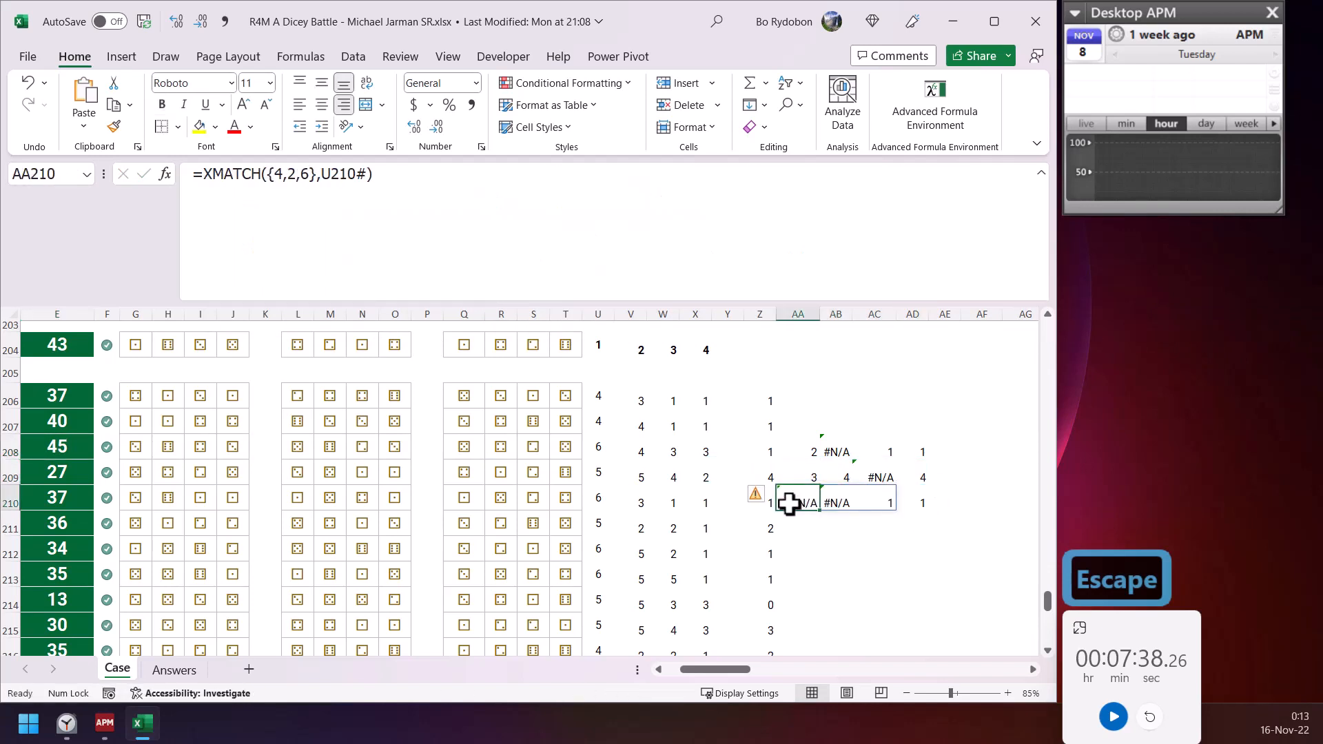
{"action": "left_click", "coordinate": [599, 505]}
- Fill the XMATCH and LOOKUP helper formulas down to row 217 and compare row 214's matches with its sorted dice
{"action": "scroll", "coordinate": [723, 513], "scroll_direction": "down", "scroll_amount": 1}
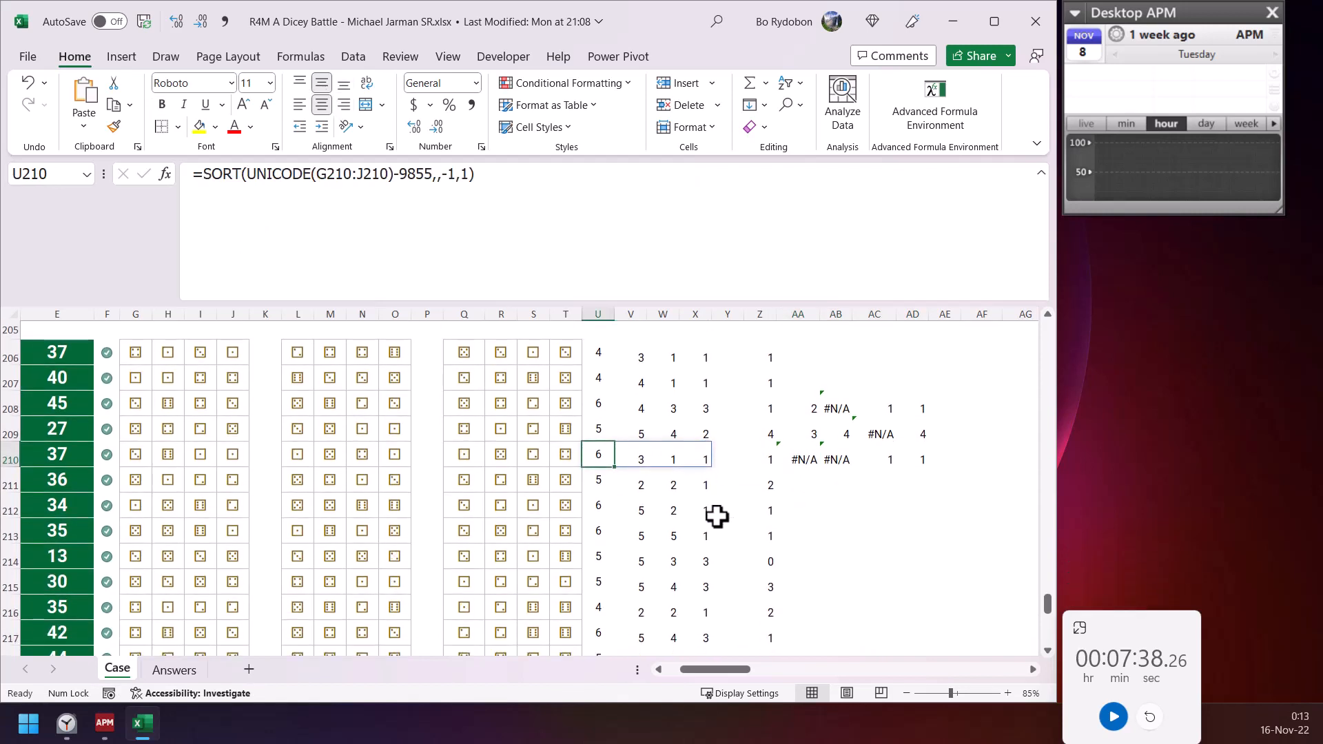
{"action": "scroll", "coordinate": [717, 516], "scroll_direction": "down", "scroll_amount": 1}
{"action": "left_click_drag", "start_coordinate": [795, 416], "coordinate": [905, 617]}
{"action": "left_click_drag", "start_coordinate": [792, 518], "coordinate": [892, 518]}
{"action": "left_click_drag", "start_coordinate": [598, 519], "coordinate": [705, 520]}
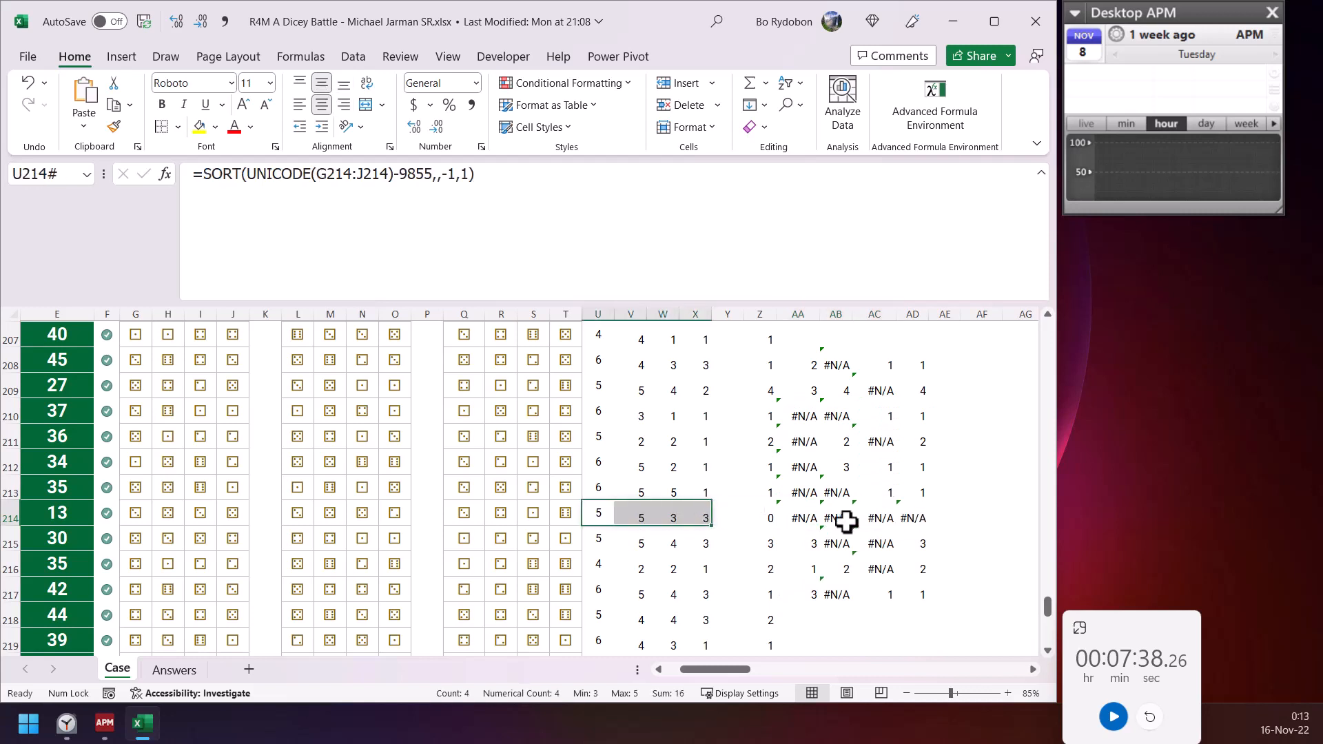
- Wrap AD214's LOOKUP in IFNA with a fallback of 0, giving =IFNA(LOOKUP(9,AA214#),0)
{"action": "left_click", "coordinate": [912, 518]}
{"action": "left_click", "coordinate": [201, 176]}
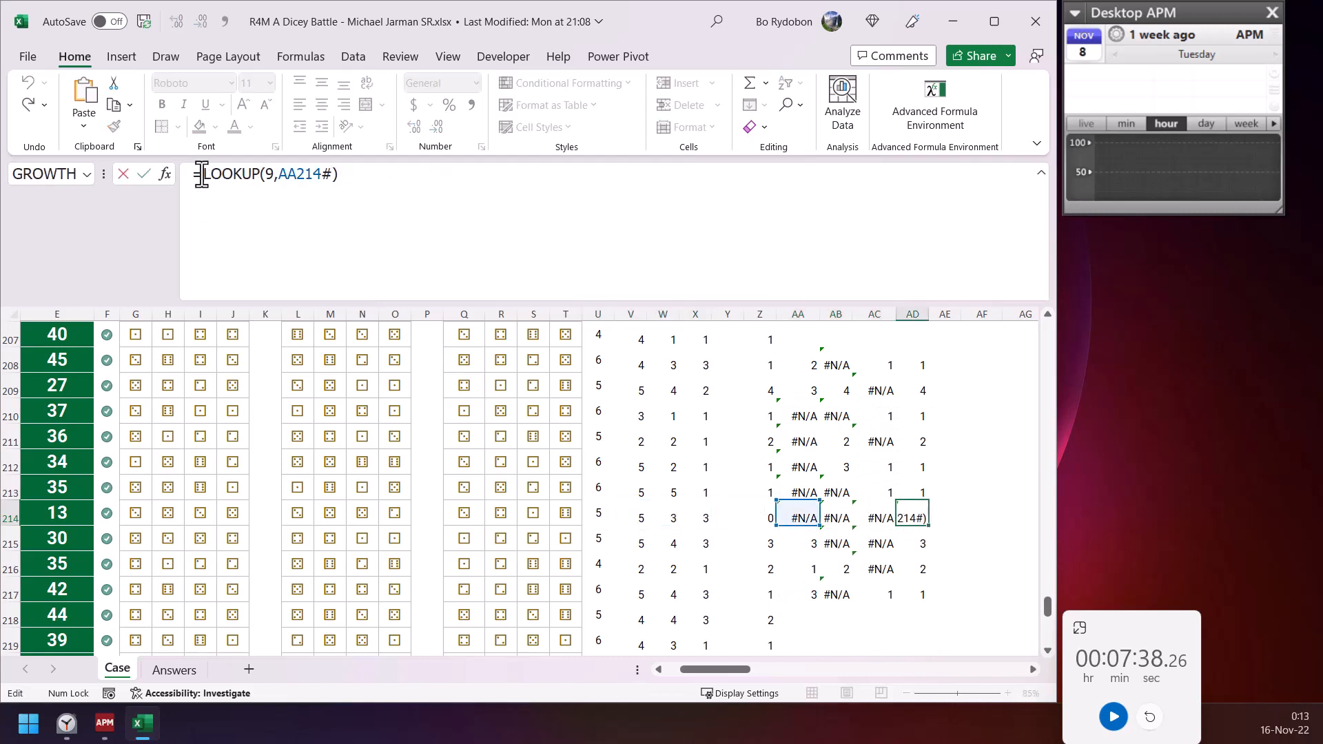
{"action": "type", "text": "ifna"}
{"action": "key", "text": "Tab"}
{"action": "key", "text": "Down"}
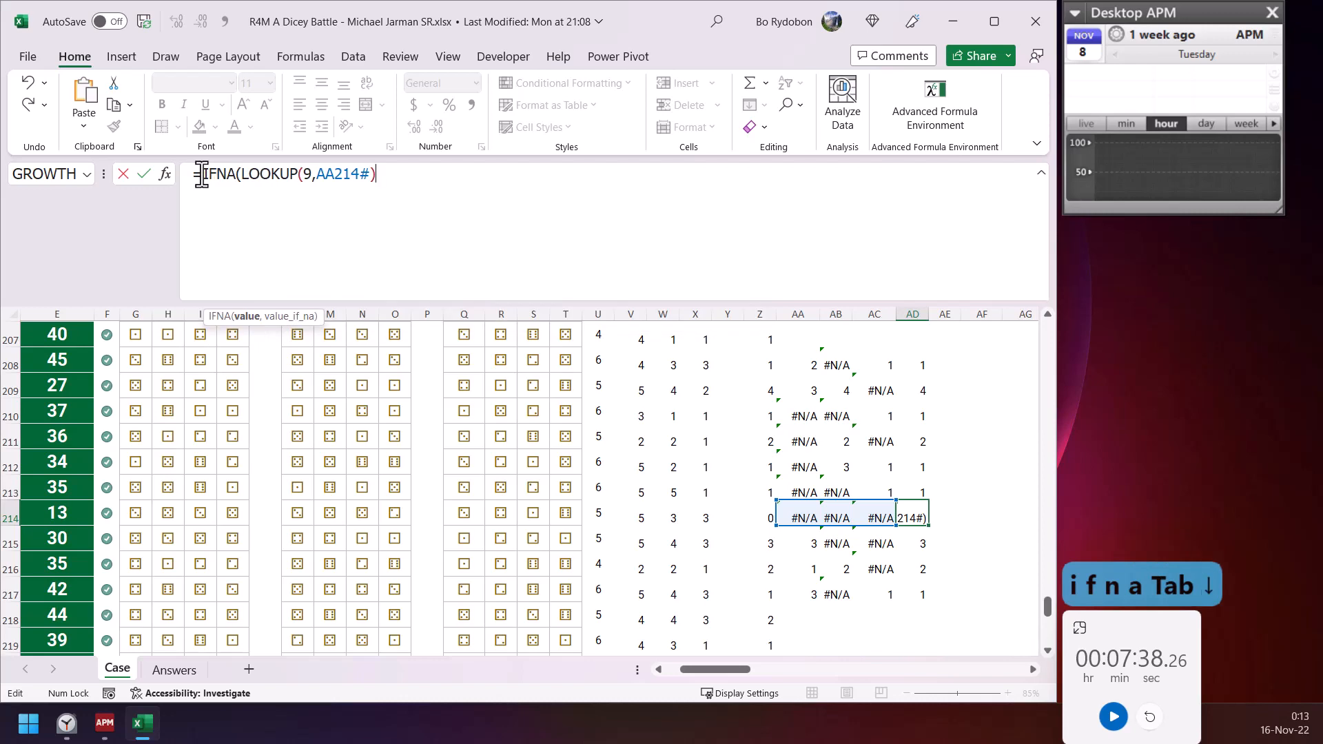
{"action": "type", "text": ",0)"}
{"action": "key", "text": "Return"}
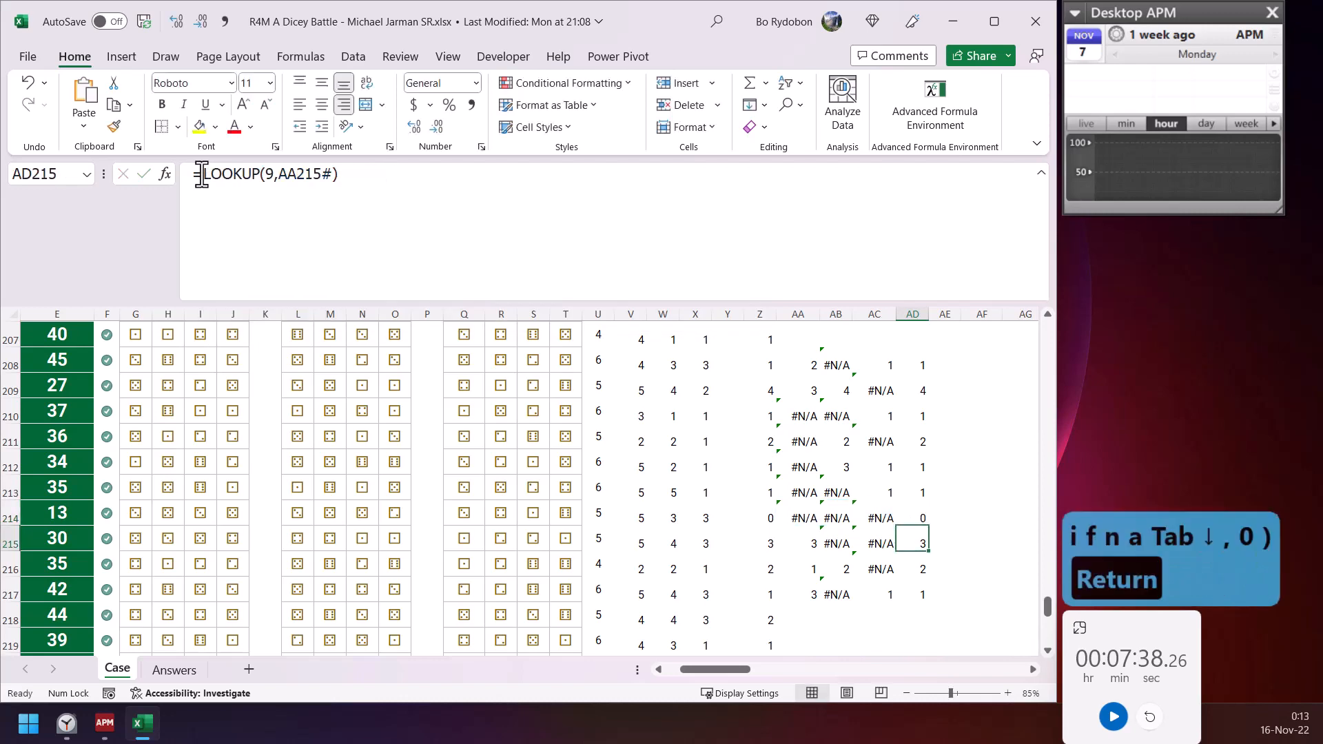
{"action": "left_click", "coordinate": [927, 518]}
- Examine the shd definition, IF(sh,INDEX(s,sh)), in E206's LET formula
{"action": "scroll", "coordinate": [354, 434], "scroll_direction": "up", "scroll_amount": 6}
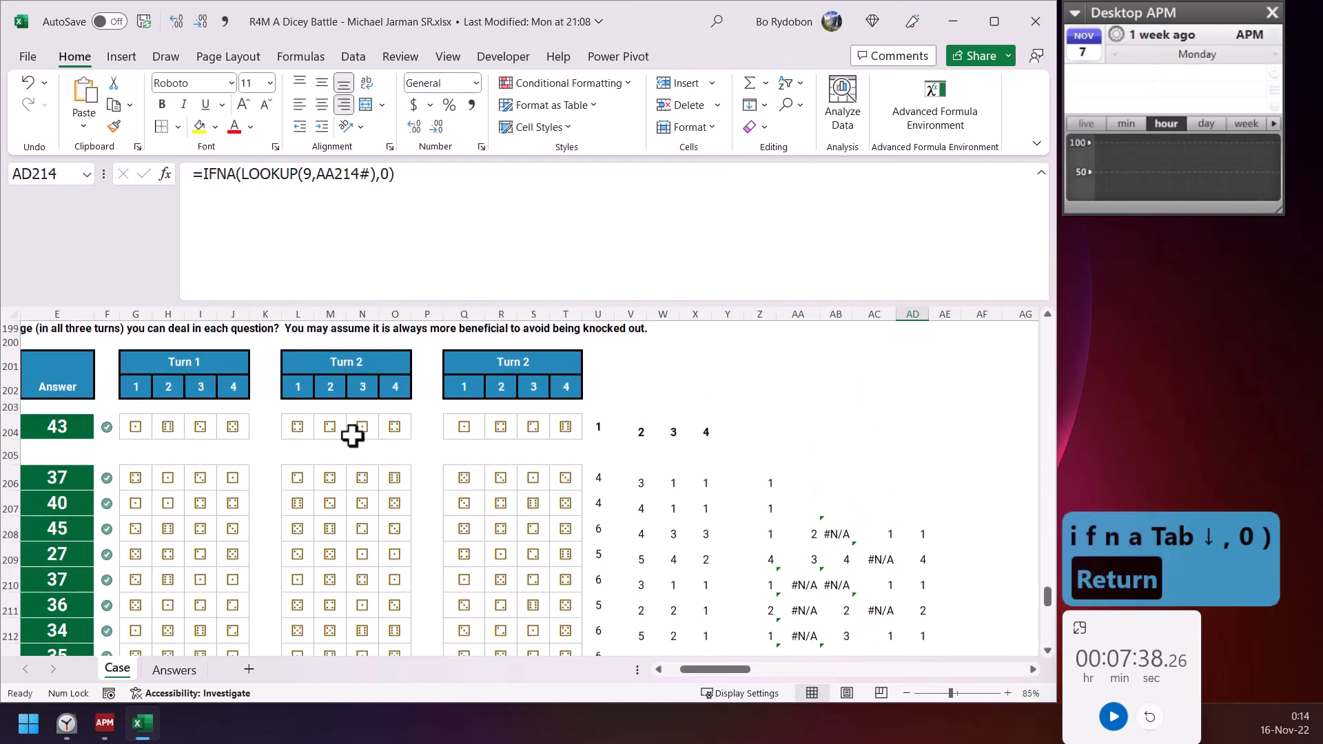
{"action": "left_click_drag", "start_coordinate": [691, 668], "coordinate": [677, 667]}
{"action": "scroll", "coordinate": [753, 591], "scroll_direction": "down", "scroll_amount": 4}
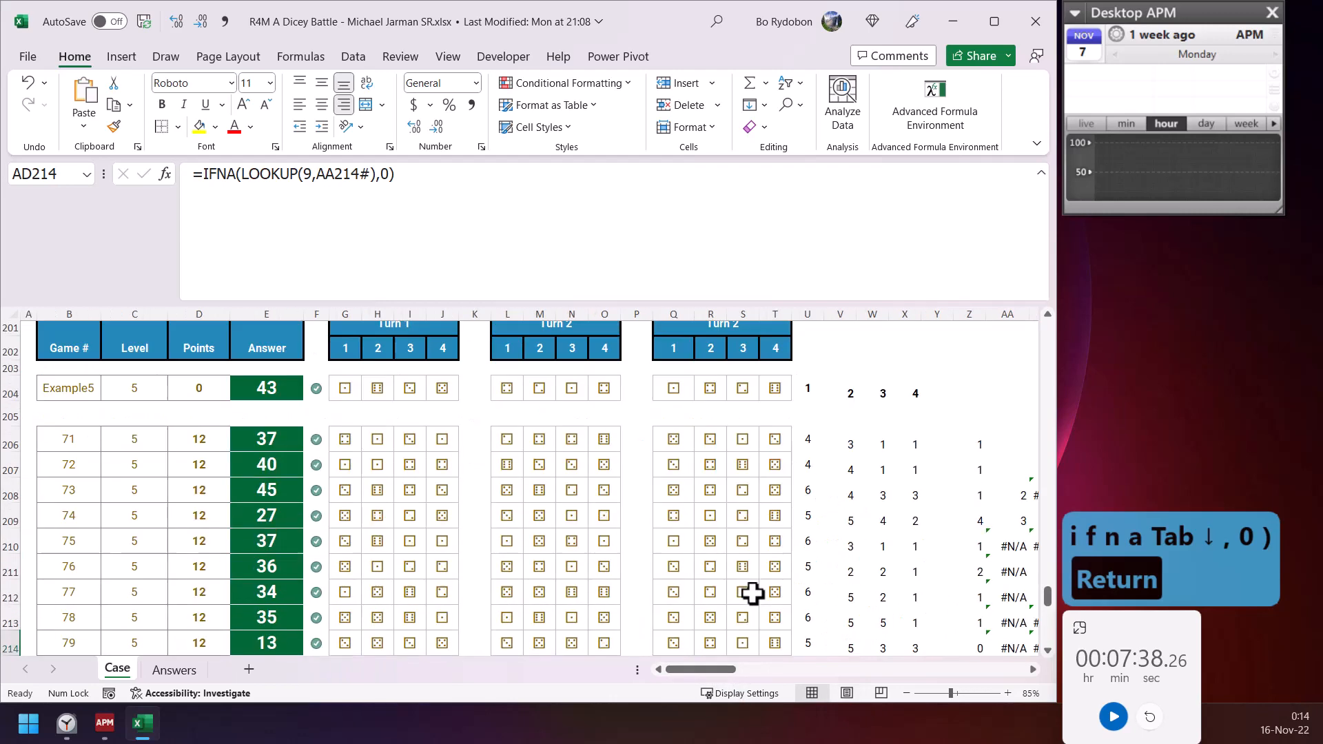
{"action": "left_click", "coordinate": [273, 438]}
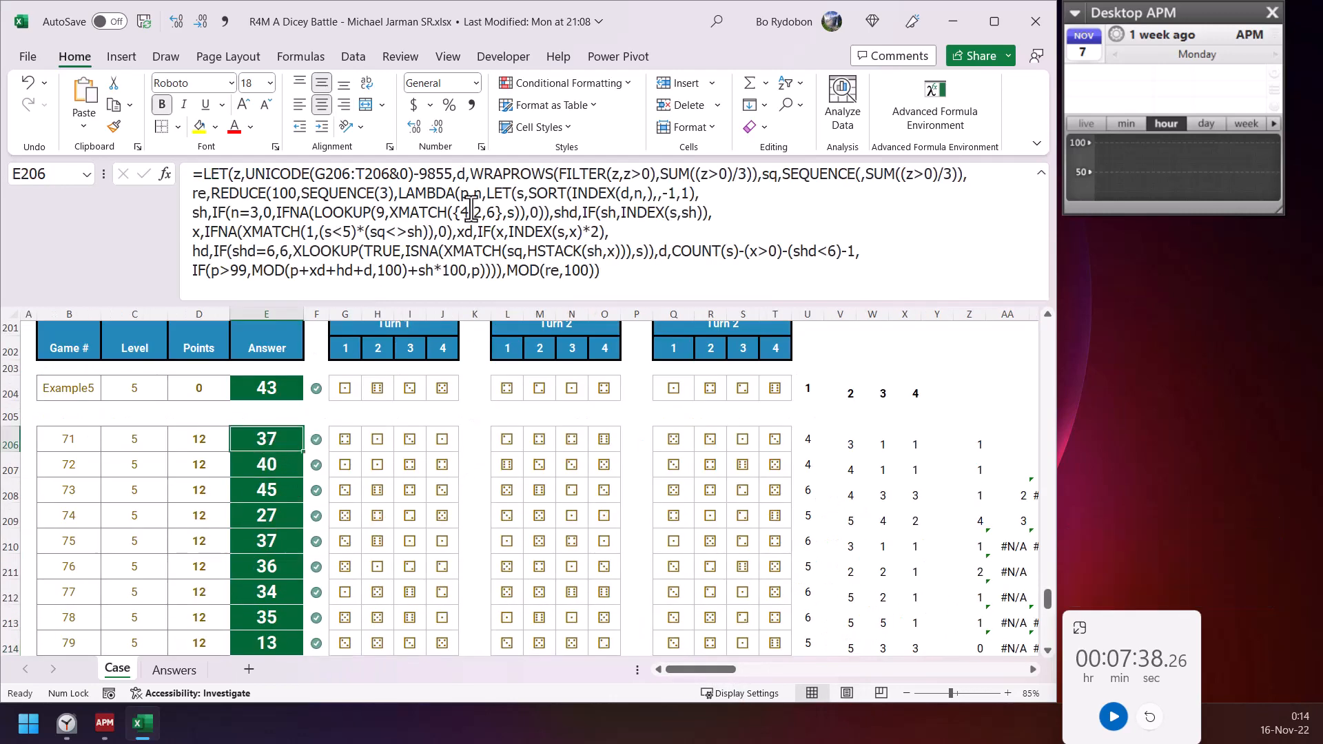
{"action": "left_click", "coordinate": [562, 210]}
{"action": "double_click", "coordinate": [563, 212]}
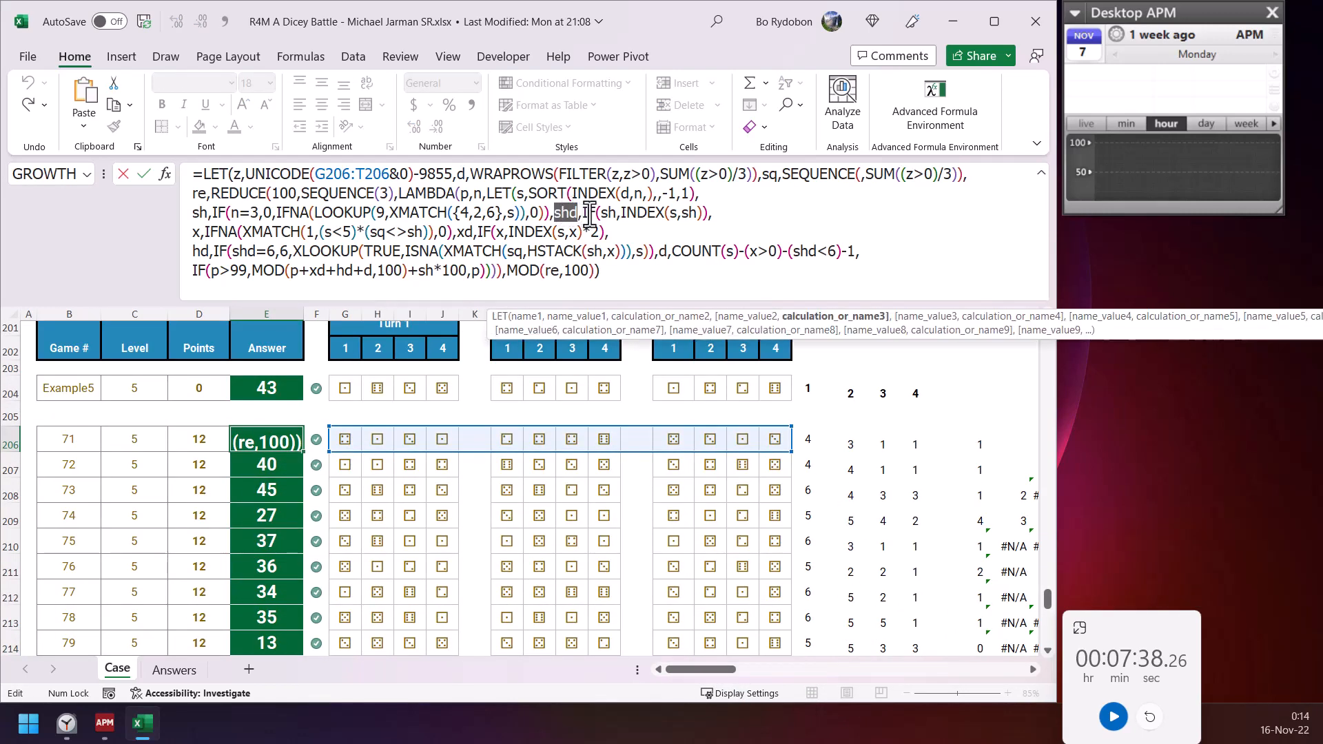
{"action": "left_click", "coordinate": [598, 214]}
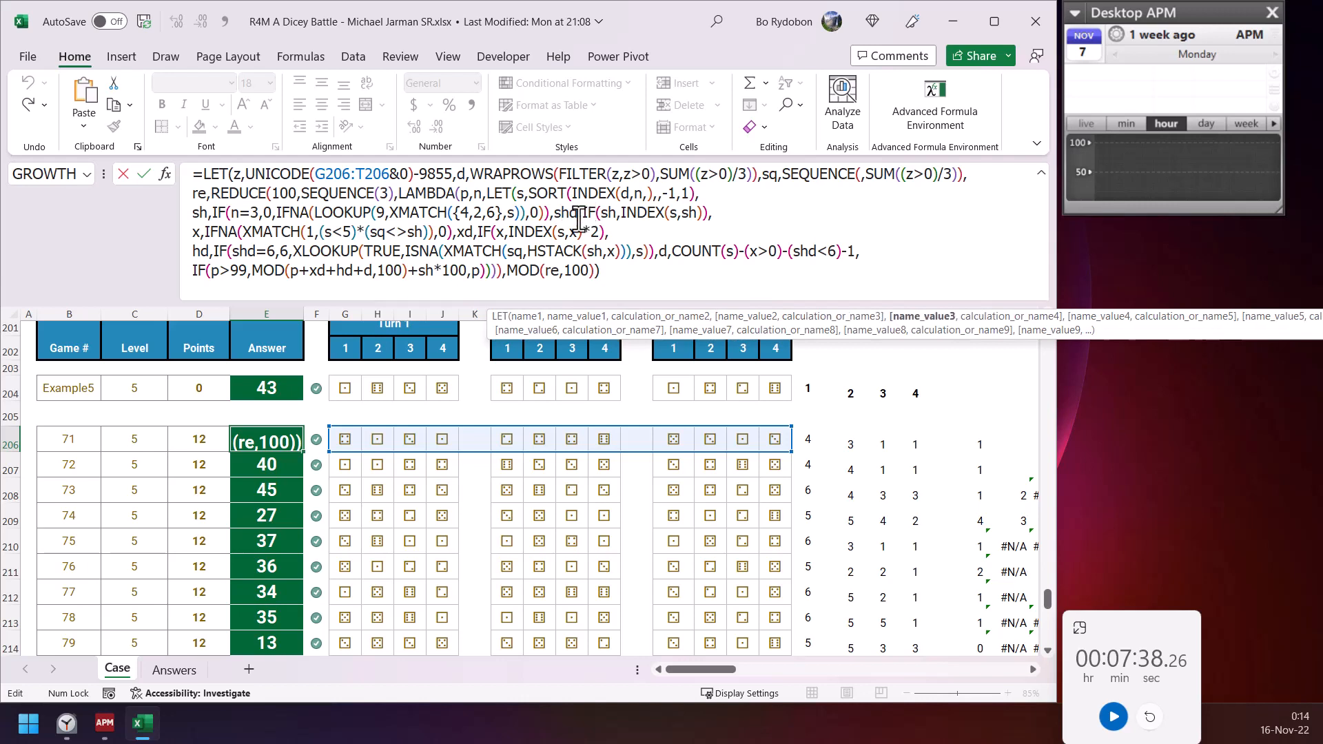
{"action": "left_click_drag", "start_coordinate": [552, 214], "coordinate": [735, 215]}
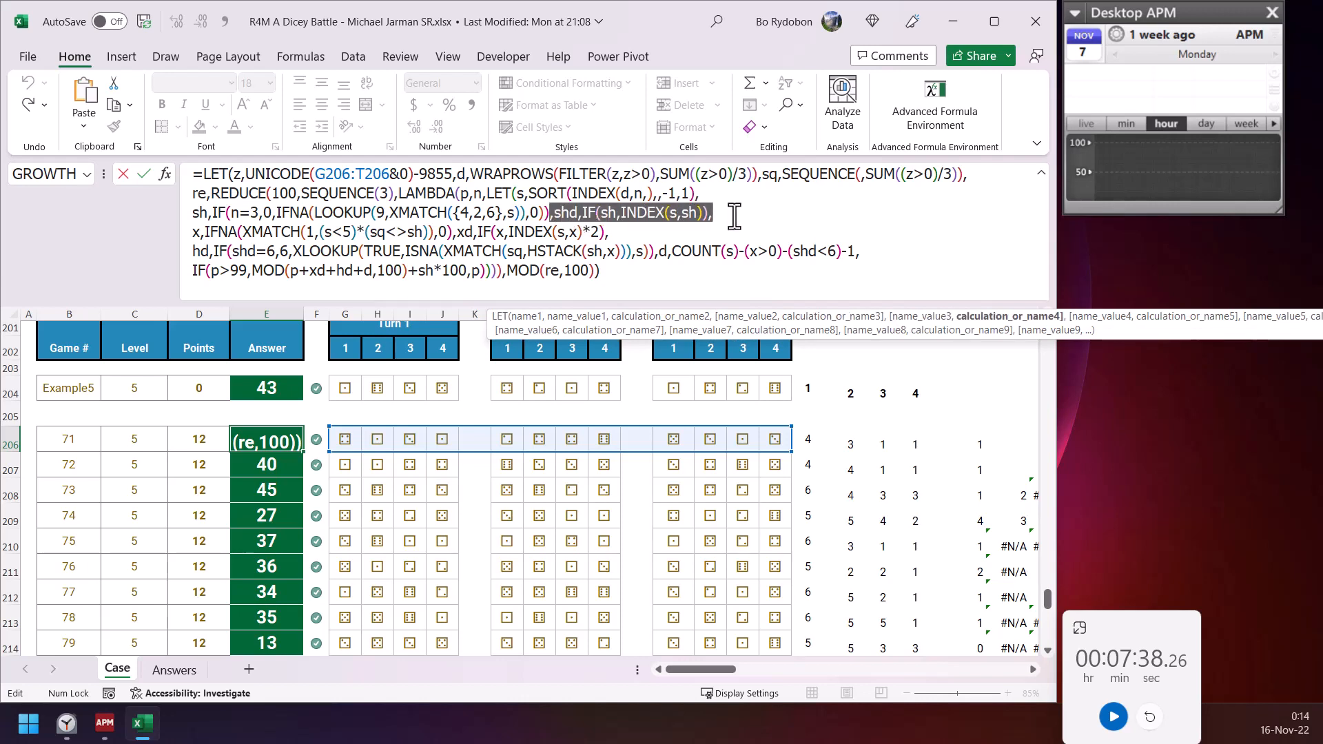
{"action": "left_click", "coordinate": [704, 215]}
{"action": "left_click", "coordinate": [611, 212]}
{"action": "key", "text": "ctrl+a"}
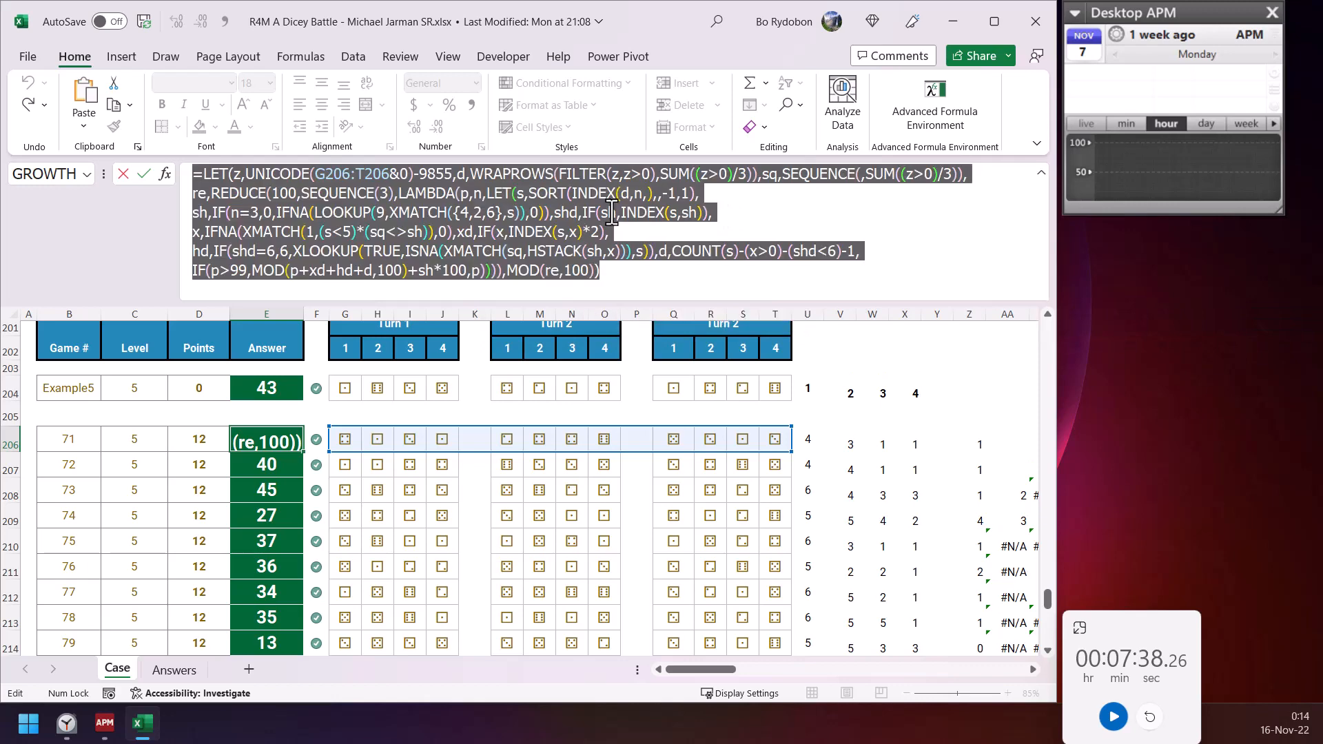
{"action": "left_click", "coordinate": [611, 212]}
{"action": "left_click", "coordinate": [660, 214]}
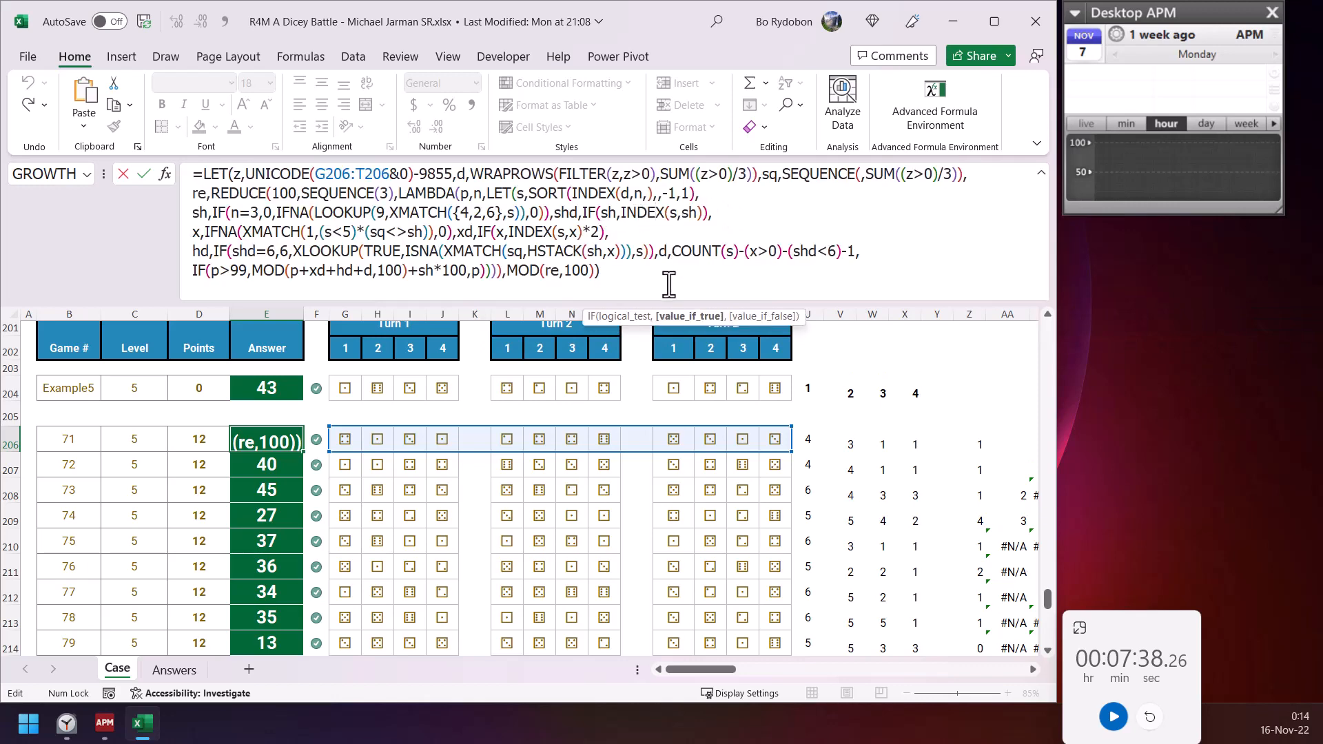
- Examine E206's x definition, including the (s<5)*(sq<>sh) lookup array in XMATCH and its IFNA fallback
{"action": "left_click", "coordinate": [240, 231]}
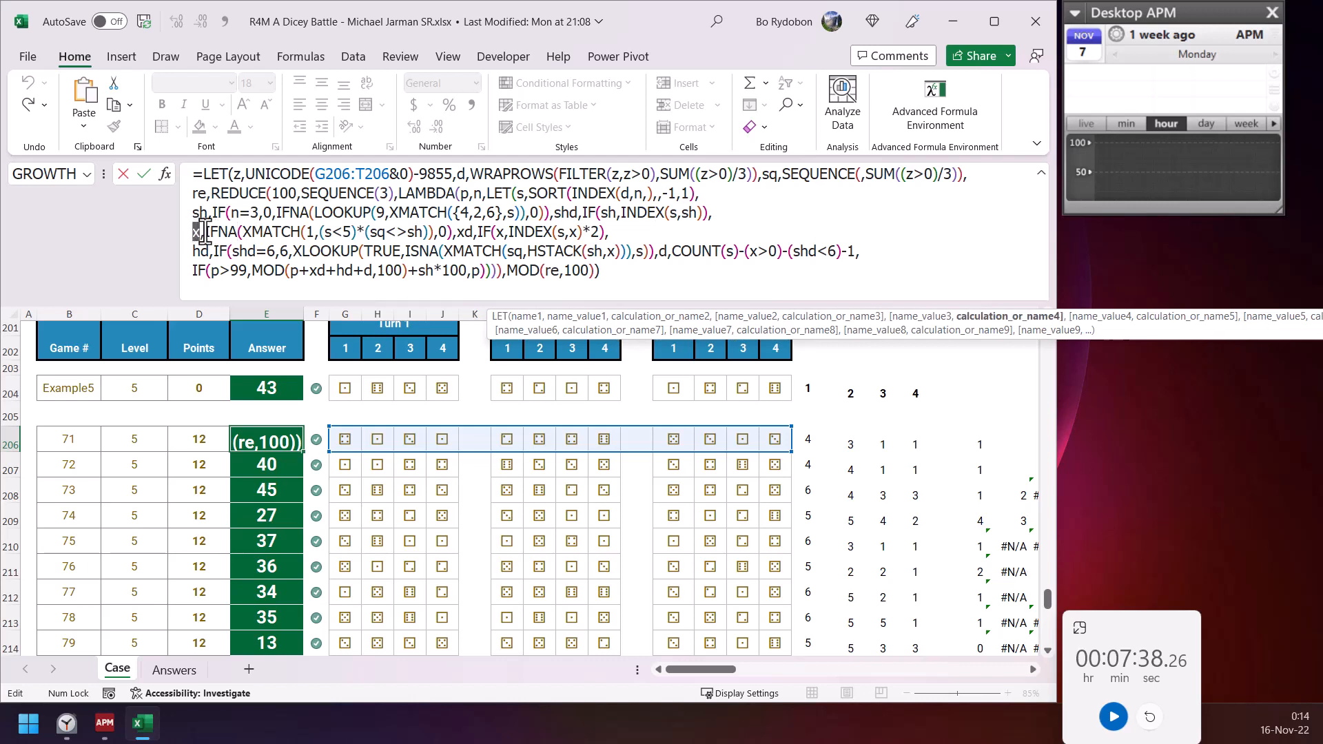
{"action": "left_click", "coordinate": [292, 226]}
{"action": "left_click", "coordinate": [335, 232]}
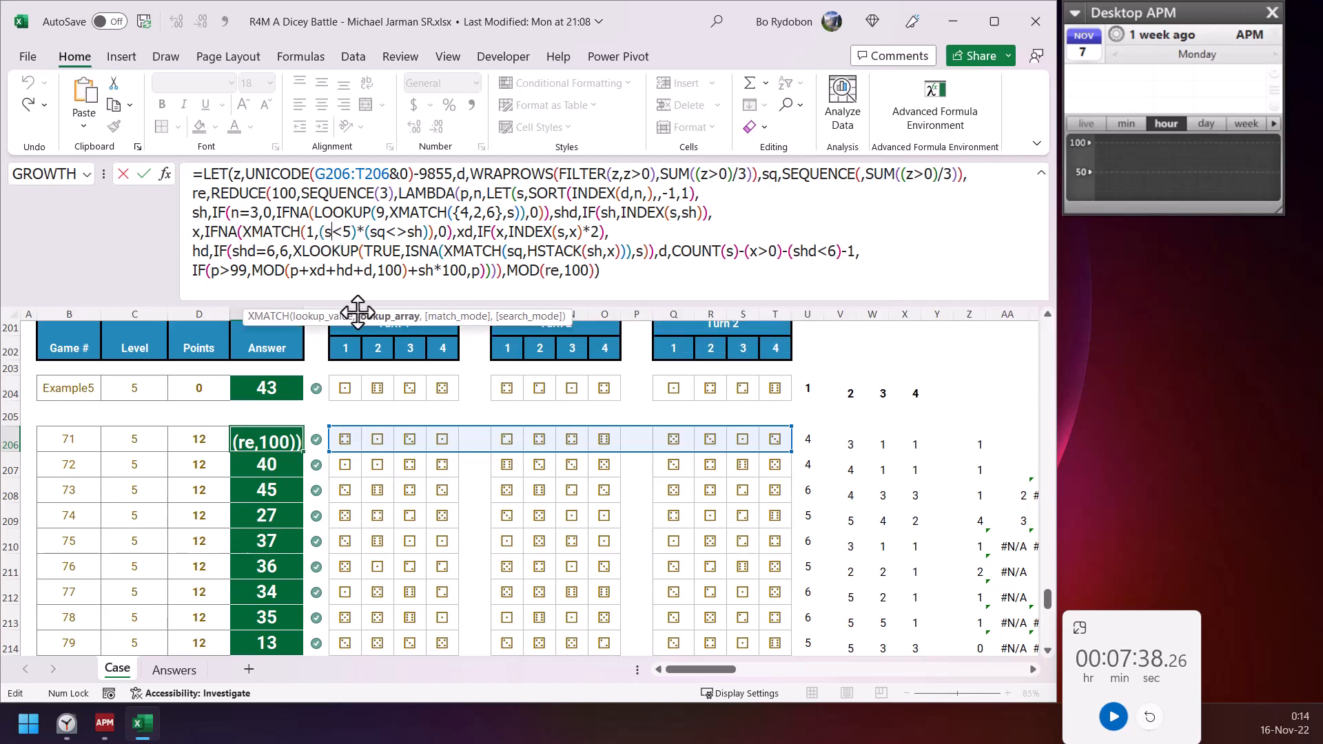
{"action": "left_click_drag", "start_coordinate": [353, 233], "coordinate": [430, 241]}
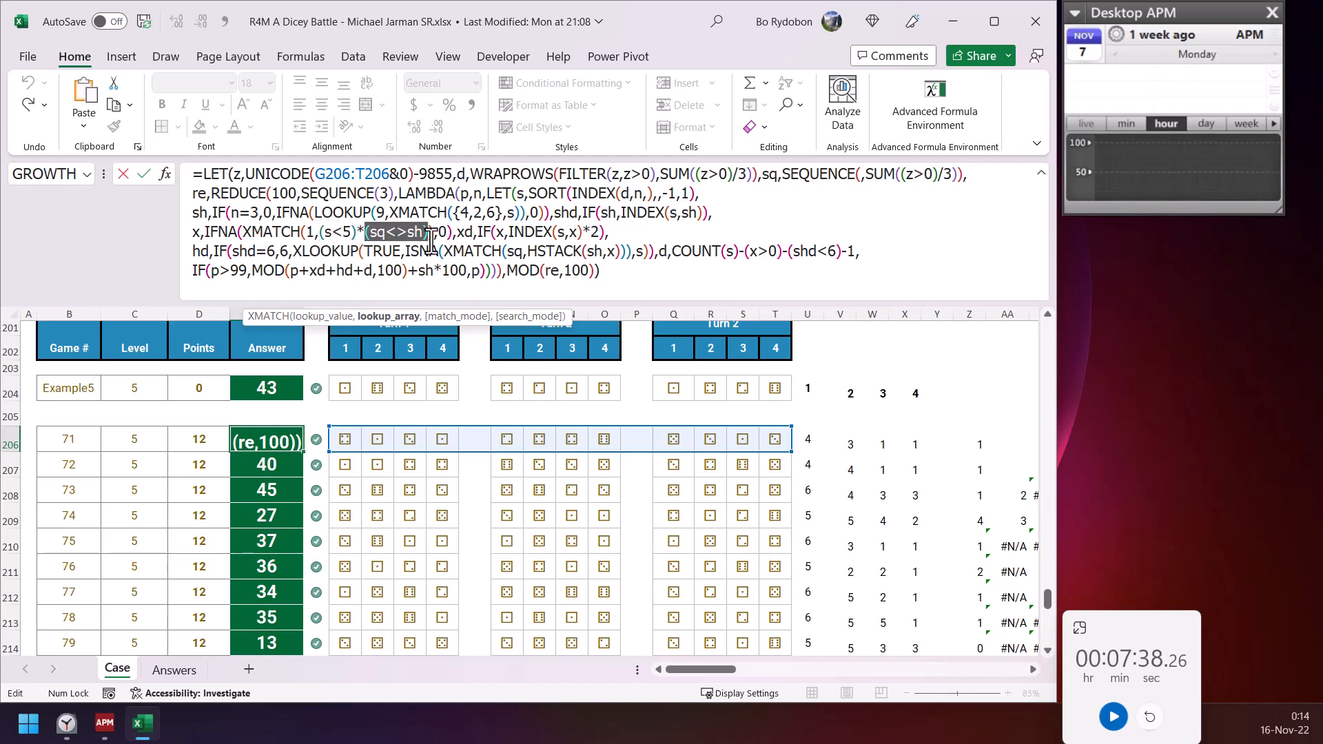
{"action": "left_click", "coordinate": [433, 233]}
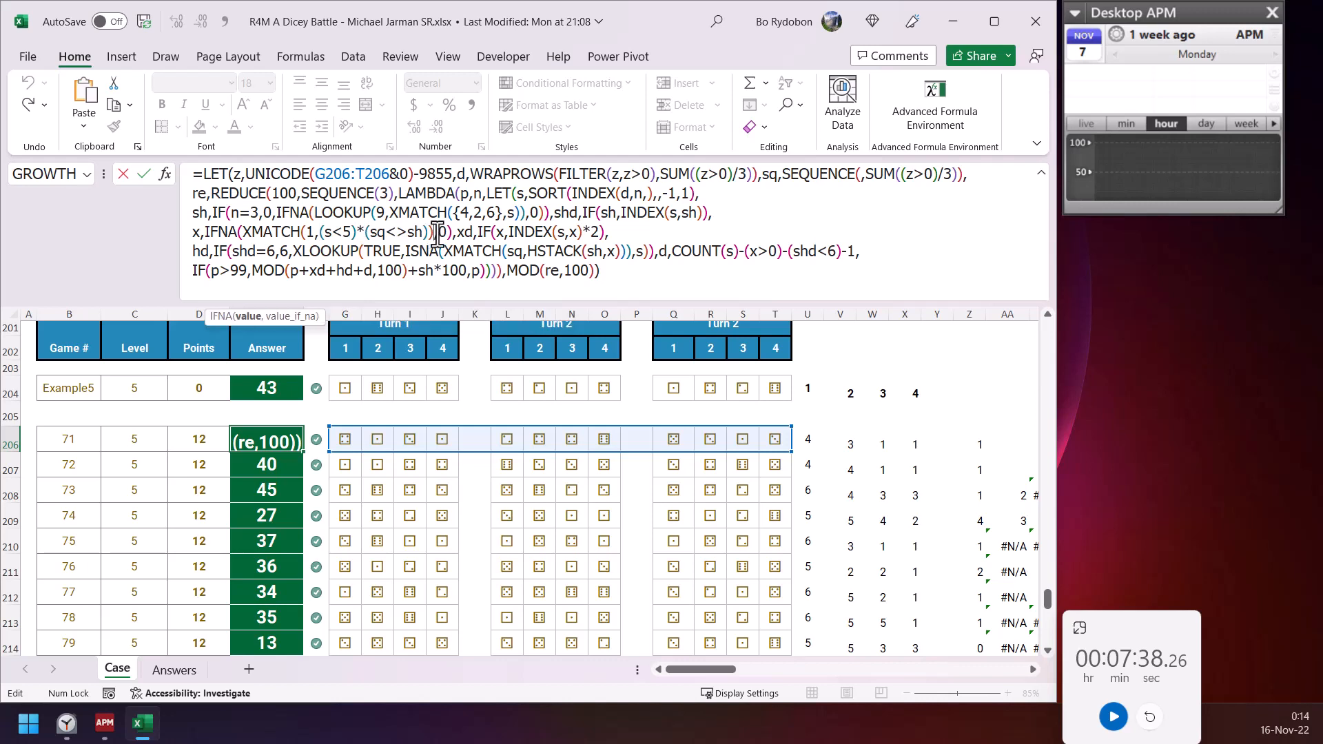
{"action": "left_click", "coordinate": [388, 316]}
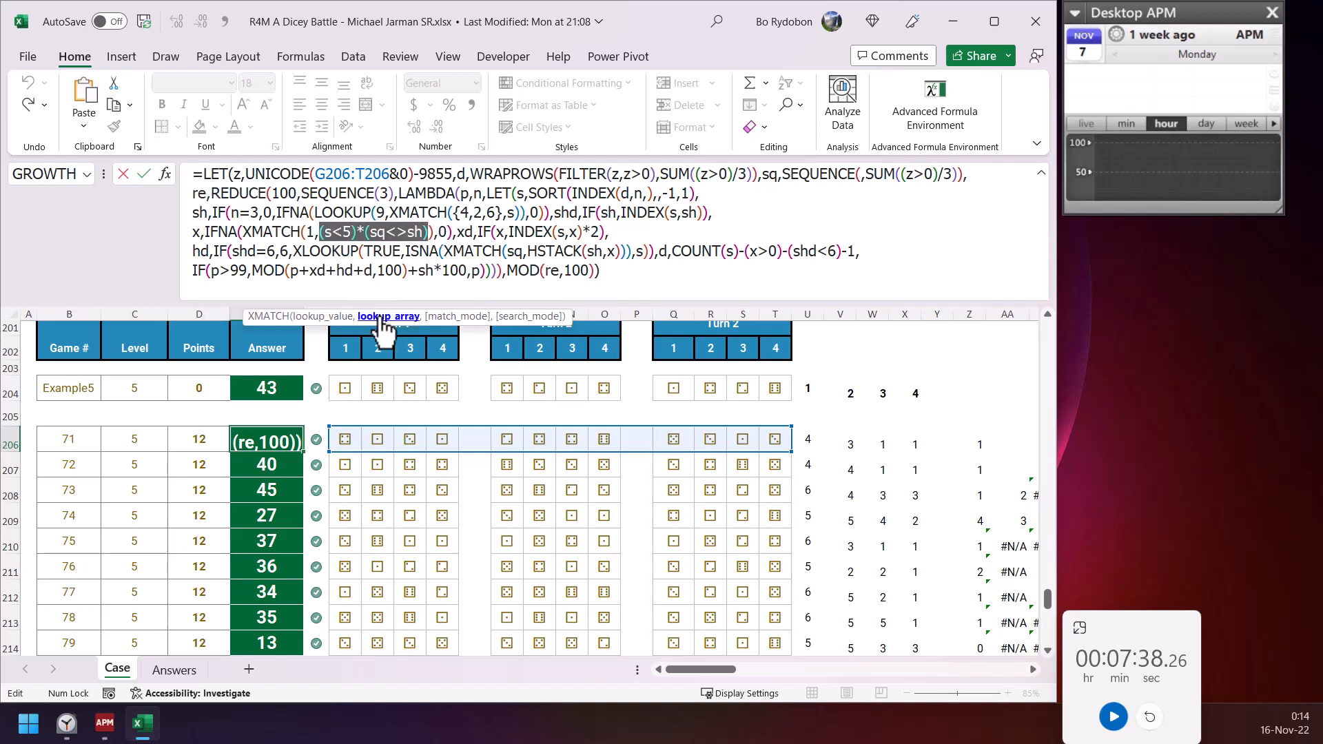
{"action": "left_click", "coordinate": [306, 232]}
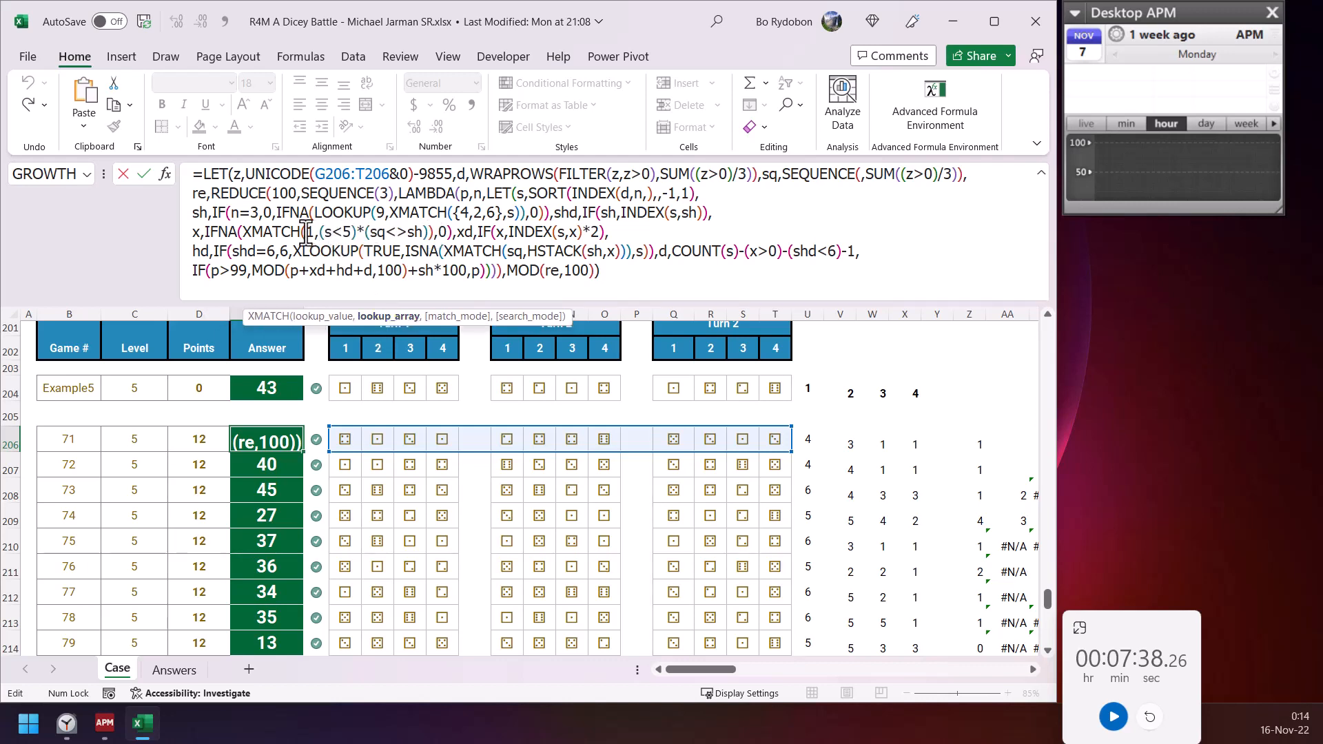
{"action": "left_click", "coordinate": [228, 232]}
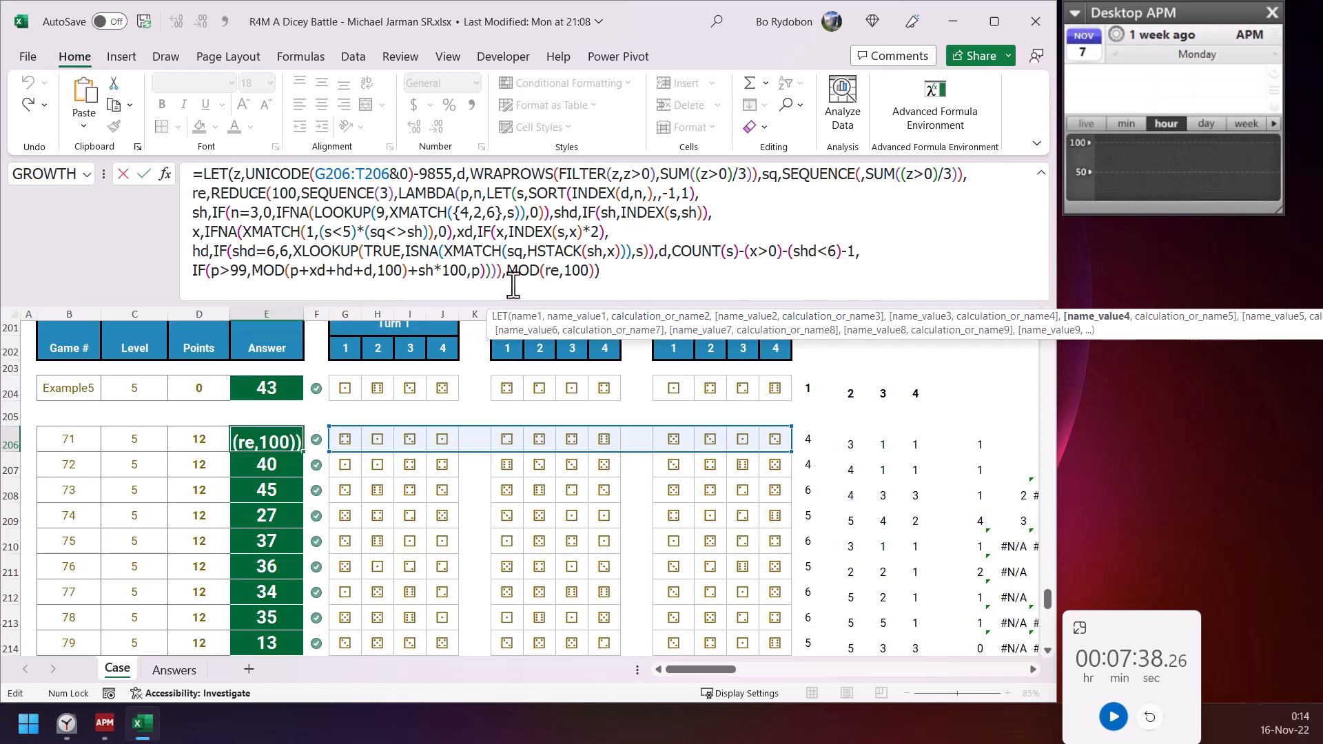
- Examine the xd definition, IF(x,INDEX(s,x)*2), in E206's LET formula
{"action": "left_click", "coordinate": [469, 231]}
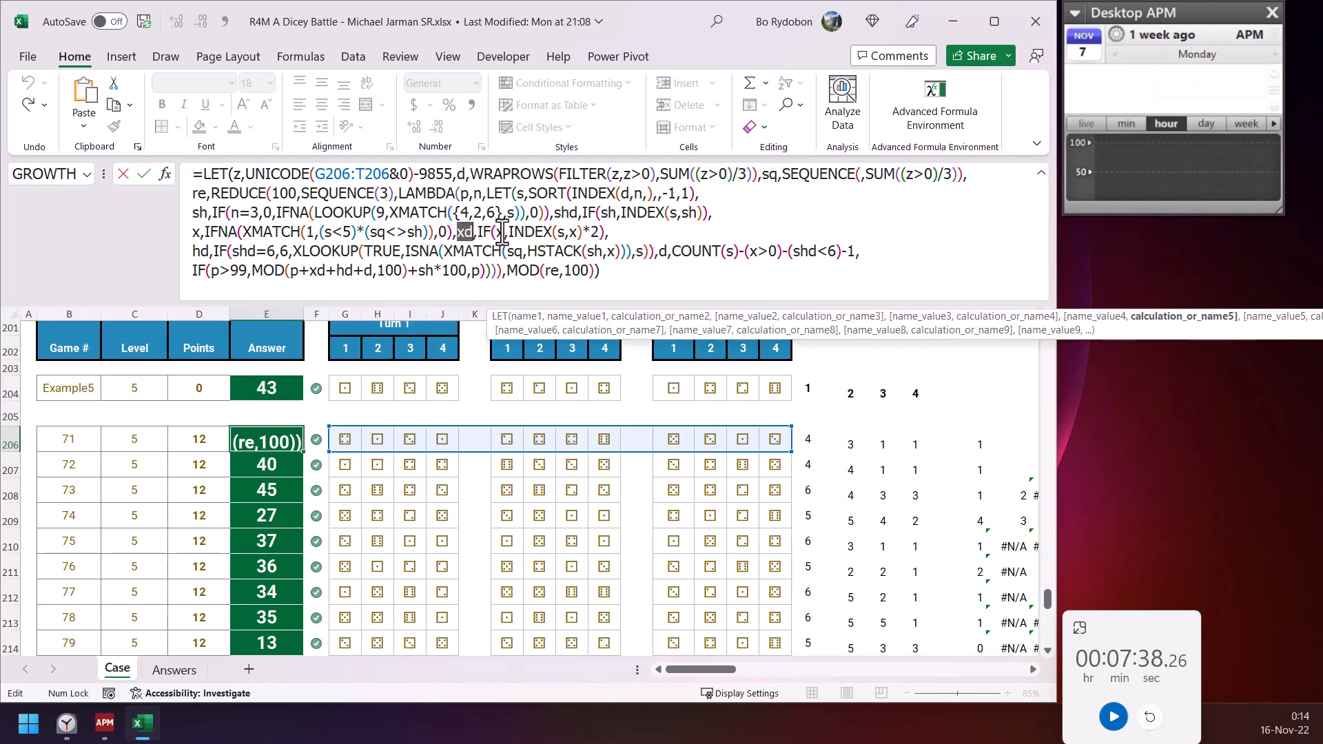
{"action": "left_click", "coordinate": [498, 232]}
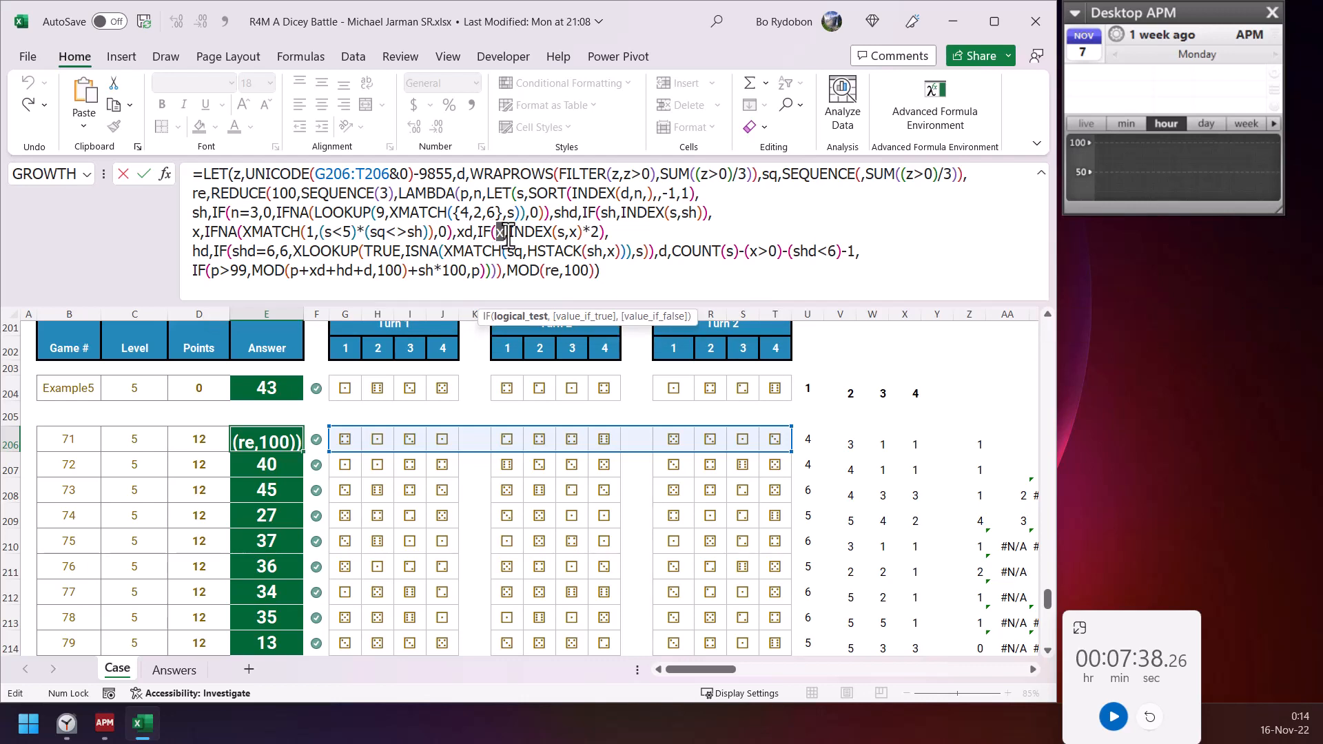
{"action": "left_click_drag", "start_coordinate": [514, 233], "coordinate": [581, 234]}
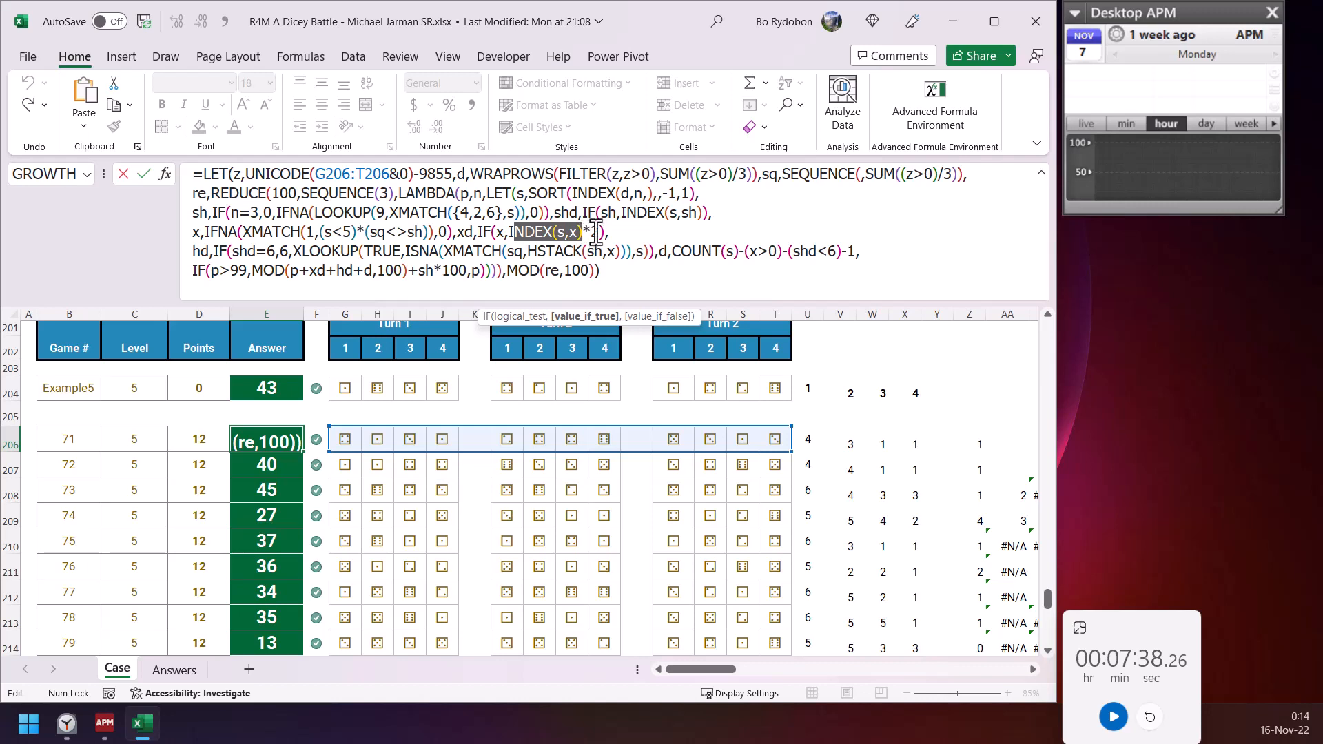
{"action": "left_click", "coordinate": [593, 232]}
{"action": "left_click", "coordinate": [606, 232]}
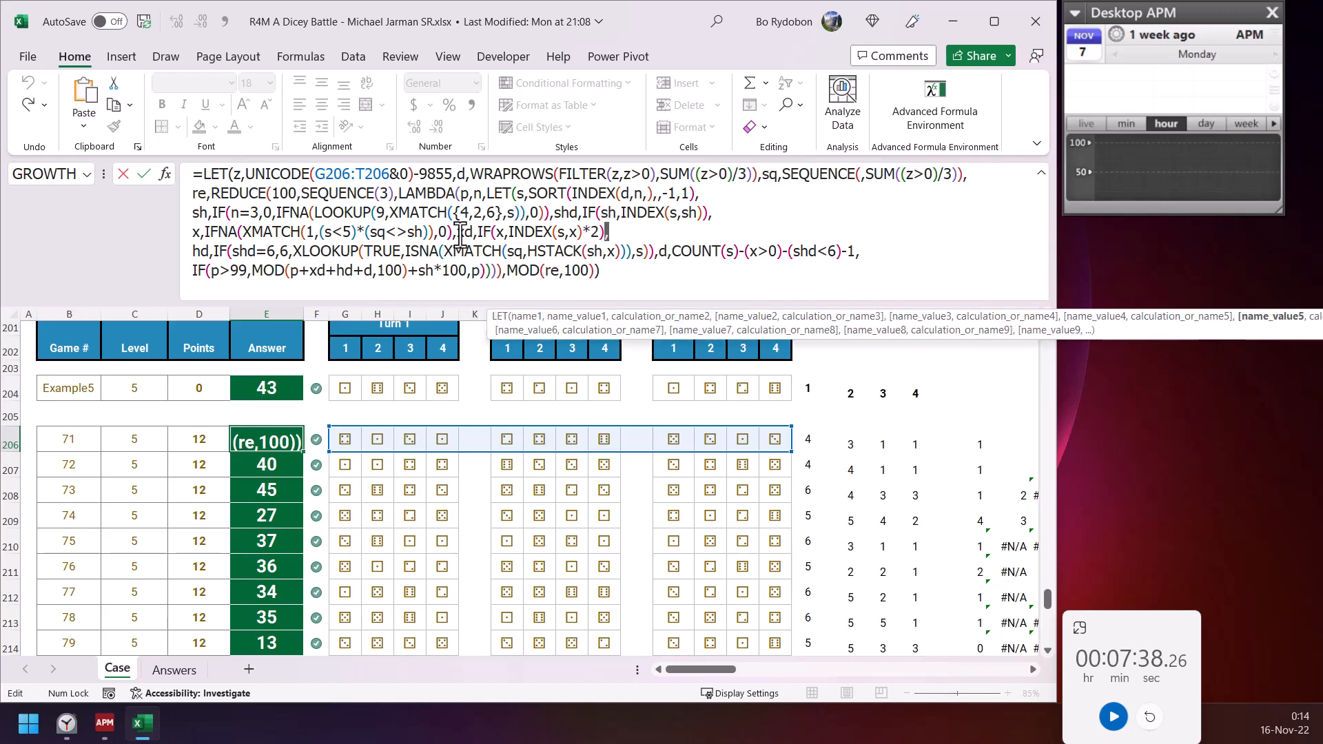
- Examine the start of E206's hd definition, the shd=6 test returning 6 and the XLOOKUP of TRUE otherwise
{"action": "left_click", "coordinate": [405, 252]}
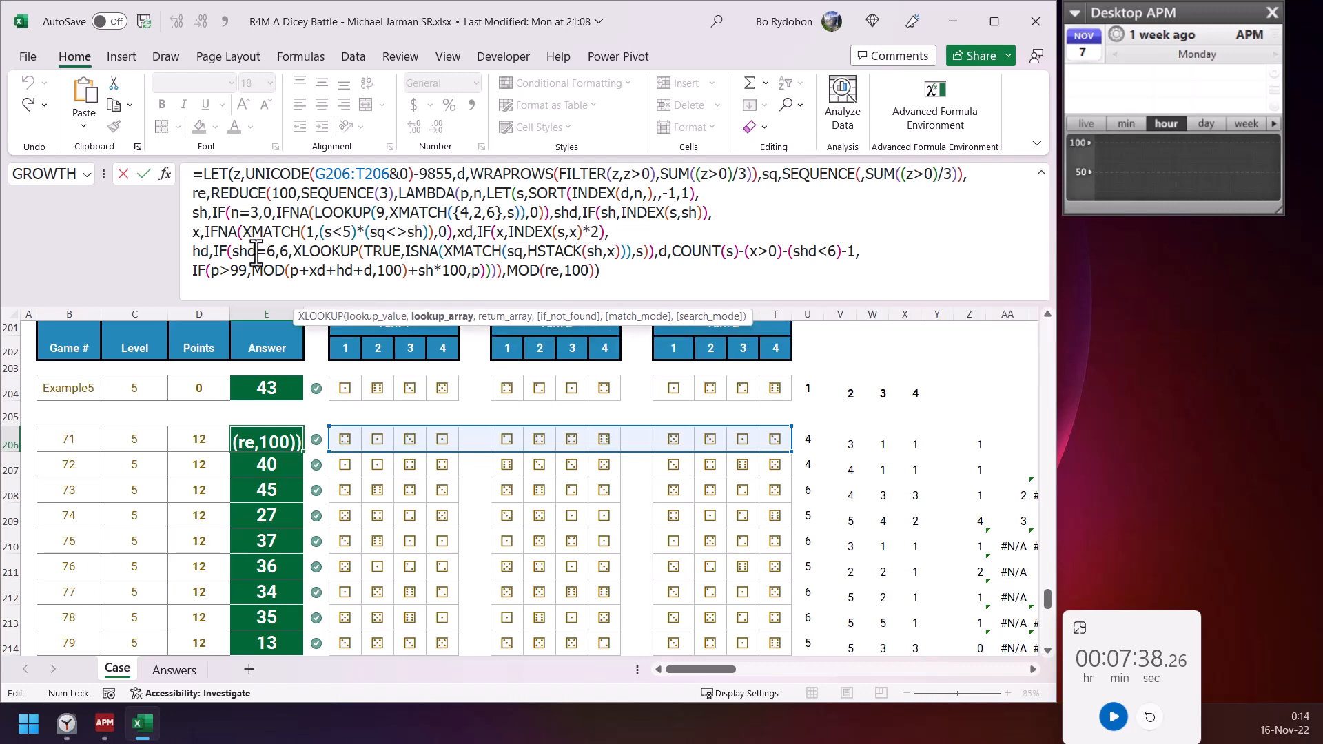
{"action": "double_click", "coordinate": [201, 252]}
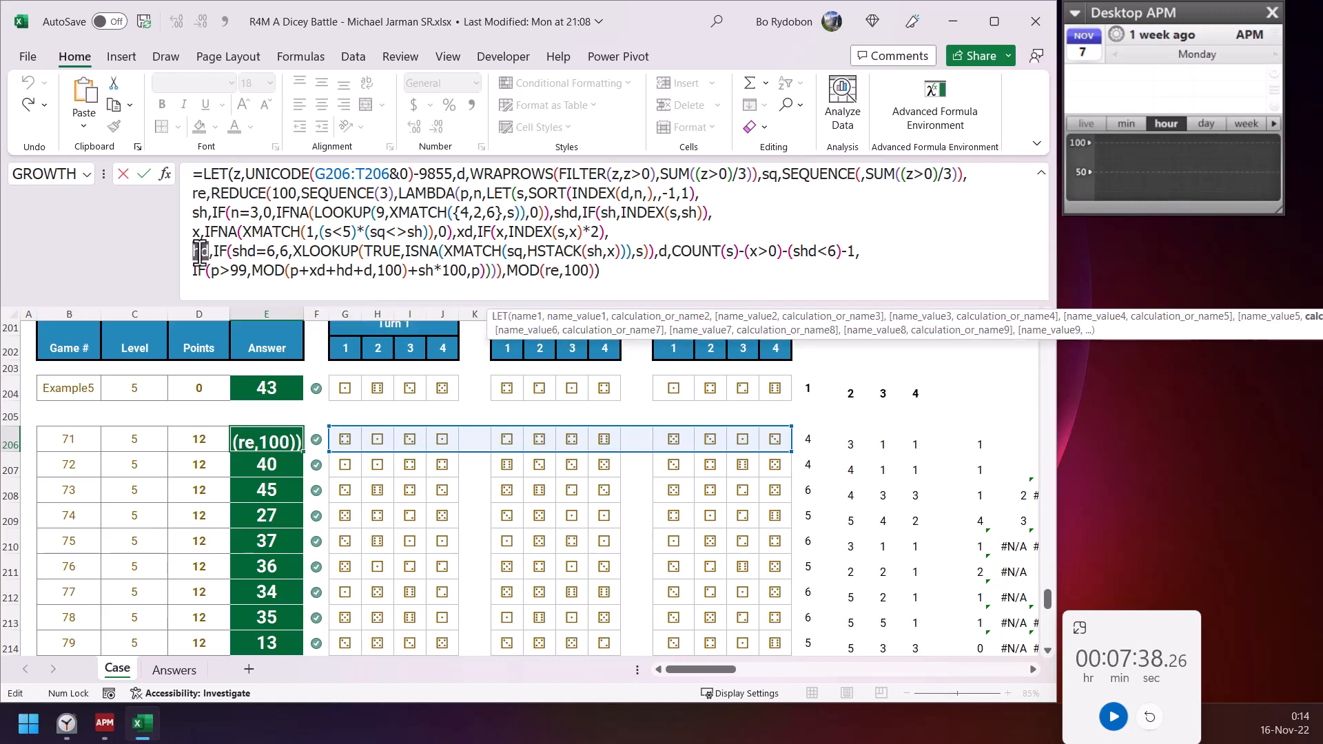
{"action": "left_click", "coordinate": [246, 252]}
{"action": "left_click_drag", "start_coordinate": [232, 252], "coordinate": [275, 253]}
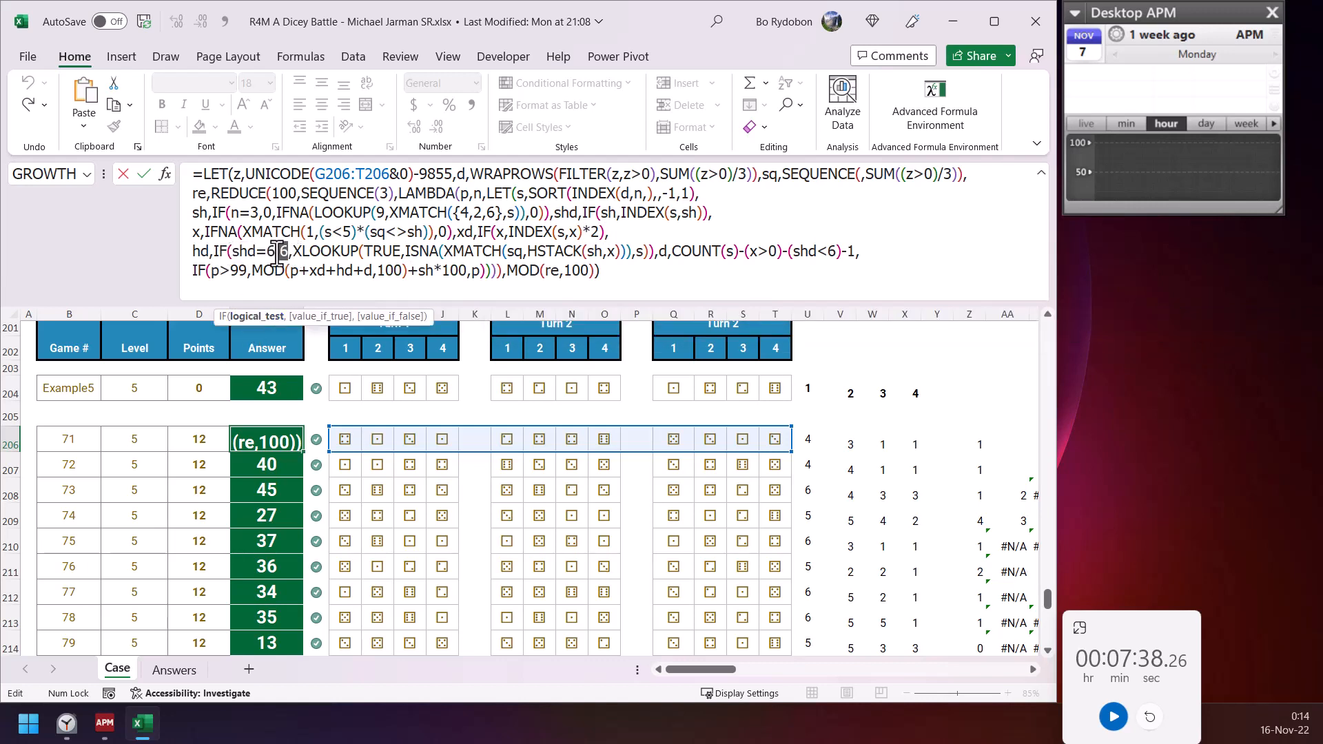
{"action": "type", "text": ","}
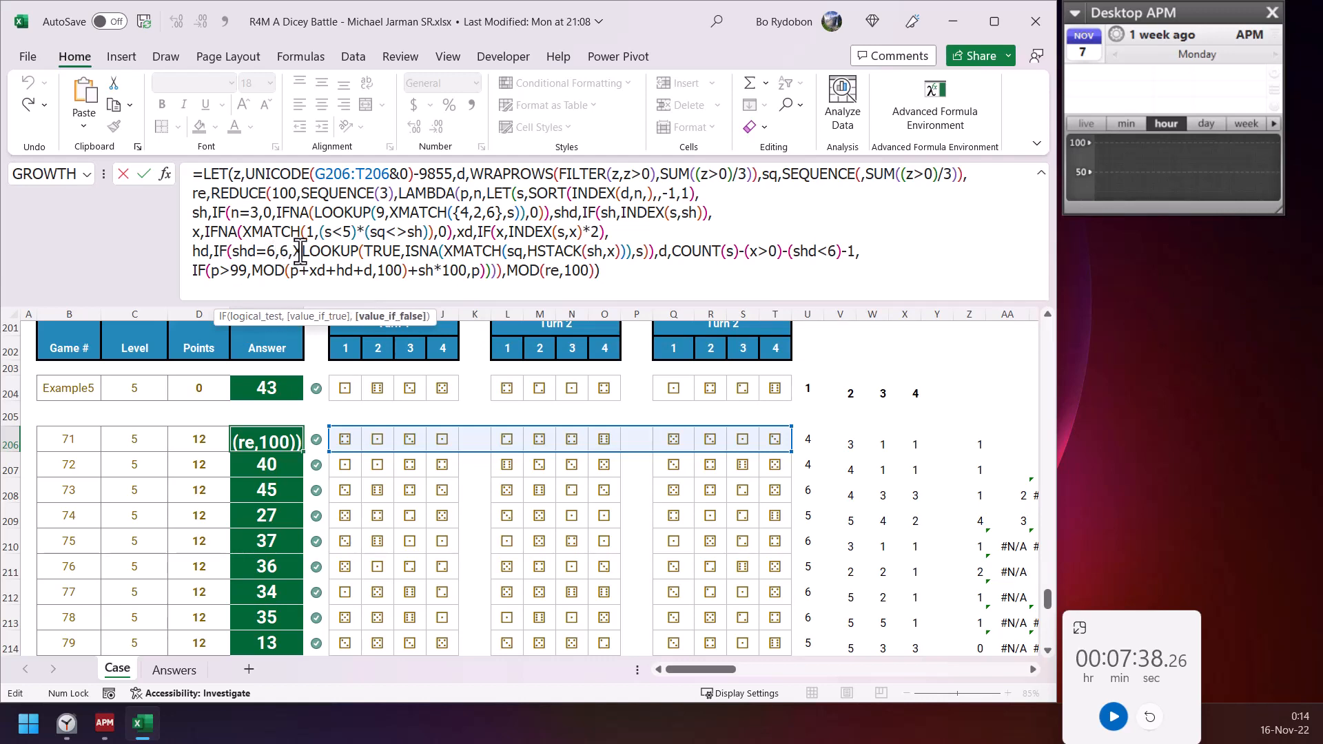
{"action": "left_click", "coordinate": [388, 251]}
{"action": "left_click", "coordinate": [432, 252]}
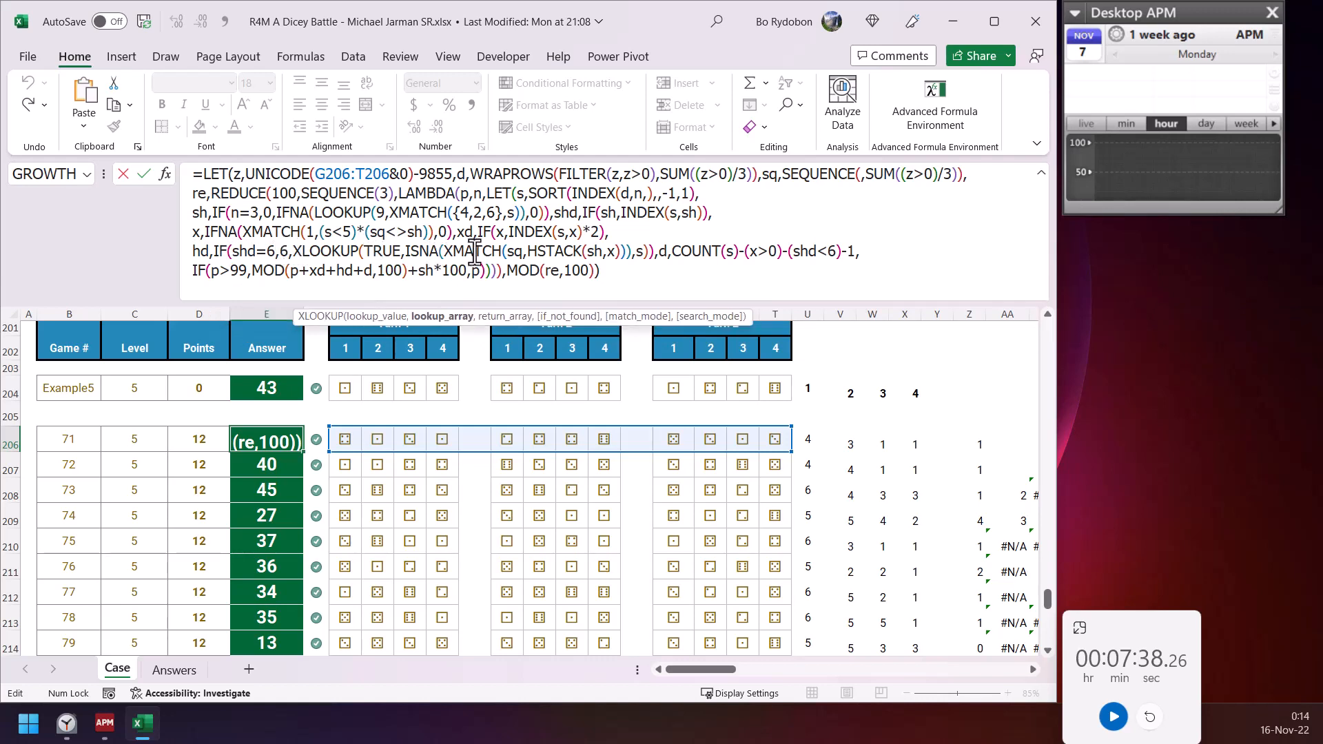
- Examine hd's XMATCH of sq against HSTACK(sh,x), including both stacked positions, in E206's formula
{"action": "left_click", "coordinate": [472, 253]}
{"action": "left_click", "coordinate": [532, 251]}
{"action": "left_click", "coordinate": [578, 324]}
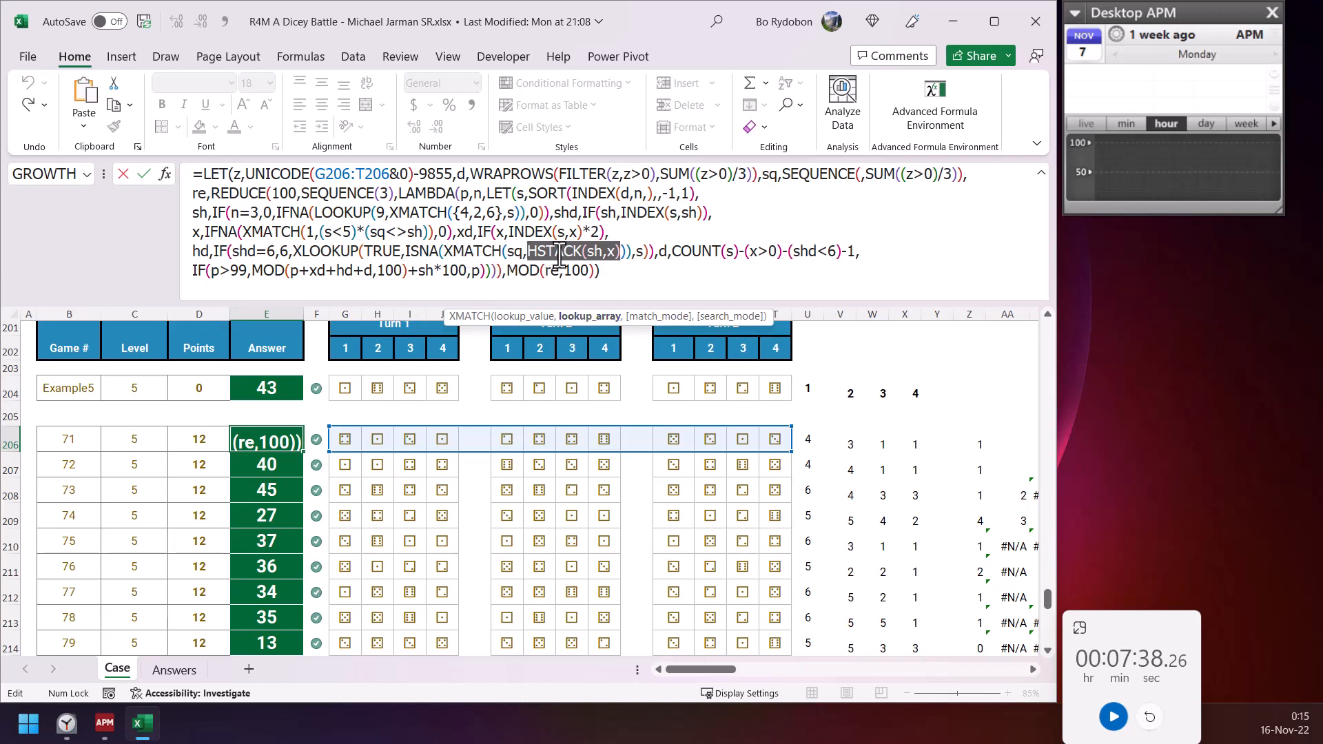
{"action": "double_click", "coordinate": [591, 253]}
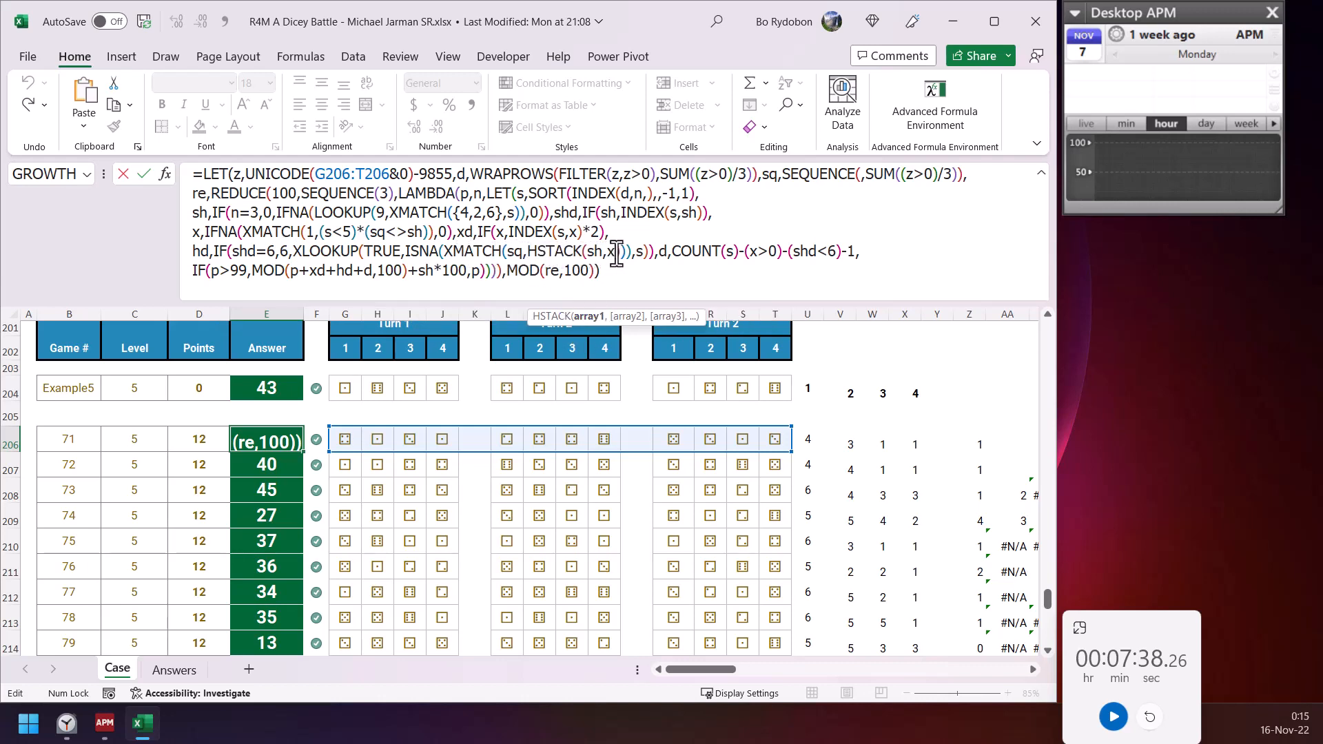
{"action": "left_click_drag", "start_coordinate": [616, 252], "coordinate": [508, 252]}
{"action": "left_click", "coordinate": [496, 252]}
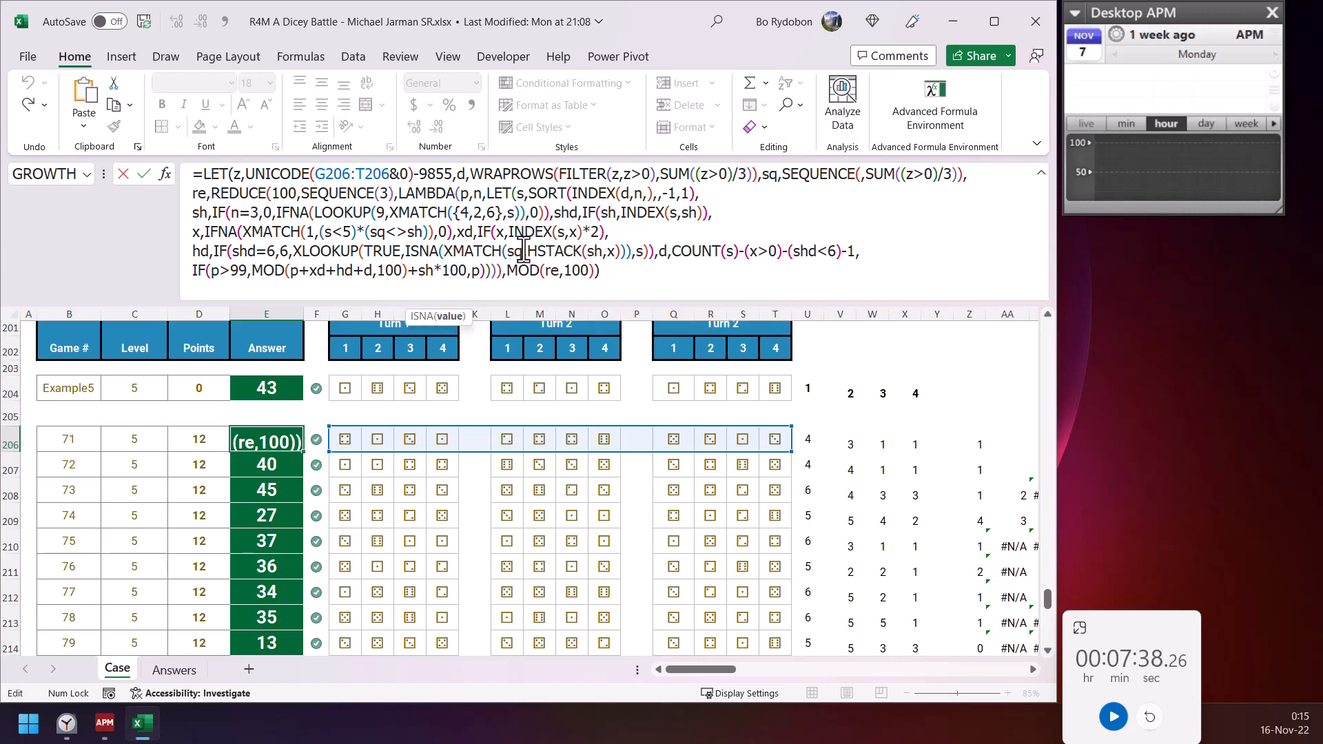
{"action": "double_click", "coordinate": [524, 250]}
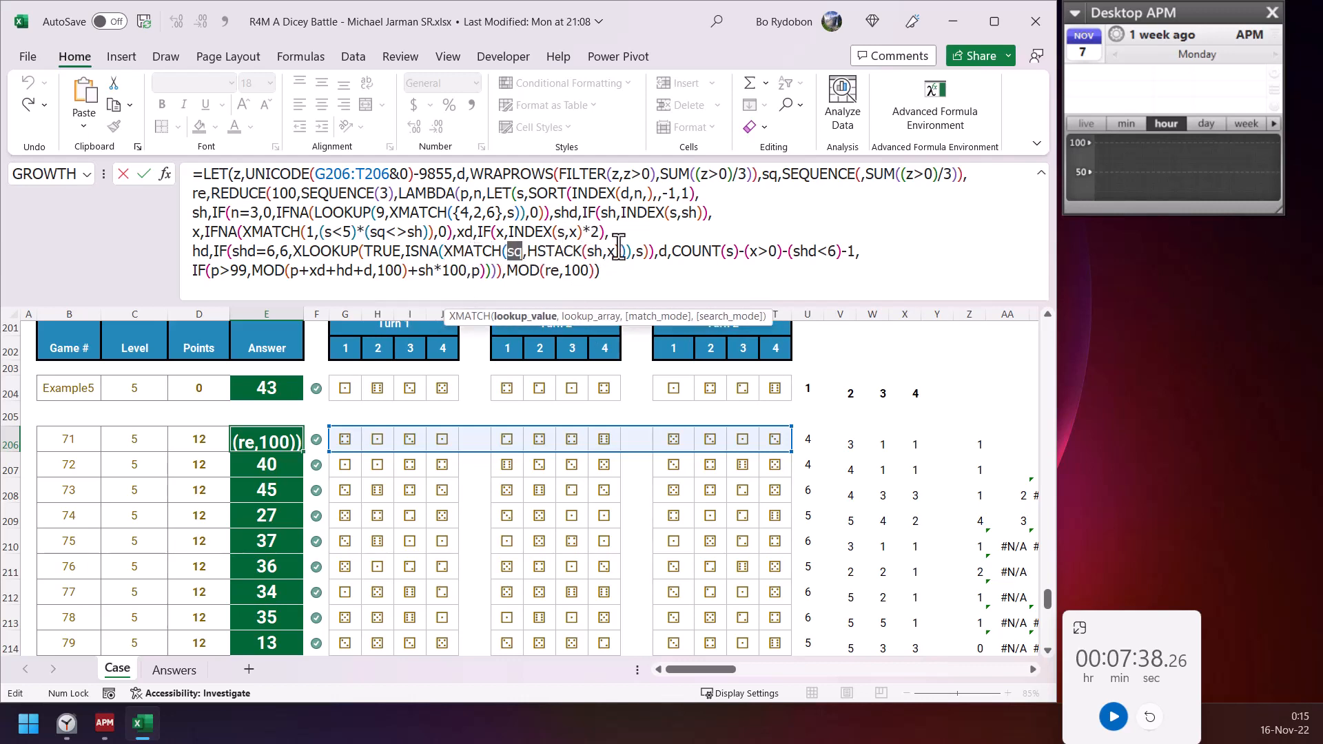
{"action": "left_click_drag", "start_coordinate": [622, 253], "coordinate": [594, 254]}
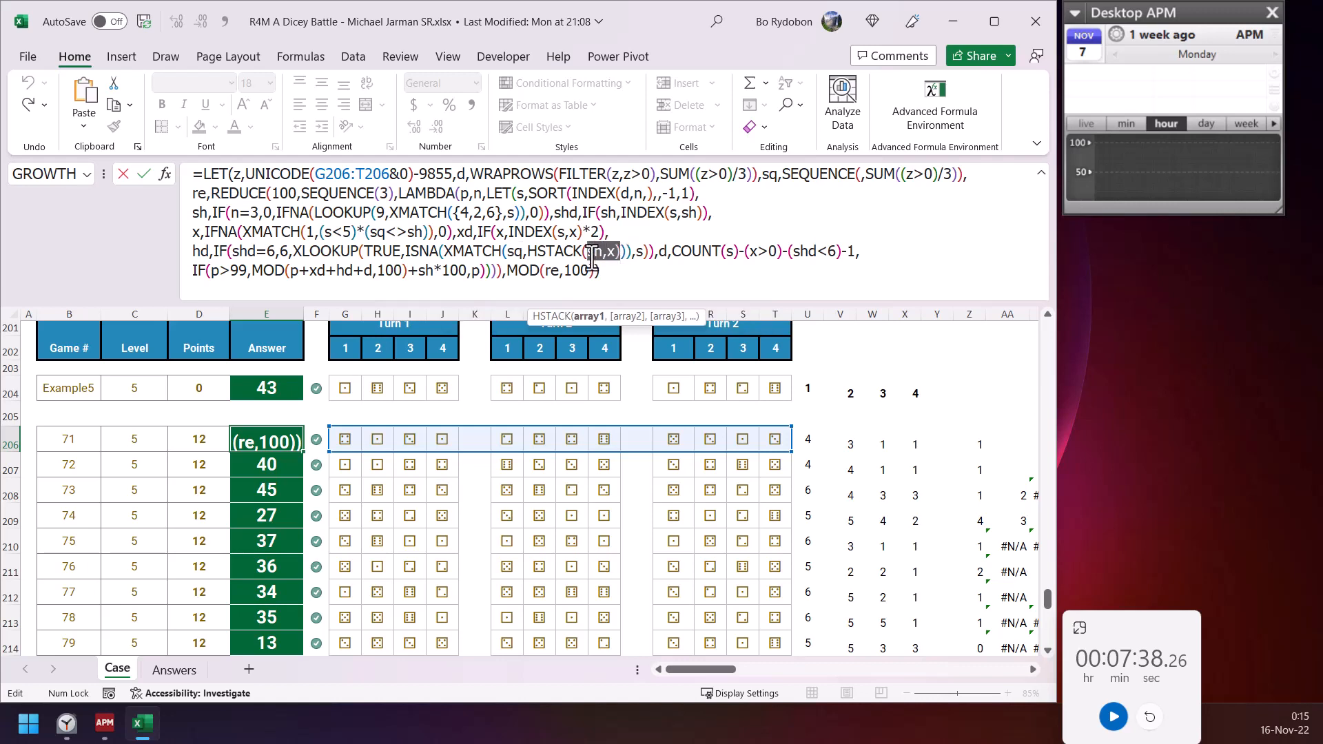
- Examine how hd's XLOOKUP searches the ISNA array for TRUE and returns a die from s
{"action": "left_click", "coordinate": [514, 261]}
{"action": "left_click", "coordinate": [420, 253]}
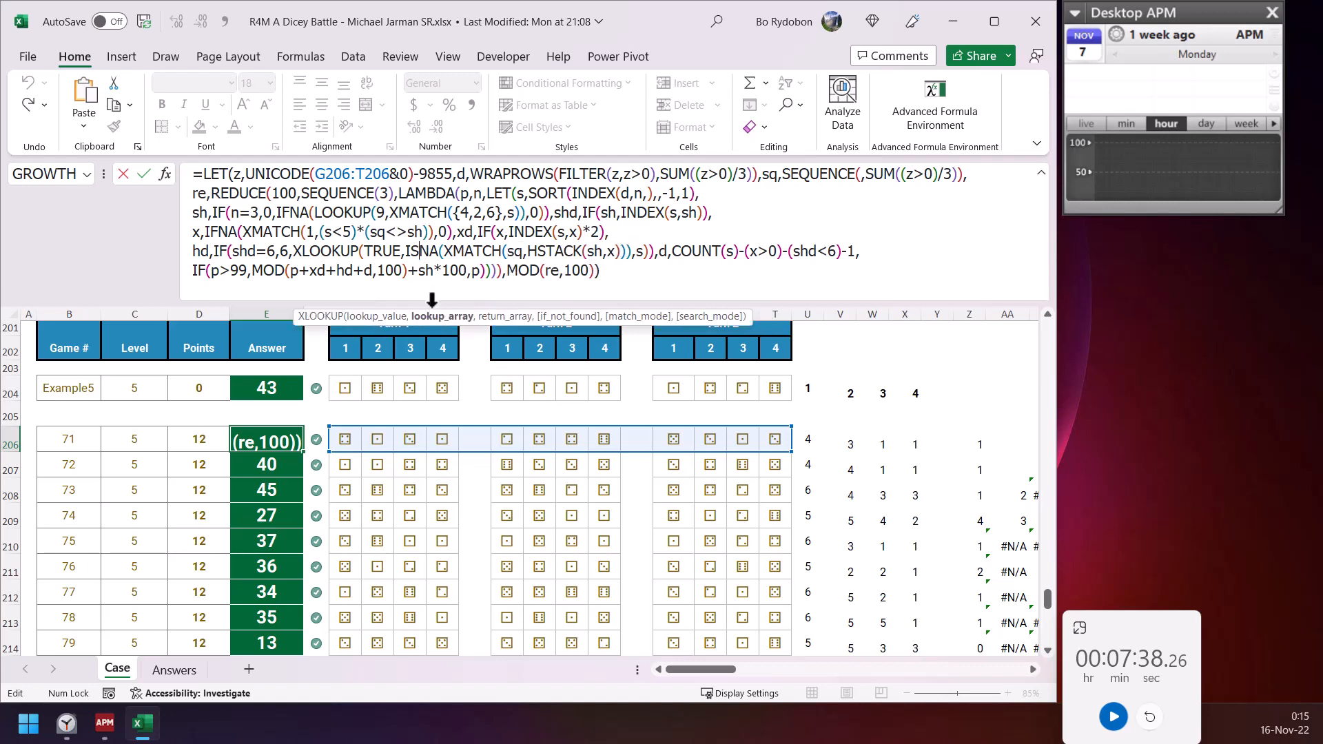
{"action": "left_click", "coordinate": [441, 317]}
{"action": "left_click", "coordinate": [382, 253]}
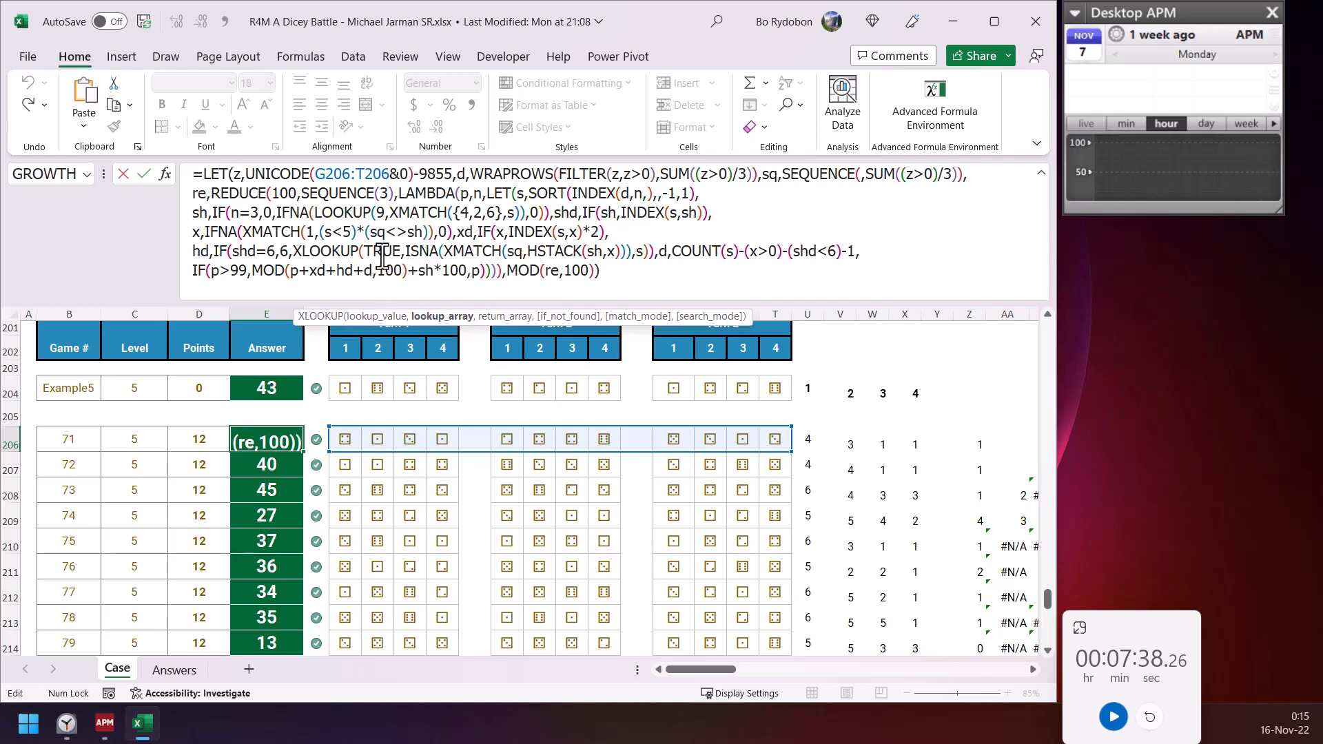
{"action": "left_click", "coordinate": [655, 252]}
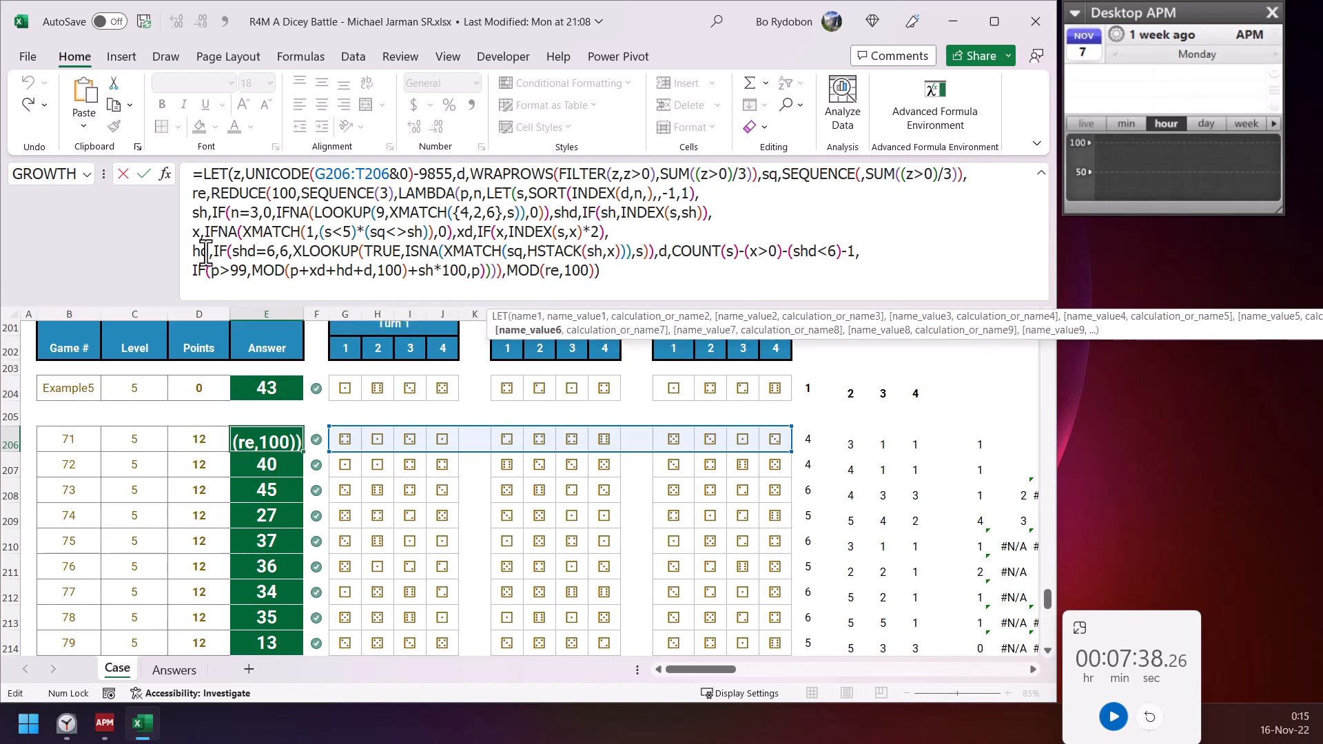
{"action": "double_click", "coordinate": [551, 253]}
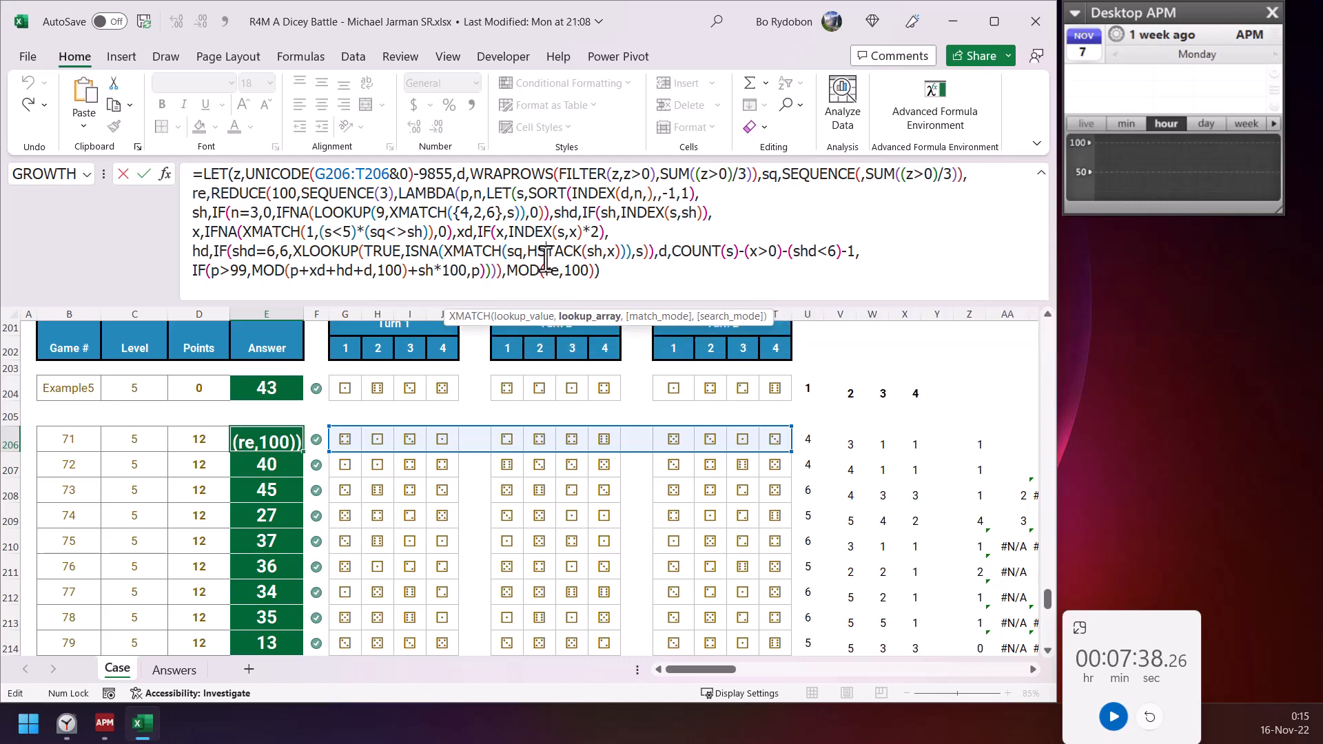
- Examine each term of the d definition, COUNT(s)-(x>0)-(shd<6)-1, against the Level 5 equipment rules
{"action": "left_click", "coordinate": [696, 252]}
{"action": "scroll", "coordinate": [62, 454], "scroll_direction": "up", "scroll_amount": 6}
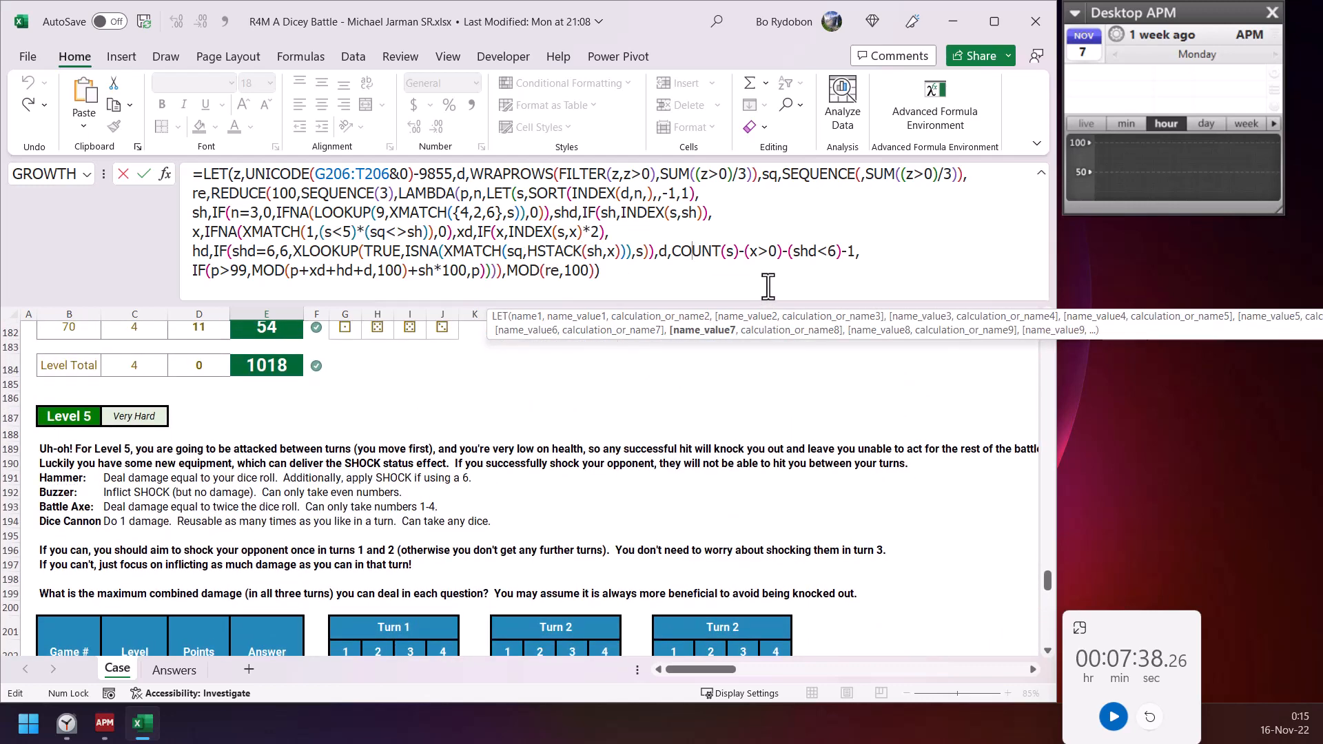
{"action": "left_click_drag", "start_coordinate": [739, 253], "coordinate": [676, 255]}
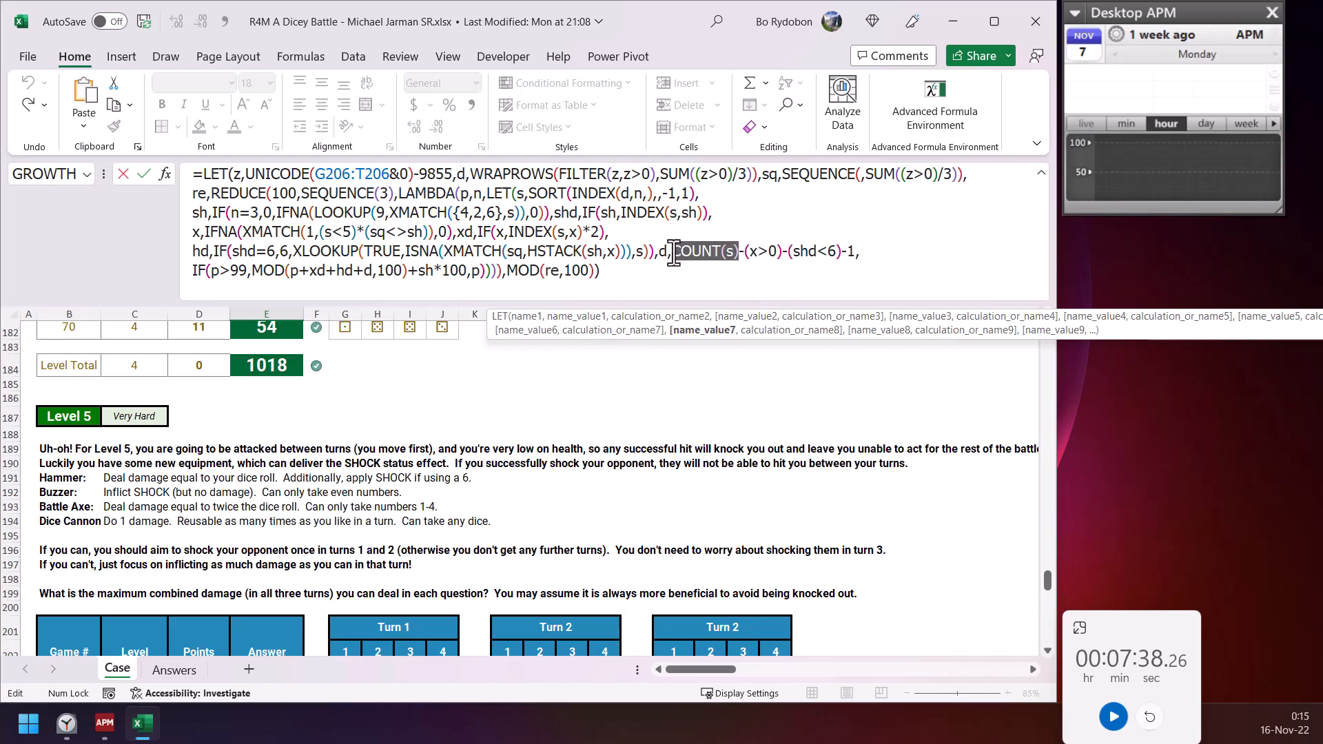
{"action": "left_click_drag", "start_coordinate": [783, 253], "coordinate": [744, 255]}
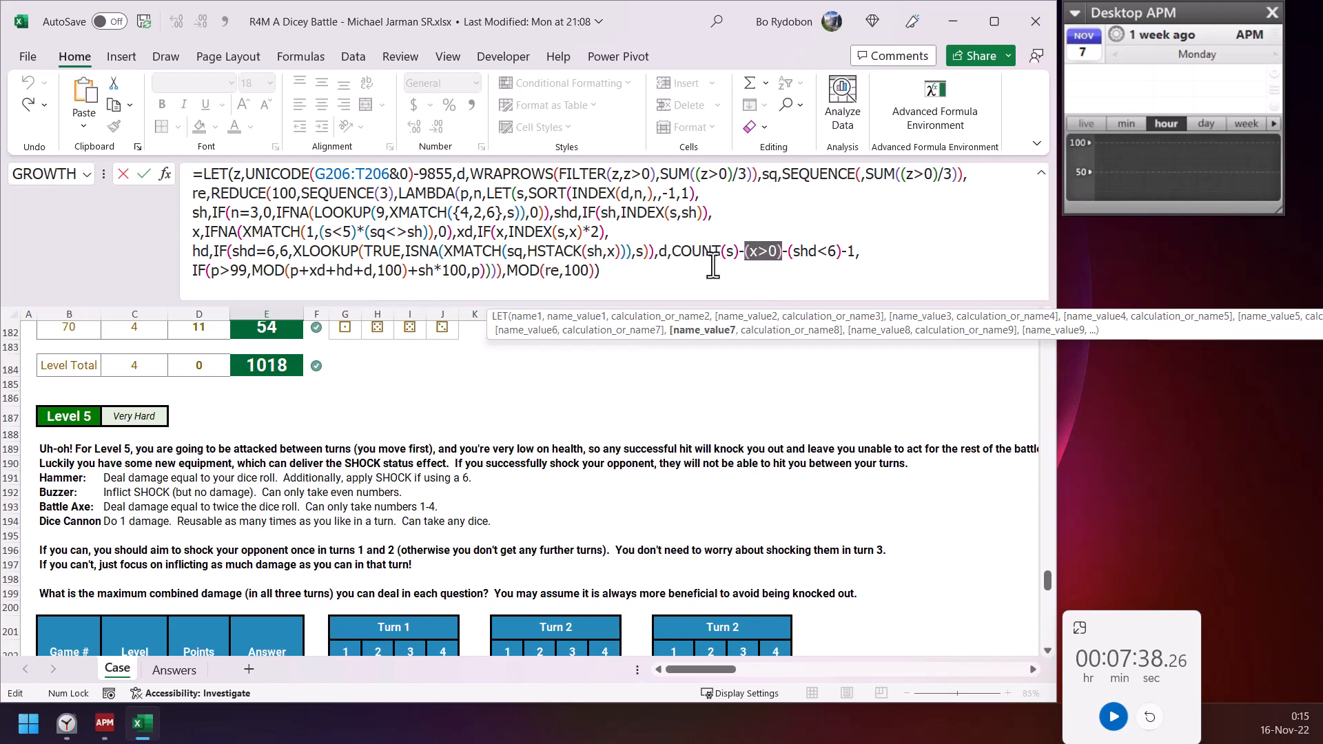
{"action": "left_click_drag", "start_coordinate": [844, 253], "coordinate": [794, 253]}
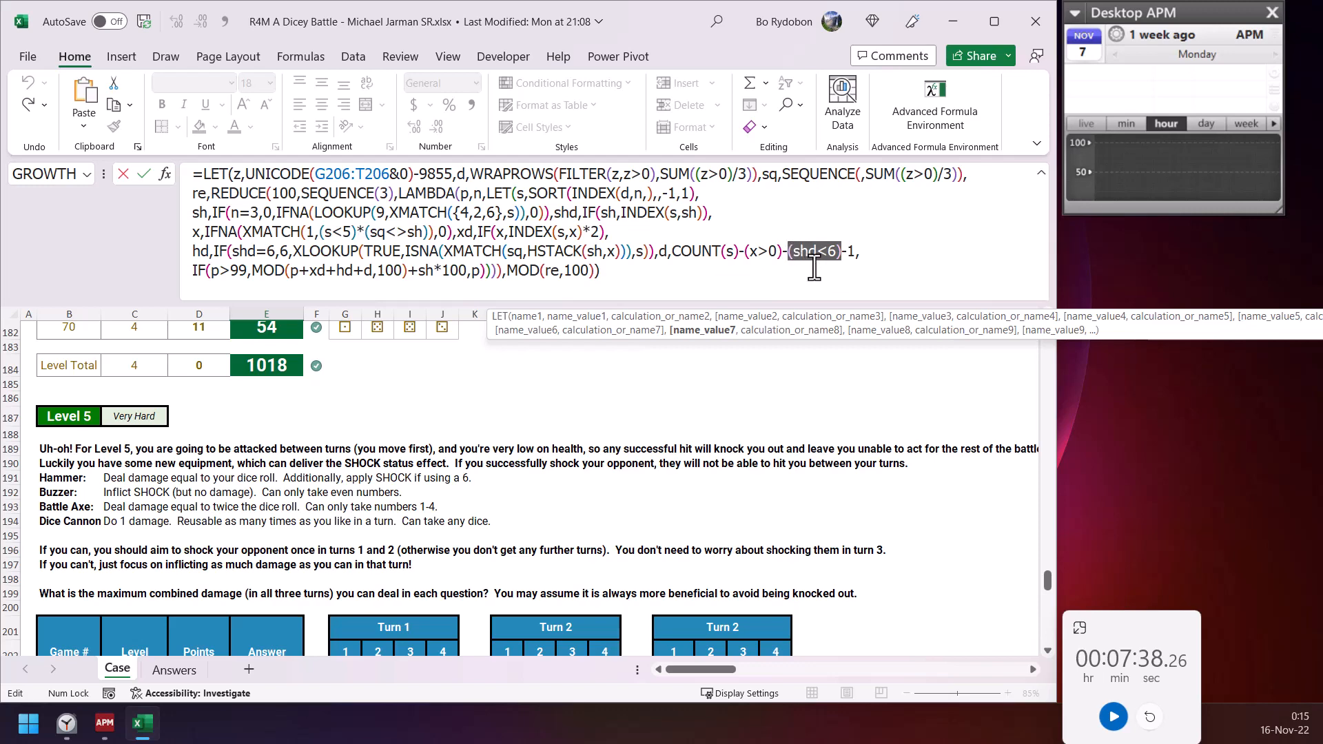
{"action": "double_click", "coordinate": [805, 253]}
{"action": "left_click_drag", "start_coordinate": [842, 253], "coordinate": [788, 253]}
{"action": "left_click", "coordinate": [788, 253]}
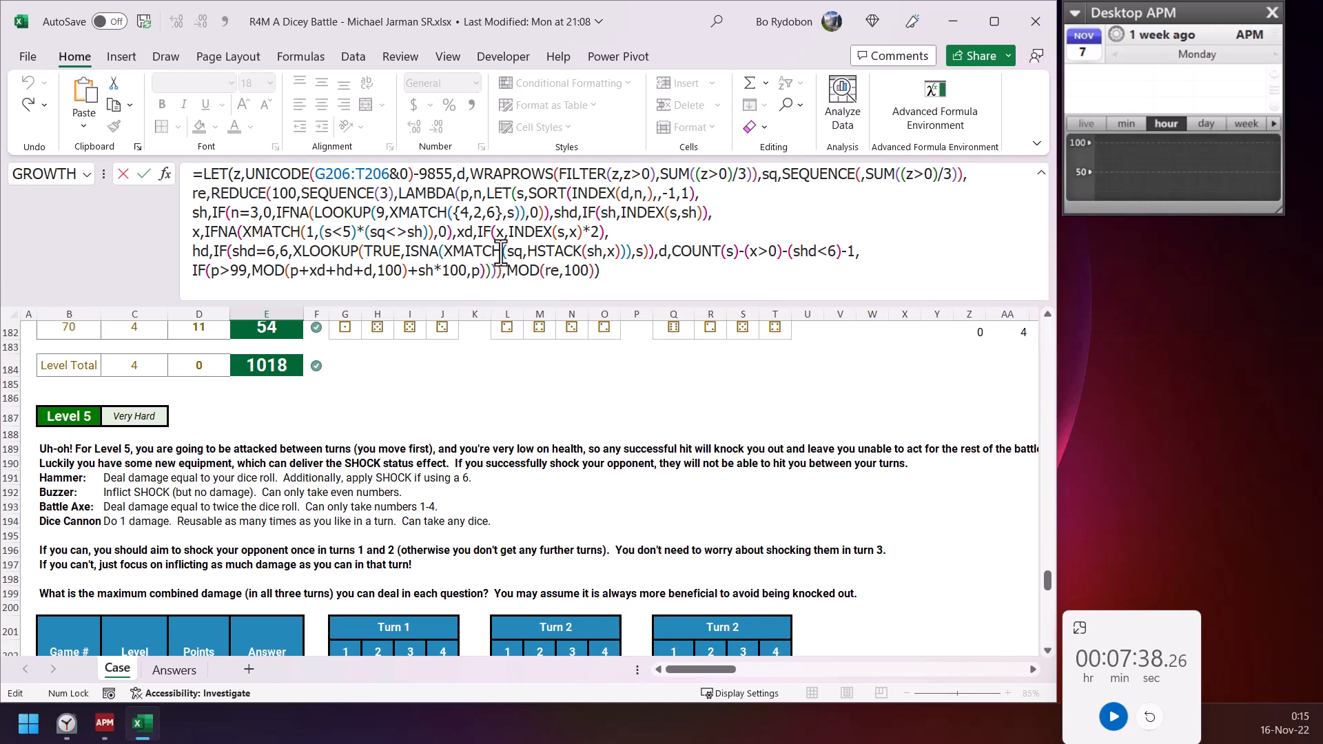
{"action": "double_click", "coordinate": [851, 252]}
- Compare the p>99 test in E206's final IF with REDUCE's initial value of 100
{"action": "double_click", "coordinate": [241, 270]}
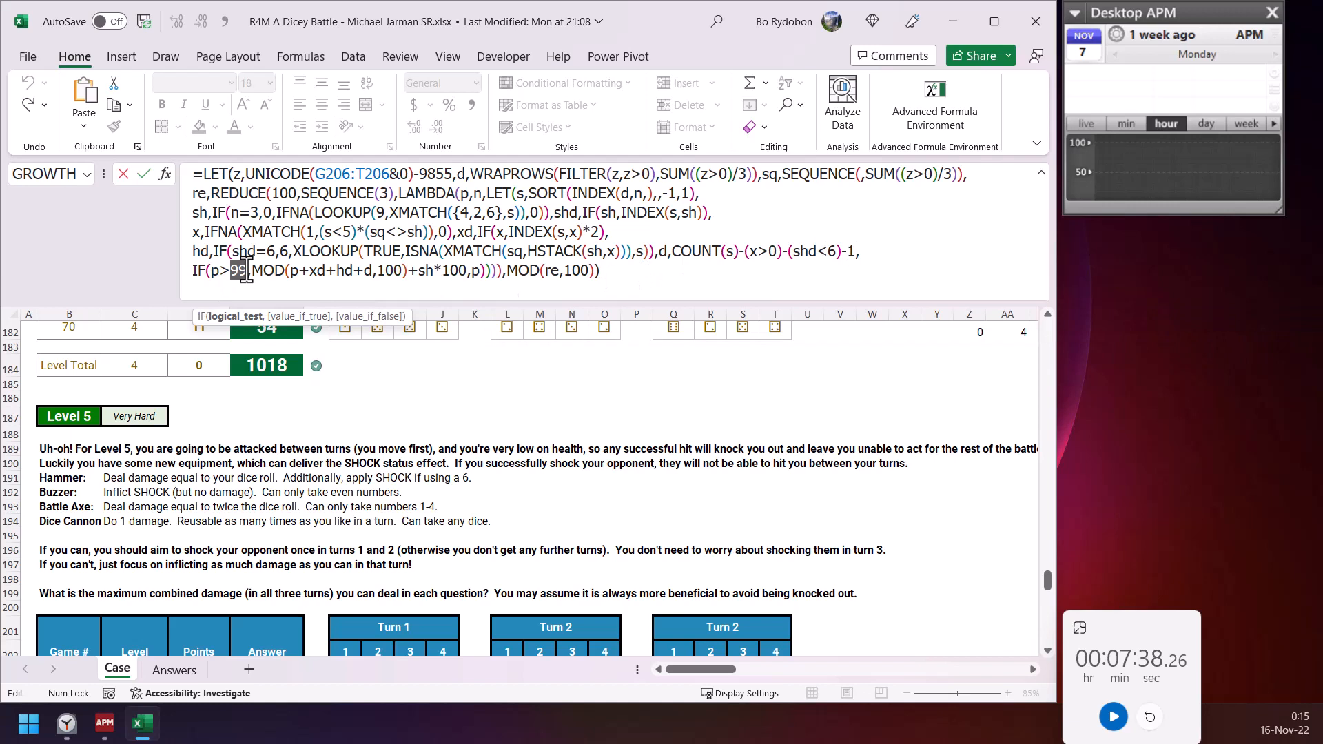
{"action": "double_click", "coordinate": [284, 195]}
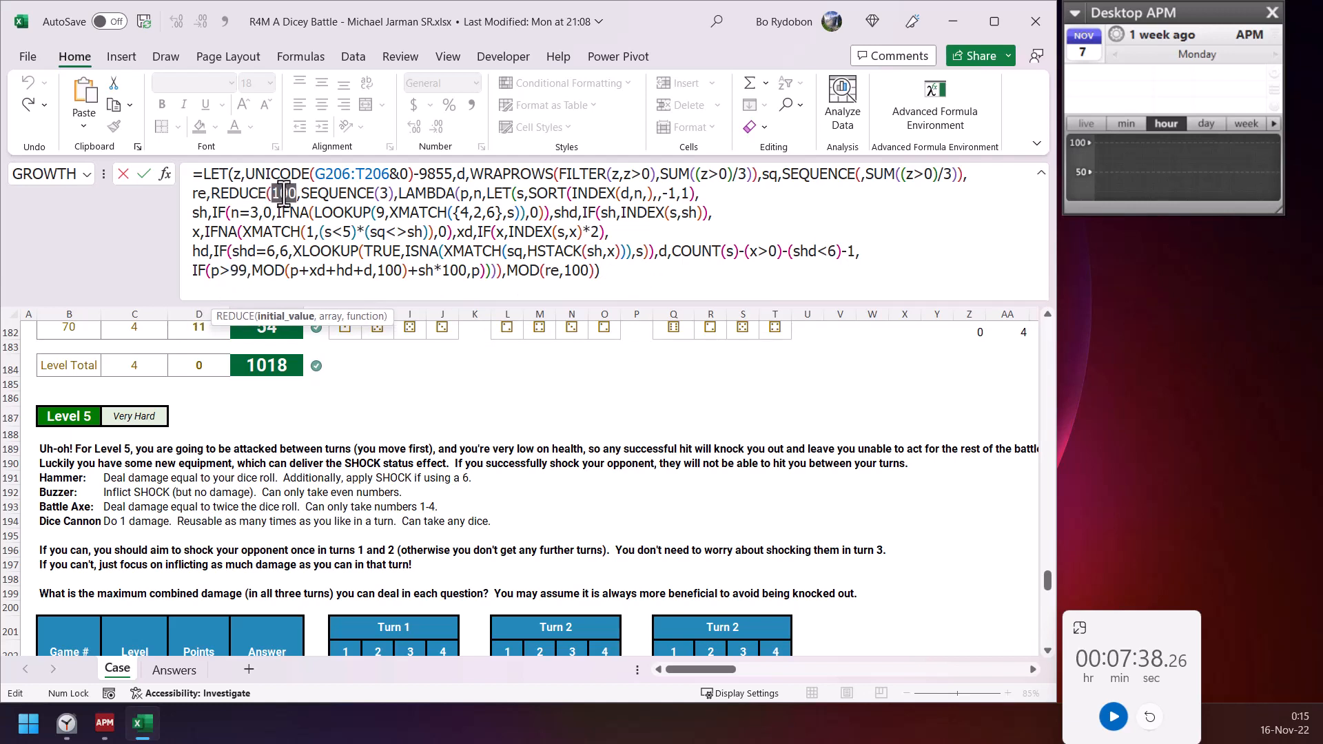
{"action": "left_click", "coordinate": [241, 270]}
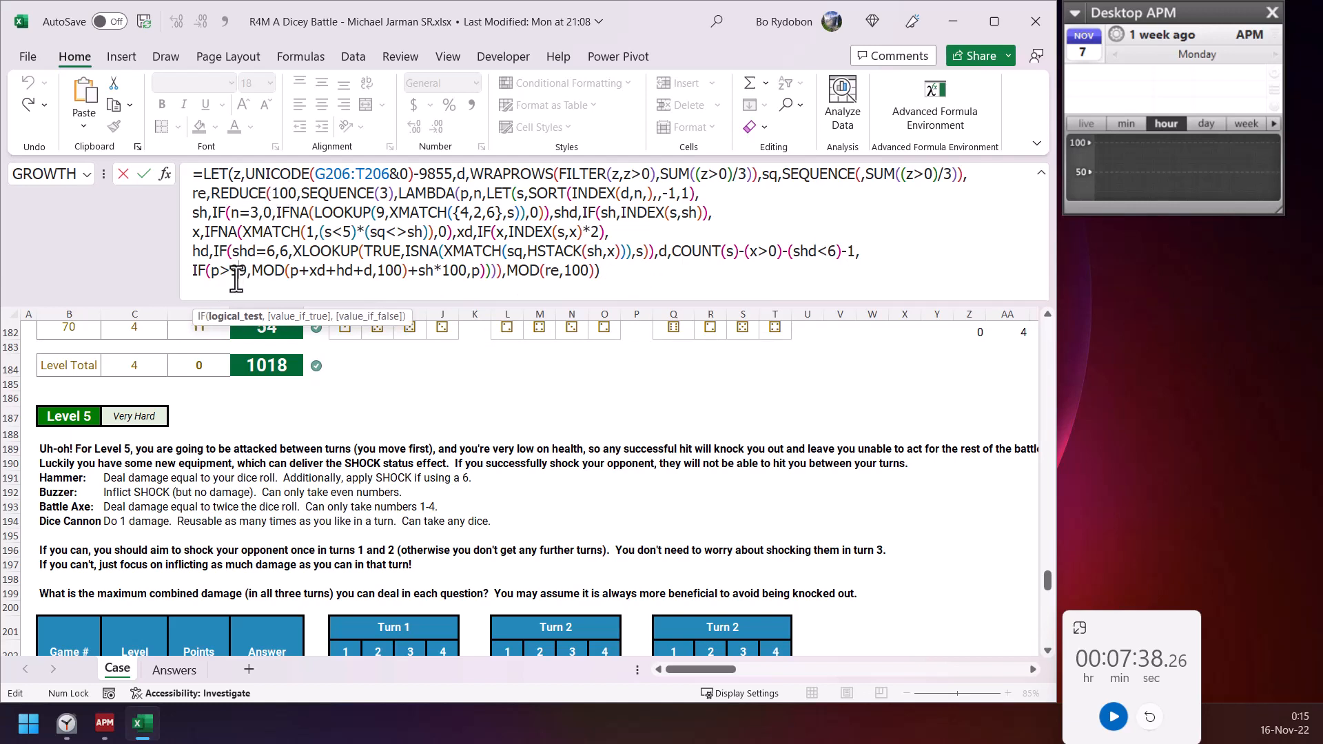
{"action": "left_click_drag", "start_coordinate": [206, 270], "coordinate": [246, 272]}
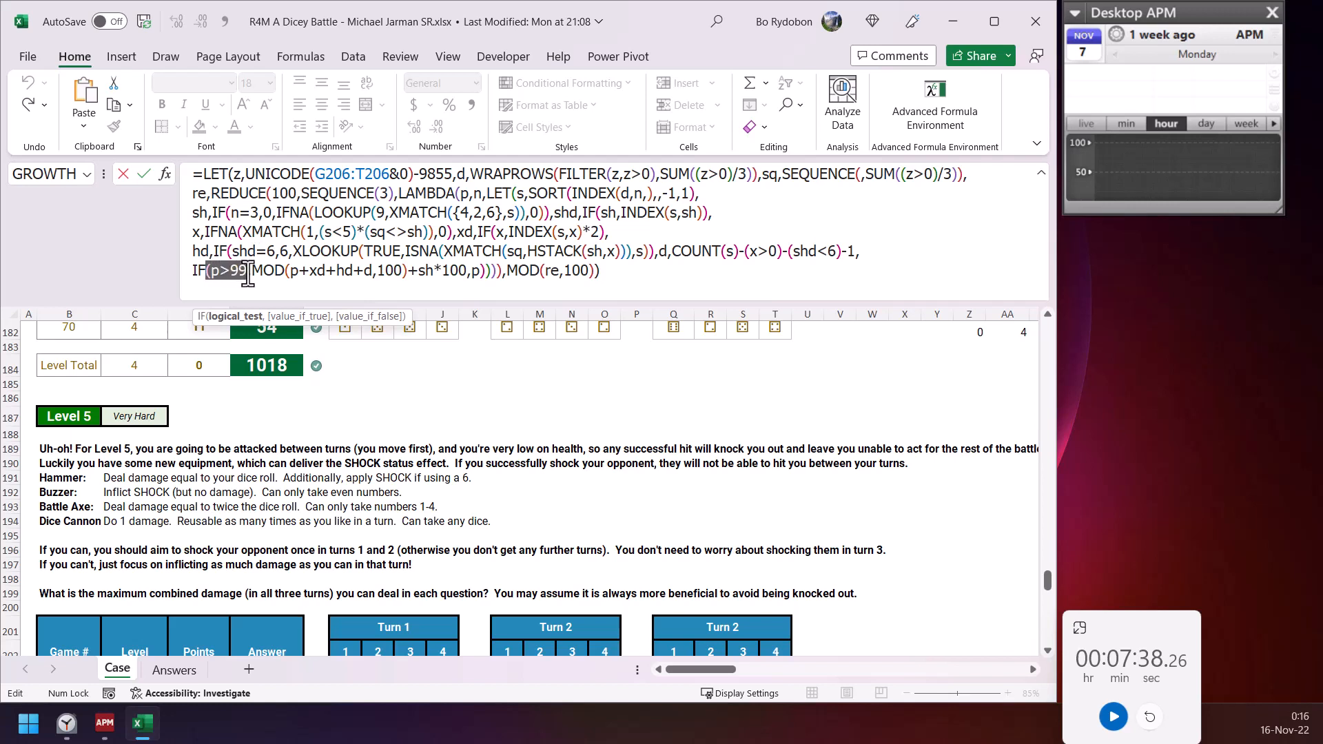
{"action": "left_click_drag", "start_coordinate": [297, 194], "coordinate": [264, 194]}
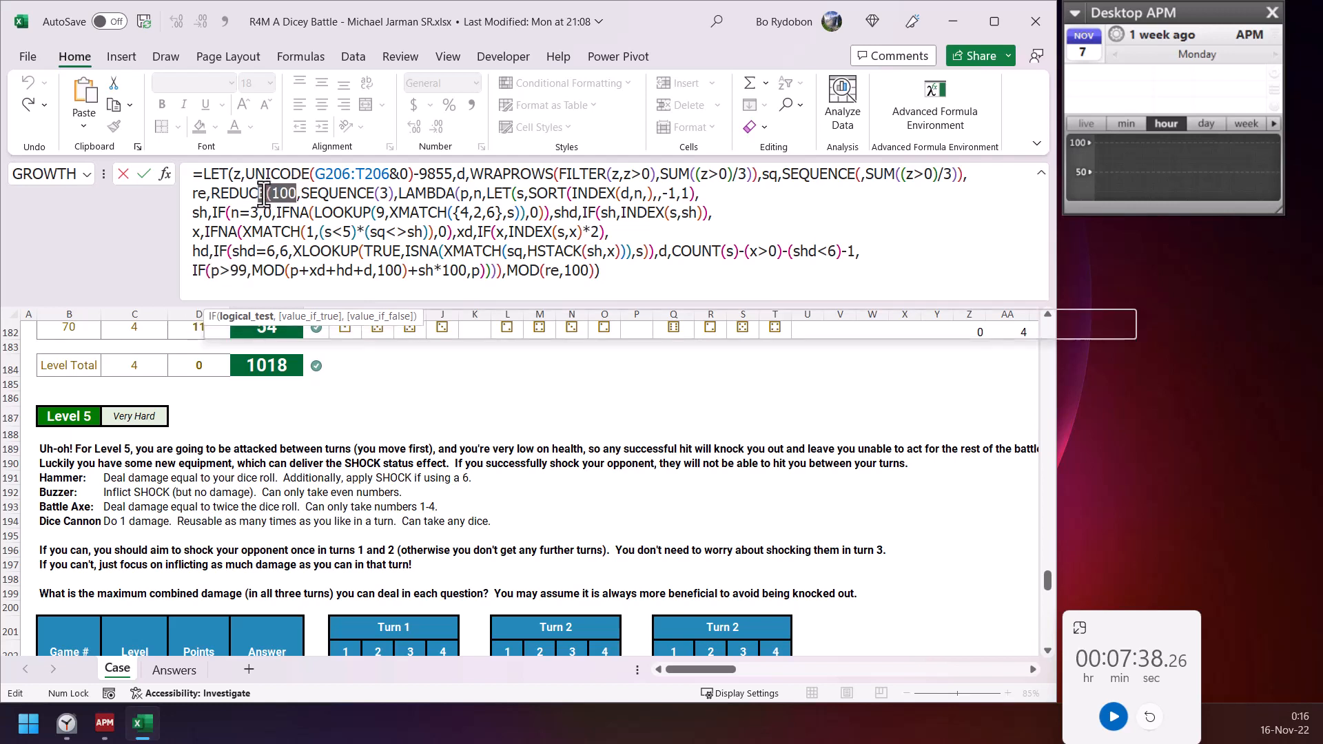
- Examine the running damage total, MOD(p+xd+hd+d,100), in E206's final IF
{"action": "left_click", "coordinate": [293, 270]}
{"action": "left_click", "coordinate": [304, 318]}
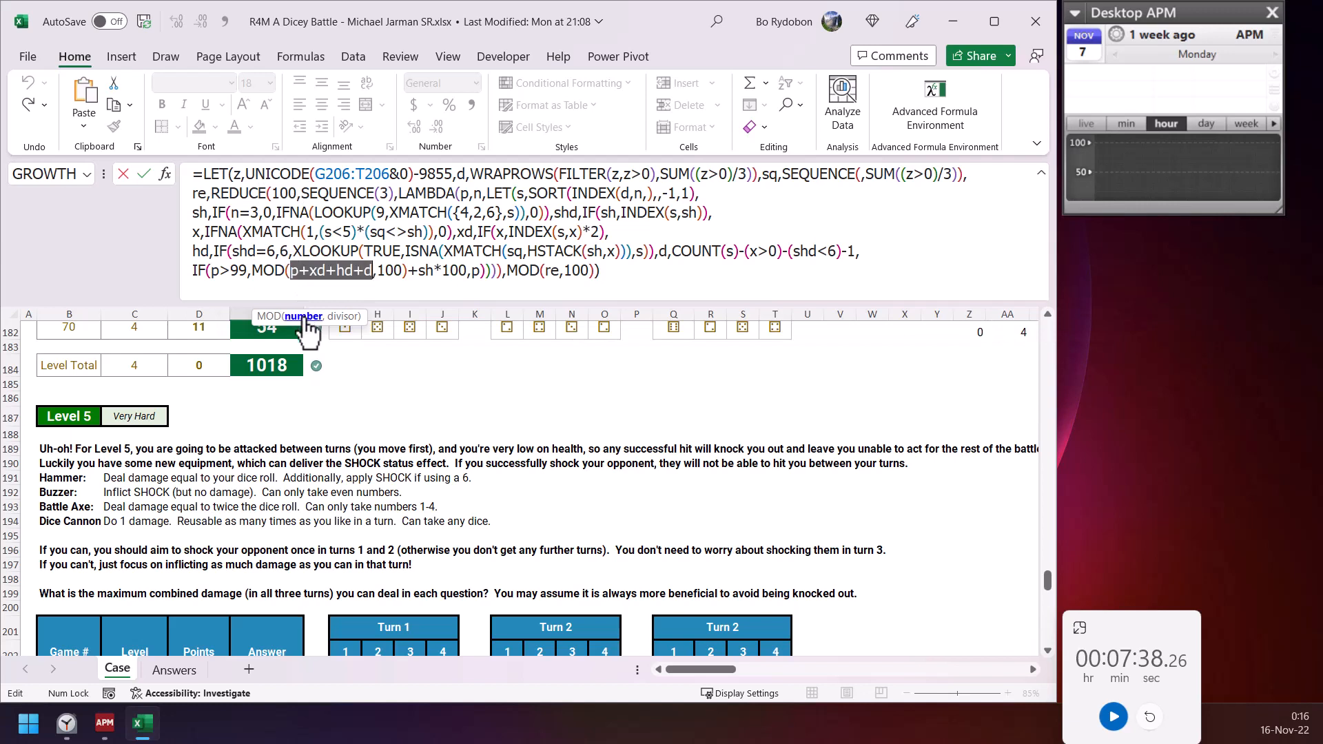
{"action": "left_click", "coordinate": [298, 270]}
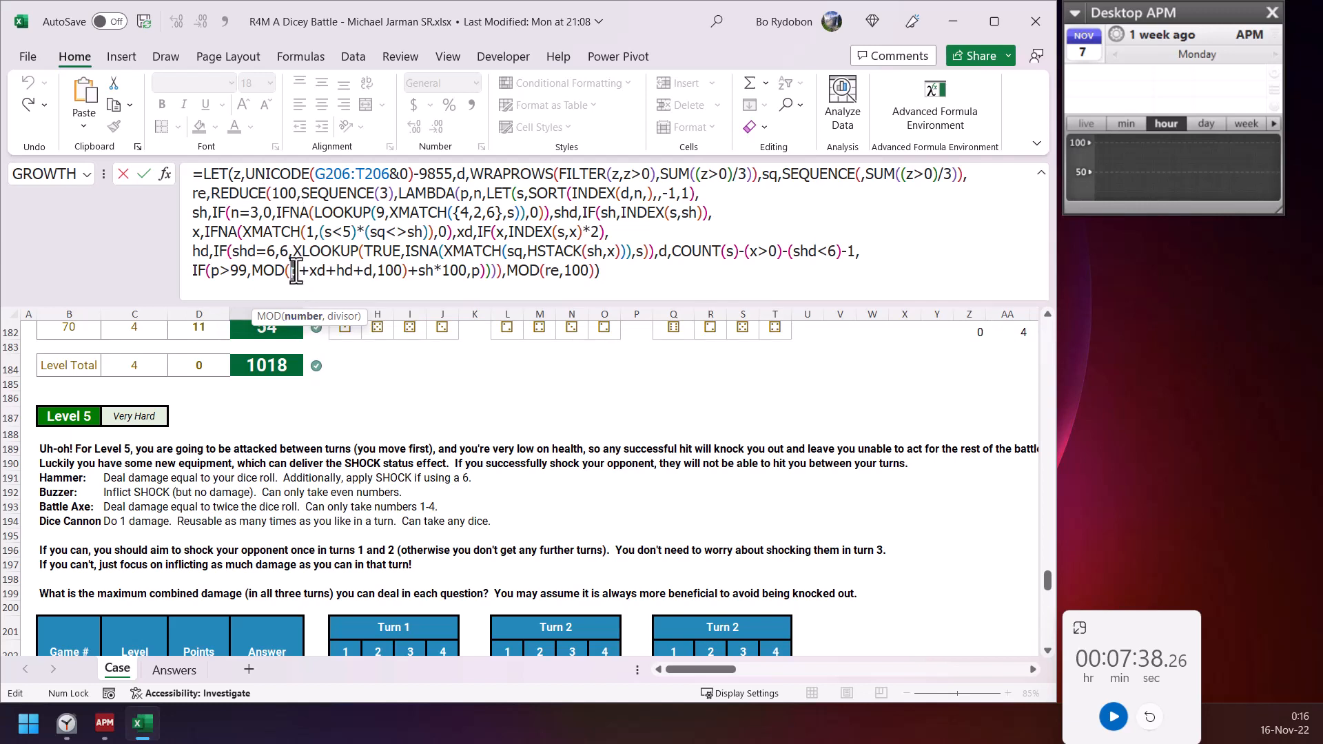
{"action": "left_click_drag", "start_coordinate": [308, 270], "coordinate": [352, 270]}
{"action": "left_click", "coordinate": [340, 270]}
{"action": "left_click", "coordinate": [405, 272]}
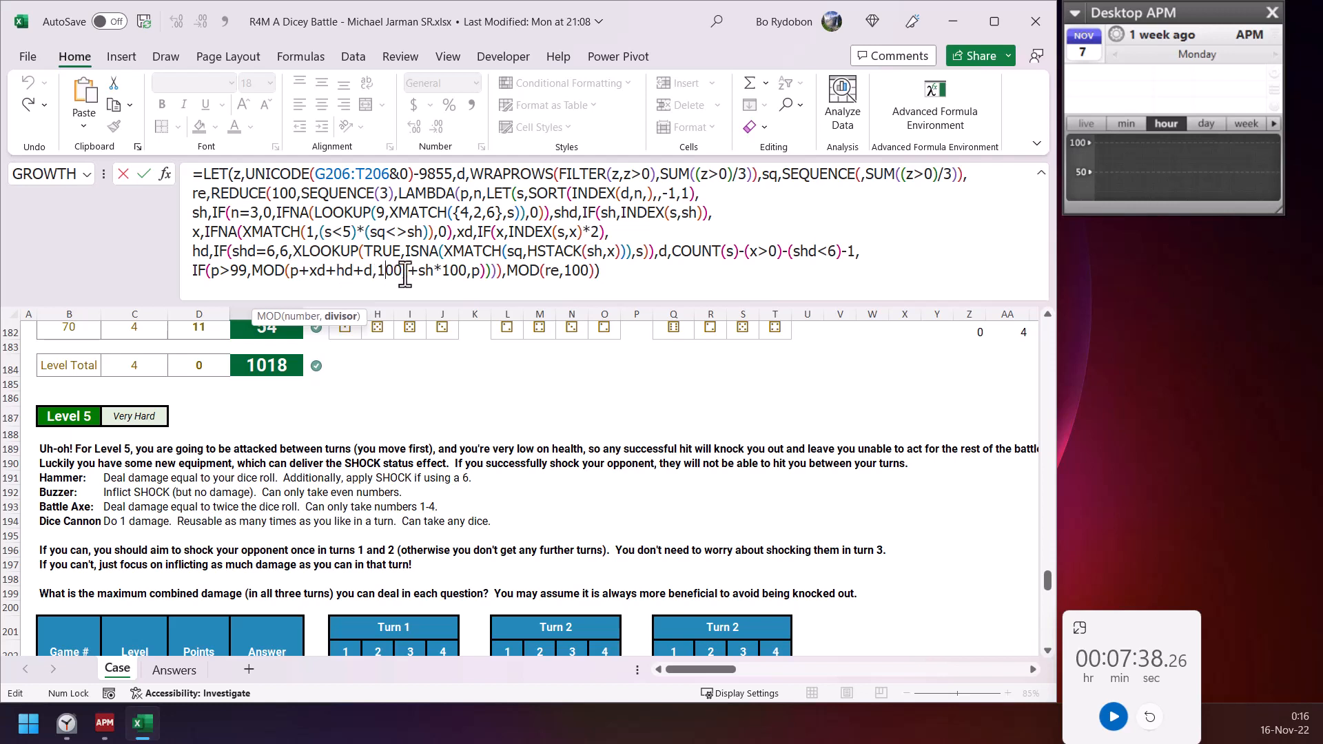
{"action": "left_click_drag", "start_coordinate": [410, 271], "coordinate": [253, 270]}
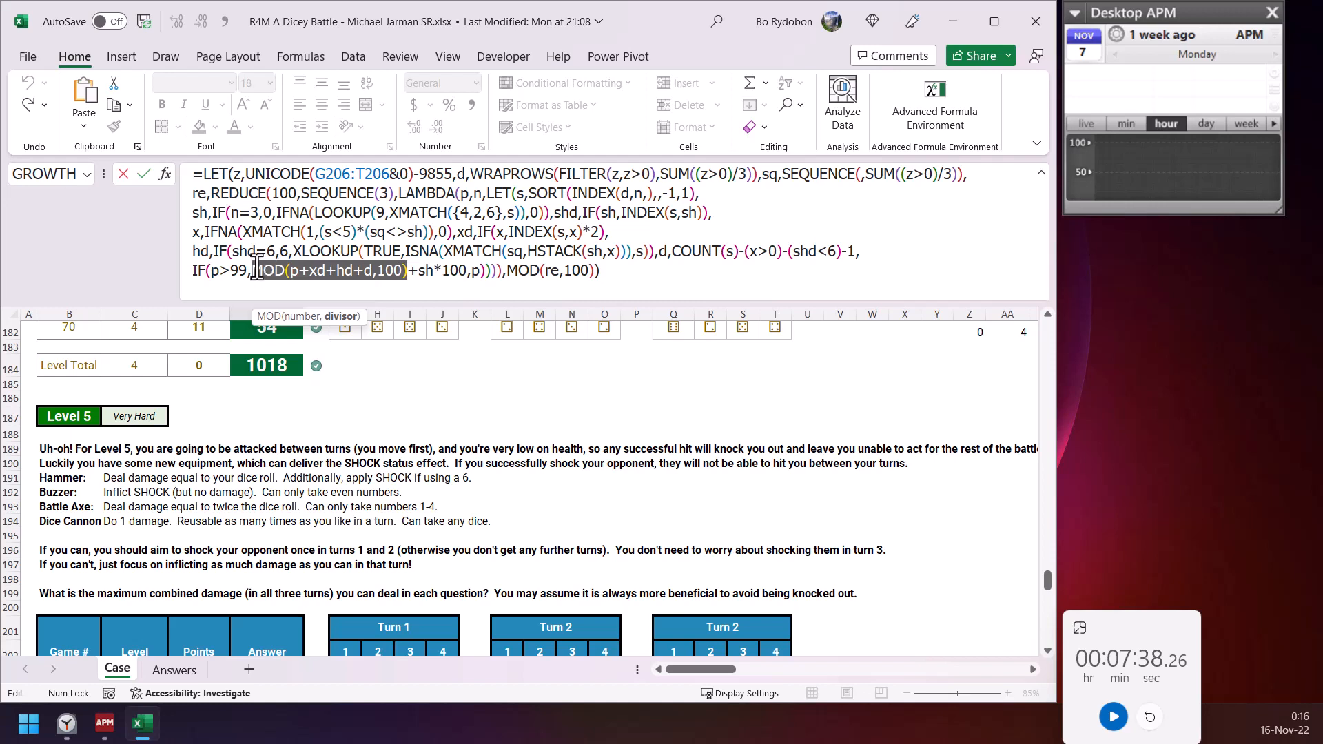
- Examine the sh*100 shock flag and the fallback value p that close E206's REDUCE calculation
{"action": "left_click_drag", "start_coordinate": [418, 270], "coordinate": [468, 276]}
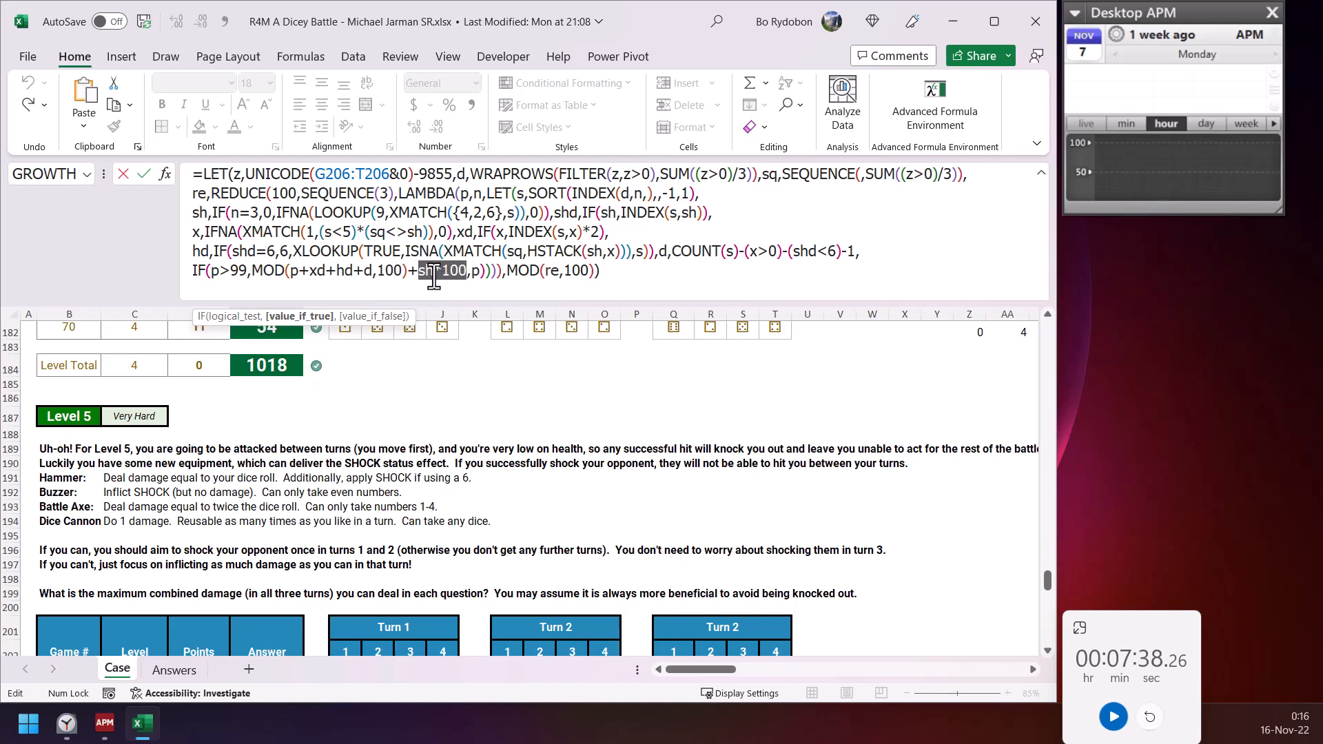
{"action": "left_click", "coordinate": [474, 273]}
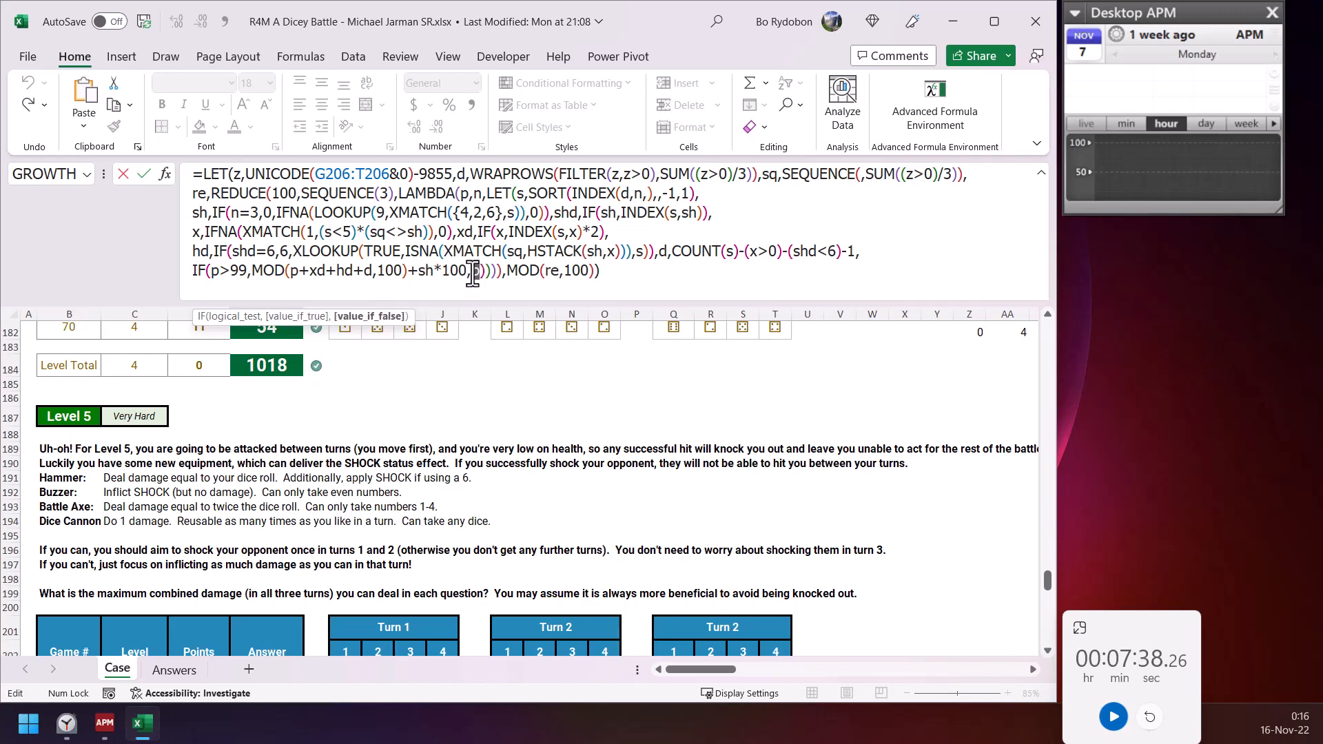
{"action": "left_click", "coordinate": [499, 274]}
{"action": "left_click", "coordinate": [500, 275]}
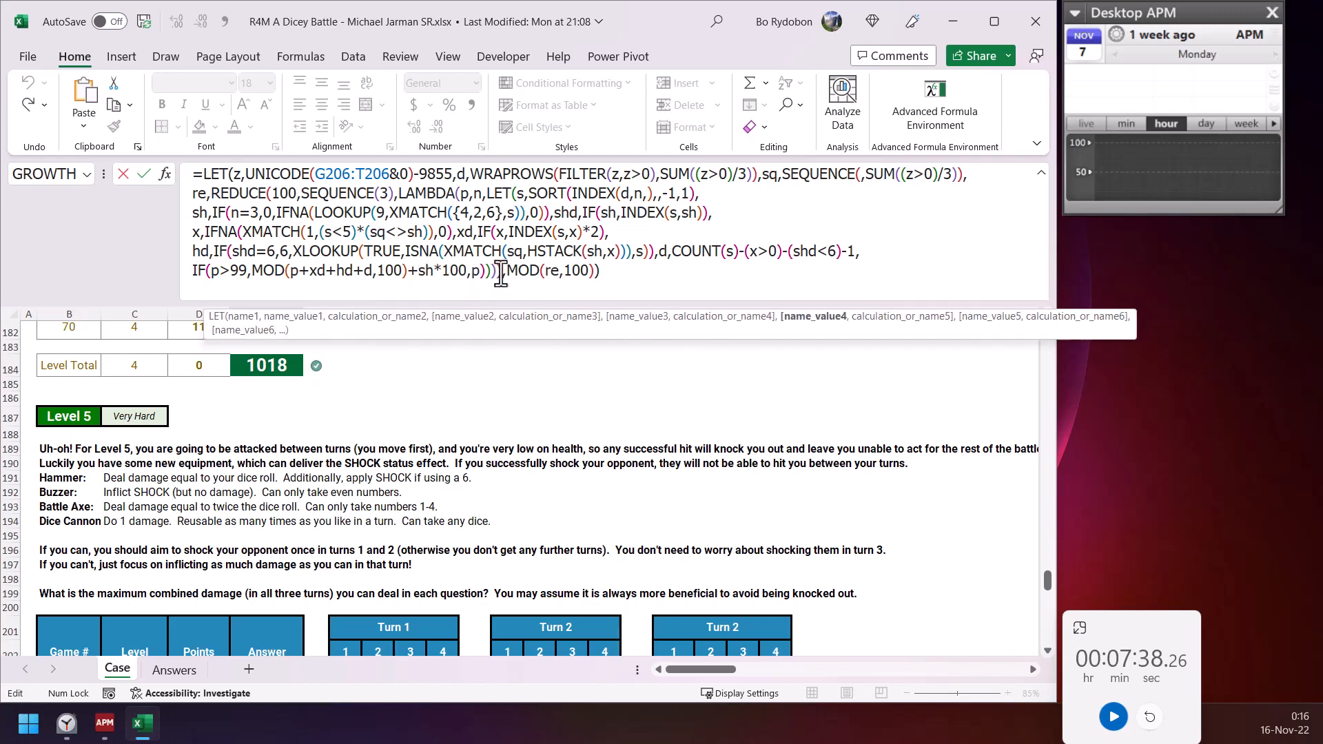
- Check which function each closing bracket after the fallback value p belongs to in E206's formula, and close the formula
{"action": "left_click", "coordinate": [477, 274]}
{"action": "double_click", "coordinate": [477, 273]}
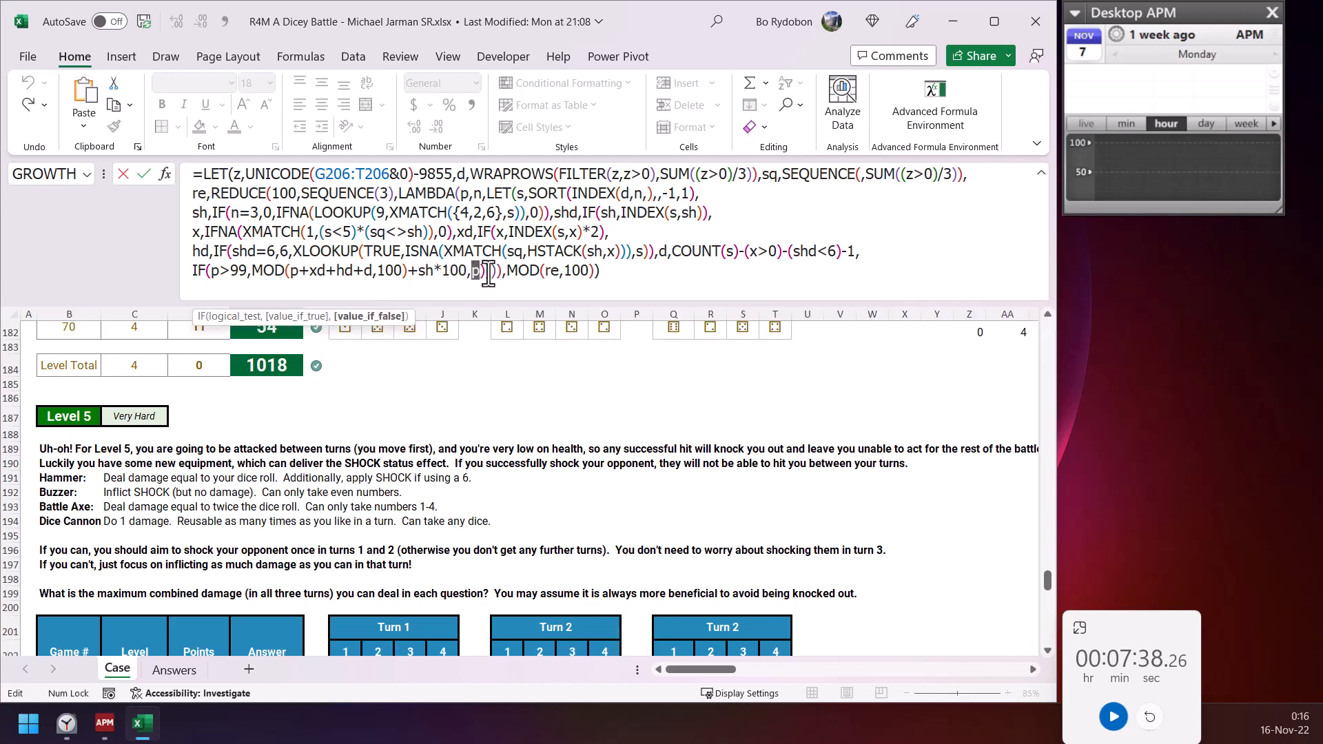
{"action": "left_click", "coordinate": [480, 273]}
{"action": "left_click", "coordinate": [487, 274]}
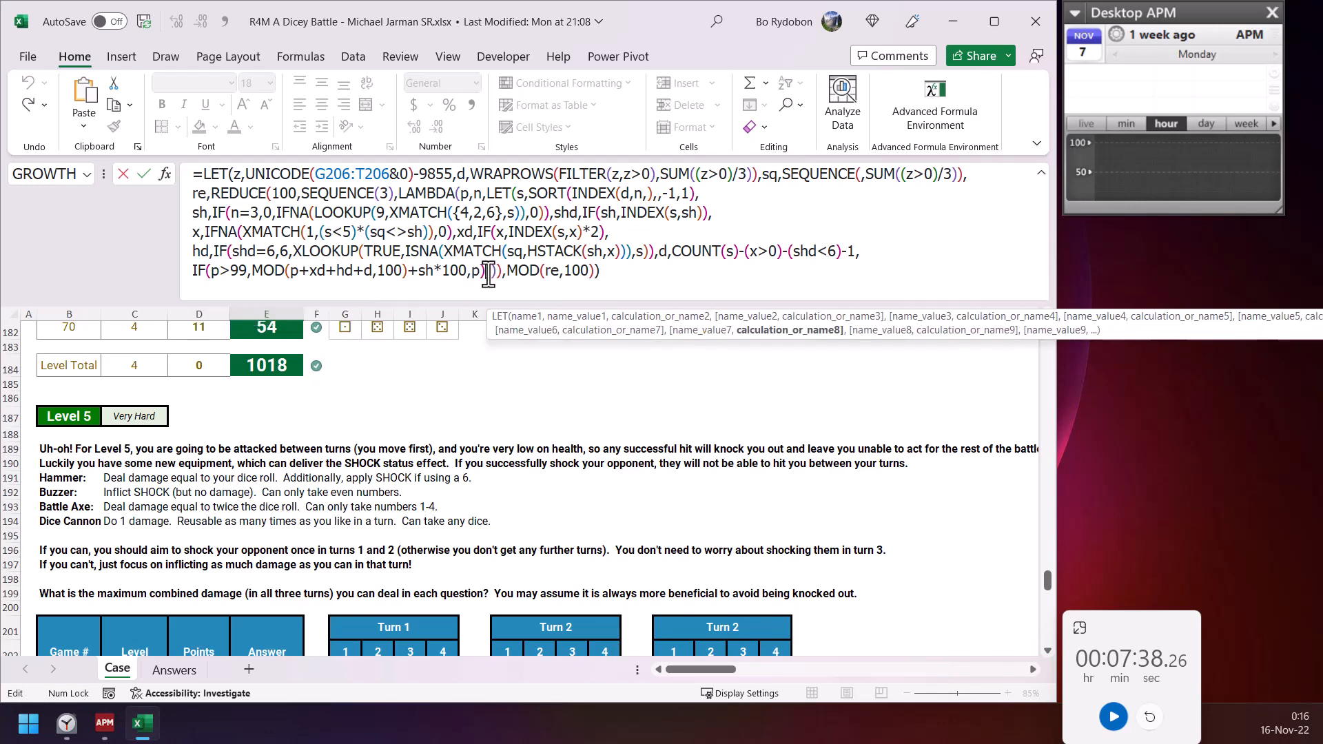
{"action": "left_click", "coordinate": [498, 274]}
{"action": "key", "text": "Return"}
- Review the Level 5 answers in column E and reopen E206's complete LET formula, leaving it without saving edits
{"action": "scroll", "coordinate": [708, 372], "scroll_direction": "down", "scroll_amount": 6}
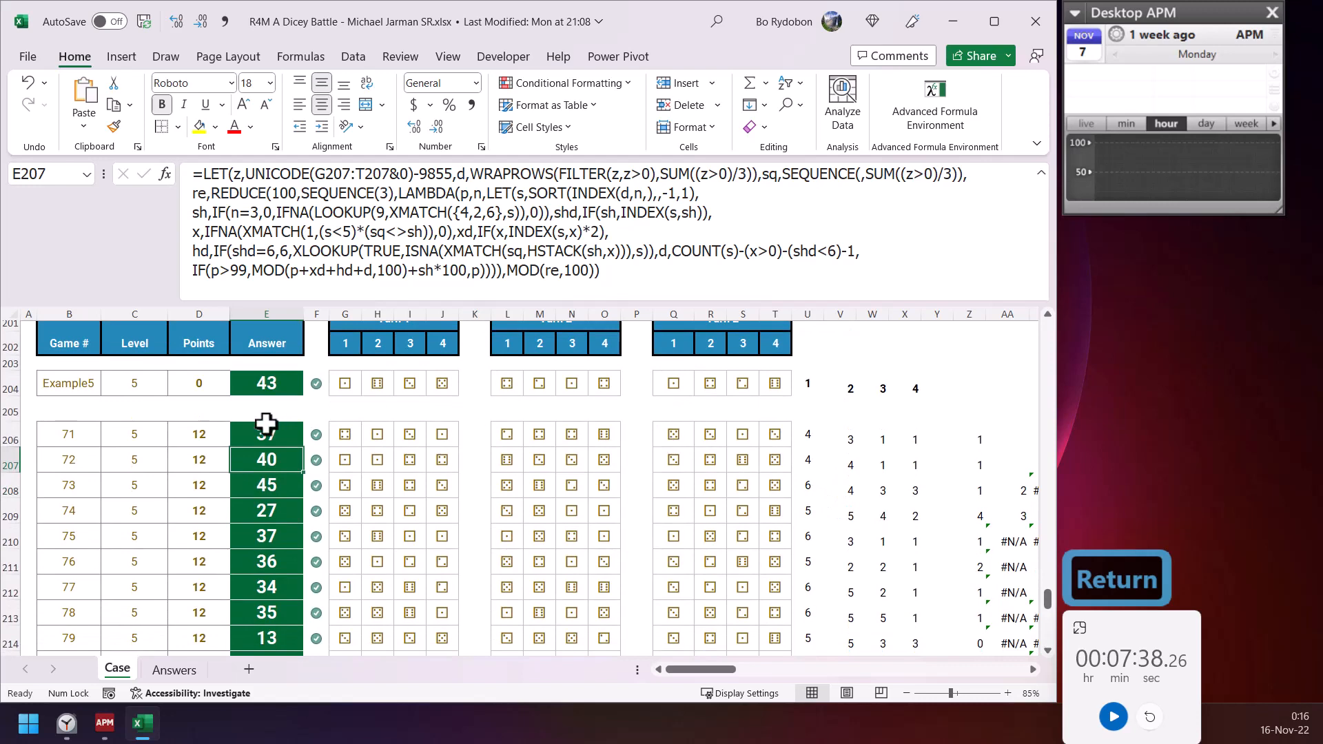
{"action": "left_click", "coordinate": [266, 433]}
{"action": "scroll", "coordinate": [505, 474], "scroll_direction": "down", "scroll_amount": 2}
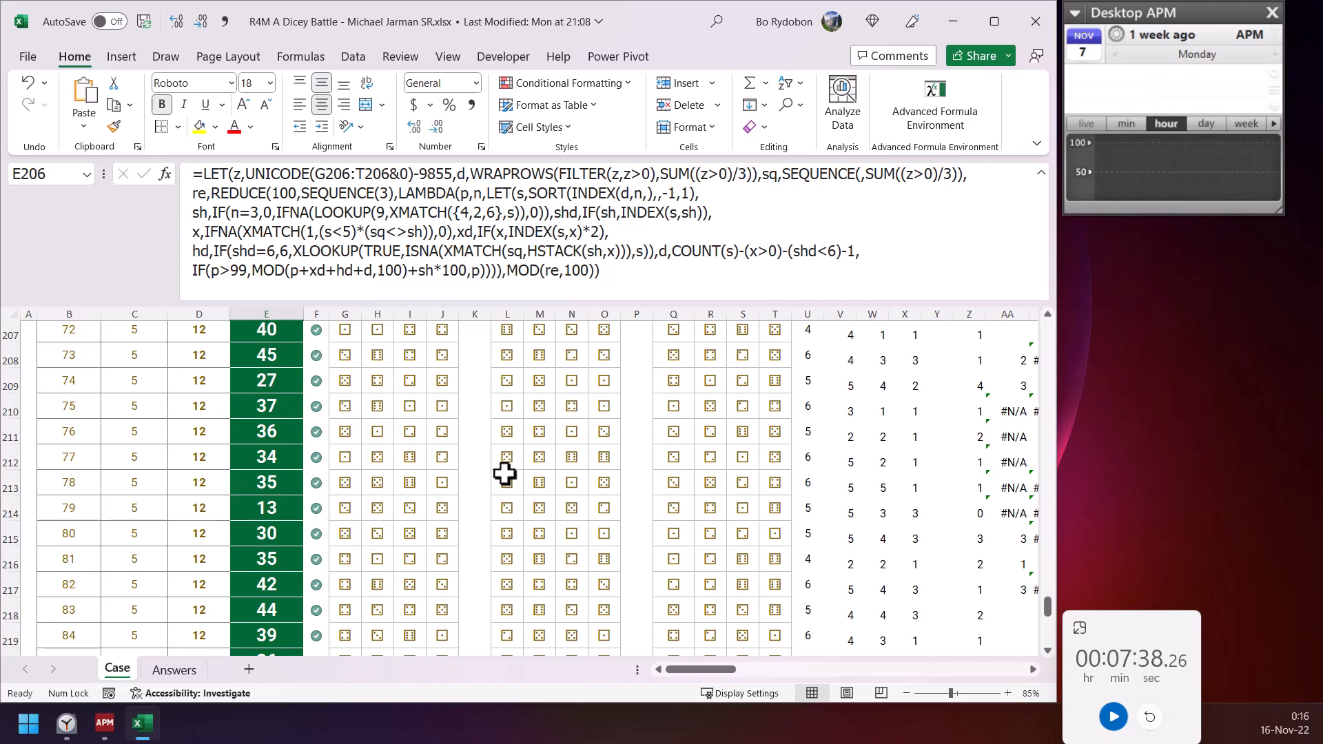
{"action": "left_click", "coordinate": [621, 271]}
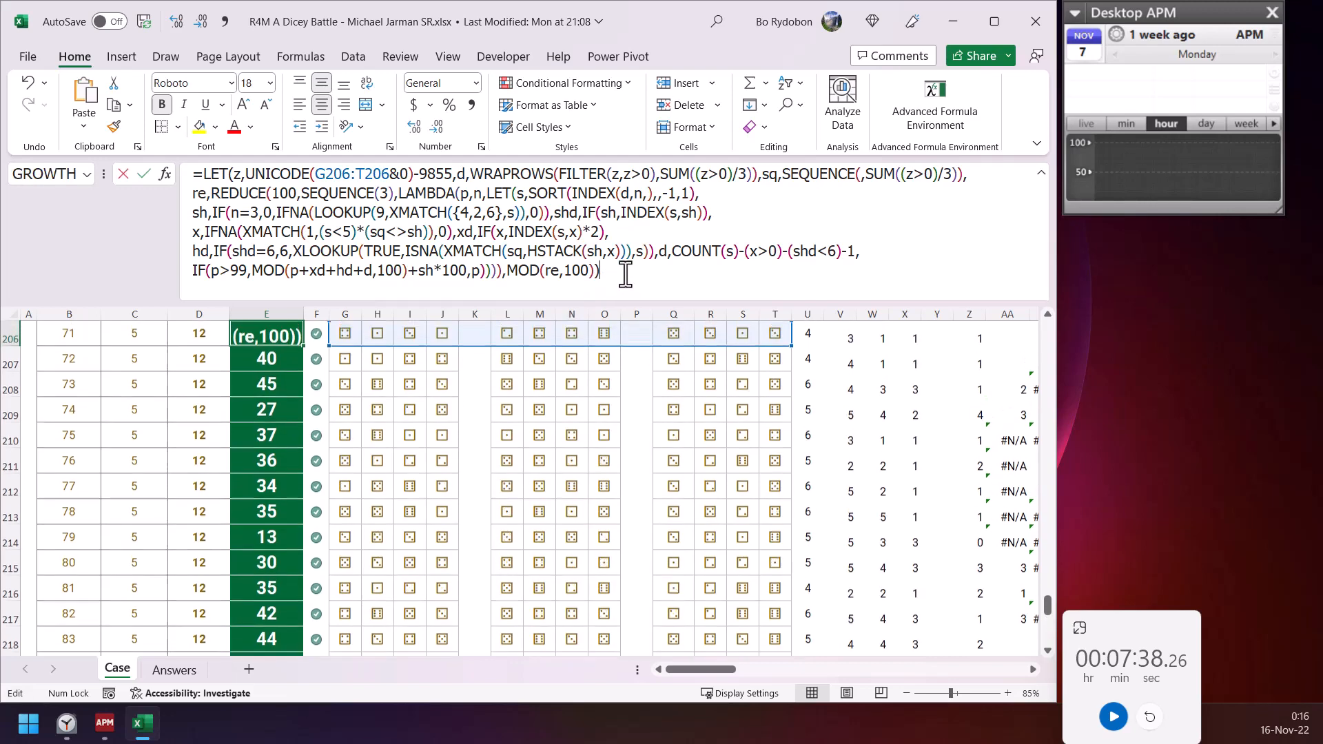
{"action": "key", "text": "Delete"}
{"action": "key", "text": "Escape"}
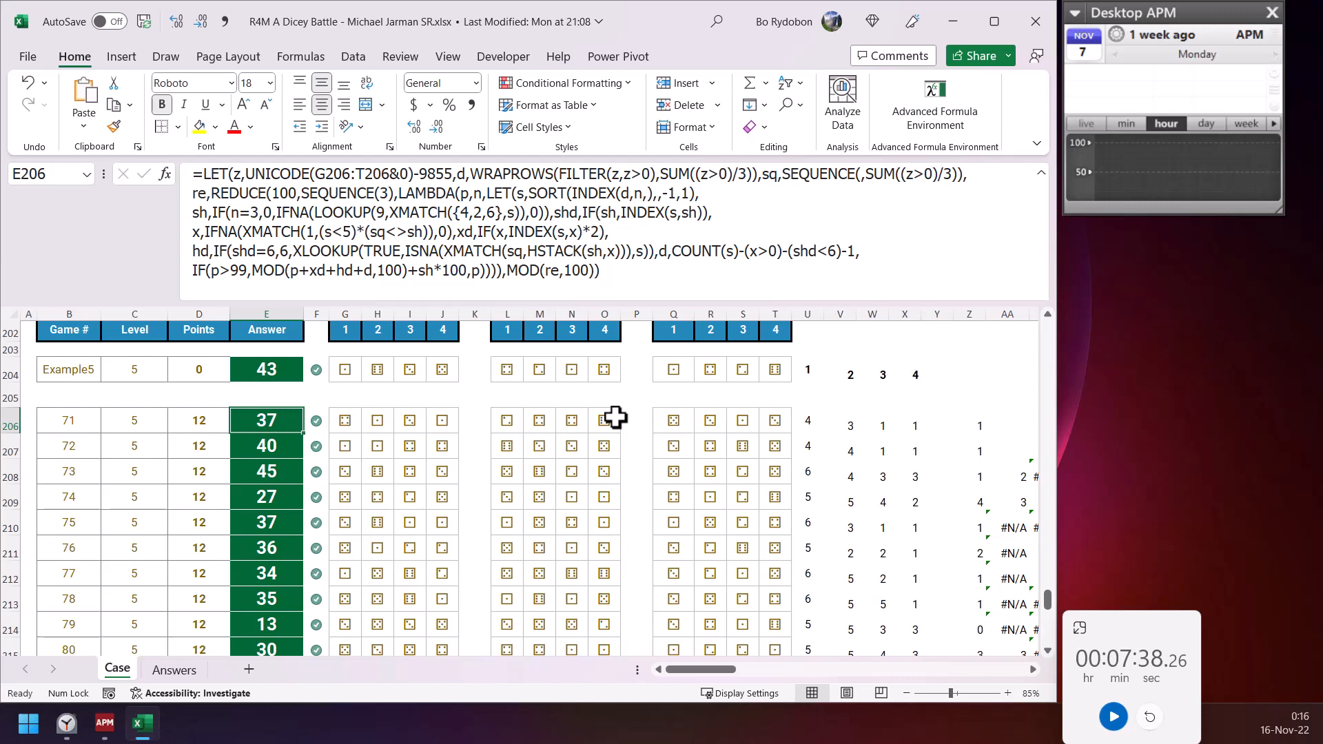
- Inspect the helper formula in U206 that sorts the Turn 1 dice of game 71 in descending order
{"action": "left_click", "coordinate": [766, 436]}
{"action": "left_click", "coordinate": [811, 421]}
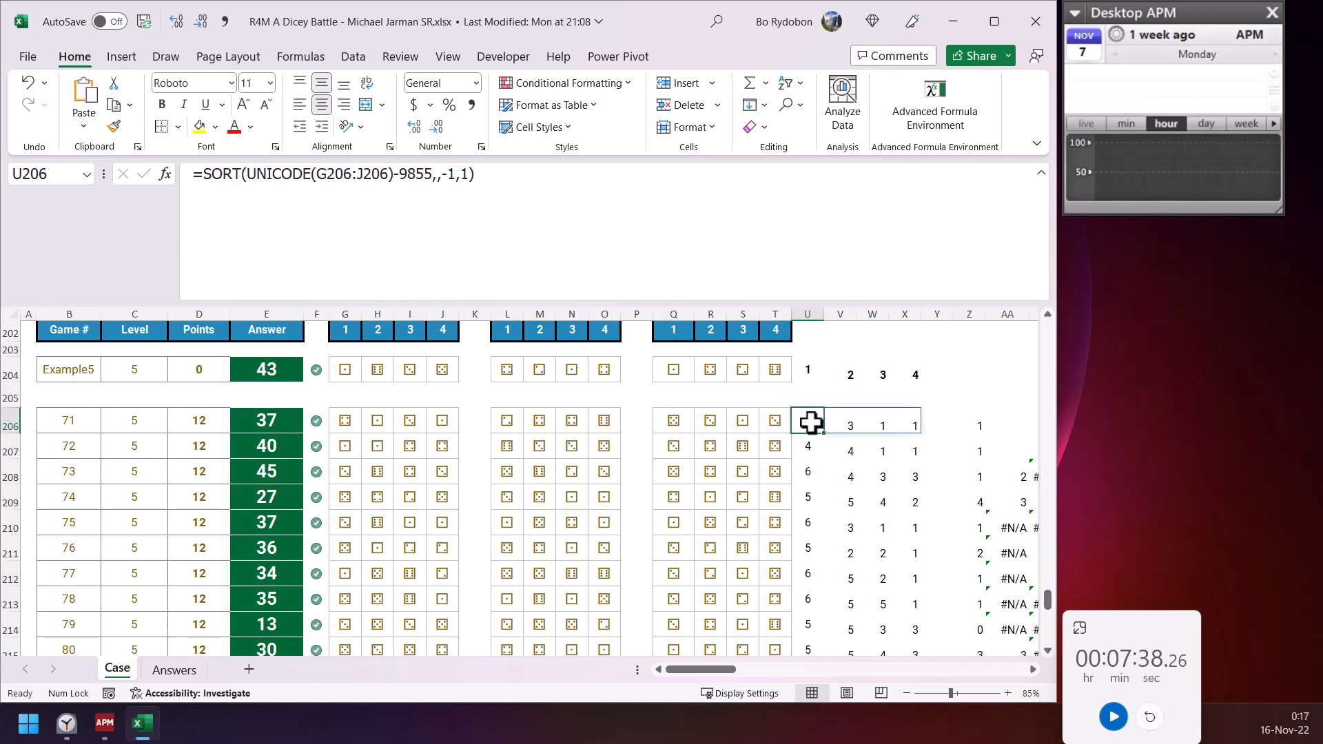
{"action": "scroll", "coordinate": [854, 412], "scroll_direction": "down", "scroll_amount": 3}
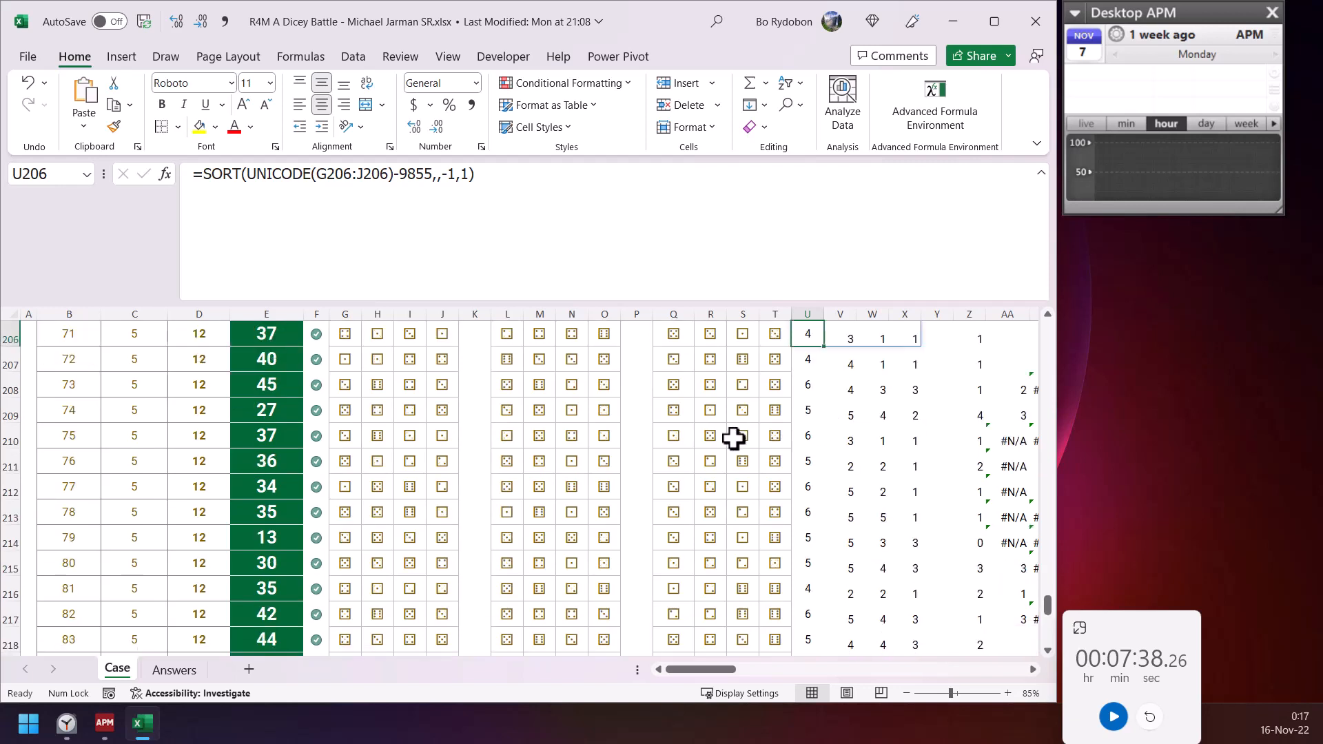